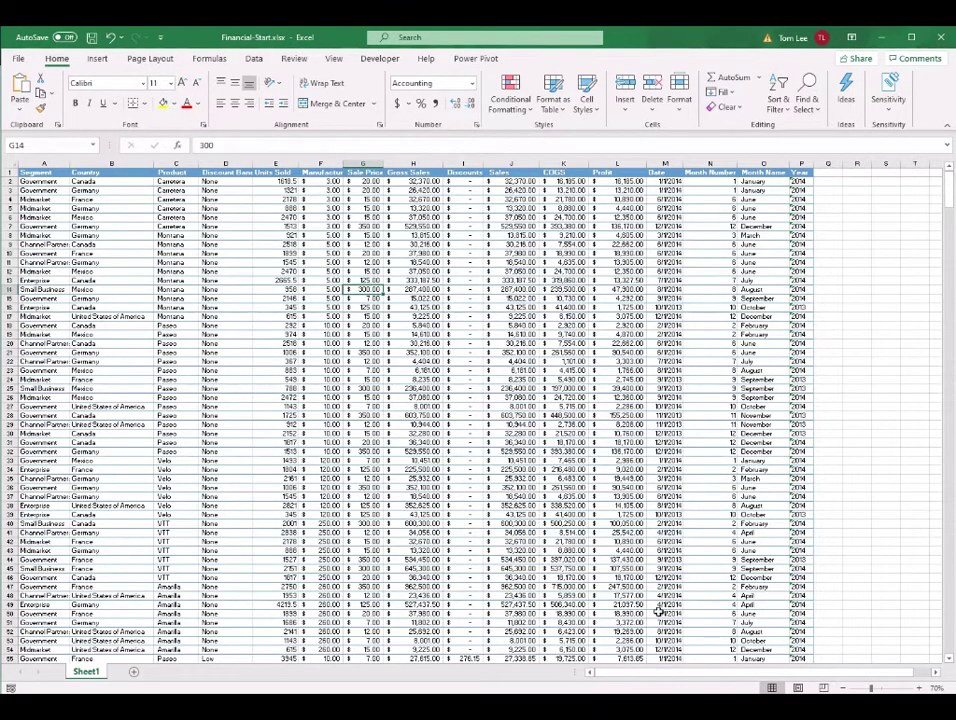
# - Switch to the Financial-Final workbook and show its DashBoard sheet
pyautogui.click(523, 651)
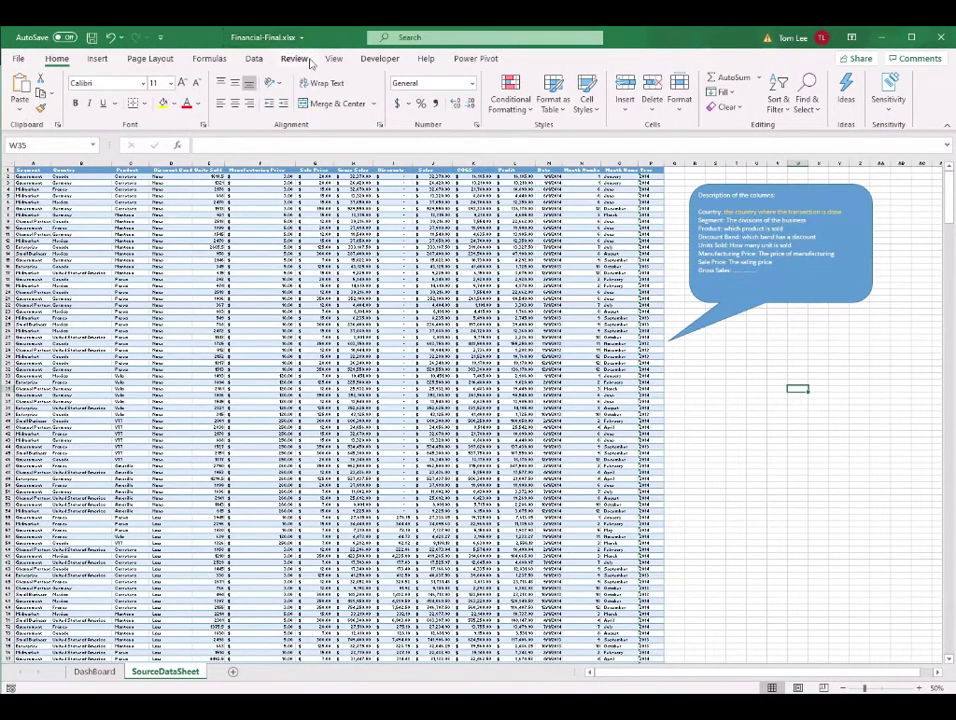
pyautogui.click(393, 337)
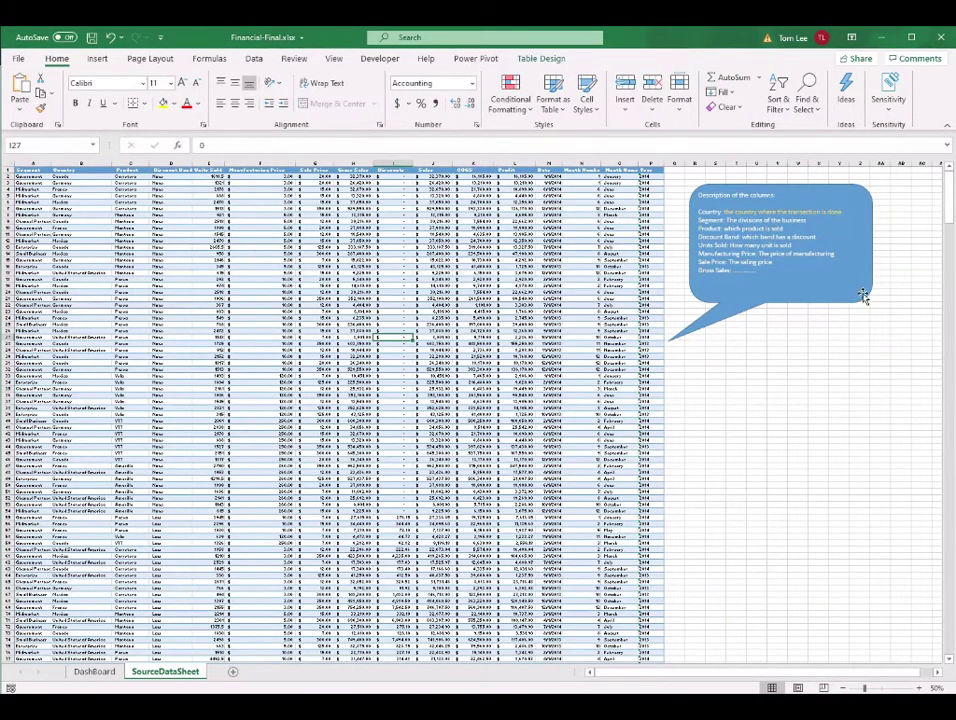
pyautogui.click(94, 672)
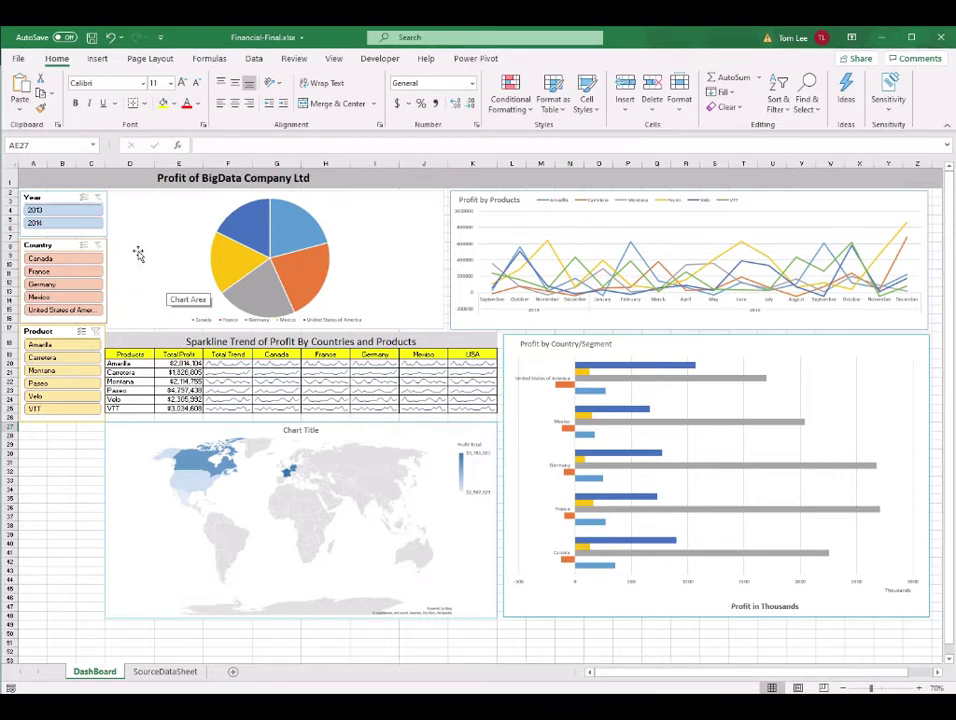
# - Filter the dashboard to 2014, try Canada and United States of America, then clear the country filter
pyautogui.click(70, 228)
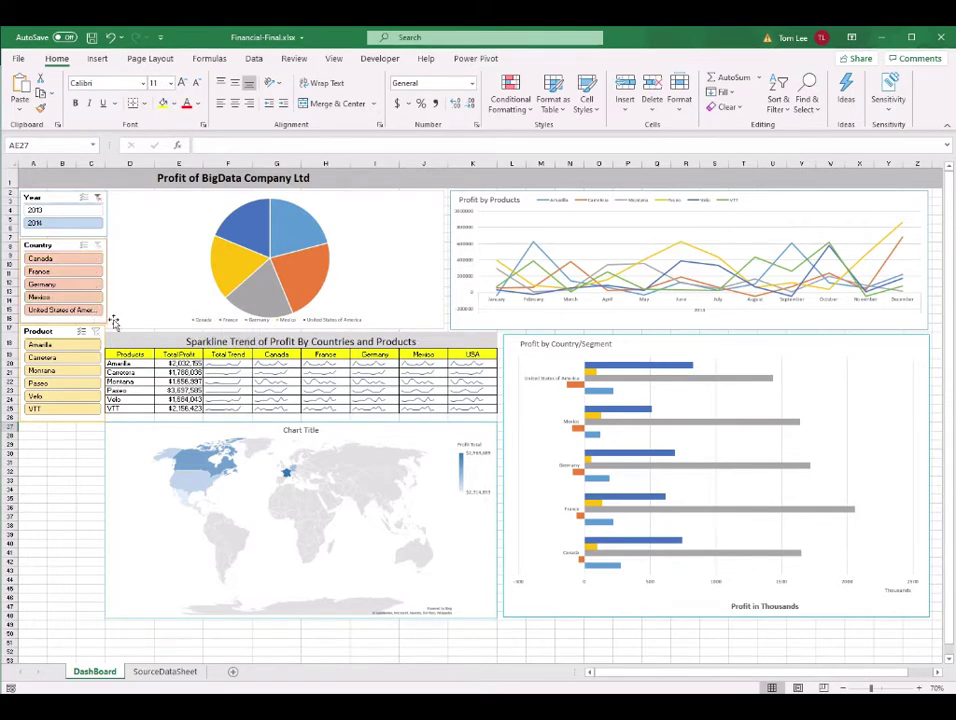
pyautogui.click(68, 259)
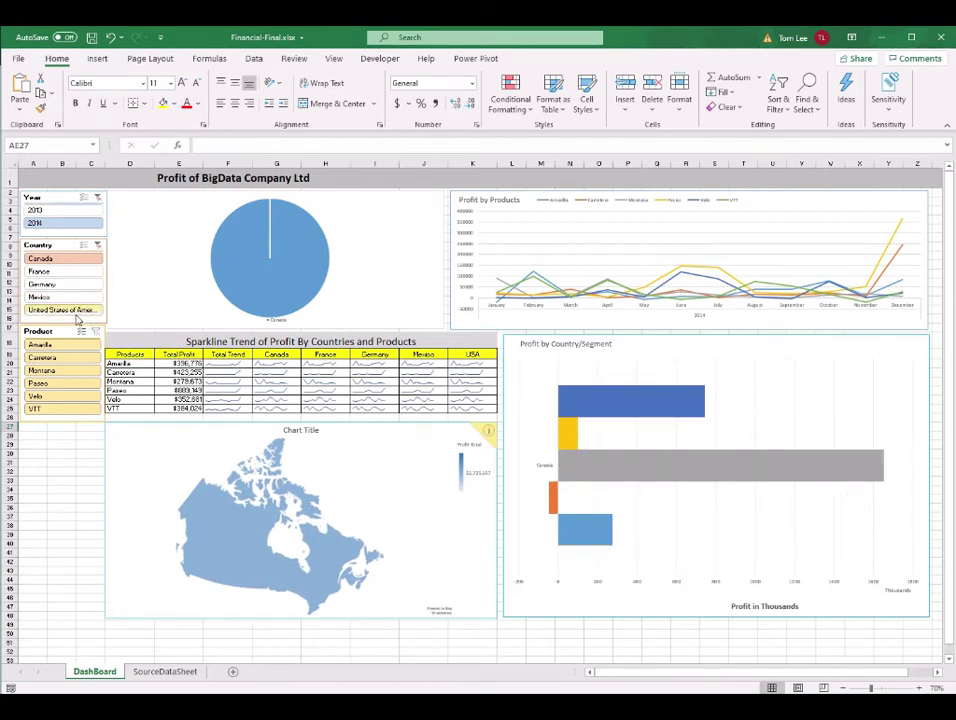
pyautogui.keyDown('ctrl'); pyautogui.click(68, 310); pyautogui.keyUp('ctrl')
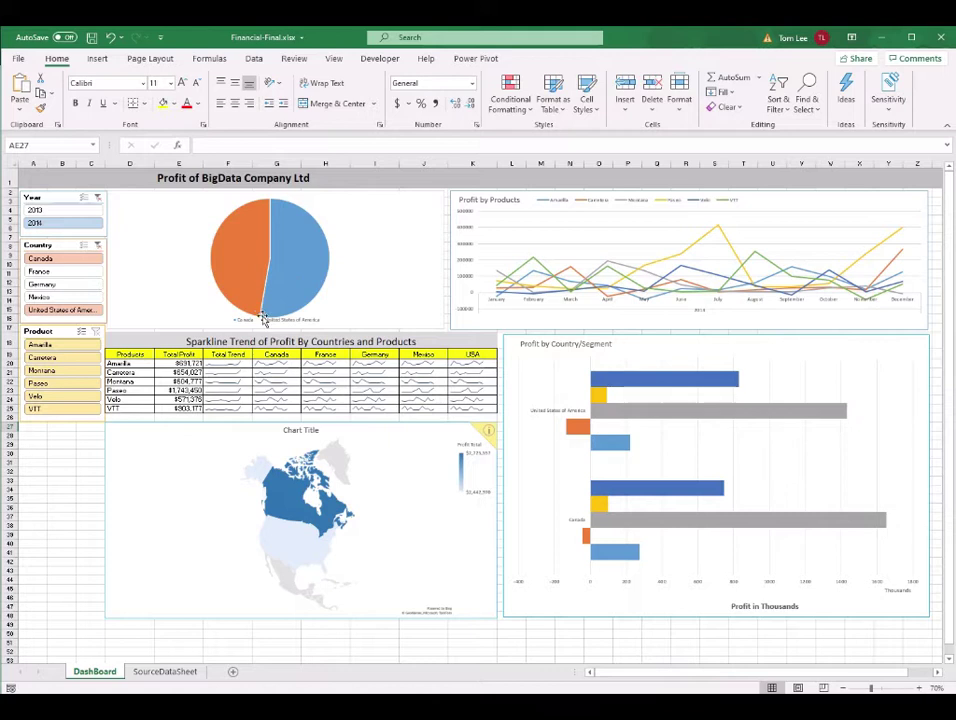
pyautogui.moveTo(212, 364); pyautogui.dragTo(472, 408)
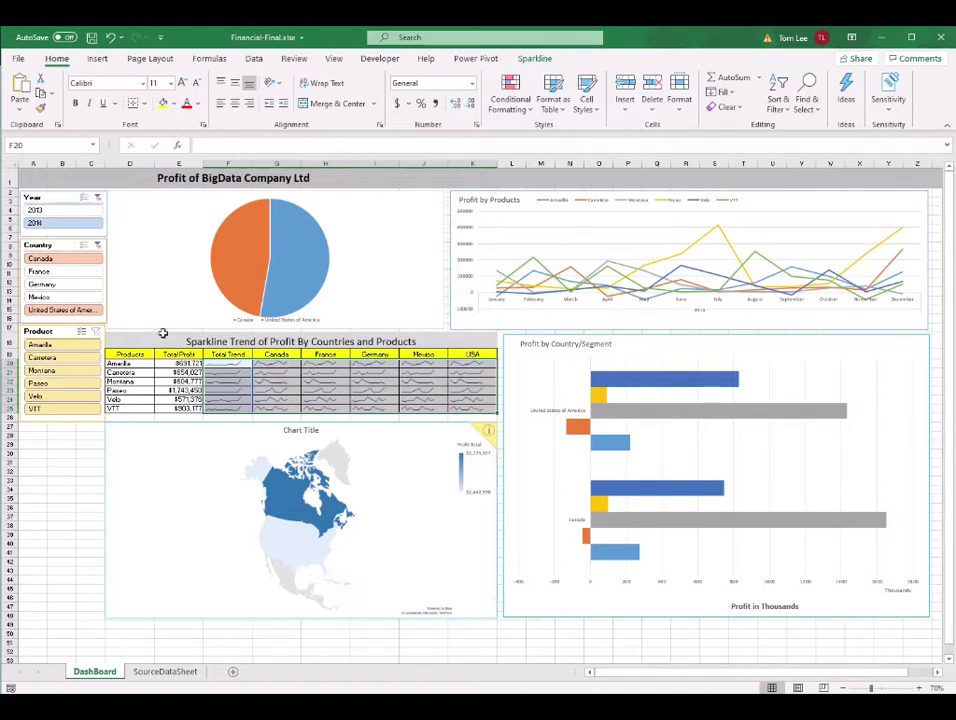
pyautogui.click(97, 245)
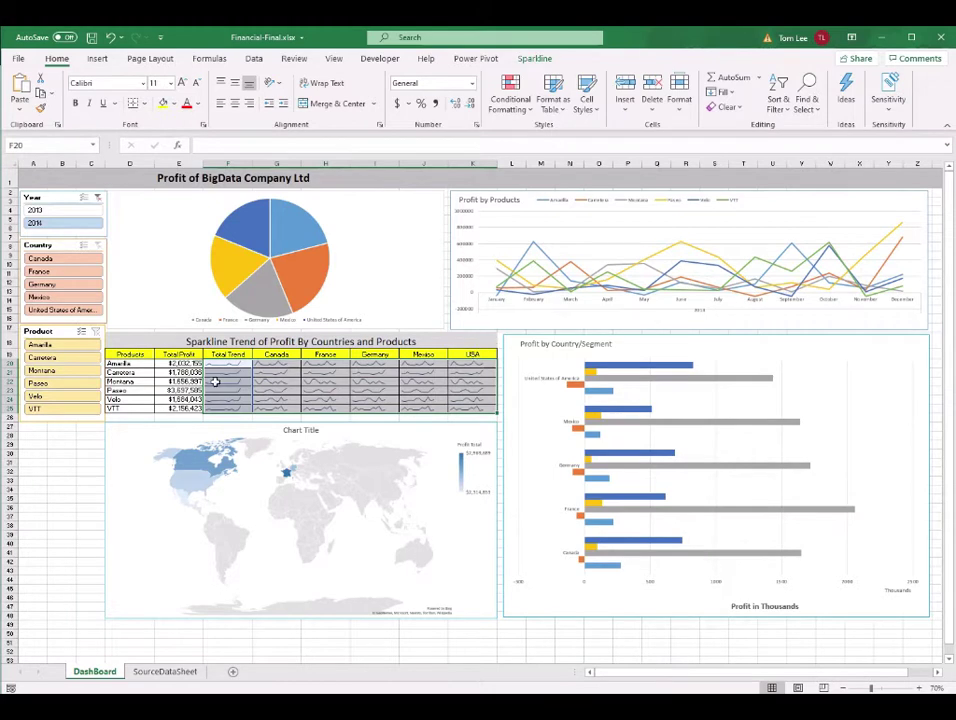
# - Try Amarilla, Carretera and Montana product filters, restore all six products, then show SourceDataSheet
pyautogui.click(78, 346)
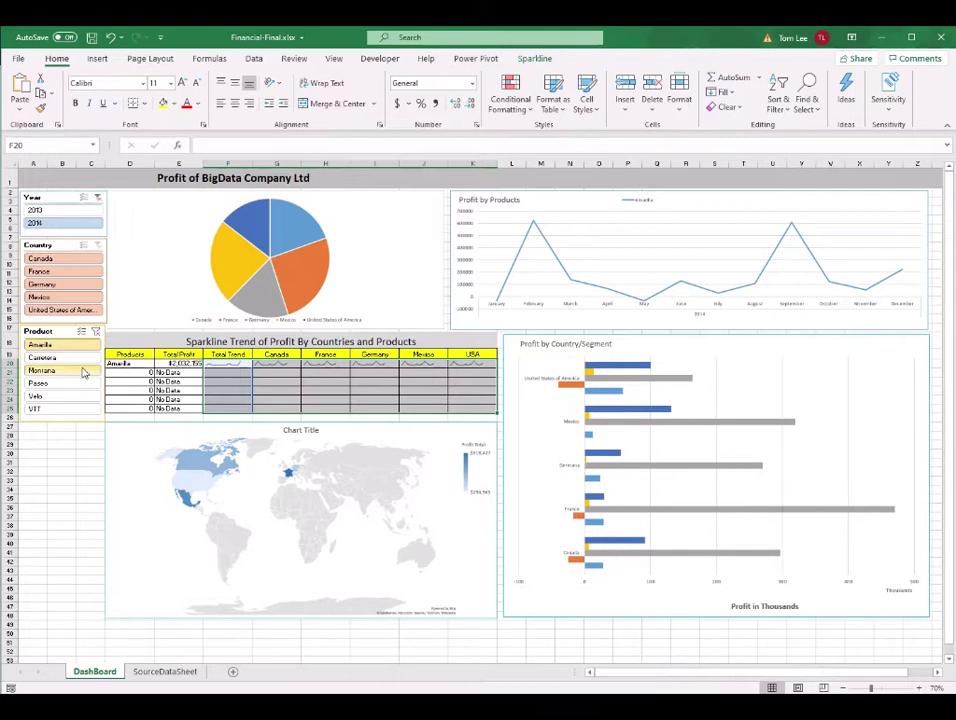
pyautogui.keyDown('shift'); pyautogui.click(80, 370); pyautogui.keyUp('shift')
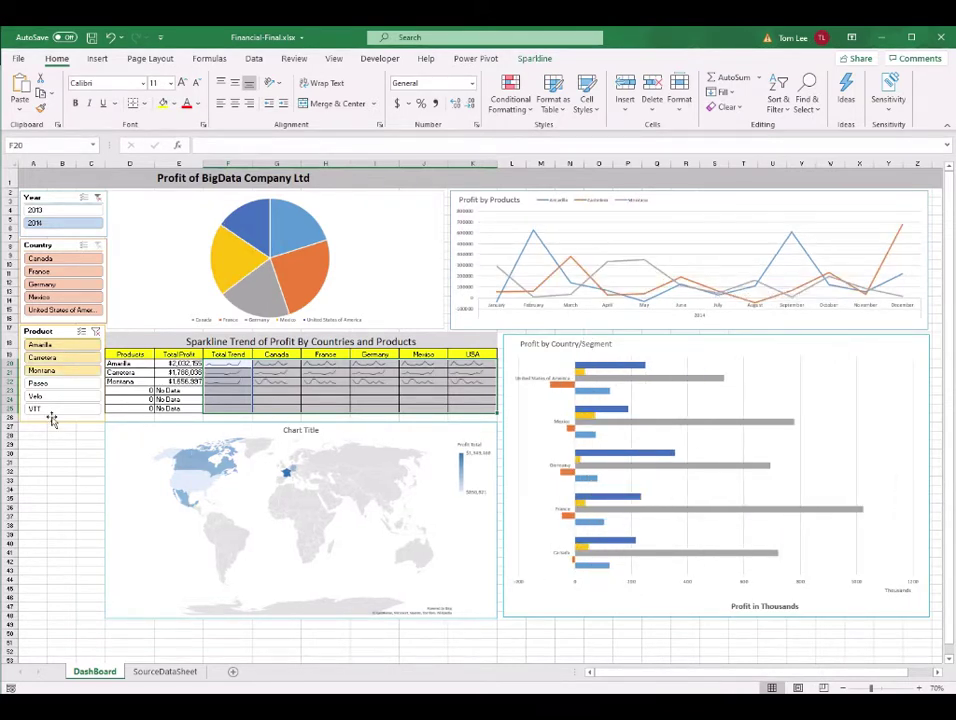
pyautogui.click(95, 331)
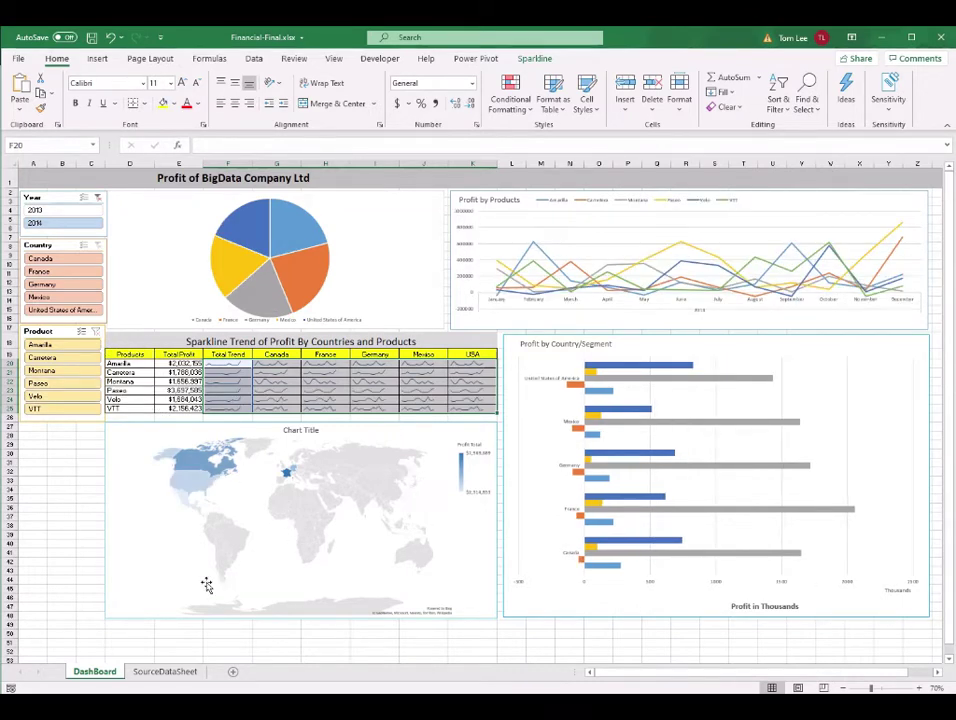
pyautogui.click(171, 677)
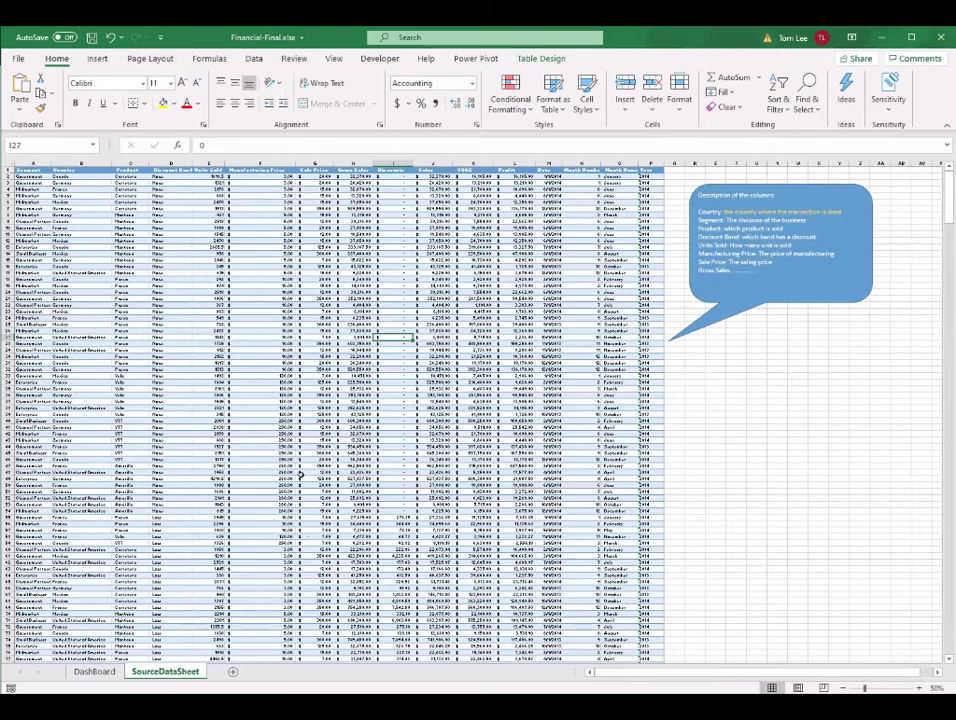
# - Revisit the DashBoard sheet of the Financial-Final workbook
pyautogui.click(208, 402)
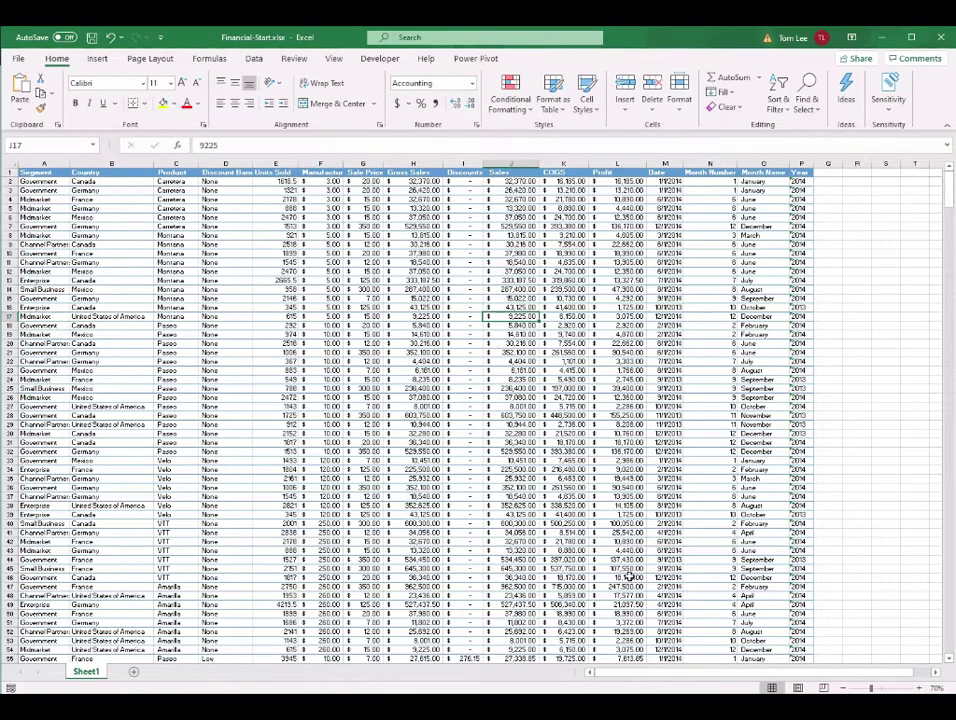
pyautogui.click(571, 630)
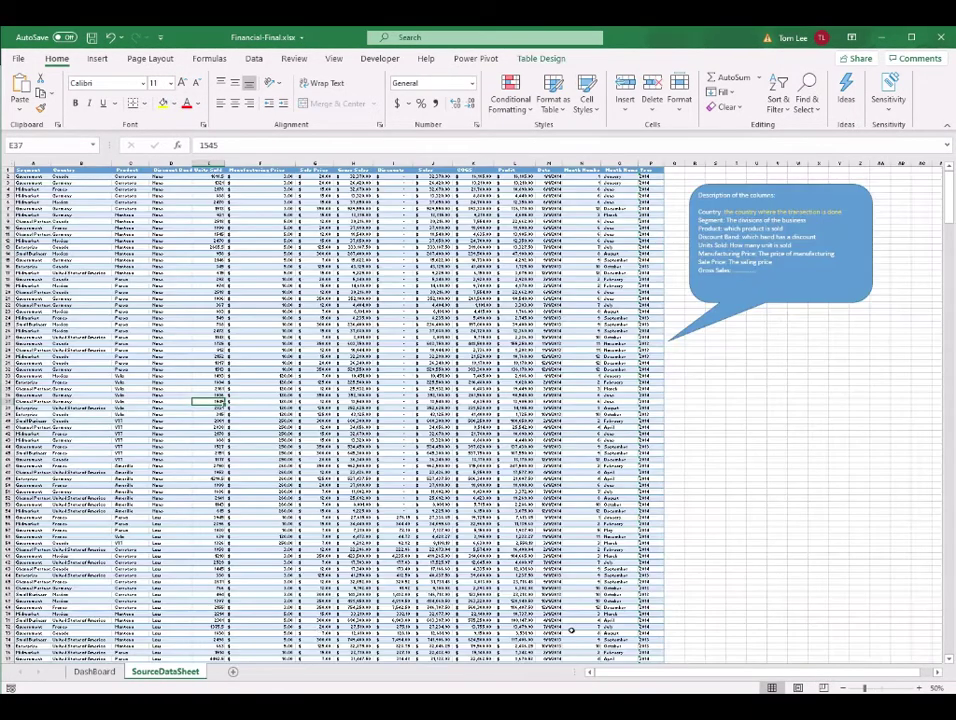
pyautogui.click(92, 676)
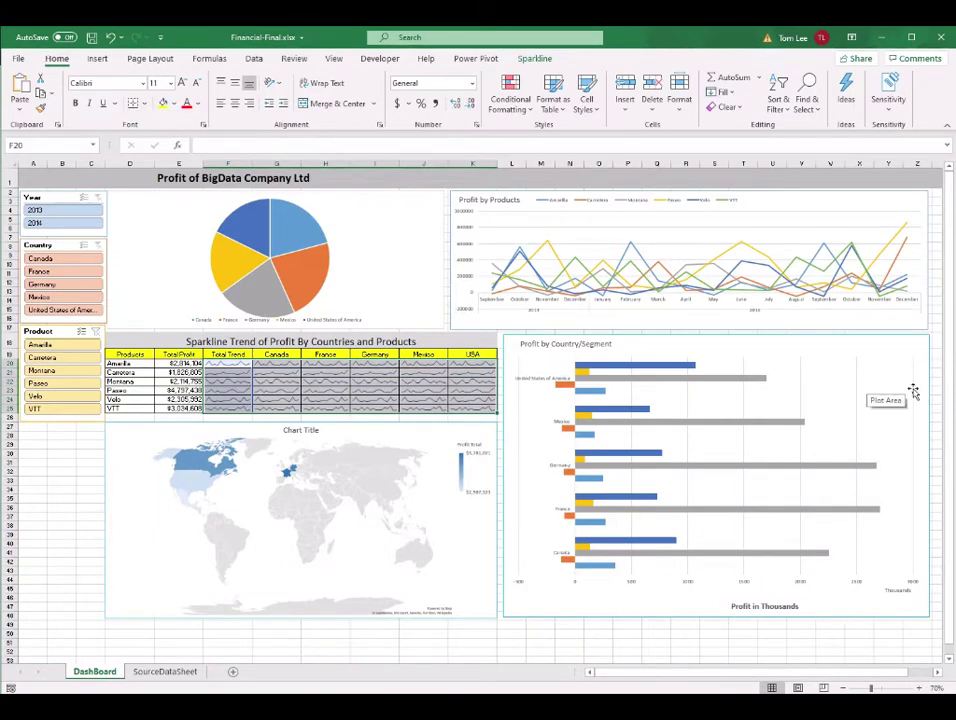
# - Bring the Financial-Start workbook forward, setting the Word exercise notes aside
pyautogui.hotkey('alt', 'Tab')
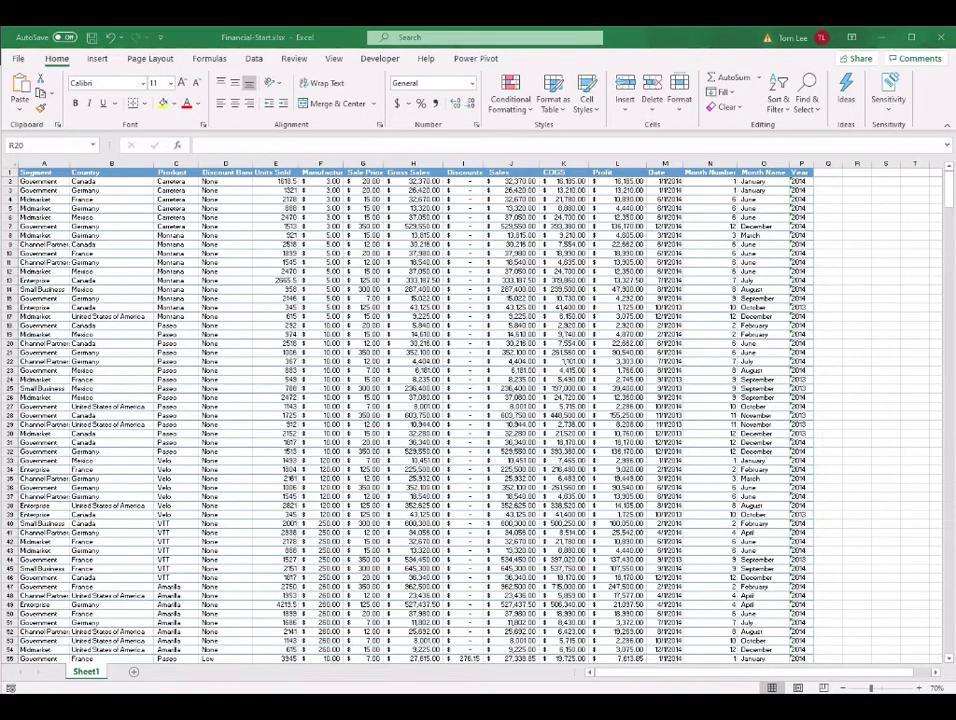
pyautogui.hotkey('alt', 'Tab')
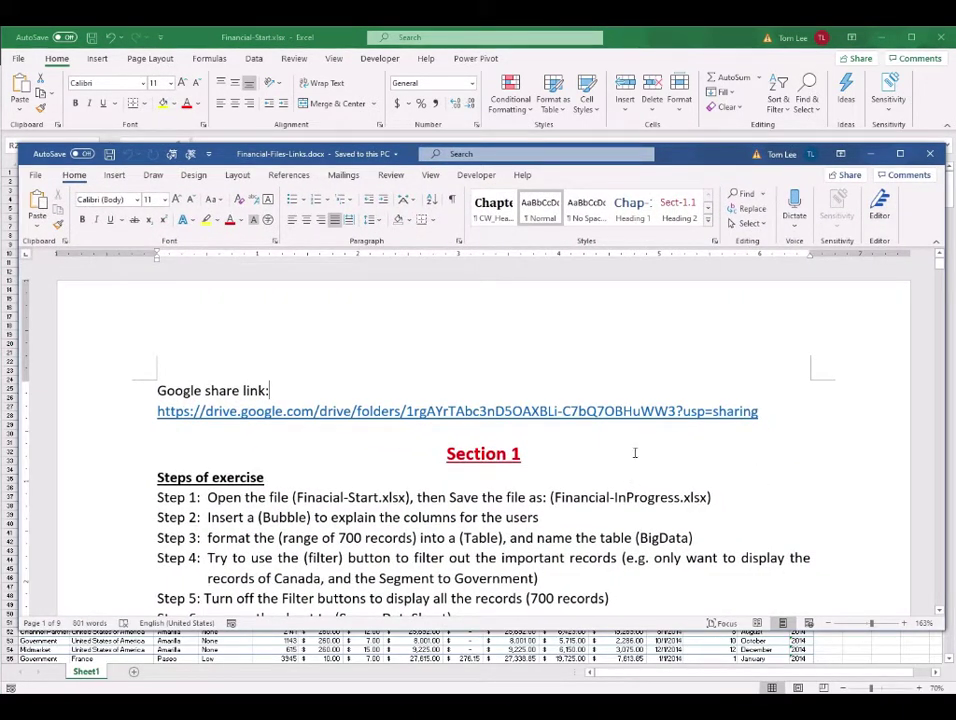
pyautogui.click(891, 37)
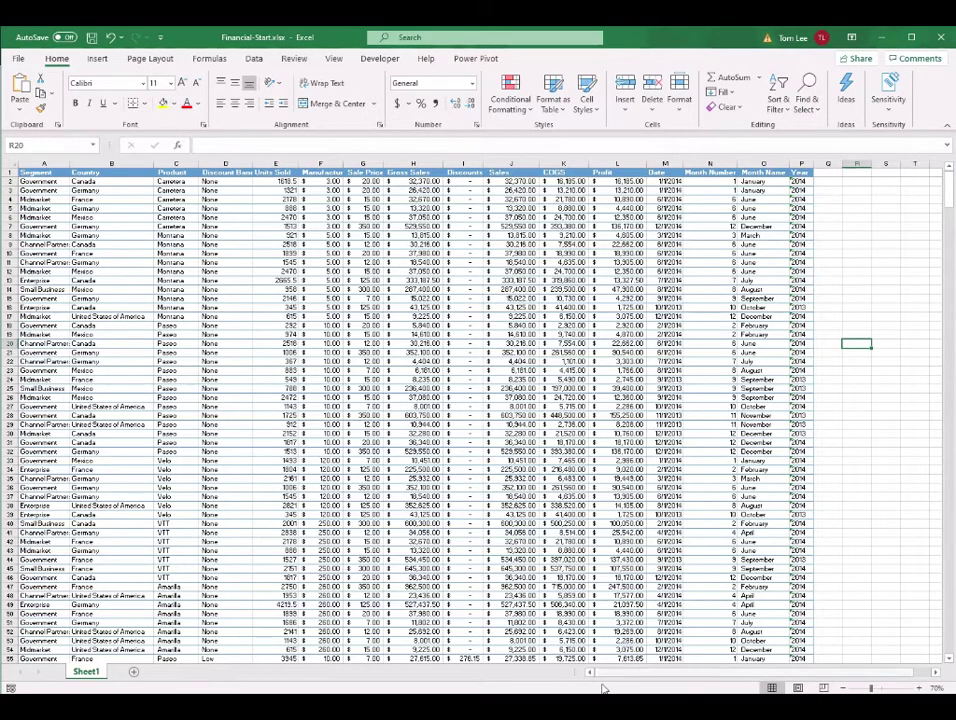
pyautogui.click(546, 675)
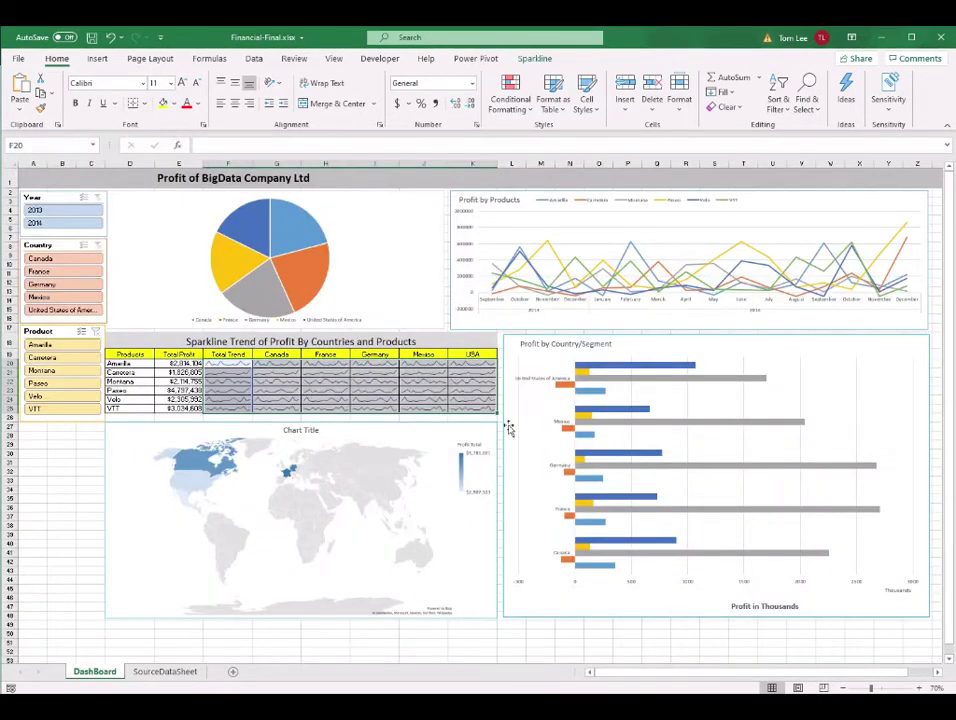
pyautogui.hotkey('alt', 'Tab')
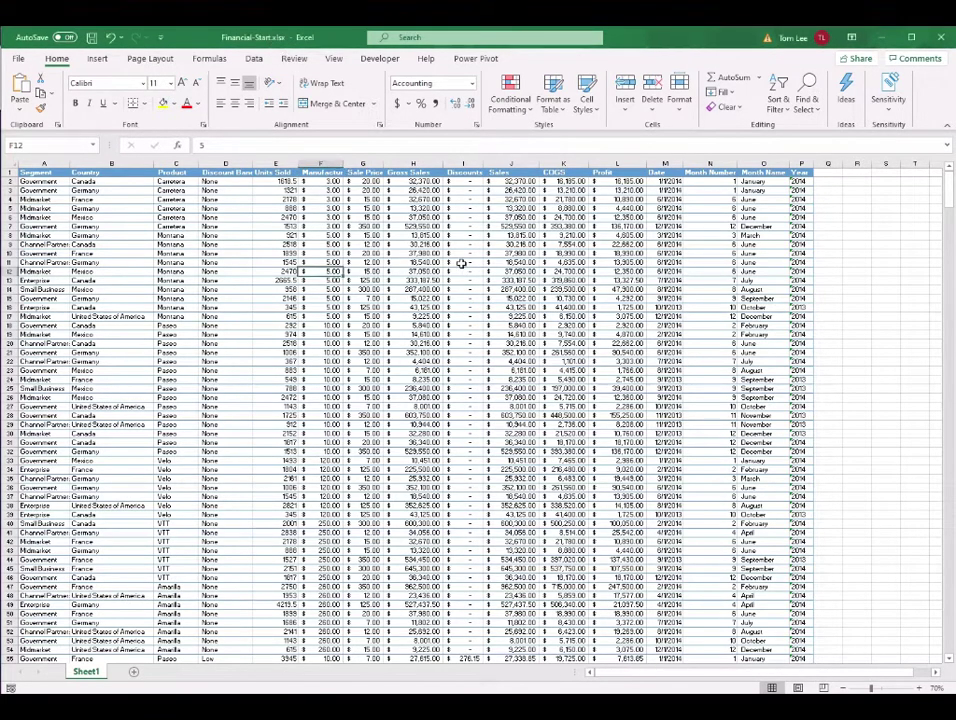
pyautogui.click(49, 182)
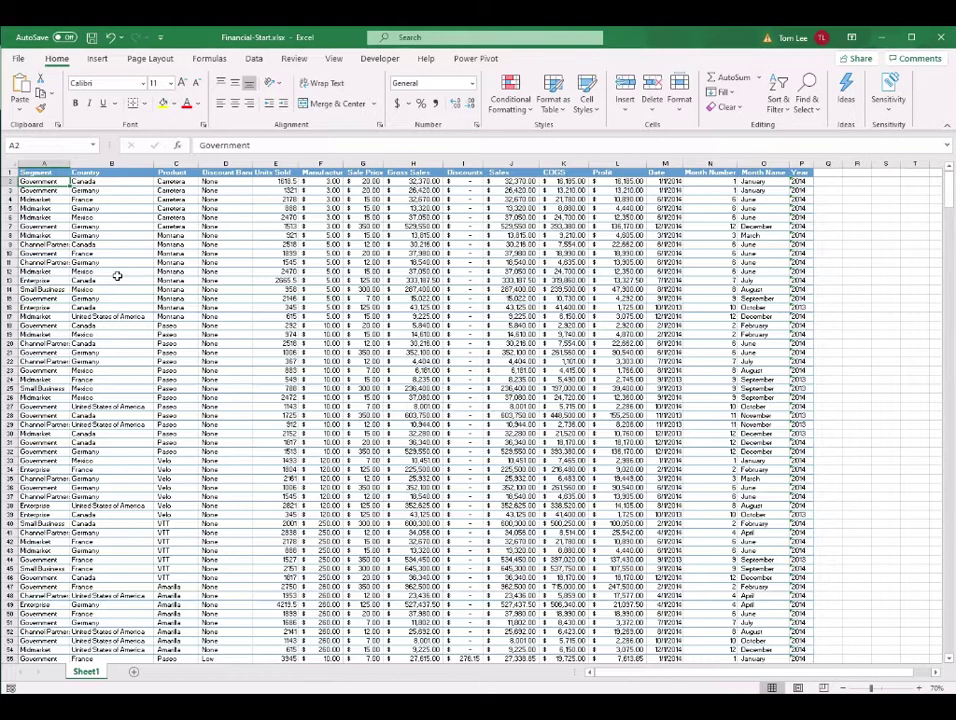
pyautogui.hotkey('ctrl', 'Down')
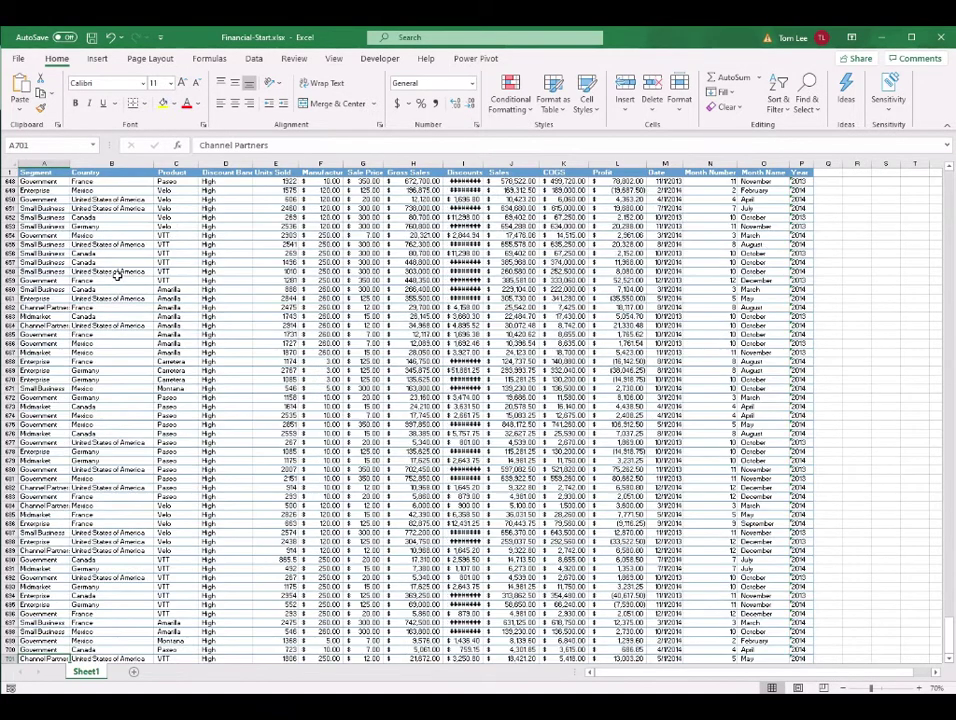
pyautogui.scroll(-1, 193, 405)
pyautogui.scroll(-2, 193, 405)
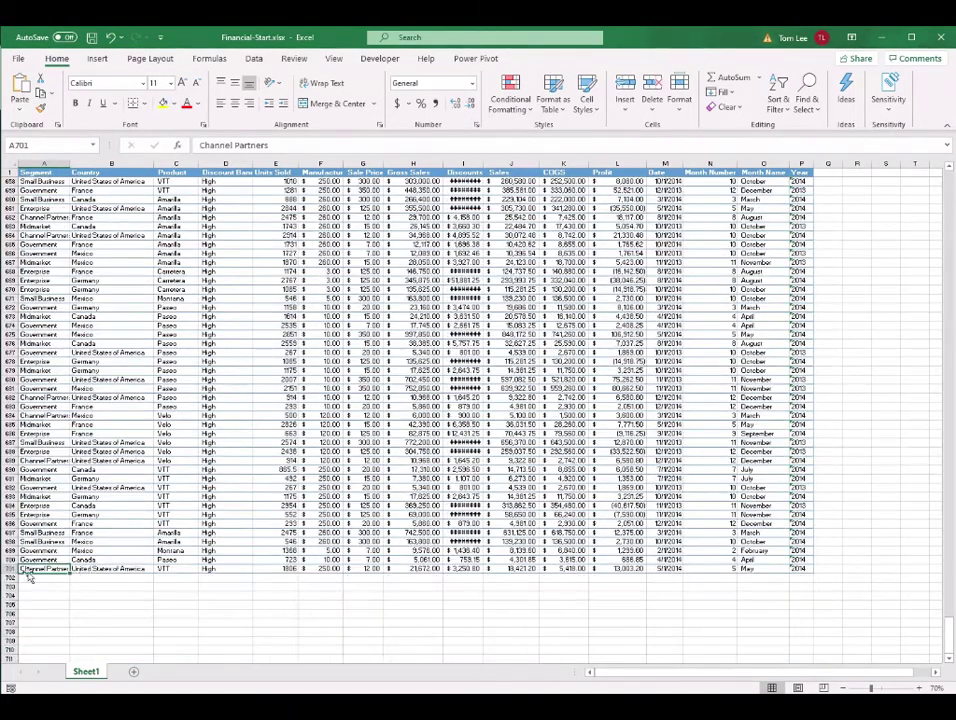
pyautogui.hotkey('ctrl', 'Up')
pyautogui.press('Right')
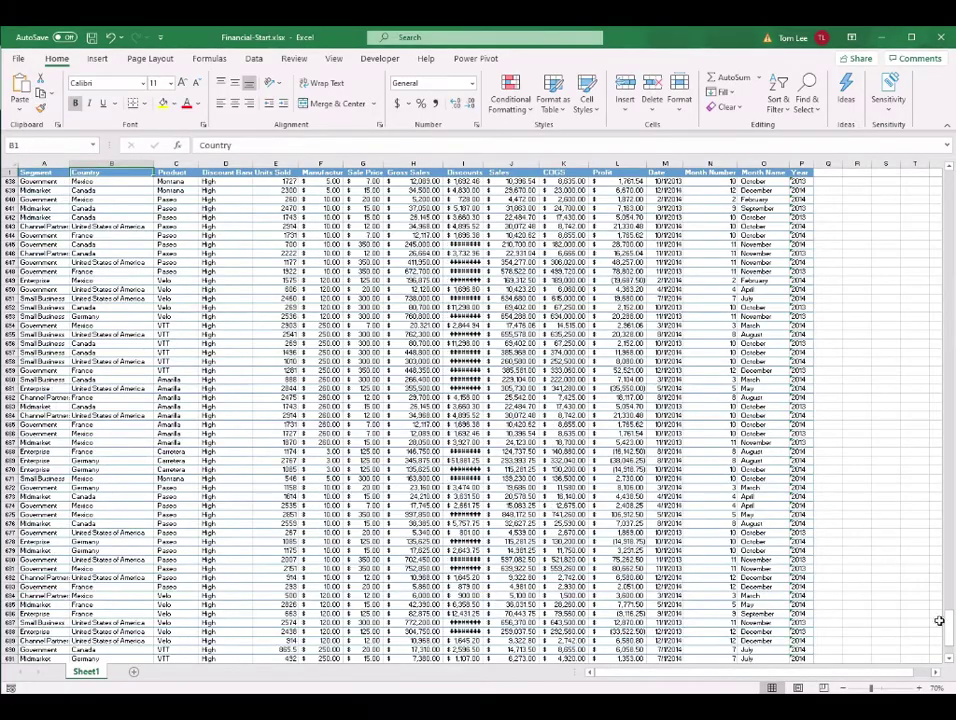
pyautogui.moveTo(943, 621); pyautogui.dragTo(928, 179)
pyautogui.click(225, 235)
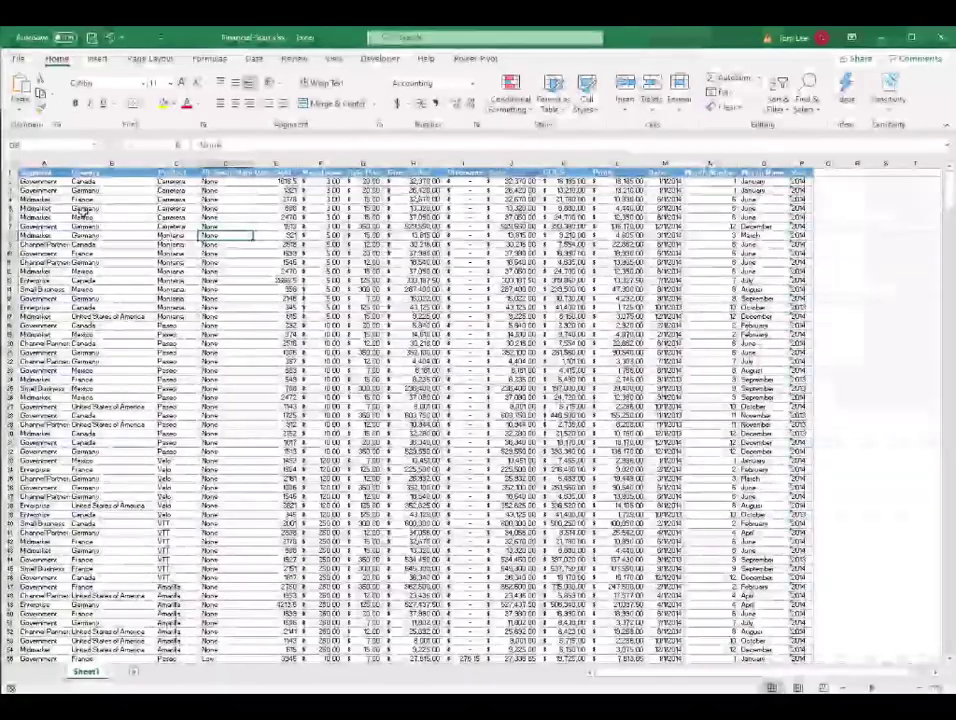
pyautogui.click(353, 327)
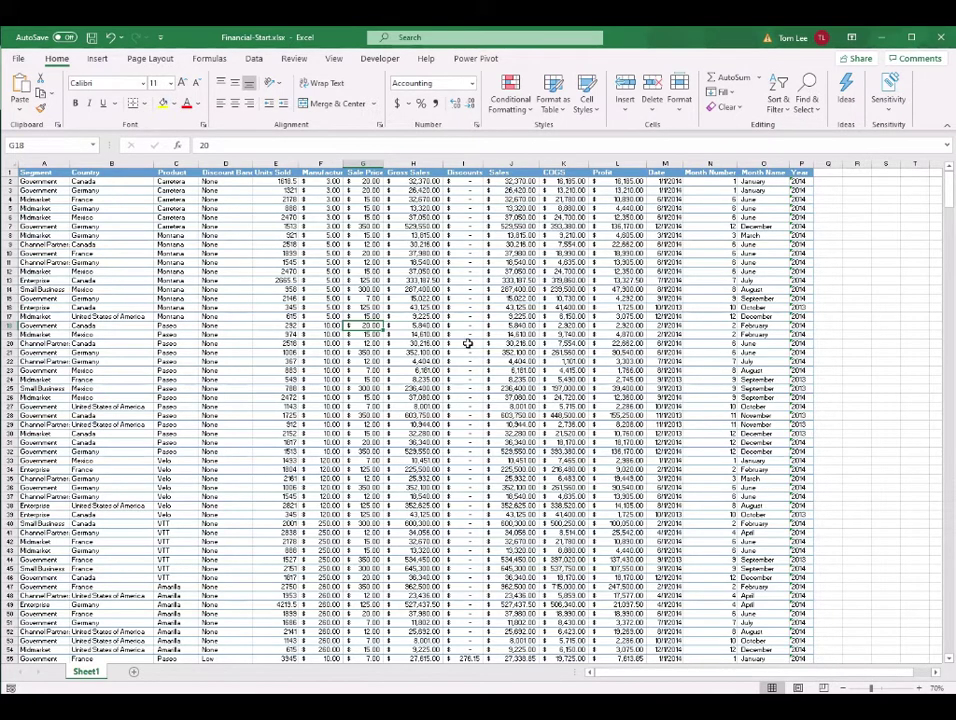
pyautogui.click(239, 245)
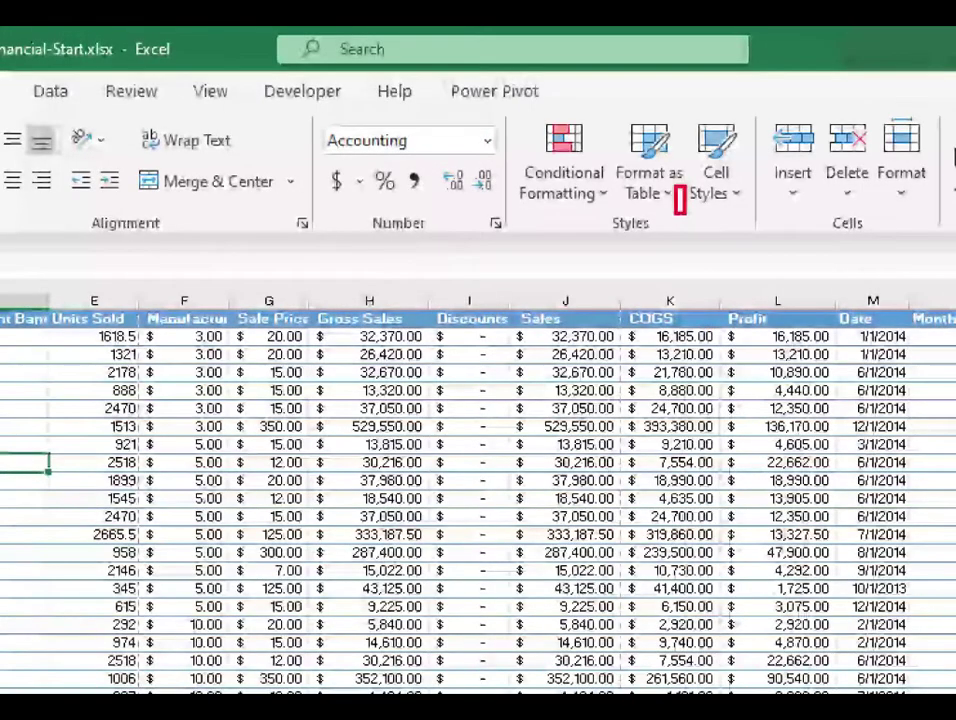
# - Format the data range as a table with Blue Table Style Medium 6, then return to its top
pyautogui.click(673, 194)
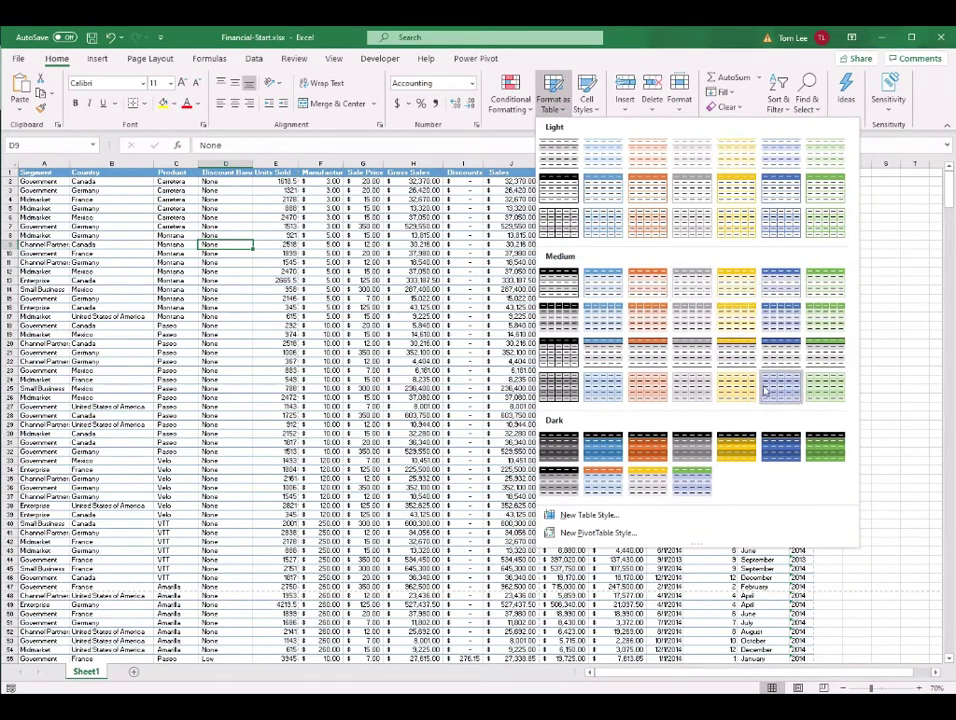
pyautogui.click(795, 293)
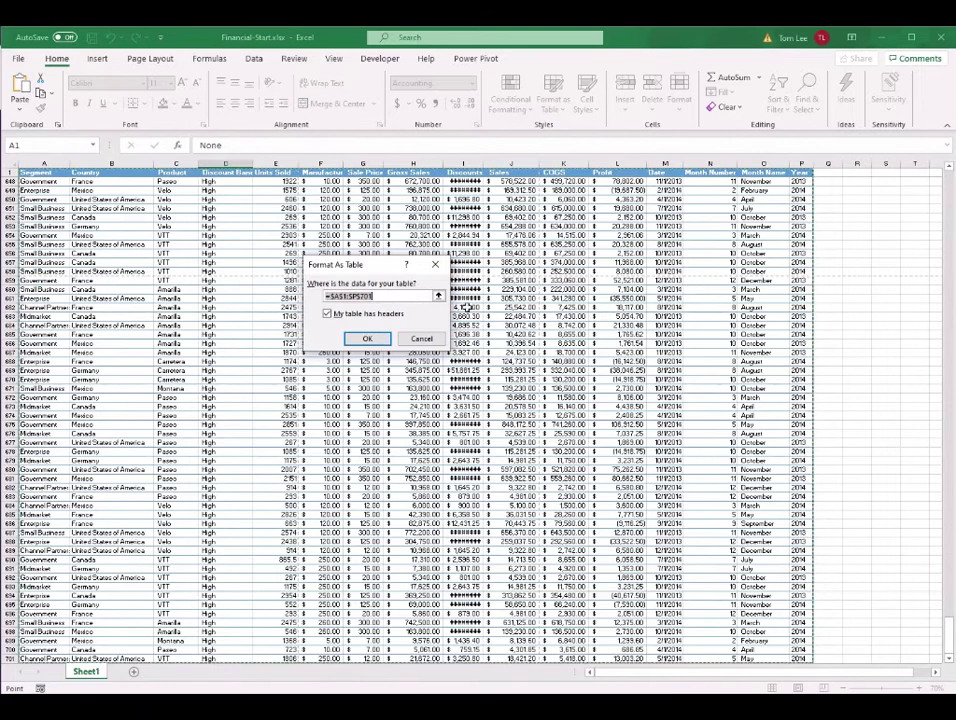
pyautogui.moveTo(398, 262); pyautogui.dragTo(503, 268)
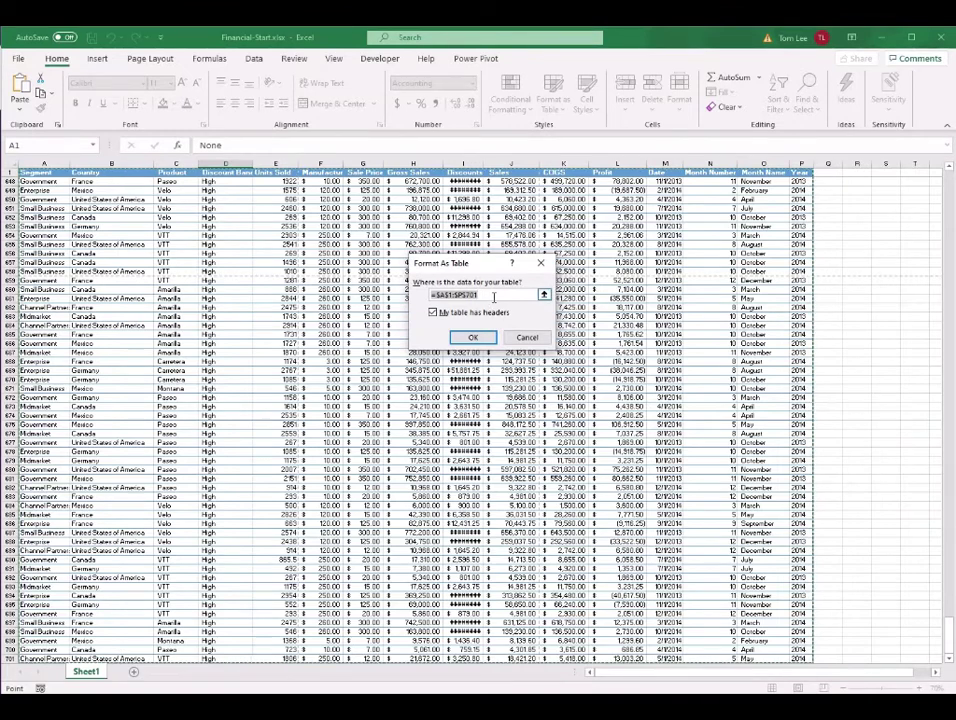
pyautogui.click(456, 326)
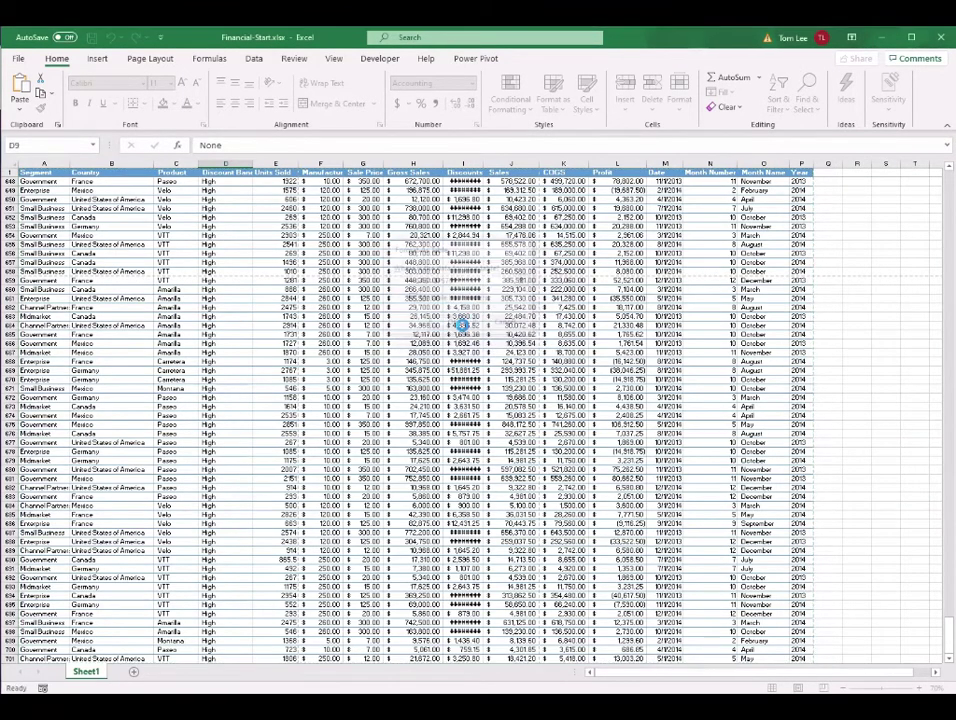
pyautogui.click(410, 290)
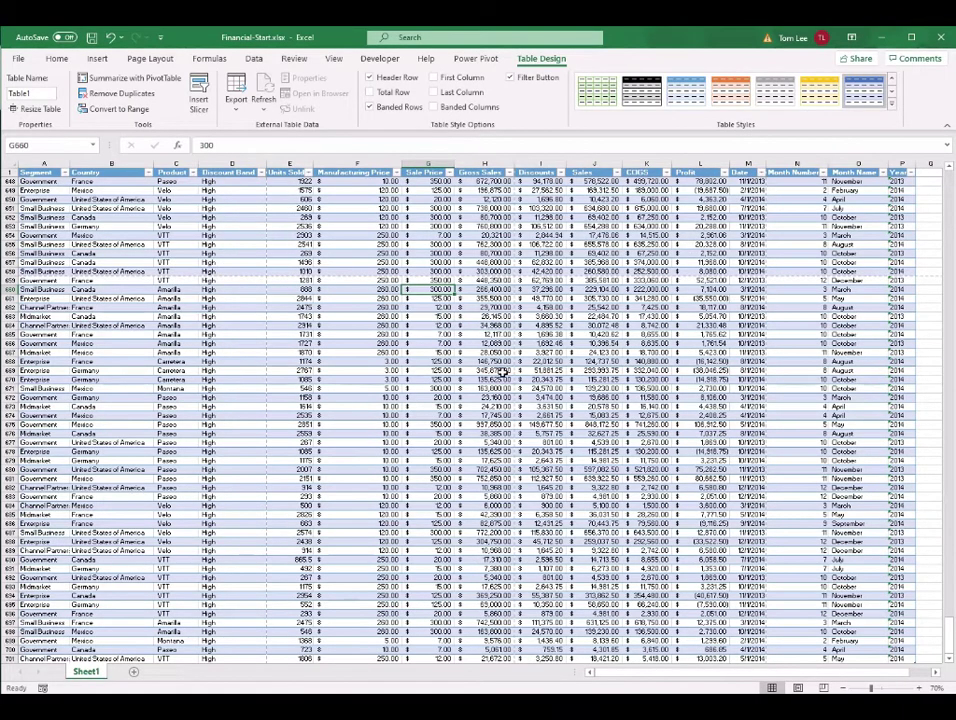
pyautogui.scroll(-7, 502, 352)
pyautogui.scroll(20, 501, 351)
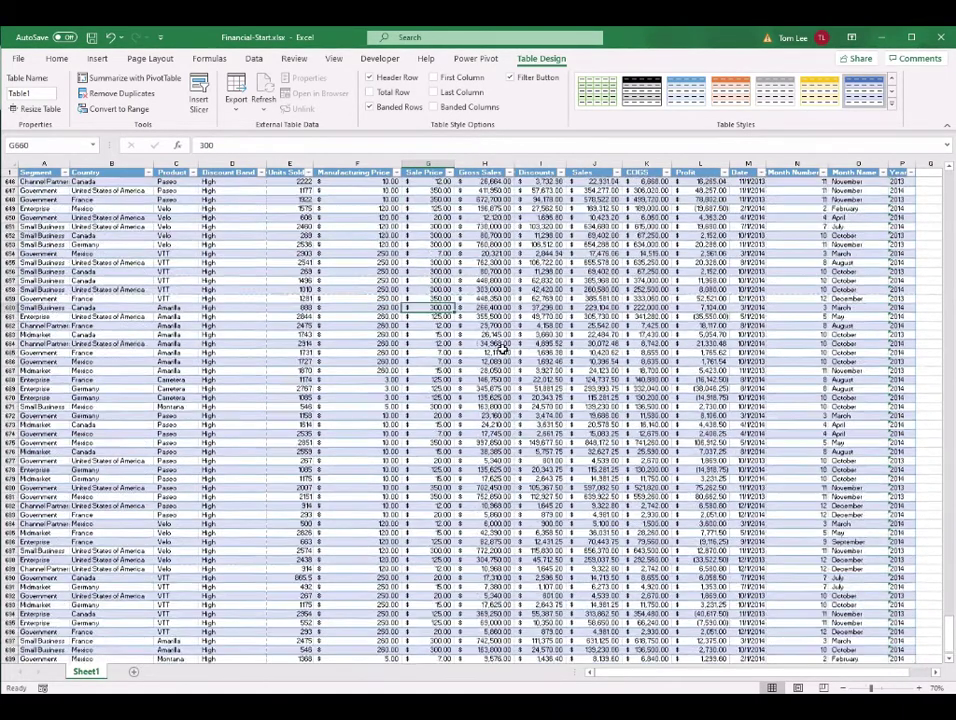
pyautogui.scroll(20, 658, 390)
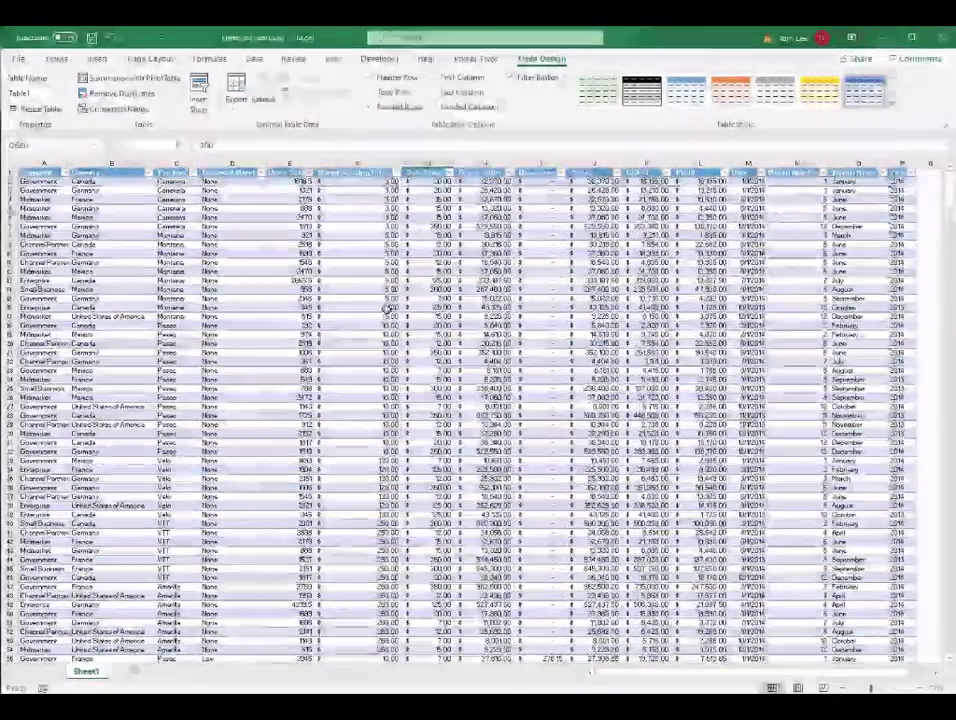
# - Filter the Country column to only Canada and United States of America
pyautogui.click(146, 174)
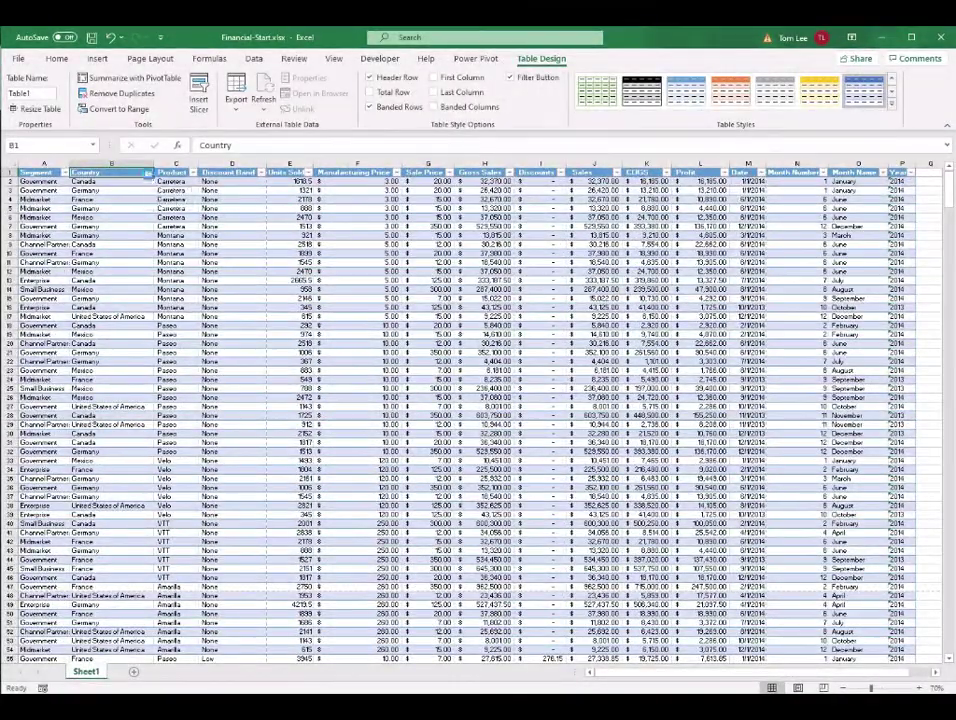
pyautogui.click(147, 174)
pyautogui.click(38, 323)
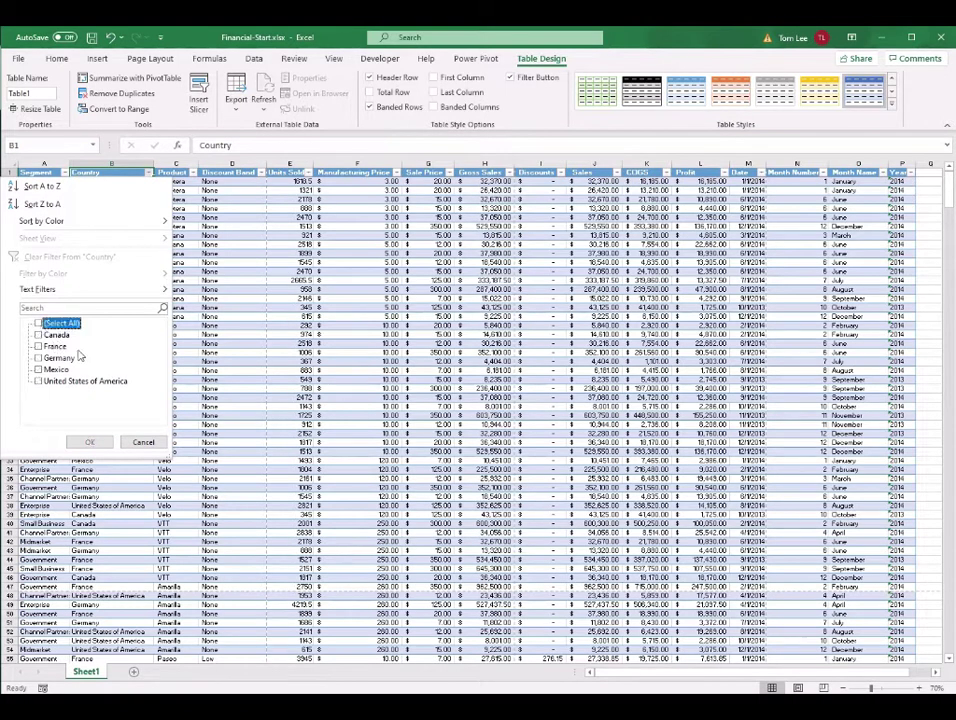
pyautogui.click(38, 335)
pyautogui.click(38, 381)
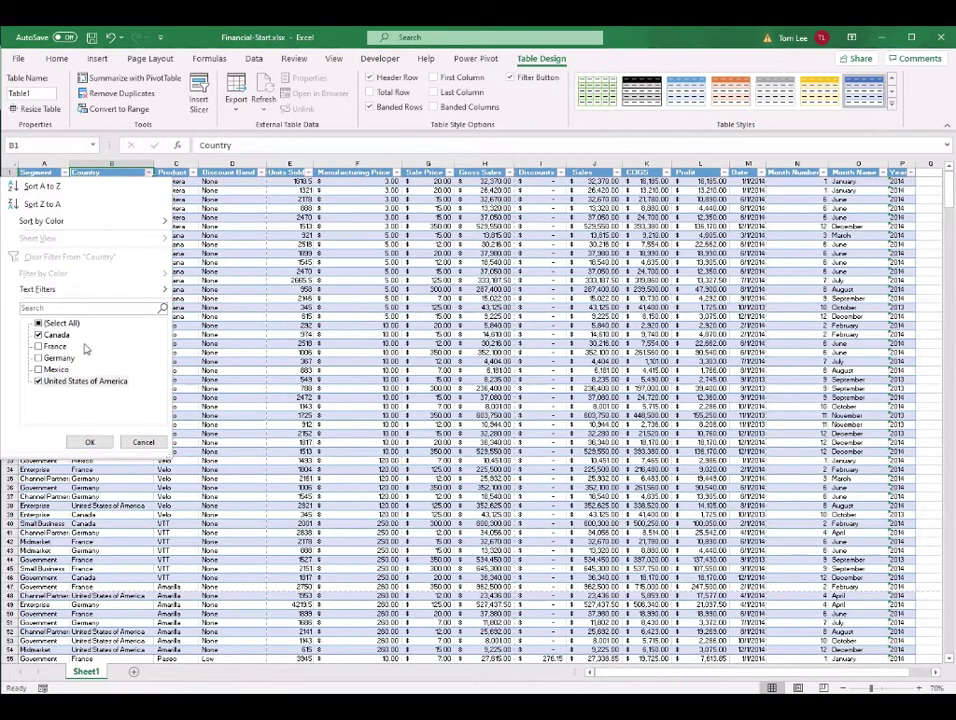
pyautogui.click(97, 444)
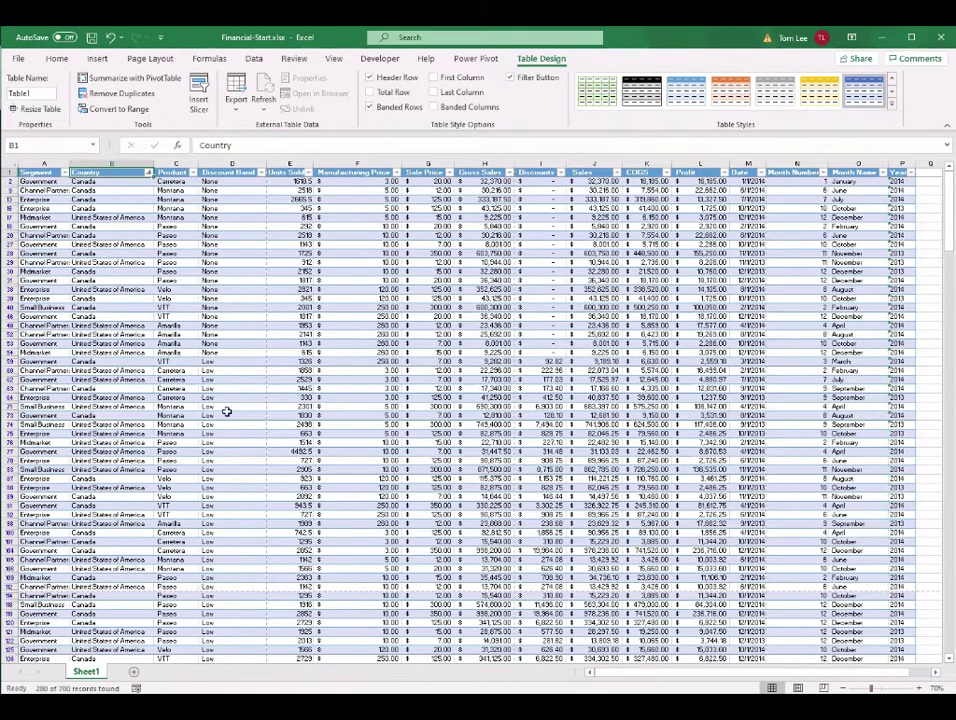
pyautogui.scroll(-14, 244, 374)
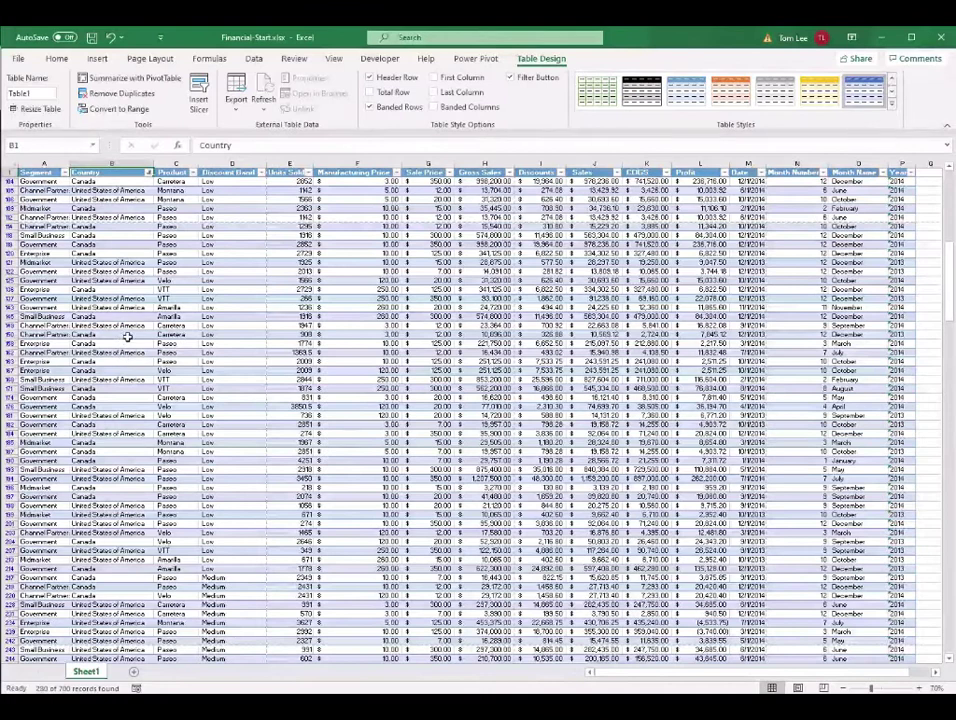
pyautogui.scroll(3, 146, 335)
pyautogui.scroll(4, 250, 316)
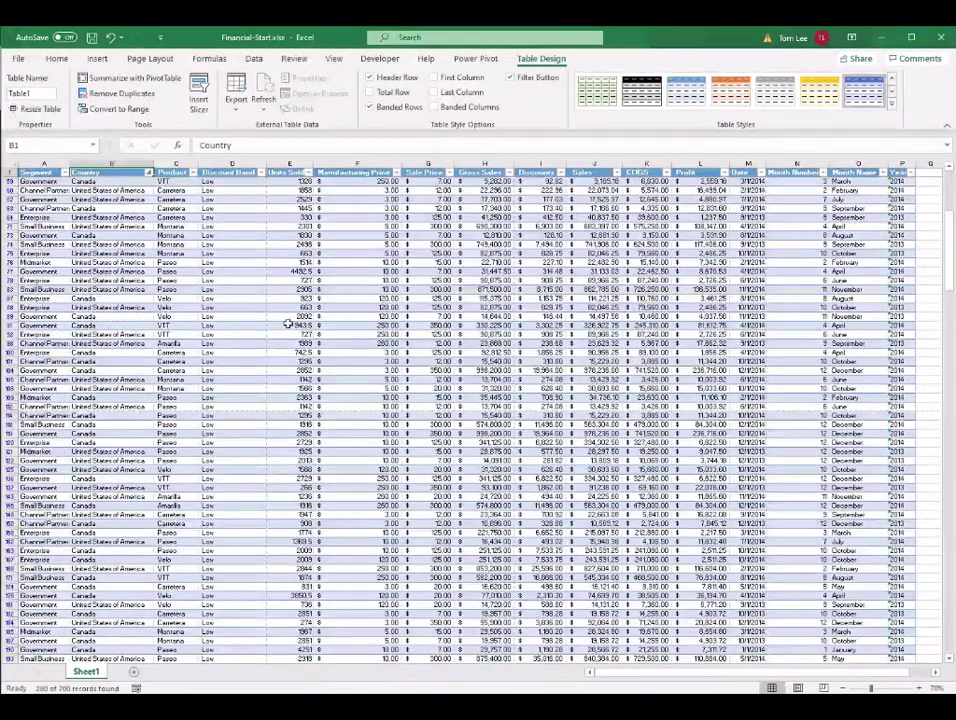
pyautogui.scroll(7, 284, 325)
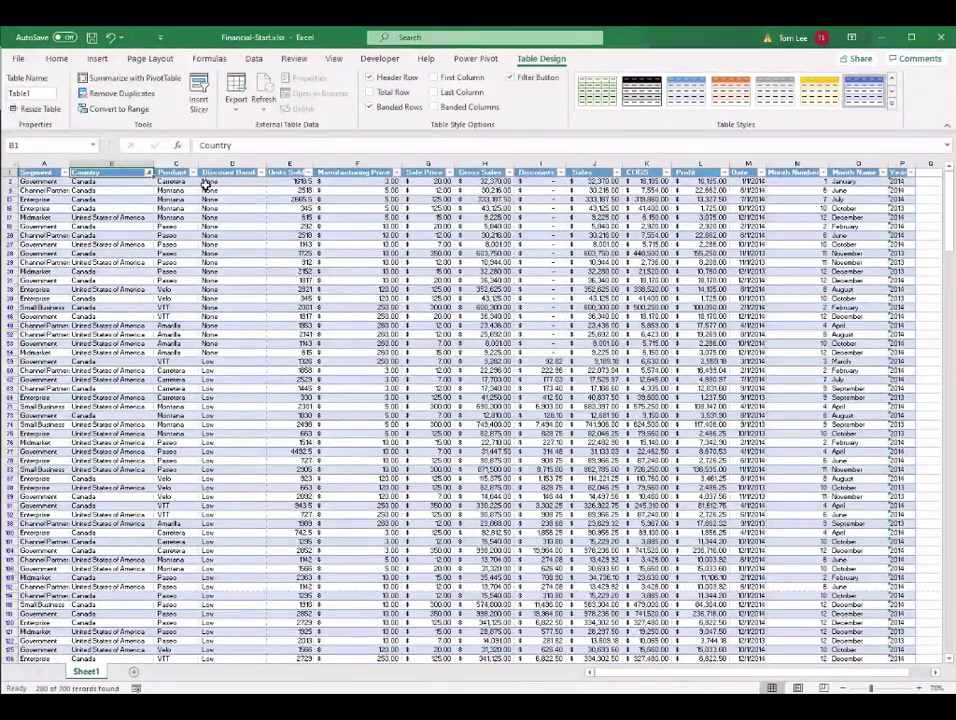
pyautogui.click(194, 173)
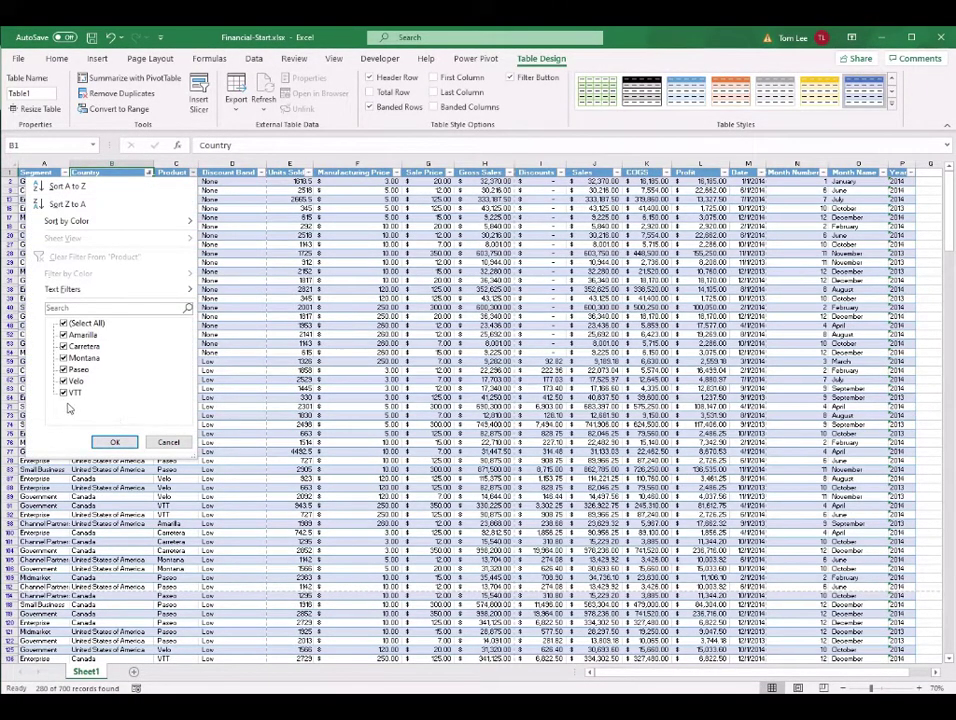
# - Filter the Product column to VTT only, leaving 45 of 700 records
pyautogui.click(64, 323)
pyautogui.click(63, 392)
pyautogui.click(114, 442)
pyautogui.click(240, 316)
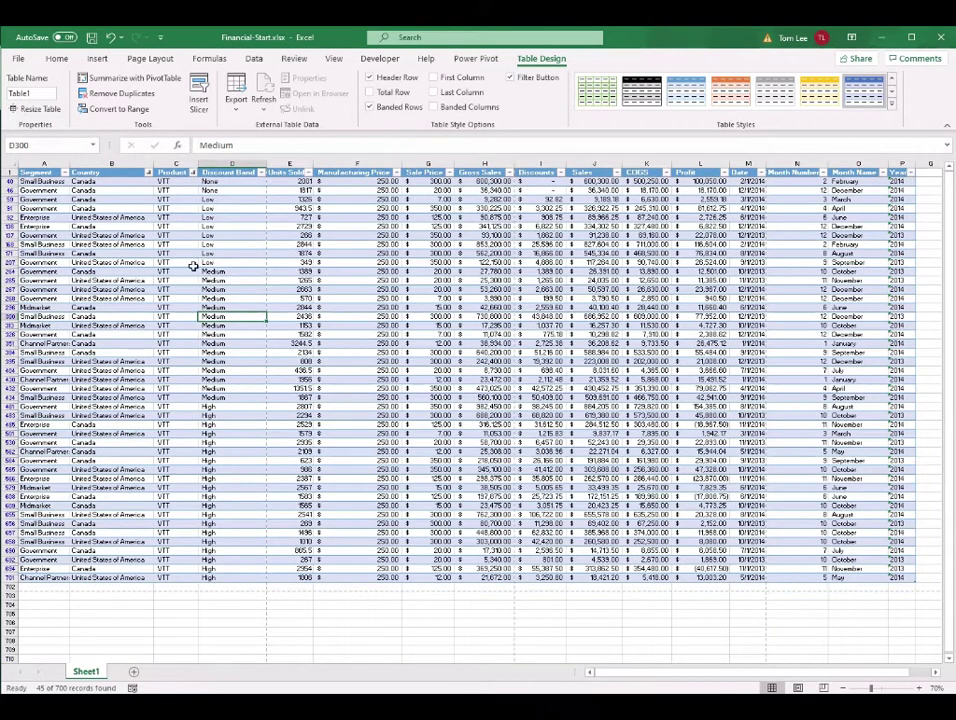
pyautogui.click(110, 181)
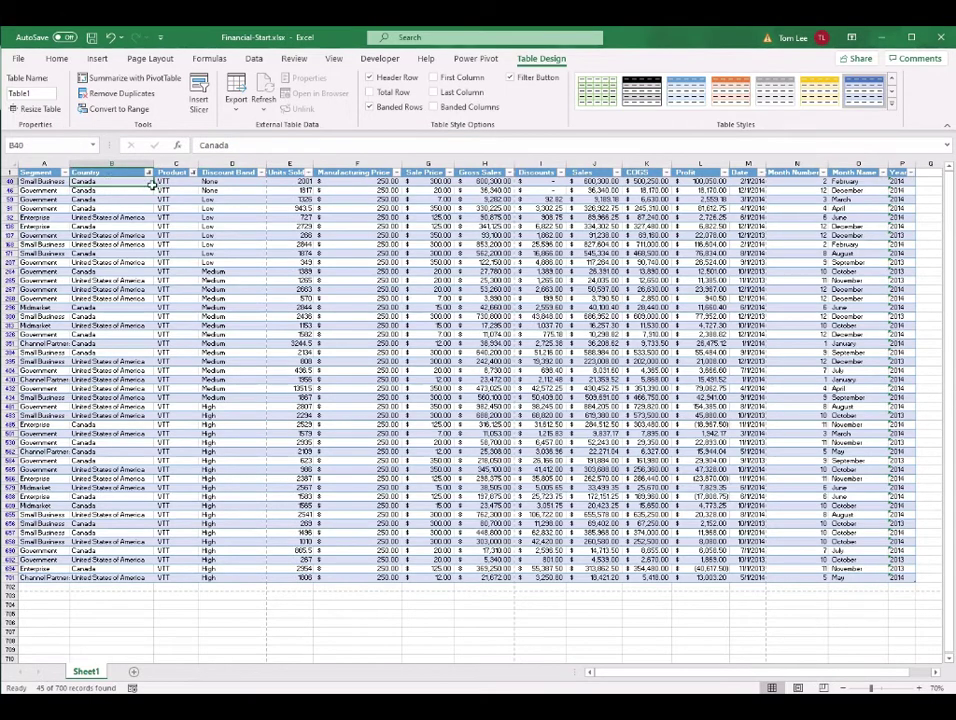
pyautogui.moveTo(126, 218); pyautogui.dragTo(174, 219)
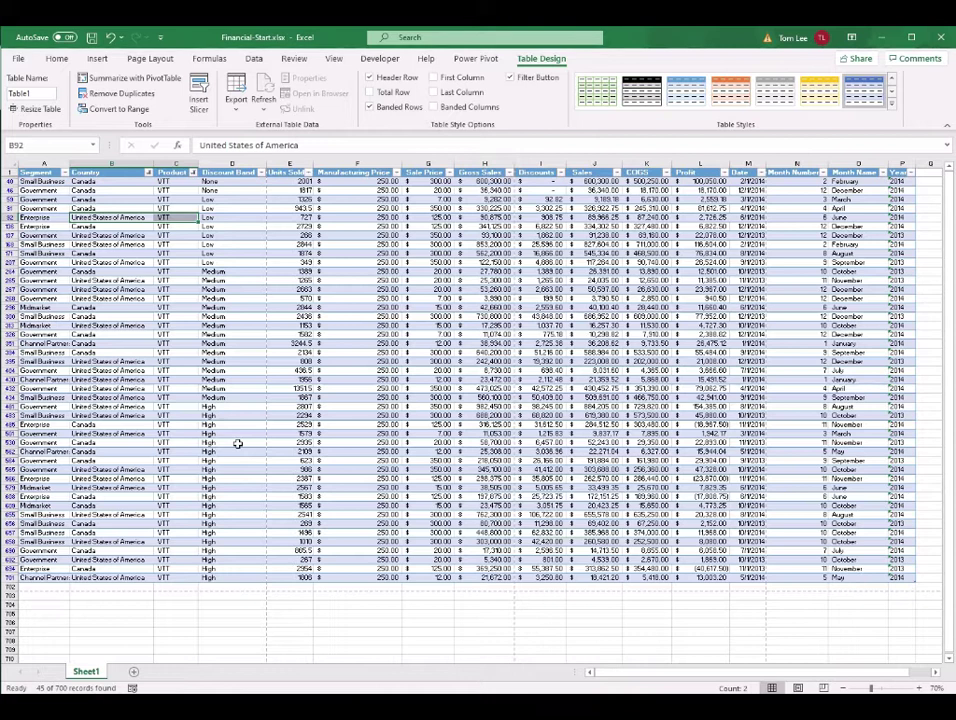
pyautogui.hotkey('ctrl', 'z')
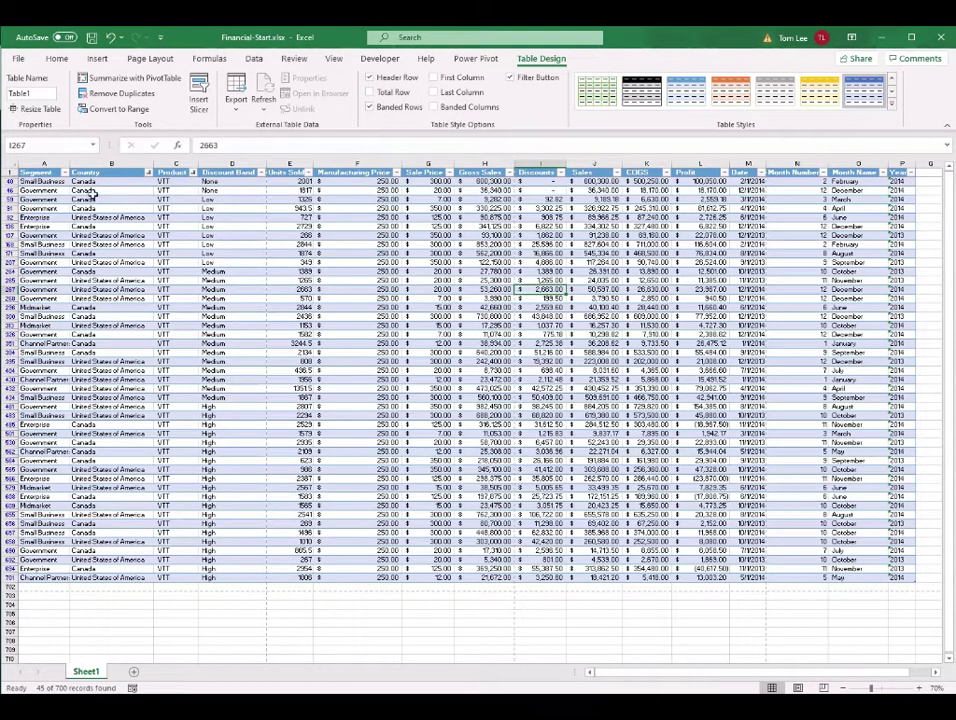
# - Turn Filter off on the Data tab so all 700 records show again
pyautogui.moveTo(86, 181); pyautogui.dragTo(175, 208)
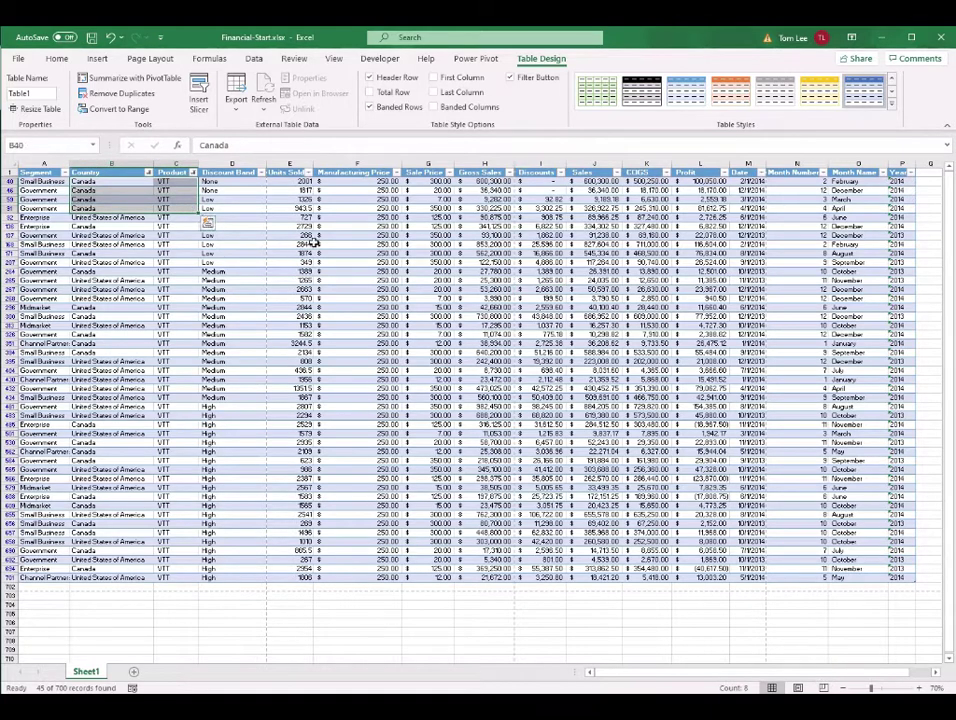
pyautogui.click(255, 59)
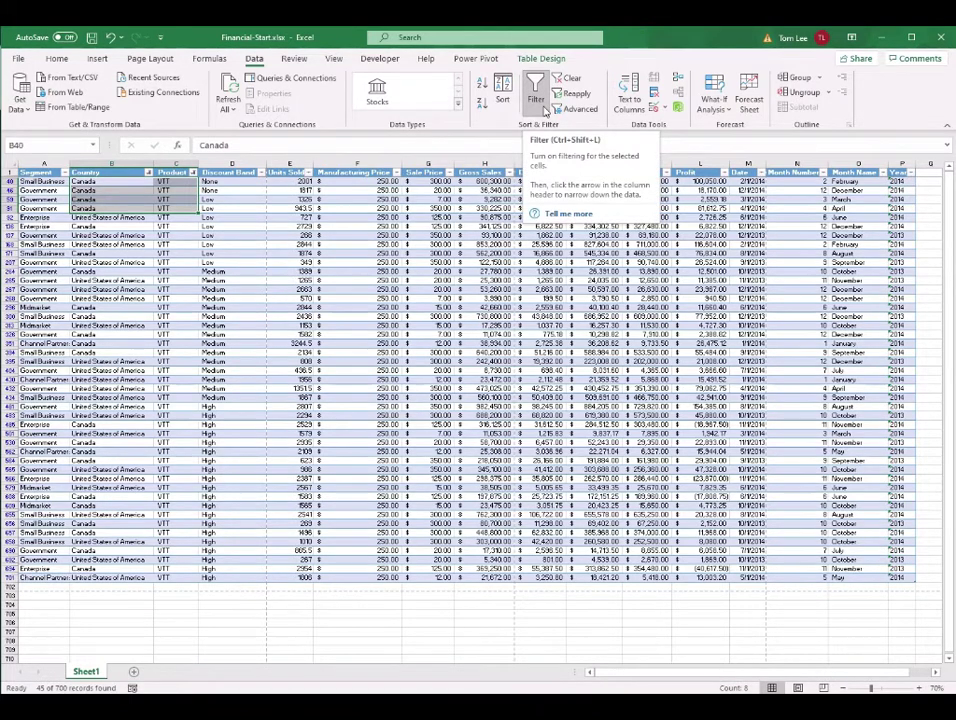
pyautogui.click(540, 100)
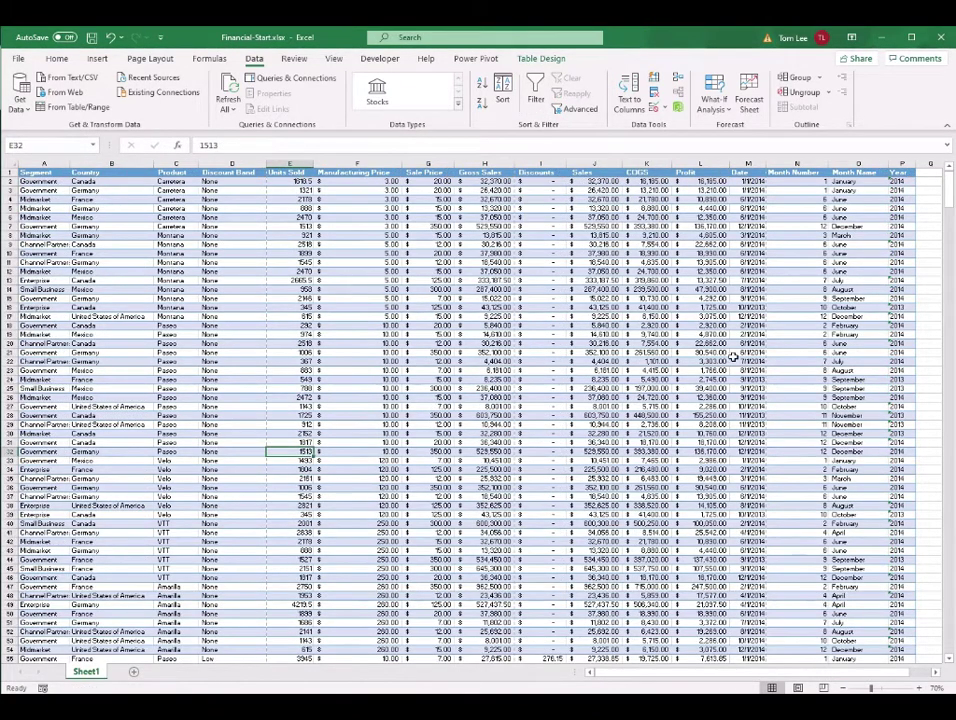
pyautogui.scroll(-10, 436, 381)
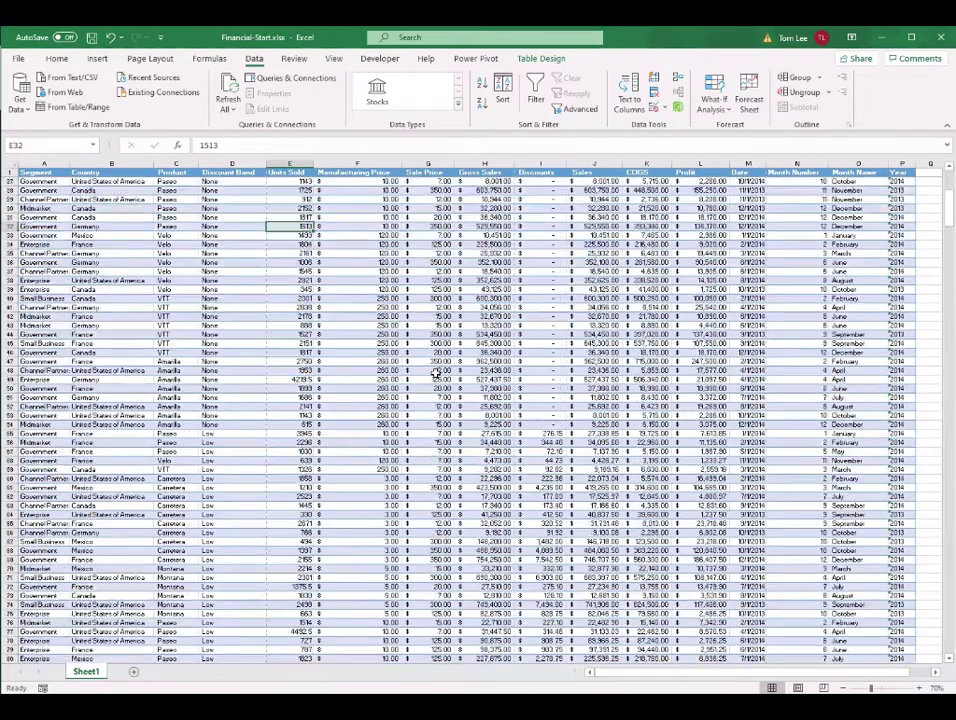
pyautogui.scroll(10, 436, 371)
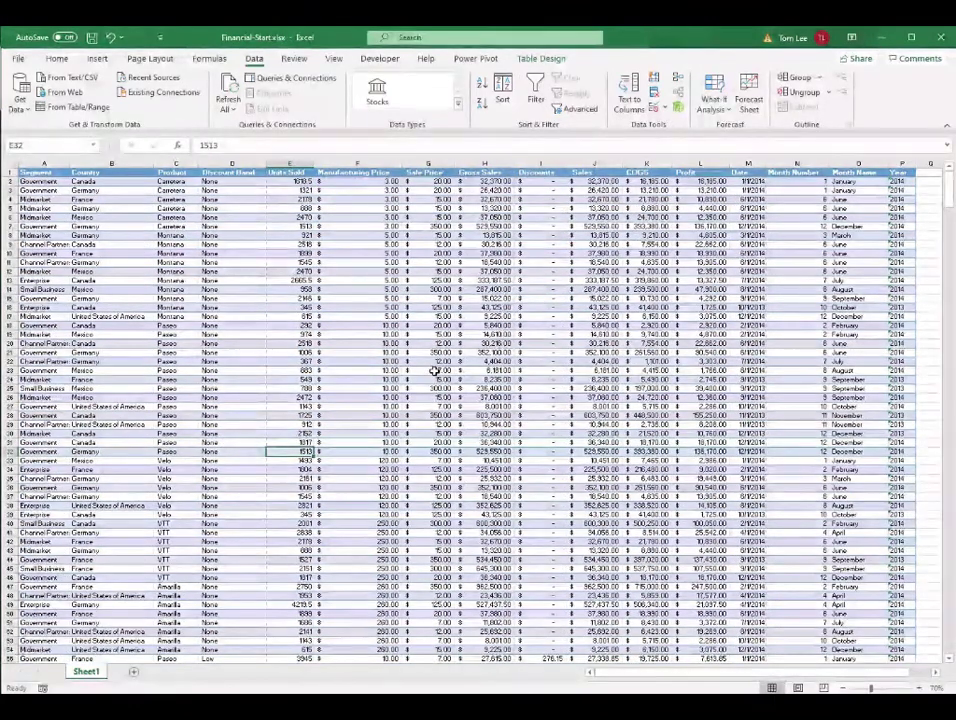
pyautogui.click(540, 289)
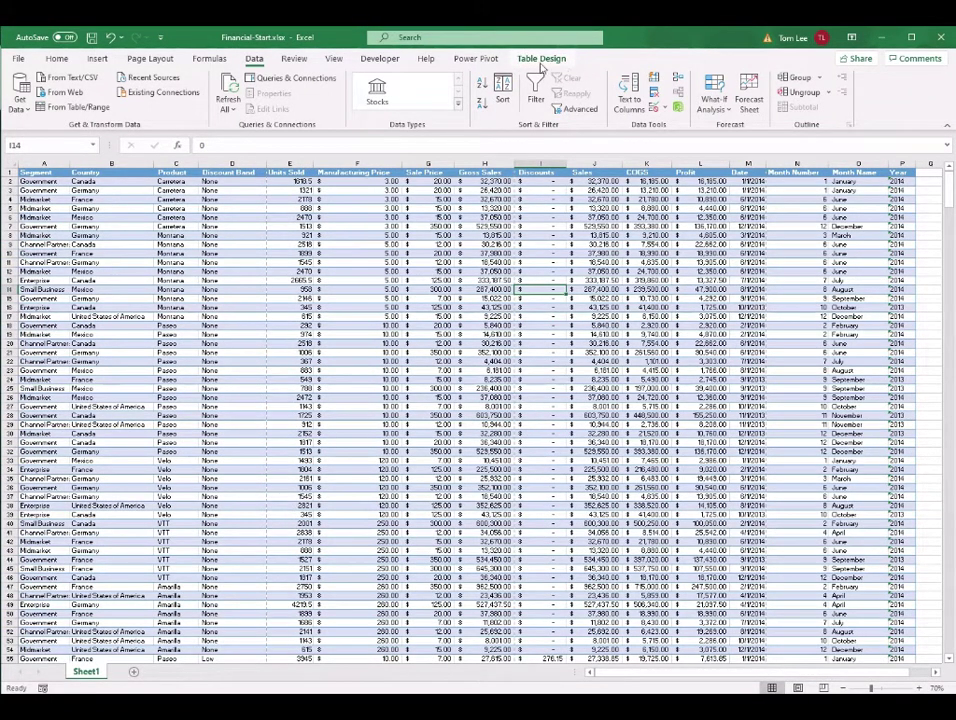
# - Enter BigData in the Table Design tab's Table Name box, replacing Table1
pyautogui.click(541, 59)
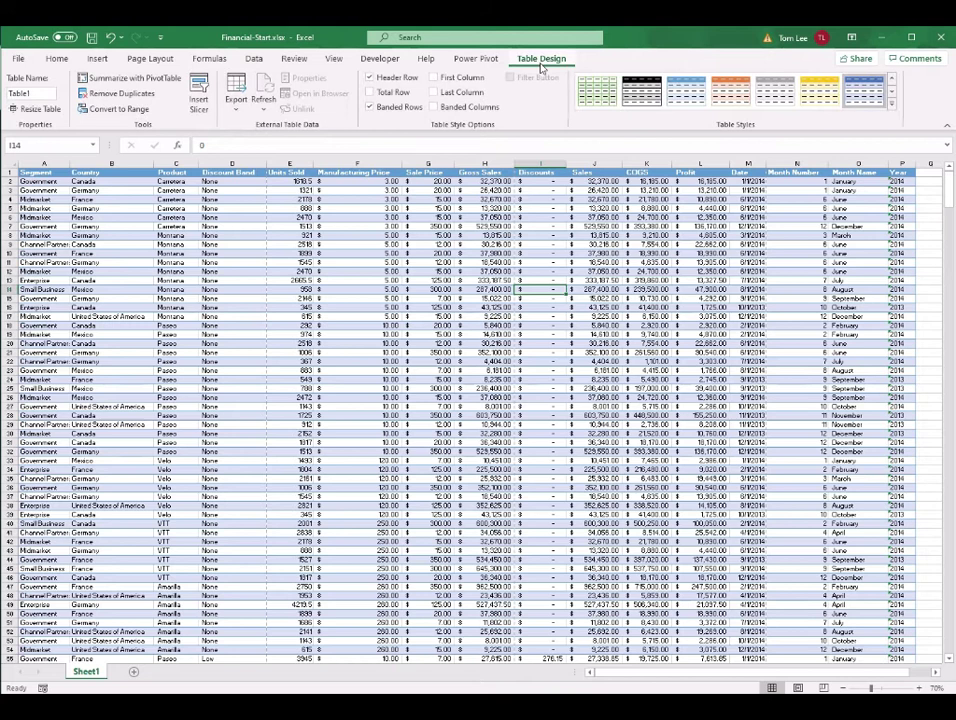
pyautogui.click(36, 93)
pyautogui.write('BigData')
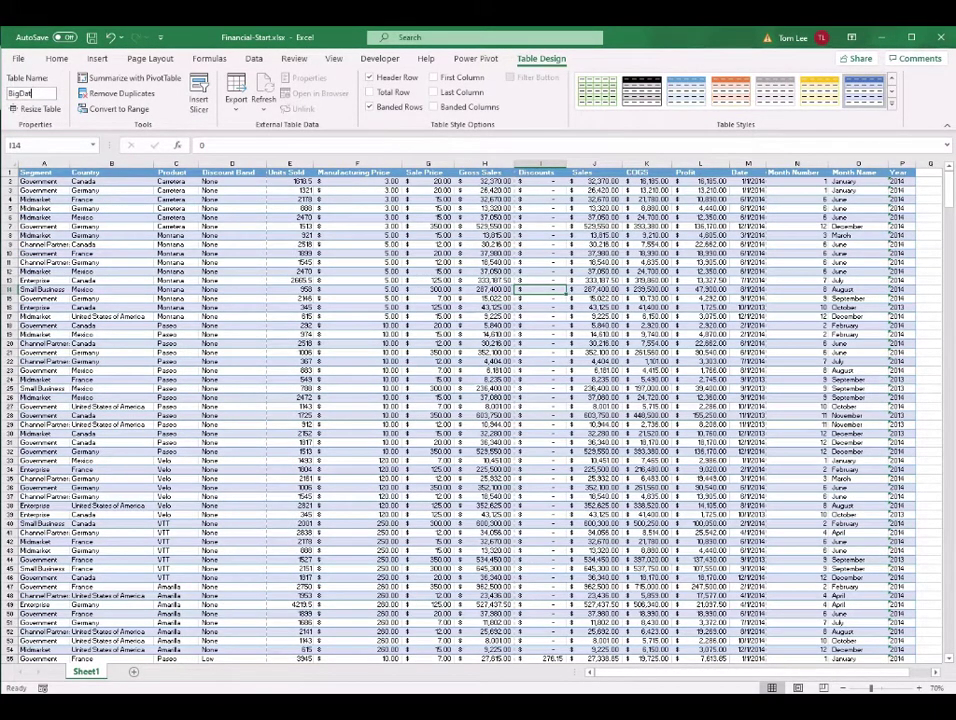
pyautogui.click(404, 264)
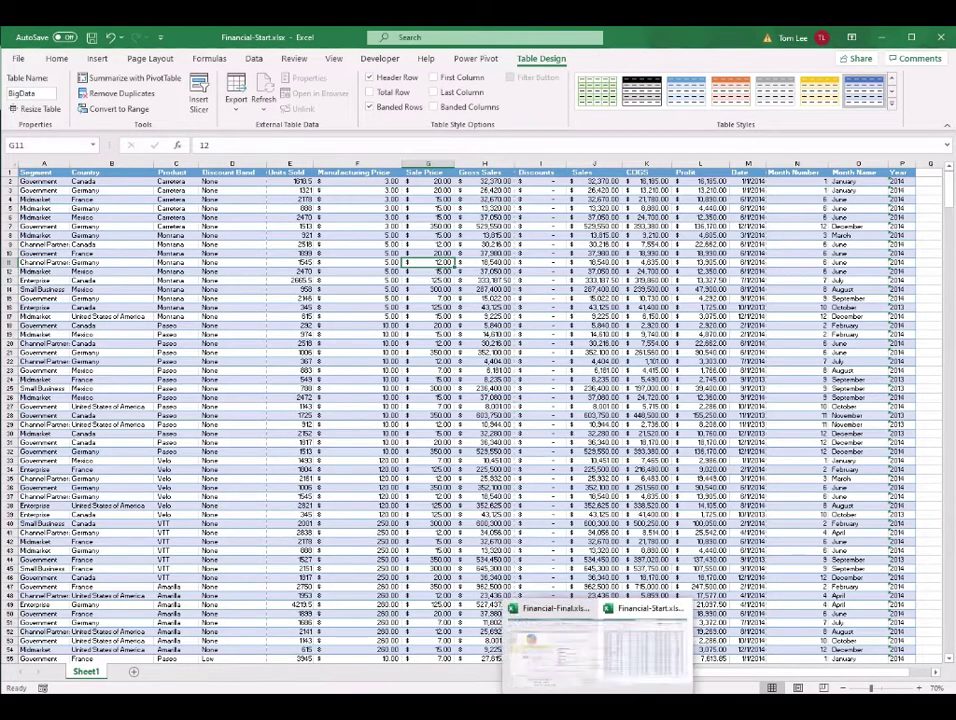
# - Inspect the column-description speech bubble in Financial-Final, then return to Financial-Start
pyautogui.click(565, 684)
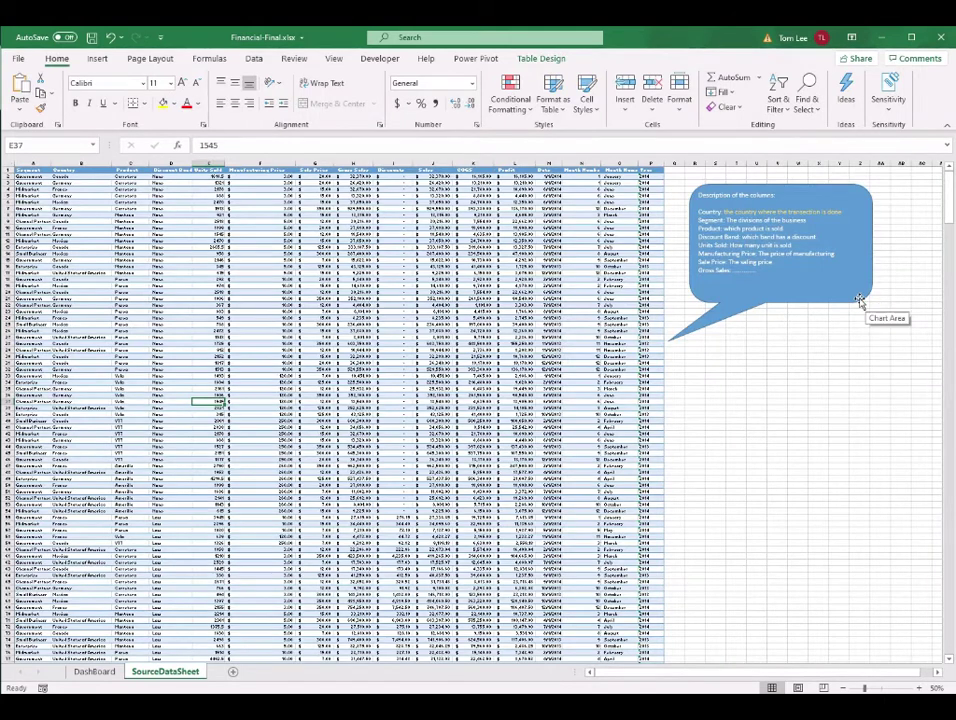
pyautogui.click(860, 305)
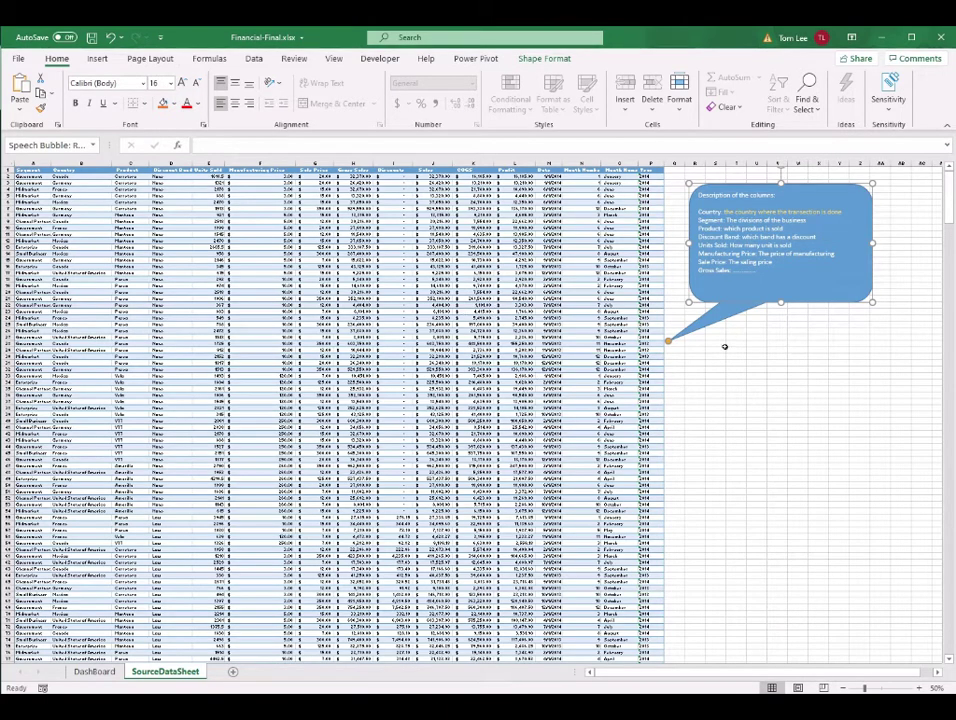
pyautogui.hotkey('alt', 'Tab')
pyautogui.click(937, 673)
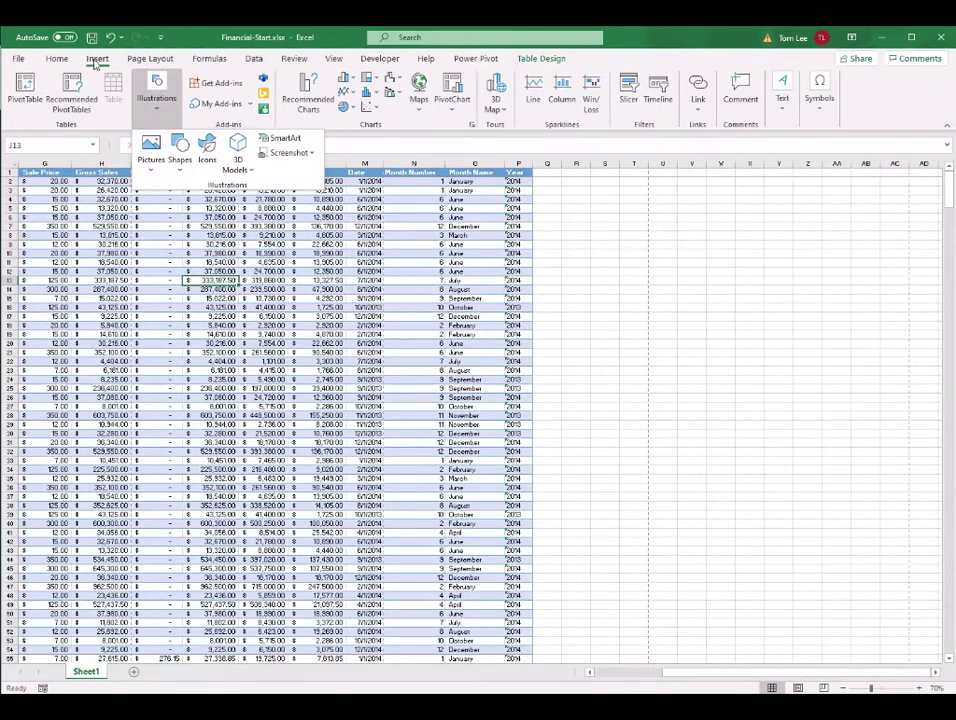
# - Draw a speech-bubble callout pointing at the data table, add text, then delete it
pyautogui.click(180, 166)
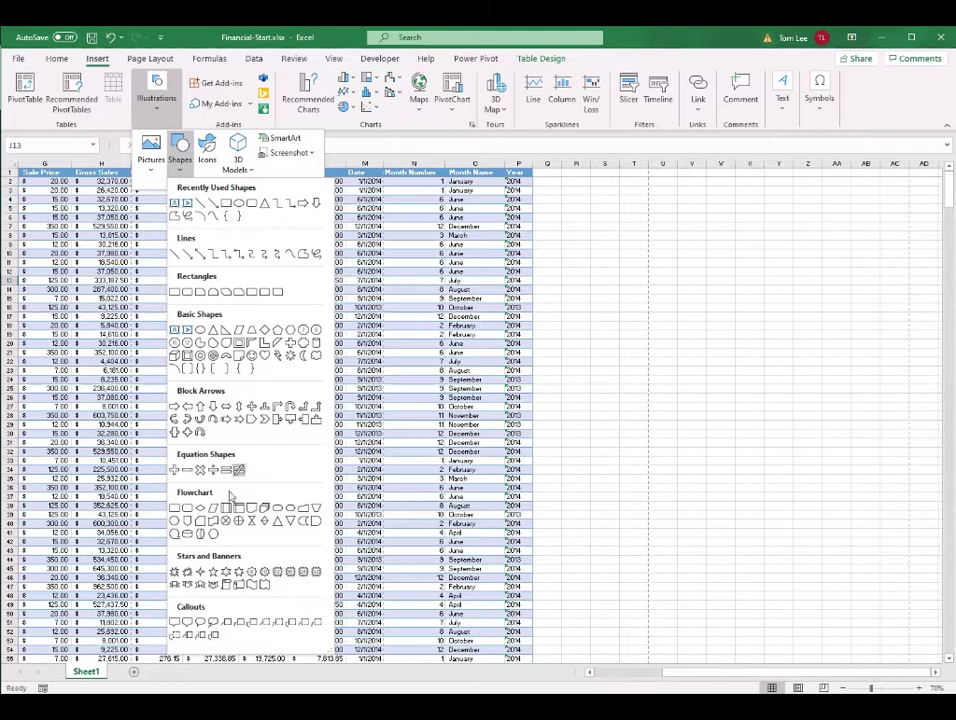
pyautogui.click(186, 624)
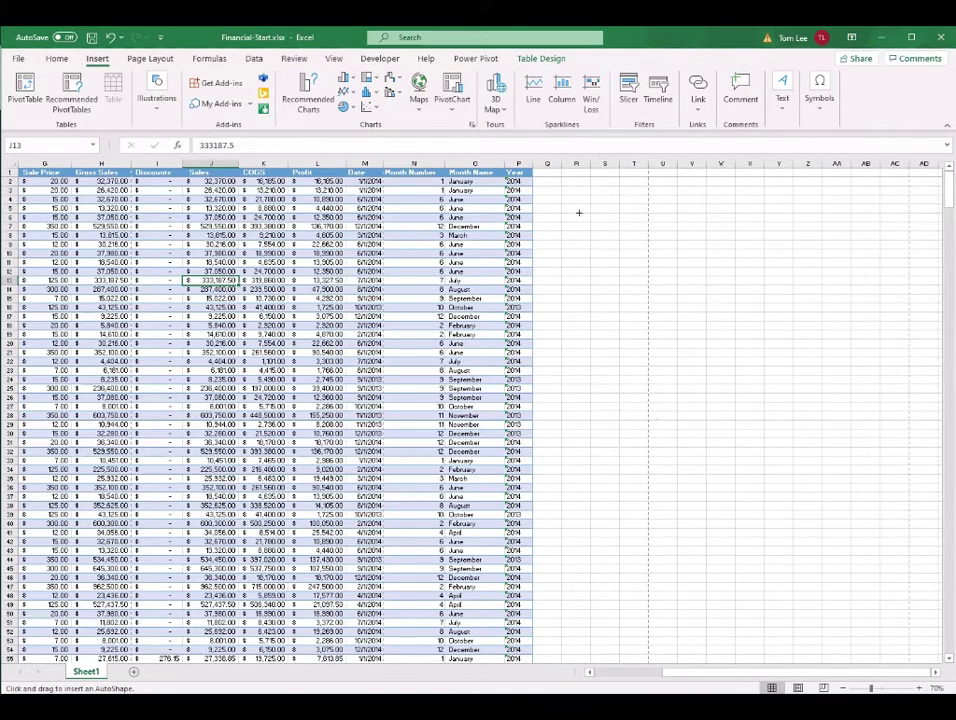
pyautogui.moveTo(578, 212); pyautogui.dragTo(858, 430)
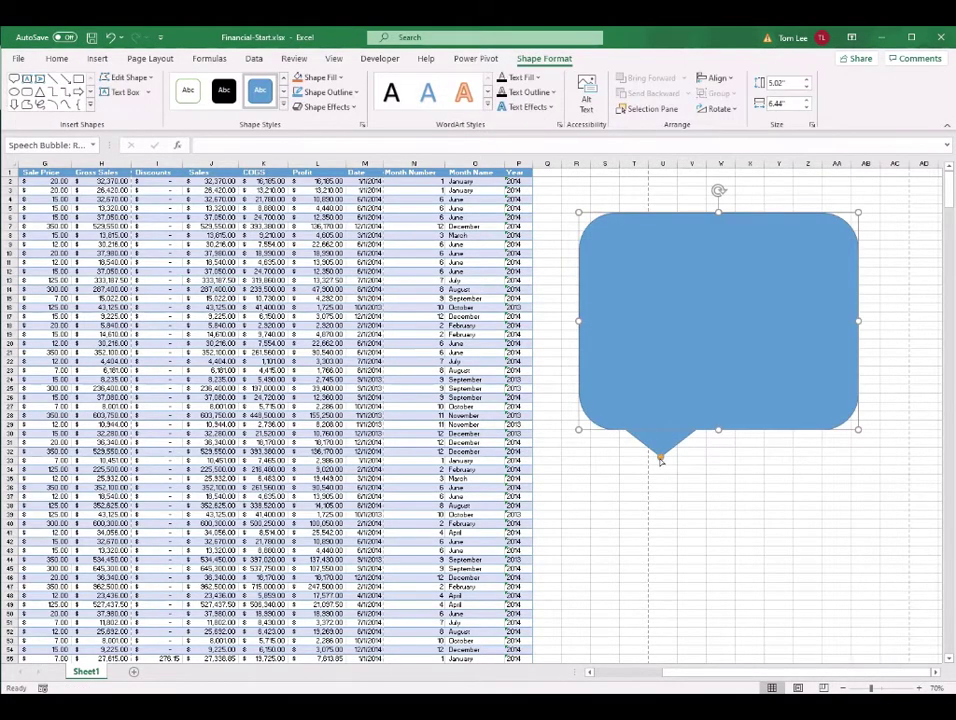
pyautogui.moveTo(661, 459); pyautogui.dragTo(535, 462)
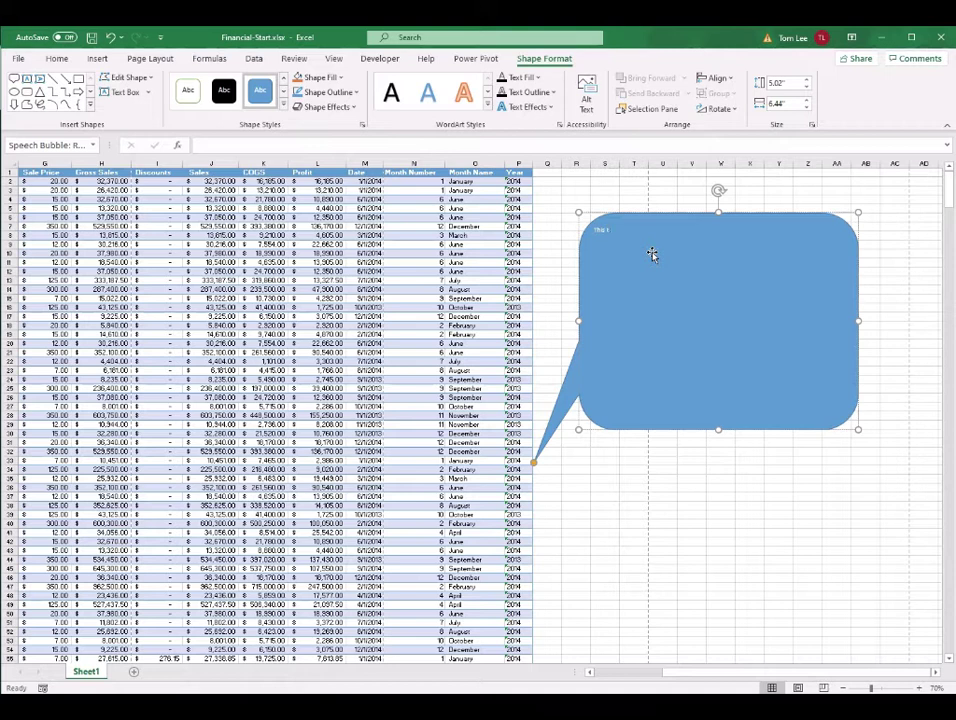
pyautogui.write('ubble')
pyautogui.click(900, 260)
pyautogui.click(853, 237)
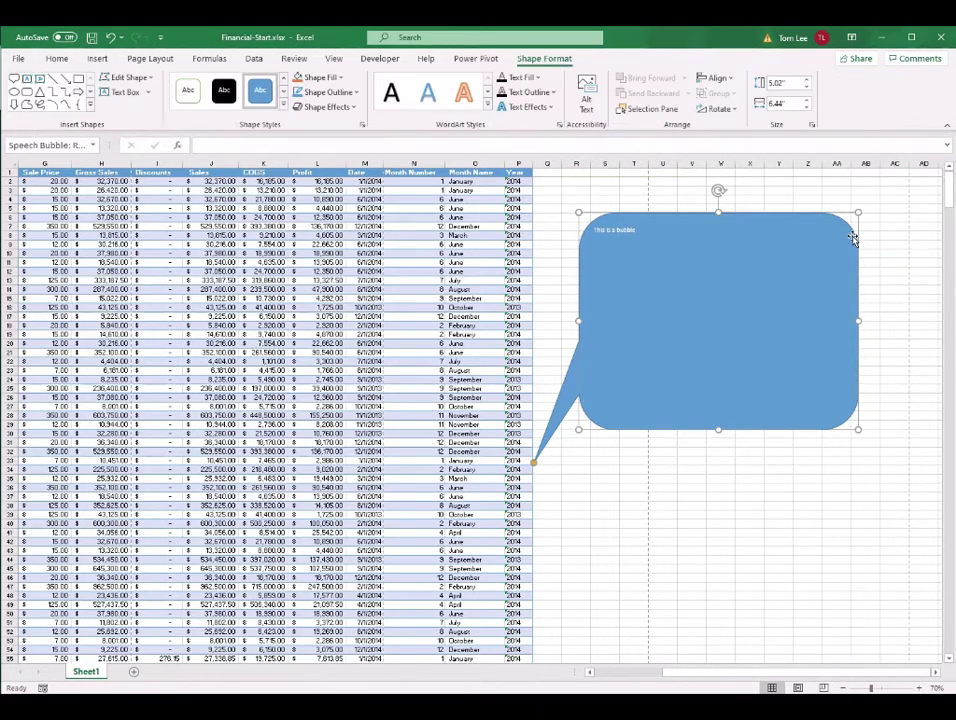
pyautogui.press('Delete')
# - Undo the deletion to restore the 'Description of the columns' callout, then deselect it
pyautogui.moveTo(553, 718)
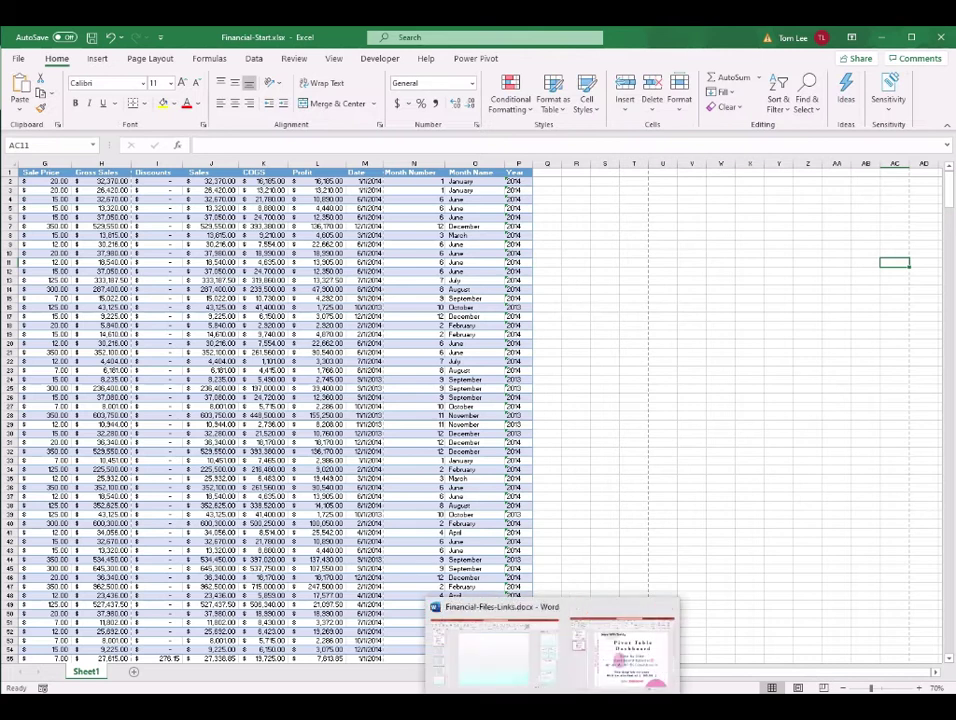
pyautogui.hotkey('ctrl', 'z')
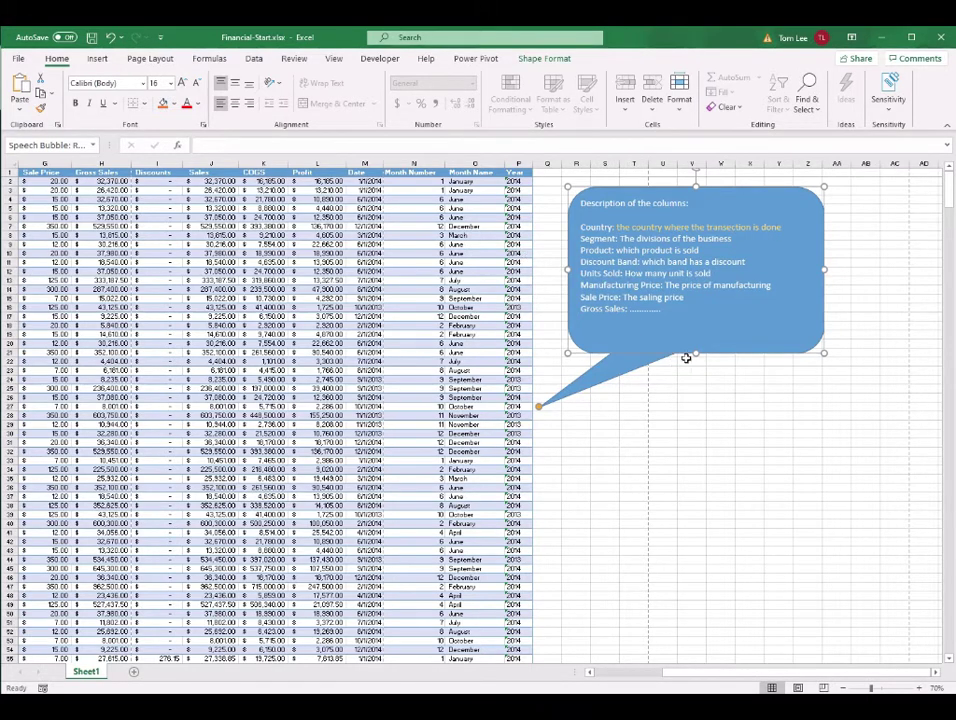
pyautogui.click(693, 435)
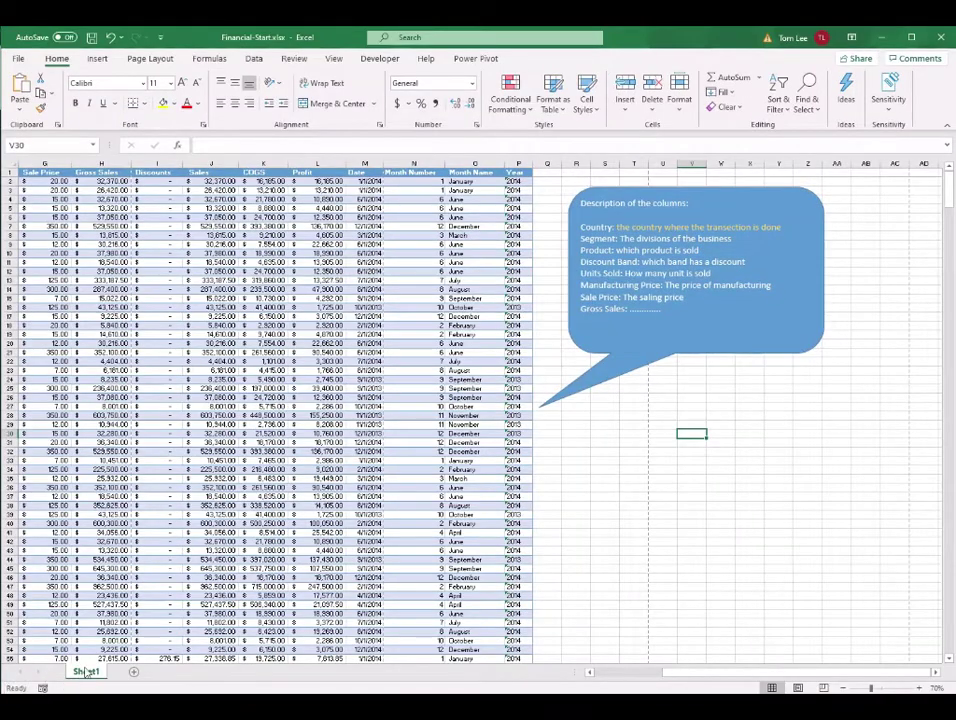
# - Rename the Sheet1 worksheet tab to BigDataSheet
pyautogui.doubleClick(86, 671)
pyautogui.write('BigDataS')
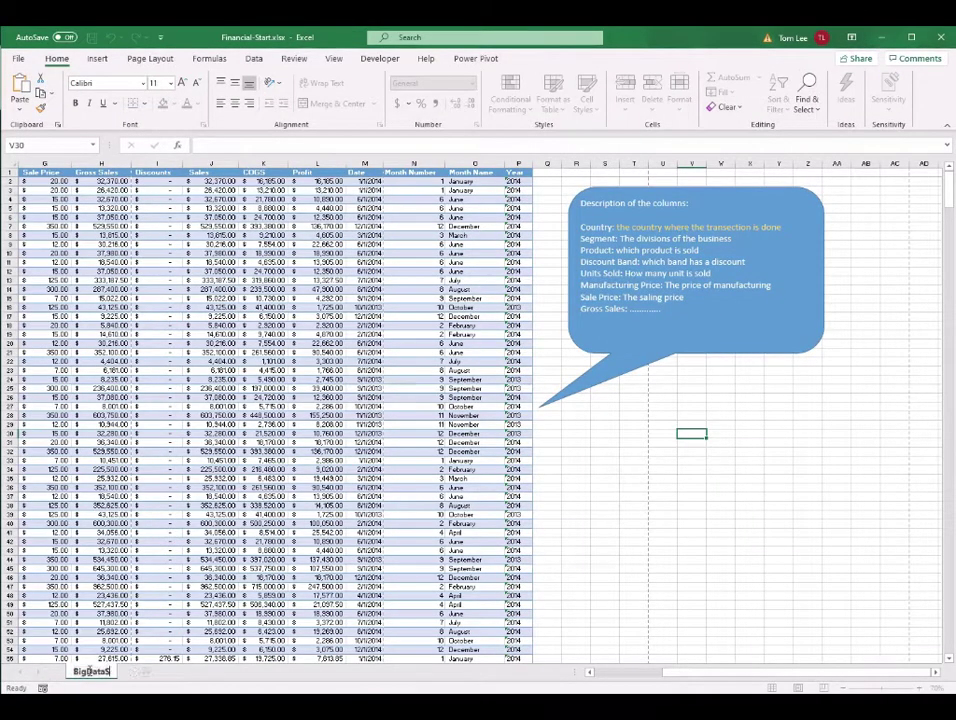
pyautogui.write('eeet')
pyautogui.press('Return')
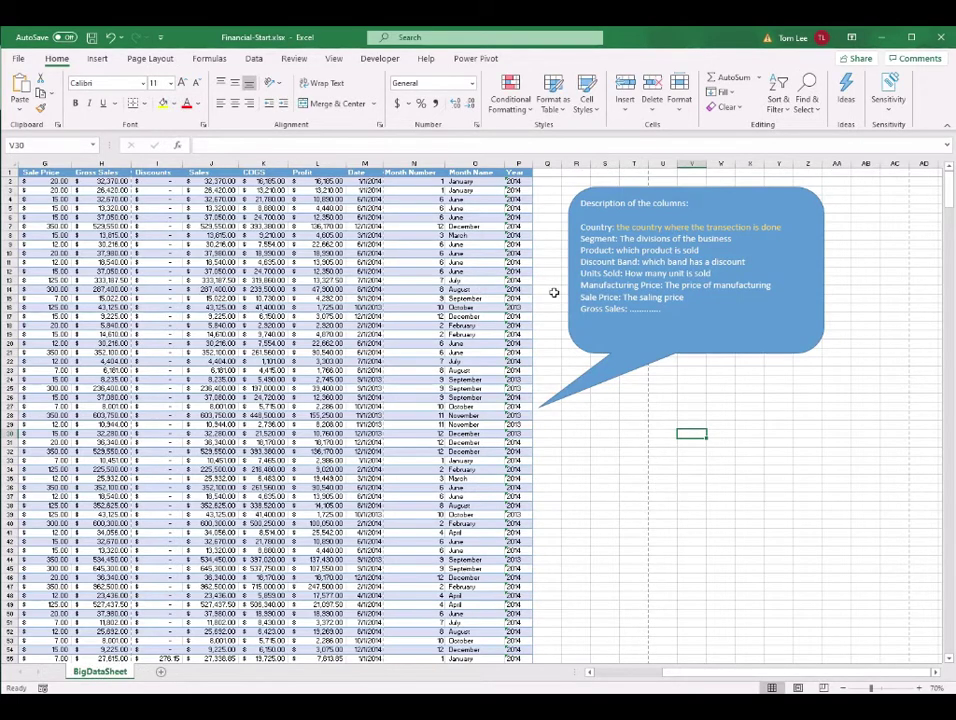
pyautogui.click(546, 289)
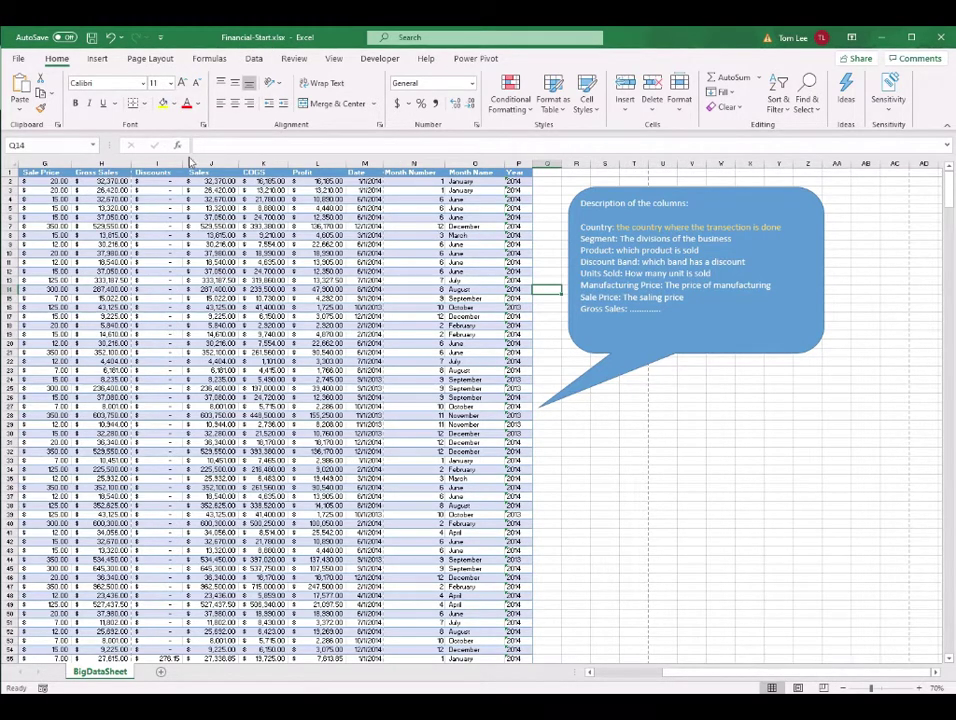
# - Save the workbook as Financial-InProgress.xlsx, overwriting the existing file
pyautogui.click(20, 56)
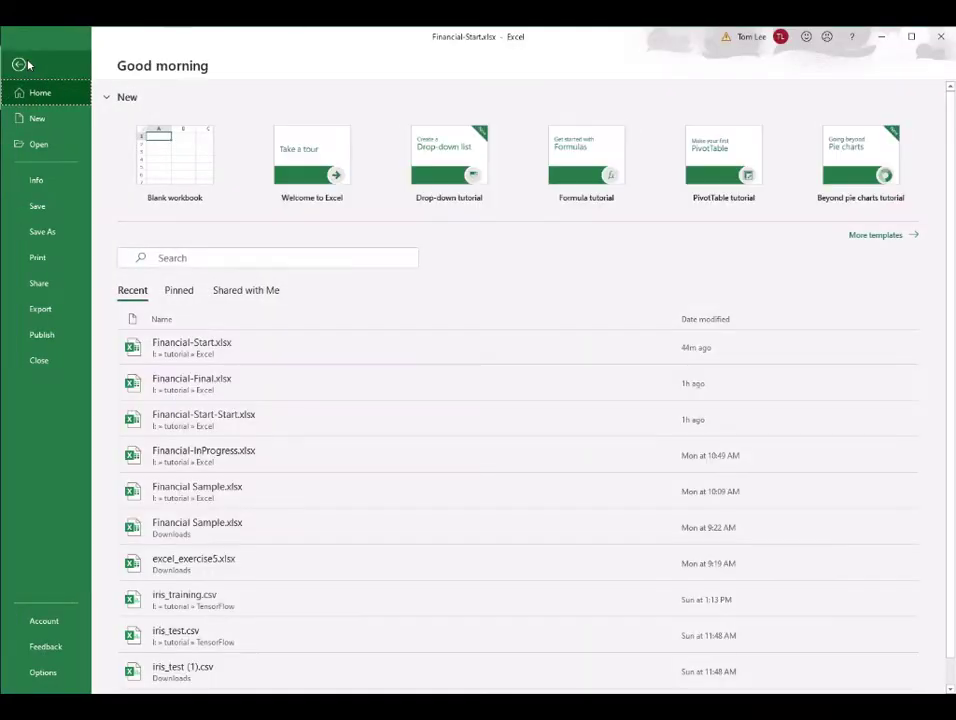
pyautogui.click(48, 232)
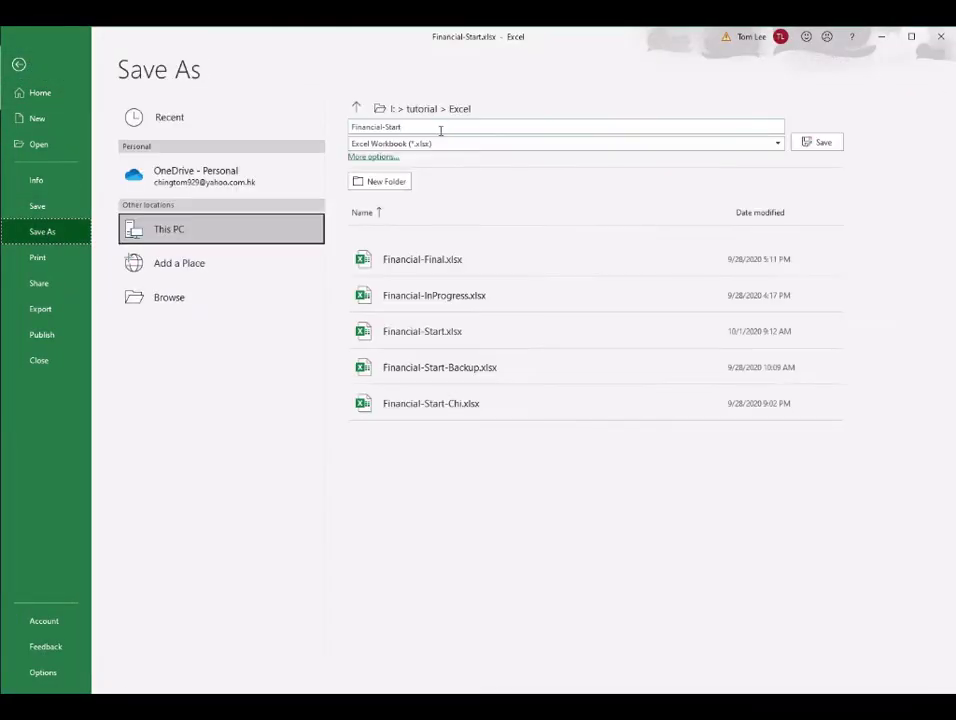
pyautogui.click(435, 127)
pyautogui.write('InProgress')
pyautogui.press('Return')
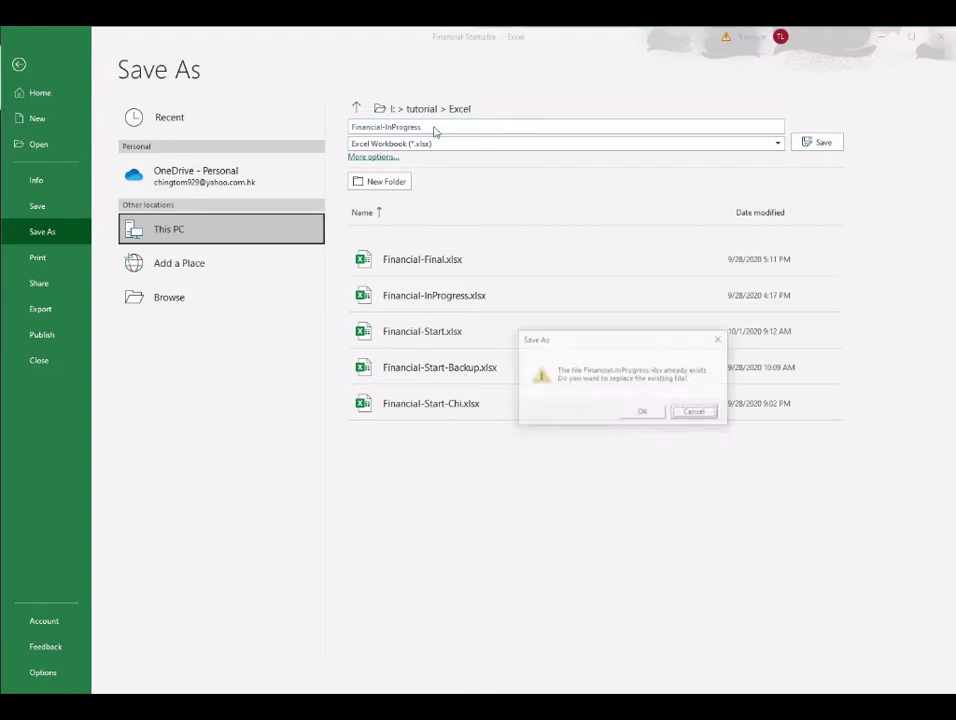
pyautogui.press('Return')
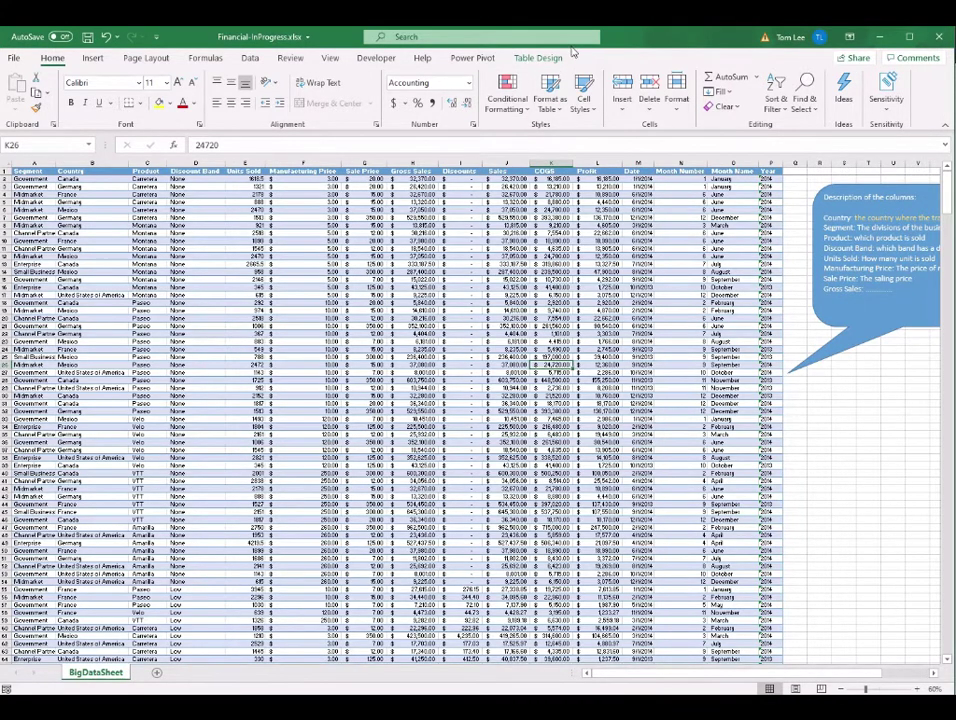
# - Confirm on Table Design that the data table is named BigData
pyautogui.click(563, 56)
pyautogui.doubleClick(27, 92)
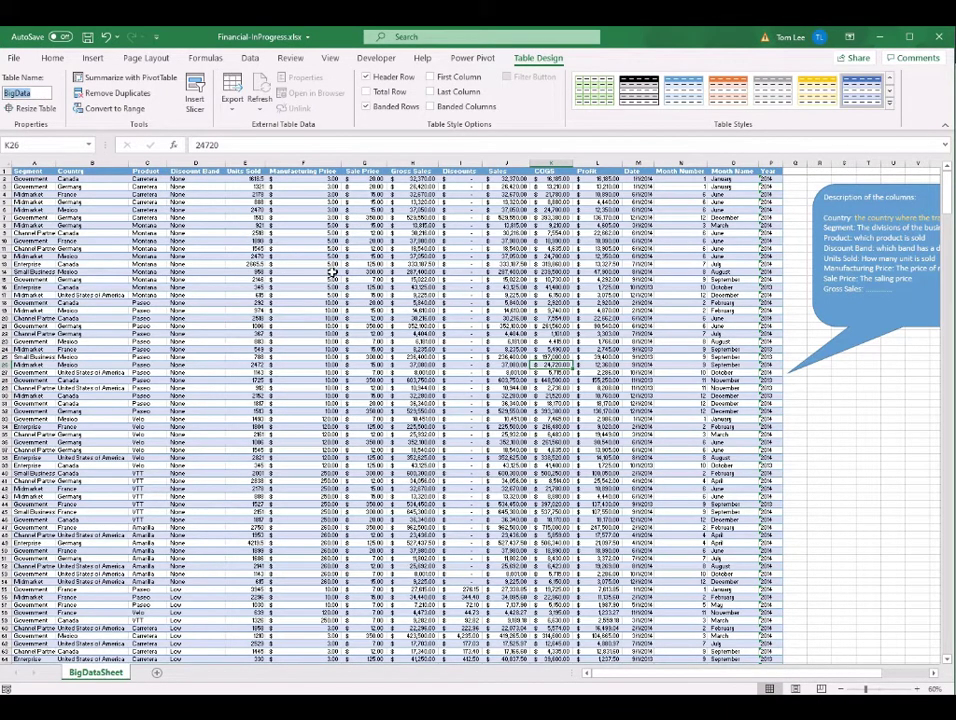
pyautogui.click(304, 265)
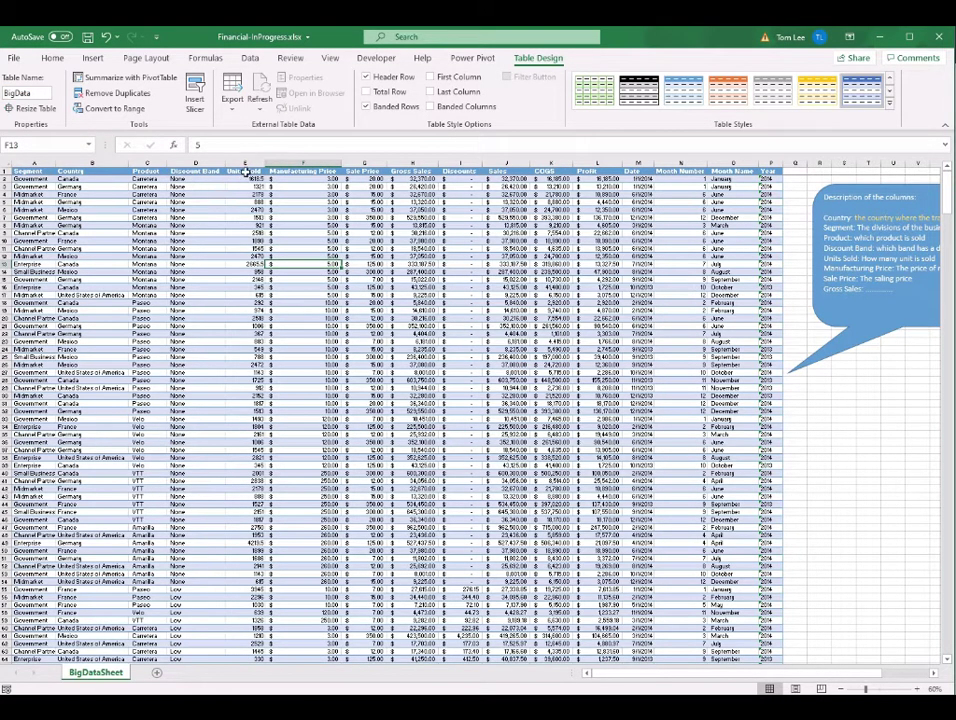
# - Insert a PivotTable from the BigData table onto a new worksheet
pyautogui.click(94, 60)
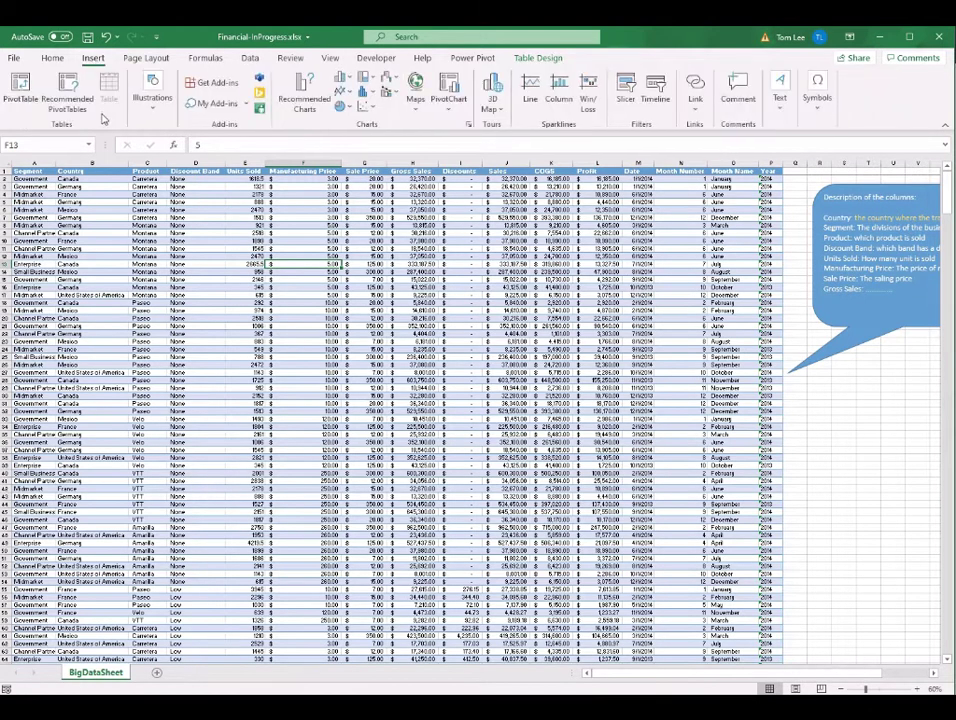
pyautogui.click(30, 115)
pyautogui.moveTo(533, 173); pyautogui.dragTo(455, 178)
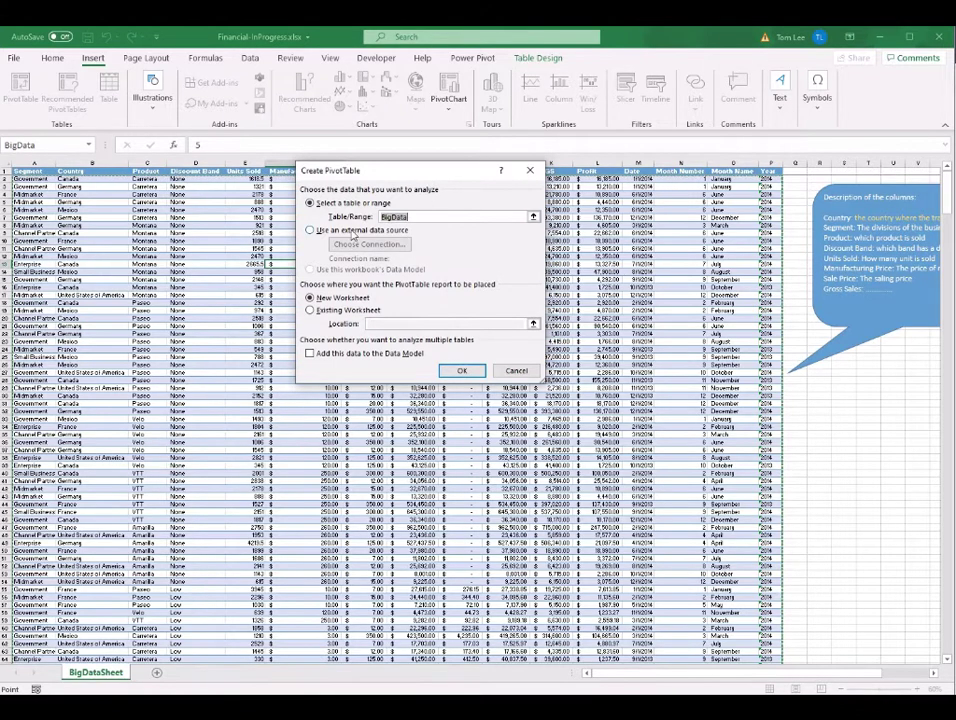
pyautogui.click(417, 217)
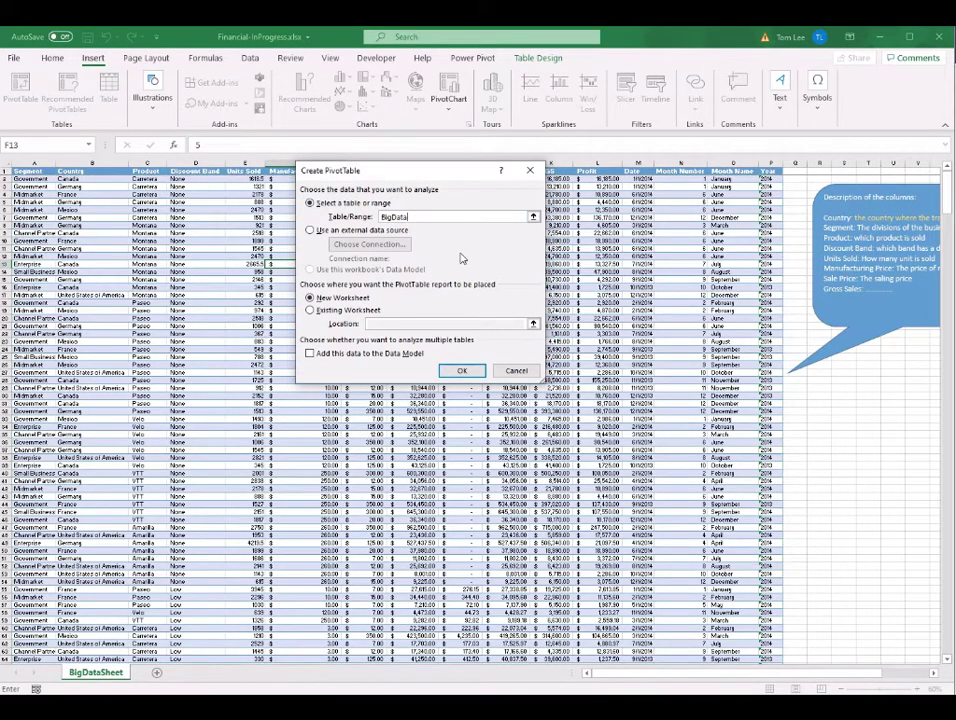
pyautogui.moveTo(459, 172); pyautogui.dragTo(488, 177)
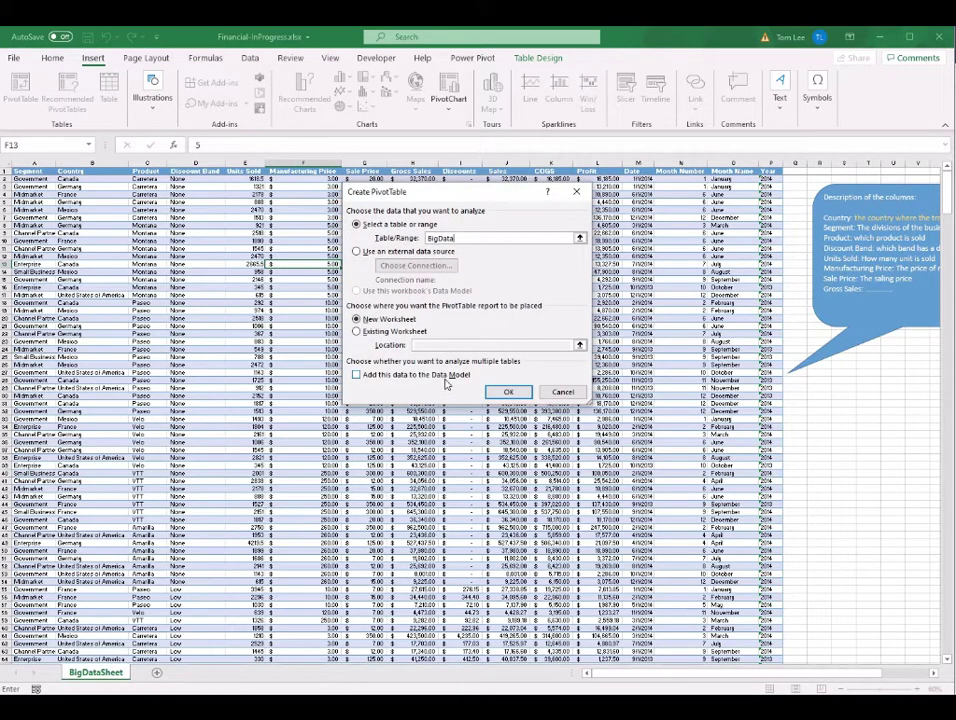
pyautogui.click(509, 393)
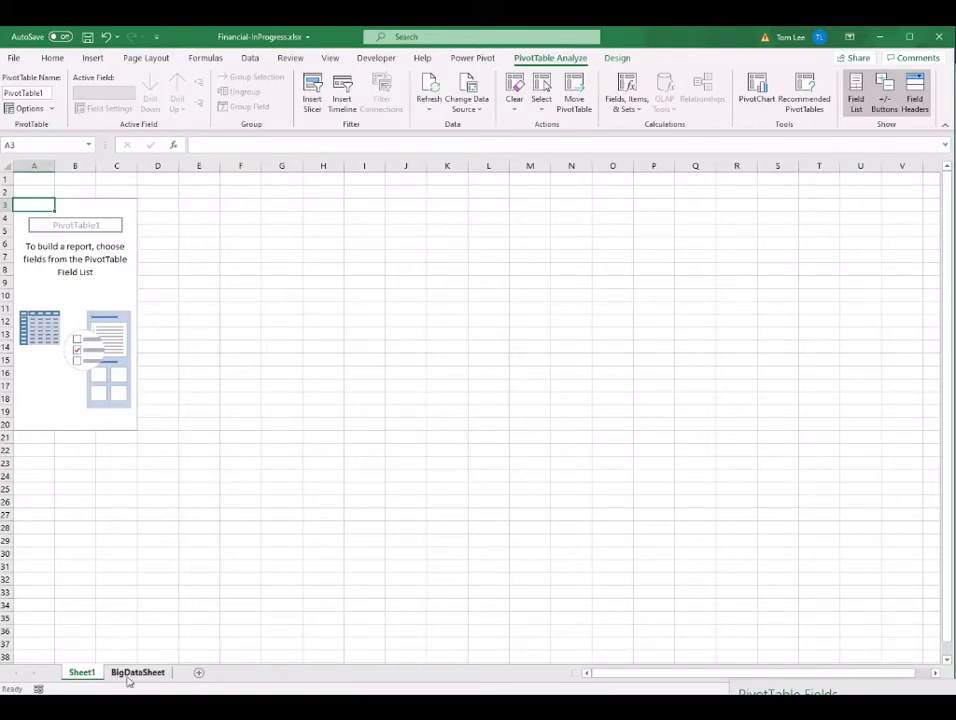
# - Add Profit to the Values area, showing Sum of Profit 16893702.26
pyautogui.click(75, 294)
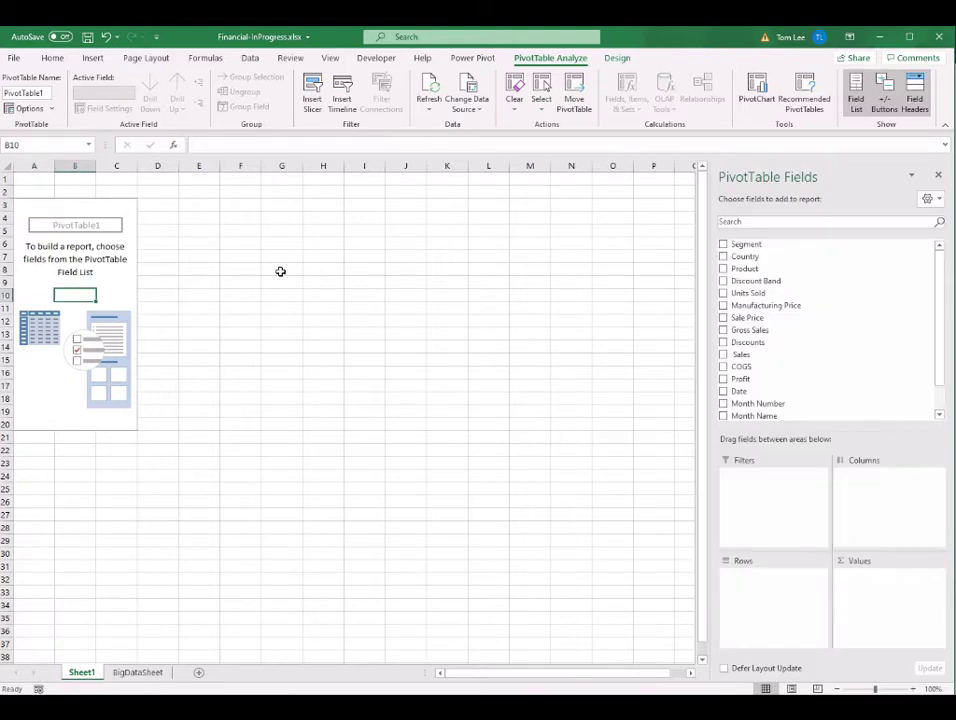
pyautogui.click(106, 259)
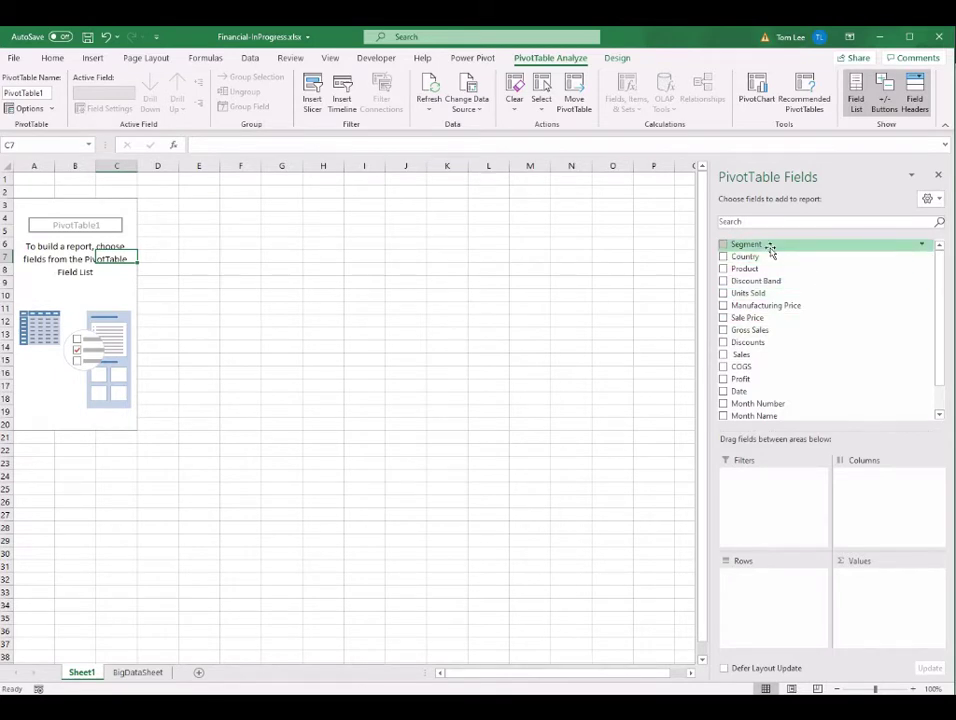
pyautogui.scroll(-2, 776, 390)
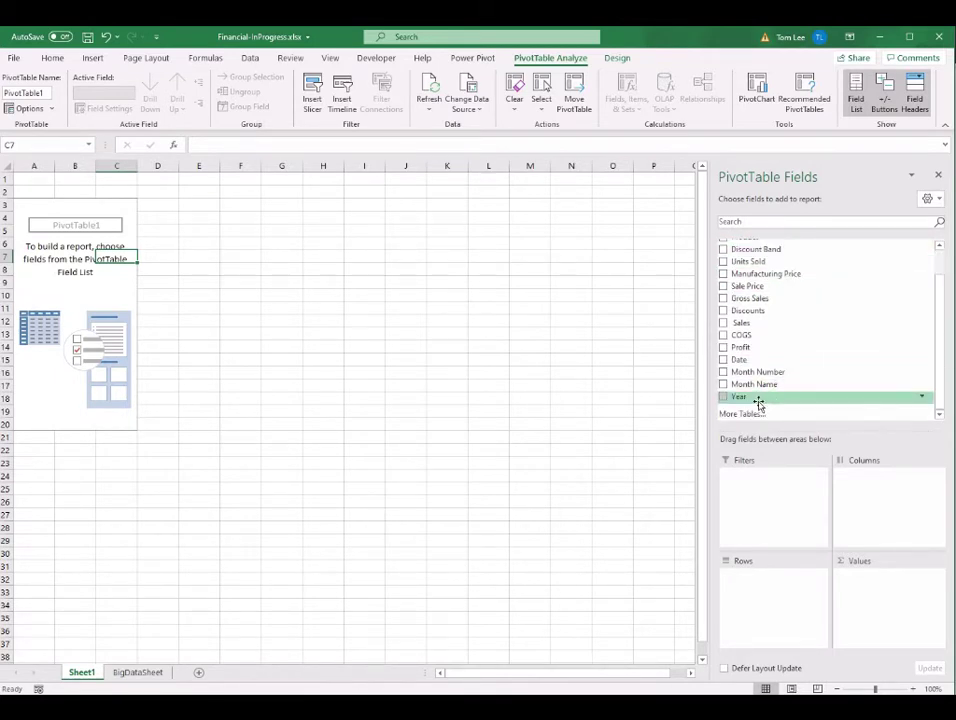
pyautogui.click(142, 673)
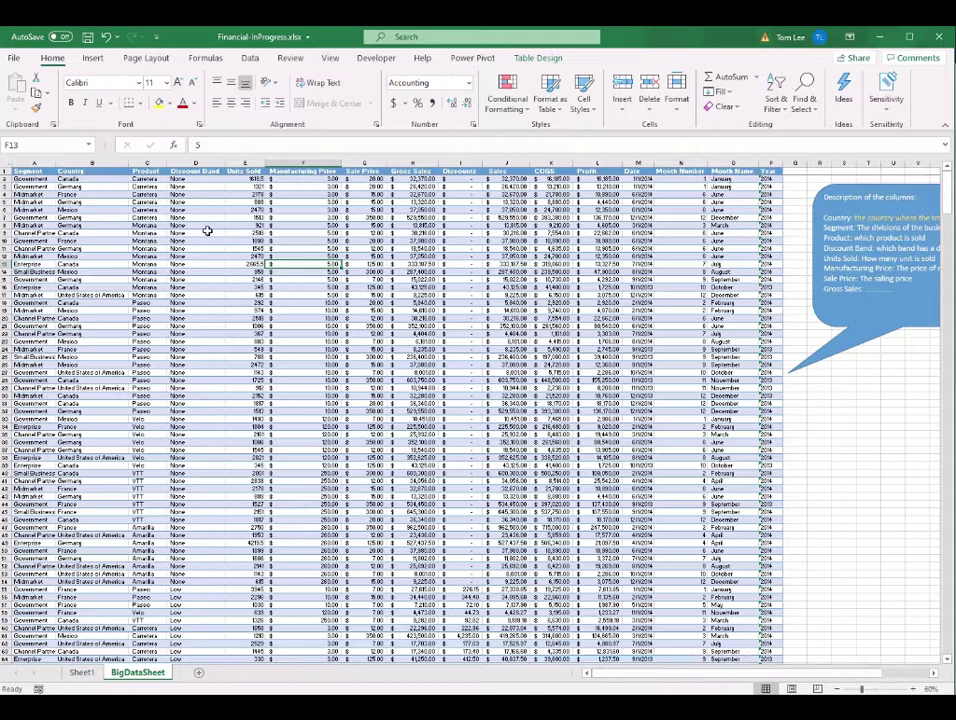
pyautogui.click(36, 172)
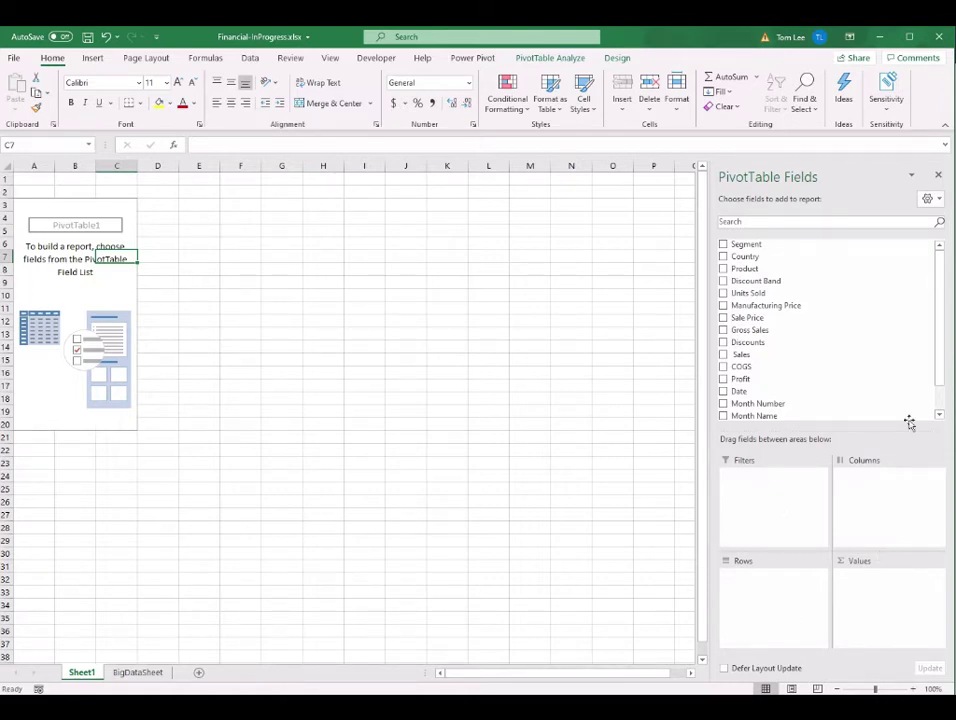
pyautogui.scroll(-1, 839, 350)
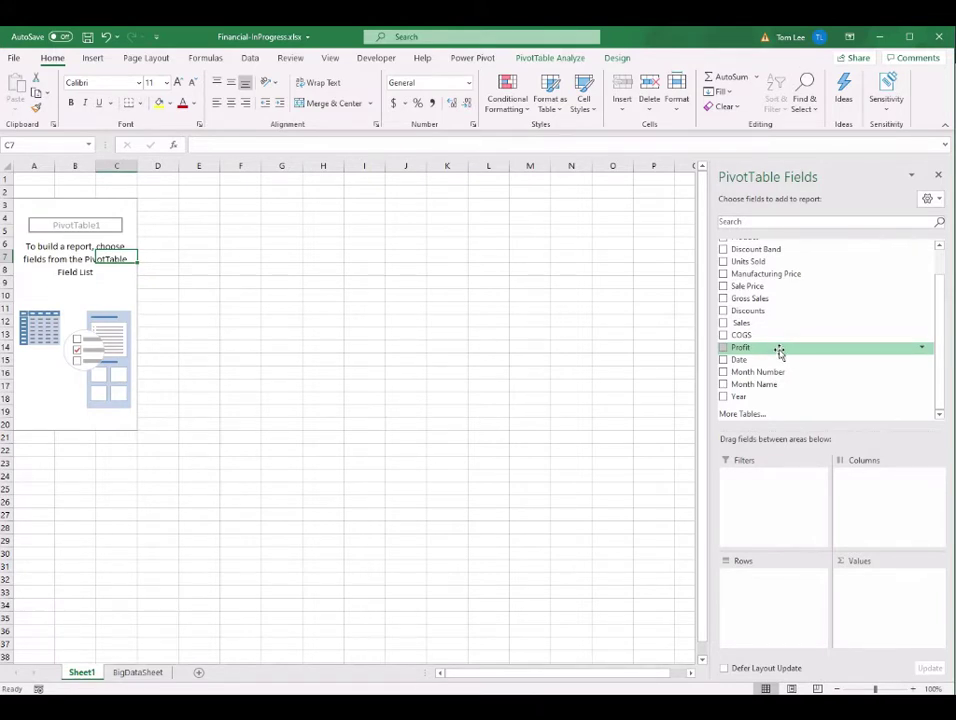
pyautogui.moveTo(777, 350); pyautogui.dragTo(888, 598)
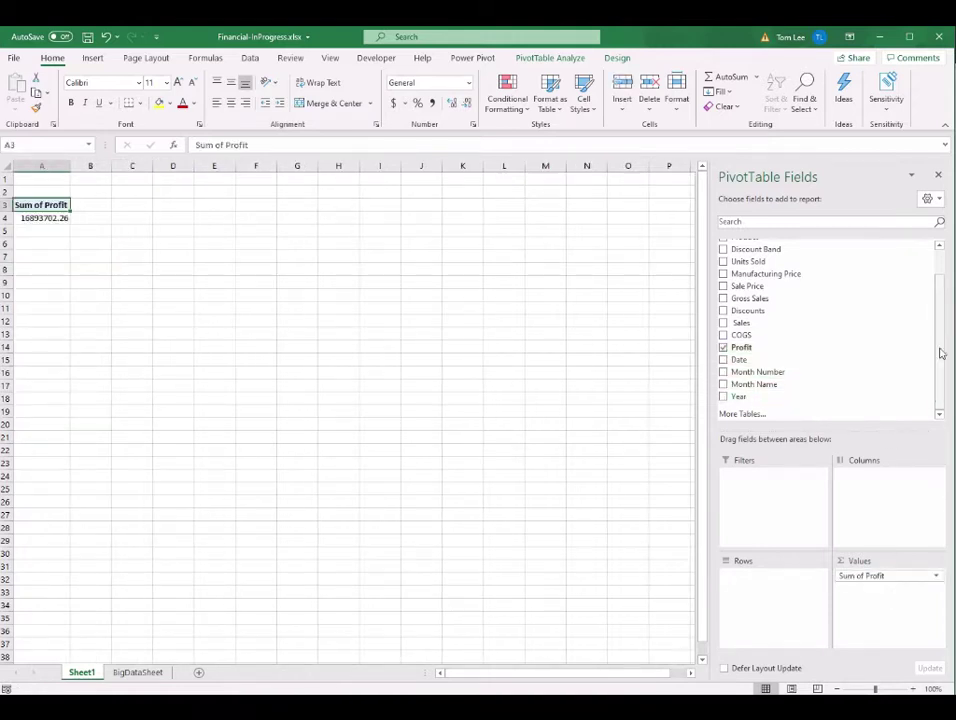
# - Place Product in the Columns area to spread profit across products
pyautogui.scroll(1, 879, 282)
pyautogui.moveTo(783, 269); pyautogui.dragTo(880, 500)
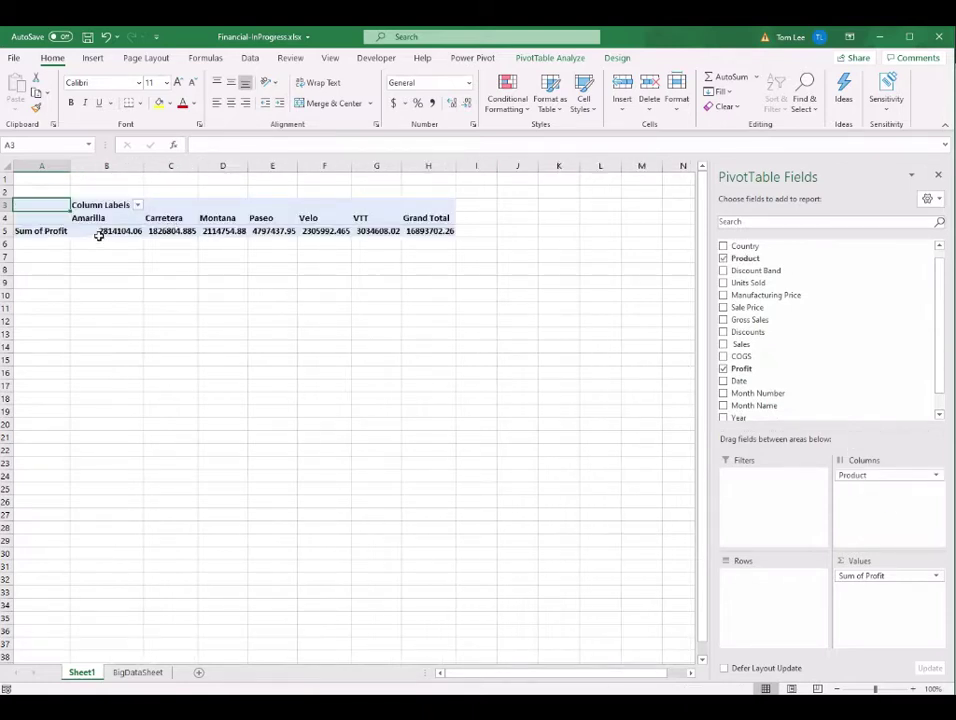
pyautogui.moveTo(93, 222); pyautogui.dragTo(432, 230)
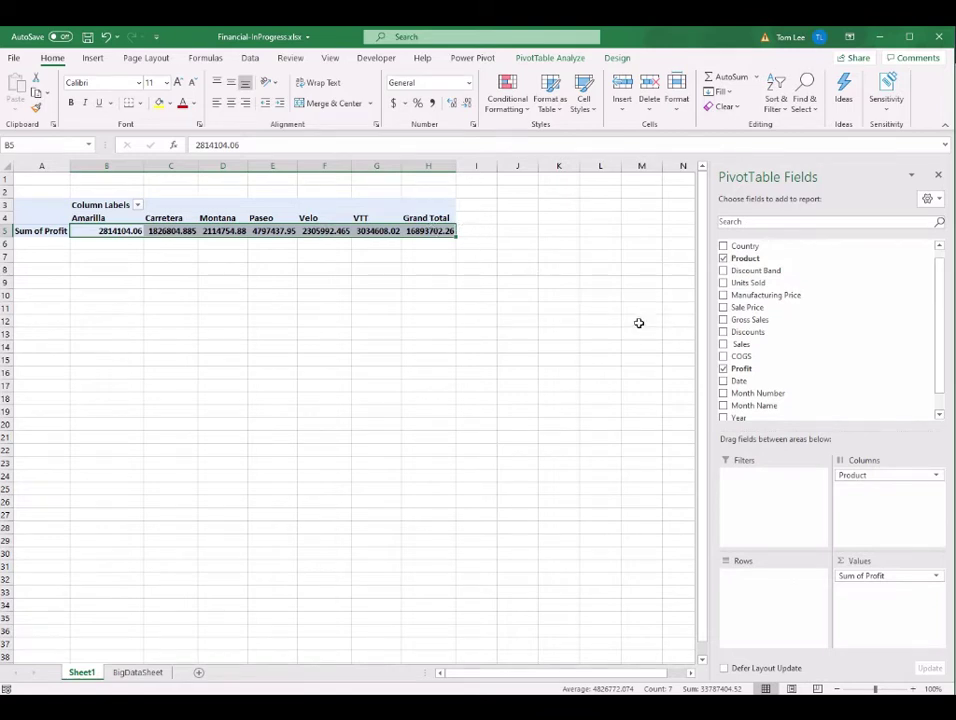
# - Place Year in the Rows area, giving 2013 and 2014 row labels
pyautogui.scroll(-1, 820, 390)
pyautogui.moveTo(751, 397); pyautogui.dragTo(775, 588)
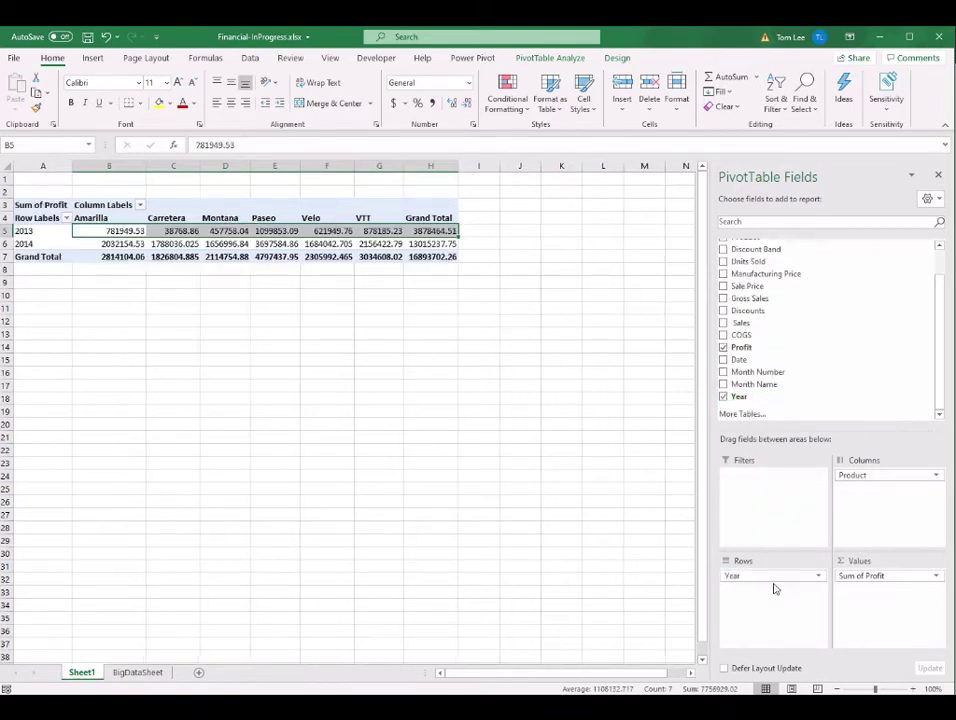
pyautogui.click(40, 234)
pyautogui.click(33, 245)
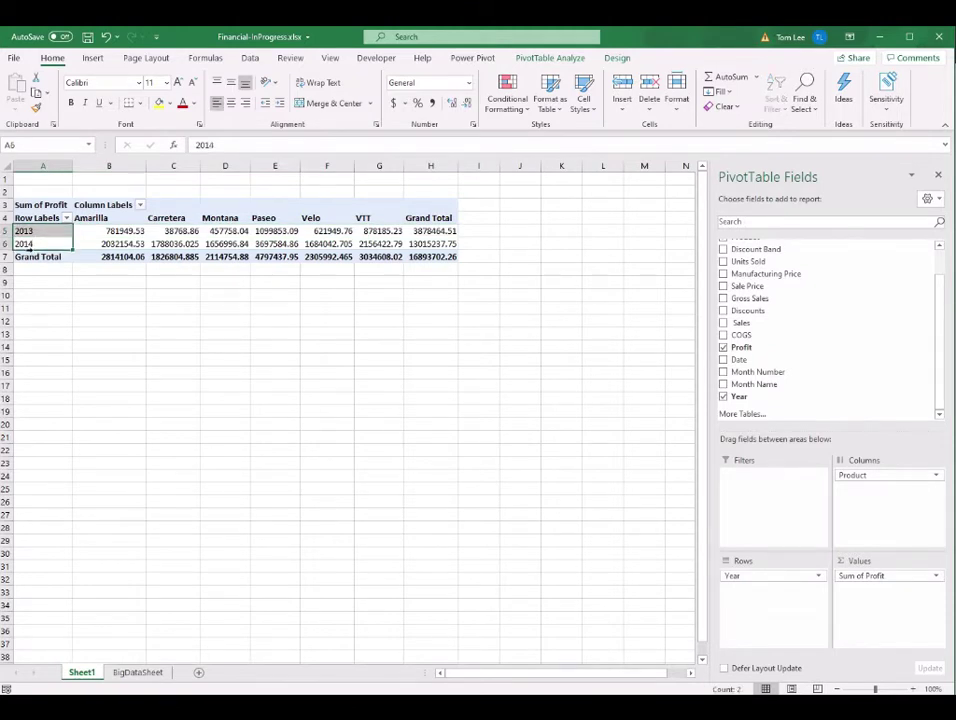
pyautogui.click(39, 232)
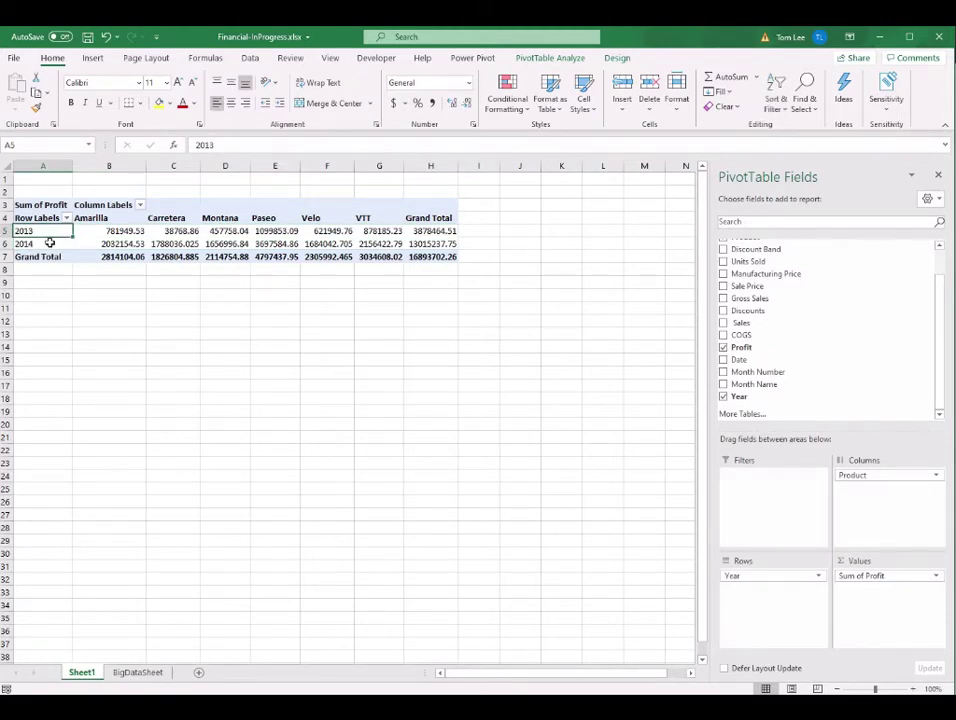
pyautogui.click(49, 243)
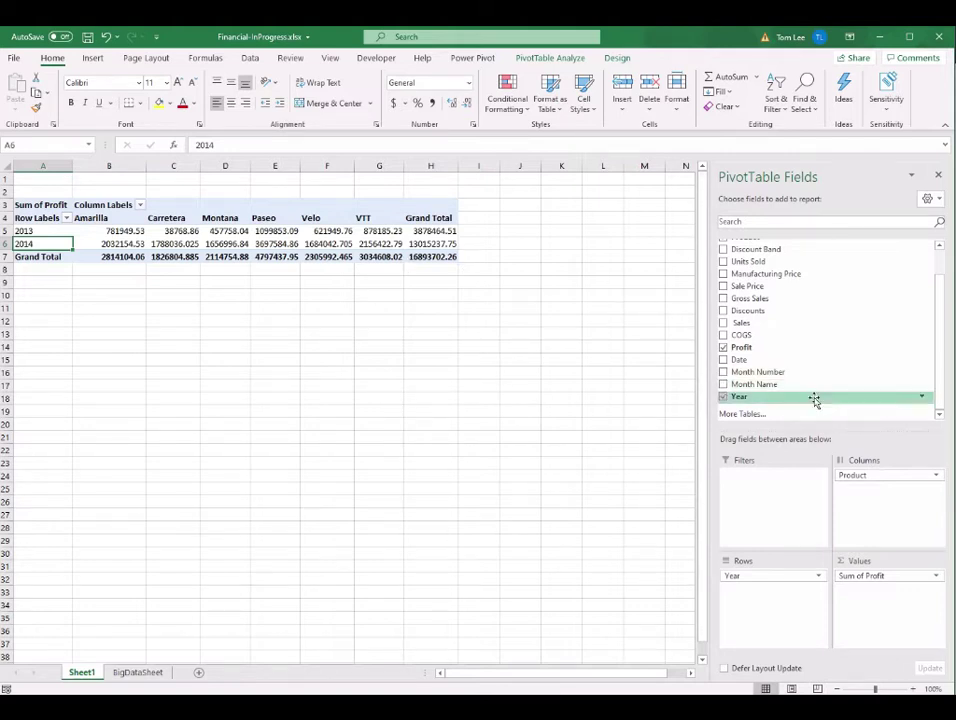
pyautogui.moveTo(773, 388); pyautogui.dragTo(774, 606)
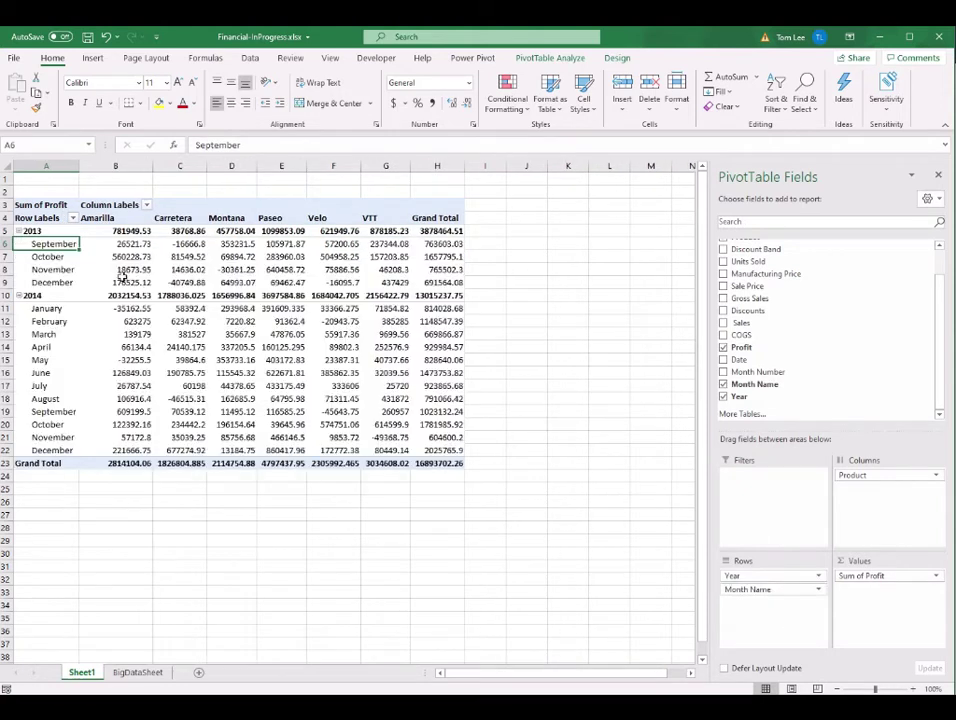
pyautogui.click(47, 232)
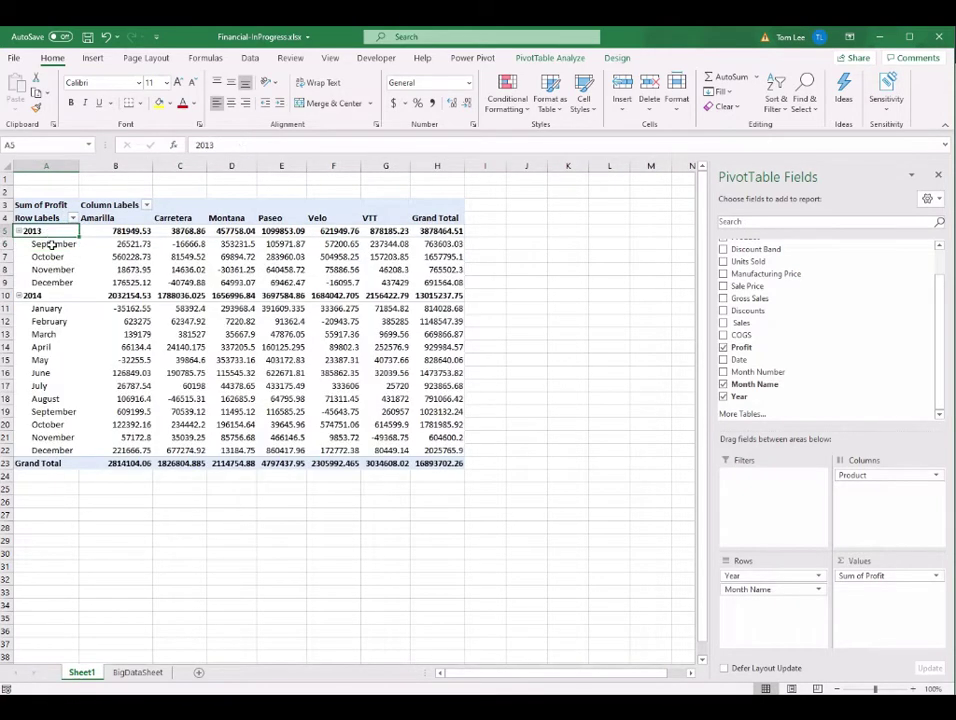
pyautogui.click(50, 244)
pyautogui.click(52, 231)
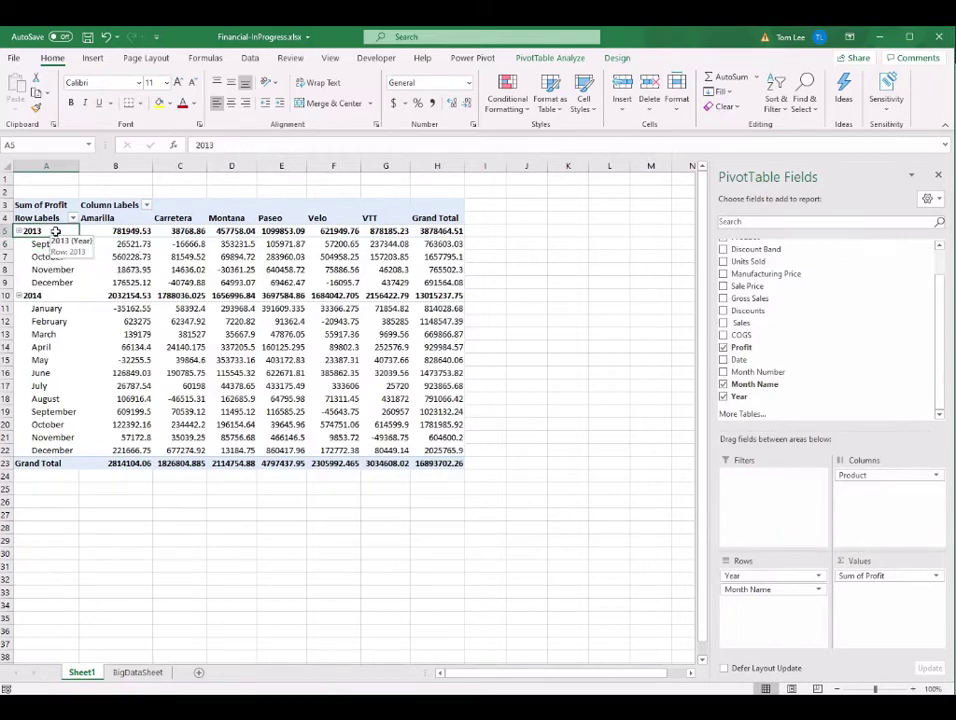
pyautogui.doubleClick(60, 246)
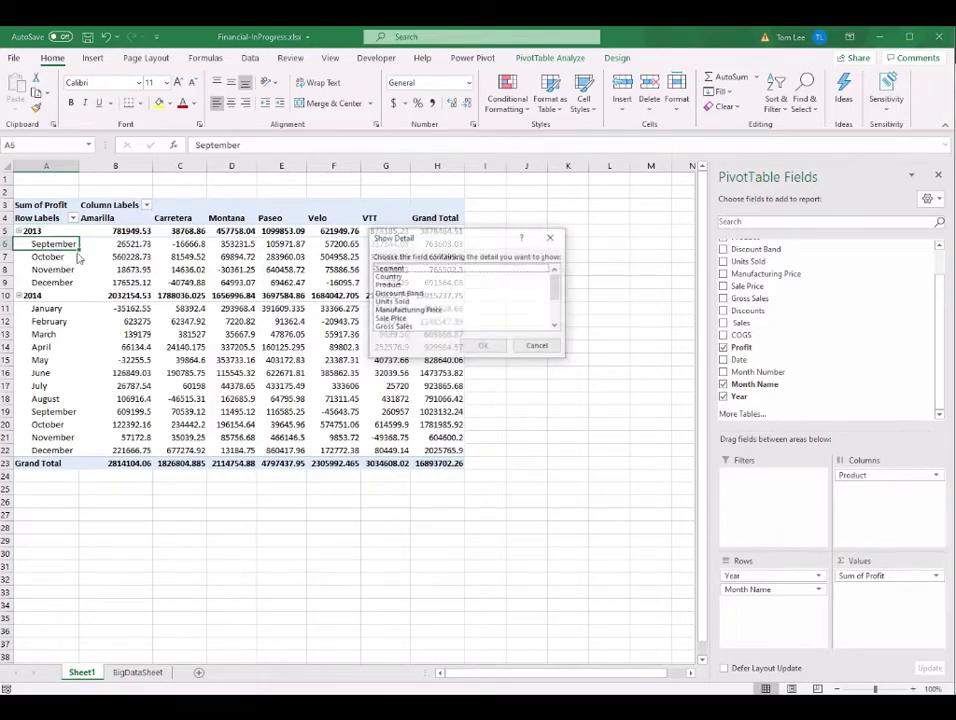
pyautogui.click(543, 348)
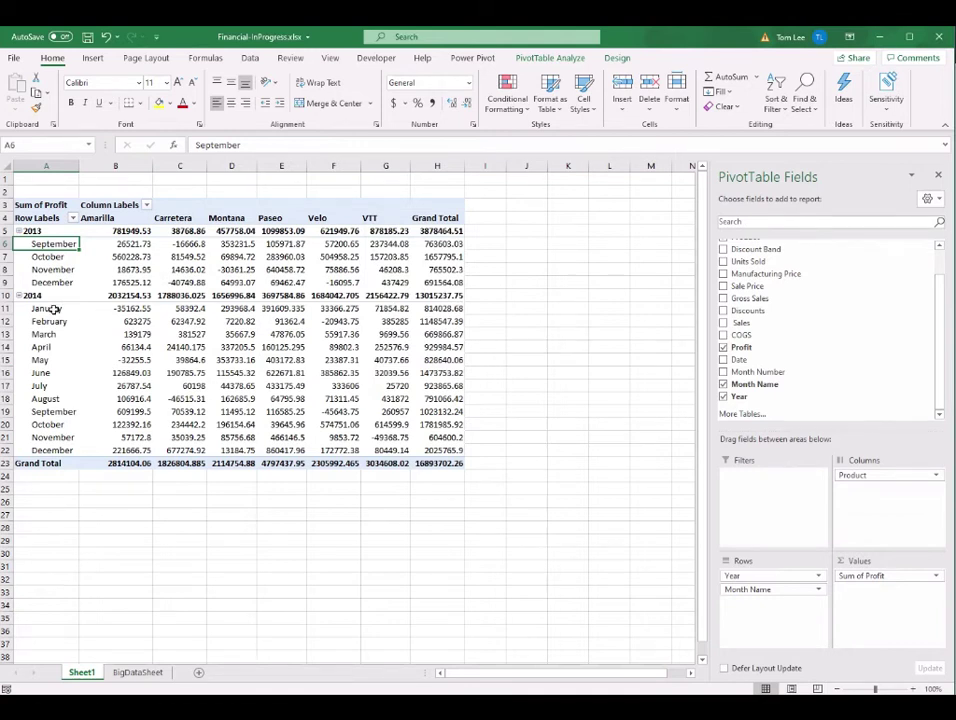
pyautogui.click(52, 311)
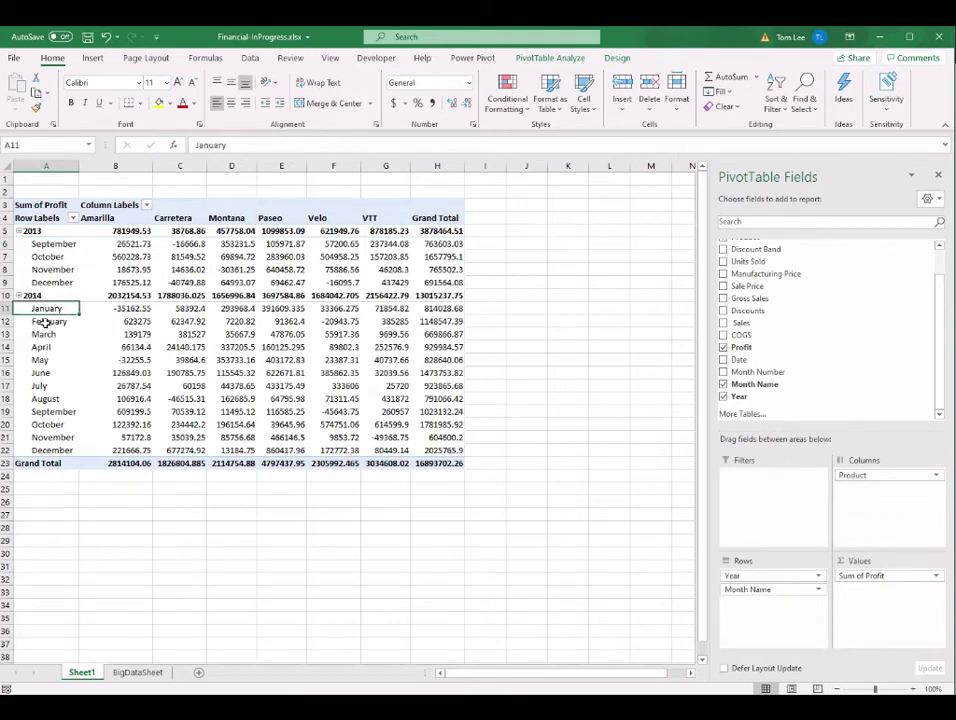
pyautogui.click(335, 256)
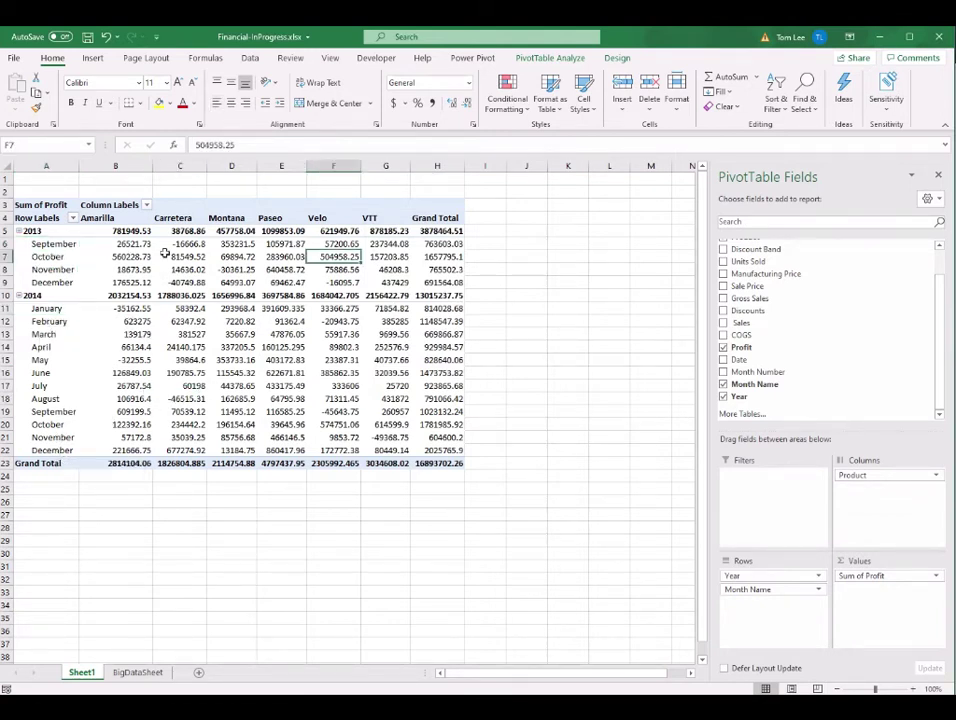
pyautogui.click(96, 205)
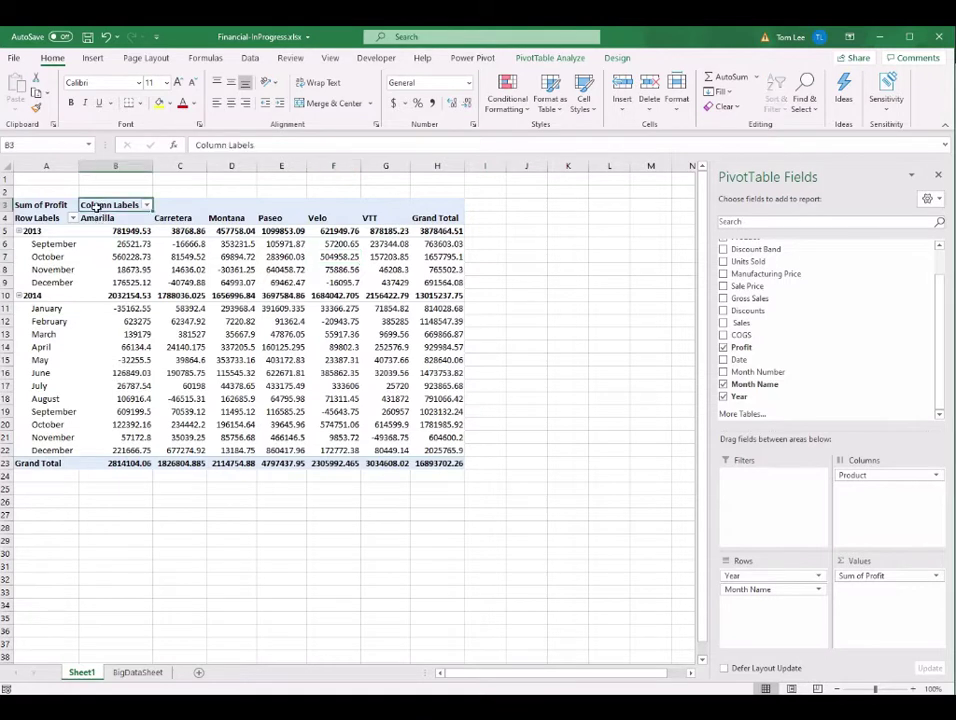
pyautogui.click(39, 219)
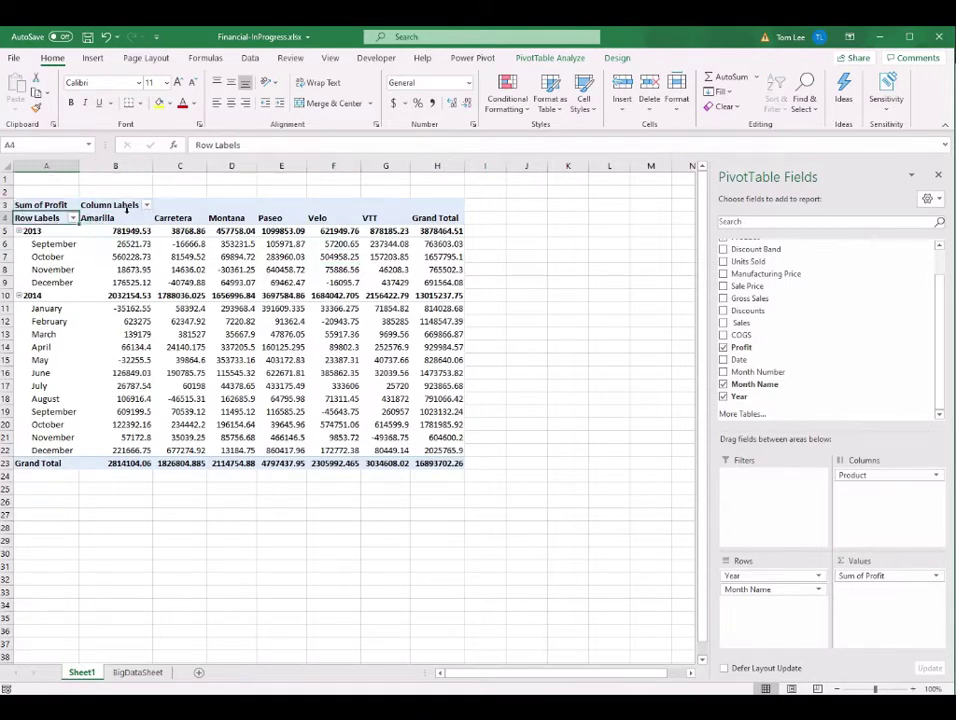
pyautogui.click(110, 205)
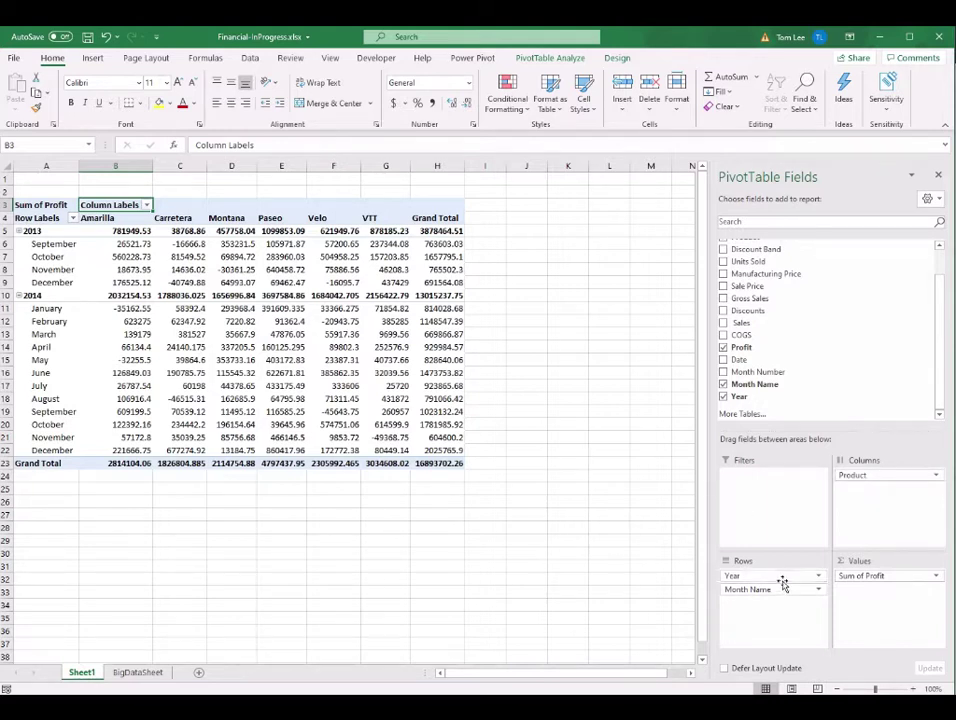
pyautogui.click(92, 257)
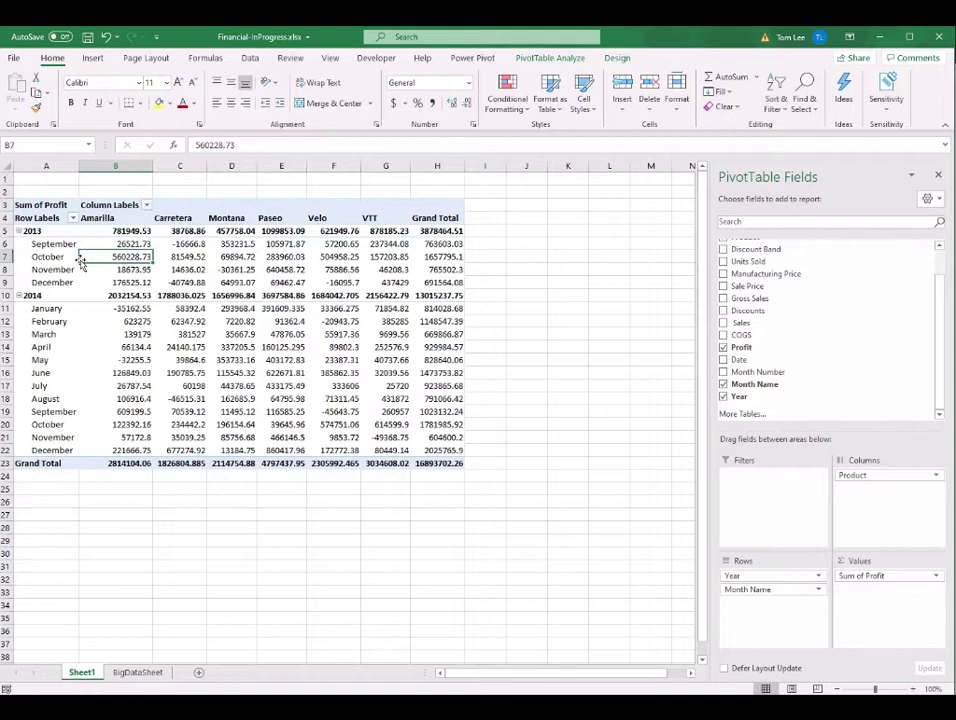
pyautogui.click(121, 204)
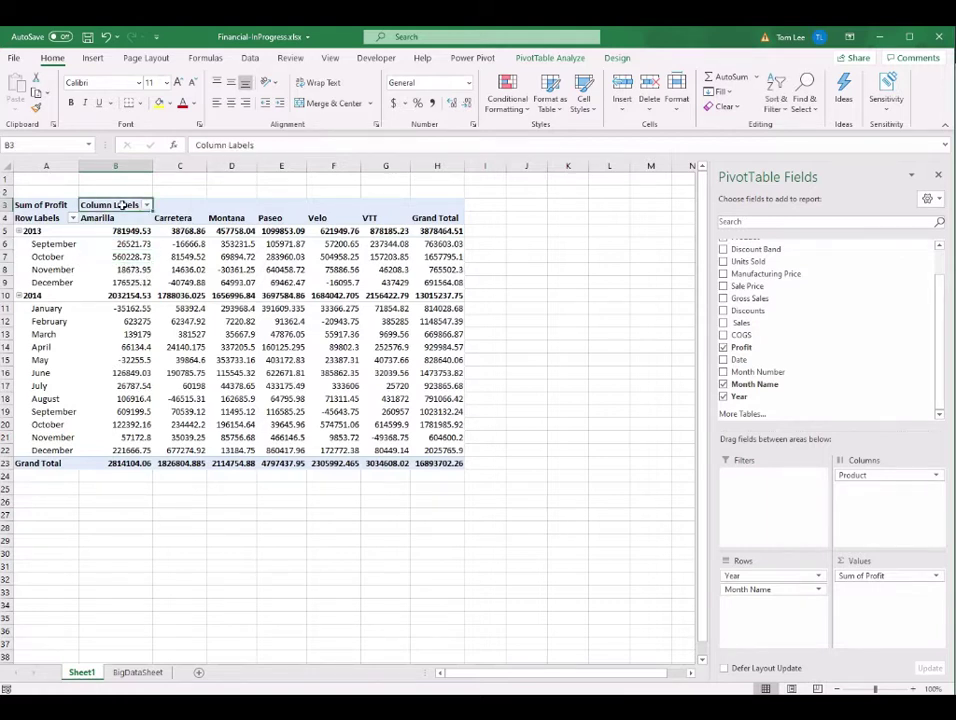
pyautogui.click(35, 217)
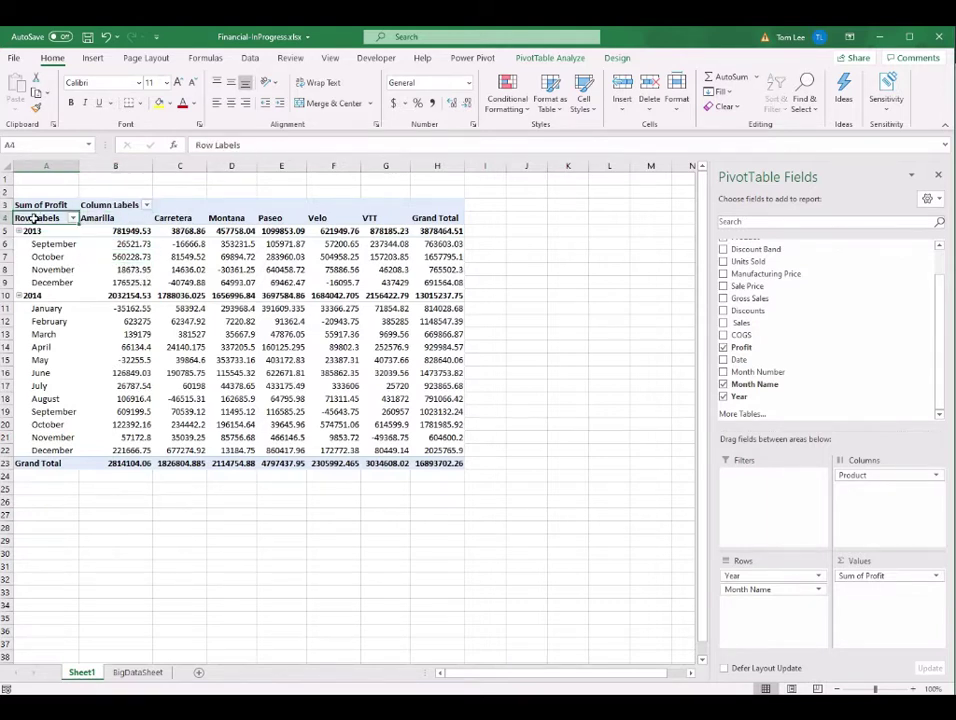
# - Switch the report layout to Tabular Form, splitting Year and Month Name into separate columns
pyautogui.click(544, 59)
pyautogui.click(618, 60)
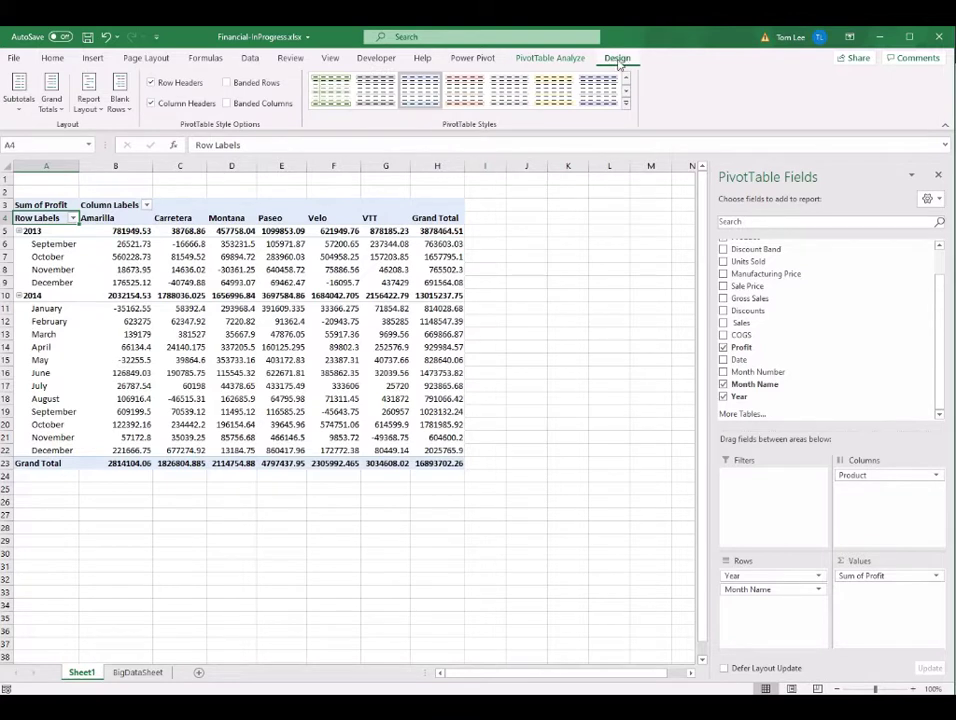
pyautogui.click(89, 100)
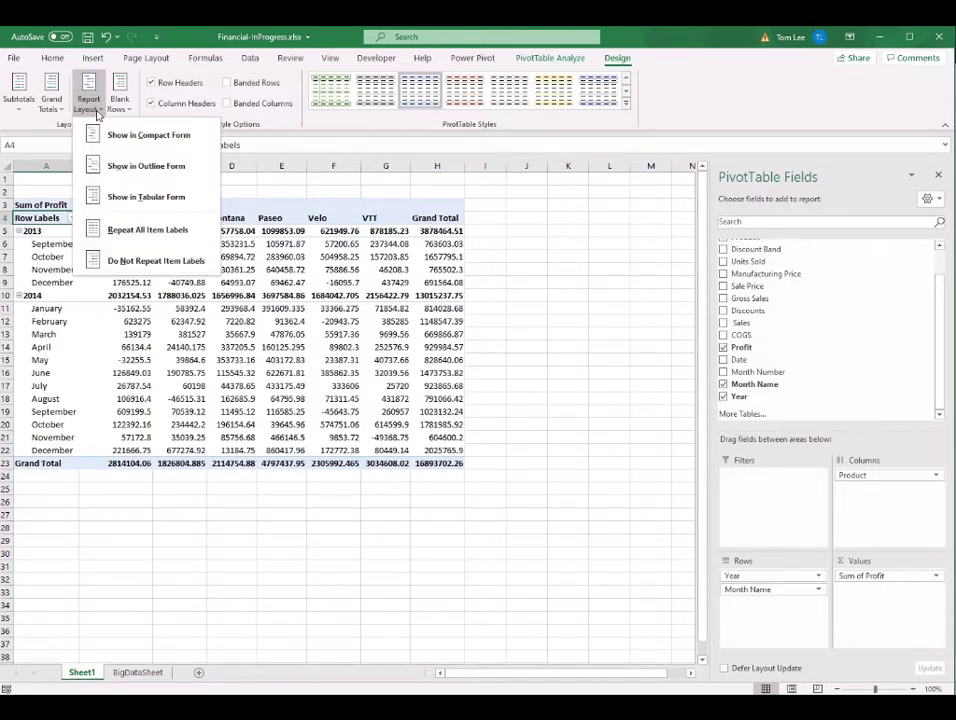
pyautogui.click(153, 199)
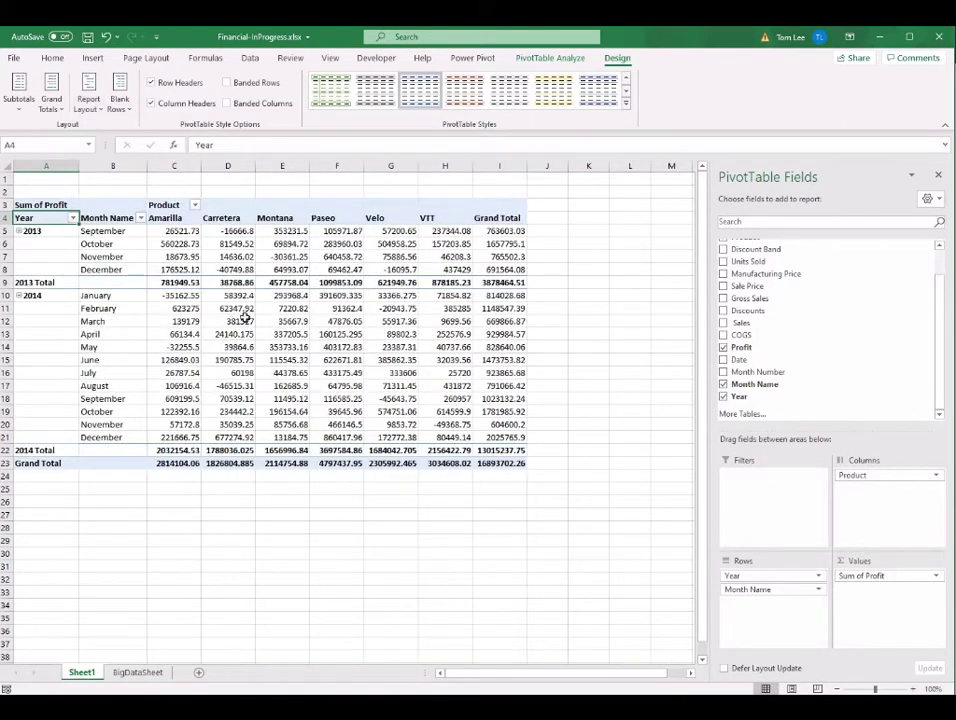
pyautogui.click(240, 310)
pyautogui.click(165, 204)
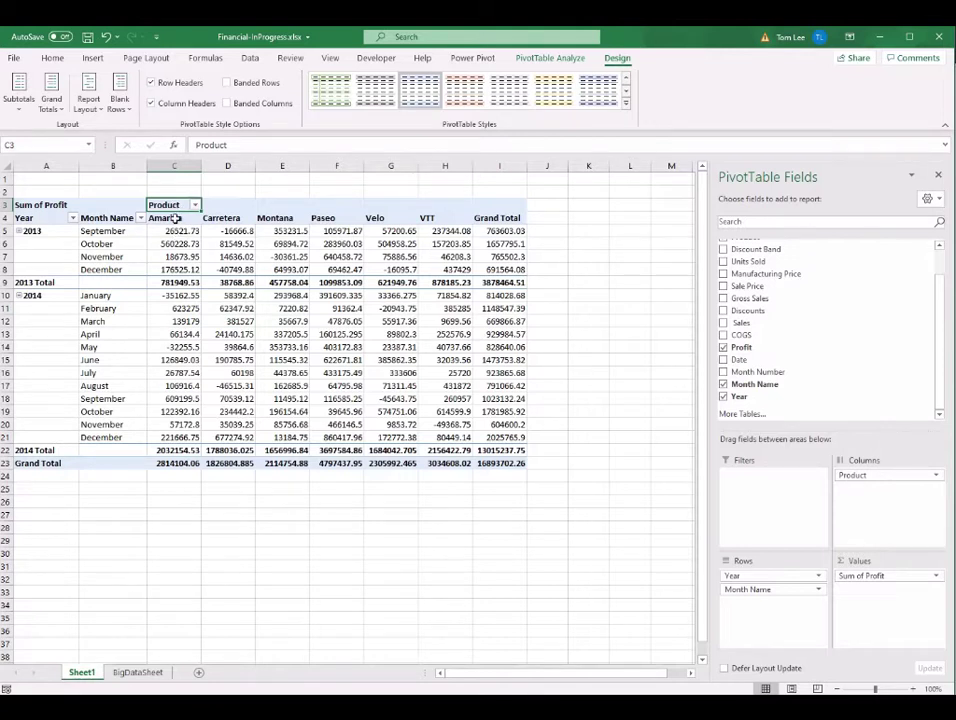
pyautogui.moveTo(40, 218); pyautogui.dragTo(113, 224)
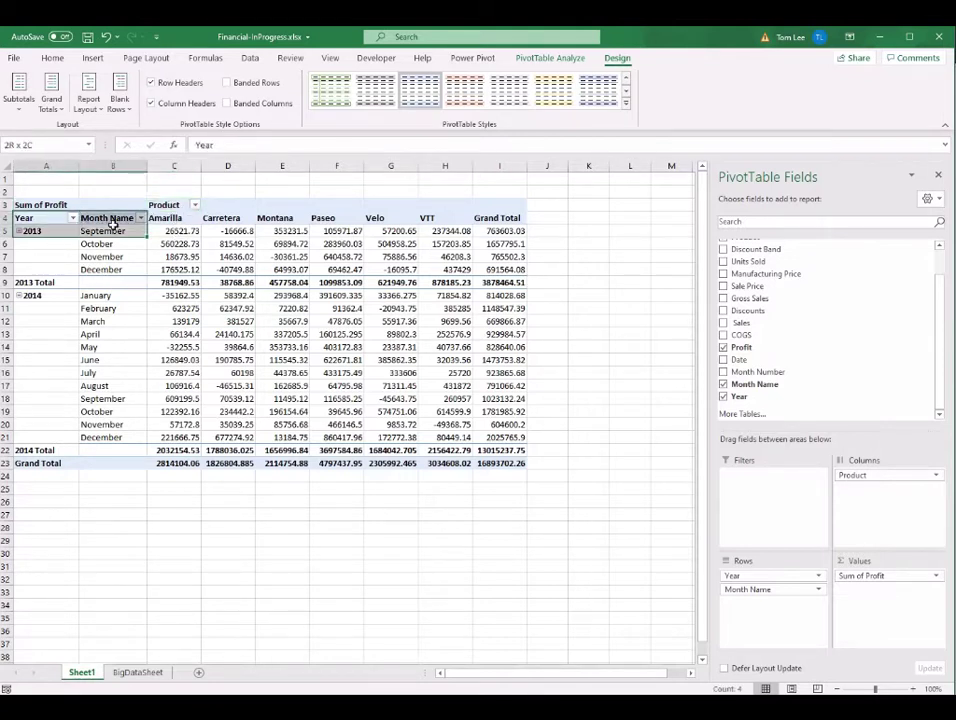
pyautogui.click(183, 230)
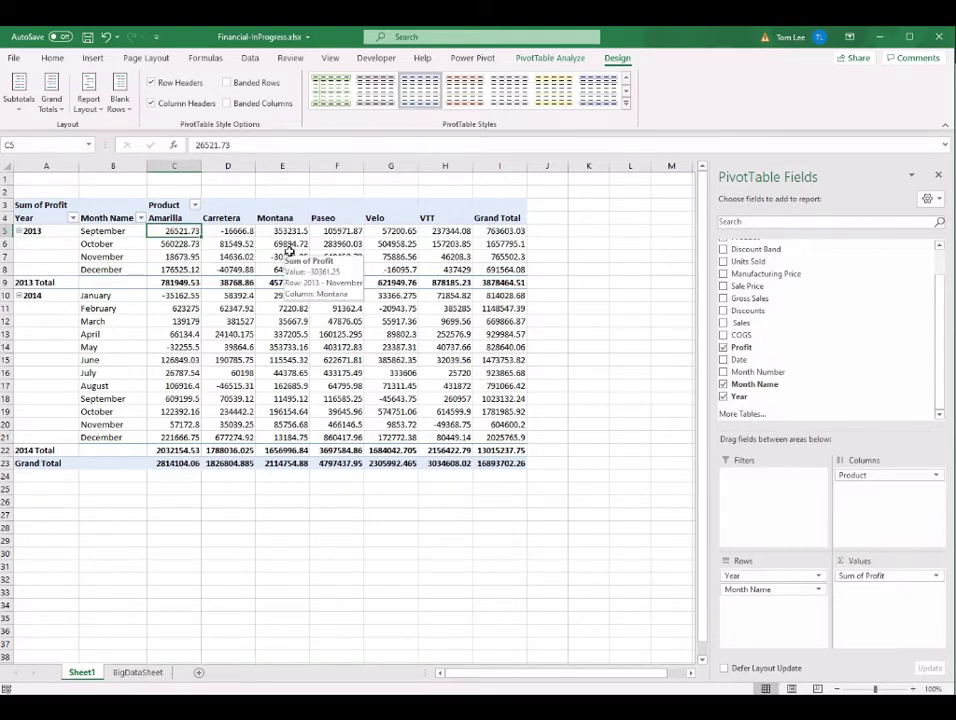
# - Compare by switching the layout back to Compact Form with Row and Column Labels headers
pyautogui.click(99, 114)
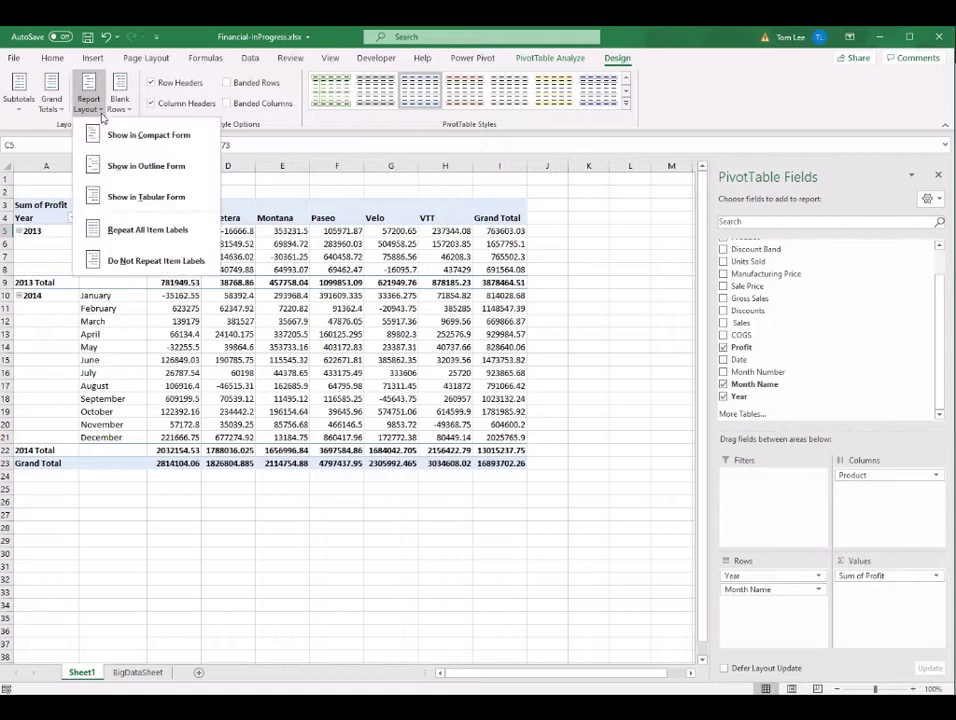
pyautogui.click(147, 136)
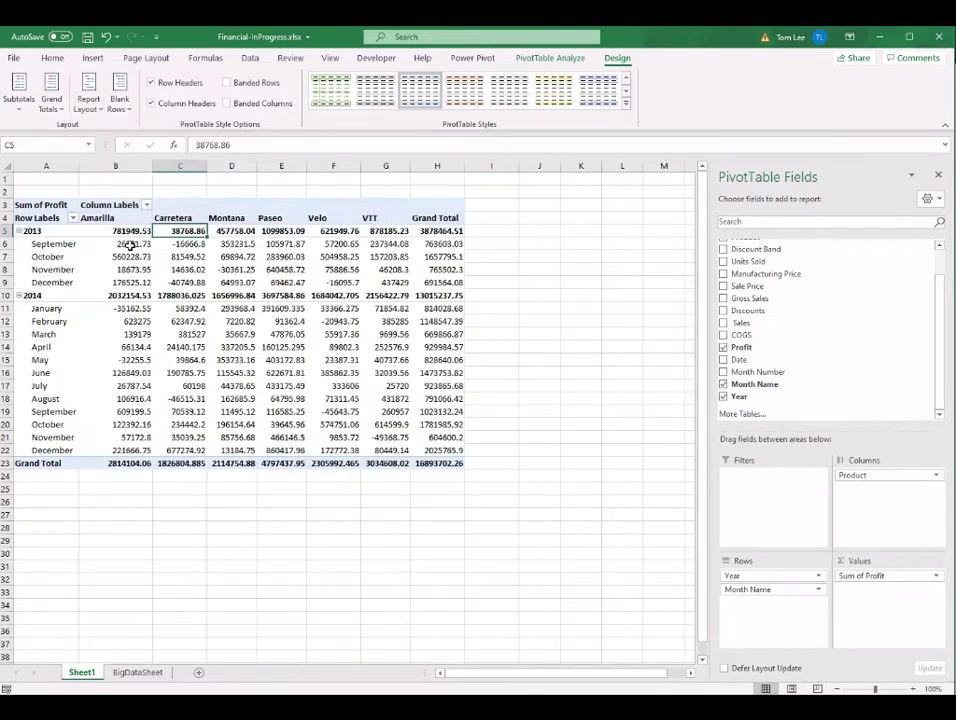
pyautogui.click(113, 205)
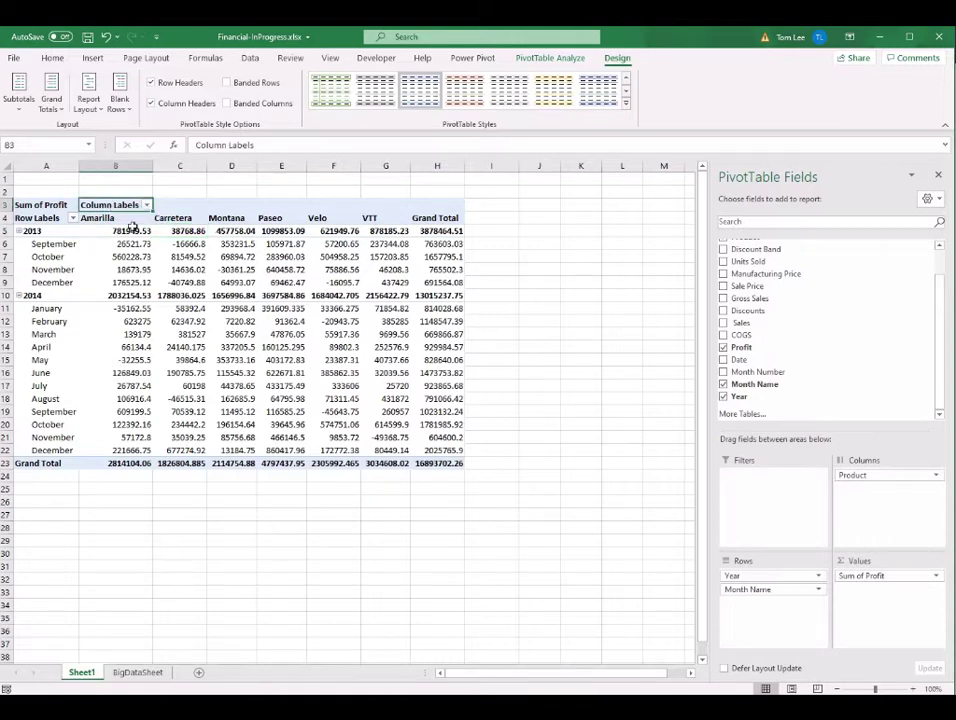
pyautogui.click(38, 218)
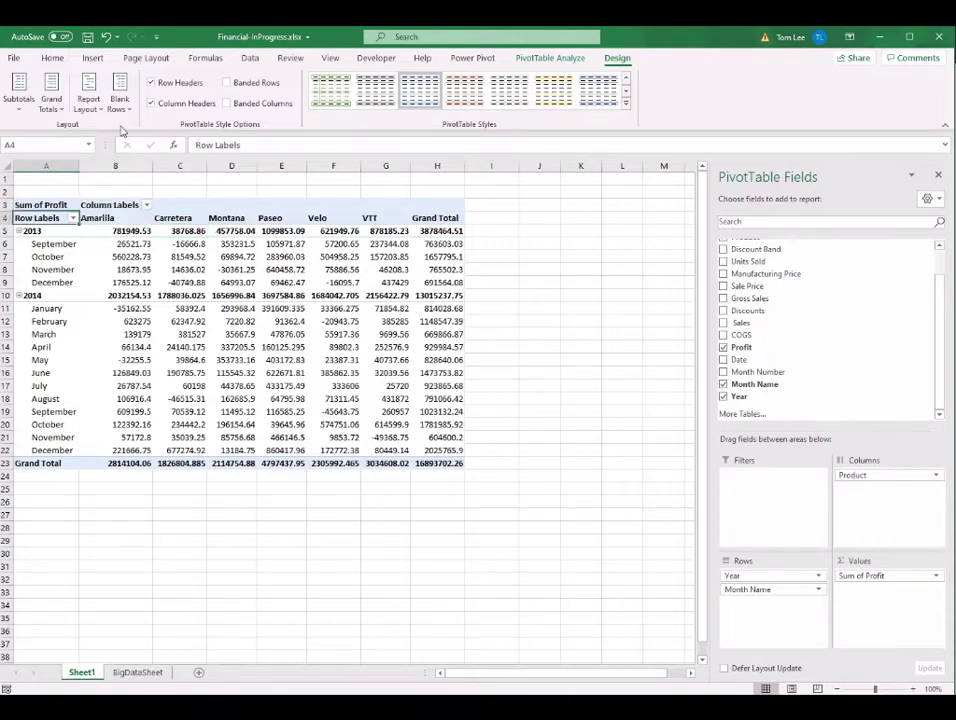
# - Reapply Tabular Form and review the Grand Total column values
pyautogui.click(92, 106)
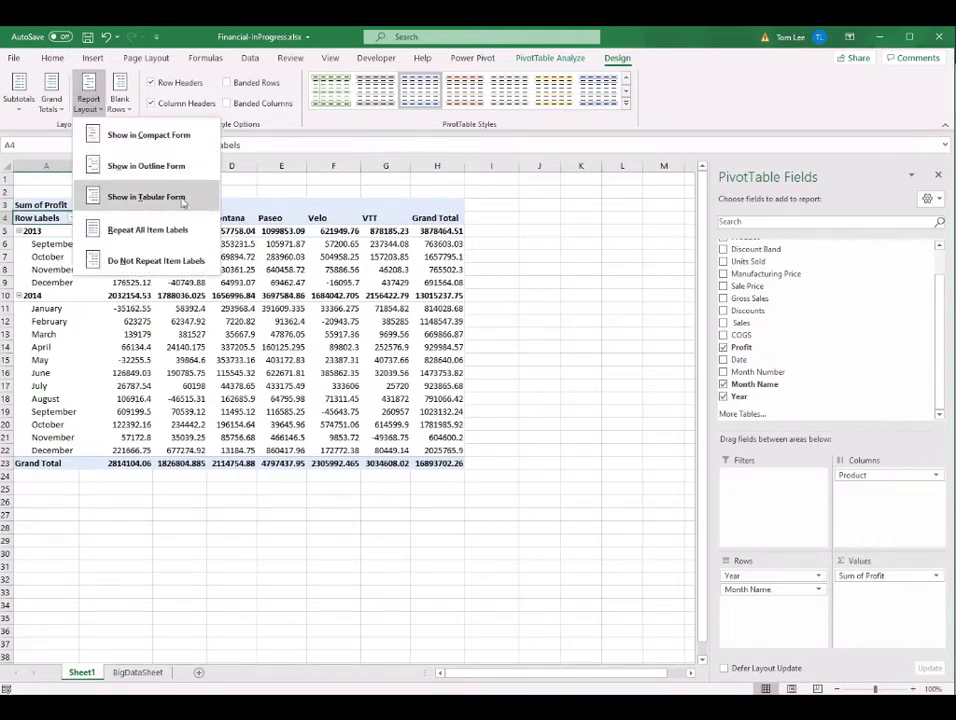
pyautogui.click(146, 197)
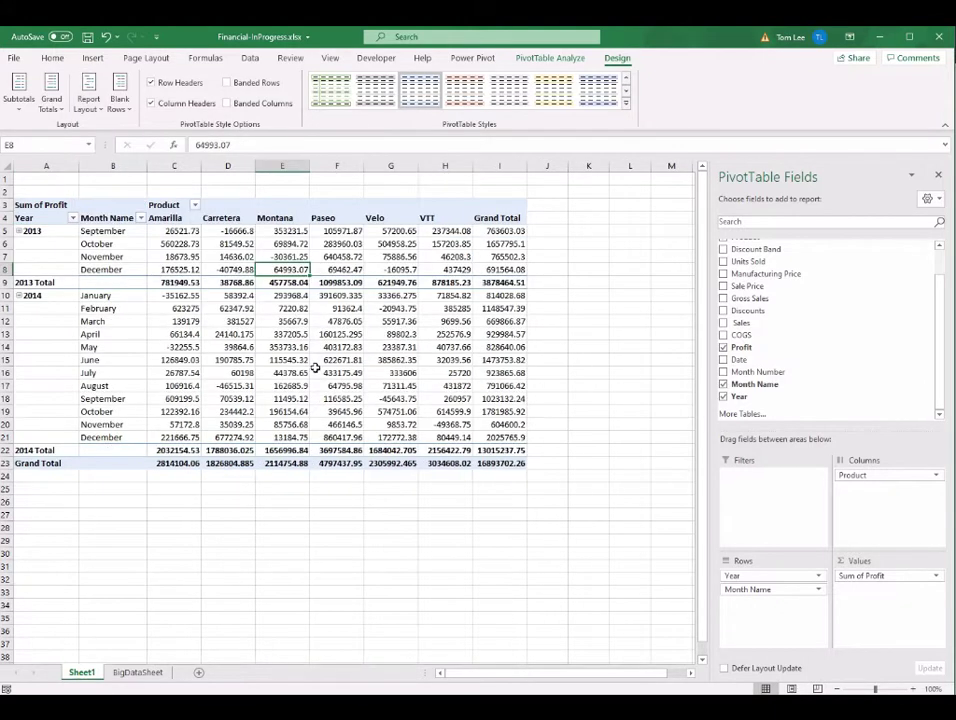
pyautogui.click(172, 465)
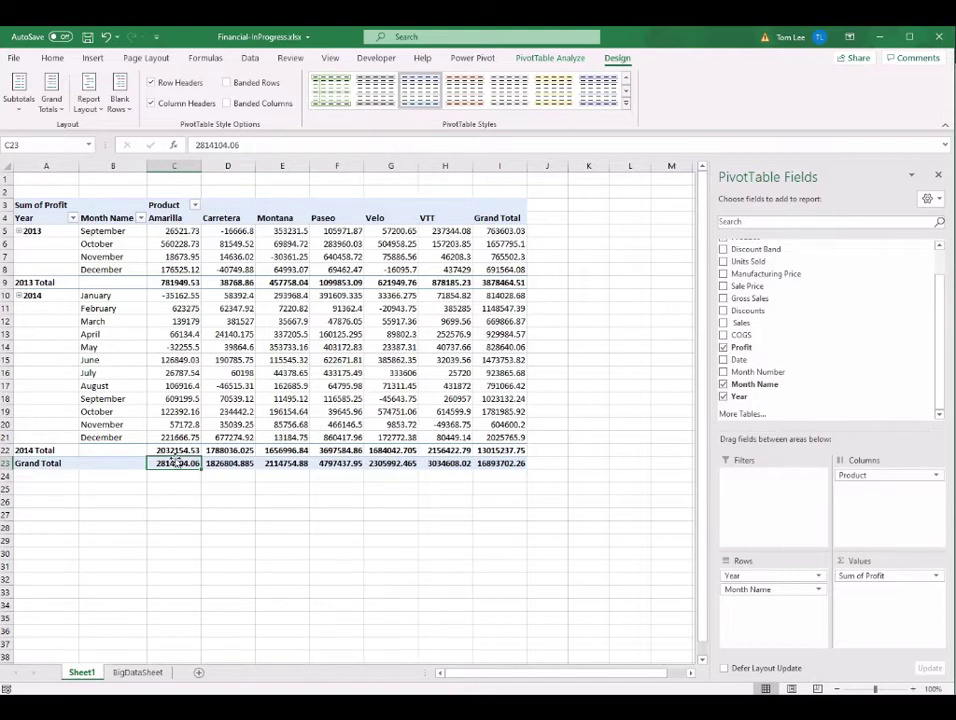
pyautogui.moveTo(505, 231); pyautogui.dragTo(512, 440)
pyautogui.click(228, 334)
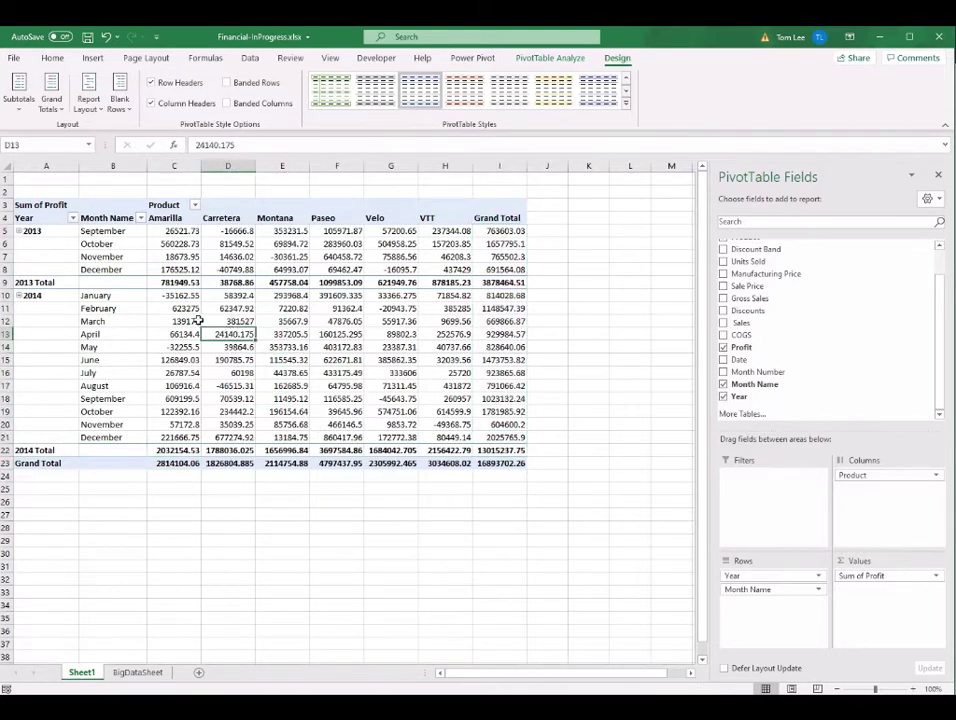
pyautogui.click(60, 112)
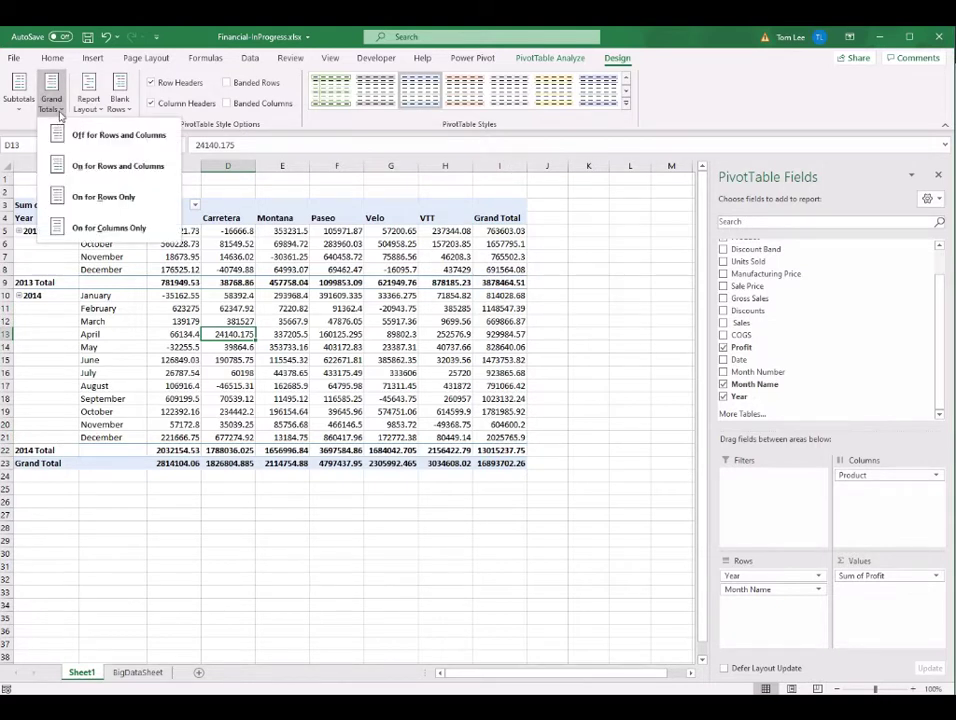
# - Try turning grand totals off, then showing them for rows only
pyautogui.click(135, 145)
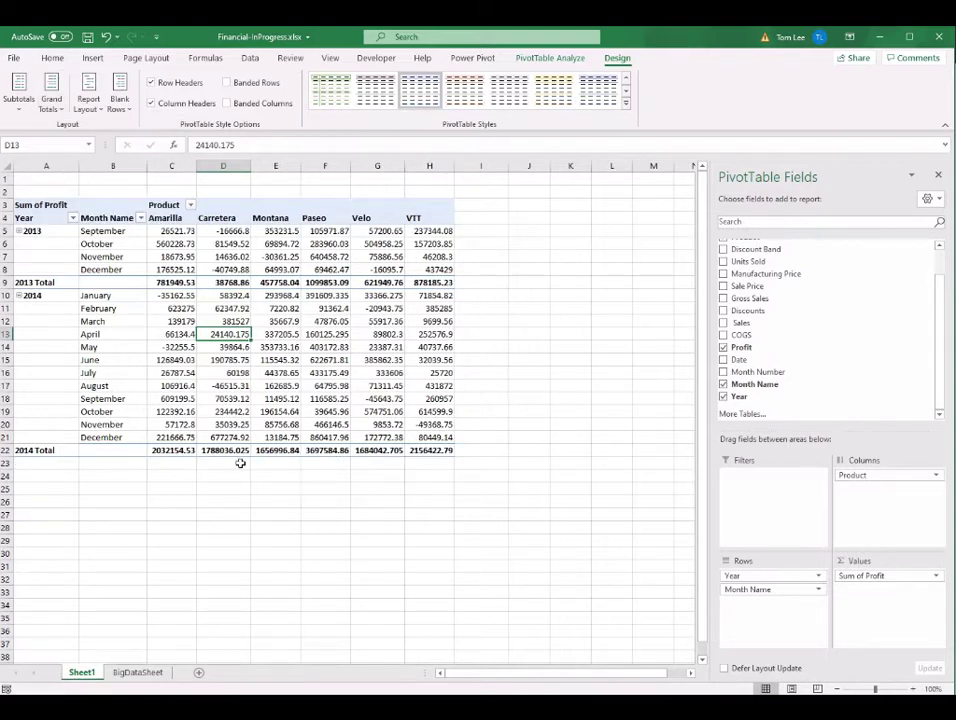
pyautogui.click(51, 95)
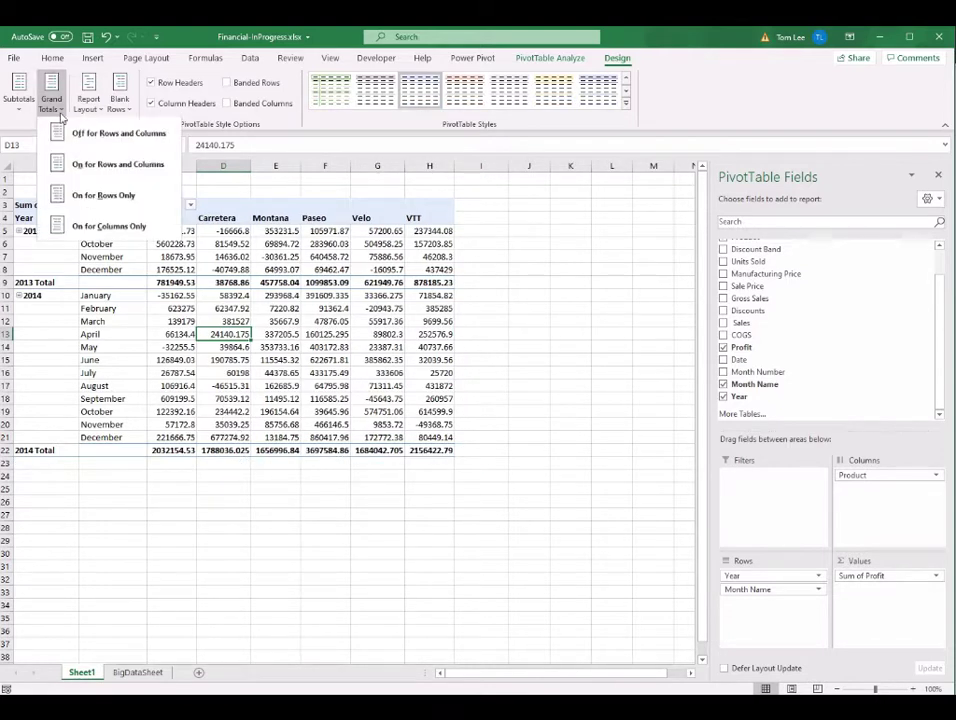
pyautogui.click(106, 197)
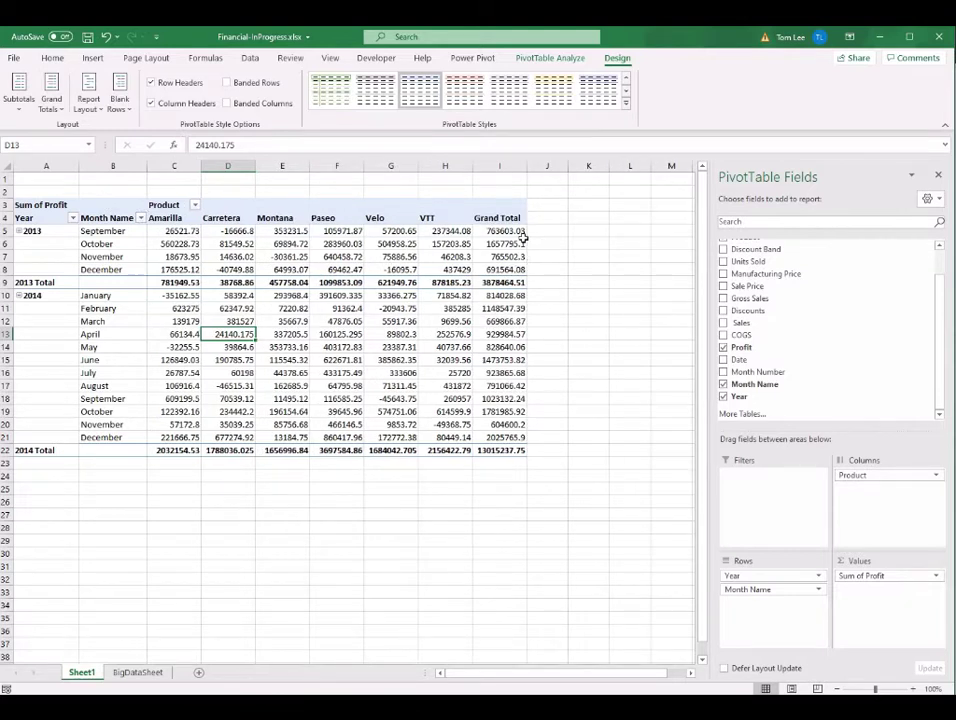
pyautogui.moveTo(510, 231); pyautogui.dragTo(525, 451)
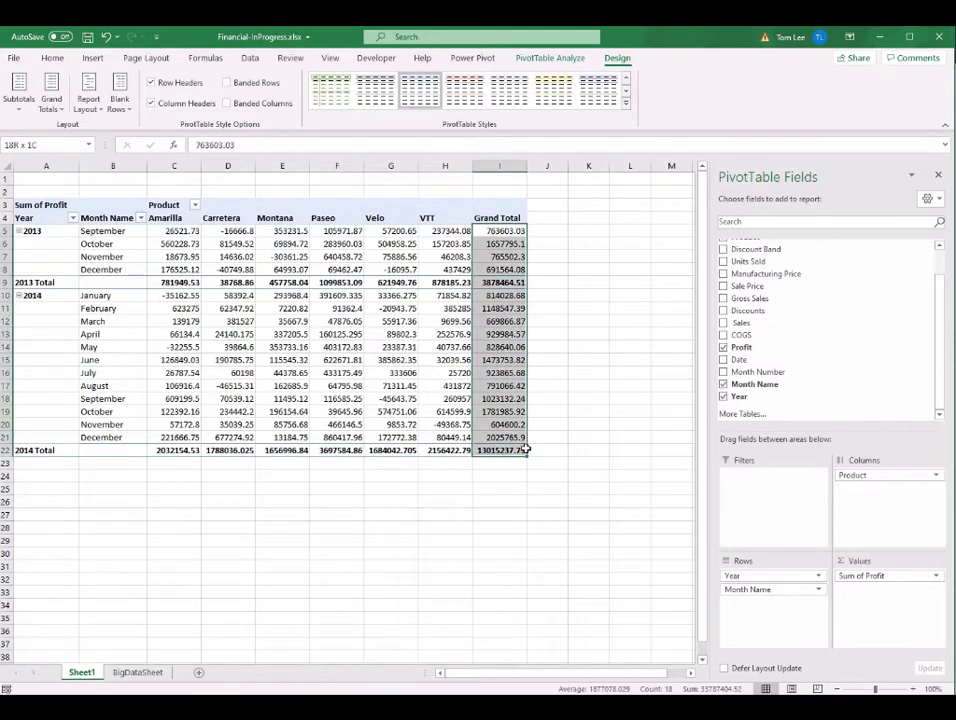
pyautogui.click(503, 359)
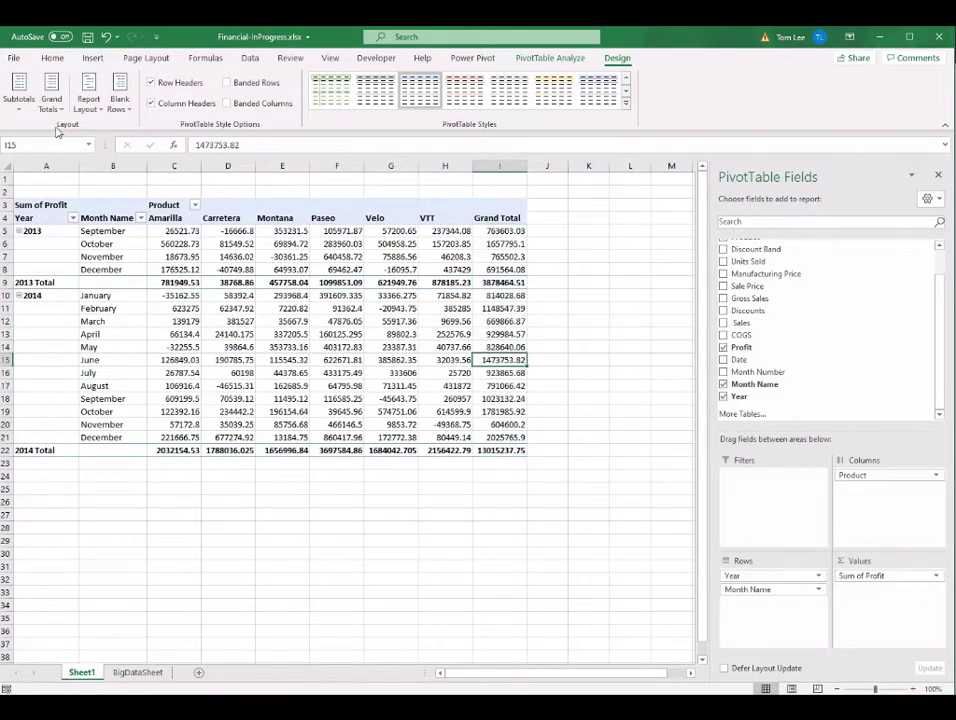
# - Try grand totals for columns only, then for both rows and columns
pyautogui.click(51, 97)
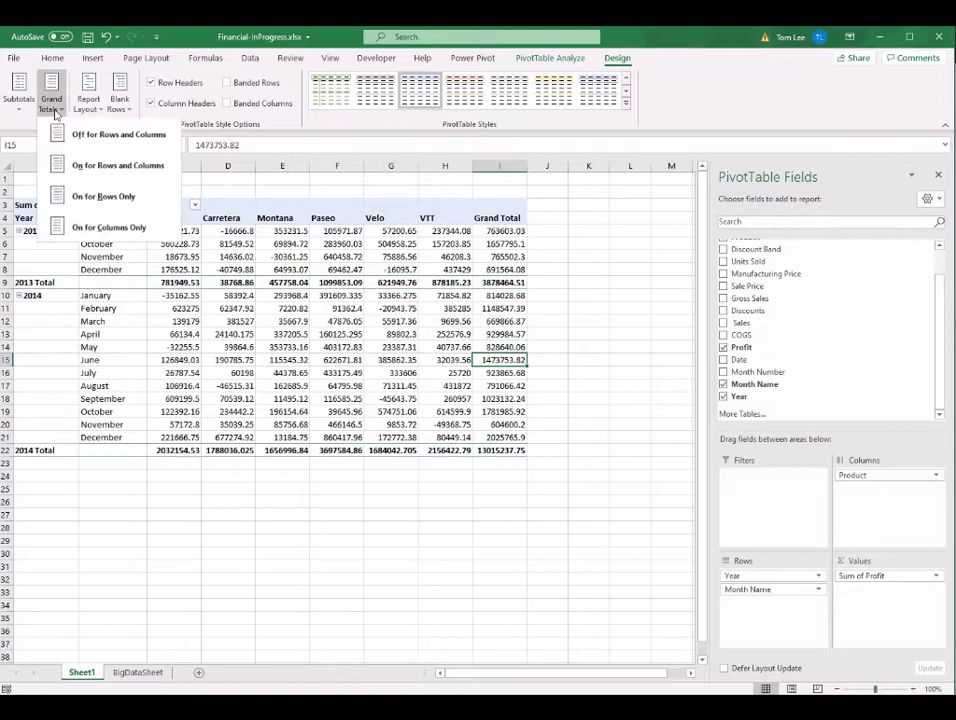
pyautogui.click(121, 231)
pyautogui.moveTo(172, 463); pyautogui.dragTo(430, 463)
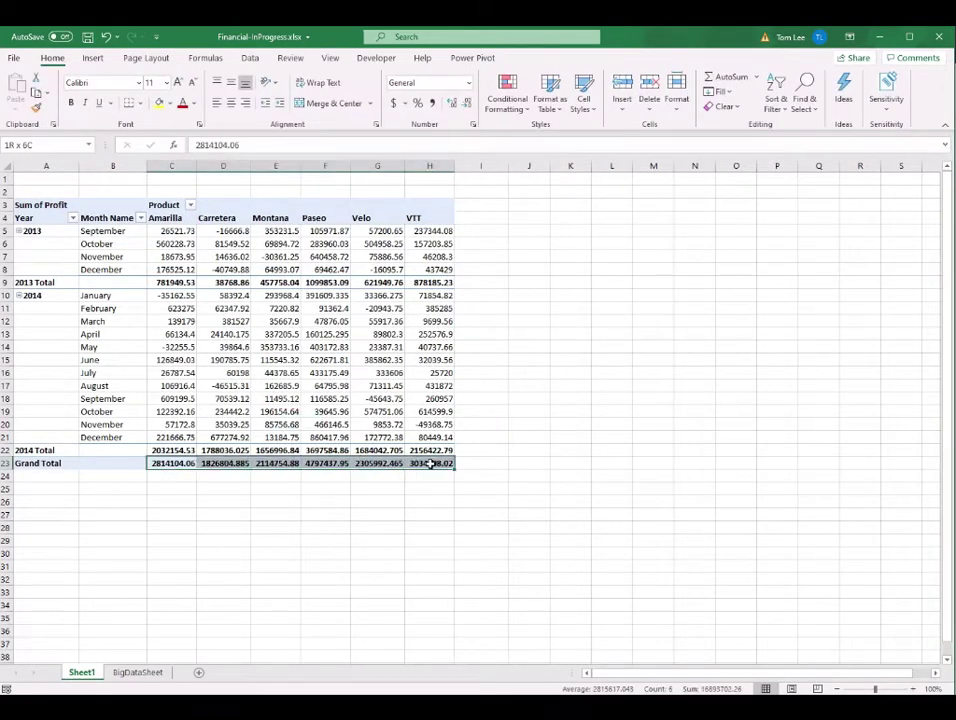
pyautogui.click(275, 321)
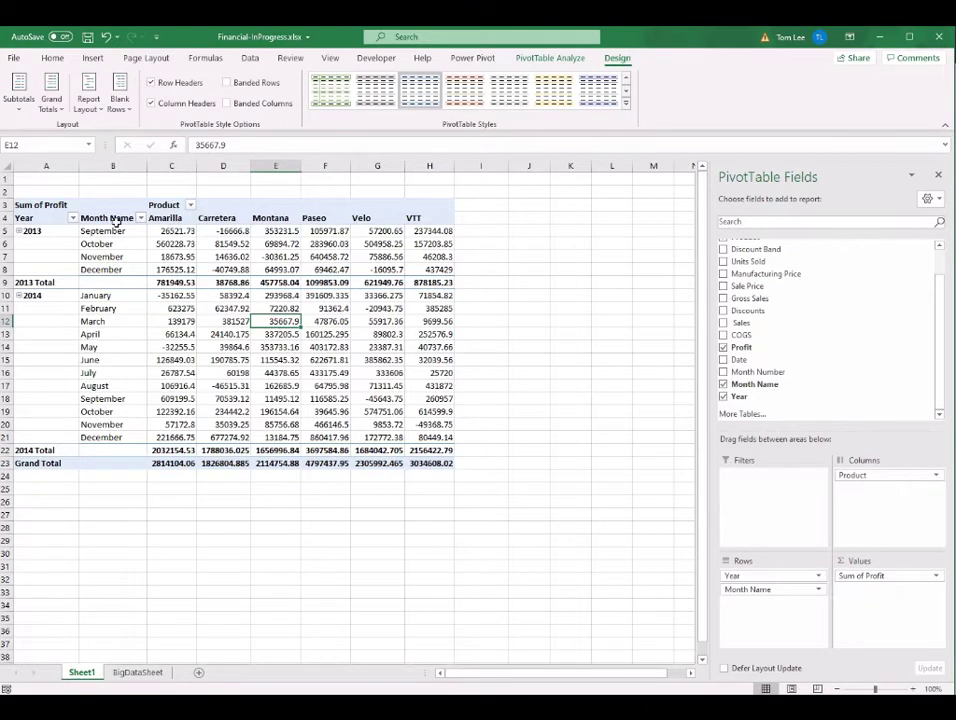
pyautogui.click(50, 100)
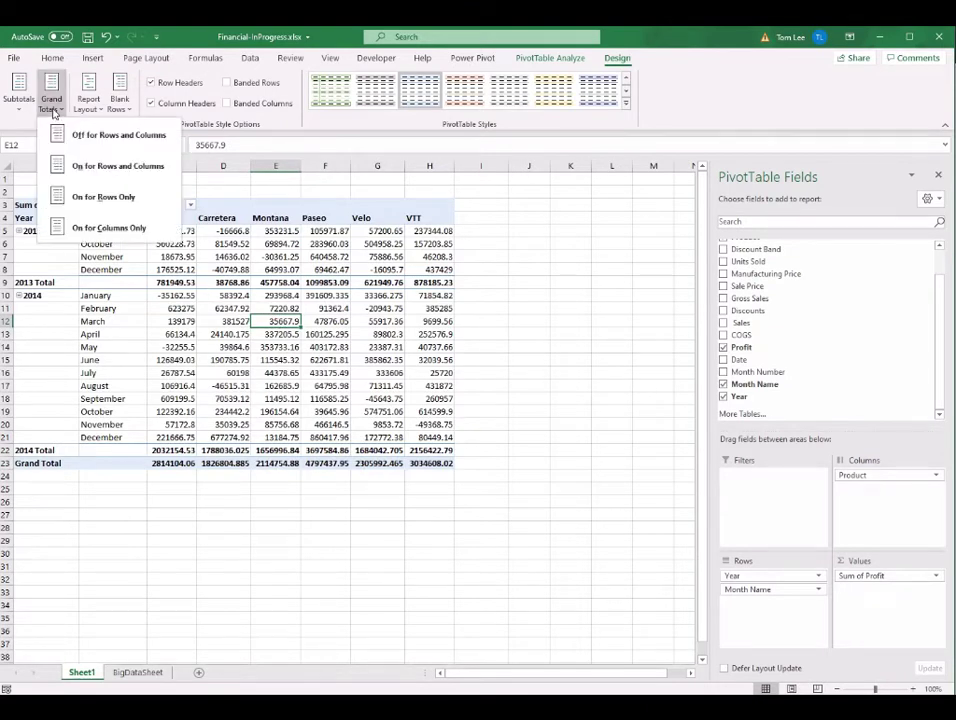
pyautogui.click(136, 172)
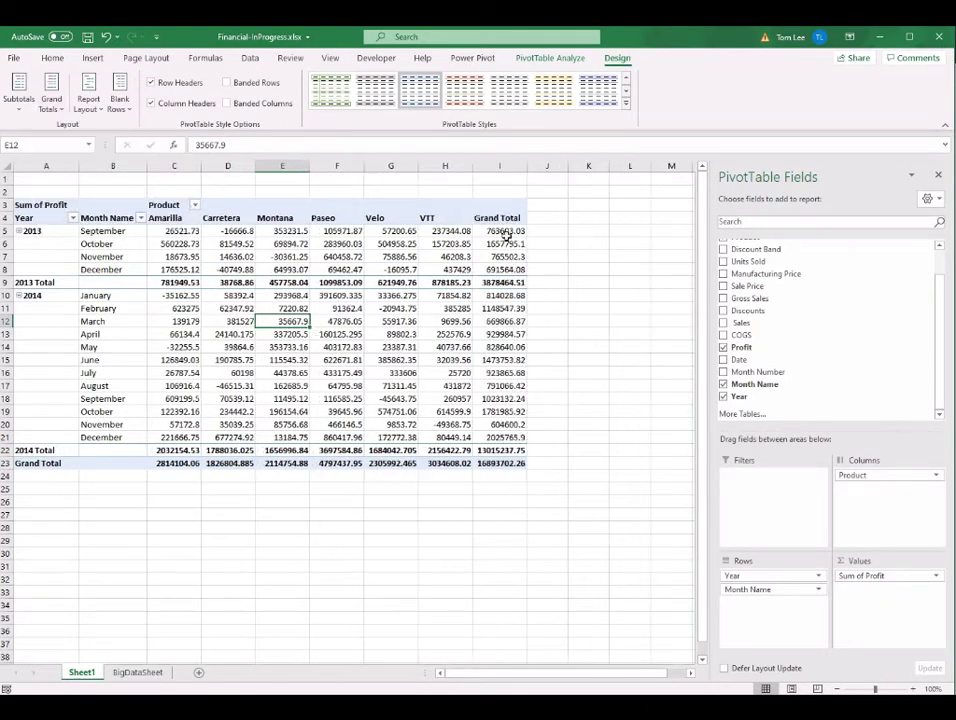
pyautogui.click(423, 359)
pyautogui.click(212, 311)
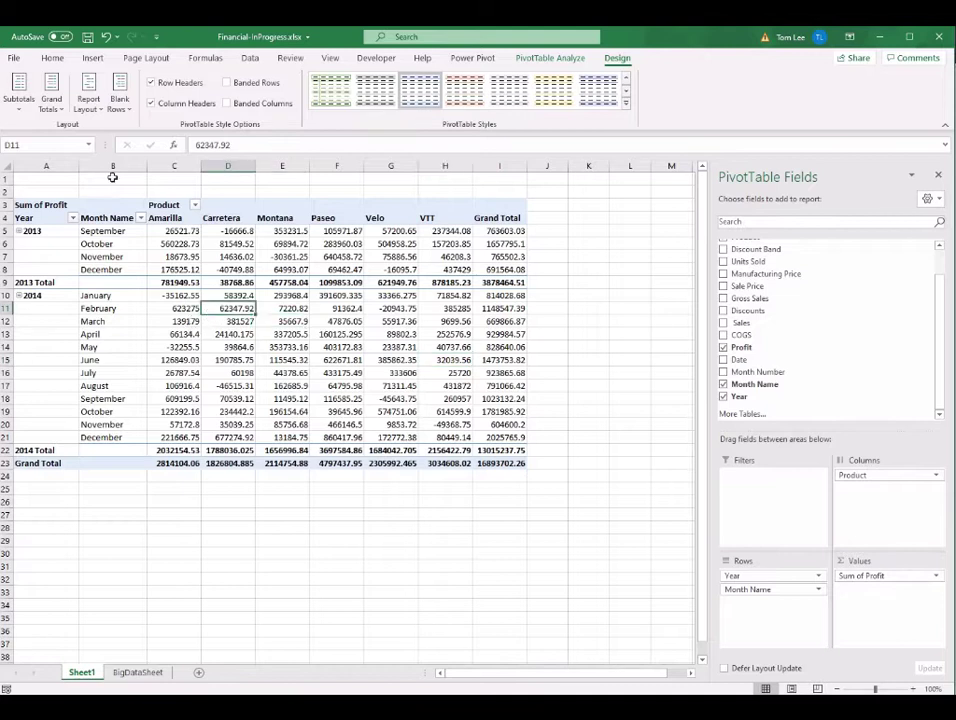
# - Turn grand totals off for both rows and columns
pyautogui.click(50, 98)
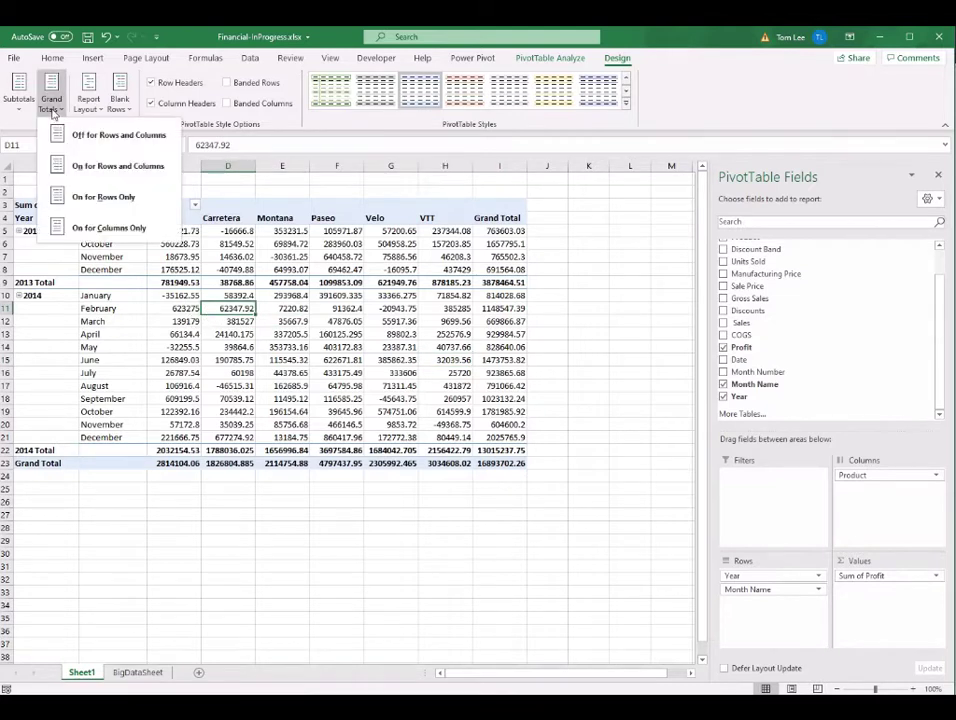
pyautogui.click(137, 141)
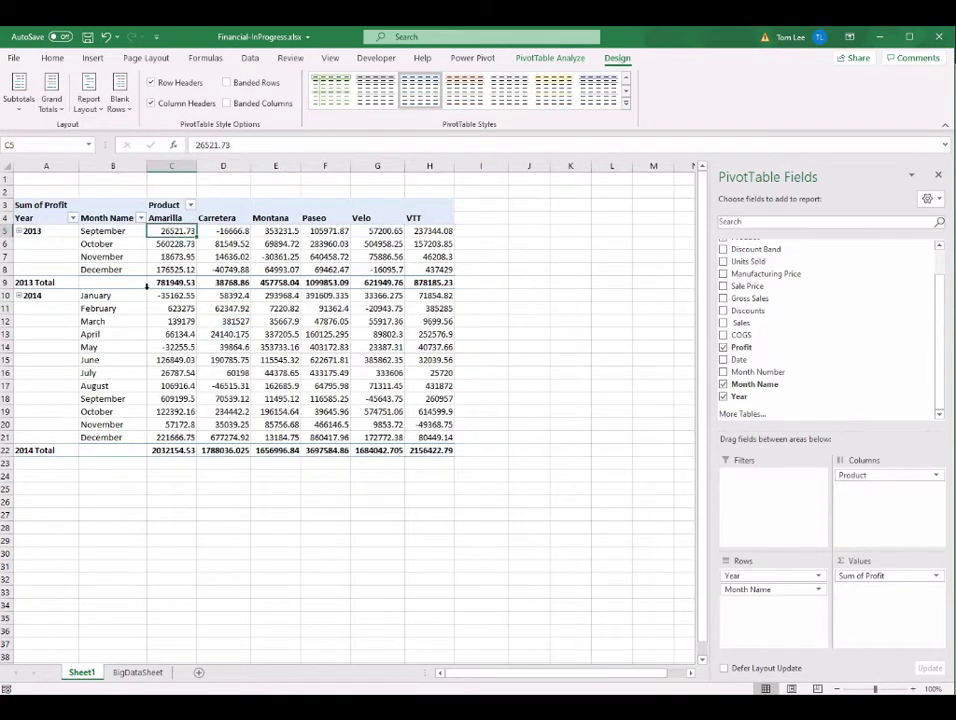
pyautogui.moveTo(149, 285); pyautogui.dragTo(438, 287)
pyautogui.moveTo(155, 450); pyautogui.dragTo(409, 449)
pyautogui.click(223, 346)
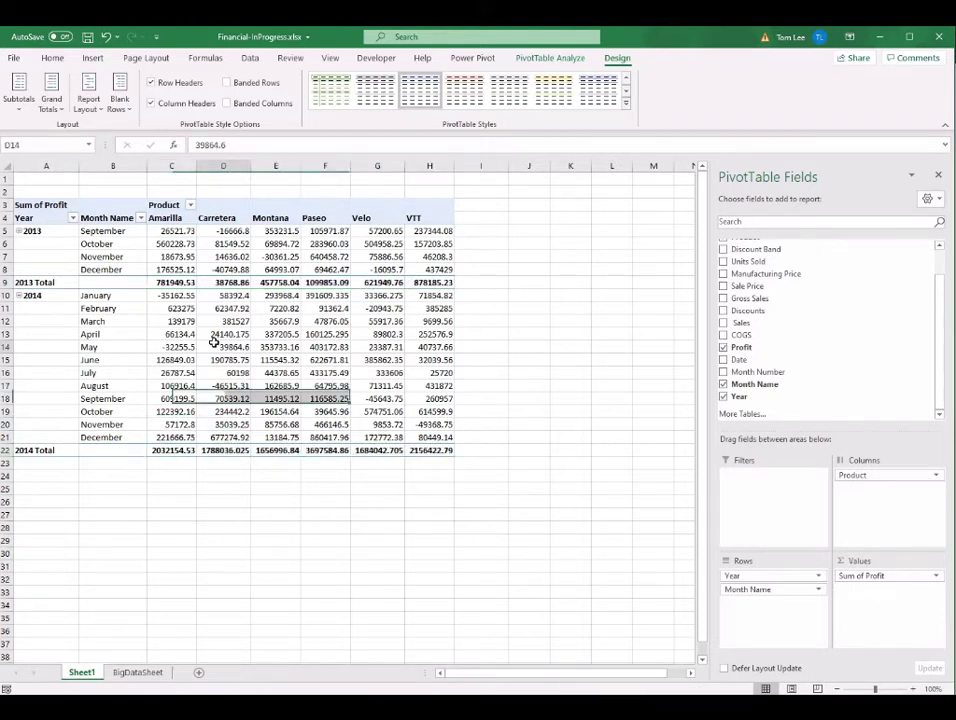
# - Hide all subtotals so the 2013 Total and 2014 Total rows disappear
pyautogui.click(182, 245)
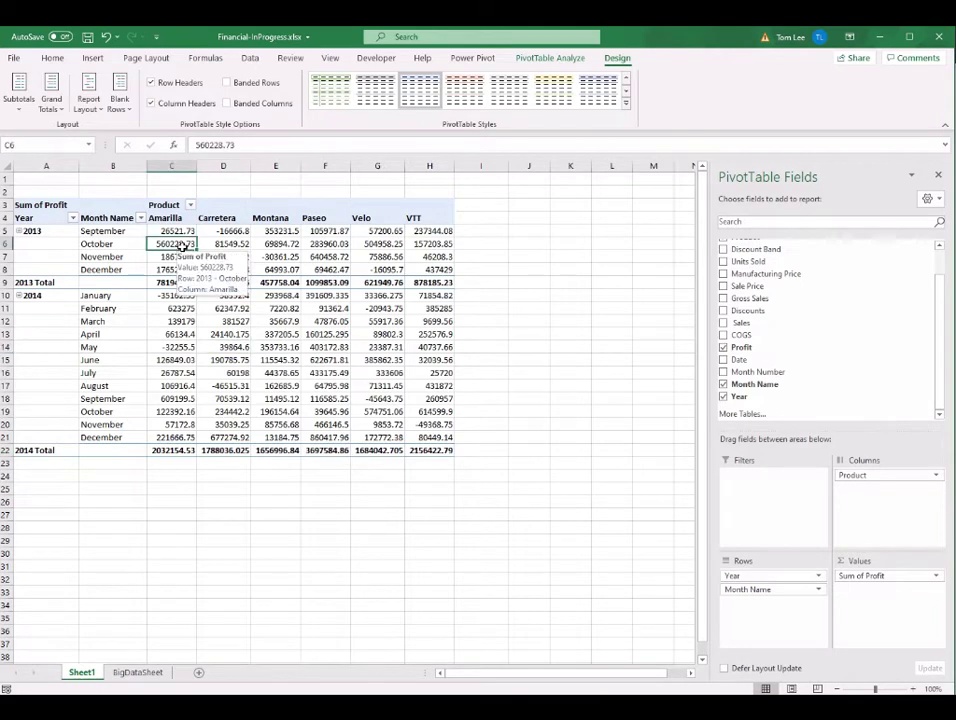
pyautogui.click(183, 308)
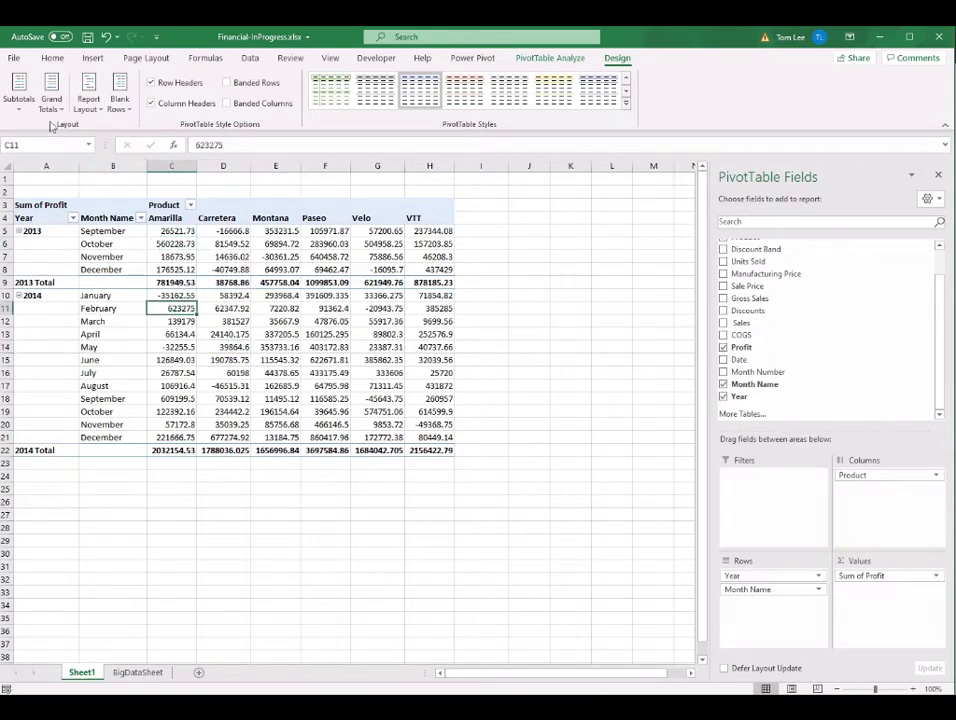
pyautogui.click(22, 110)
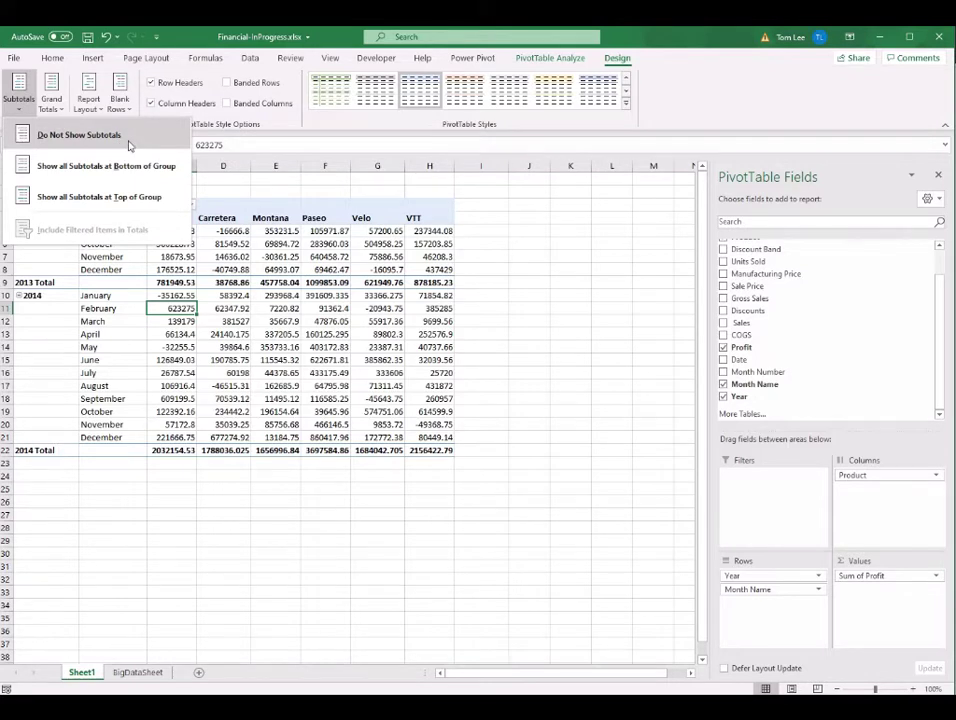
pyautogui.click(128, 143)
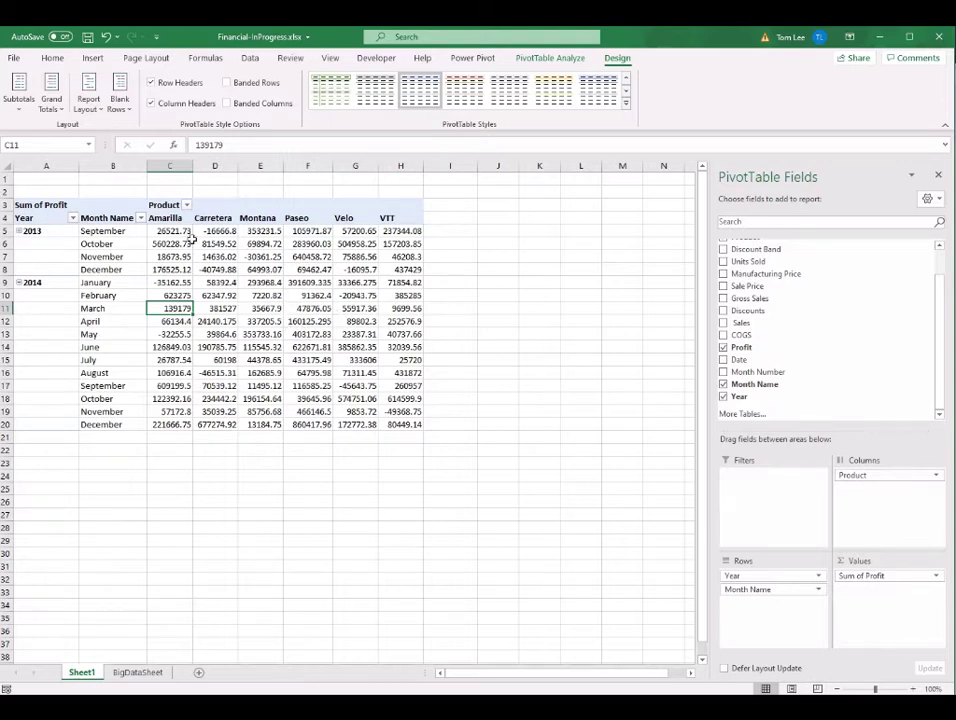
# - Format the Sum of Profit field as Currency with 0 decimals, e.g. $26,522
pyautogui.moveTo(180, 232); pyautogui.dragTo(410, 422)
pyautogui.click(260, 308)
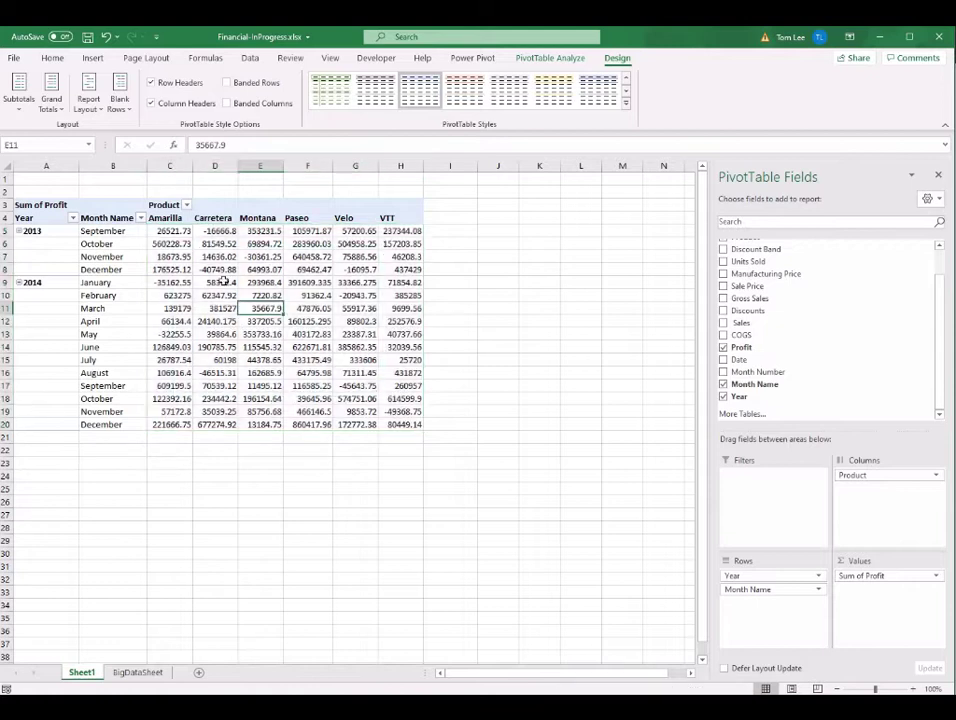
pyautogui.click(186, 231)
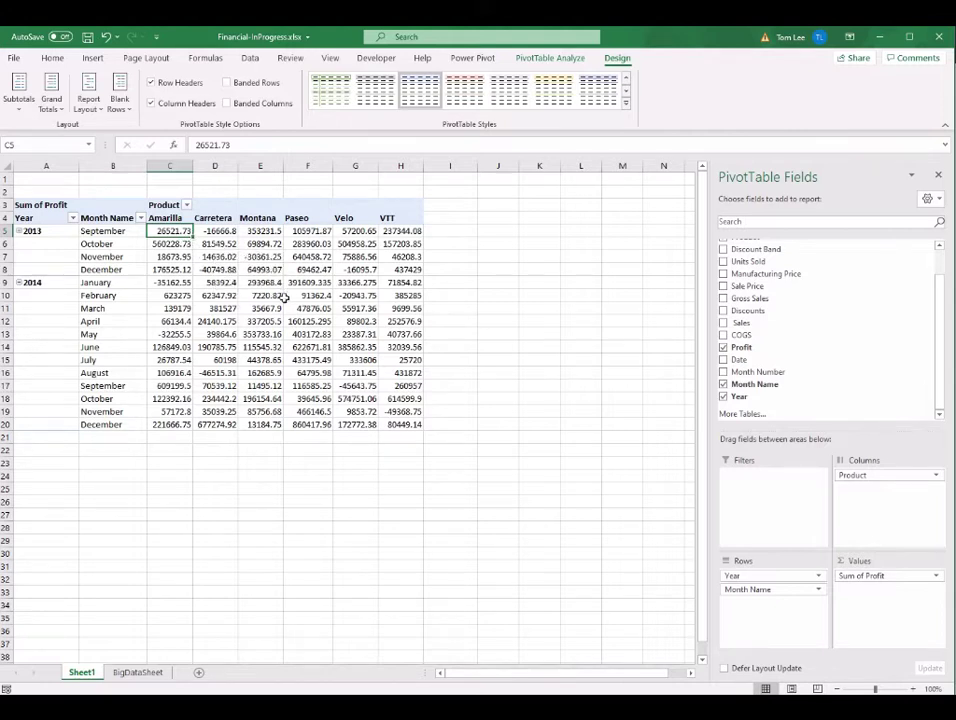
pyautogui.rightClick(180, 231)
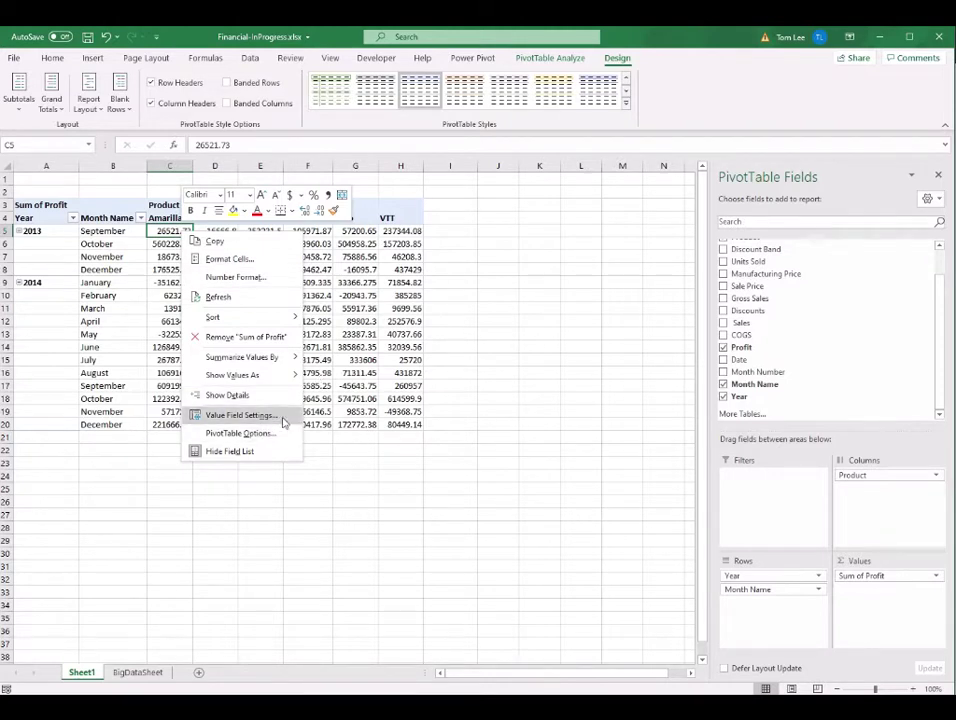
pyautogui.click(240, 415)
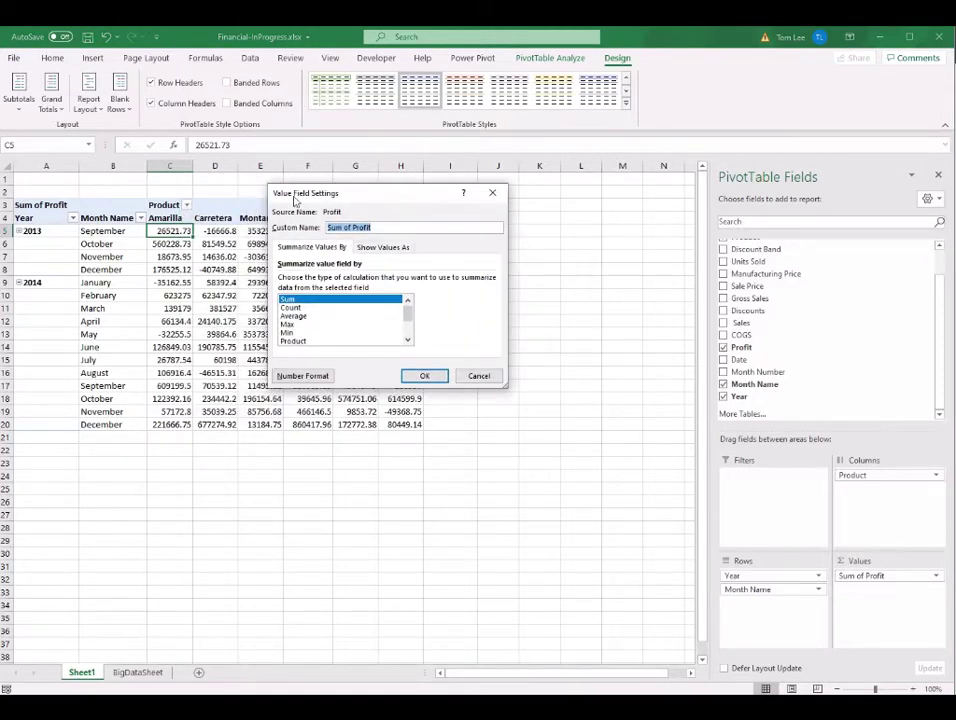
pyautogui.moveTo(430, 200); pyautogui.dragTo(417, 196)
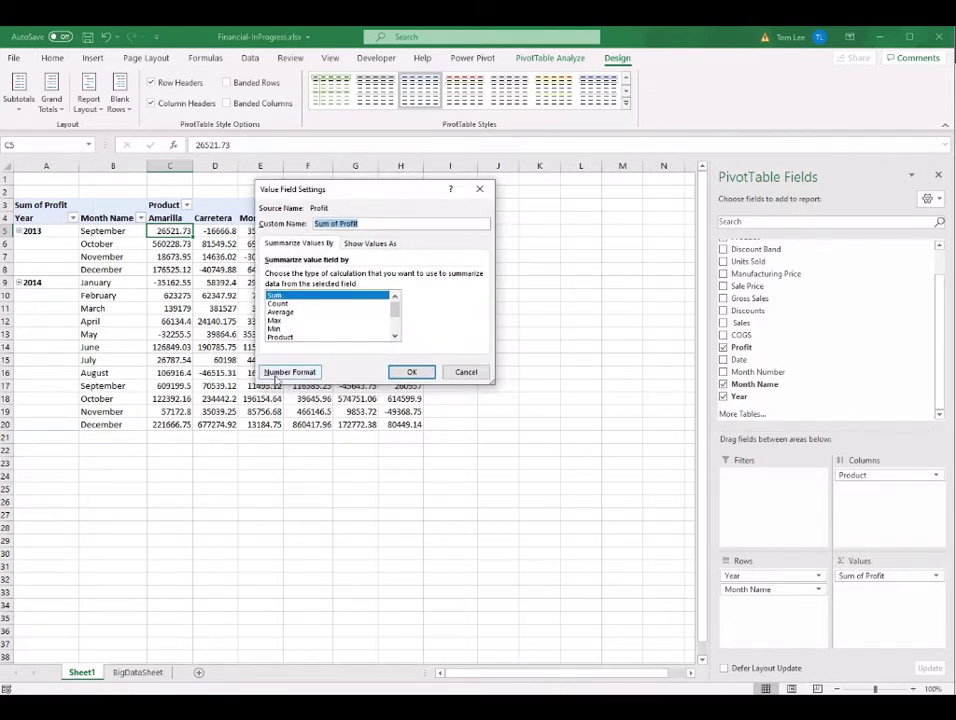
pyautogui.click(303, 372)
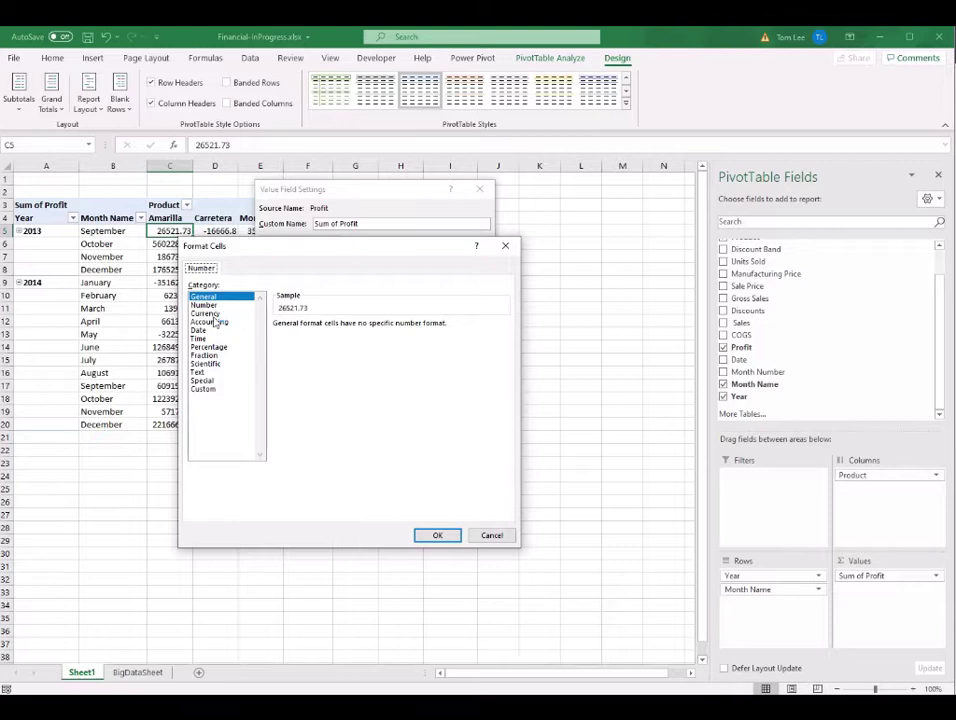
pyautogui.click(214, 315)
pyautogui.click(361, 331)
pyautogui.click(361, 331)
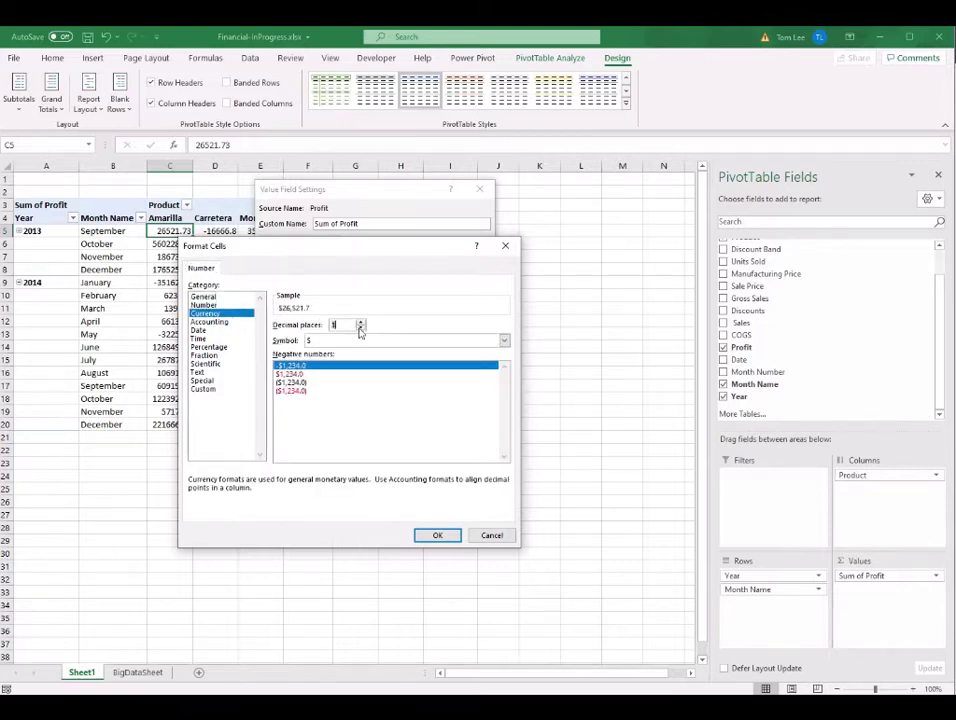
pyautogui.moveTo(412, 252); pyautogui.dragTo(427, 214)
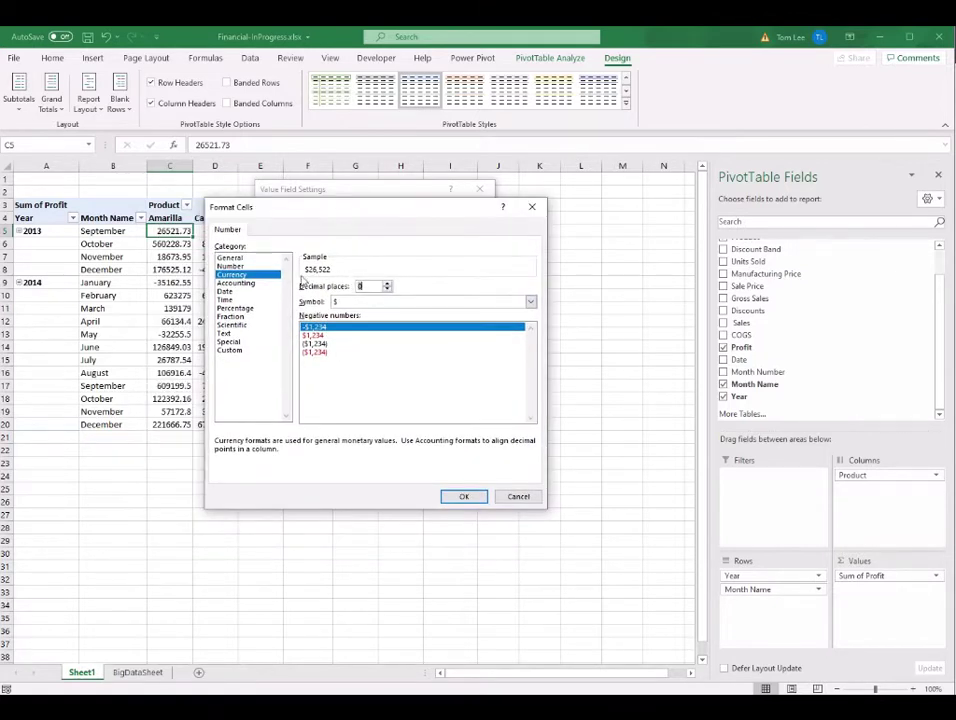
pyautogui.moveTo(367, 210); pyautogui.dragTo(343, 207)
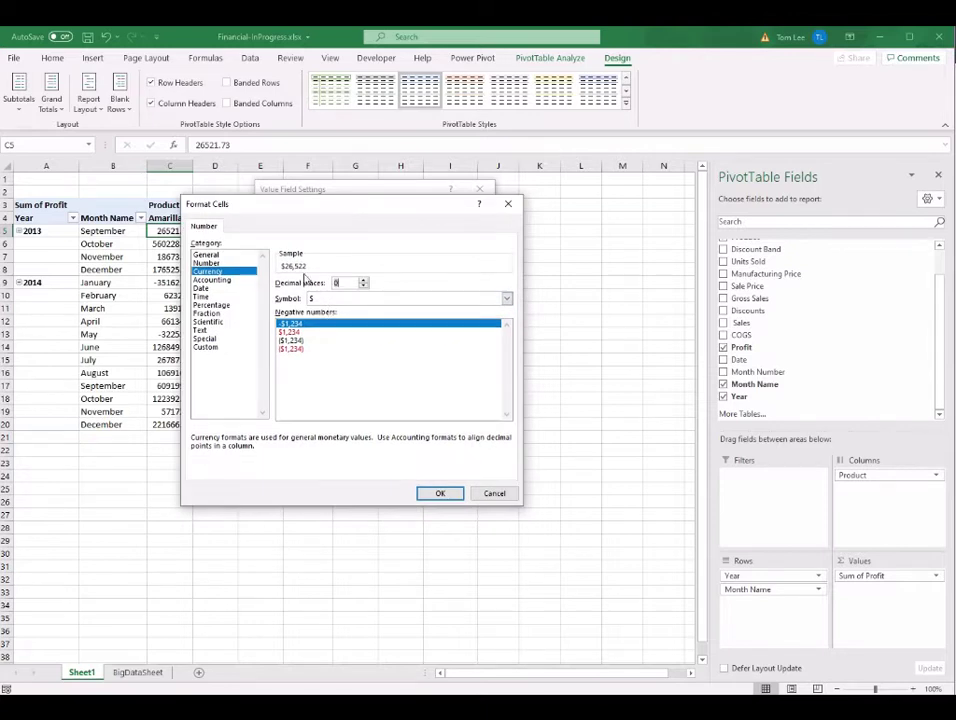
pyautogui.click(446, 493)
pyautogui.moveTo(416, 196); pyautogui.dragTo(436, 187)
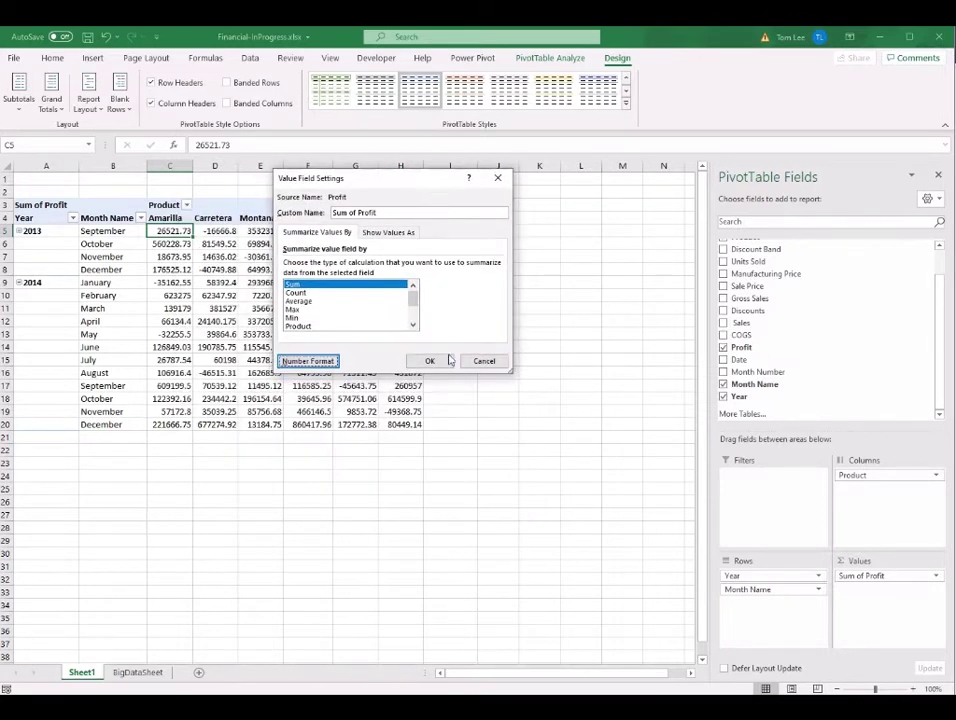
pyautogui.click(427, 360)
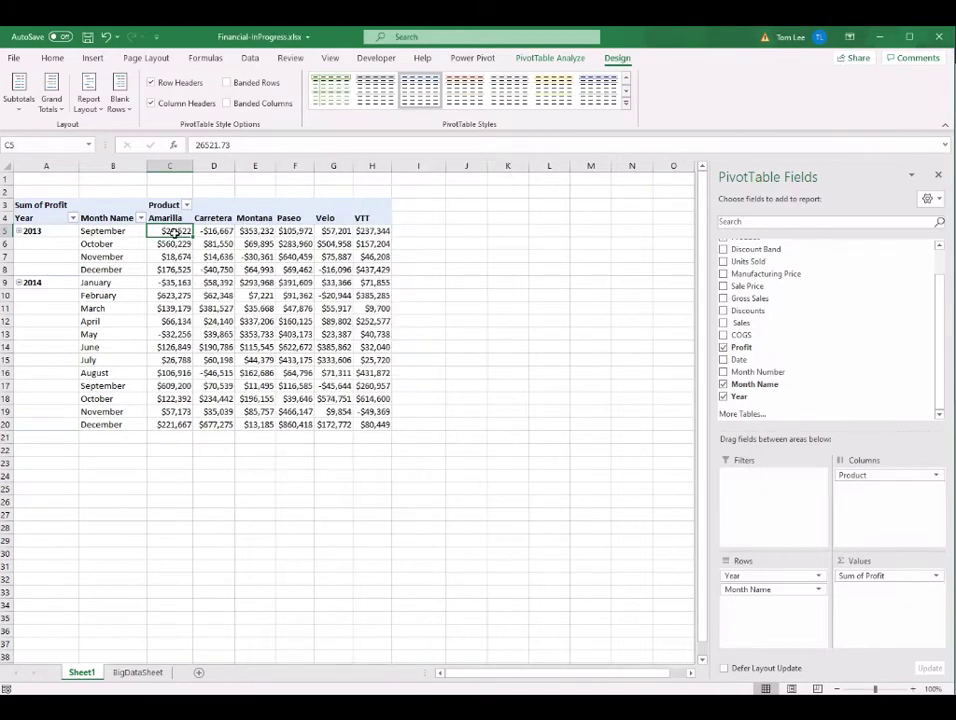
pyautogui.moveTo(176, 231)
pyautogui.mouseDown()
pyautogui.moveTo(300, 268)
pyautogui.moveTo(362, 372)
pyautogui.moveTo(370, 422)
pyautogui.mouseUp()
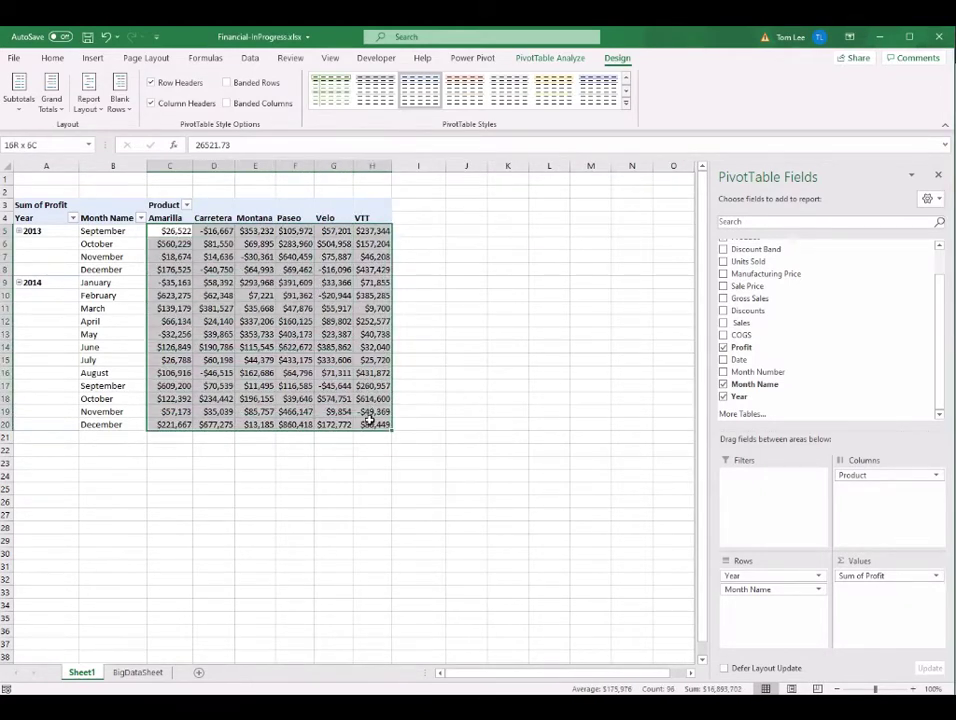
# - Rename PivotTable1 to TimeProfitPivot in the PivotTable Name box
pyautogui.click(171, 231)
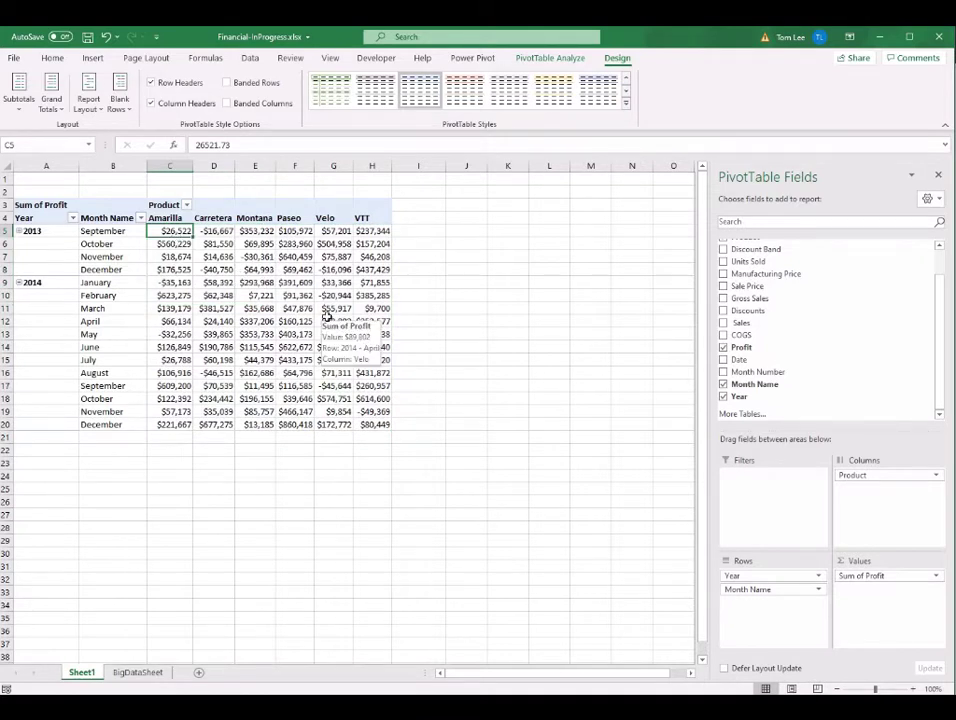
pyautogui.click(296, 308)
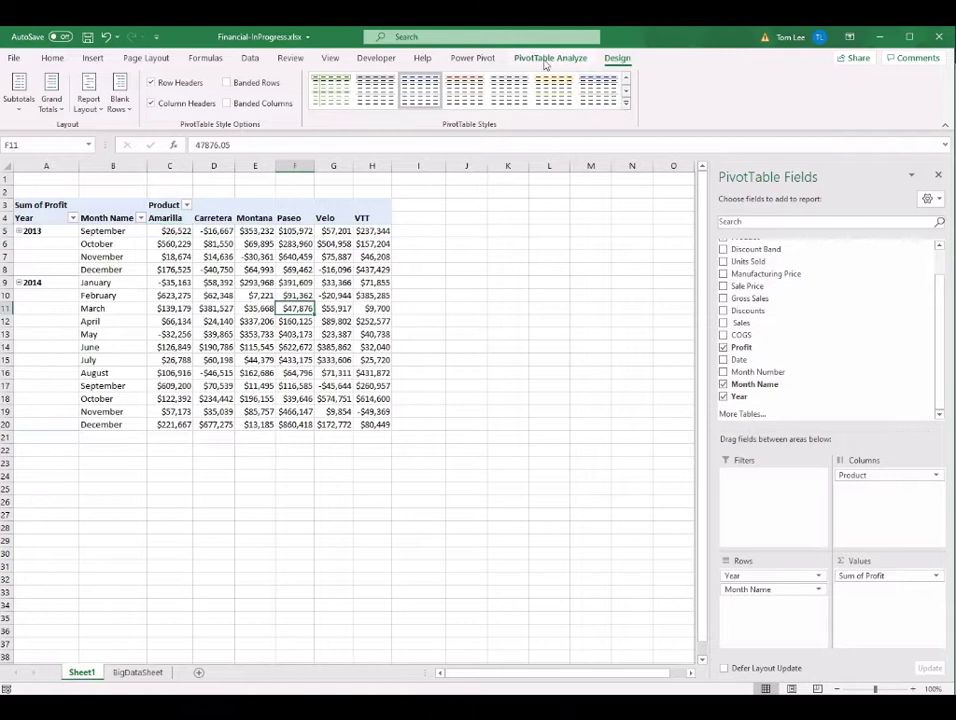
pyautogui.click(545, 60)
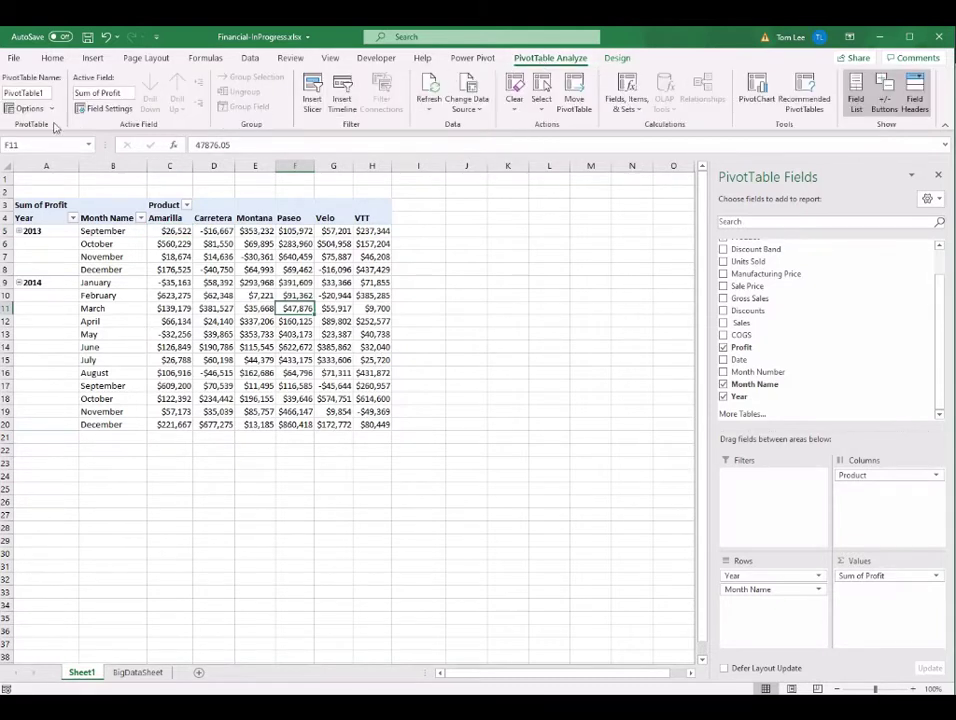
pyautogui.click(46, 93)
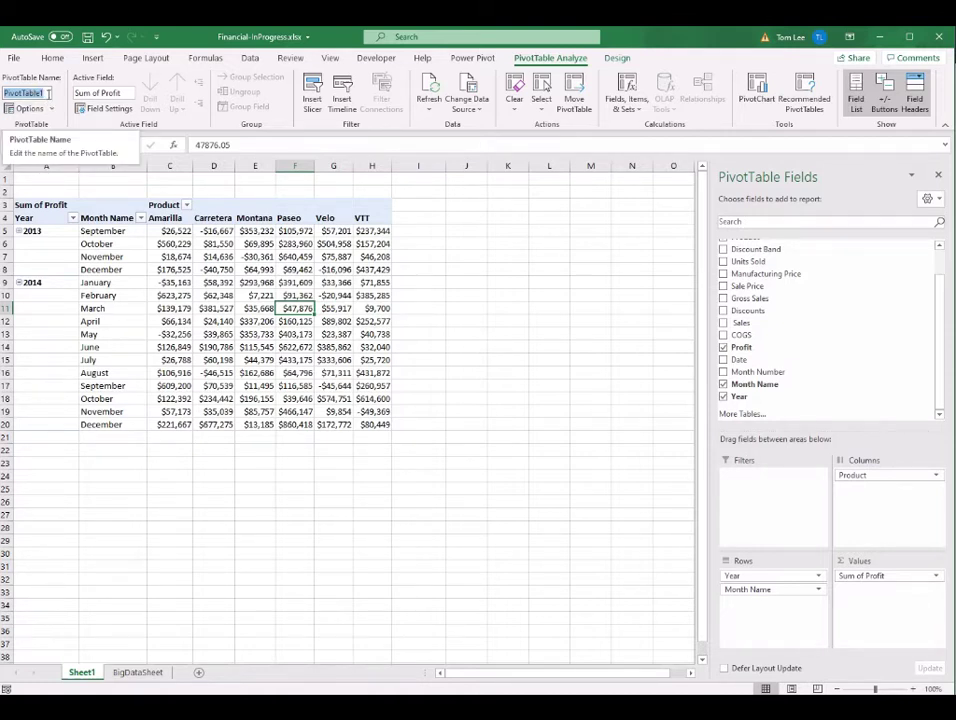
pyautogui.write('T')
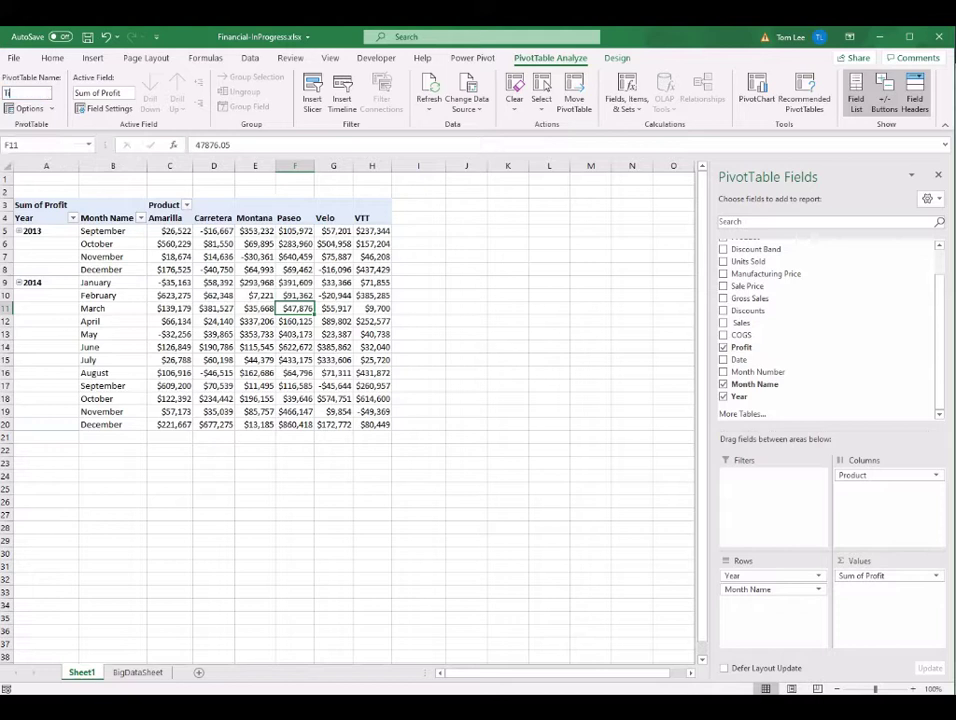
pyautogui.write('imeProfitPivot')
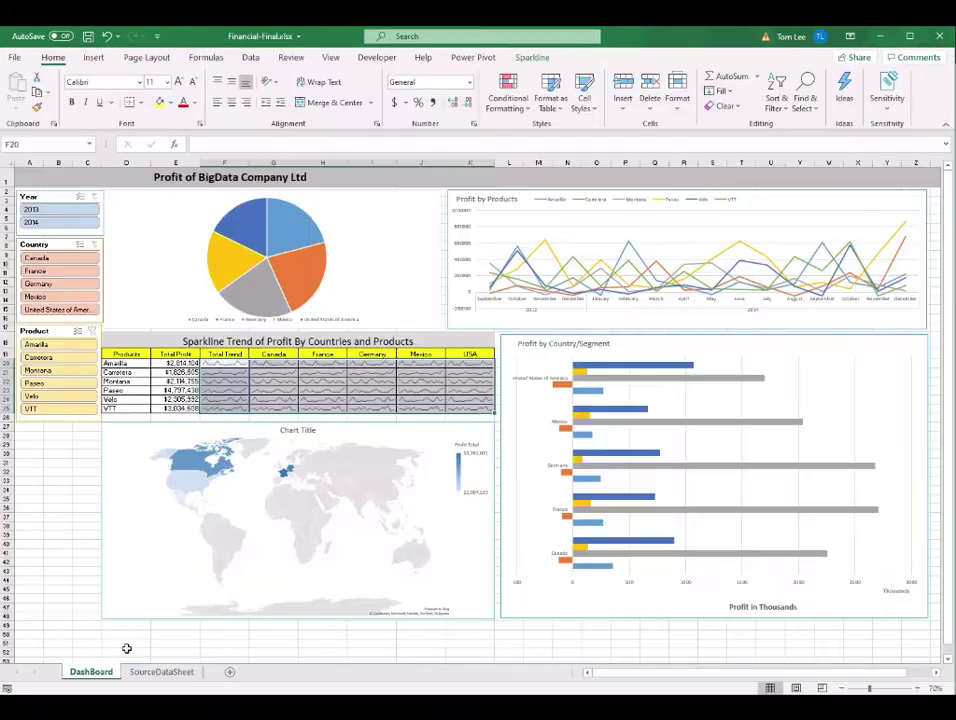
pyautogui.click(894, 200)
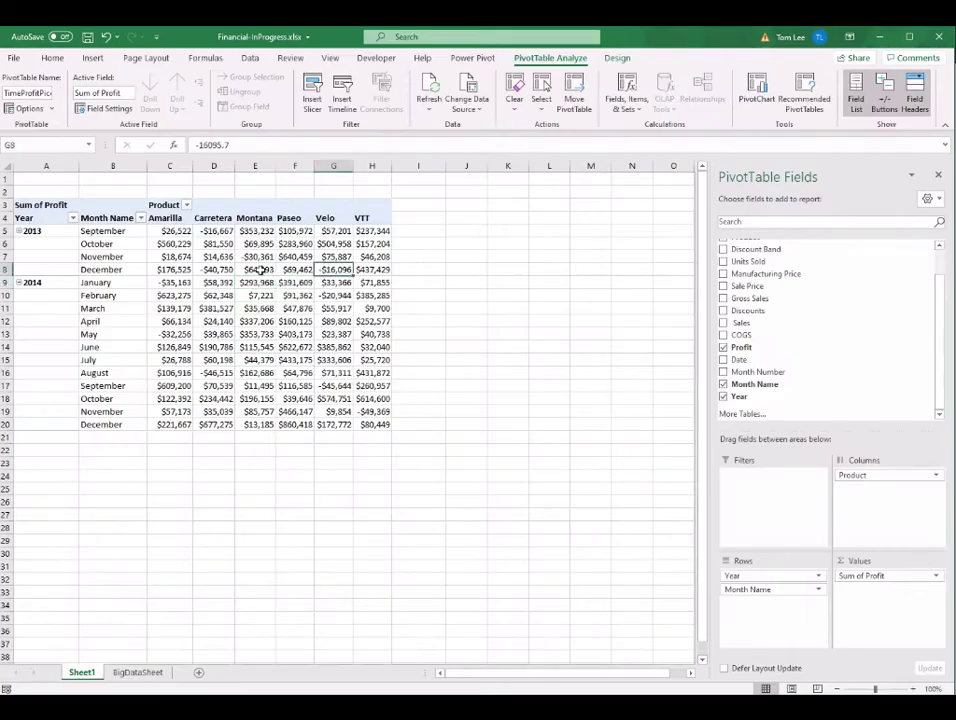
# - Insert a Line PivotChart of monthly profit per product and place it beside the pivot
pyautogui.click(260, 270)
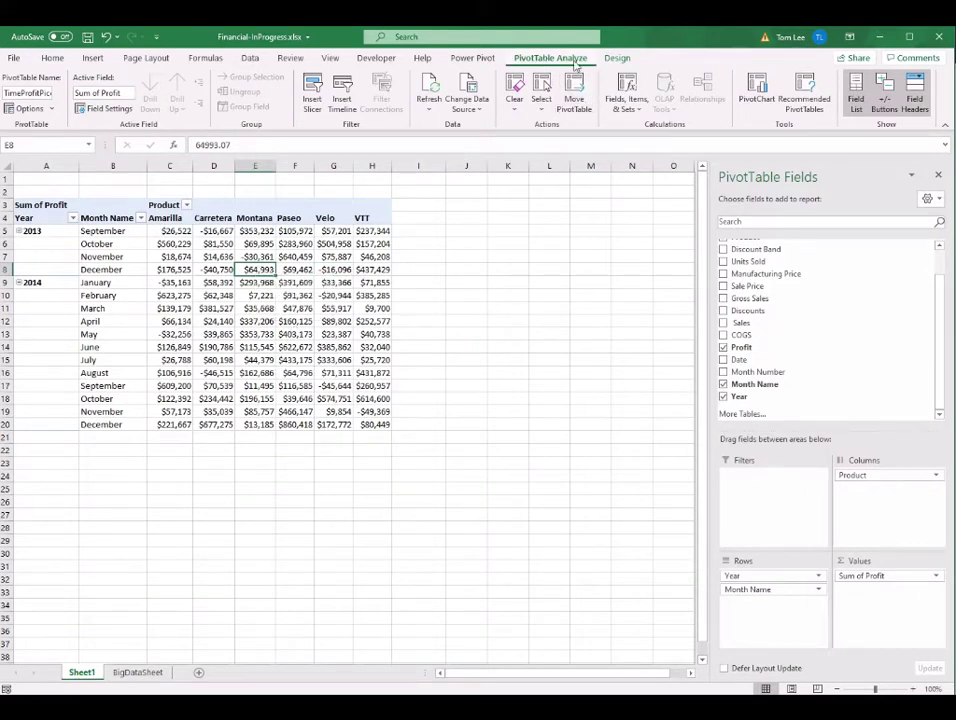
pyautogui.click(763, 113)
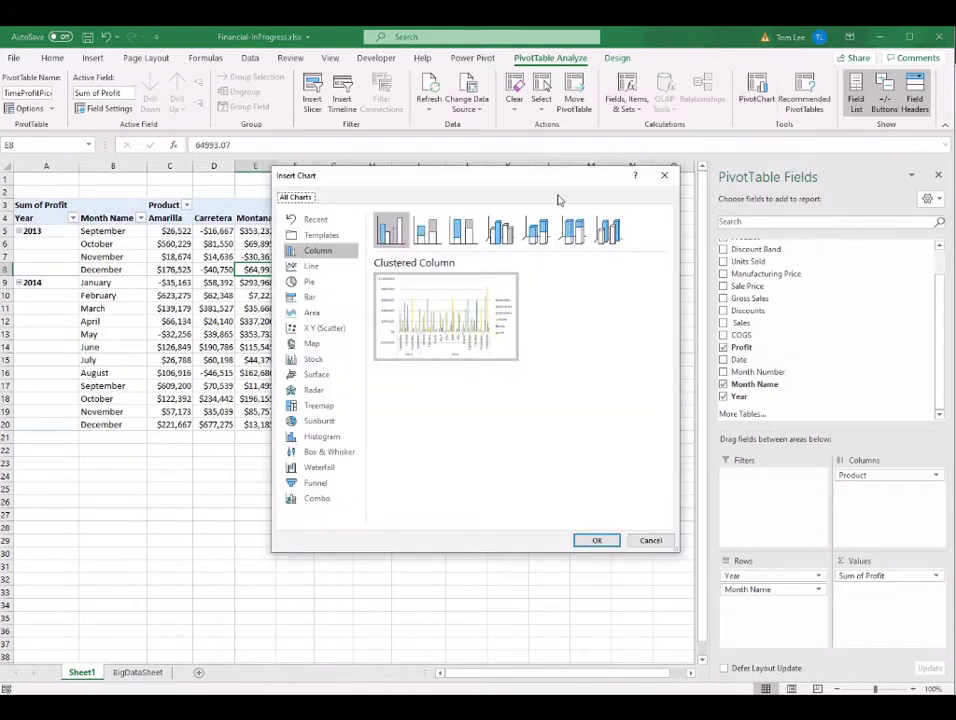
pyautogui.moveTo(559, 196); pyautogui.dragTo(496, 160)
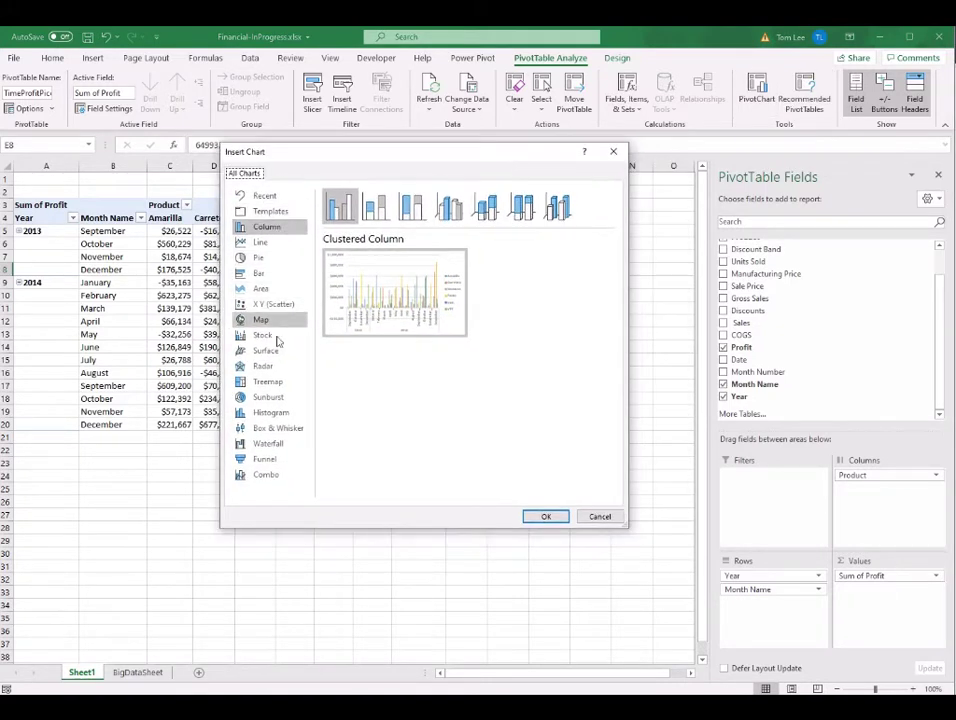
pyautogui.click(268, 243)
pyautogui.click(266, 260)
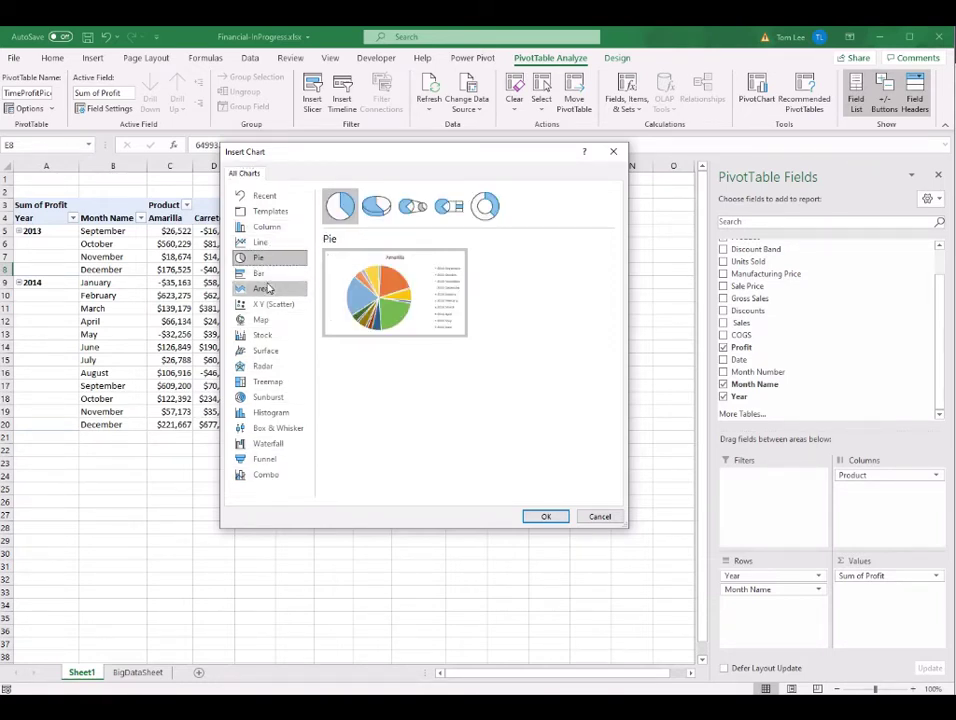
pyautogui.click(266, 288)
pyautogui.click(276, 478)
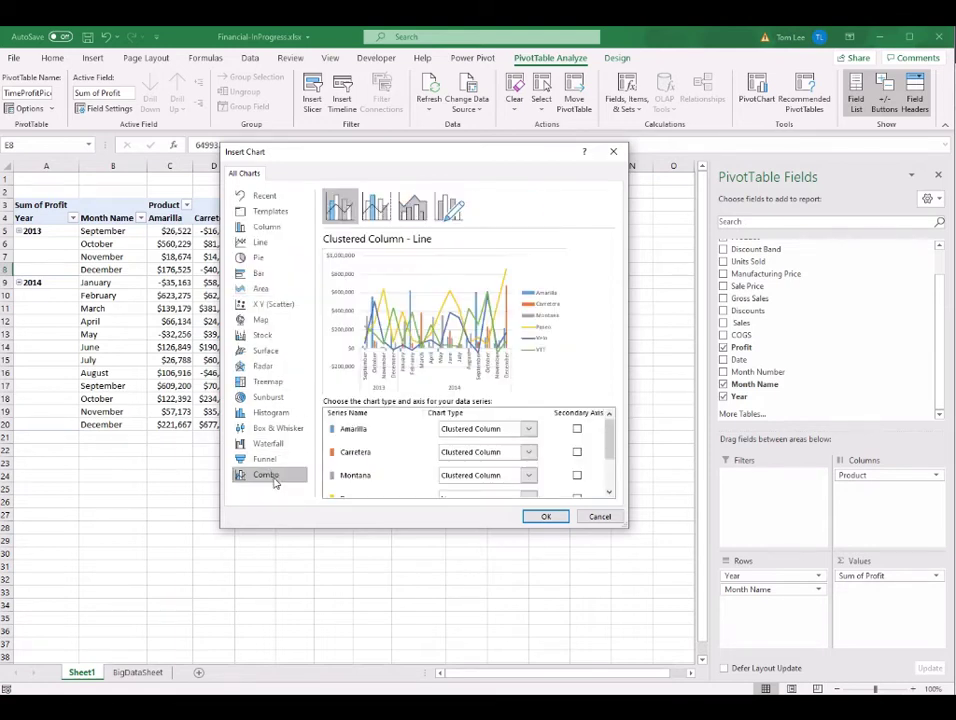
pyautogui.click(275, 245)
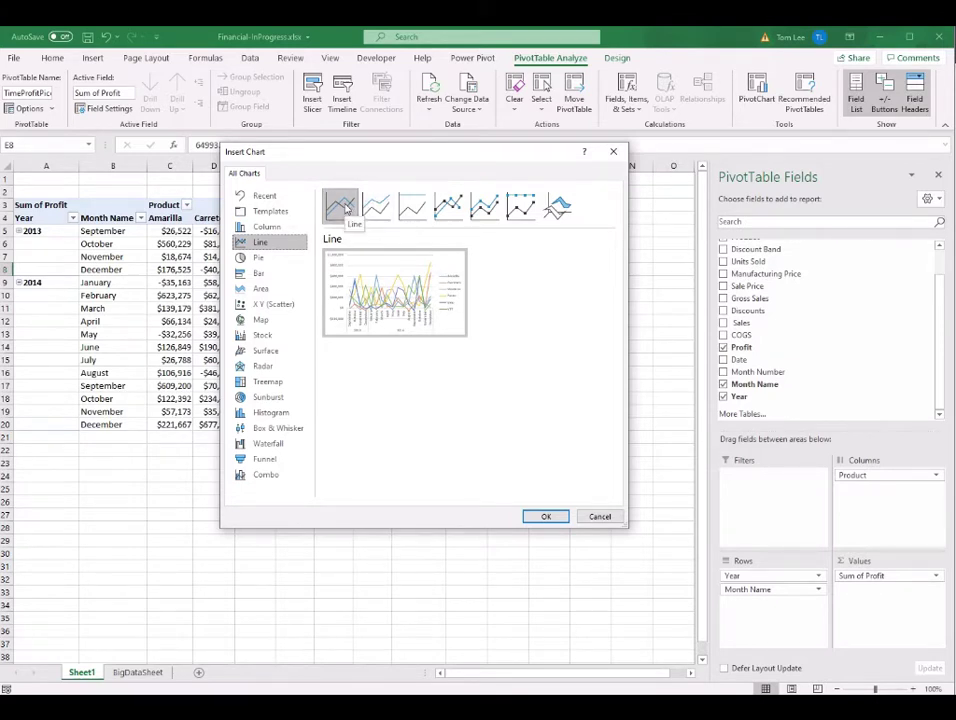
pyautogui.click(548, 521)
pyautogui.moveTo(452, 331); pyautogui.dragTo(489, 525)
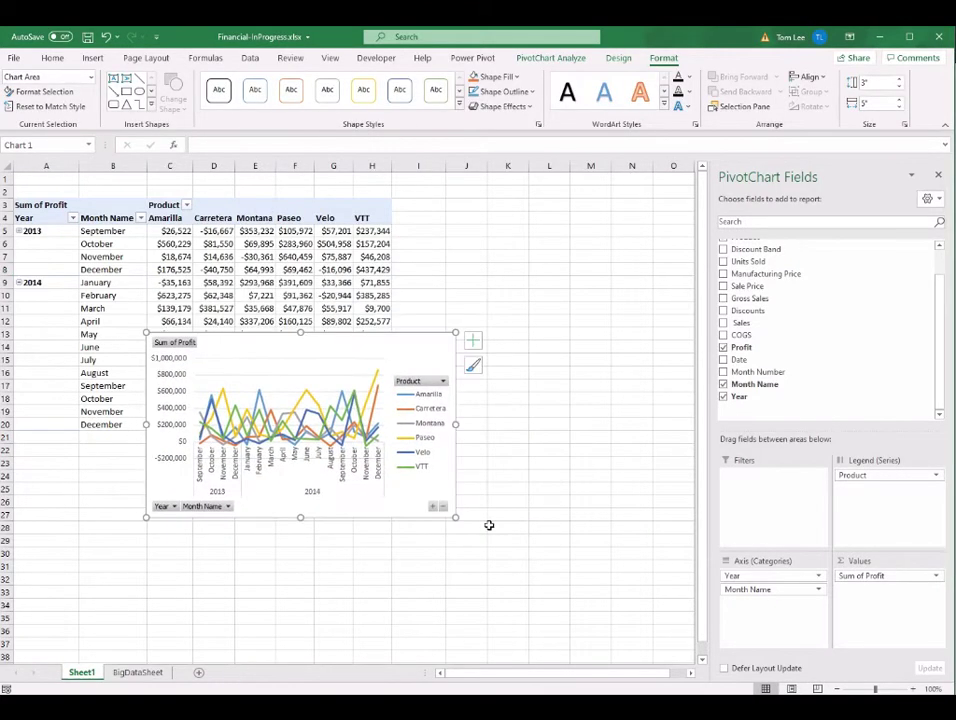
# - Widen the profit line chart, move it down, and filter its Product field to Amarilla only
pyautogui.moveTo(455, 426); pyautogui.dragTo(638, 431)
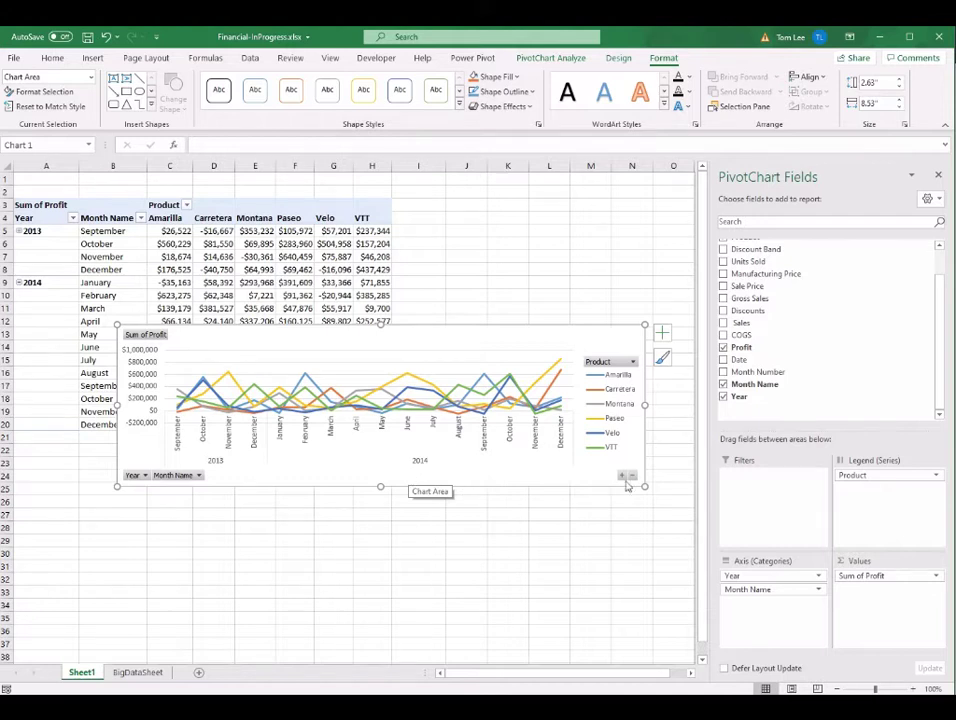
pyautogui.moveTo(552, 330); pyautogui.dragTo(528, 371)
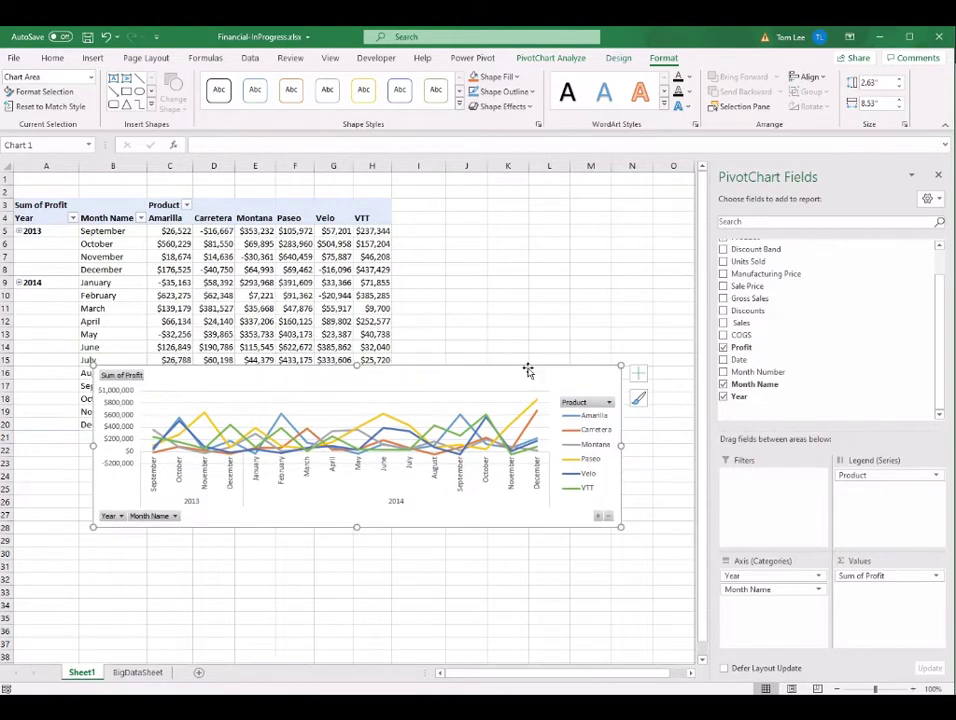
pyautogui.click(608, 402)
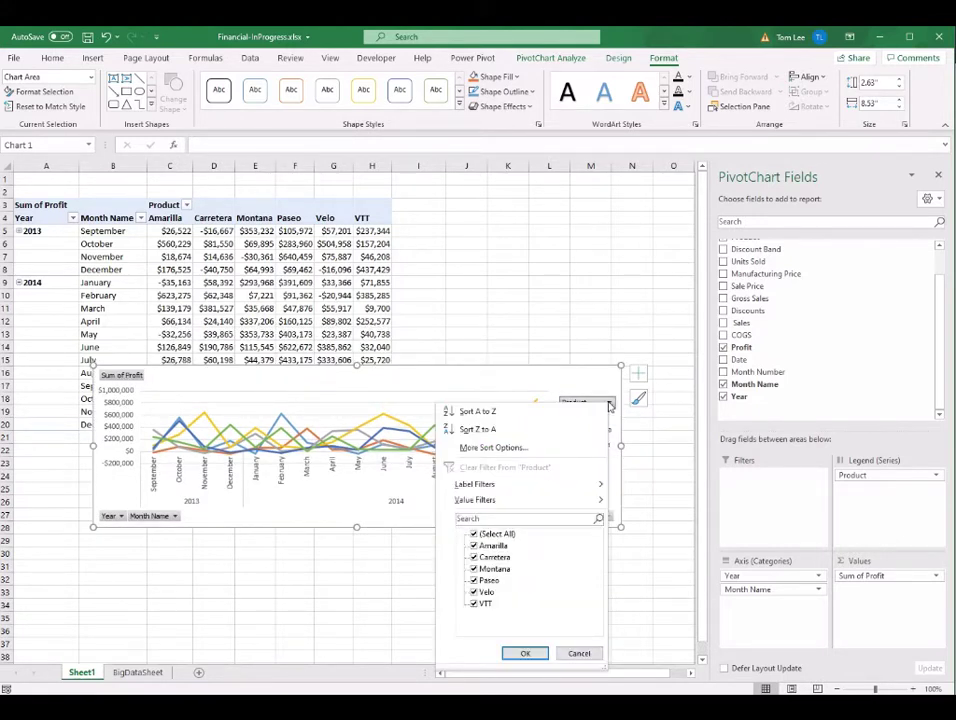
pyautogui.click(474, 534)
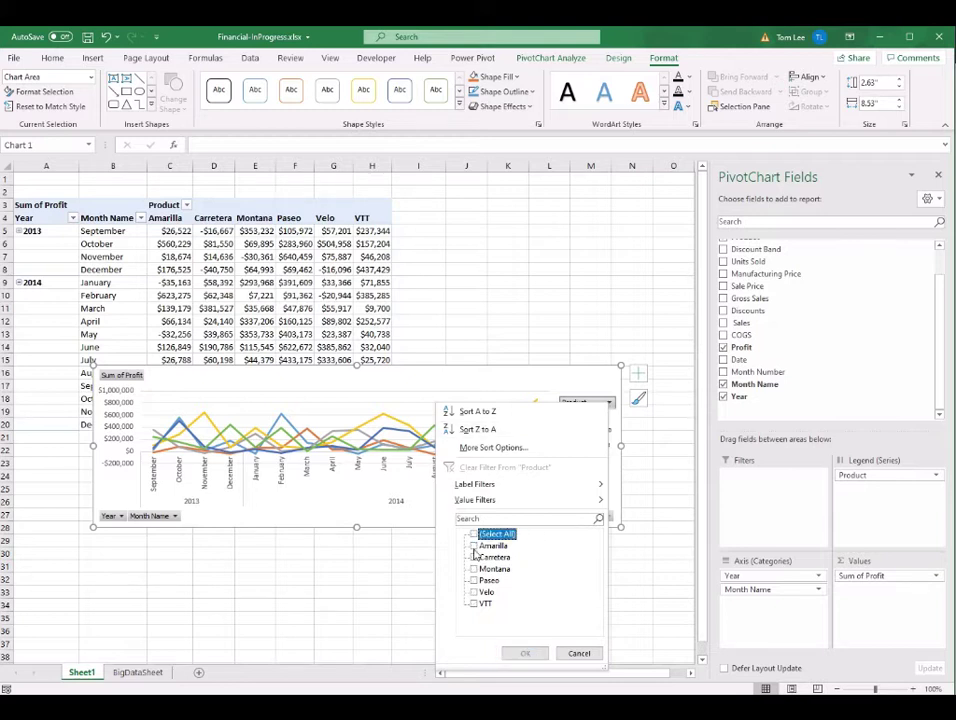
pyautogui.click(474, 546)
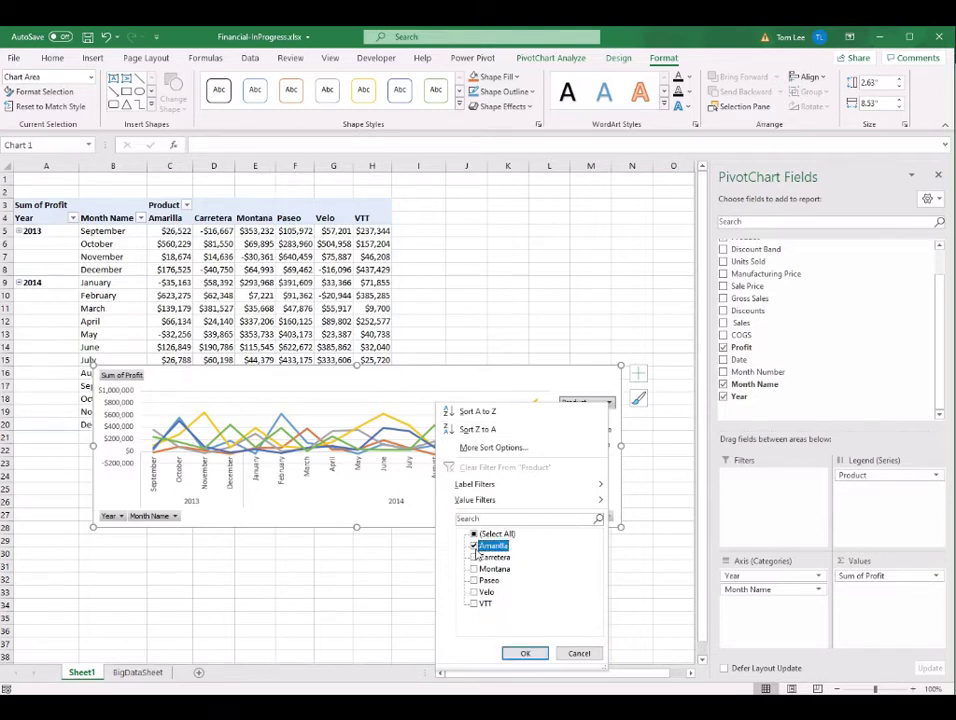
pyautogui.click(524, 653)
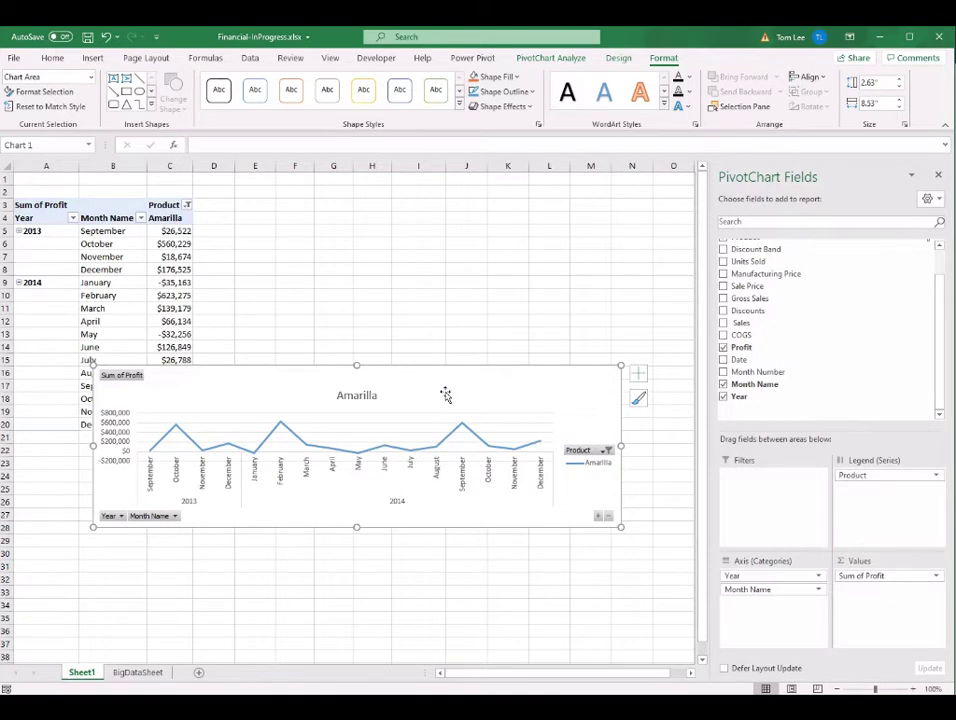
# - Move the chart below the month rows and restore all products in the pivot's Product filter
pyautogui.moveTo(493, 382); pyautogui.dragTo(452, 447)
pyautogui.click(174, 270)
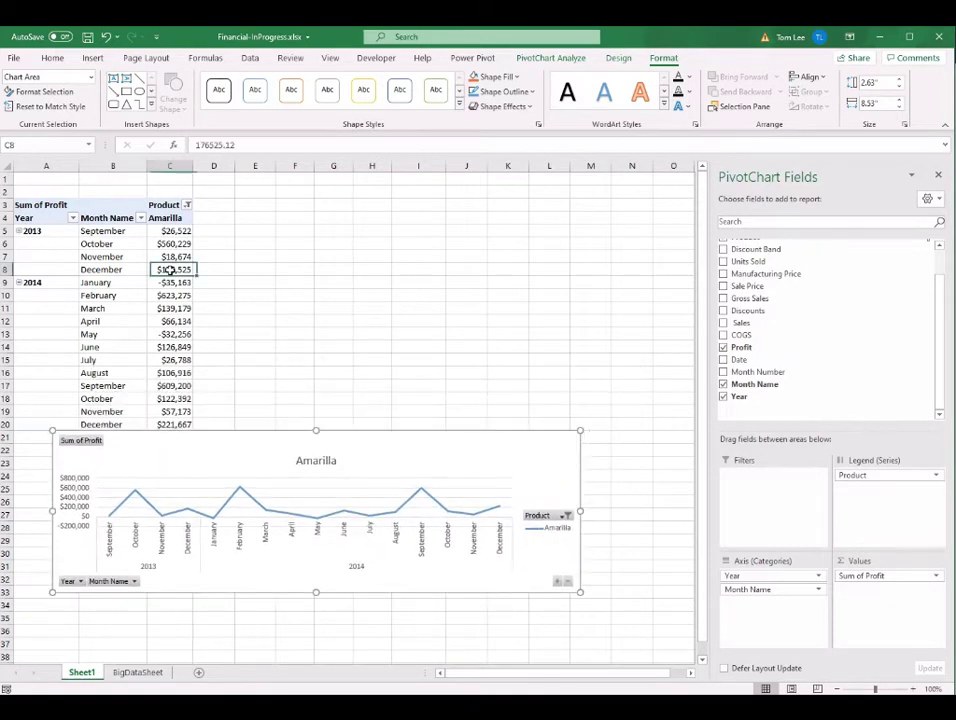
pyautogui.click(187, 205)
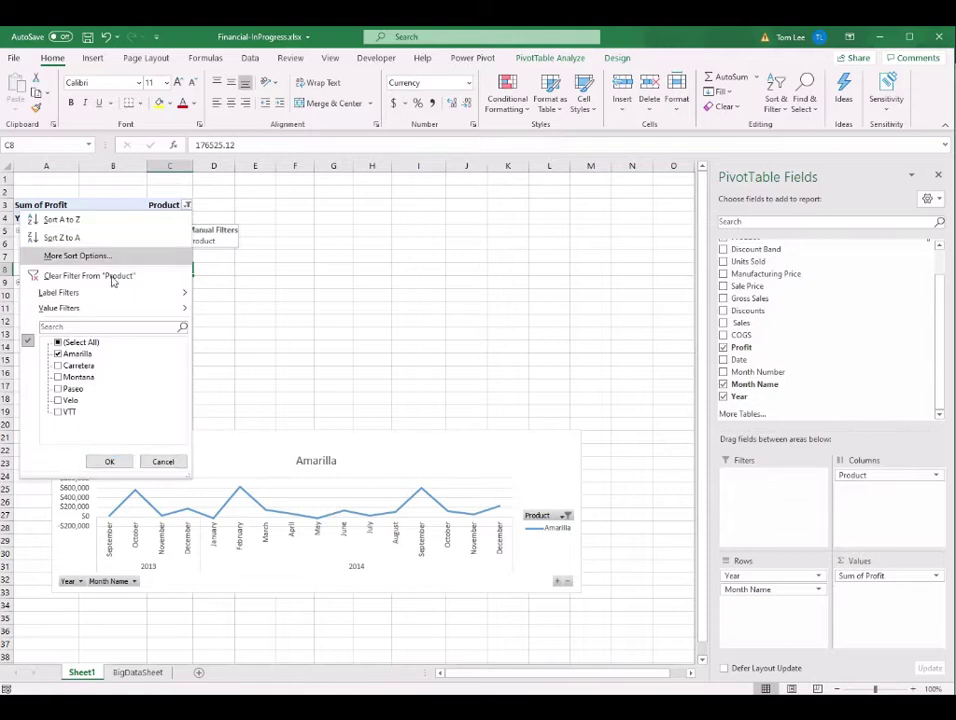
pyautogui.click(60, 342)
pyautogui.click(110, 461)
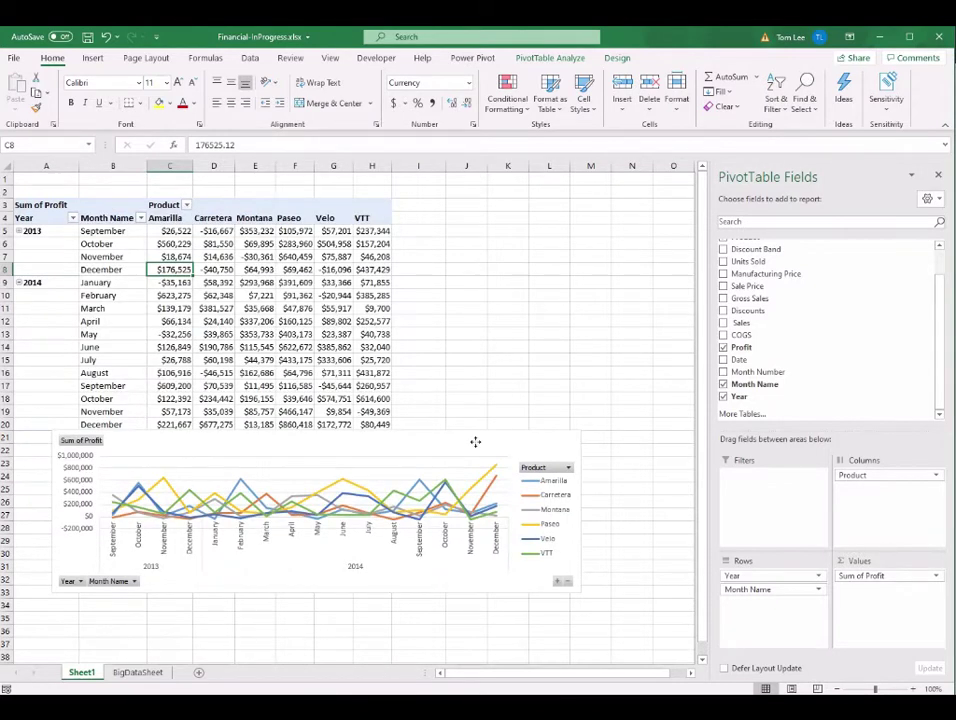
pyautogui.moveTo(474, 442); pyautogui.dragTo(533, 399)
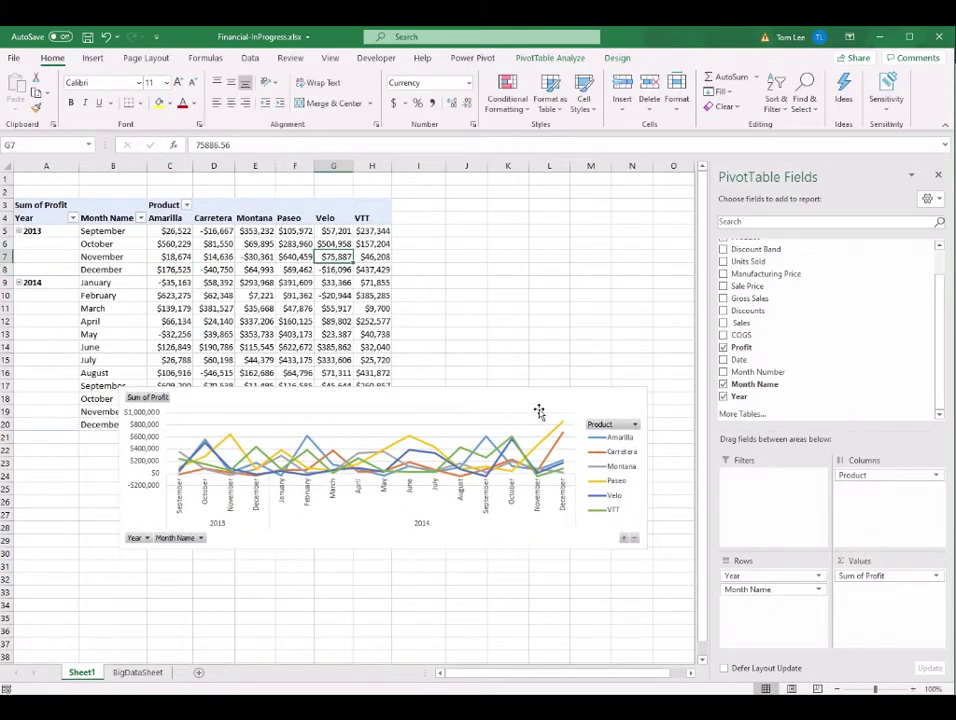
# - Nudge the profit chart into position up and to the right beside the pivot table
pyautogui.moveTo(551, 399); pyautogui.dragTo(534, 403)
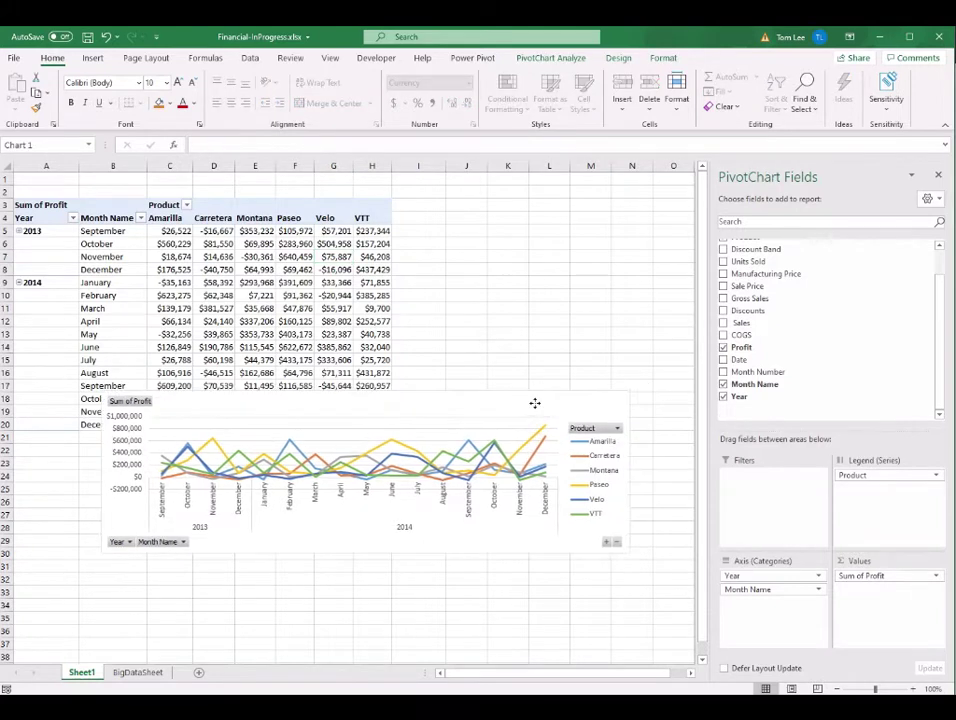
pyautogui.click(243, 270)
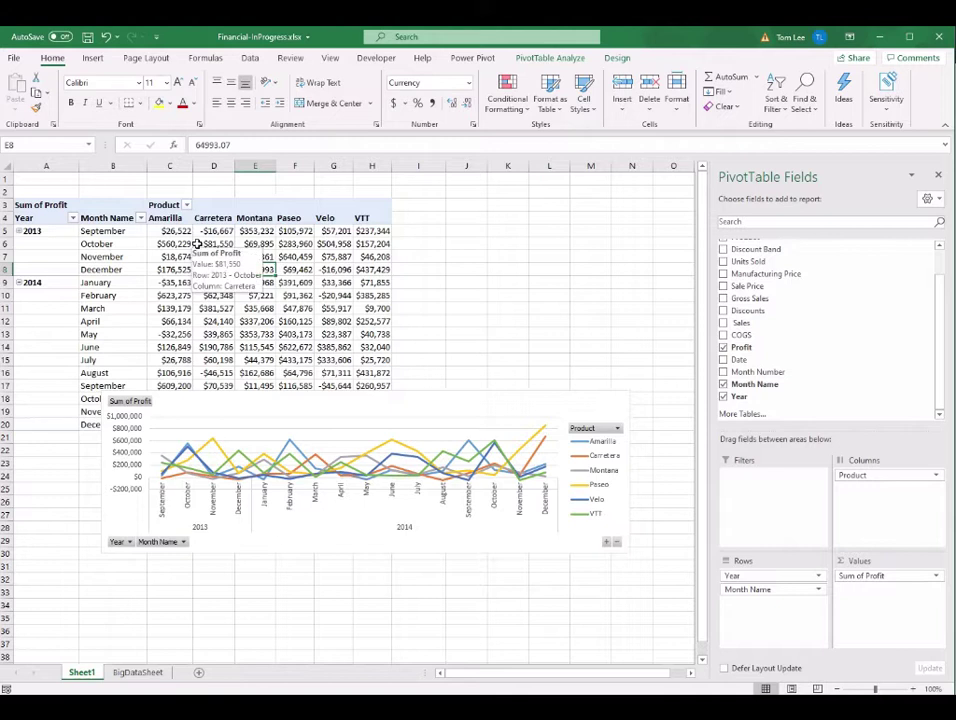
pyautogui.click(605, 409)
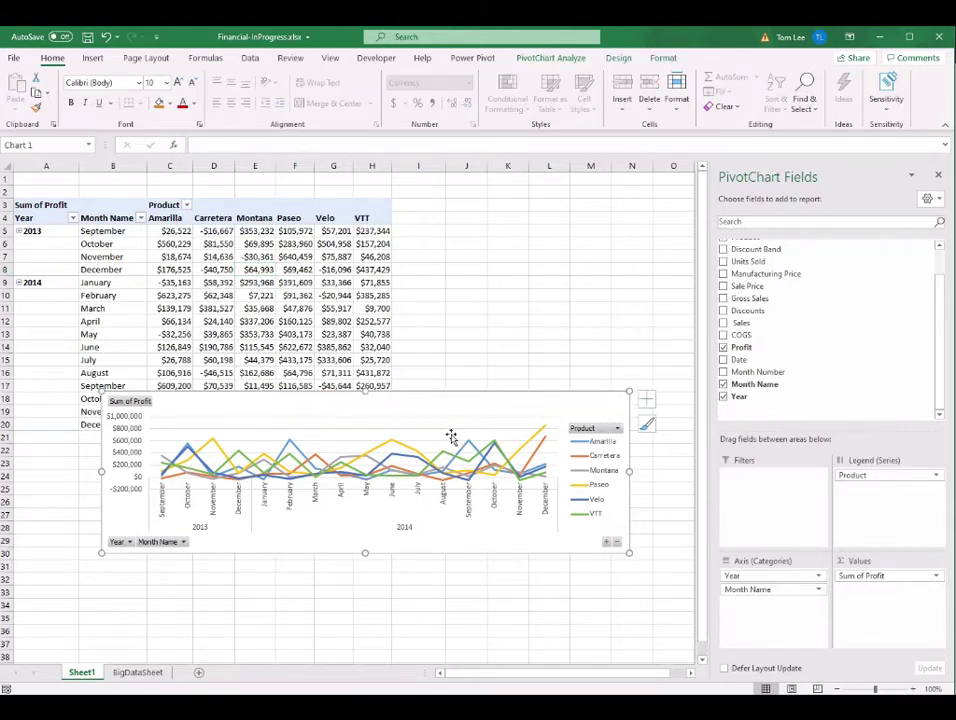
pyautogui.moveTo(531, 404)
pyautogui.mouseDown()
pyautogui.moveTo(525, 397)
pyautogui.moveTo(538, 396)
pyautogui.mouseUp()
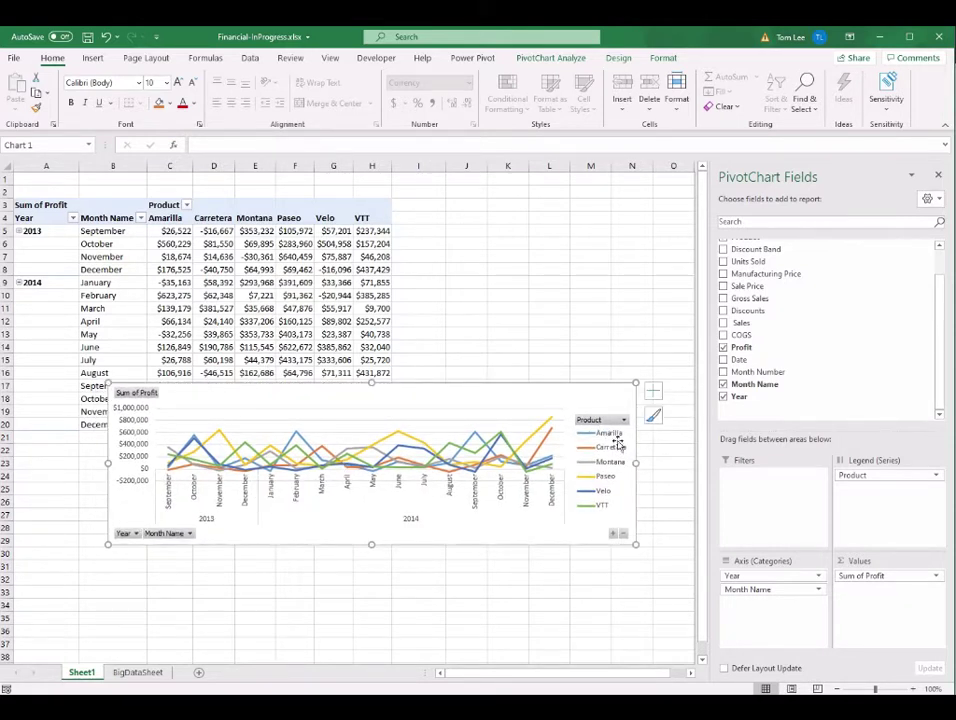
pyautogui.moveTo(580, 397); pyautogui.dragTo(581, 387)
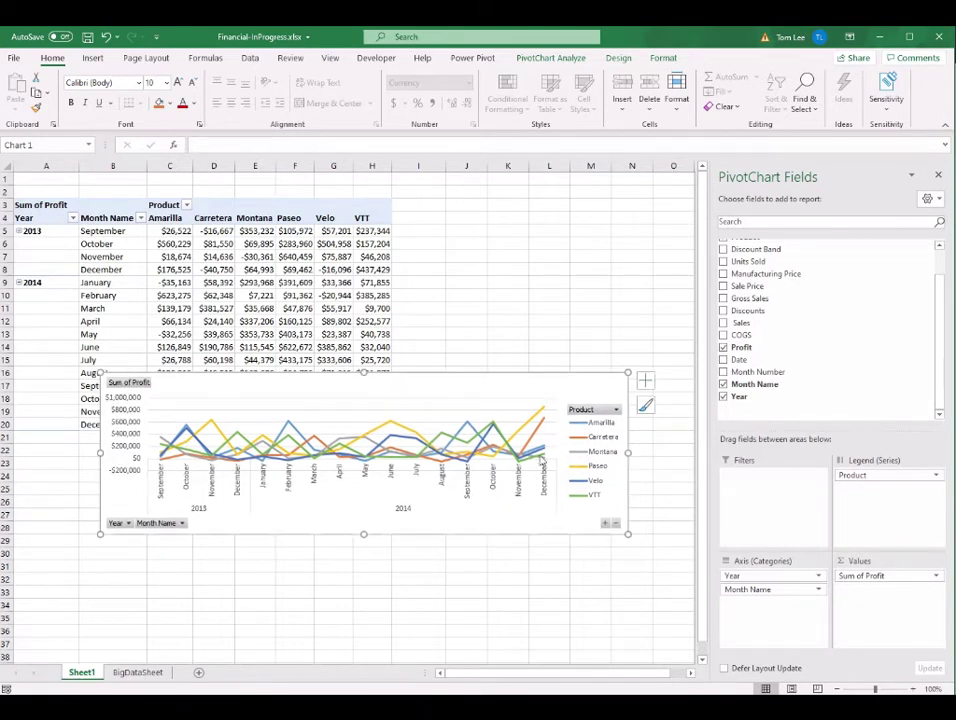
# - Hide all field buttons on the chart and stretch its right edge wider
pyautogui.rightClick(603, 412)
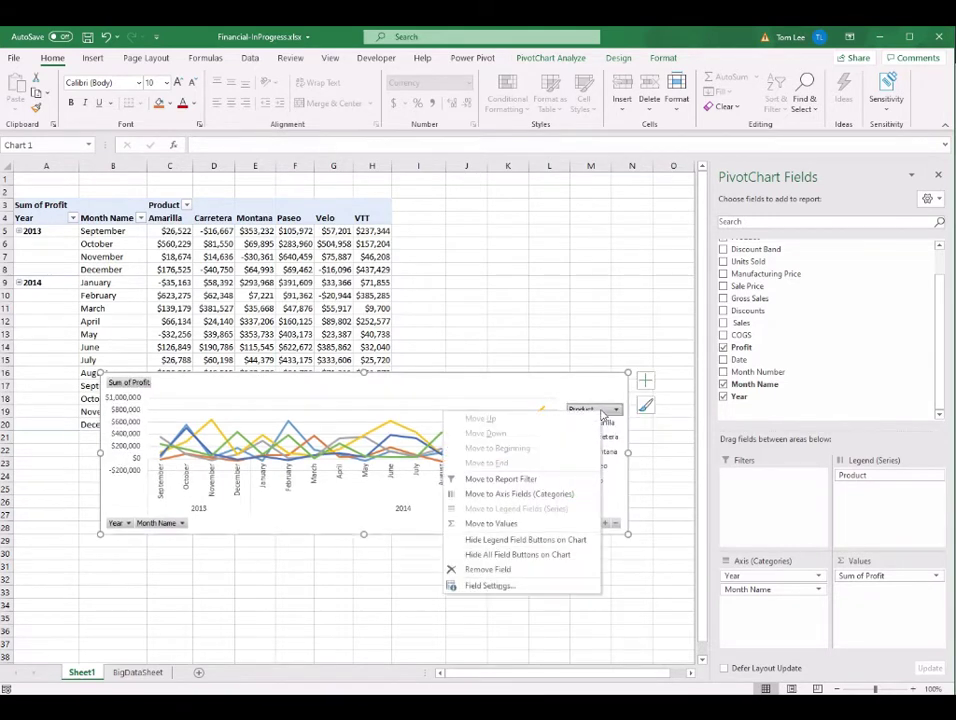
pyautogui.click(535, 556)
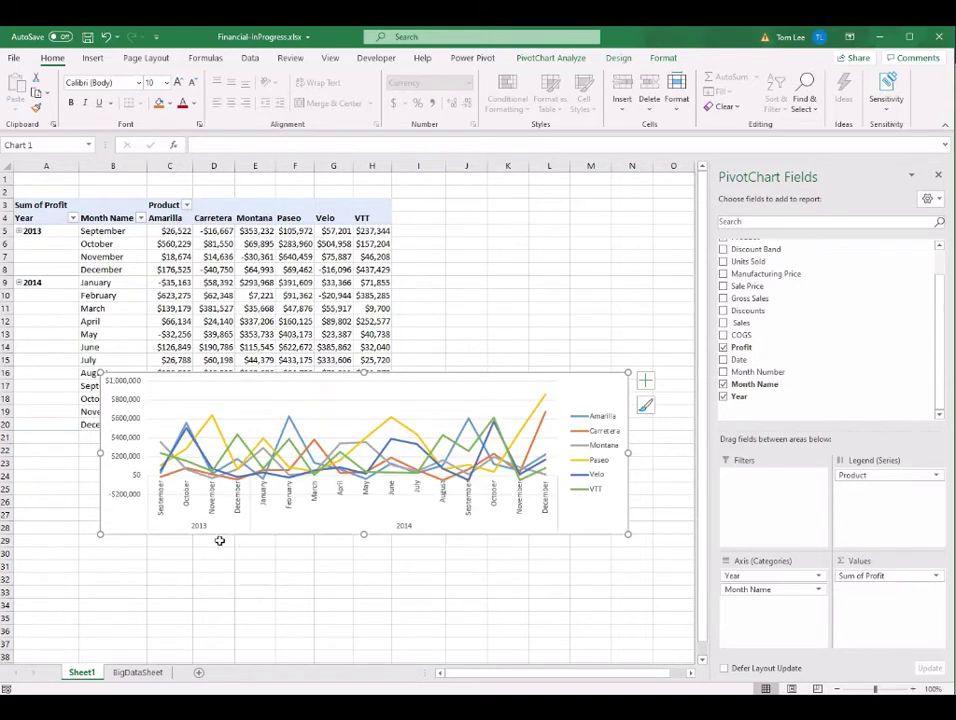
pyautogui.moveTo(630, 455); pyautogui.dragTo(670, 455)
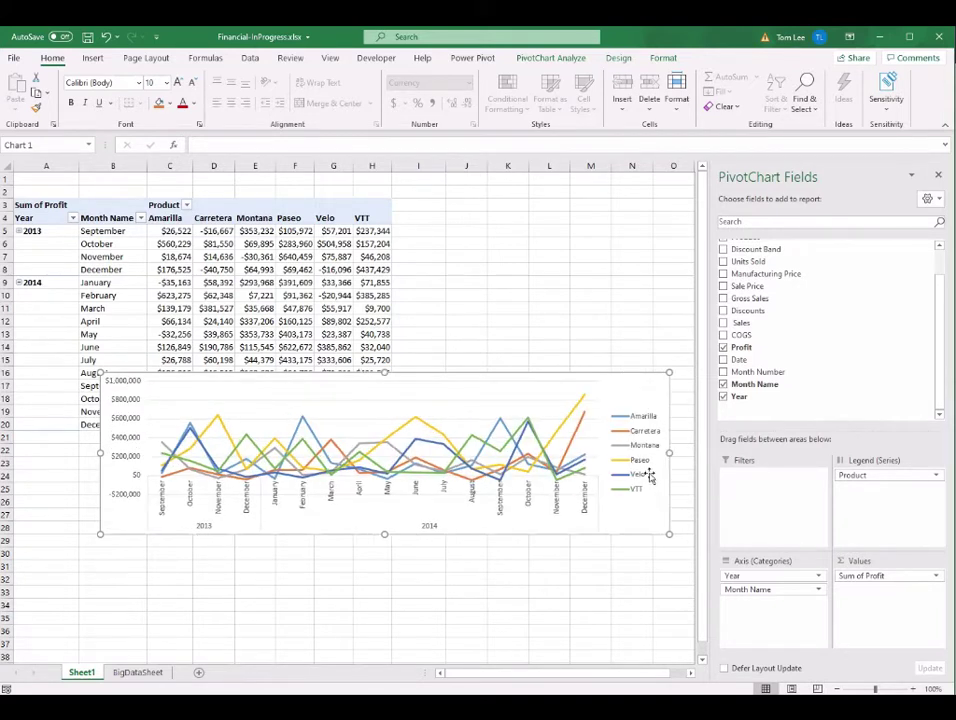
pyautogui.click(648, 418)
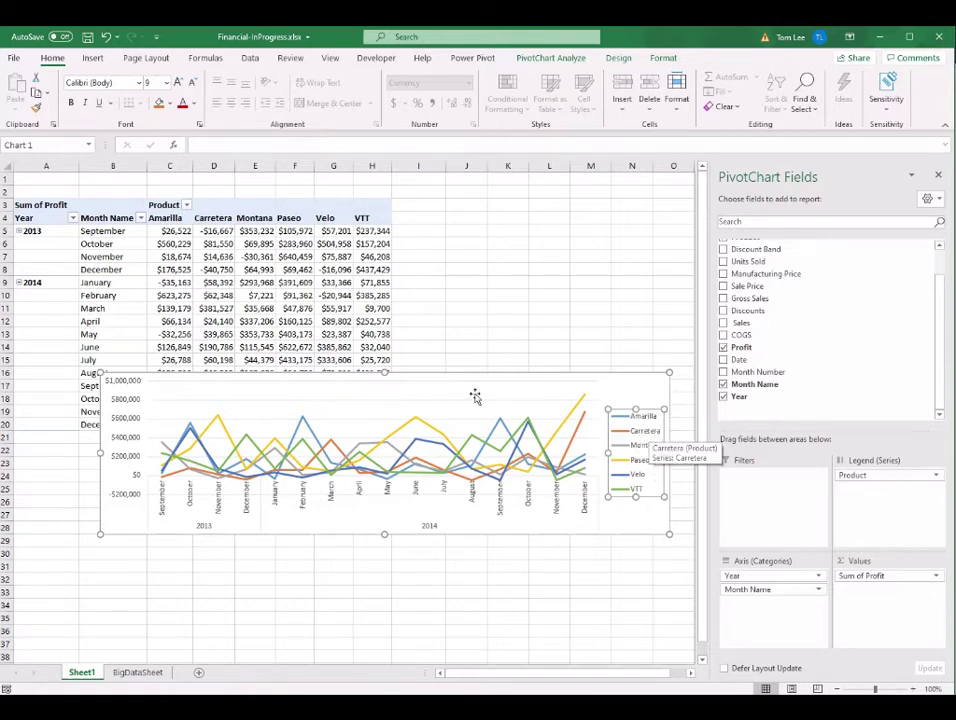
# - Set the chart legend position to Top via Add Chart Element, then nudge the chart slightly
pyautogui.click(550, 58)
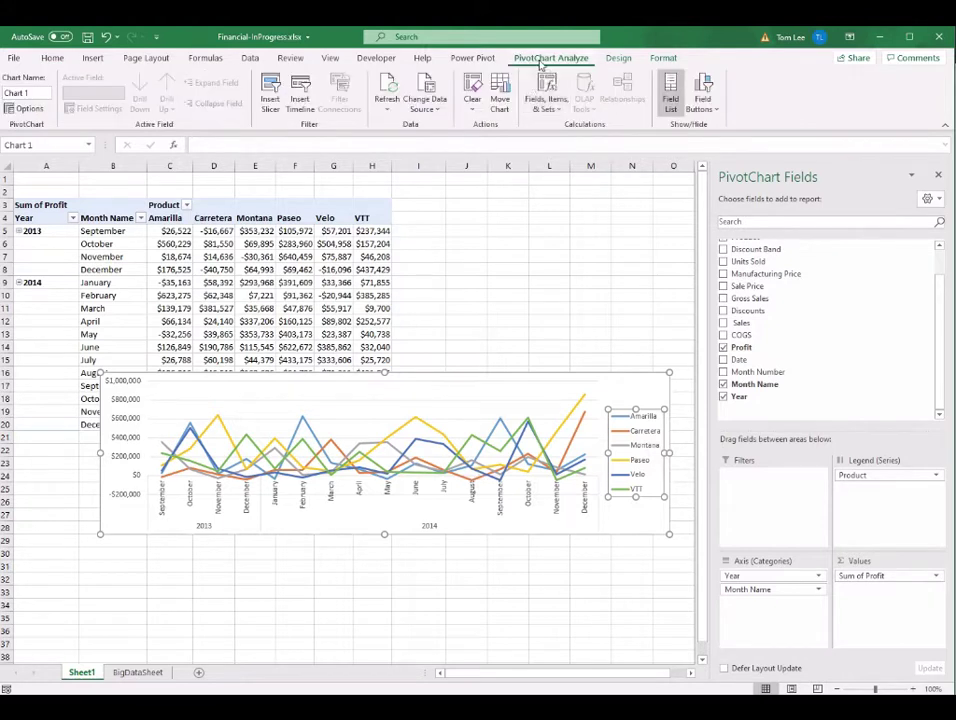
pyautogui.click(619, 59)
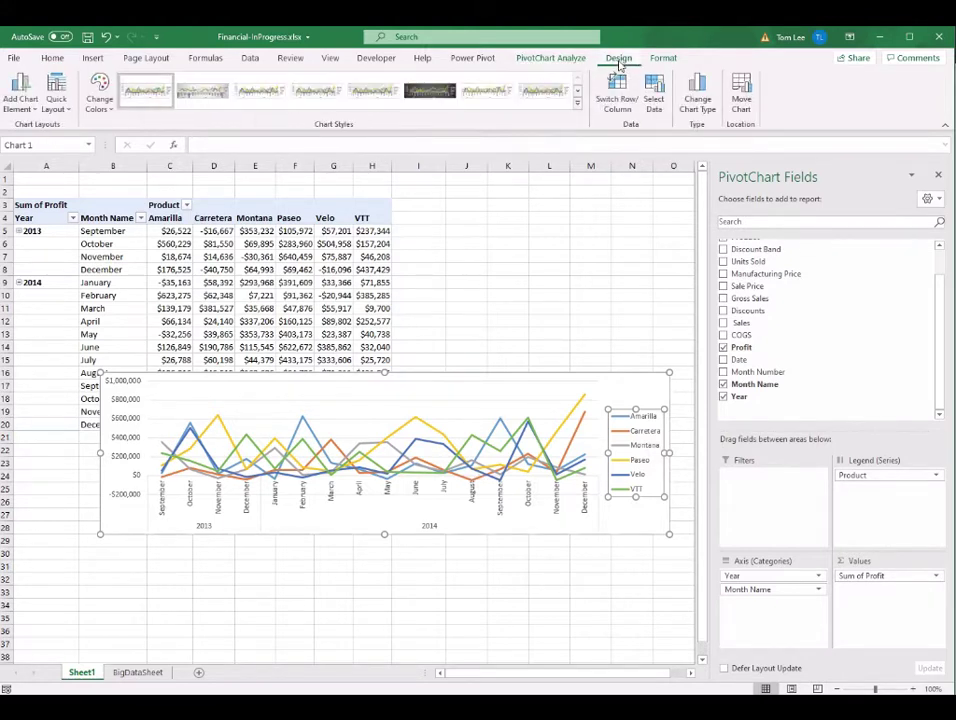
pyautogui.click(21, 98)
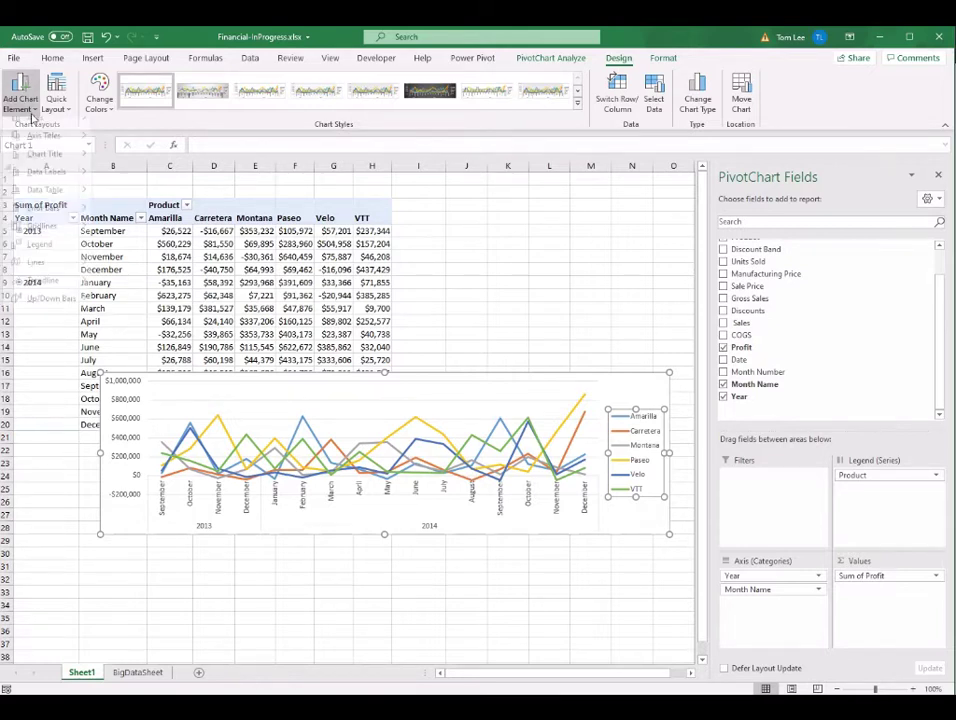
pyautogui.moveTo(60, 253)
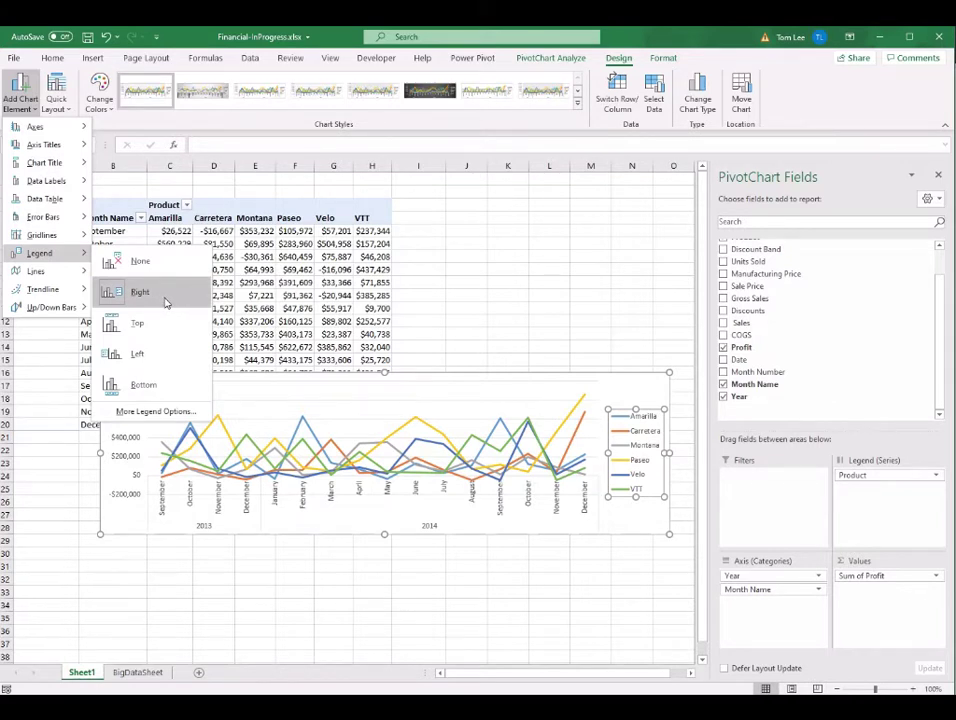
pyautogui.click(157, 334)
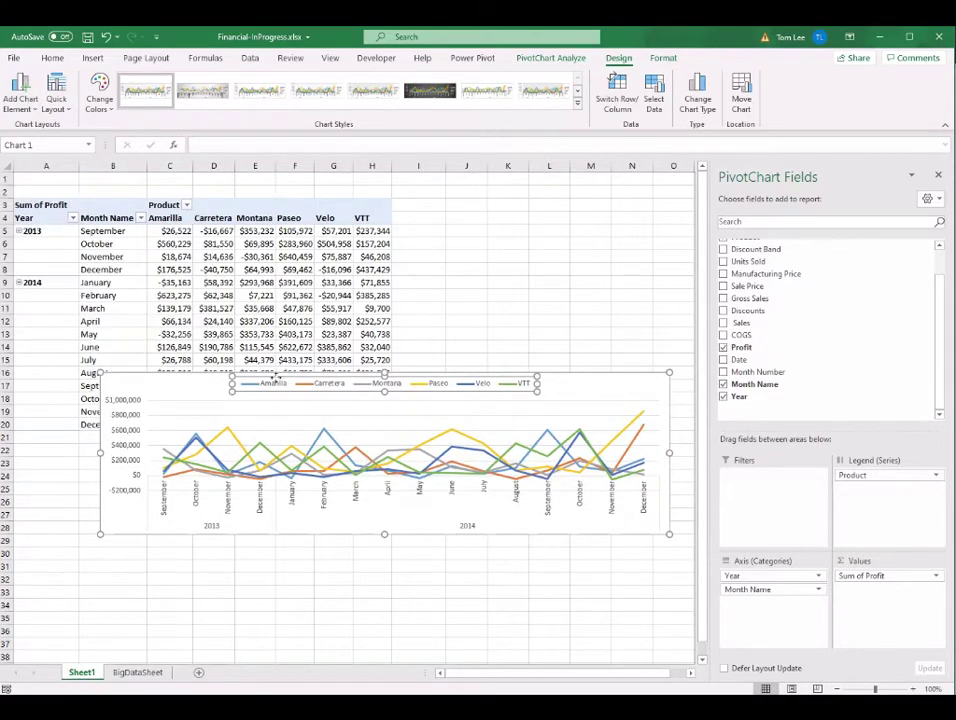
pyautogui.moveTo(444, 401); pyautogui.dragTo(436, 410)
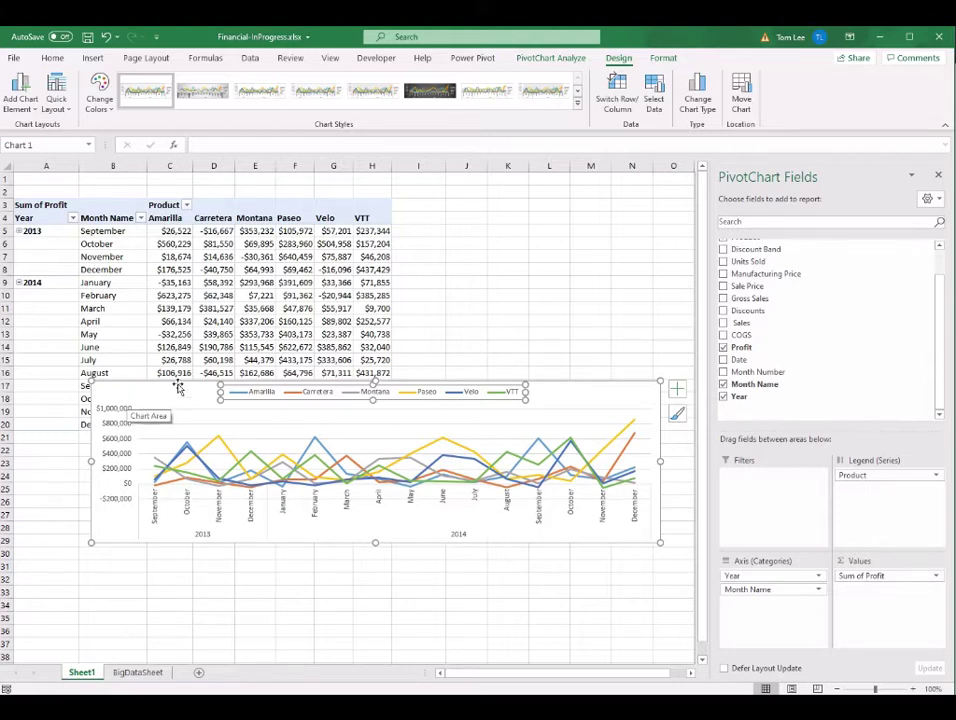
# - Add the title 'Profit - Time Chart' above the chart at top-left and move the chart up to rows 13–25
pyautogui.click(24, 100)
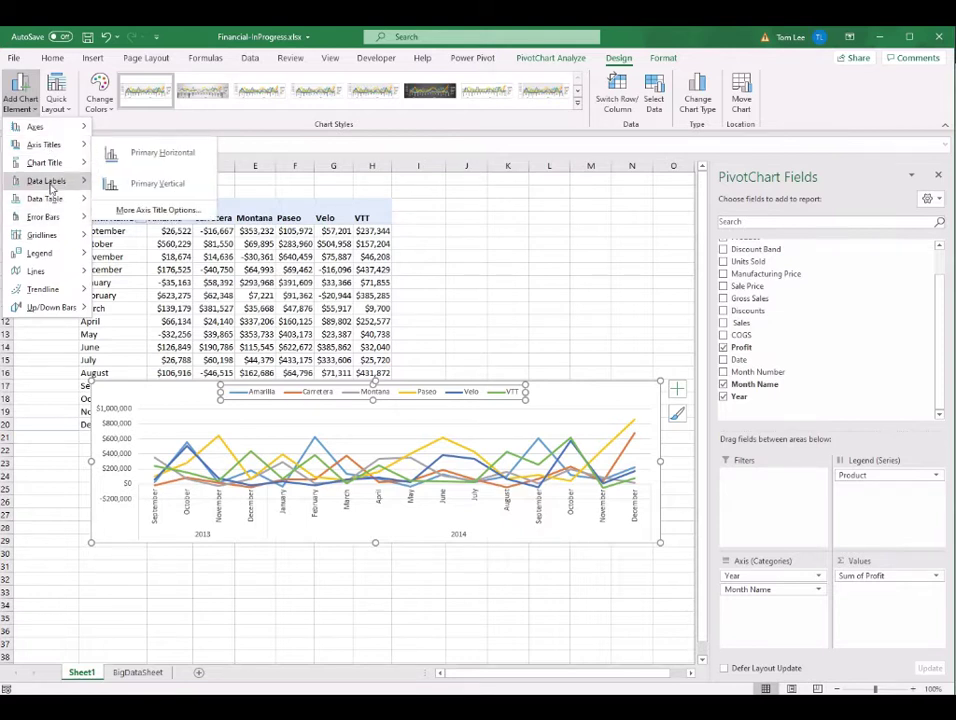
pyautogui.moveTo(72, 168)
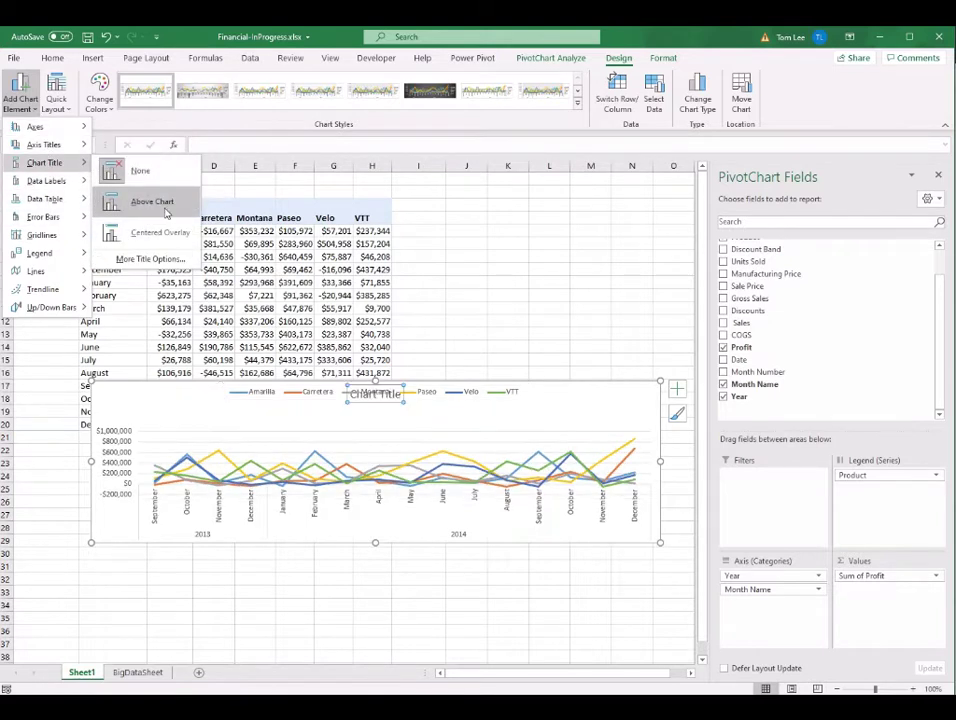
pyautogui.click(167, 206)
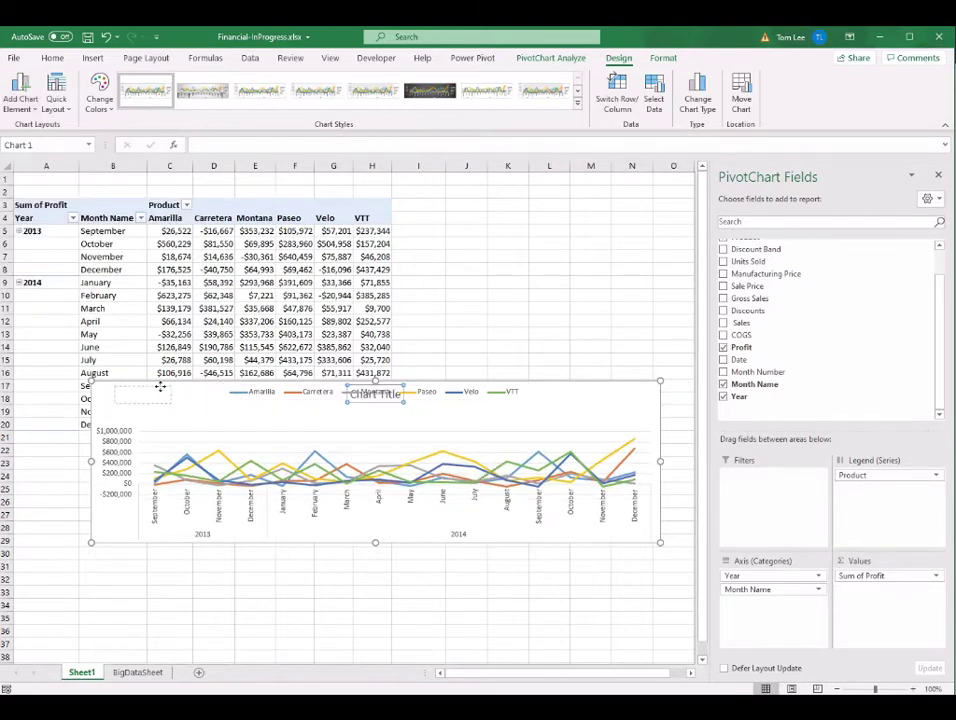
pyautogui.moveTo(144, 384); pyautogui.dragTo(145, 385)
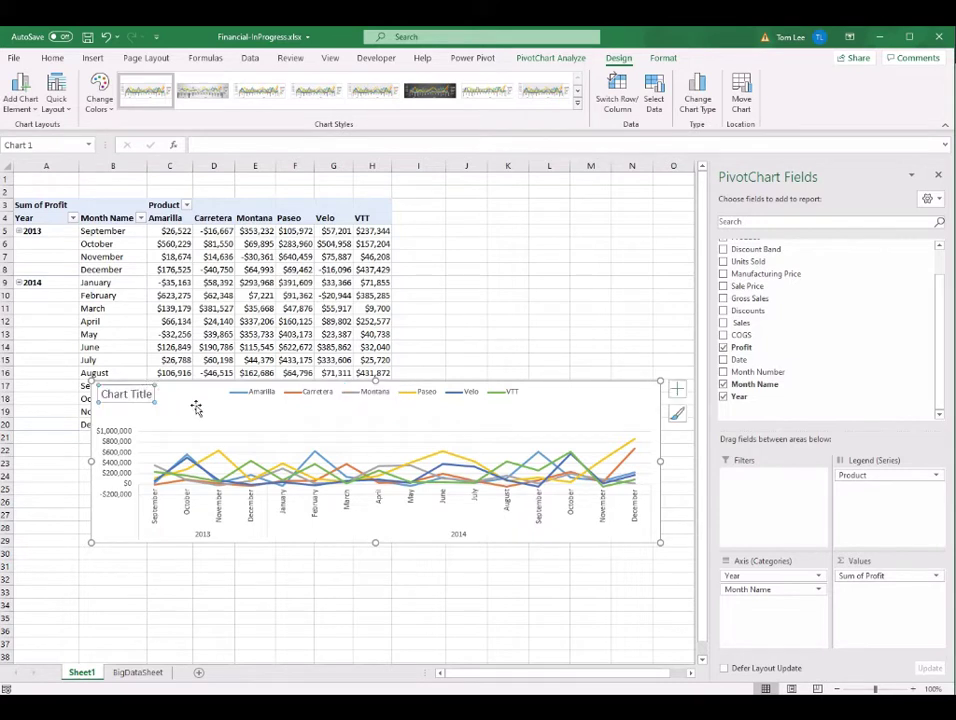
pyautogui.tripleClick(126, 393)
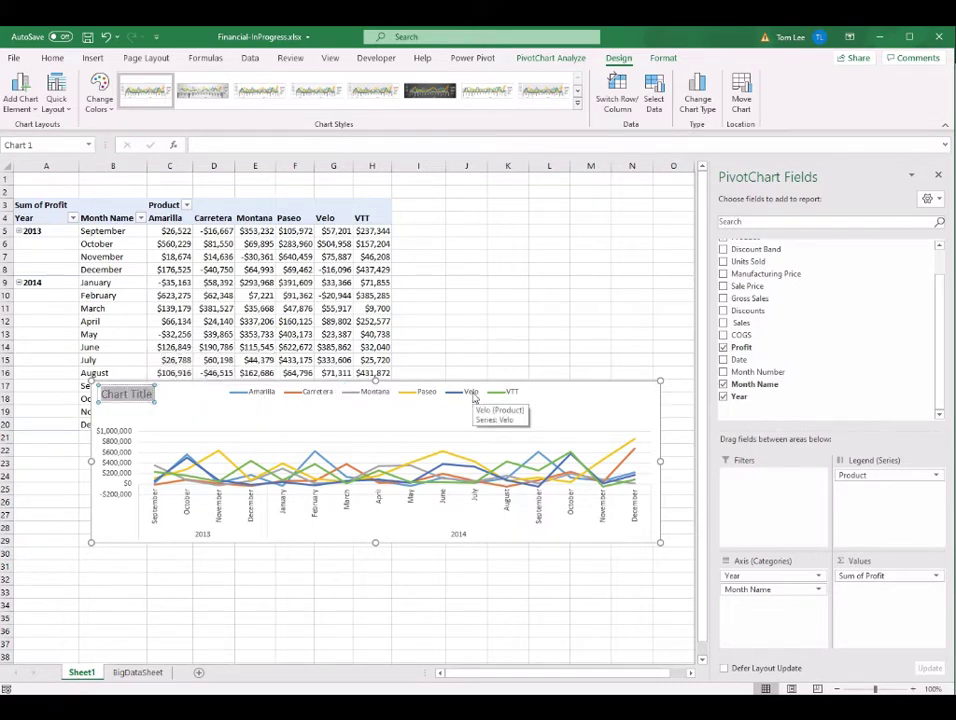
pyautogui.write('P')
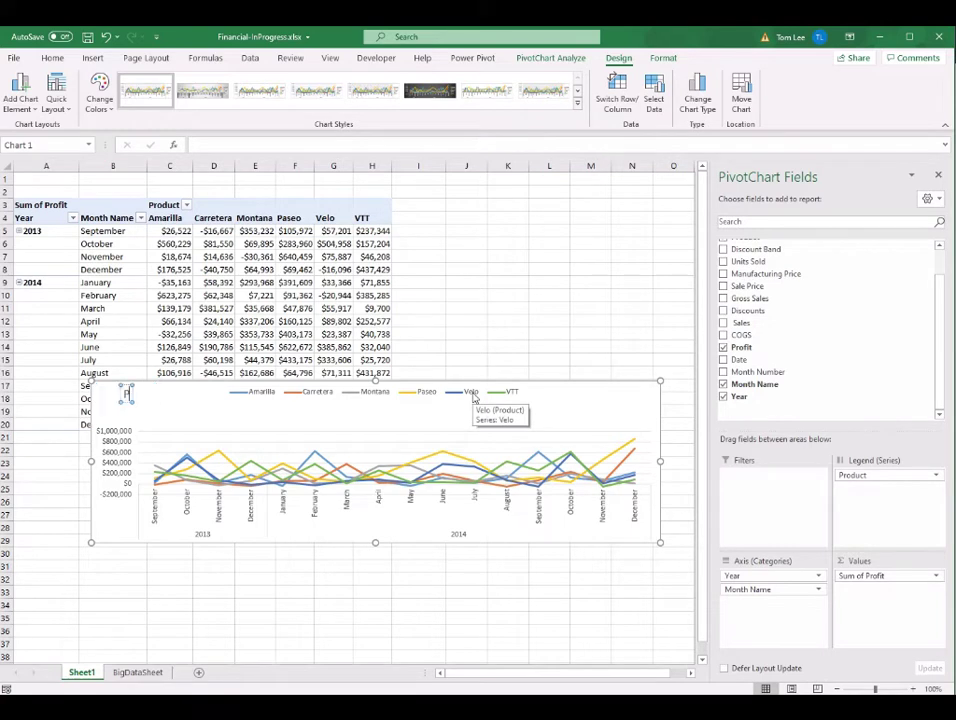
pyautogui.write('rofit - Time Chart')
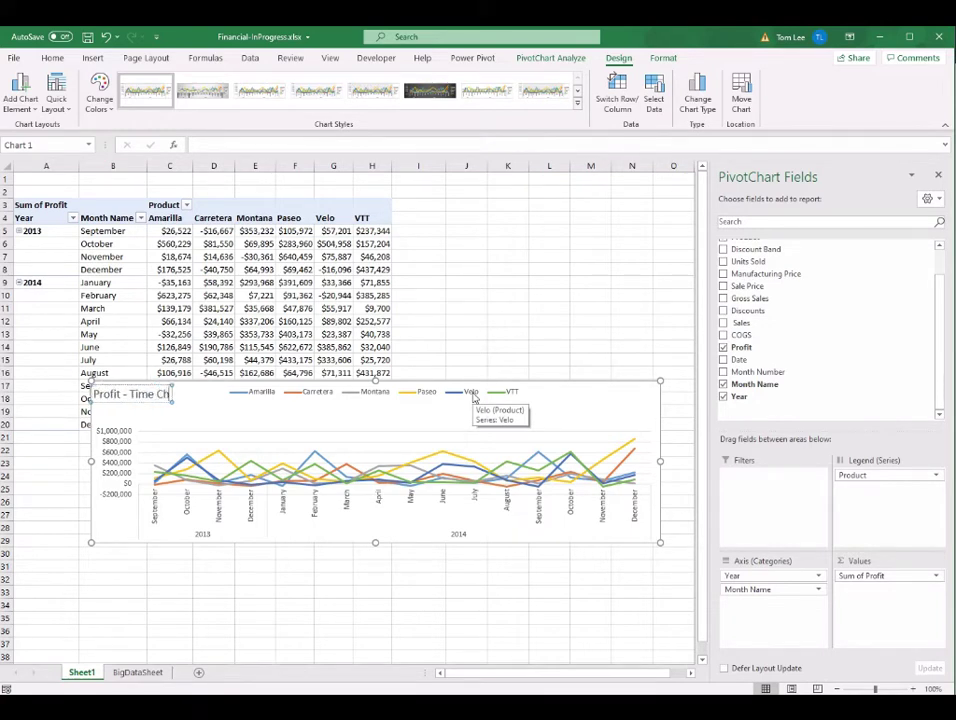
pyautogui.click(471, 392)
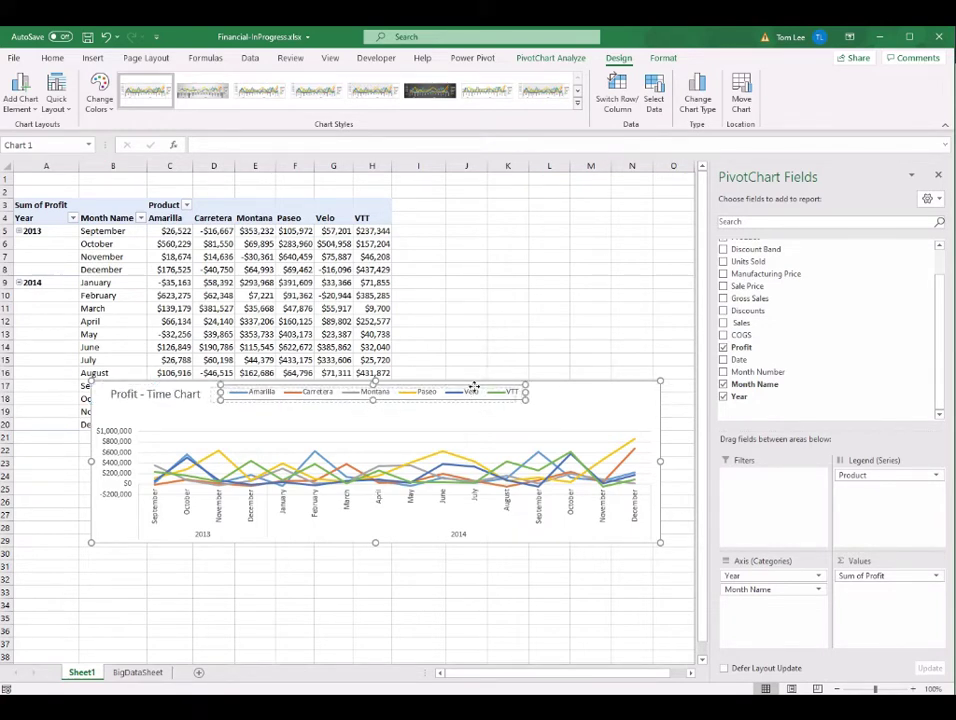
pyautogui.moveTo(610, 412); pyautogui.dragTo(566, 364)
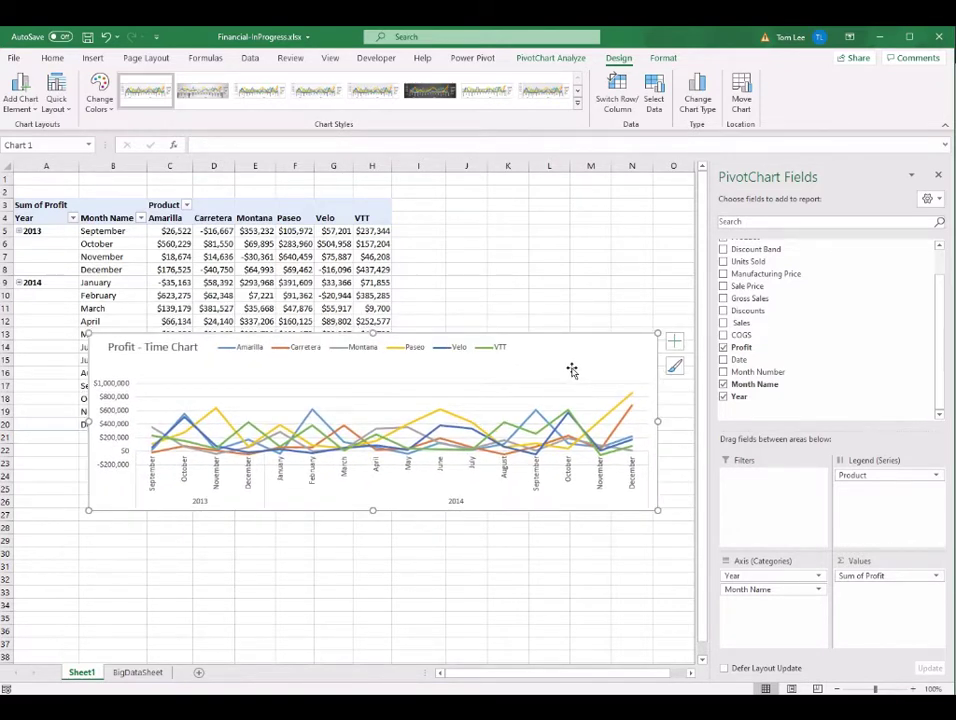
# - Name the chart TimeProfitChart, move it beside the pivot, and rename the sheet TimeProfitPivotSheet
pyautogui.click(548, 60)
pyautogui.click(22, 93)
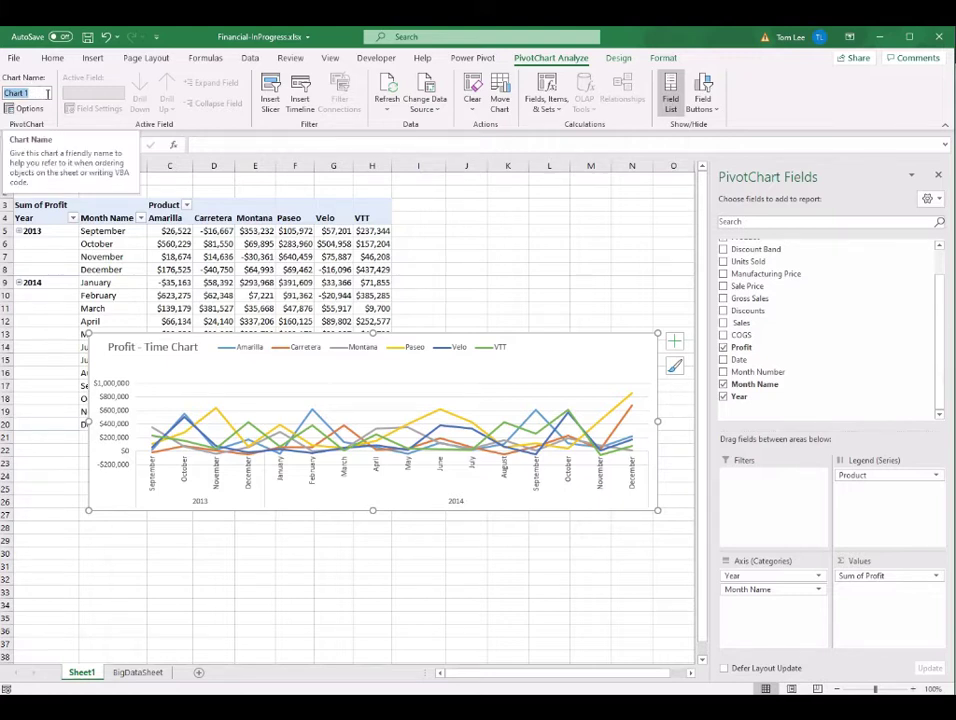
pyautogui.press('BackSpace')
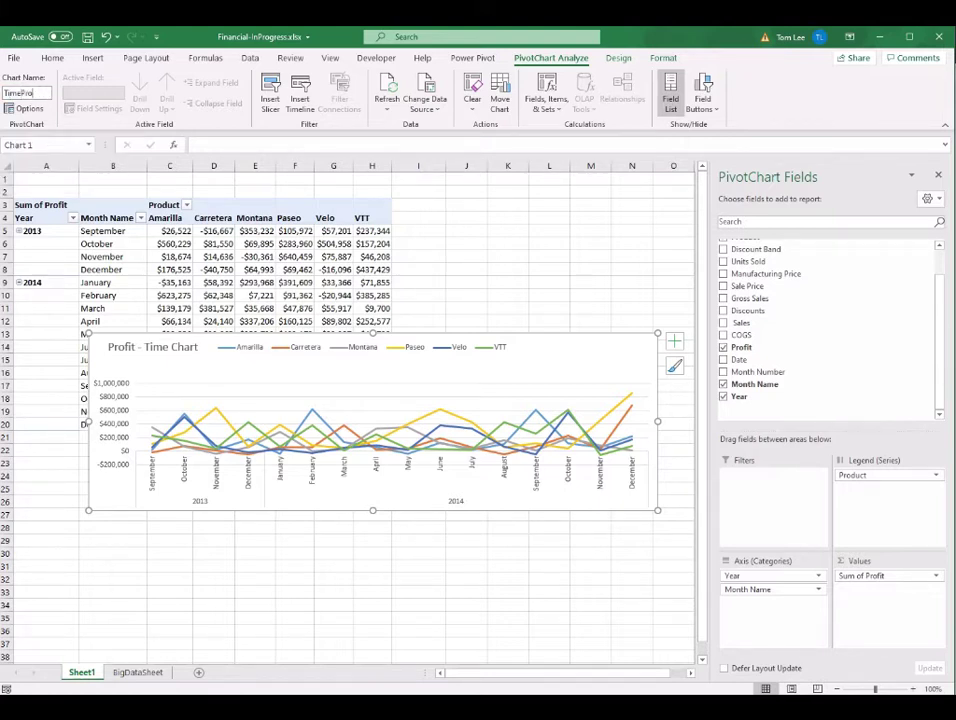
pyautogui.write('TimeProfitChart')
pyautogui.press('Return')
pyautogui.moveTo(572, 346); pyautogui.dragTo(562, 206)
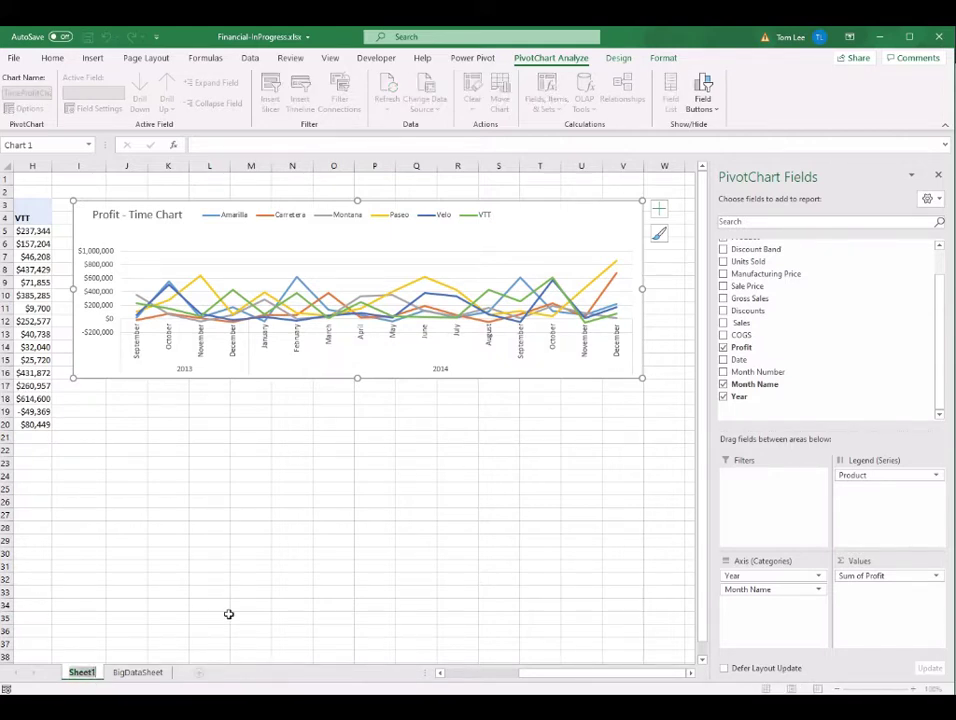
pyautogui.write('TimeProfit')
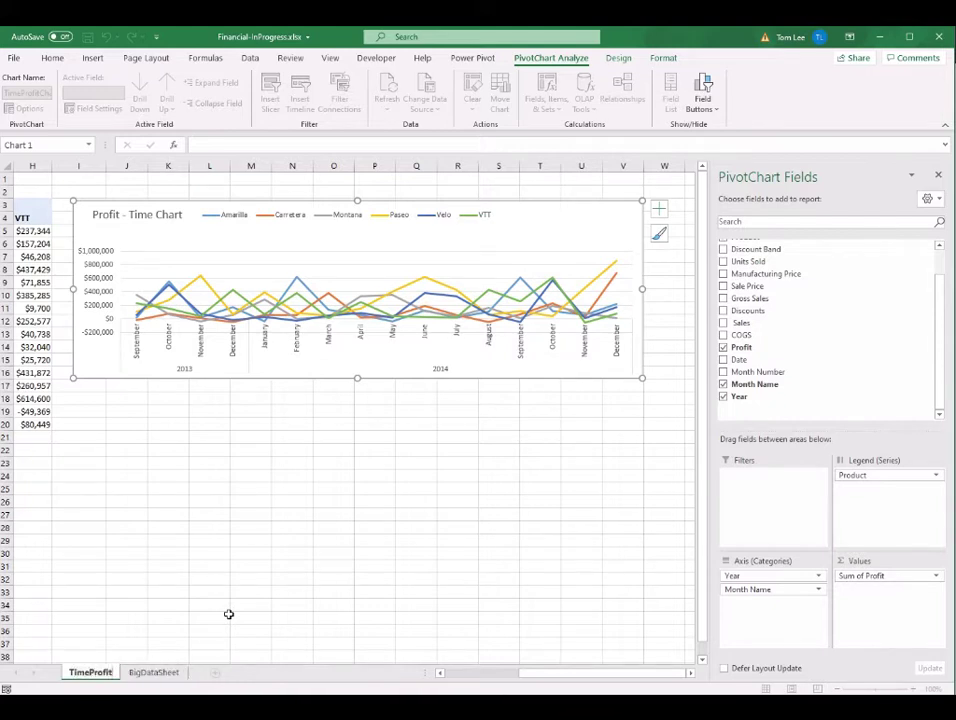
pyautogui.write('PivotSheet')
pyautogui.press('Return')
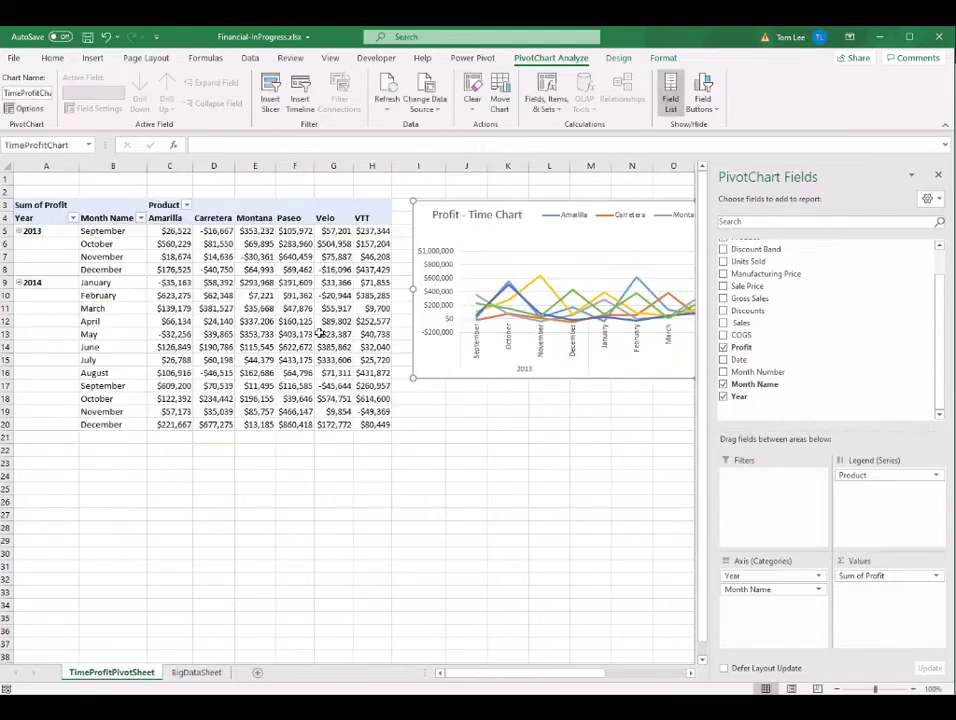
pyautogui.click(310, 333)
pyautogui.click(295, 282)
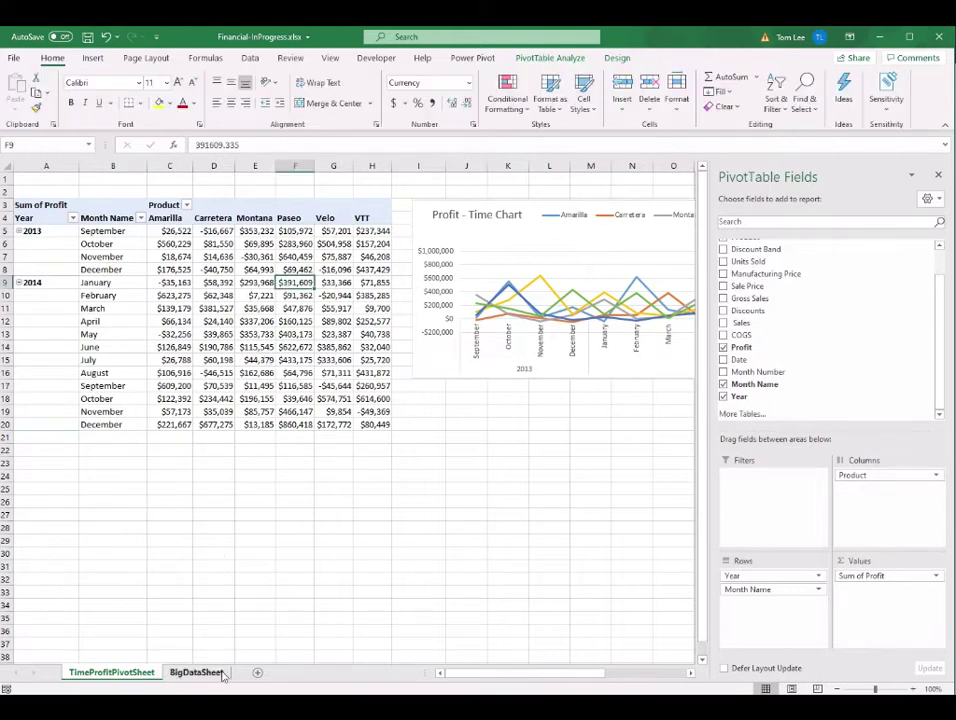
pyautogui.click(215, 270)
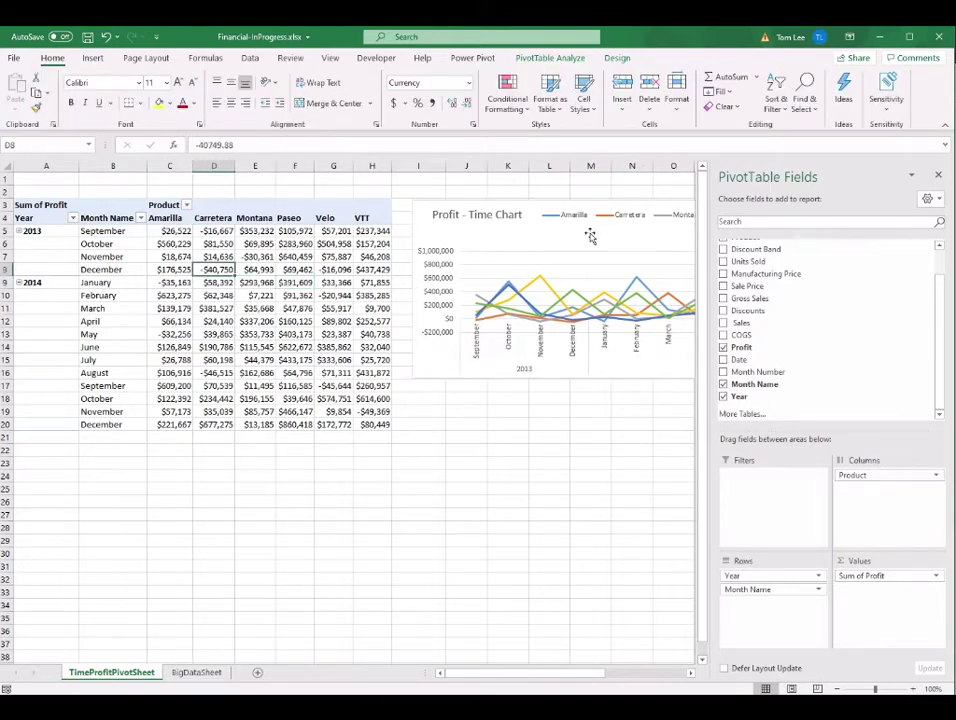
pyautogui.click(437, 185)
pyautogui.click(199, 673)
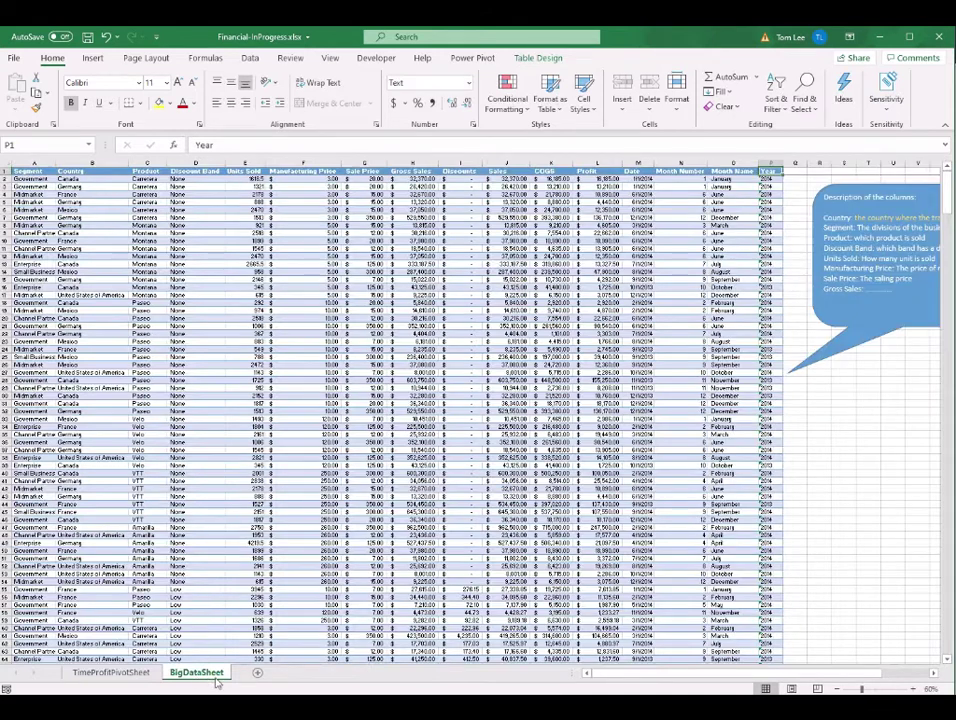
pyautogui.click(111, 672)
pyautogui.click(372, 308)
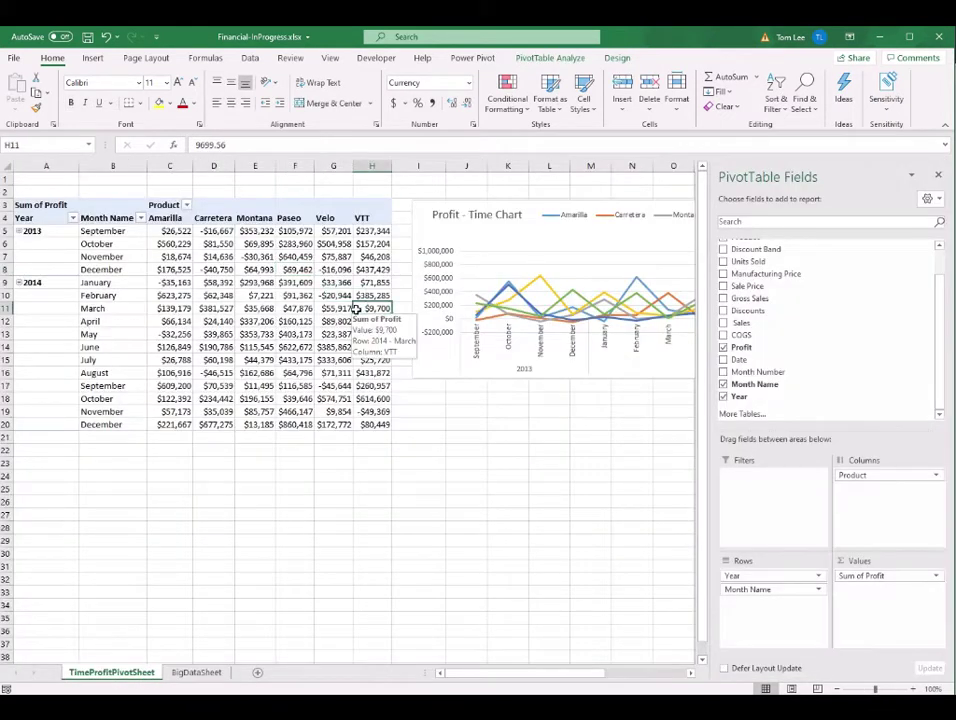
pyautogui.moveTo(267, 302)
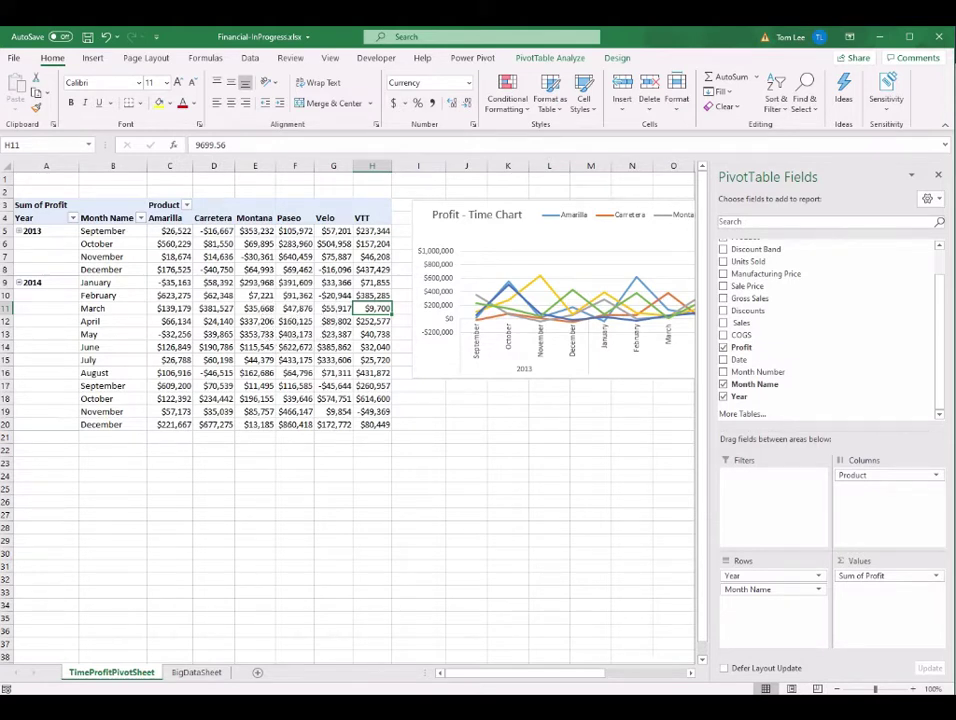
pyautogui.click(416, 450)
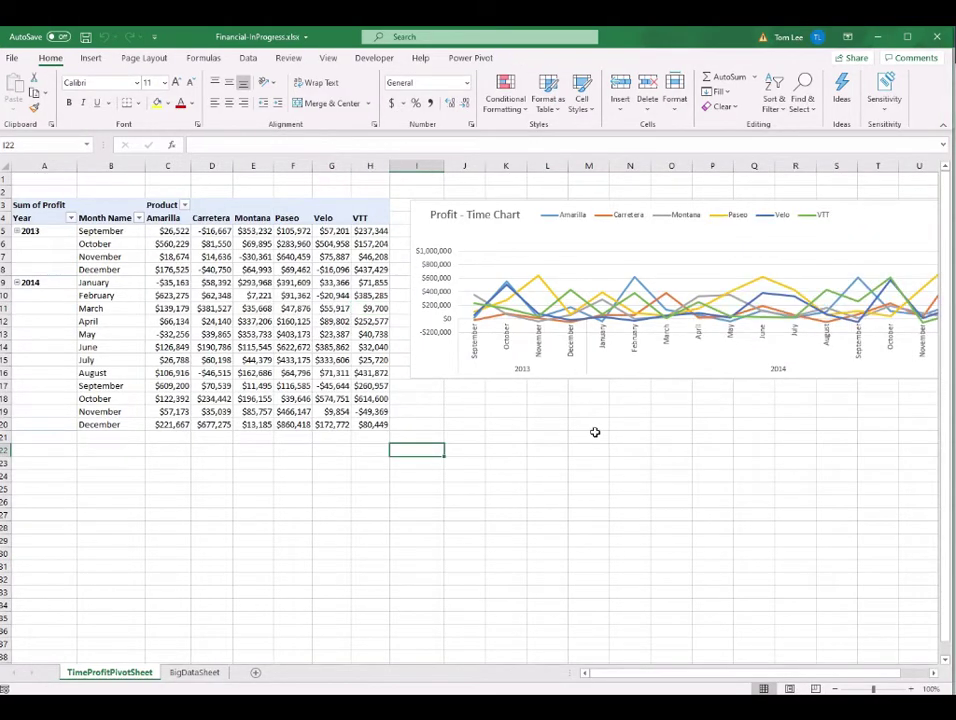
pyautogui.moveTo(590, 708)
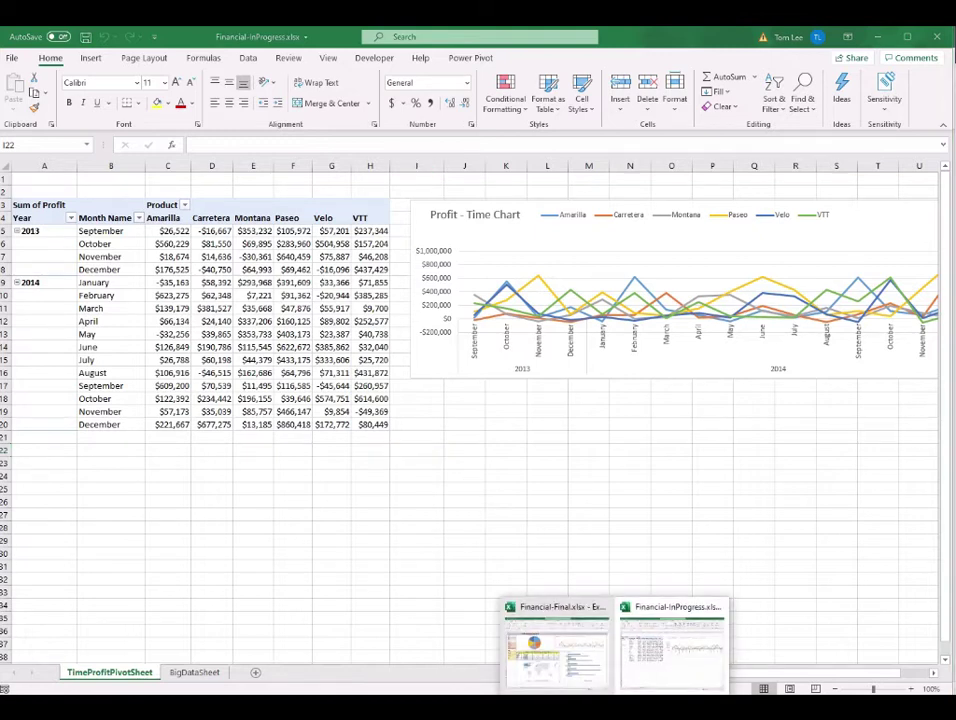
pyautogui.click(555, 650)
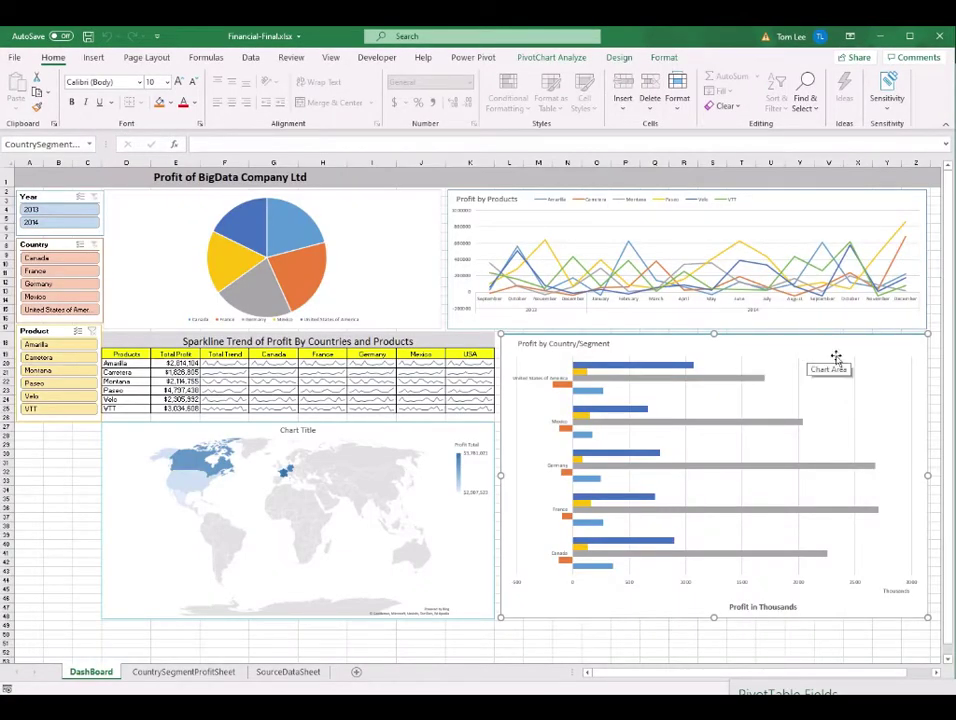
pyautogui.moveTo(590, 708)
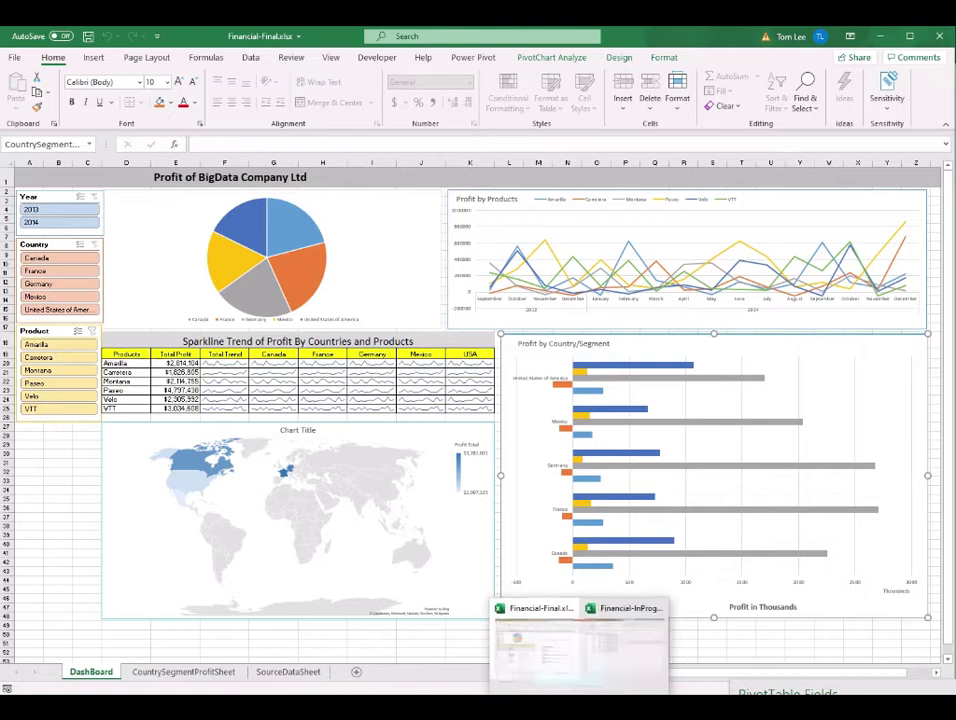
pyautogui.click(635, 650)
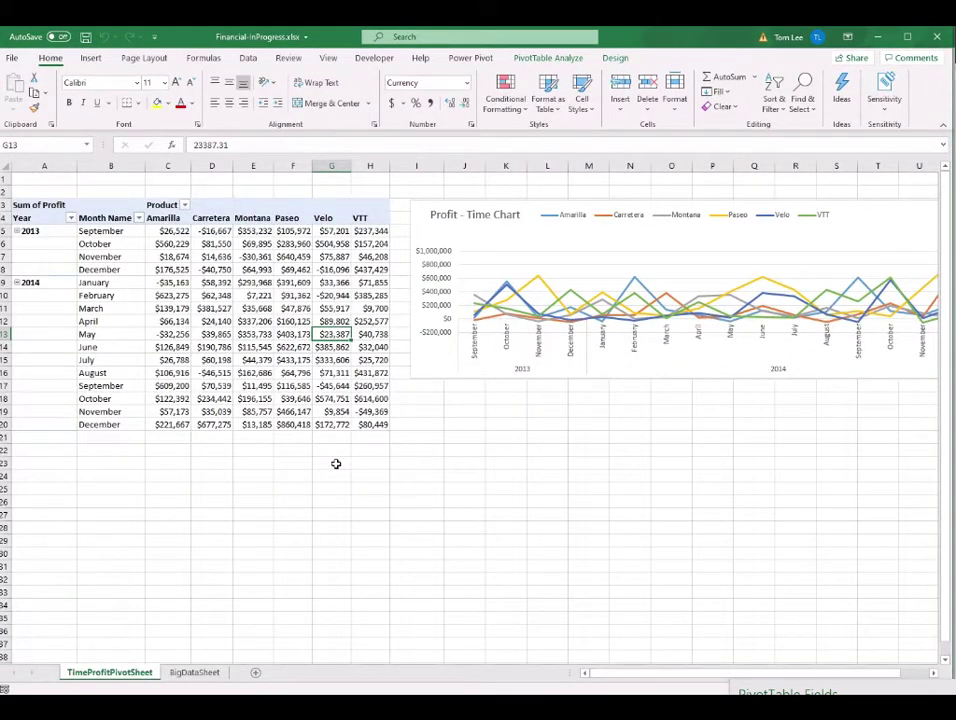
# - Create a copy of the TimeProfitPivotSheet sheet using Move or Copy
pyautogui.rightClick(113, 674)
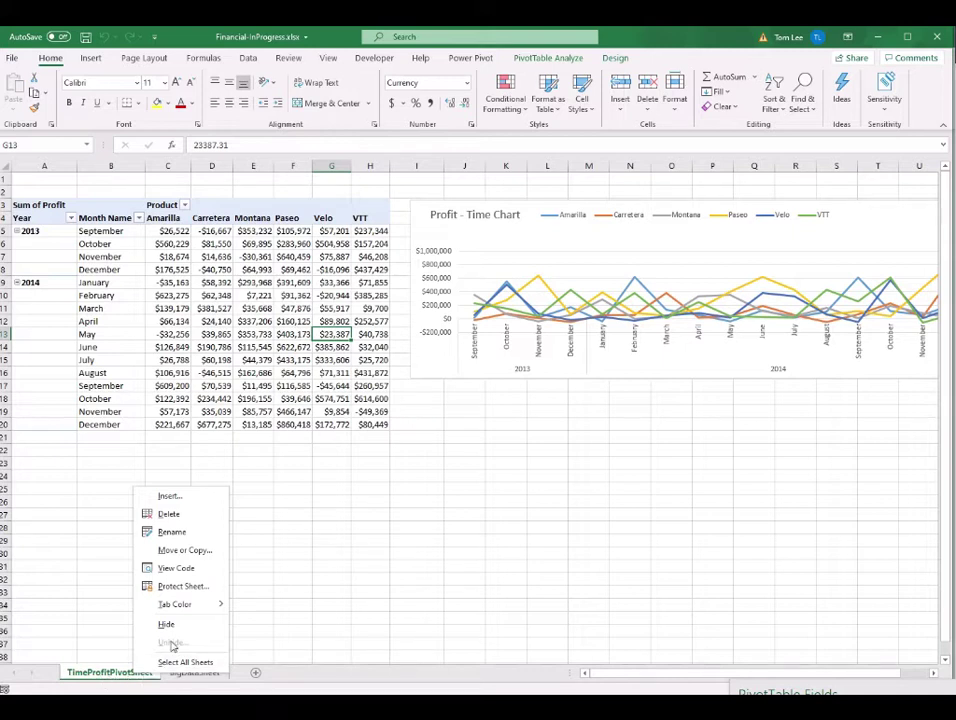
pyautogui.click(186, 550)
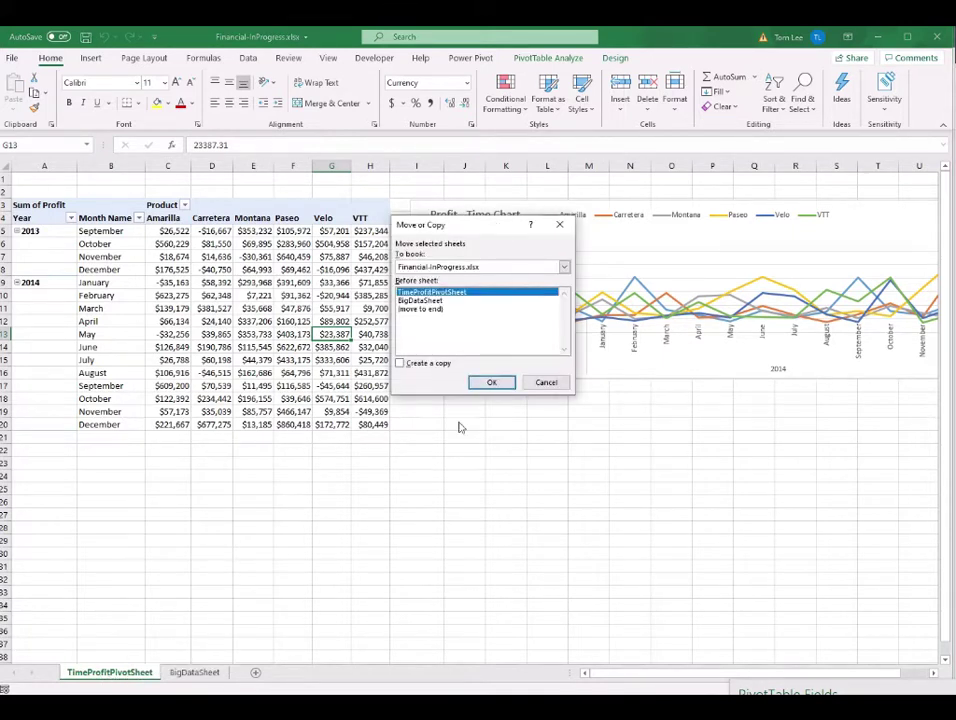
pyautogui.click(400, 366)
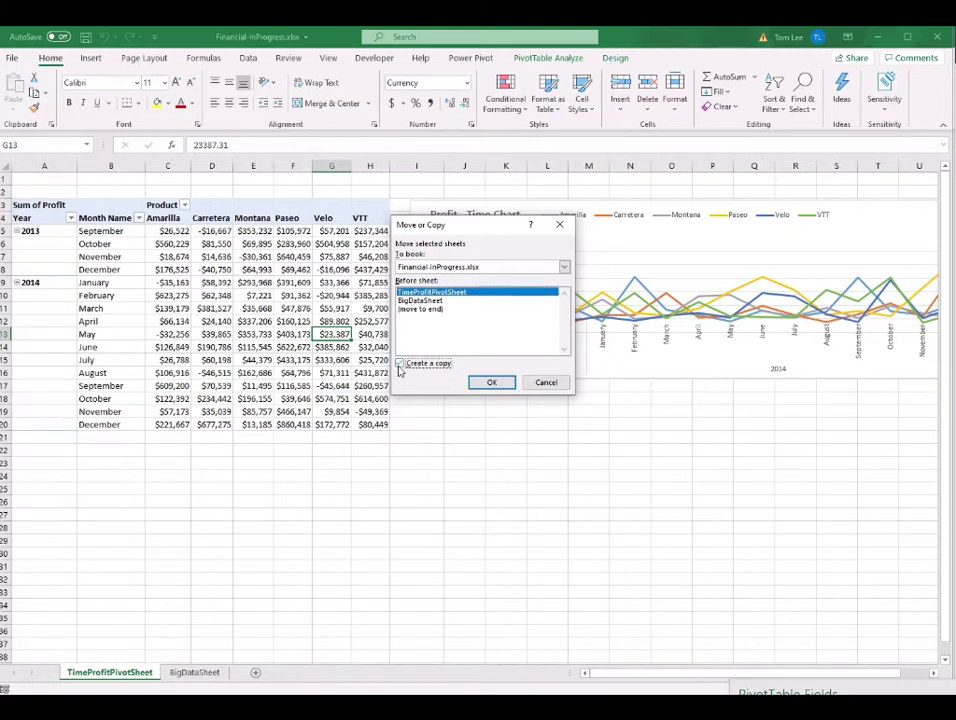
pyautogui.click(493, 383)
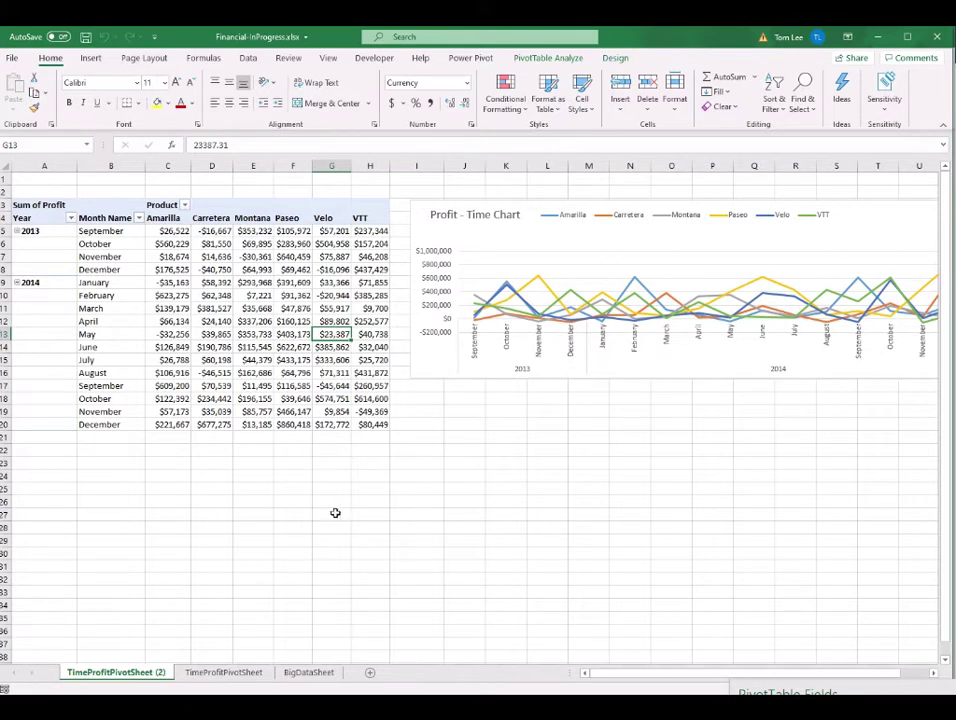
# - Rename the copied sheet to CountrySegmentProfitSheet by pasting the name
pyautogui.click(213, 677)
pyautogui.doubleClick(145, 674)
pyautogui.hotkey('ctrl', 'v')
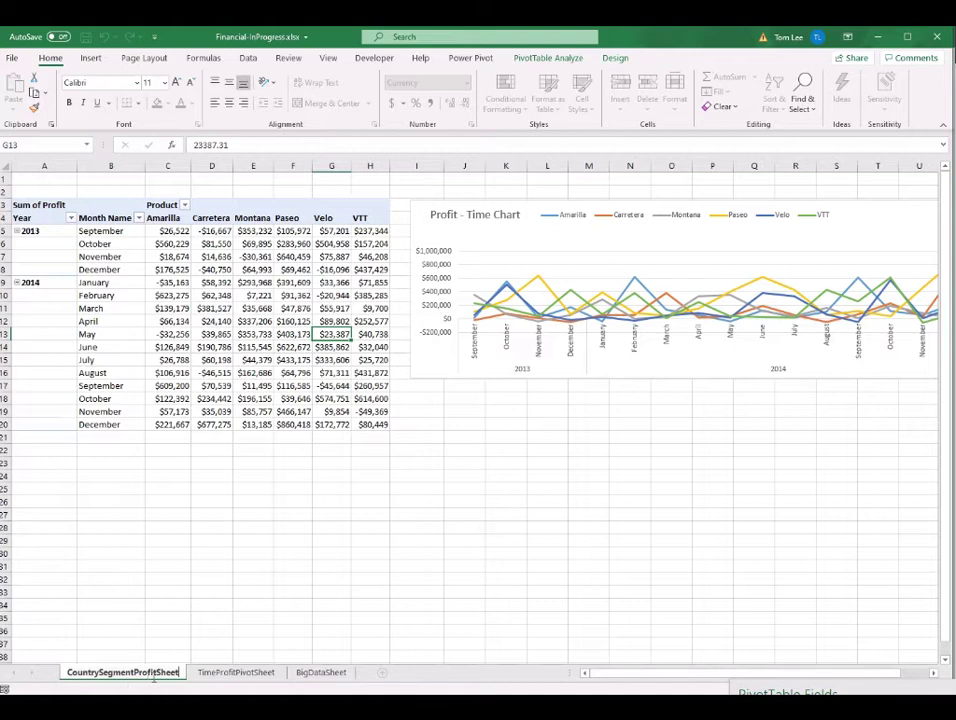
# - Delete the profit time chart from the copied sheet and give the pivot table a new name
pyautogui.click(212, 321)
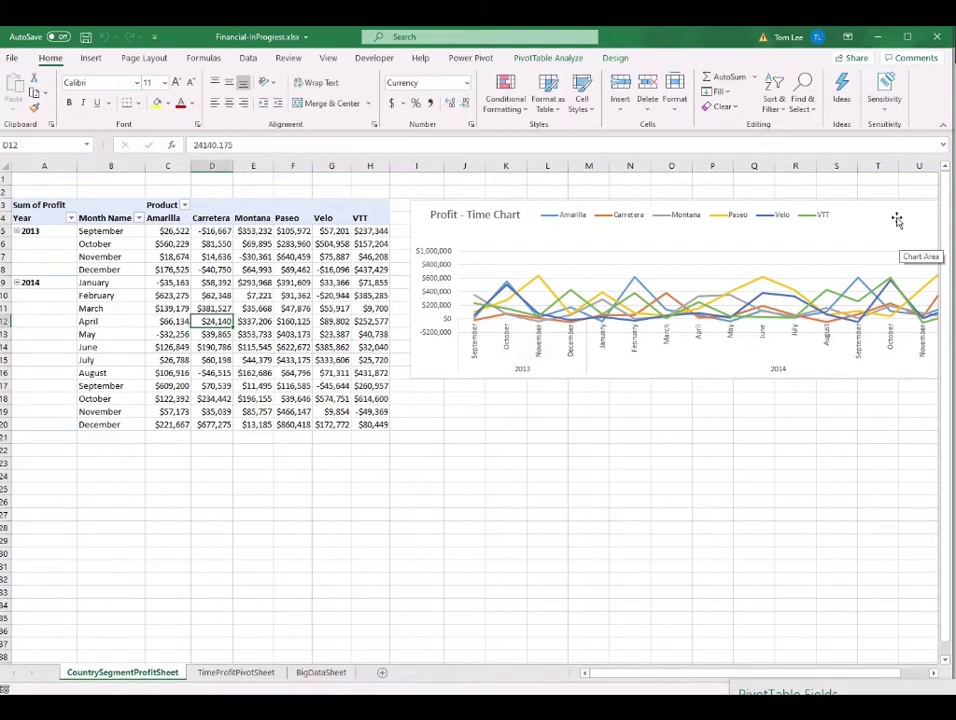
pyautogui.click(897, 220)
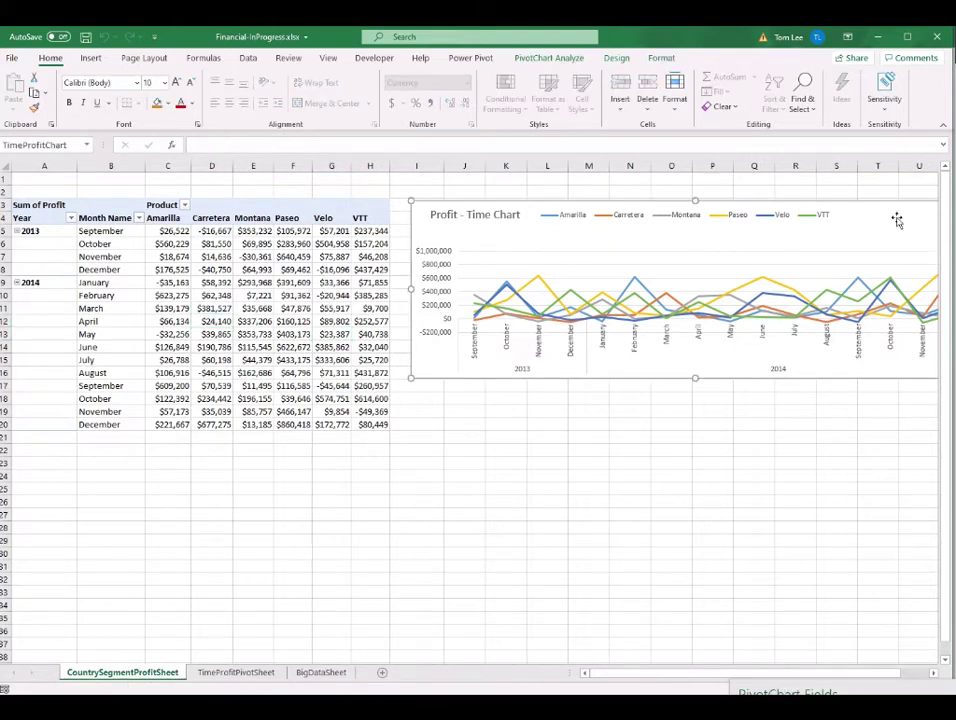
pyautogui.press('Delete')
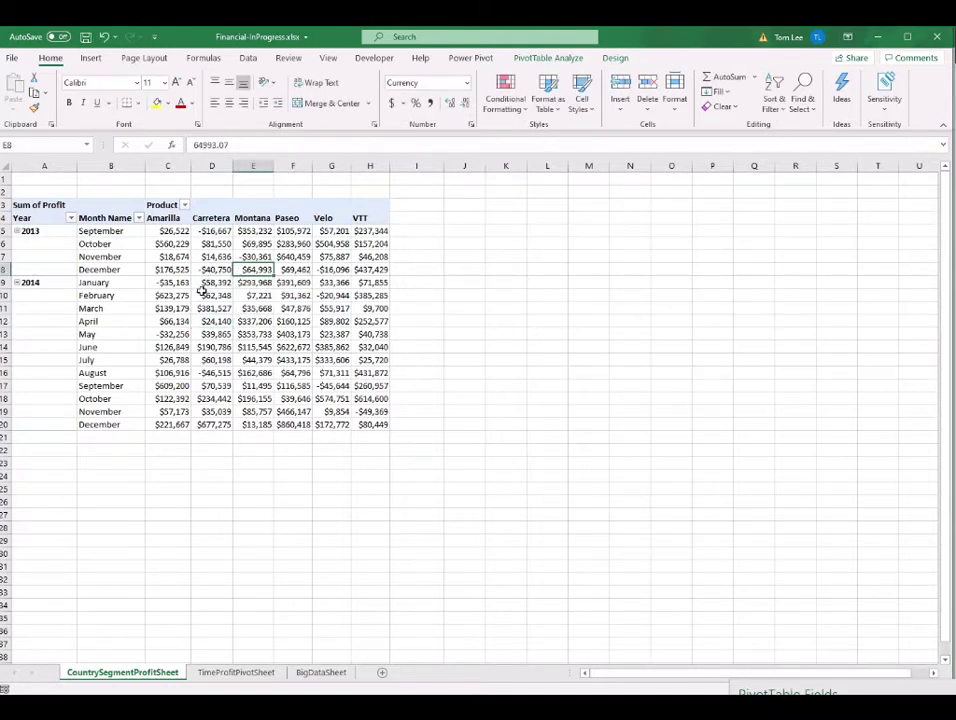
pyautogui.click(212, 295)
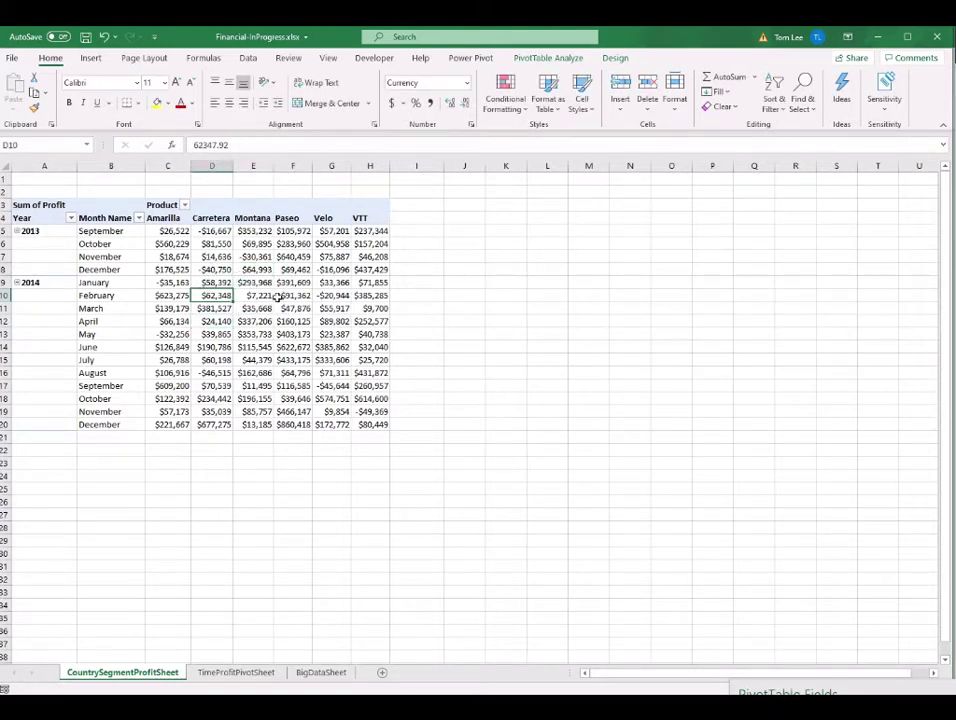
pyautogui.moveTo(257, 271)
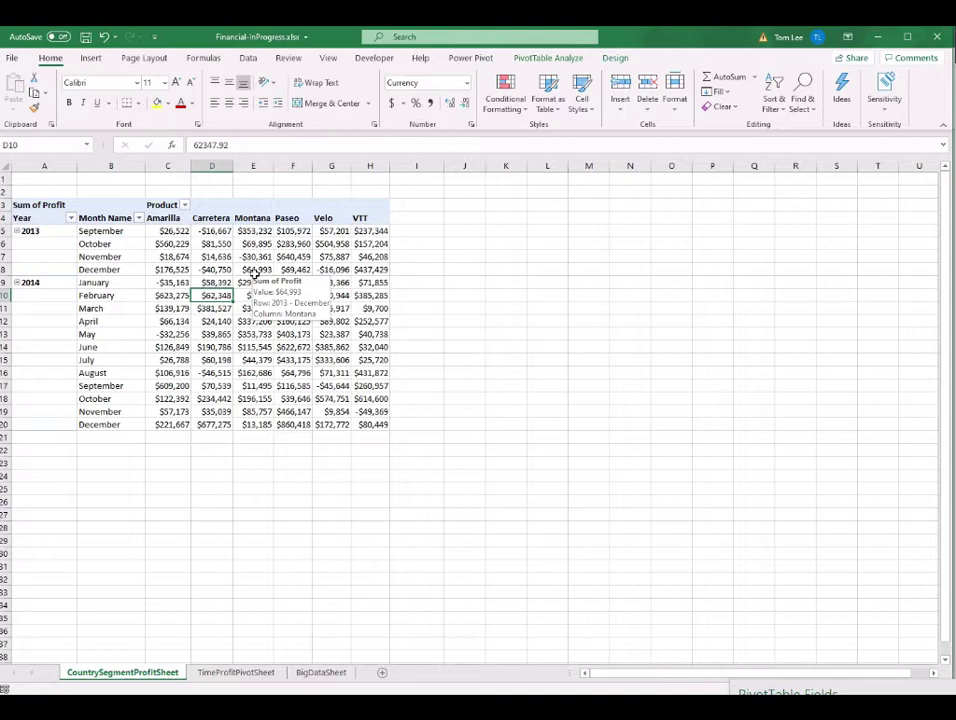
pyautogui.click(560, 58)
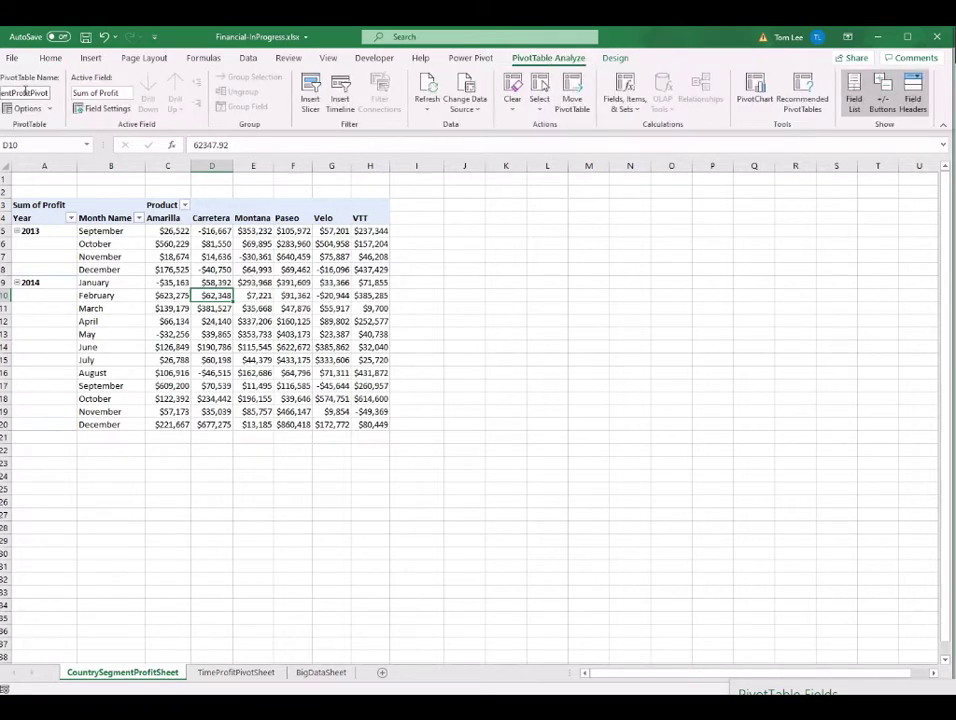
pyautogui.press('Return')
pyautogui.moveTo(263, 274)
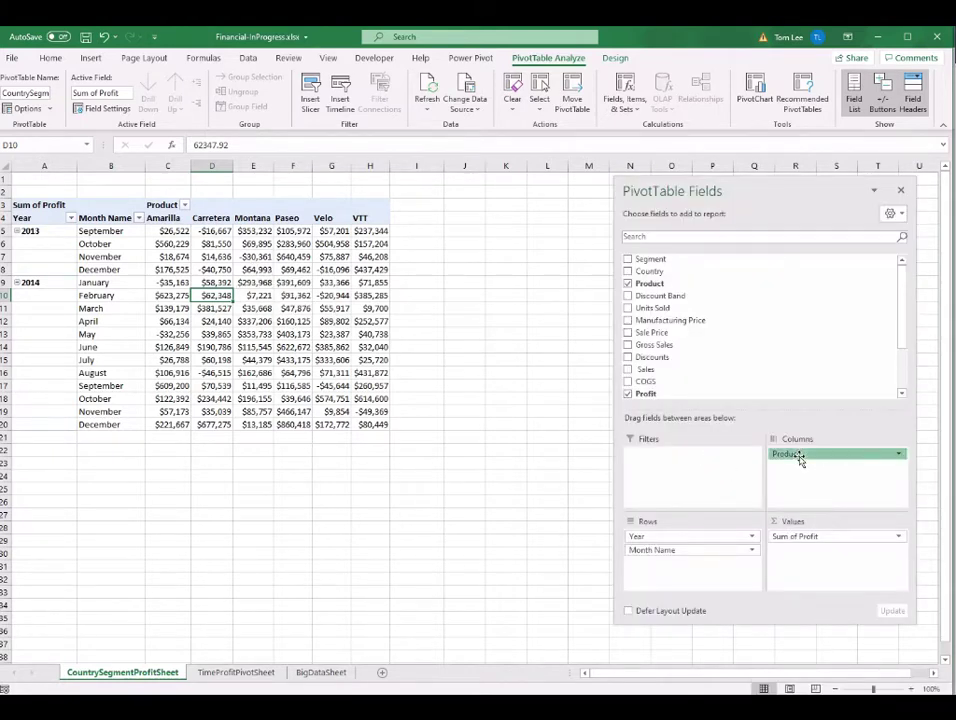
# - Remove Product, Year and Month Name fields, then place Segment in Columns and Country in Rows
pyautogui.moveTo(800, 460); pyautogui.dragTo(779, 359)
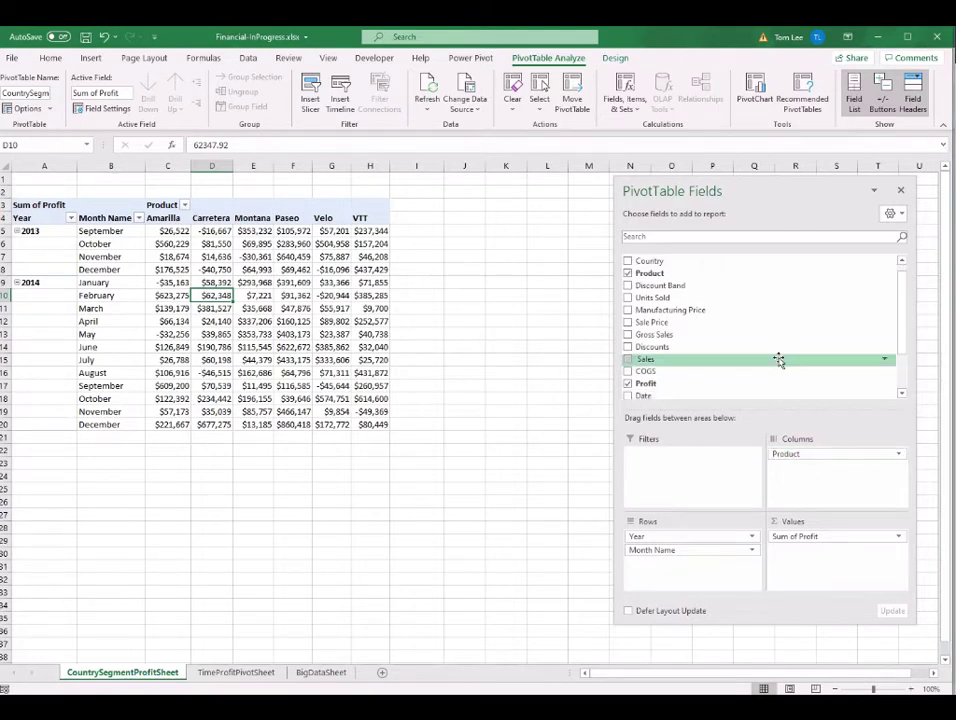
pyautogui.moveTo(685, 540); pyautogui.dragTo(736, 326)
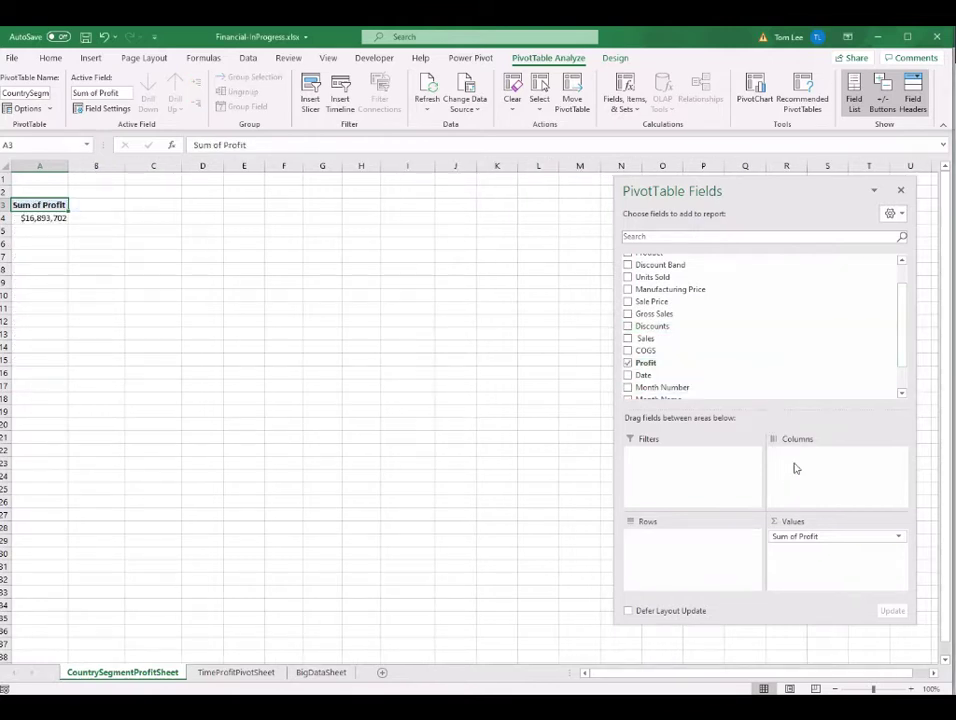
pyautogui.scroll(4, 823, 393)
pyautogui.moveTo(650, 256); pyautogui.dragTo(809, 482)
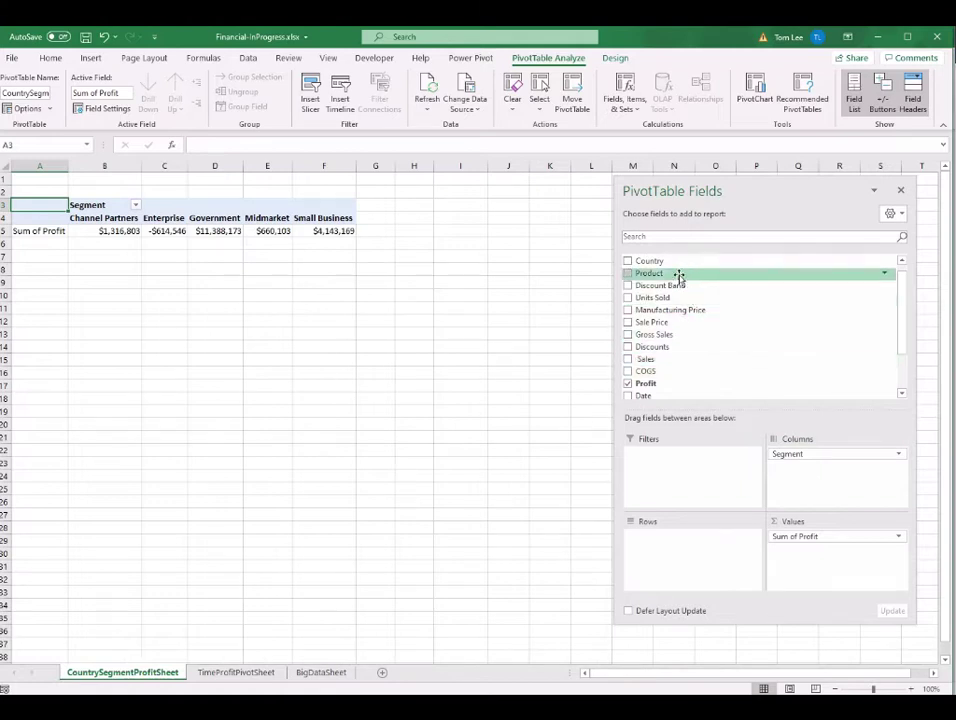
pyautogui.moveTo(668, 262); pyautogui.dragTo(707, 520)
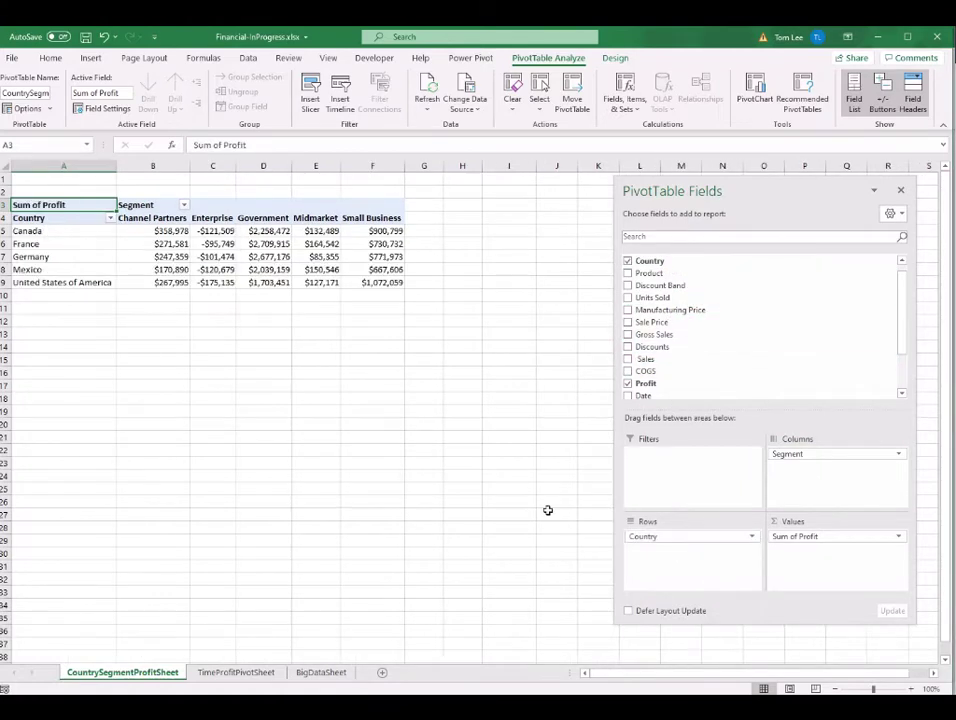
pyautogui.click(255, 258)
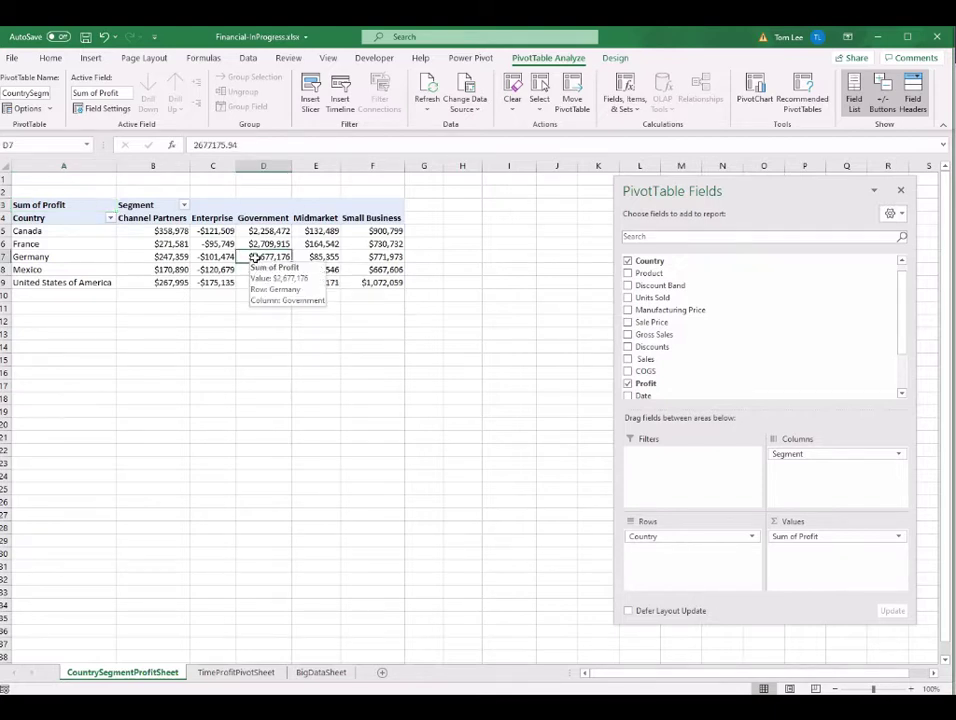
pyautogui.moveTo(78, 230); pyautogui.dragTo(64, 280)
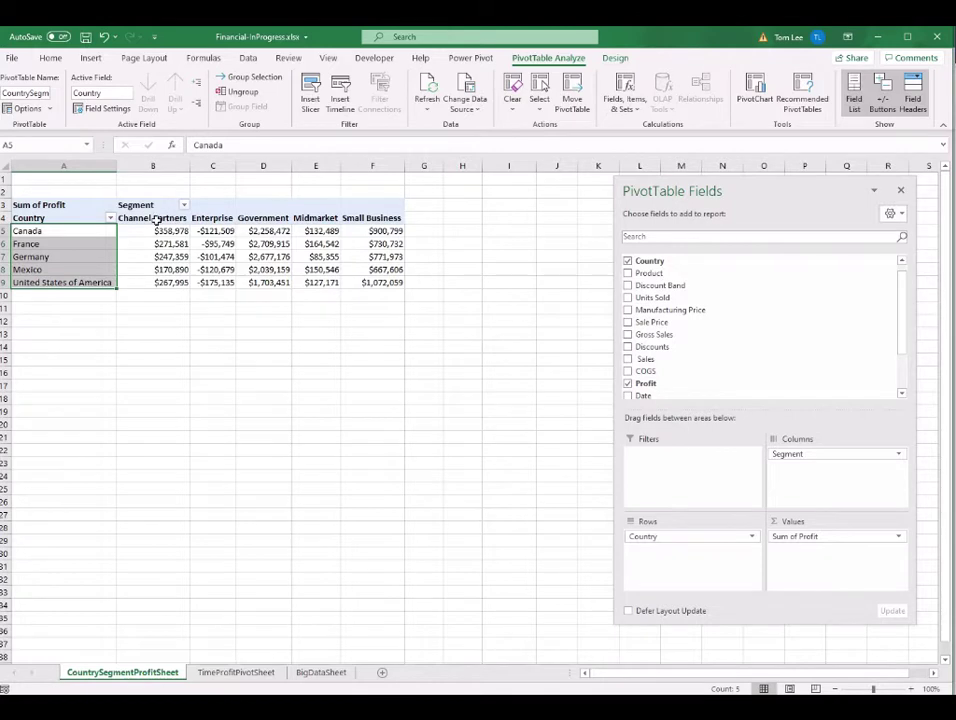
pyautogui.moveTo(155, 220); pyautogui.dragTo(384, 228)
# - Switch the country-by-segment profit pivot's report layout to Show in Tabular Form
pyautogui.click(222, 256)
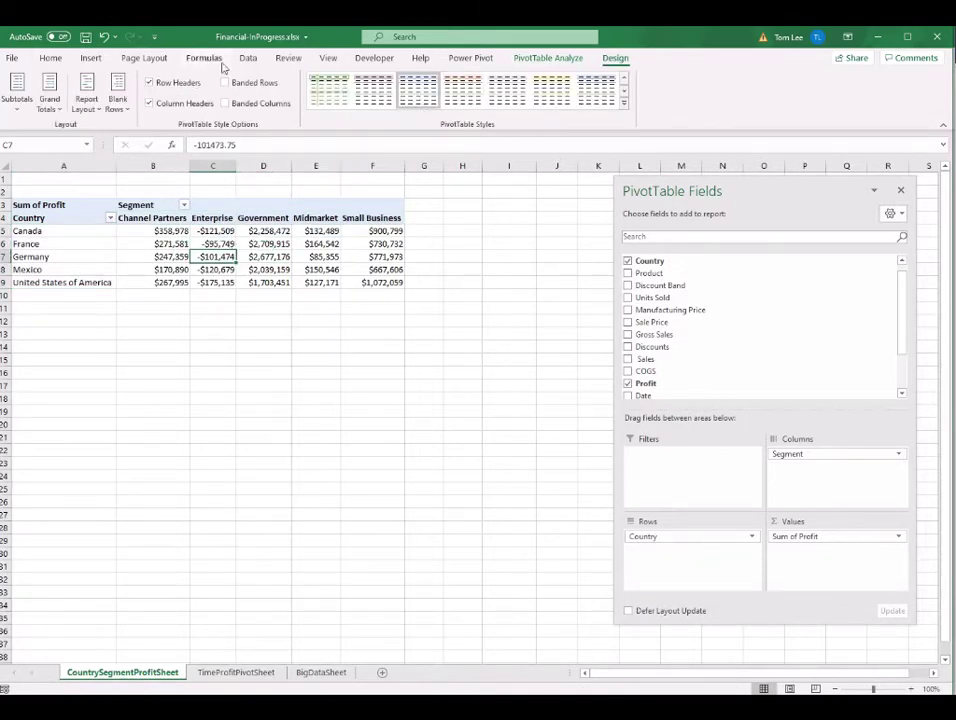
pyautogui.click(87, 100)
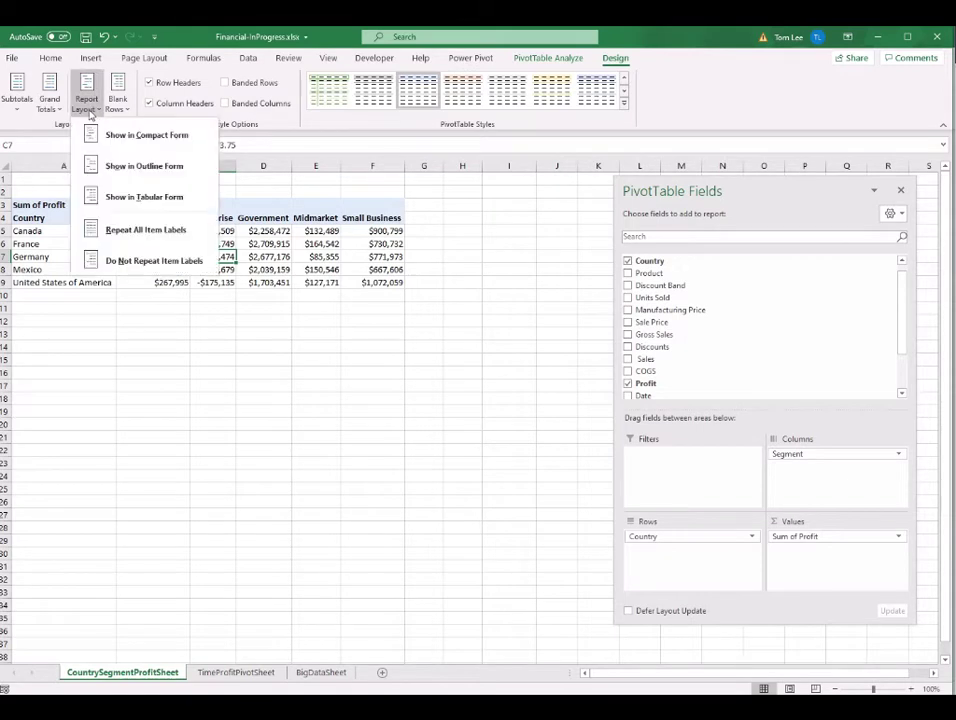
pyautogui.click(157, 204)
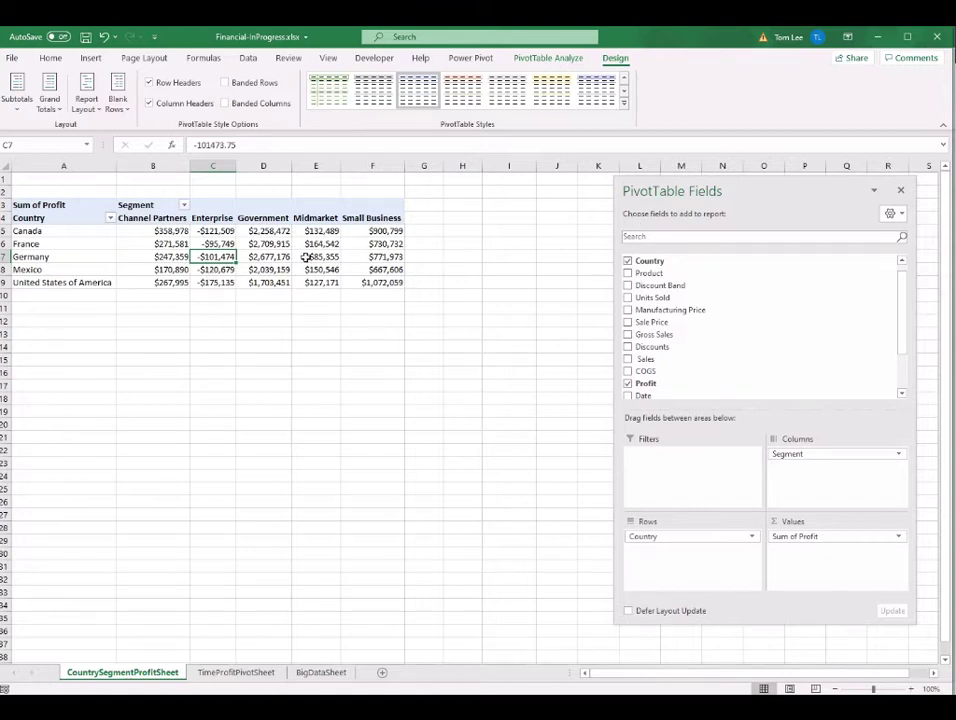
pyautogui.click(305, 257)
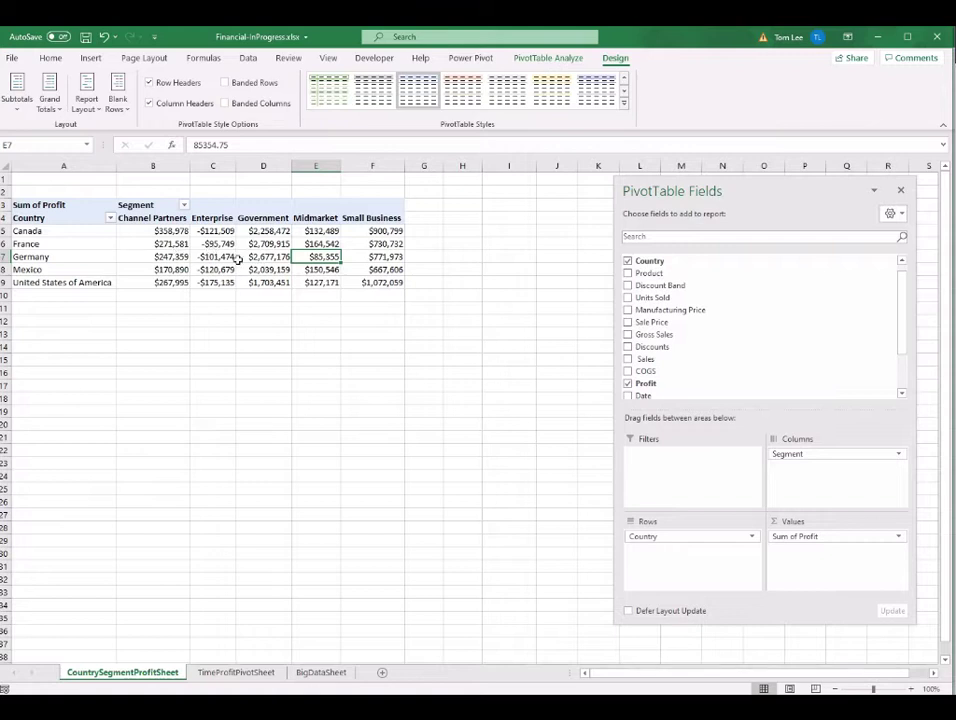
pyautogui.moveTo(864, 200); pyautogui.dragTo(900, 207)
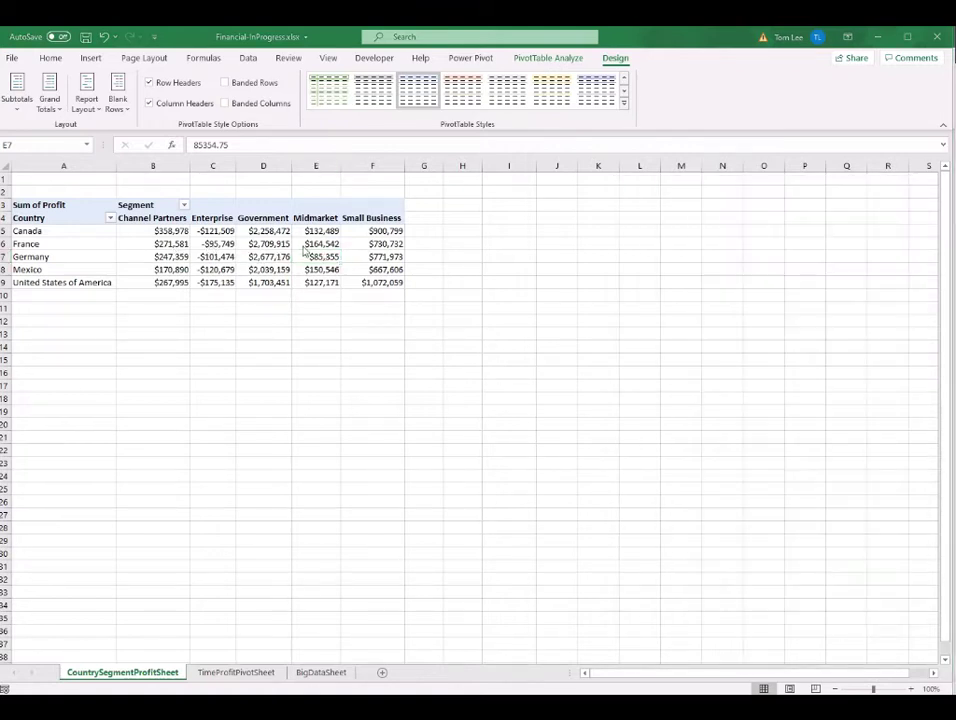
pyautogui.click(258, 245)
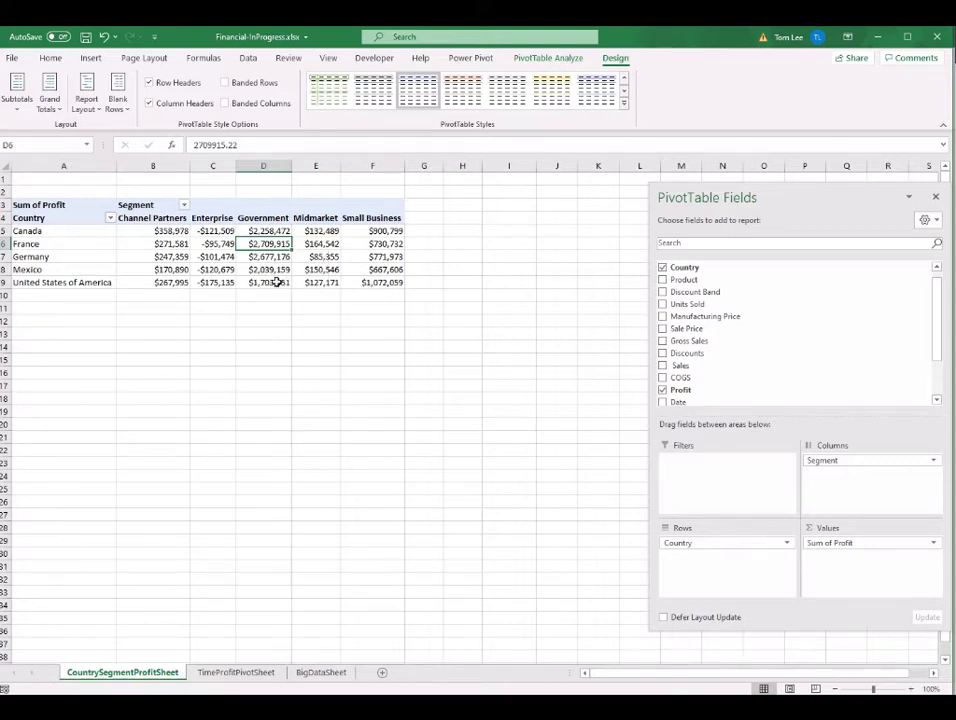
# - Insert a Clustered Bar PivotChart from the country-by-segment profit pivot
pyautogui.click(549, 60)
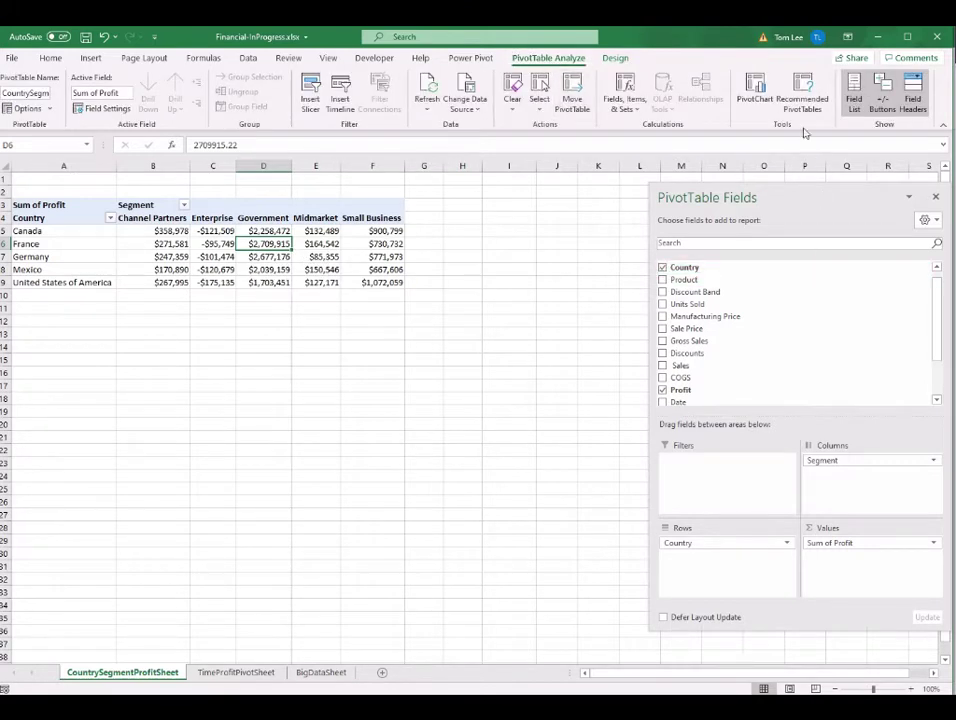
pyautogui.click(757, 98)
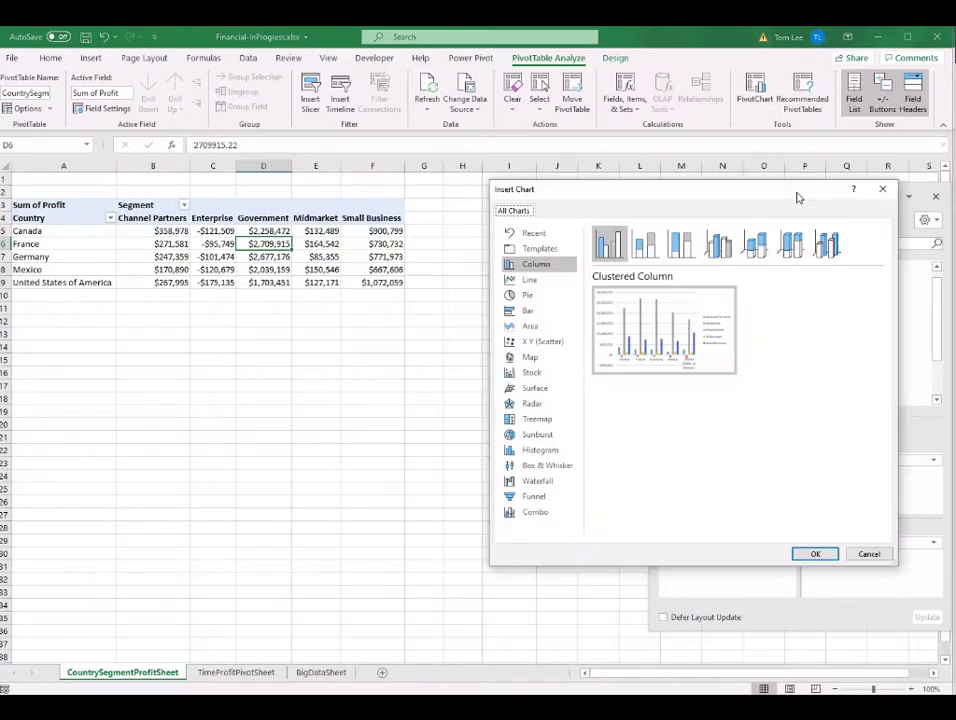
pyautogui.click(537, 311)
pyautogui.click(528, 278)
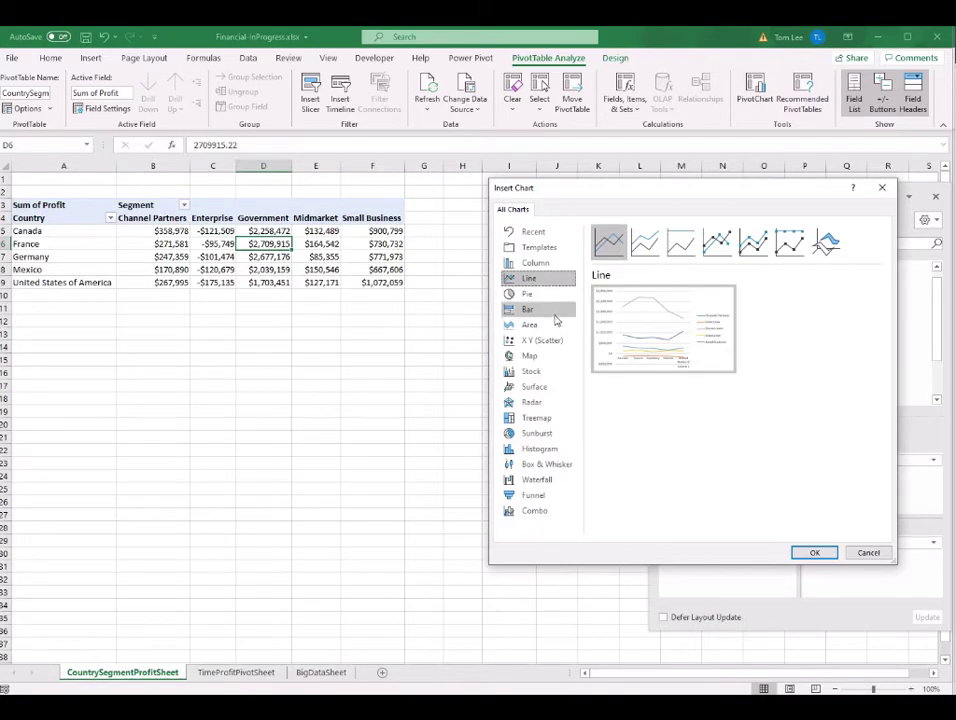
pyautogui.click(538, 310)
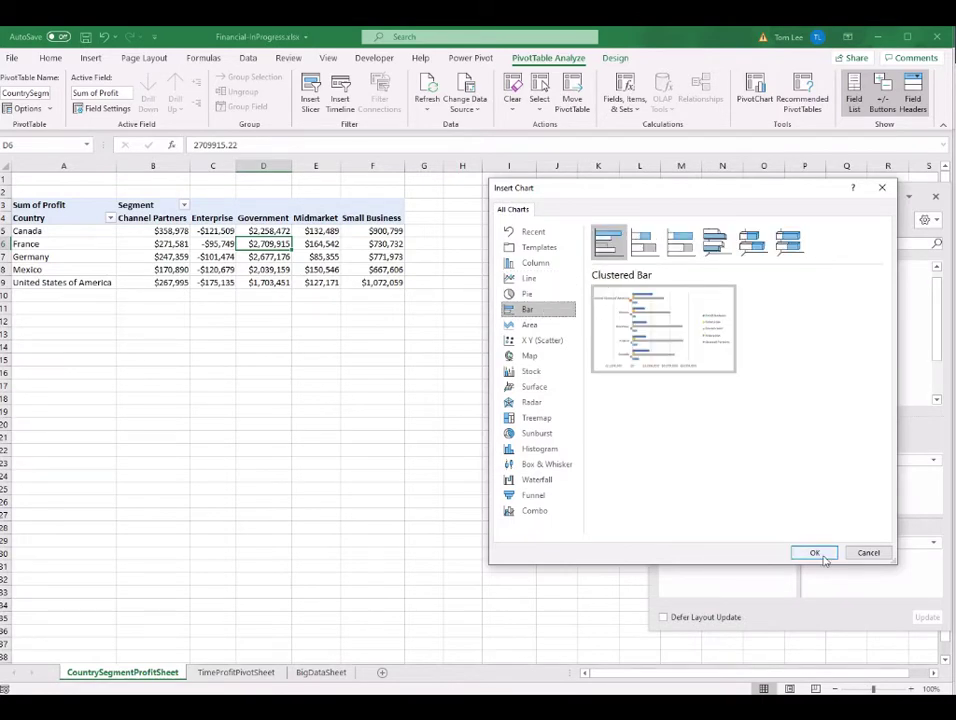
pyautogui.click(816, 553)
# - Stretch the bar chart taller toward row 37, hide all field buttons, and delete the legend
pyautogui.moveTo(474, 240); pyautogui.dragTo(474, 209)
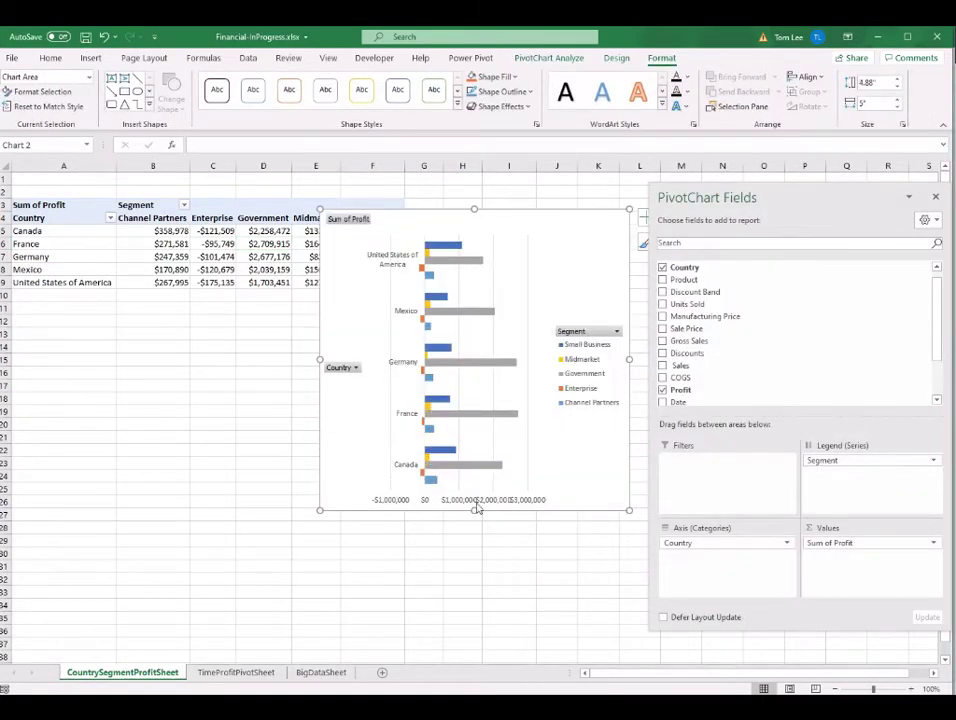
pyautogui.moveTo(474, 510); pyautogui.dragTo(473, 643)
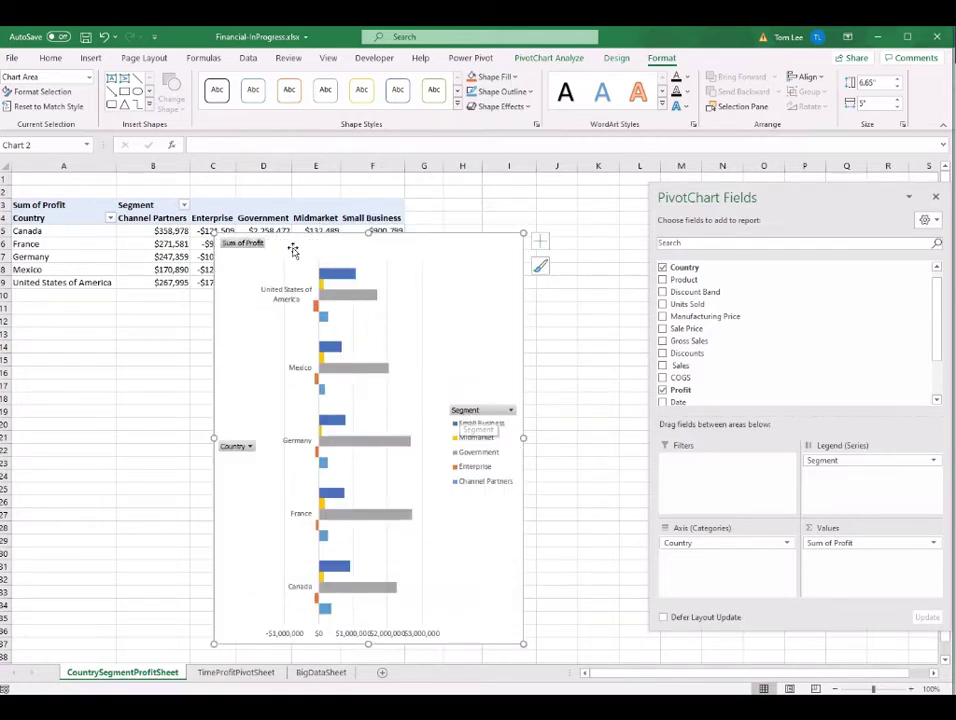
pyautogui.rightClick(487, 416)
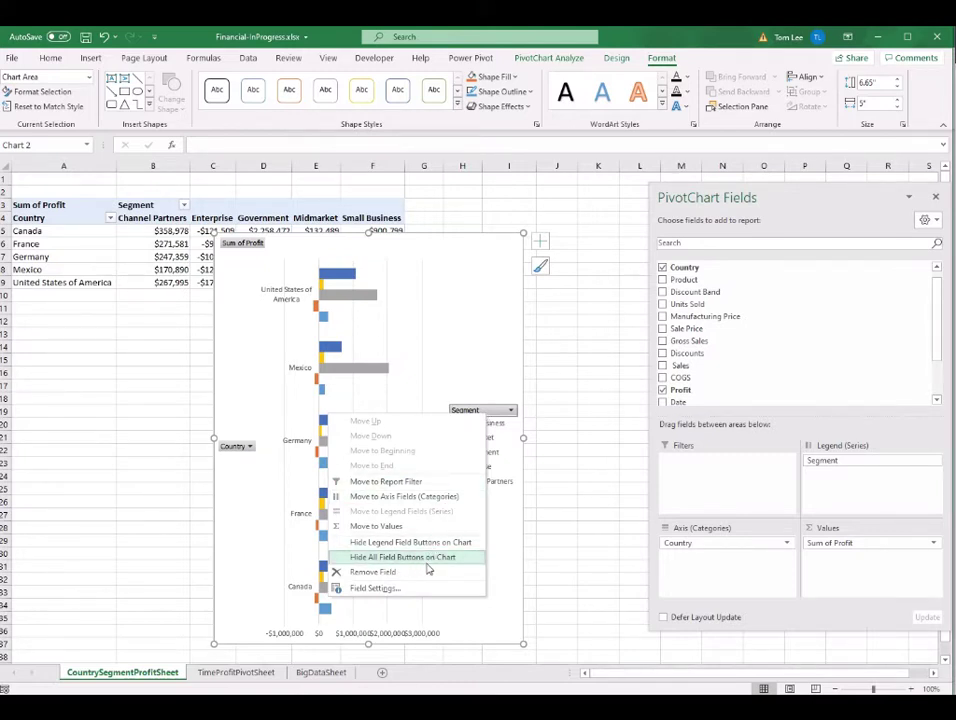
pyautogui.click(427, 559)
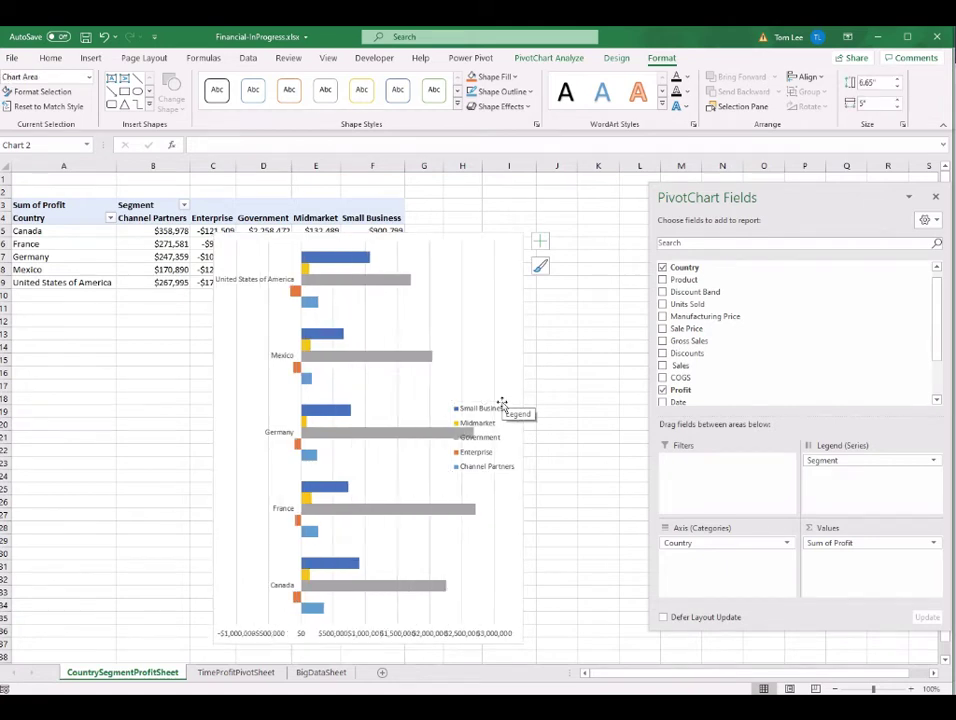
pyautogui.press('Delete')
pyautogui.click(437, 597)
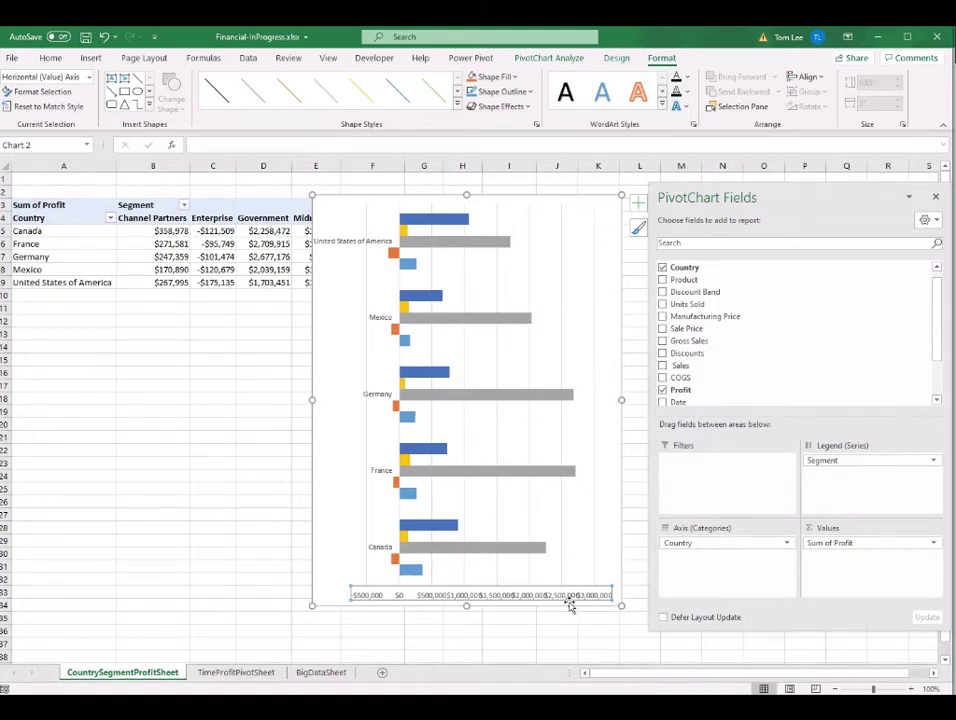
# - Set the horizontal value axis Display units to Thousands in Format Axis
pyautogui.rightClick(529, 598)
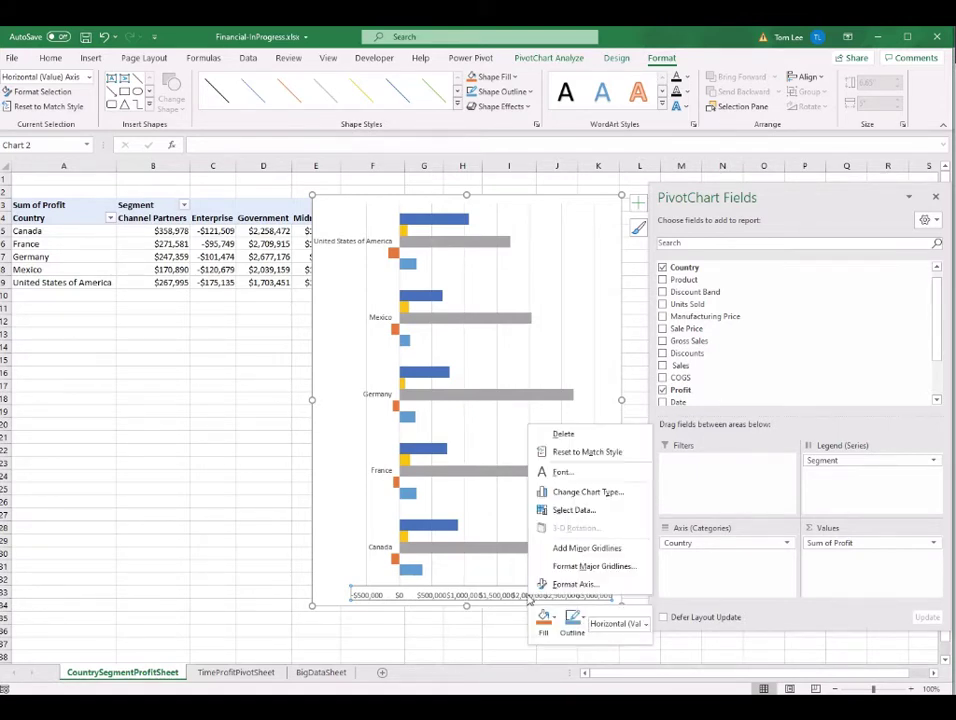
pyautogui.click(575, 585)
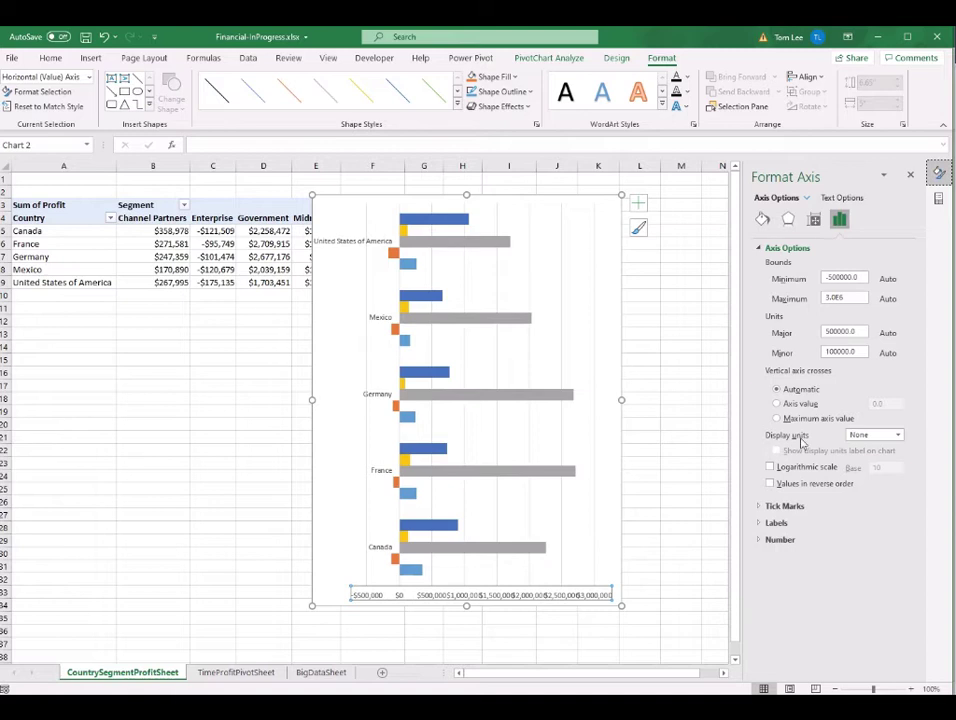
pyautogui.click(898, 435)
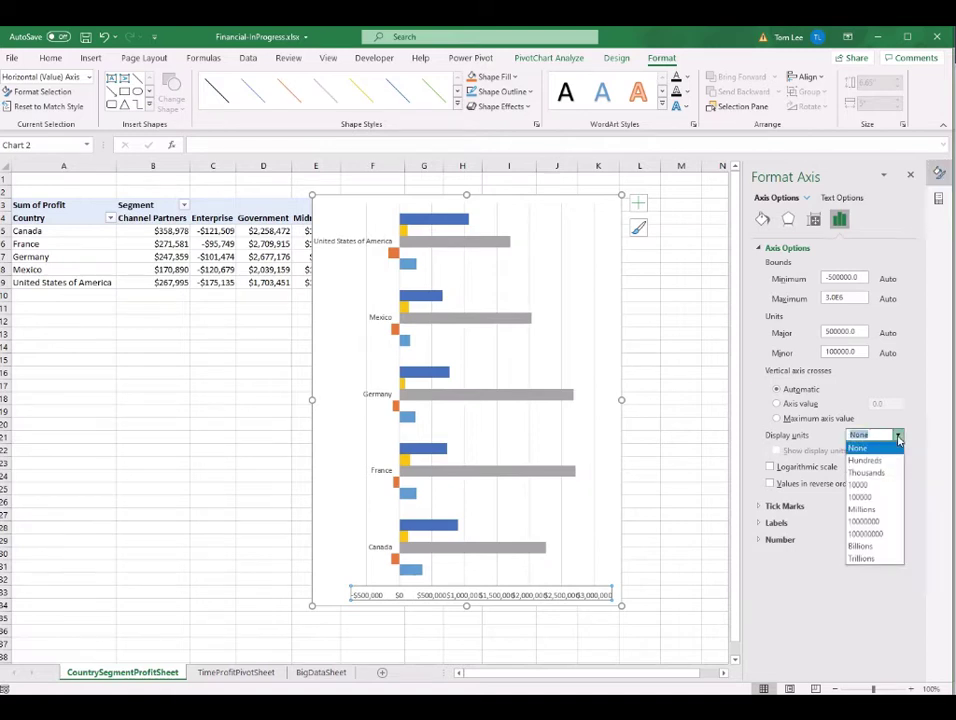
pyautogui.click(868, 472)
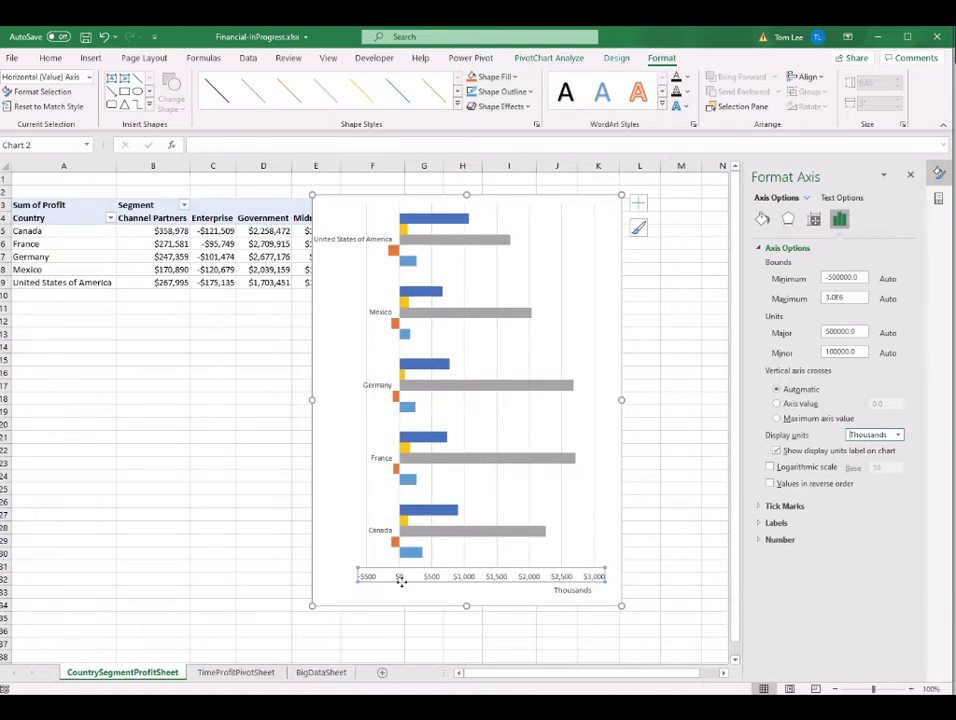
pyautogui.click(495, 603)
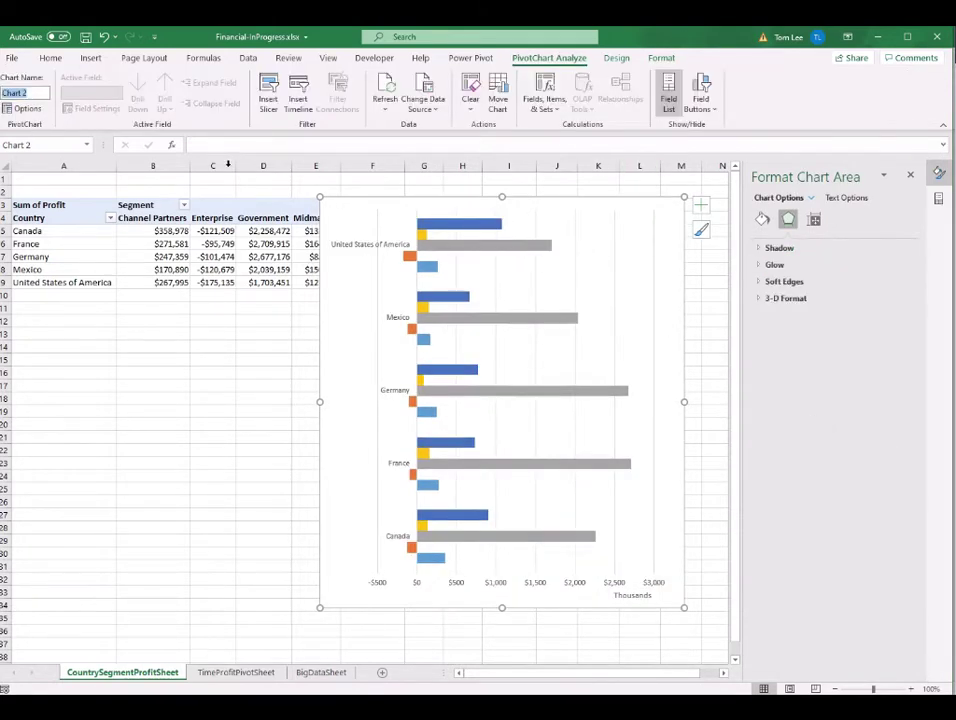
# - Add the title 'Profit by Country/Segment' above the bar chart and drag it to the top-left
pyautogui.click(617, 58)
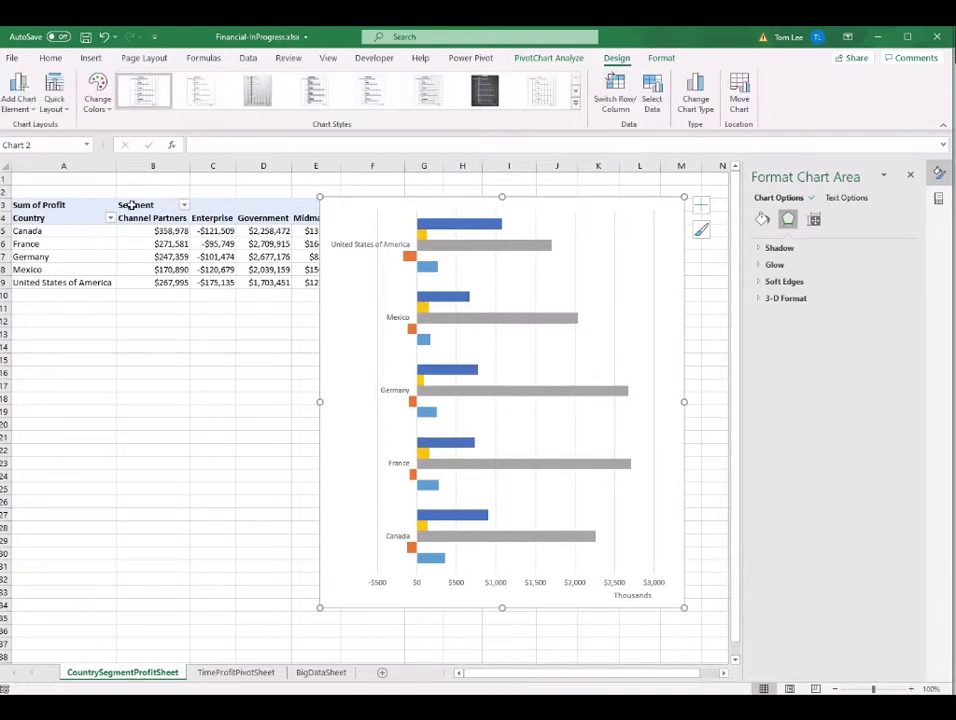
pyautogui.click(20, 104)
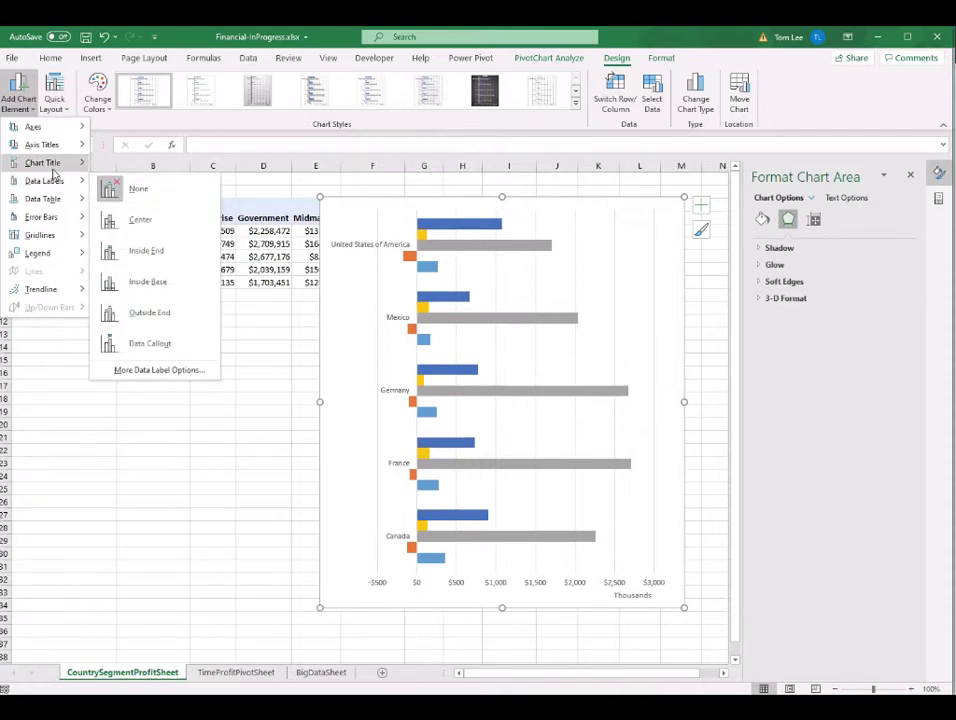
pyautogui.moveTo(55, 170)
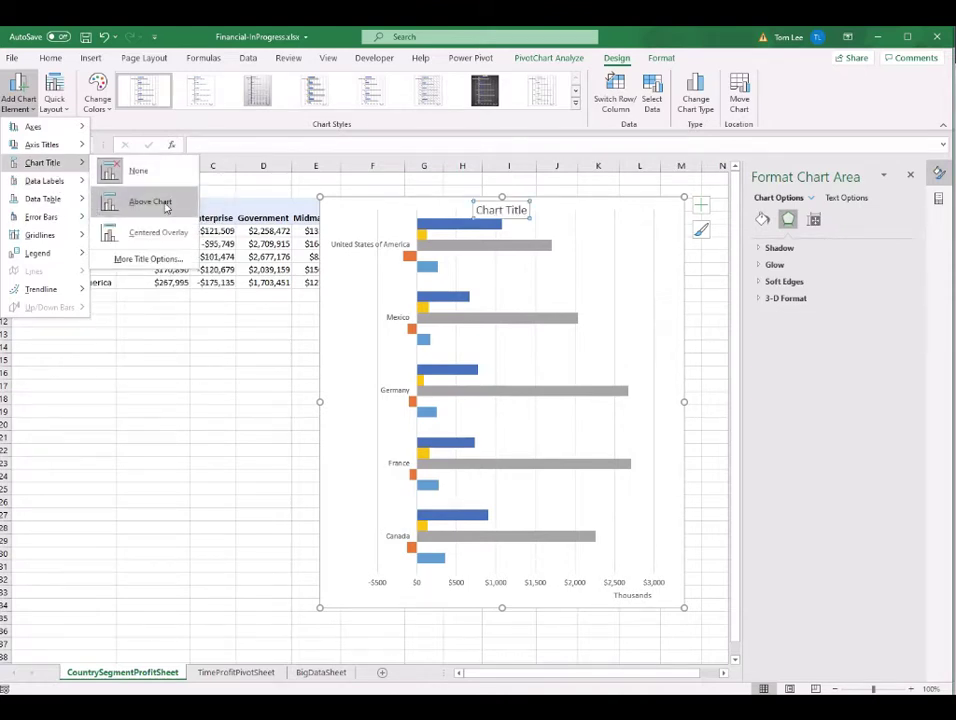
pyautogui.click(166, 207)
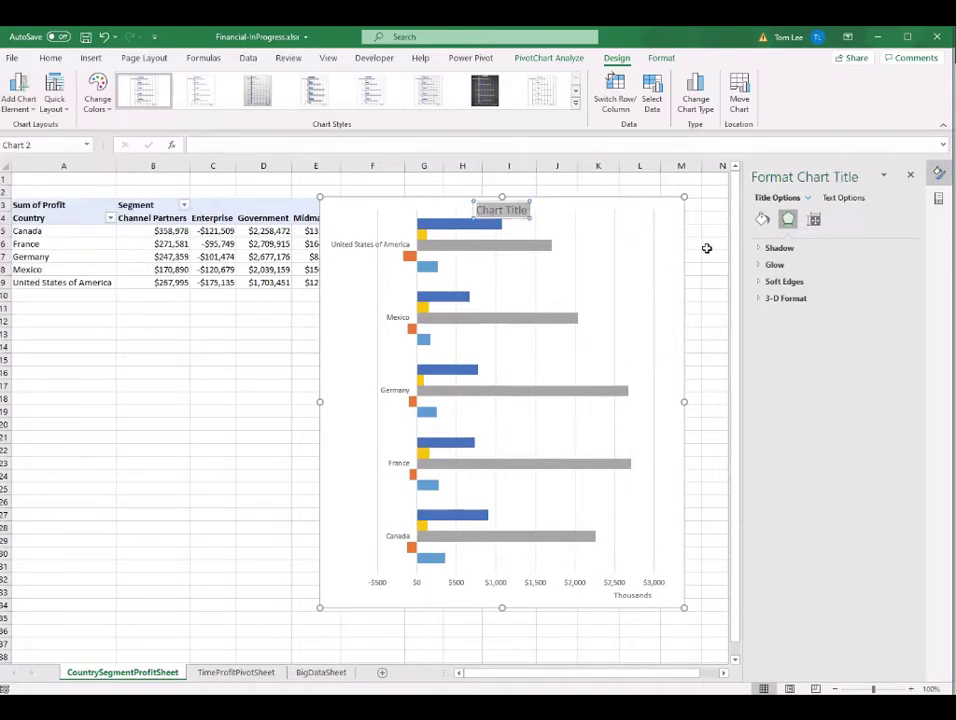
pyautogui.write('Profit by Country/Segment')
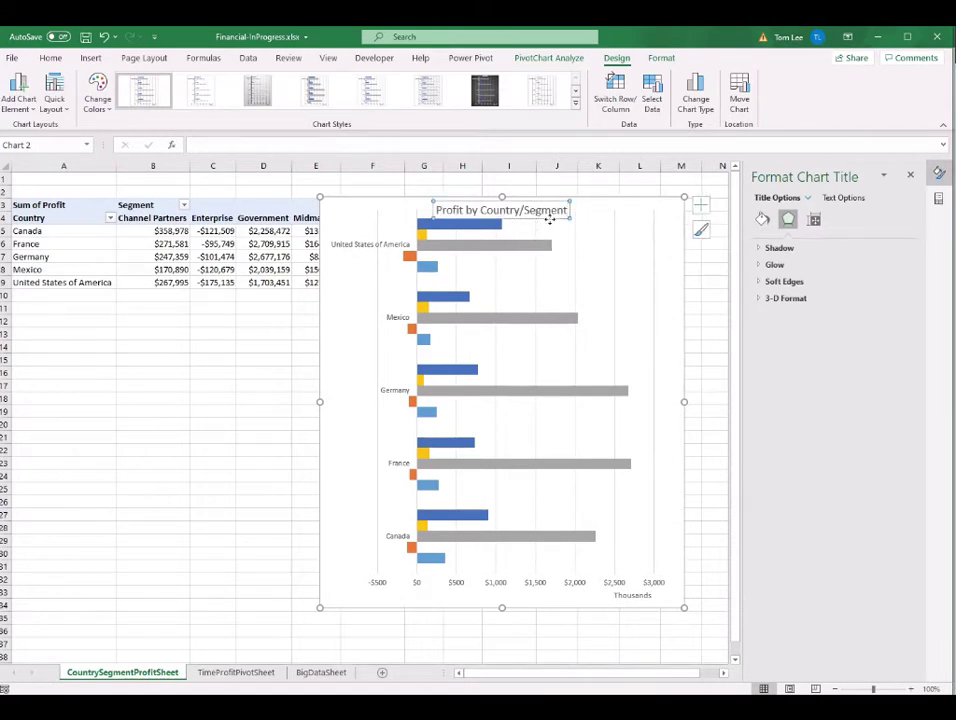
pyautogui.moveTo(546, 216); pyautogui.dragTo(440, 218)
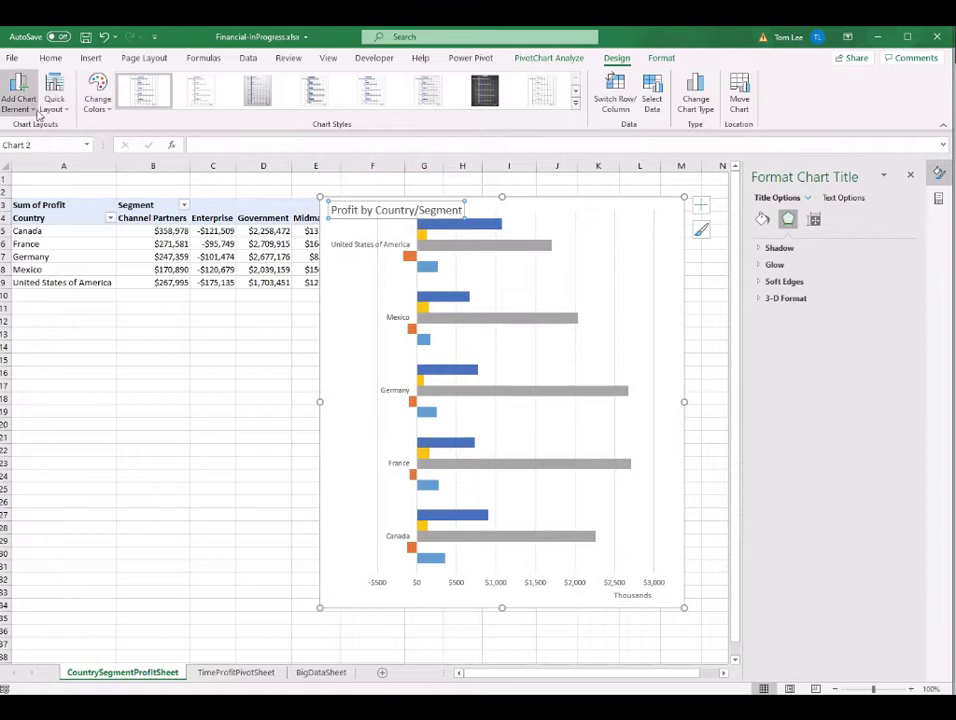
# - Title the horizontal axis 'Profit in Thousands' and shift the plot area slightly down-left
pyautogui.click(36, 112)
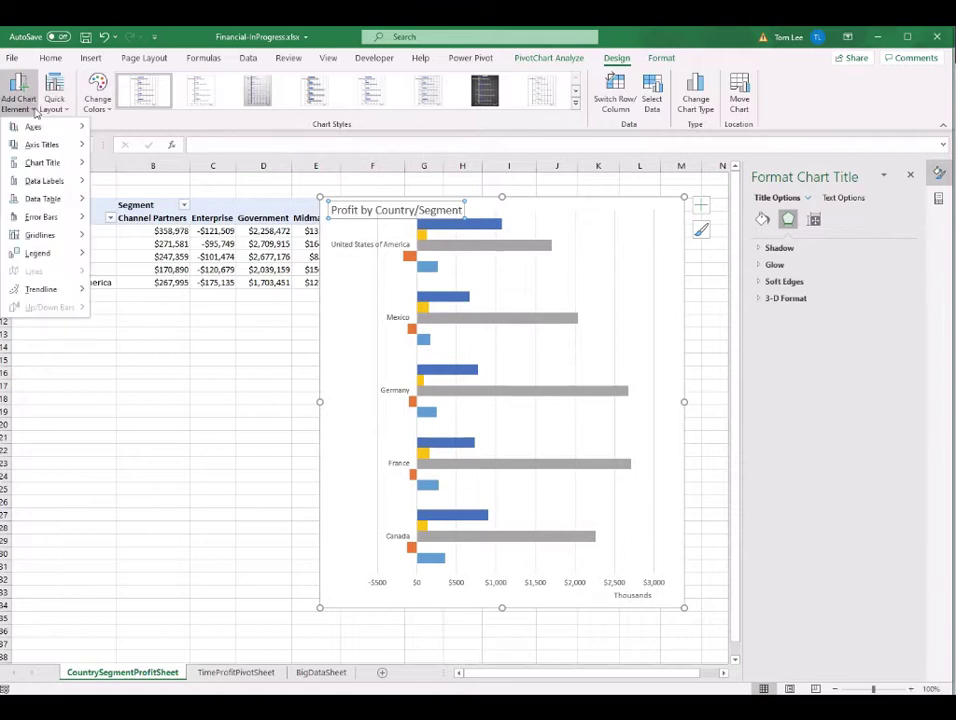
pyautogui.moveTo(42, 144)
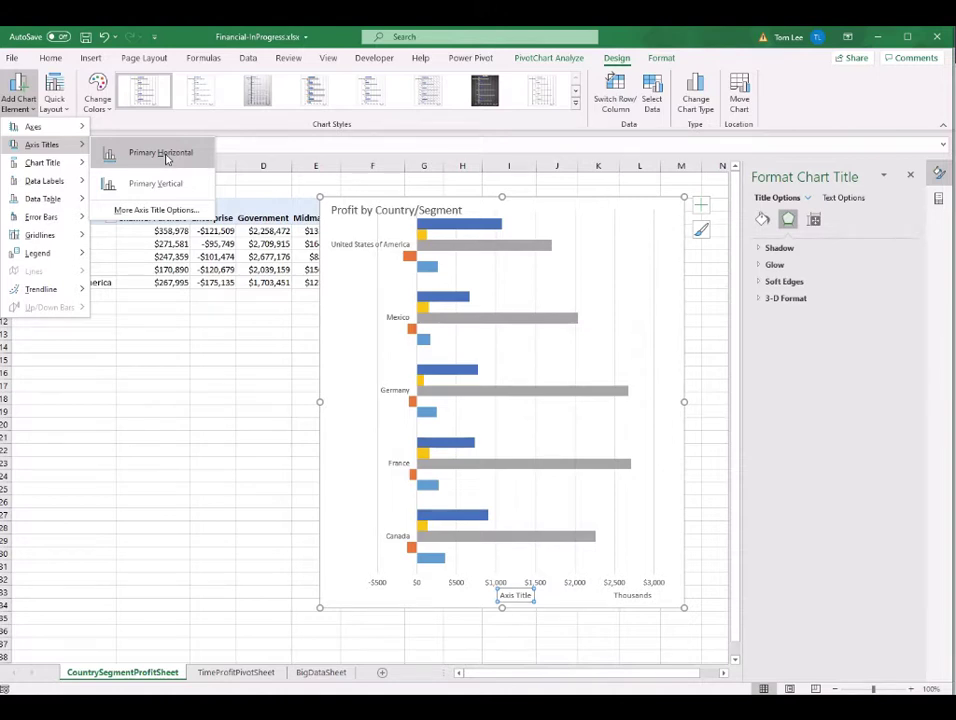
pyautogui.click(160, 153)
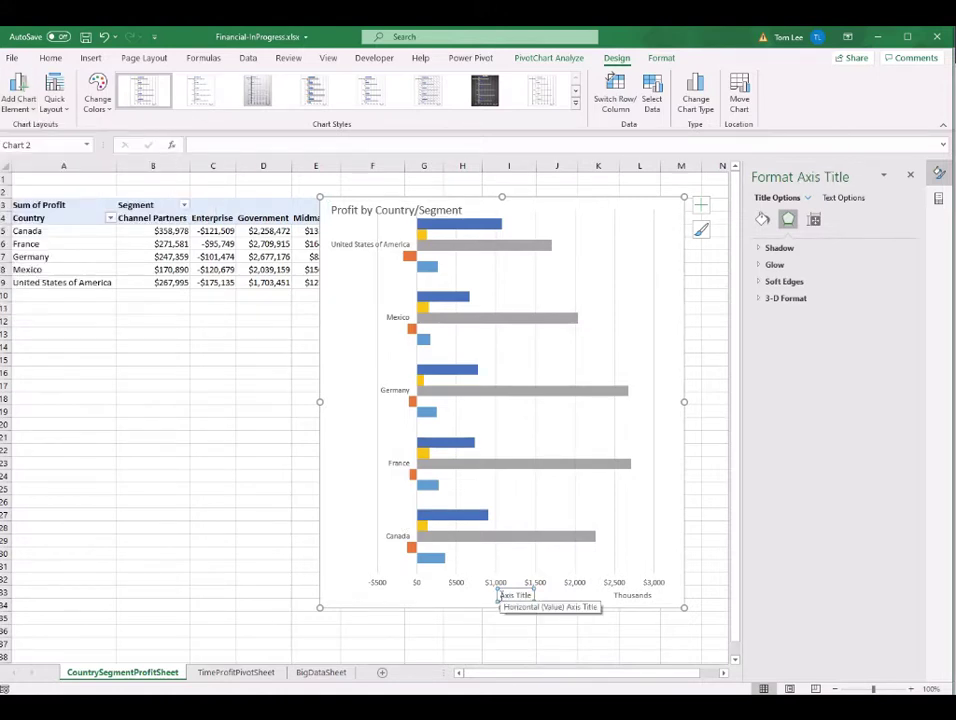
pyautogui.moveTo(500, 595); pyautogui.dragTo(537, 597)
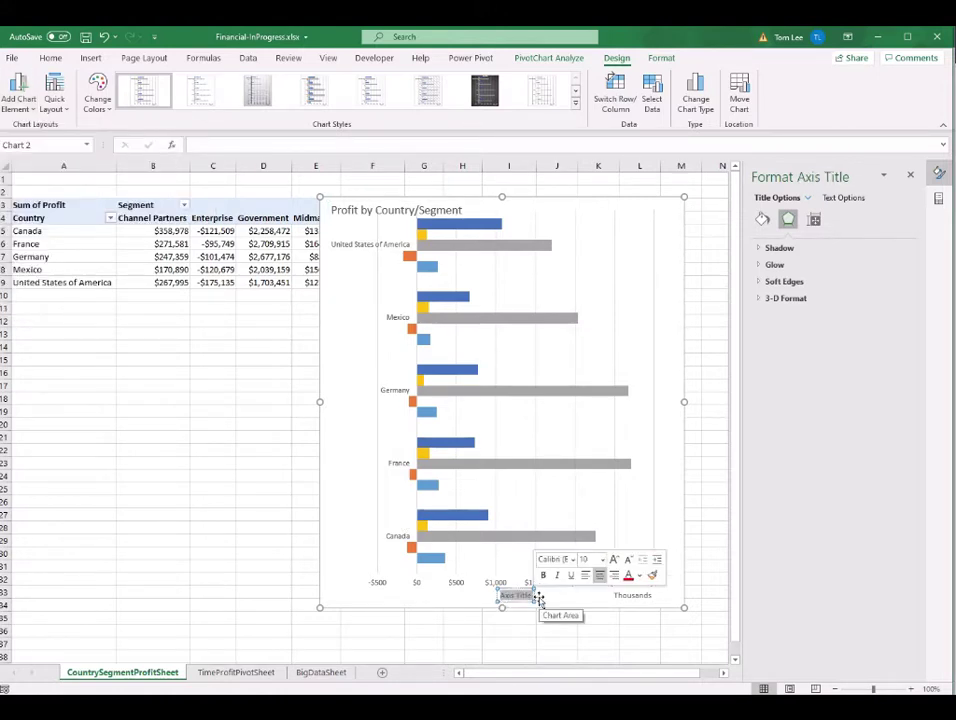
pyautogui.write('Profit in Thousands')
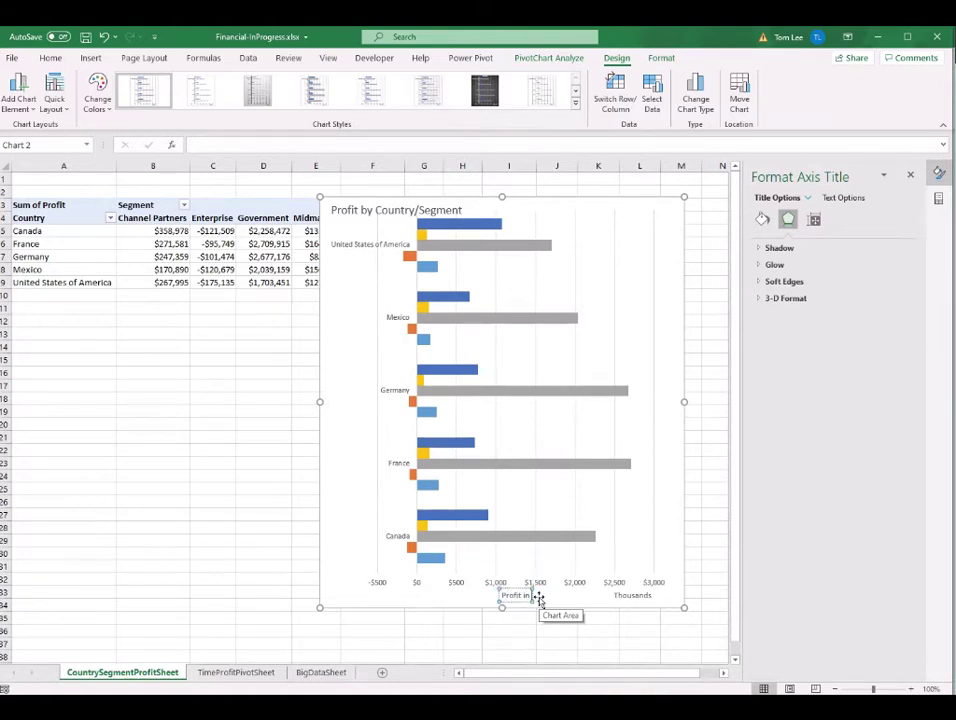
pyautogui.click(662, 300)
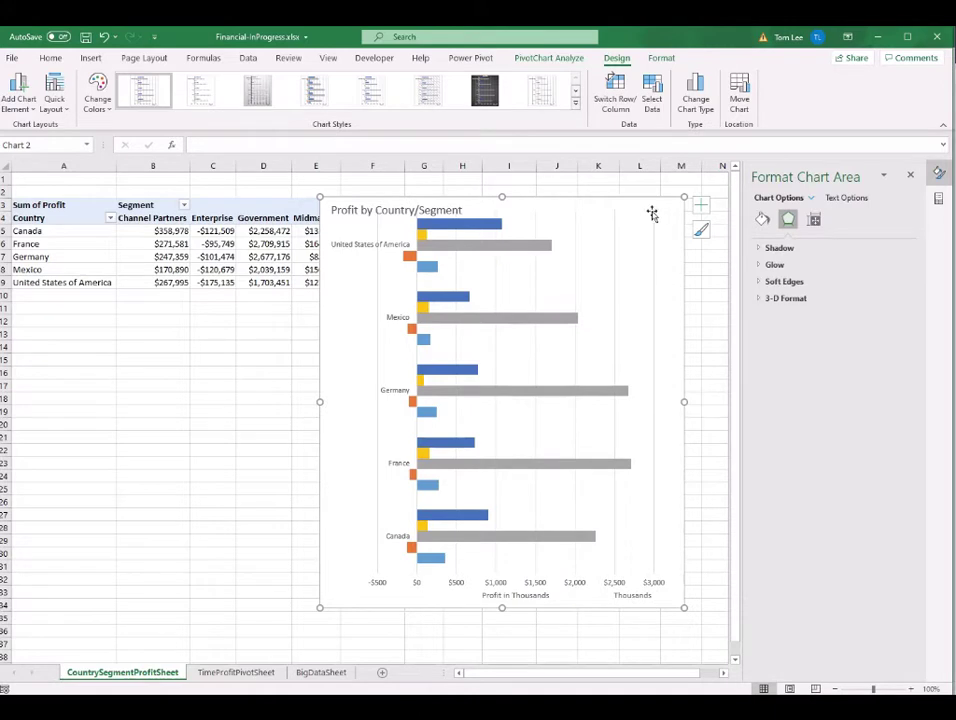
pyautogui.click(611, 219)
pyautogui.moveTo(611, 219); pyautogui.dragTo(608, 225)
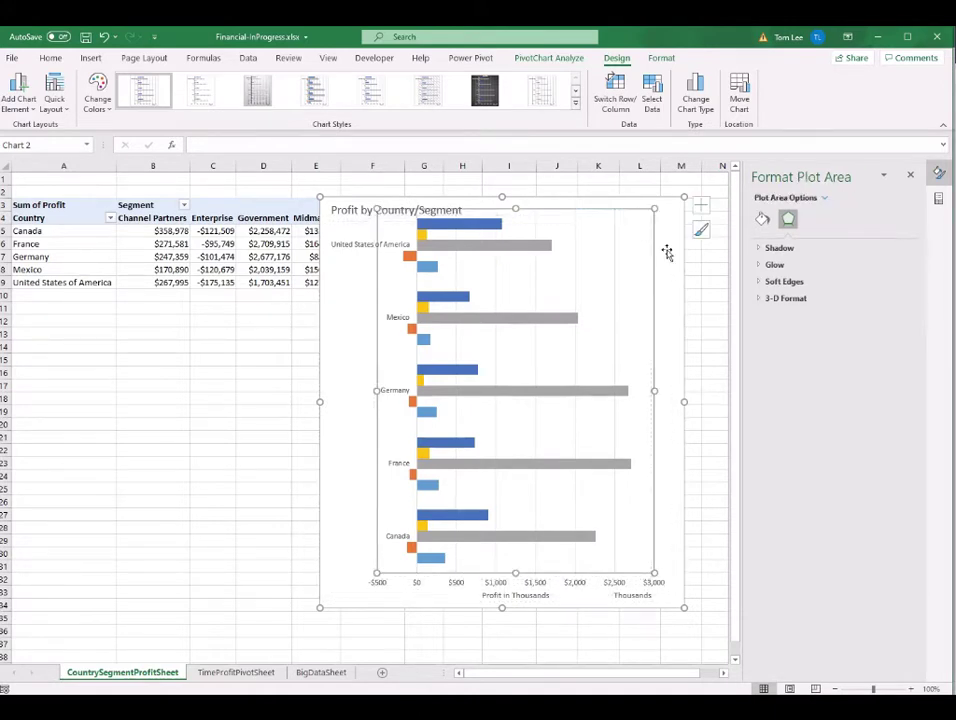
# - Rename the chart to PivotBarChart in PivotChart Analyze
pyautogui.click(551, 60)
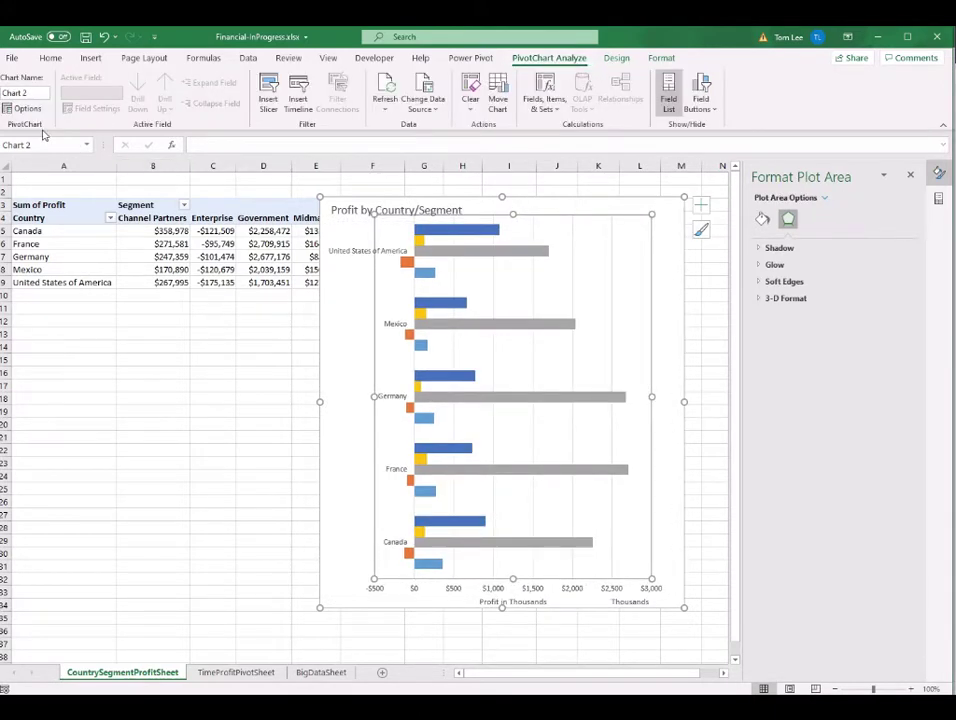
pyautogui.click(45, 94)
pyautogui.write('PivotBarChart')
pyautogui.press('Return')
pyautogui.press('Escape')
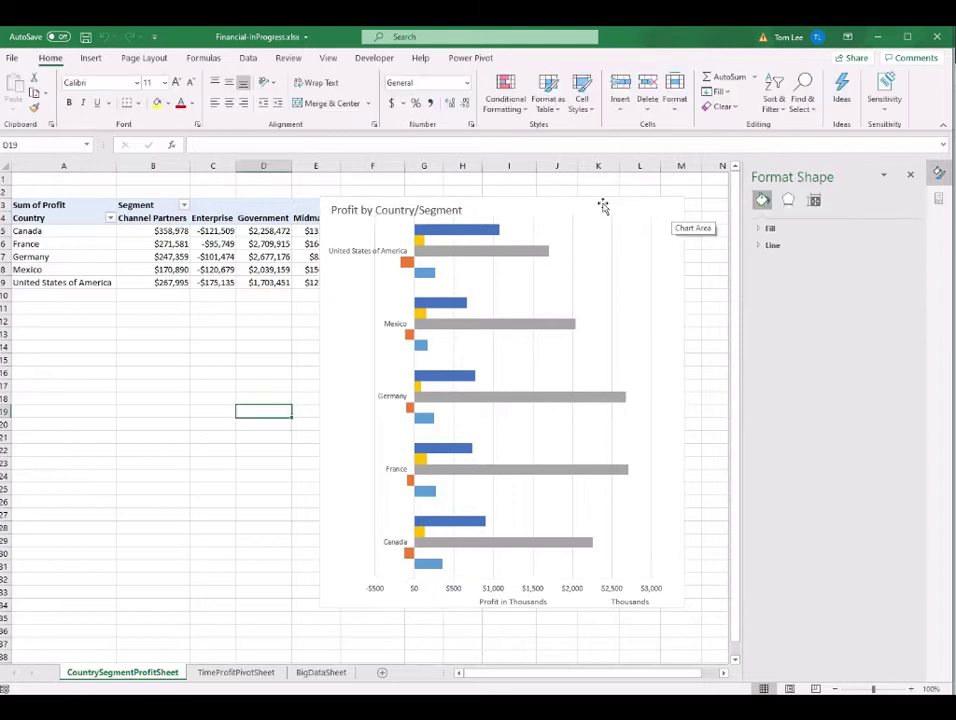
# - Move the chart beside the pivot table, then spot-check its profit values and name
pyautogui.click(943, 177)
pyautogui.moveTo(545, 213); pyautogui.dragTo(659, 211)
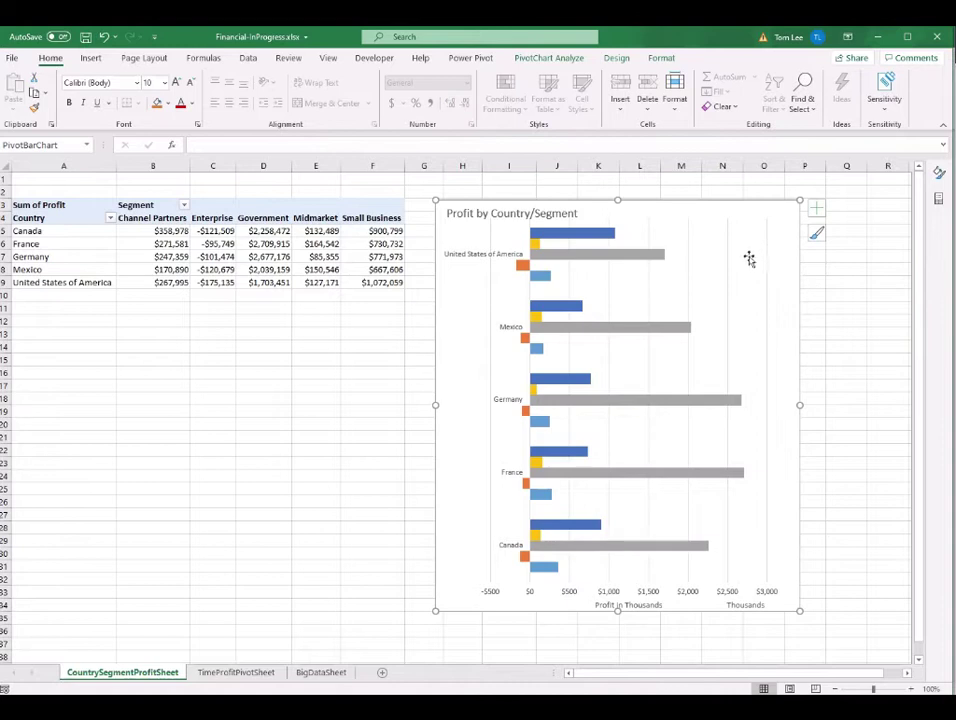
pyautogui.click(549, 58)
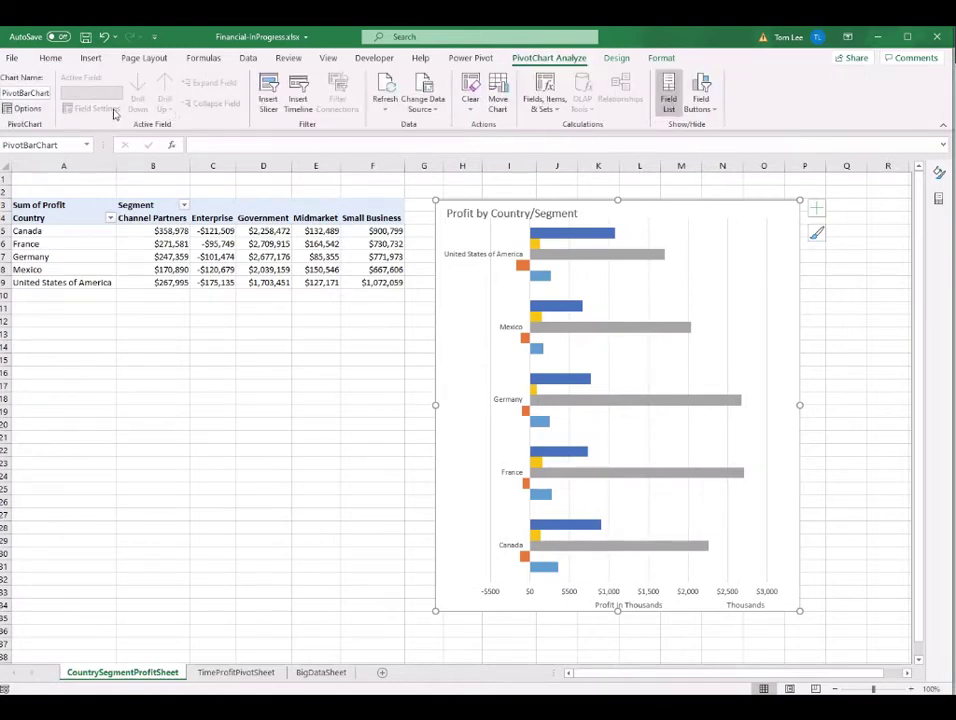
pyautogui.click(266, 244)
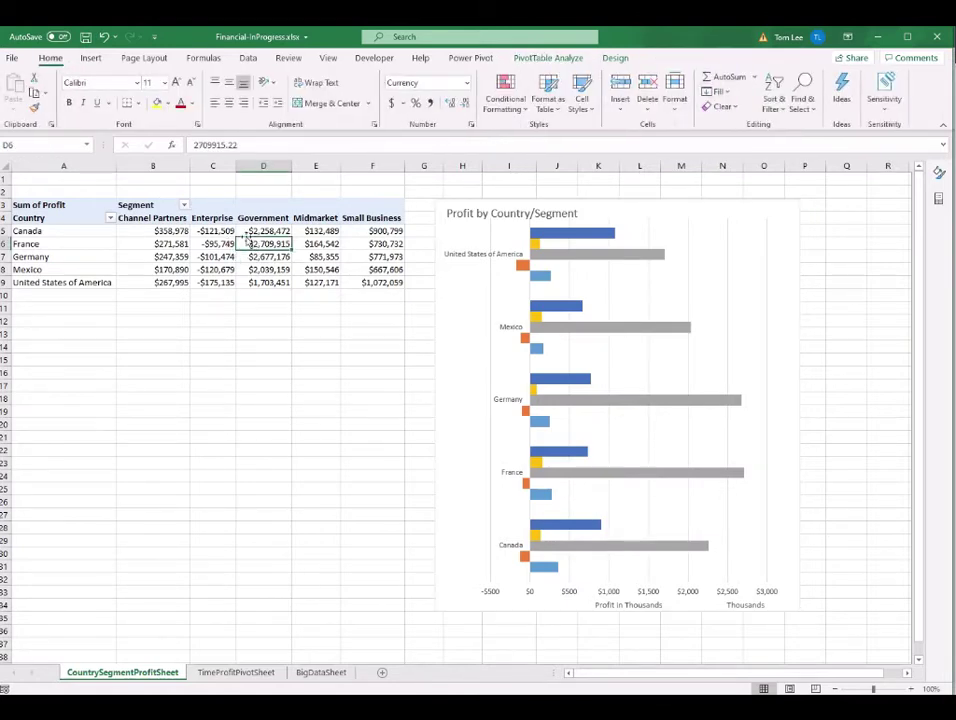
pyautogui.click(540, 62)
pyautogui.click(25, 92)
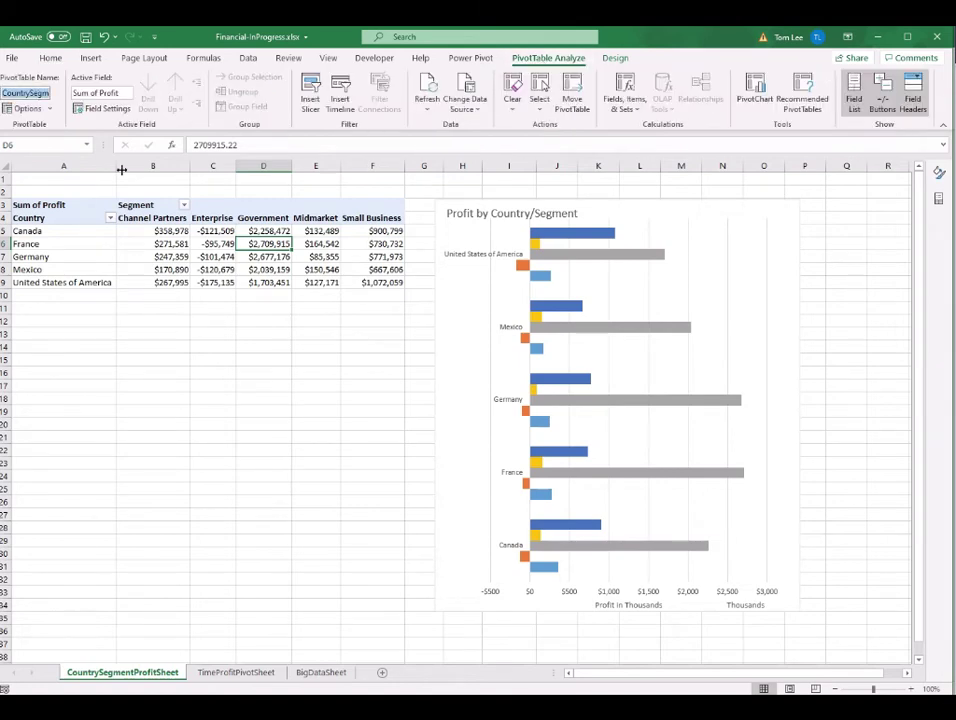
pyautogui.click(182, 258)
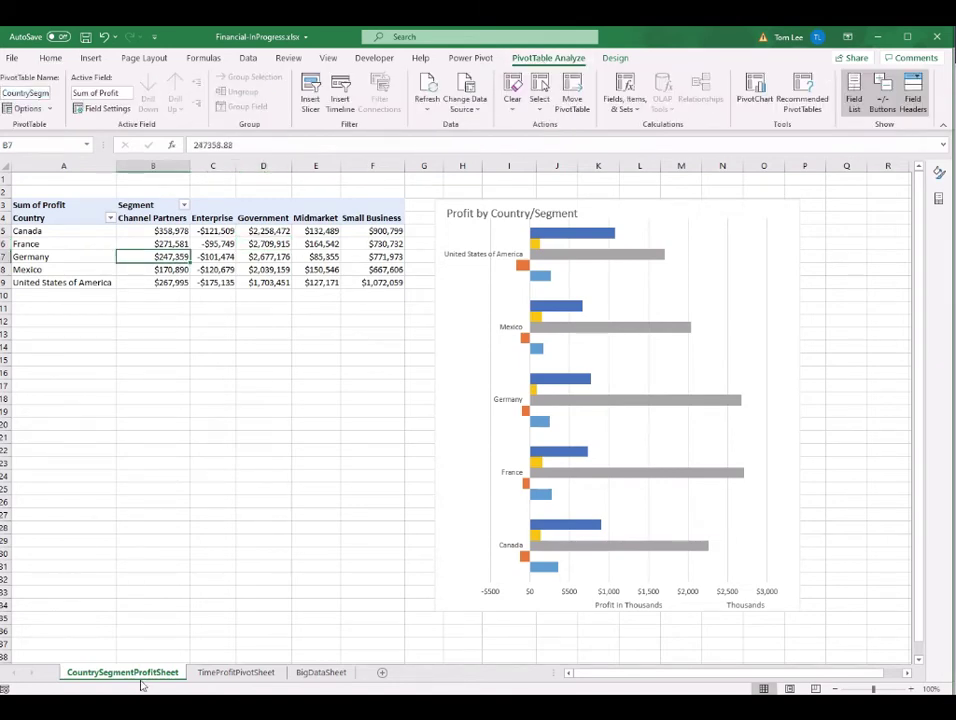
pyautogui.click(350, 244)
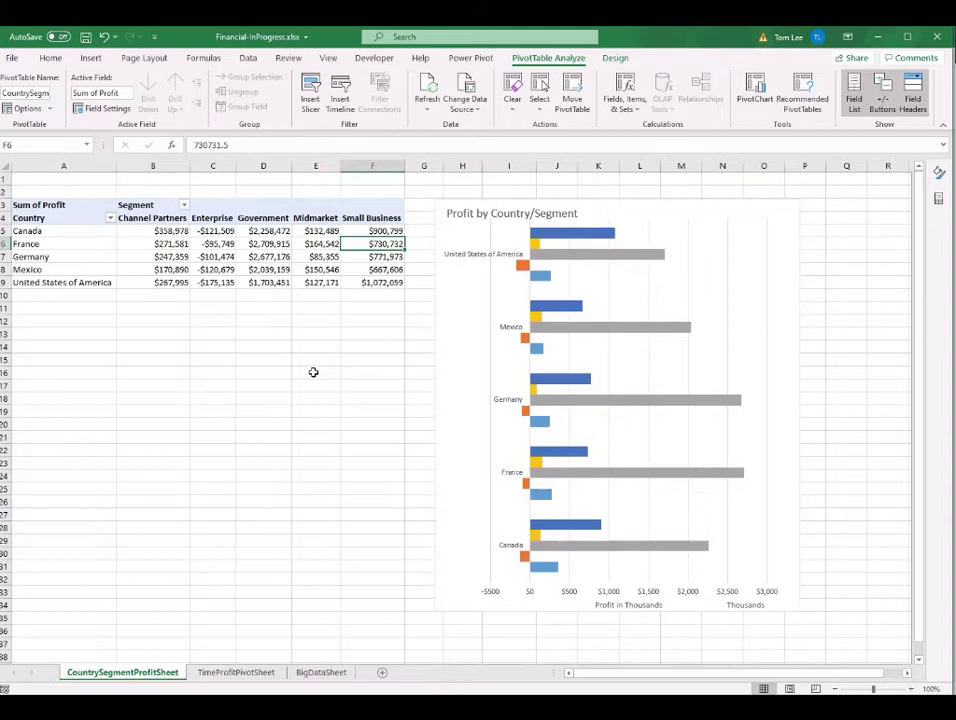
pyautogui.click(315, 411)
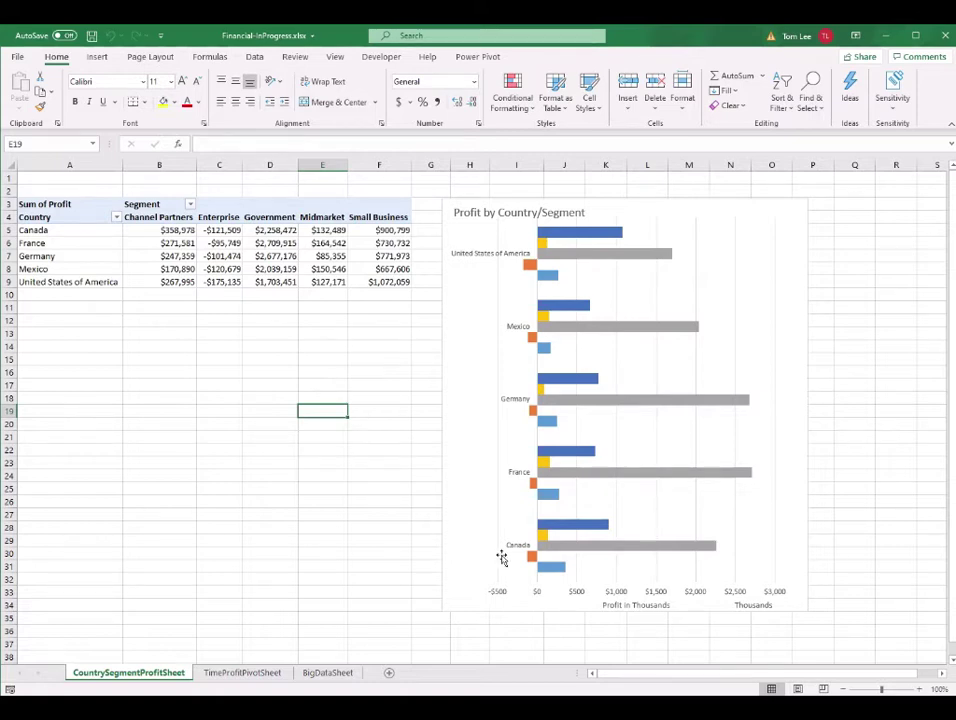
# - Switch to the Financial-Final workbook and select the dashboard's pie chart
pyautogui.moveTo(617, 692)
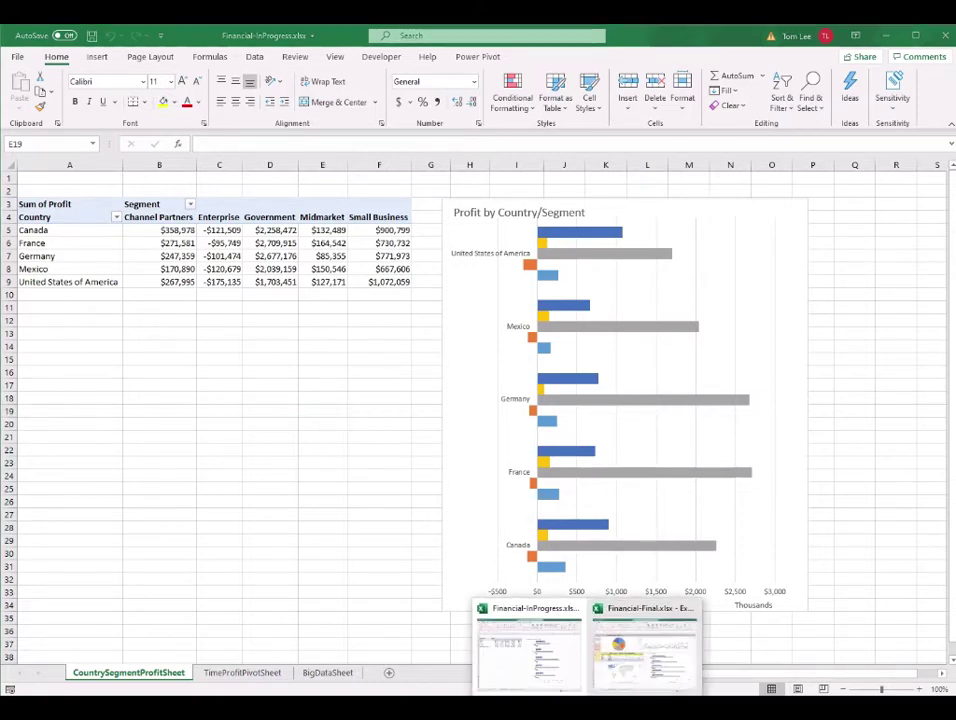
pyautogui.click(645, 640)
pyautogui.click(380, 267)
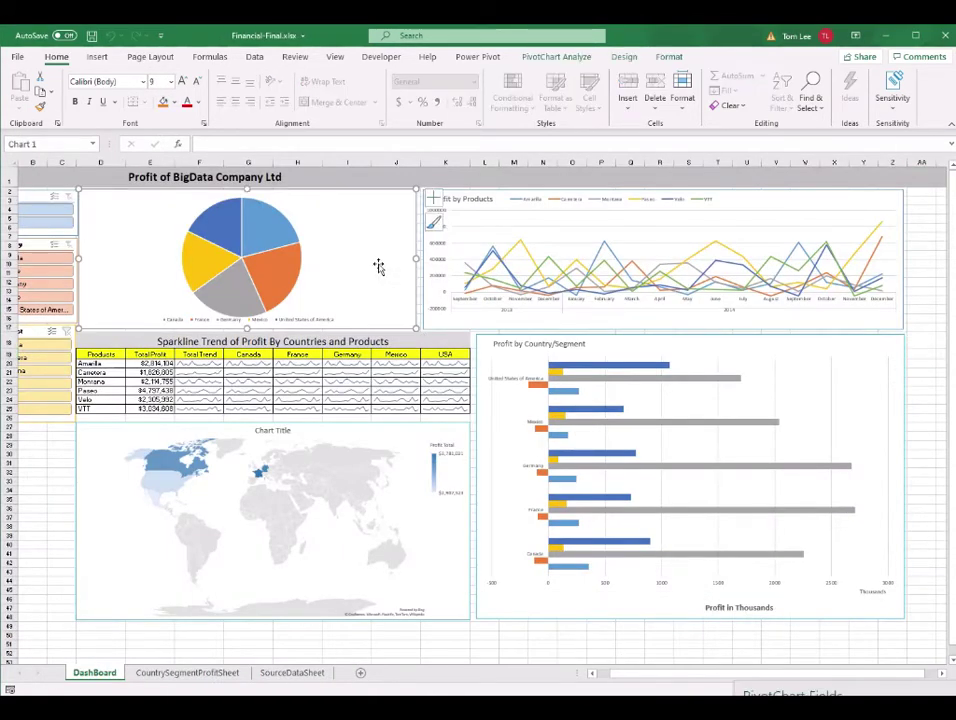
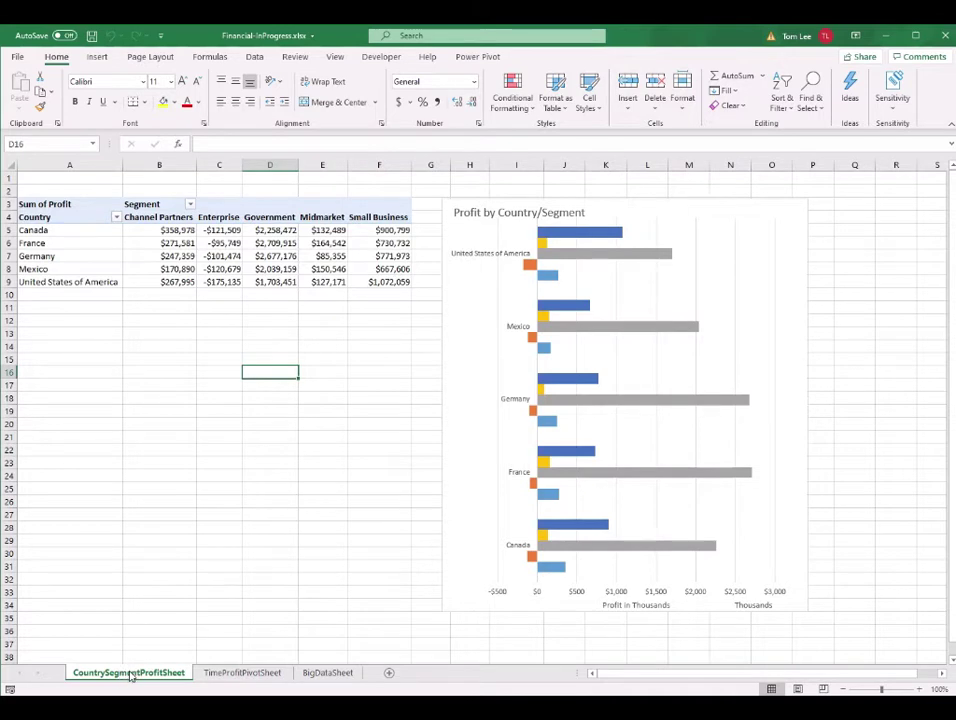
# - Duplicate the country-segment profit sheet using Move or Copy with Create a copy ticked
pyautogui.rightClick(130, 677)
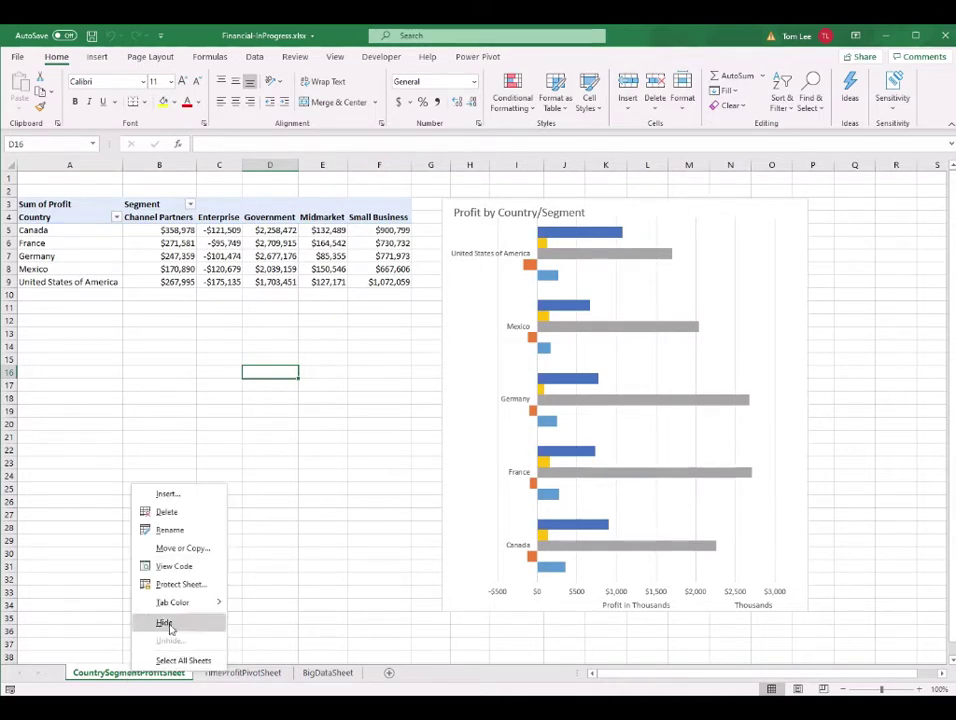
pyautogui.click(179, 549)
pyautogui.click(317, 459)
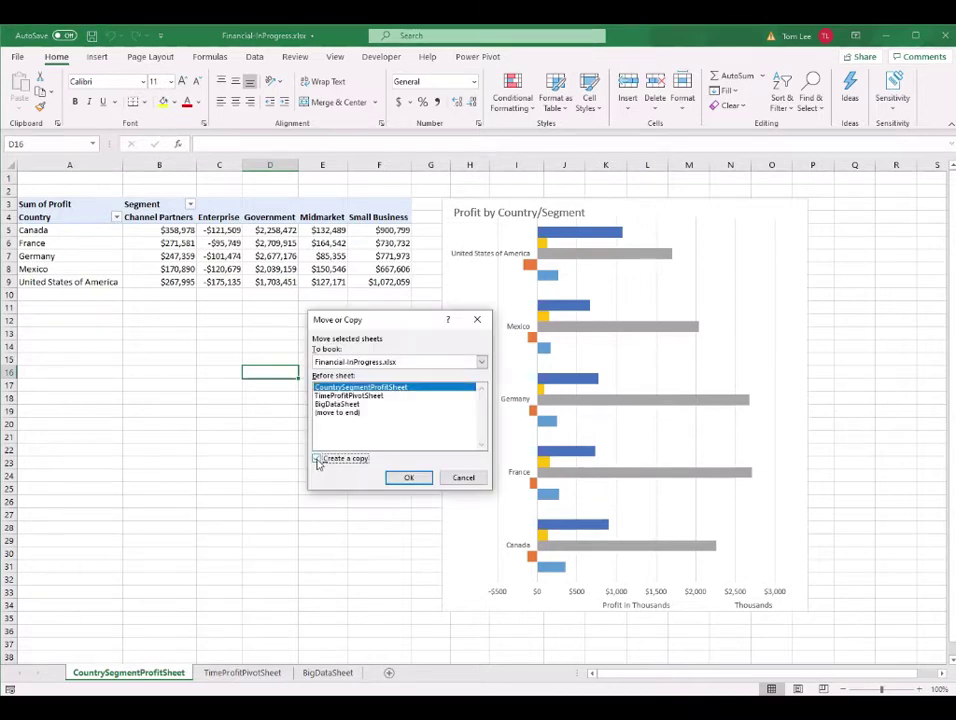
pyautogui.click(416, 479)
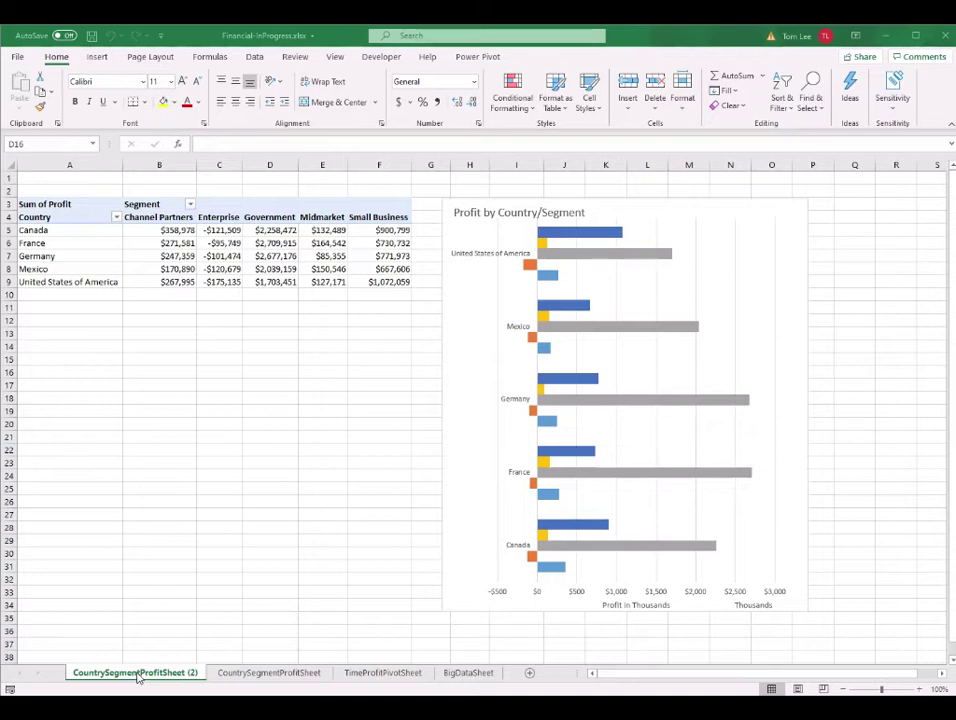
# - Rename the copy CountryProfitPieSheet and delete its pivot chart
pyautogui.doubleClick(138, 677)
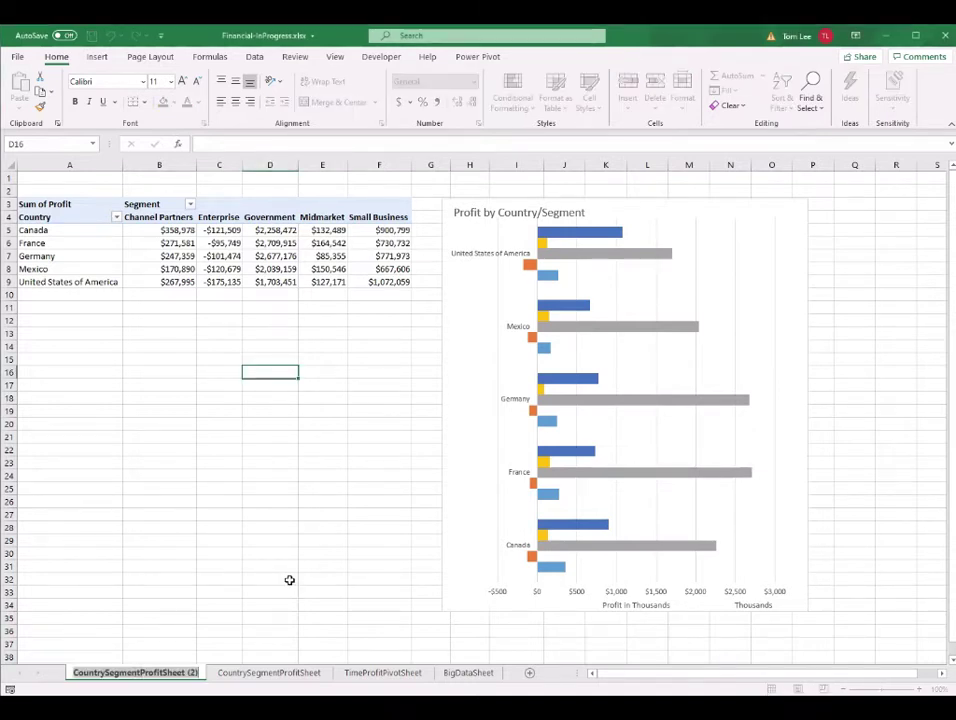
pyautogui.write('Country')
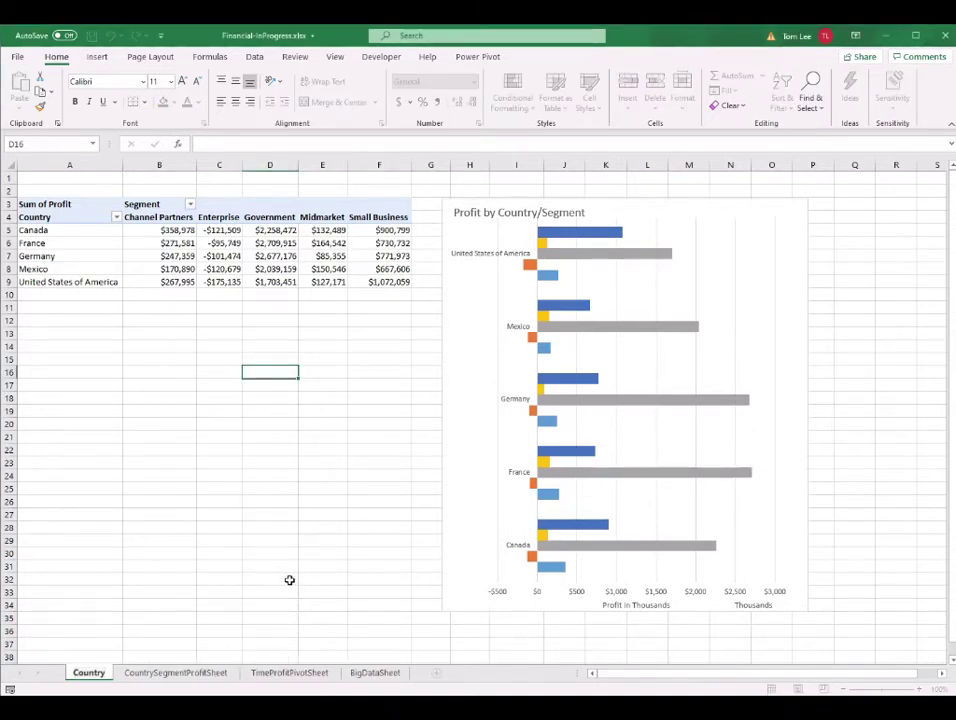
pyautogui.write('ProfitPieSheet')
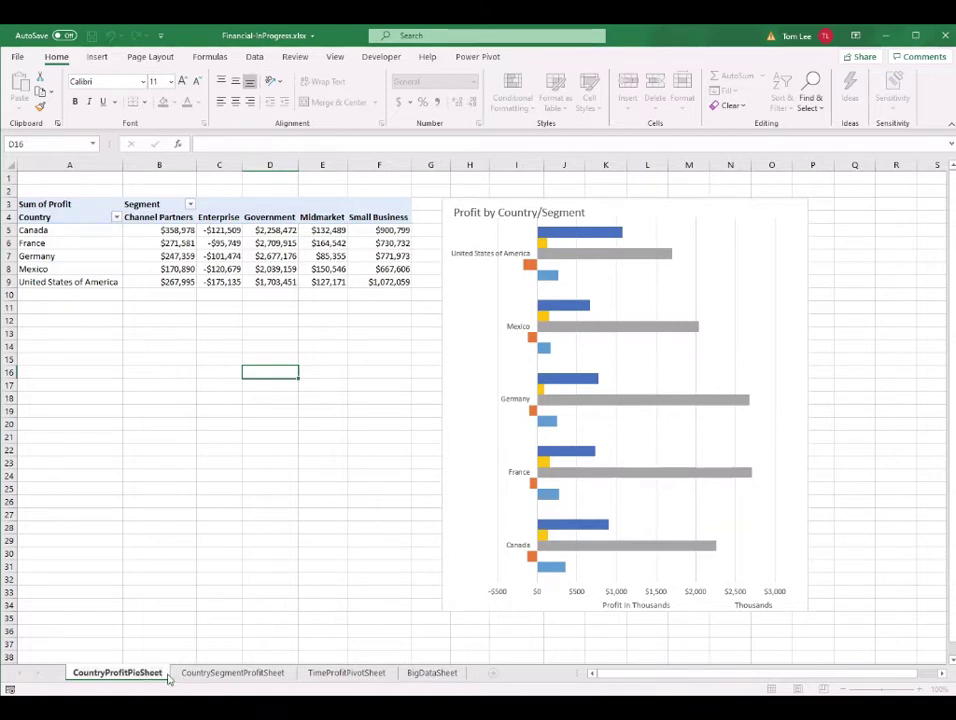
pyautogui.press('Return')
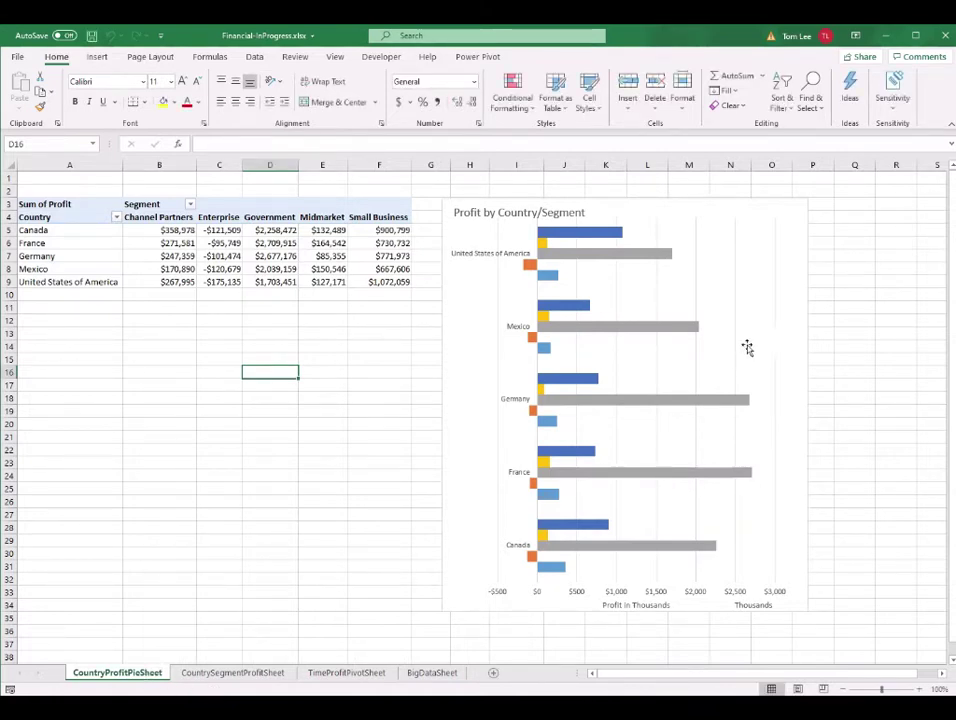
pyautogui.click(774, 214)
pyautogui.press('Delete')
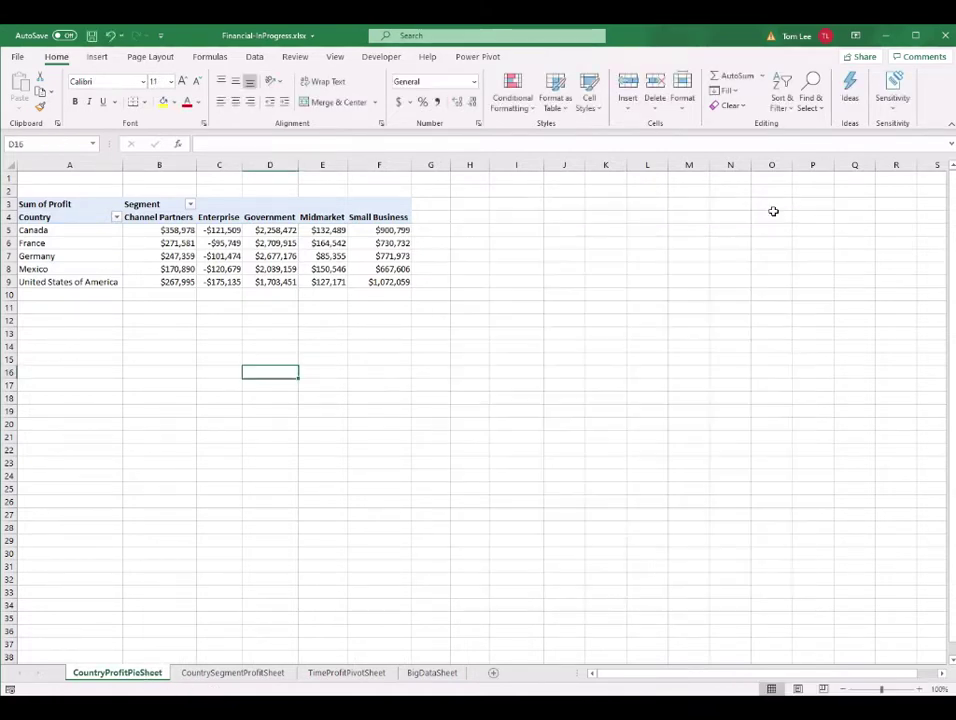
# - Name the copied pivot table CountryProfitPiePivot in the PivotTable Name box
pyautogui.click(222, 243)
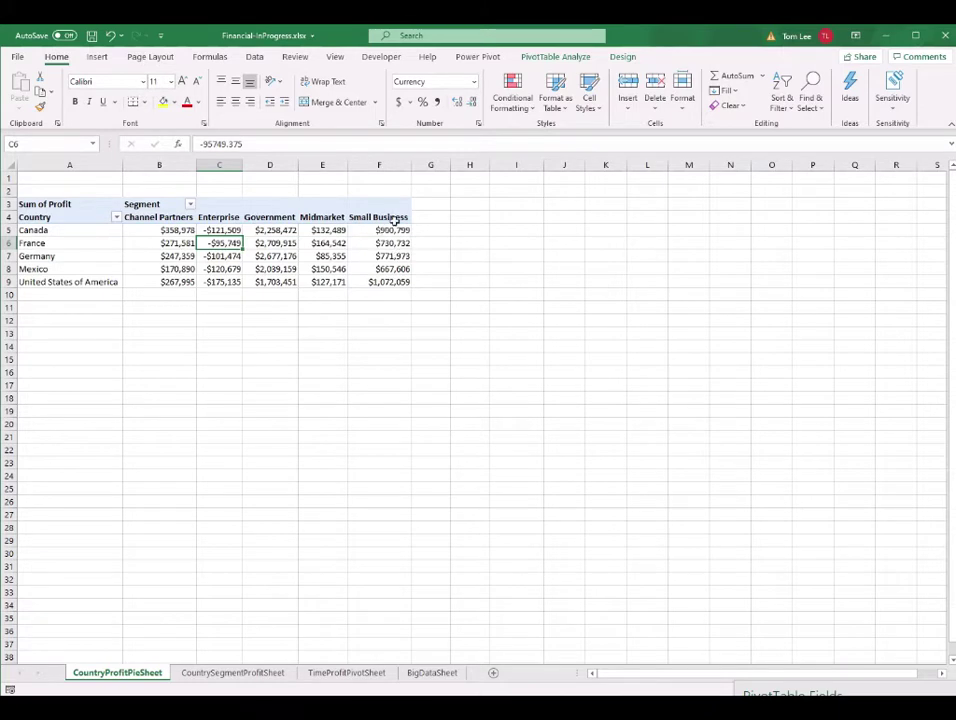
pyautogui.click(553, 57)
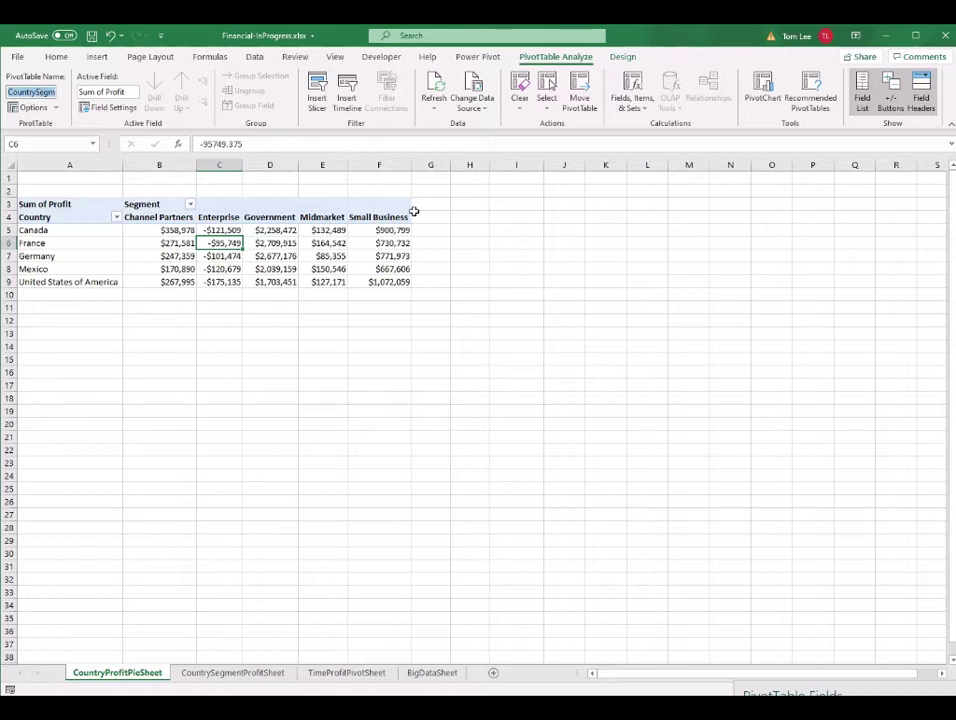
pyautogui.write('ProfitPiePivot')
pyautogui.press('Right')
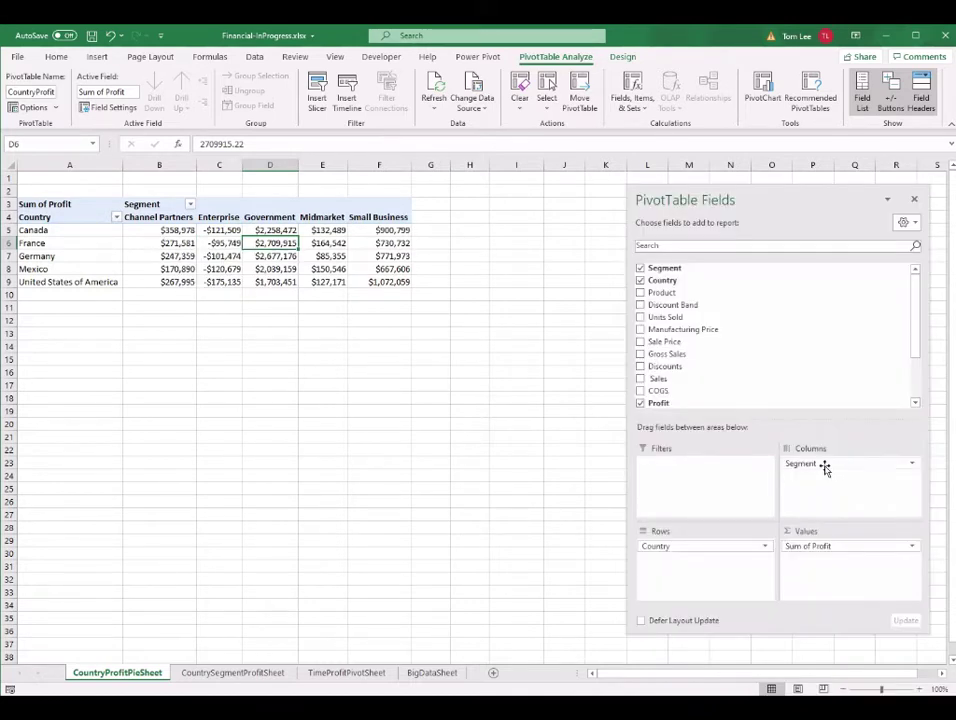
# - Remove Segment, Country and Sum of Profit from the pivot table's field areas
pyautogui.moveTo(825, 470); pyautogui.dragTo(817, 346)
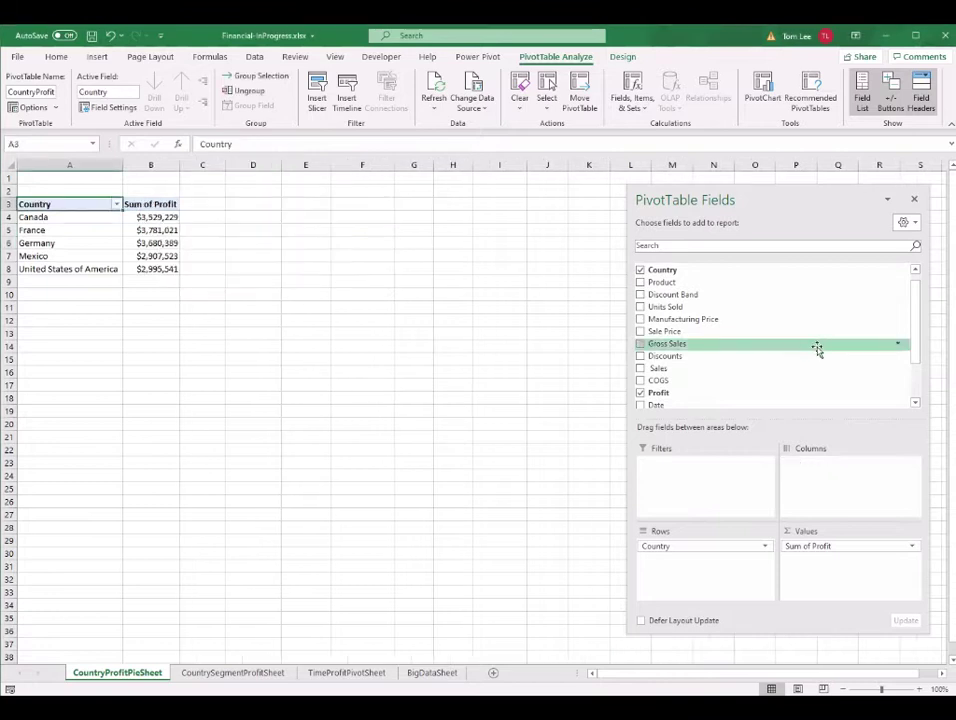
pyautogui.moveTo(689, 546); pyautogui.dragTo(766, 430)
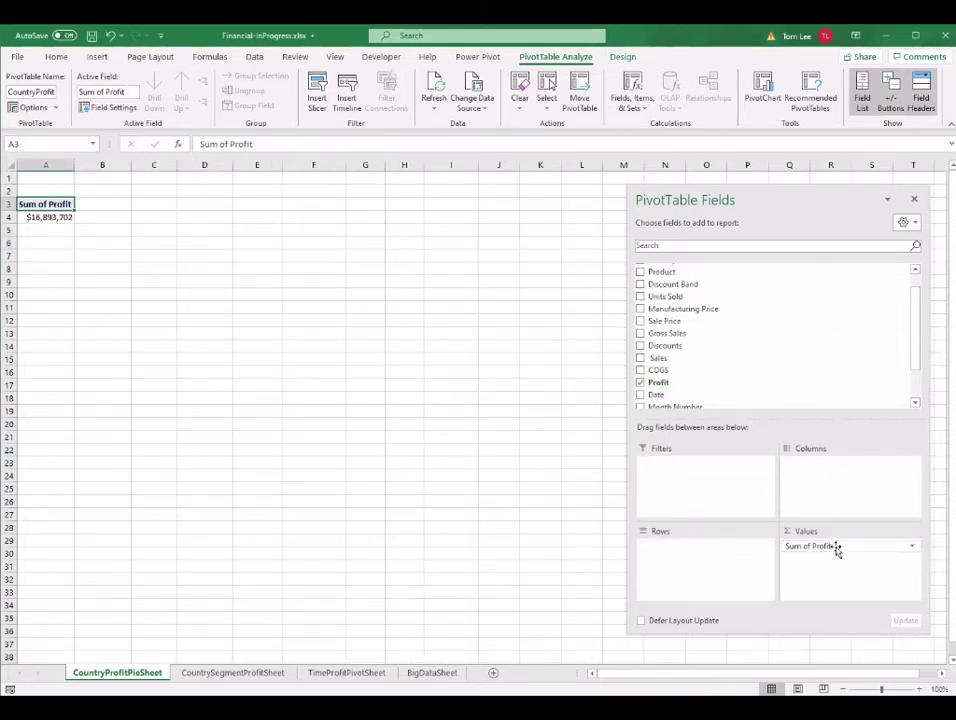
pyautogui.moveTo(836, 549); pyautogui.dragTo(822, 336)
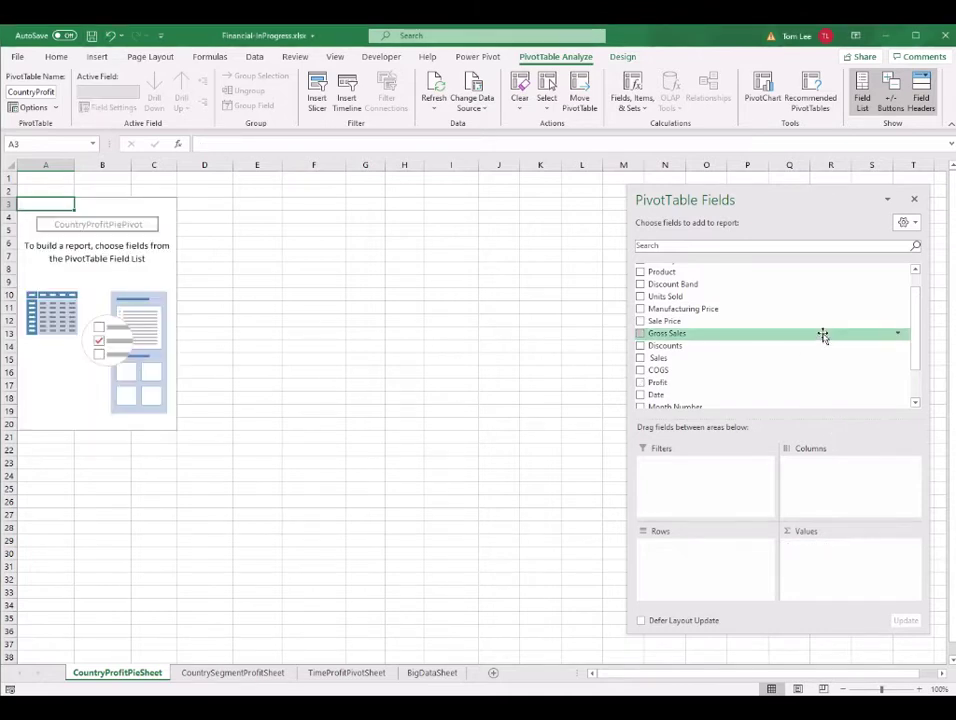
pyautogui.click(59, 370)
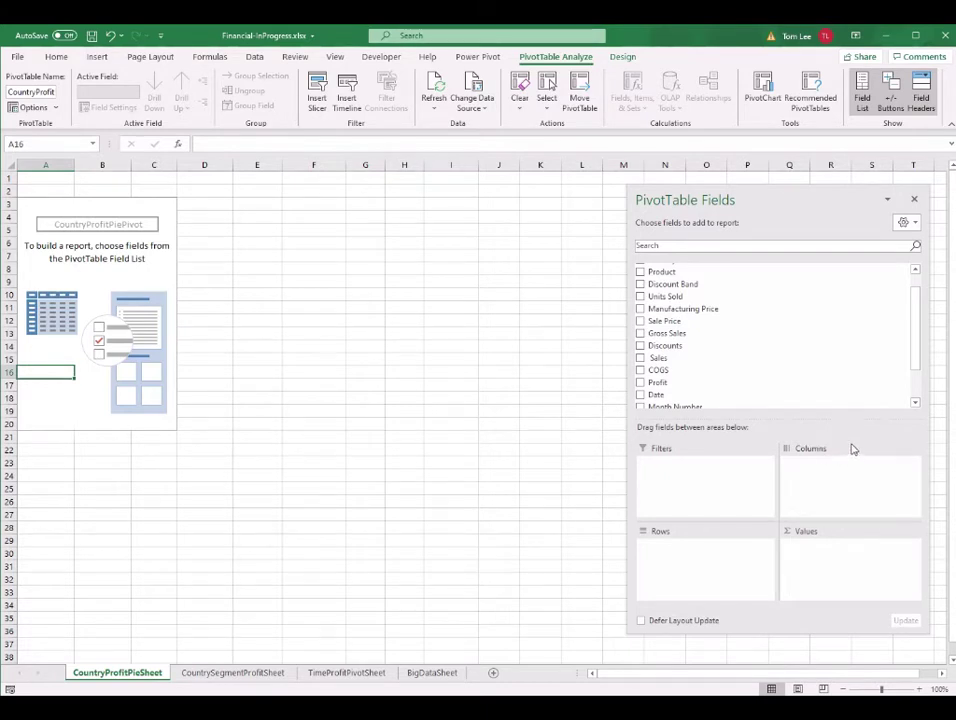
# - Rebuild the pivot with Country in Rows and Sum of Profit in Values
pyautogui.scroll(1, 800, 358)
pyautogui.moveTo(687, 280); pyautogui.dragTo(716, 556)
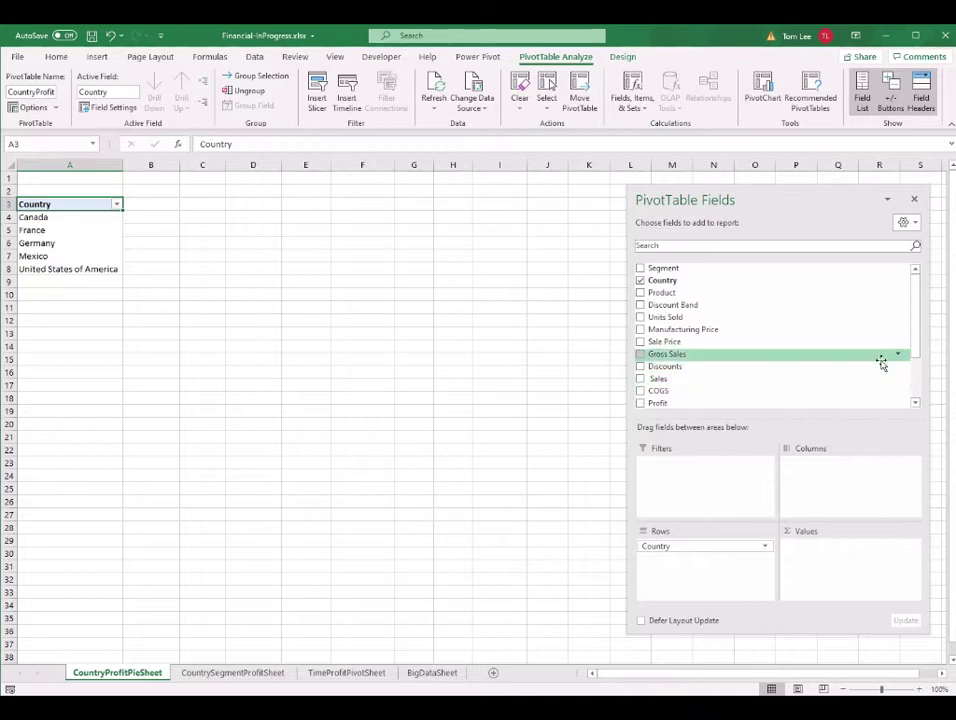
pyautogui.scroll(-2, 907, 326)
pyautogui.moveTo(658, 351); pyautogui.dragTo(832, 564)
pyautogui.click(151, 229)
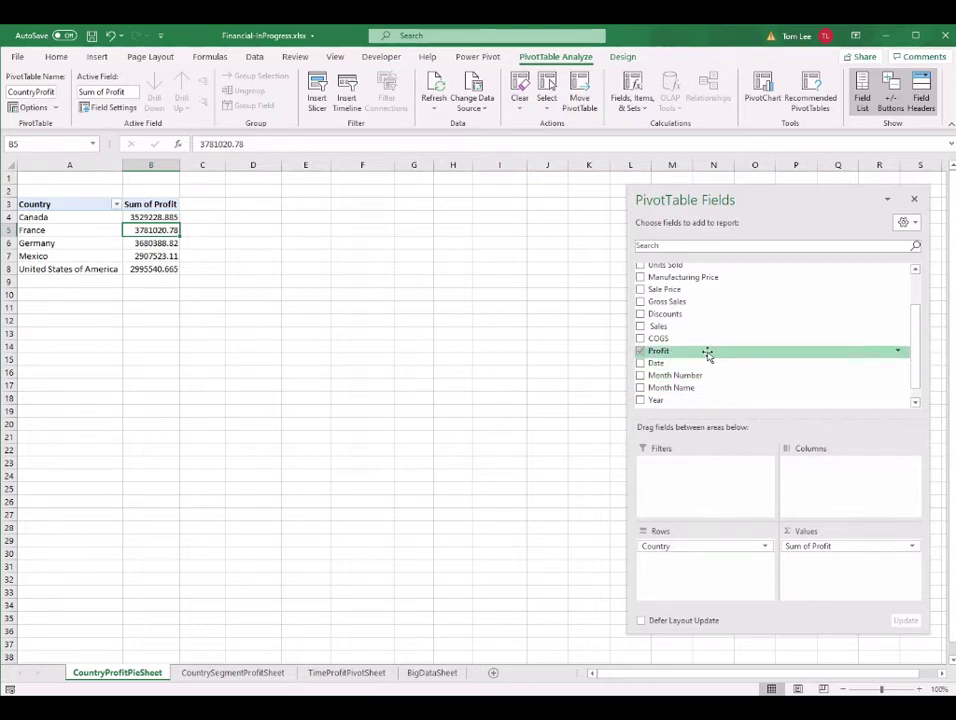
# - Add Profit to Values again as Sum of Profit2 and widen columns B and C
pyautogui.moveTo(707, 354); pyautogui.dragTo(858, 576)
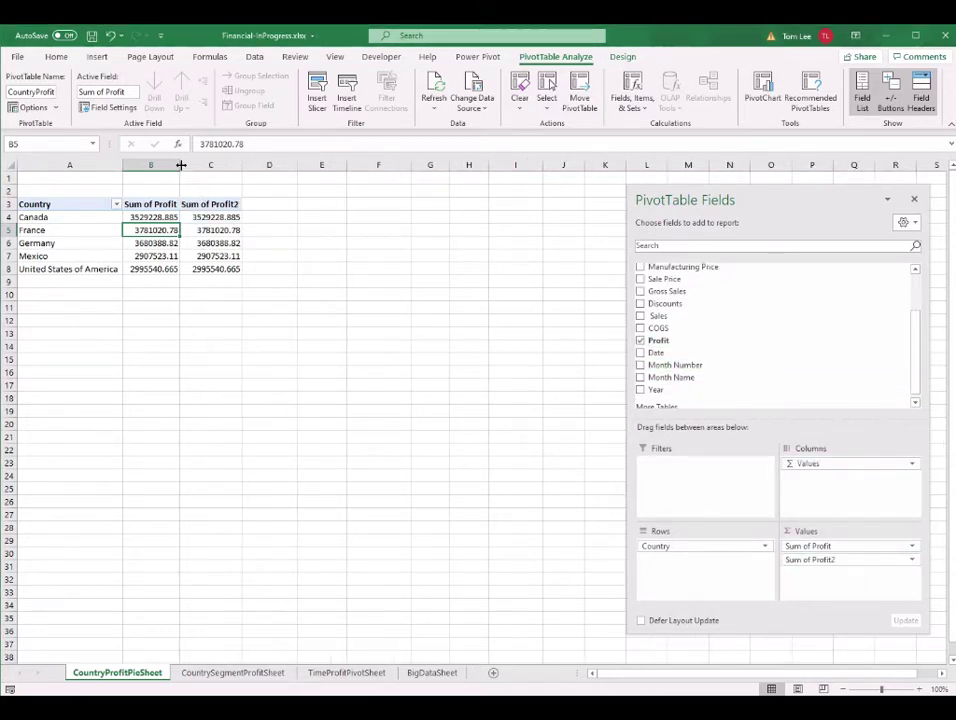
pyautogui.moveTo(181, 165); pyautogui.dragTo(192, 165)
pyautogui.moveTo(256, 165); pyautogui.dragTo(288, 165)
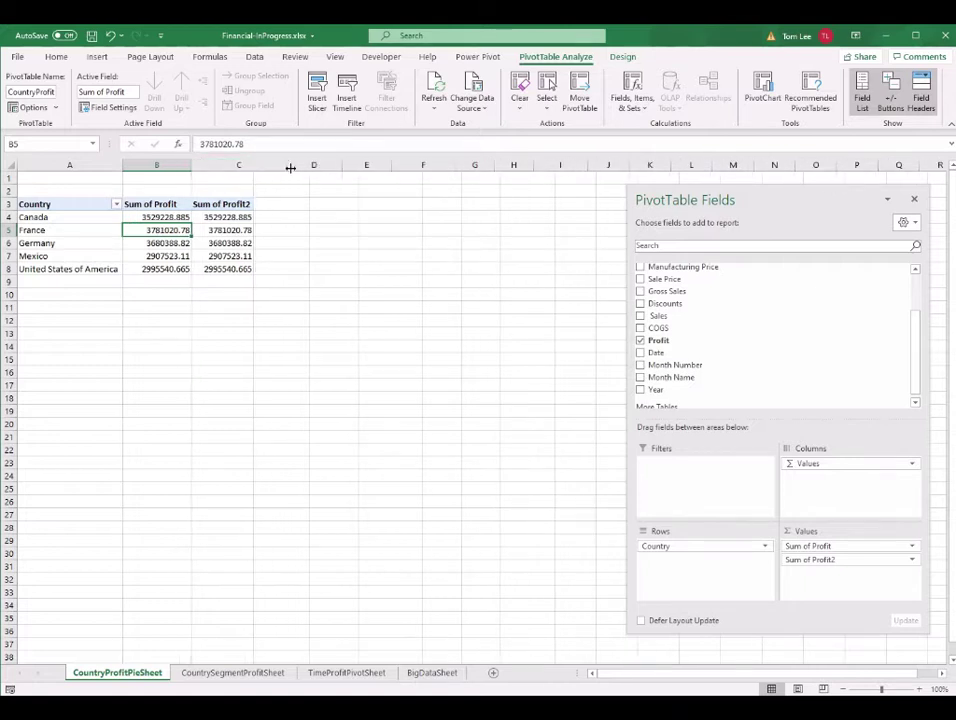
pyautogui.click(258, 218)
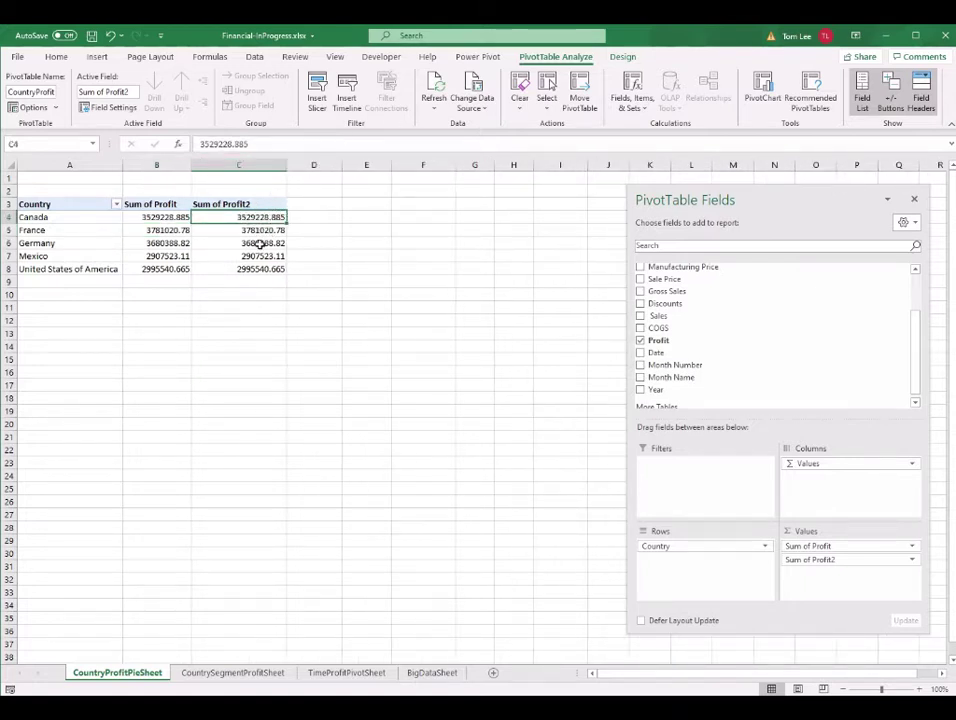
pyautogui.moveTo(259, 244)
pyautogui.moveTo(85, 218); pyautogui.dragTo(85, 269)
pyautogui.click(222, 220)
pyautogui.moveTo(258, 216)
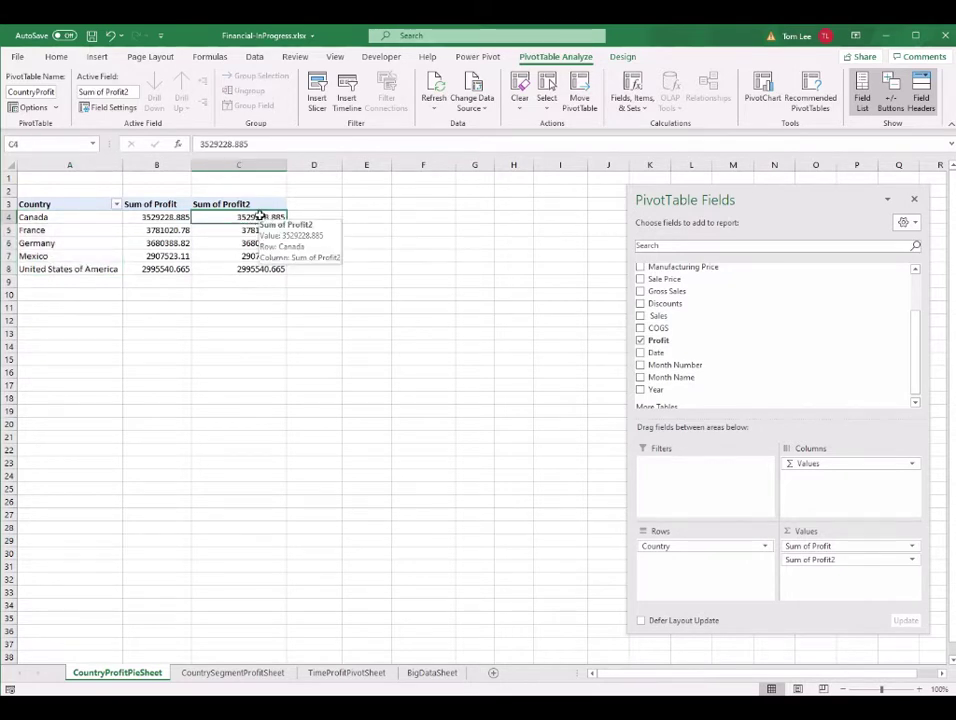
# - Set Sum of Profit2 to show values as % of Grand Total
pyautogui.rightClick(252, 221)
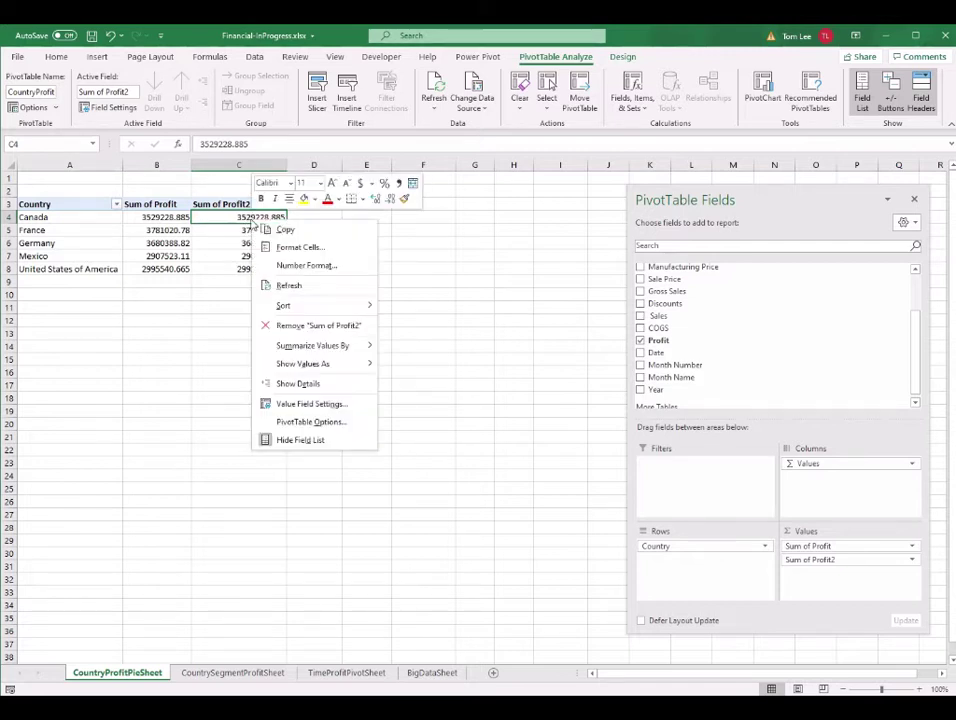
pyautogui.click(338, 405)
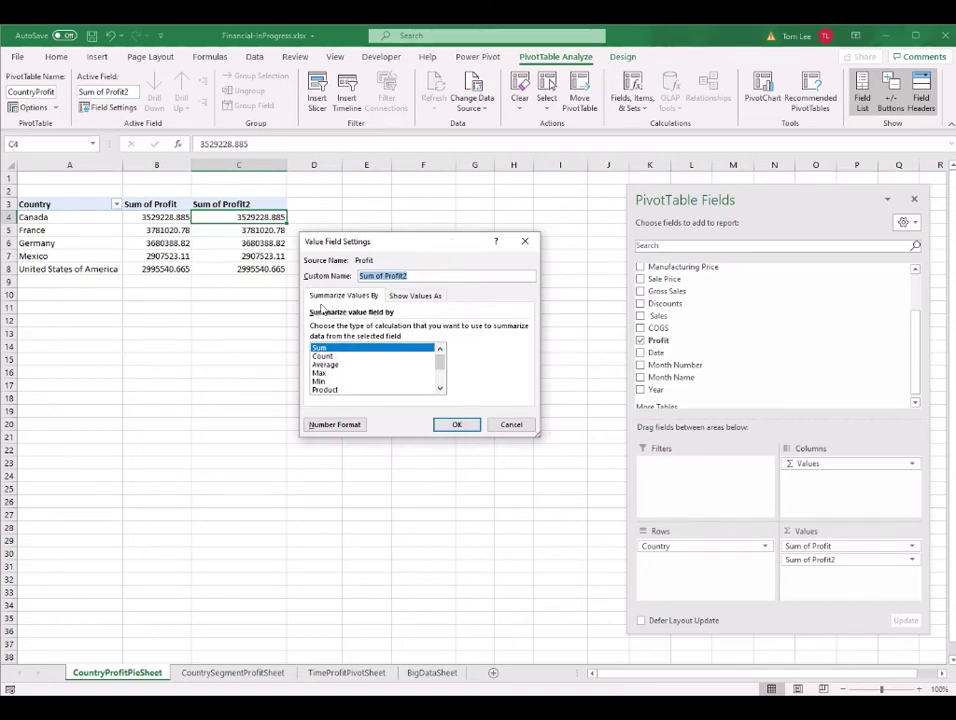
pyautogui.click(418, 300)
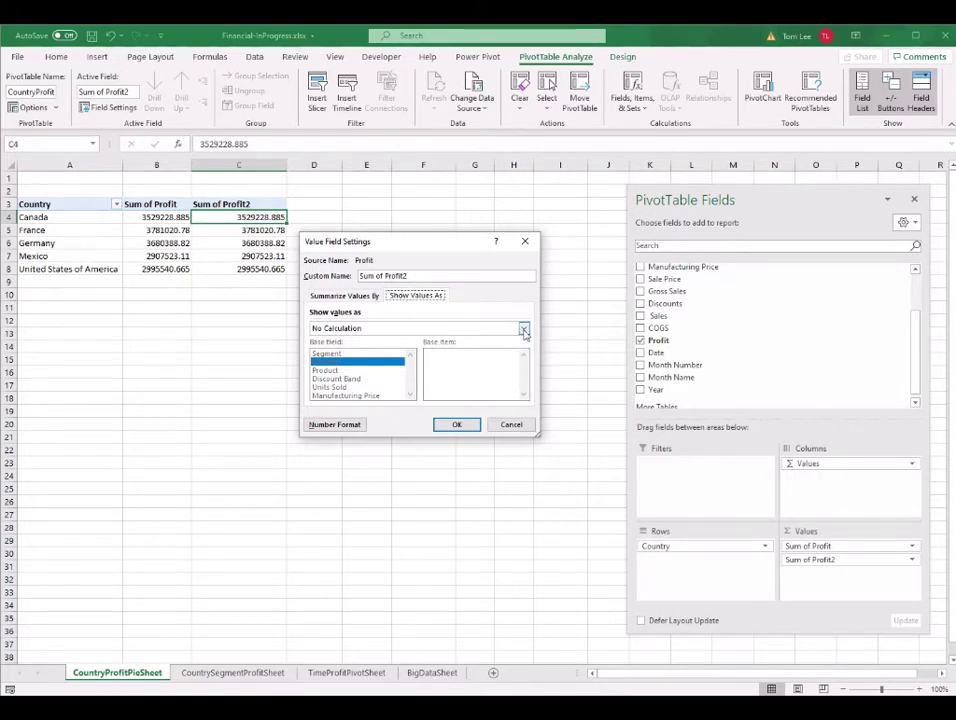
pyautogui.click(522, 329)
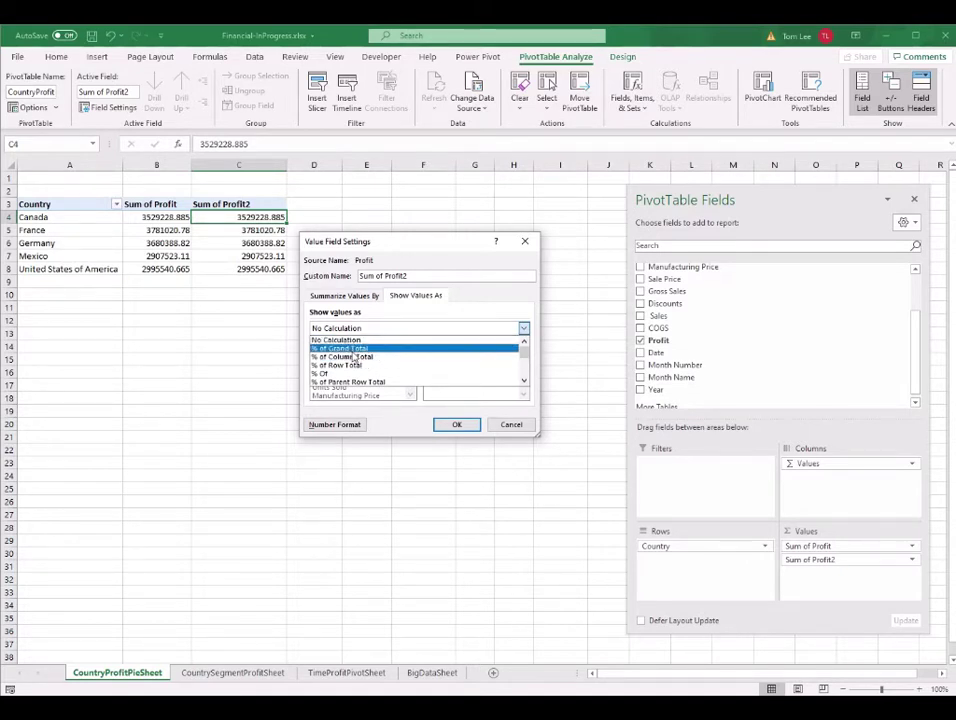
pyautogui.click(352, 349)
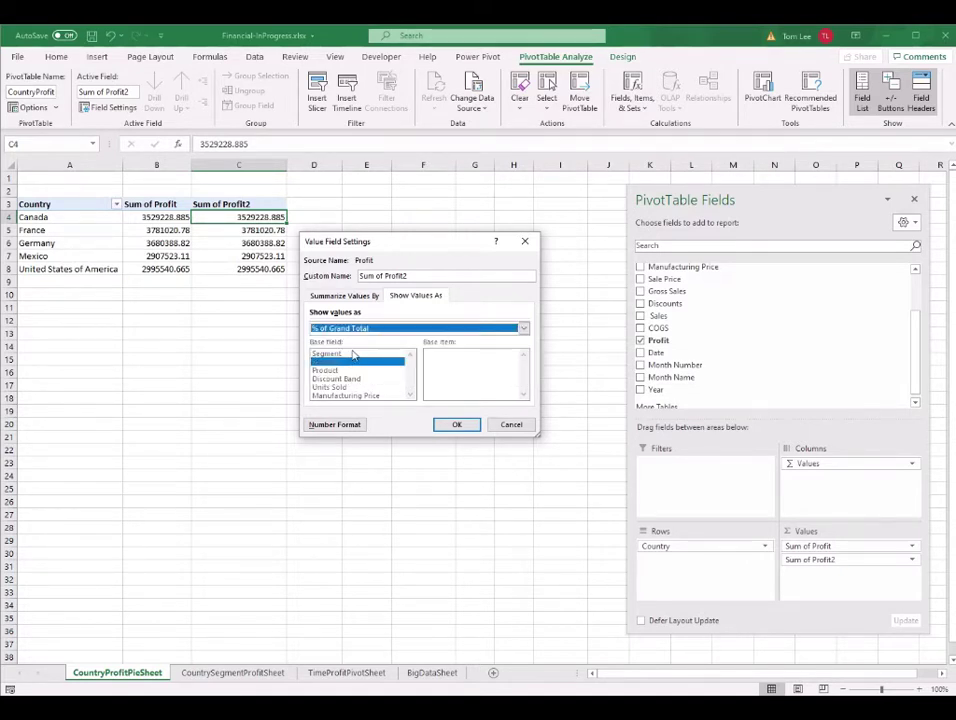
# - Apply a 0-decimal currency format to Sum of Profit2, so the shares display as $0
pyautogui.click(334, 424)
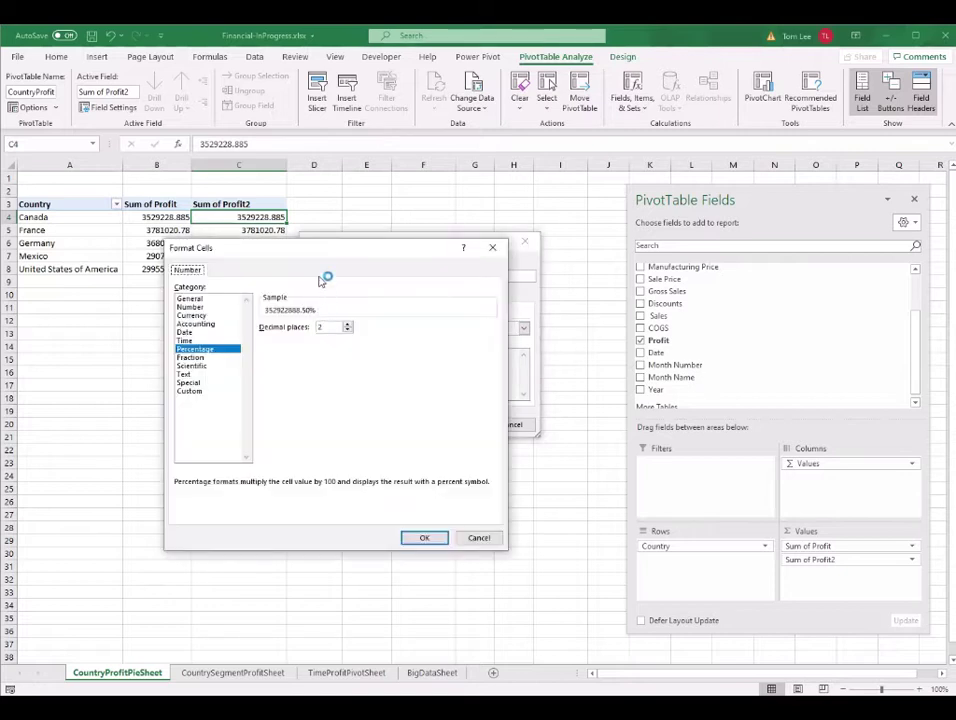
pyautogui.click(330, 309)
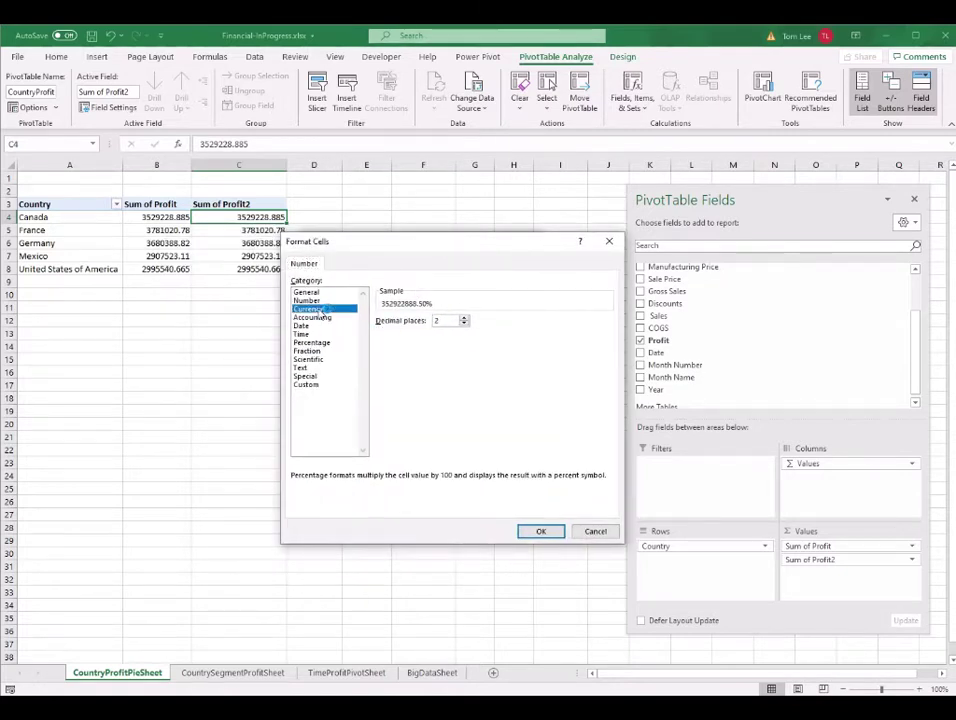
pyautogui.click(463, 324)
pyautogui.click(463, 324)
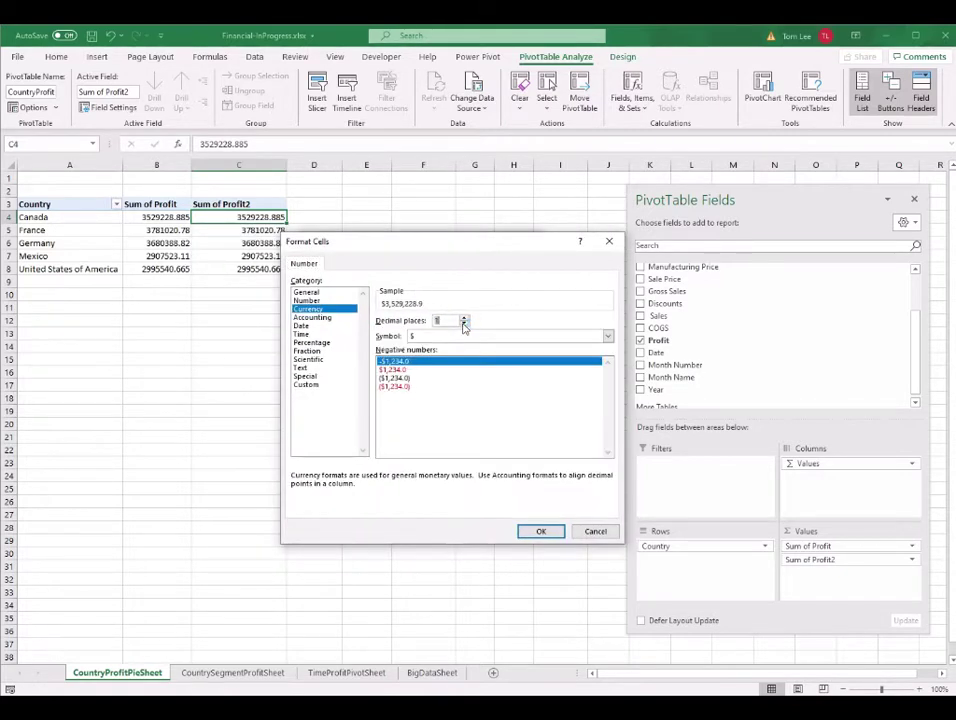
pyautogui.click(540, 531)
pyautogui.click(457, 424)
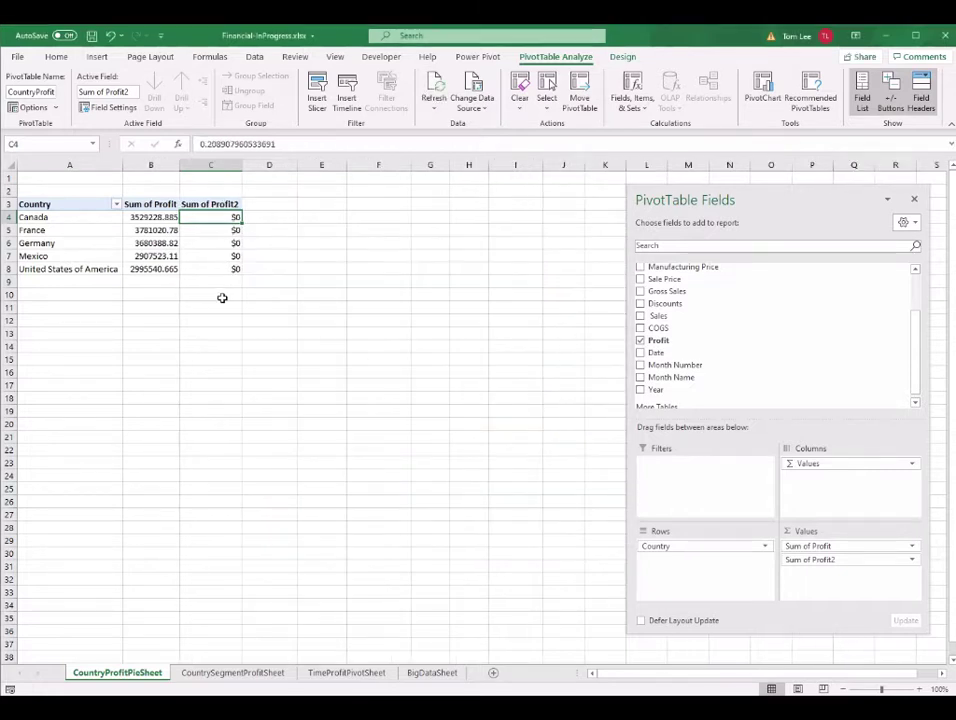
pyautogui.moveTo(222, 216); pyautogui.dragTo(226, 268)
pyautogui.click(213, 257)
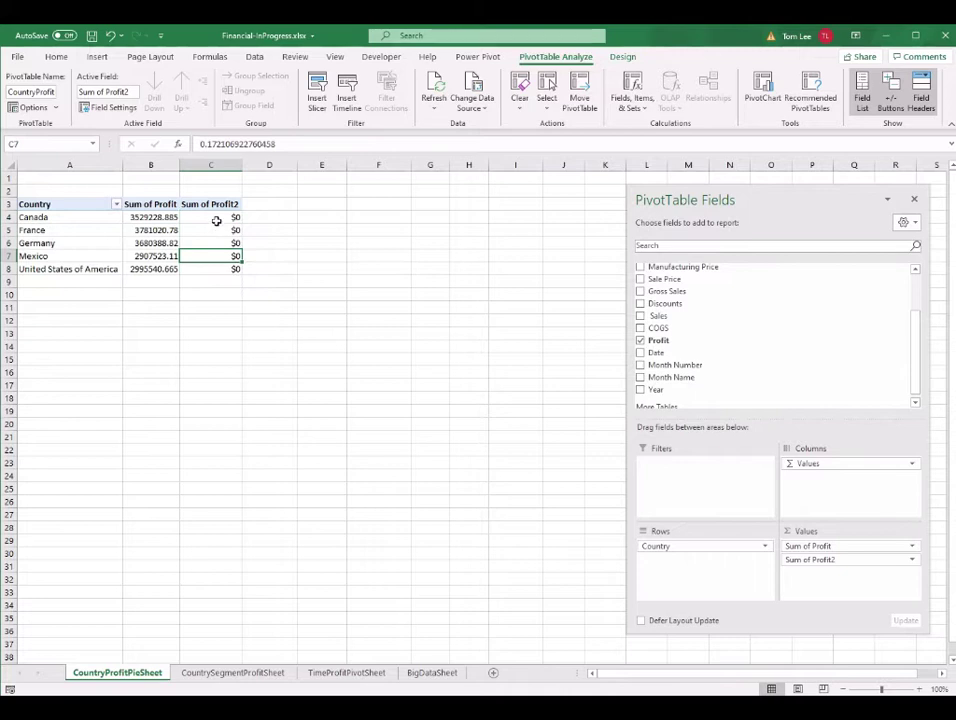
pyautogui.click(216, 219)
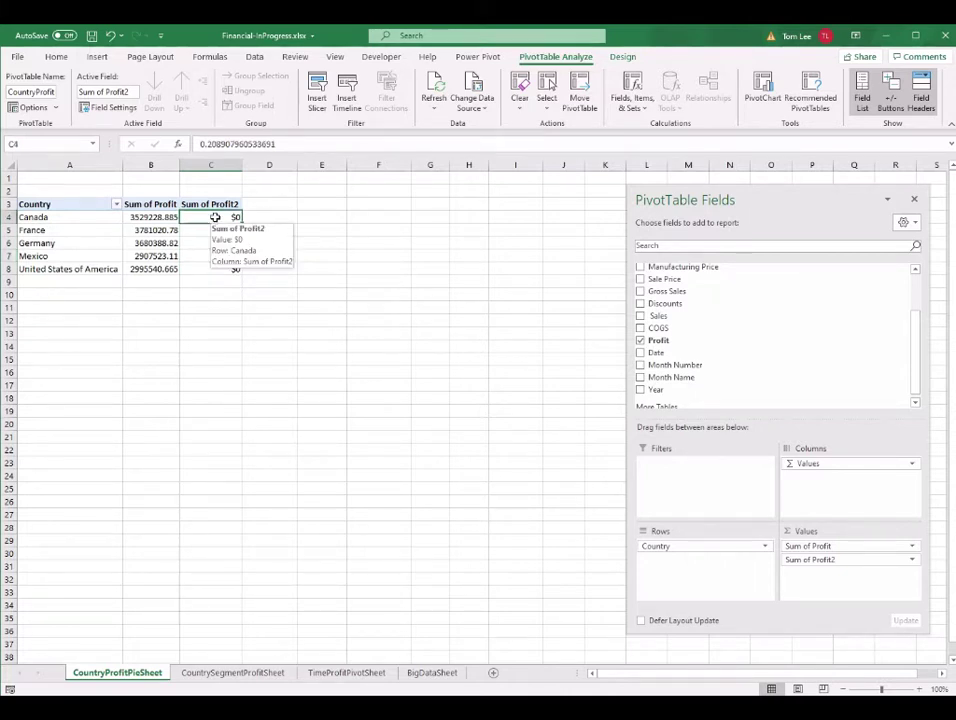
# - Give Sum of Profit2 a 0-decimal Percentage format, showing 21% for Canada and 22% for France
pyautogui.rightClick(215, 218)
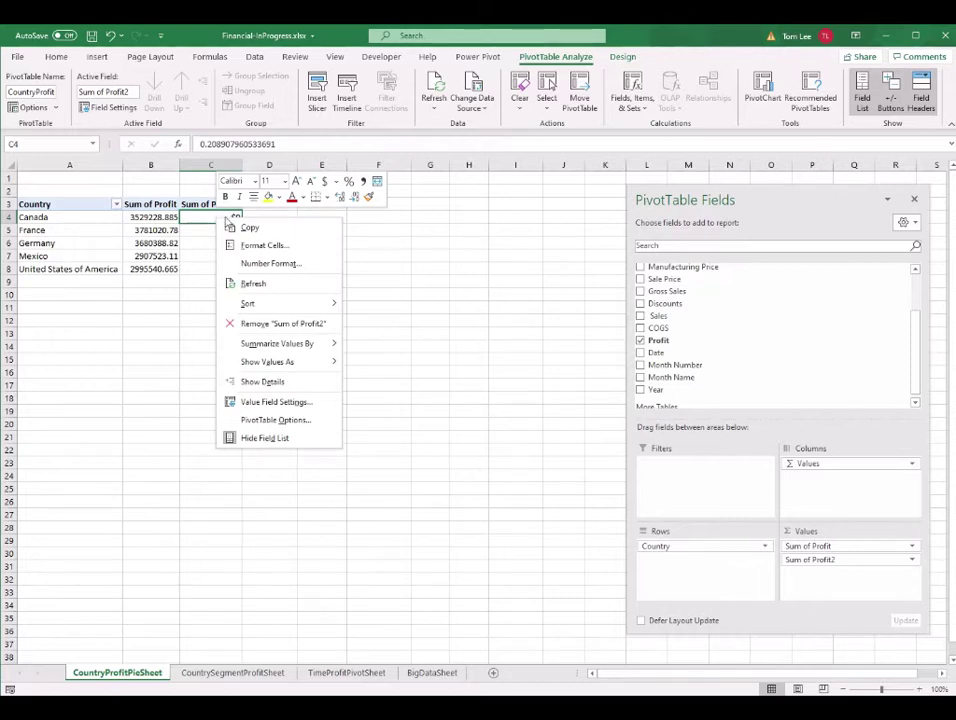
pyautogui.click(294, 405)
pyautogui.moveTo(335, 301); pyautogui.dragTo(535, 206)
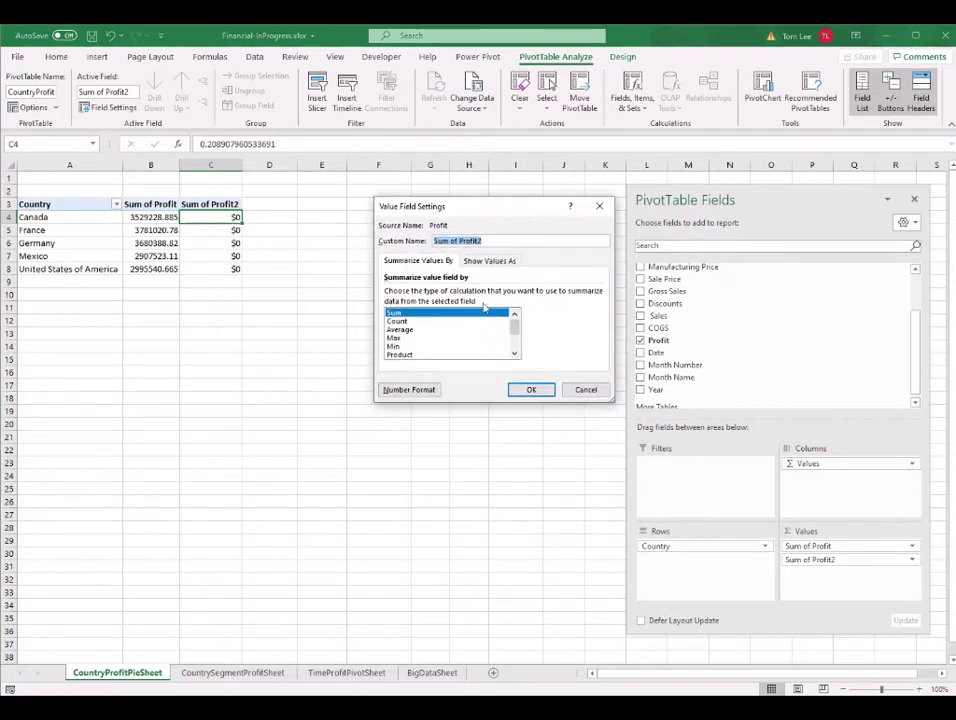
pyautogui.click(430, 390)
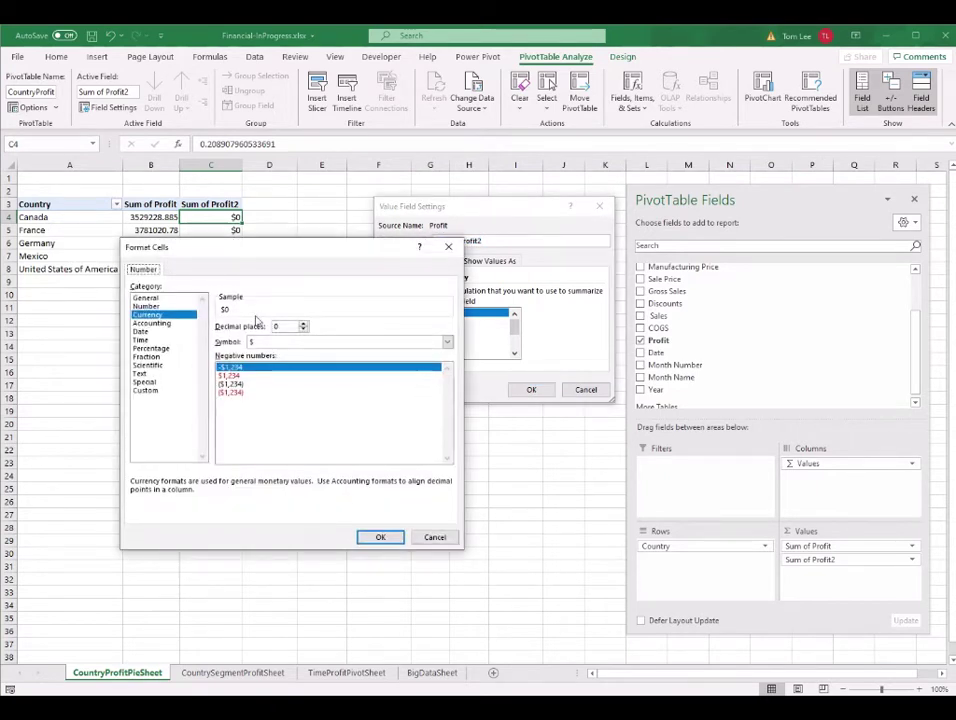
pyautogui.click(155, 350)
pyautogui.moveTo(316, 248); pyautogui.dragTo(474, 213)
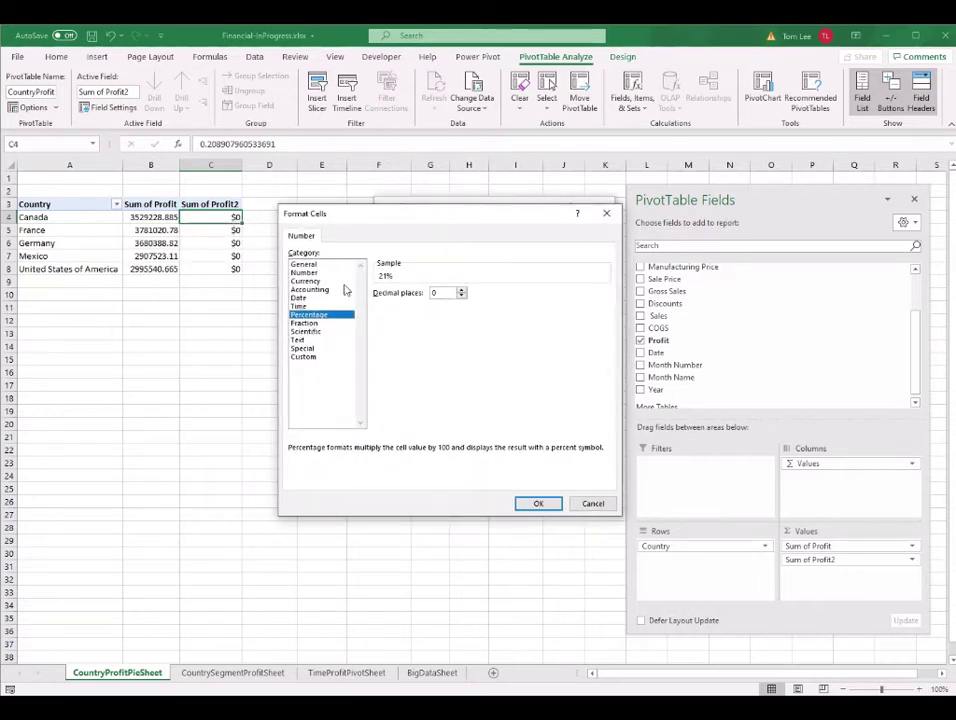
pyautogui.click(540, 506)
pyautogui.click(533, 393)
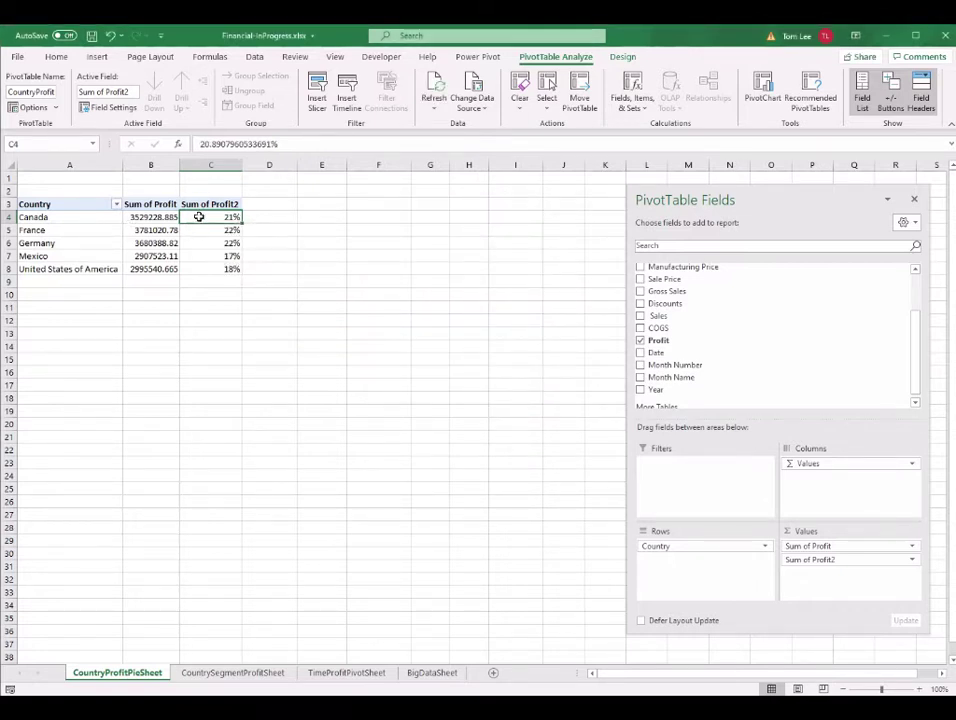
pyautogui.click(75, 231)
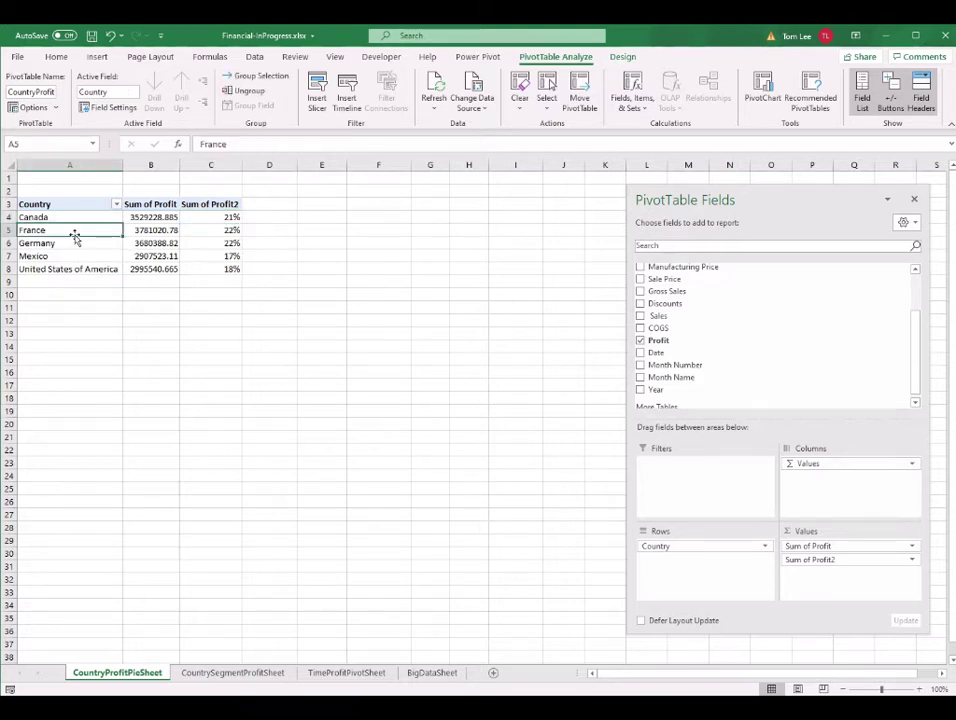
pyautogui.click(225, 232)
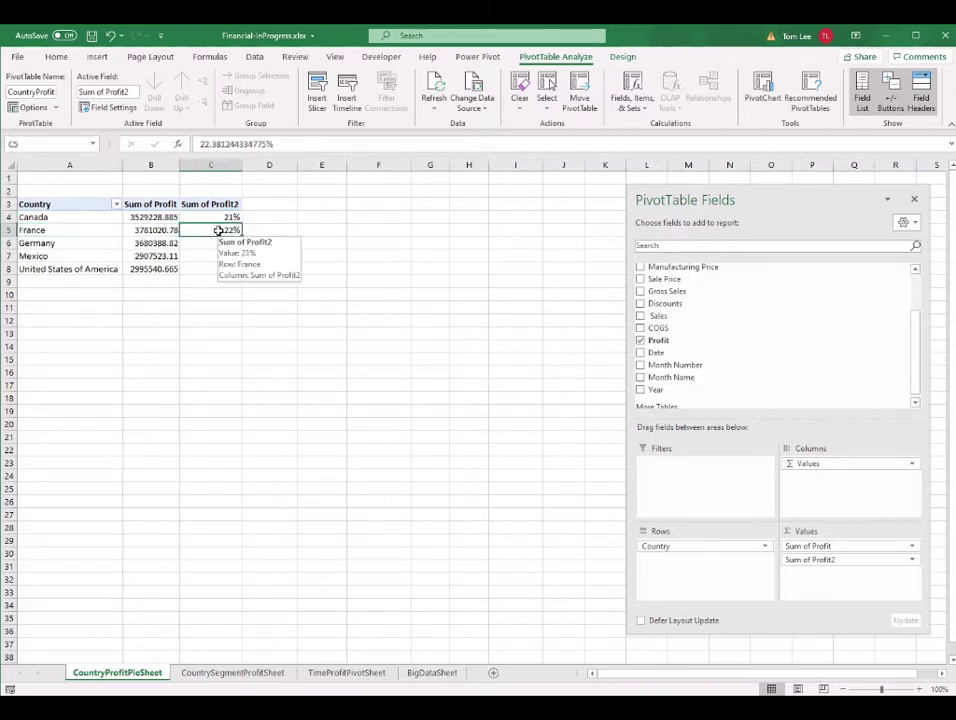
pyautogui.click(141, 217)
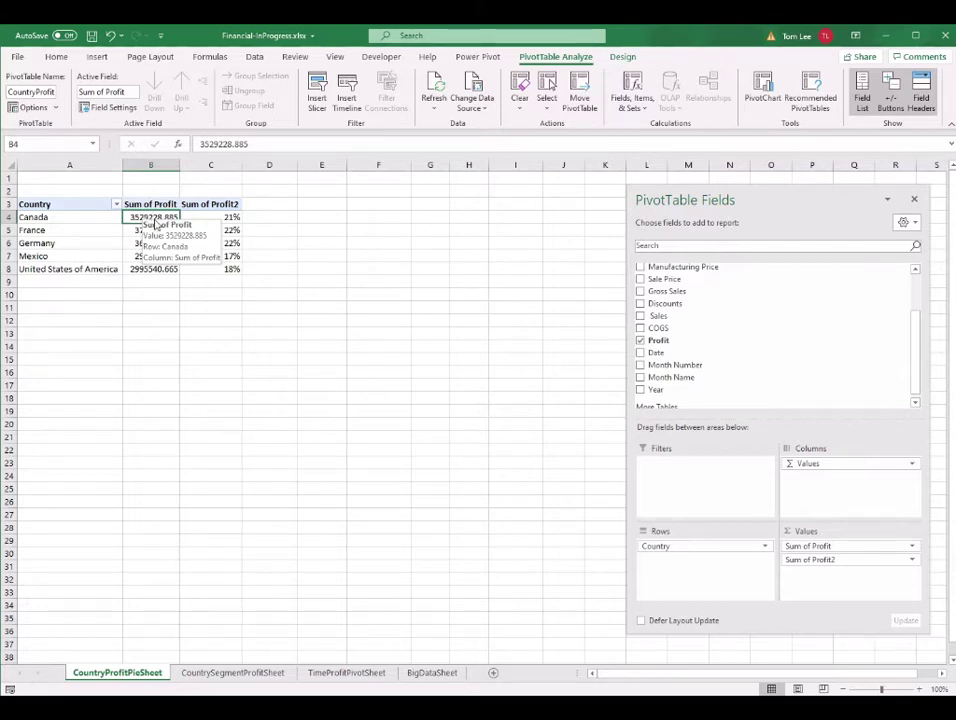
# - Format Sum of Profit as 0-decimal currency and rename it Total Profit
pyautogui.rightClick(165, 221)
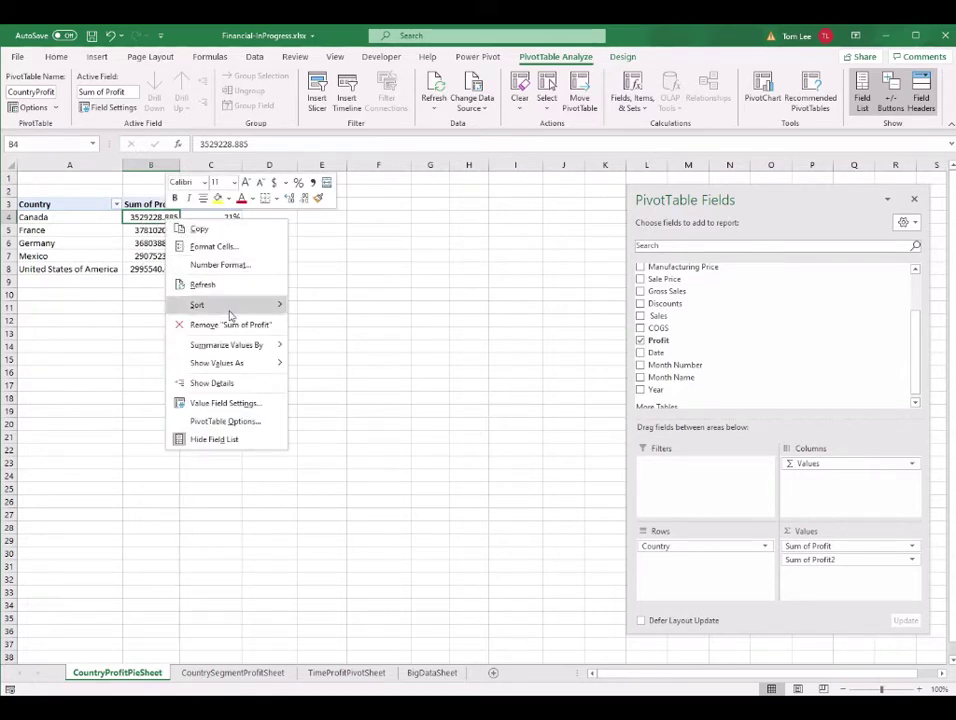
pyautogui.click(246, 404)
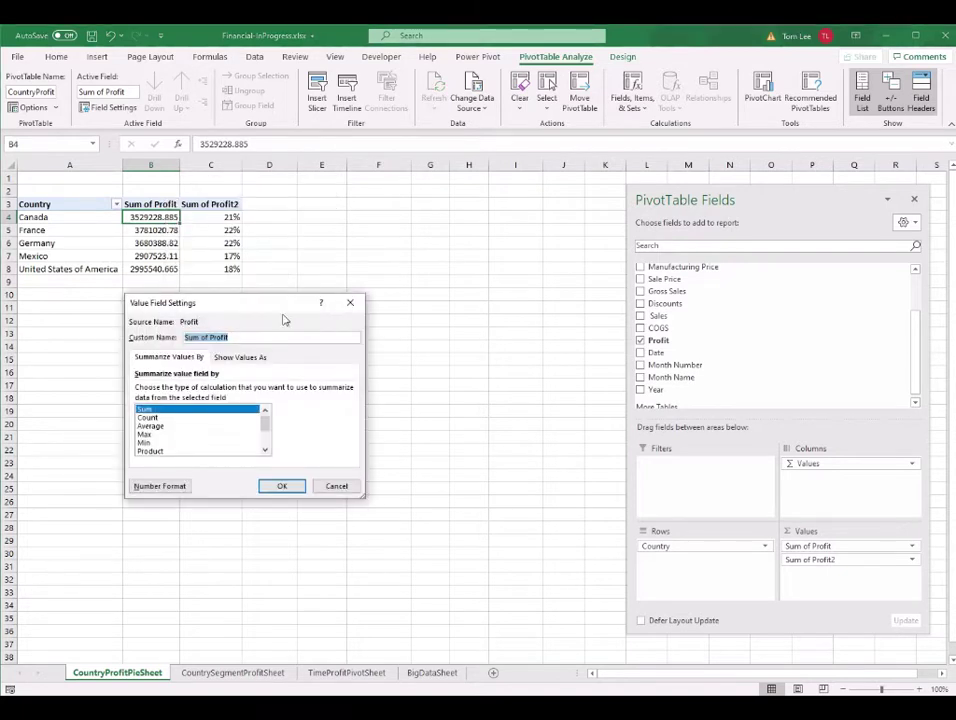
pyautogui.moveTo(282, 303); pyautogui.dragTo(568, 241)
pyautogui.click(451, 425)
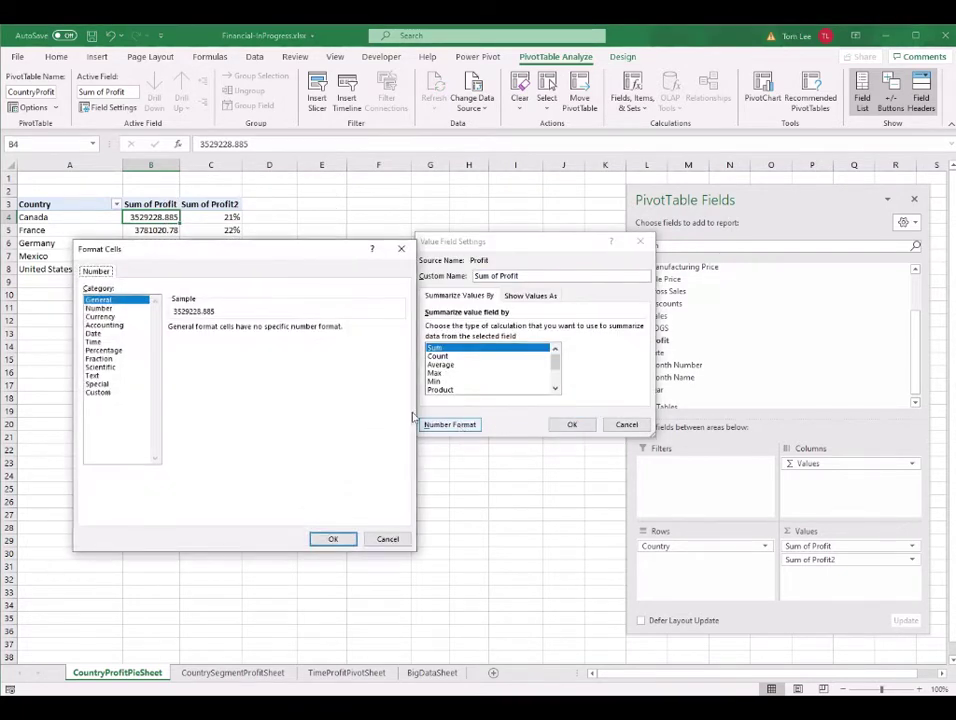
pyautogui.click(100, 316)
pyautogui.moveTo(200, 249); pyautogui.dragTo(437, 198)
pyautogui.doubleClick(490, 280)
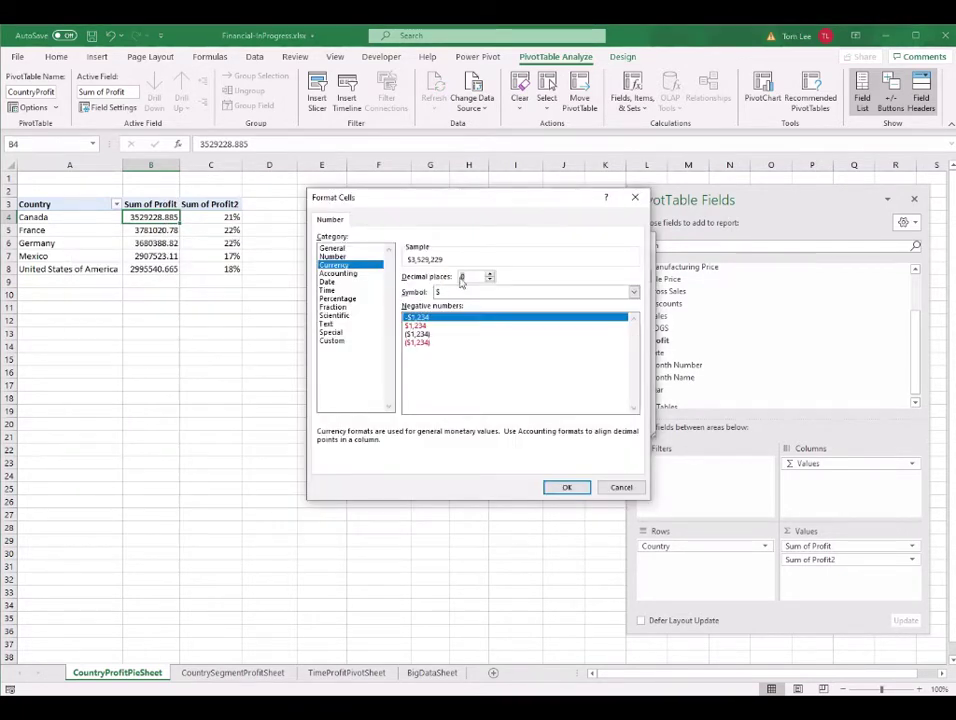
pyautogui.click(566, 488)
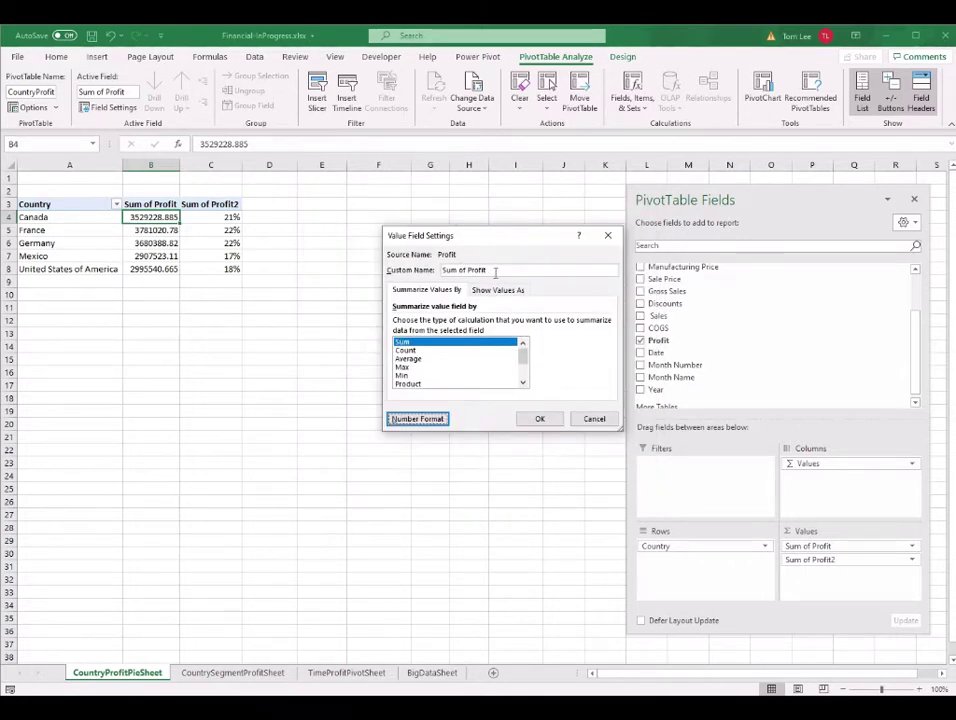
pyautogui.moveTo(495, 272); pyautogui.dragTo(443, 272)
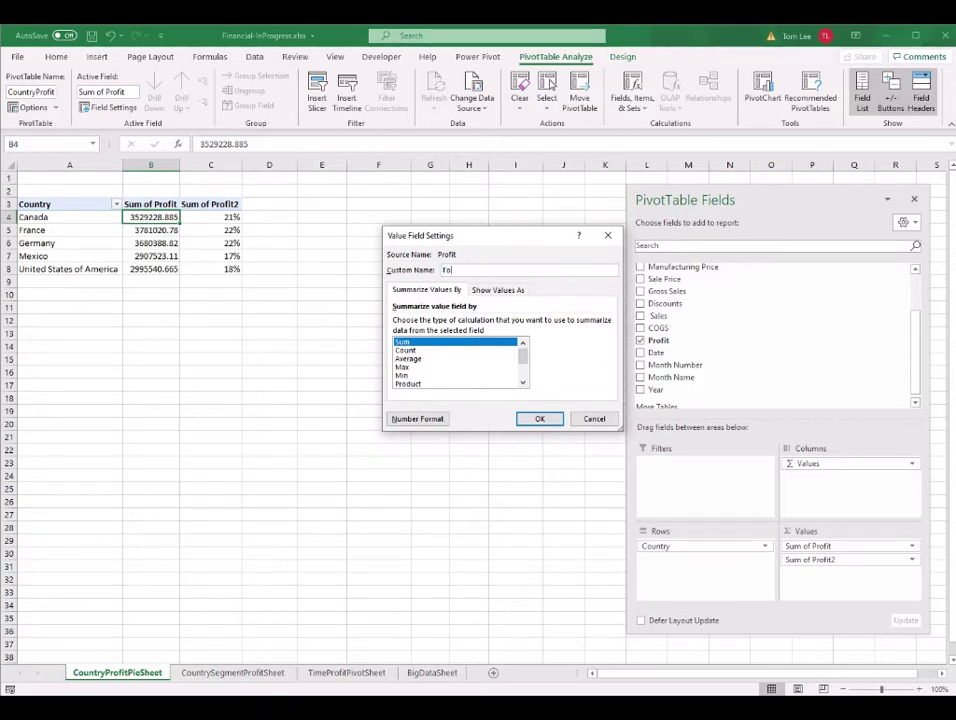
pyautogui.write('Total Profit')
pyautogui.press('Return')
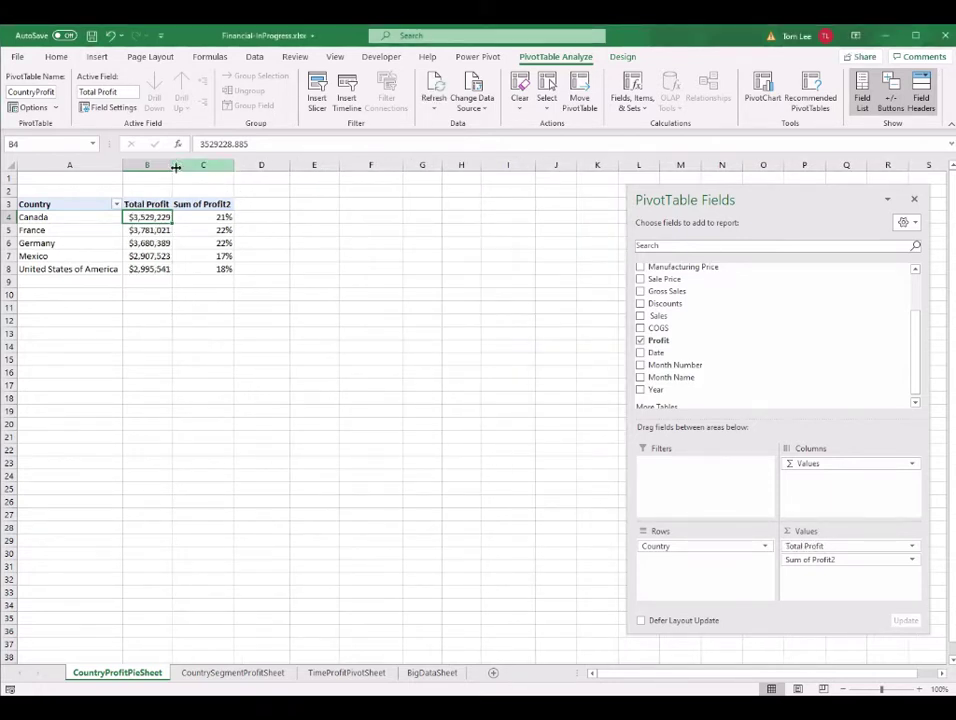
# - Rename the Sum of Profit2 column to Precentage Profit
pyautogui.click(212, 218)
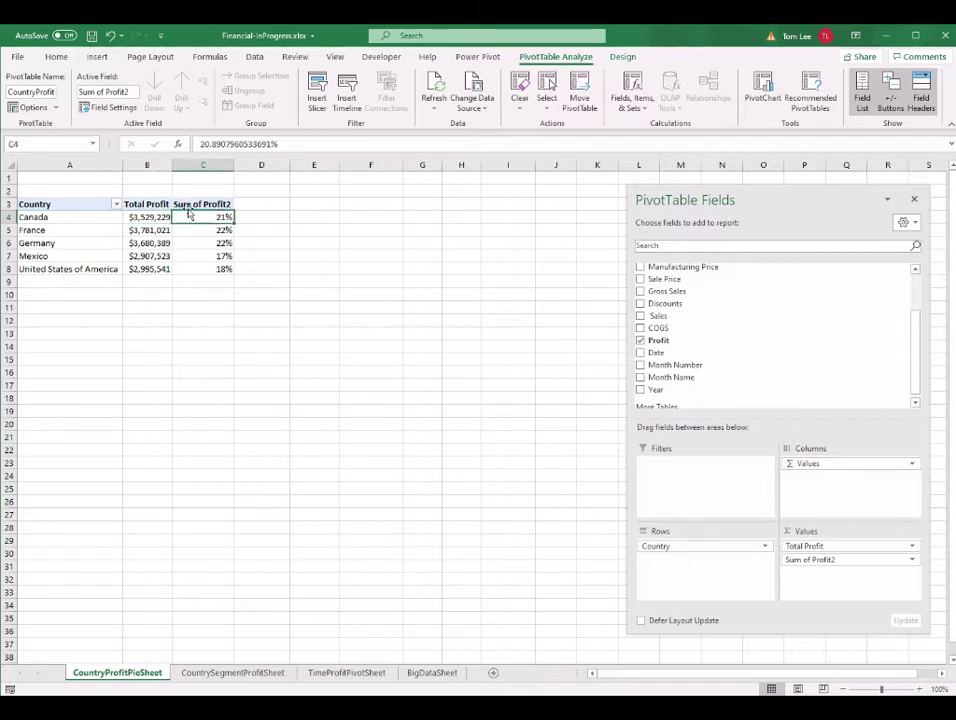
pyautogui.rightClick(205, 218)
pyautogui.click(260, 404)
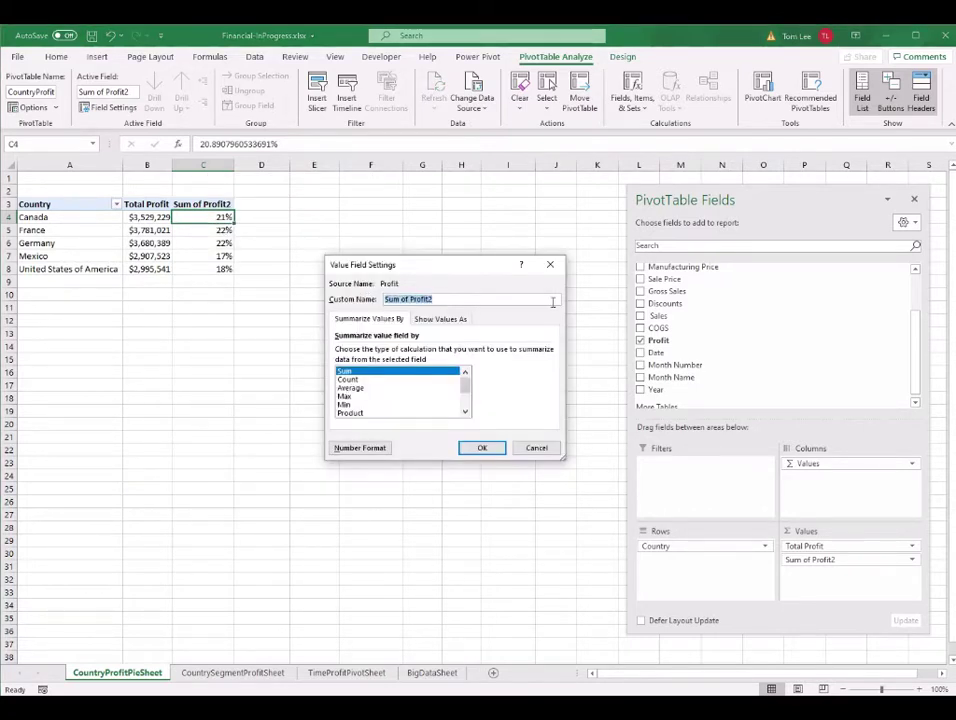
pyautogui.write('Precentage Profit')
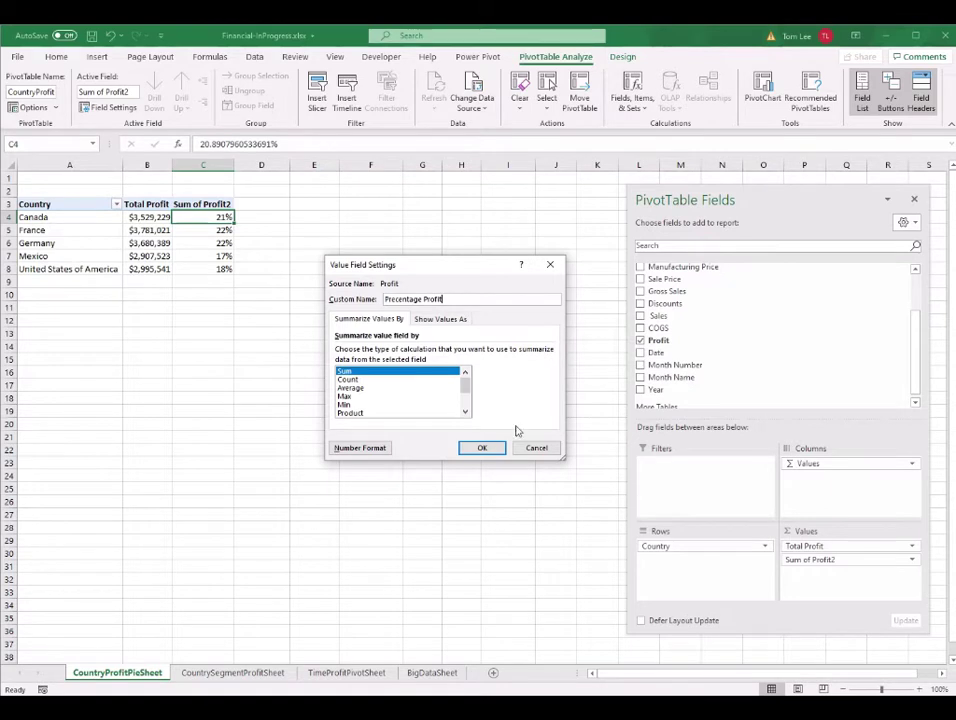
pyautogui.click(482, 447)
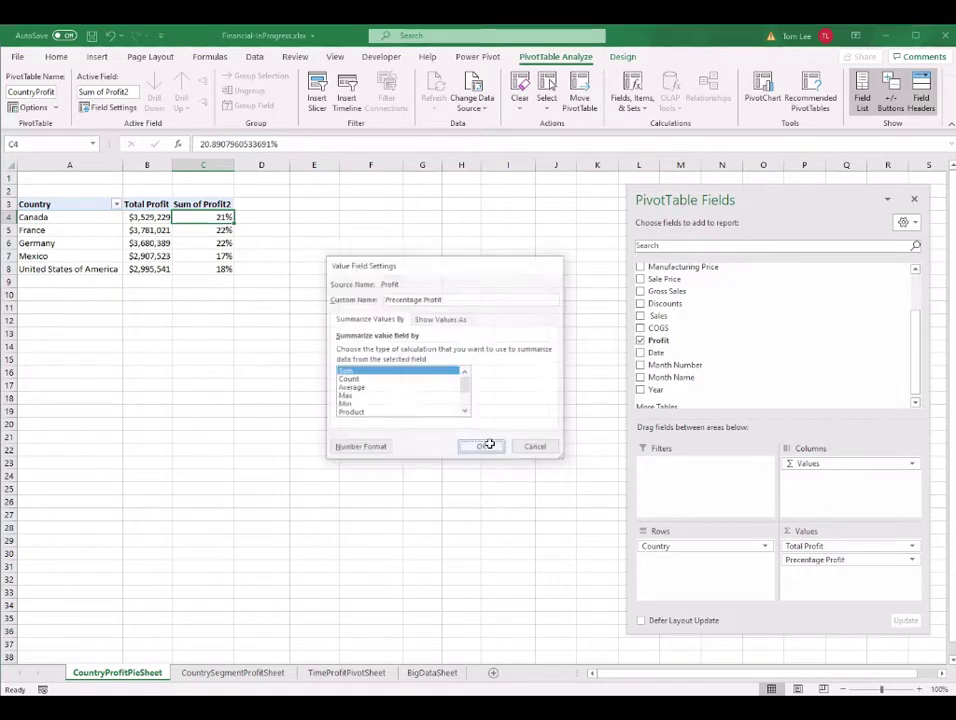
pyautogui.click(216, 231)
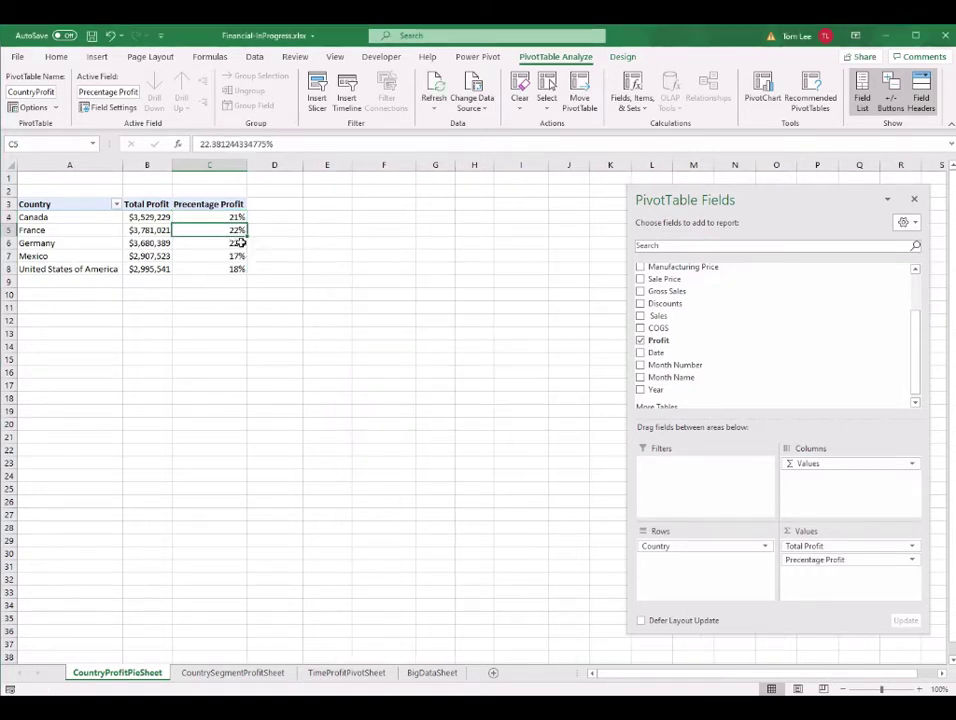
pyautogui.moveTo(858, 226); pyautogui.dragTo(839, 194)
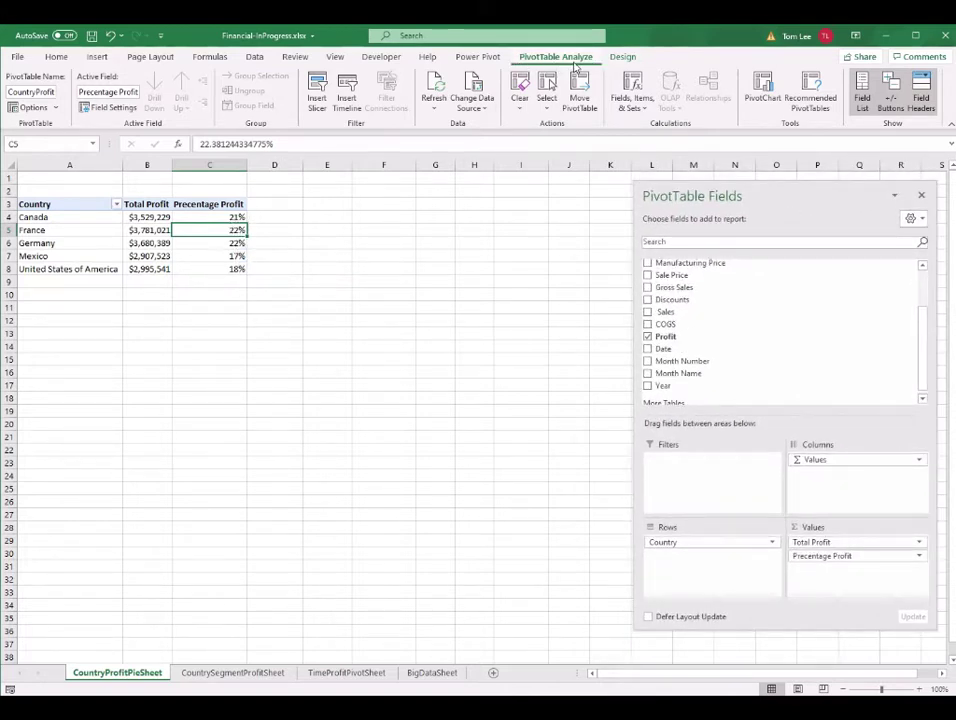
# - Insert a pie PivotChart of Total Profit and move it up beside the pivot table
pyautogui.click(772, 90)
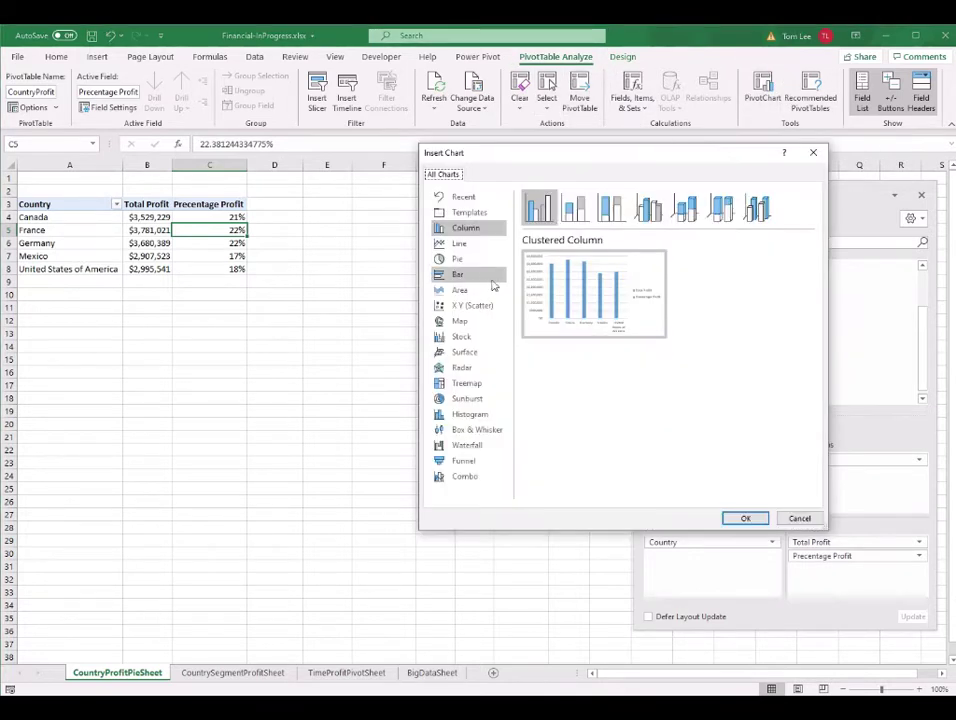
pyautogui.click(472, 262)
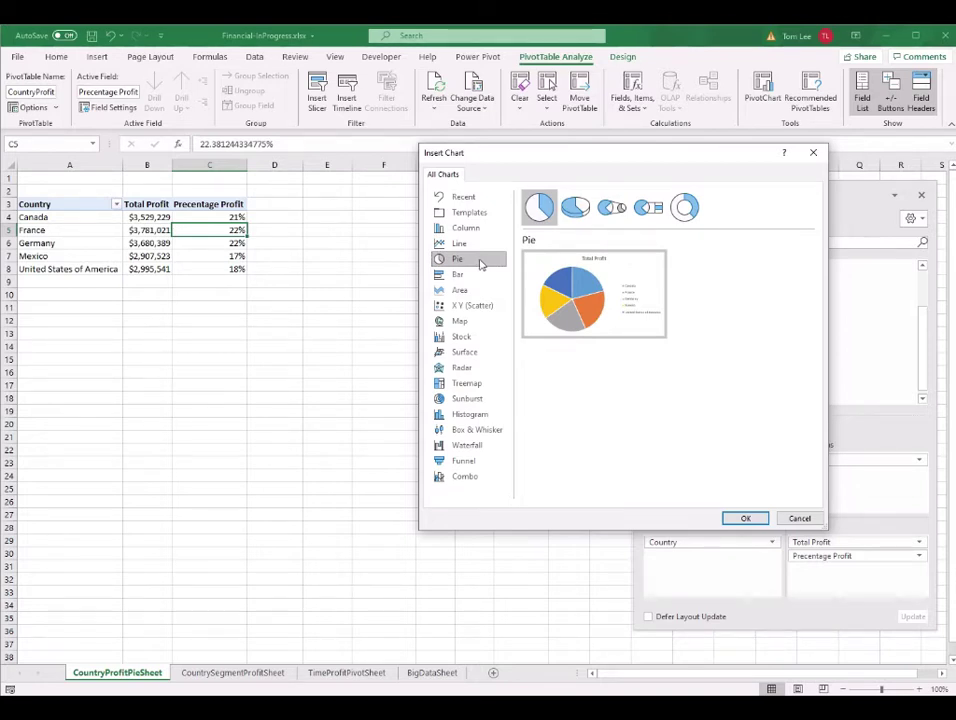
pyautogui.click(745, 518)
pyautogui.moveTo(511, 252)
pyautogui.mouseDown()
pyautogui.moveTo(506, 211)
pyautogui.moveTo(493, 212)
pyautogui.mouseUp()
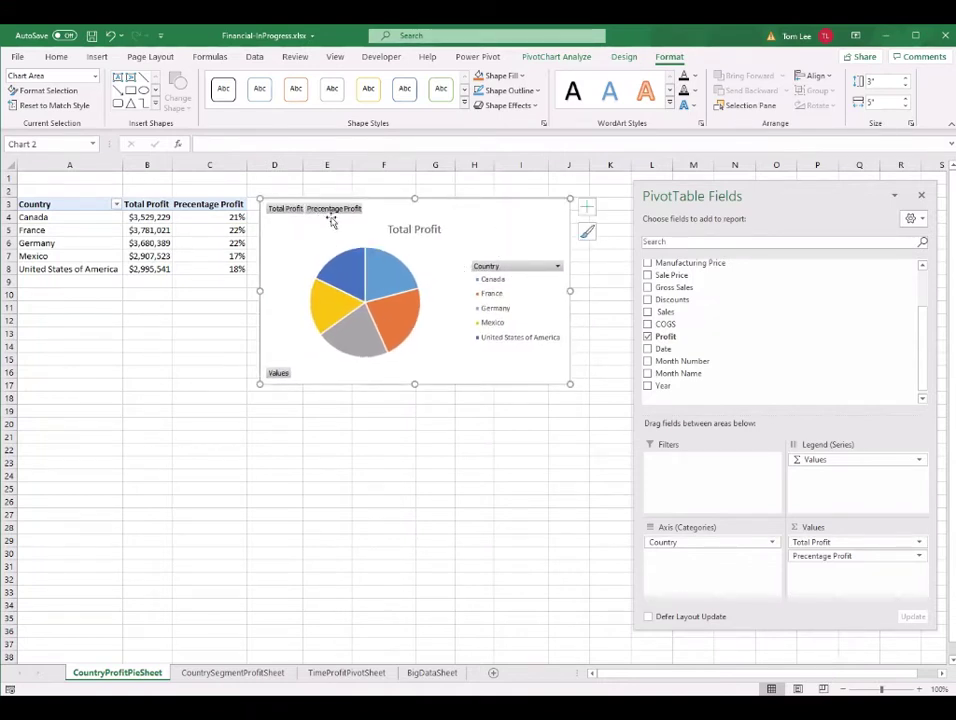
# - Hide the pie chart's field buttons and delete its Total Profit title
pyautogui.rightClick(539, 272)
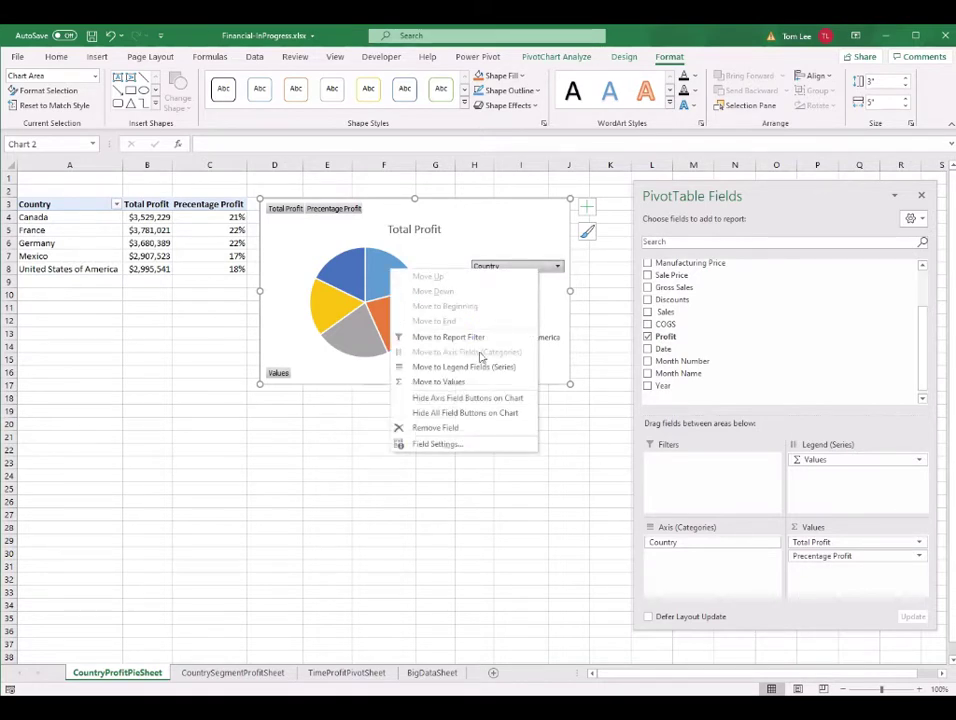
pyautogui.click(466, 413)
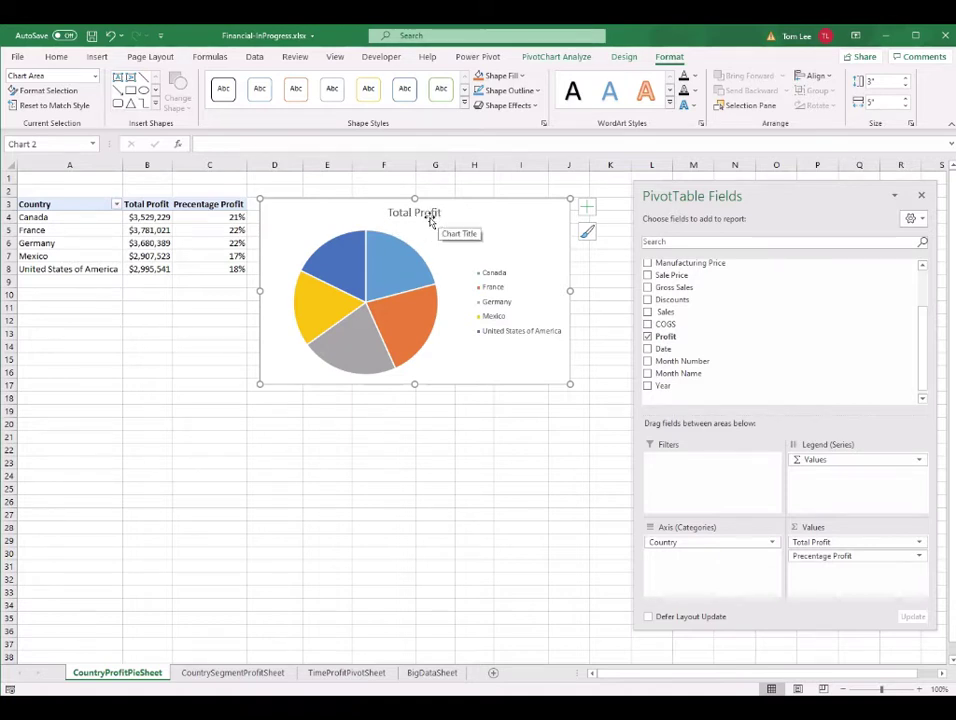
pyautogui.click(429, 219)
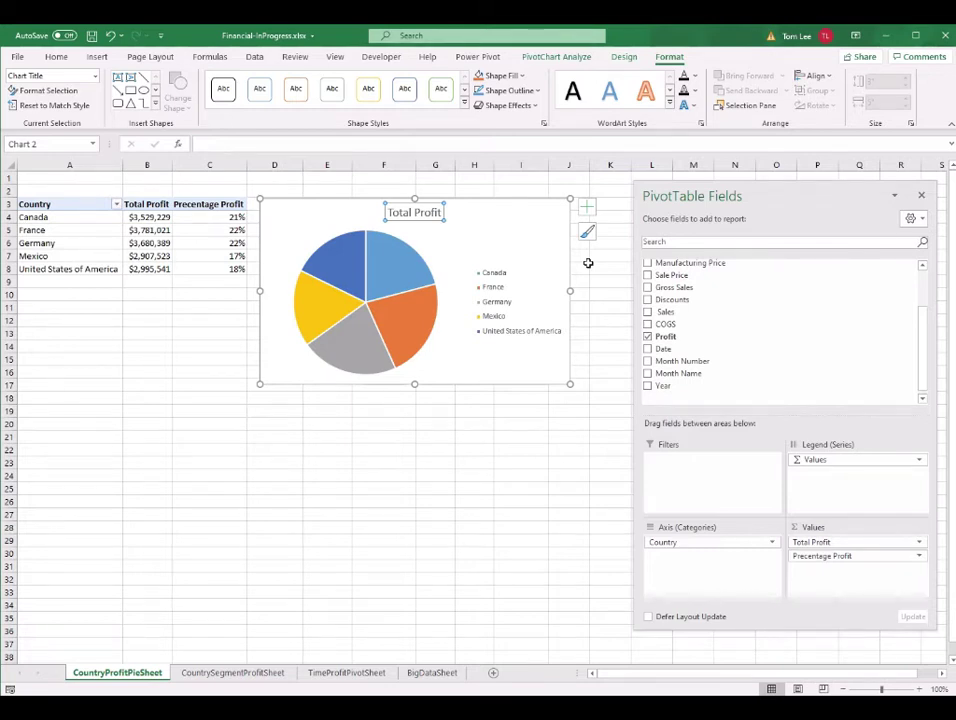
pyautogui.press('Delete')
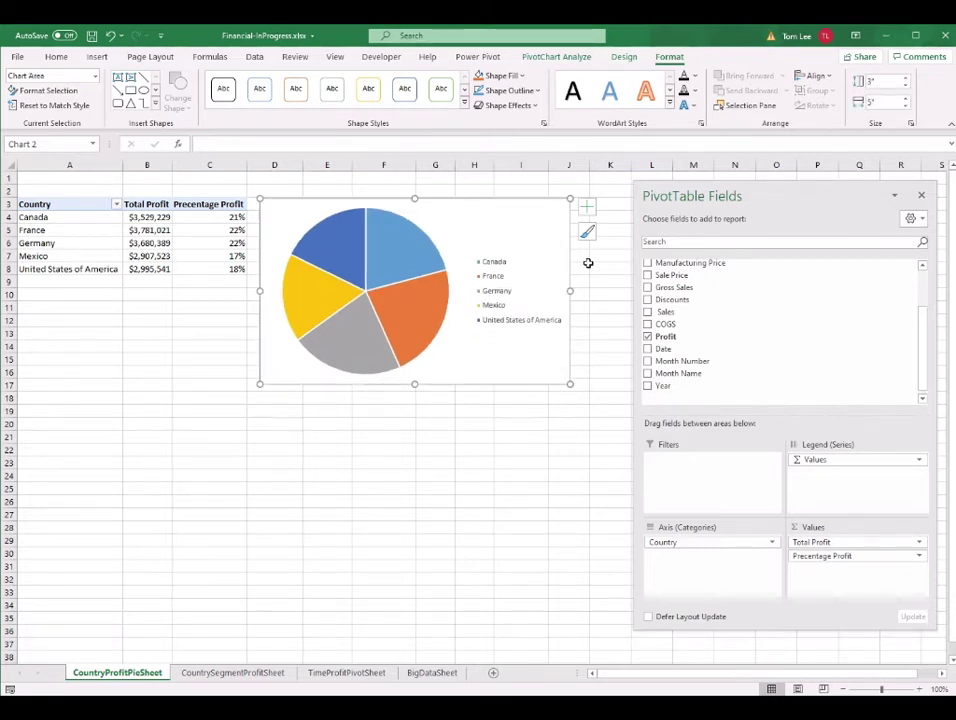
pyautogui.click(505, 266)
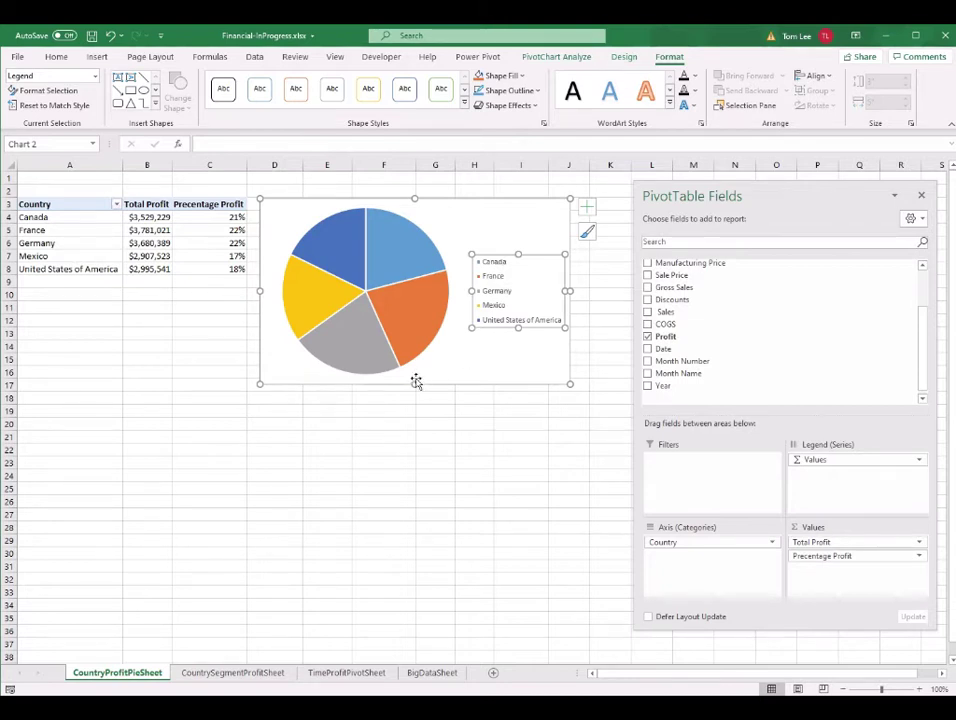
pyautogui.click(518, 218)
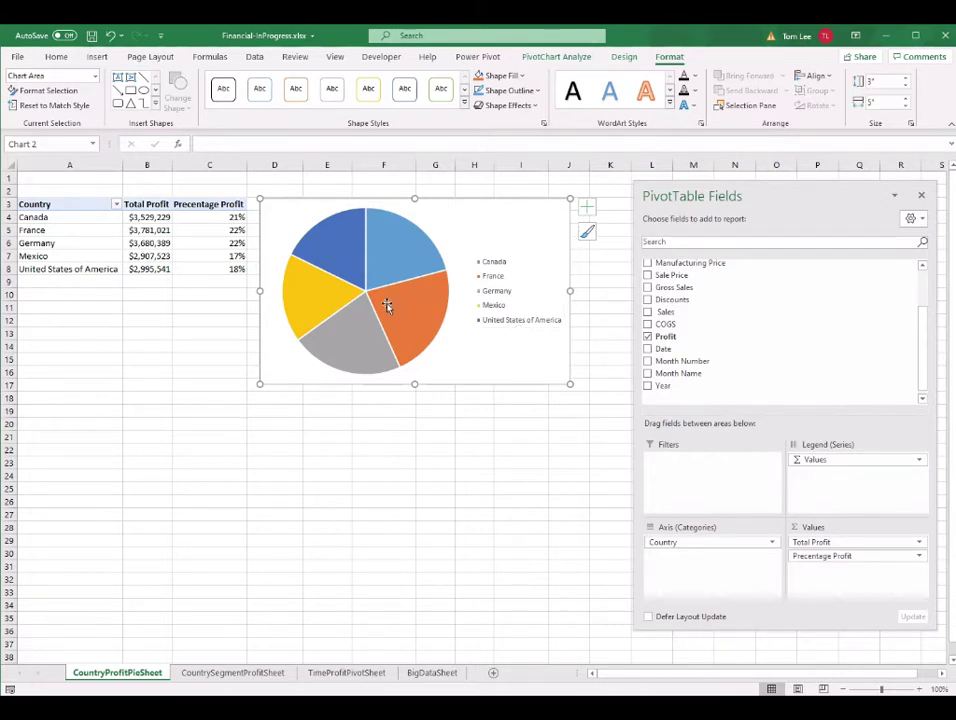
pyautogui.click(160, 228)
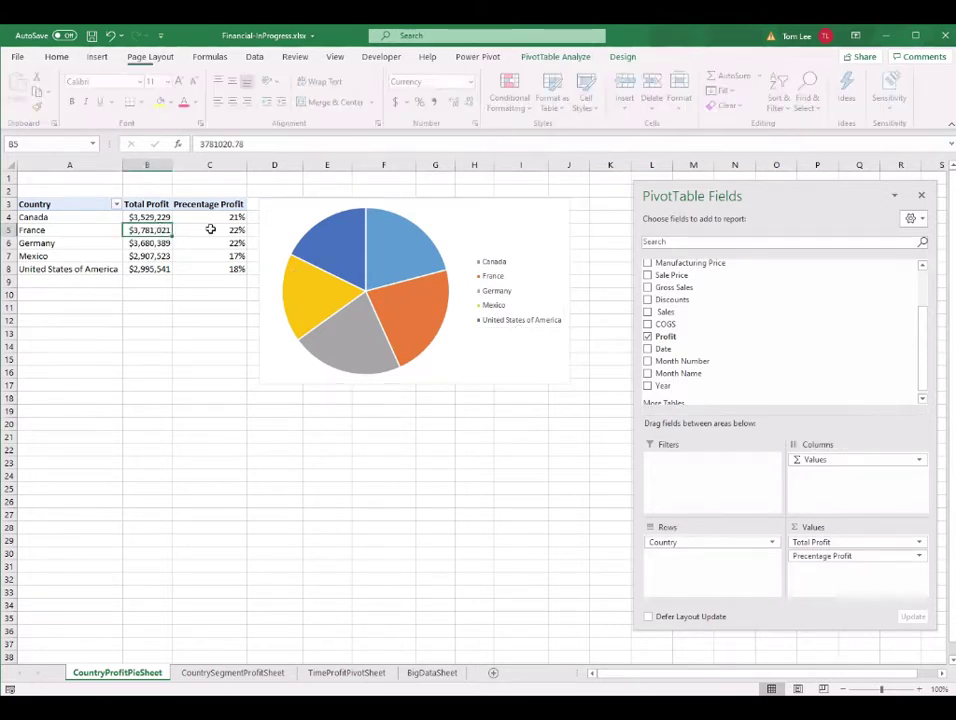
pyautogui.click(483, 219)
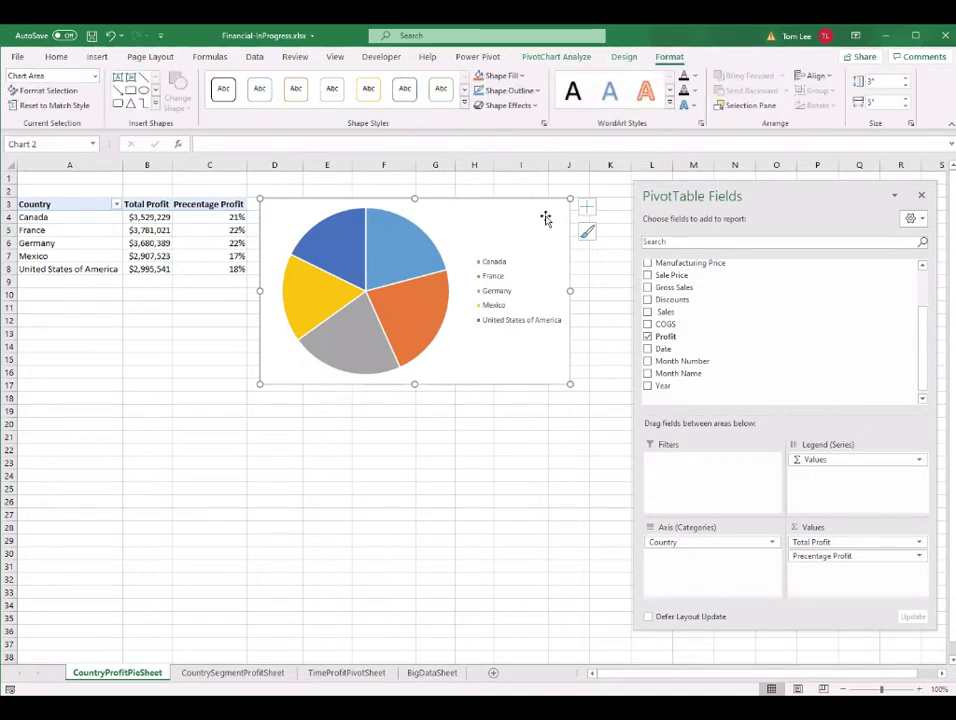
# - Rename the pie chart from Chart 2 to CountryPieChart
pyautogui.click(564, 59)
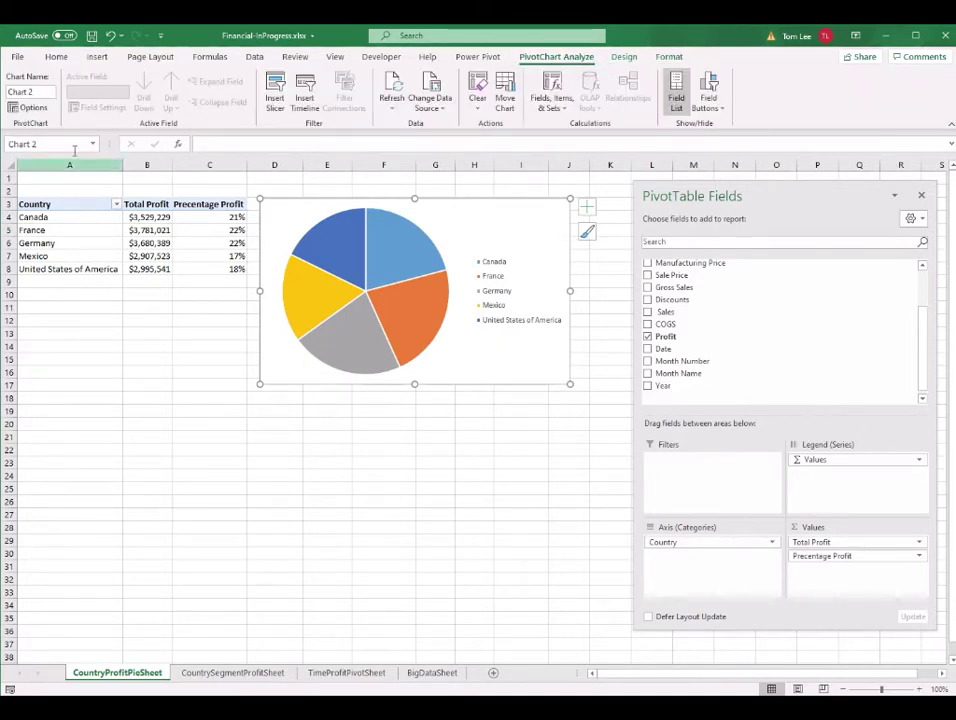
pyautogui.click(42, 94)
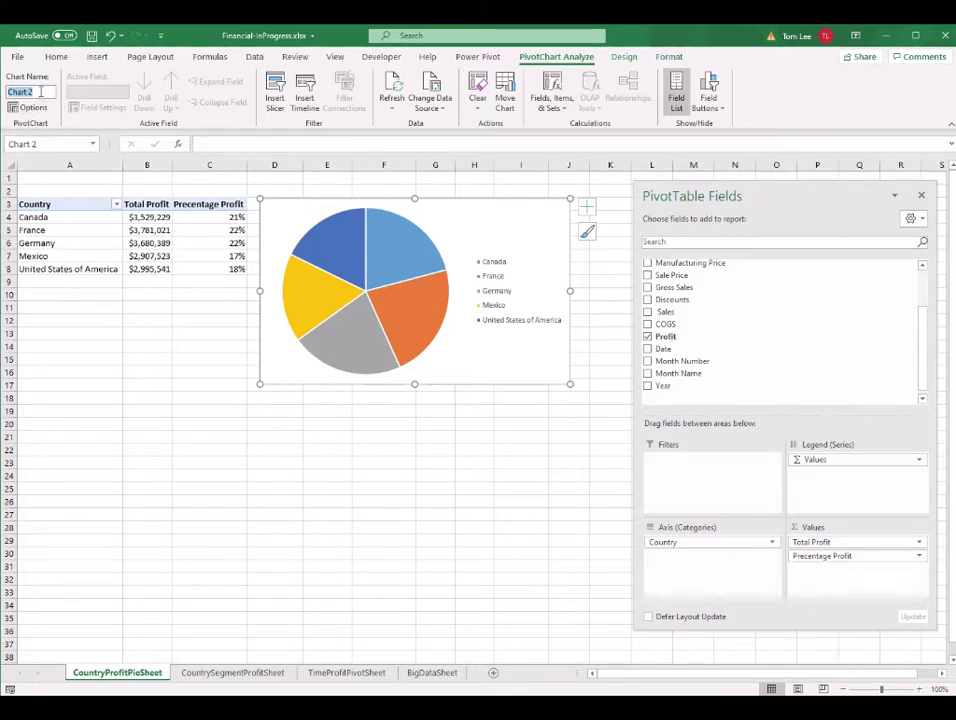
pyautogui.write('CountryPieChart')
pyautogui.press('Return')
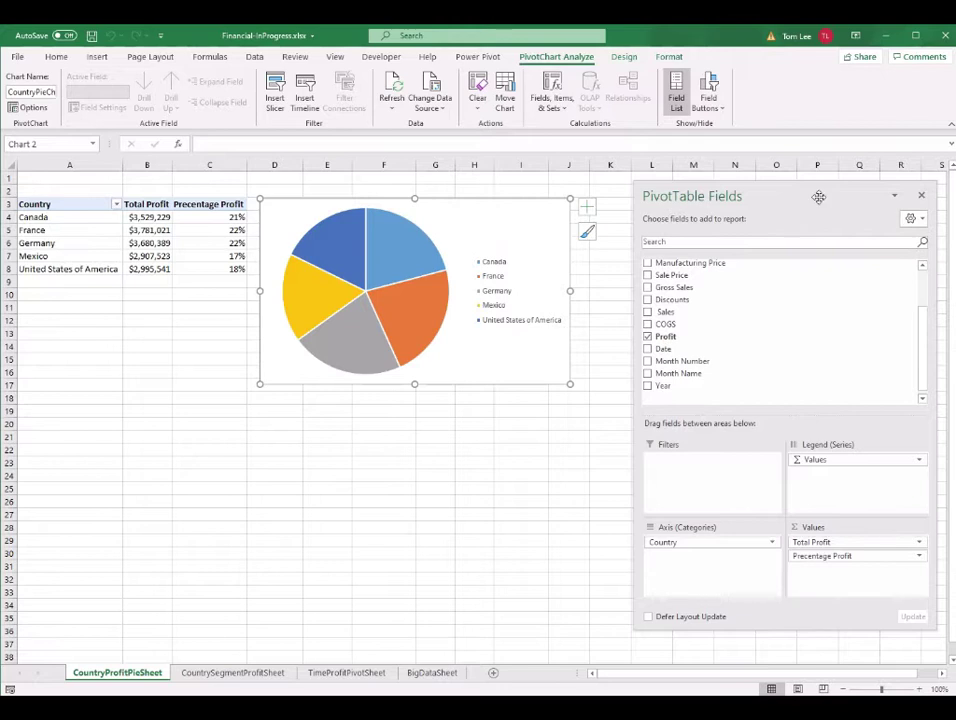
pyautogui.moveTo(818, 196); pyautogui.dragTo(821, 194)
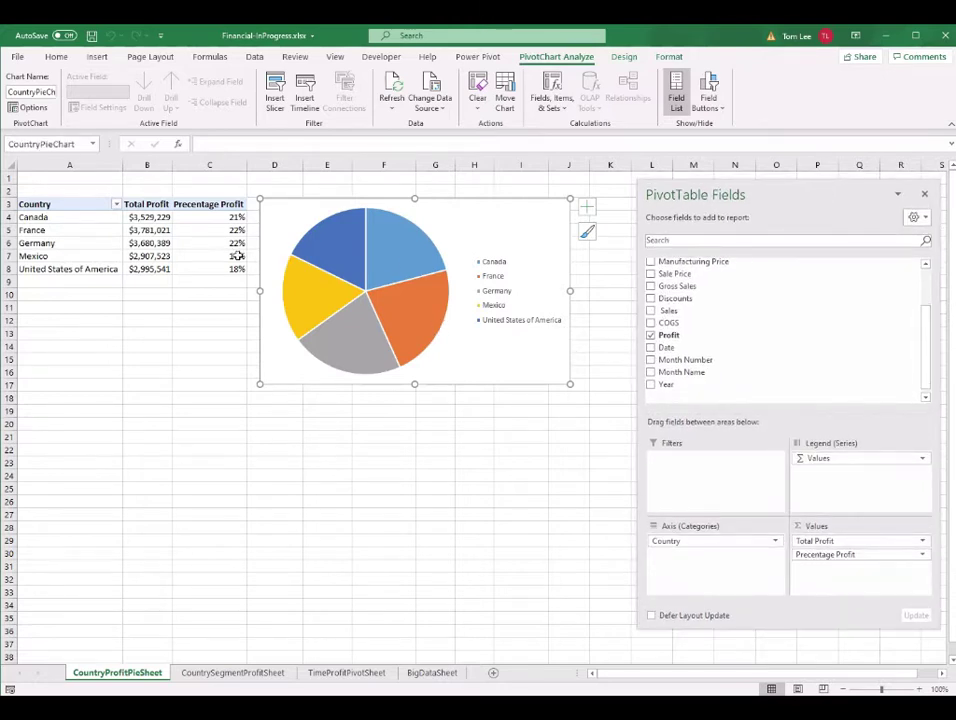
pyautogui.click(158, 233)
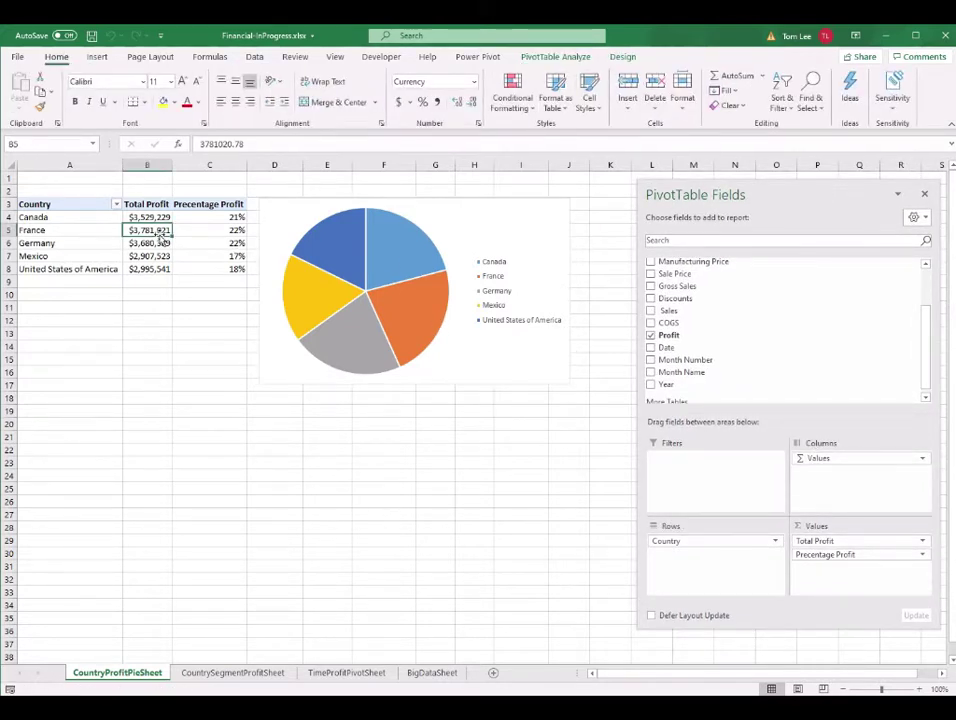
# - Save the workbook Financial-InProgress.xlsx
pyautogui.click(527, 224)
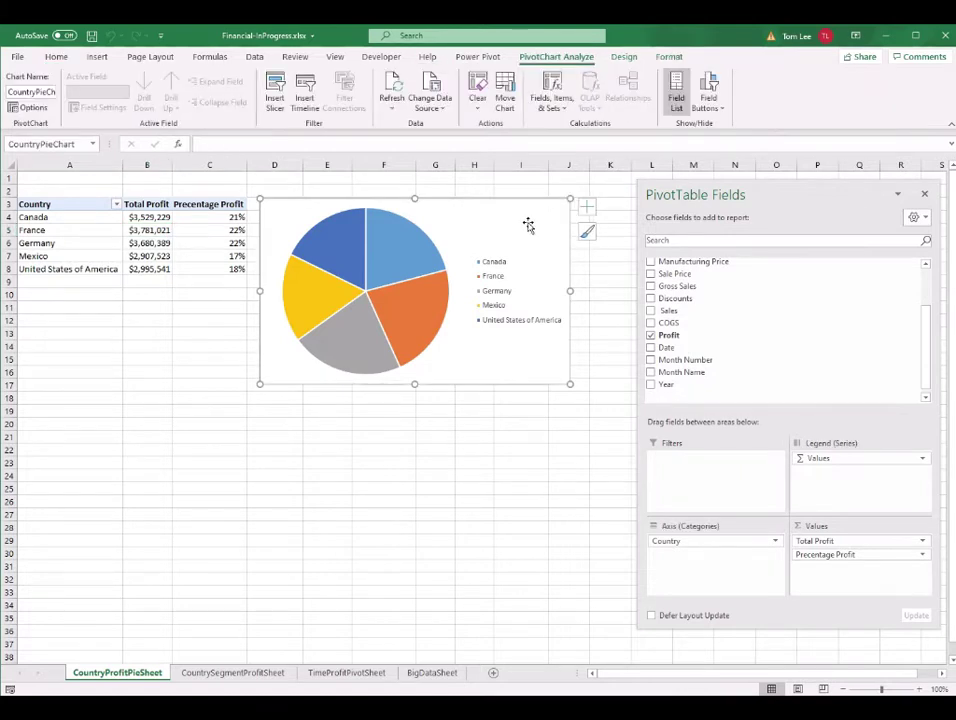
pyautogui.click(22, 60)
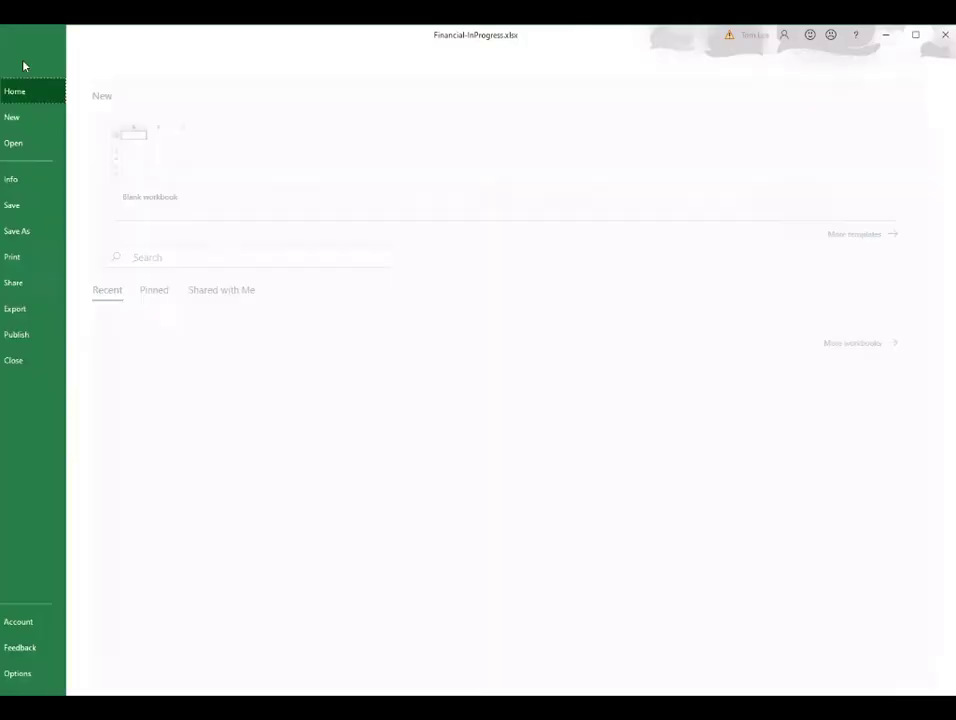
pyautogui.click(38, 205)
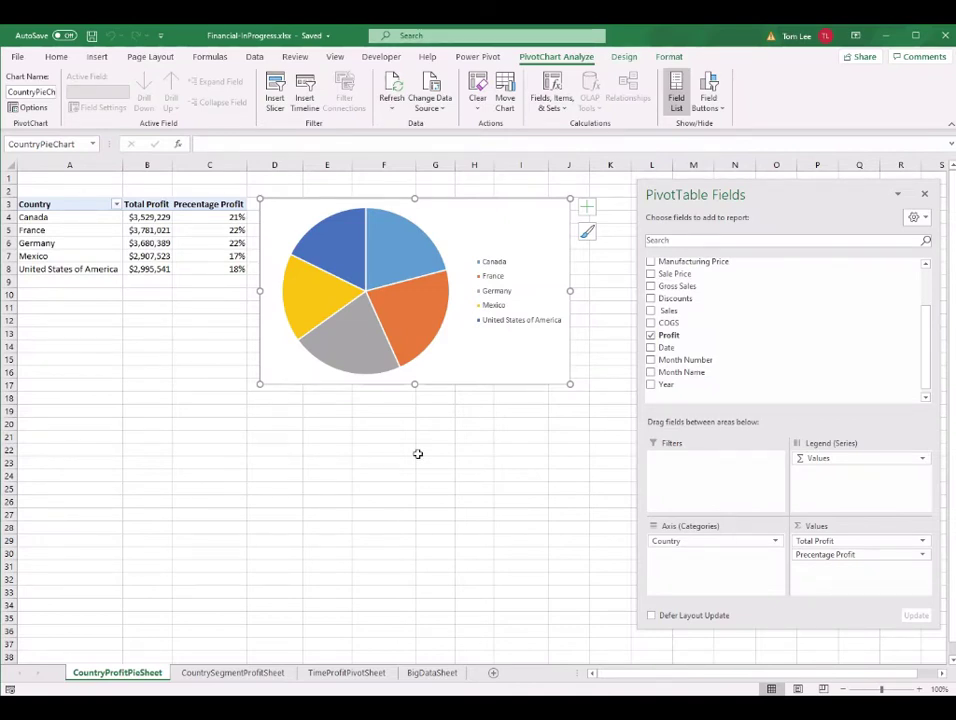
pyautogui.press('Escape')
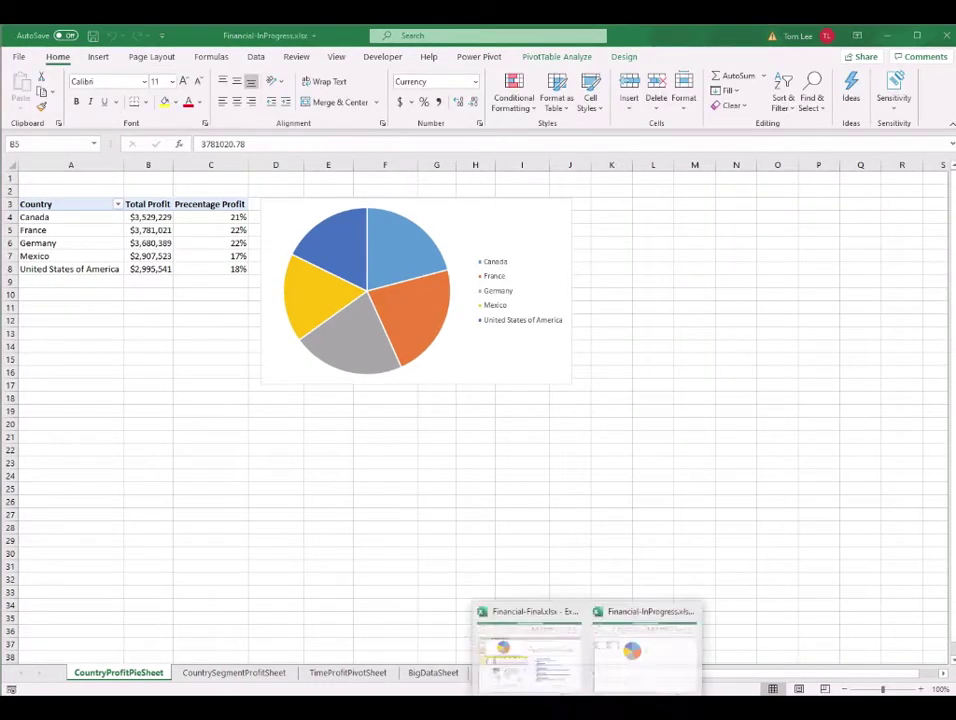
# - Switch to the Financial-Final dashboard and select the sparkline trend table D18:K25
pyautogui.moveTo(617, 710)
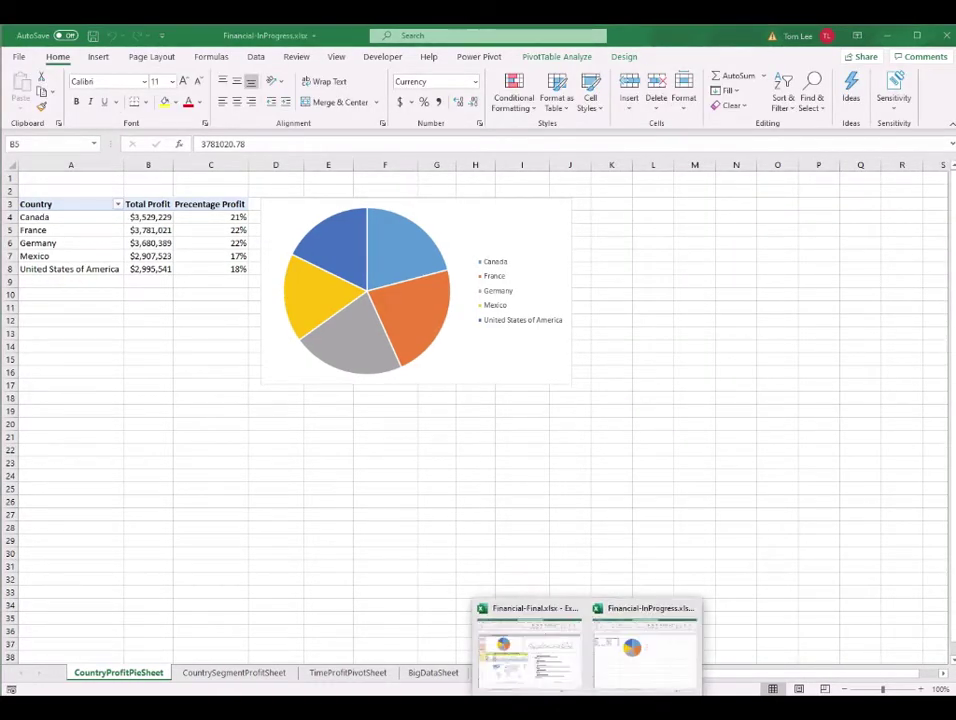
pyautogui.click(534, 650)
pyautogui.moveTo(110, 348); pyautogui.dragTo(369, 399)
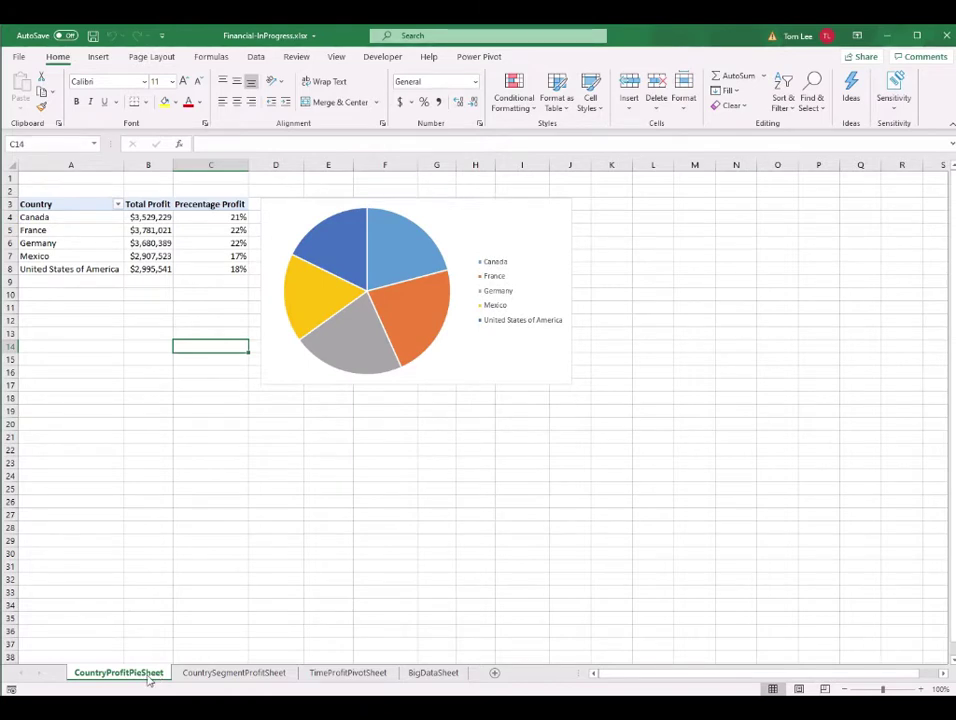
# - Create a copy of the CountryProfitPieSheet tab with Move or Copy
pyautogui.rightClick(148, 678)
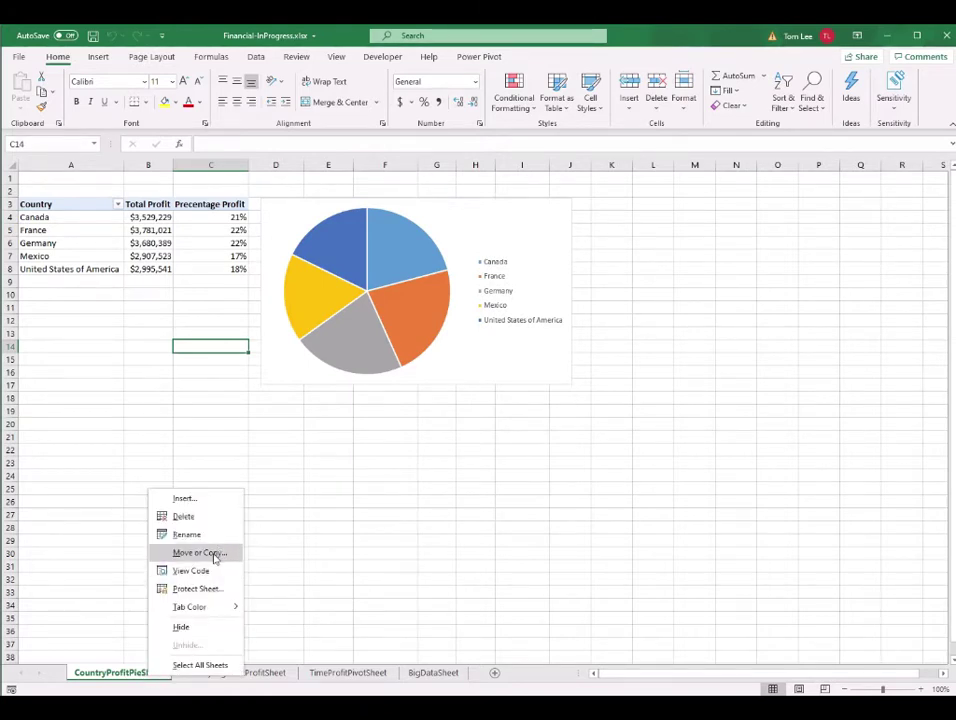
pyautogui.click(213, 555)
pyautogui.click(130, 602)
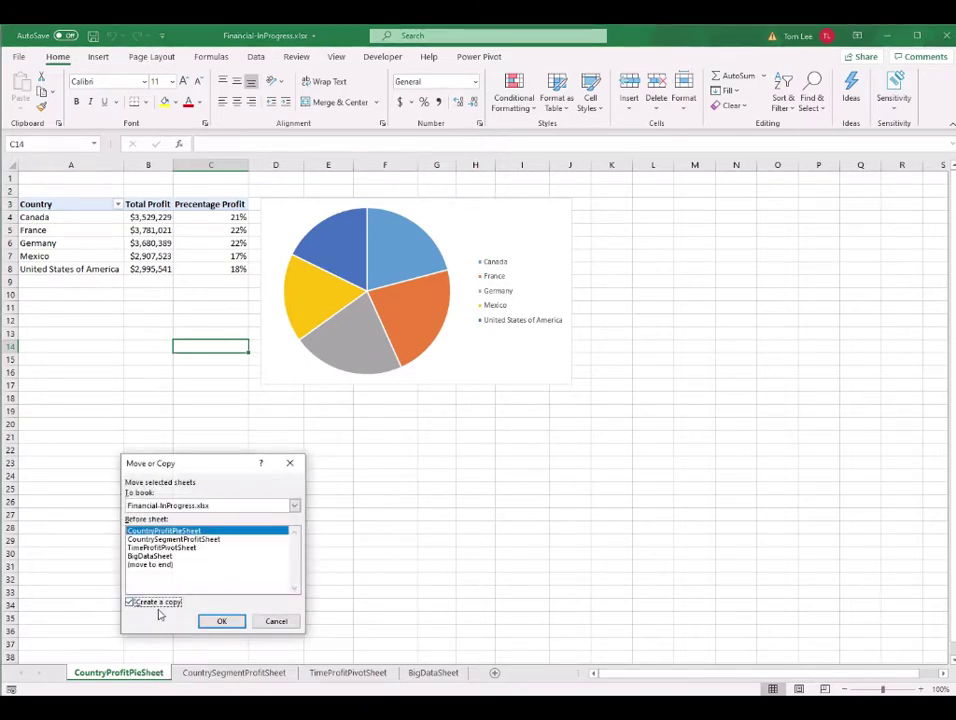
pyautogui.click(231, 624)
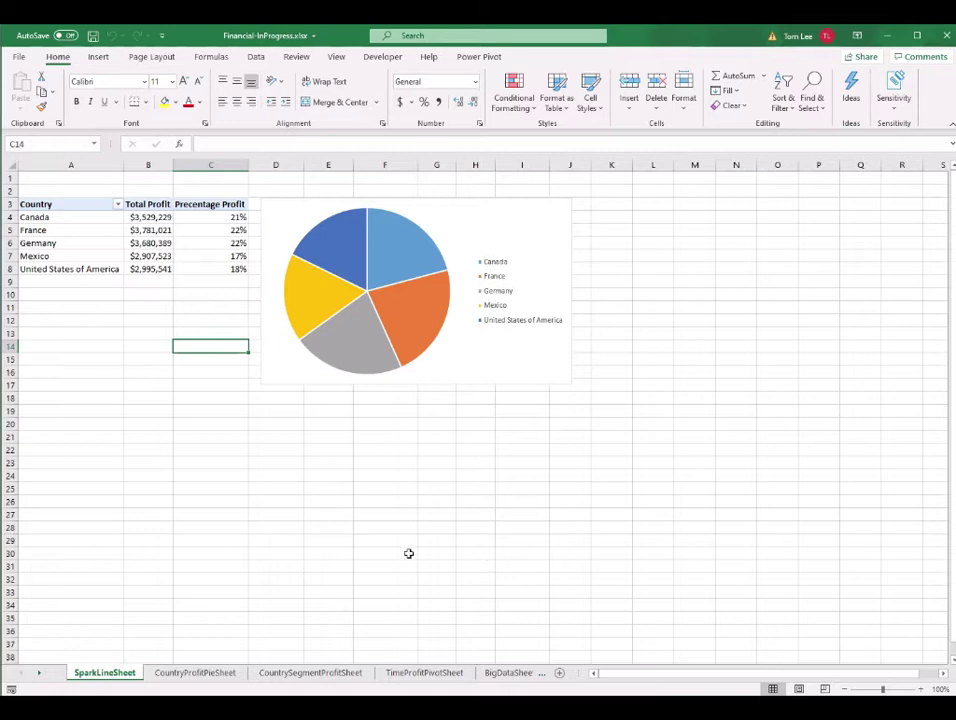
# - Delete the pie chart from the copied sheet, keeping the country profit pivot table
pyautogui.click(549, 214)
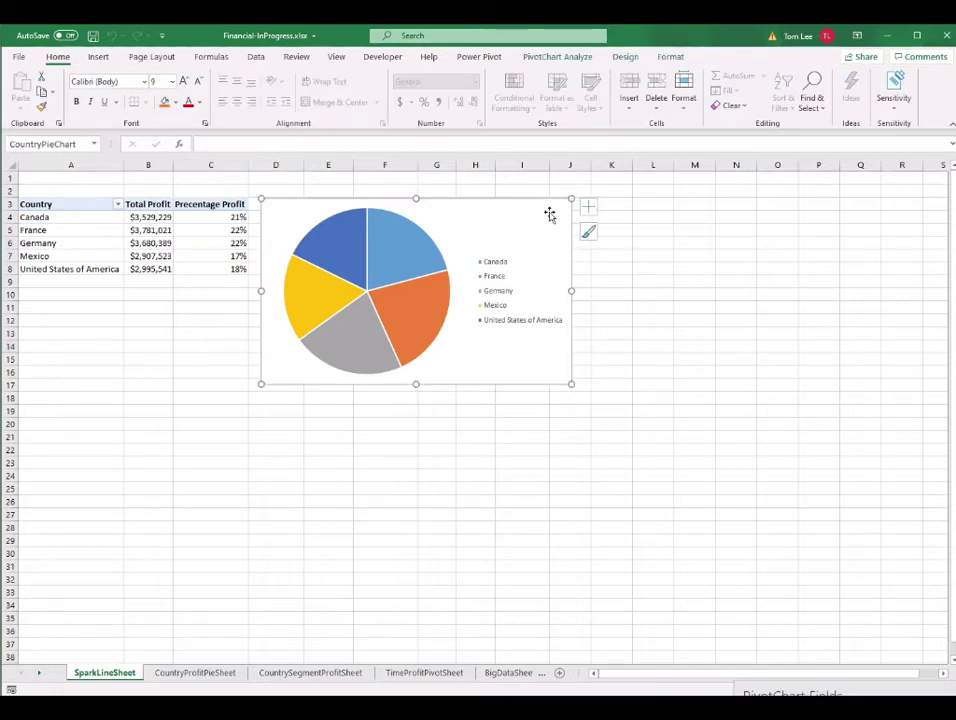
pyautogui.press('Delete')
pyautogui.click(149, 229)
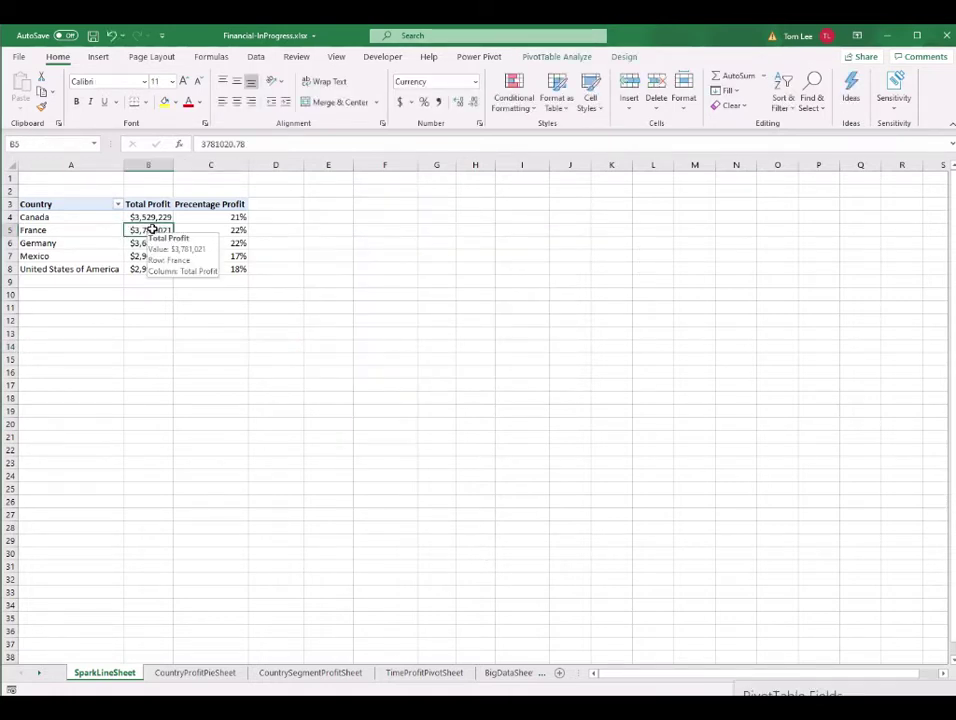
# - Rebuild the pivot without Country, with Product as rows and Month Name across columns
pyautogui.moveTo(931, 693); pyautogui.dragTo(790, 203)
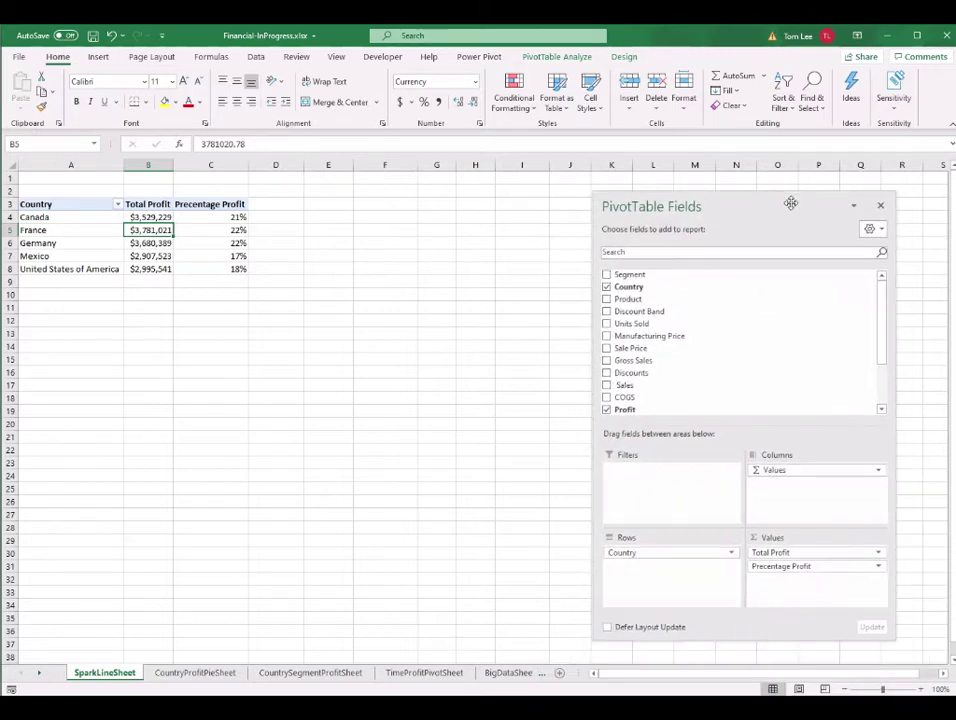
pyautogui.moveTo(770, 469); pyautogui.dragTo(773, 352)
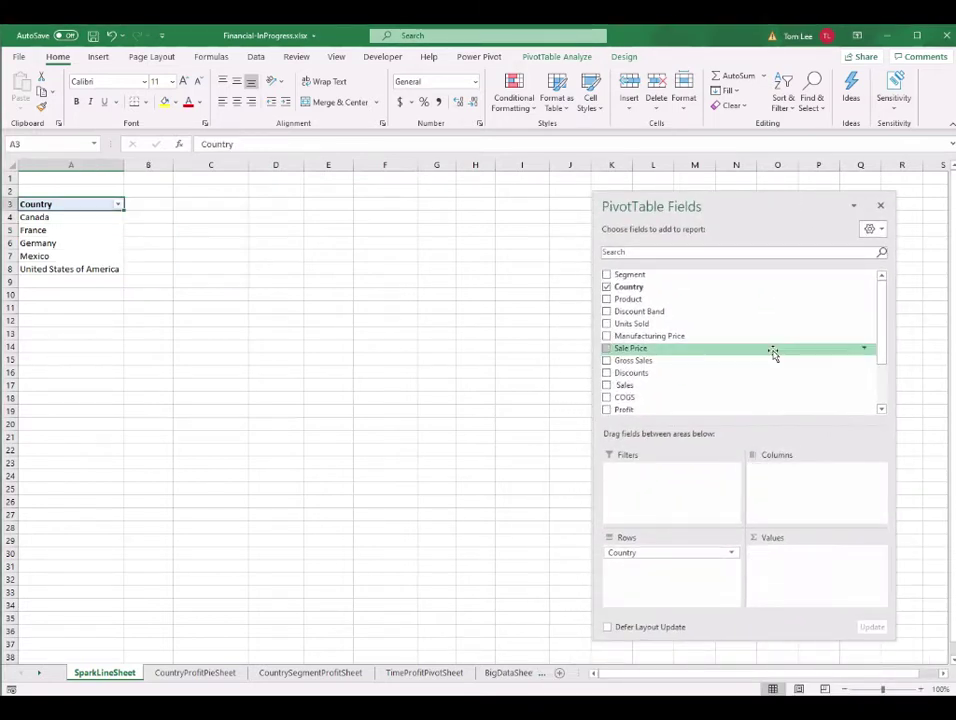
pyautogui.moveTo(664, 553); pyautogui.dragTo(721, 384)
pyautogui.moveTo(881, 314); pyautogui.dragTo(881, 354)
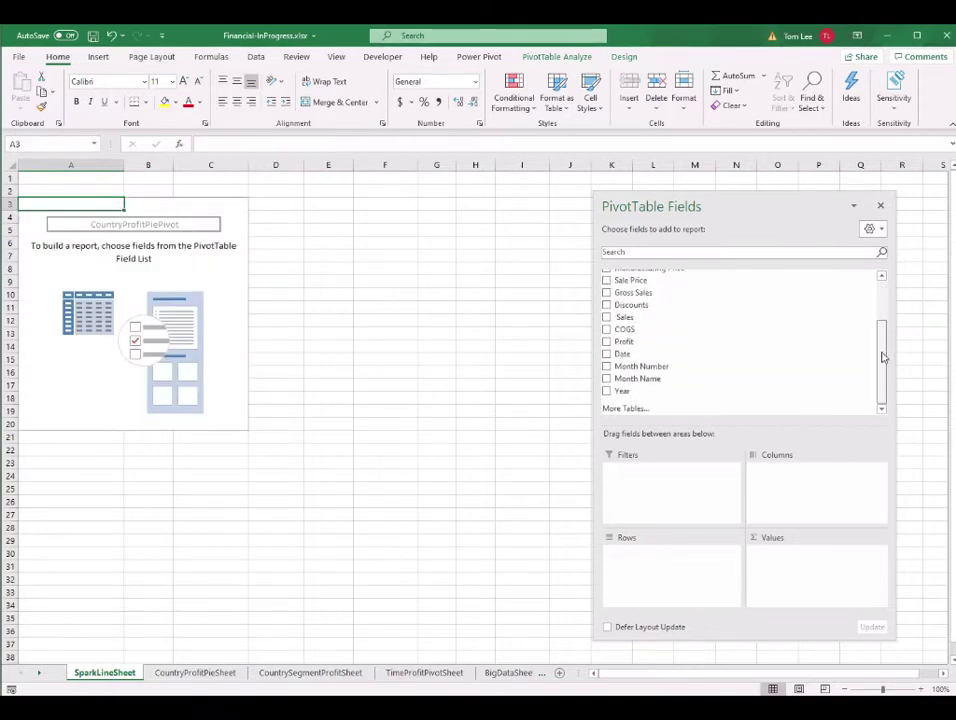
pyautogui.moveTo(672, 388); pyautogui.dragTo(790, 480)
pyautogui.moveTo(662, 299); pyautogui.dragTo(672, 566)
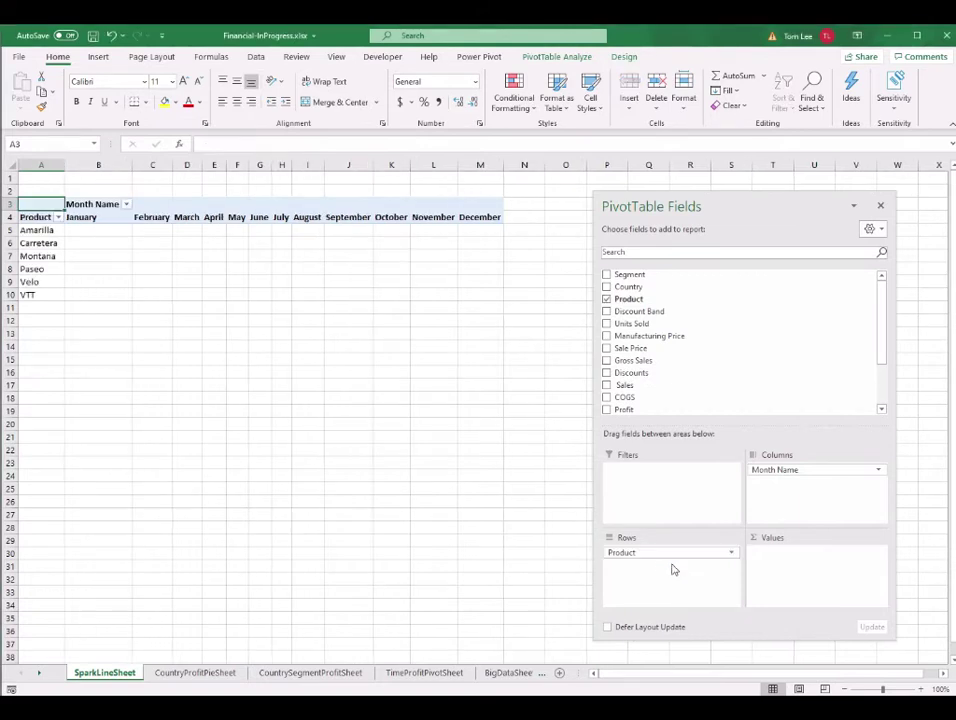
pyautogui.scroll(-2, 659, 346)
pyautogui.moveTo(659, 346); pyautogui.dragTo(813, 566)
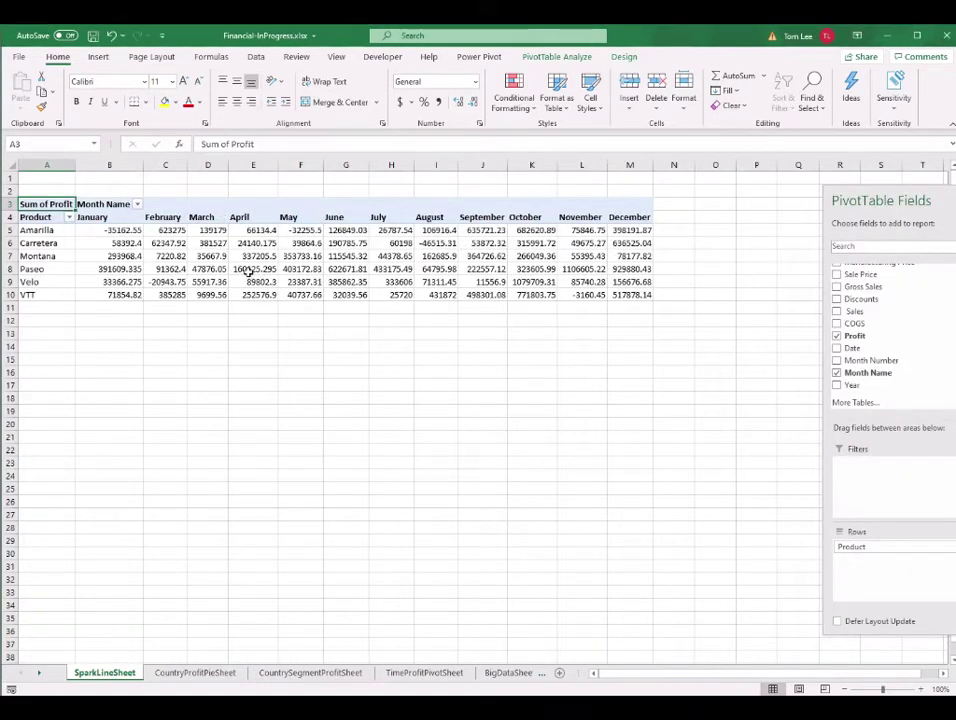
# - Check Amarilla's and Montana's monthly profits, then add Year to the columns above Month Name
pyautogui.click(124, 231)
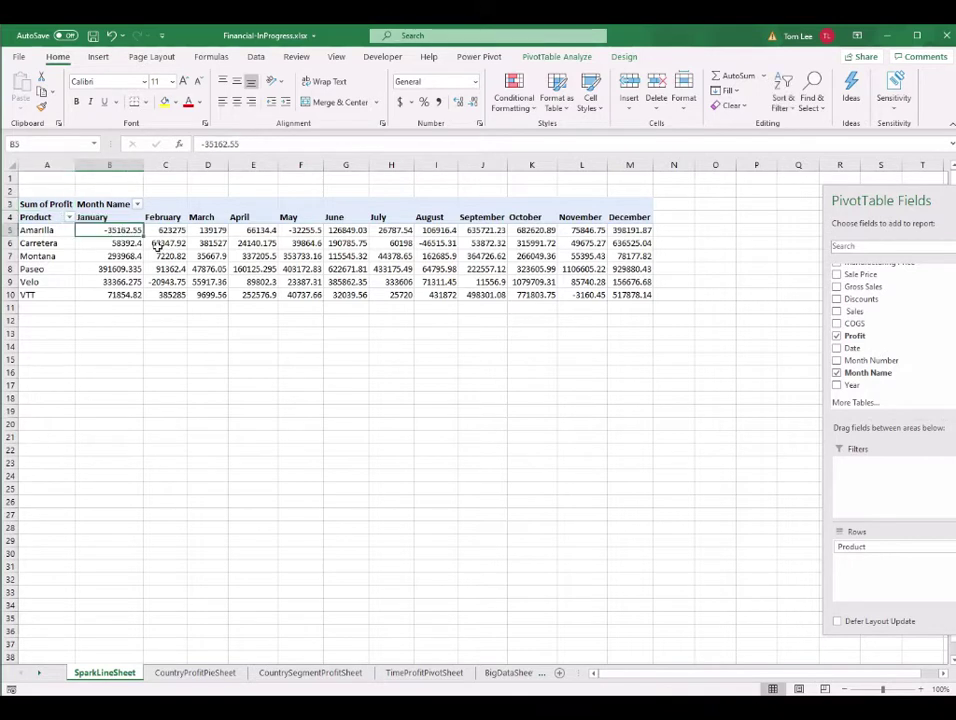
pyautogui.click(632, 229)
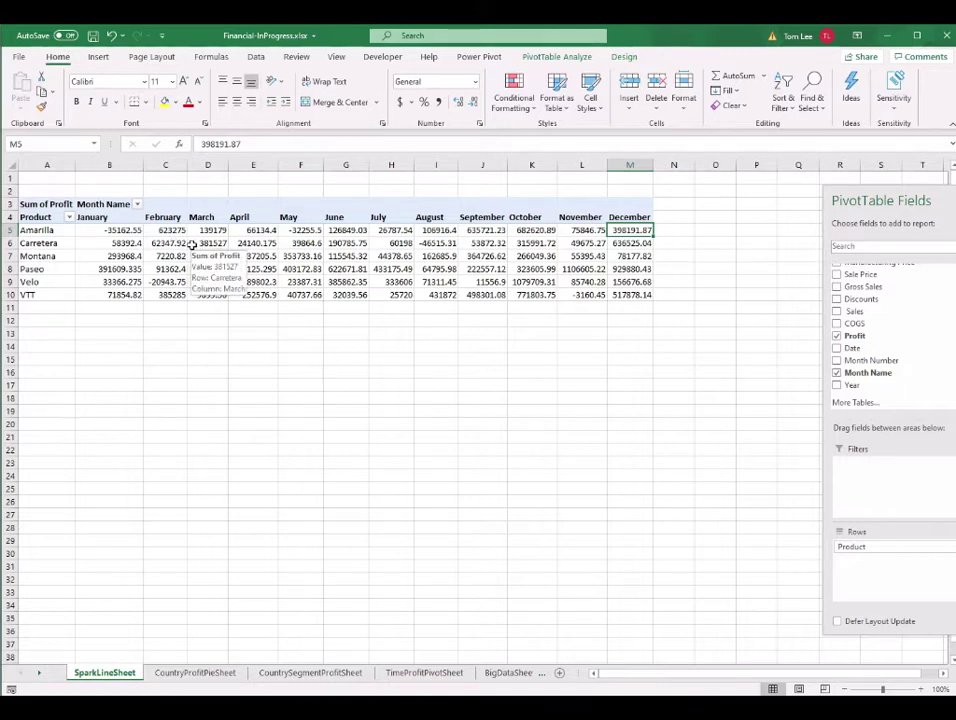
pyautogui.click(300, 256)
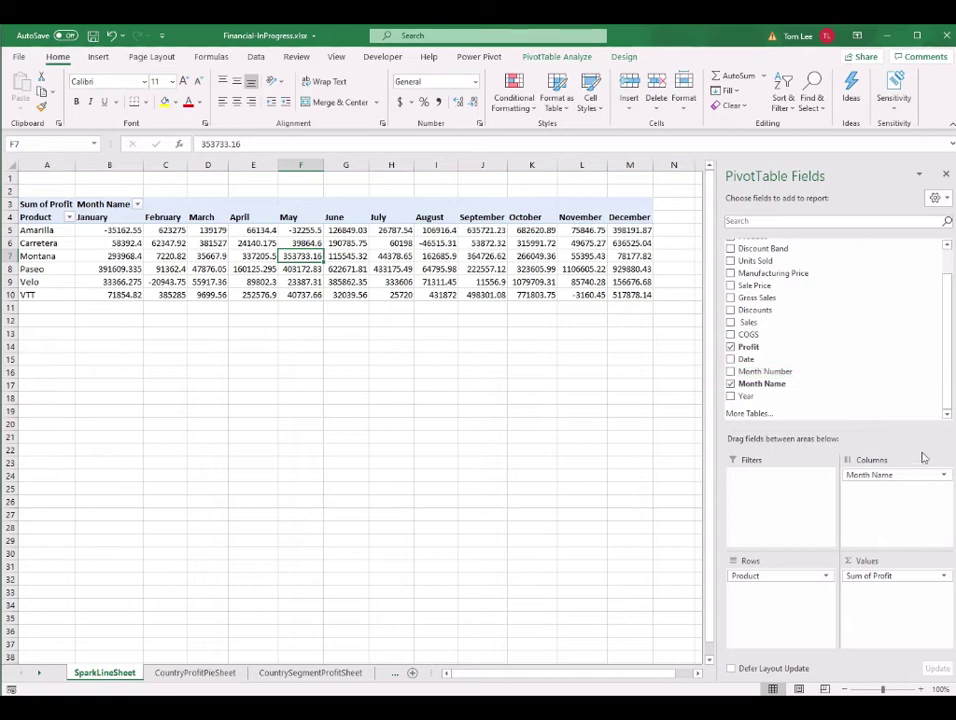
pyautogui.moveTo(745, 399); pyautogui.dragTo(896, 506)
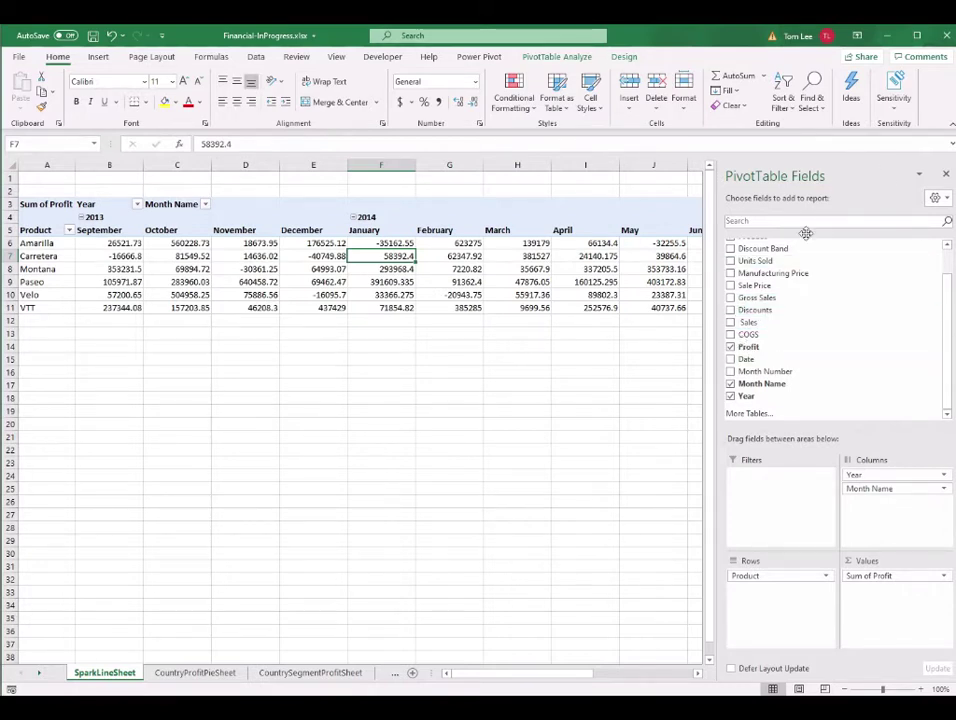
# - Float the field list over the sheet and inspect Amarillo's 2013 profit values
pyautogui.moveTo(842, 180); pyautogui.dragTo(531, 400)
pyautogui.moveTo(110, 243); pyautogui.dragTo(330, 245)
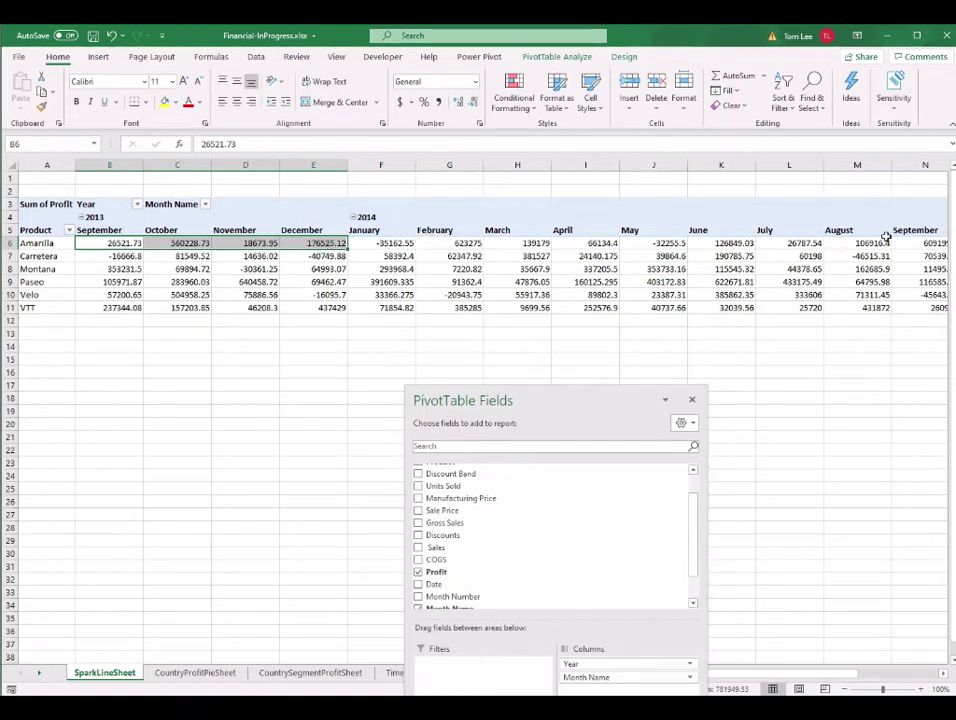
pyautogui.moveTo(846, 677)
pyautogui.mouseDown()
pyautogui.moveTo(862, 678)
pyautogui.moveTo(846, 678)
pyautogui.mouseUp()
pyautogui.moveTo(564, 398); pyautogui.dragTo(780, 195)
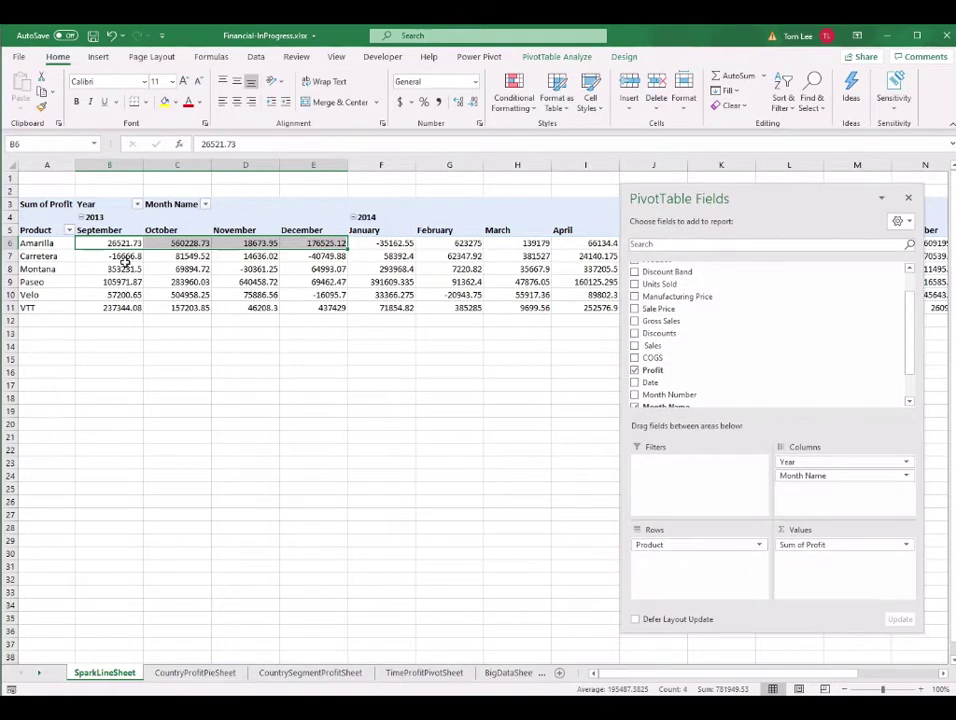
pyautogui.click(387, 258)
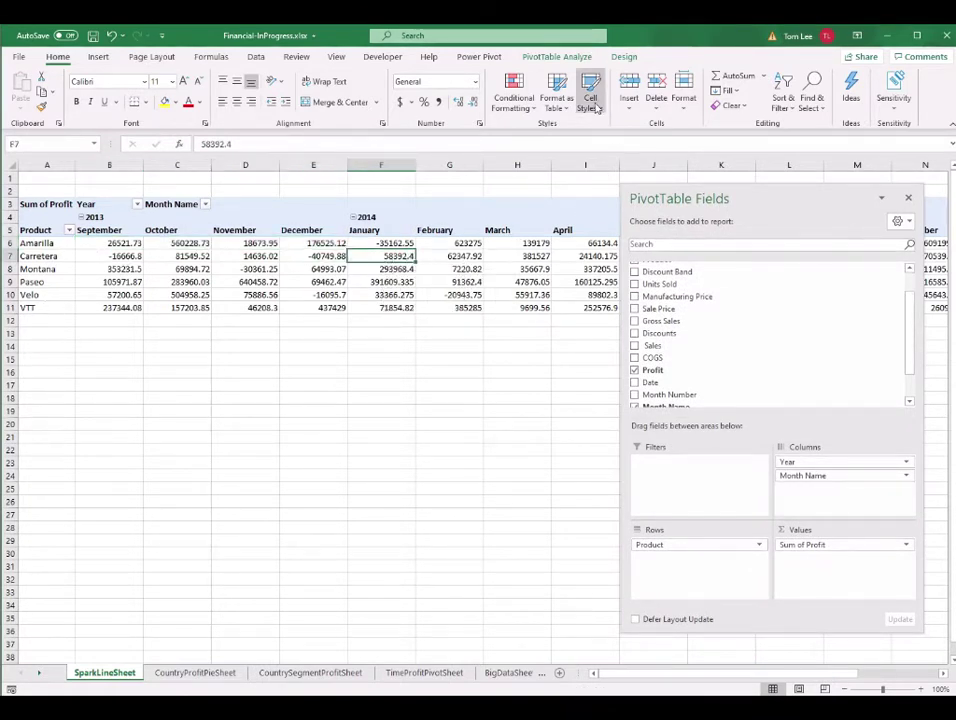
# - Name the pivot table SparkLinePivot
pyautogui.click(553, 57)
pyautogui.click(33, 91)
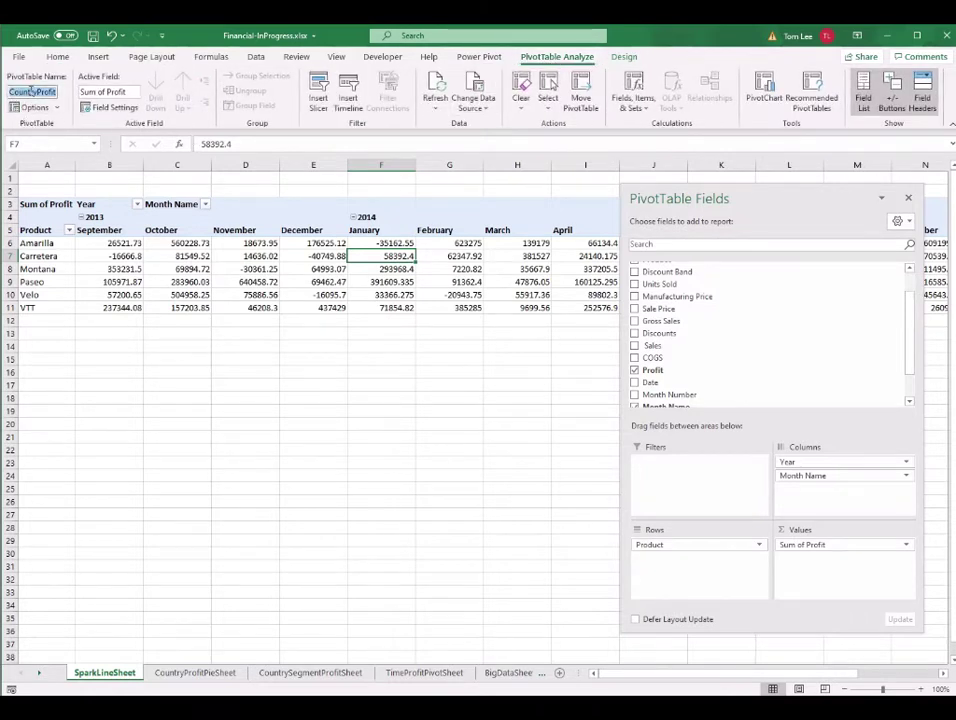
pyautogui.write('SparkLinePivot')
pyautogui.press('Return')
# - Add Country as a report filter above the pivot, left at (All)
pyautogui.moveTo(817, 196); pyautogui.dragTo(800, 186)
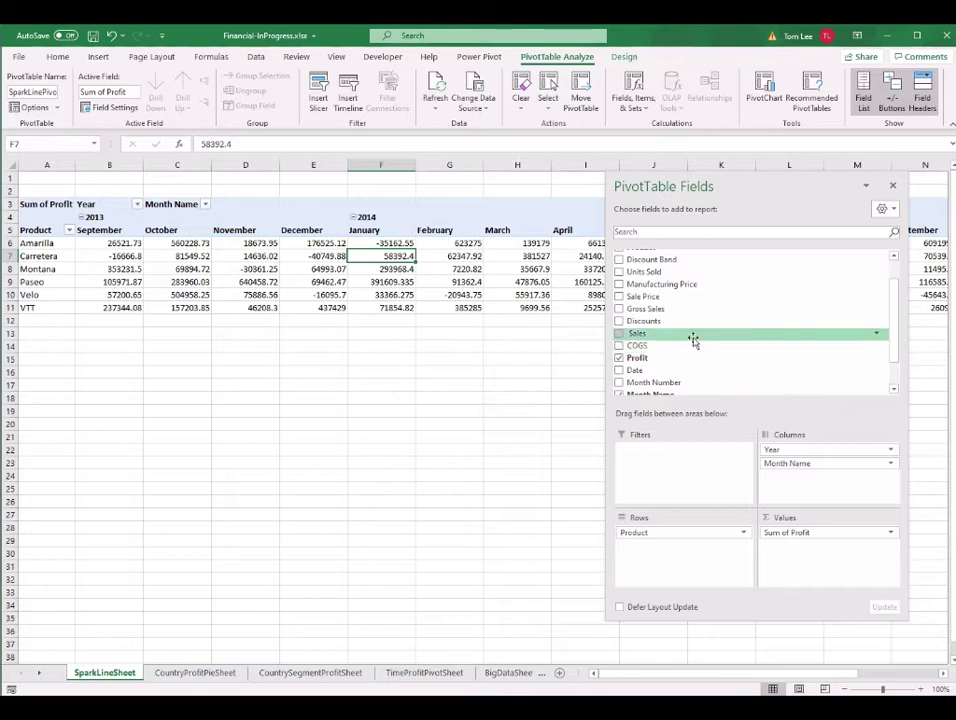
pyautogui.scroll(2, 711, 340)
pyautogui.moveTo(640, 254); pyautogui.dragTo(689, 461)
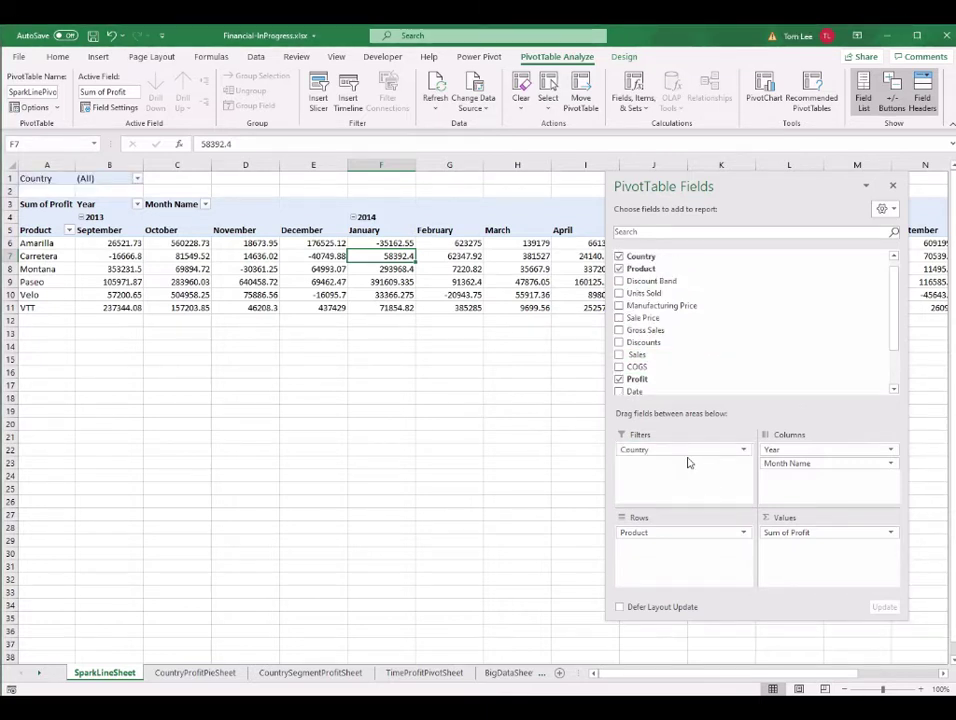
pyautogui.moveTo(690, 186); pyautogui.dragTo(719, 417)
pyautogui.click(118, 268)
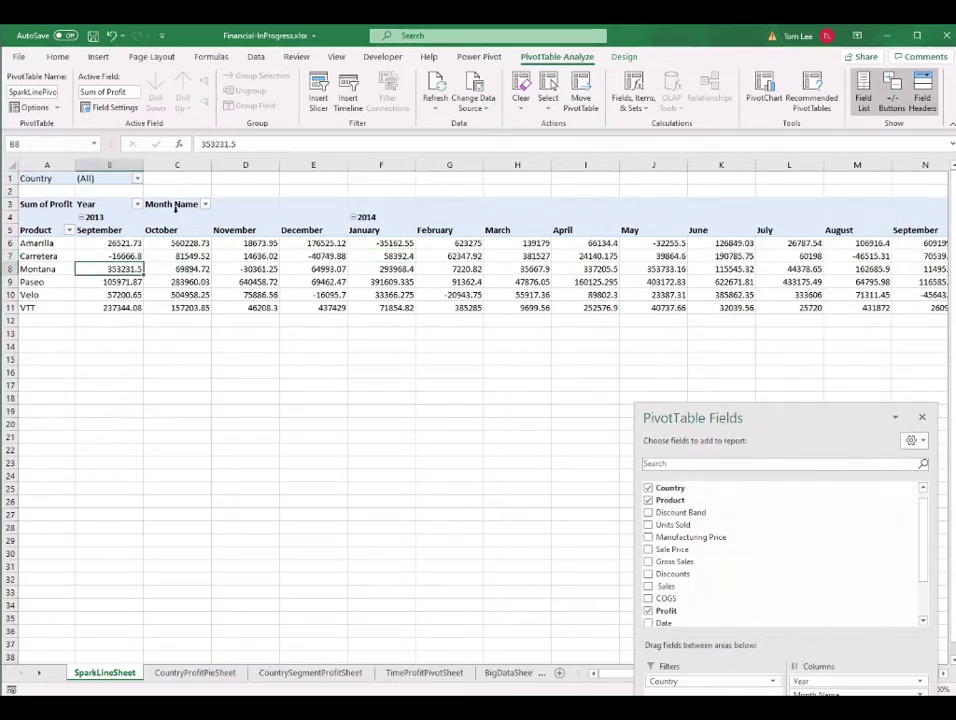
pyautogui.click(101, 179)
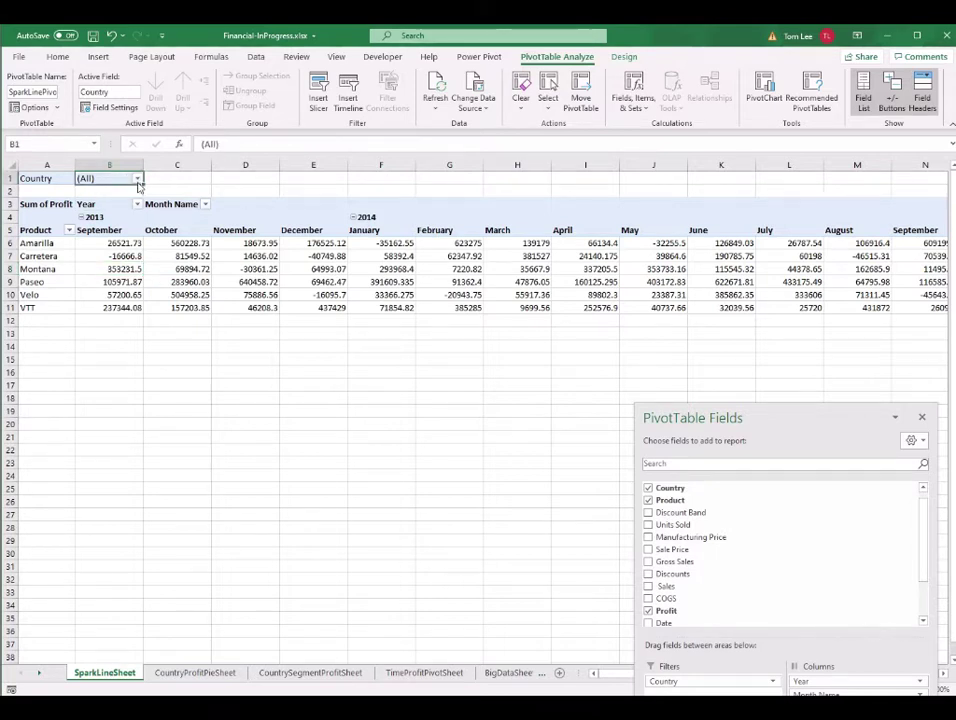
pyautogui.click(138, 179)
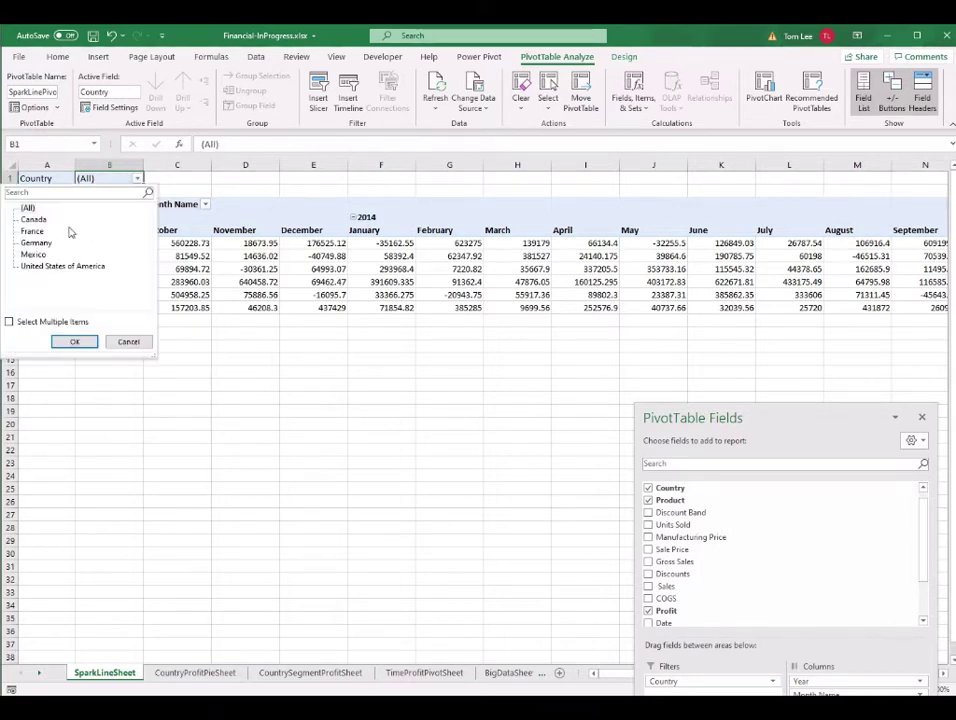
pyautogui.click(38, 220)
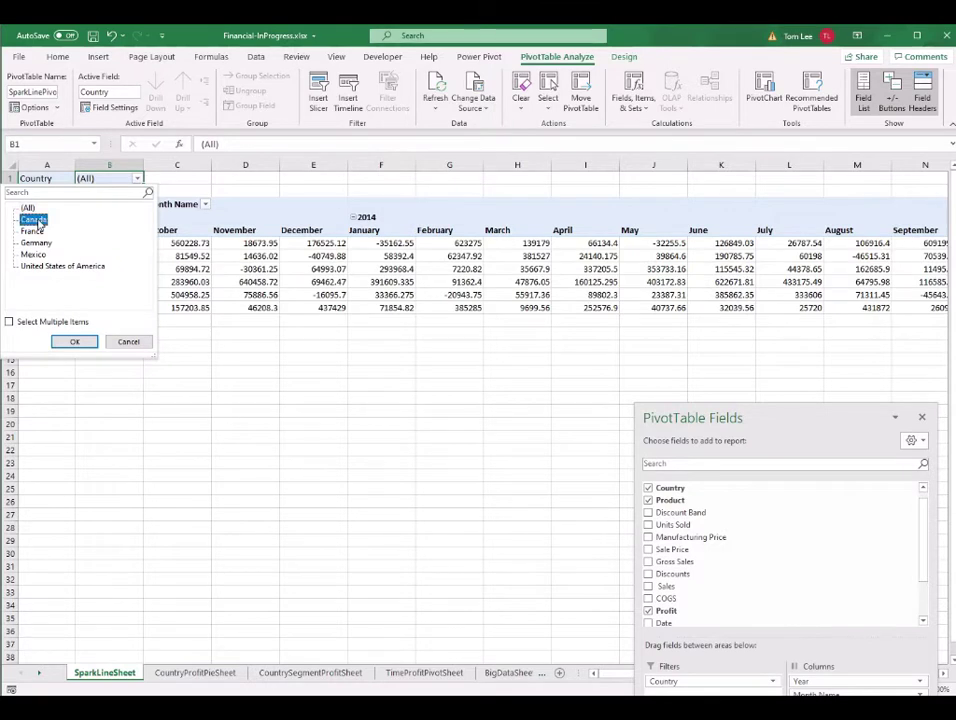
pyautogui.click(76, 343)
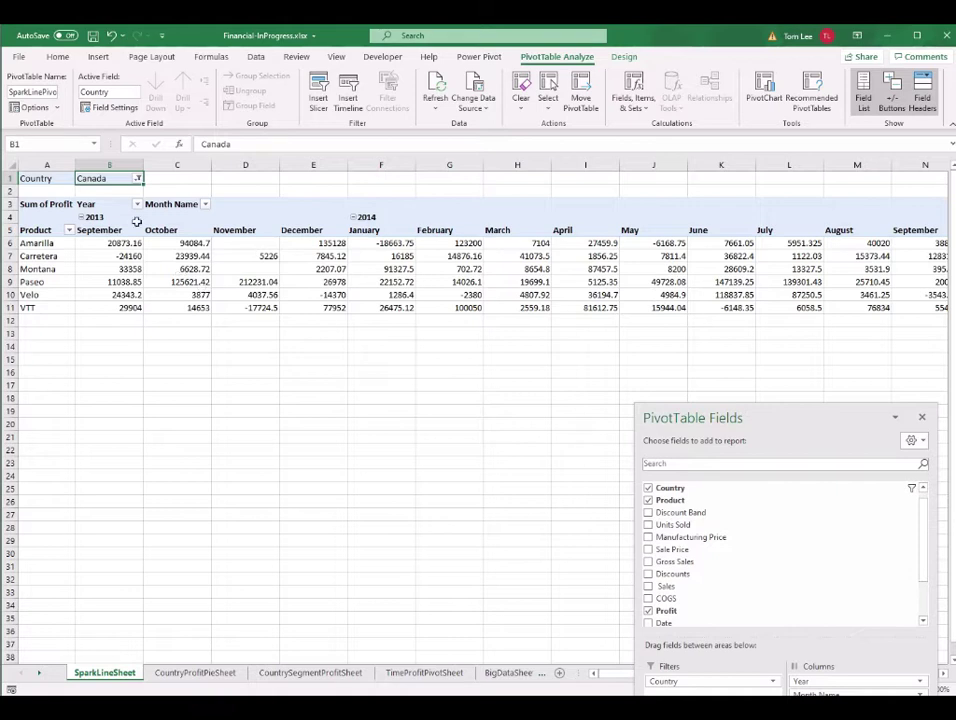
pyautogui.click(138, 178)
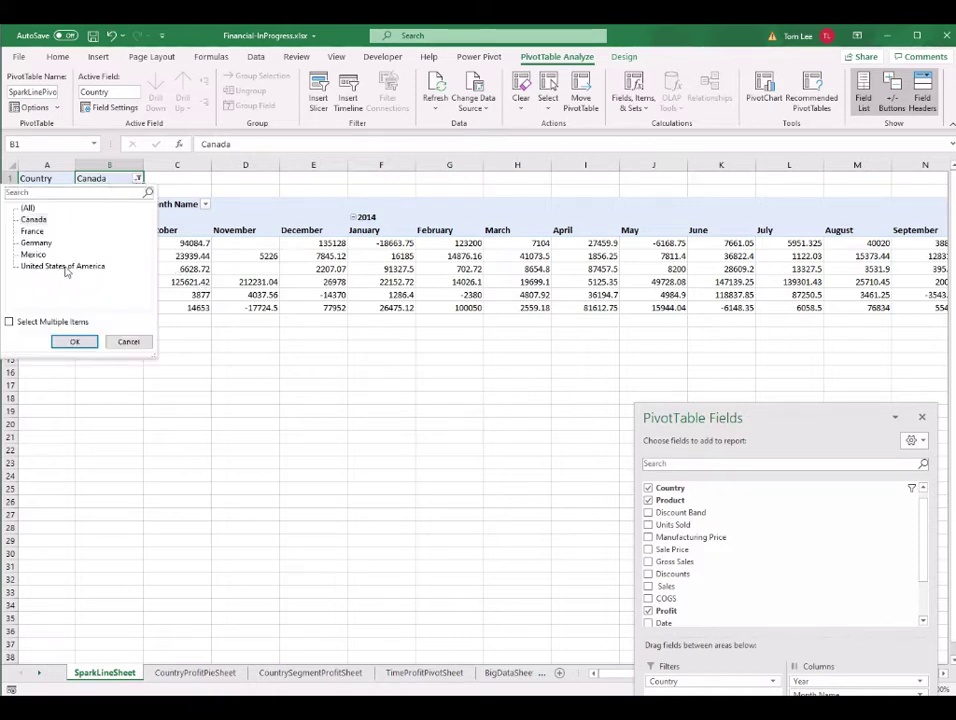
pyautogui.click(37, 243)
pyautogui.click(76, 341)
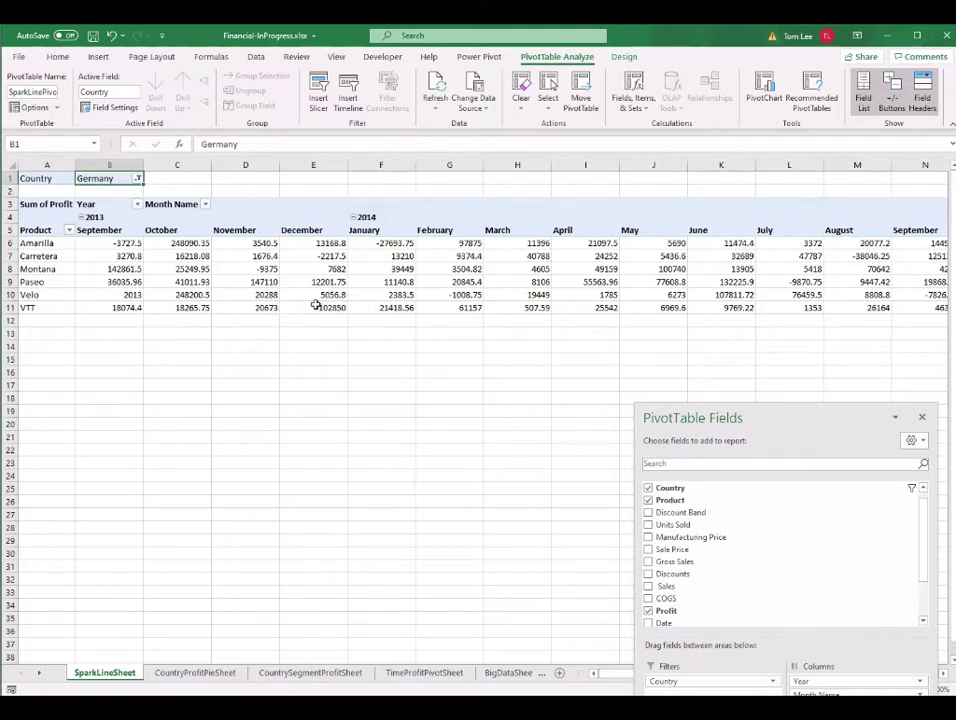
pyautogui.click(138, 179)
pyautogui.click(28, 208)
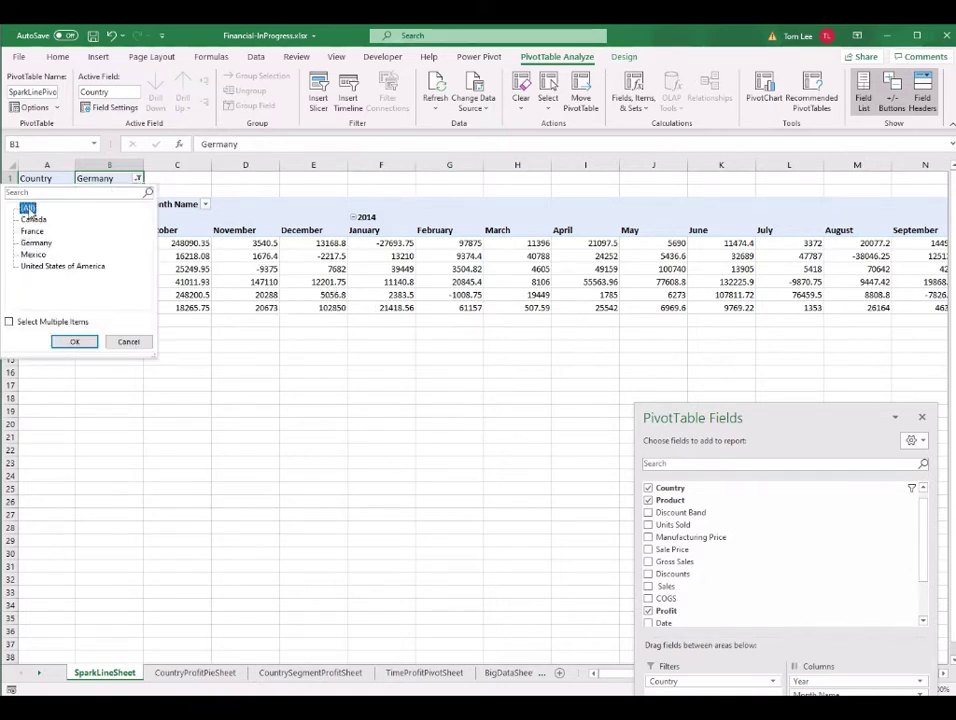
pyautogui.click(72, 341)
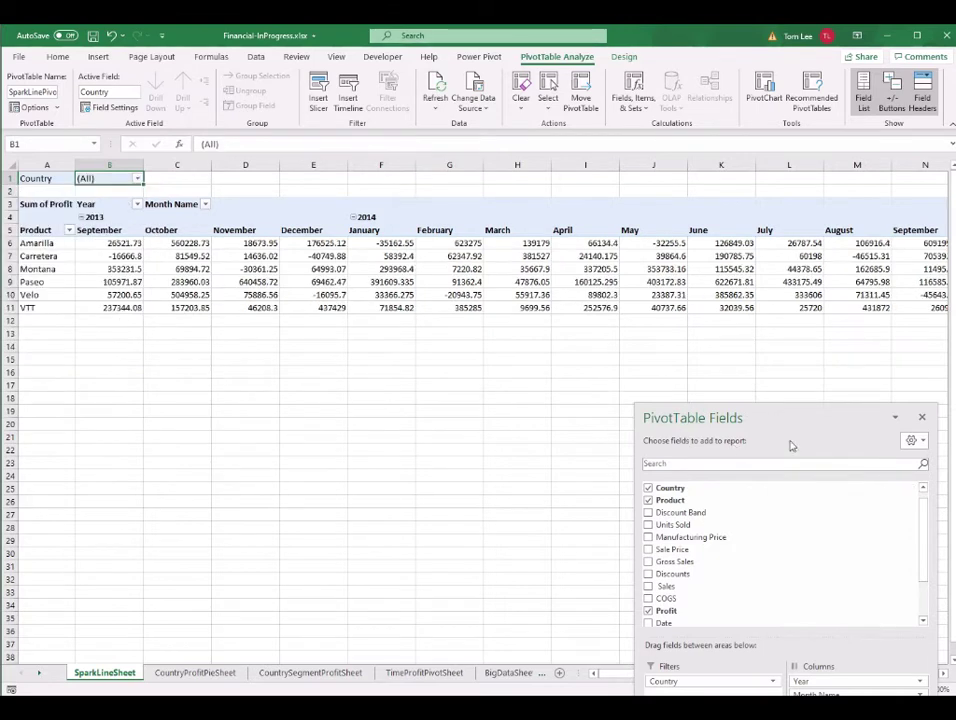
# - Change the pivot table name to SLWorldPivot and select the whole pivot range A1:L10
pyautogui.moveTo(809, 416); pyautogui.dragTo(708, 361)
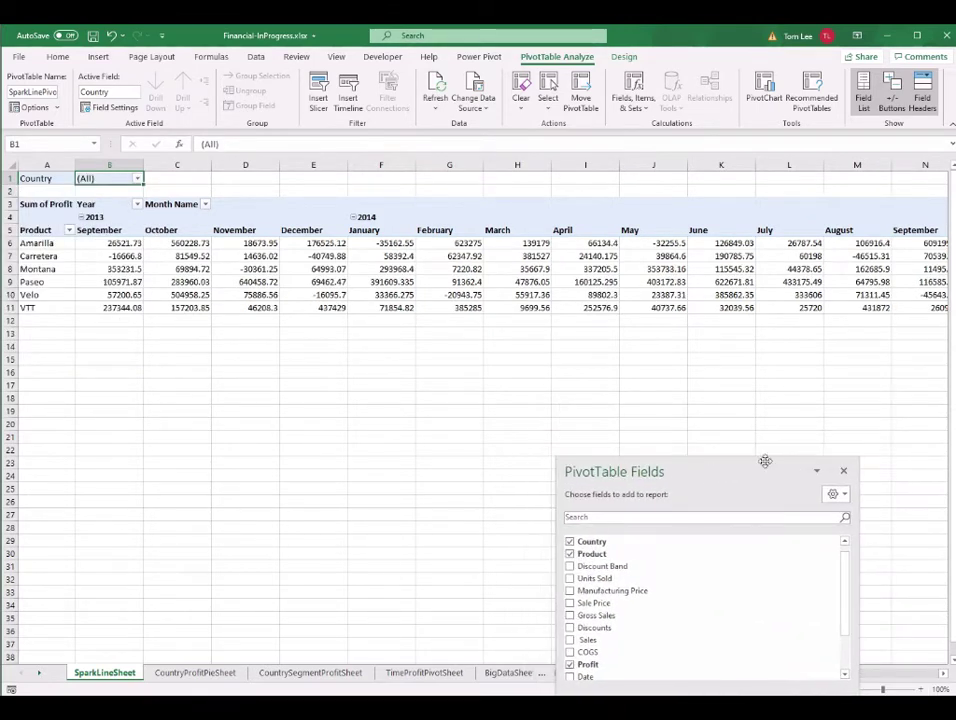
pyautogui.moveTo(738, 468); pyautogui.dragTo(520, 485)
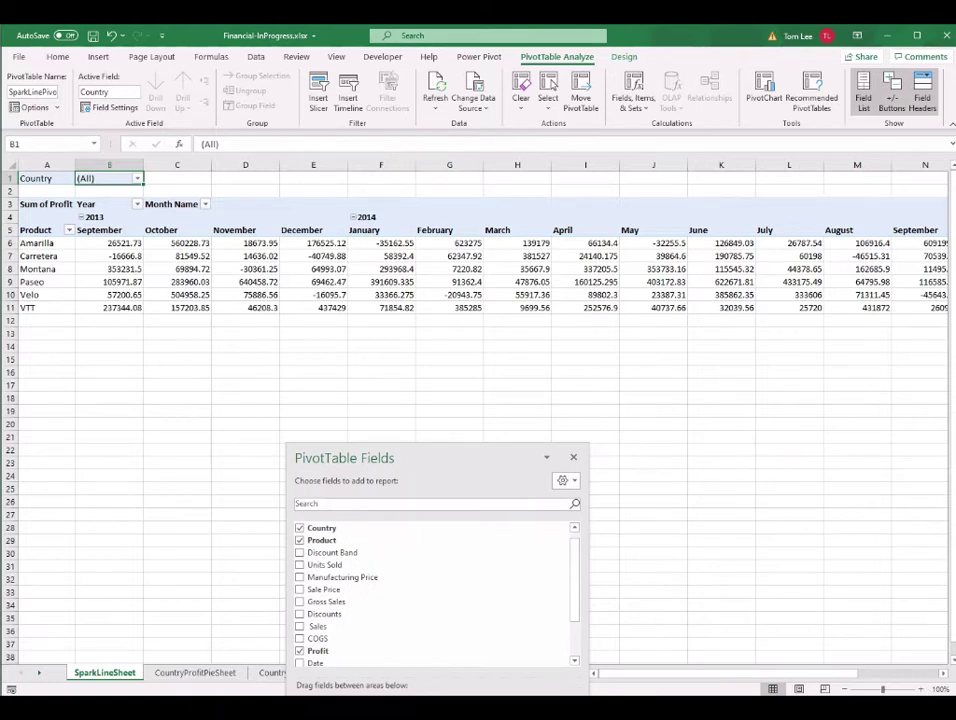
pyautogui.scroll(-3, 789, 652)
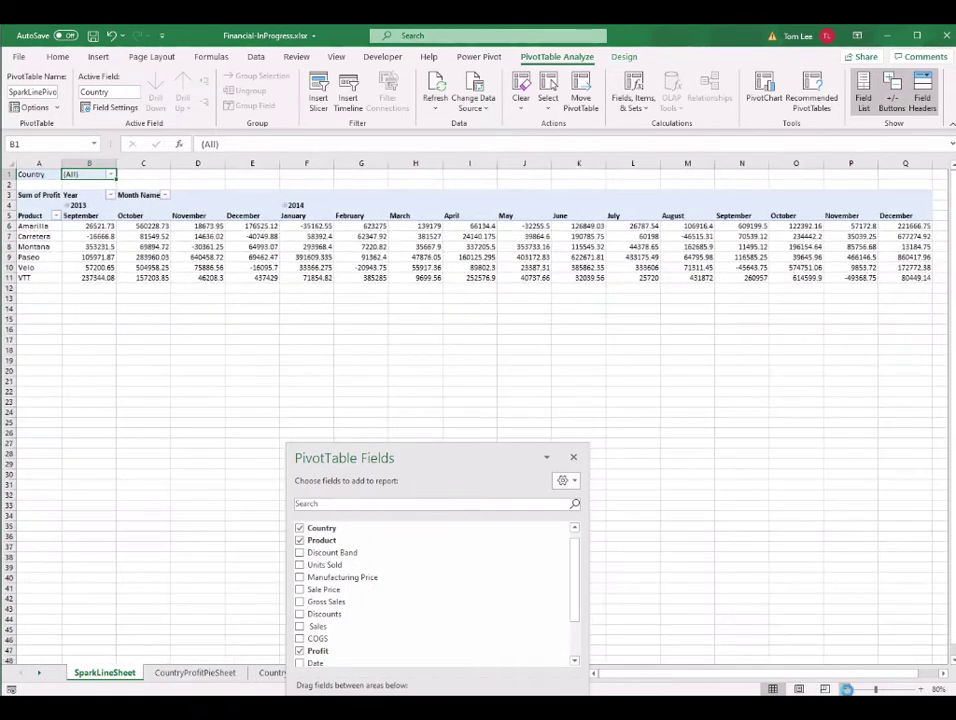
pyautogui.scroll(1, 602, 564)
pyautogui.click(143, 226)
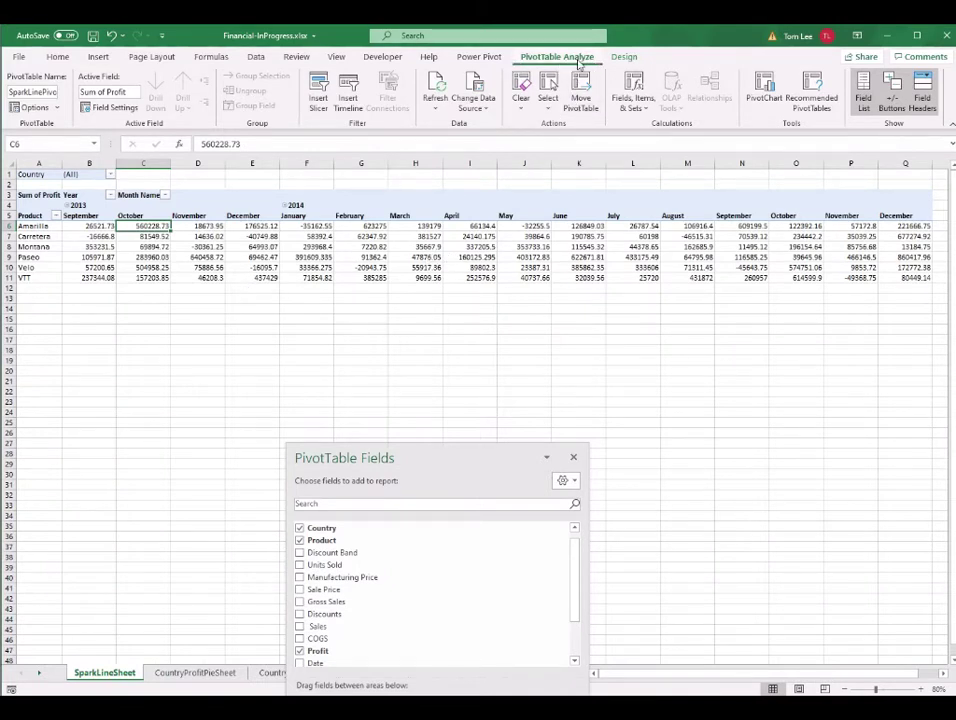
pyautogui.click(43, 91)
pyautogui.moveTo(30, 91); pyautogui.dragTo(12, 91)
pyautogui.write('LWorldPivot')
pyautogui.moveTo(499, 451); pyautogui.dragTo(775, 443)
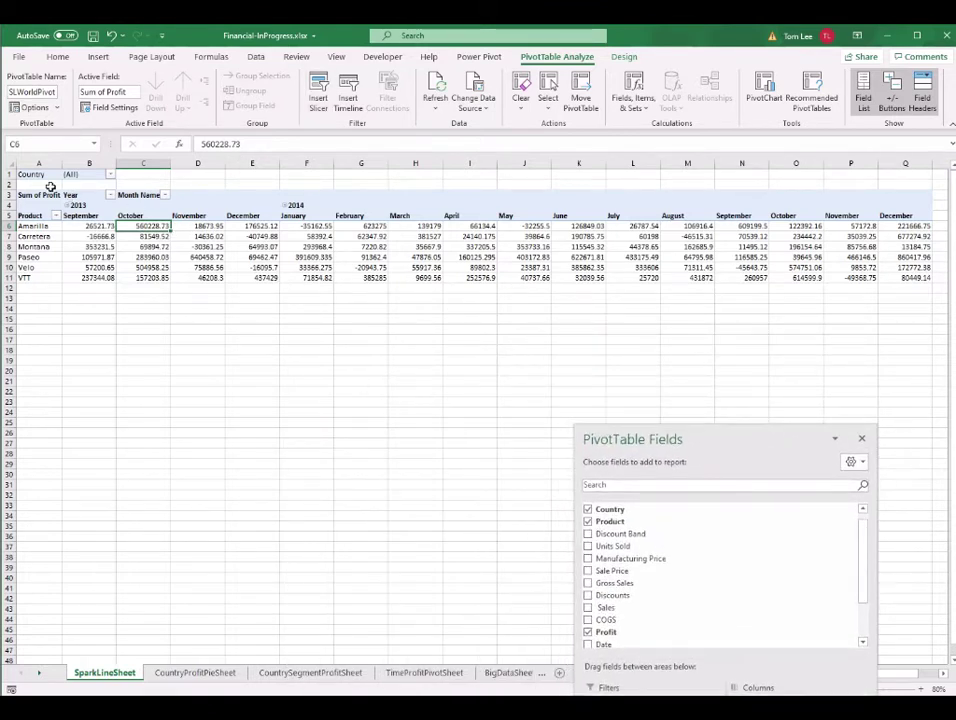
pyautogui.moveTo(37, 175); pyautogui.dragTo(905, 279)
# - Copy the SLWorldPivot table and paste copies at A15 and A30
pyautogui.moveTo(646, 249)
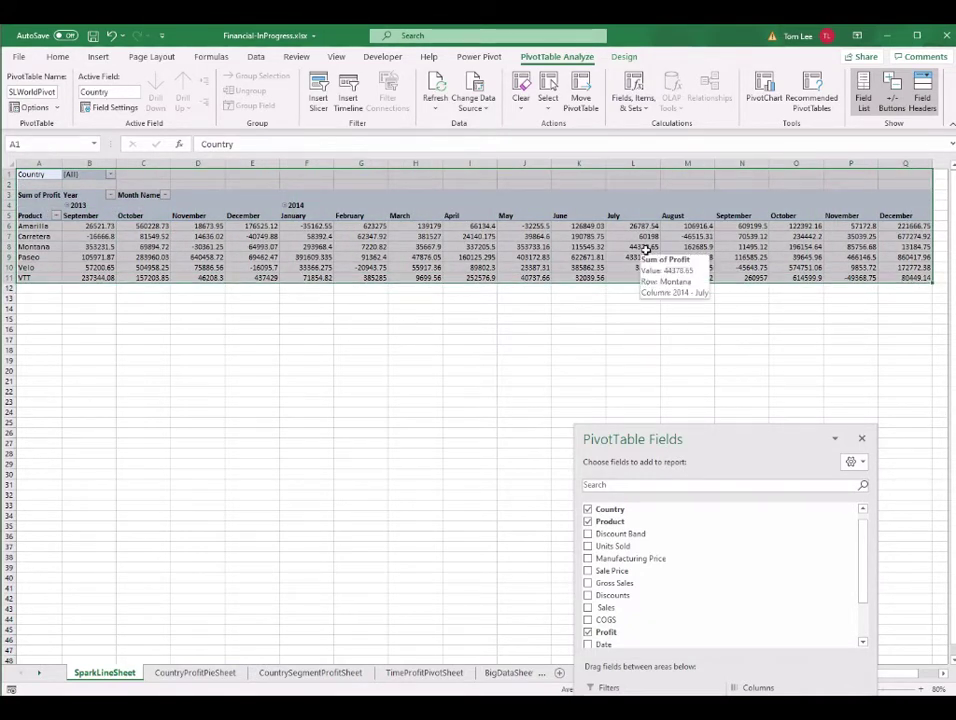
pyautogui.hotkey('ctrl', 'c')
pyautogui.click(38, 318)
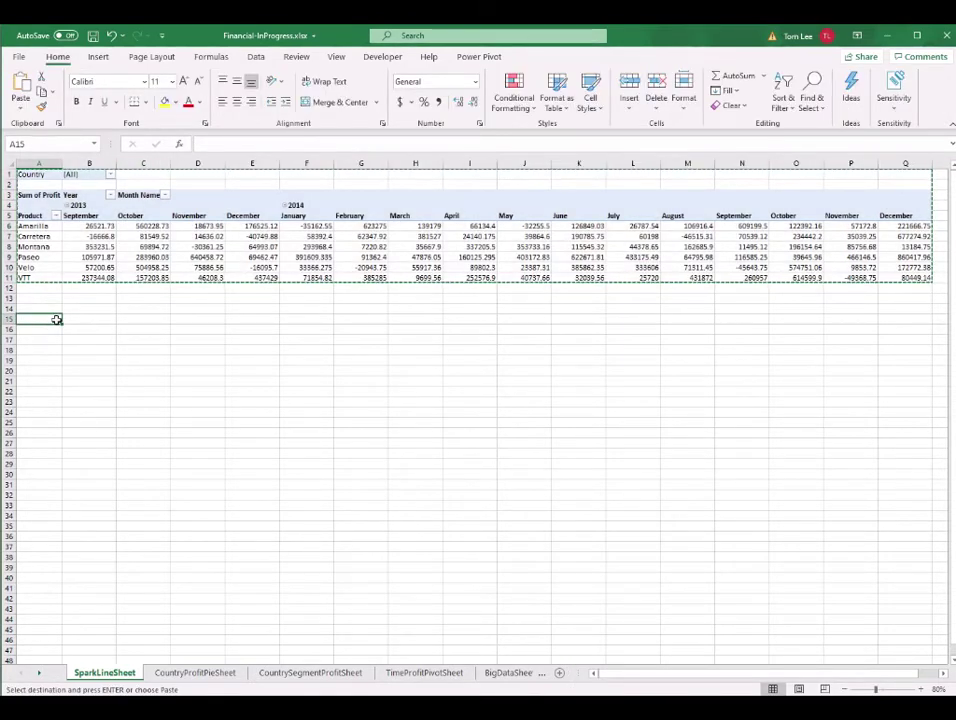
pyautogui.hotkey('ctrl', 'v')
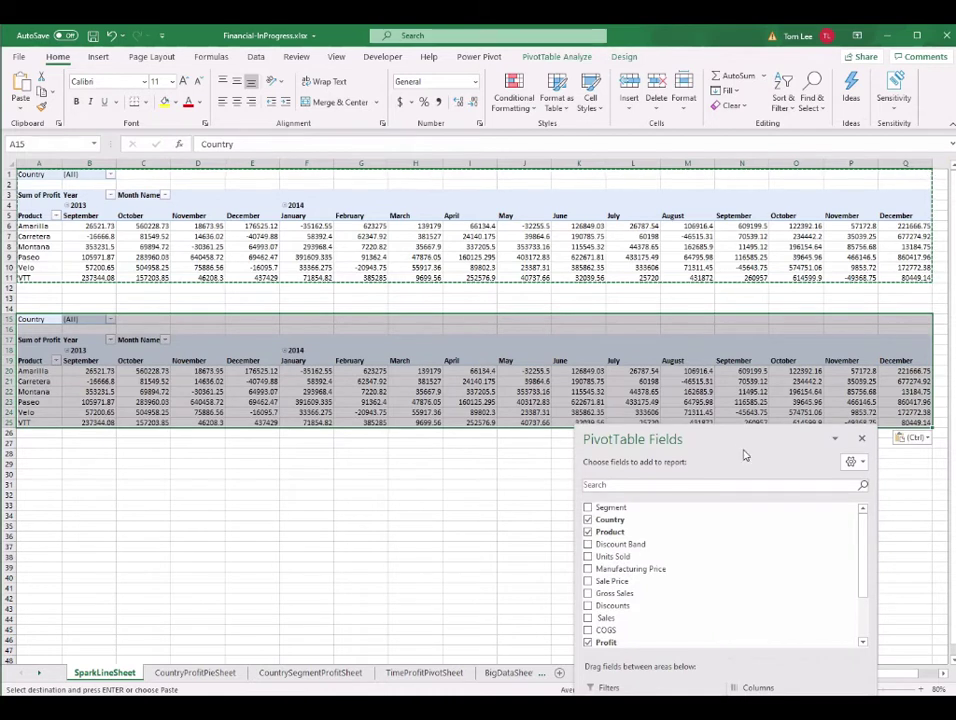
pyautogui.moveTo(744, 455); pyautogui.dragTo(828, 542)
pyautogui.click(35, 474)
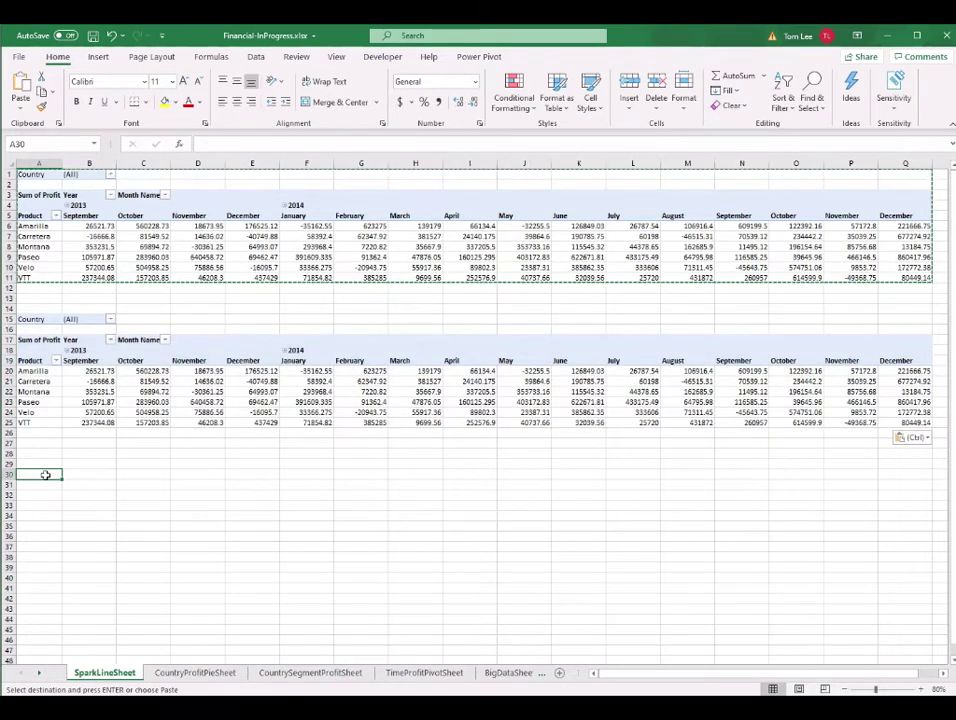
pyautogui.hotkey('ctrl', 'v')
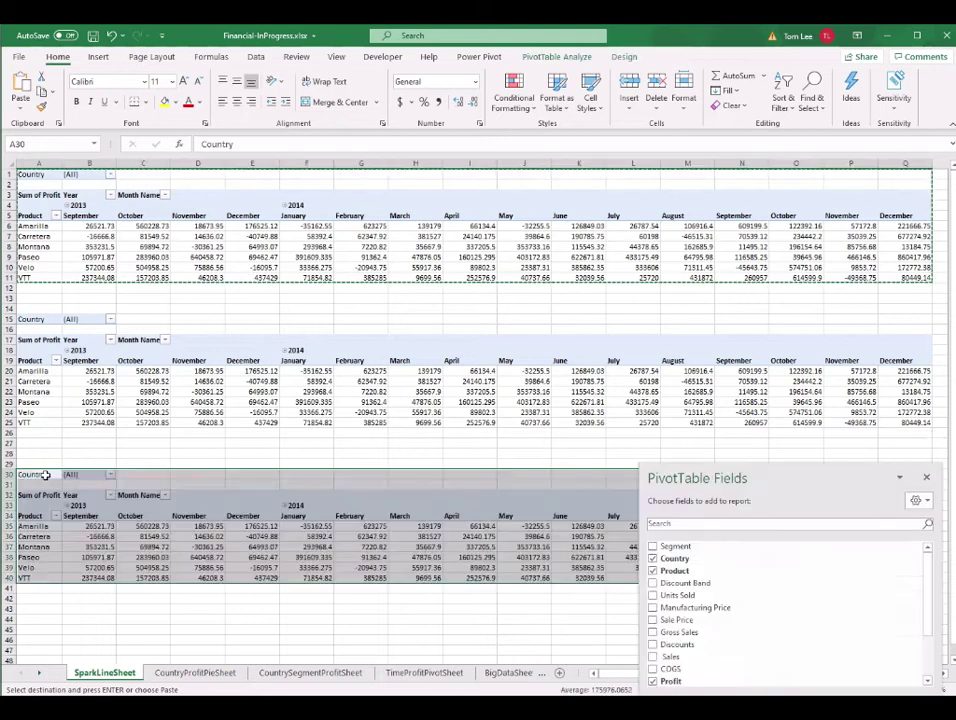
# - Paste further copies of the pivot table at A45, A60 and A75
pyautogui.scroll(-7, 199, 455)
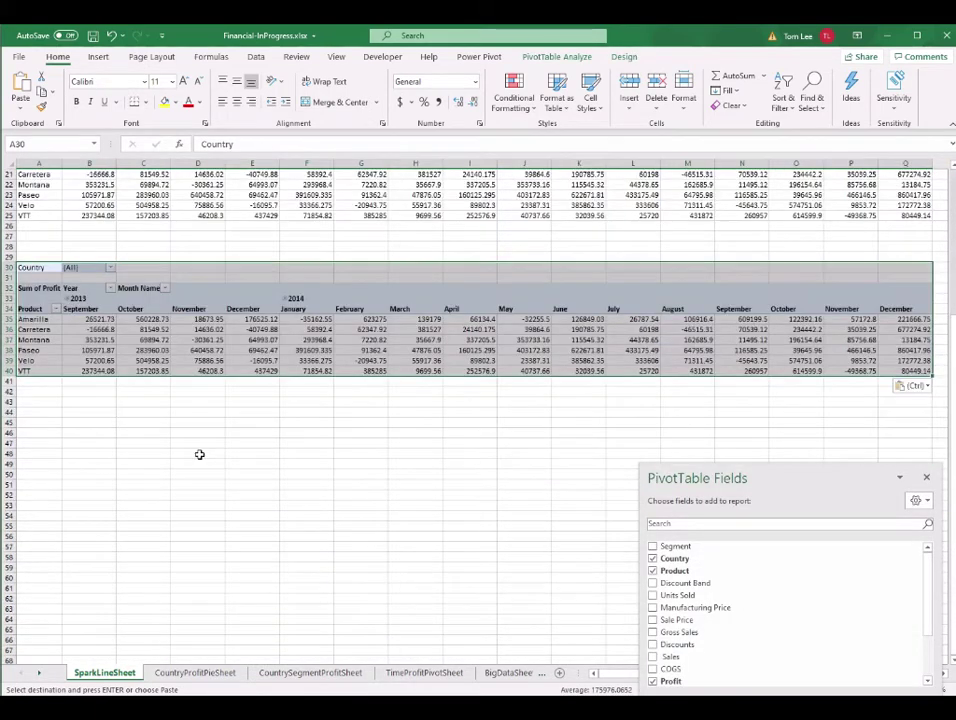
pyautogui.click(38, 422)
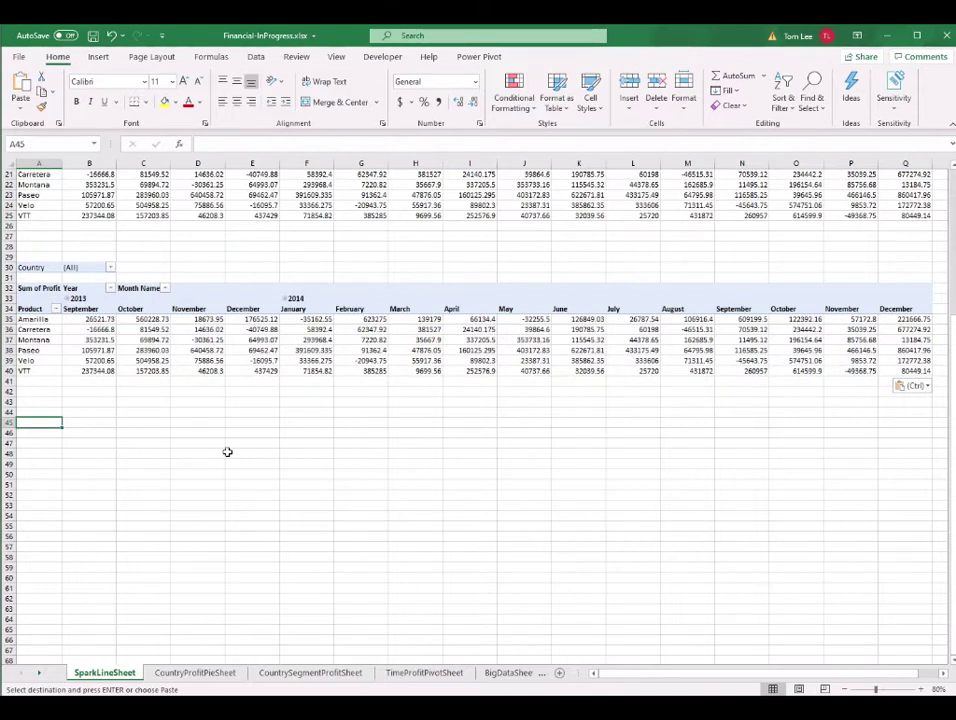
pyautogui.hotkey('ctrl', 'v')
pyautogui.scroll(-3, 232, 440)
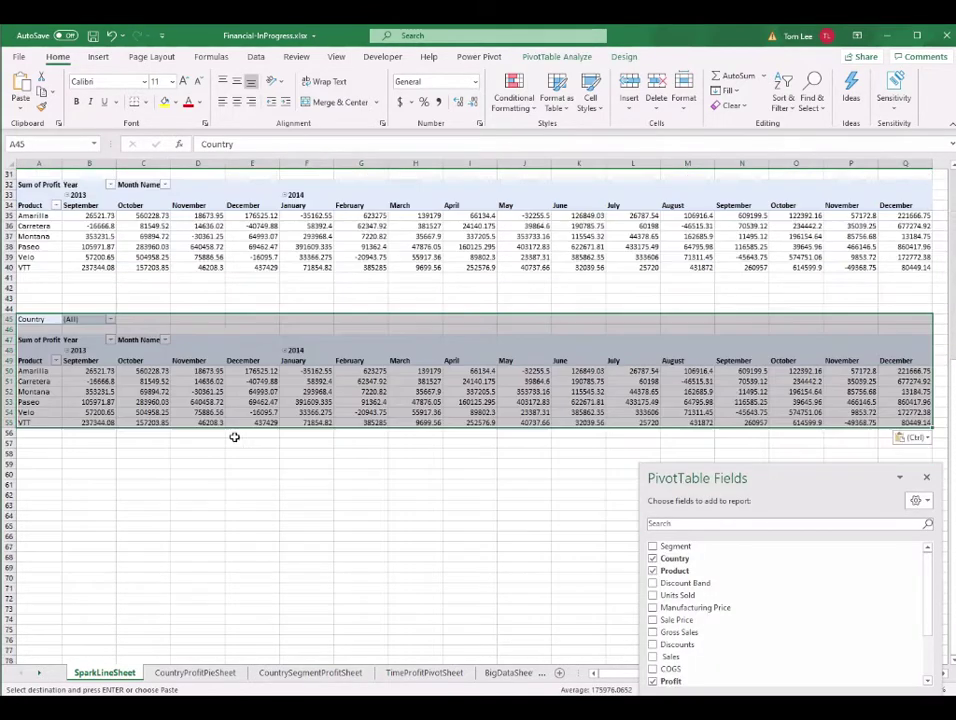
pyautogui.click(38, 474)
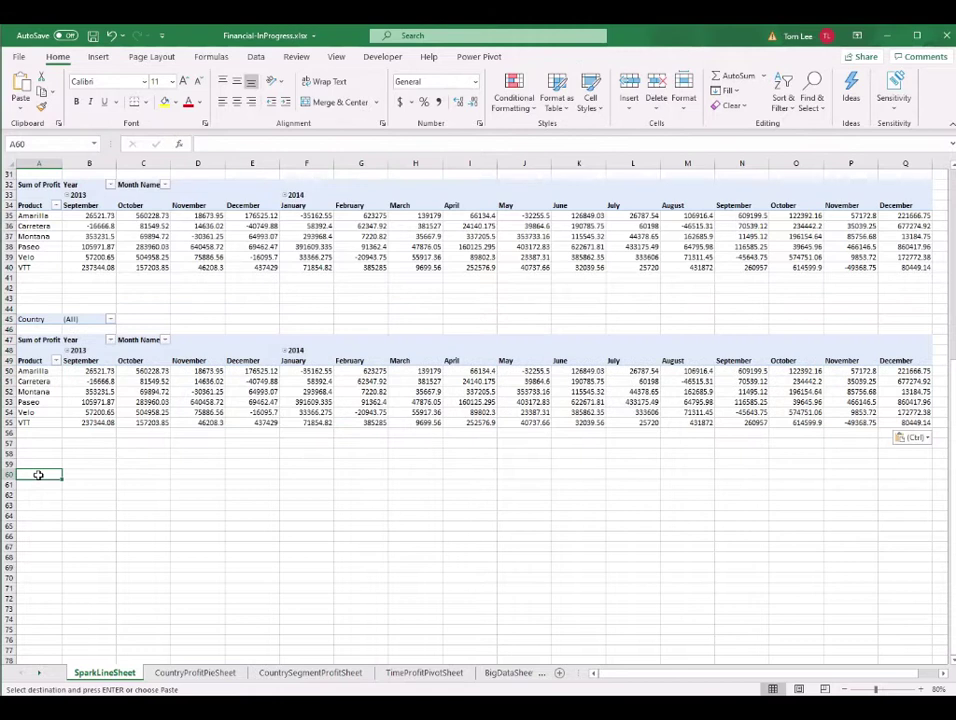
pyautogui.hotkey('ctrl', 'v')
pyautogui.scroll(-3, 38, 474)
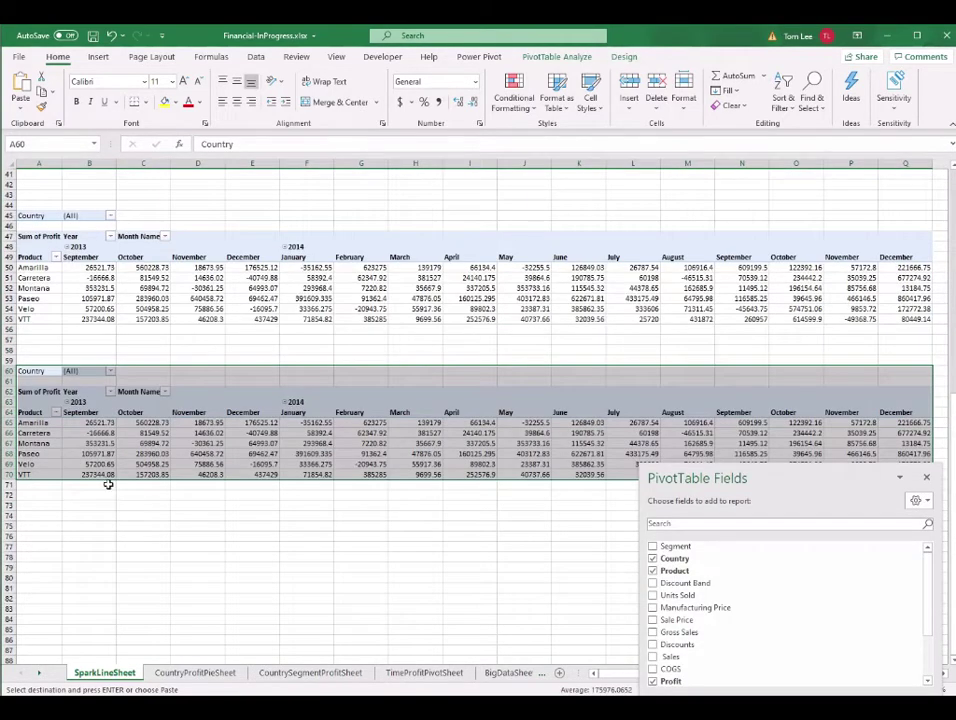
pyautogui.click(39, 527)
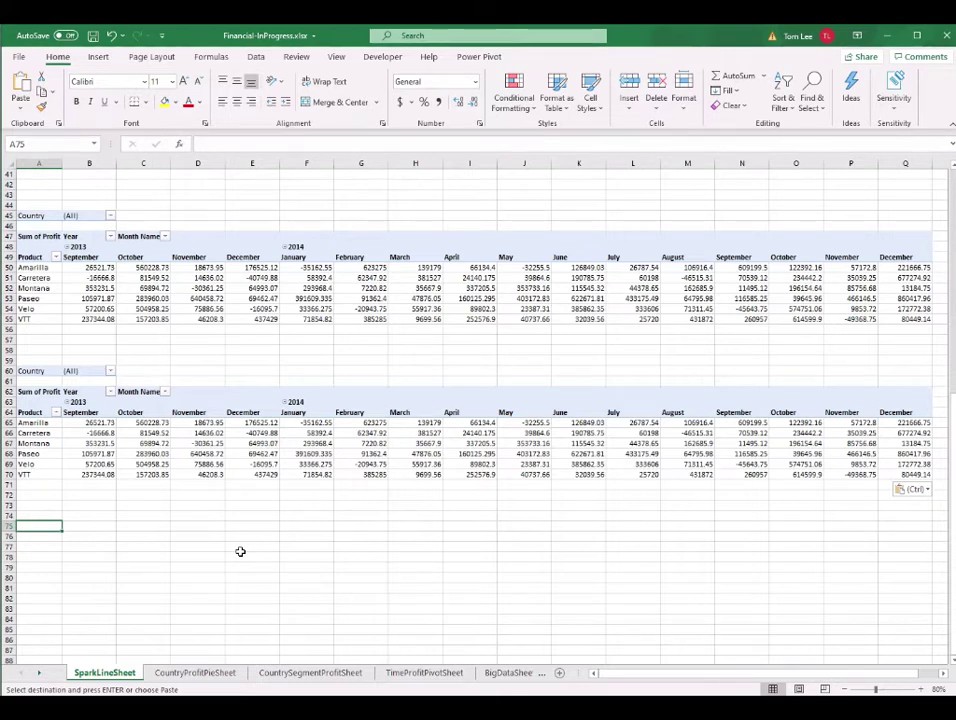
pyautogui.hotkey('ctrl', 'v')
pyautogui.scroll(13, 382, 397)
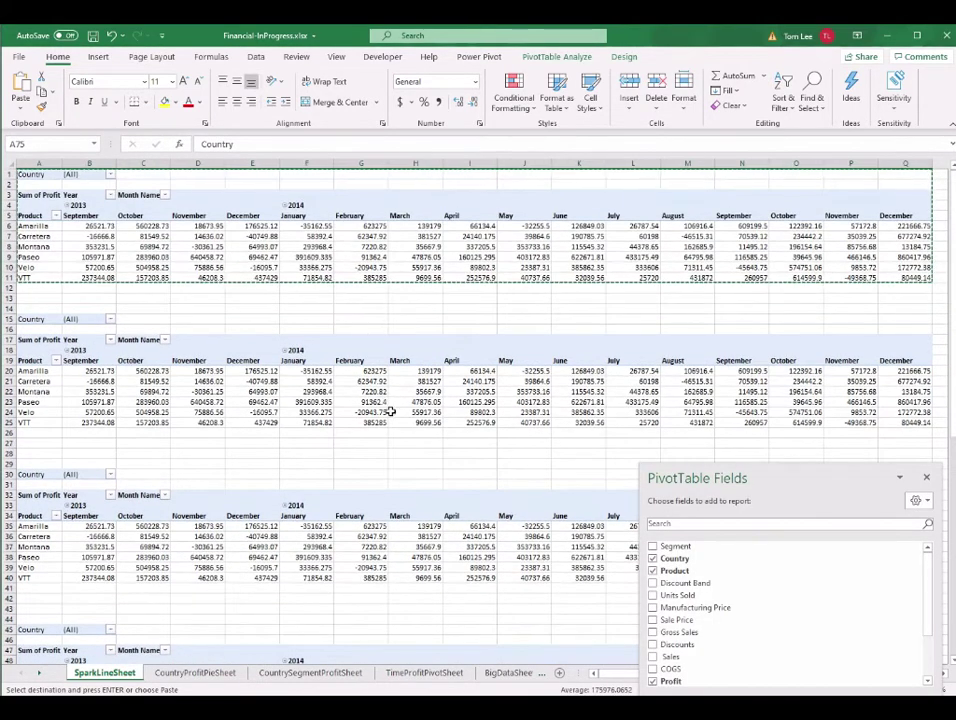
# - Keep the top pivot at all countries and filter the second pivot to Canada
pyautogui.click(143, 247)
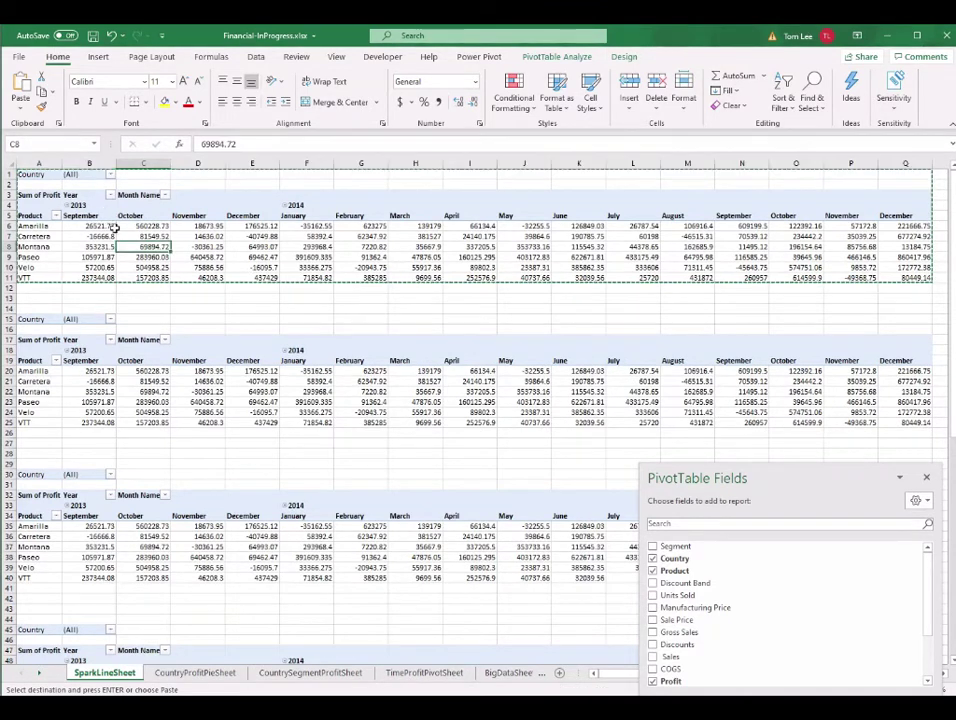
pyautogui.click(110, 175)
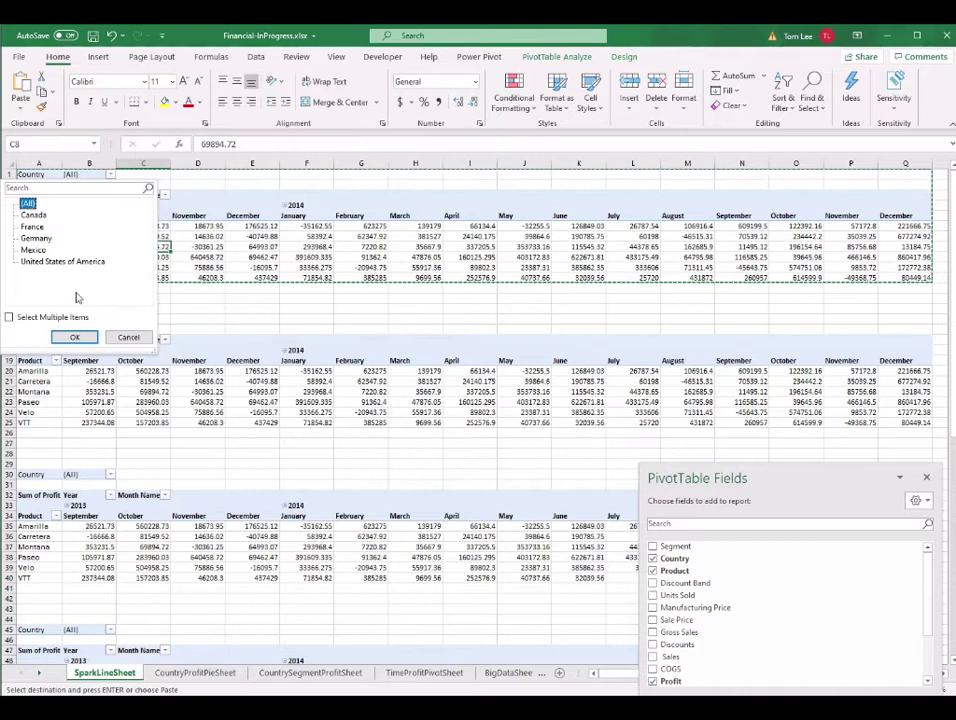
pyautogui.click(74, 337)
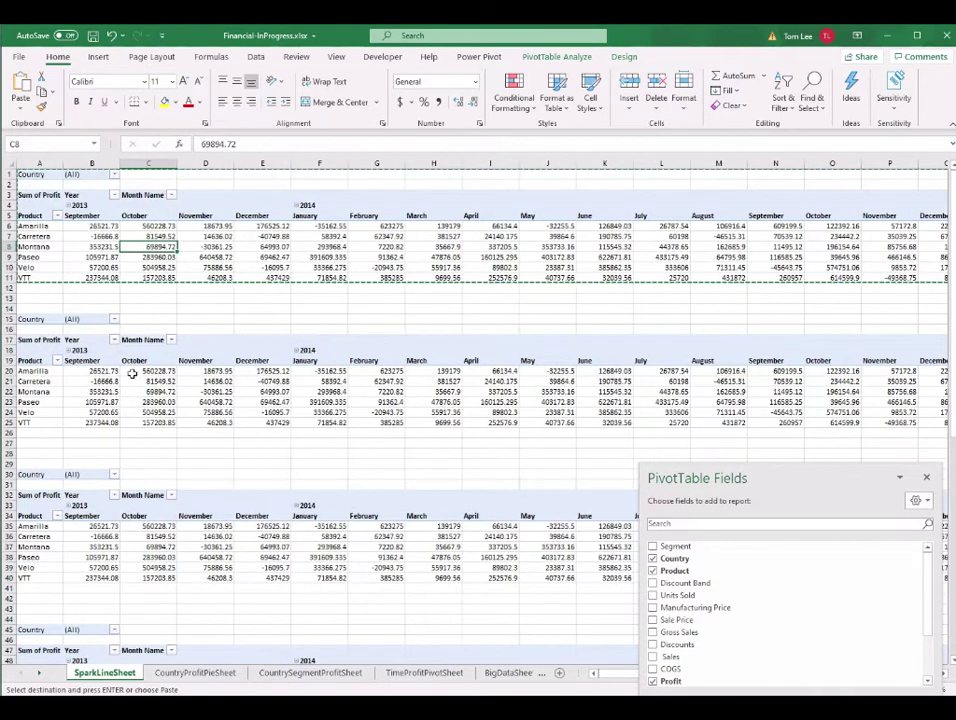
pyautogui.click(114, 320)
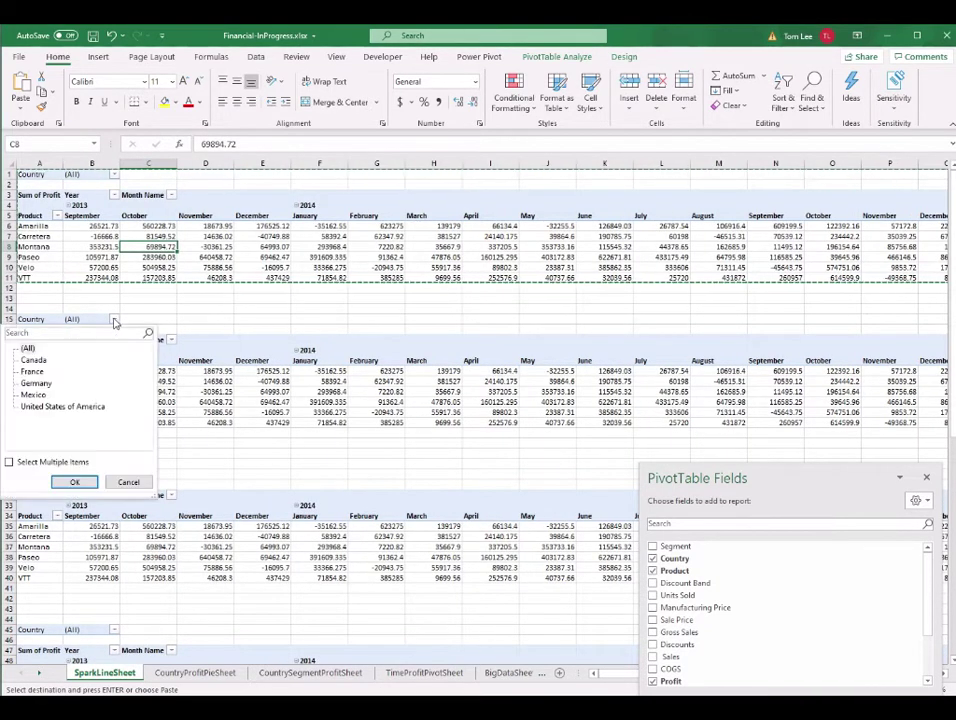
pyautogui.click(33, 359)
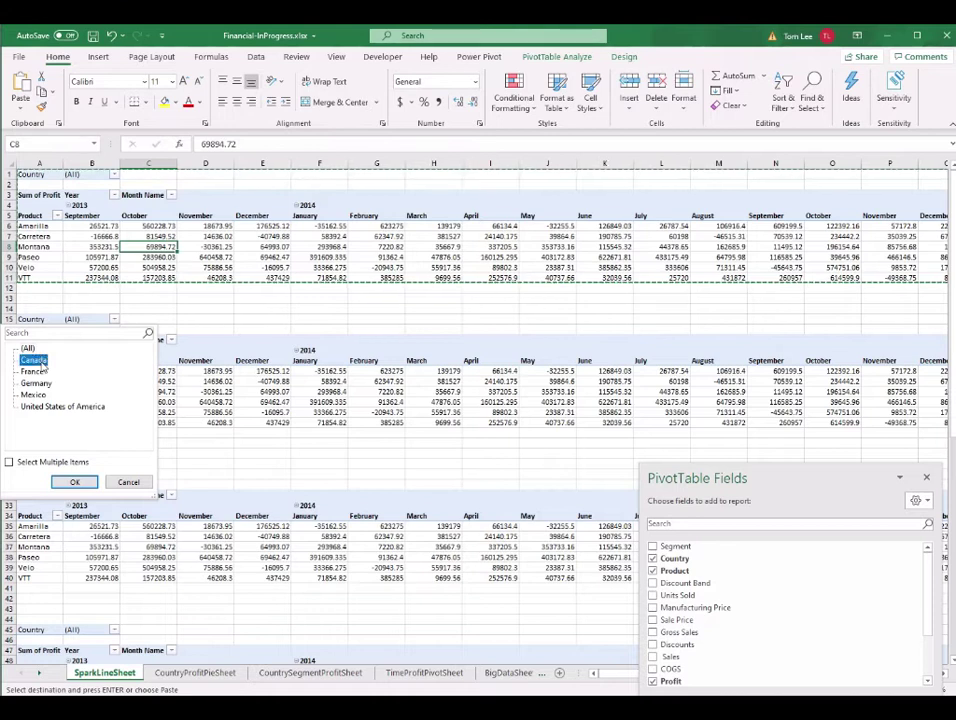
pyautogui.click(77, 483)
# - Filter the third pivot to France and the fourth to Germany
pyautogui.scroll(-3, 114, 380)
pyautogui.click(114, 371)
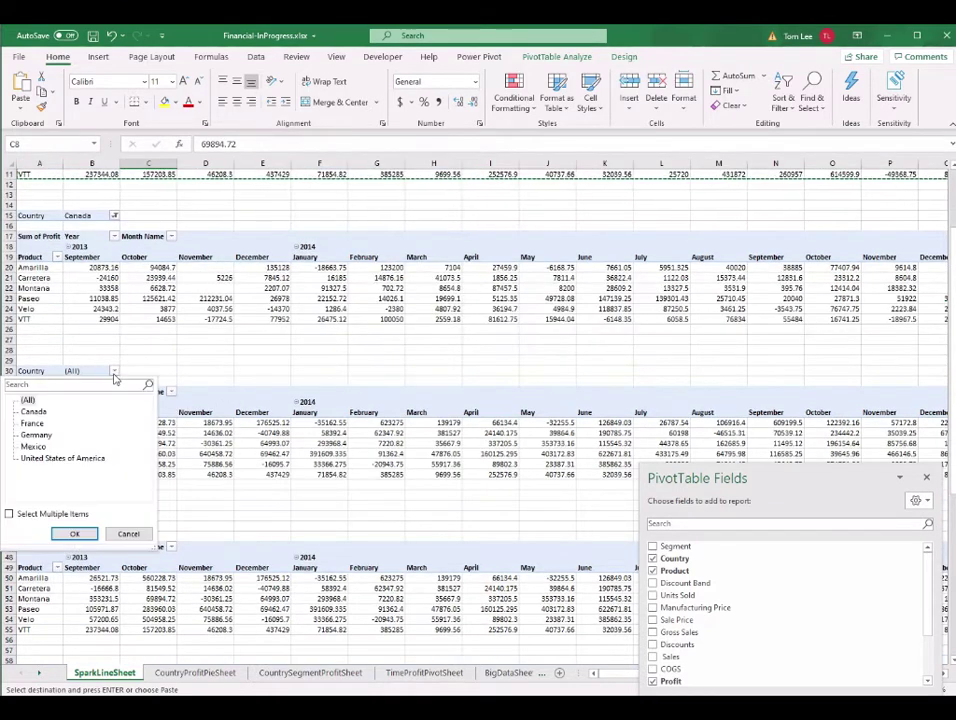
pyautogui.click(33, 423)
pyautogui.click(74, 533)
pyautogui.scroll(-5, 114, 380)
pyautogui.click(114, 371)
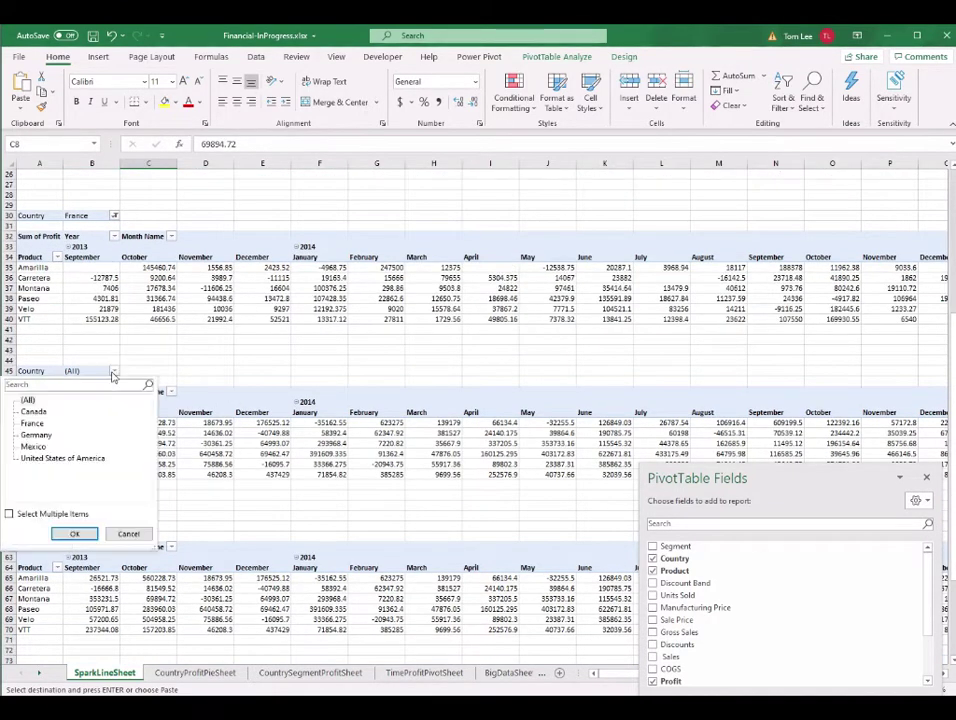
pyautogui.click(36, 435)
pyautogui.click(74, 533)
# - Filter the fifth pivot to Mexico and the sixth to United States of America
pyautogui.scroll(-3, 213, 436)
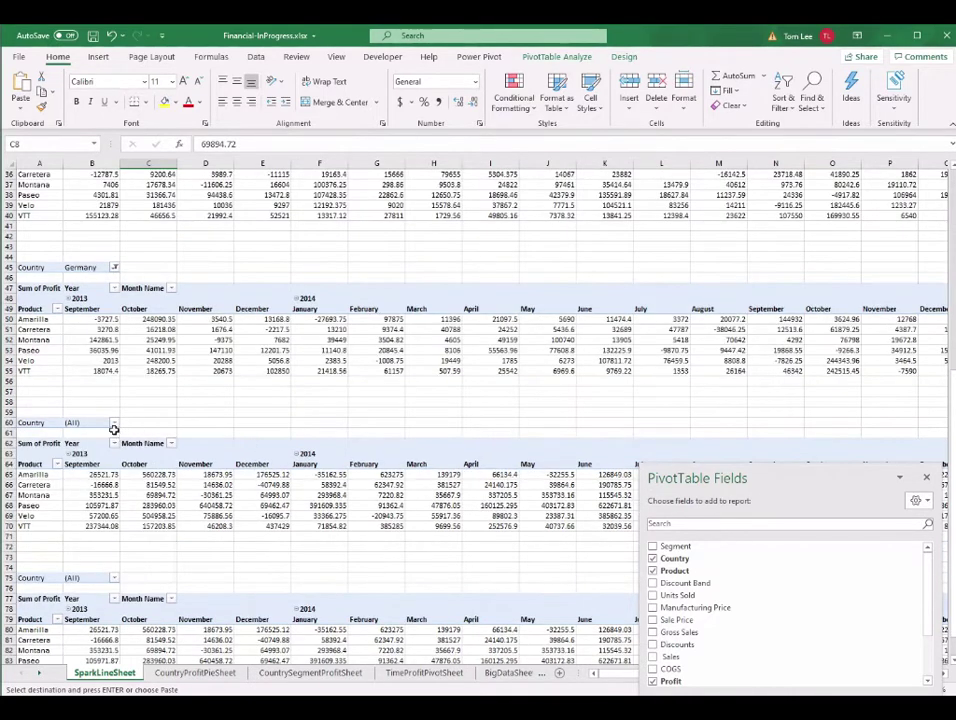
pyautogui.click(114, 424)
pyautogui.click(33, 498)
pyautogui.click(74, 585)
pyautogui.scroll(-5, 147, 433)
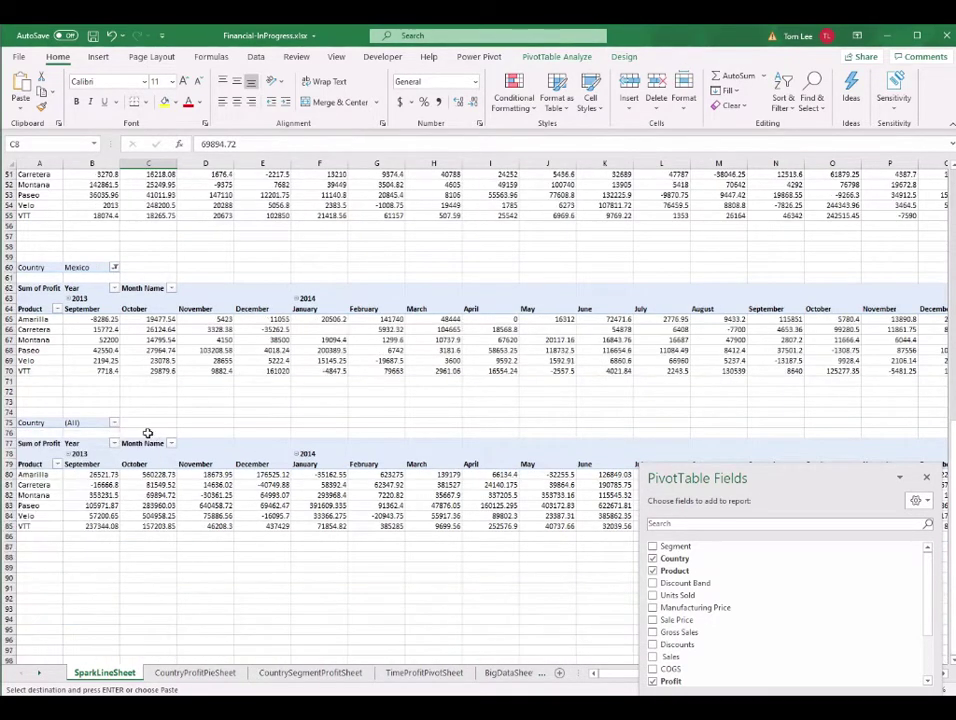
pyautogui.click(114, 424)
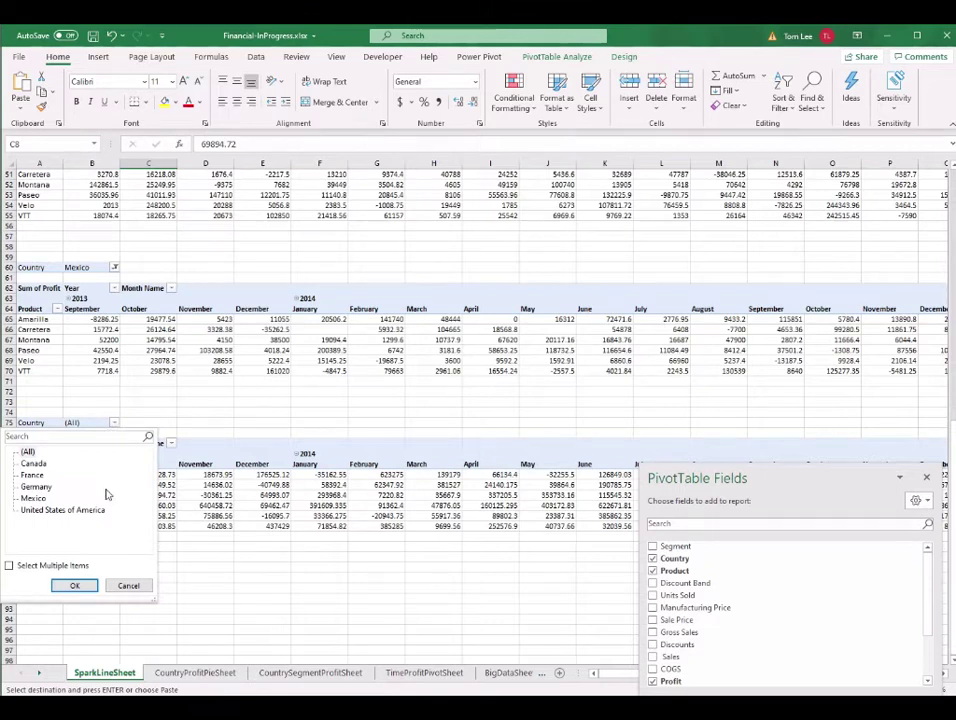
pyautogui.click(60, 512)
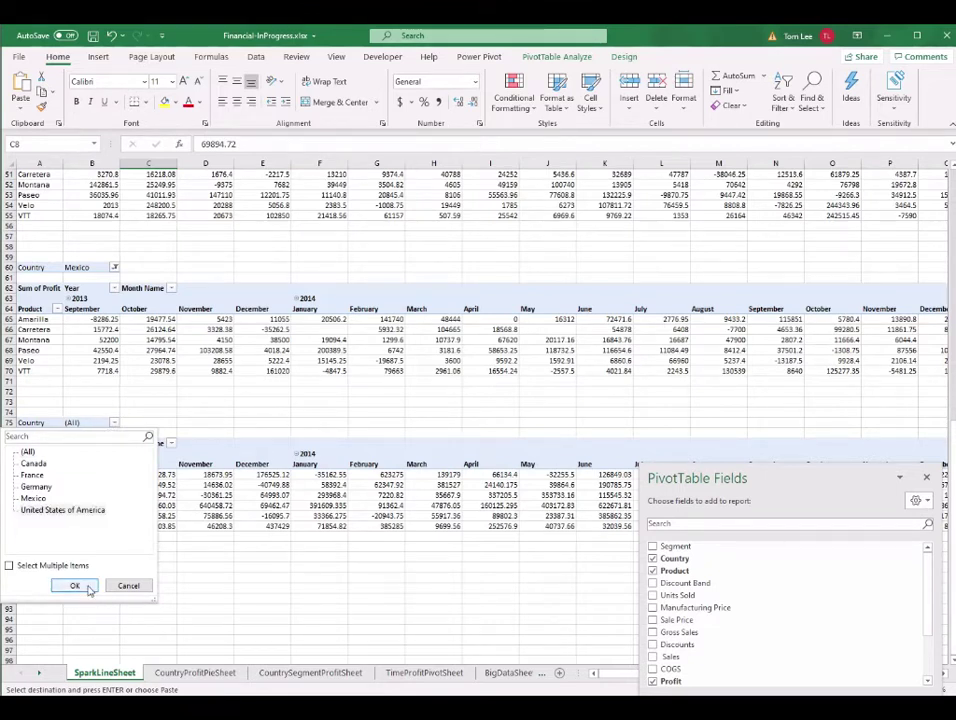
pyautogui.click(87, 589)
pyautogui.moveTo(819, 472); pyautogui.dragTo(833, 389)
pyautogui.scroll(17, 476, 341)
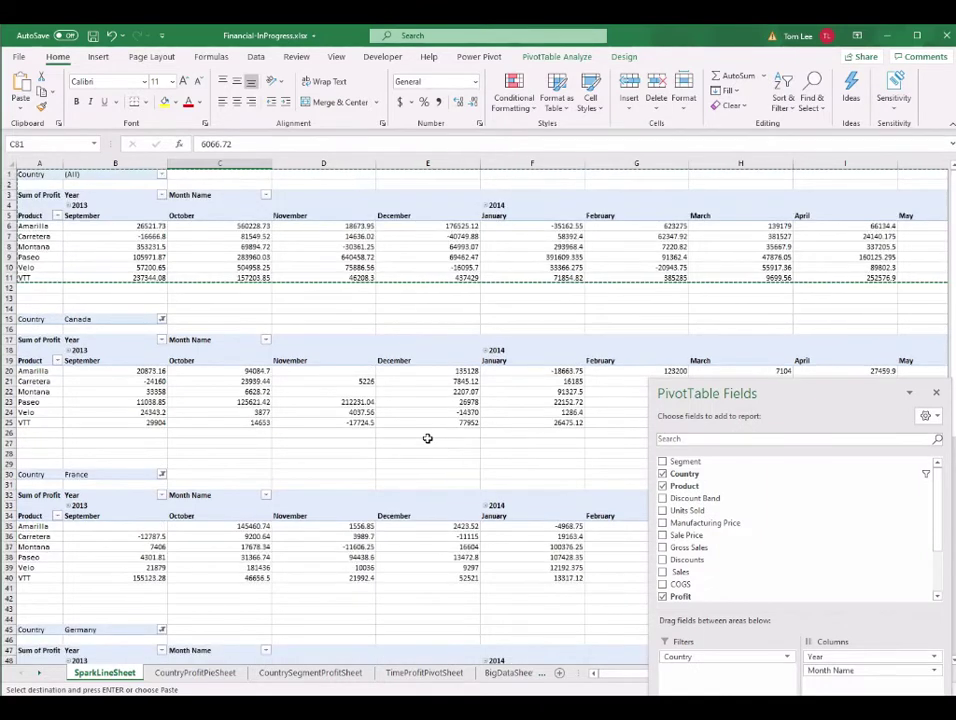
pyautogui.click(150, 226)
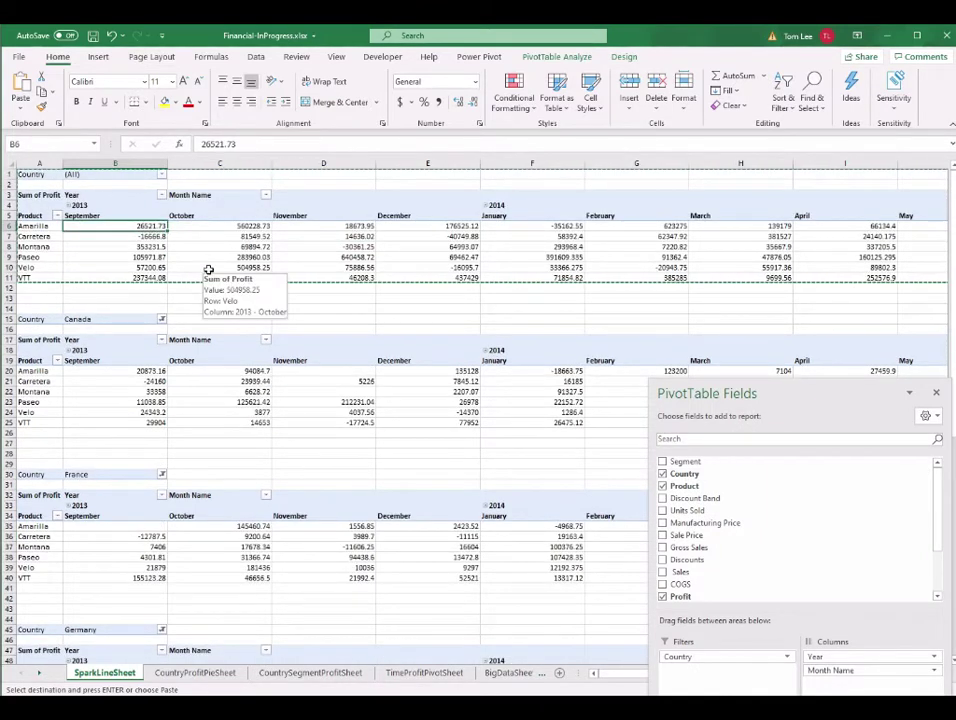
# - Give the Canada, France, Germany, Mexico and USA pivots SL names such as SLFrance and SLUSA
pyautogui.click(133, 372)
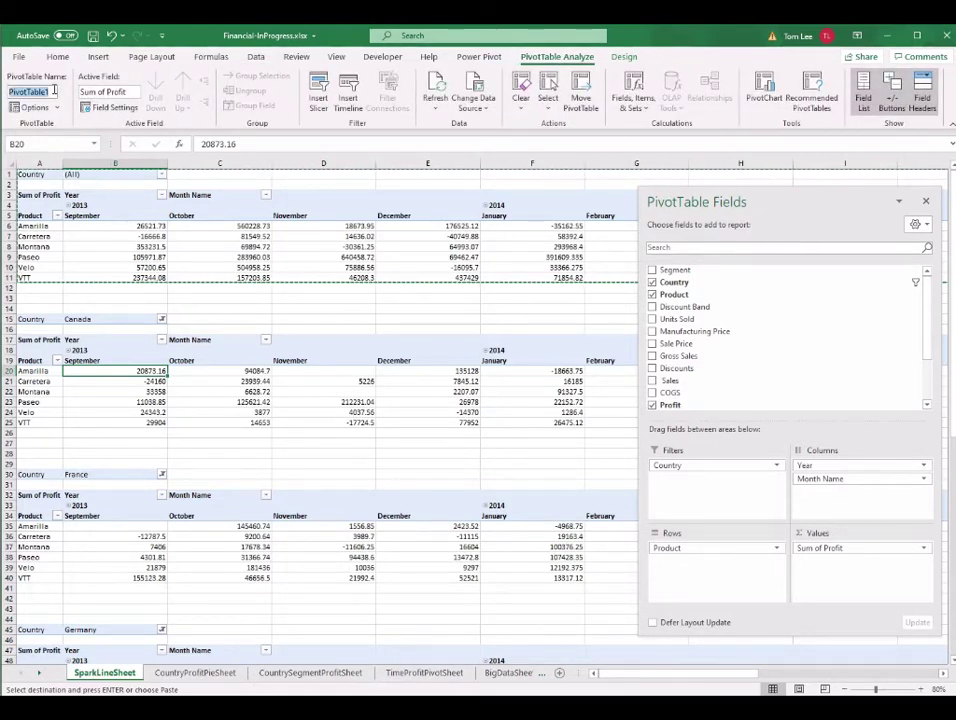
pyautogui.click(228, 547)
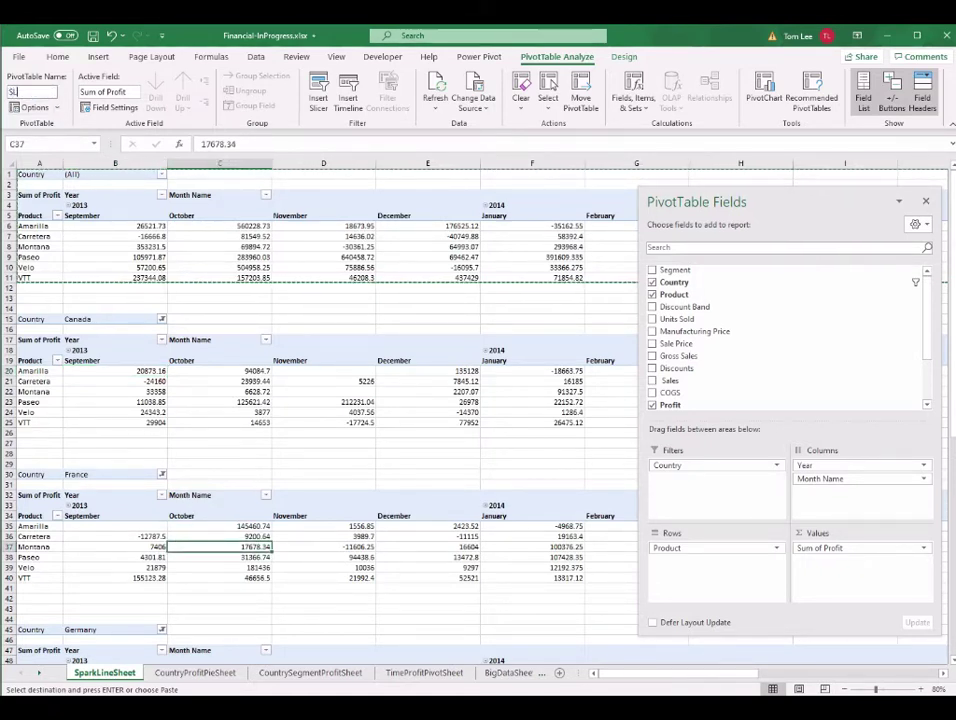
pyautogui.scroll(-7, 235, 455)
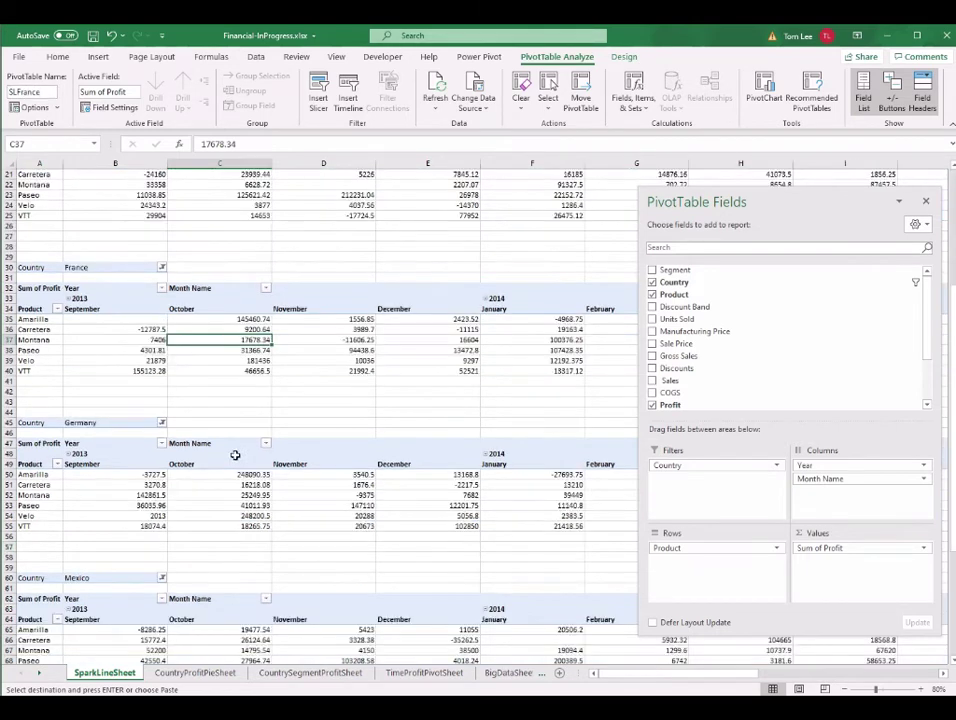
pyautogui.click(122, 476)
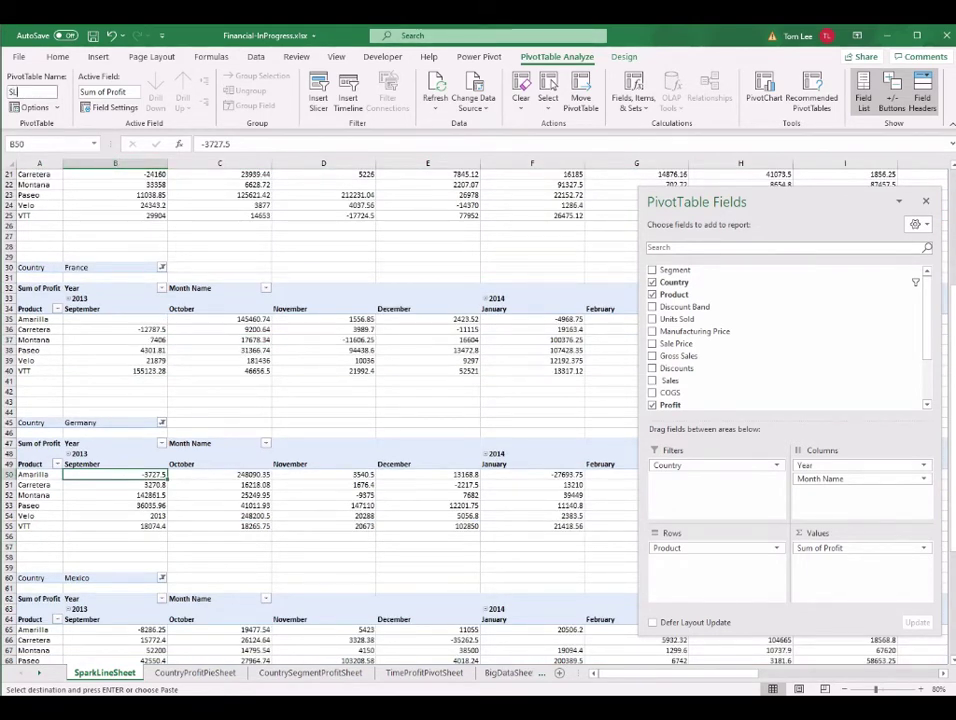
pyautogui.click(190, 649)
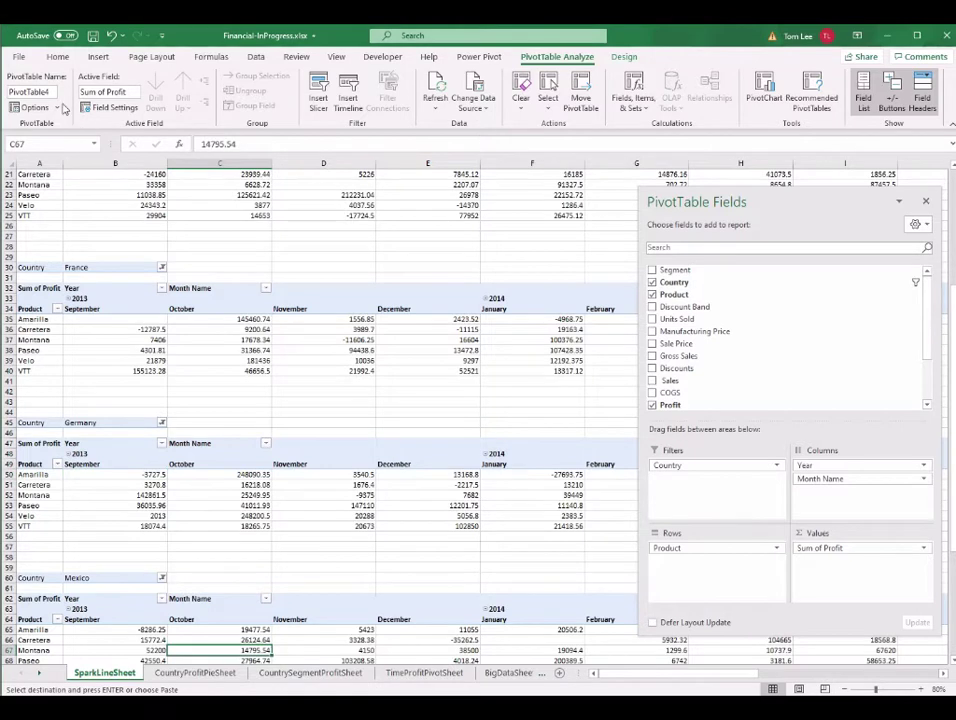
pyautogui.scroll(-5, 178, 634)
pyautogui.click(150, 650)
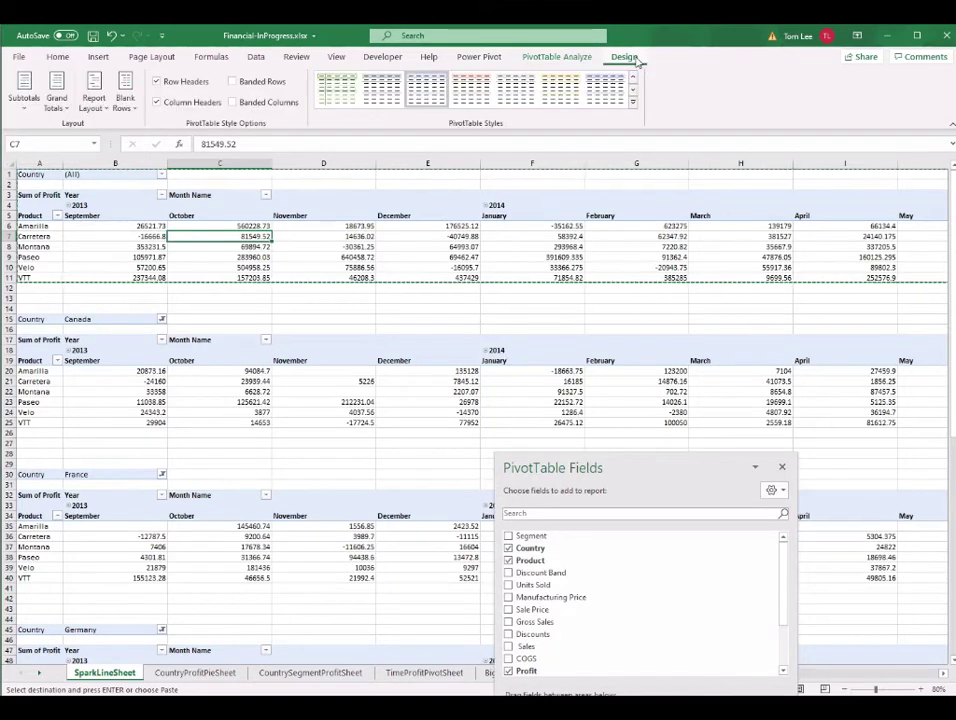
# - Set the pivot tables' Grand Totals to On for Rows Only
pyautogui.click(57, 98)
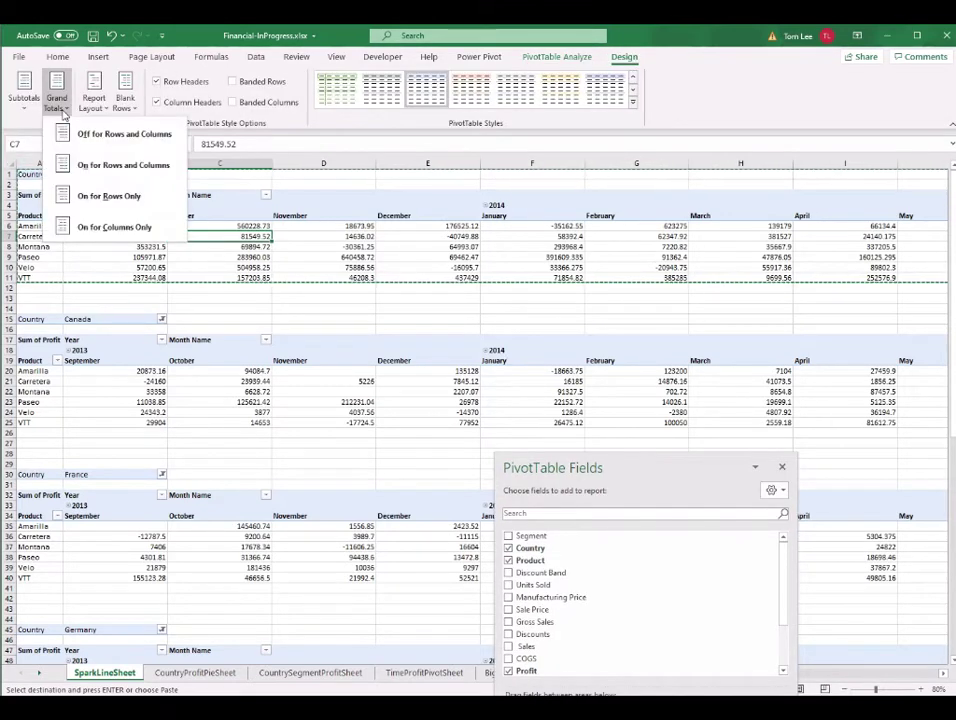
pyautogui.click(105, 196)
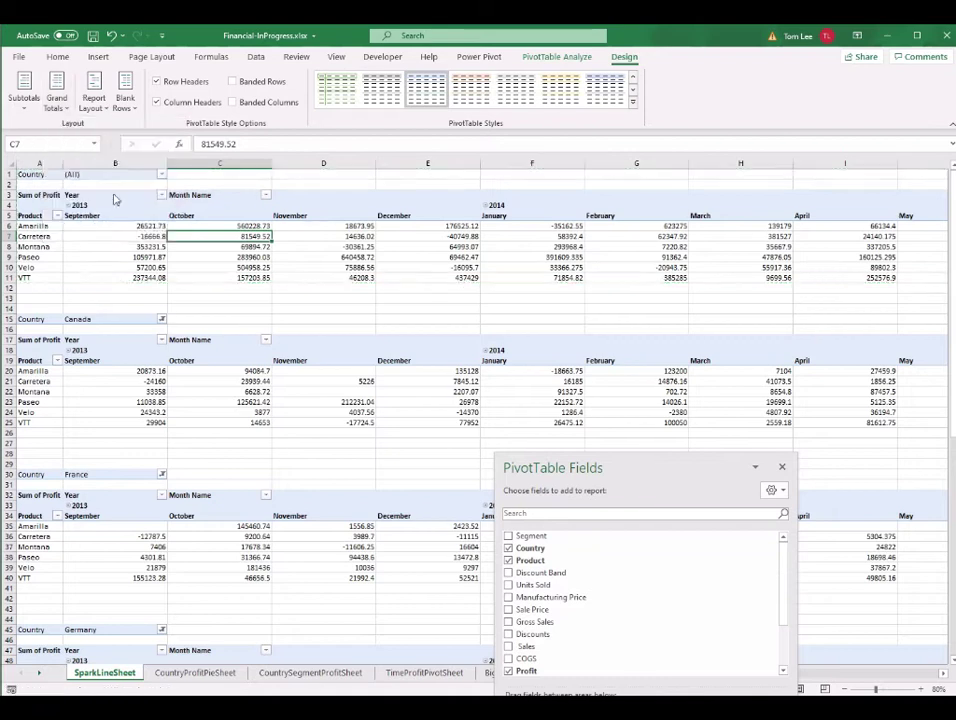
pyautogui.moveTo(676, 467); pyautogui.dragTo(459, 470)
pyautogui.click(790, 246)
# - Inspect the new Grand Total column values for each product in the top pivot
pyautogui.moveTo(871, 676); pyautogui.dragTo(951, 684)
pyautogui.moveTo(898, 227); pyautogui.dragTo(894, 276)
pyautogui.moveTo(893, 275)
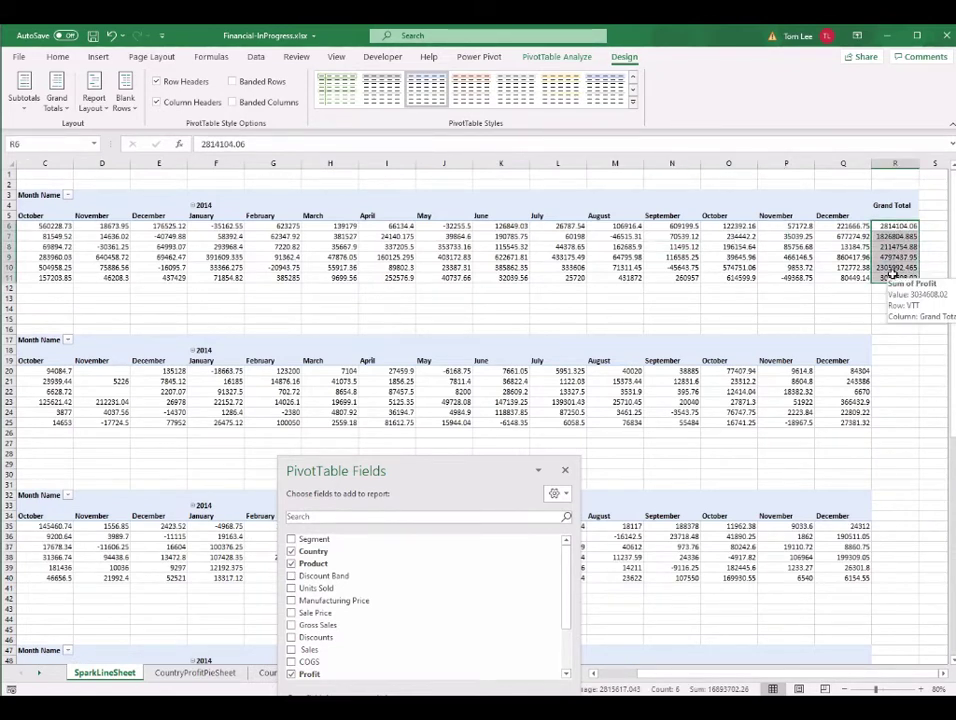
pyautogui.moveTo(501, 478); pyautogui.dragTo(802, 499)
pyautogui.click(895, 267)
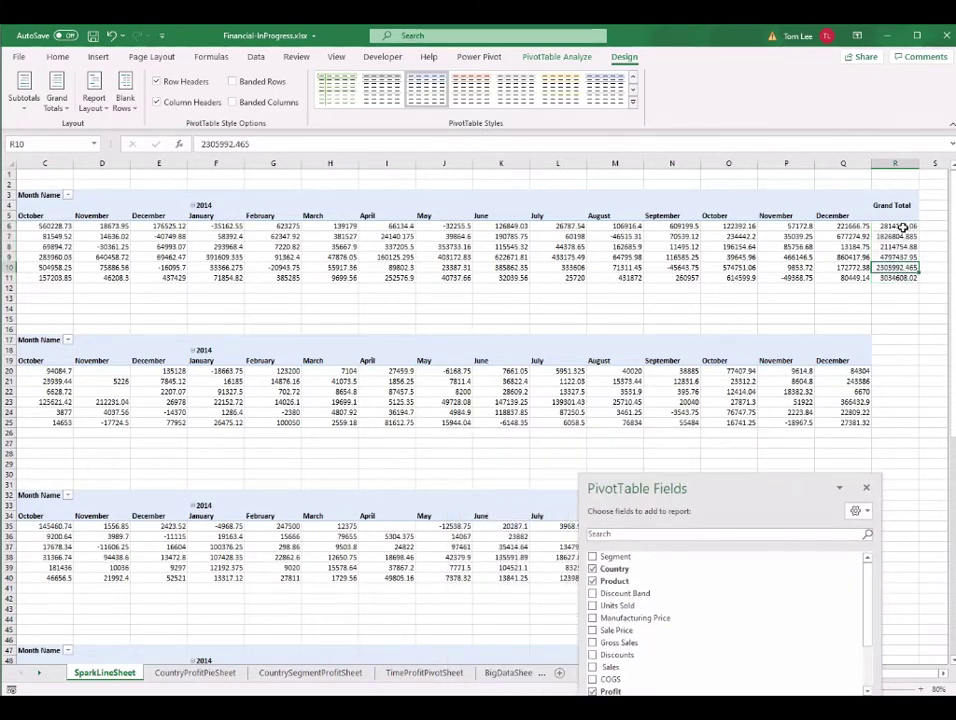
pyautogui.moveTo(903, 228)
pyautogui.moveTo(397, 255)
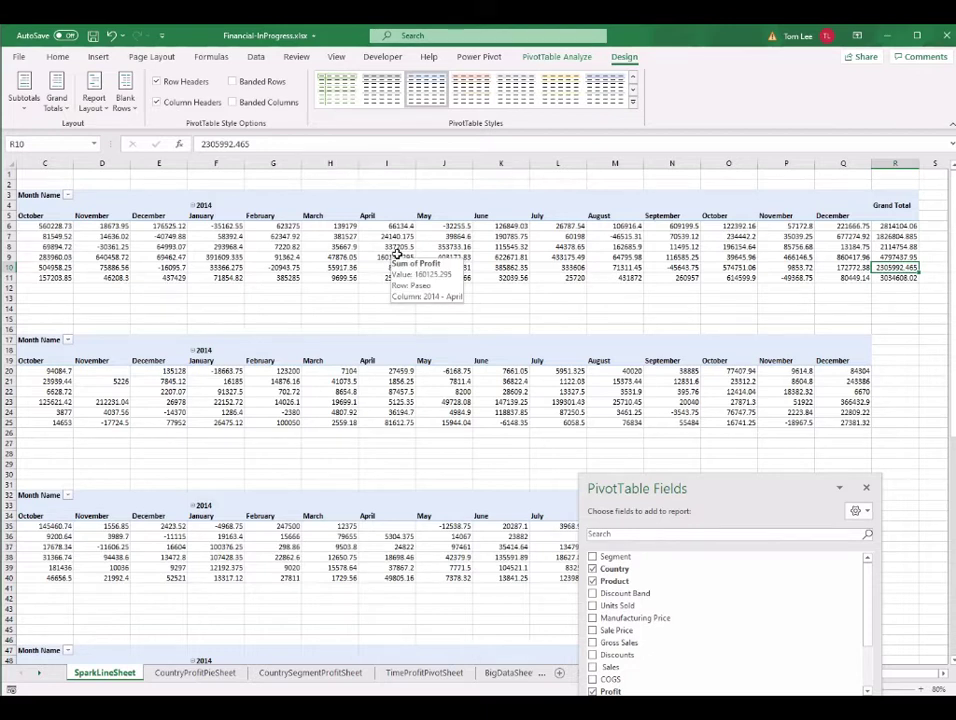
# - Format Sum of Profit as Currency with 0 decimal places through Value Field Settings
pyautogui.rightClick(335, 242)
pyautogui.click(396, 425)
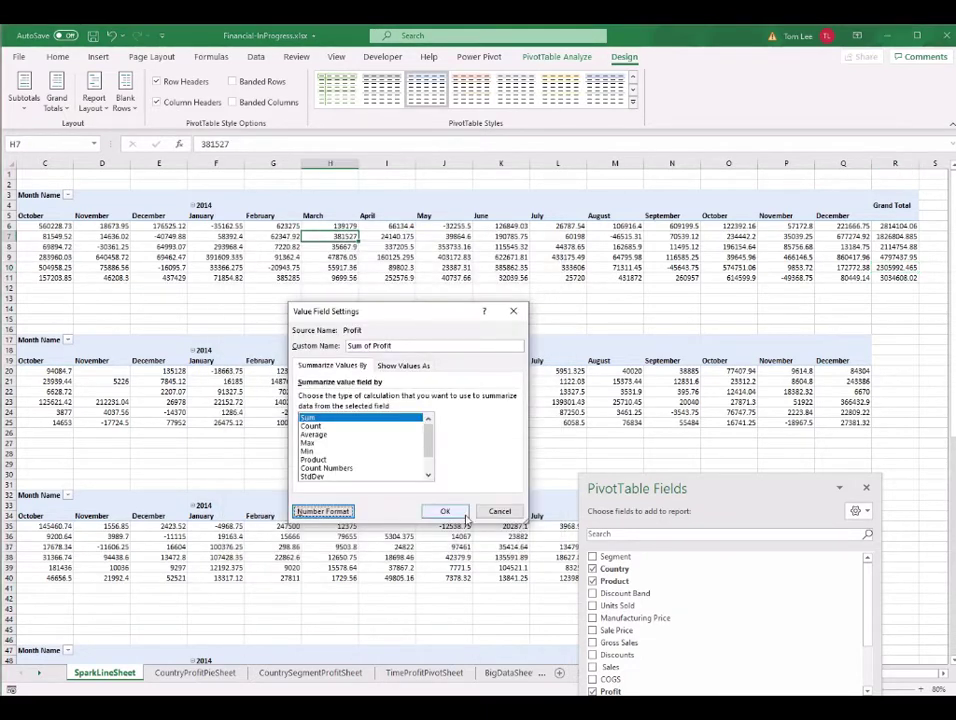
pyautogui.moveTo(480, 324); pyautogui.dragTo(510, 301)
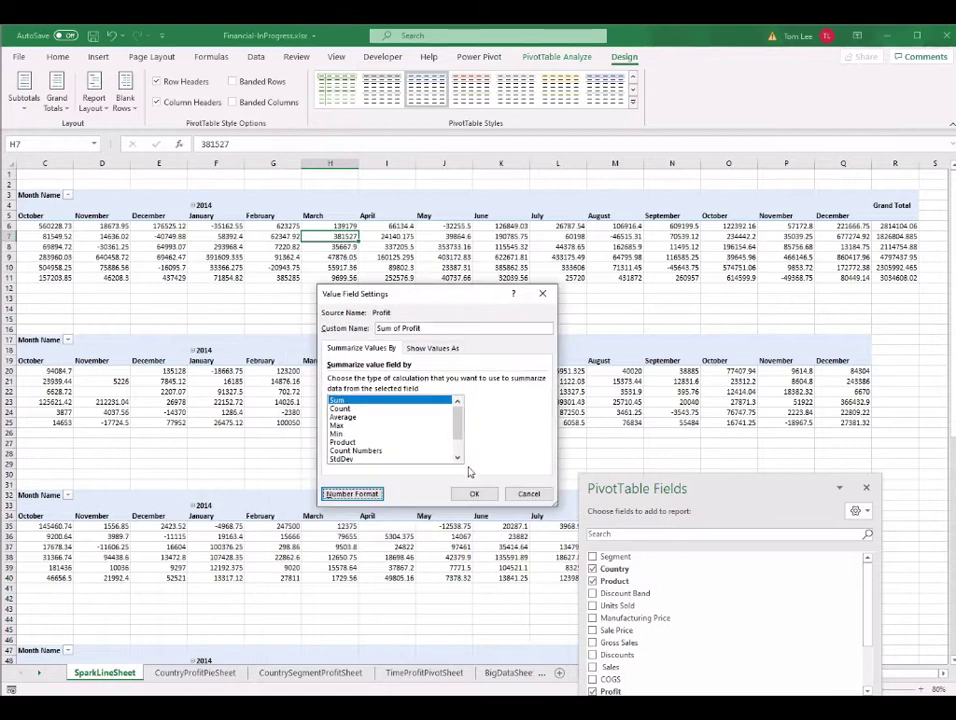
pyautogui.click(352, 493)
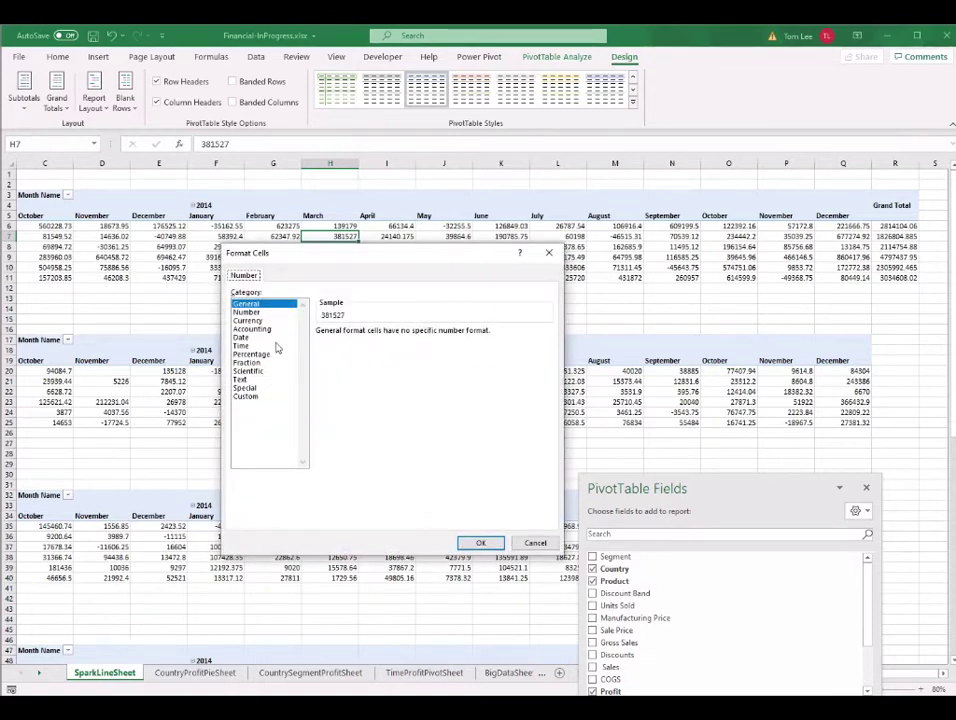
pyautogui.click(248, 320)
pyautogui.click(403, 335)
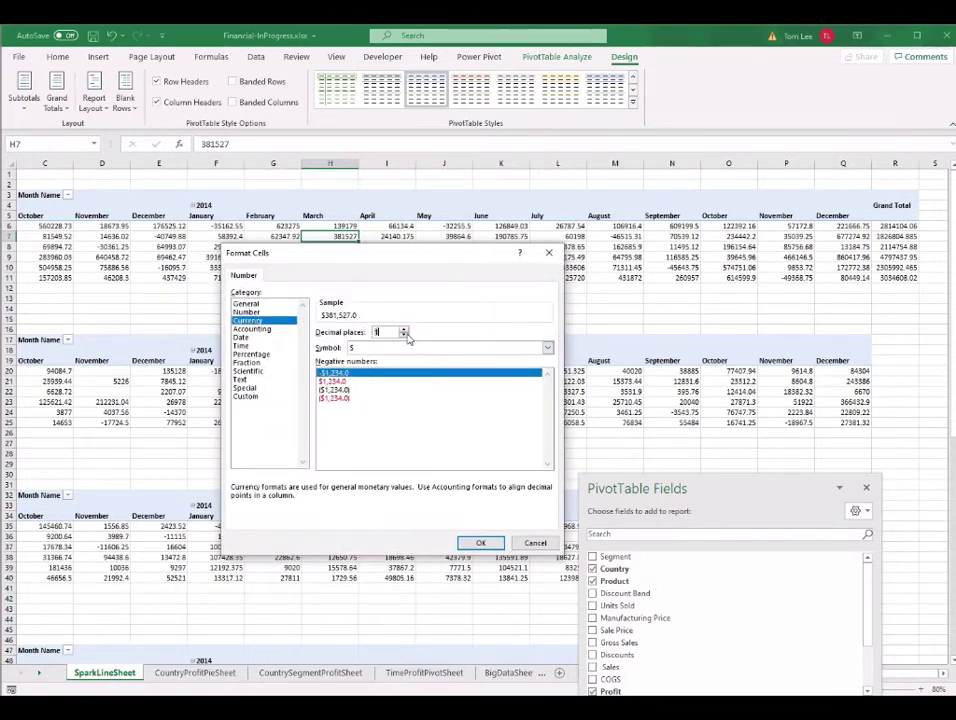
pyautogui.click(402, 335)
pyautogui.click(480, 543)
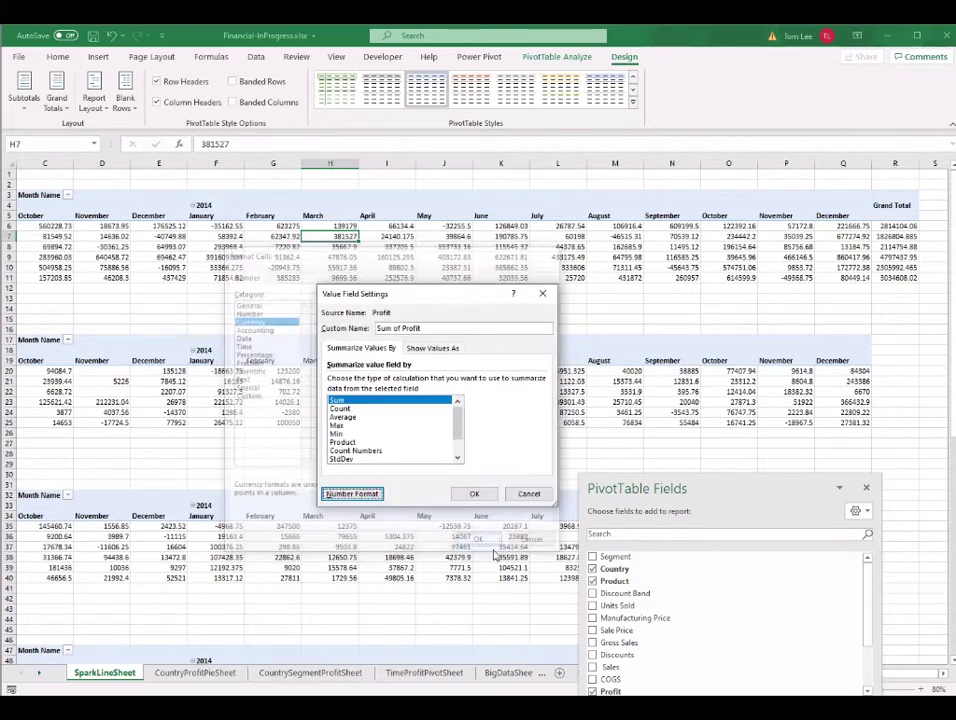
pyautogui.click(468, 494)
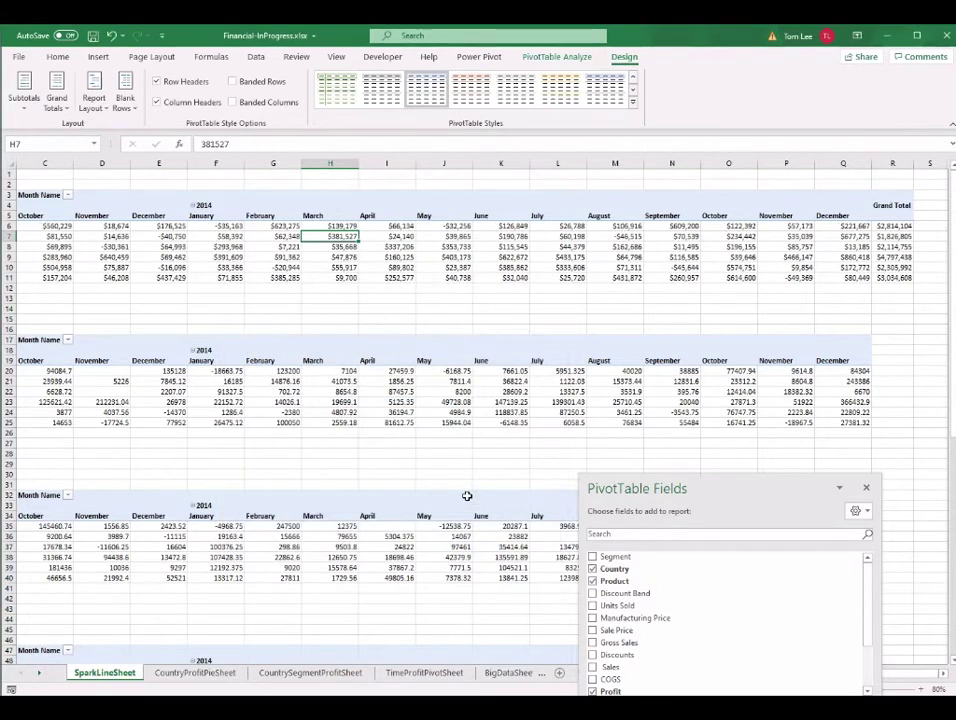
# - Check that the Canada pivot's profit values show as currency
pyautogui.click(340, 391)
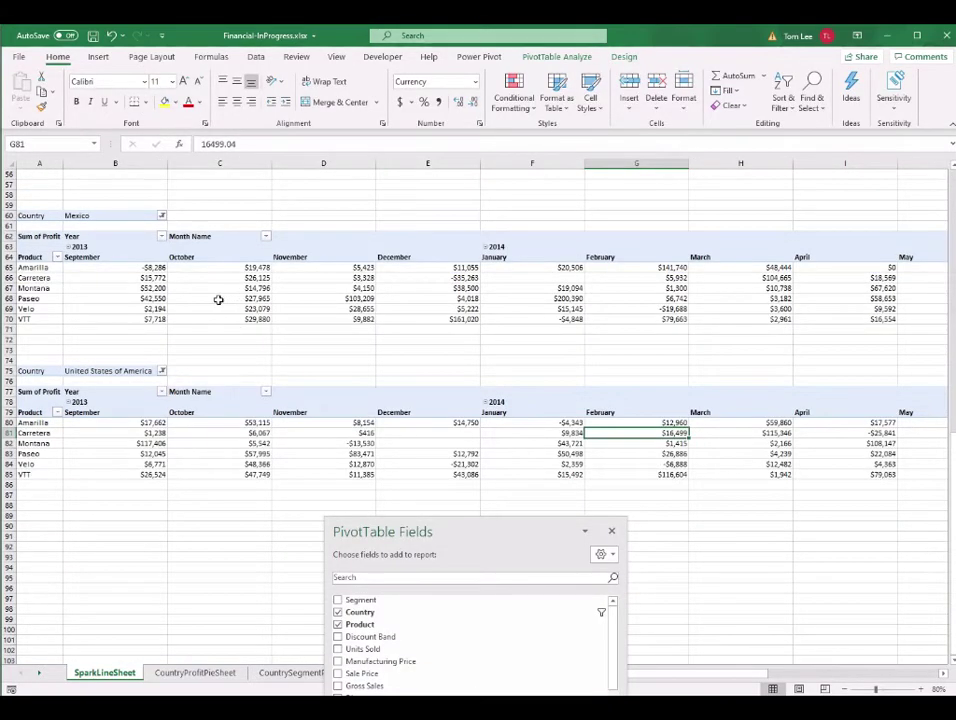
pyautogui.scroll(18, 218, 300)
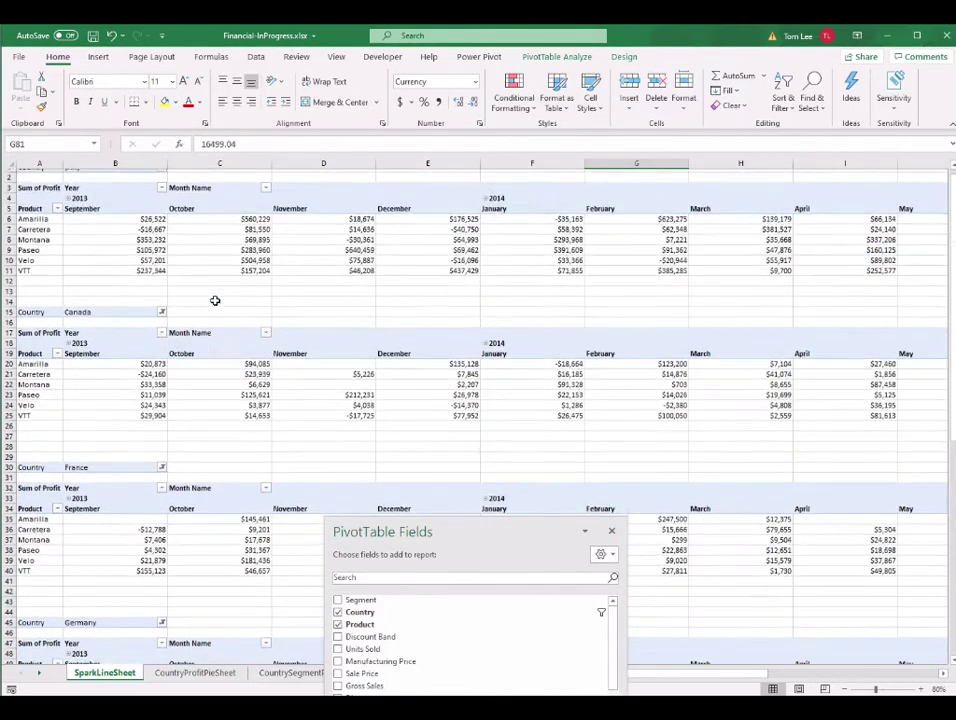
pyautogui.scroll(1, 215, 300)
pyautogui.scroll(-18, 284, 372)
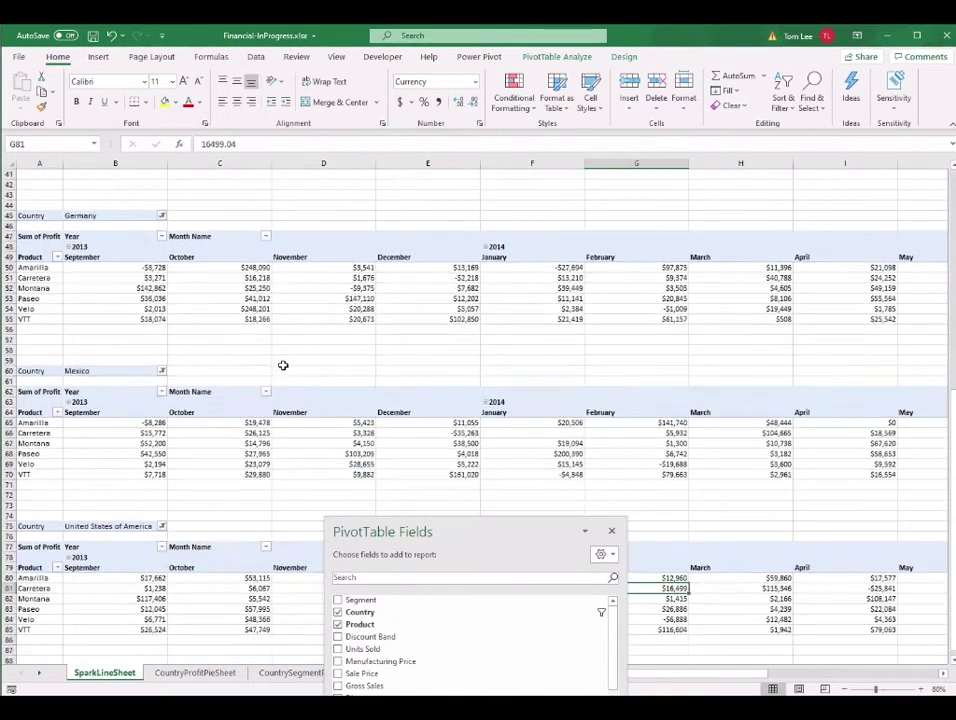
# - Check Paseo's October profit in the Mexico pivot, then close the PivotTable field list
pyautogui.moveTo(495, 535); pyautogui.dragTo(790, 204)
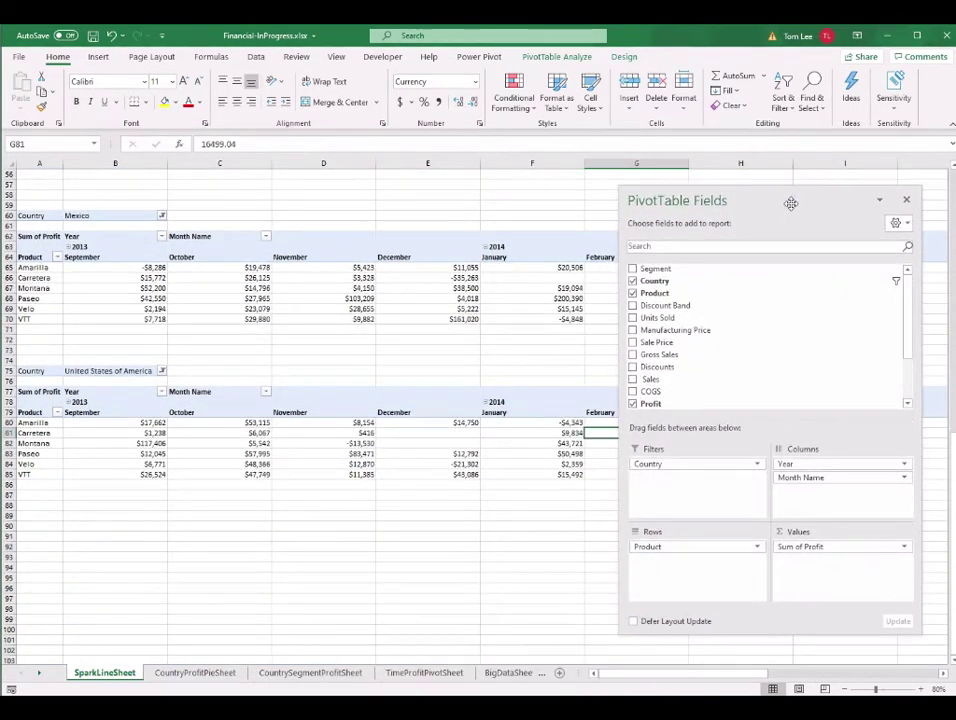
pyautogui.click(266, 298)
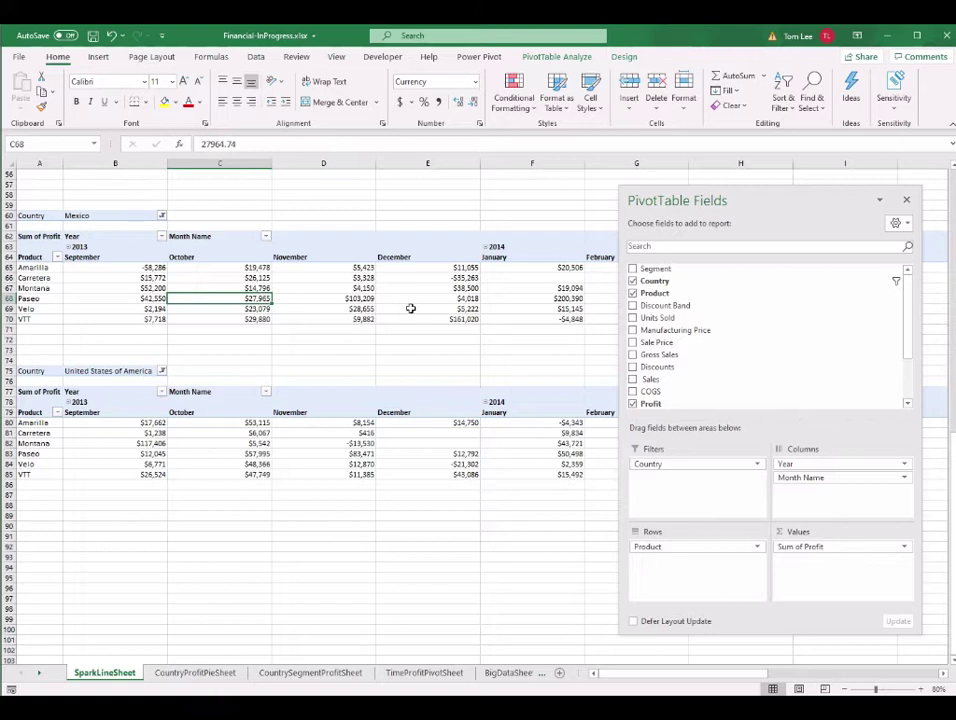
pyautogui.moveTo(413, 308)
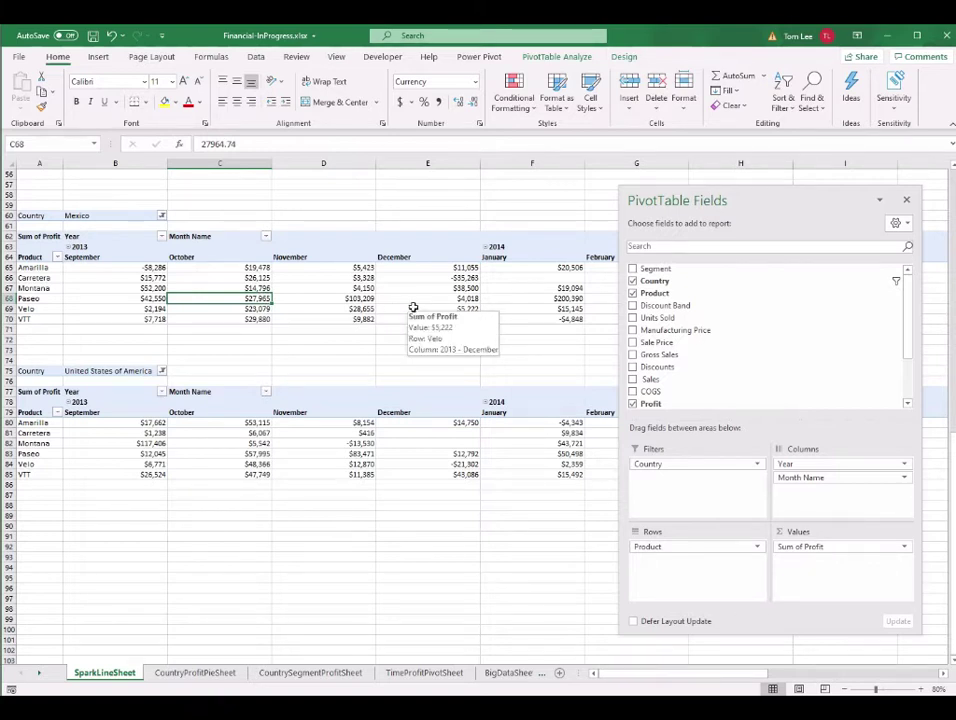
pyautogui.moveTo(334, 300)
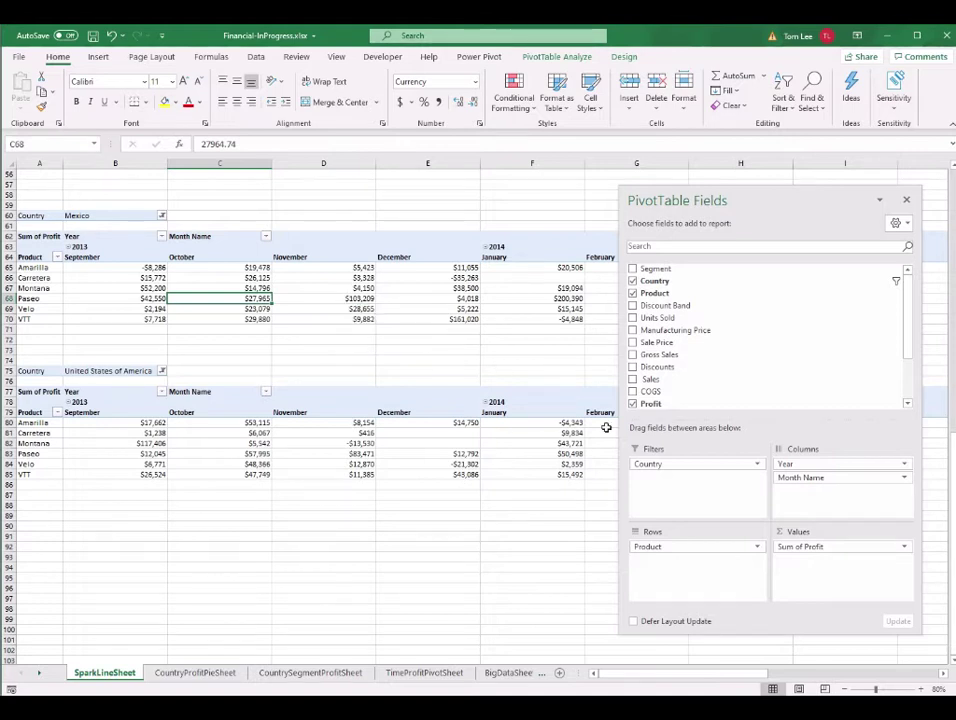
pyautogui.click(532, 333)
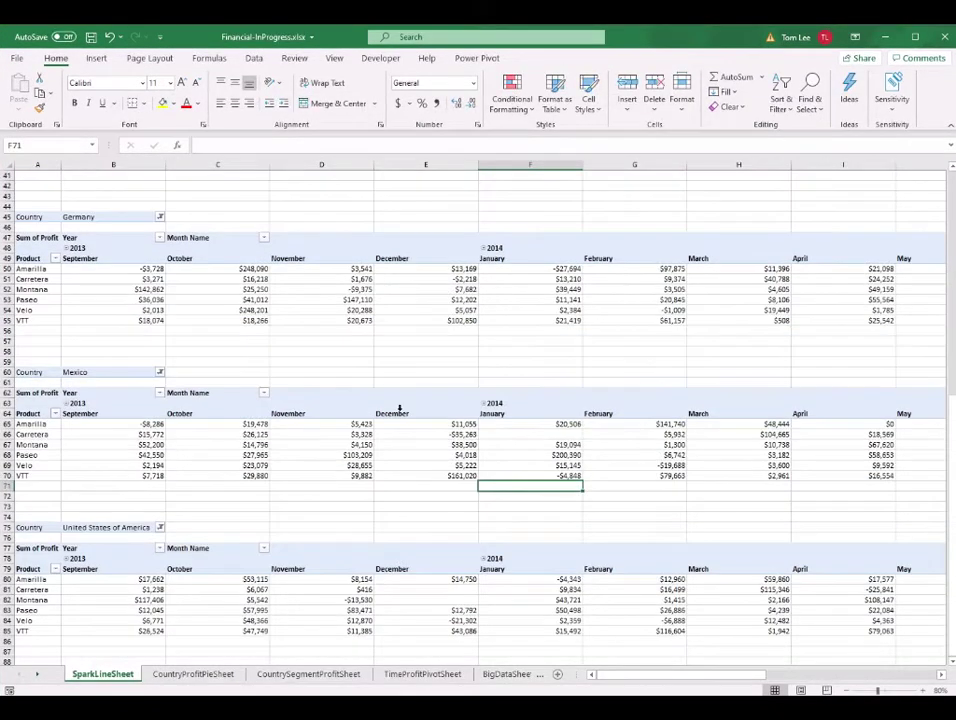
pyautogui.scroll(10, 398, 408)
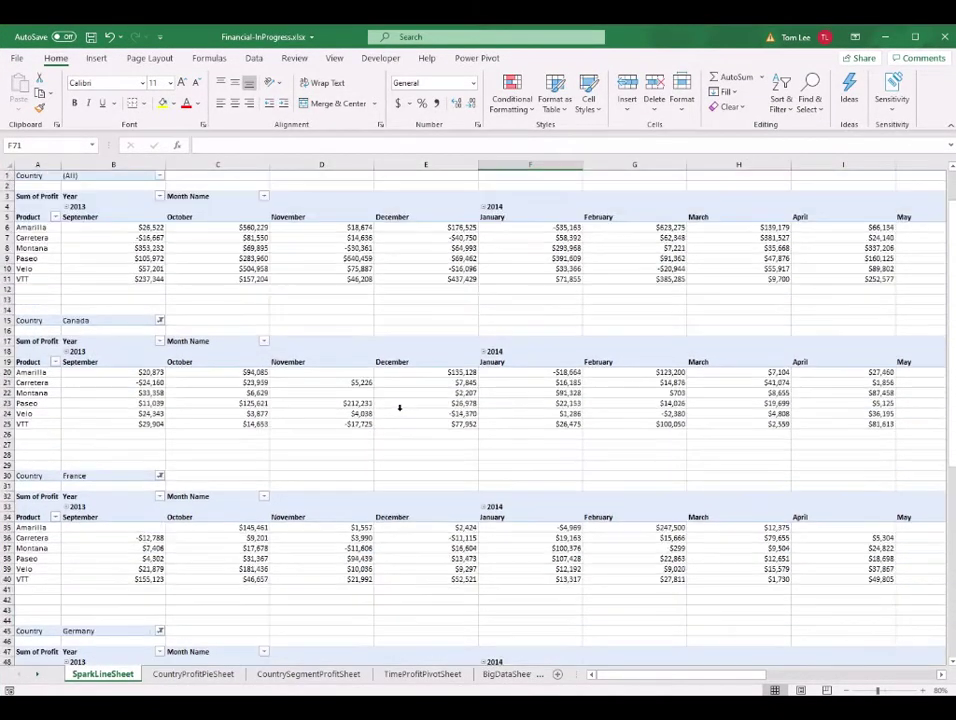
# - Create a copy of SparkLineSheet before the original, then select the extra country pivots below the first
pyautogui.rightClick(104, 680)
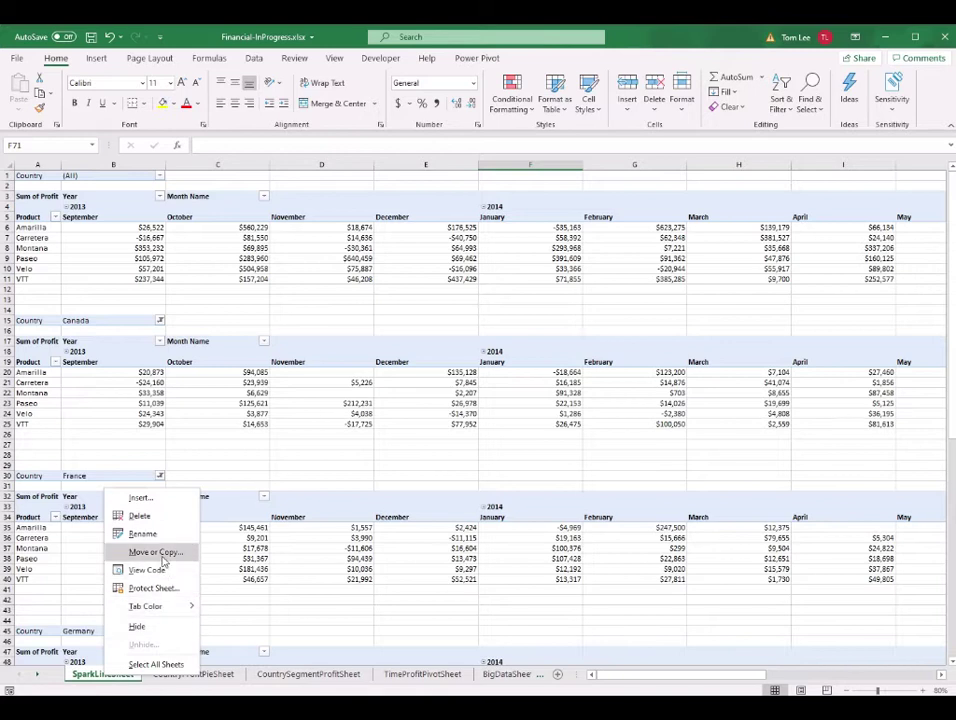
pyautogui.click(158, 553)
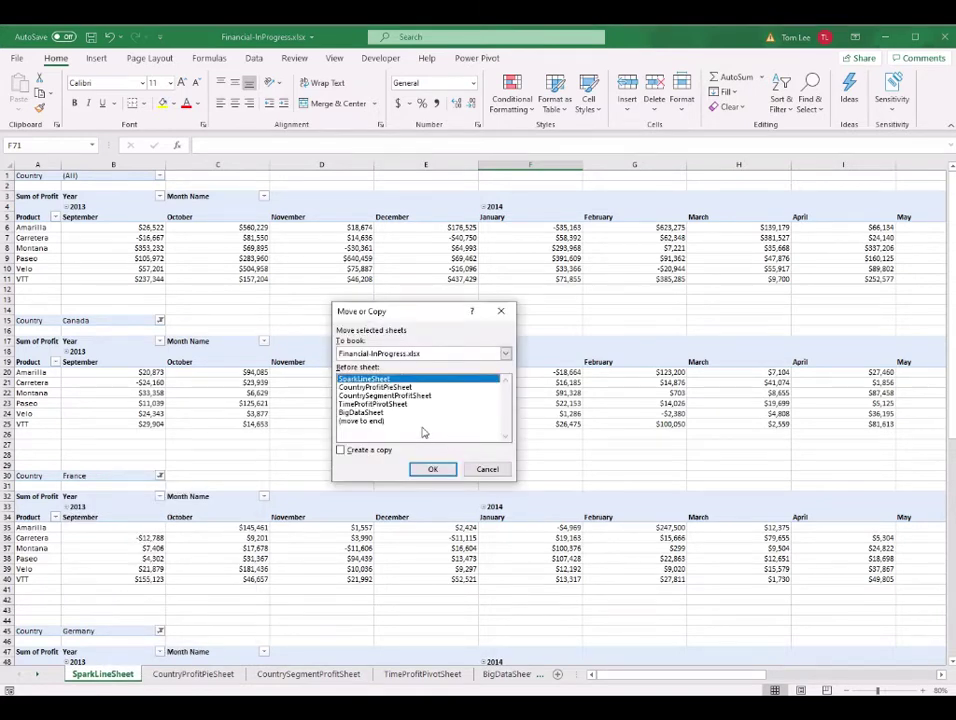
pyautogui.click(343, 451)
pyautogui.click(433, 470)
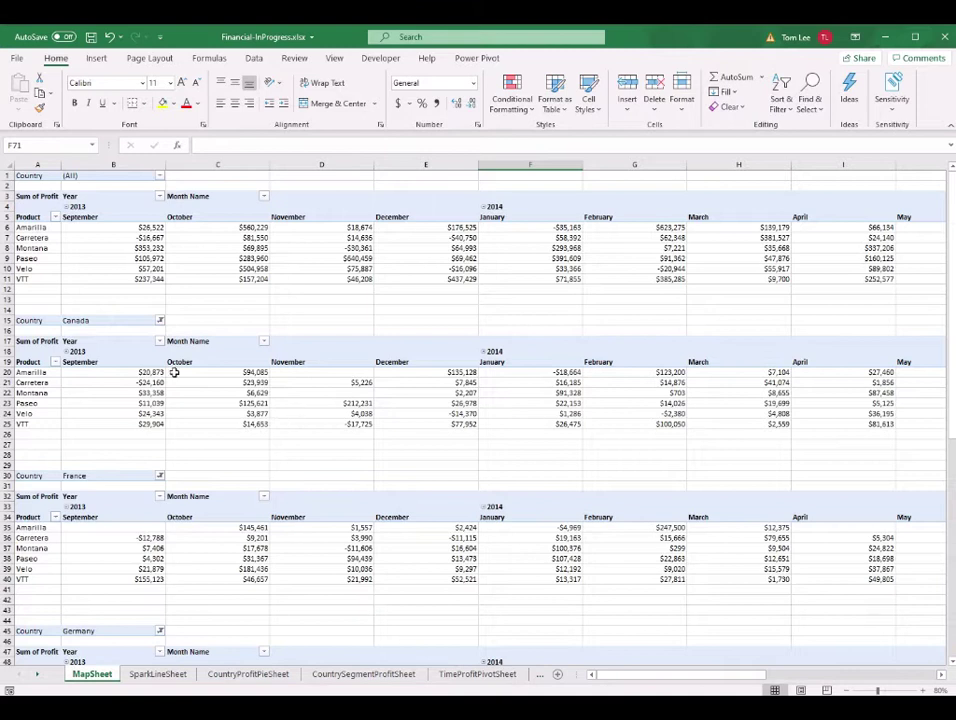
pyautogui.moveTo(32, 321); pyautogui.dragTo(821, 553)
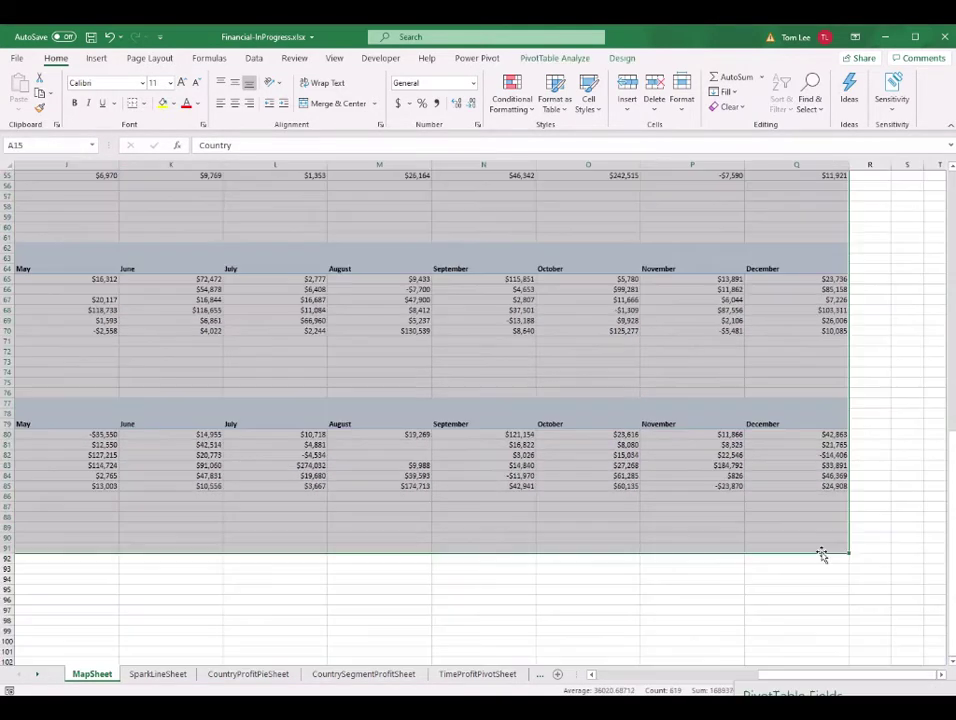
# - Delete the extra country pivot copies and strip Country, Year, Month Name and Product from the remaining pivot
pyautogui.press('Delete')
pyautogui.click(303, 248)
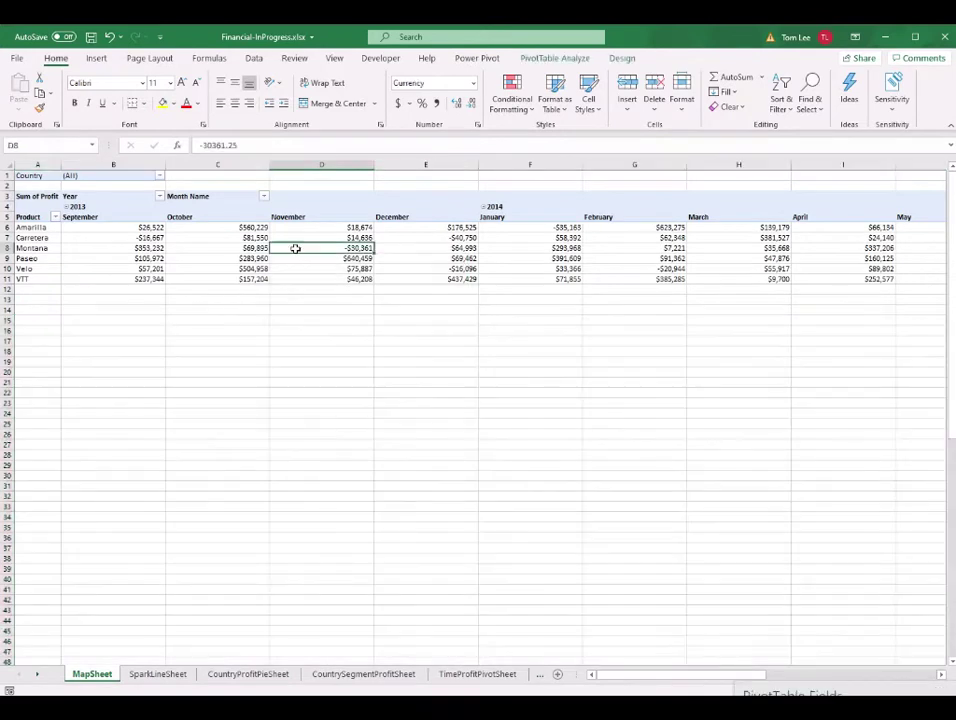
pyautogui.click(103, 248)
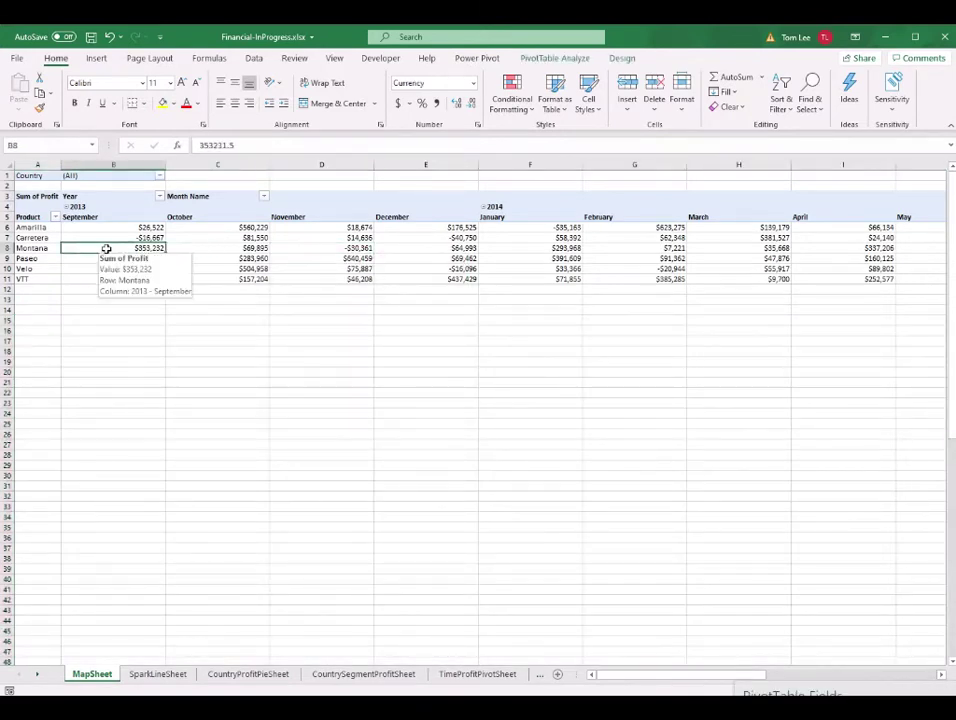
pyautogui.moveTo(880, 697); pyautogui.dragTo(769, 179)
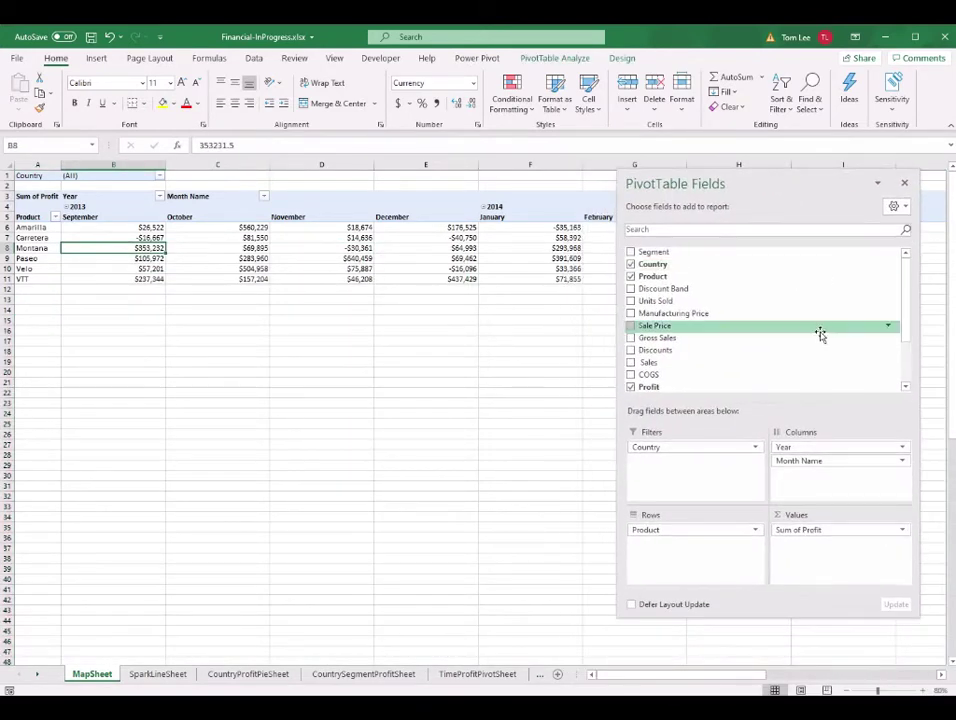
pyautogui.moveTo(698, 448); pyautogui.dragTo(760, 355)
pyautogui.moveTo(810, 450); pyautogui.dragTo(790, 380)
pyautogui.moveTo(704, 529); pyautogui.dragTo(751, 378)
# - Clear Sum of Profit, rebuild the pivot with Country rows and Sum of Profit values, and widen columns A and B
pyautogui.moveTo(813, 542); pyautogui.dragTo(865, 318)
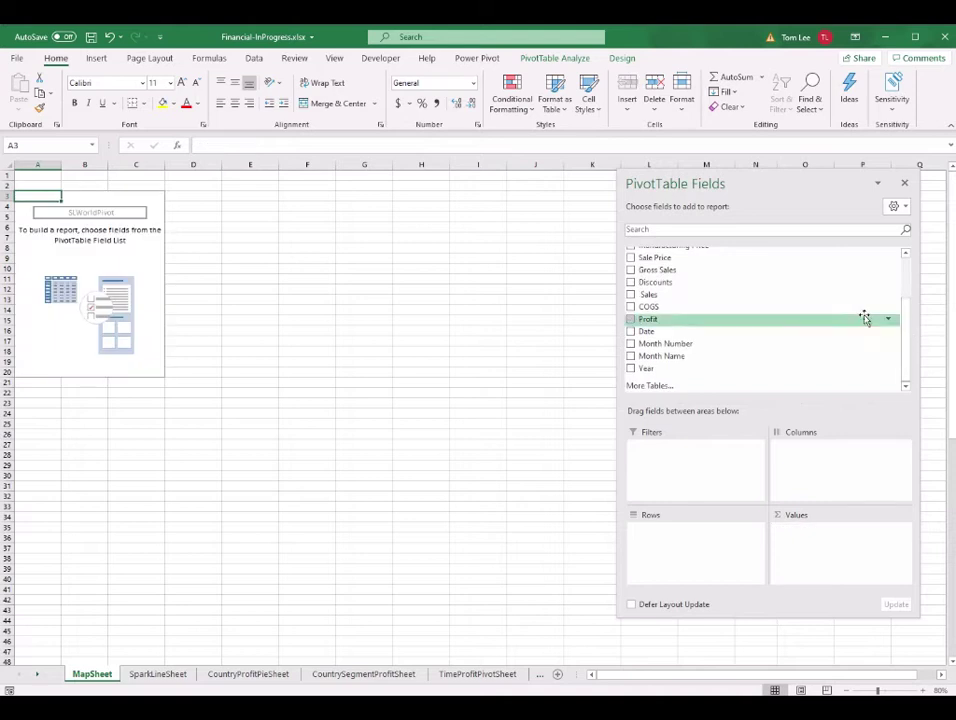
pyautogui.moveTo(903, 357); pyautogui.dragTo(907, 277)
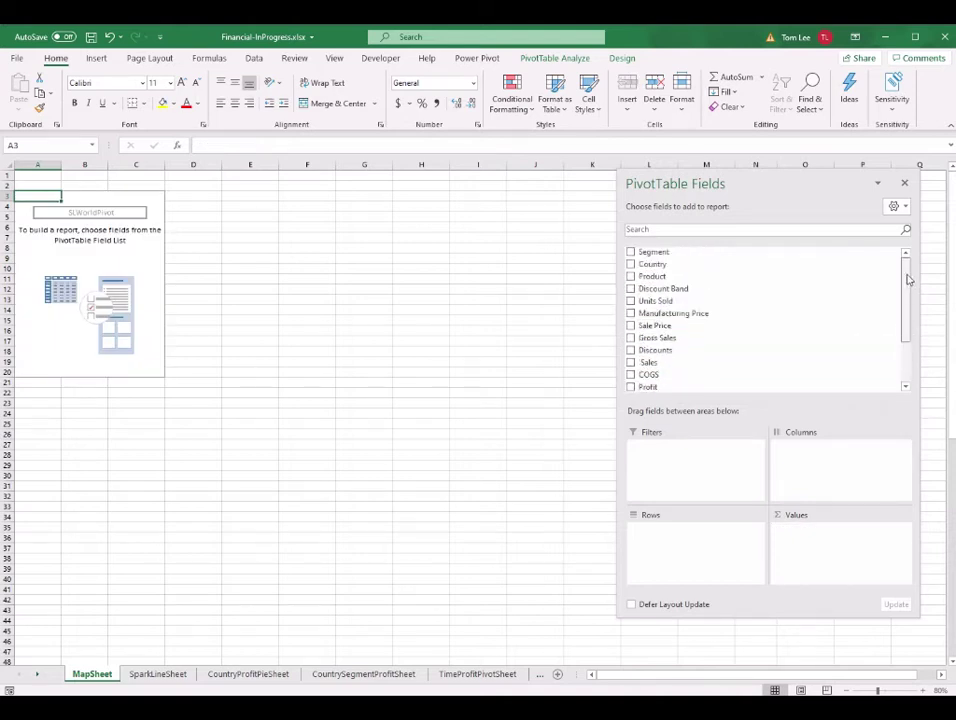
pyautogui.click(652, 264)
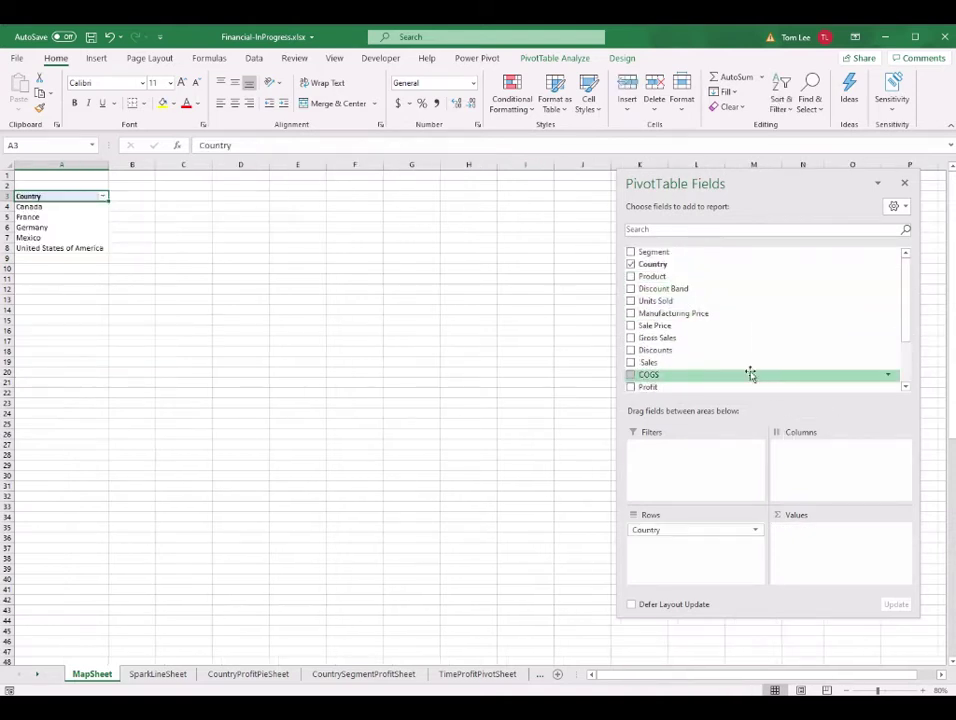
pyautogui.moveTo(780, 386); pyautogui.dragTo(829, 551)
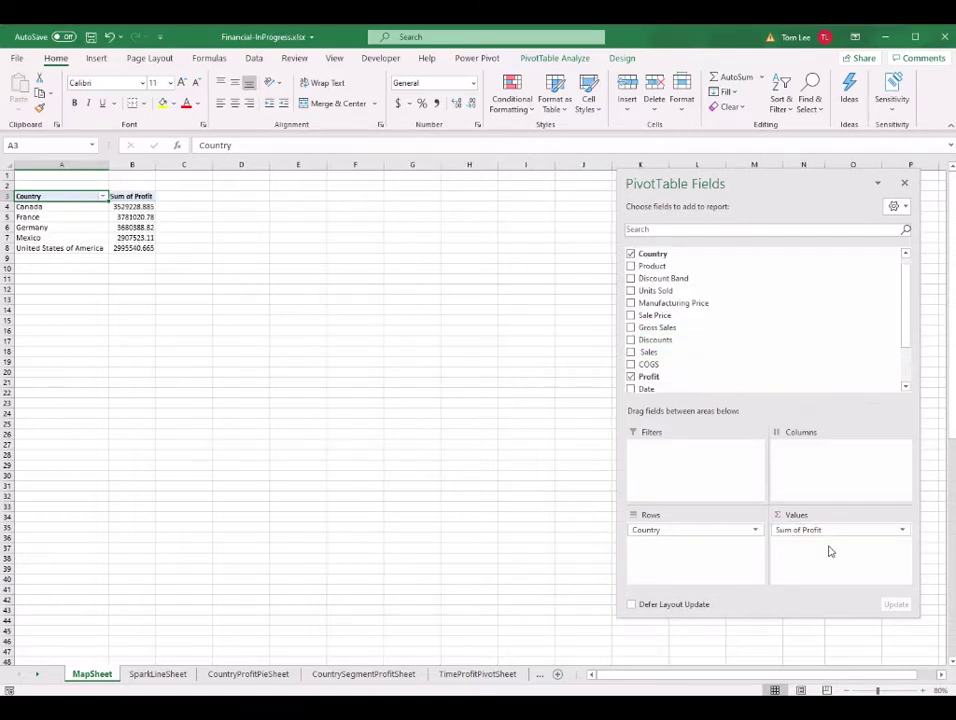
pyautogui.moveTo(110, 164); pyautogui.dragTo(200, 164)
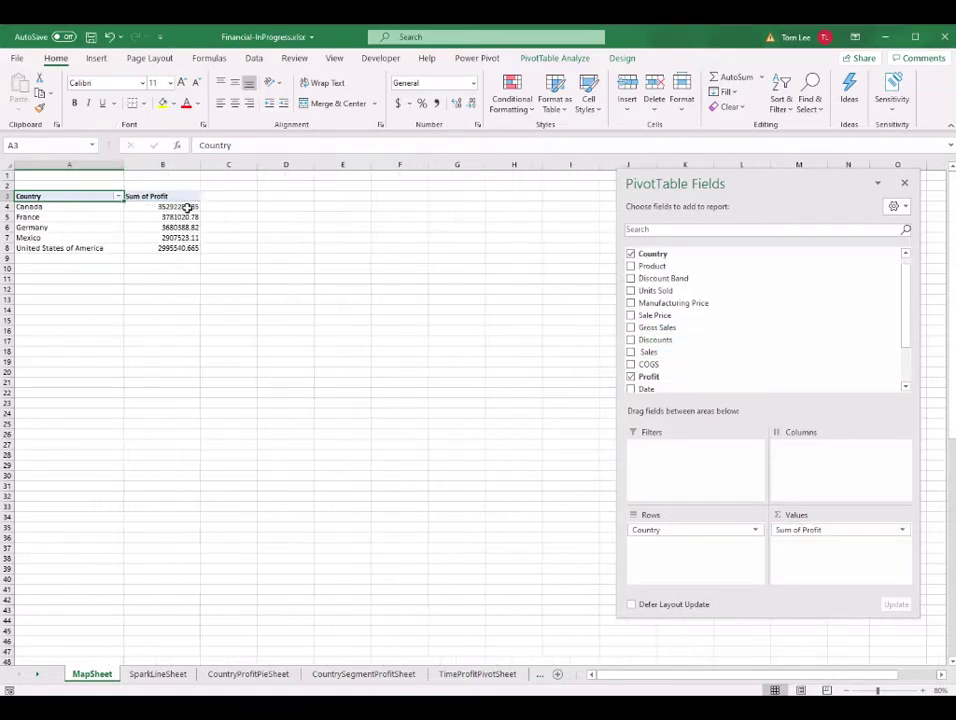
pyautogui.click(189, 207)
# - Format the Sum of Profit values as Currency with 0 decimal places through Value Field Settings
pyautogui.rightClick(177, 210)
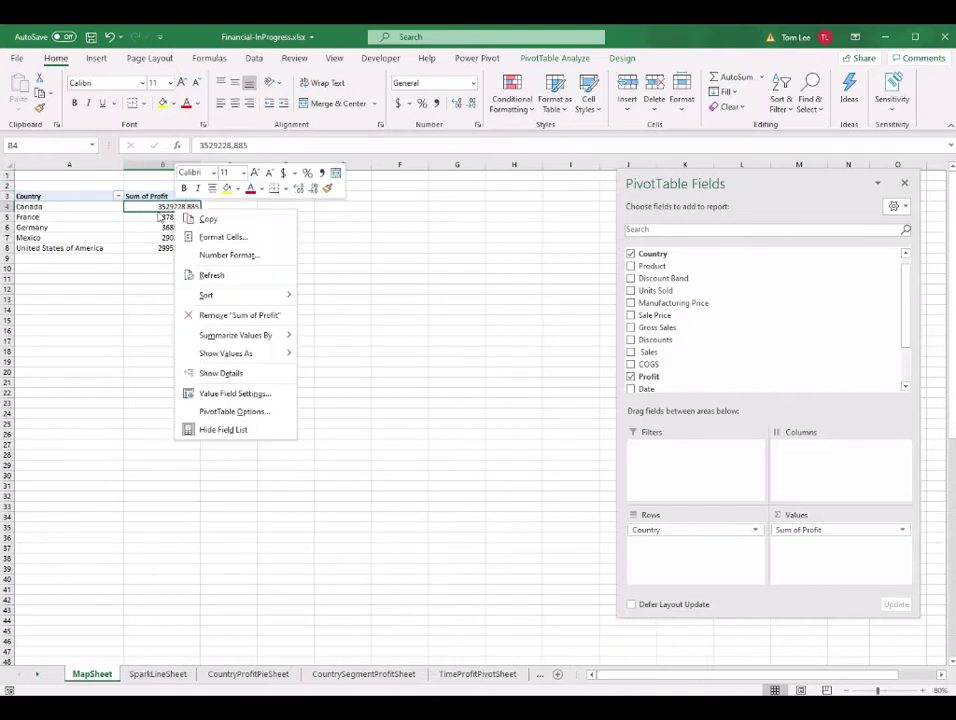
pyautogui.rightClick(155, 210)
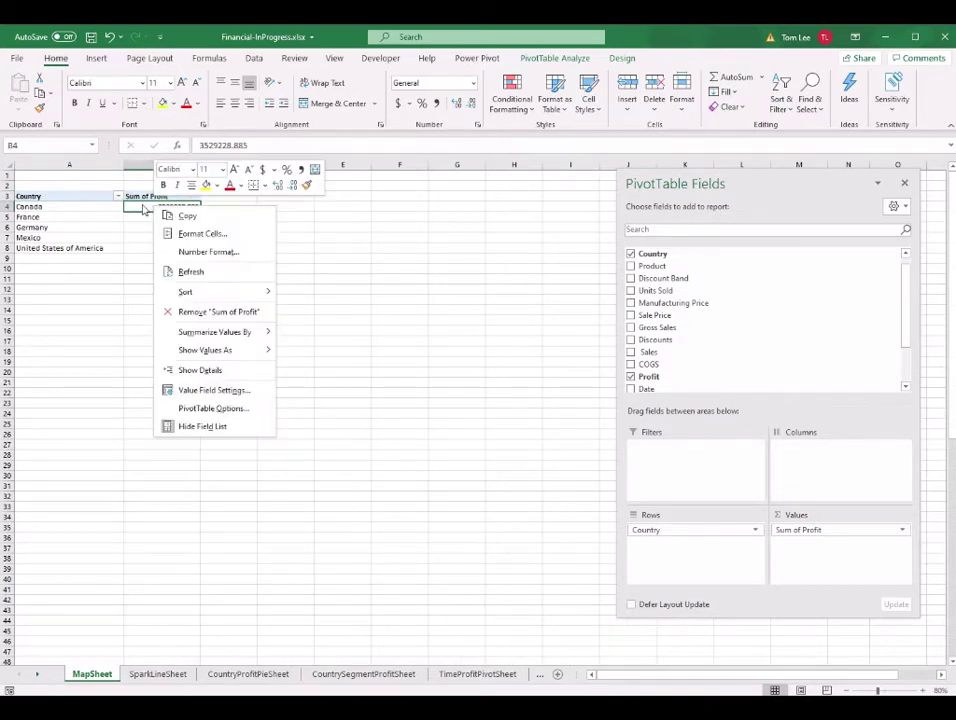
pyautogui.click(213, 390)
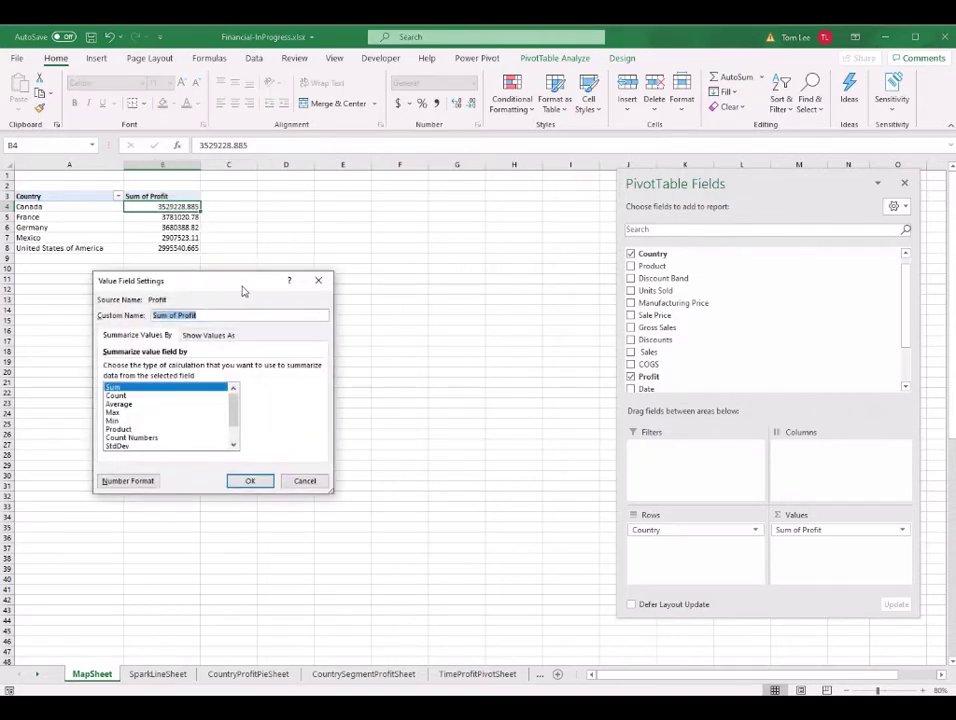
pyautogui.moveTo(241, 286); pyautogui.dragTo(392, 239)
pyautogui.click(285, 431)
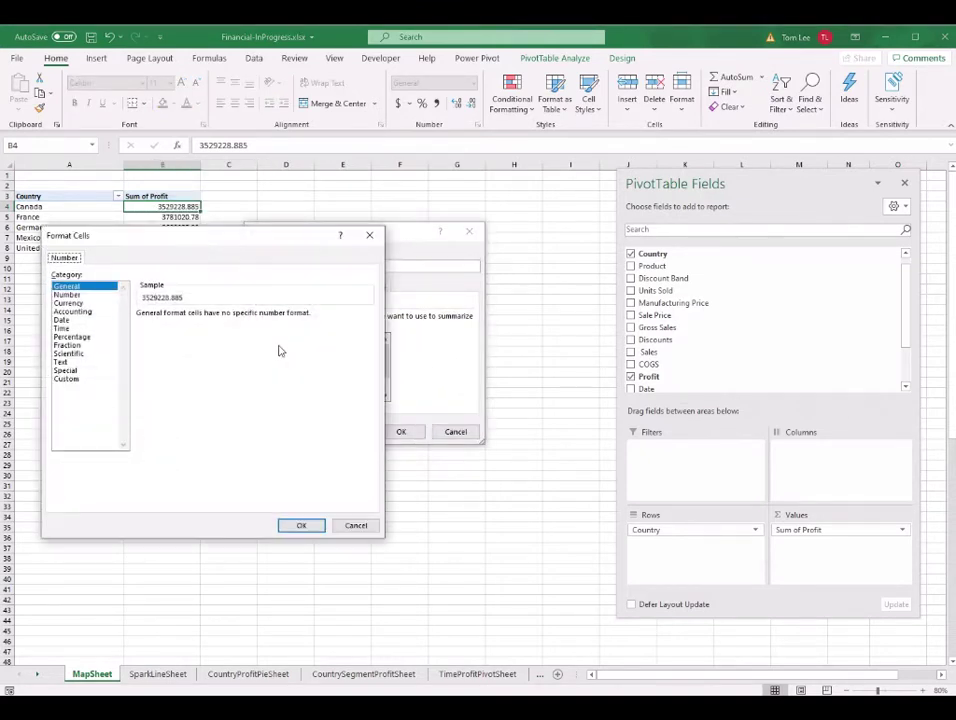
pyautogui.click(69, 303)
pyautogui.click(225, 318)
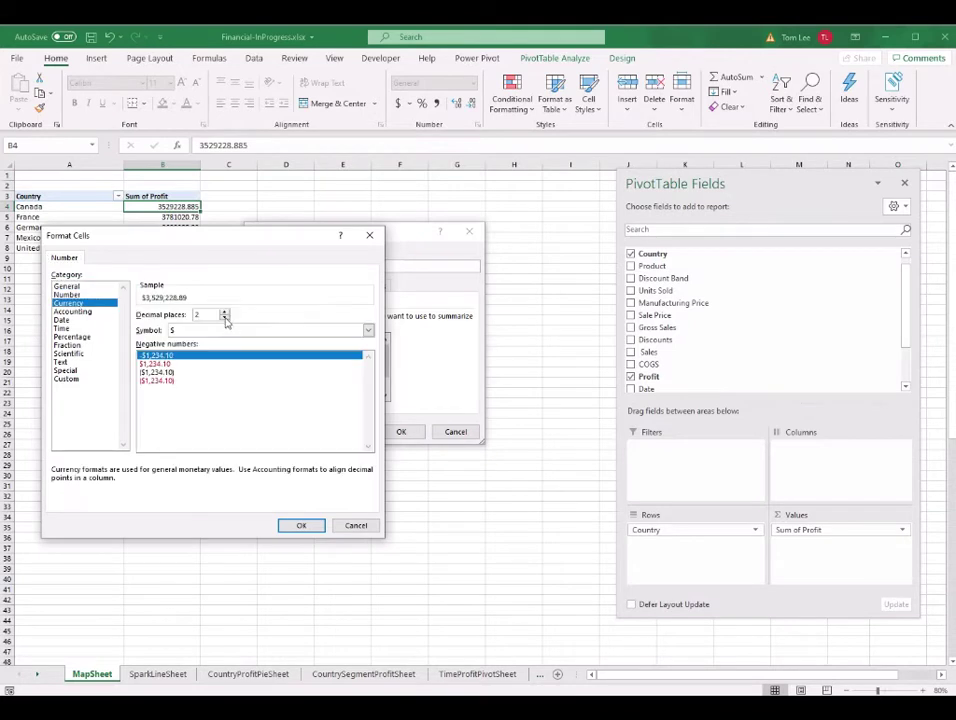
pyautogui.click(225, 318)
pyautogui.click(301, 525)
pyautogui.click(401, 431)
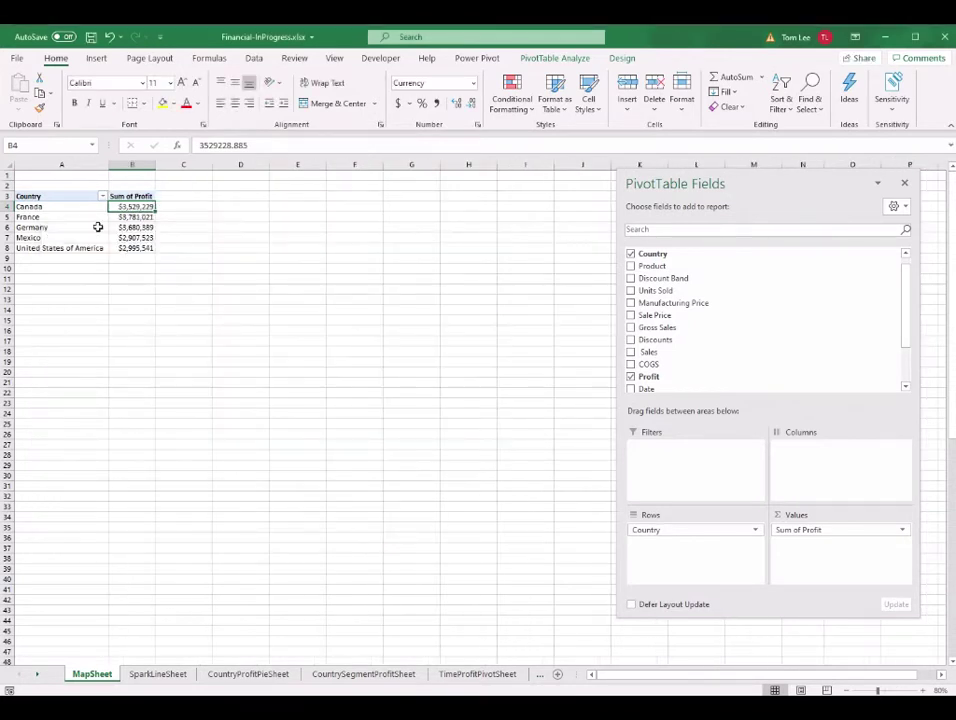
# - Select the pivot range A3:B8 and inspect the unrounded profit values for Germany and France
pyautogui.moveTo(65, 197); pyautogui.dragTo(132, 244)
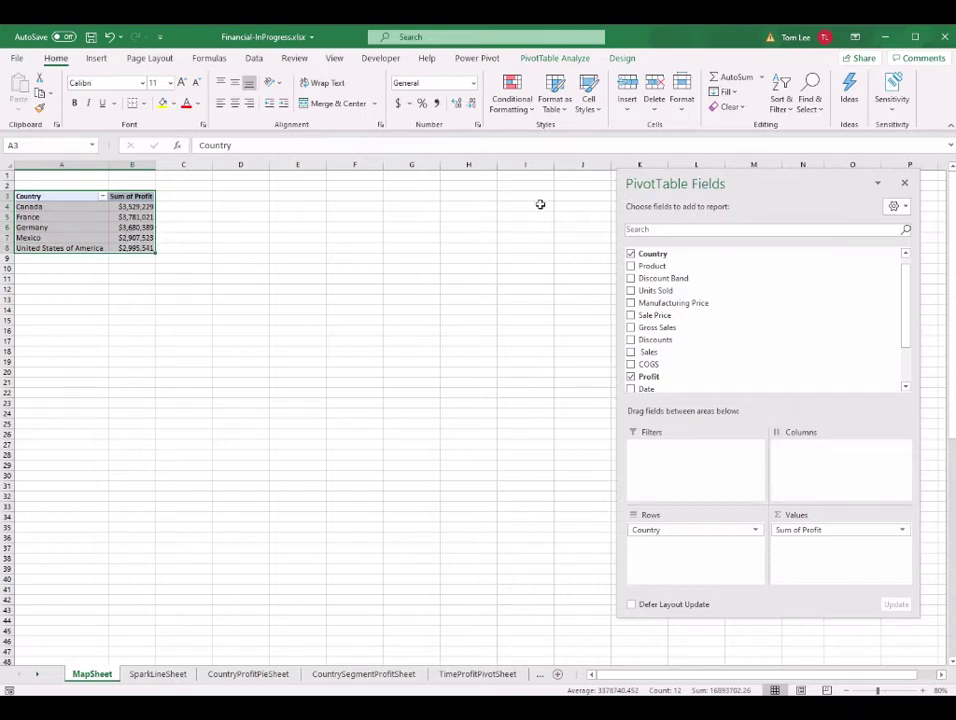
pyautogui.click(85, 222)
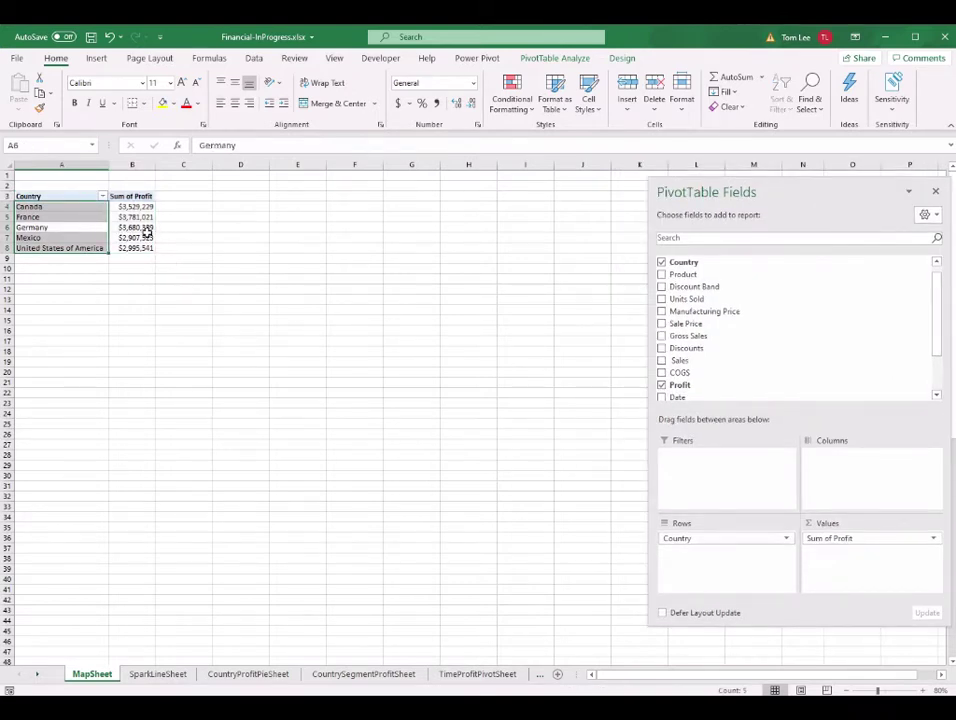
pyautogui.click(145, 228)
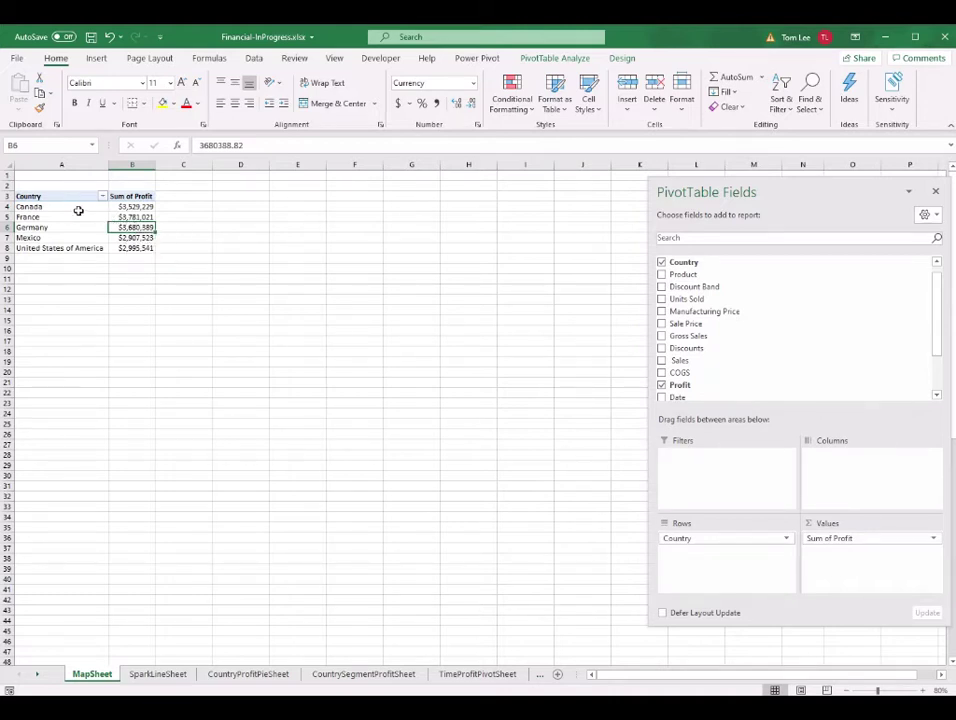
pyautogui.moveTo(57, 197); pyautogui.dragTo(129, 246)
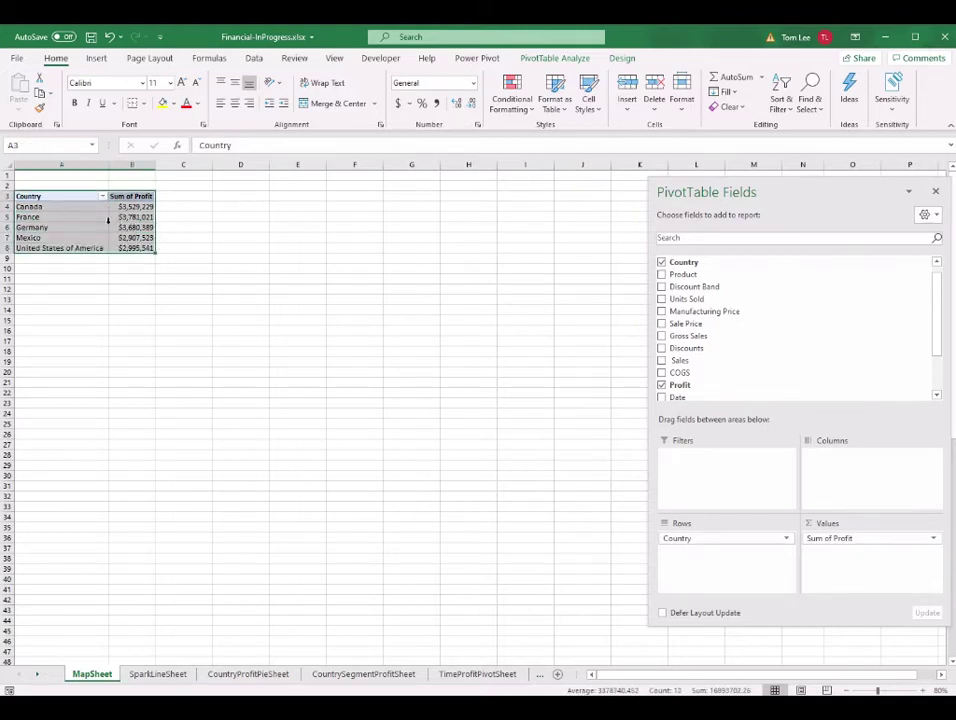
pyautogui.click(115, 217)
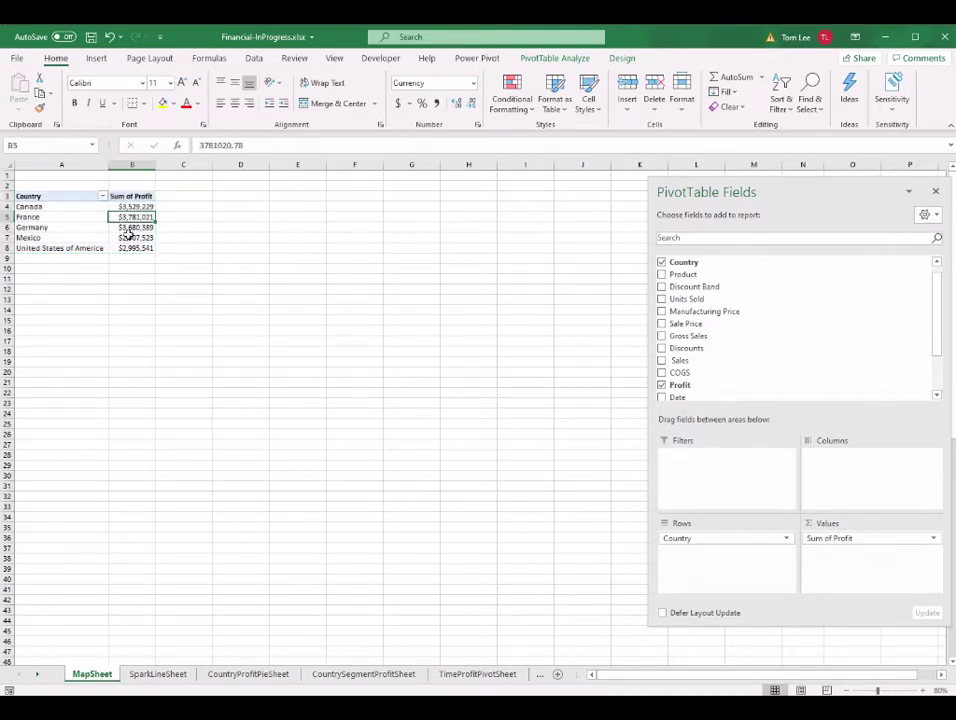
pyautogui.click(85, 216)
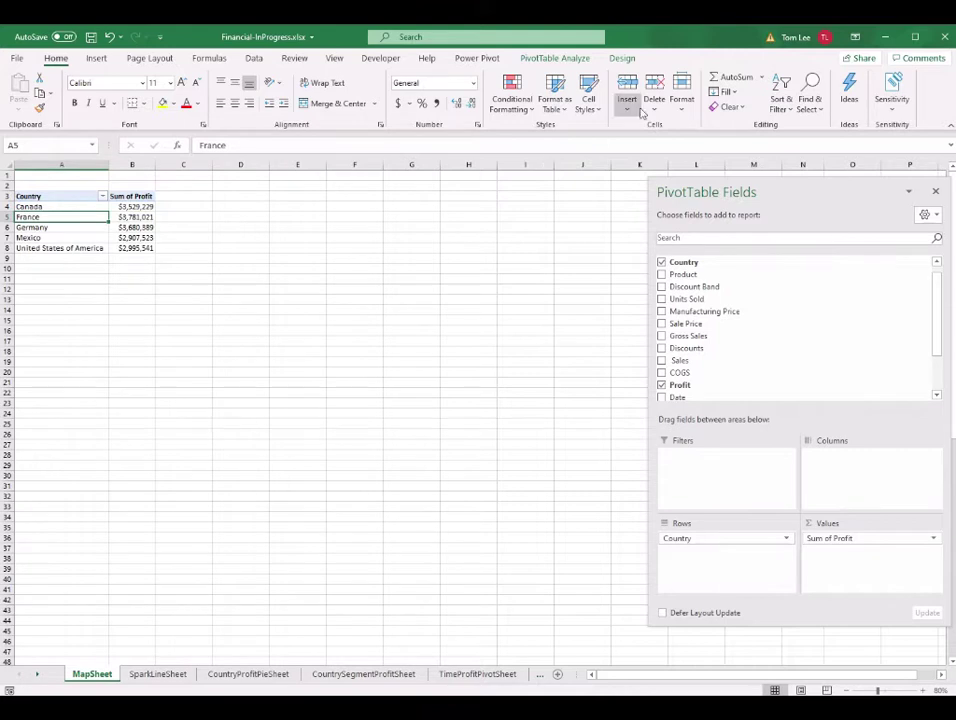
# - Rename the pivot table to CountryMapPivot
pyautogui.click(551, 59)
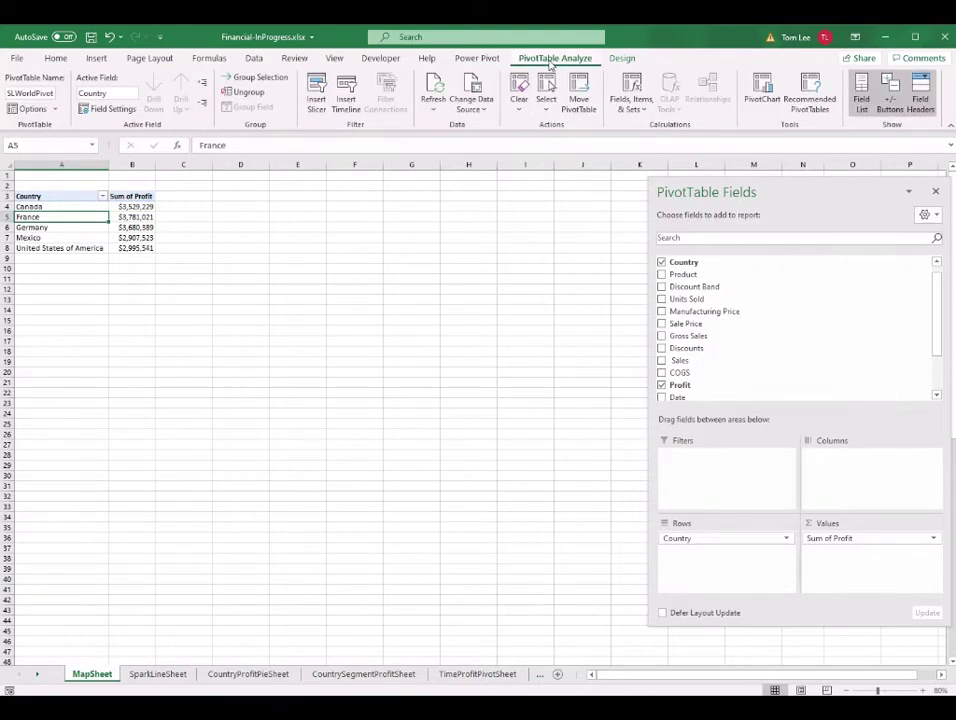
pyautogui.click(31, 92)
pyautogui.write('CountryMapPivot')
# - Copy A3:B8 and paste it into D3 as Values & Source Formatting, then select the pasted rows
pyautogui.moveTo(40, 196); pyautogui.dragTo(127, 247)
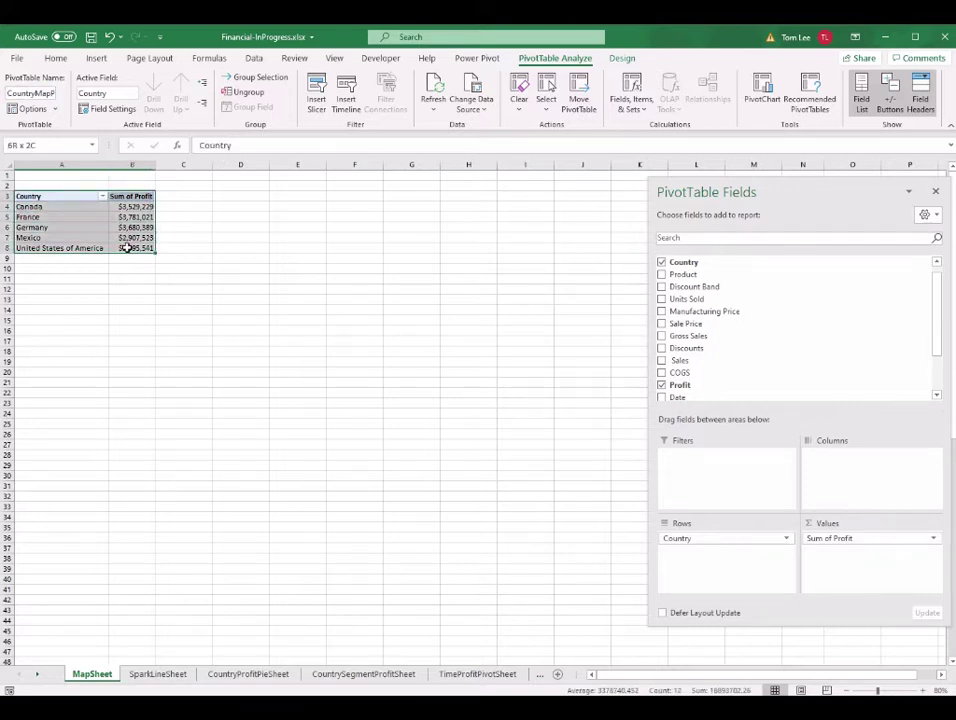
pyautogui.hotkey('ctrl', 'c')
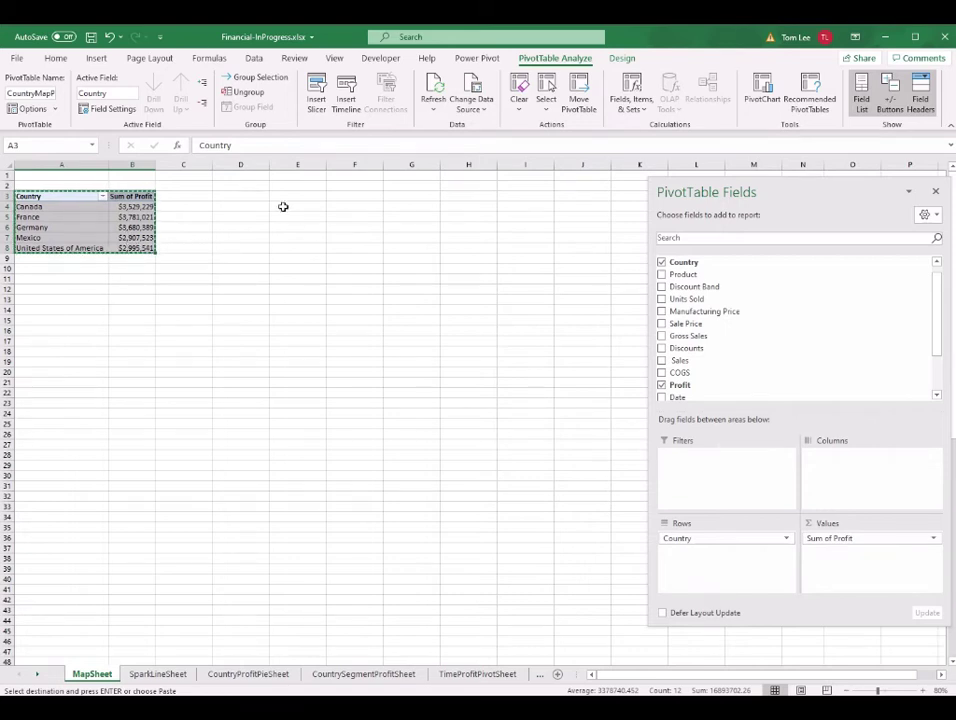
pyautogui.click(249, 196)
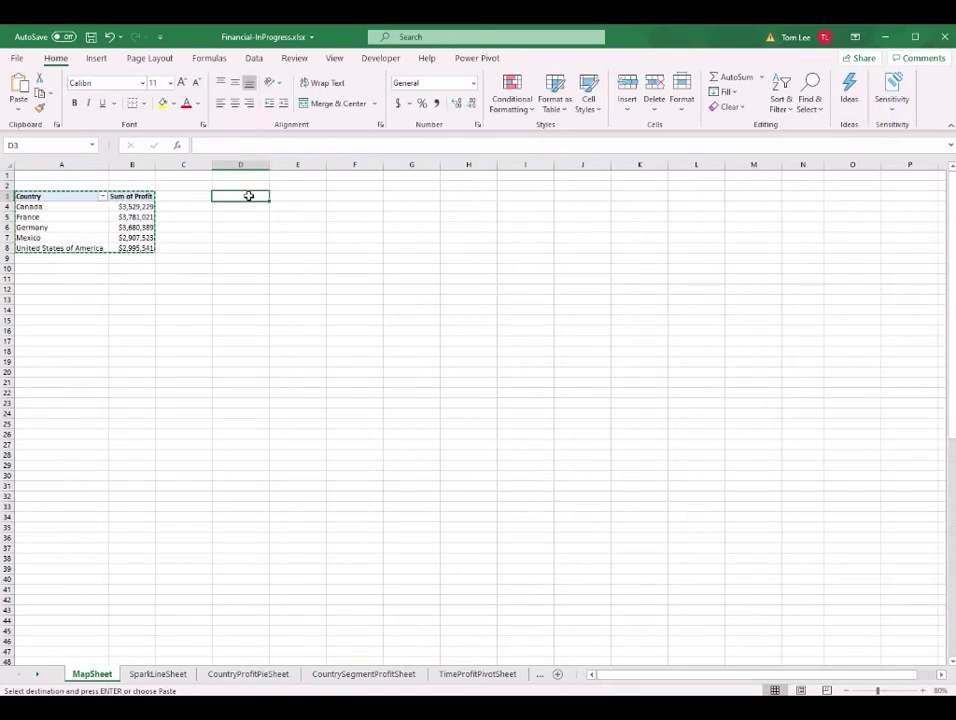
pyautogui.click(20, 112)
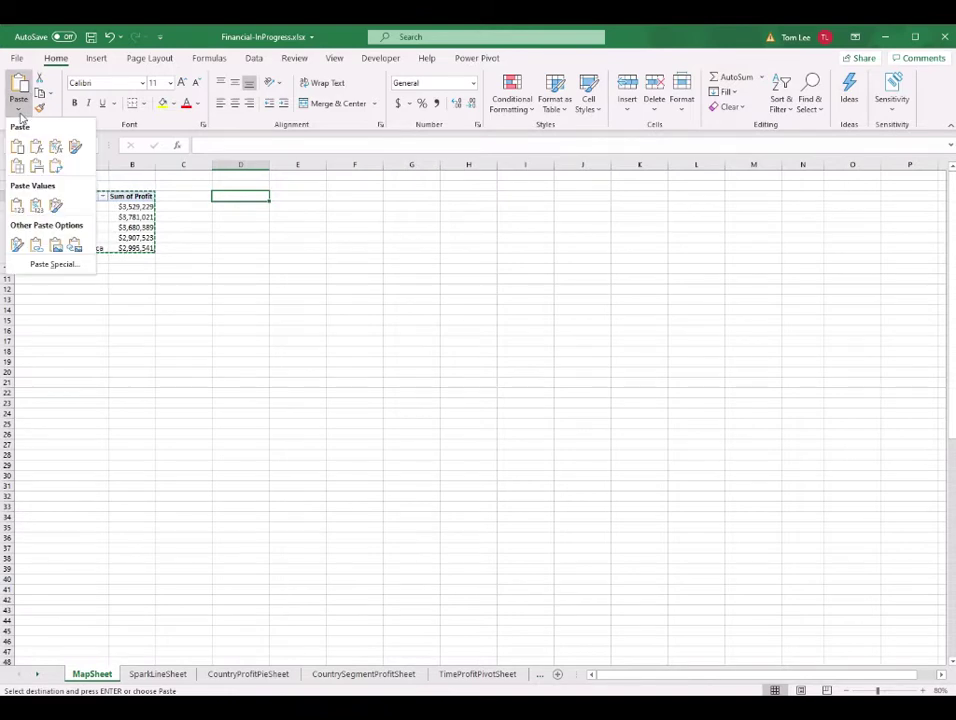
pyautogui.click(55, 206)
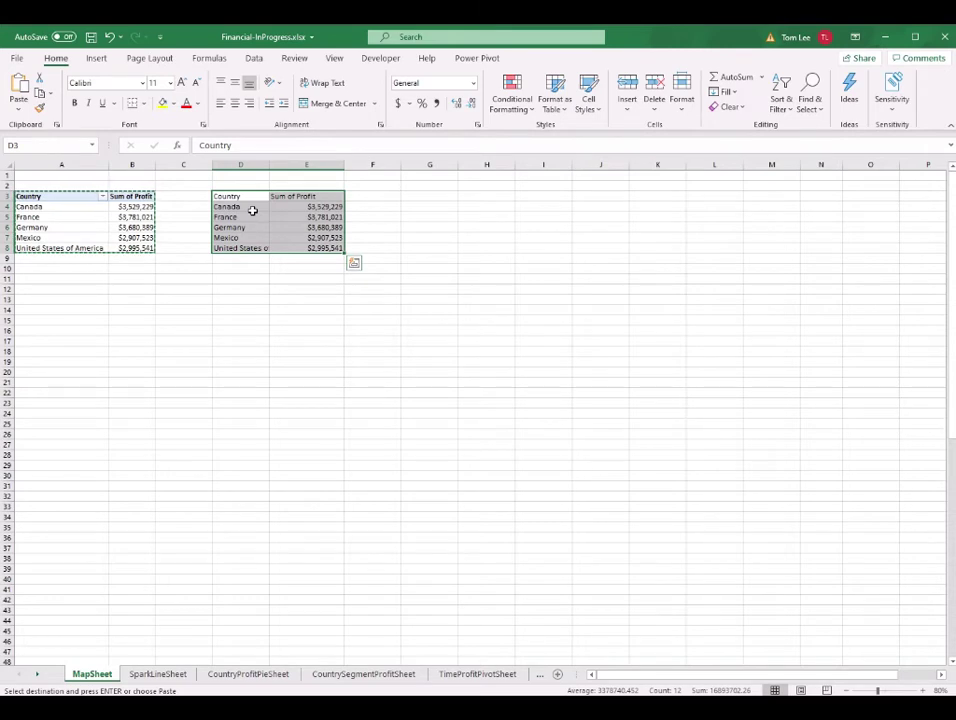
pyautogui.click(306, 237)
pyautogui.moveTo(252, 211); pyautogui.dragTo(306, 248)
# - Insert a Filled Map chart of the copied country profits, enlarged to about row 32 below the tables
pyautogui.click(99, 60)
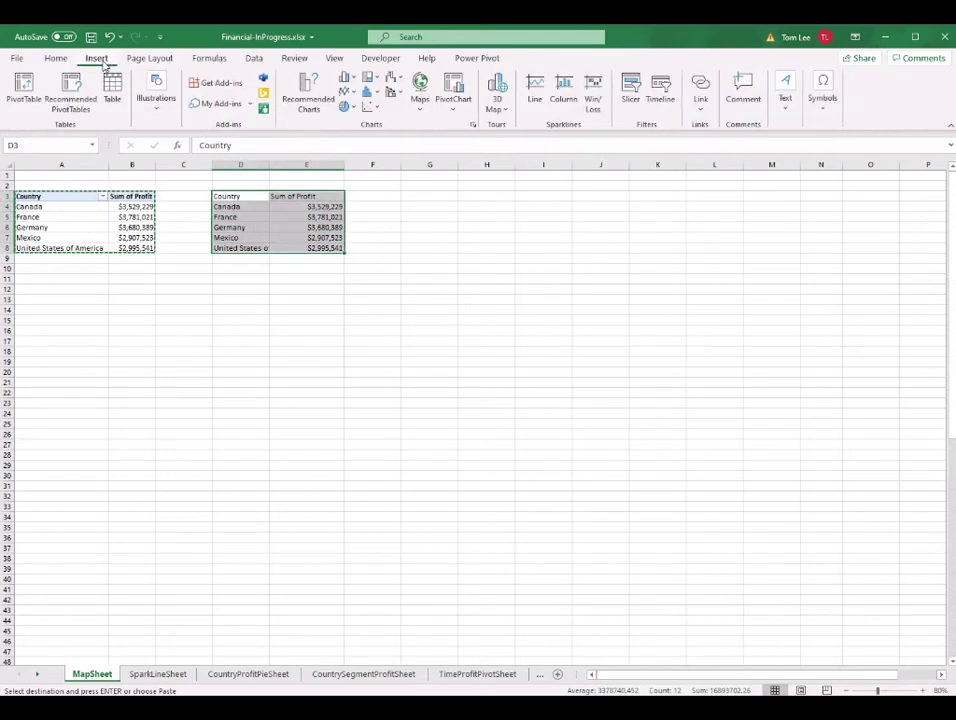
pyautogui.click(422, 113)
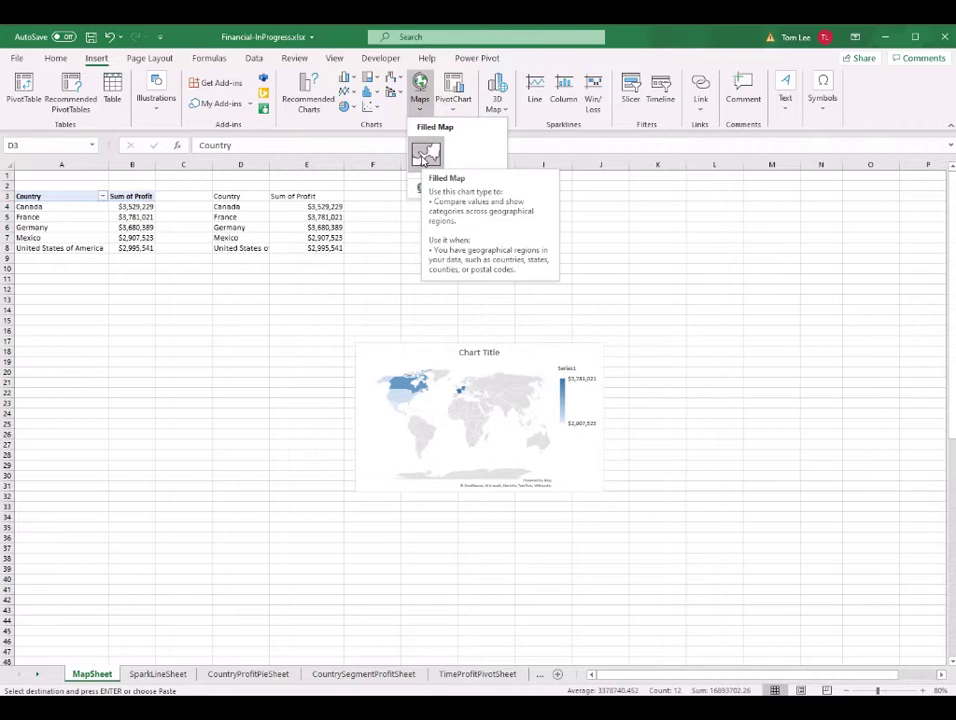
pyautogui.click(425, 150)
pyautogui.moveTo(460, 330); pyautogui.dragTo(356, 275)
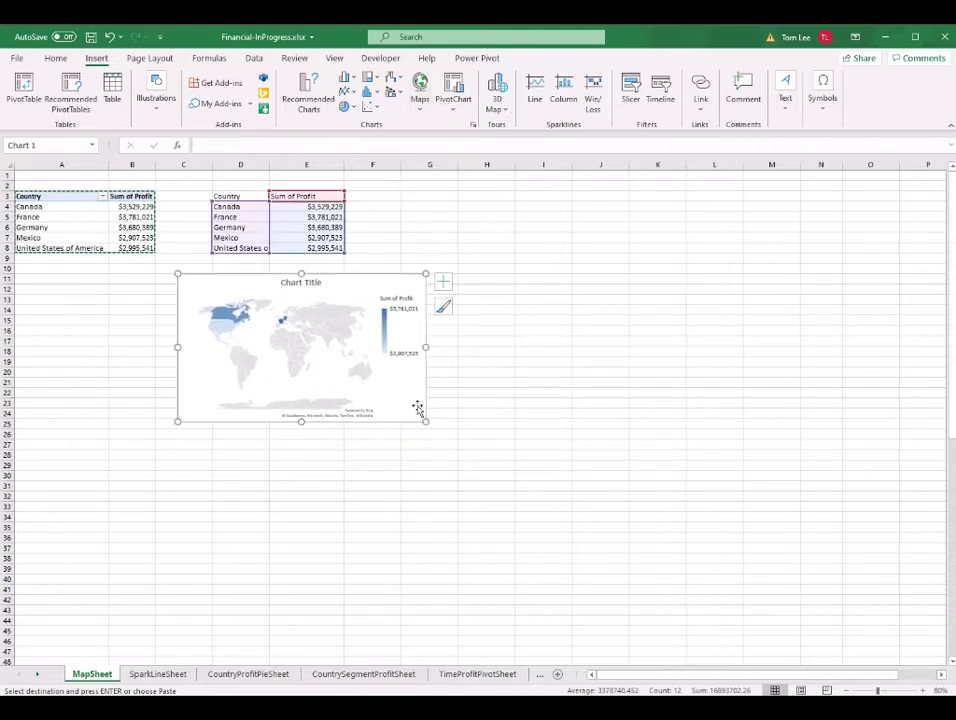
pyautogui.moveTo(427, 422); pyautogui.dragTo(554, 503)
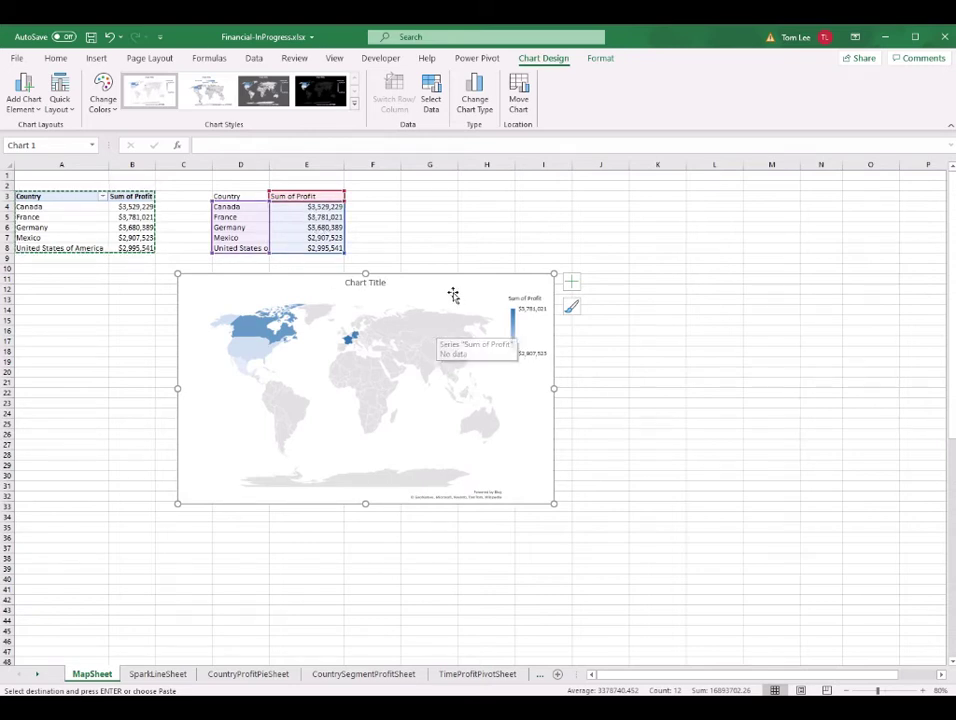
pyautogui.moveTo(452, 290); pyautogui.dragTo(418, 288)
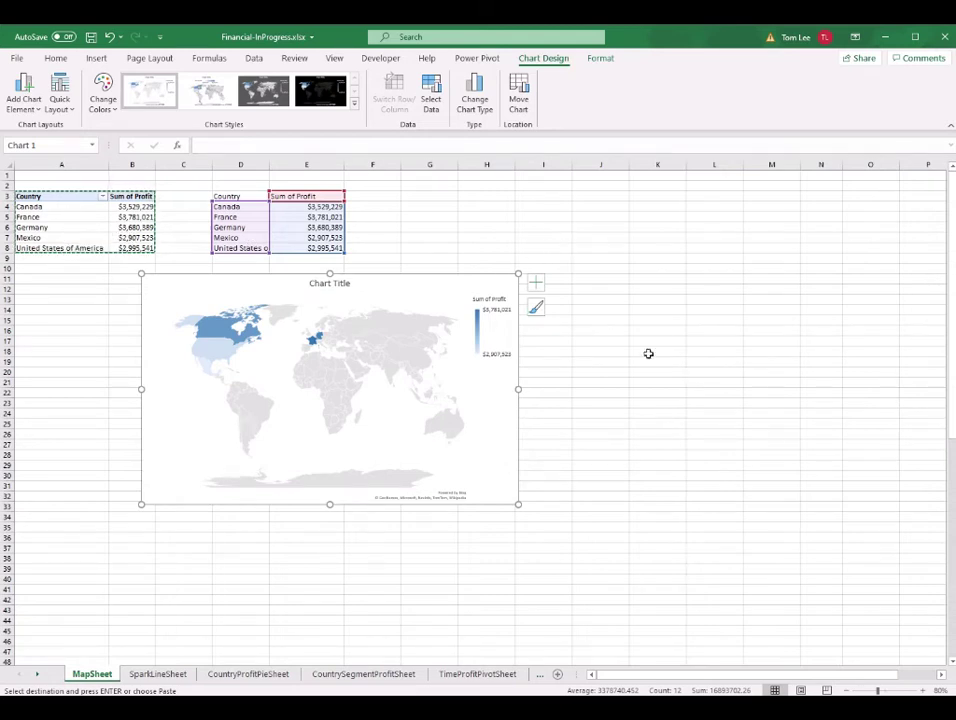
# - Point the map chart's data range at pivot cells A3:B8, then select the copied D3:E8 table
pyautogui.click(440, 108)
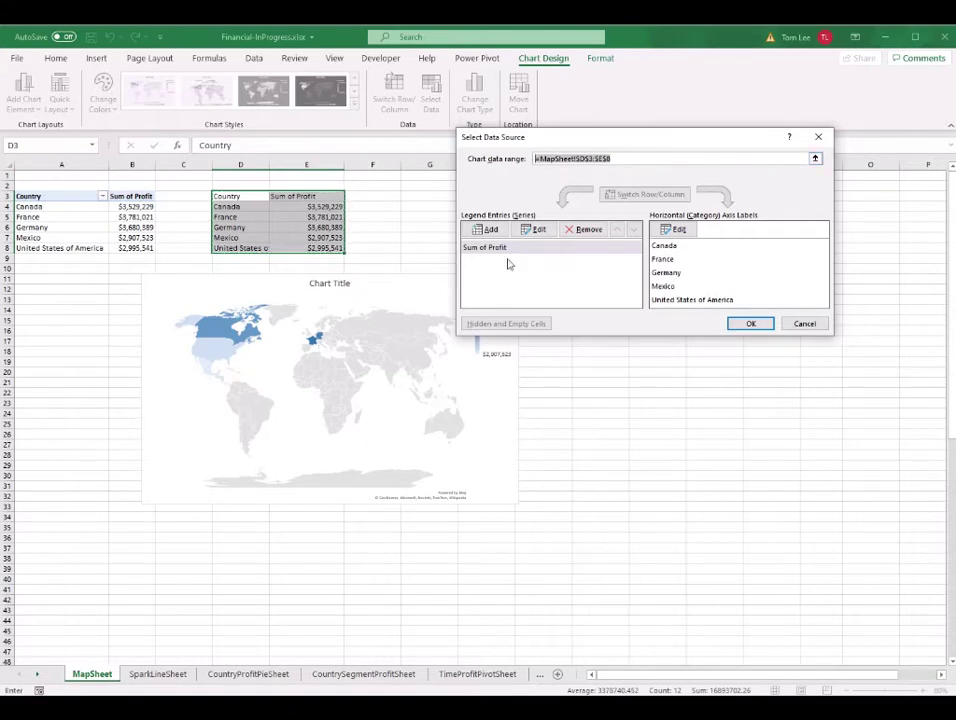
pyautogui.moveTo(57, 198); pyautogui.dragTo(122, 245)
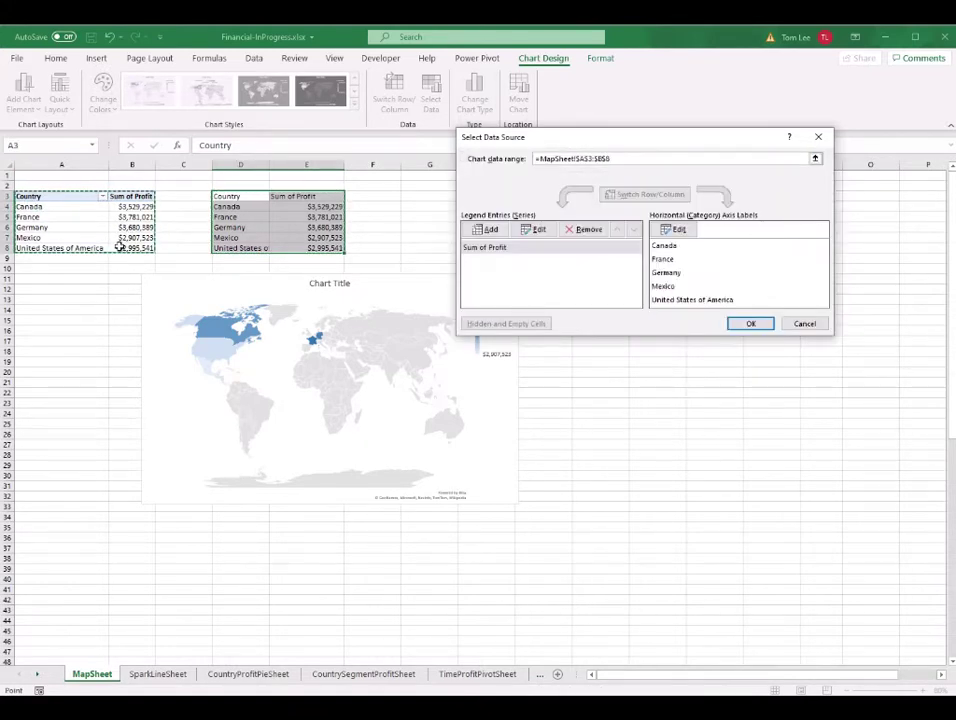
pyautogui.click(752, 324)
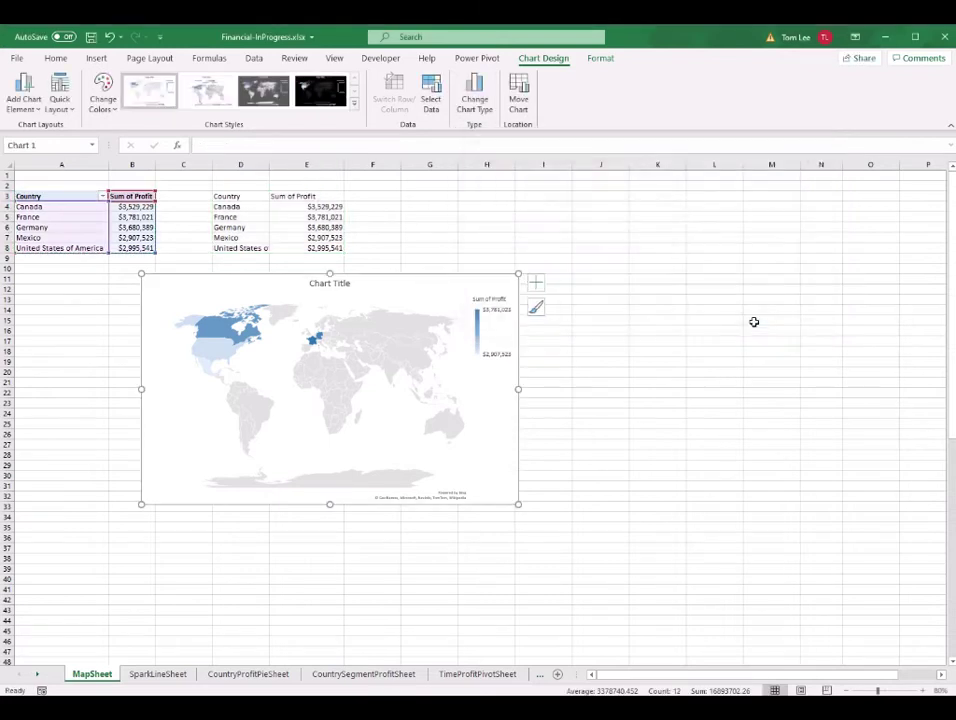
pyautogui.click(416, 304)
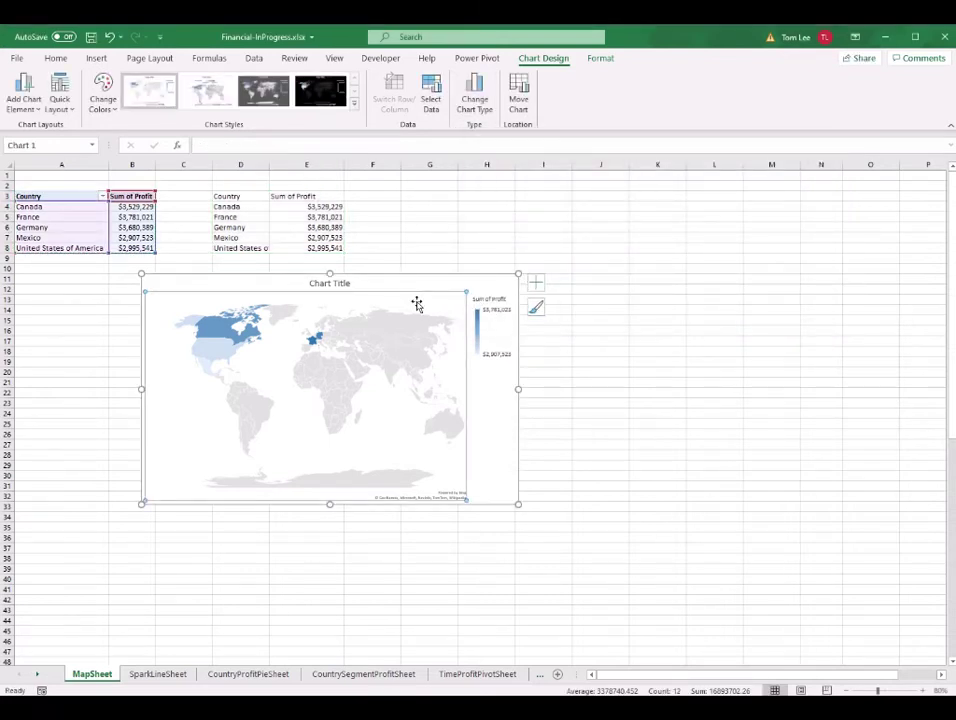
pyautogui.click(458, 287)
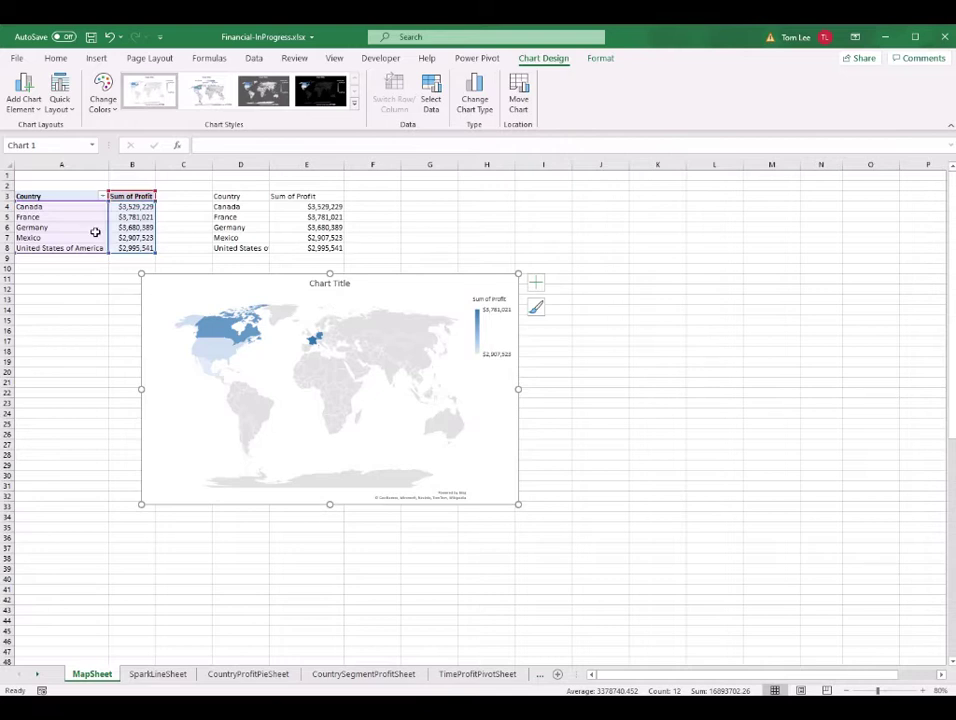
pyautogui.moveTo(224, 197); pyautogui.dragTo(300, 244)
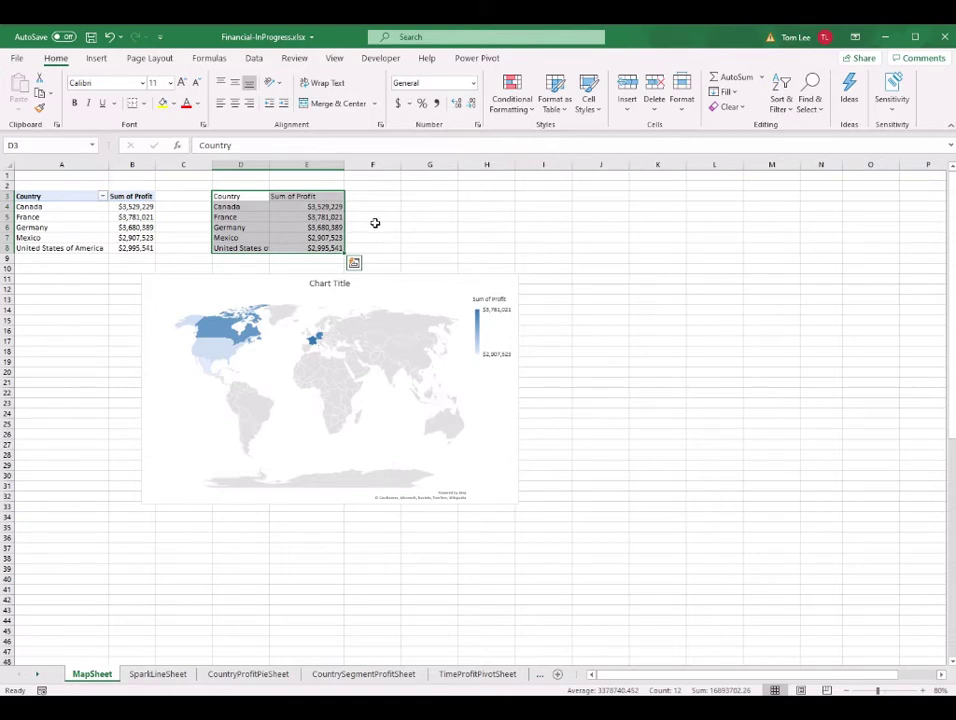
# - Delete the D3:E8 copy, title the map 'Profit of the World', and move it beside the pivot
pyautogui.press('Delete')
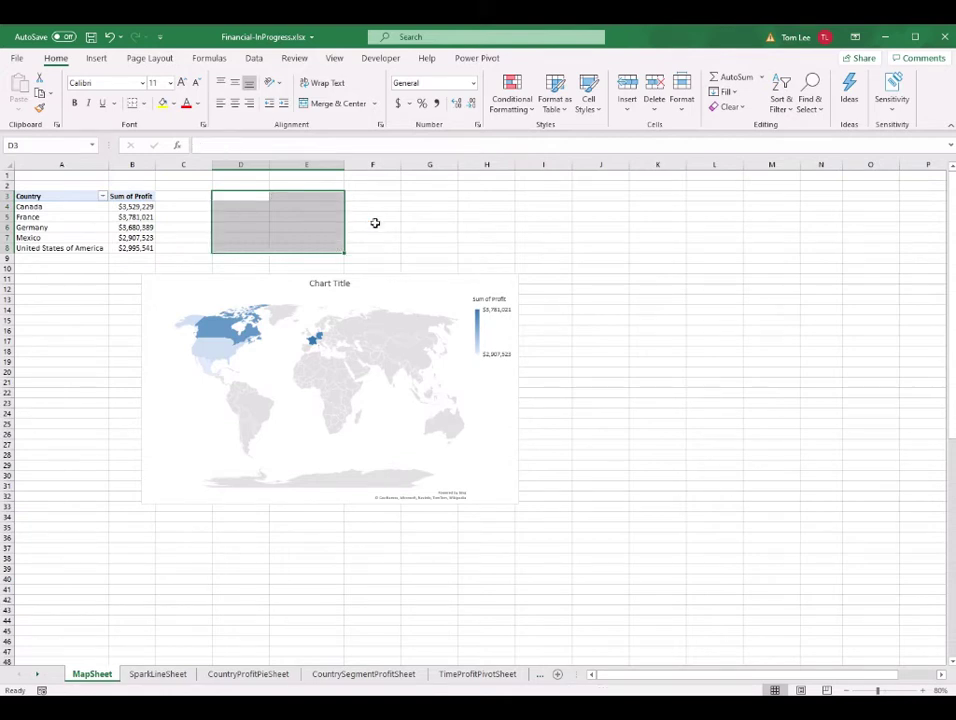
pyautogui.click(429, 288)
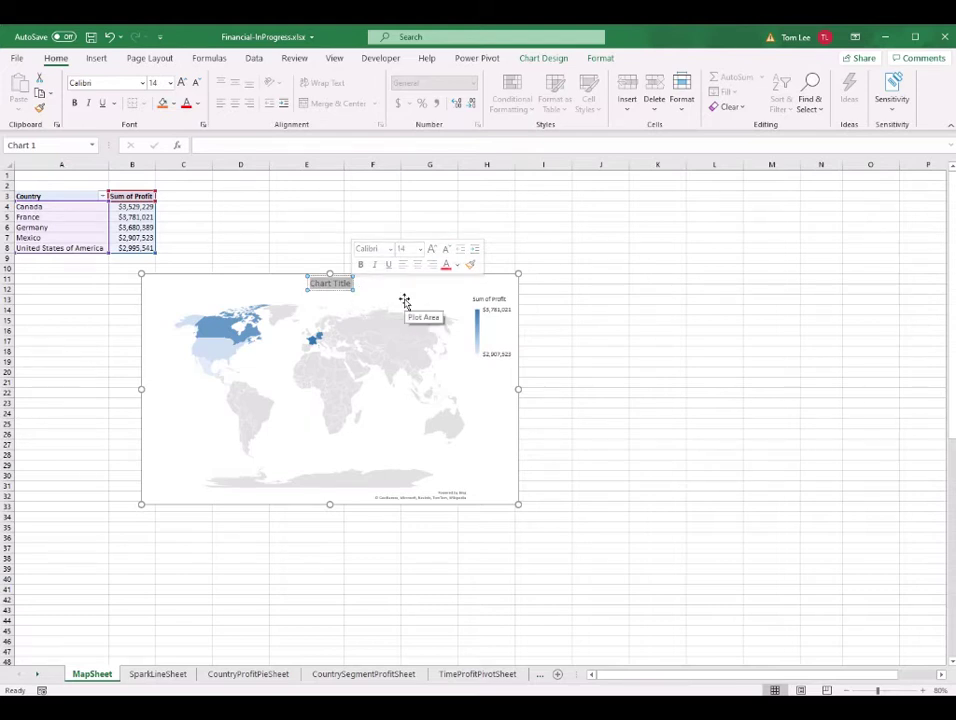
pyautogui.write('Profit of the World')
pyautogui.moveTo(452, 293); pyautogui.dragTo(460, 202)
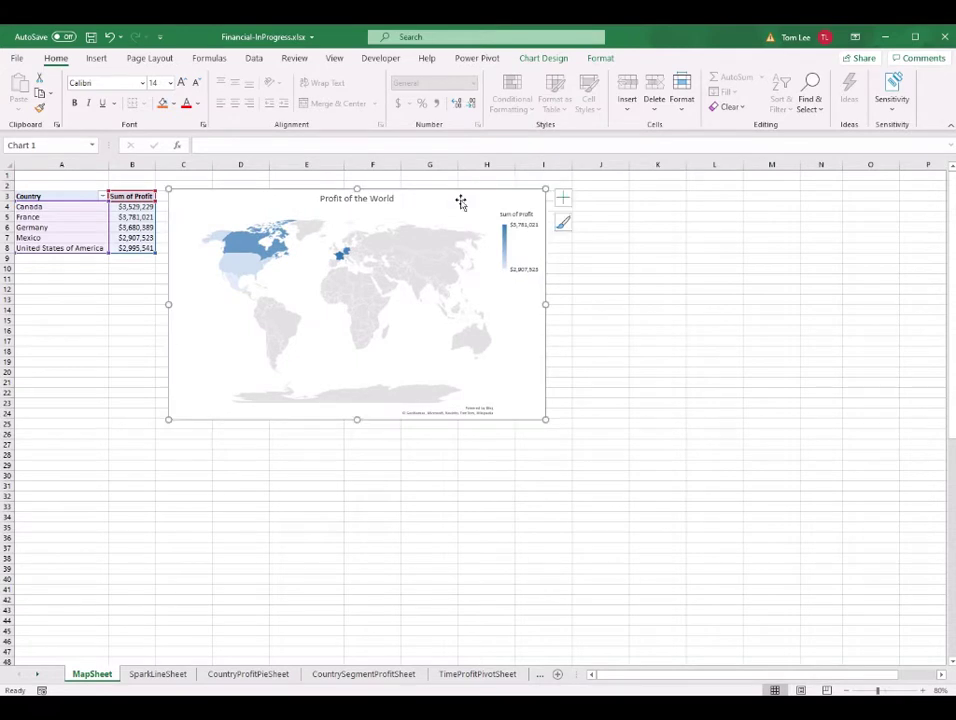
pyautogui.click(642, 403)
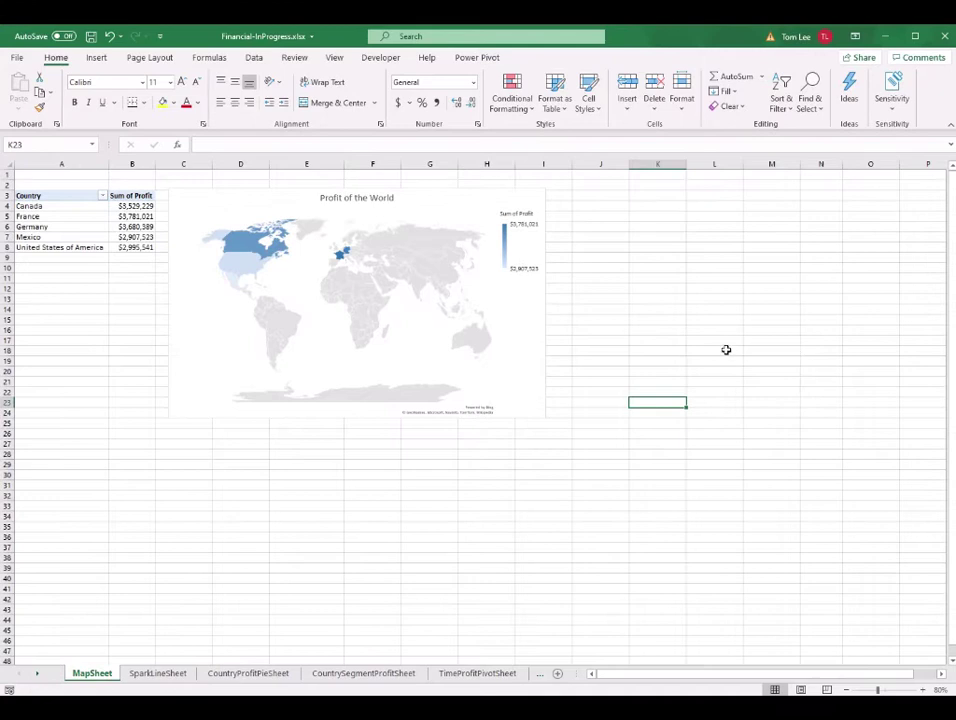
pyautogui.click(673, 340)
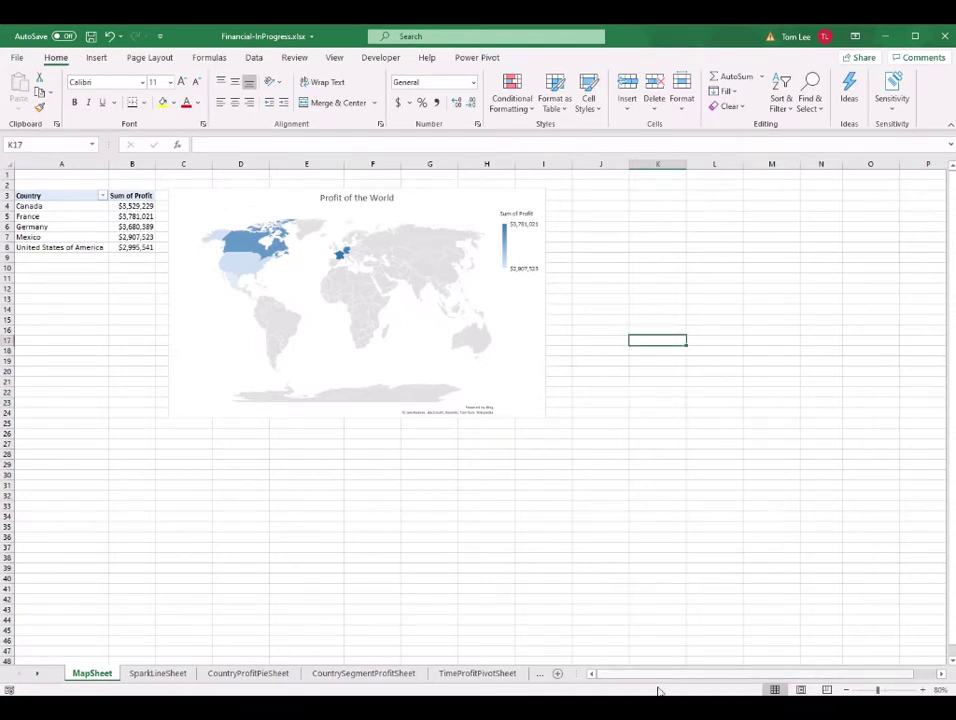
pyautogui.moveTo(651, 708)
pyautogui.moveTo(600, 712)
pyautogui.click(576, 655)
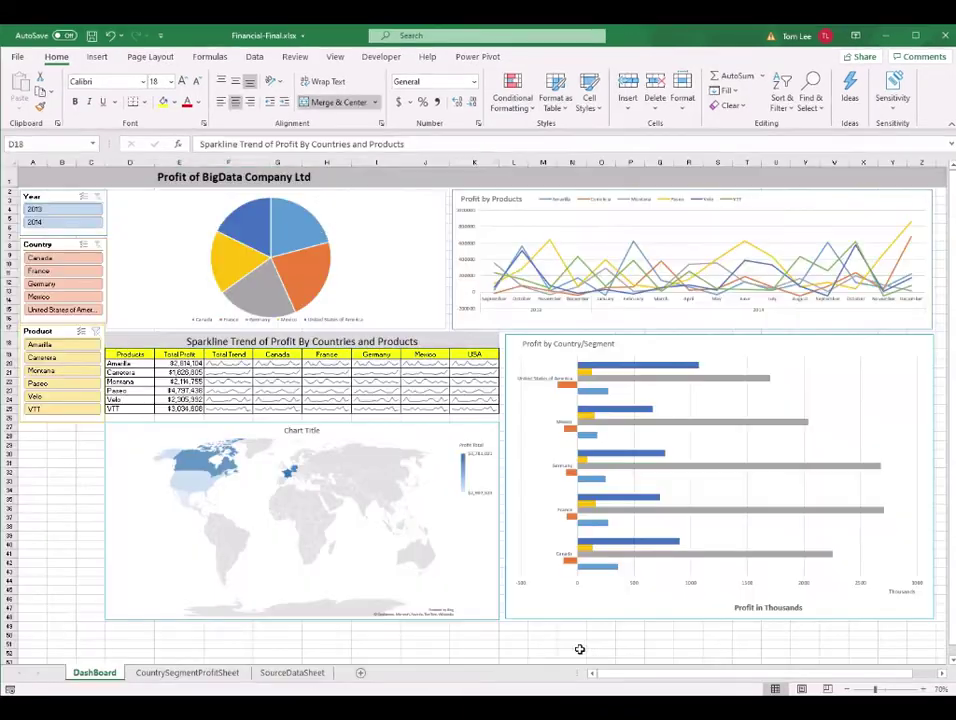
pyautogui.hotkey('alt', 'Tab')
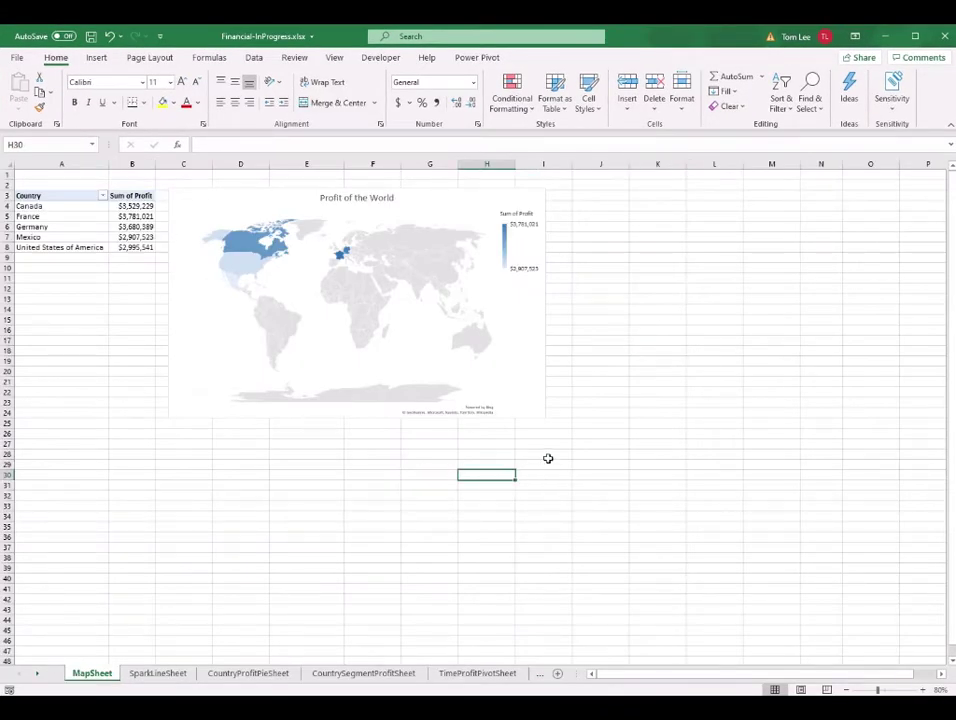
# - Add a blank sheet, move it ahead of MapSheet, and name it DashBoard
pyautogui.click(557, 674)
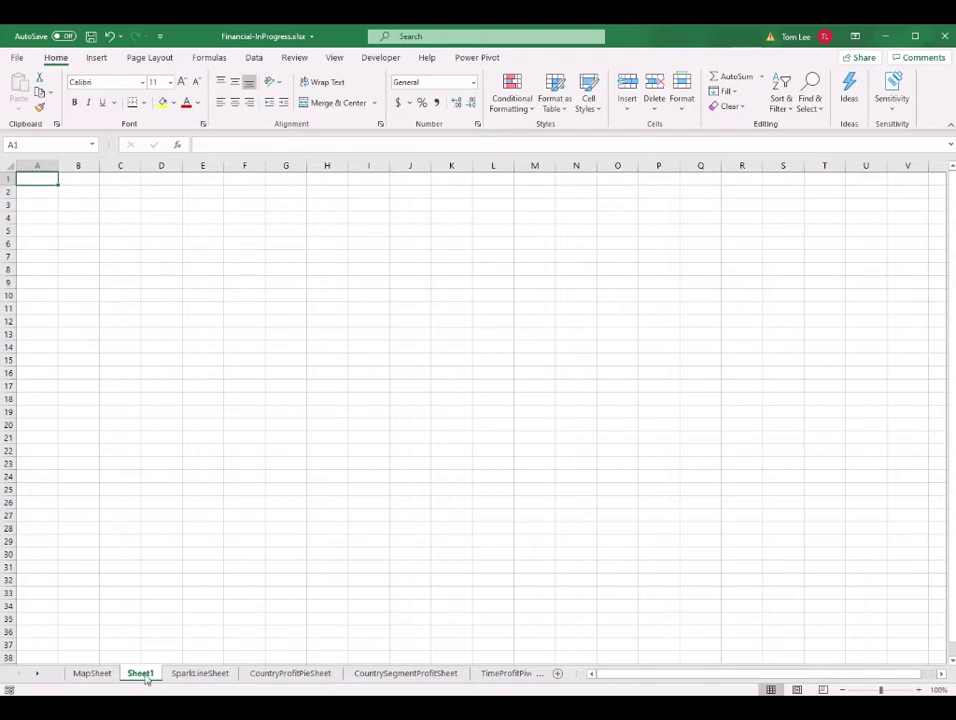
pyautogui.moveTo(146, 680); pyautogui.dragTo(85, 678)
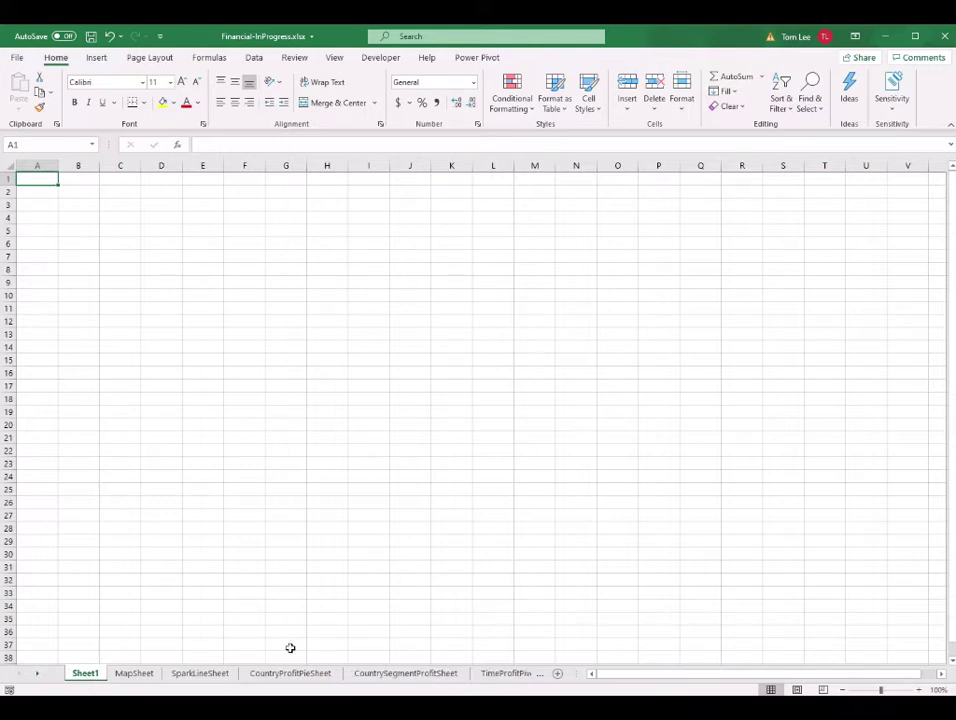
pyautogui.doubleClick(88, 675)
pyautogui.press('Return')
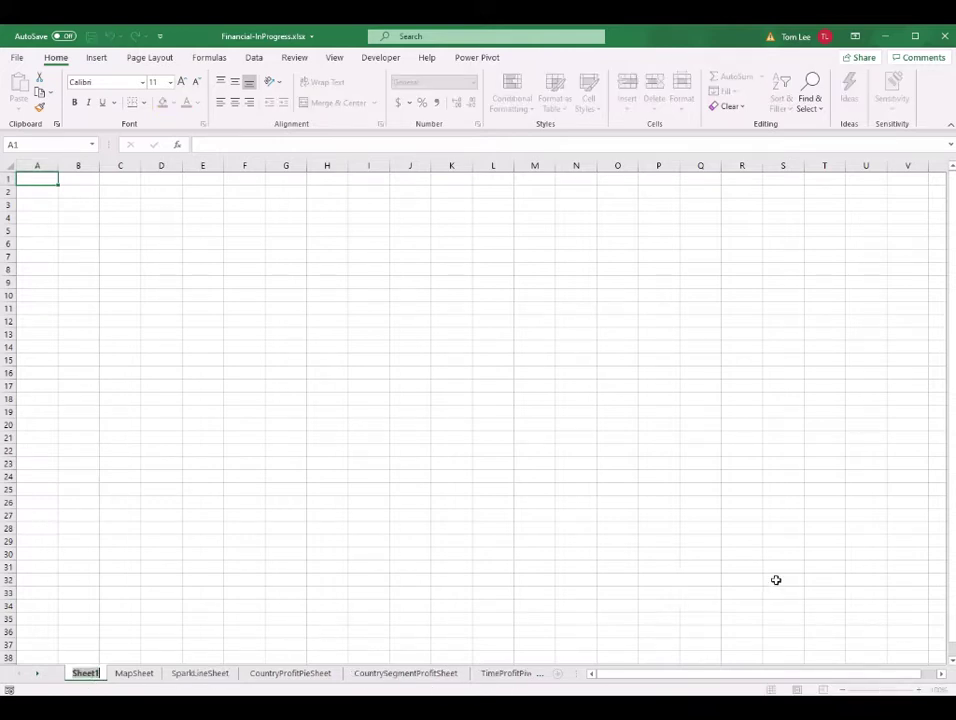
pyautogui.write('DashBoard')
pyautogui.press('Return')
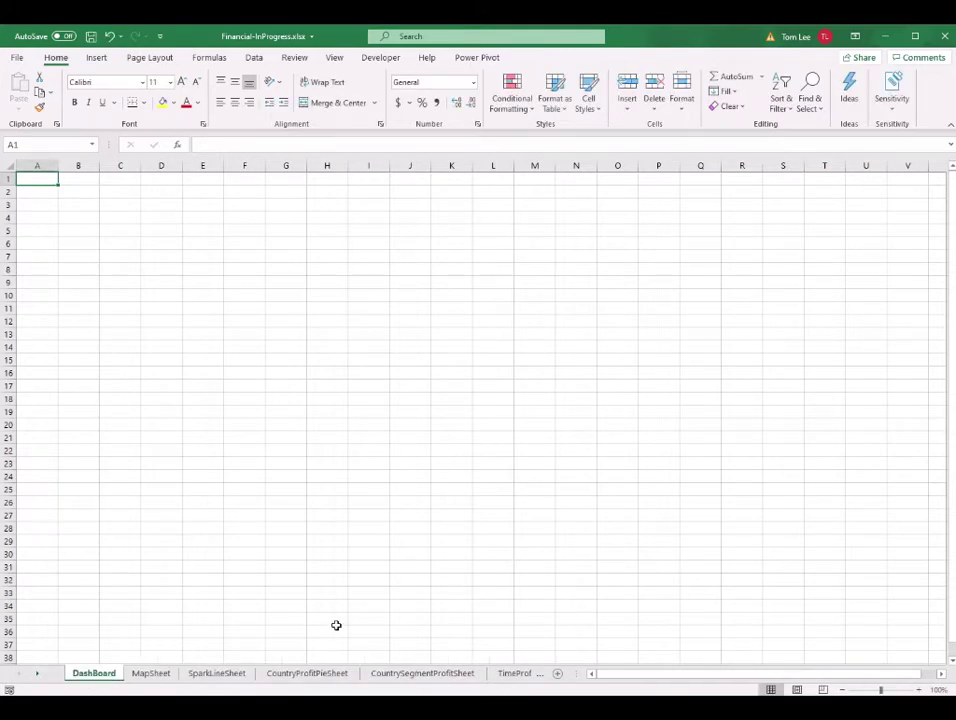
# - Copy the Profit - Time Chart onto DashBoard and place it at the top right
pyautogui.click(515, 673)
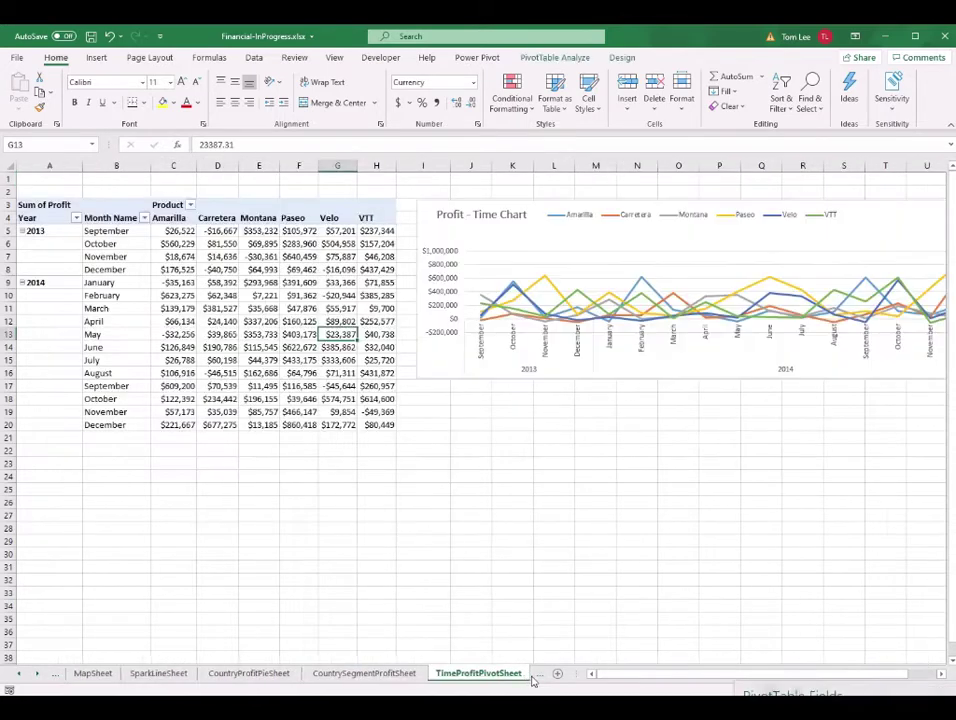
pyautogui.click(889, 224)
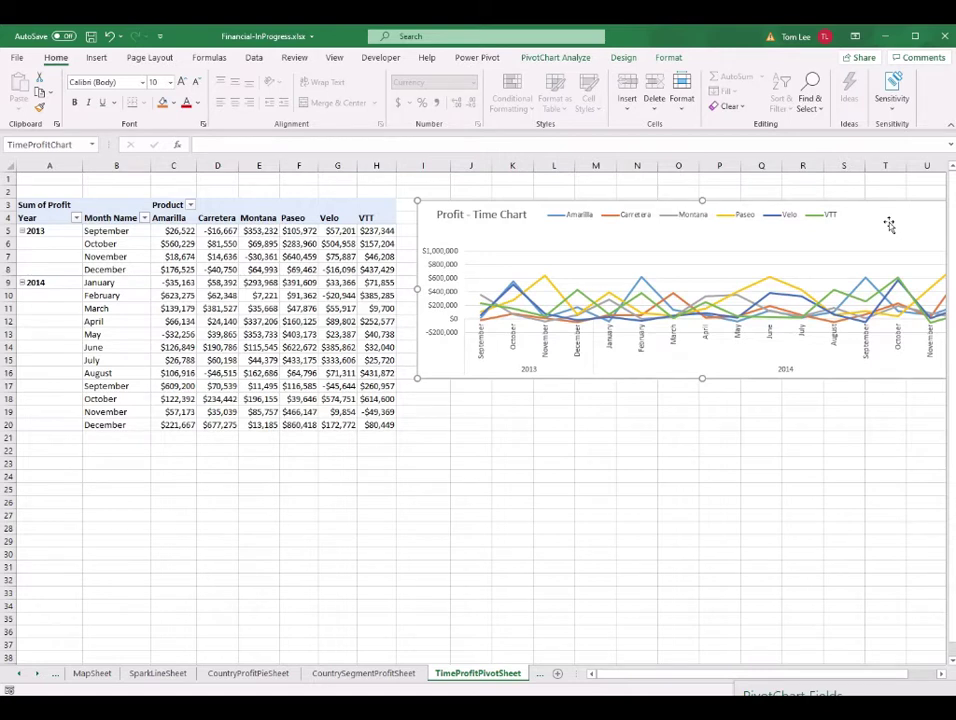
pyautogui.hotkey('ctrl', 'c')
pyautogui.click(55, 673)
pyautogui.click(95, 673)
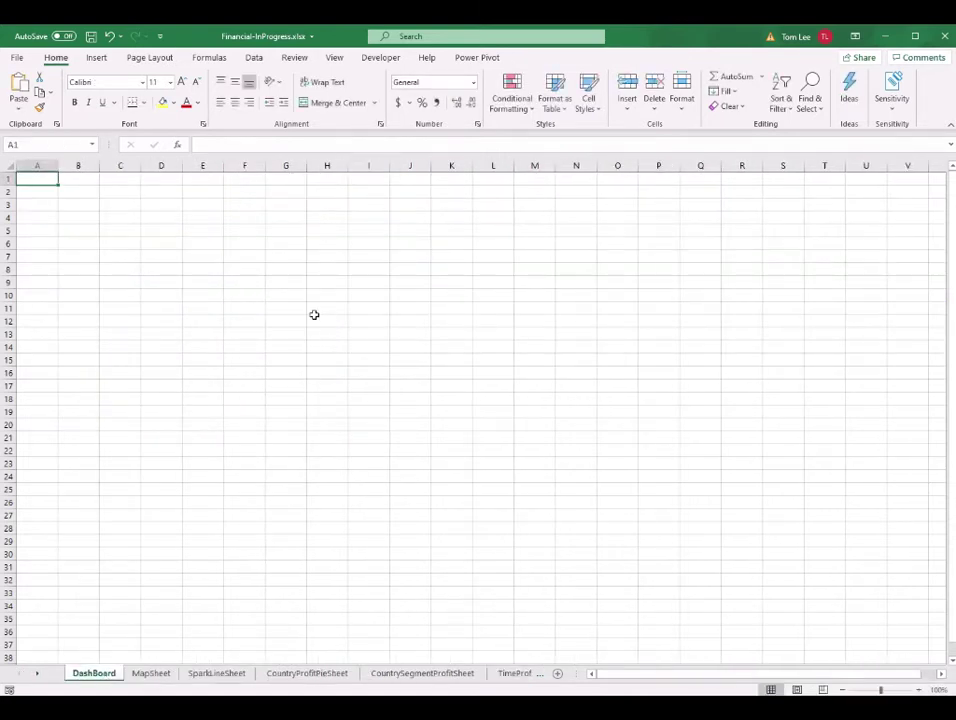
pyautogui.hotkey('ctrl', 'v')
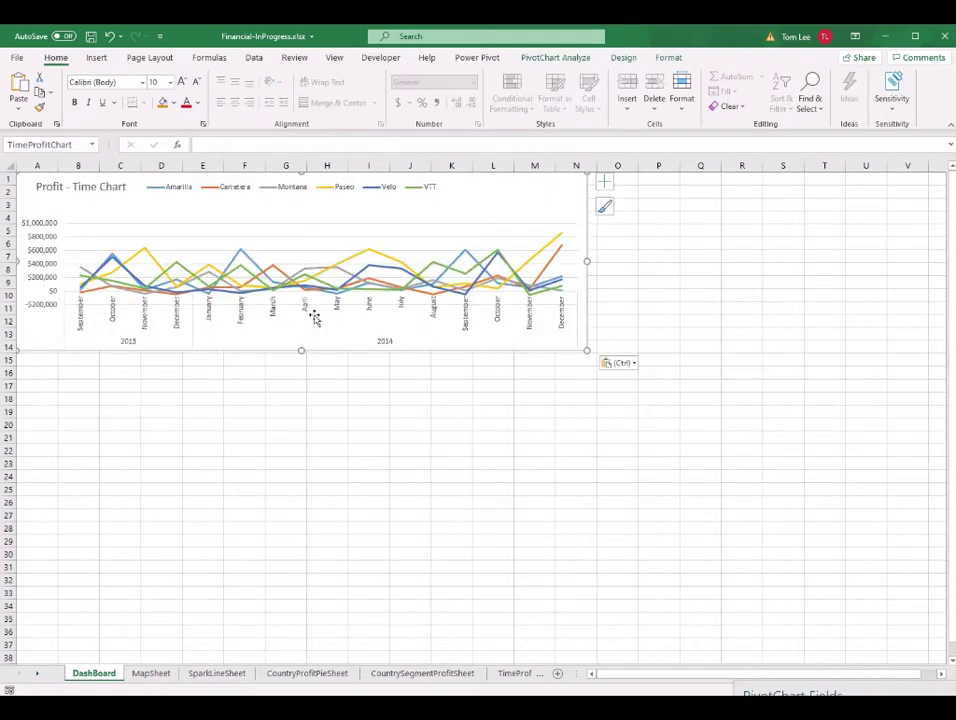
pyautogui.moveTo(519, 195); pyautogui.dragTo(854, 216)
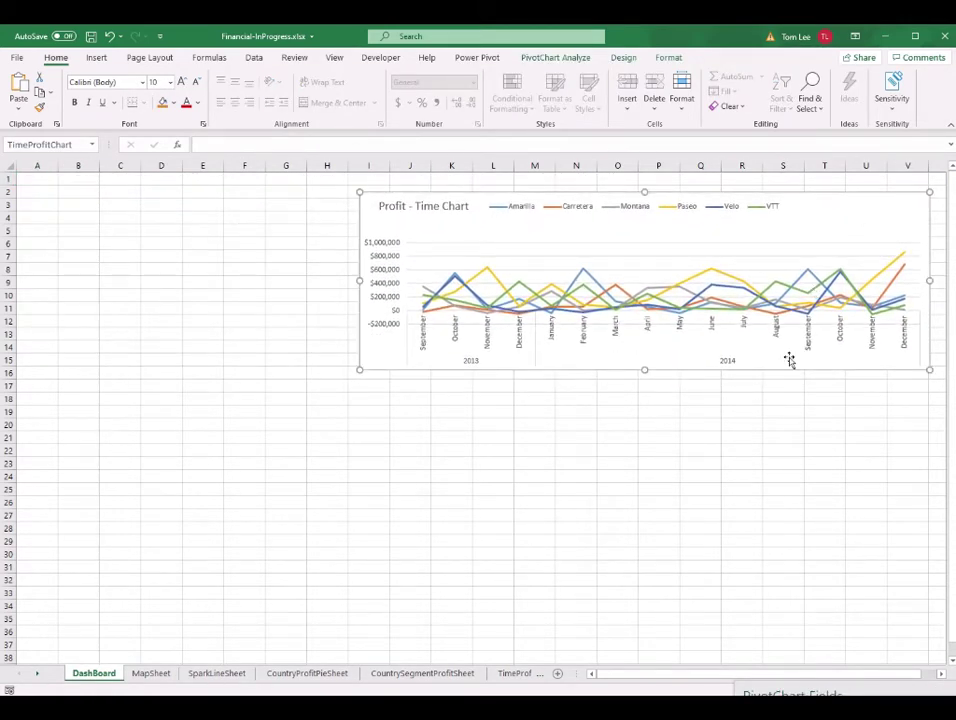
# - Paste the Profit by Country/Segment bar chart onto DashBoard below the time chart
pyautogui.click(424, 672)
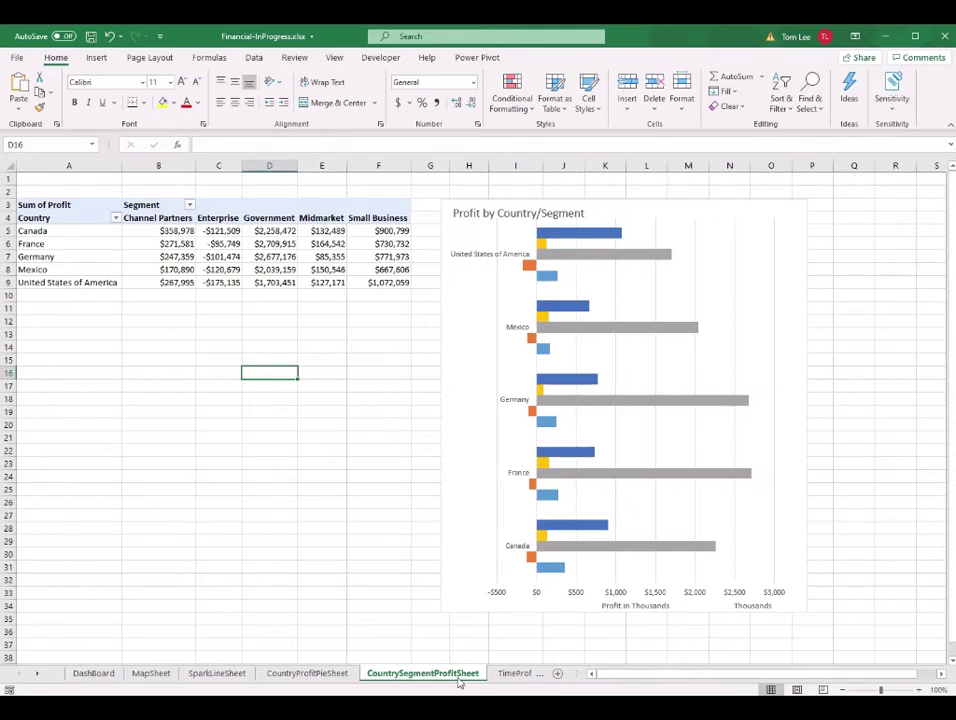
pyautogui.click(787, 217)
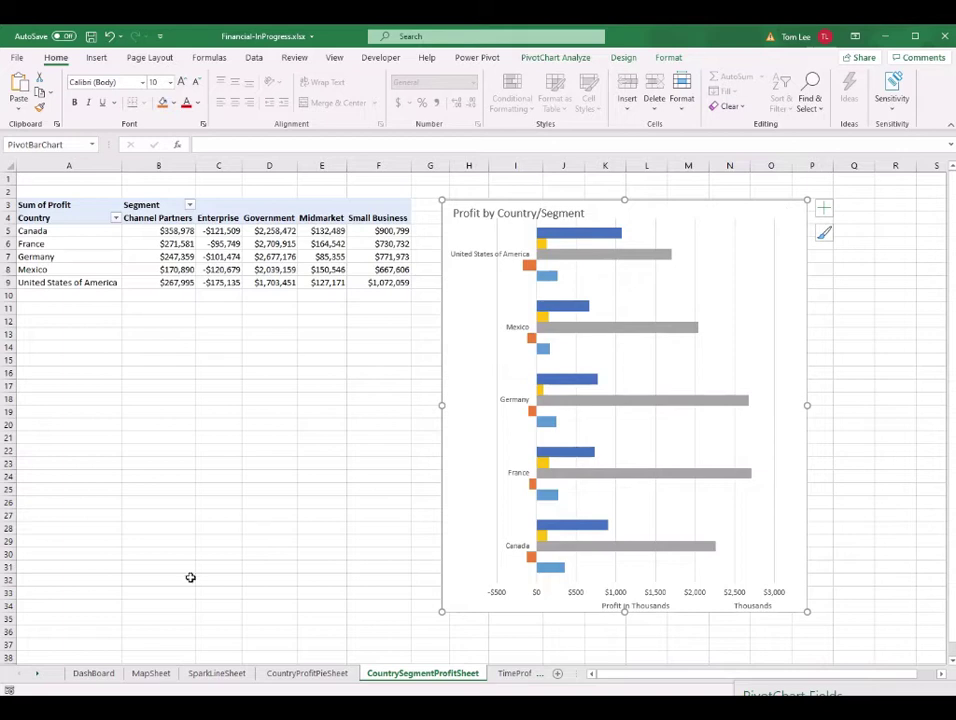
pyautogui.click(99, 673)
pyautogui.click(362, 450)
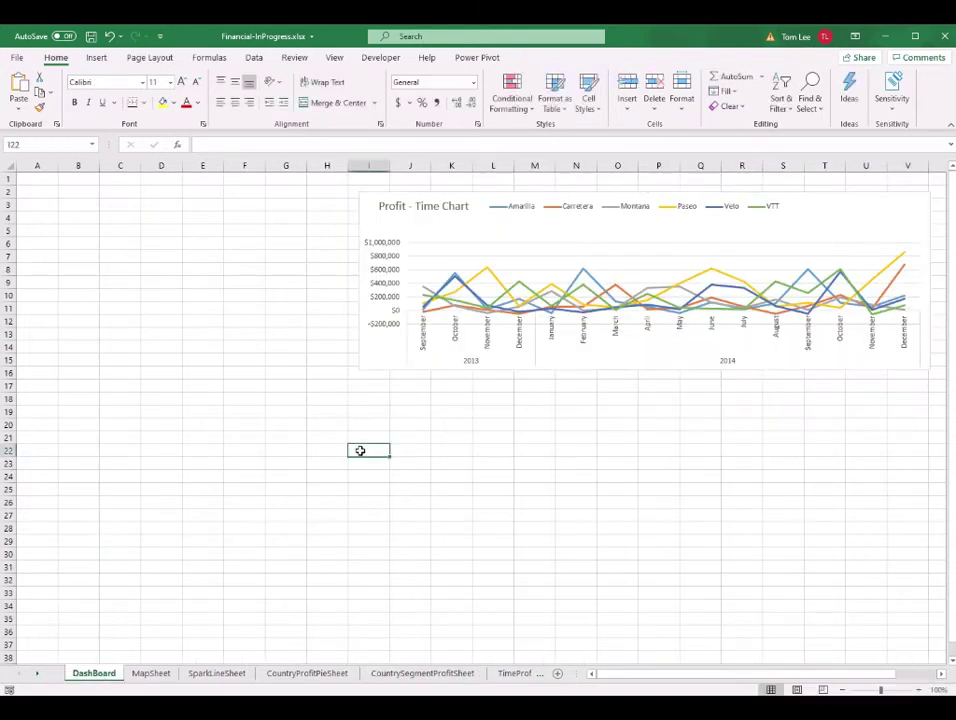
pyautogui.hotkey('ctrl', 'v')
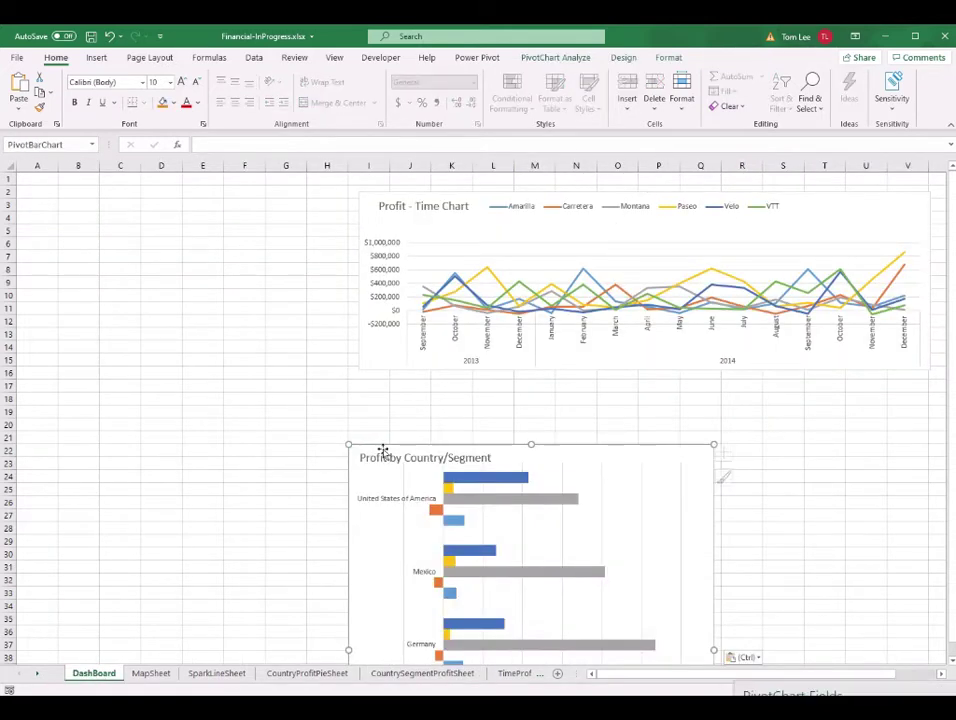
pyautogui.moveTo(606, 457); pyautogui.dragTo(820, 391)
pyautogui.click(493, 528)
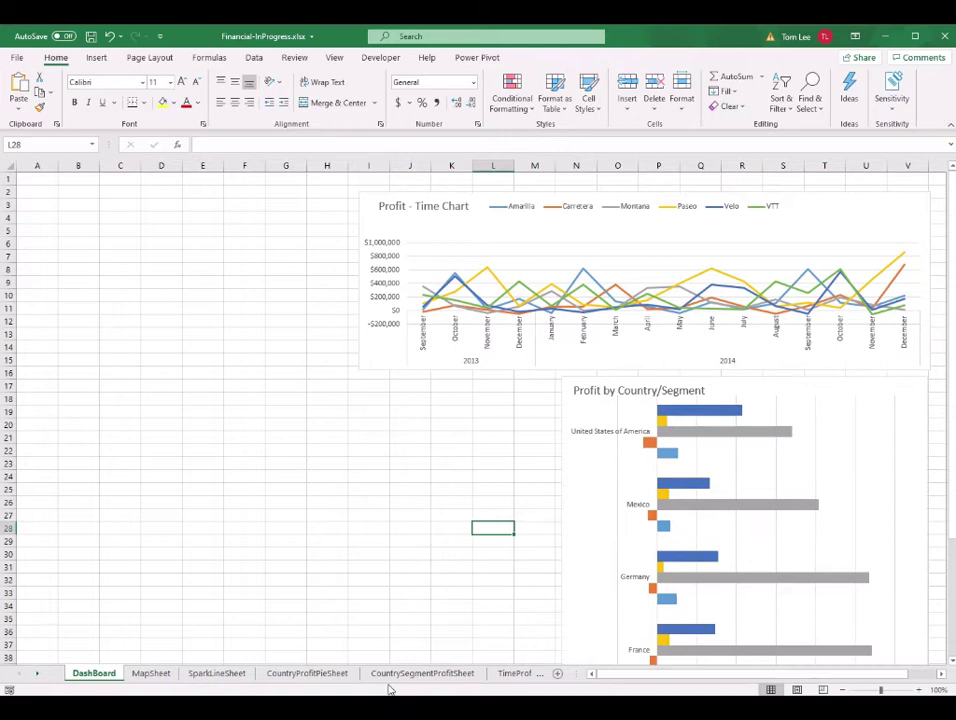
# - Bring the country profit pie chart onto DashBoard at the top left
pyautogui.click(302, 676)
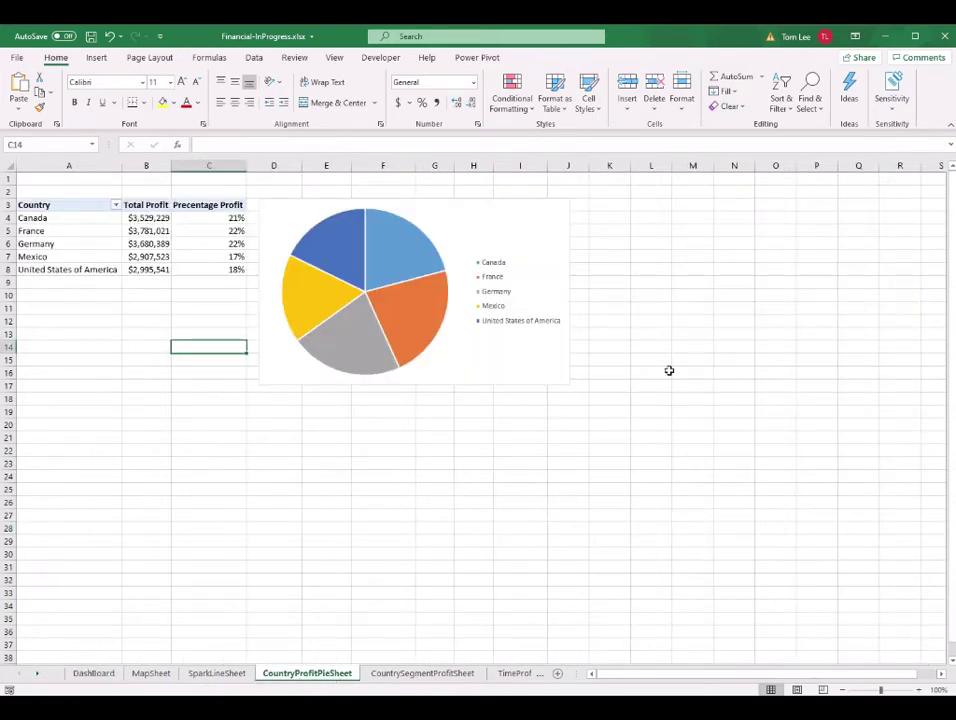
pyautogui.click(549, 222)
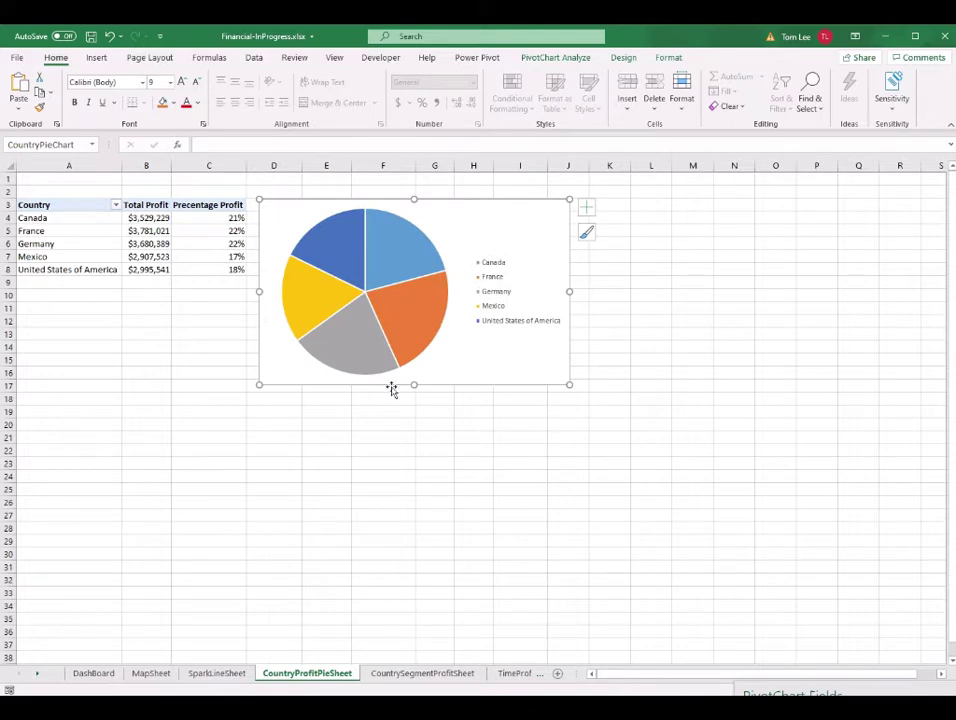
pyautogui.click(93, 673)
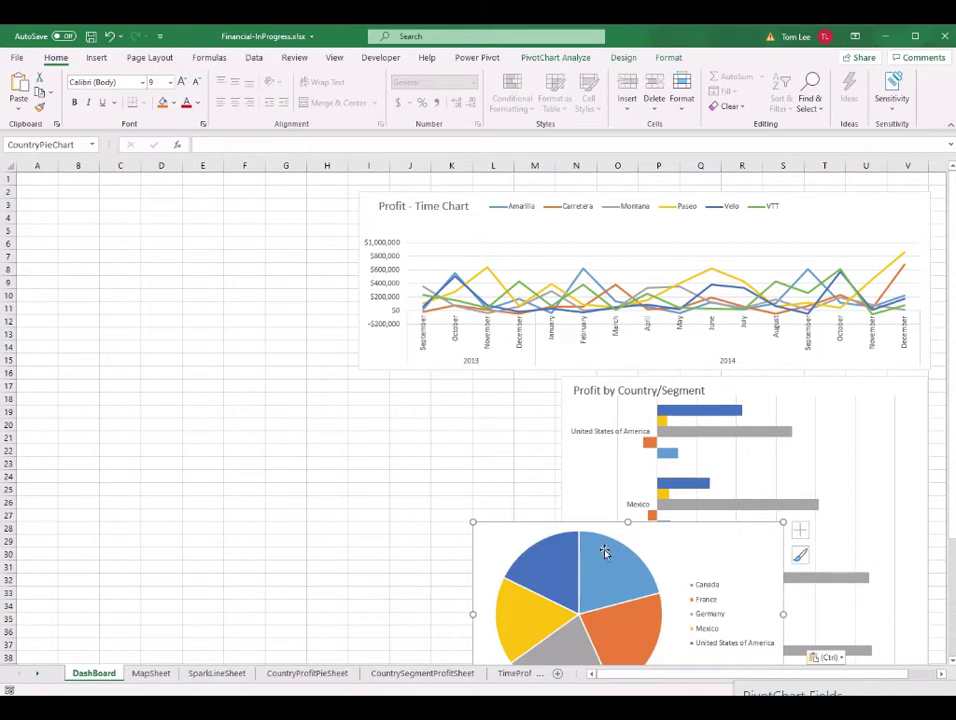
pyautogui.moveTo(698, 547); pyautogui.dragTo(252, 209)
# - Bring the Profit of the World map chart onto DashBoard and finish arranging the charts
pyautogui.click(151, 673)
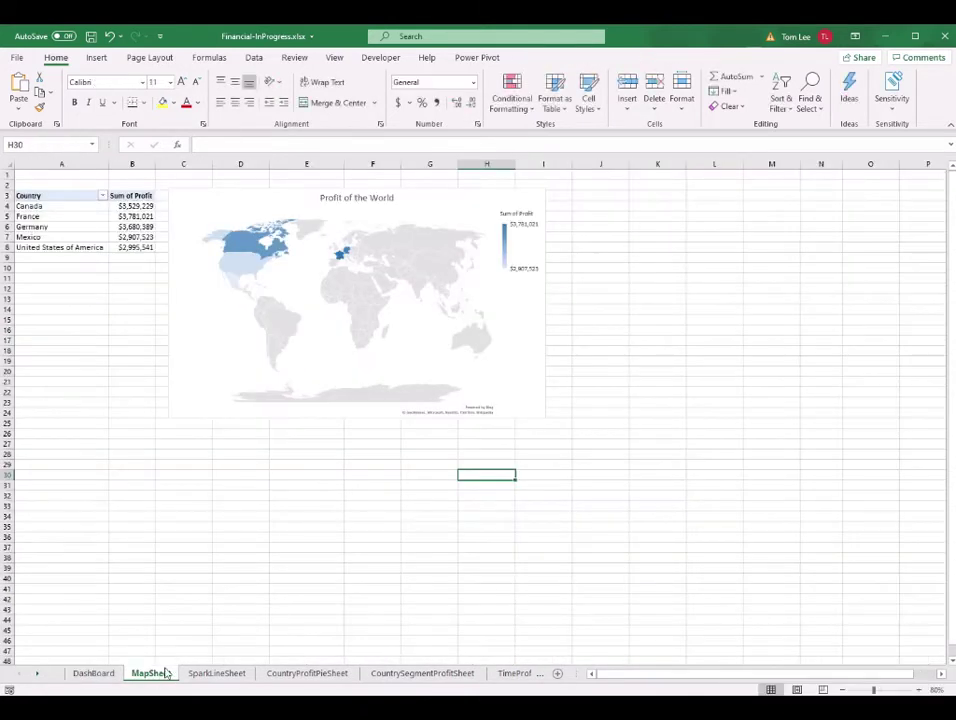
pyautogui.click(475, 201)
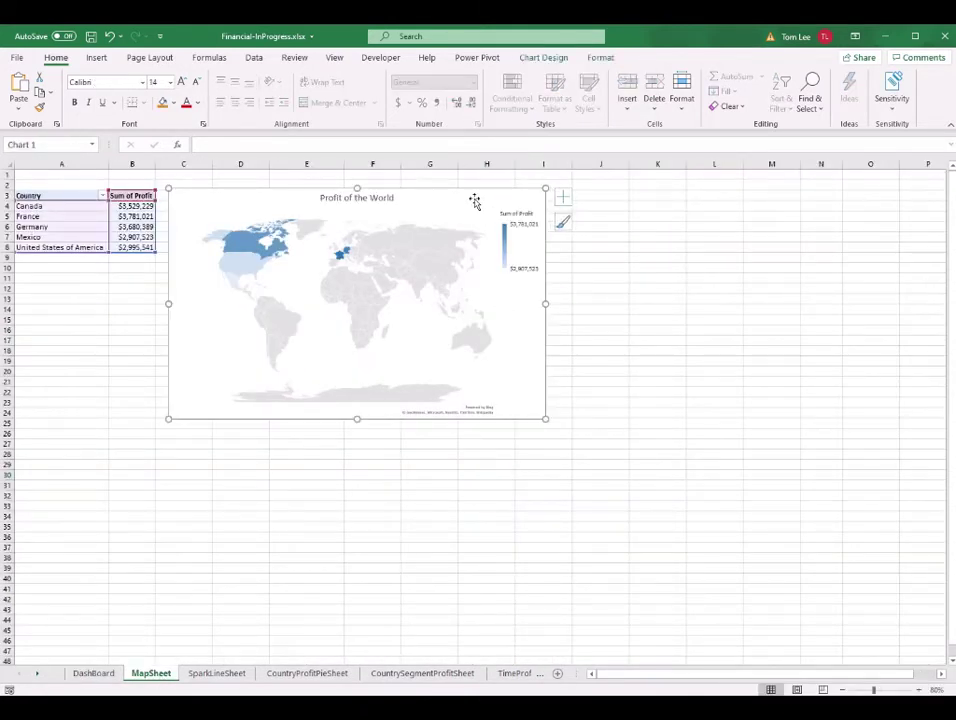
pyautogui.click(94, 673)
pyautogui.click(299, 567)
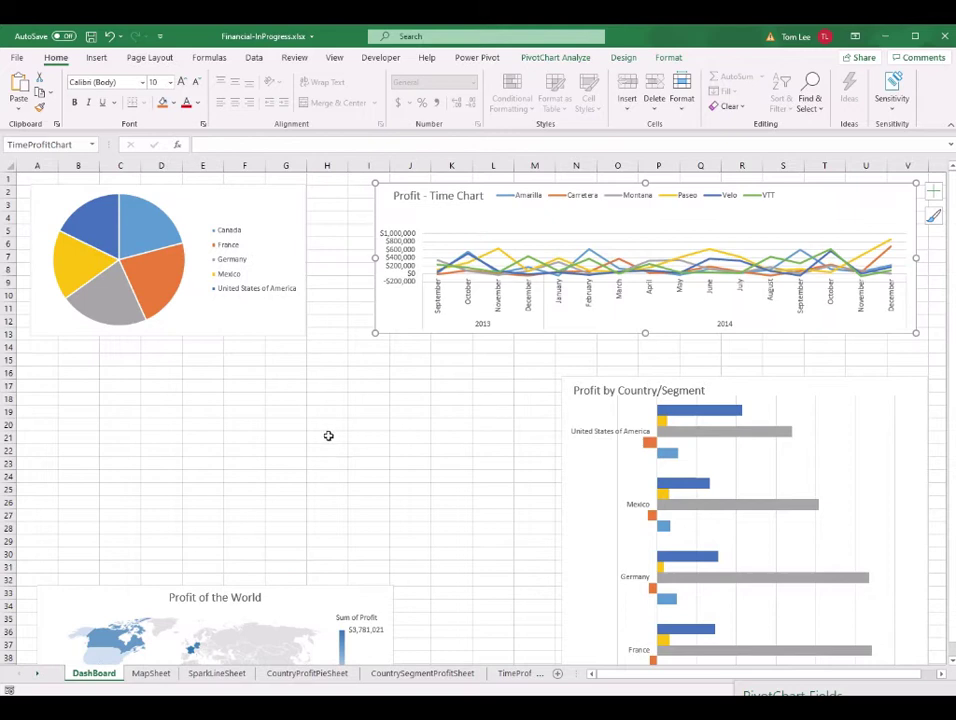
pyautogui.click(327, 437)
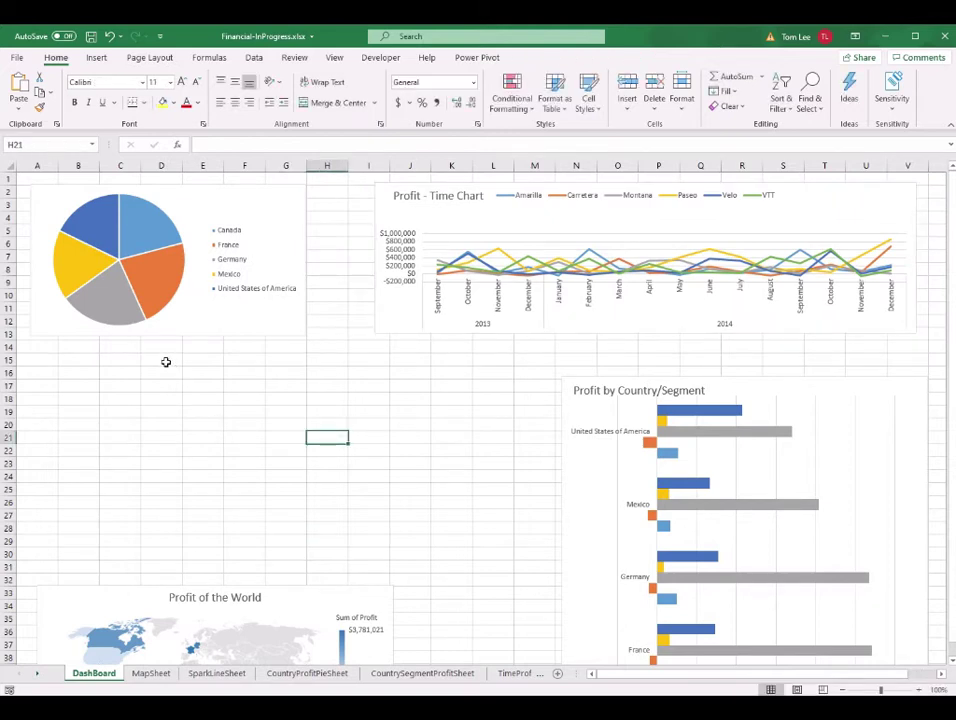
pyautogui.click(165, 400)
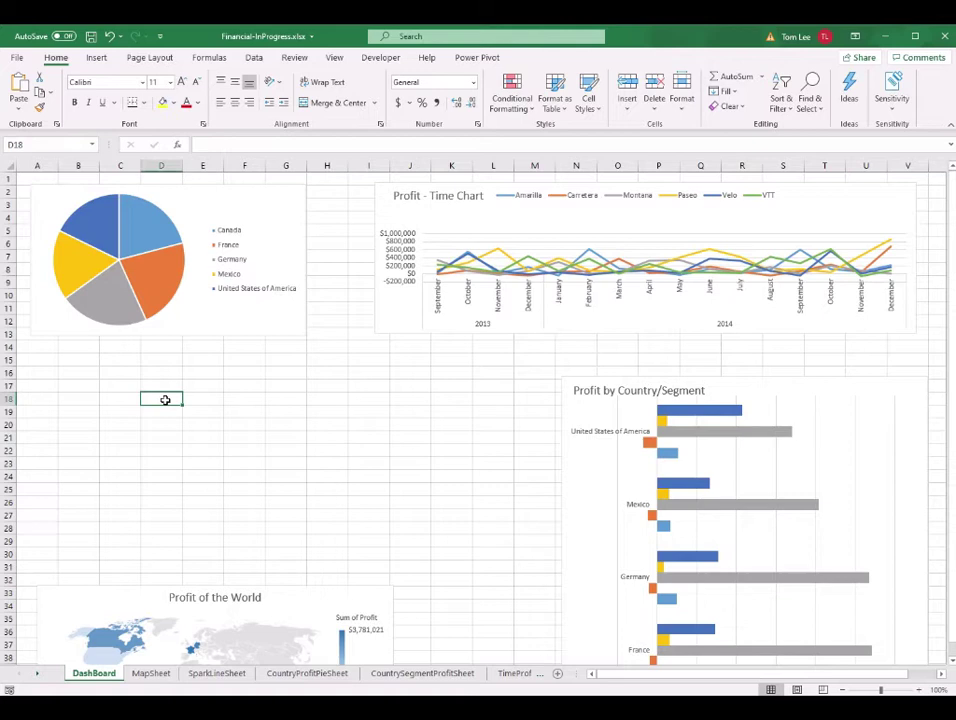
# - Apply All Borders to the table range D18:K25
pyautogui.moveTo(165, 400); pyautogui.dragTo(450, 492)
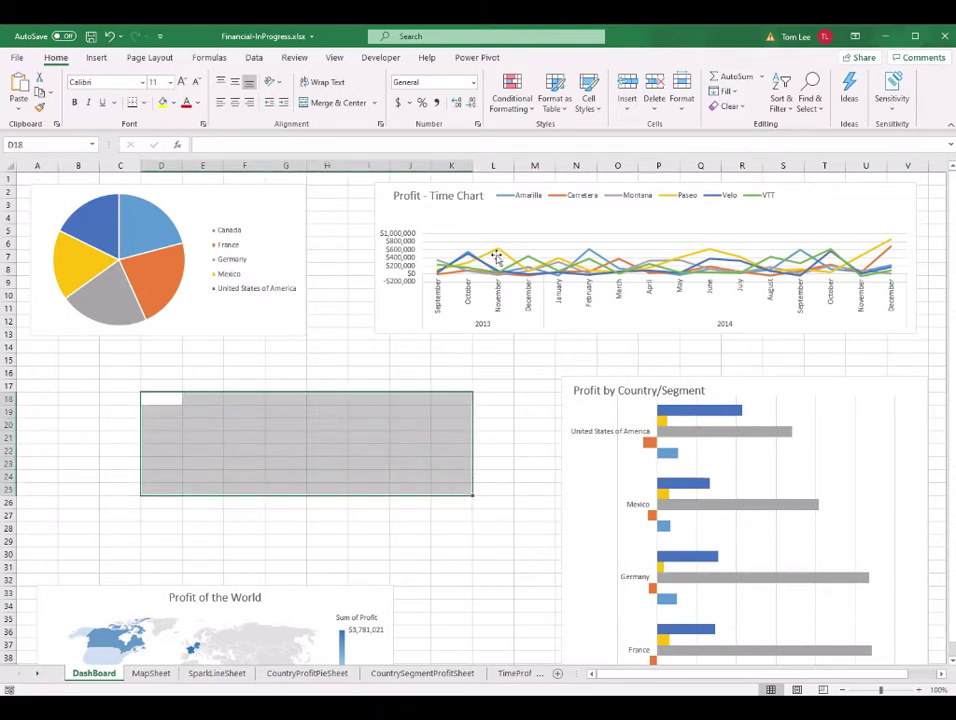
pyautogui.click(142, 103)
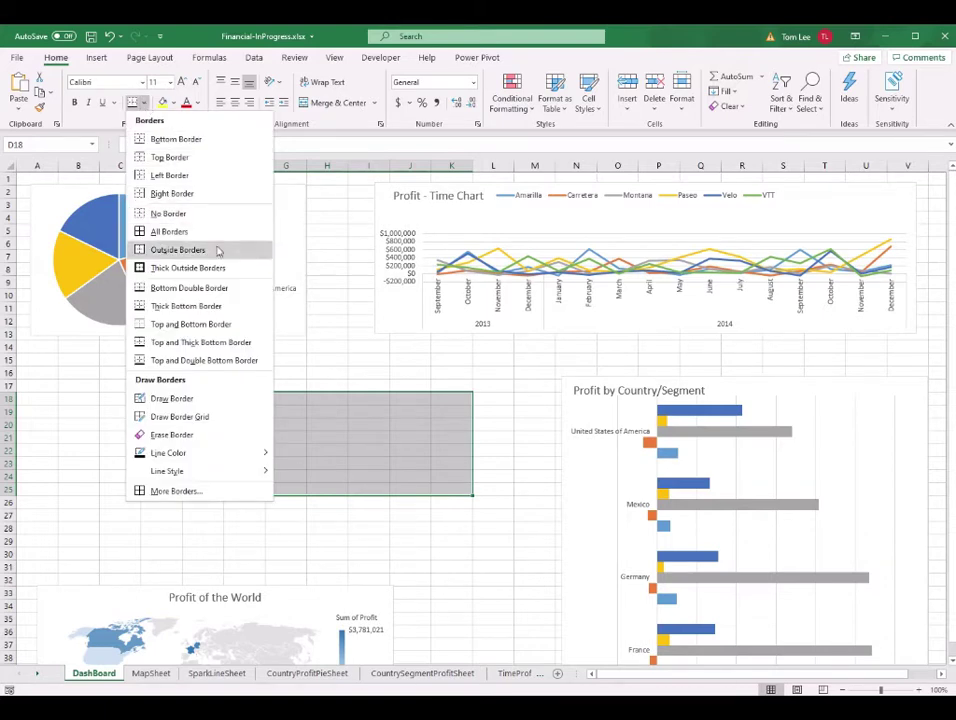
pyautogui.click(184, 231)
pyautogui.moveTo(162, 400); pyautogui.dragTo(452, 490)
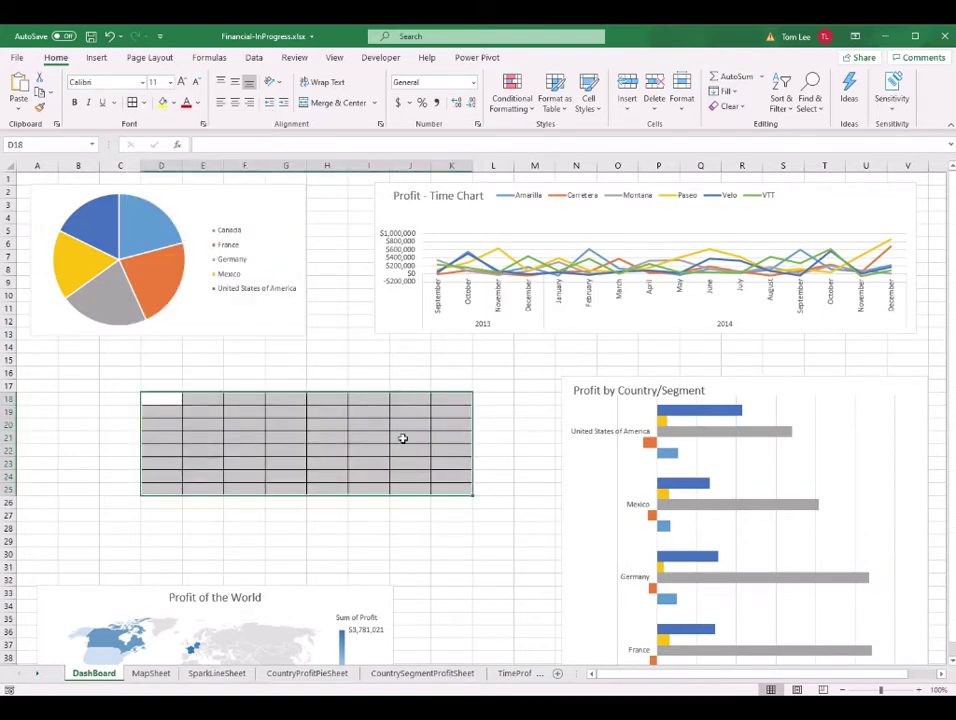
pyautogui.click(328, 486)
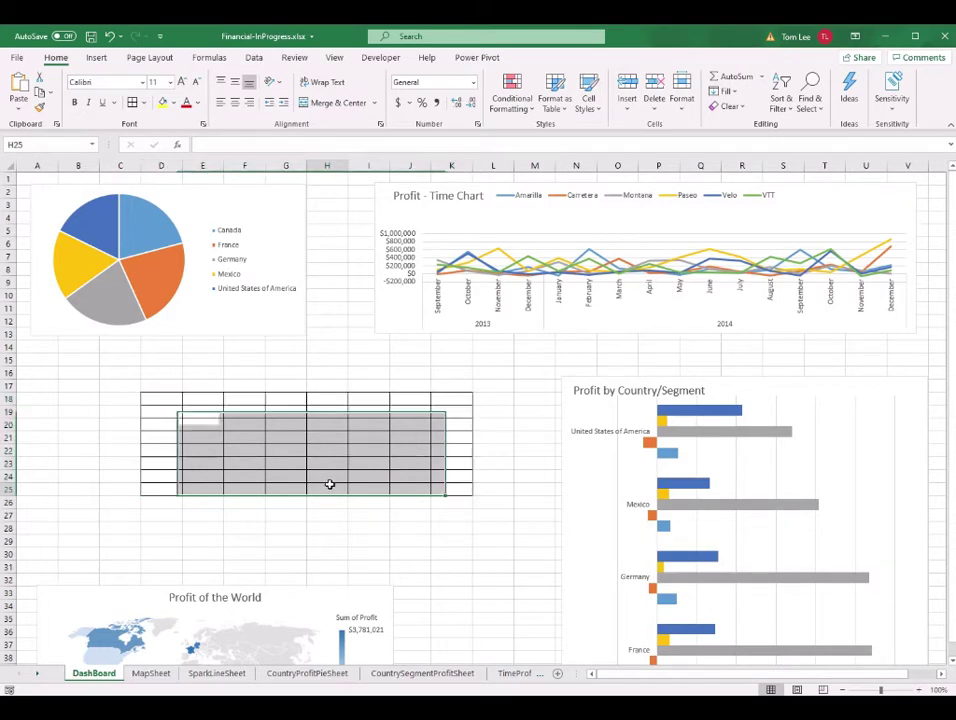
# - Merge and center D18:K18, paste the table title and set it to 16 pt
pyautogui.click(162, 397)
pyautogui.moveTo(166, 397); pyautogui.dragTo(459, 400)
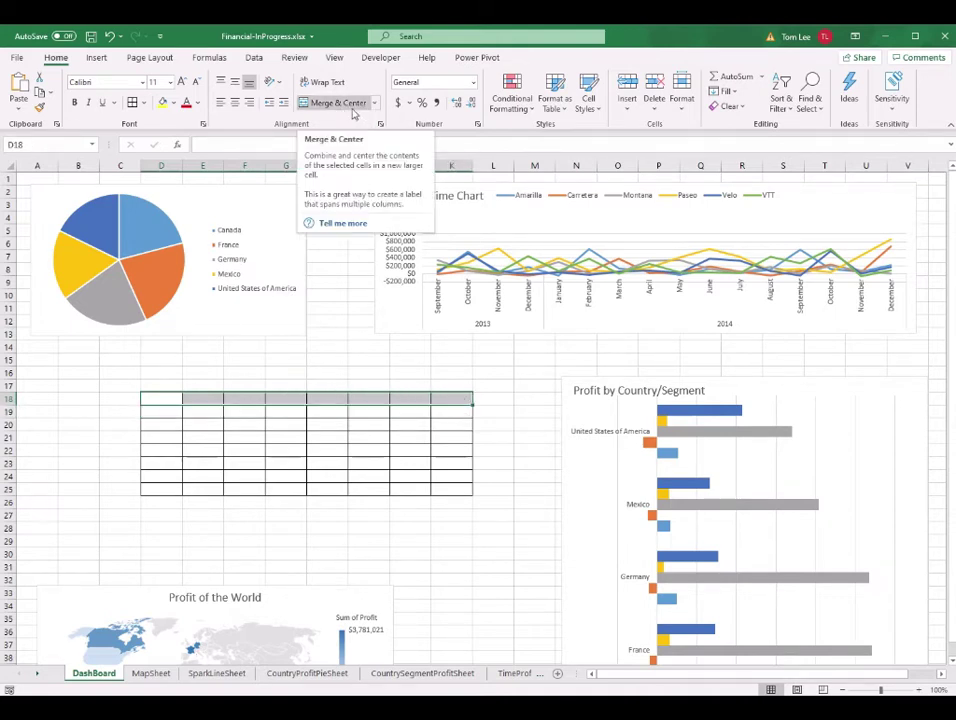
pyautogui.click(354, 104)
pyautogui.write('Sparkline Trend of Profit By Countries and Products')
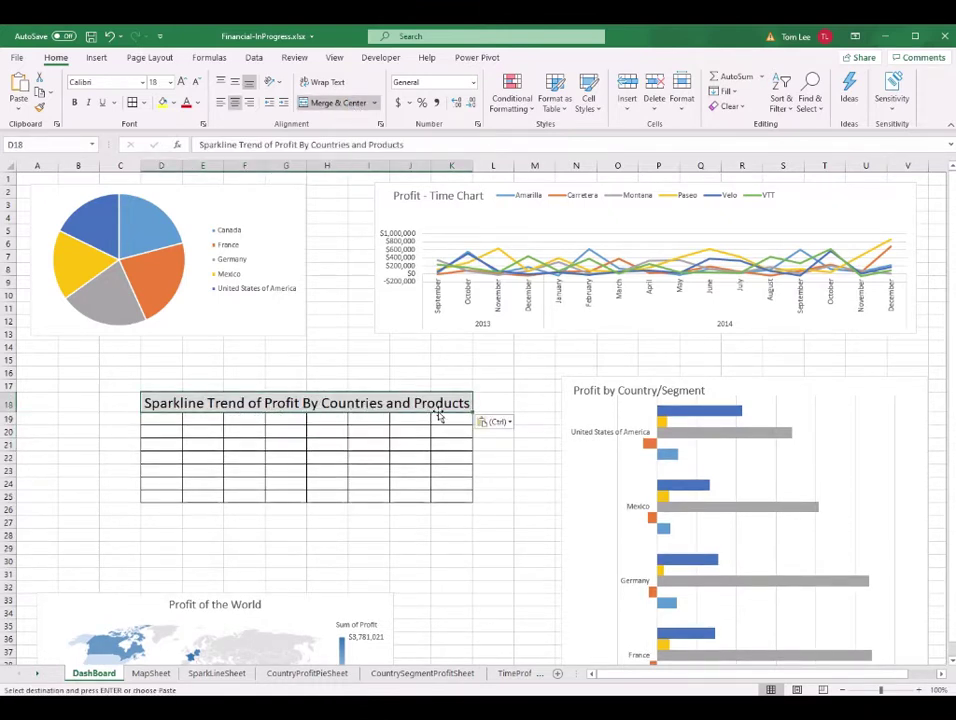
pyautogui.click(171, 82)
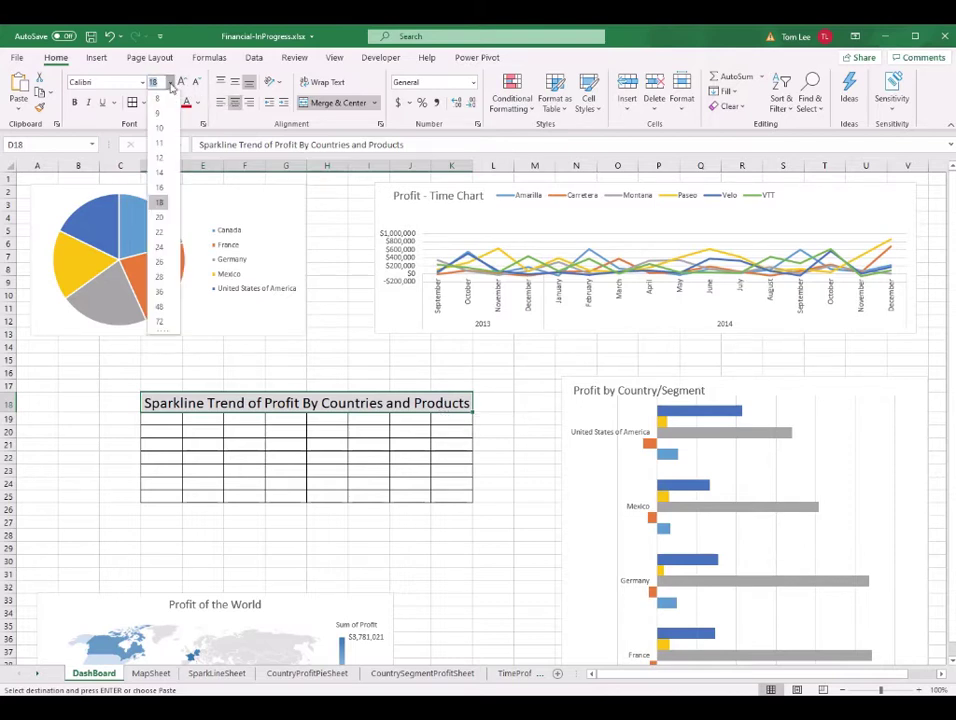
pyautogui.click(159, 187)
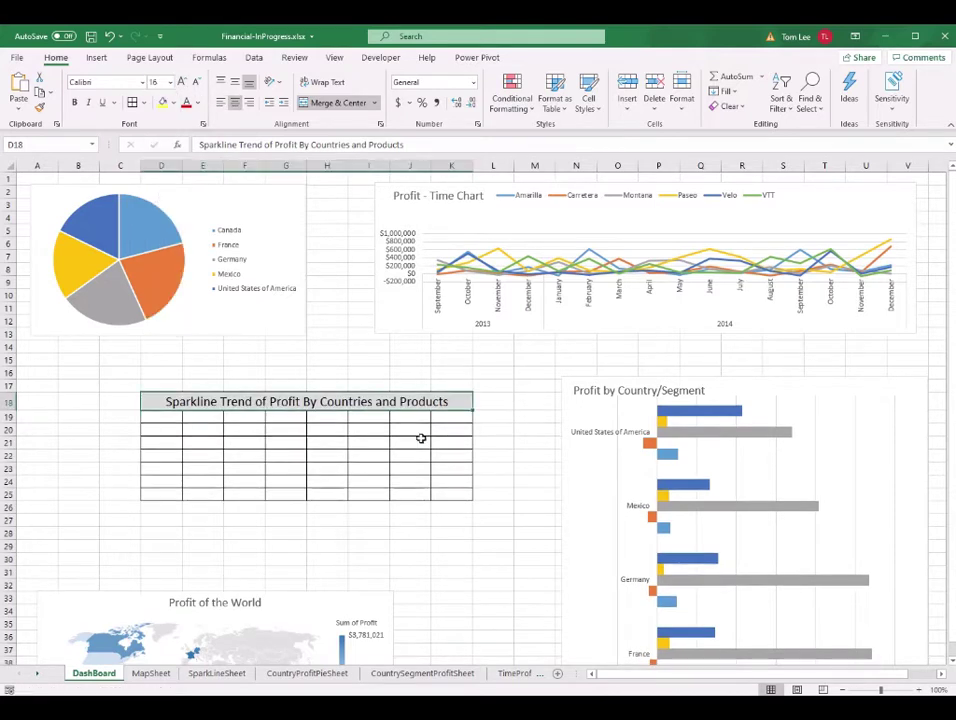
# - Check the row 19 headers Products through USA and autofit columns E–K to them
pyautogui.click(170, 425)
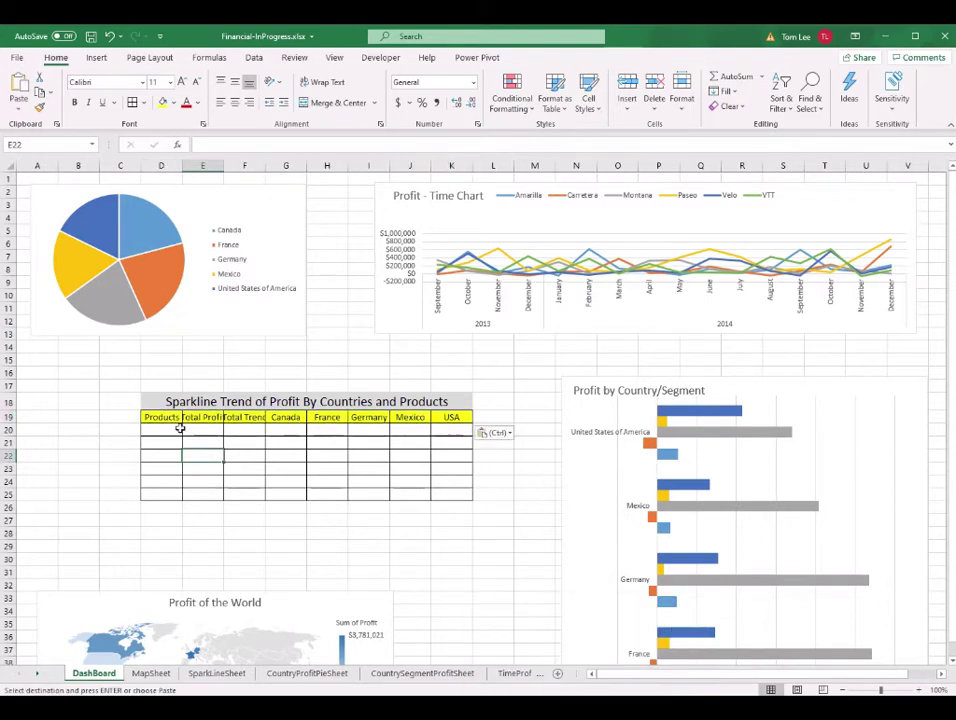
pyautogui.click(178, 419)
pyautogui.click(210, 419)
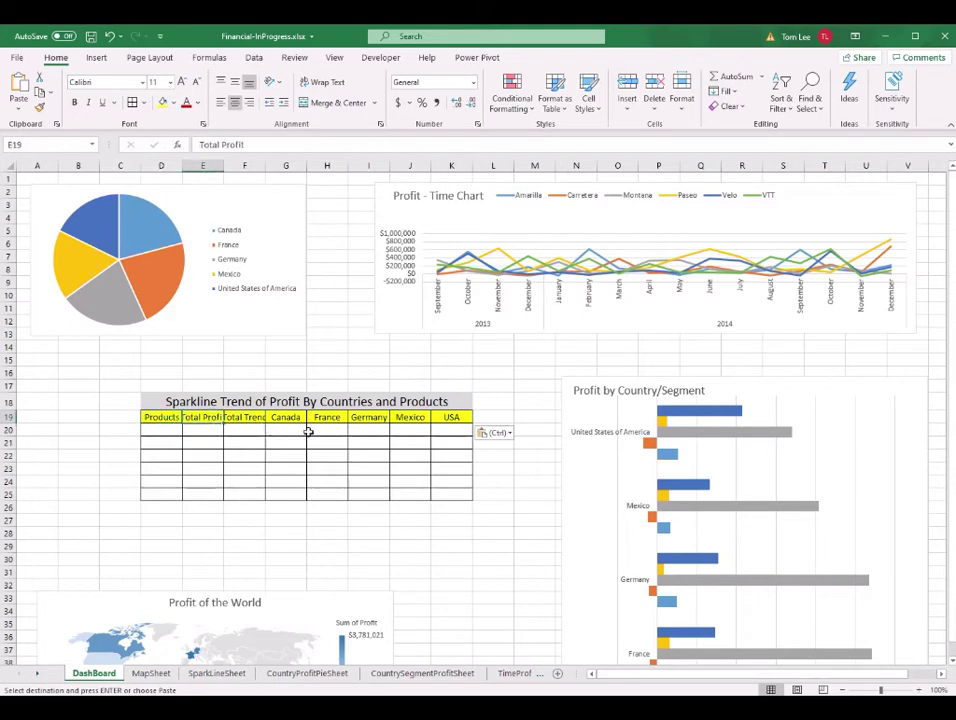
pyautogui.click(255, 420)
pyautogui.click(288, 419)
pyautogui.click(330, 420)
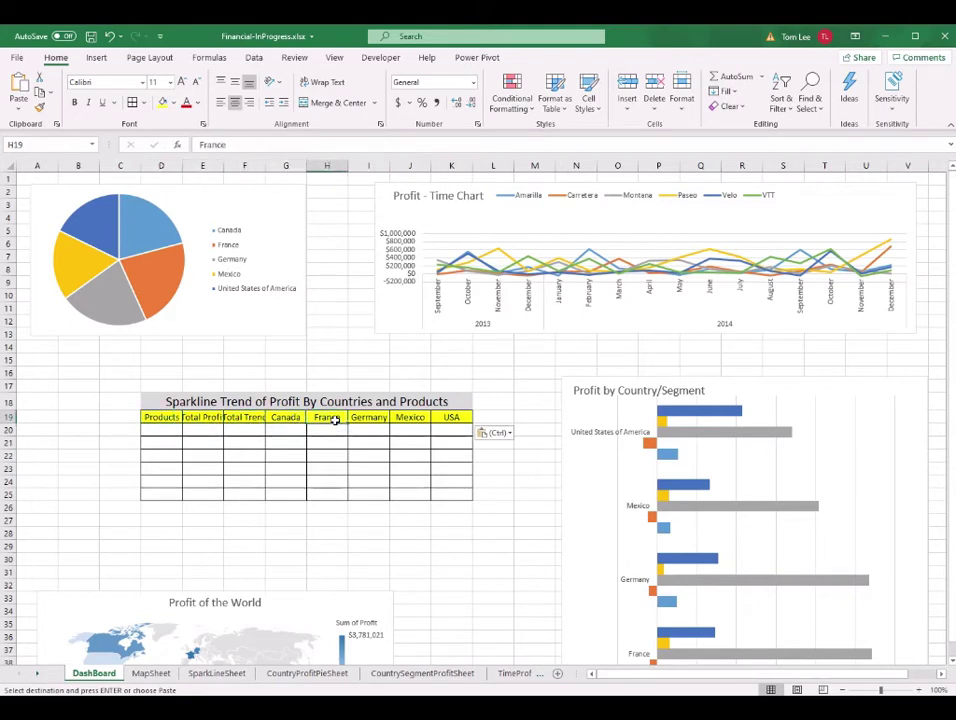
pyautogui.click(378, 419)
pyautogui.click(415, 419)
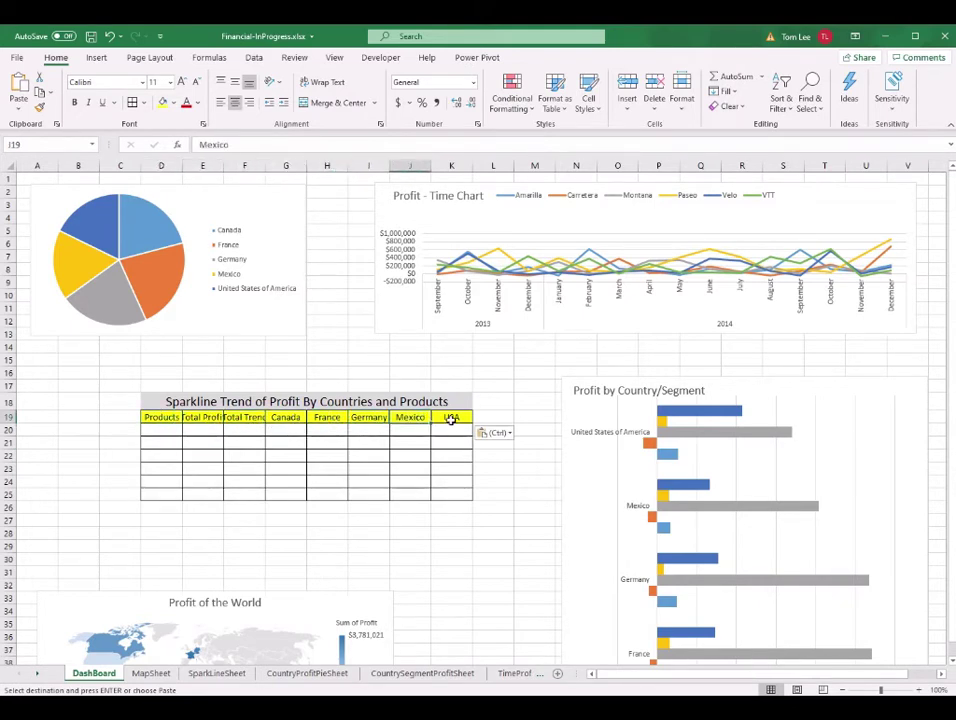
pyautogui.click(452, 419)
pyautogui.hotkey('ctrl', 'w')
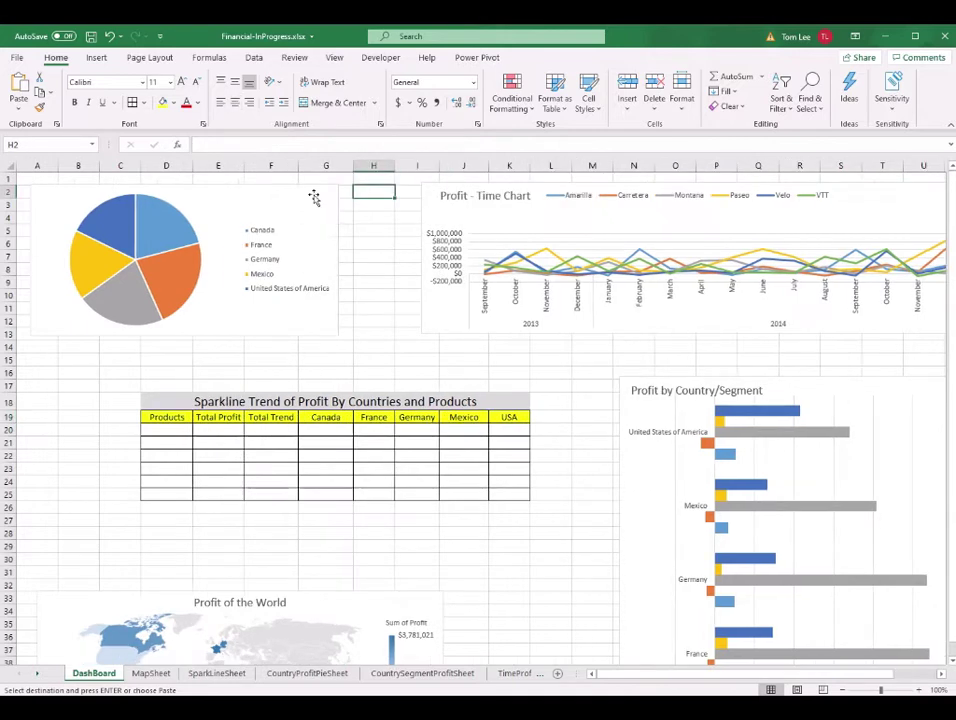
pyautogui.click(314, 197)
# - Move the pie chart right and down, then select D20 in the empty table body
pyautogui.moveTo(342, 208); pyautogui.dragTo(427, 192)
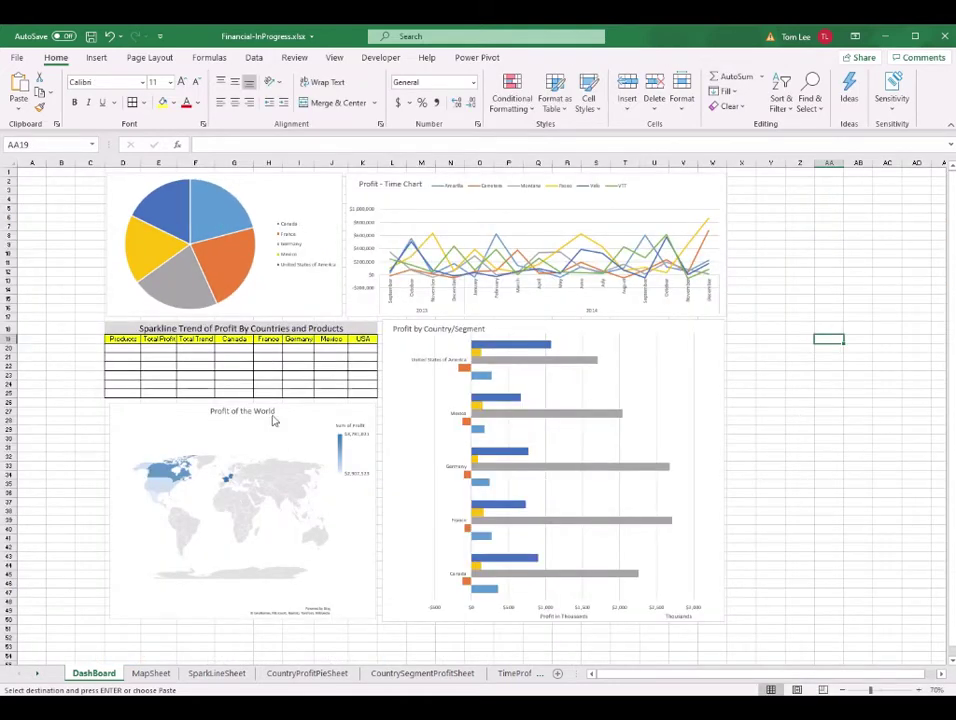
pyautogui.click(268, 366)
pyautogui.moveTo(135, 353); pyautogui.dragTo(352, 396)
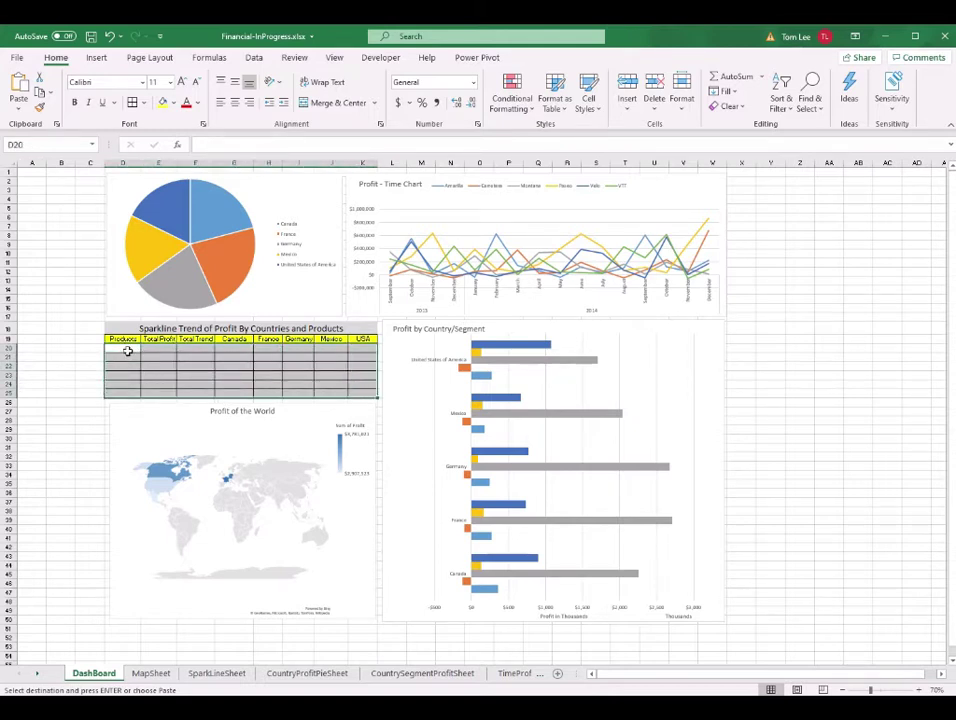
pyautogui.click(127, 349)
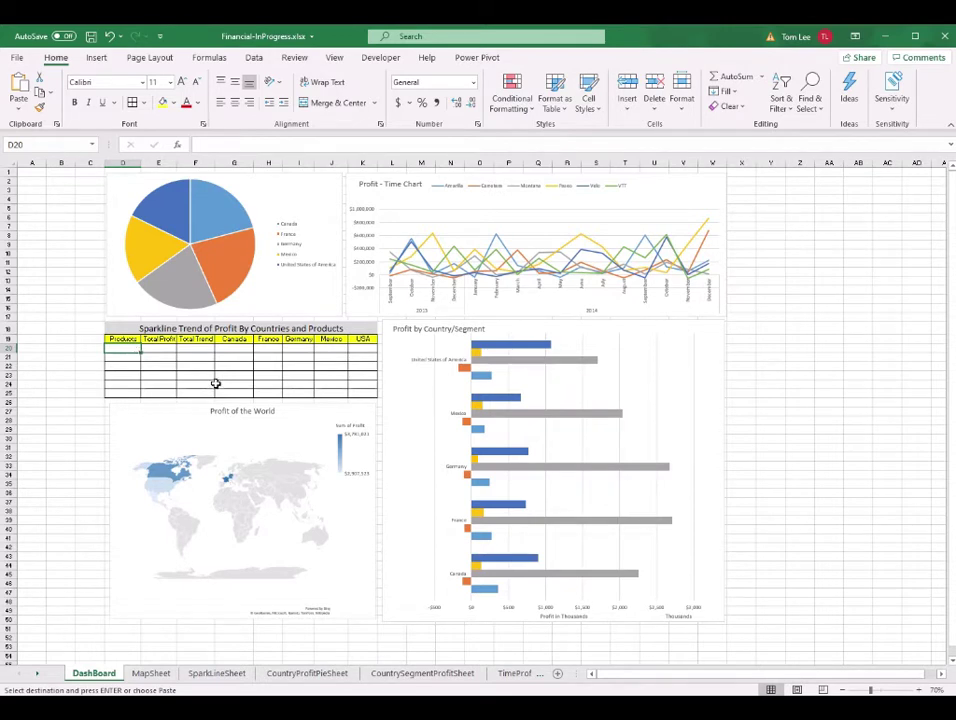
# - Link D20 to SparkLineSheet's first product name and fill it down to D25
pyautogui.write('=')
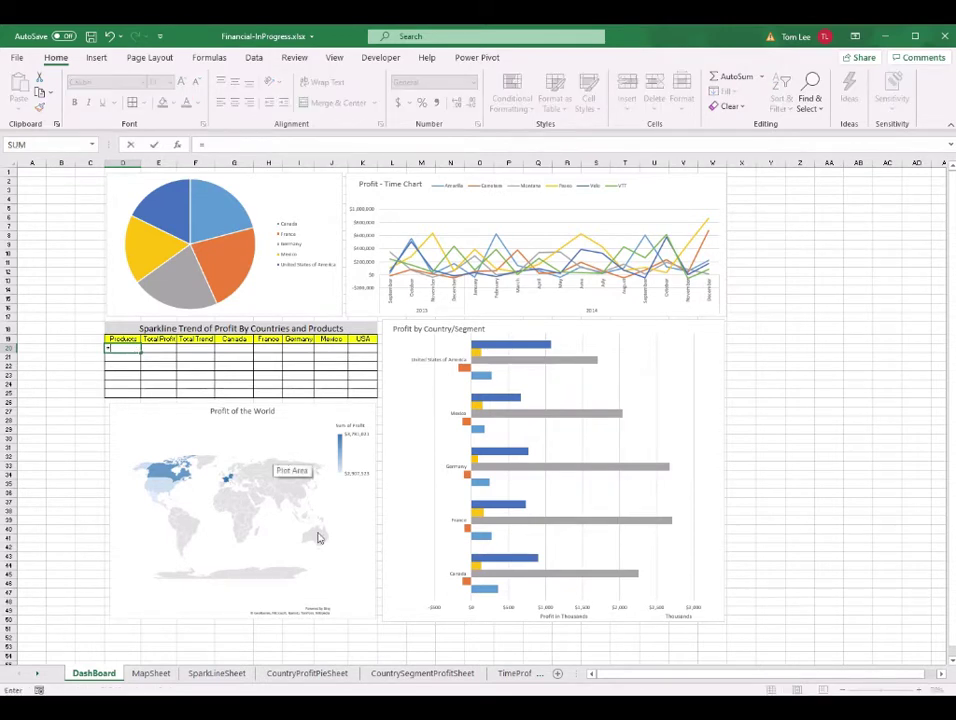
pyautogui.click(222, 675)
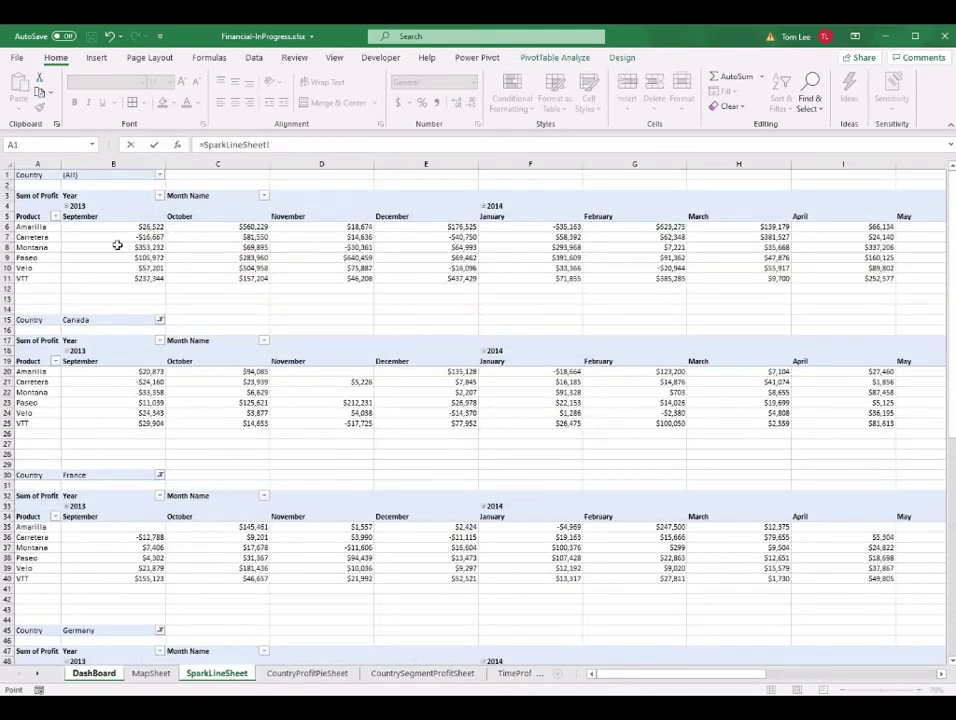
pyautogui.click(42, 228)
pyautogui.press('Return')
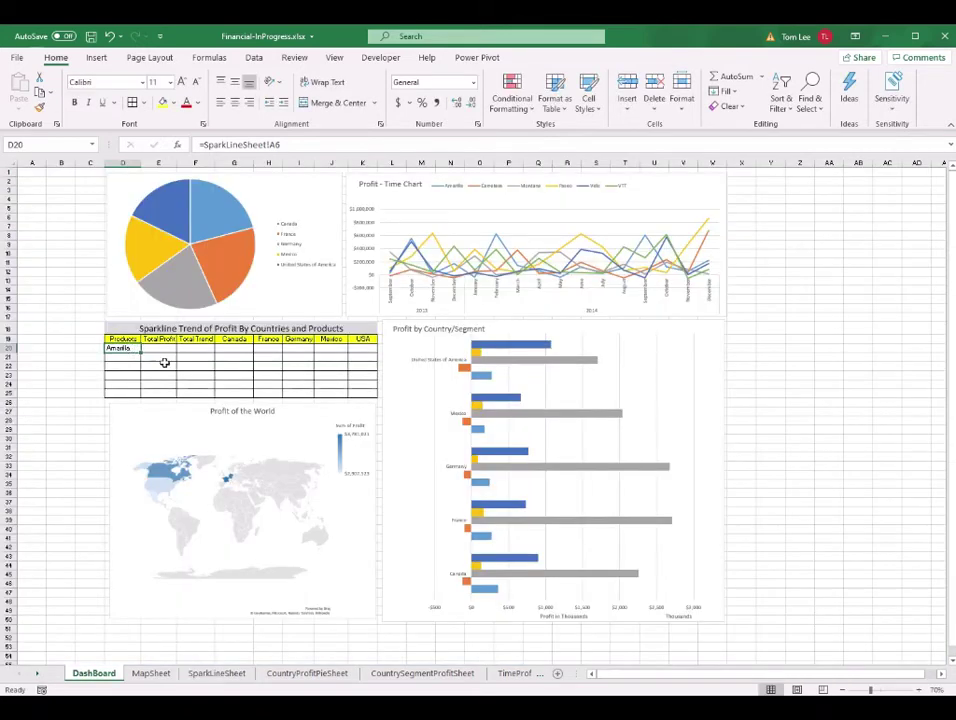
pyautogui.scroll(6, 514, 551)
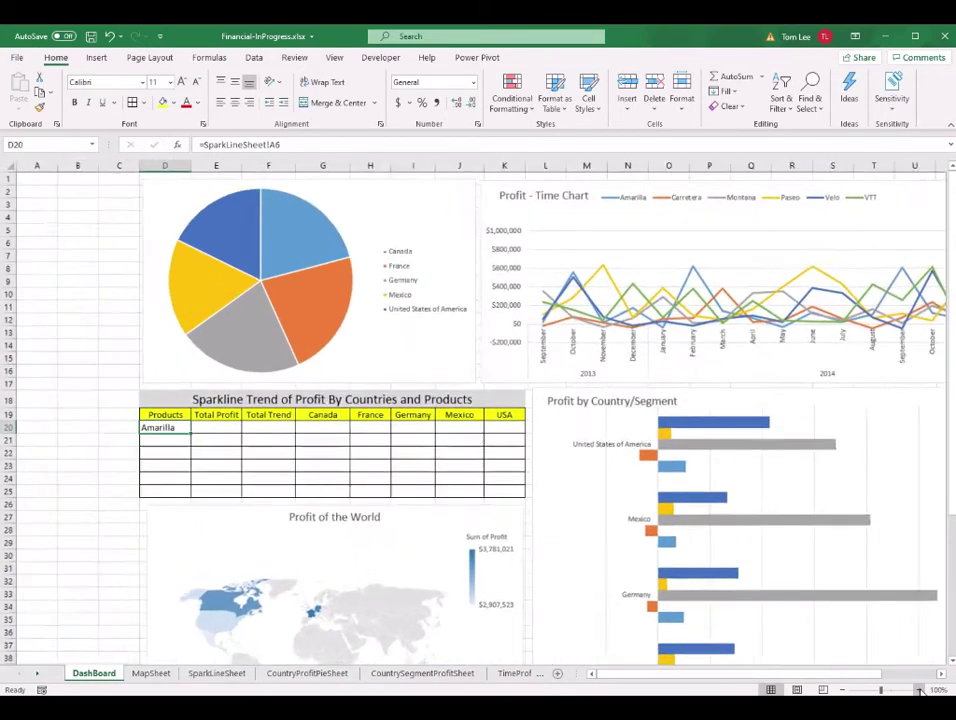
pyautogui.scroll(-3, 444, 510)
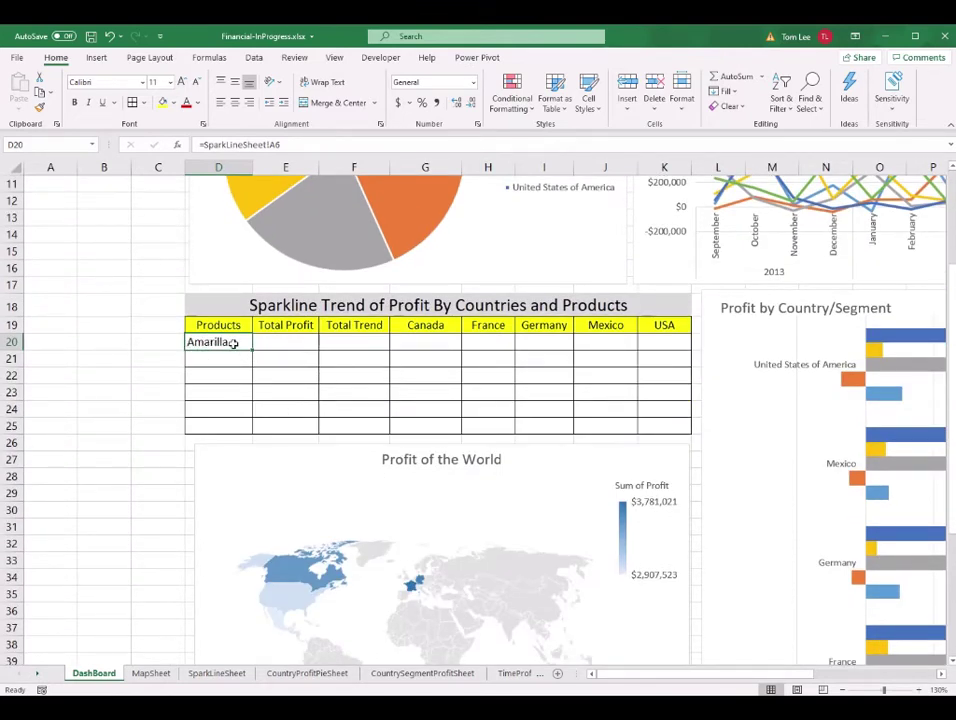
pyautogui.moveTo(251, 349); pyautogui.dragTo(252, 430)
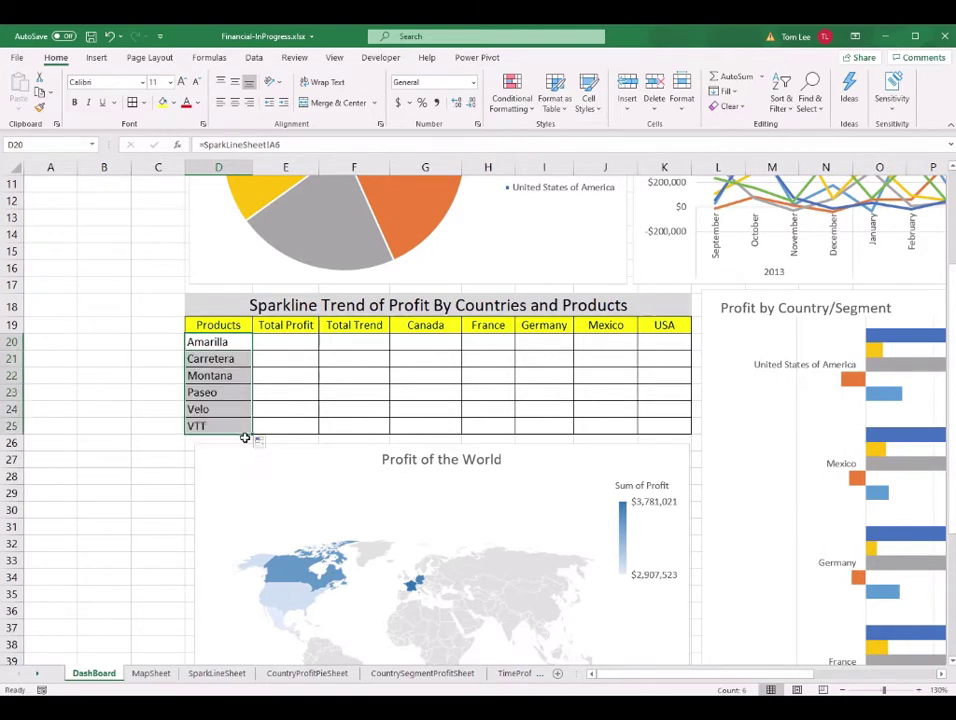
# - In E20, reference Amarilla's SparkLineSheet grand total profit of 2814104.1
pyautogui.click(303, 343)
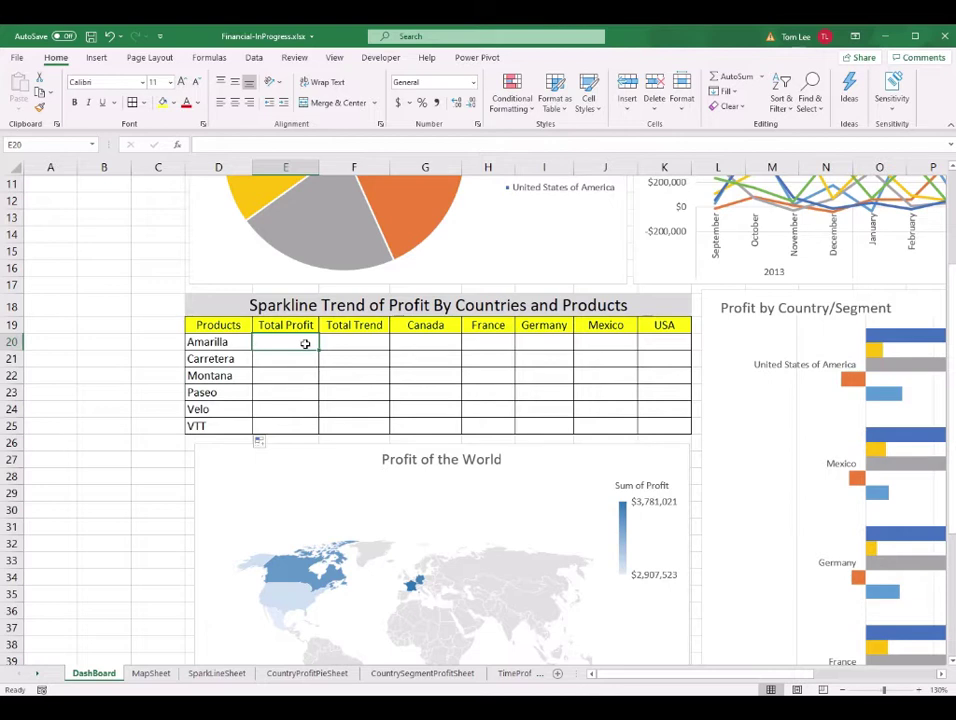
pyautogui.write('=')
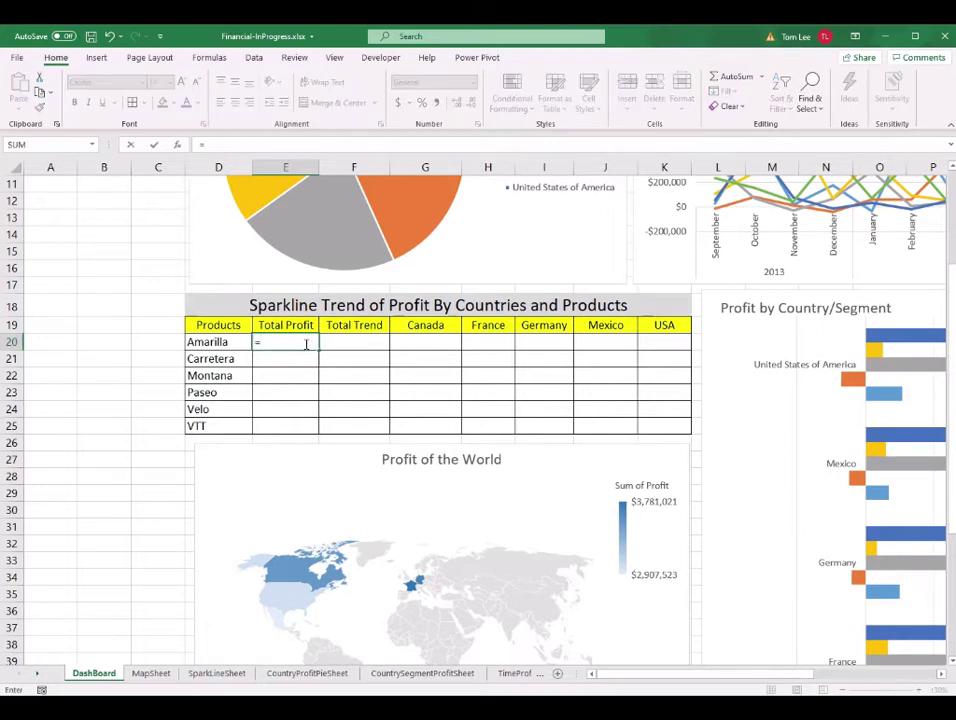
pyautogui.click(217, 676)
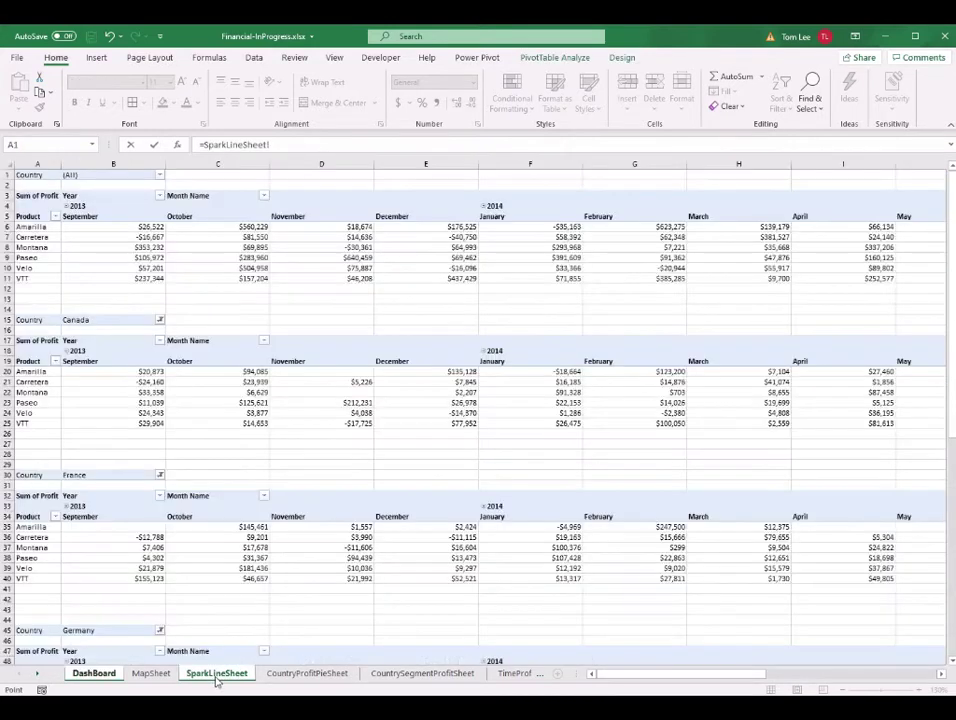
pyautogui.hscroll(5, 510, 662)
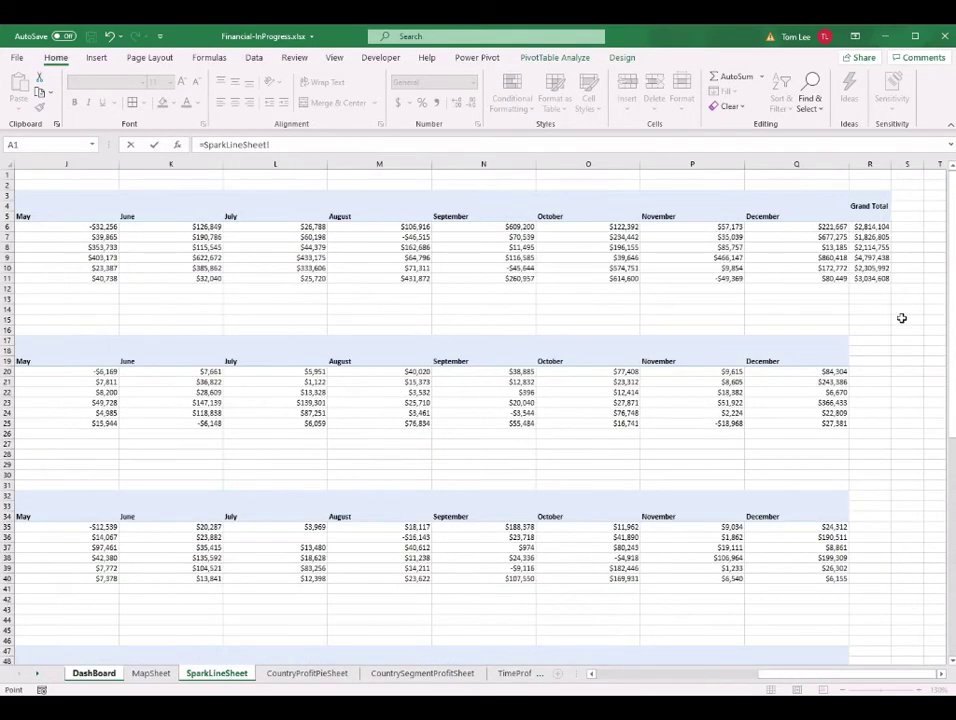
pyautogui.click(889, 226)
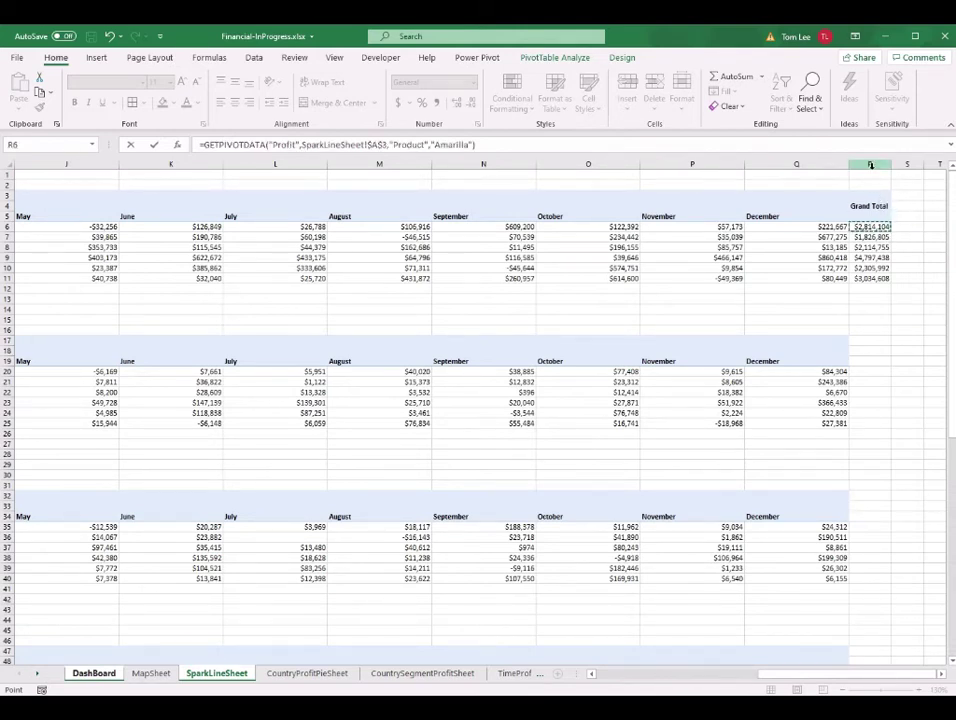
pyautogui.press('Return')
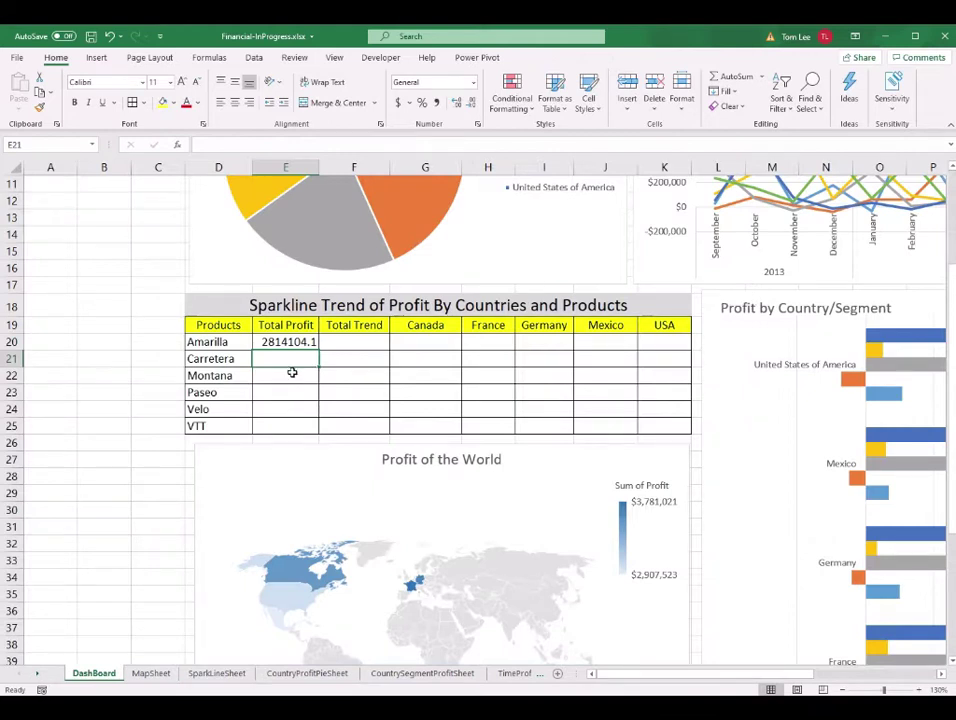
pyautogui.click(298, 345)
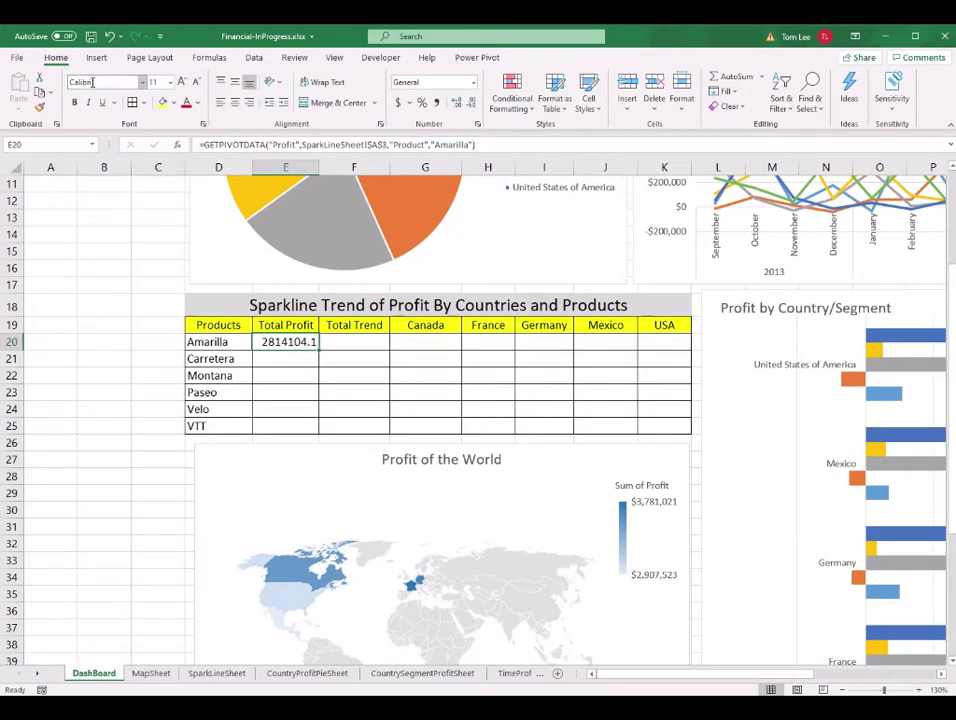
# - Format E20 as Currency with 0 decimal places ($2,814,104) and widen column E to fit
pyautogui.click(204, 124)
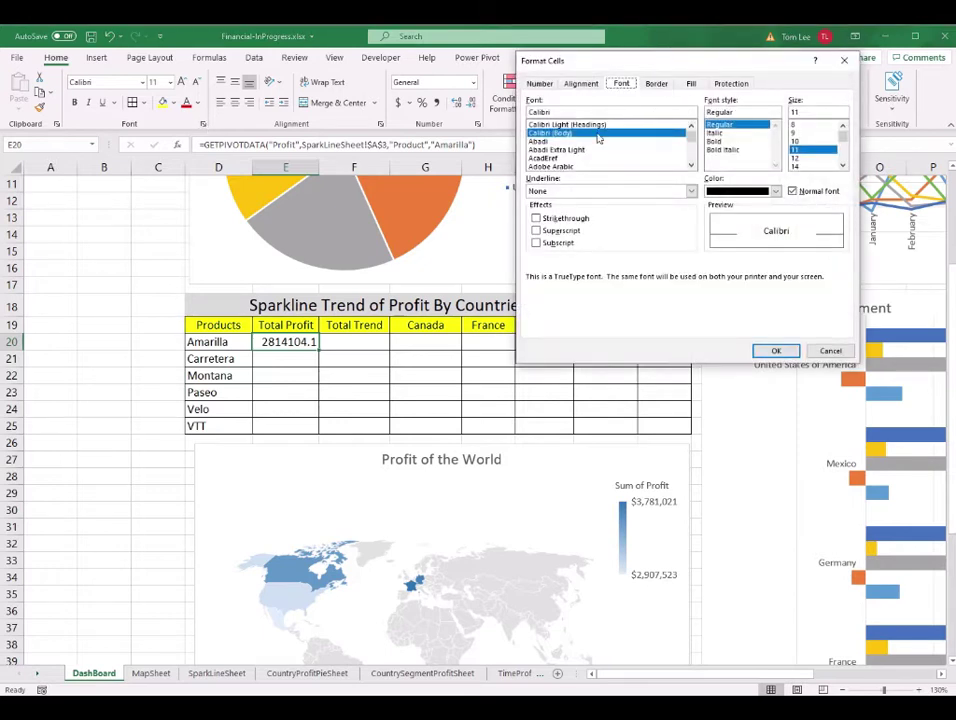
pyautogui.click(540, 84)
pyautogui.click(543, 128)
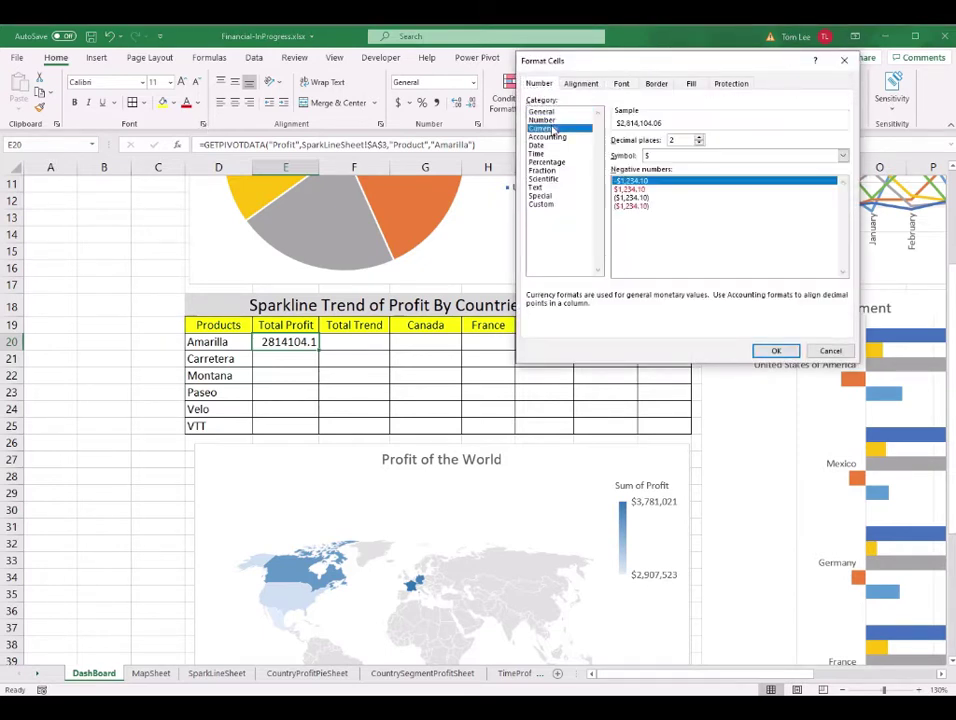
pyautogui.click(699, 143)
pyautogui.click(699, 143)
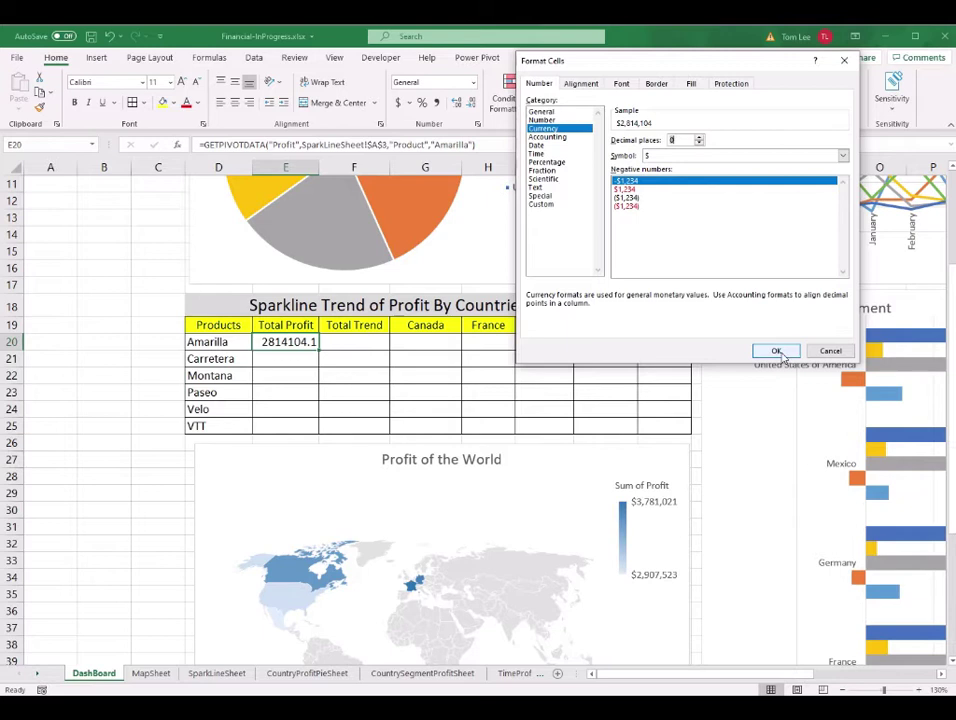
pyautogui.click(777, 351)
pyautogui.moveTo(320, 167); pyautogui.dragTo(328, 167)
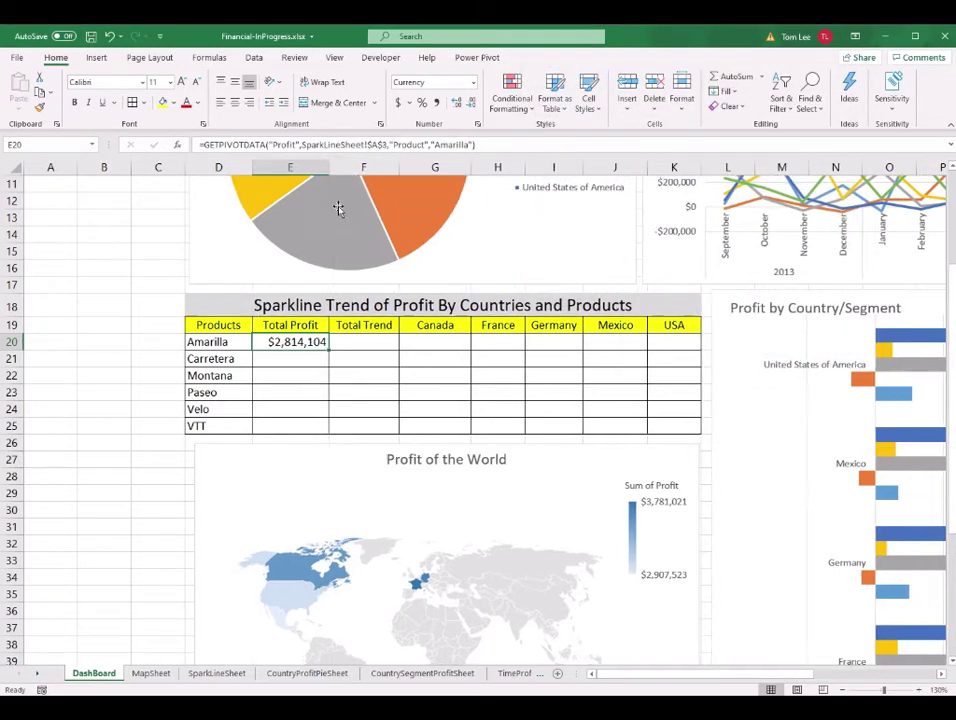
# - Replace 'Amarilla' in E20's GETPIVOTDATA formula with D20 and fill it down to E25
pyautogui.doubleClick(307, 346)
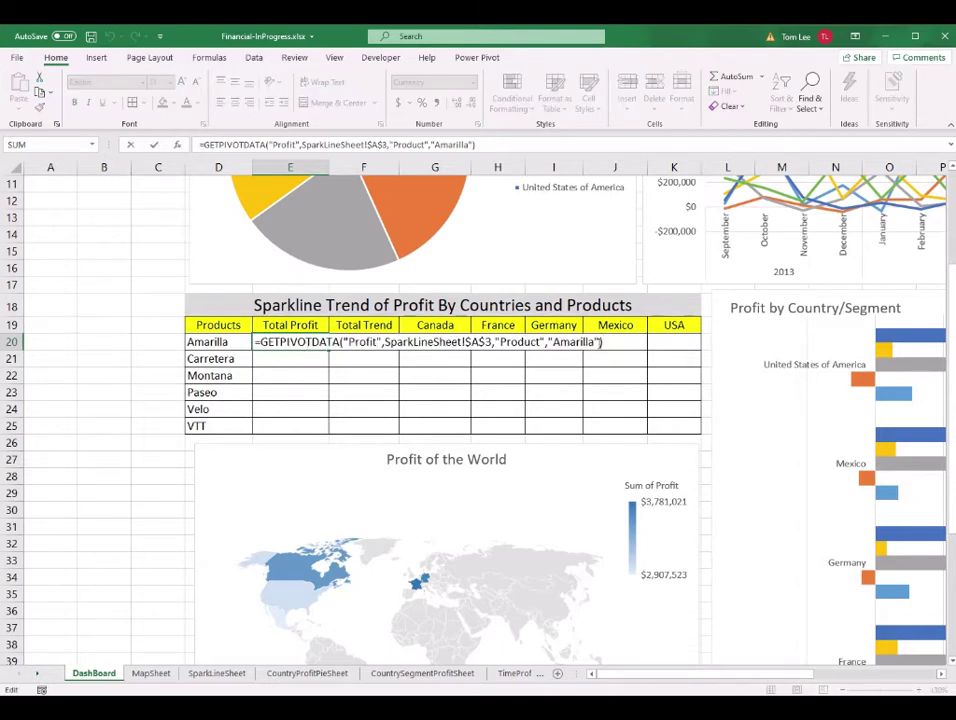
pyautogui.moveTo(600, 342); pyautogui.dragTo(548, 342)
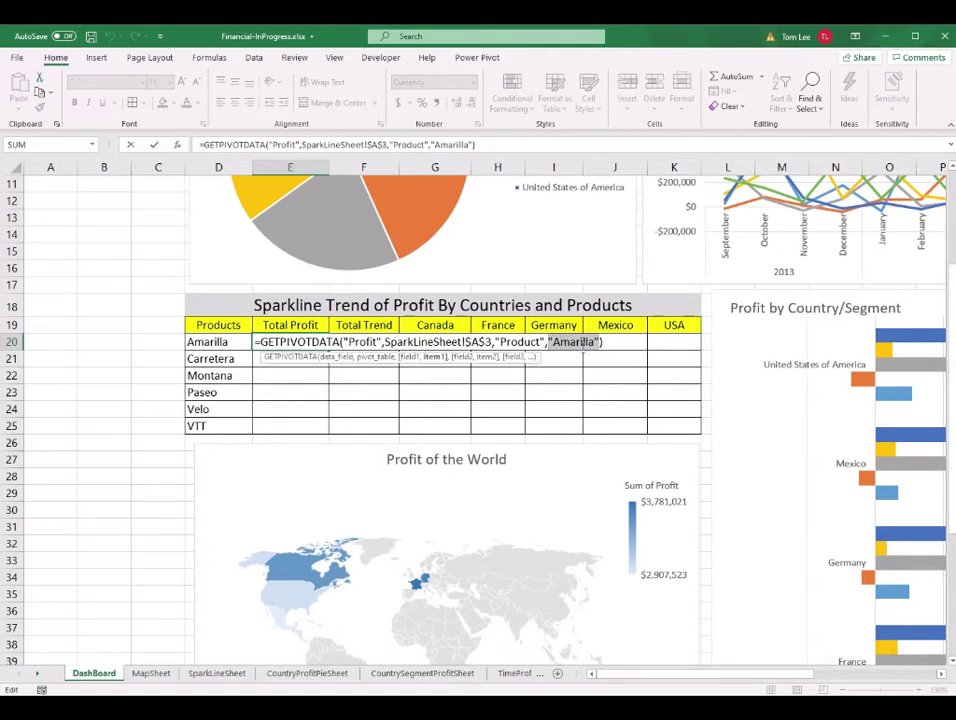
pyautogui.click(213, 343)
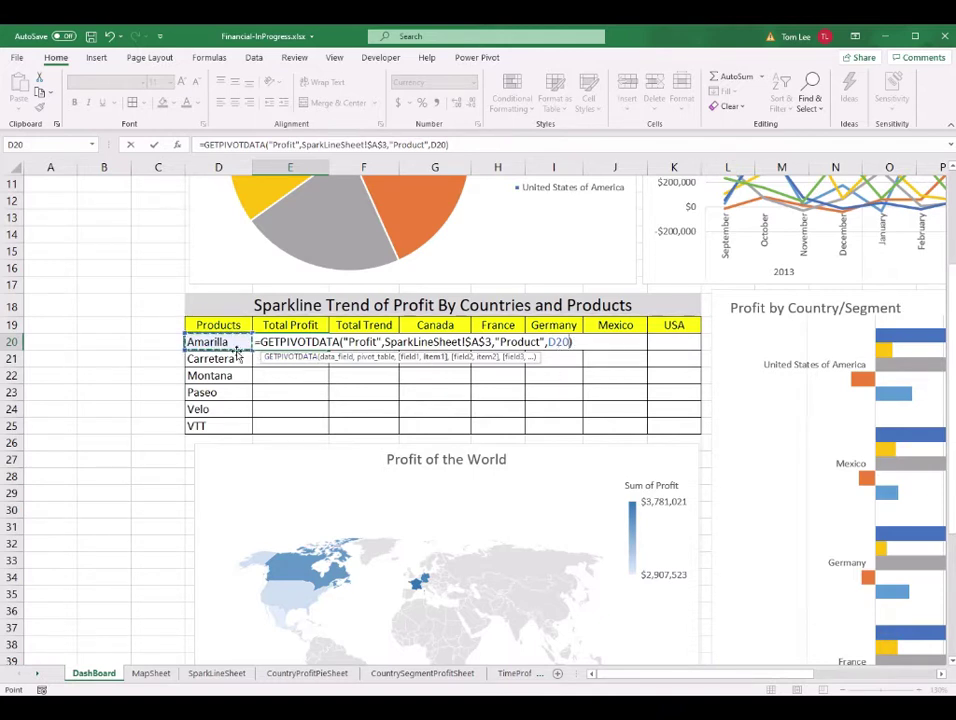
pyautogui.hotkey('ctrl', 'Return')
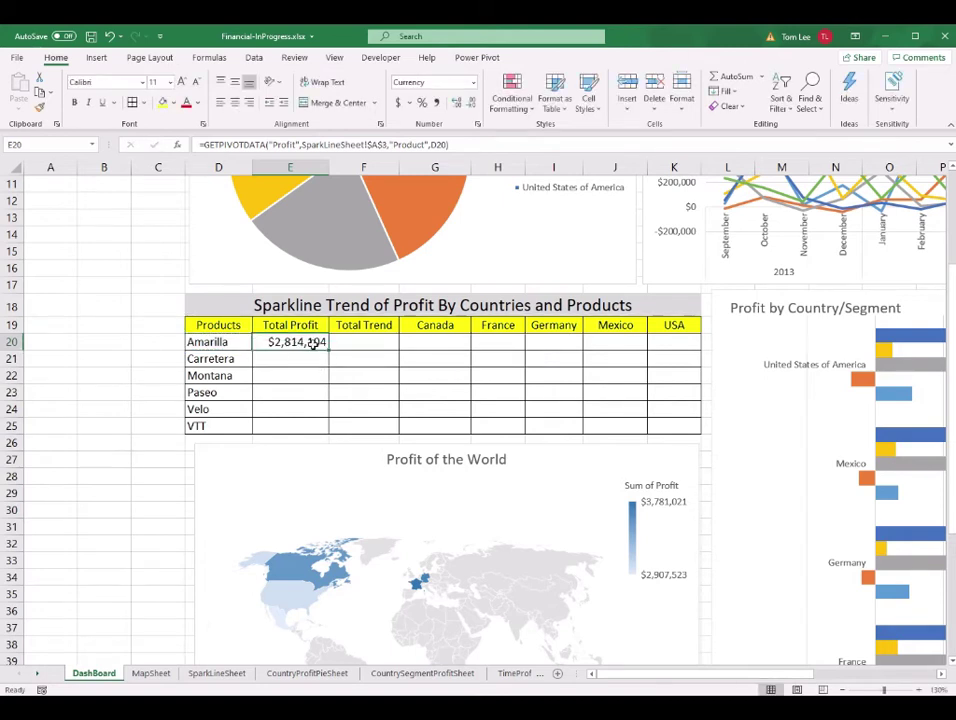
pyautogui.moveTo(330, 348); pyautogui.dragTo(326, 429)
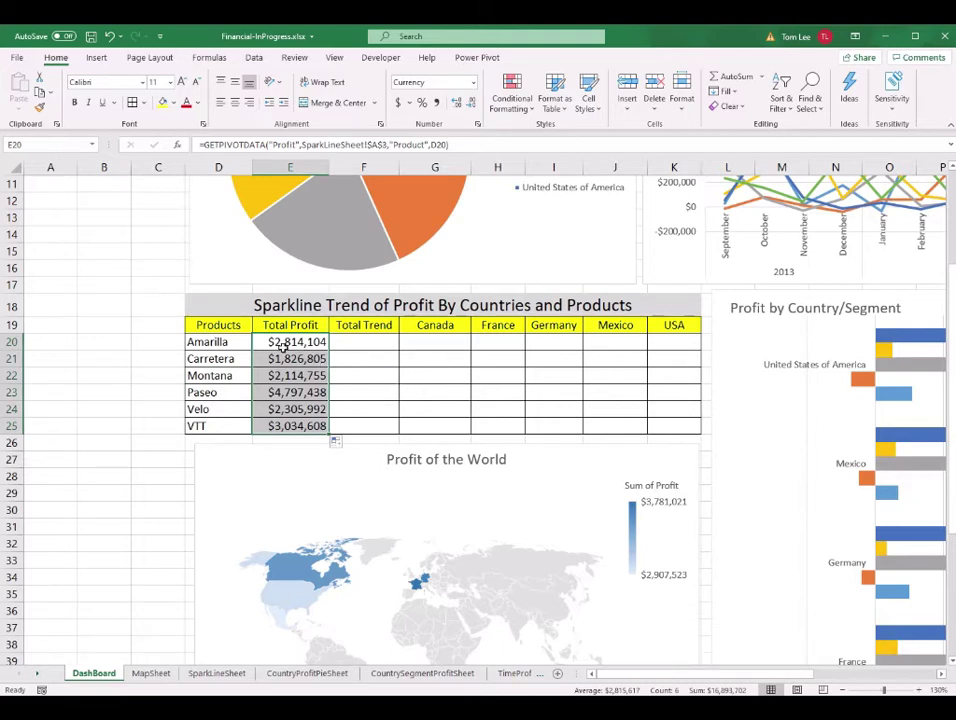
# - Widen the USA column and select the Total Trend cells F20:F25
pyautogui.click(475, 376)
pyautogui.moveTo(701, 167); pyautogui.dragTo(719, 167)
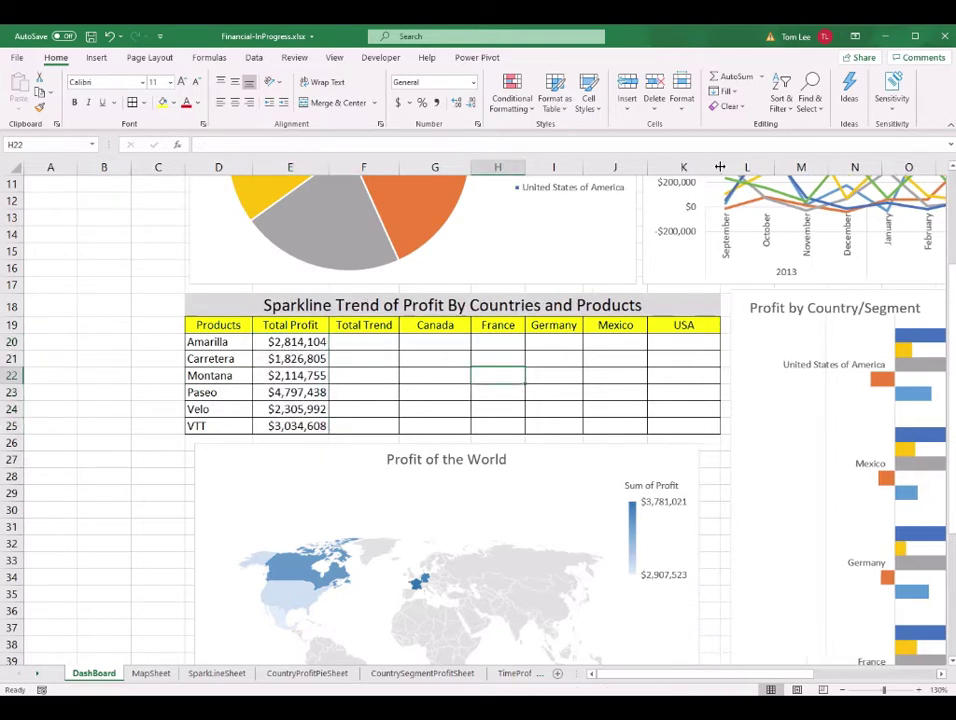
pyautogui.click(580, 404)
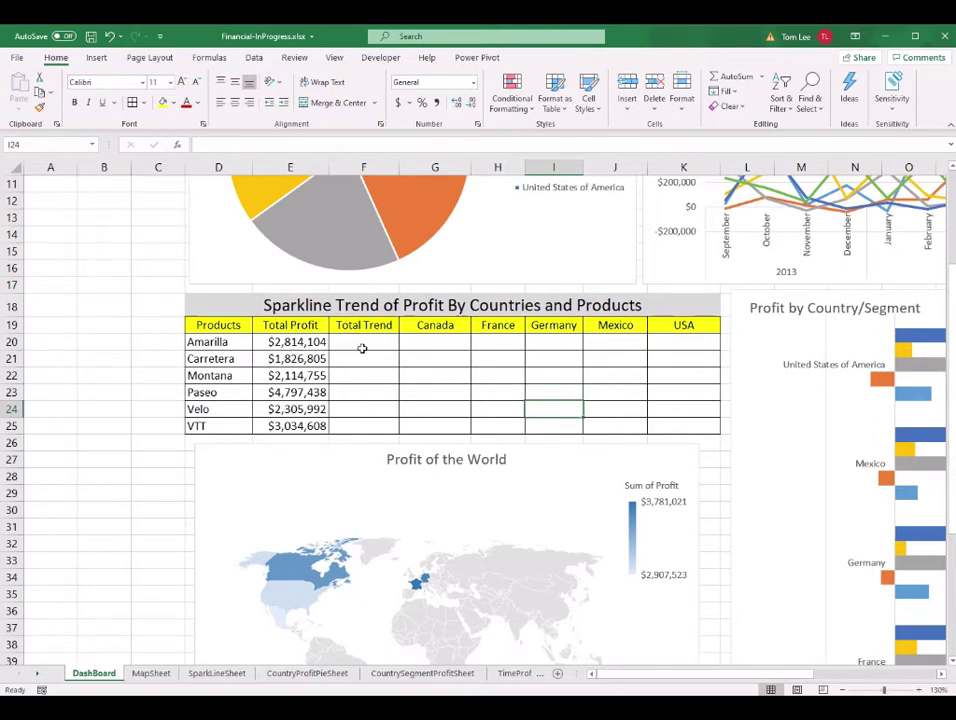
pyautogui.moveTo(435, 341); pyautogui.dragTo(672, 420)
pyautogui.click(368, 341)
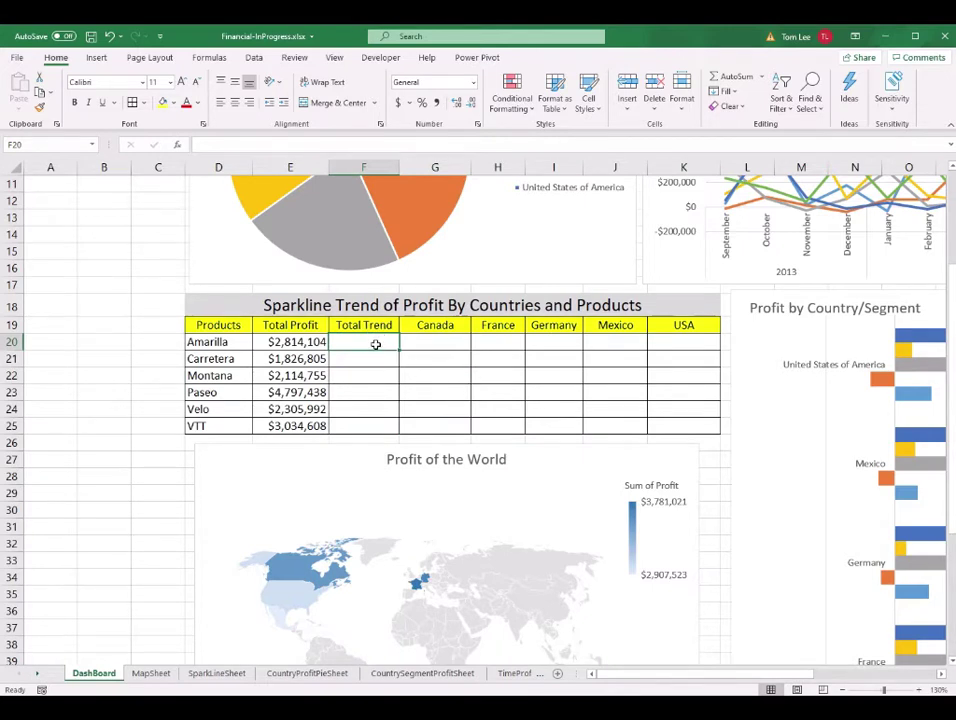
pyautogui.moveTo(375, 344); pyautogui.dragTo(373, 422)
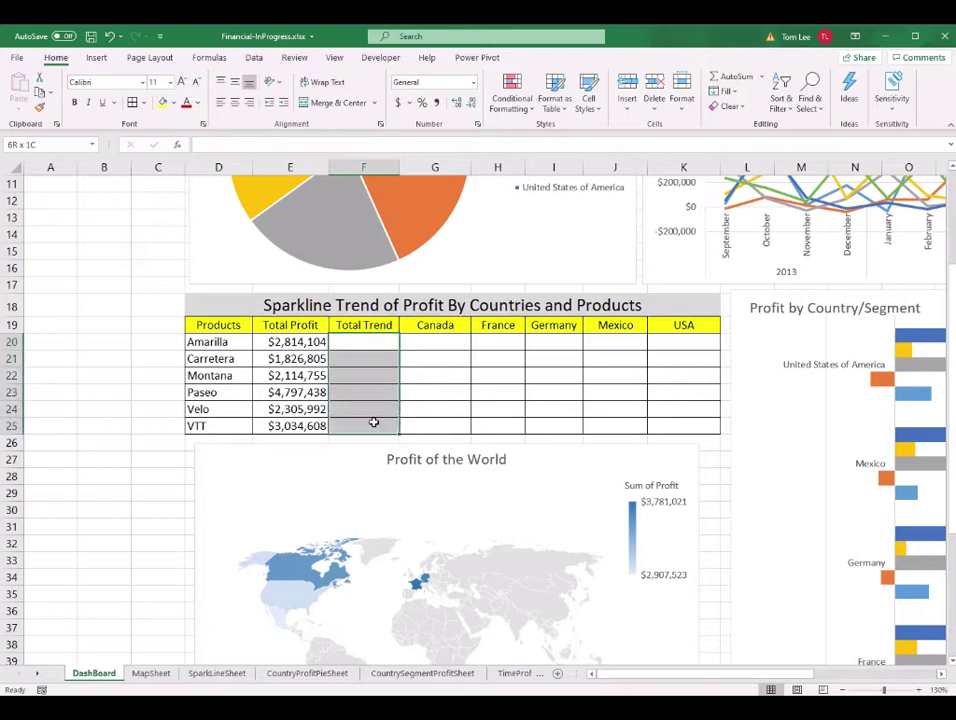
# - Insert line sparklines in F20:F25 using SparkLineSheet!B6:Q11 as the data range
pyautogui.click(96, 57)
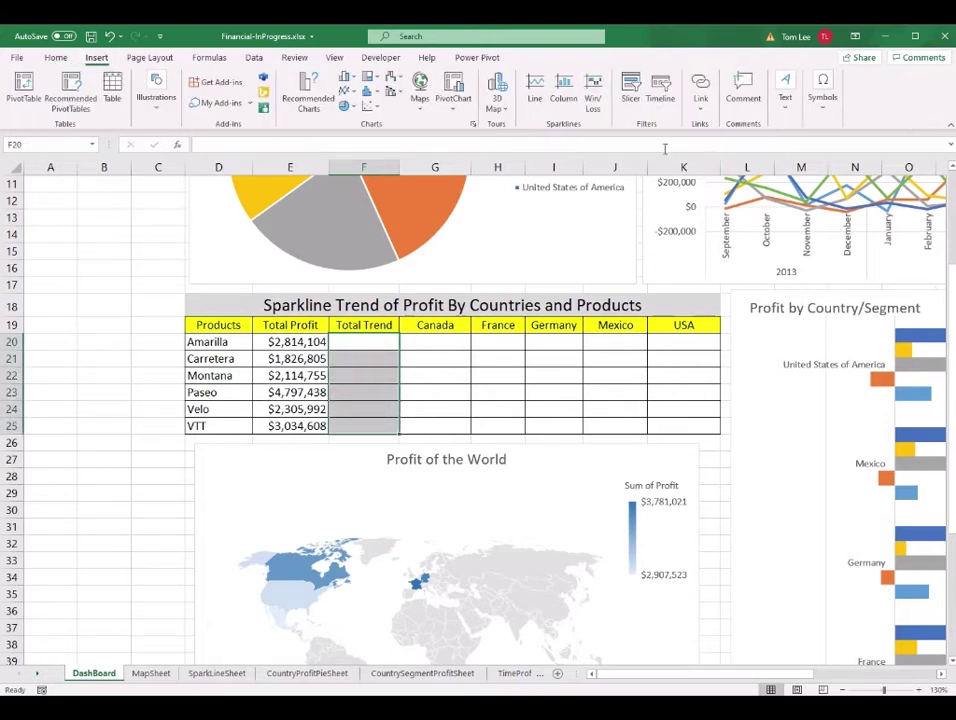
pyautogui.click(534, 100)
pyautogui.moveTo(713, 182); pyautogui.dragTo(604, 164)
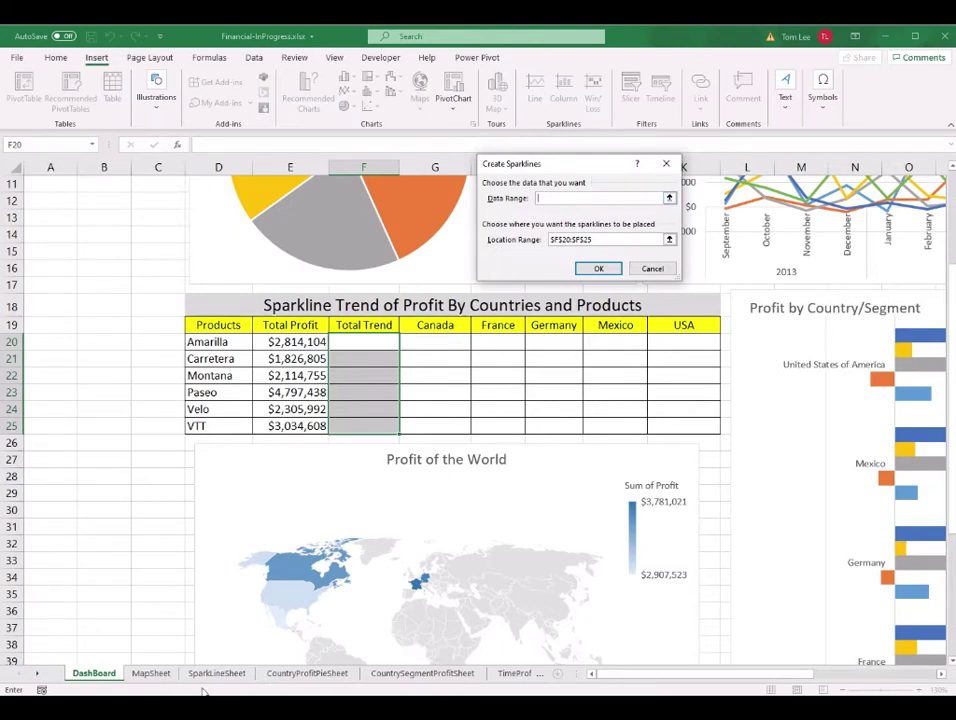
pyautogui.click(238, 677)
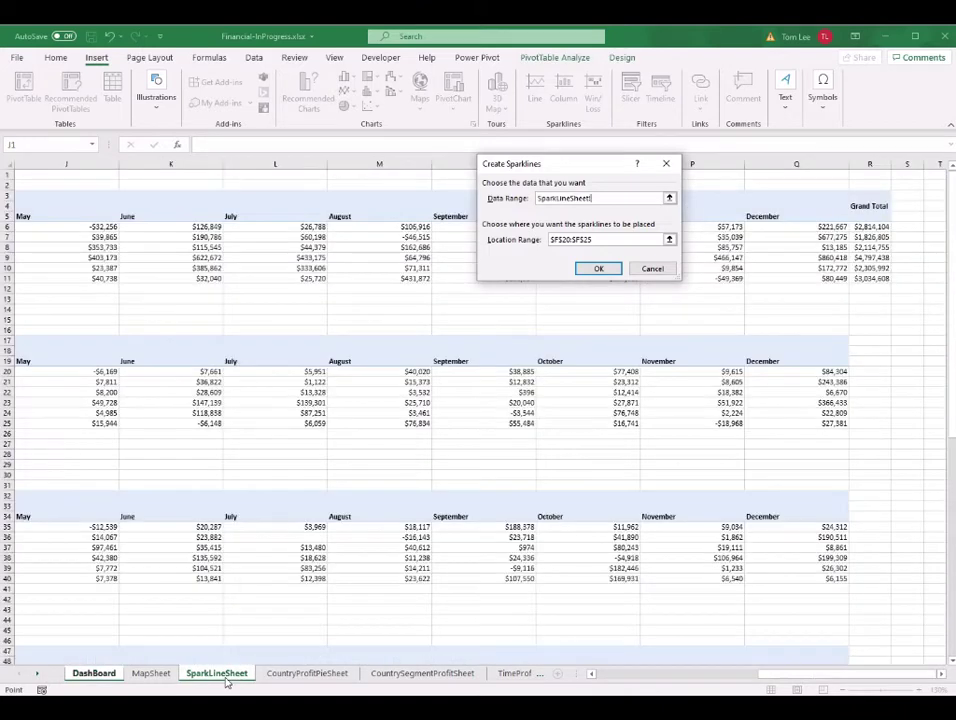
pyautogui.moveTo(612, 169); pyautogui.dragTo(516, 350)
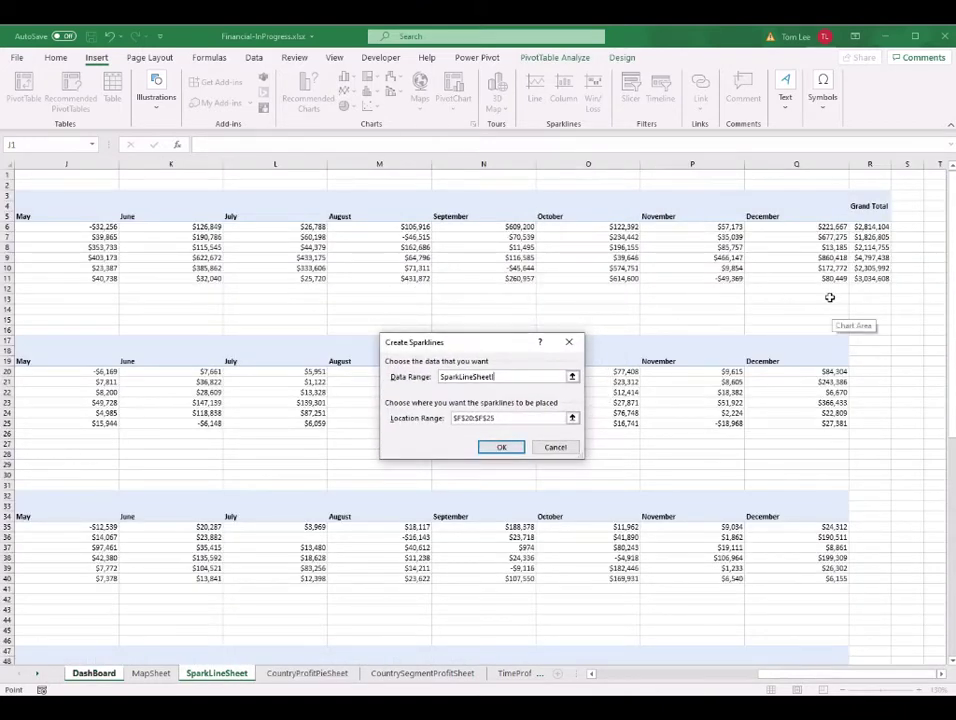
pyautogui.moveTo(822, 279); pyautogui.dragTo(116, 229)
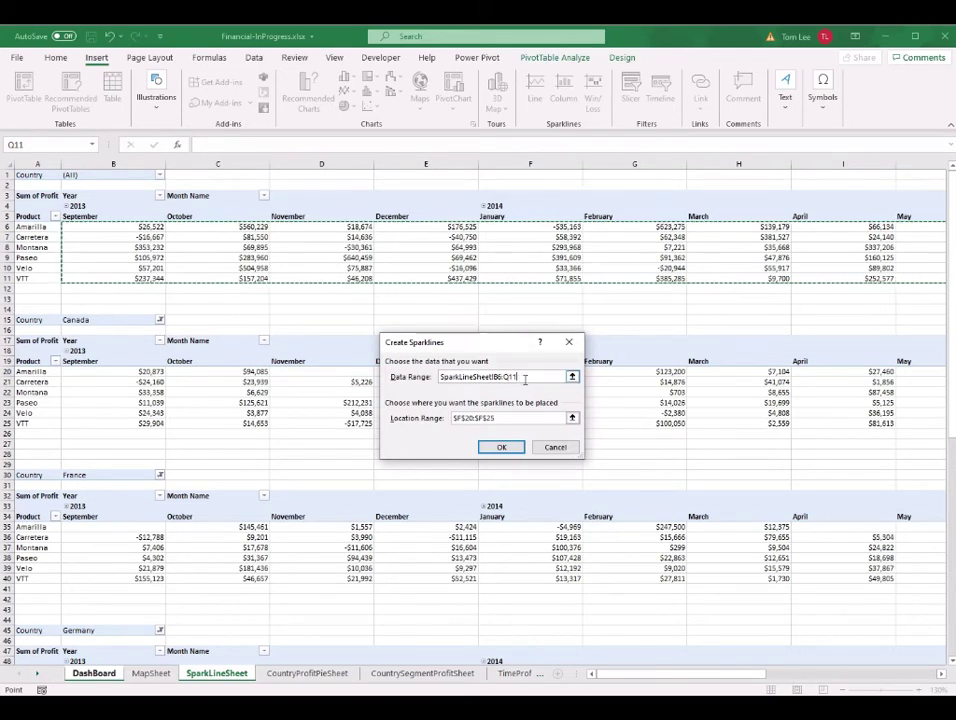
pyautogui.click(510, 451)
pyautogui.moveTo(382, 343); pyautogui.dragTo(381, 425)
pyautogui.click(557, 390)
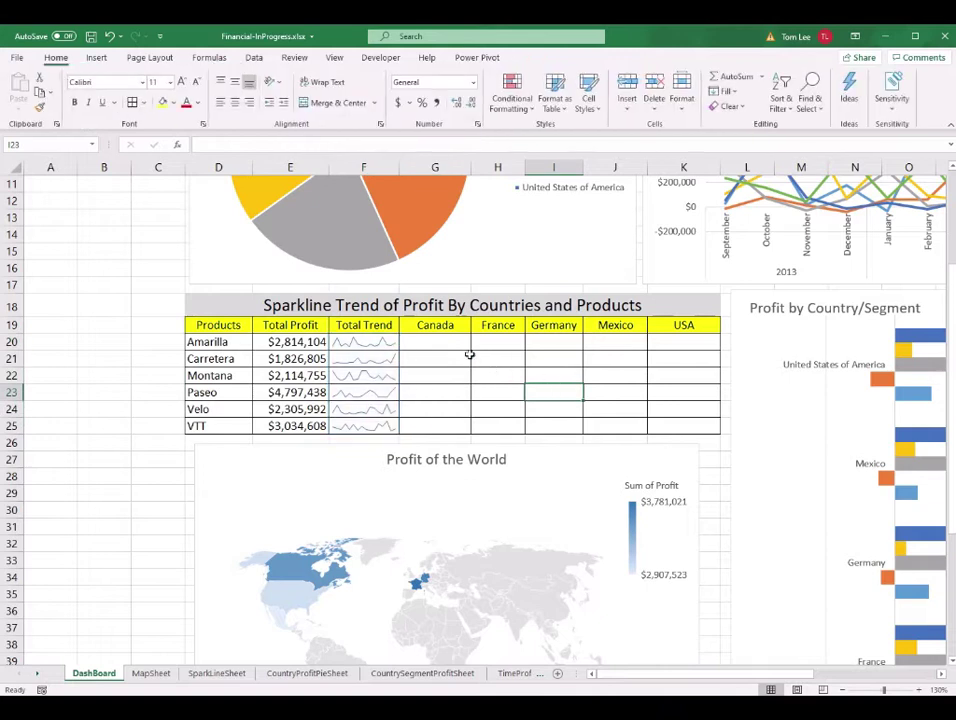
pyautogui.click(451, 341)
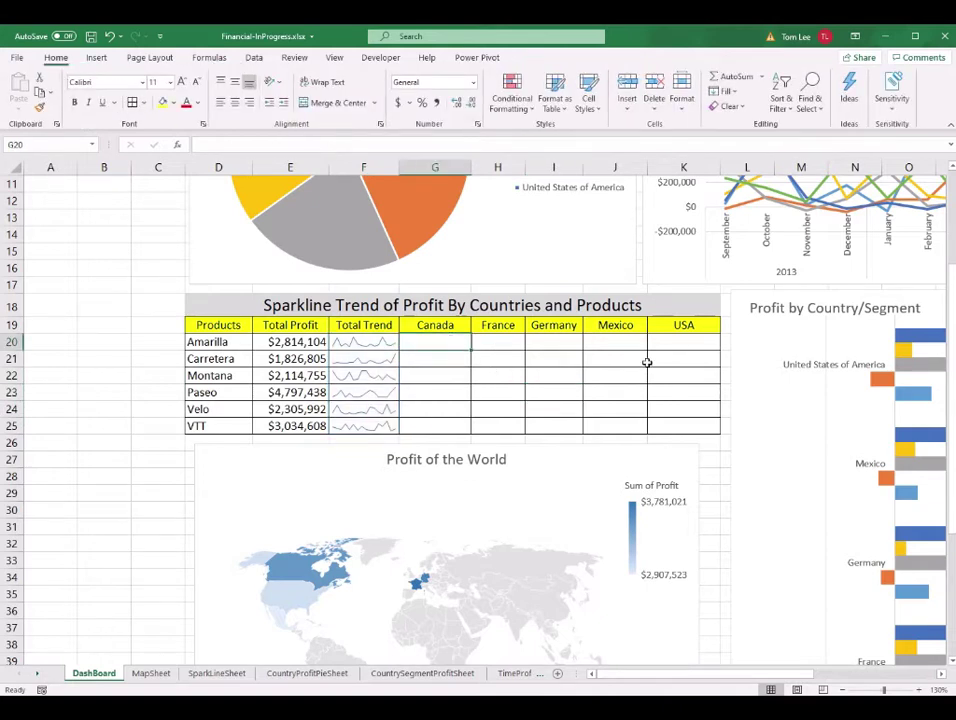
# - Add line sparklines to Canada cells G20:G25 from the Canada rows on SparkLineSheet
pyautogui.press('Right')
pyautogui.press('Right')
pyautogui.press('Right')
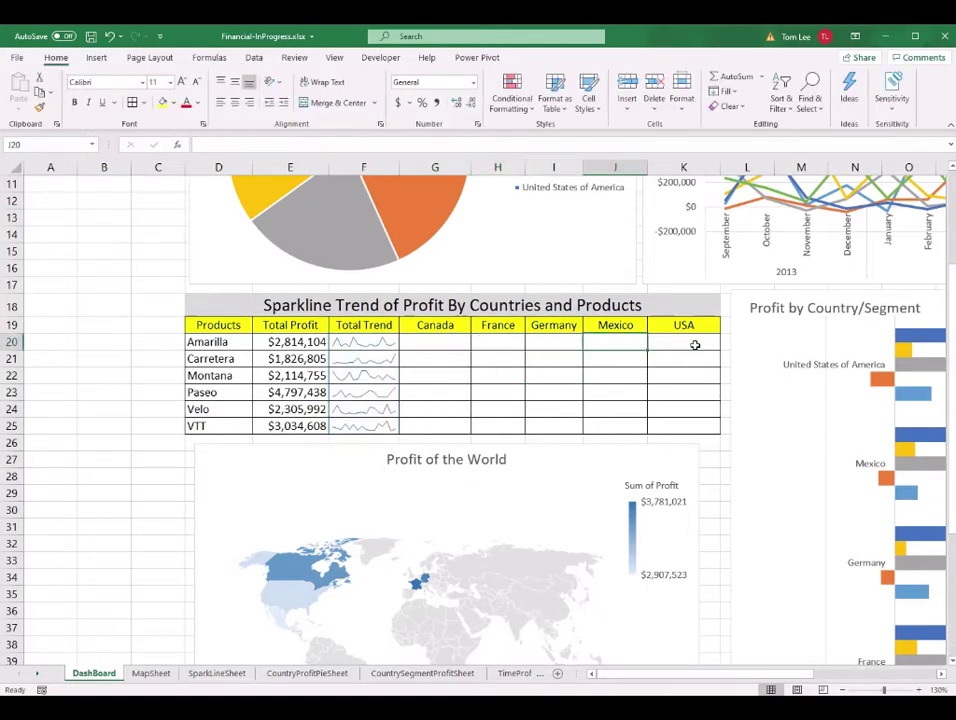
pyautogui.press('Right')
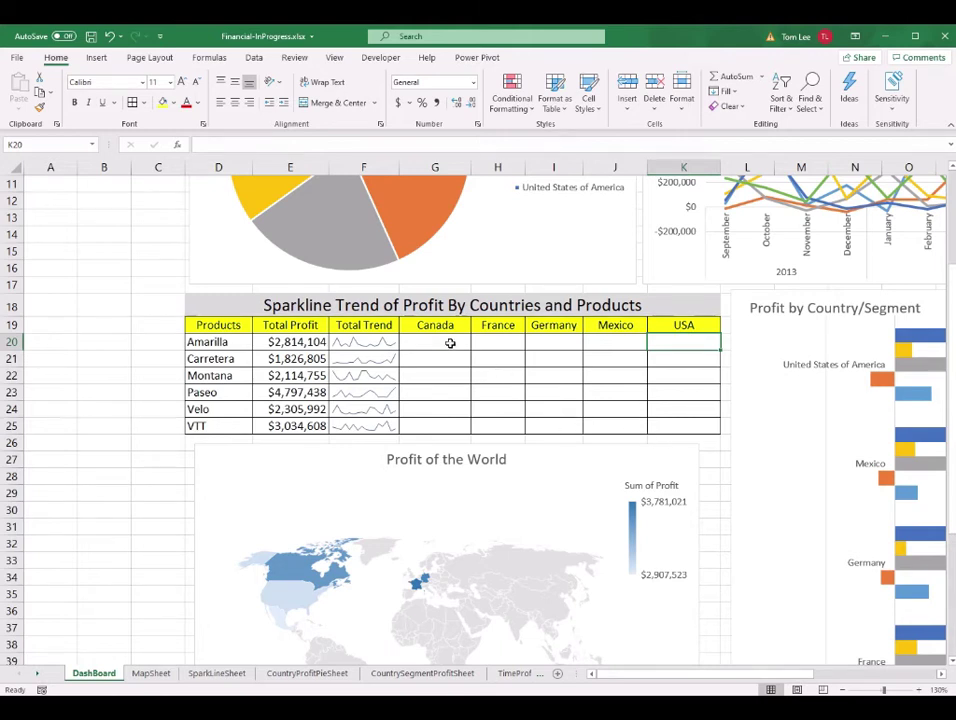
pyautogui.moveTo(450, 343); pyautogui.dragTo(447, 430)
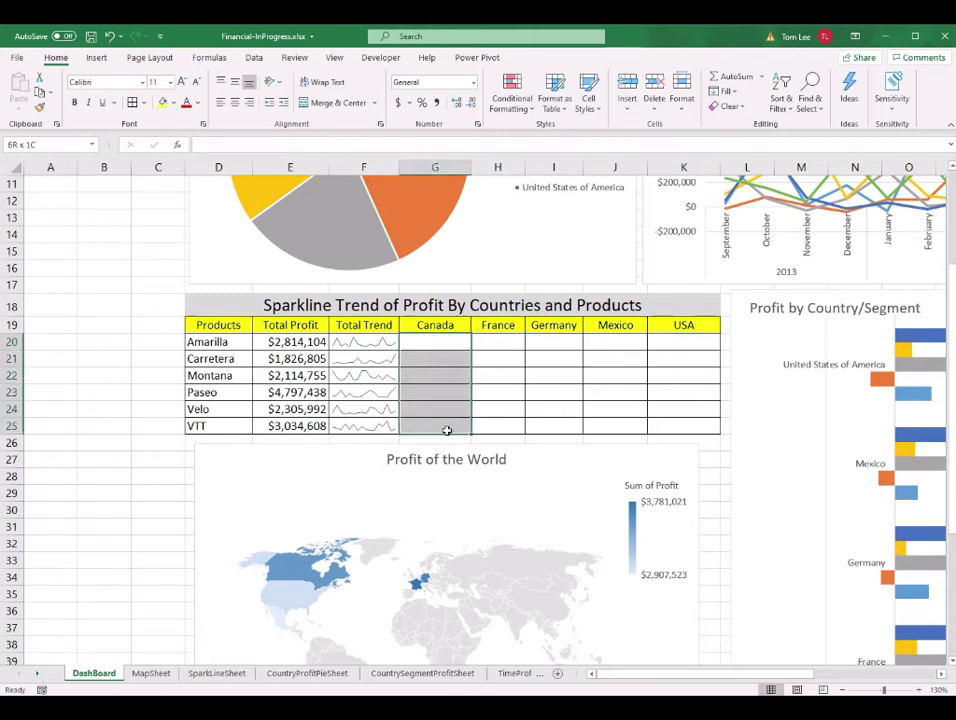
pyautogui.click(98, 62)
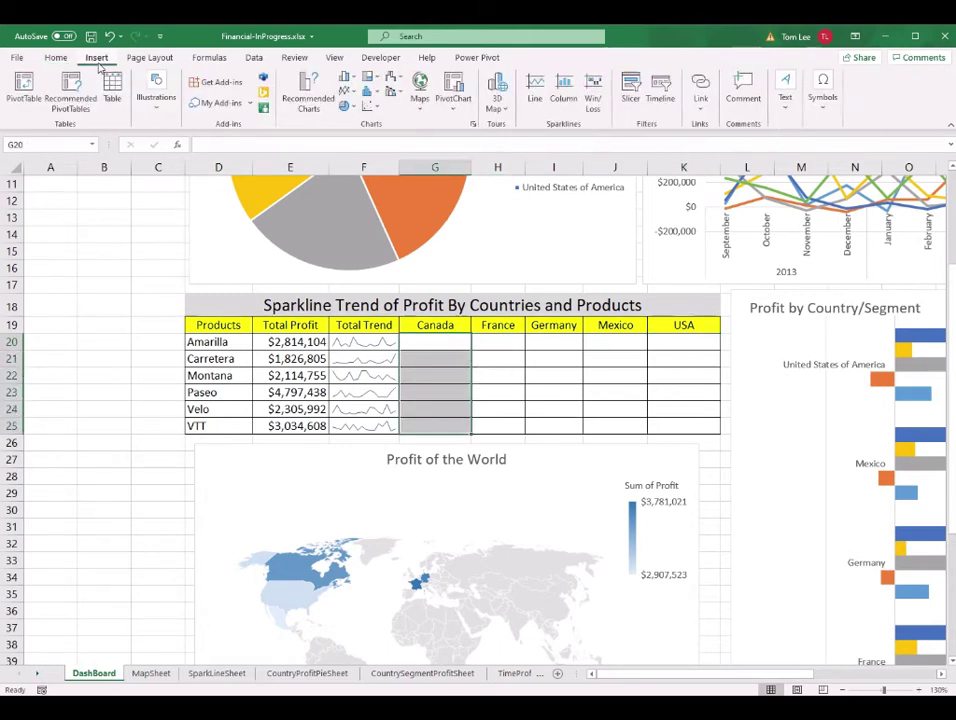
pyautogui.click(537, 98)
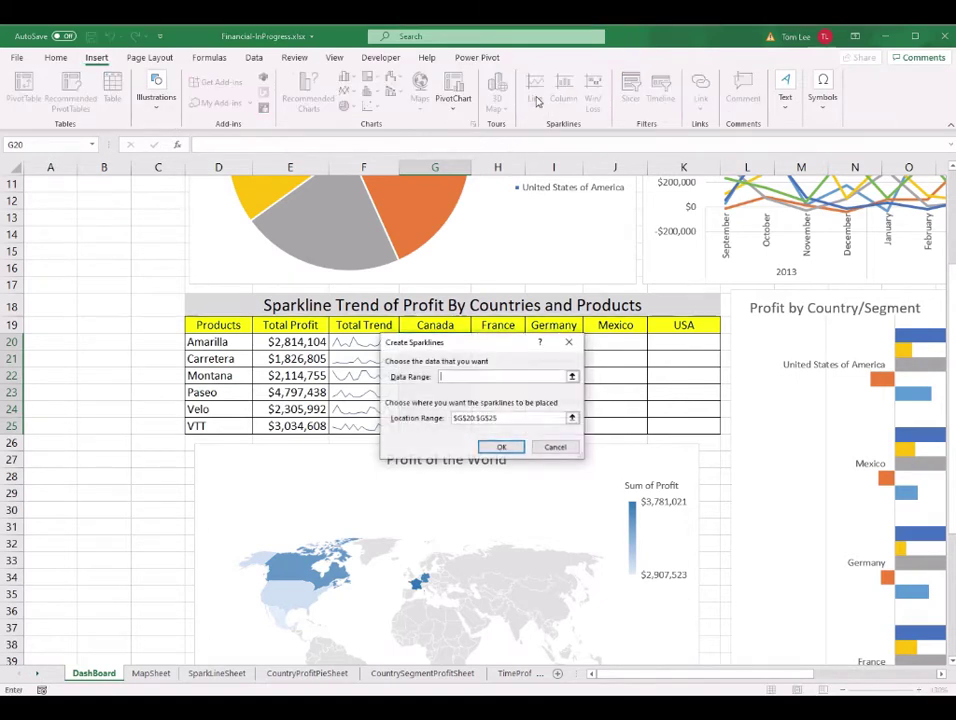
pyautogui.click(229, 679)
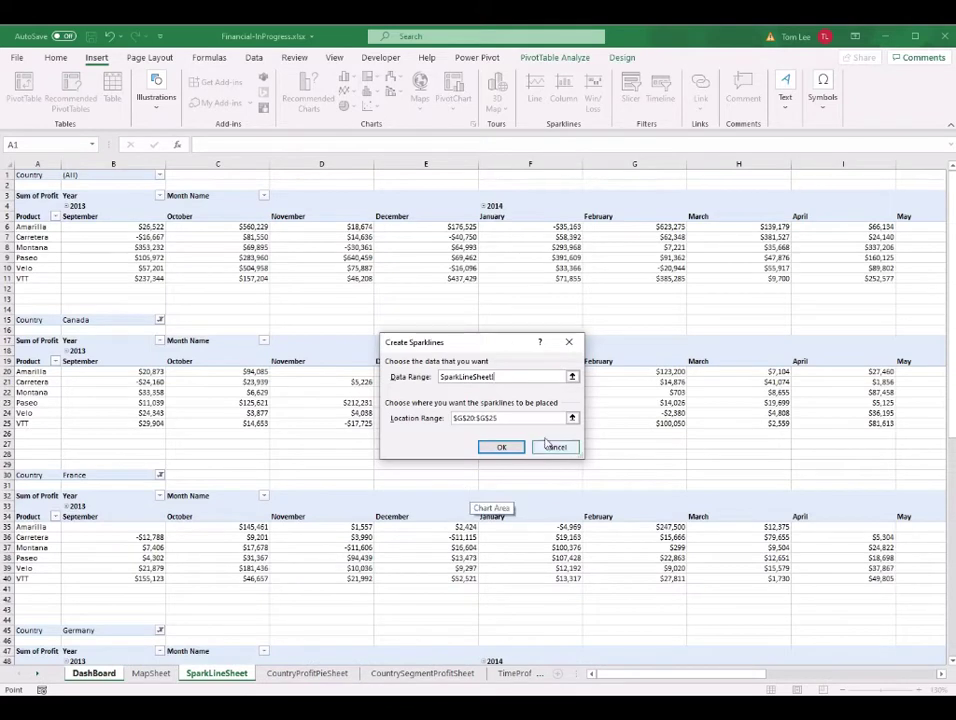
pyautogui.moveTo(499, 352); pyautogui.dragTo(496, 511)
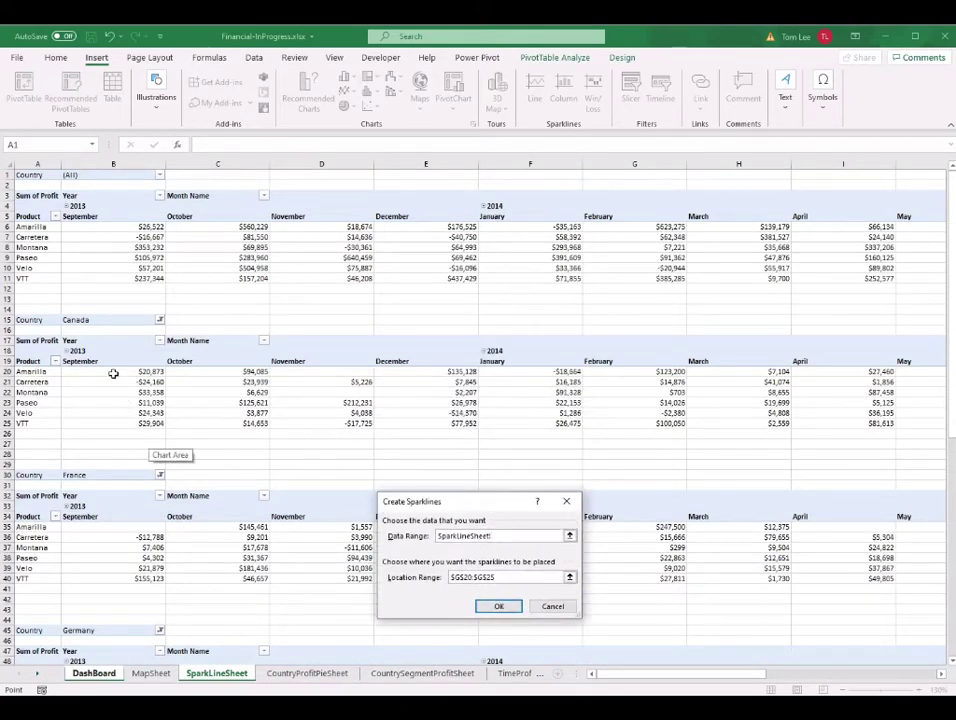
pyautogui.moveTo(113, 373); pyautogui.dragTo(830, 423)
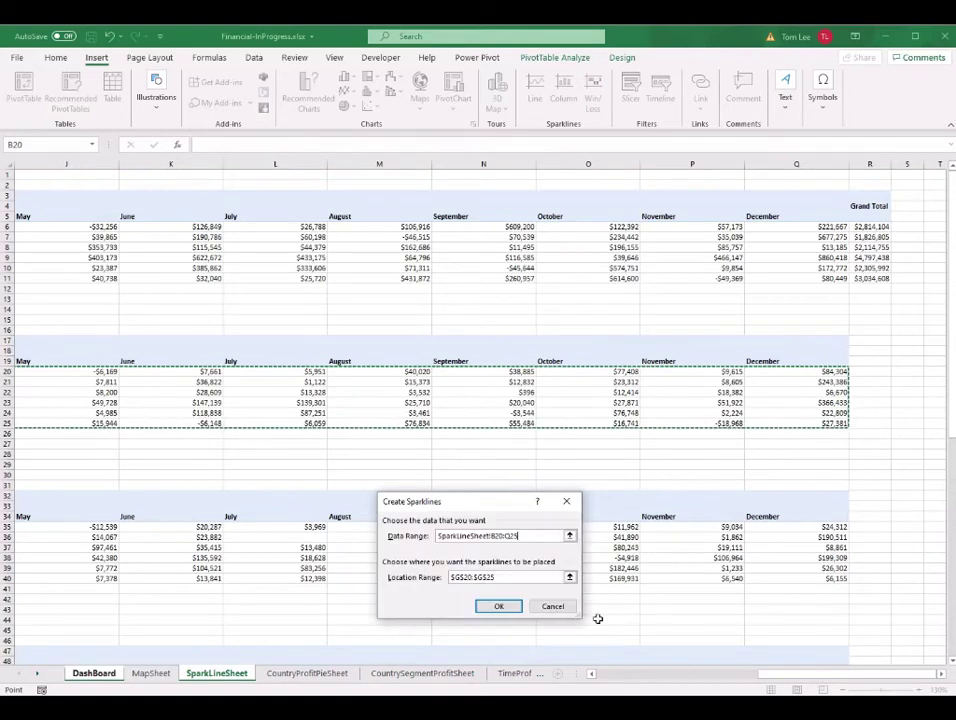
pyautogui.click(513, 614)
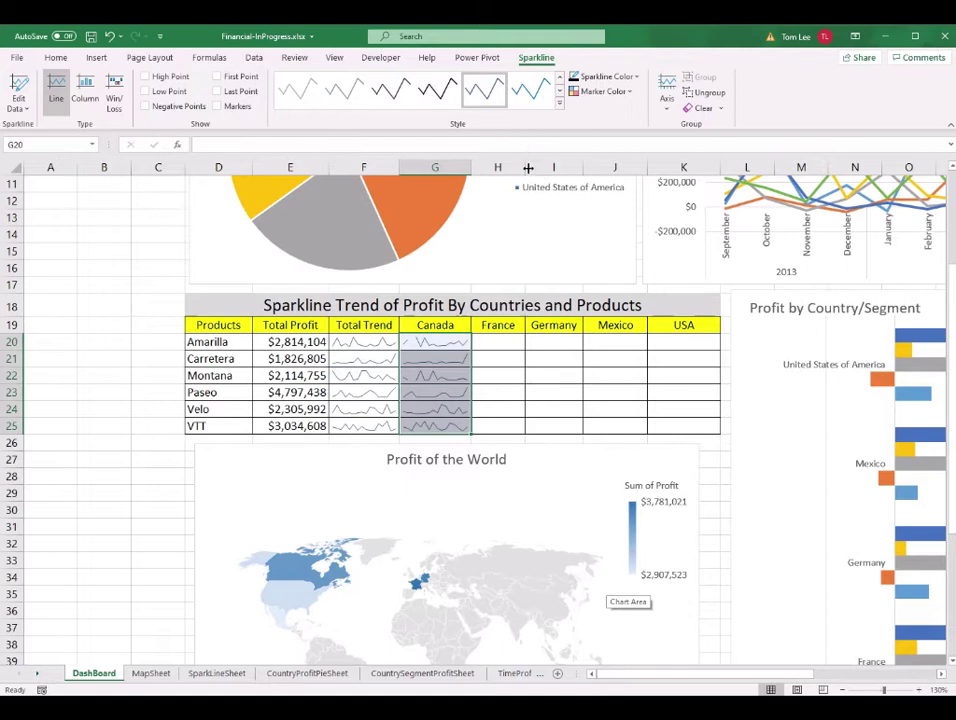
# - Widen the France column and add line sparklines to H20:H25 from the France profit rows
pyautogui.moveTo(528, 168); pyautogui.dragTo(539, 168)
pyautogui.moveTo(517, 342); pyautogui.dragTo(519, 425)
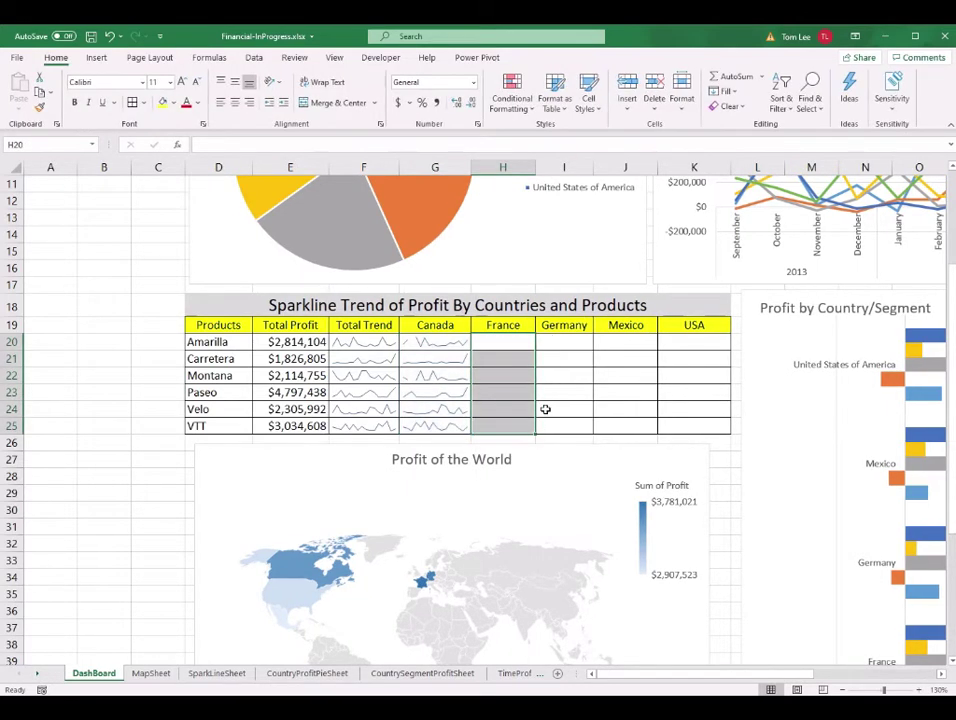
pyautogui.click(97, 58)
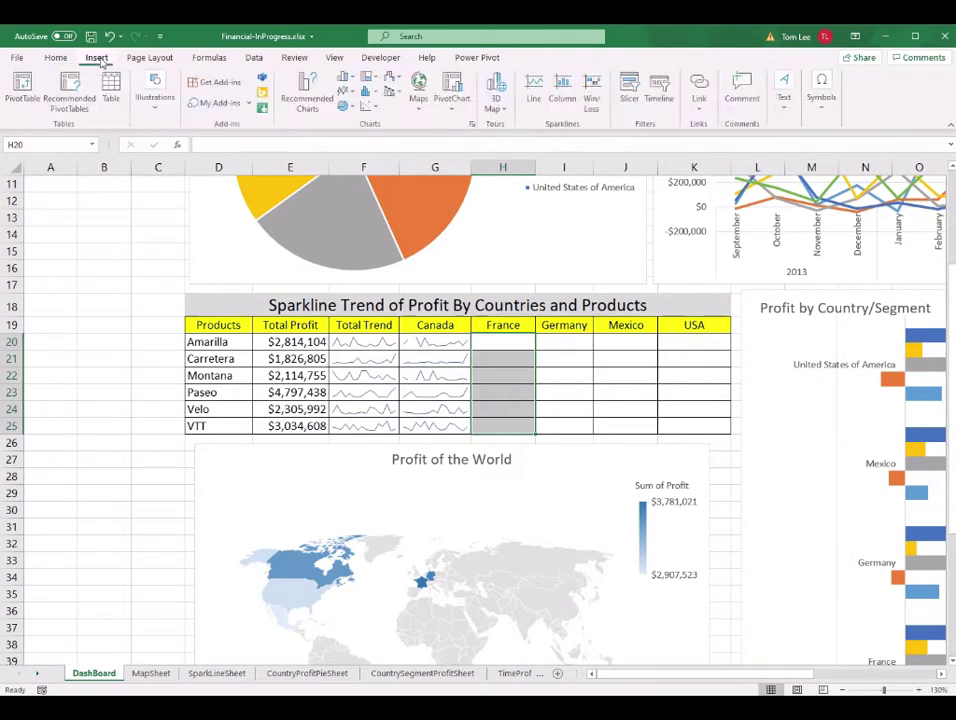
pyautogui.click(534, 90)
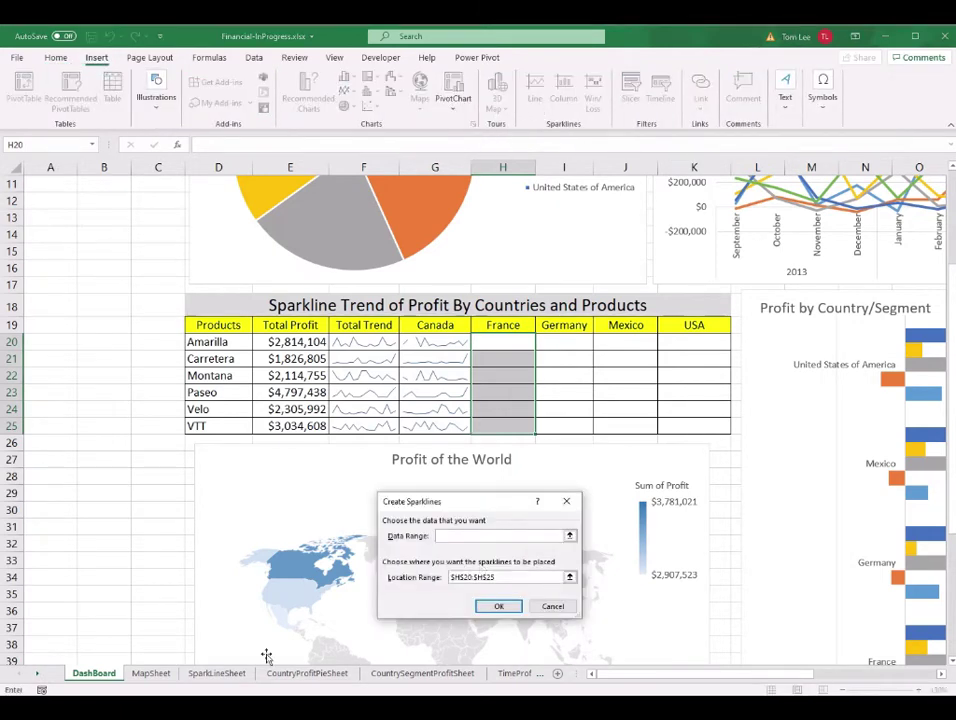
pyautogui.click(222, 678)
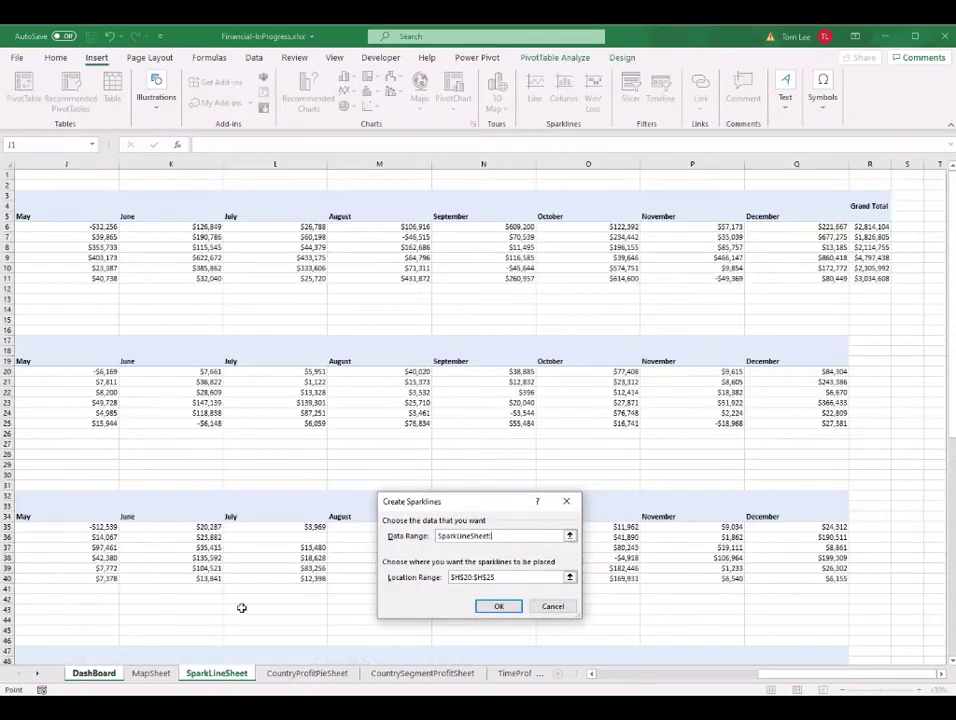
pyautogui.moveTo(110, 527); pyautogui.dragTo(900, 570)
pyautogui.click(497, 664)
pyautogui.moveTo(564, 342); pyautogui.dragTo(563, 427)
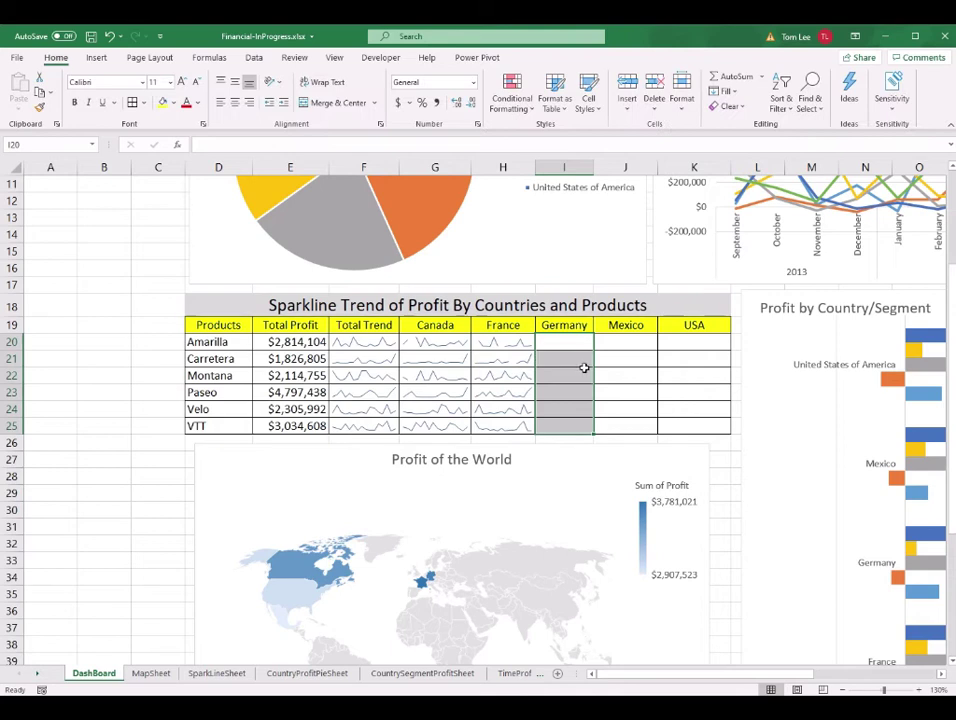
# - Add line sparklines to Germany cells I20:I25 from the Germany profit rows
pyautogui.click(96, 57)
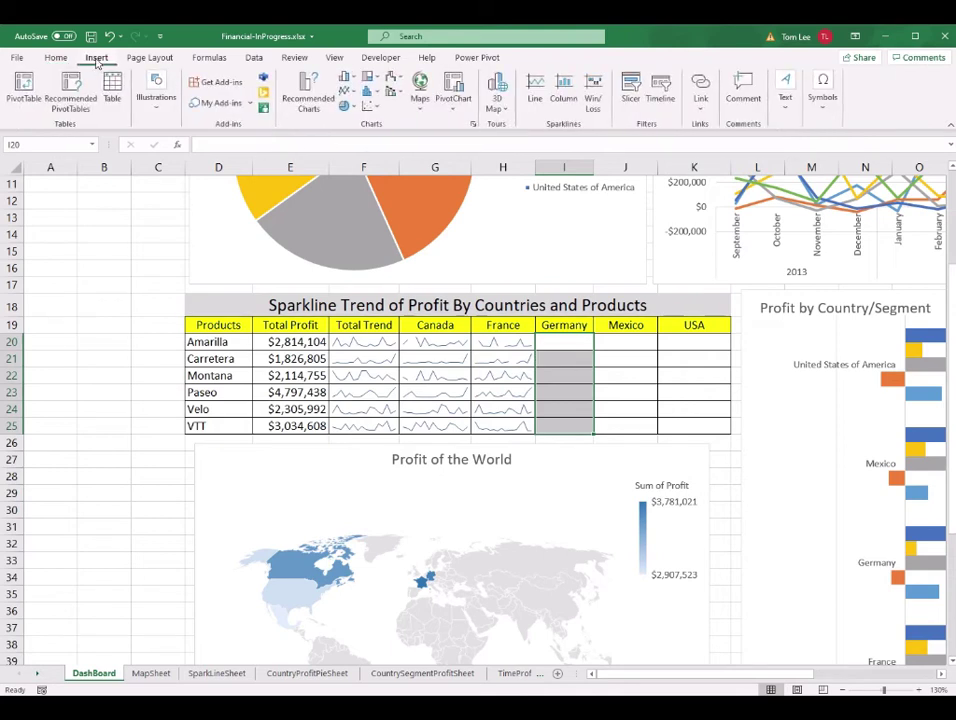
pyautogui.click(535, 100)
pyautogui.click(238, 676)
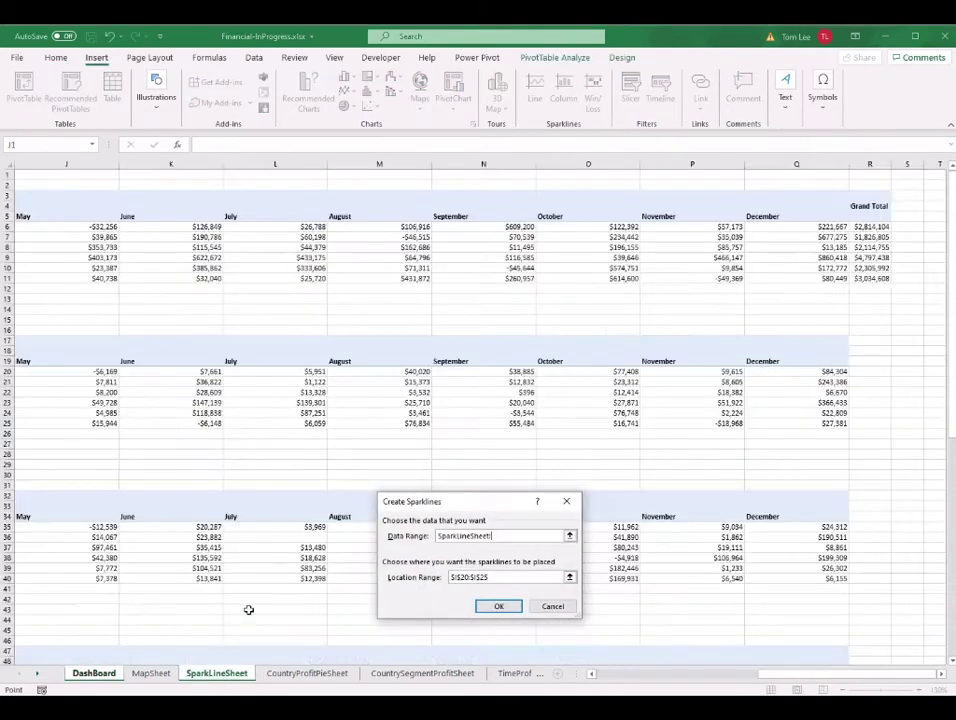
pyautogui.moveTo(105, 371); pyautogui.dragTo(817, 446)
pyautogui.press('Return')
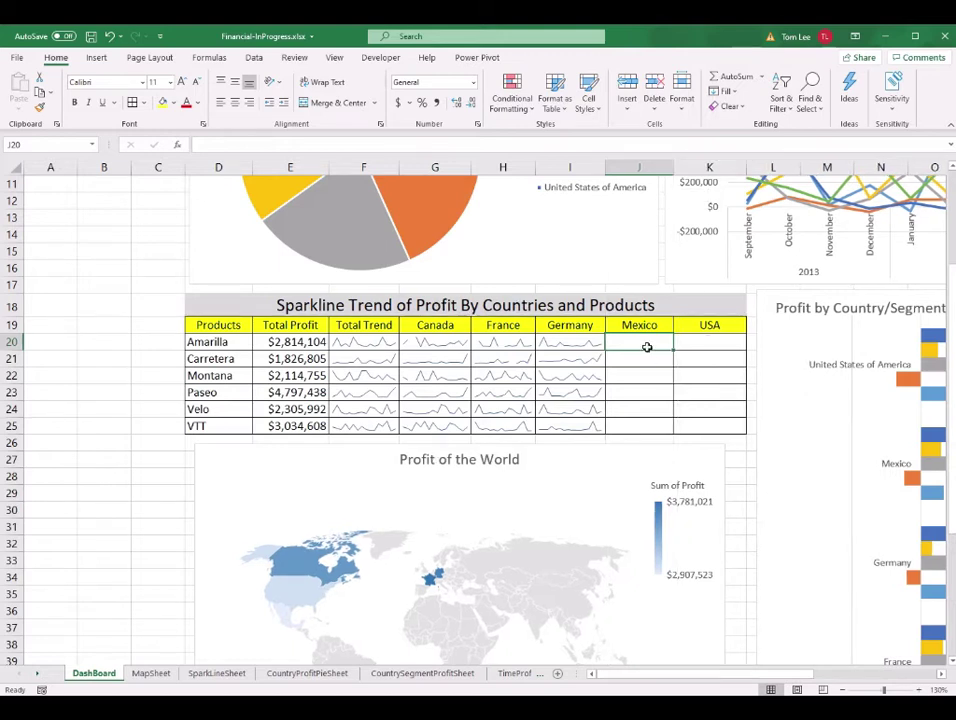
# - Add line sparklines to Mexico cells J20:J25 from the Mexico profit rows
pyautogui.moveTo(647, 347); pyautogui.dragTo(647, 420)
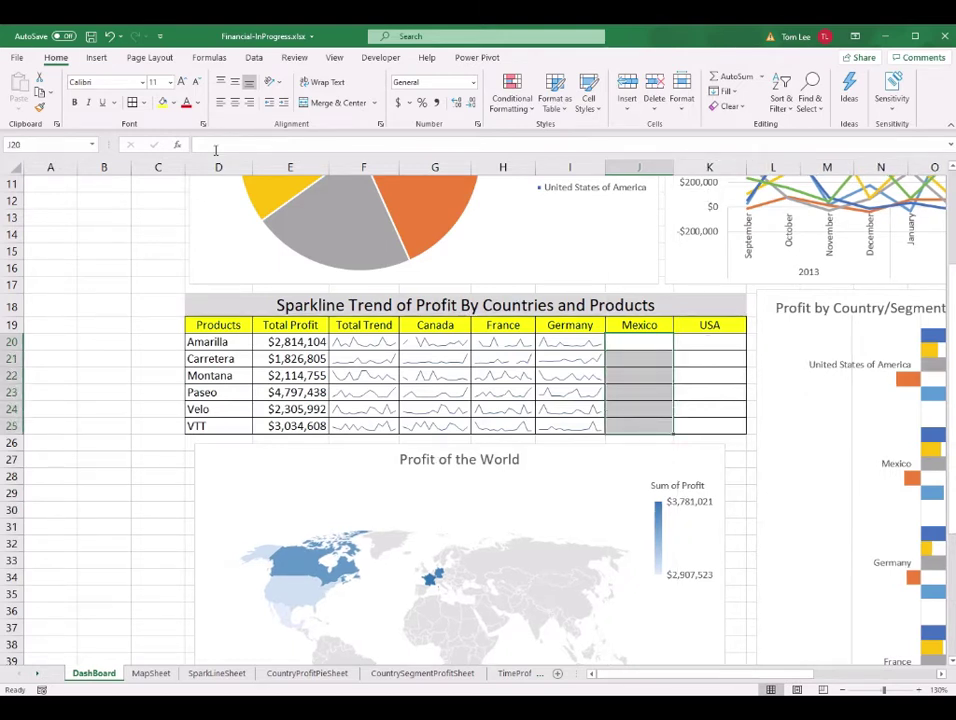
pyautogui.click(96, 57)
pyautogui.click(563, 95)
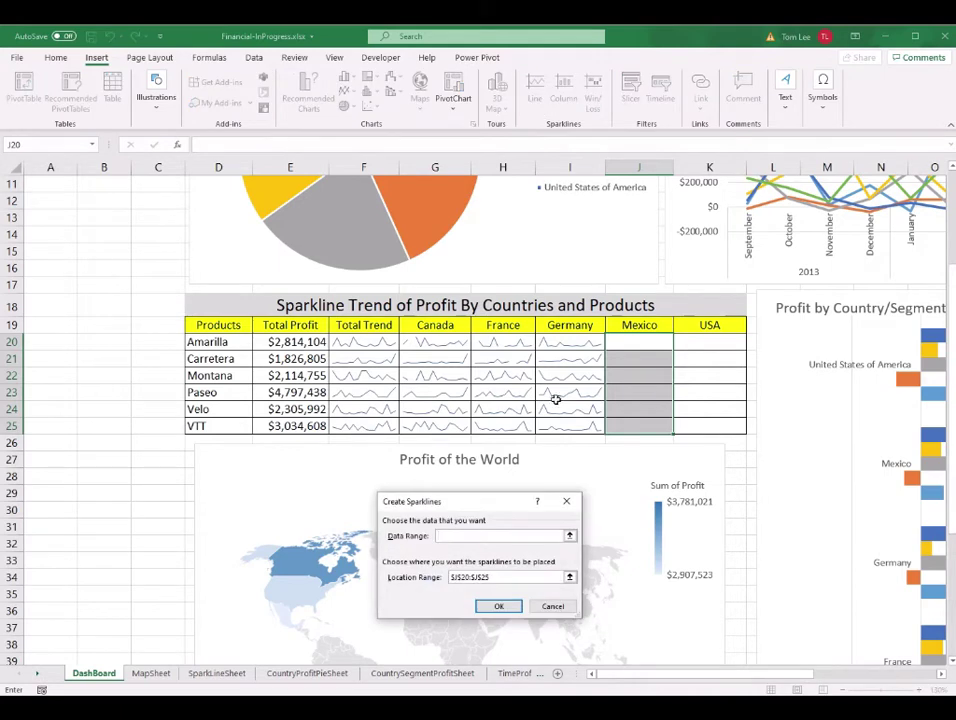
pyautogui.click(216, 673)
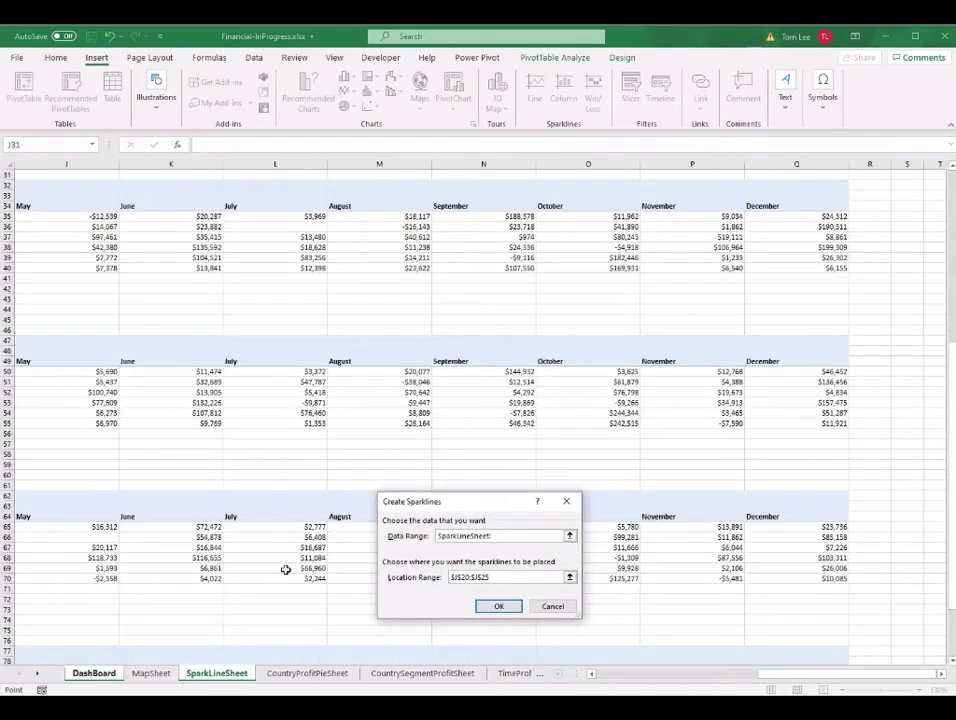
pyautogui.hscroll(-5, 285, 569)
pyautogui.scroll(-7, 187, 554)
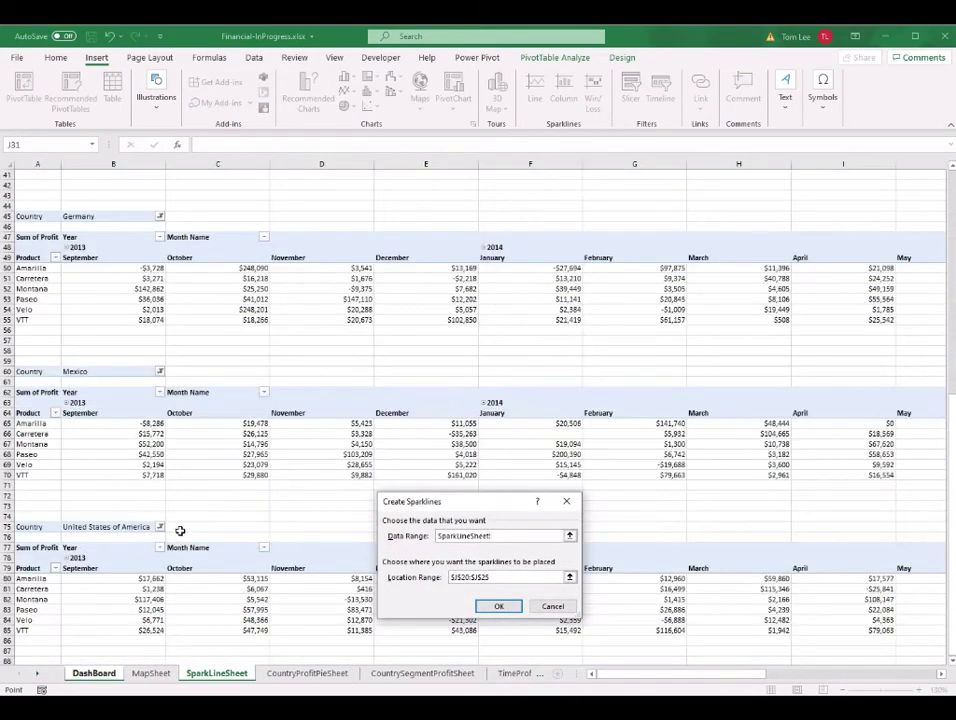
pyautogui.press('Return')
# - Add line sparklines to USA cells K20:K25 from the United States profit rows
pyautogui.moveTo(158, 322); pyautogui.dragTo(722, 426)
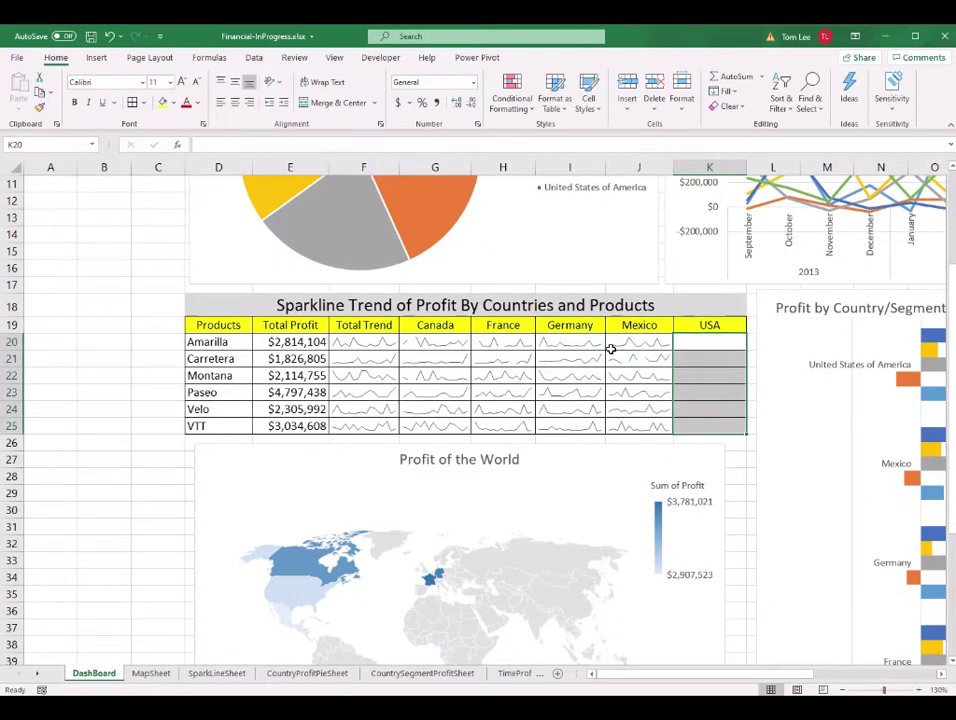
pyautogui.click(96, 57)
pyautogui.click(537, 96)
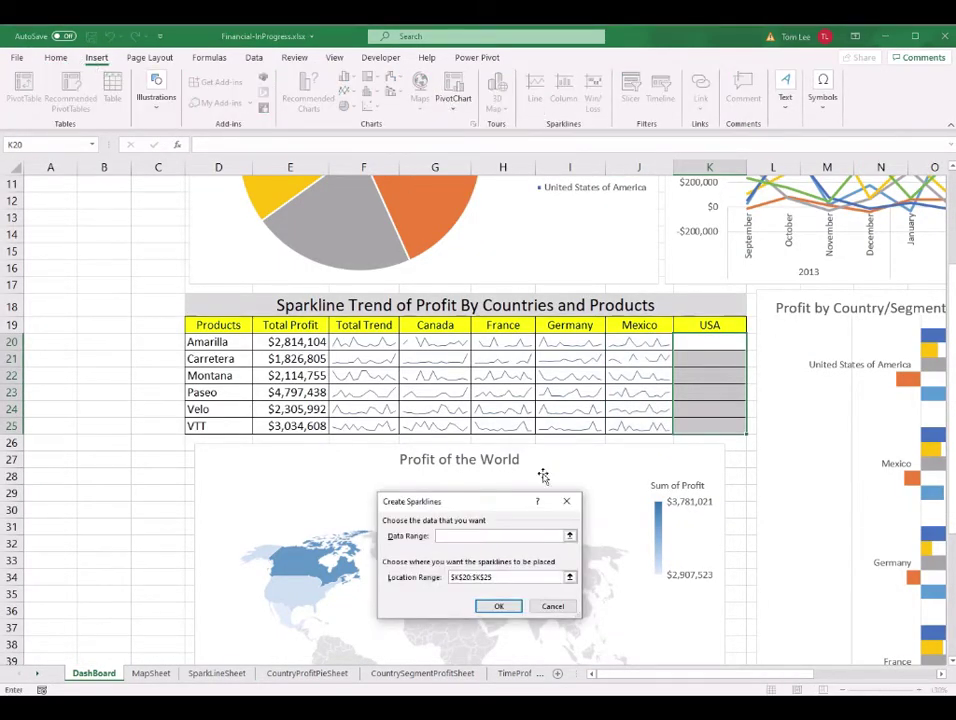
pyautogui.click(216, 673)
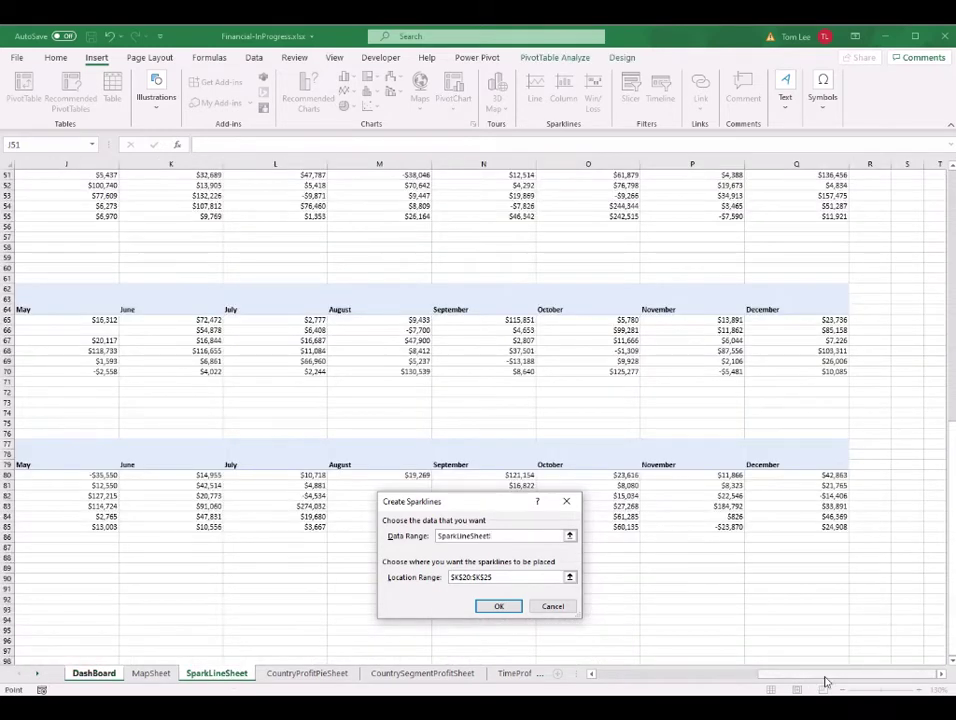
pyautogui.moveTo(820, 526); pyautogui.dragTo(115, 476)
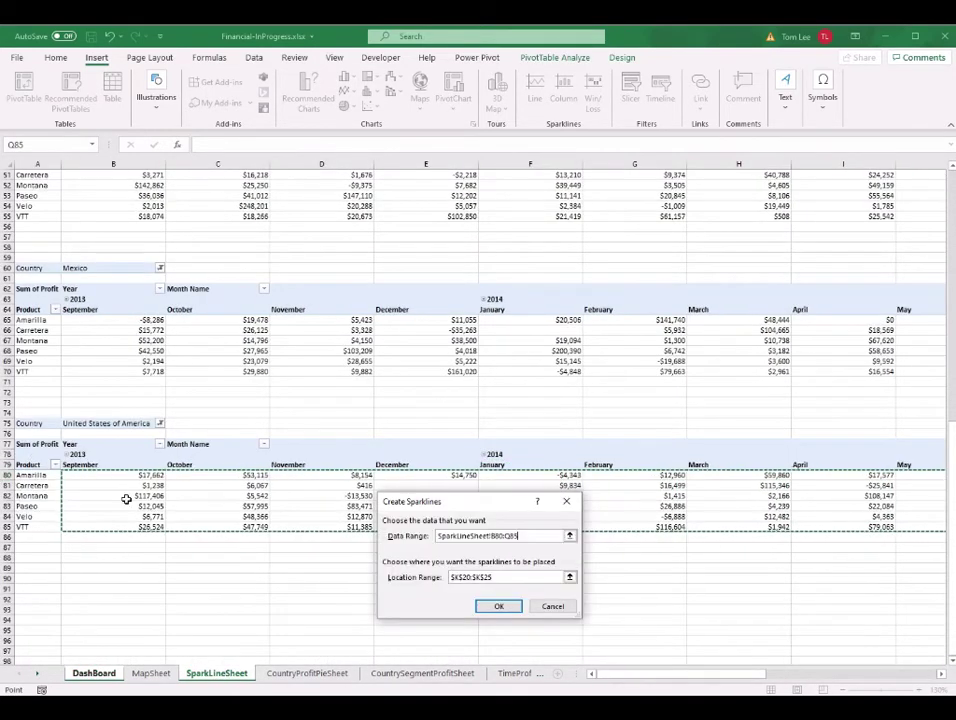
pyautogui.click(508, 607)
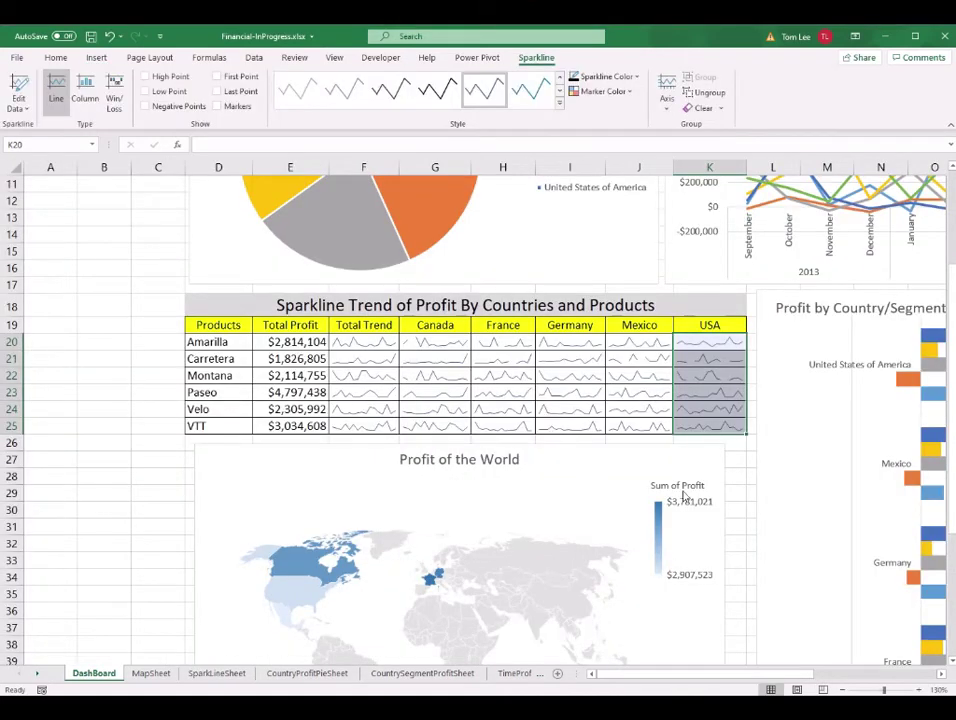
# - Zoom the dashboard out from 130% to about 70% so all charts and the sparkline table fit
pyautogui.click(104, 442)
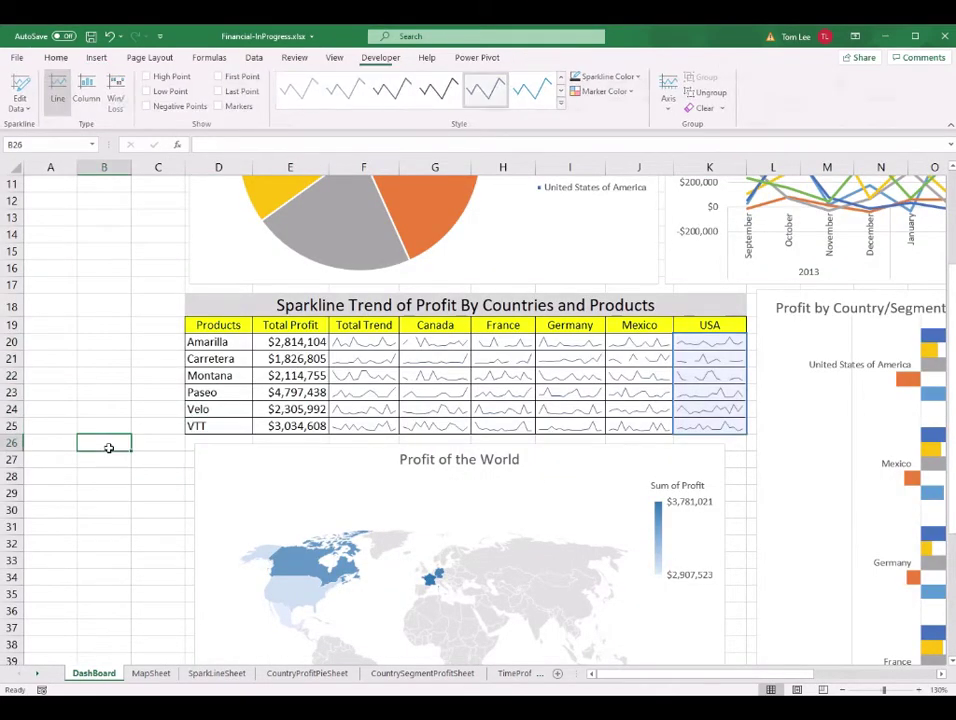
pyautogui.click(210, 462)
pyautogui.click(843, 690)
pyautogui.click(843, 690)
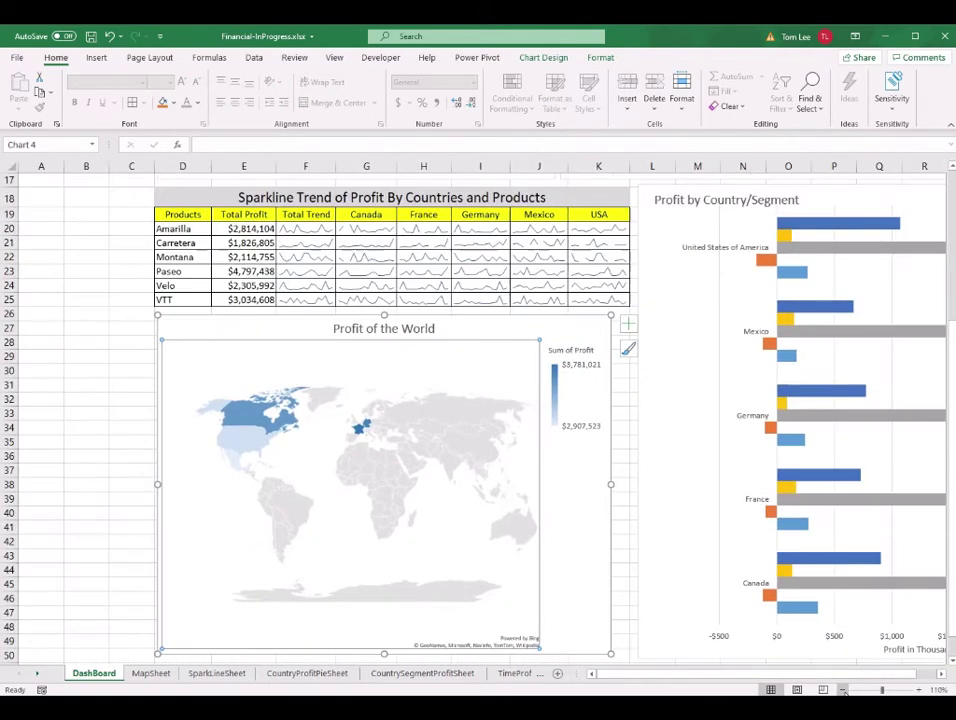
pyautogui.click(843, 690)
pyautogui.click(843, 690)
pyautogui.click(843, 690)
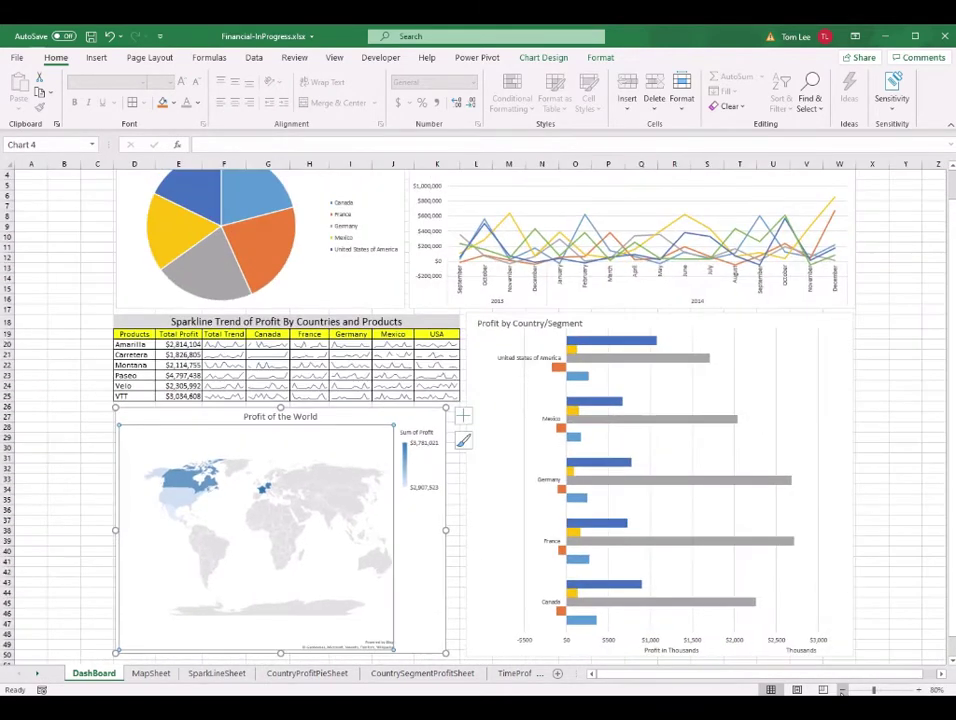
pyautogui.click(843, 690)
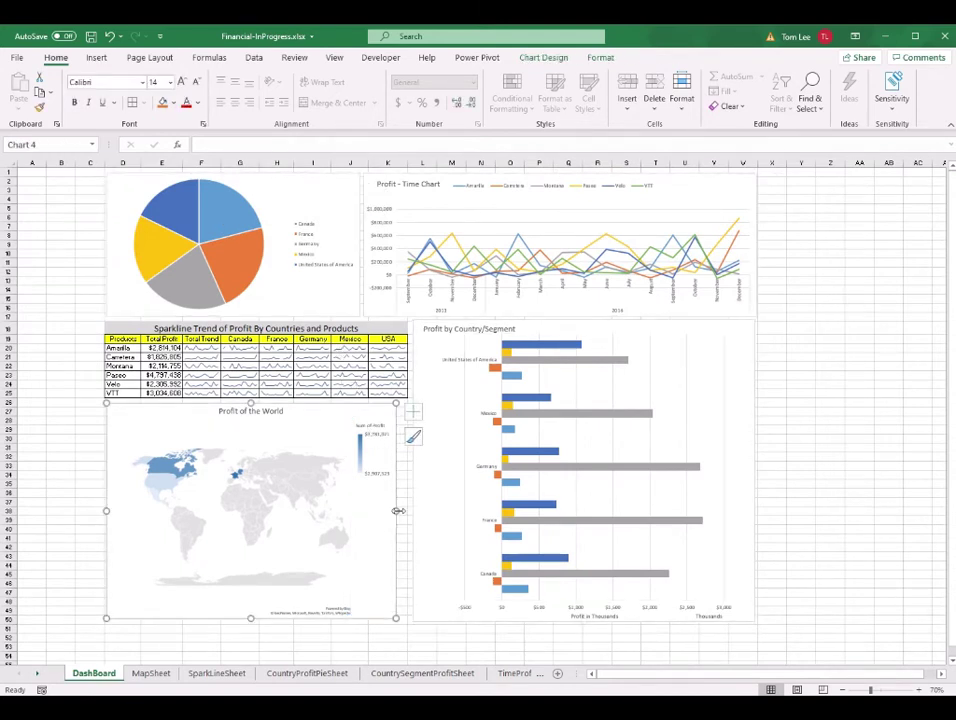
pyautogui.press('Escape')
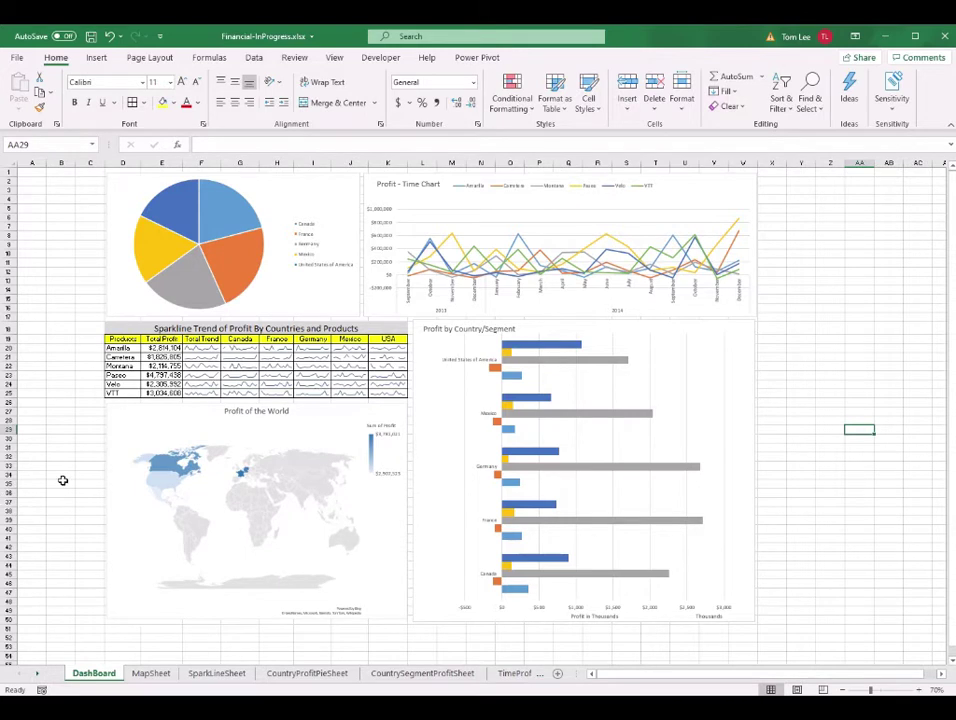
pyautogui.hotkey('alt', 'Tab')
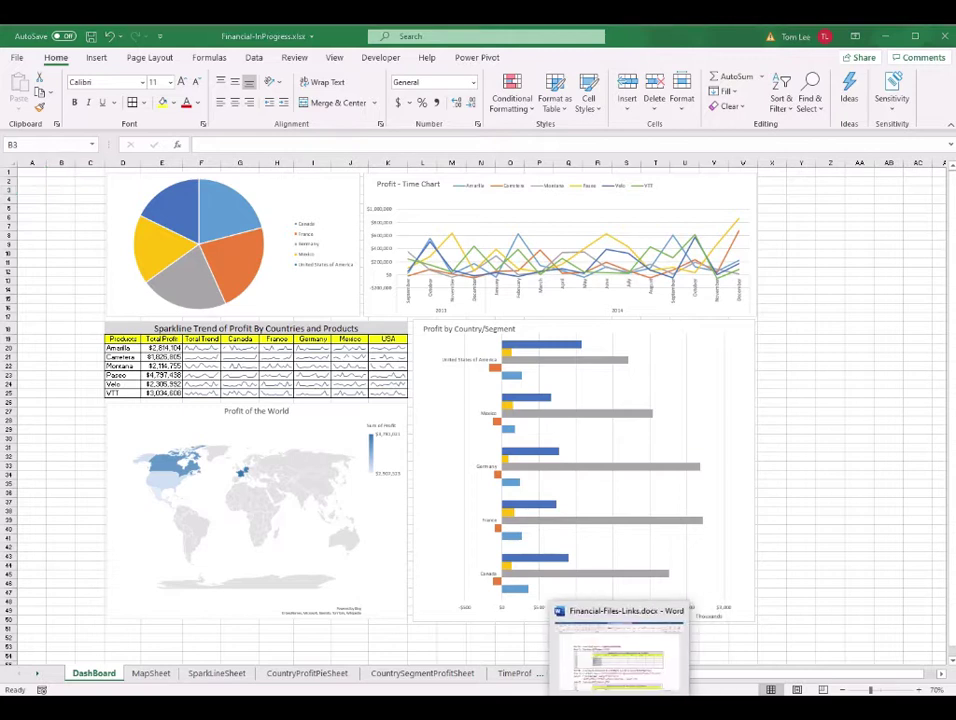
pyautogui.moveTo(590, 718)
pyautogui.click(528, 648)
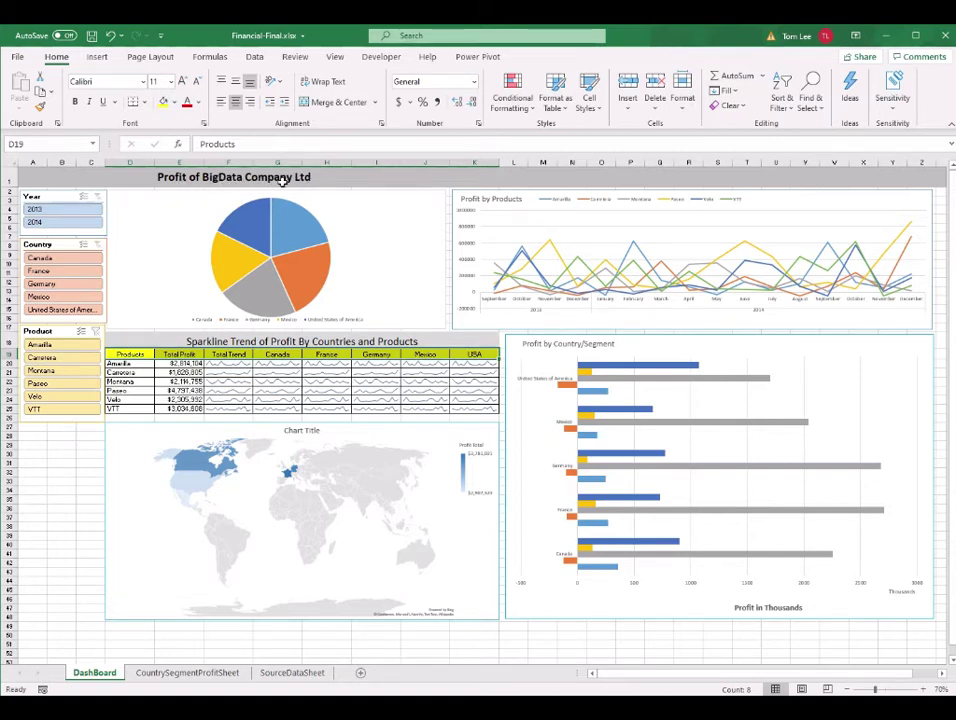
pyautogui.moveTo(617, 715)
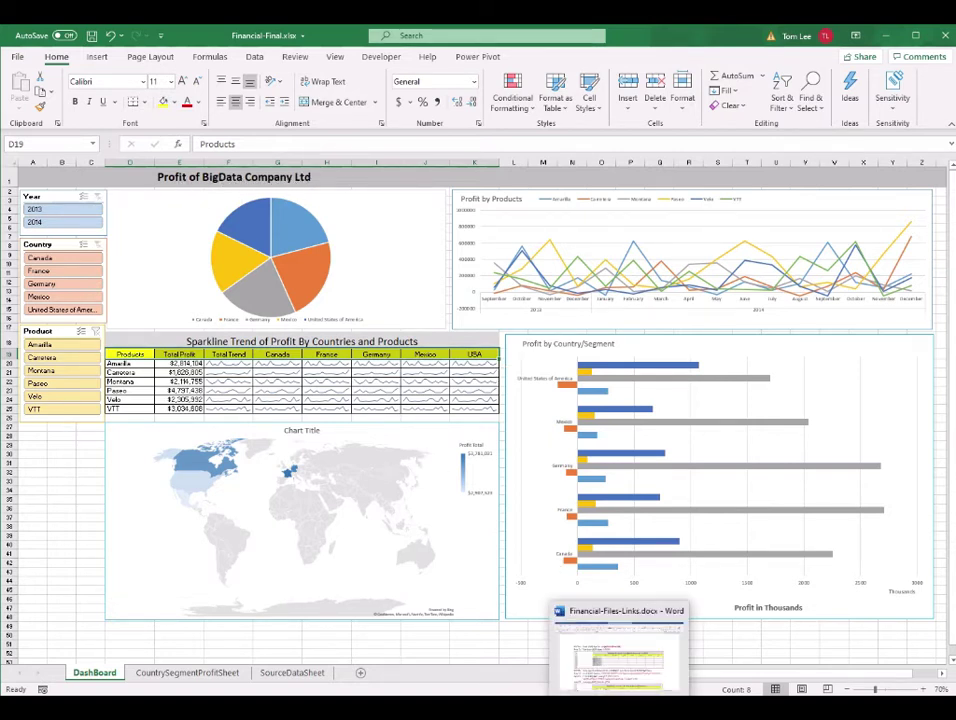
pyautogui.moveTo(580, 715)
pyautogui.click(630, 612)
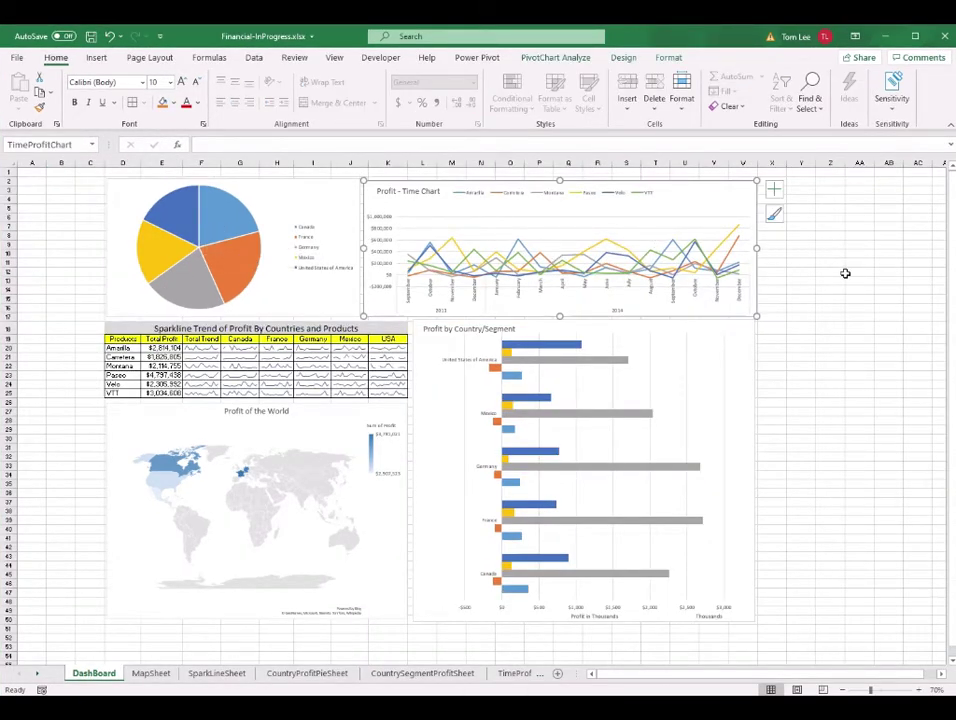
# - Increase row 1's height to 37.50 points and select the row
pyautogui.moveTo(11, 189); pyautogui.dragTo(10, 189)
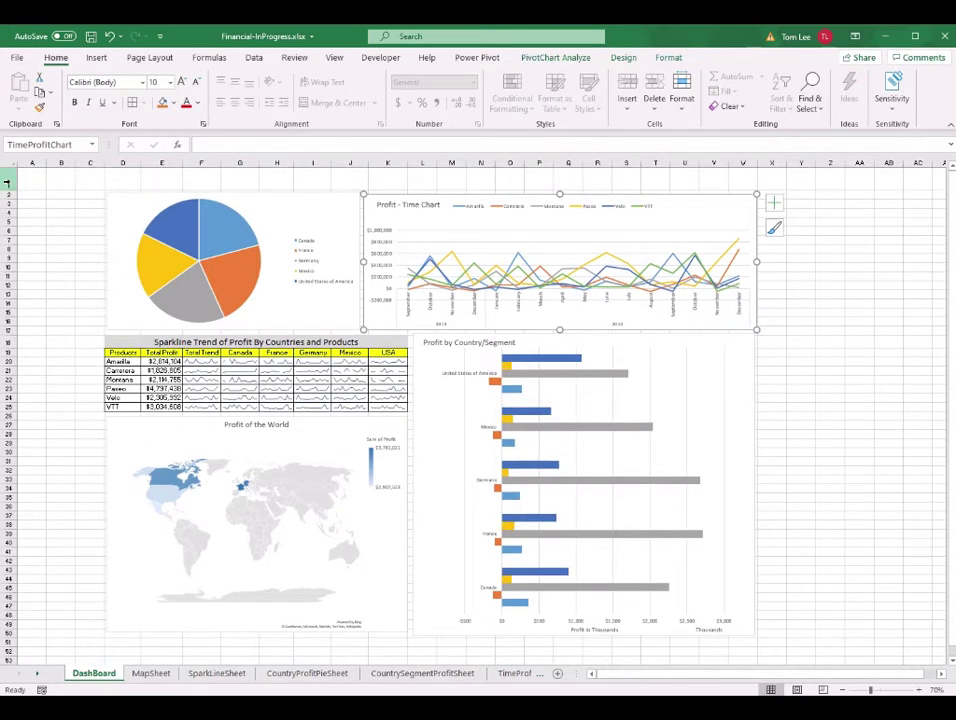
pyautogui.click(8, 179)
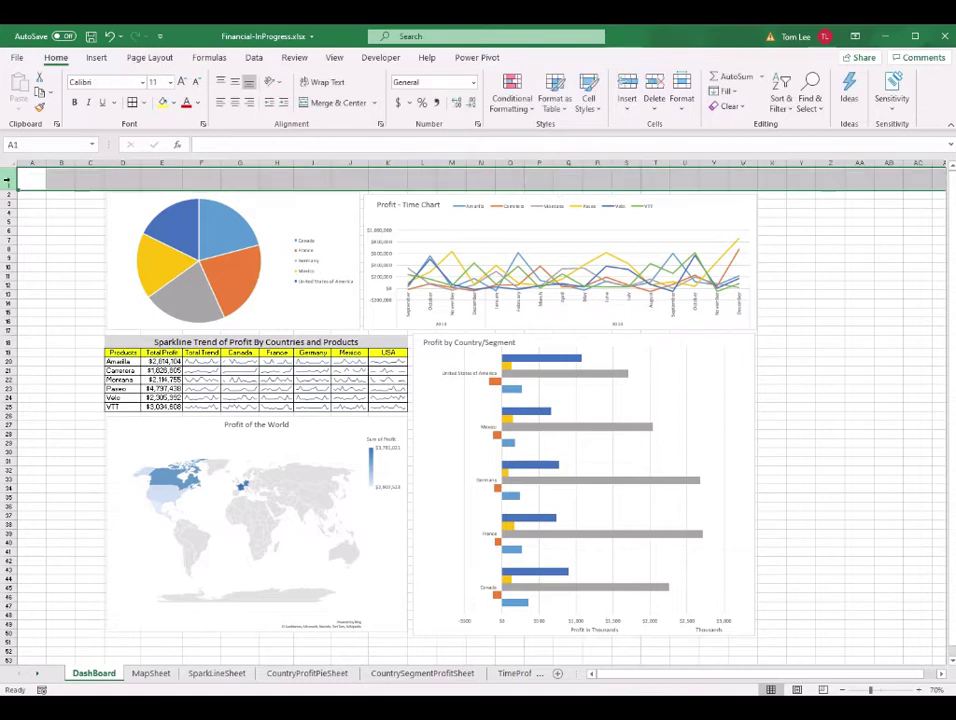
# - Give row 1 a dark grey fill with white text
pyautogui.click(176, 104)
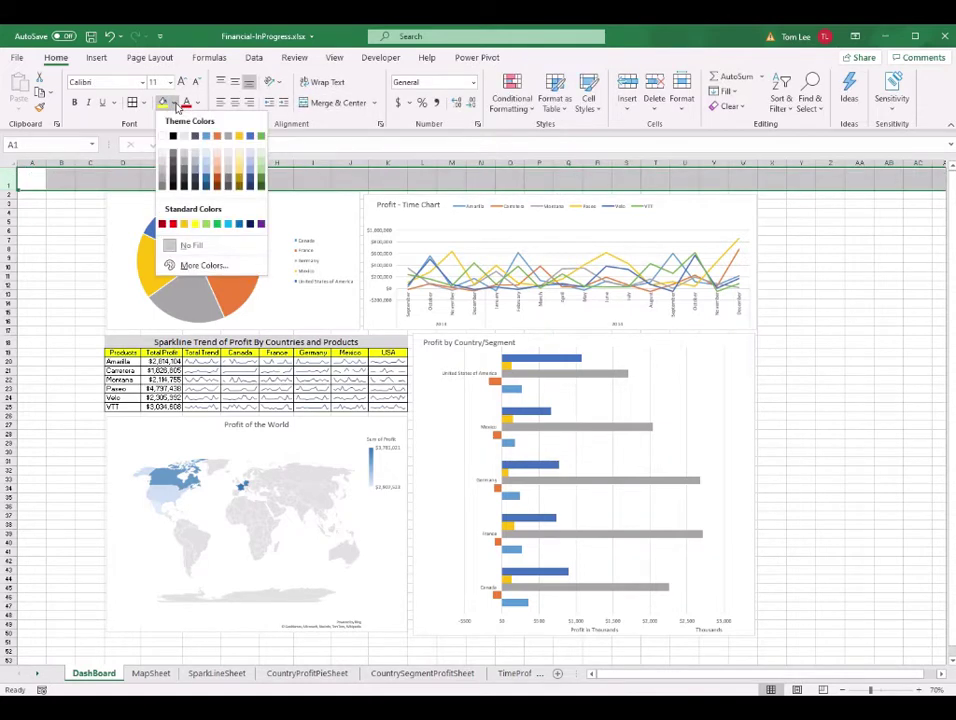
pyautogui.click(158, 178)
pyautogui.click(199, 104)
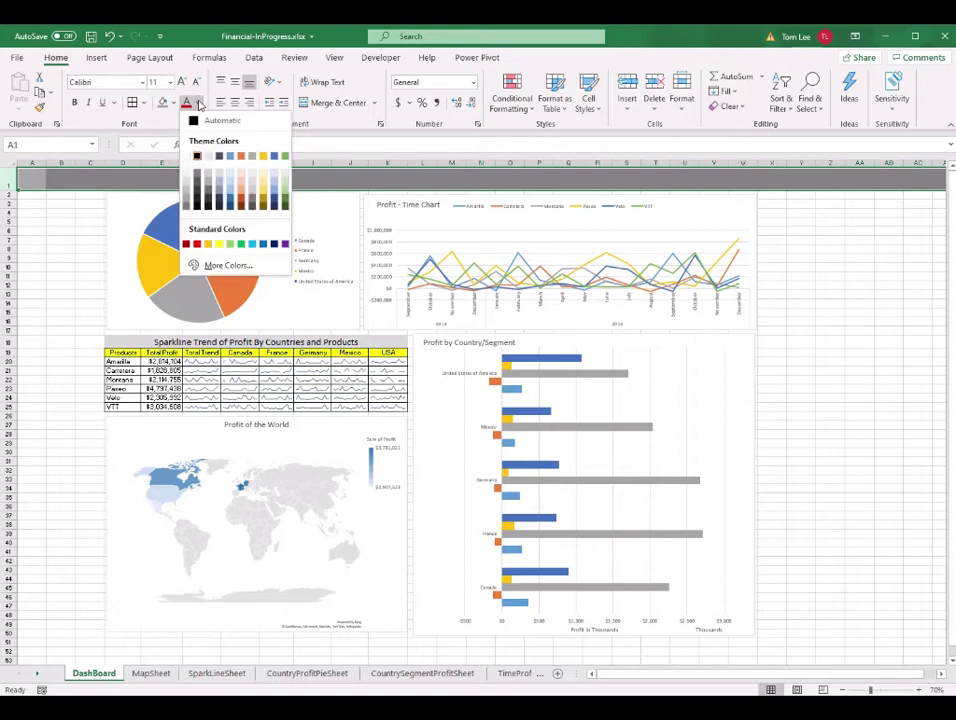
pyautogui.click(187, 157)
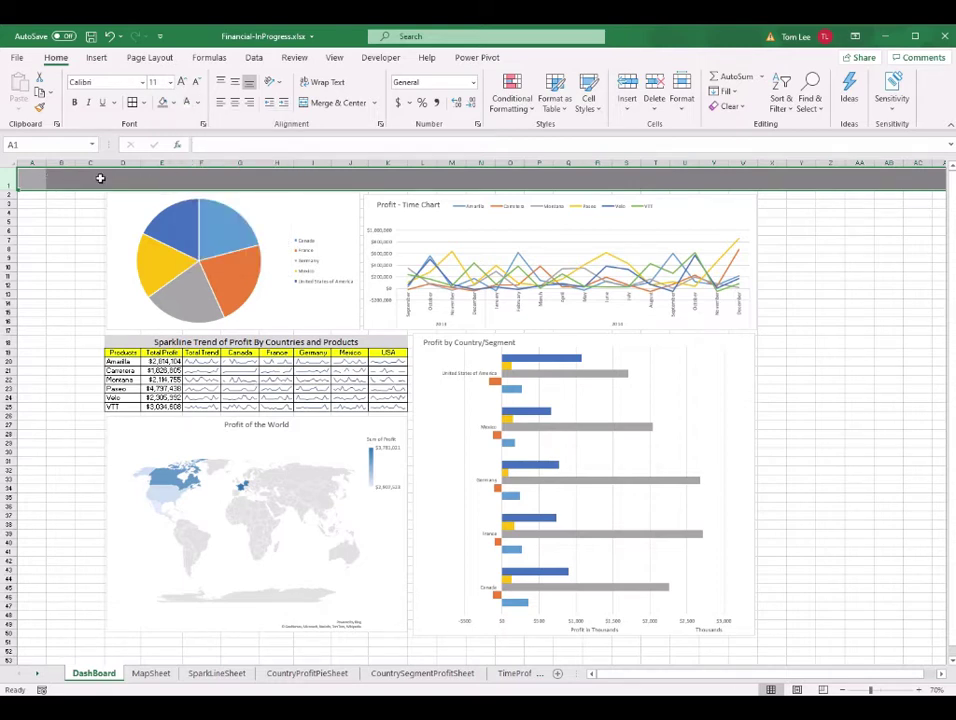
# - Enter the title 'Big Data Company Profit Report' in A1 at 24 pt
pyautogui.write('Big')
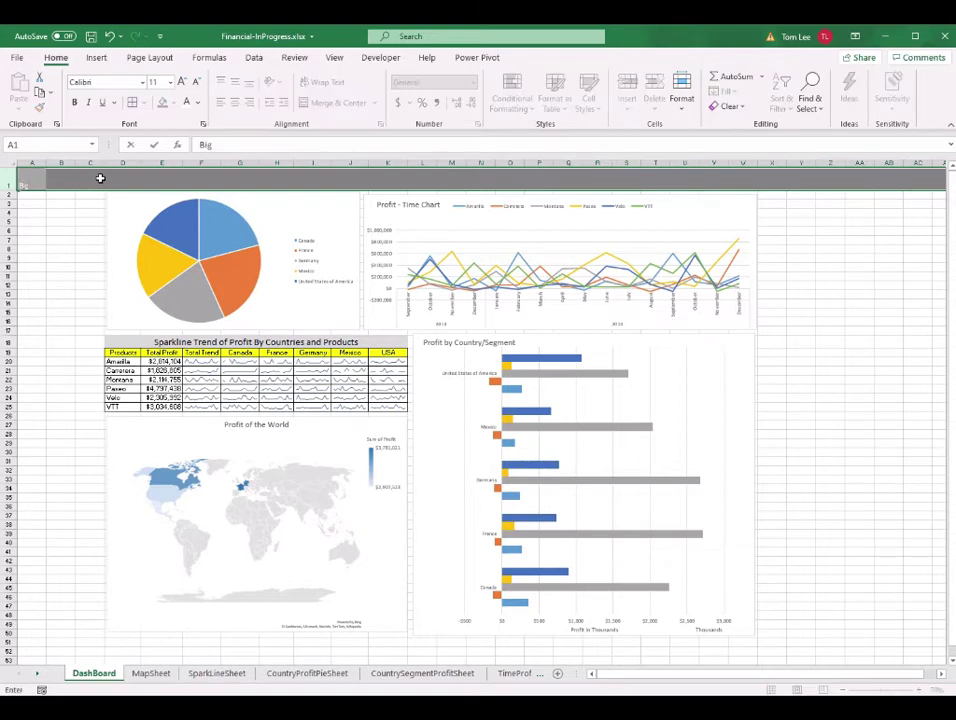
pyautogui.write(' Data Company Profi')
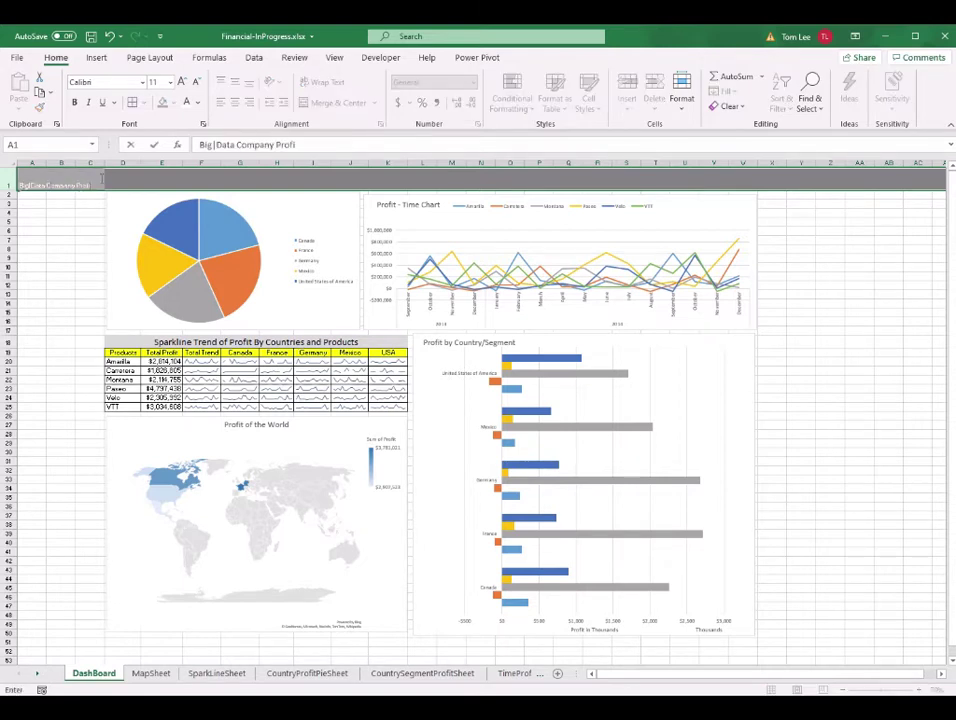
pyautogui.write('t Report')
pyautogui.press('Return')
pyautogui.click(26, 183)
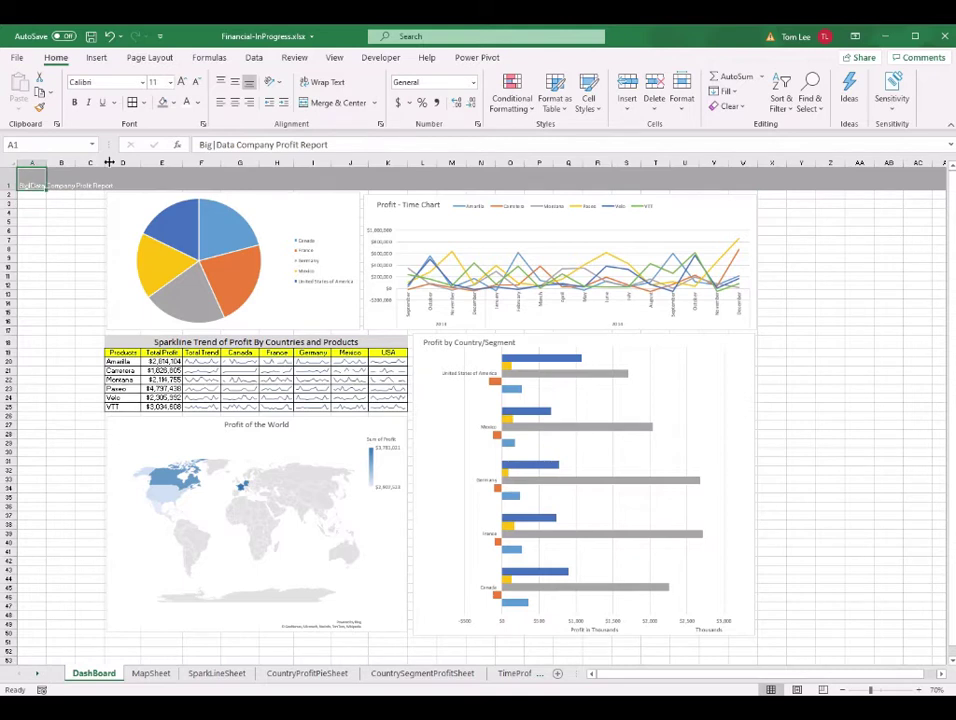
pyautogui.click(169, 82)
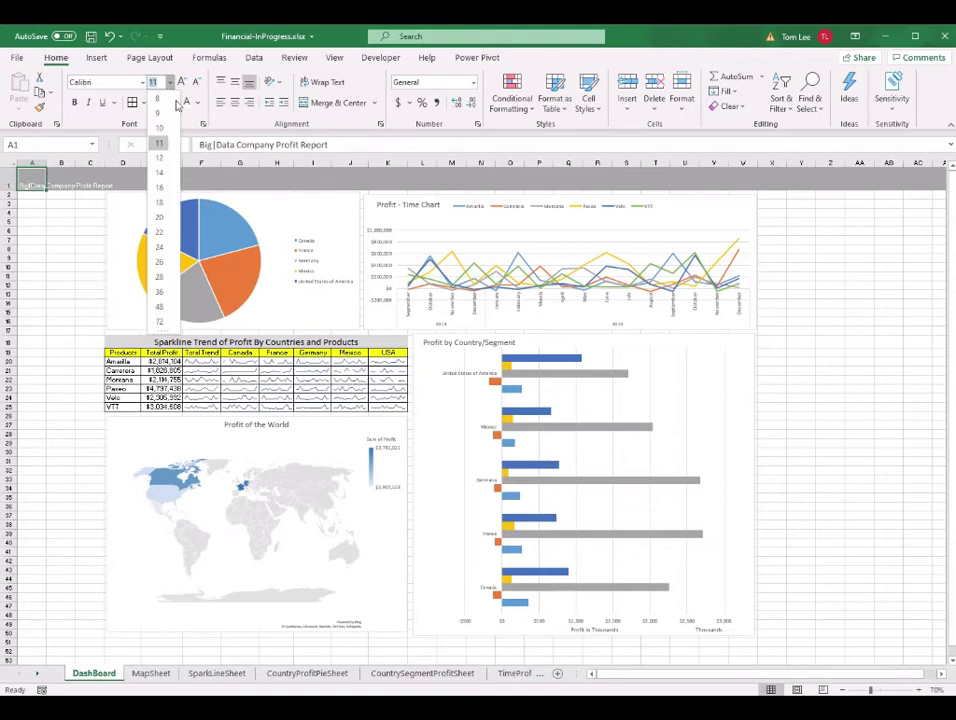
pyautogui.click(160, 246)
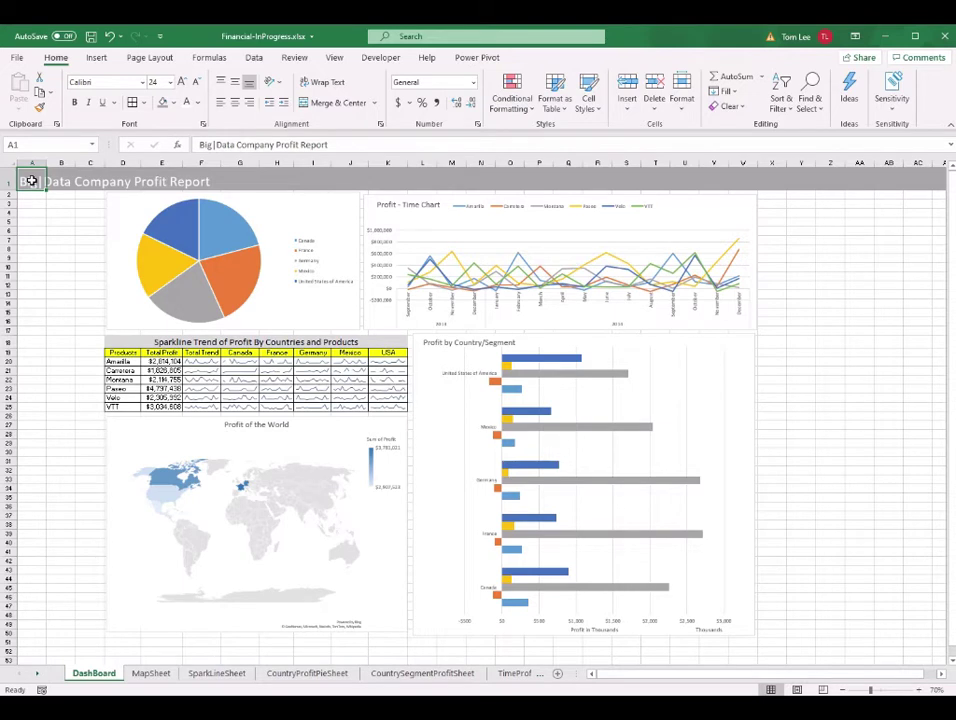
# - Merge and centre the title across A1:W1
pyautogui.moveTo(31, 181); pyautogui.dragTo(737, 183)
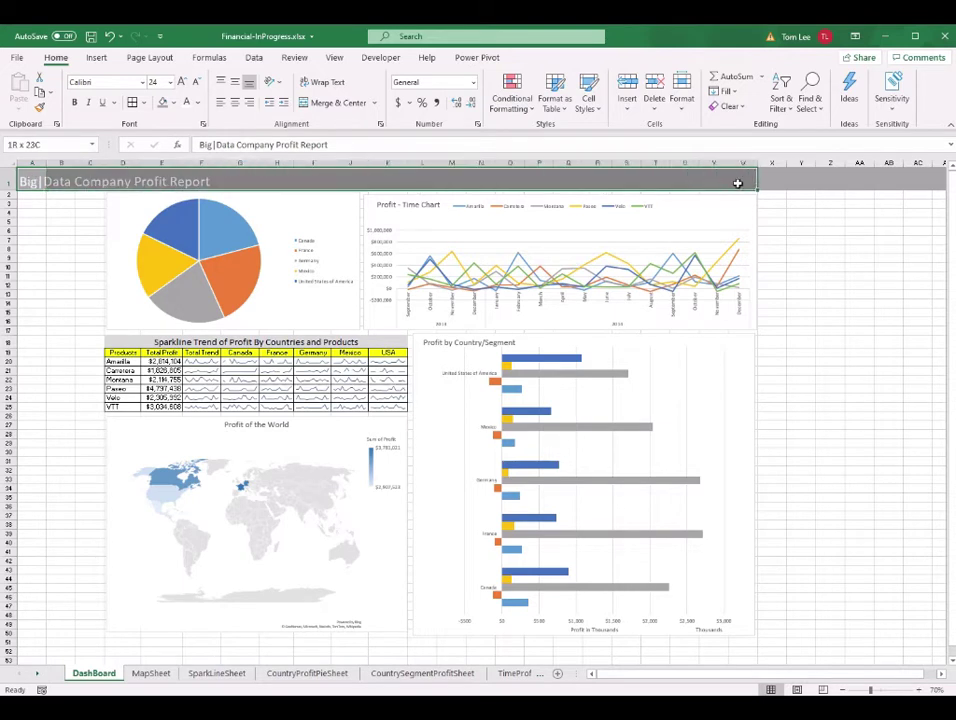
pyautogui.click(335, 104)
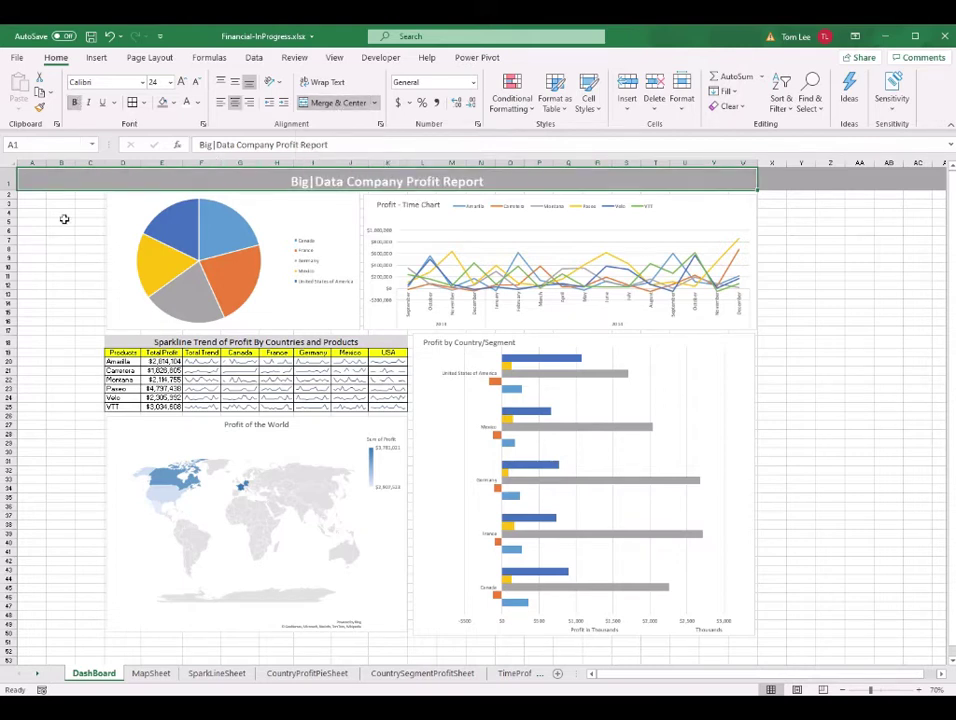
pyautogui.click(62, 312)
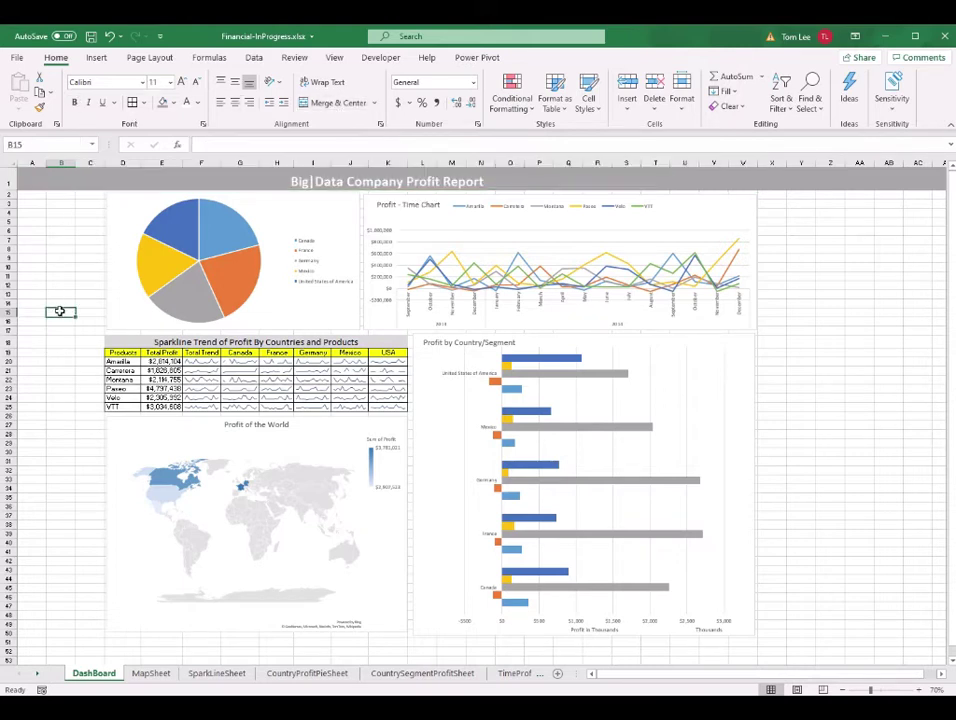
pyautogui.click(501, 179)
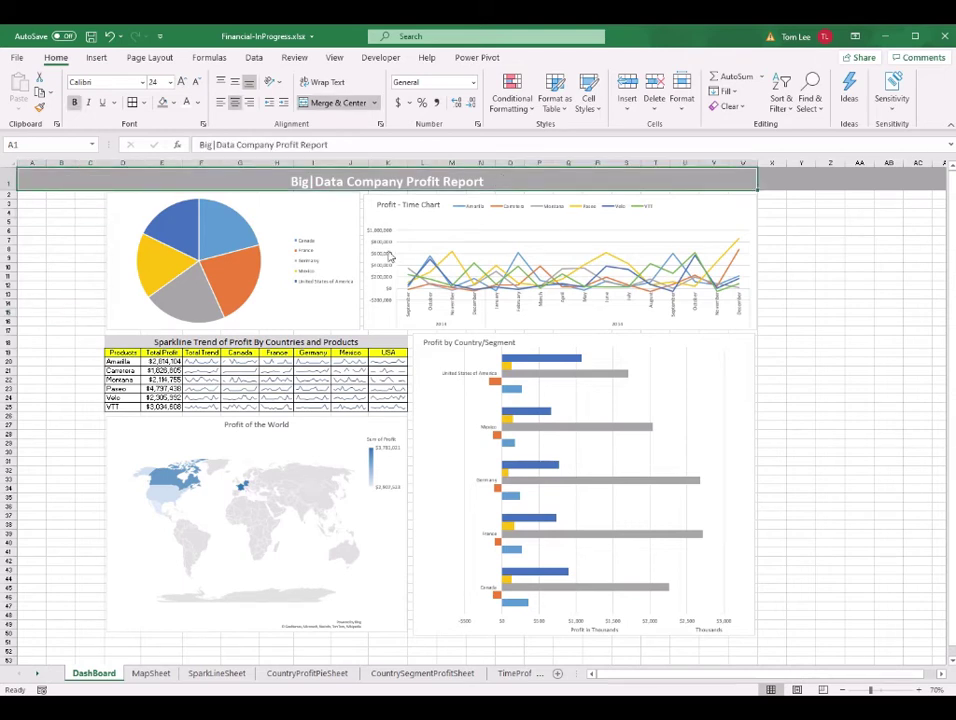
pyautogui.click(340, 215)
pyautogui.click(692, 210)
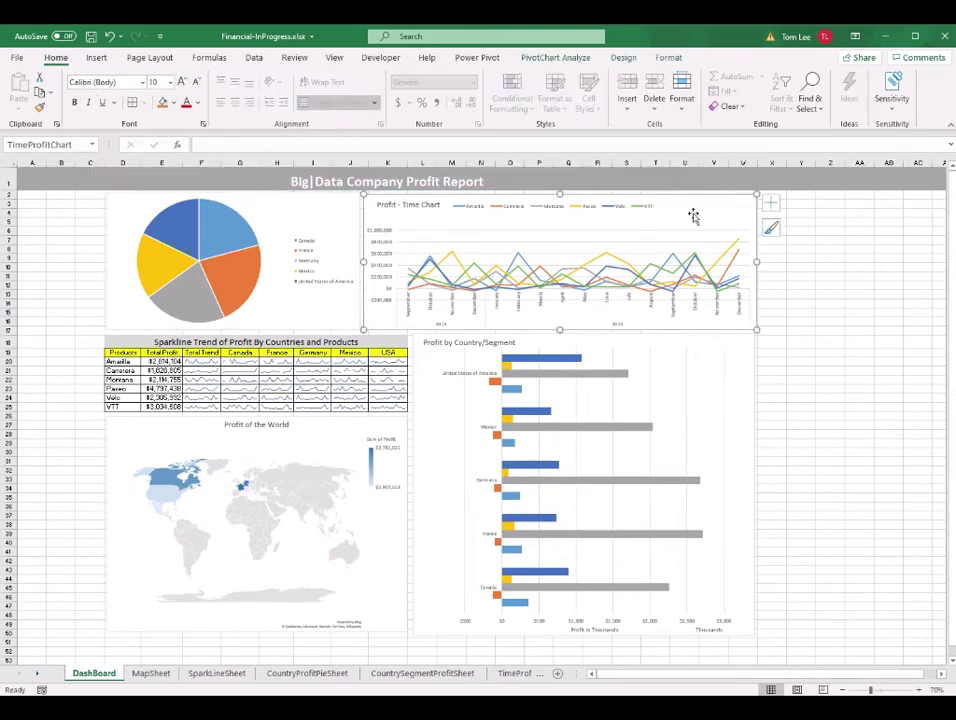
# - Review the country/segment chart, sparkline table D18:K25 and world map on the dashboard
pyautogui.click(744, 386)
pyautogui.click(131, 344)
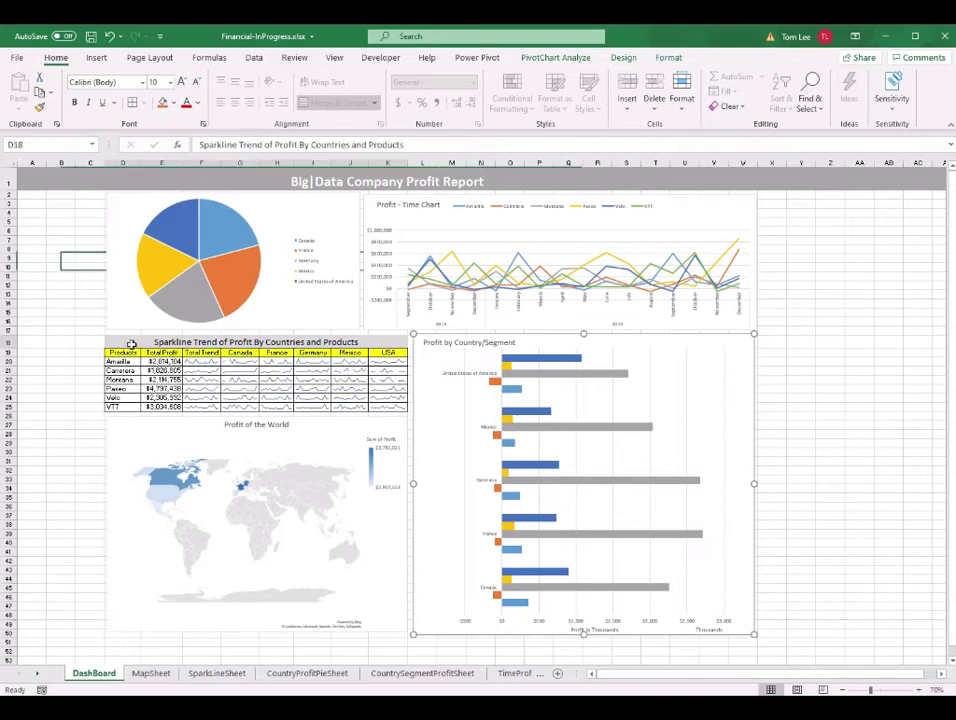
pyautogui.moveTo(131, 344); pyautogui.dragTo(395, 406)
pyautogui.click(333, 435)
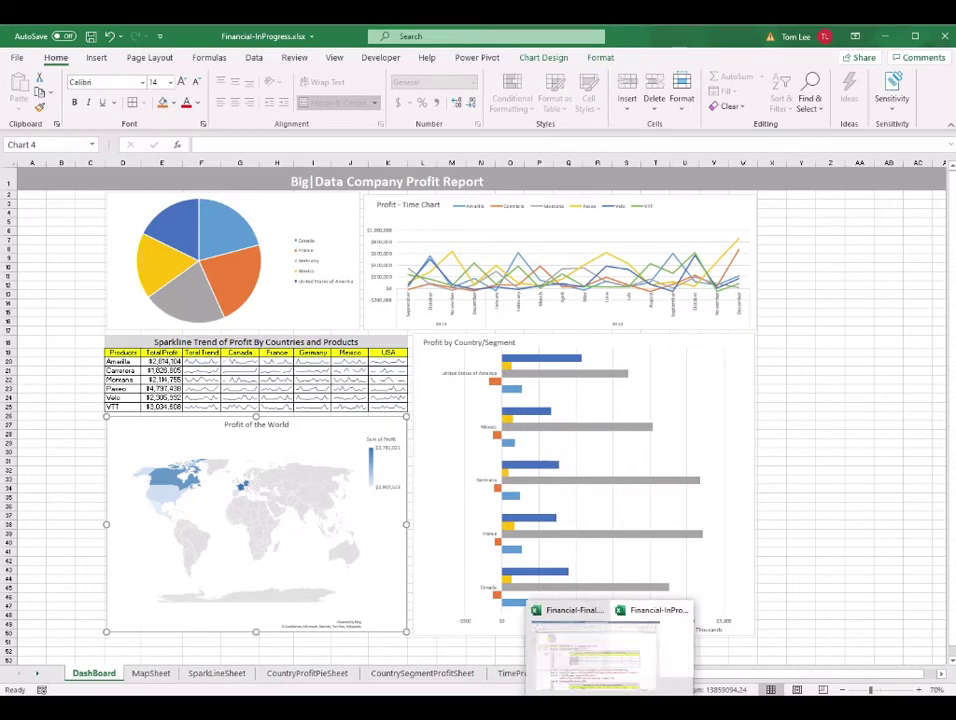
# - Compare against Financial-Final, then save the Financial-InProgress workbook
pyautogui.click(516, 640)
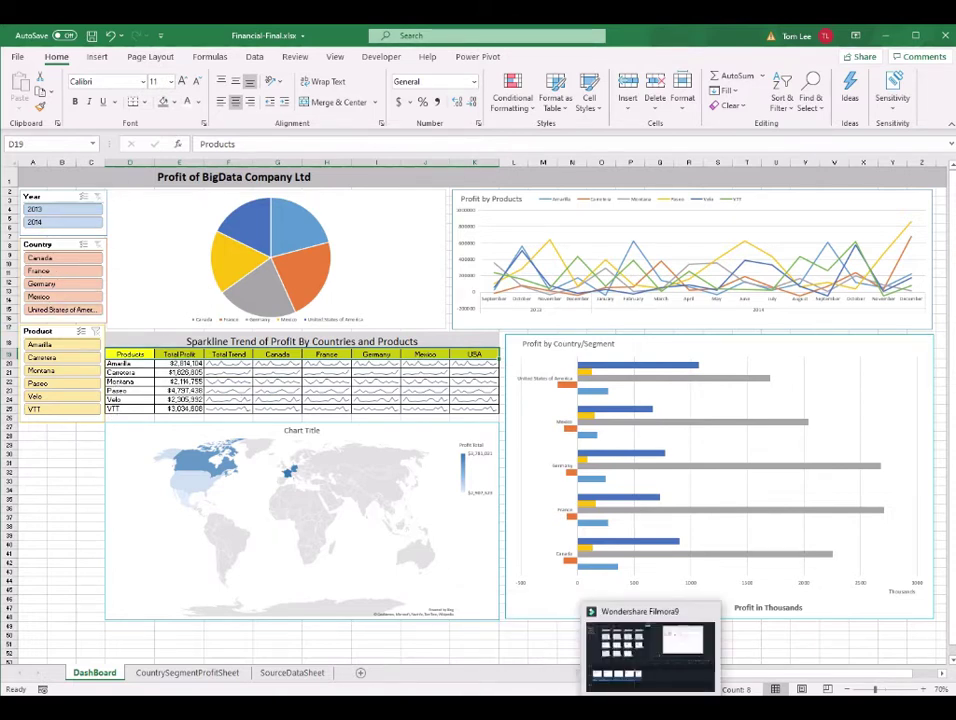
pyautogui.click(640, 660)
pyautogui.click(18, 58)
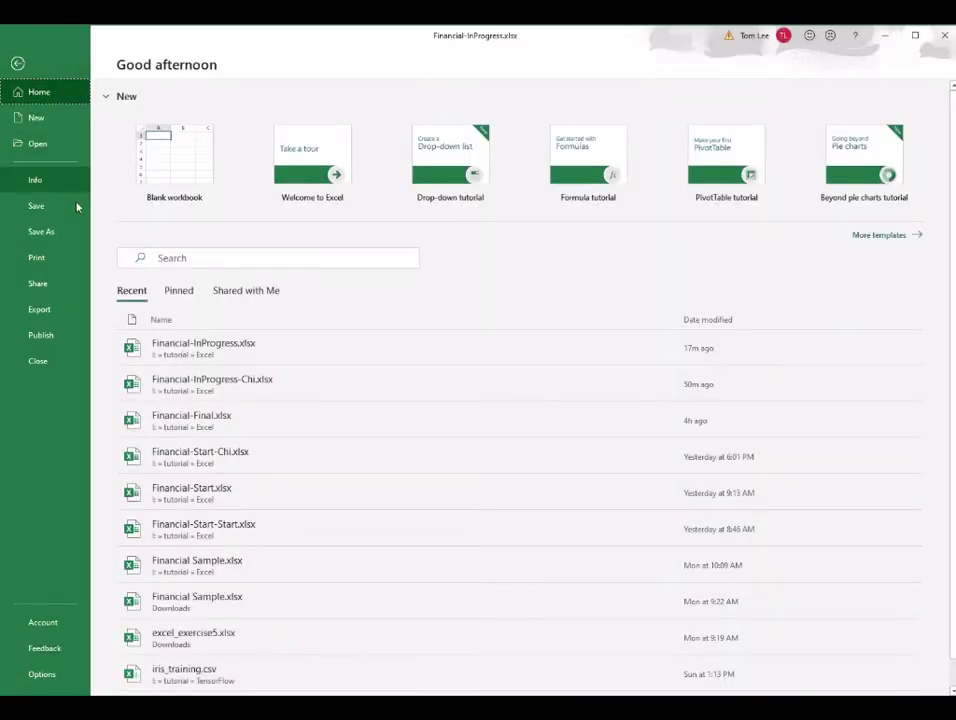
pyautogui.click(40, 207)
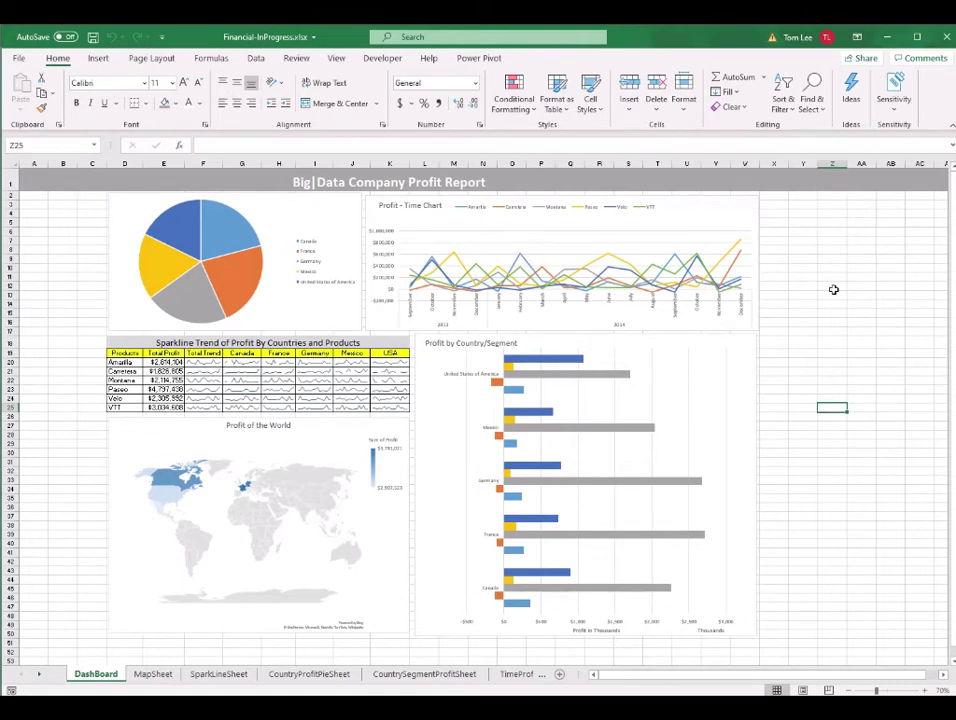
# - In Financial-Final, filter the Year slicer to 2014 and select the Profit - Time Chart
pyautogui.moveTo(590, 708)
pyautogui.click(561, 684)
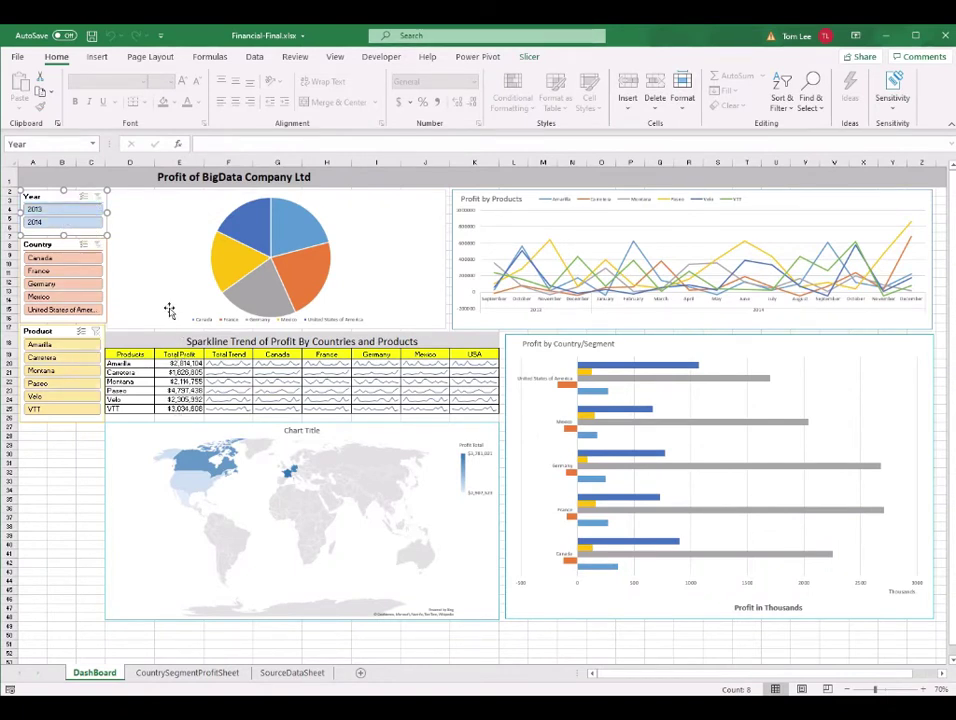
pyautogui.click(77, 224)
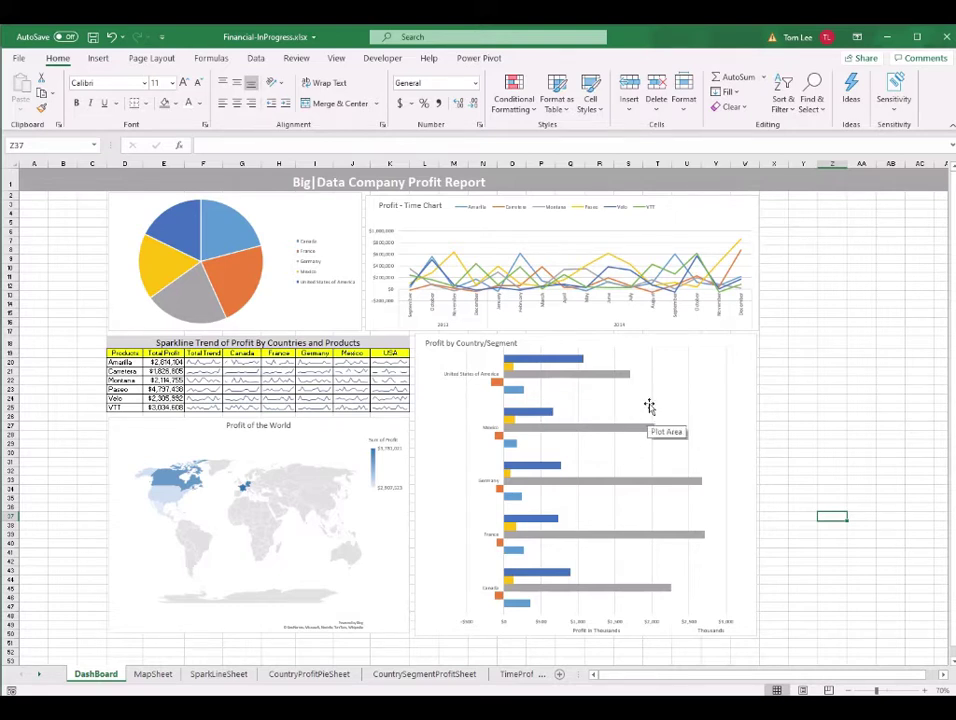
pyautogui.click(711, 218)
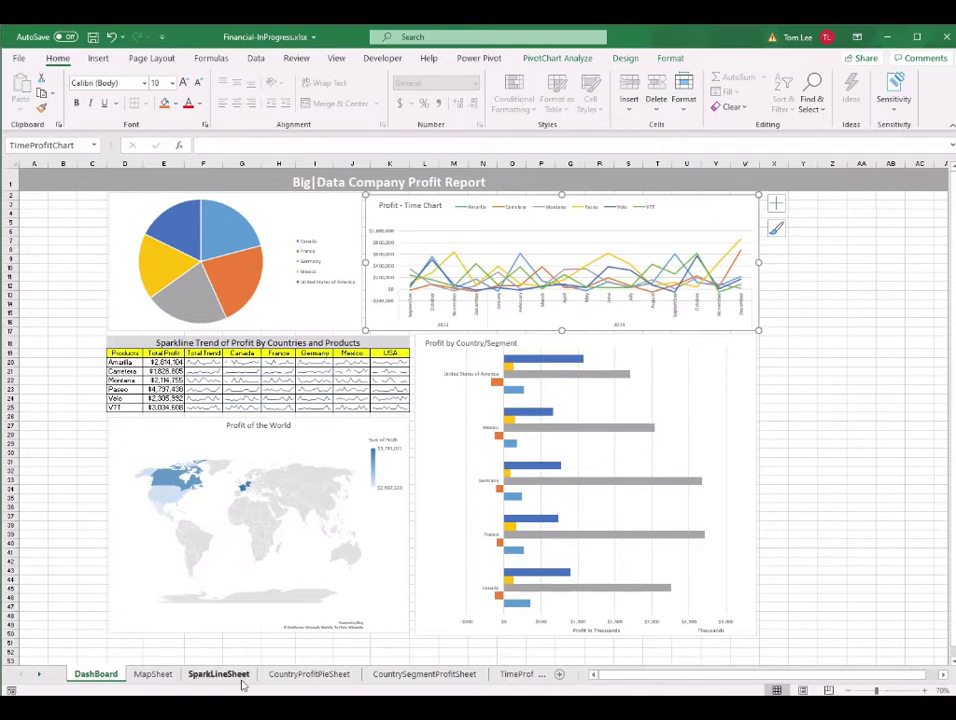
# - Insert Country, Year and Product slicers for the pivot table on TimeProfitPivotSheet
pyautogui.click(515, 676)
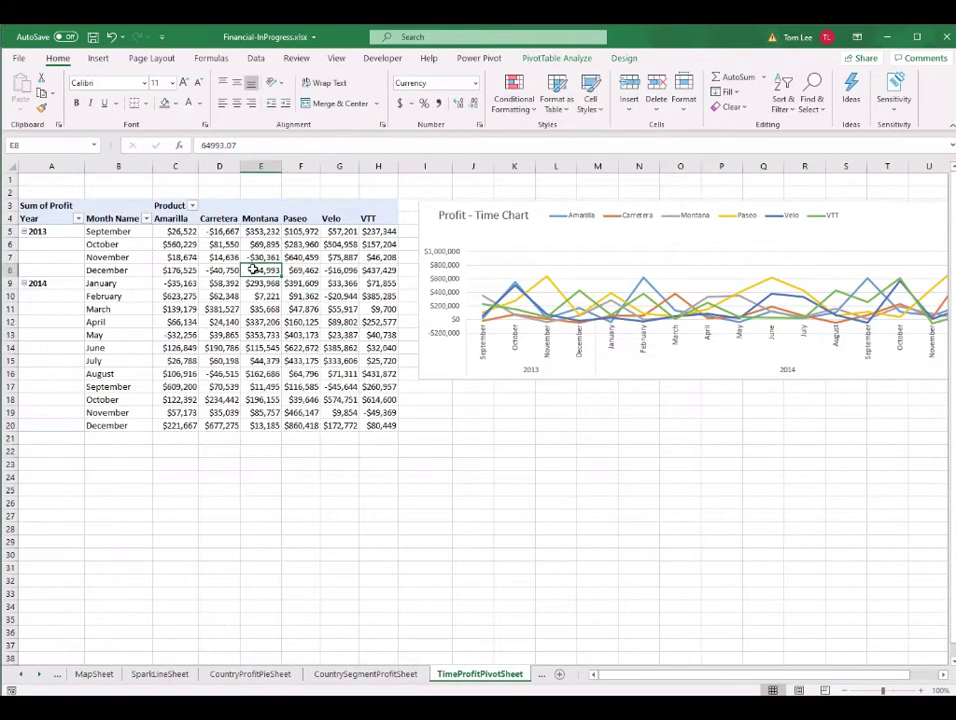
pyautogui.moveTo(253, 270)
pyautogui.click(555, 59)
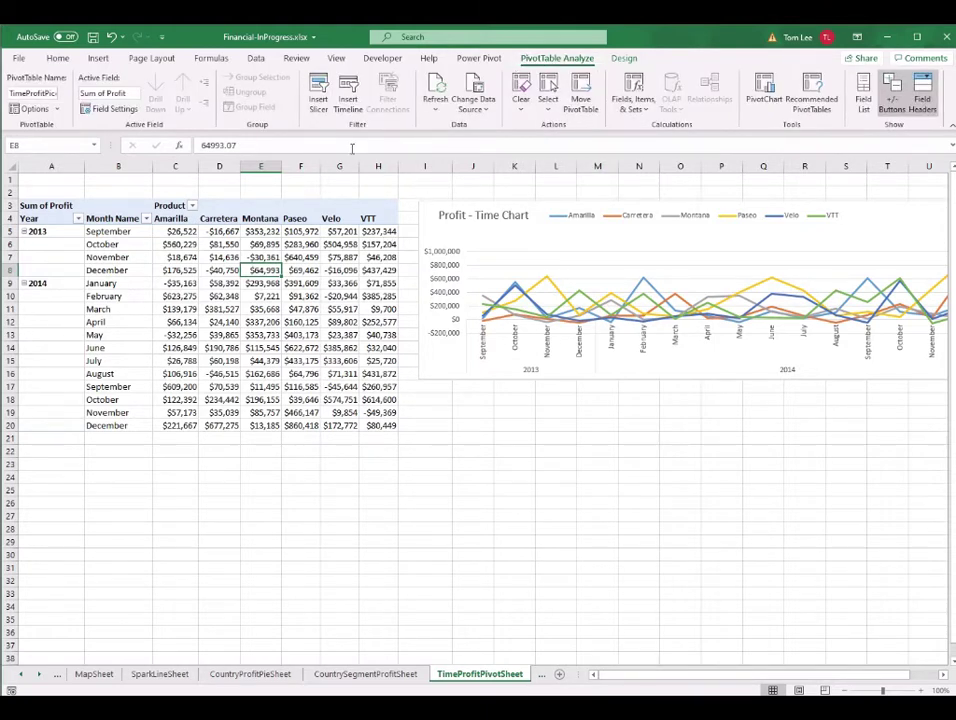
pyautogui.click(318, 103)
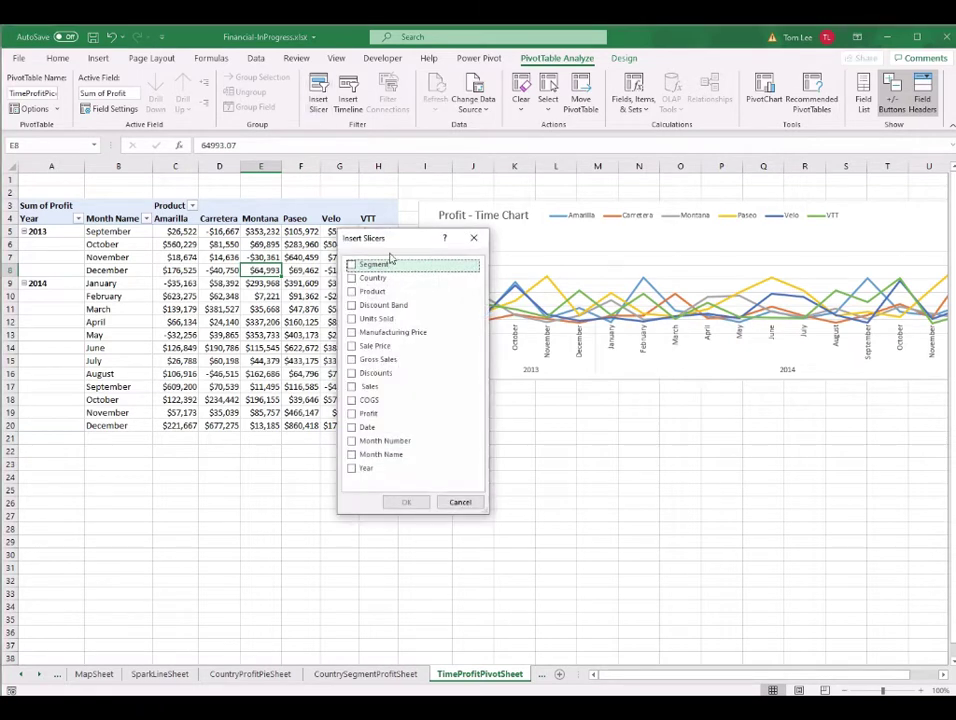
pyautogui.moveTo(407, 243); pyautogui.dragTo(583, 222)
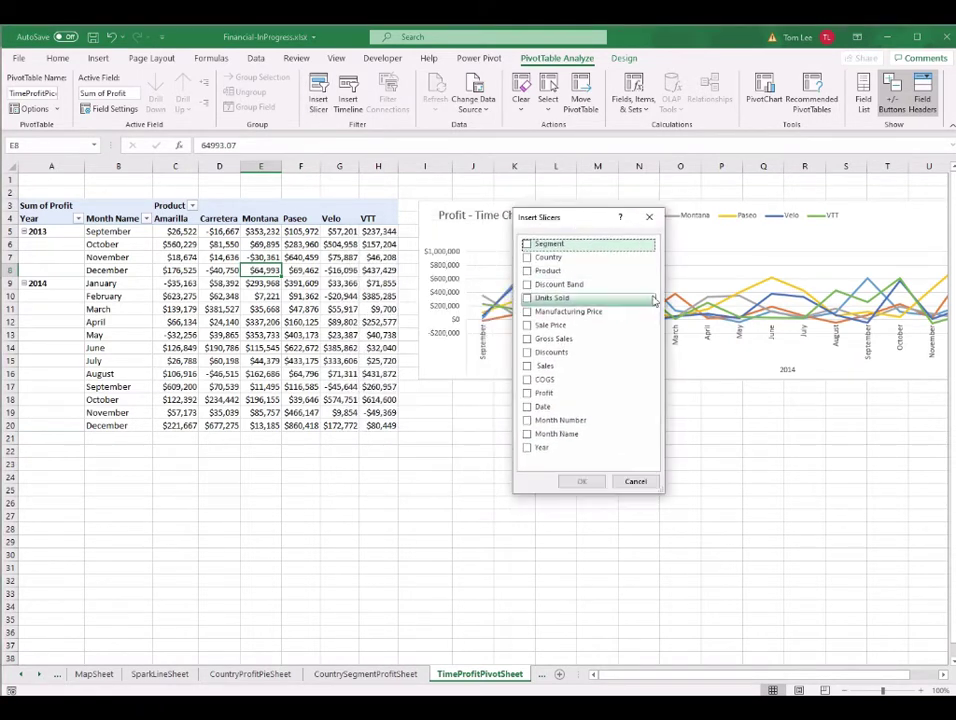
pyautogui.click(552, 257)
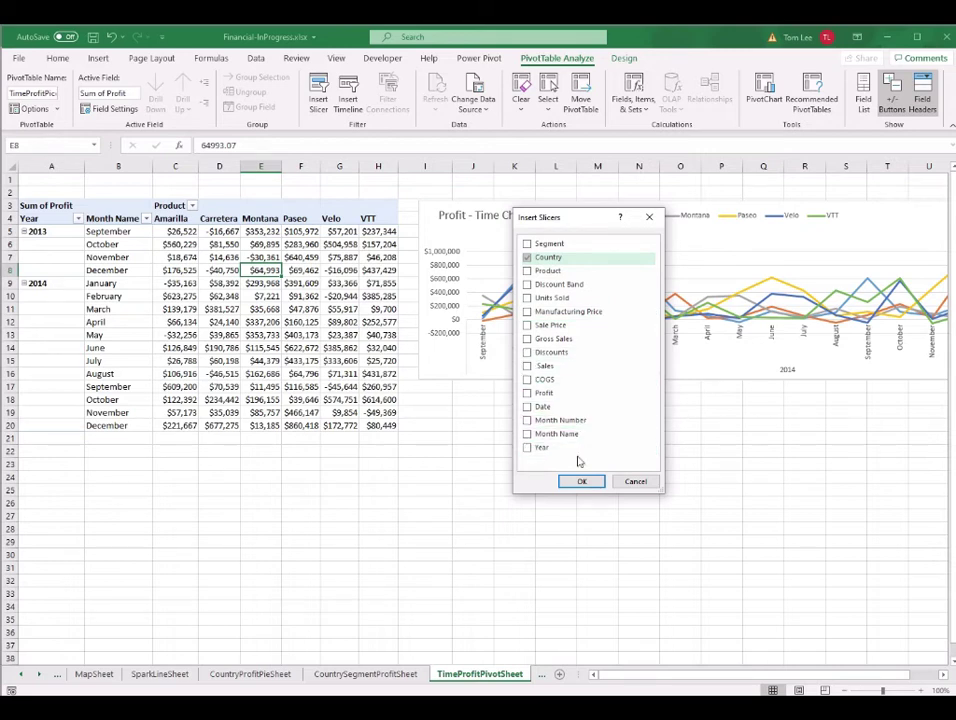
pyautogui.click(529, 450)
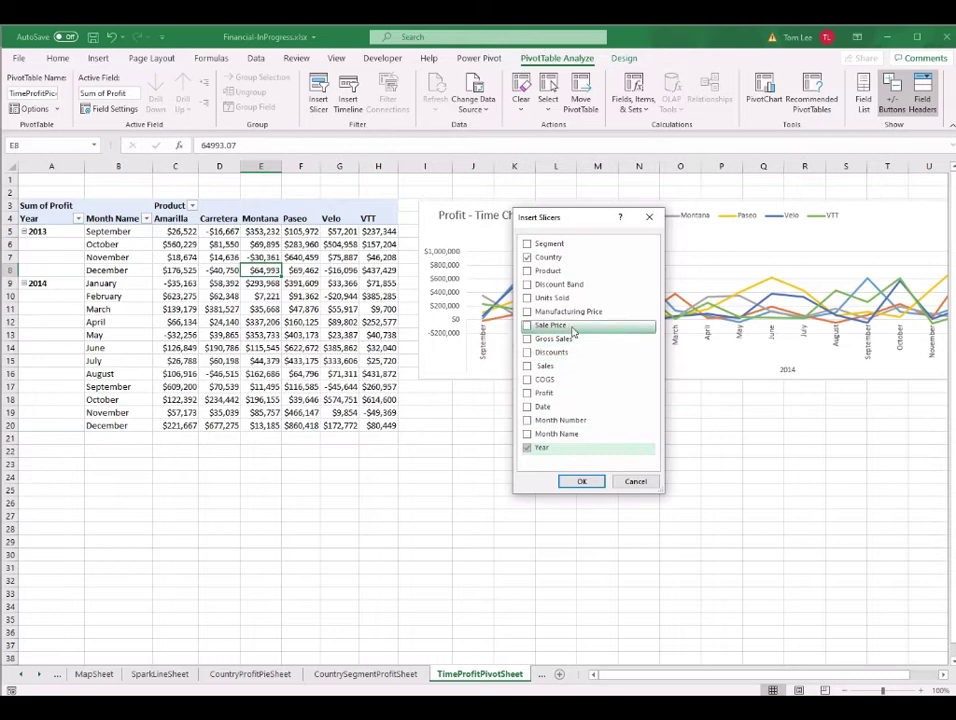
pyautogui.click(548, 271)
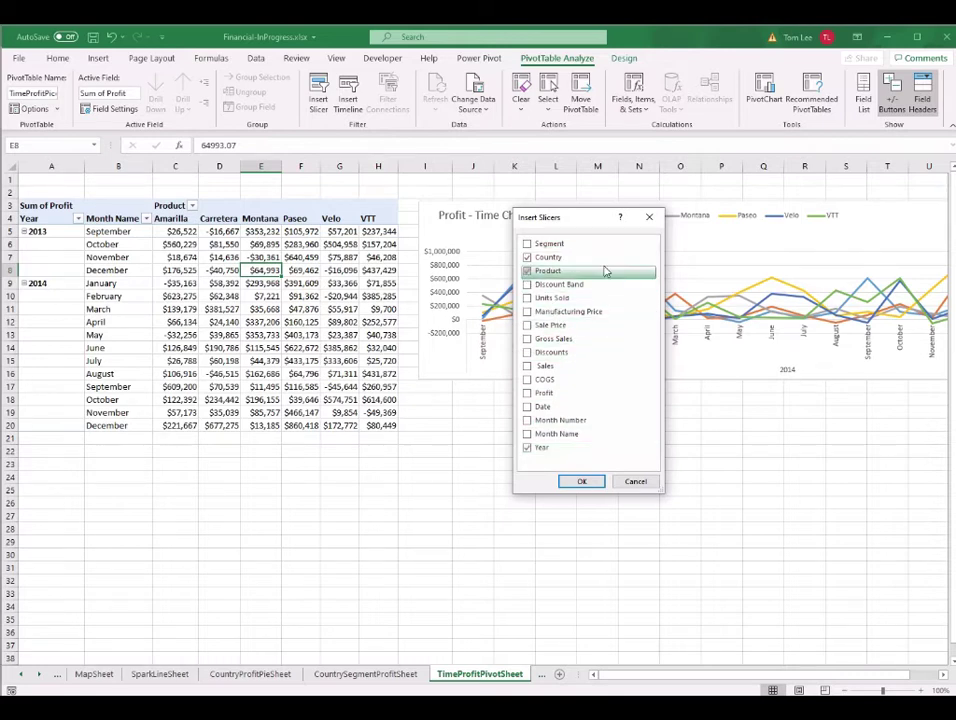
pyautogui.moveTo(594, 229); pyautogui.dragTo(563, 221)
pyautogui.click(551, 474)
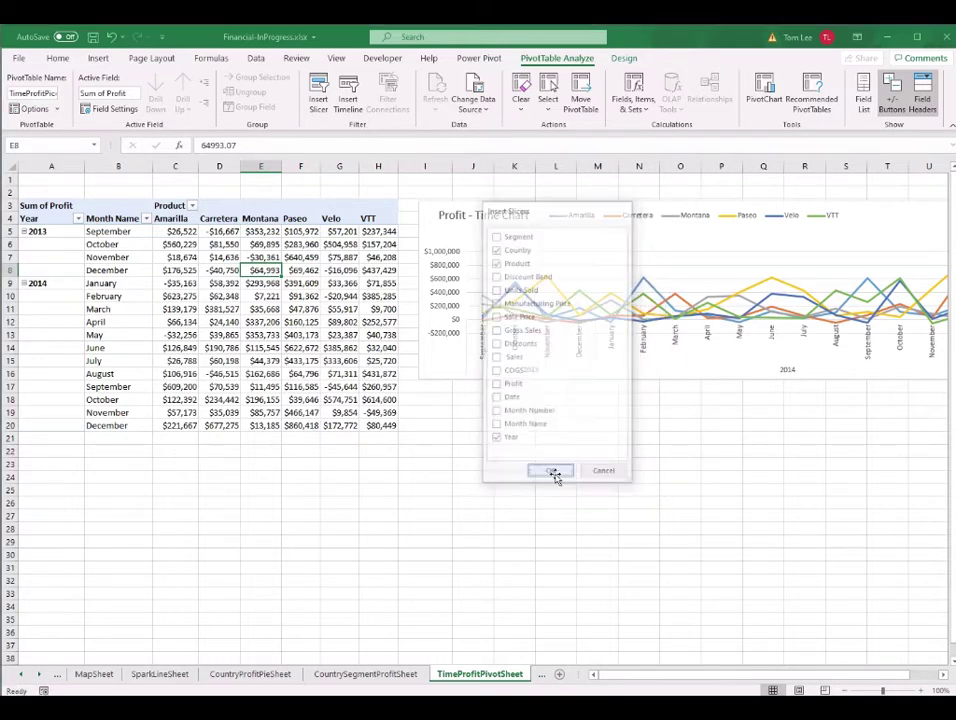
# - Drag the Year and Product slicers apart, then select all three slicers together
pyautogui.moveTo(533, 383); pyautogui.dragTo(752, 431)
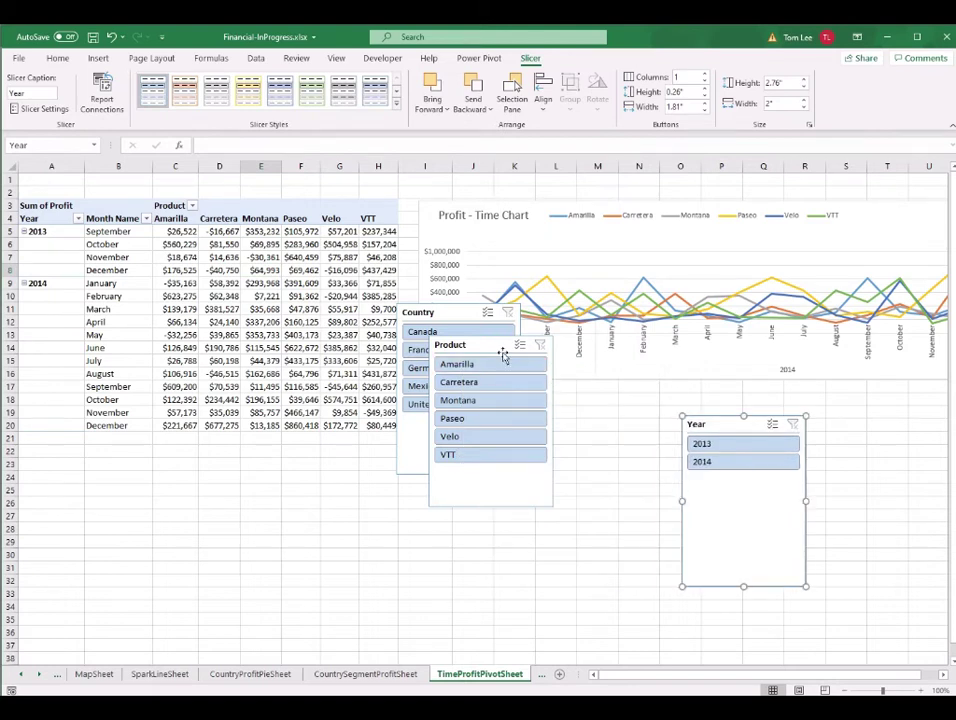
pyautogui.moveTo(504, 346); pyautogui.dragTo(610, 492)
pyautogui.click(735, 428)
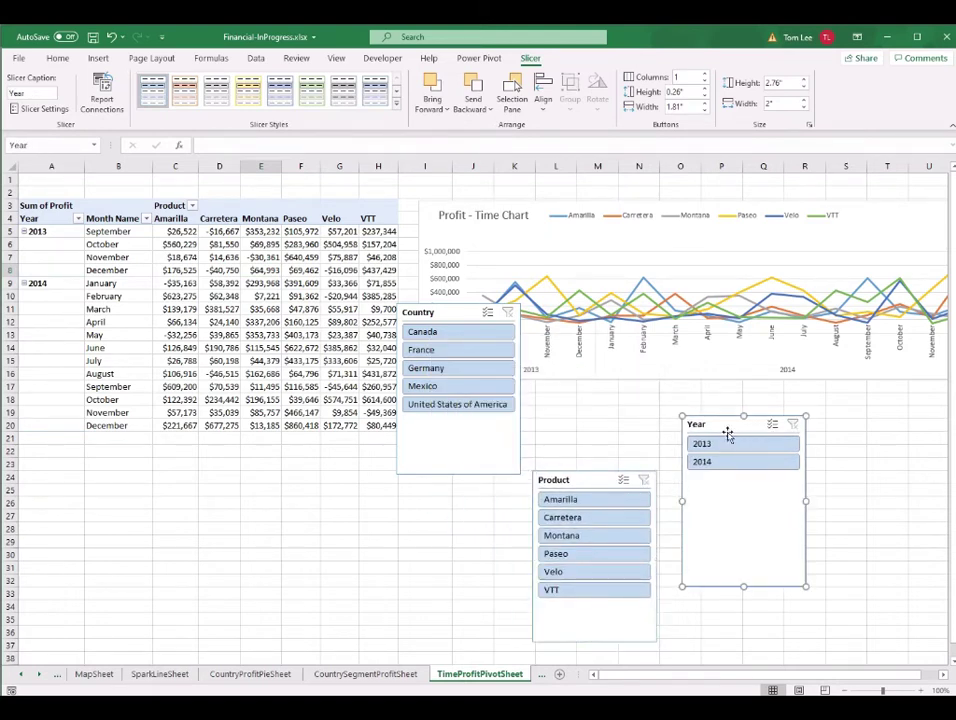
pyautogui.keyDown('ctrl'); pyautogui.click(597, 484); pyautogui.keyUp('ctrl')
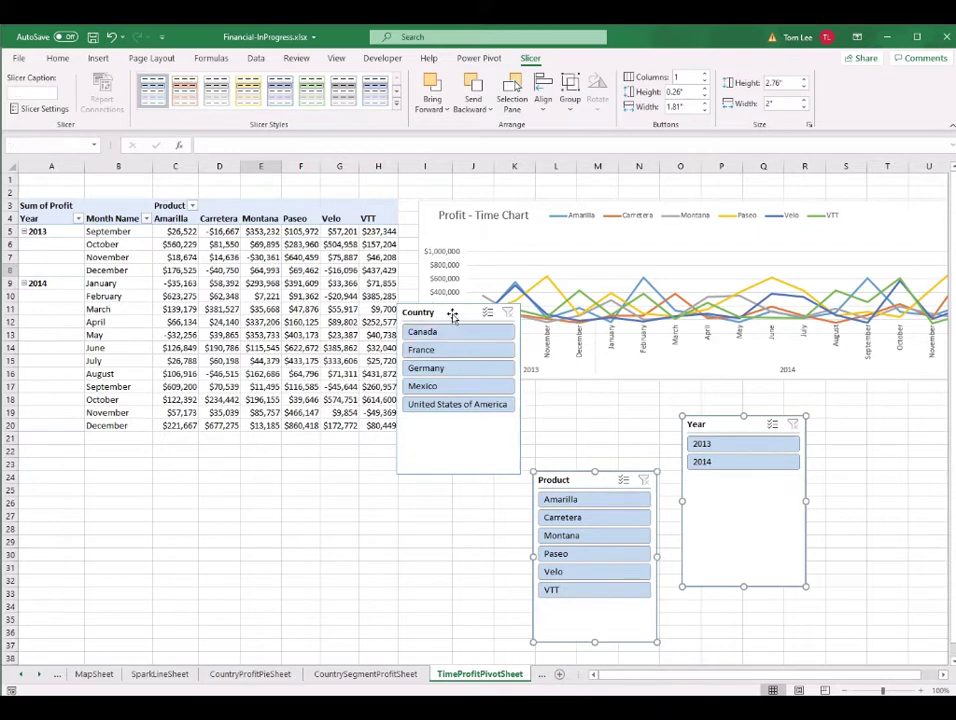
pyautogui.keyDown('ctrl'); pyautogui.click(430, 352); pyautogui.keyUp('ctrl')
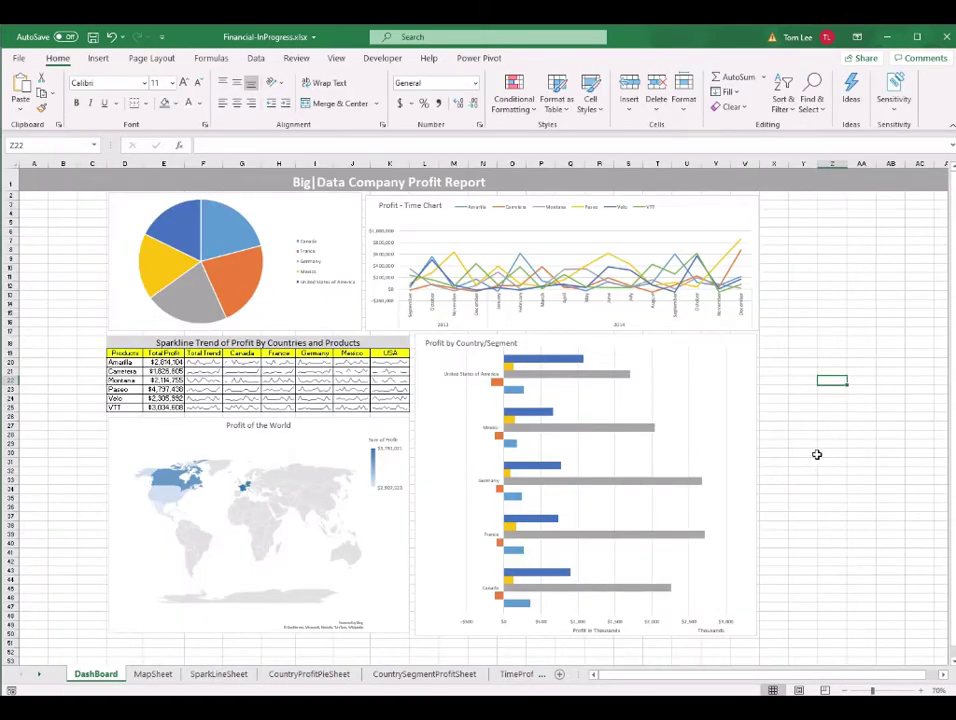
# - Paste the three slicers onto DashBoard and put a shortened Year slicer at the top-left
pyautogui.hotkey('ctrl', 'v')
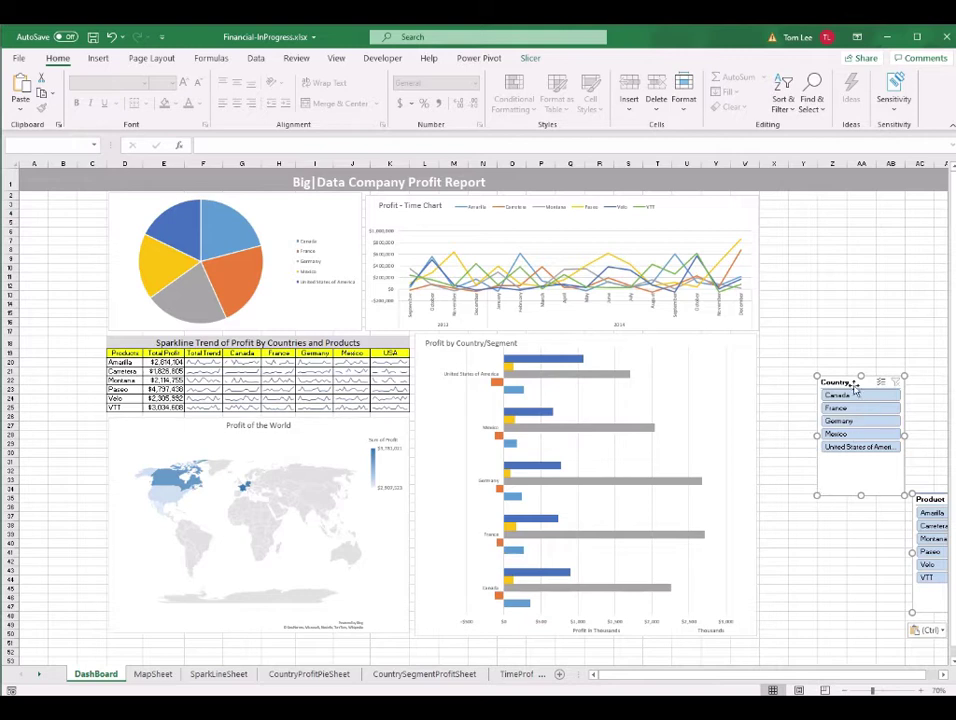
pyautogui.moveTo(853, 388); pyautogui.dragTo(55, 267)
pyautogui.click(795, 381)
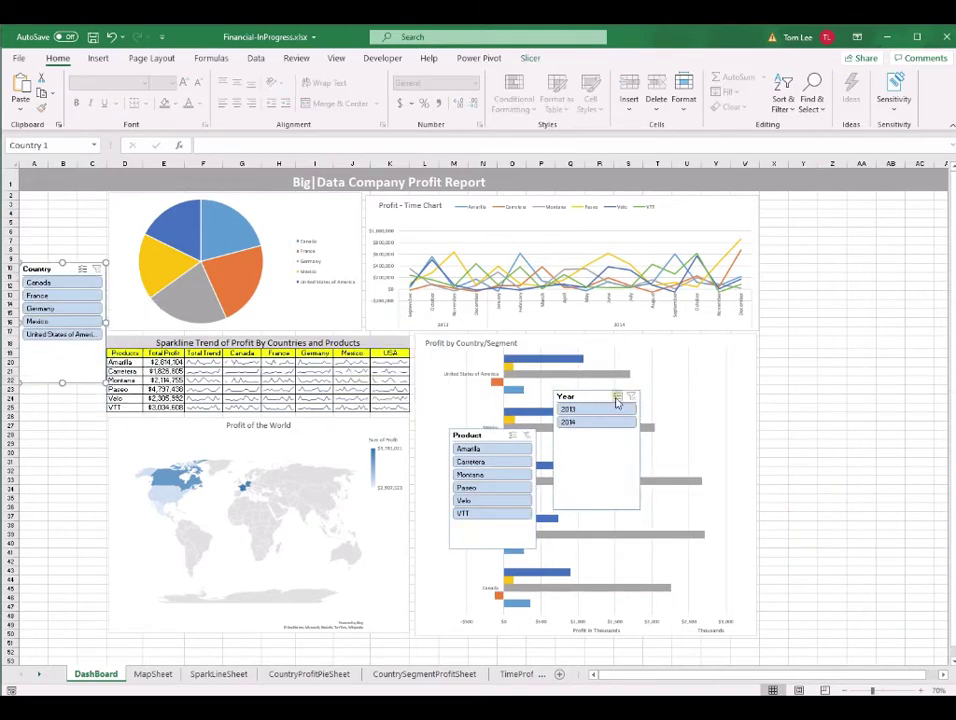
pyautogui.moveTo(596, 396); pyautogui.dragTo(62, 197)
pyautogui.moveTo(62, 309); pyautogui.dragTo(62, 233)
# - Stack the Product slicer beneath Country on the left edge and shorten it
pyautogui.click(75, 248)
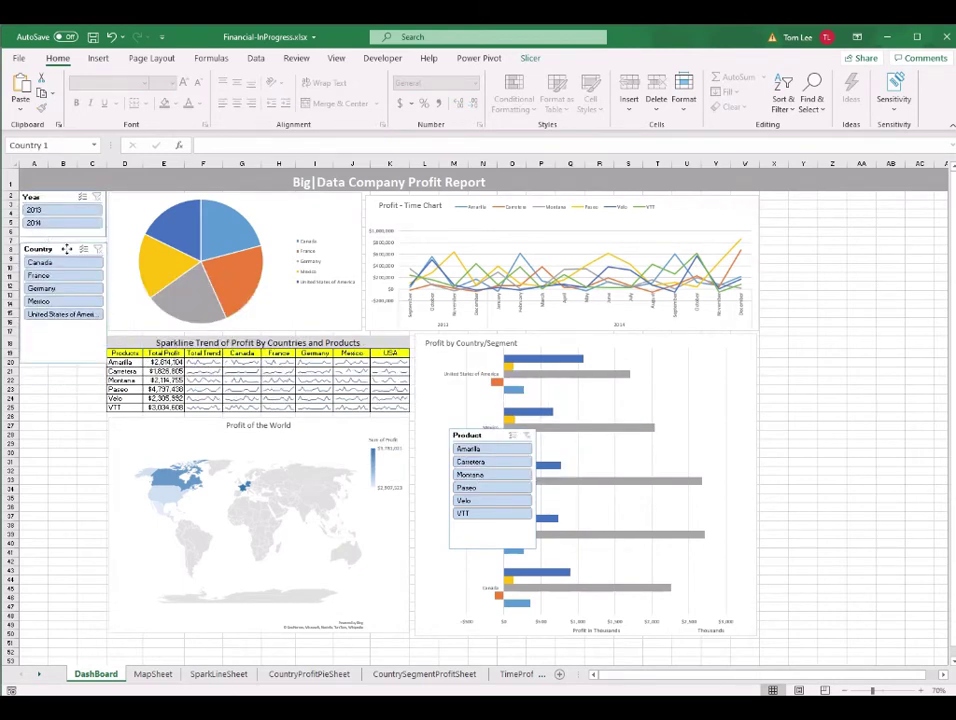
pyautogui.click(487, 437)
pyautogui.moveTo(487, 437); pyautogui.dragTo(63, 337)
pyautogui.click(62, 322)
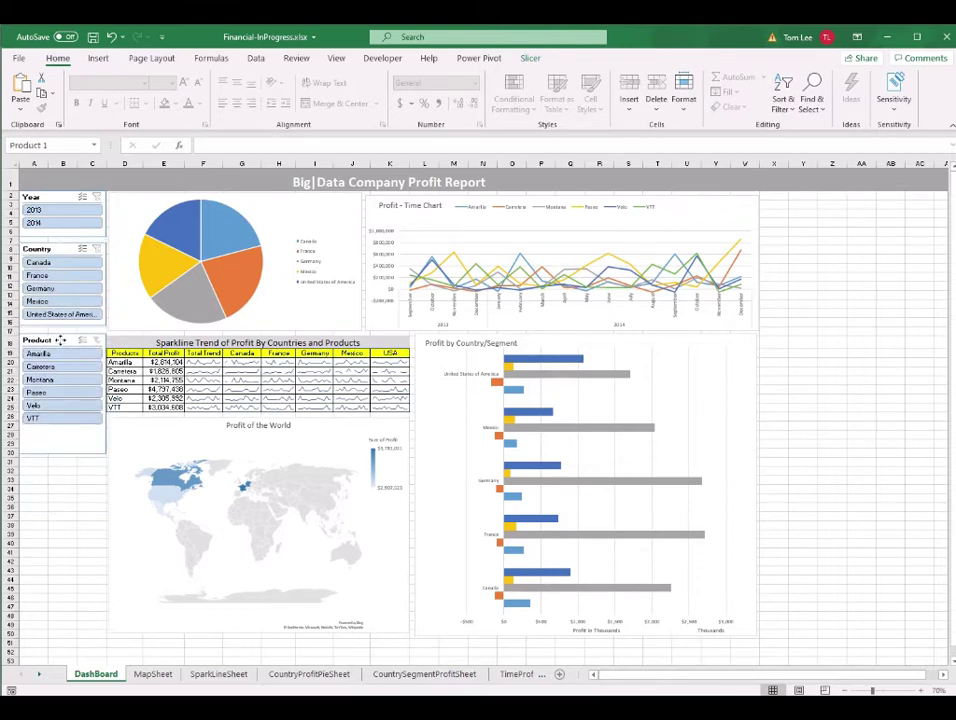
pyautogui.moveTo(60, 447); pyautogui.dragTo(61, 426)
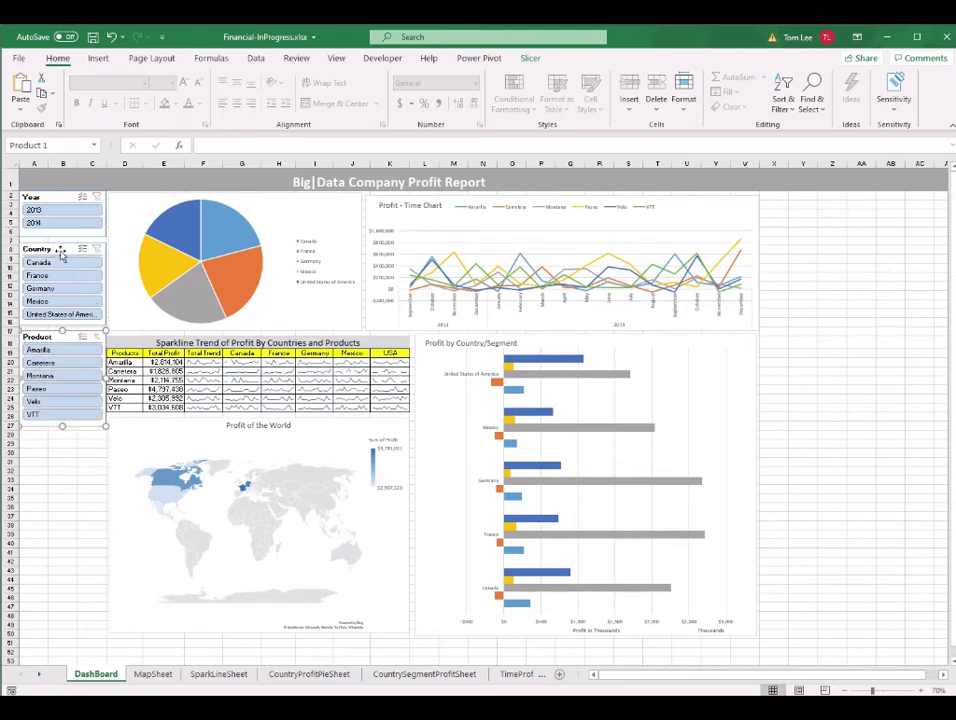
pyautogui.click(62, 198)
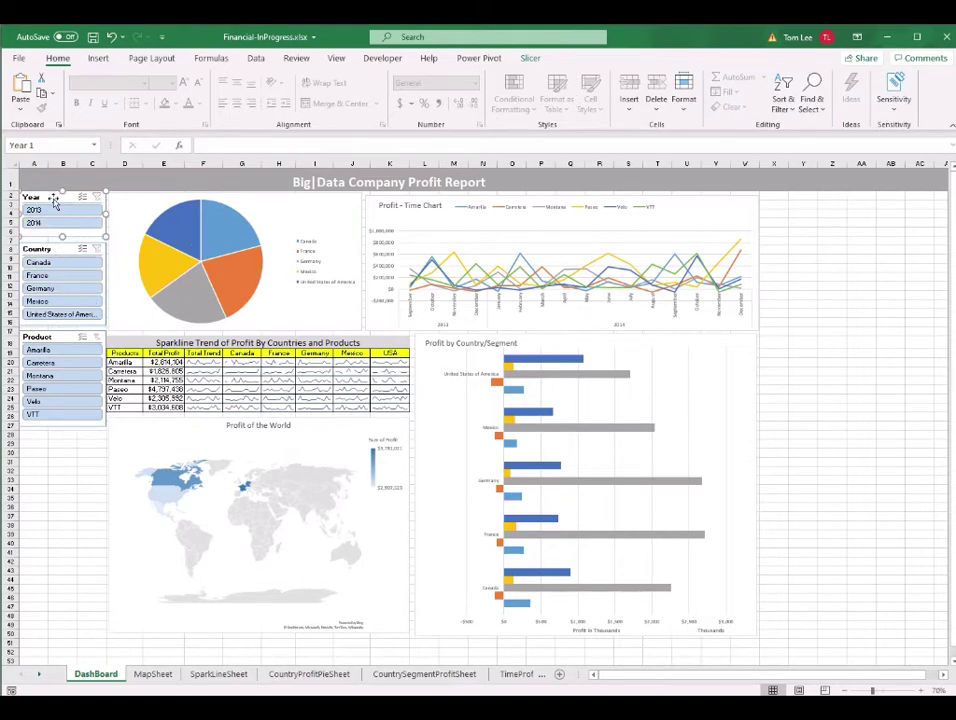
# - Apply a yellow style to the Year slicer and a green style to Product, leaving Country blue
pyautogui.click(530, 58)
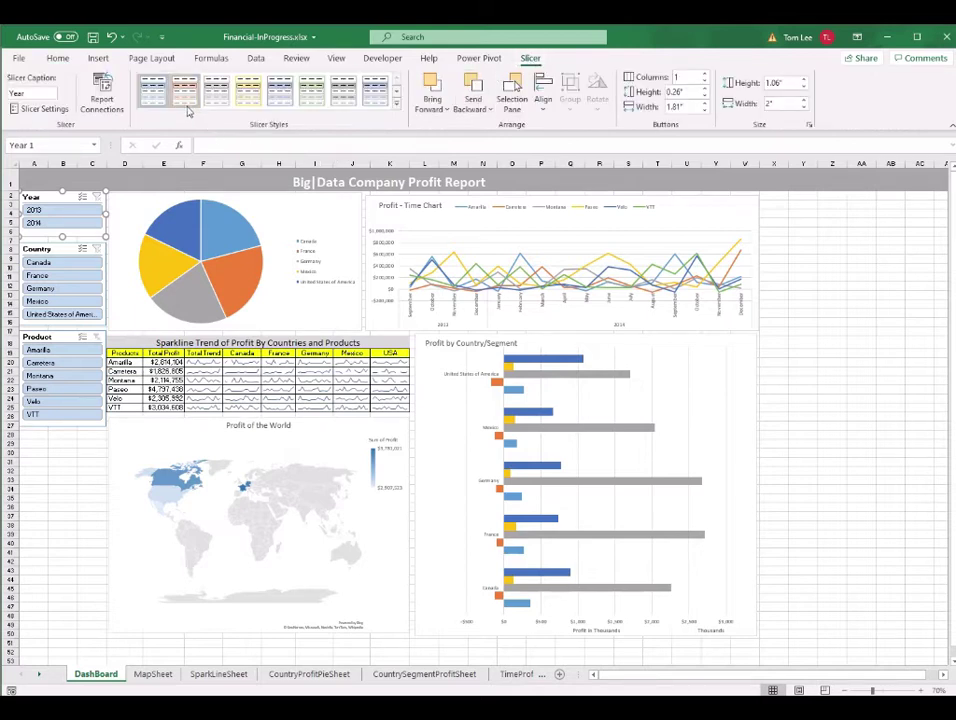
pyautogui.click(247, 95)
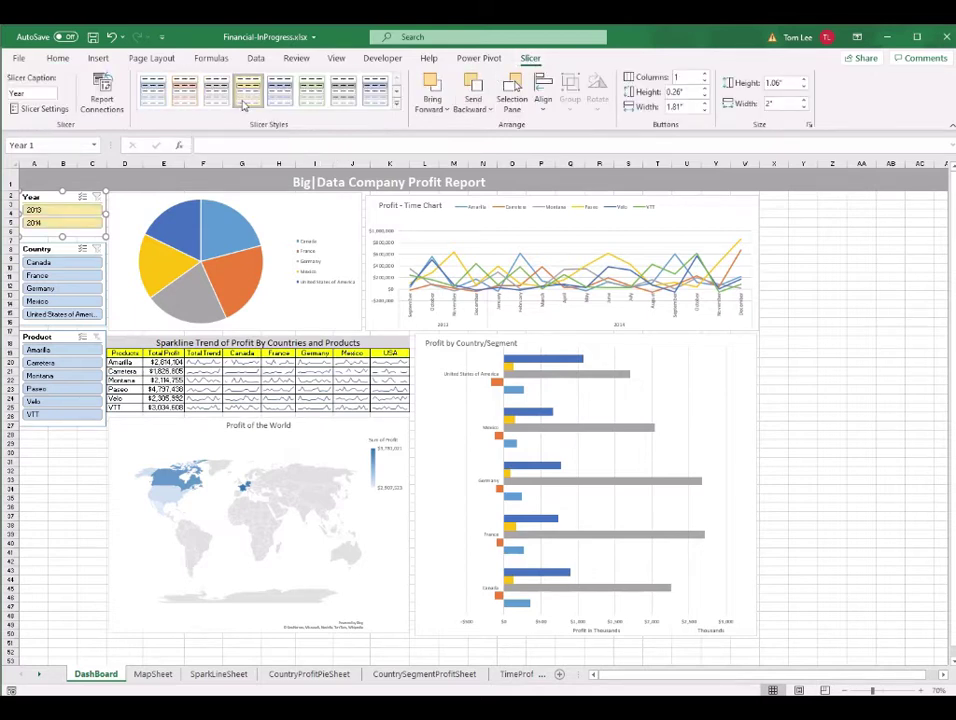
pyautogui.click(72, 254)
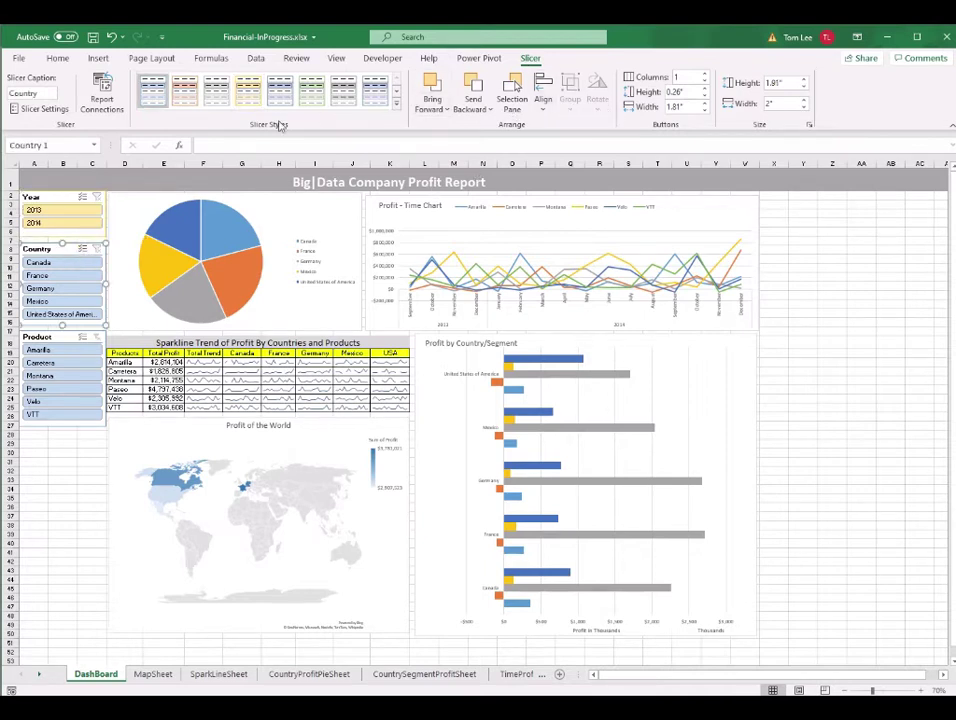
pyautogui.click(72, 340)
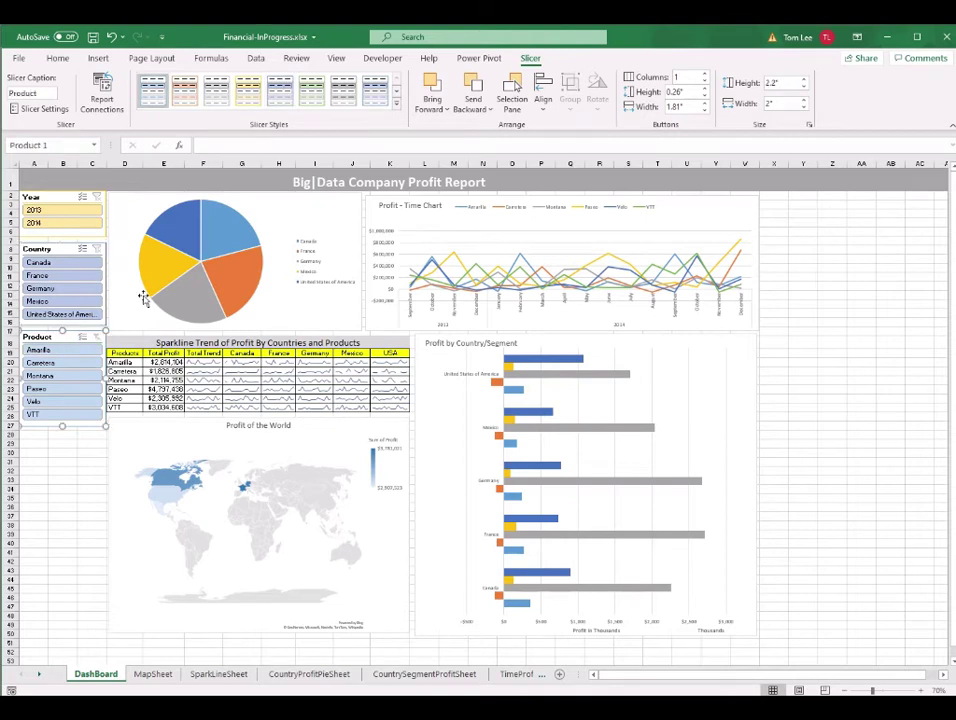
pyautogui.click(313, 90)
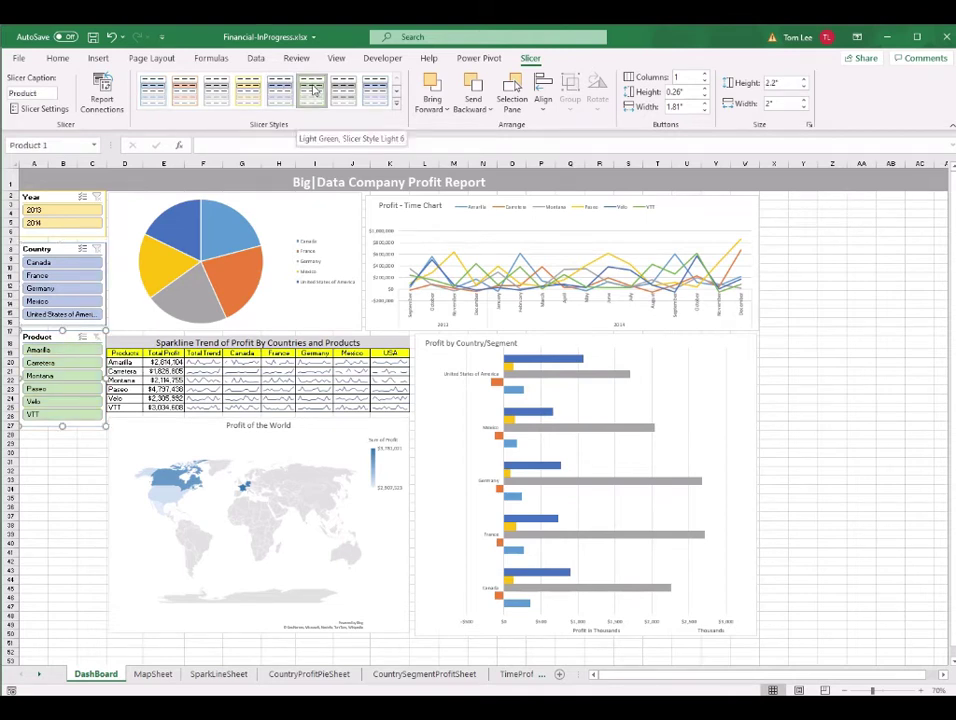
pyautogui.click(68, 197)
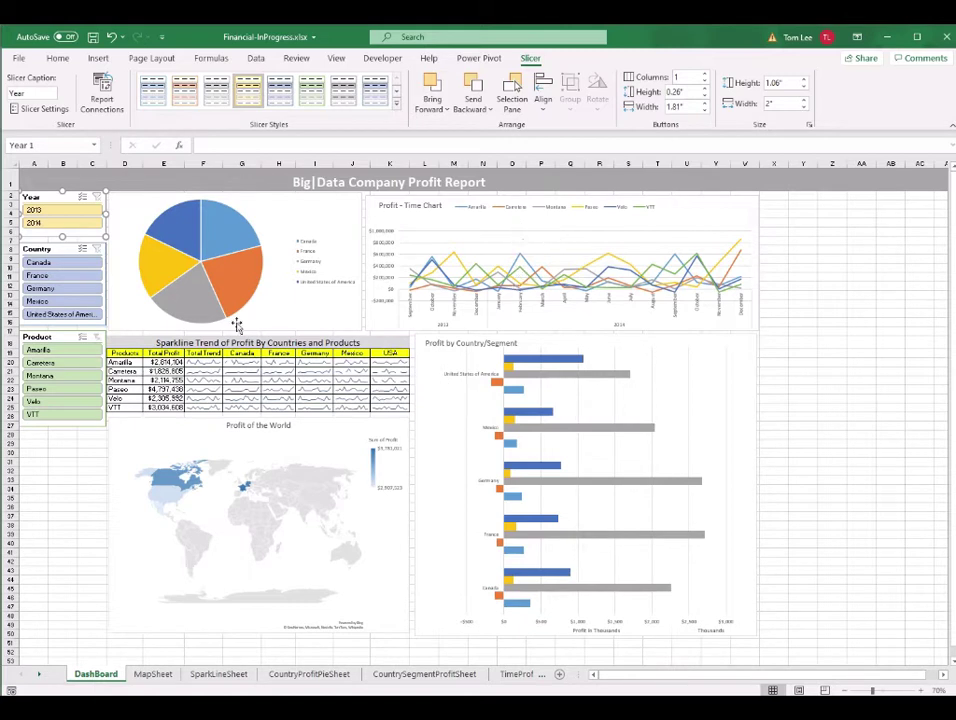
pyautogui.click(57, 263)
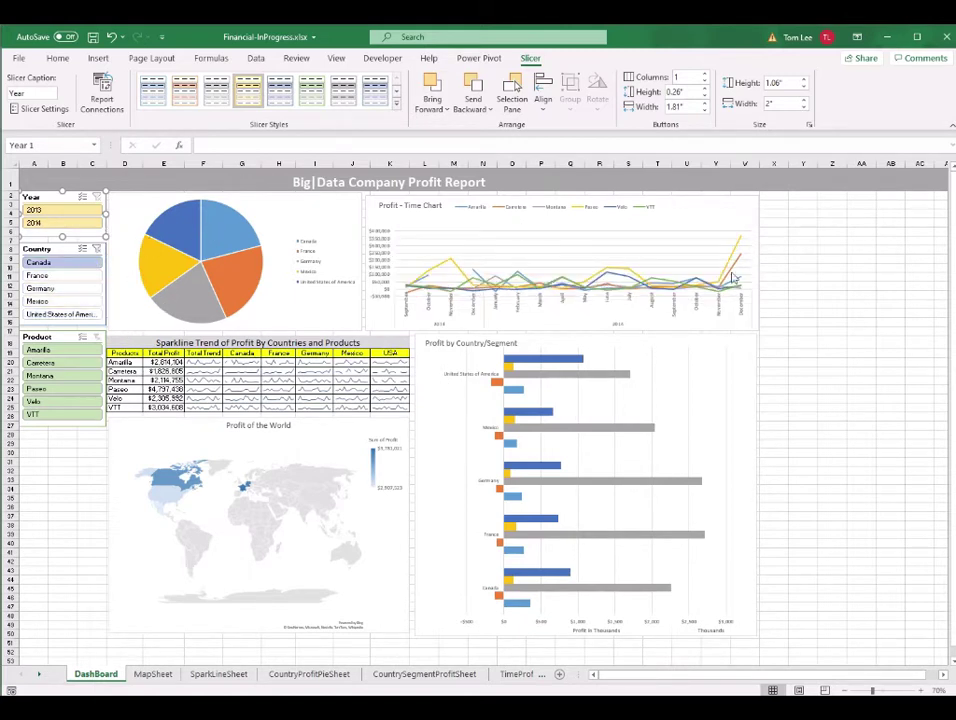
pyautogui.click(62, 224)
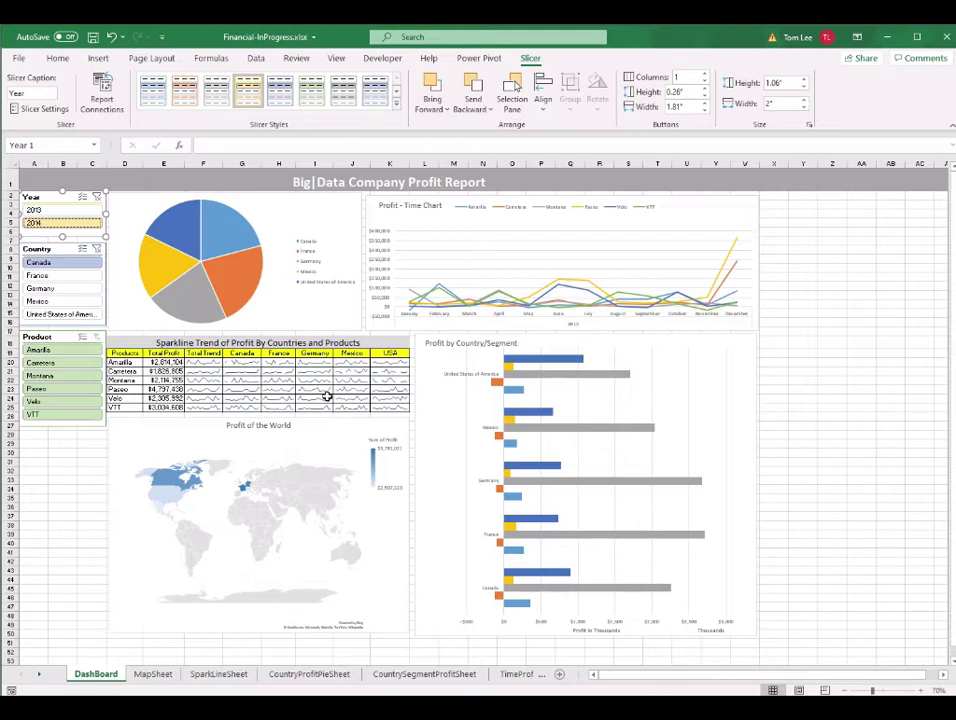
pyautogui.click(96, 250)
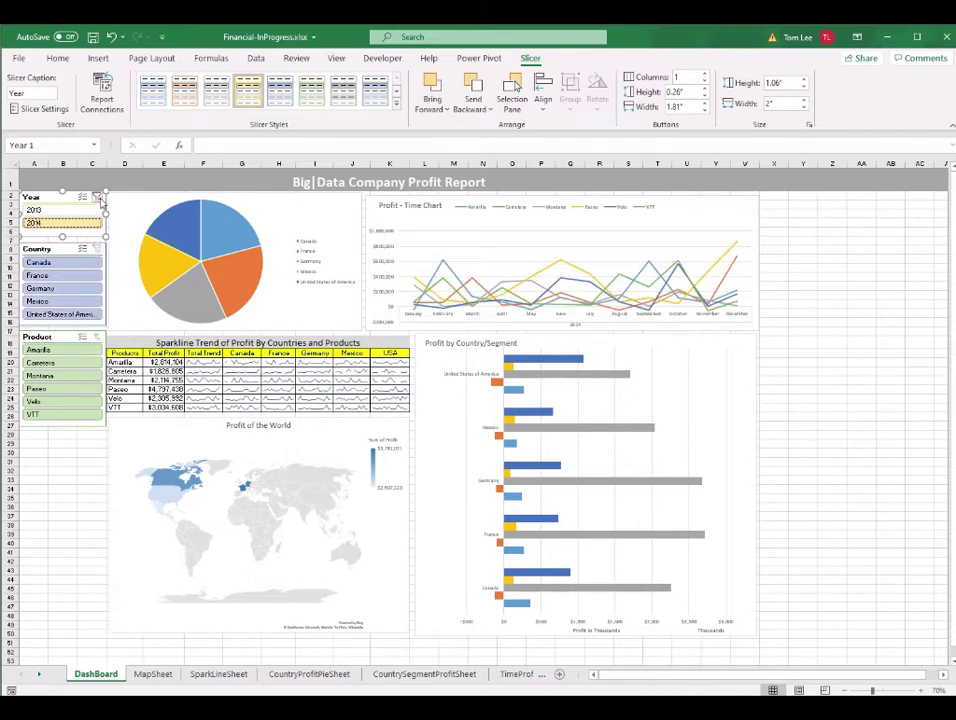
pyautogui.click(97, 197)
pyautogui.click(849, 321)
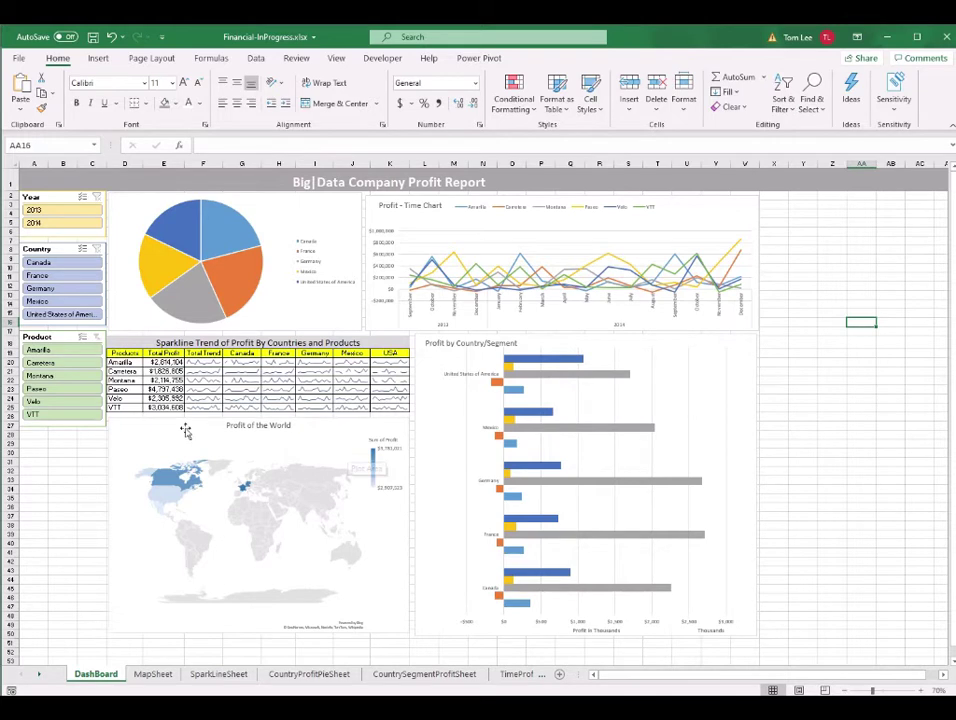
pyautogui.click(57, 203)
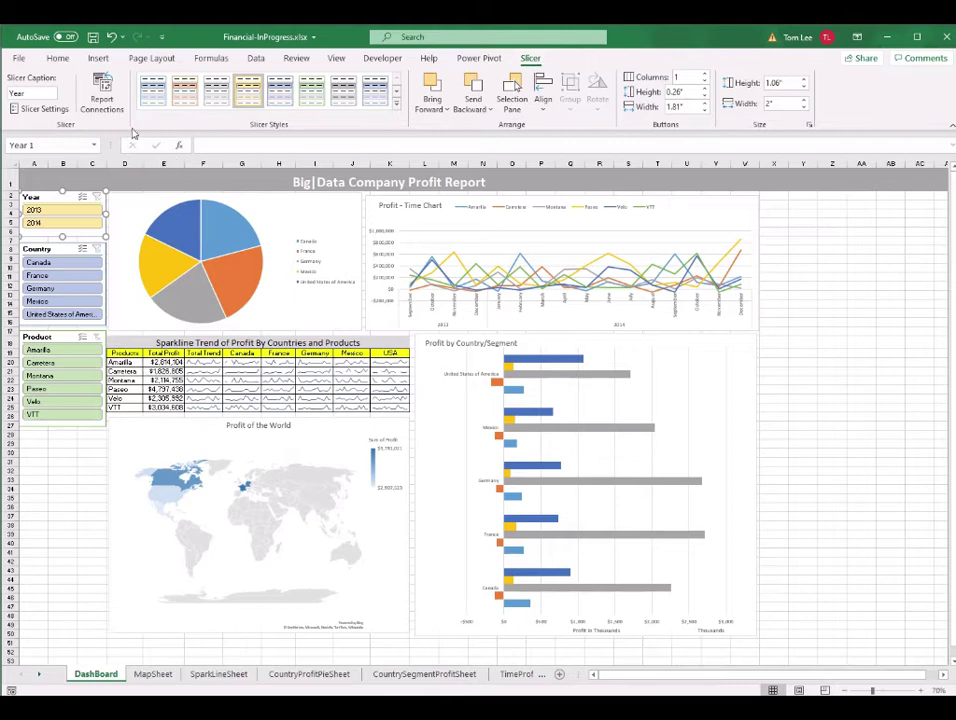
# - Tick all ten pivot reports, from SLWorldPivot to CountryProfitPiePivot, in the Year slicer's Report Connections
pyautogui.click(92, 90)
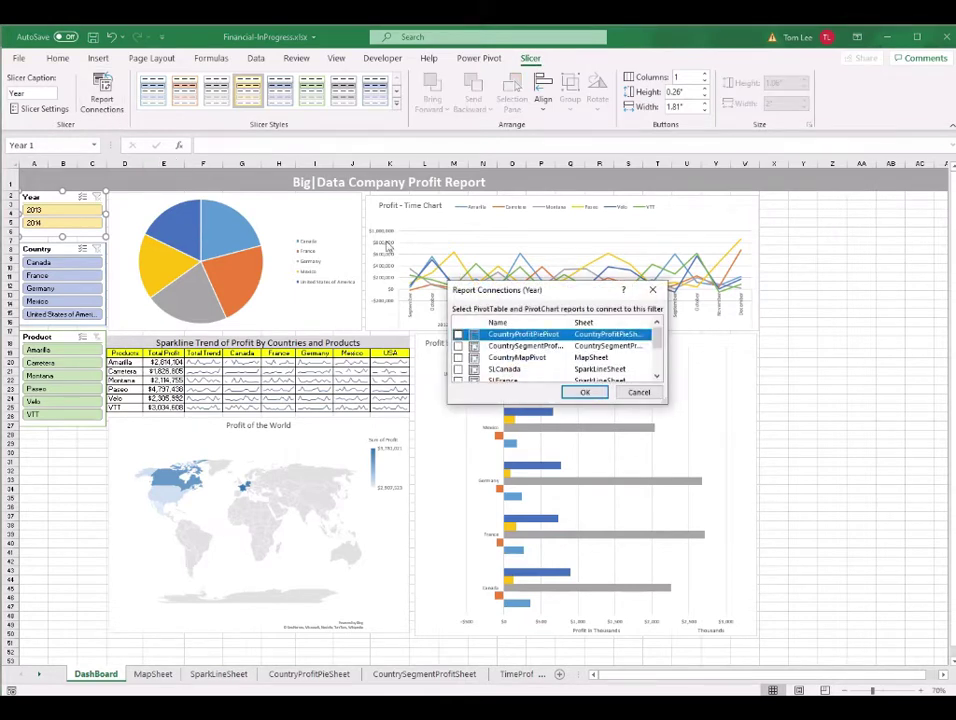
pyautogui.moveTo(587, 302); pyautogui.dragTo(541, 252)
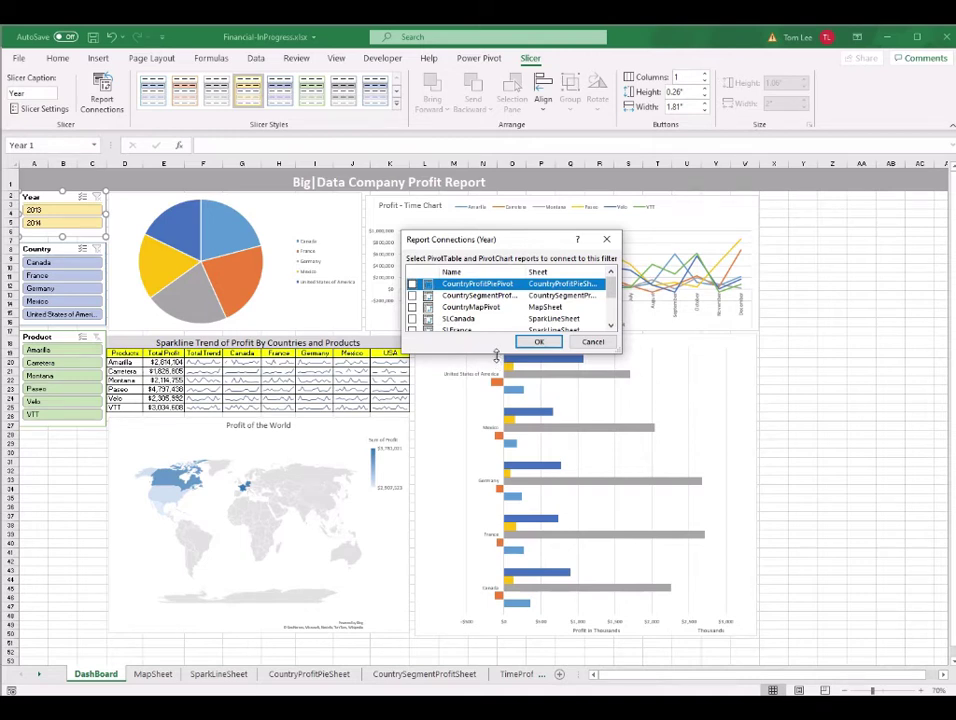
pyautogui.moveTo(495, 355); pyautogui.dragTo(495, 502)
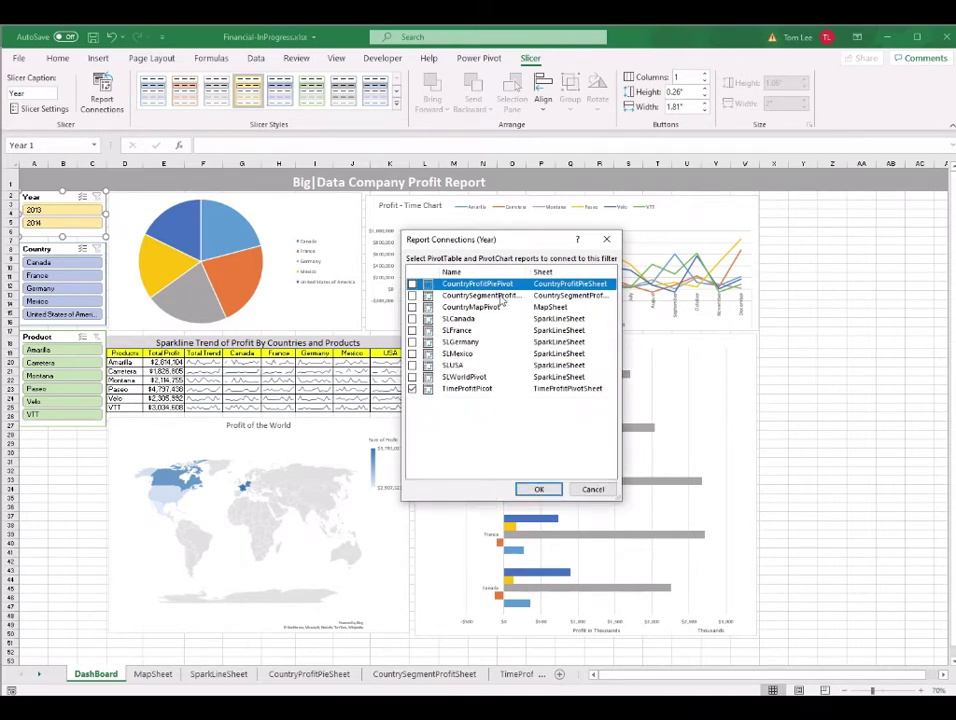
pyautogui.click(412, 376)
pyautogui.click(412, 365)
pyautogui.click(412, 353)
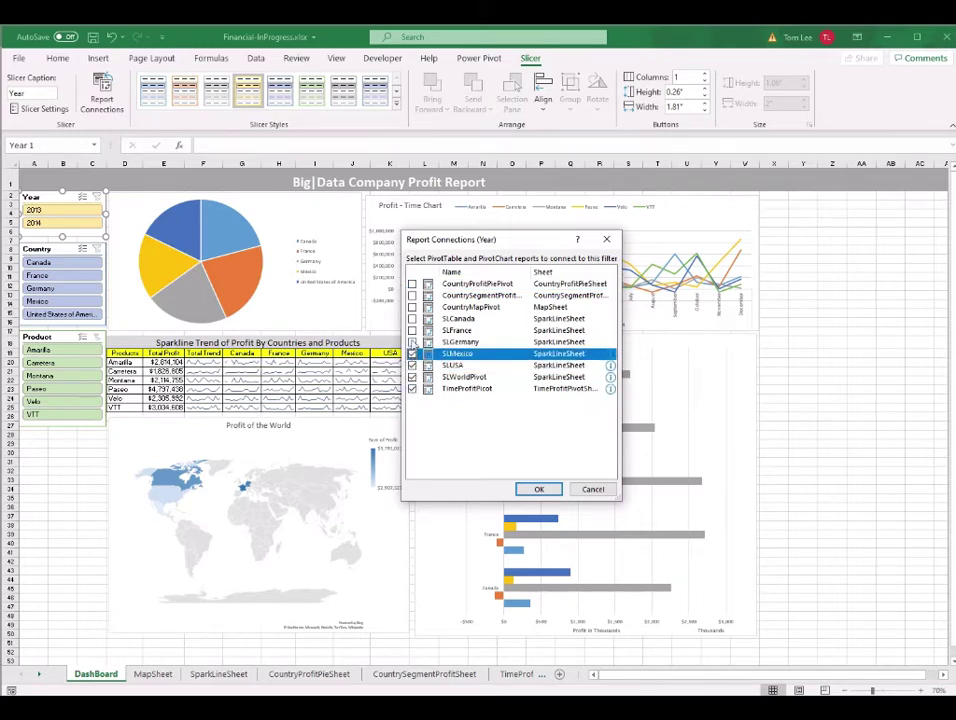
pyautogui.click(412, 342)
pyautogui.click(412, 330)
pyautogui.click(412, 318)
pyautogui.click(412, 307)
pyautogui.click(412, 295)
pyautogui.click(412, 284)
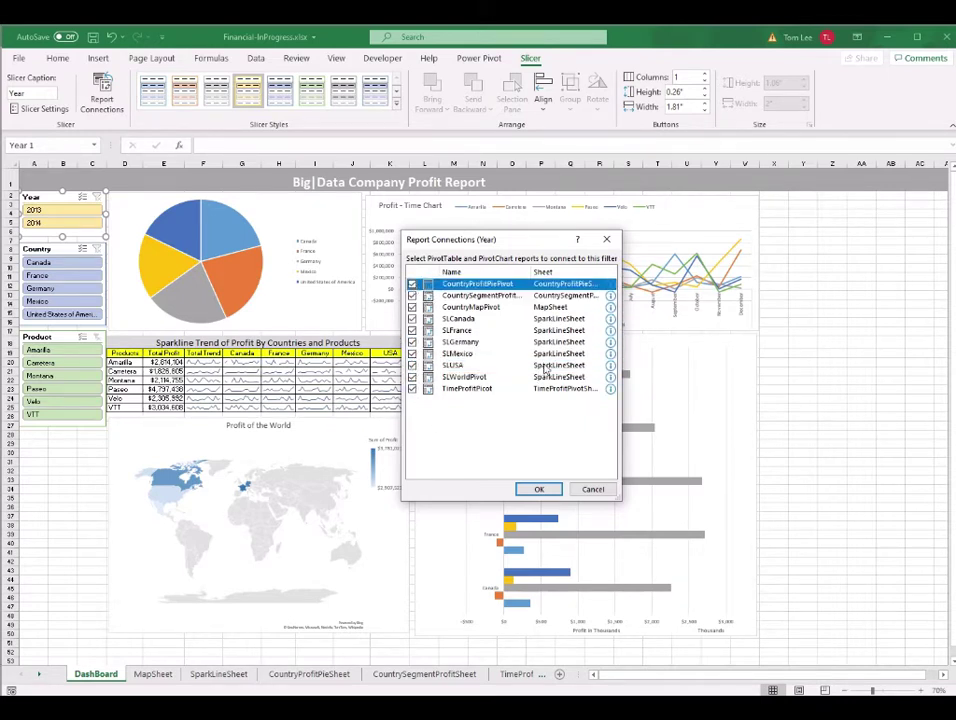
# - Apply the connections and test by filtering the dashboard to 2014
pyautogui.click(539, 490)
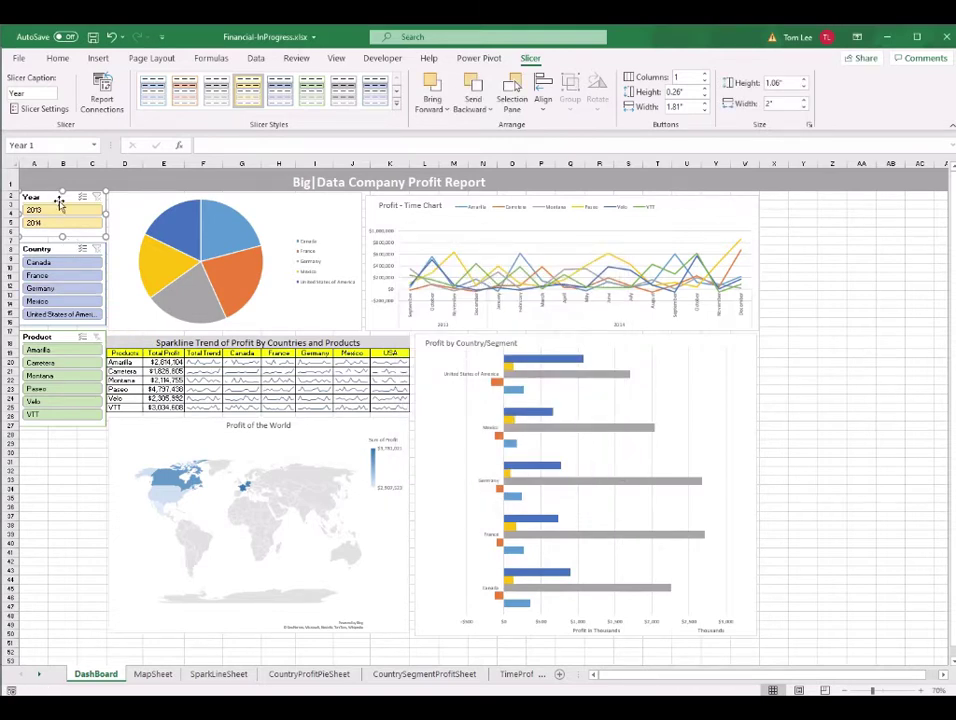
pyautogui.click(820, 307)
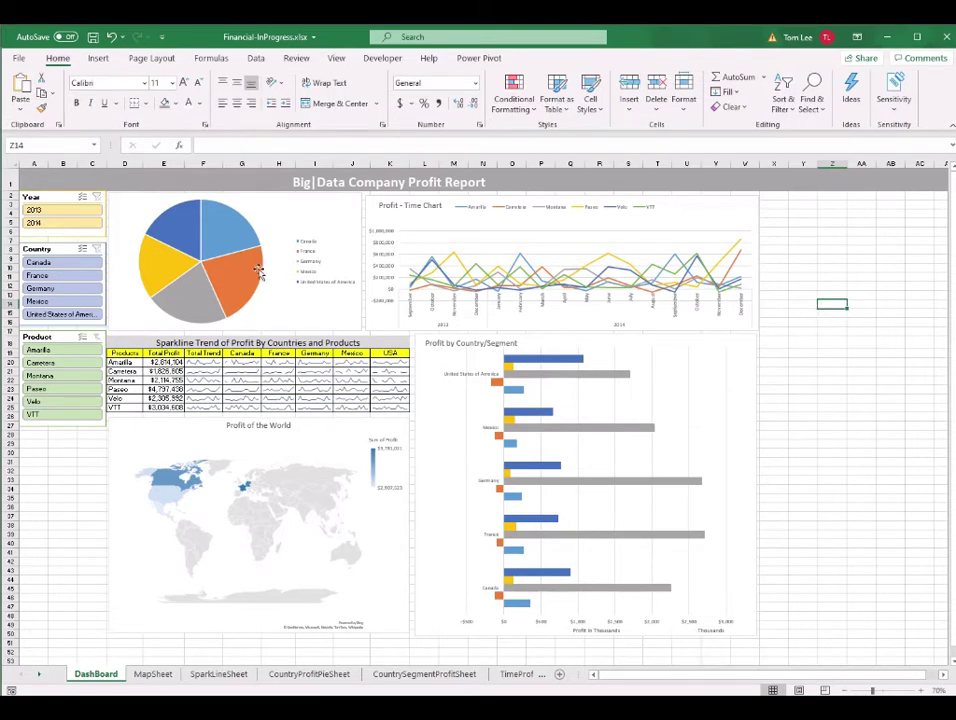
pyautogui.click(50, 224)
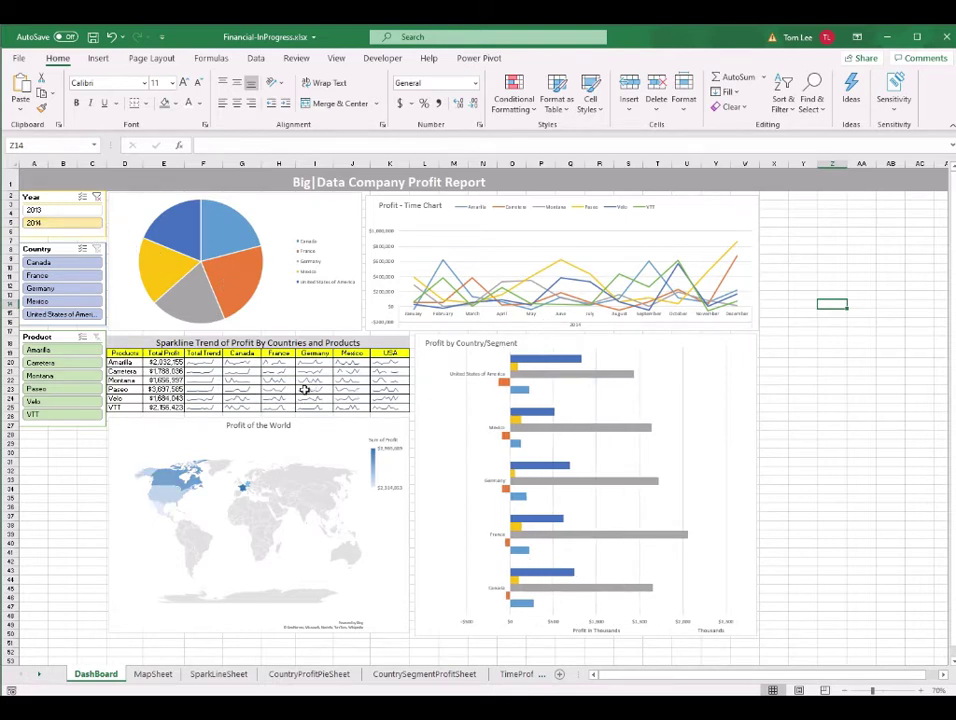
# - Re-include 2013, then connect the Country slicer to all remaining pivot reports
pyautogui.click(45, 210)
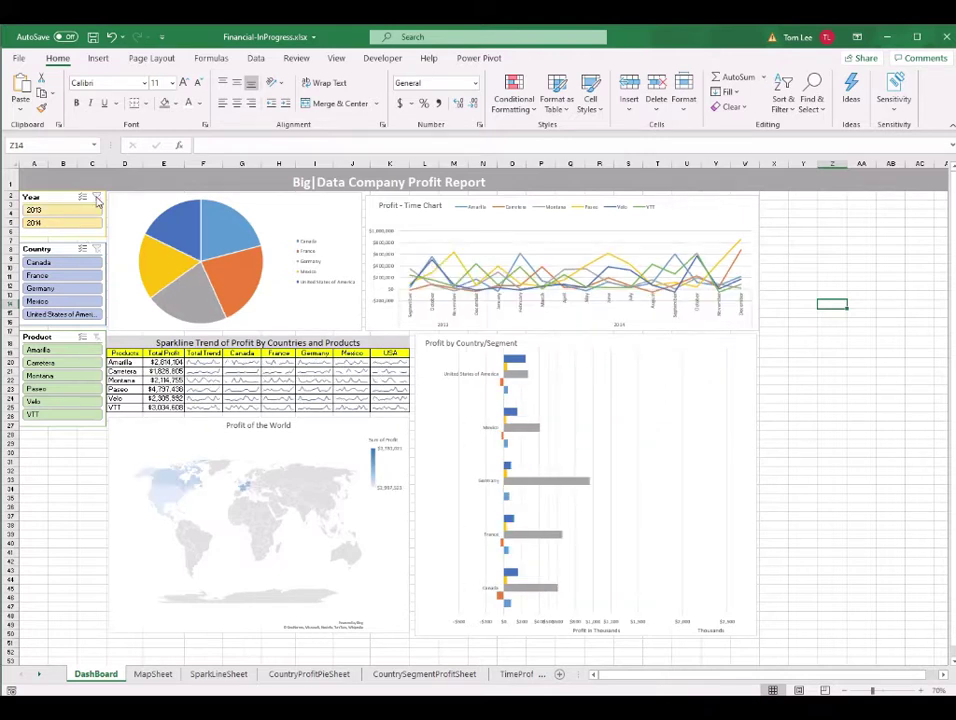
pyautogui.click(57, 254)
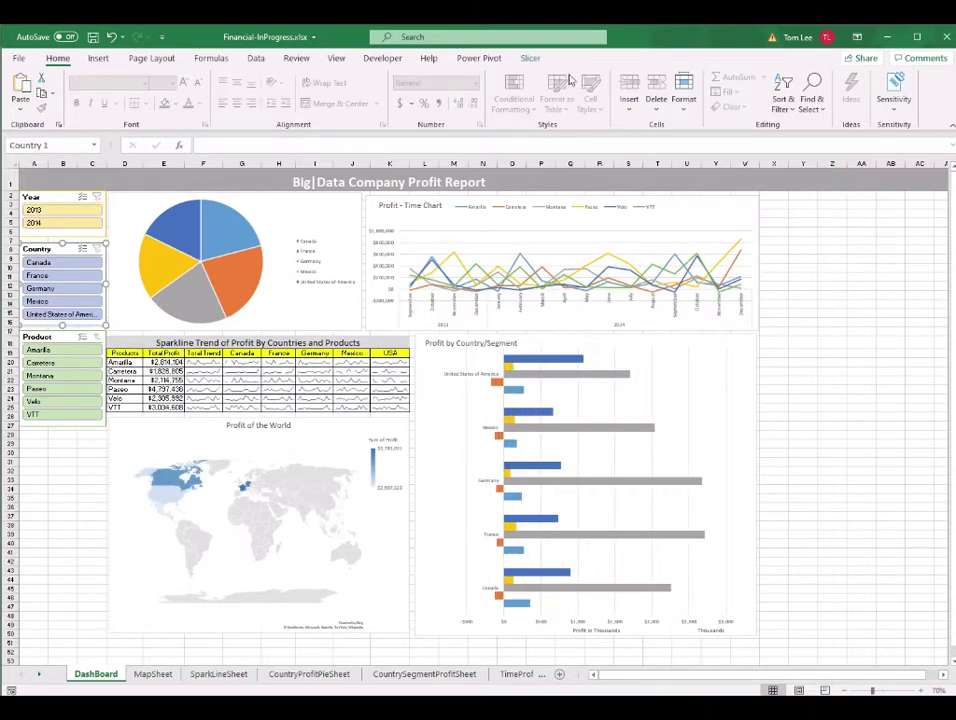
pyautogui.click(530, 58)
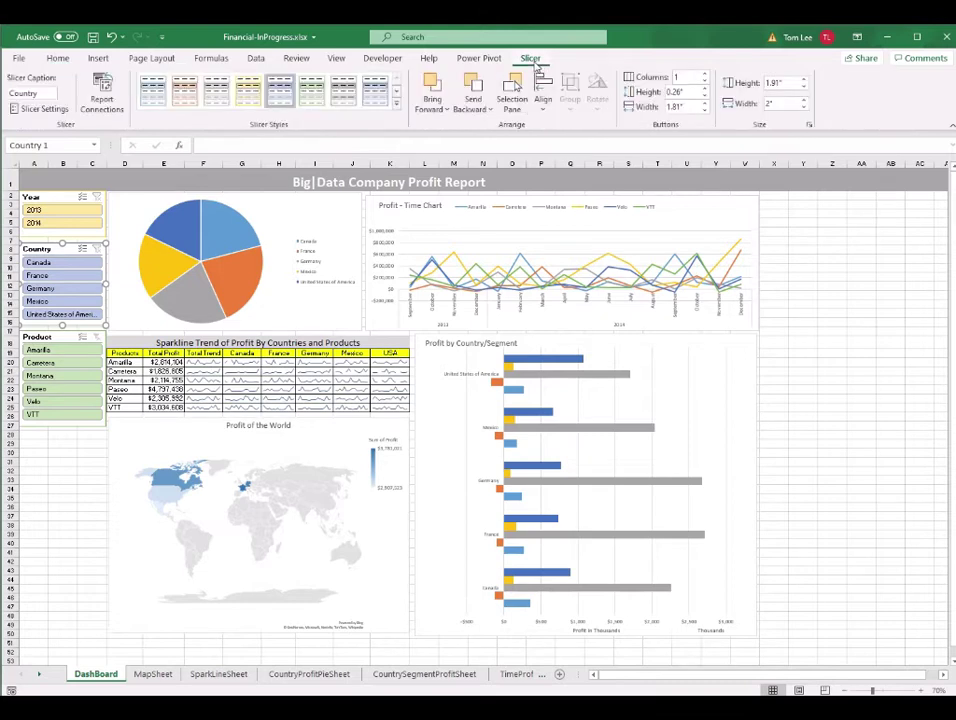
pyautogui.click(118, 104)
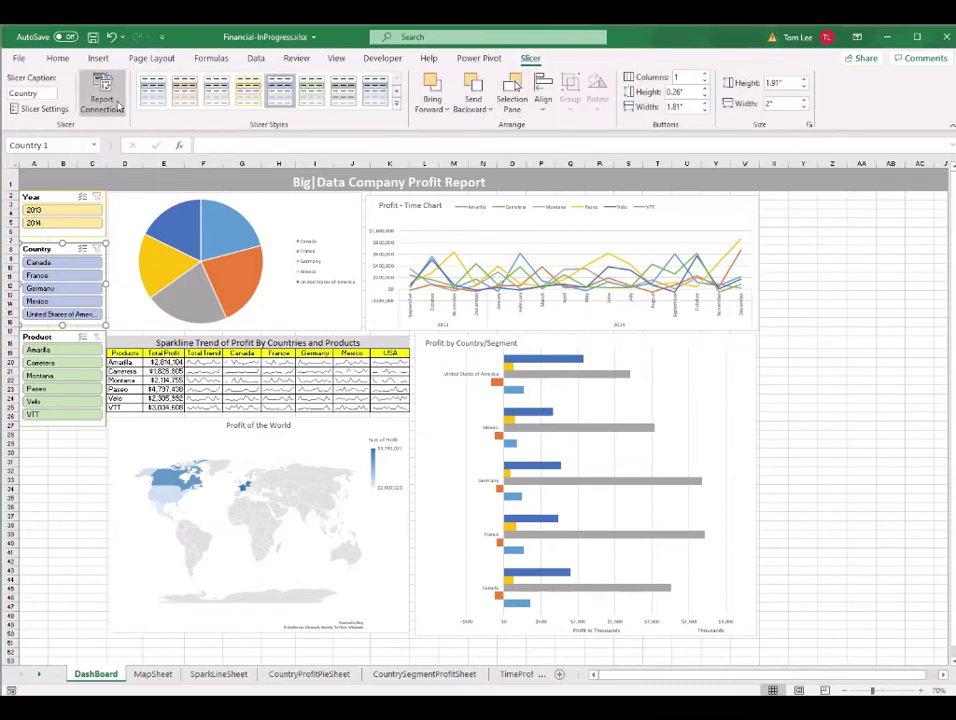
pyautogui.click(412, 209)
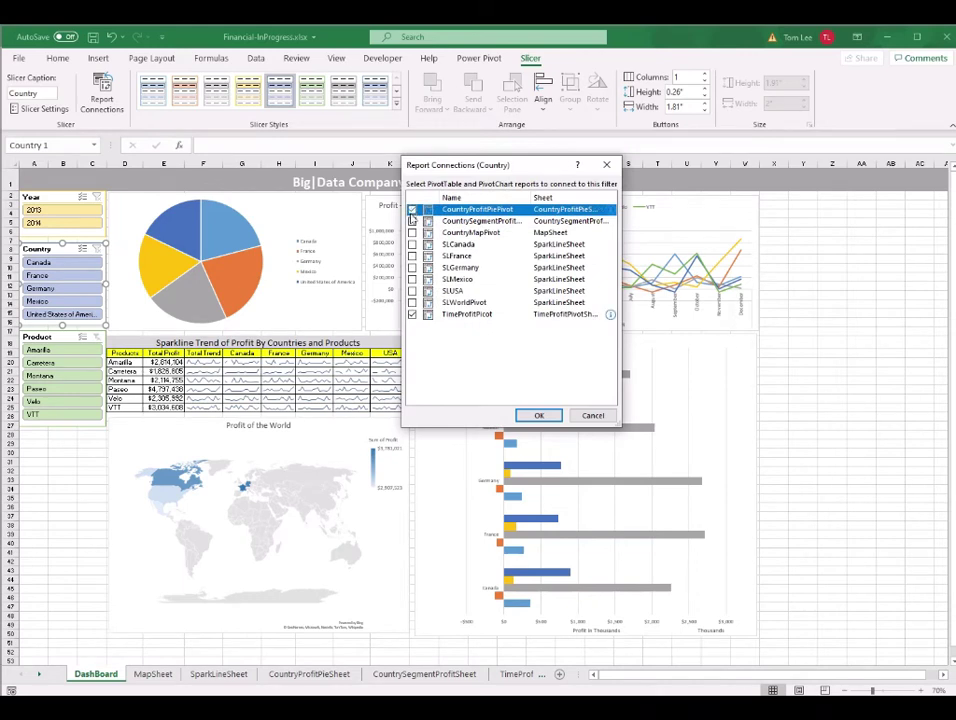
pyautogui.click(412, 221)
pyautogui.click(412, 232)
pyautogui.click(412, 244)
pyautogui.click(412, 302)
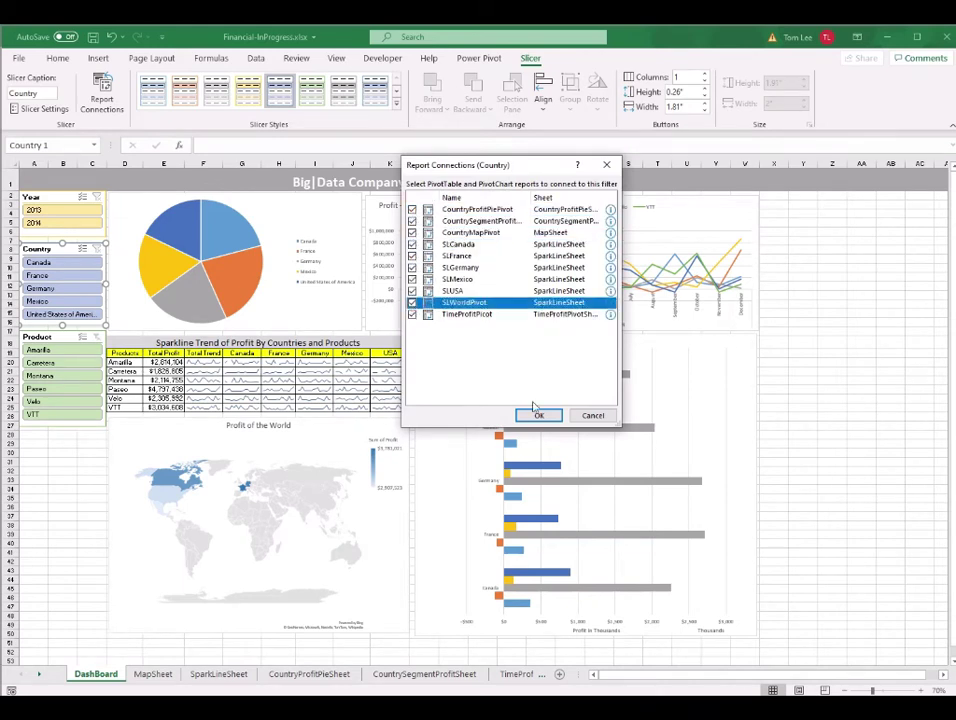
pyautogui.click(538, 415)
pyautogui.click(790, 360)
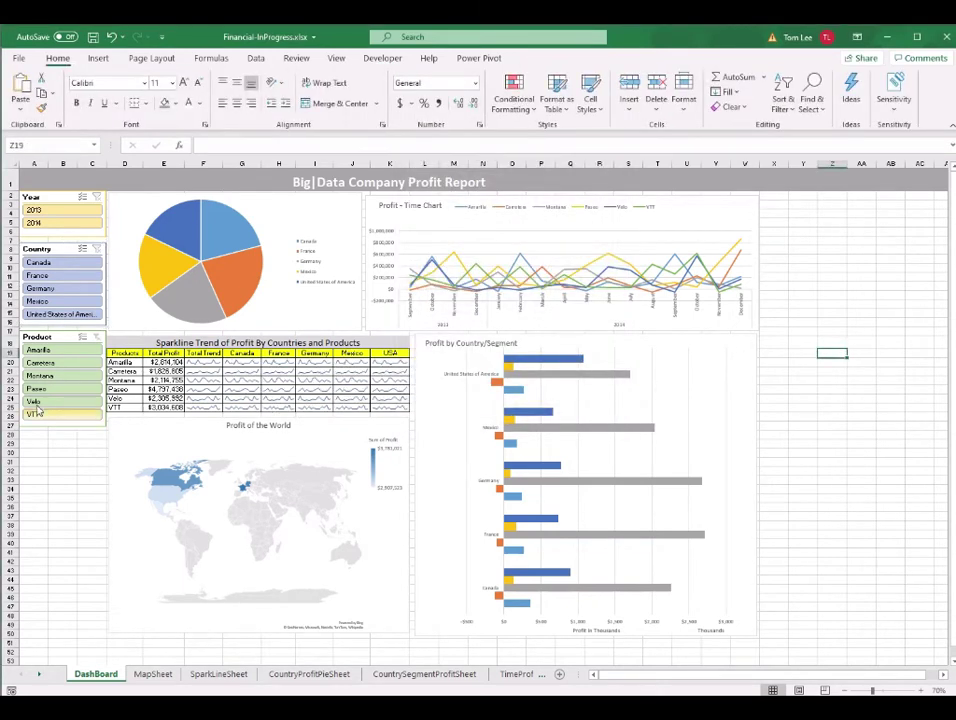
# - Connect the Product slicer to SLWorldPivot and SLUSA, completing all ten reports
pyautogui.click(58, 338)
pyautogui.click(530, 58)
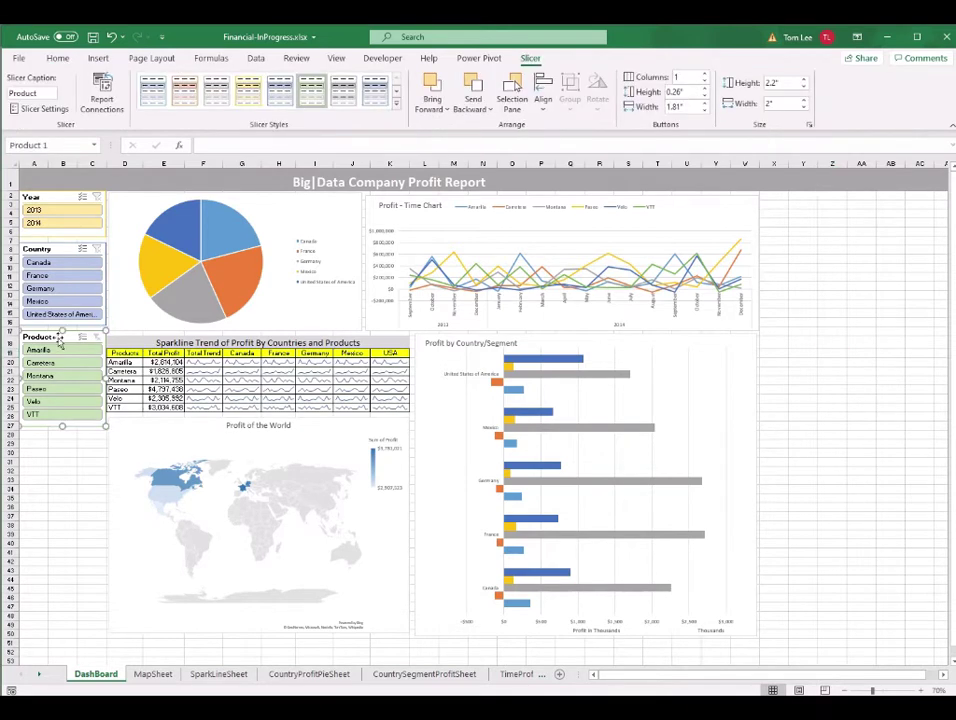
pyautogui.click(101, 95)
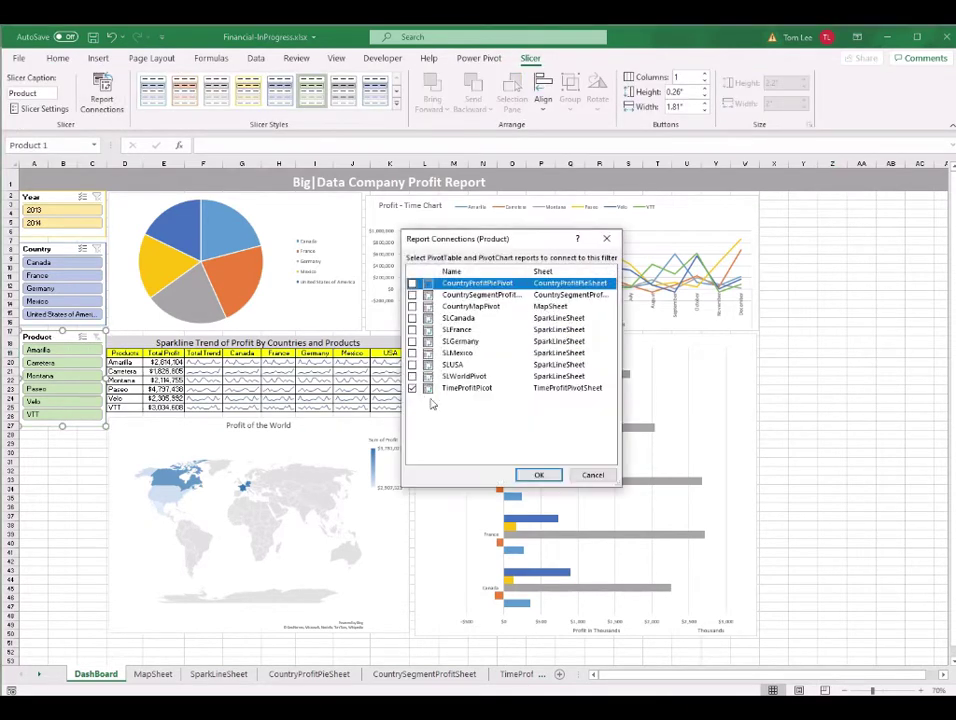
pyautogui.click(434, 376)
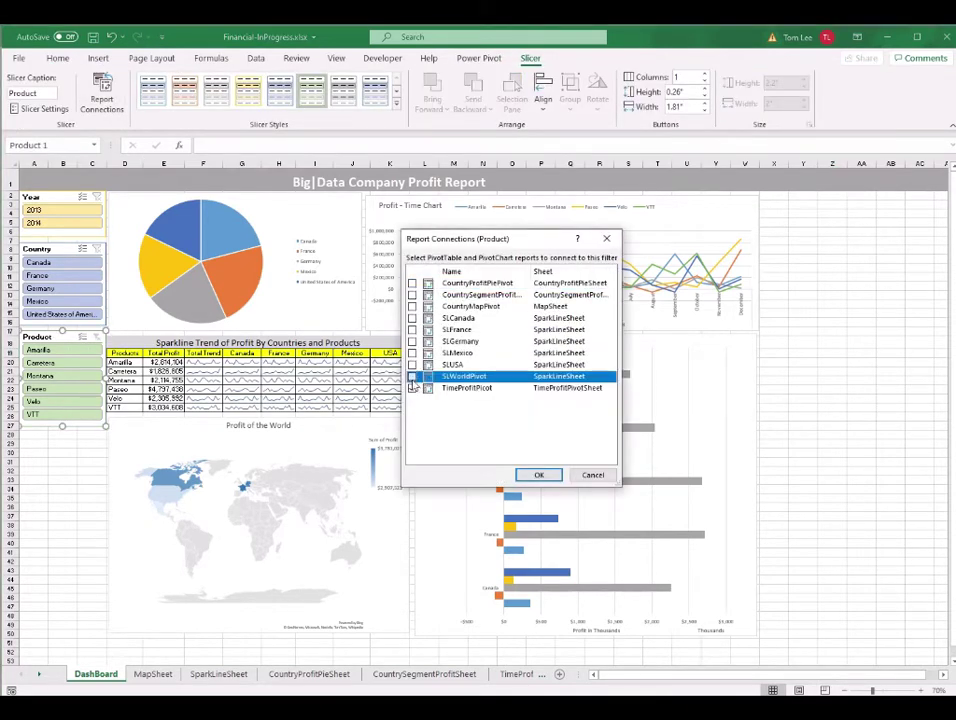
pyautogui.click(412, 364)
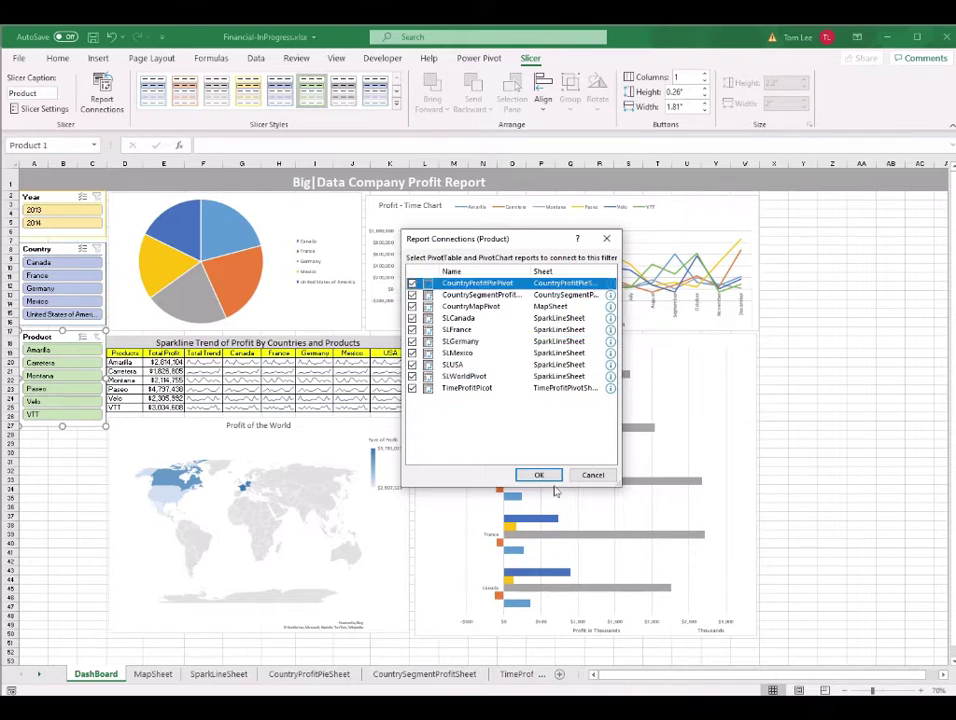
pyautogui.click(539, 475)
pyautogui.click(55, 496)
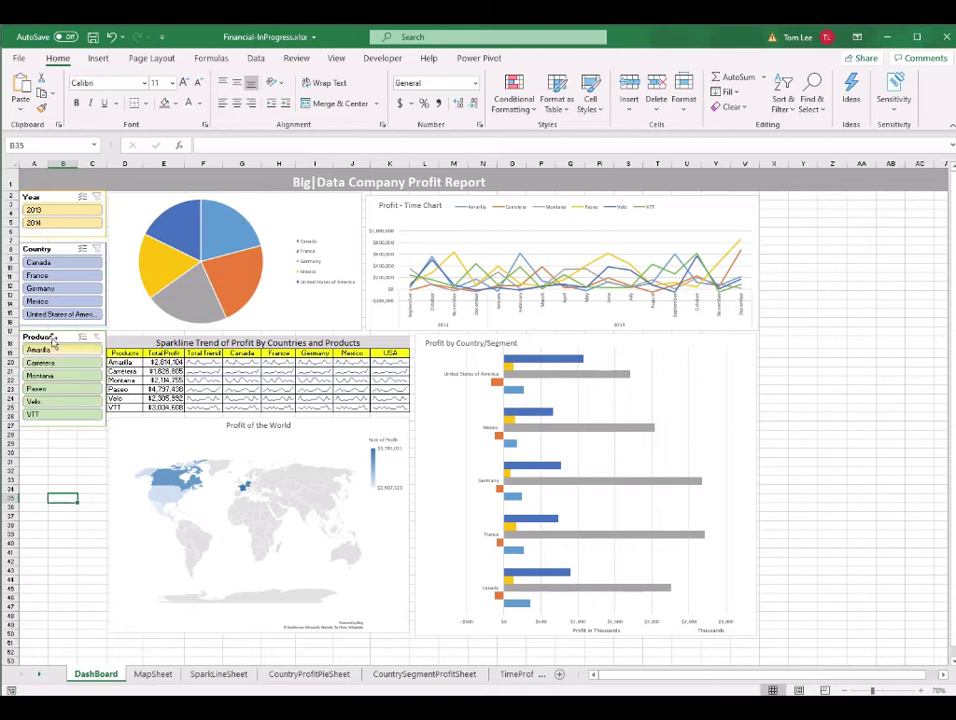
# - Filter the dashboard to Velo and Canada, inspect the sparklines and chart, then add VTT
pyautogui.click(57, 402)
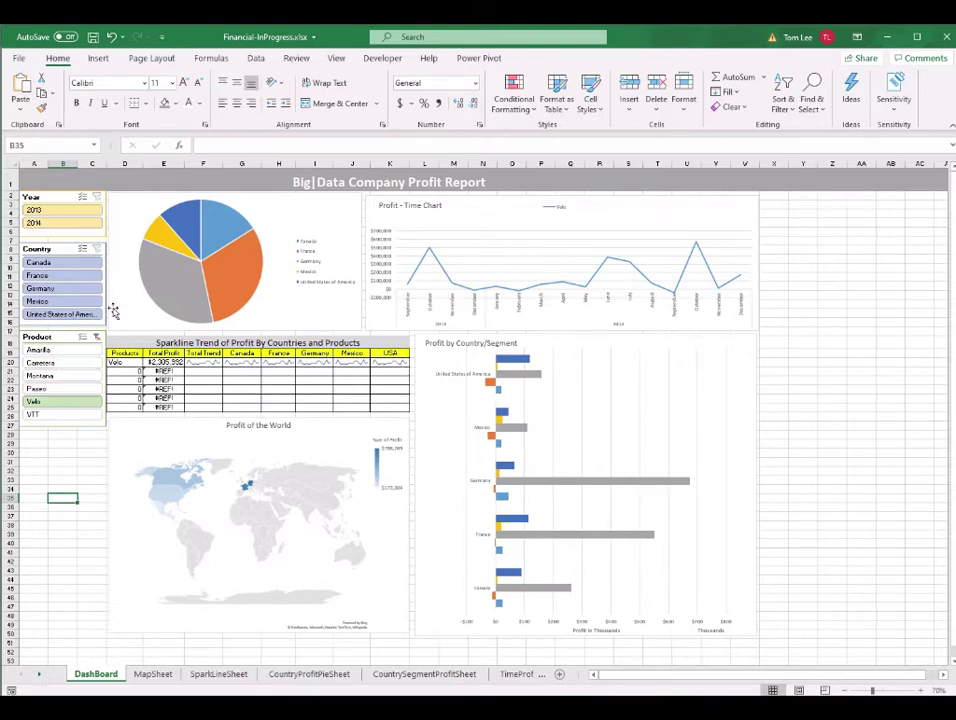
pyautogui.click(62, 267)
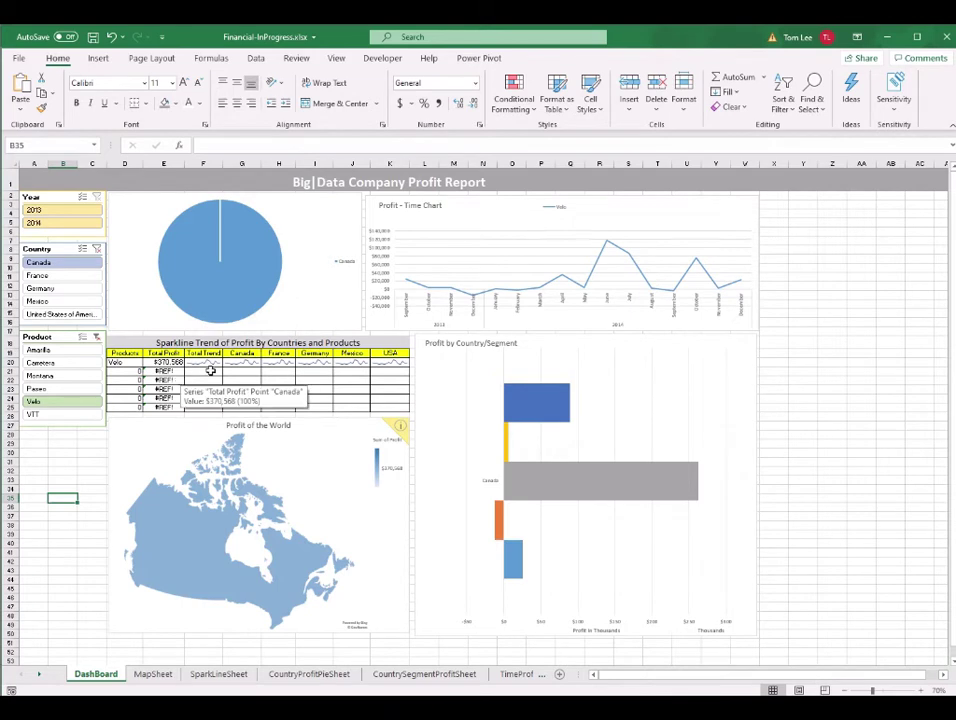
pyautogui.moveTo(210, 367); pyautogui.dragTo(393, 363)
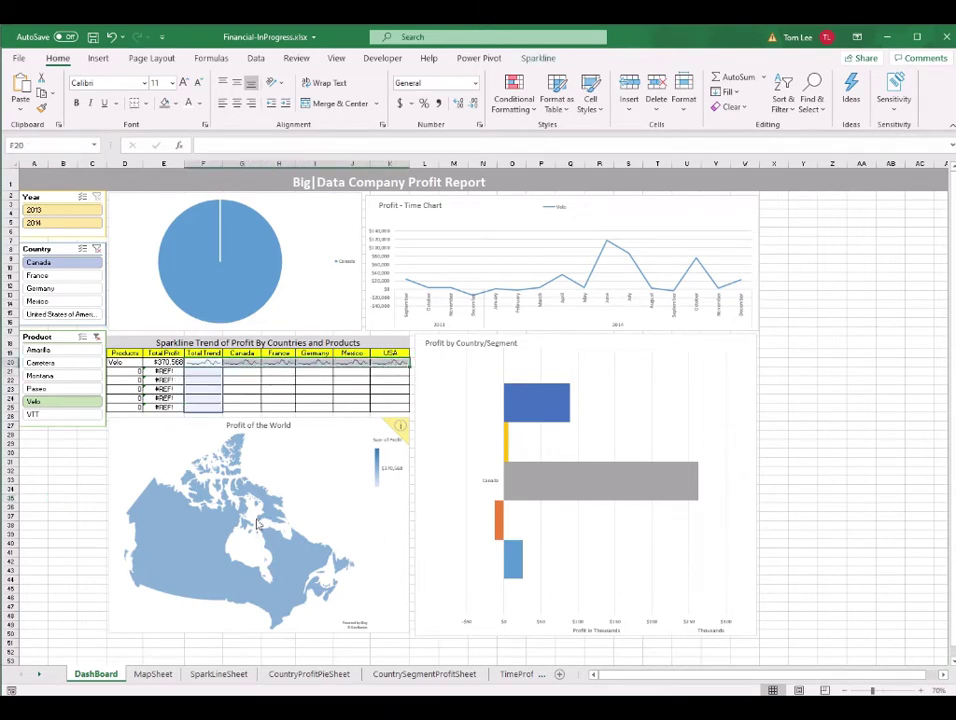
pyautogui.click(741, 366)
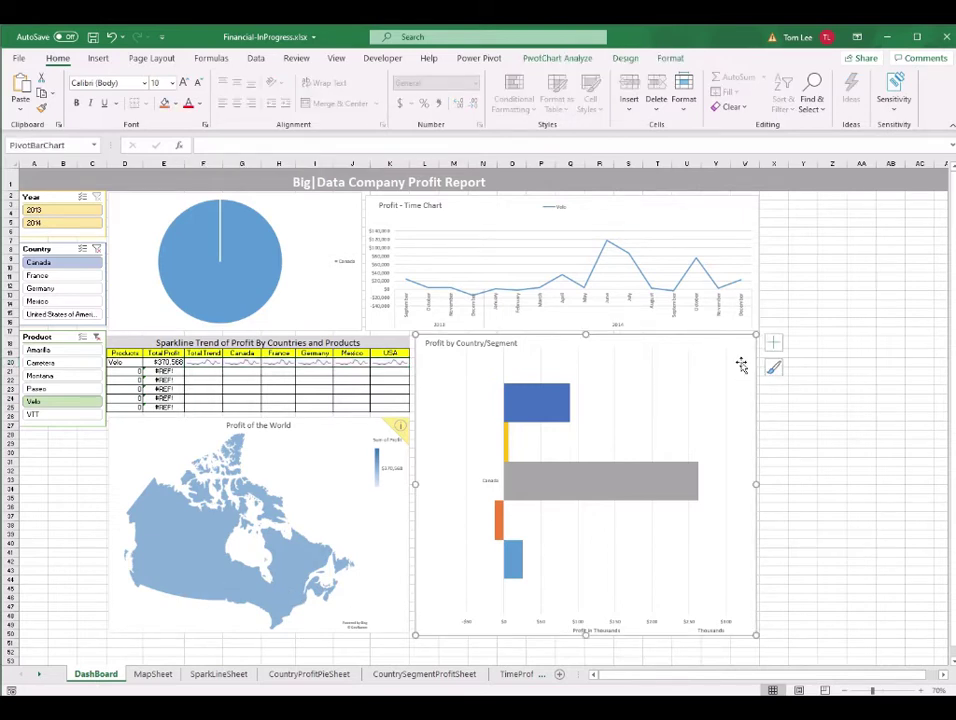
pyautogui.keyDown('ctrl'); pyautogui.click(52, 415); pyautogui.keyUp('ctrl')
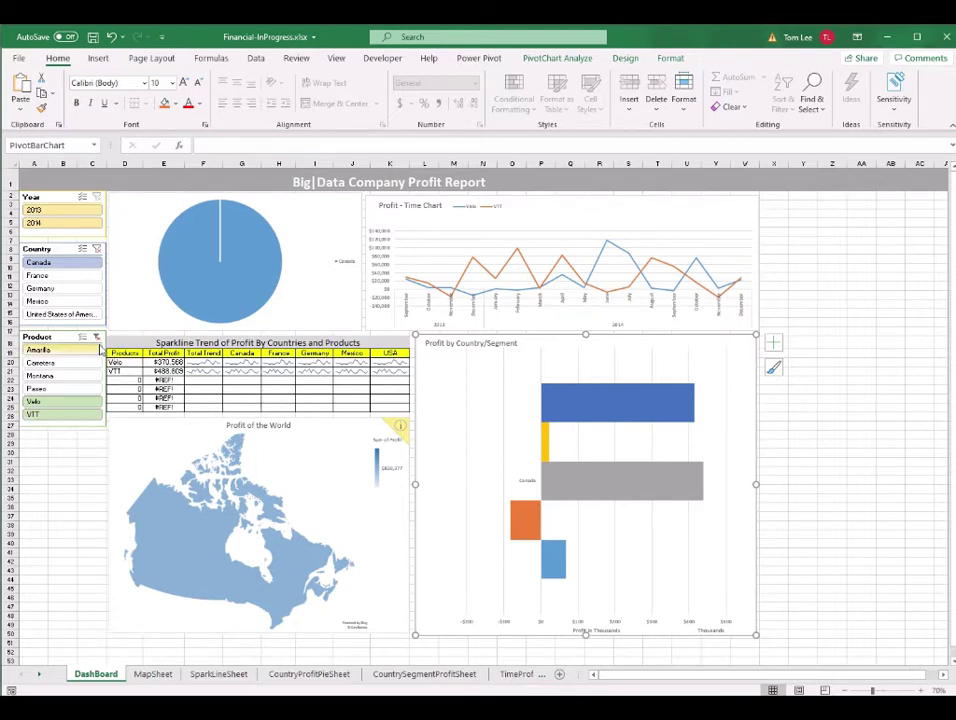
# - Clear the Product and Country filters and reset Year to show both 2013 and 2014
pyautogui.click(97, 340)
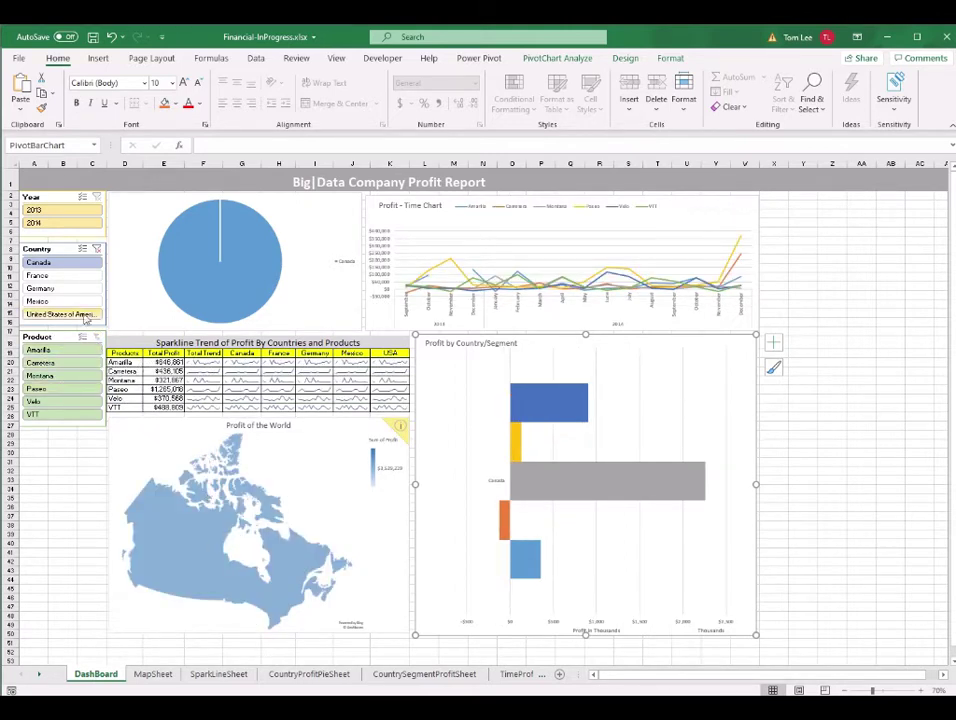
pyautogui.click(62, 314)
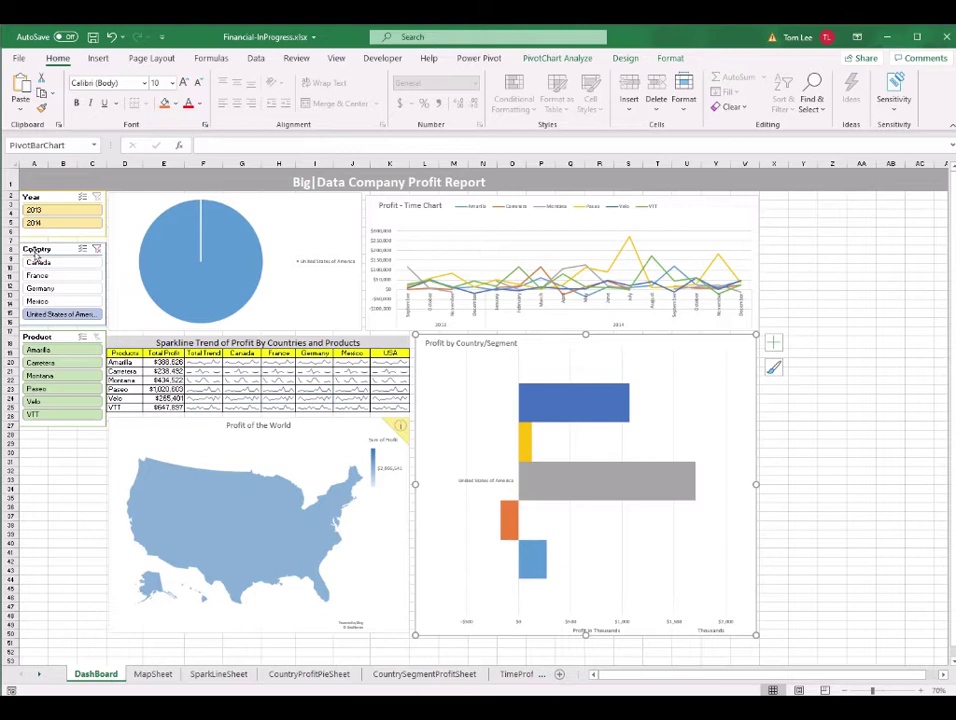
pyautogui.click(97, 251)
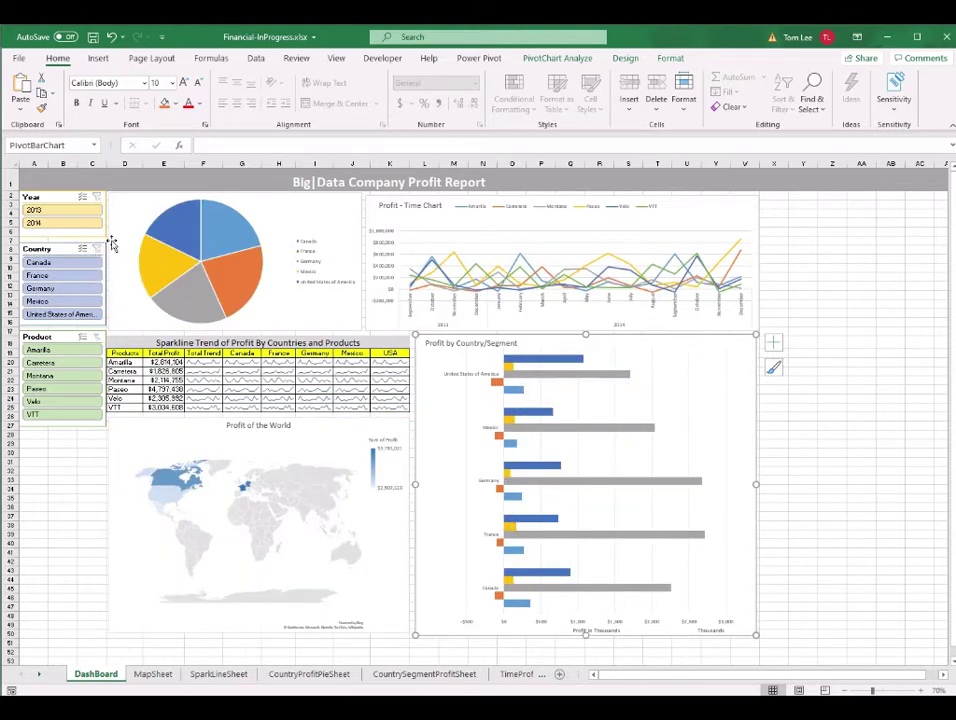
pyautogui.click(46, 214)
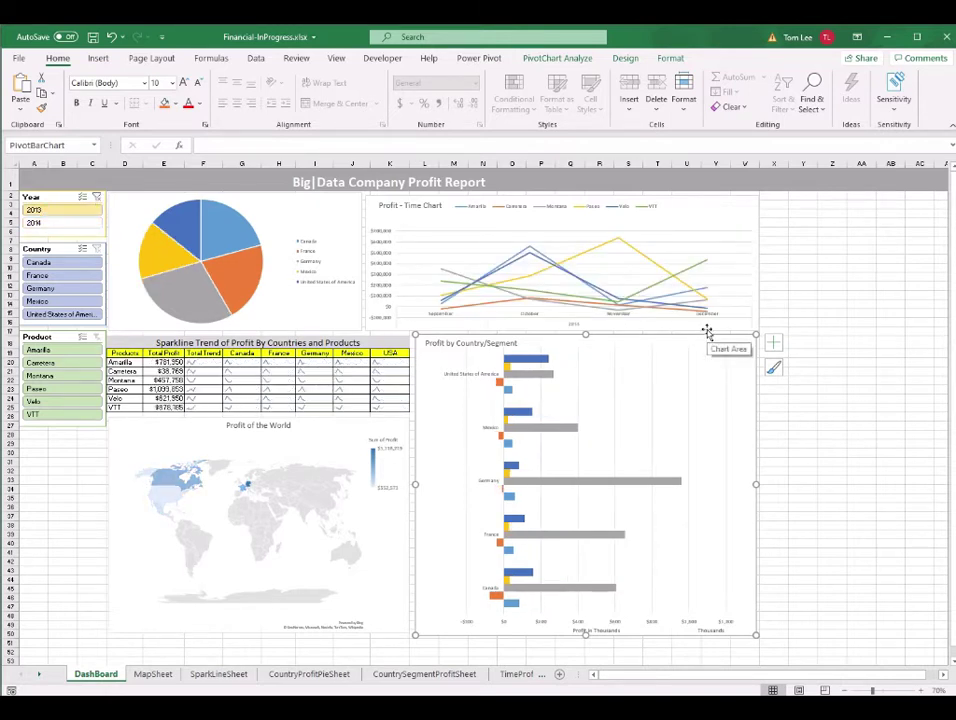
pyautogui.click(63, 224)
pyautogui.keyDown('ctrl'); pyautogui.click(46, 210); pyautogui.keyUp('ctrl')
pyautogui.click(862, 330)
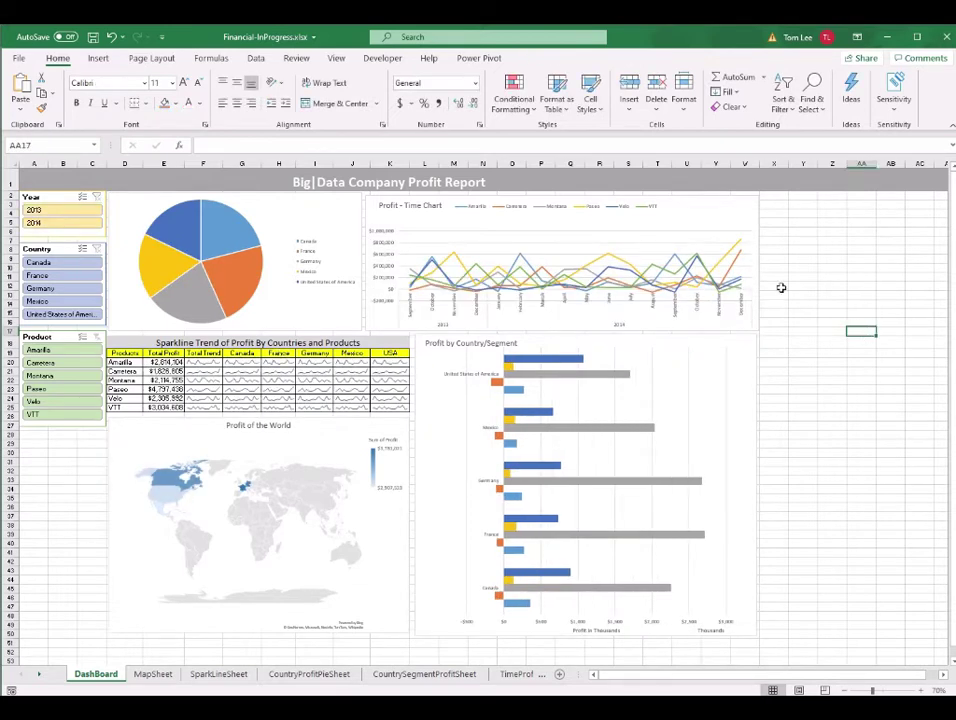
pyautogui.click(843, 262)
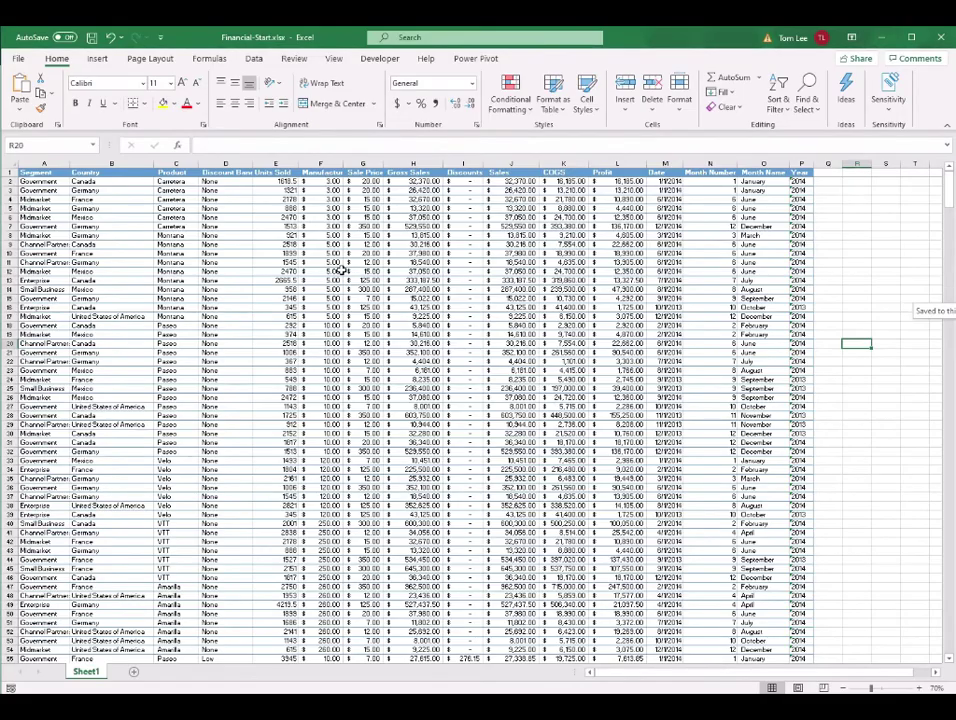
# - Select cell F12 on Sheet1 of Financial-Start.xlsx
pyautogui.click(341, 270)
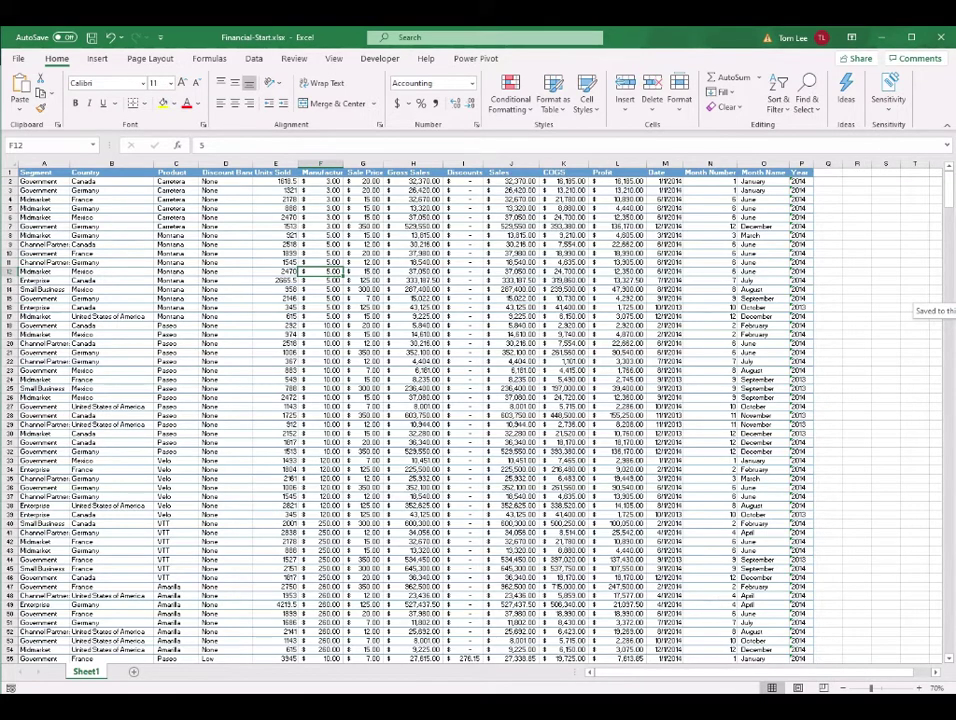
# - Glance at the Word steps document, then switch to the Financial-Final.xlsx workbook
pyautogui.hotkey('alt', 'Tab')
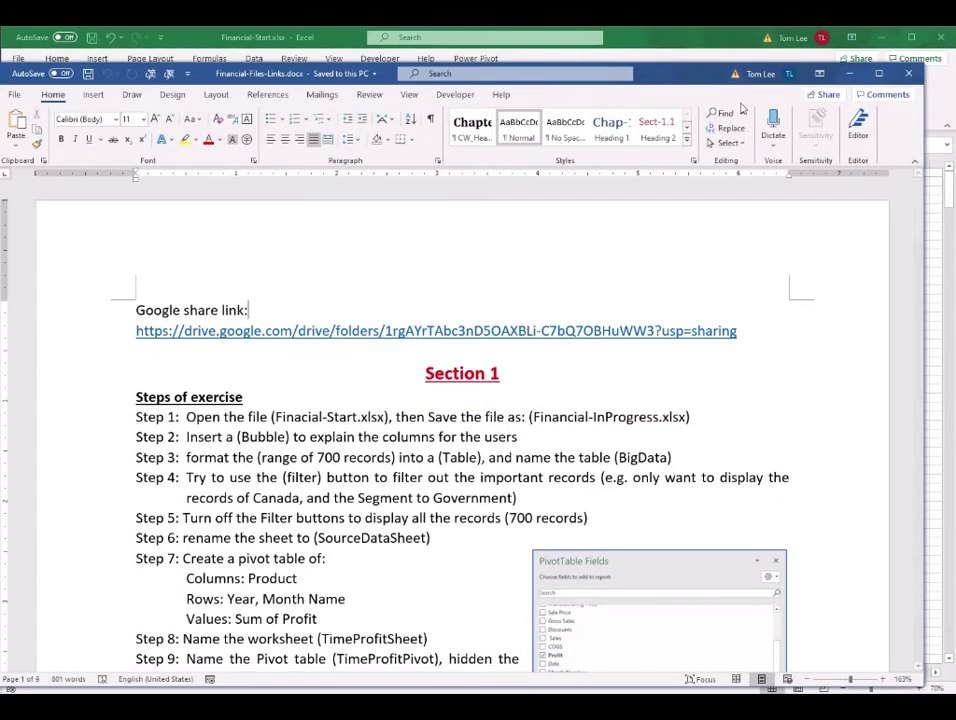
pyautogui.hotkey('alt', 'Tab')
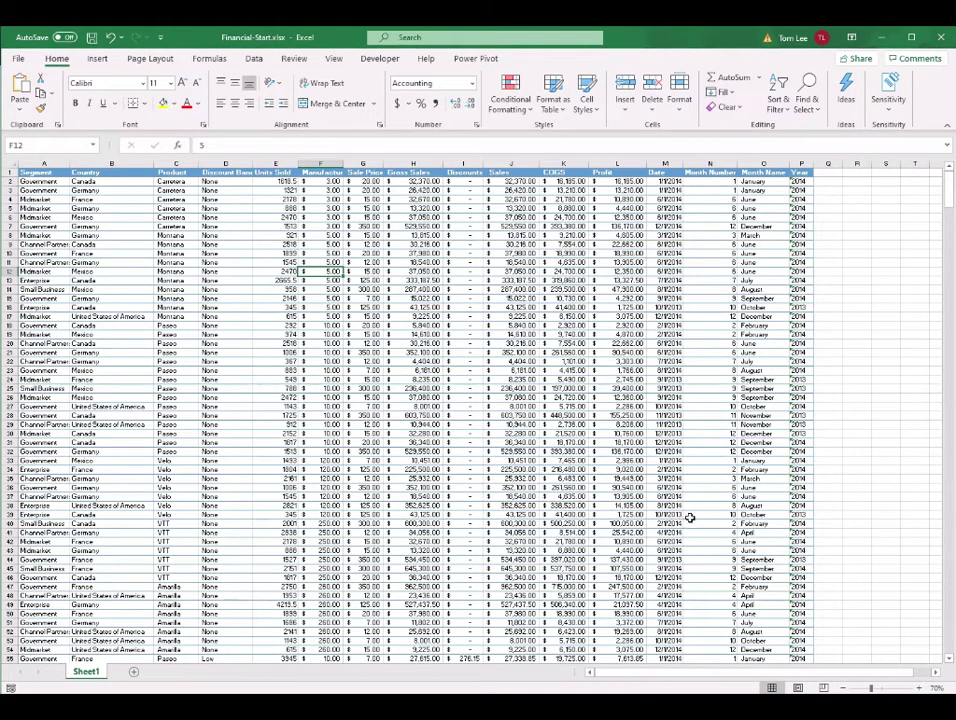
pyautogui.moveTo(586, 712)
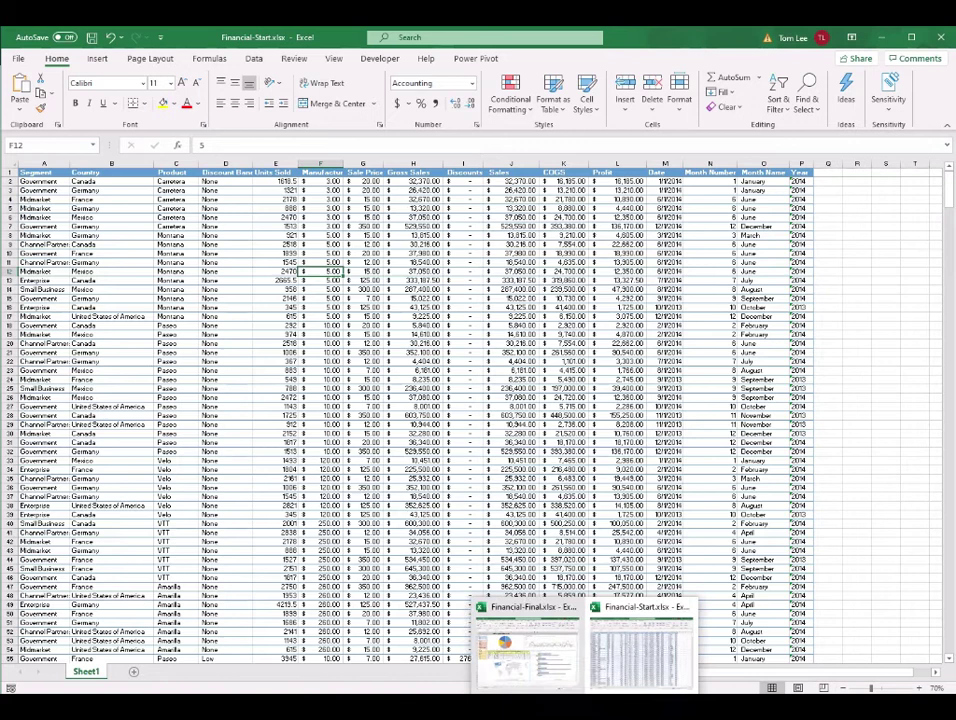
pyautogui.click(527, 645)
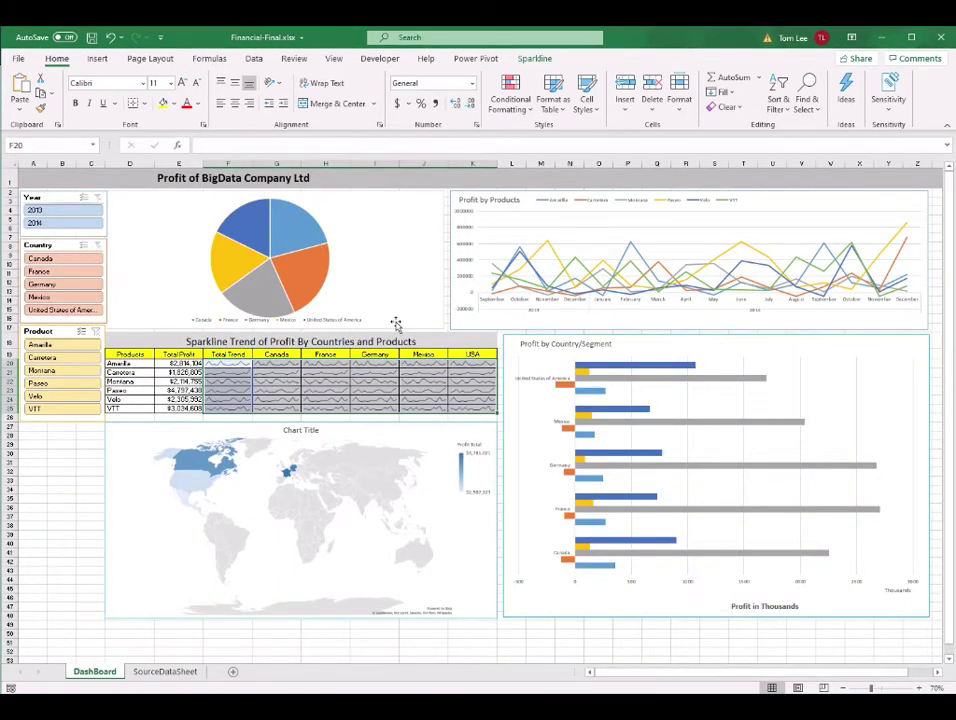
# - Filter to 2014 with Canada and United States of America, then clear the country filter
pyautogui.click(61, 226)
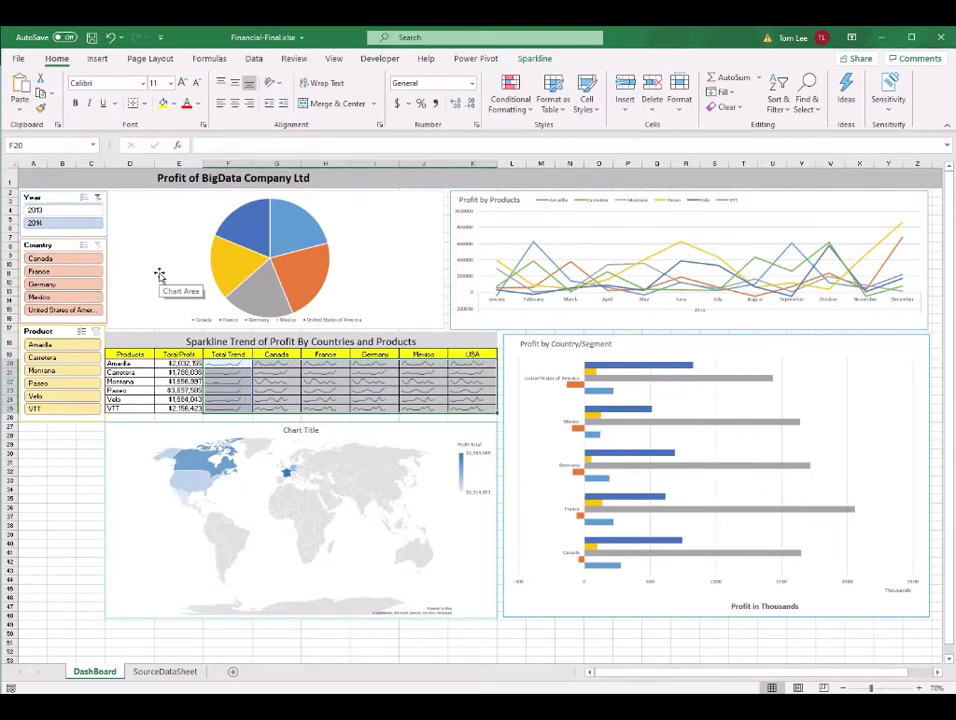
pyautogui.click(80, 260)
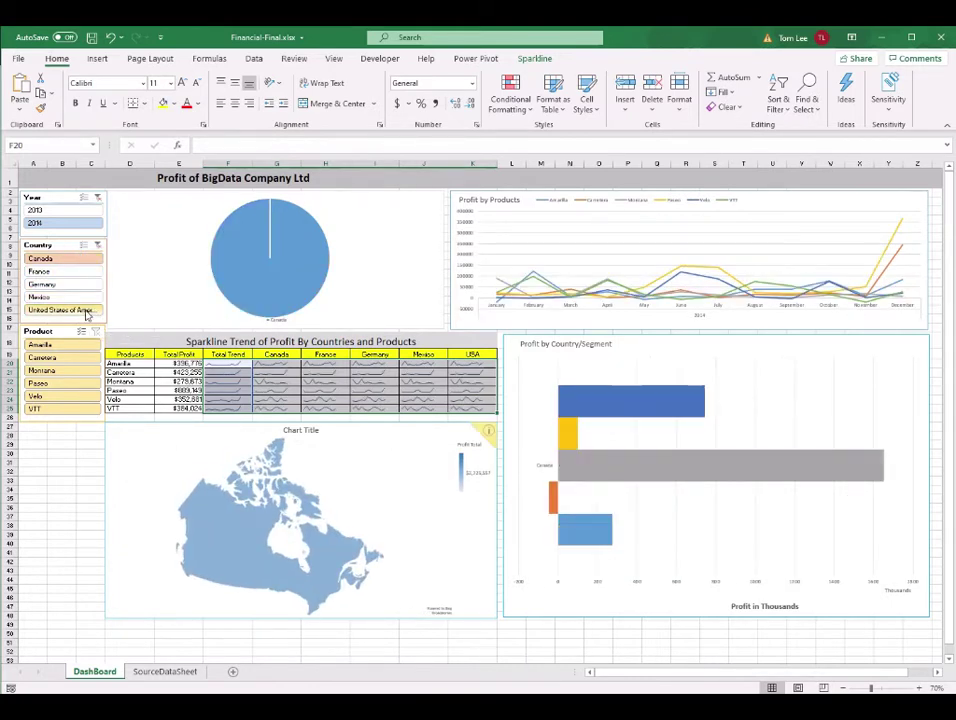
pyautogui.keyDown('ctrl'); pyautogui.click(87, 311); pyautogui.keyUp('ctrl')
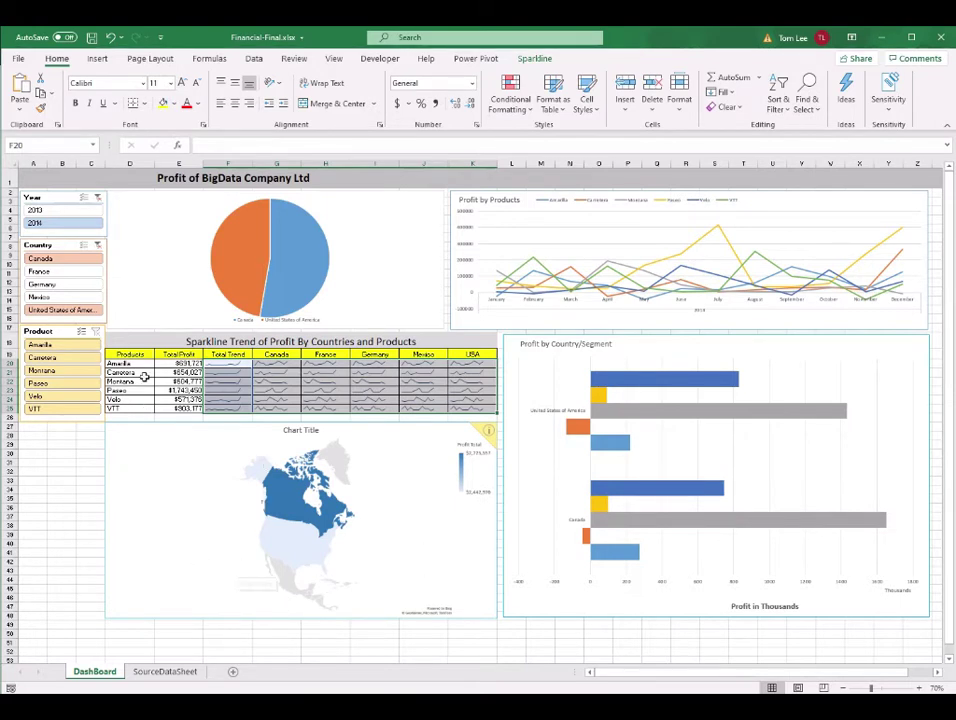
pyautogui.click(95, 243)
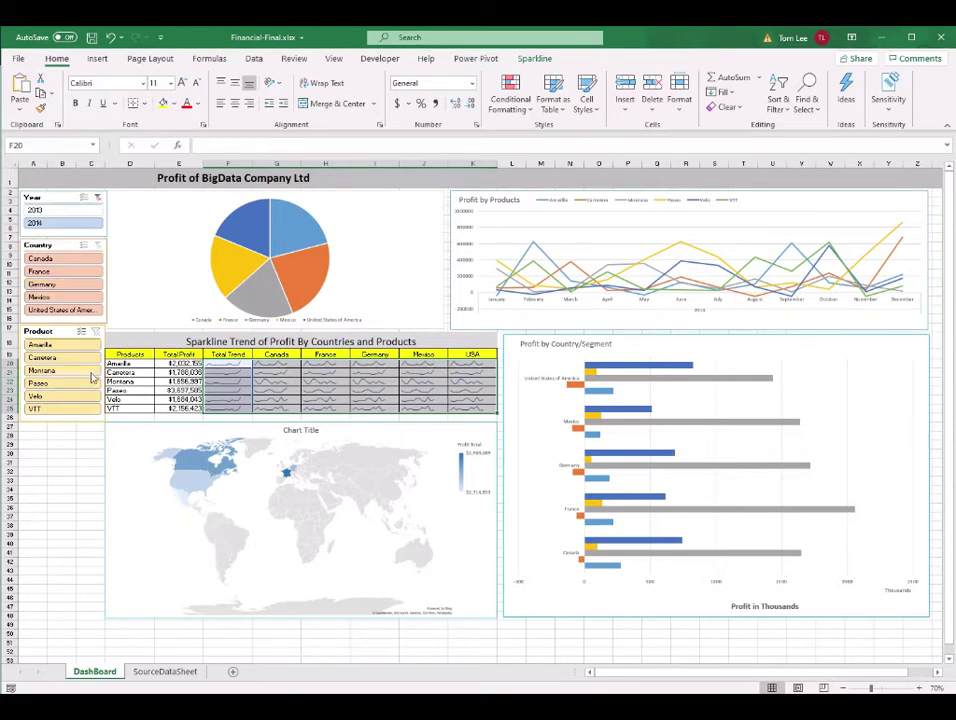
# - Try Amarilla, Carretera and Montana, reset products and years, then return to Financial-Start.xlsx
pyautogui.click(75, 346)
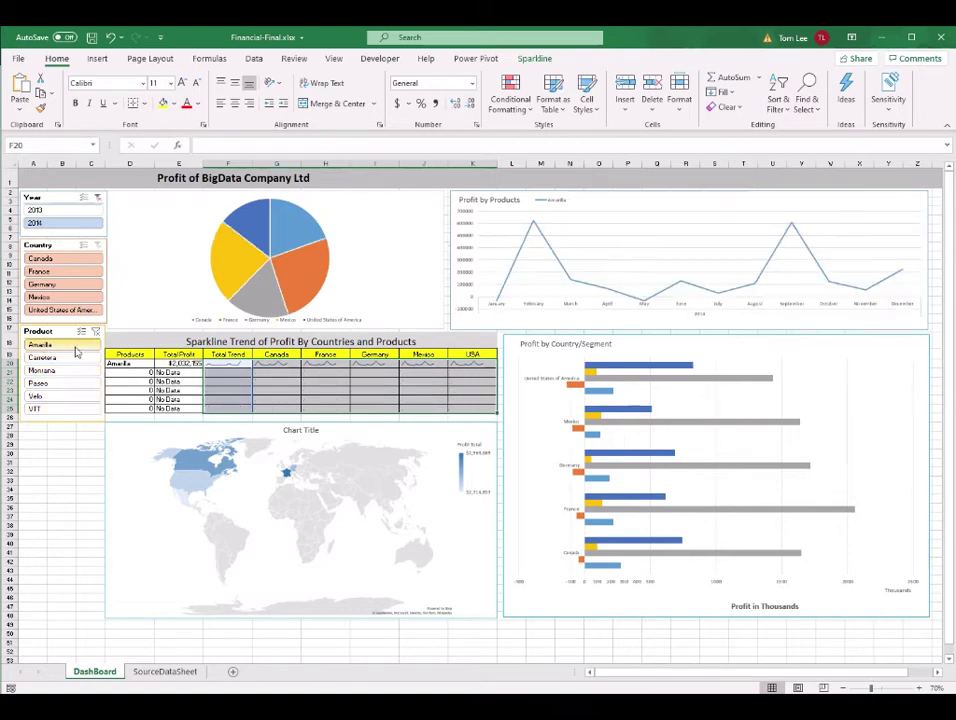
pyautogui.keyDown('shift'); pyautogui.click(72, 371); pyautogui.keyUp('shift')
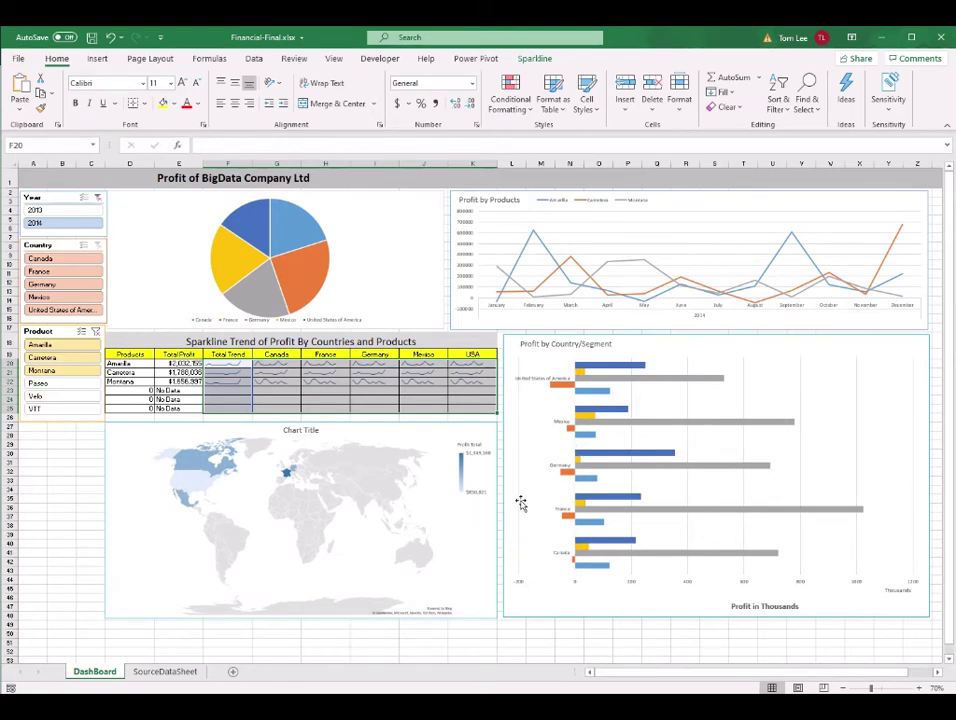
pyautogui.click(95, 331)
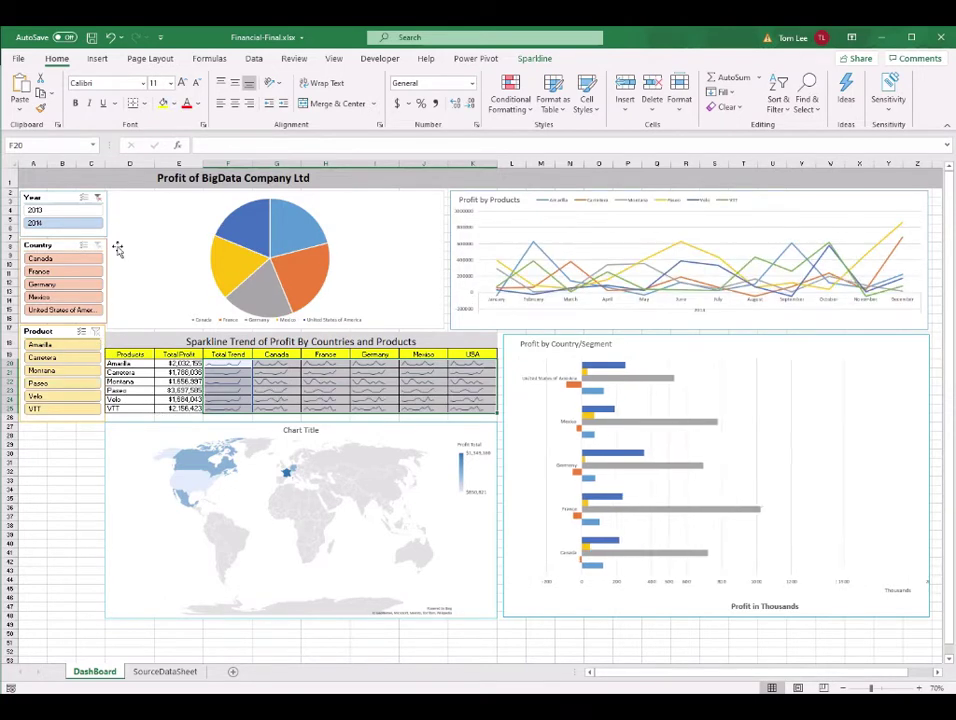
pyautogui.click(97, 197)
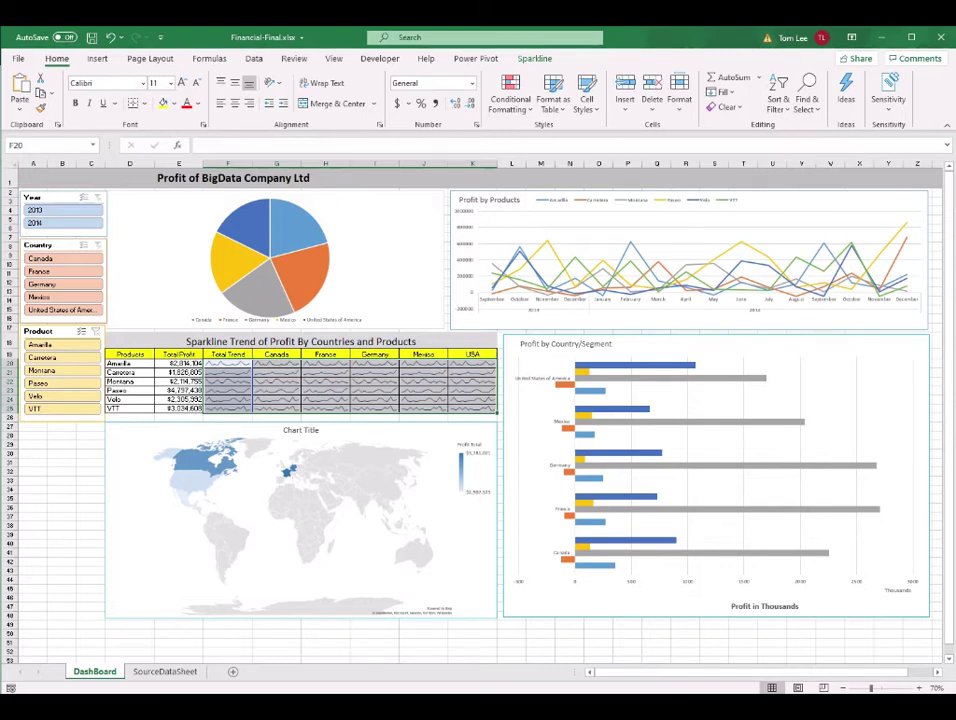
pyautogui.click(640, 618)
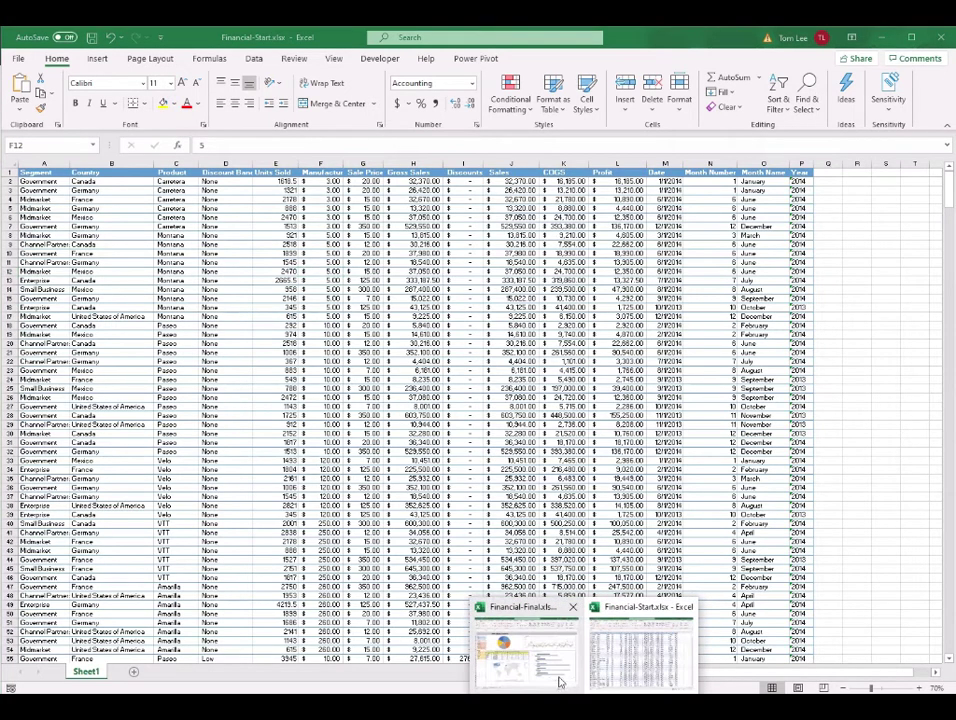
pyautogui.click(640, 675)
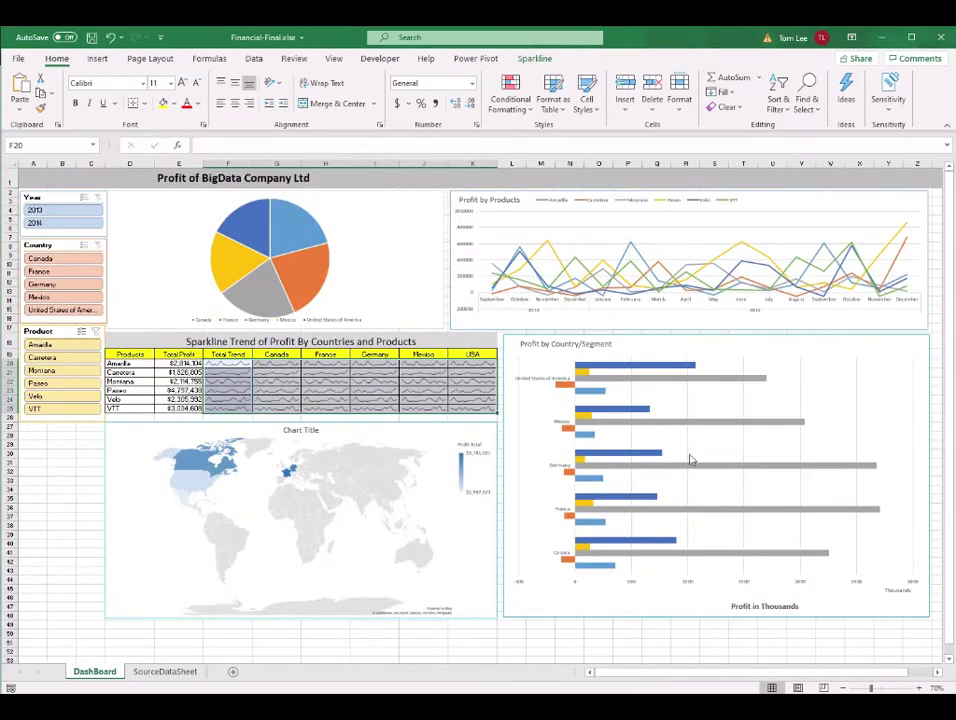
pyautogui.hotkey('alt', 'Tab')
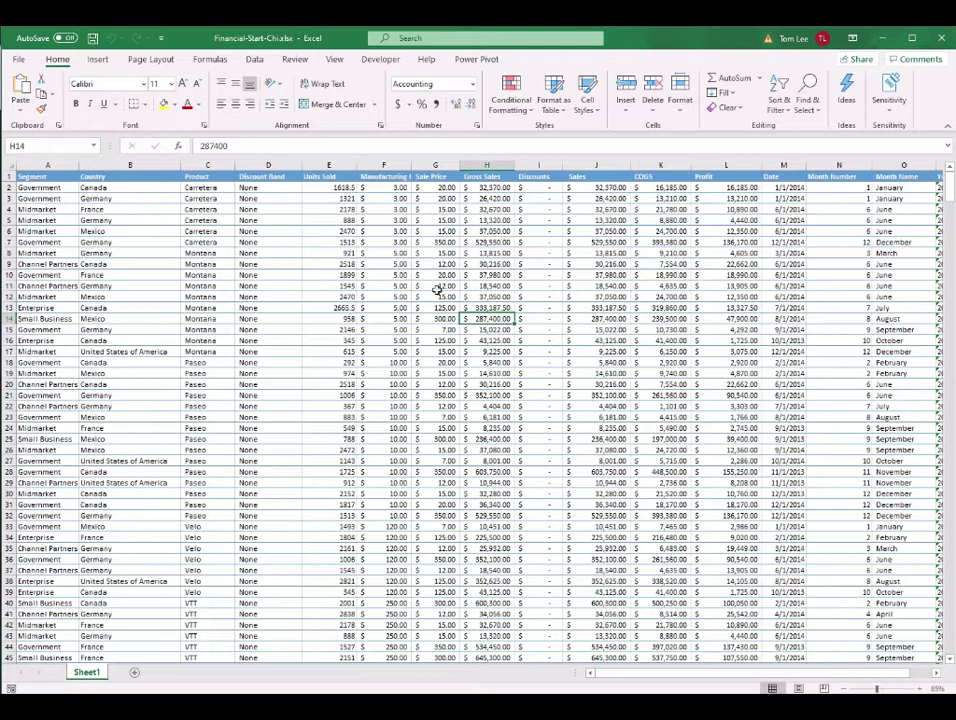
pyautogui.click(200, 266)
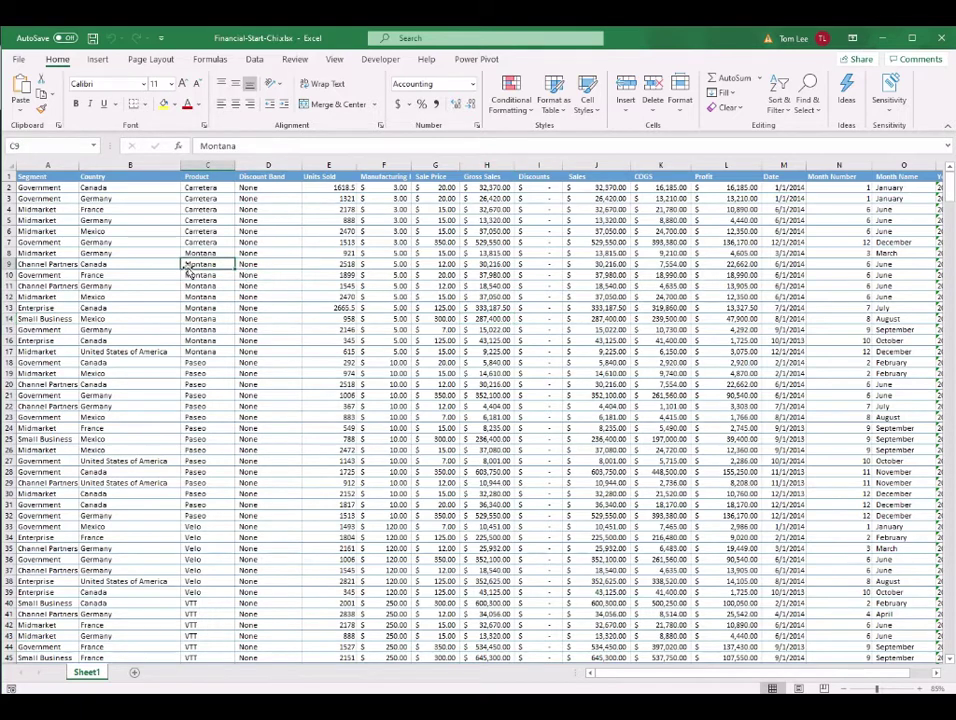
pyautogui.click(59, 189)
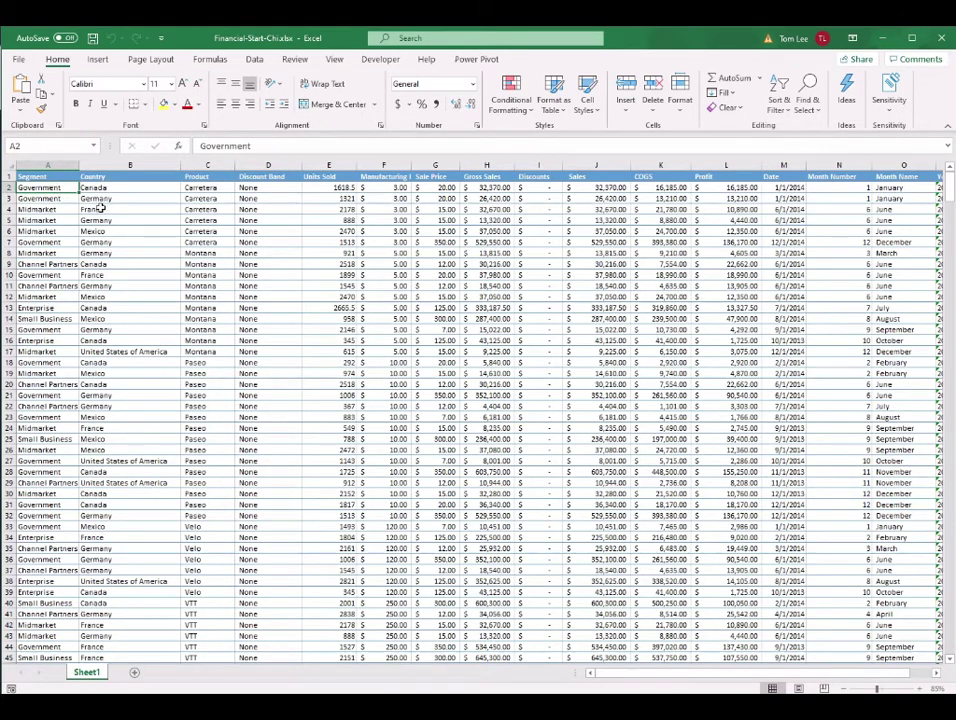
pyautogui.hotkey('ctrl', 'Down')
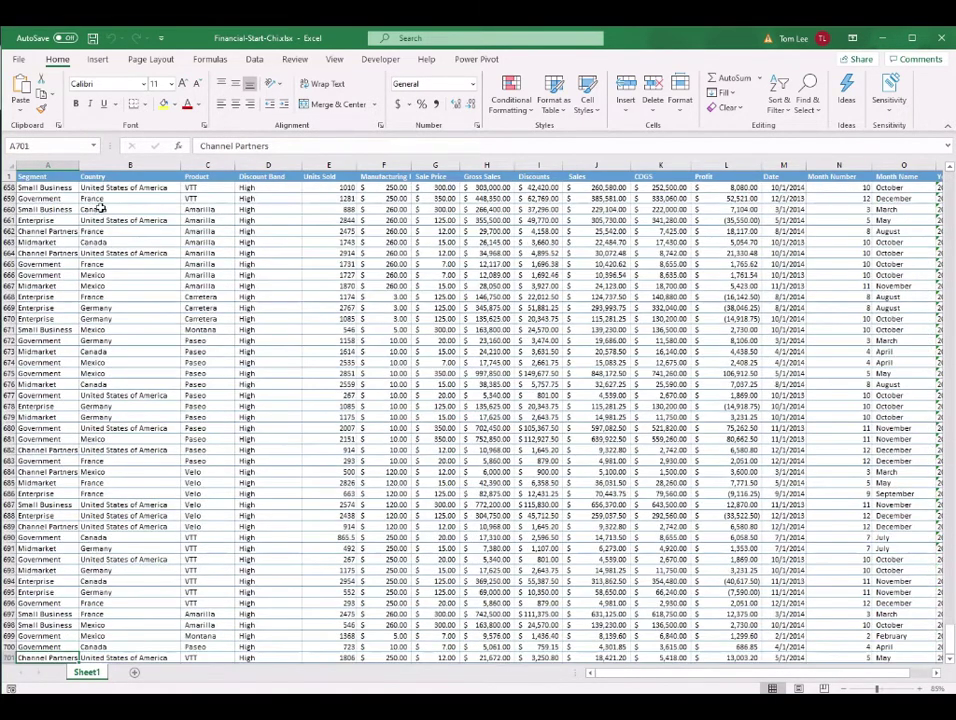
pyautogui.scroll(-3, 150, 330)
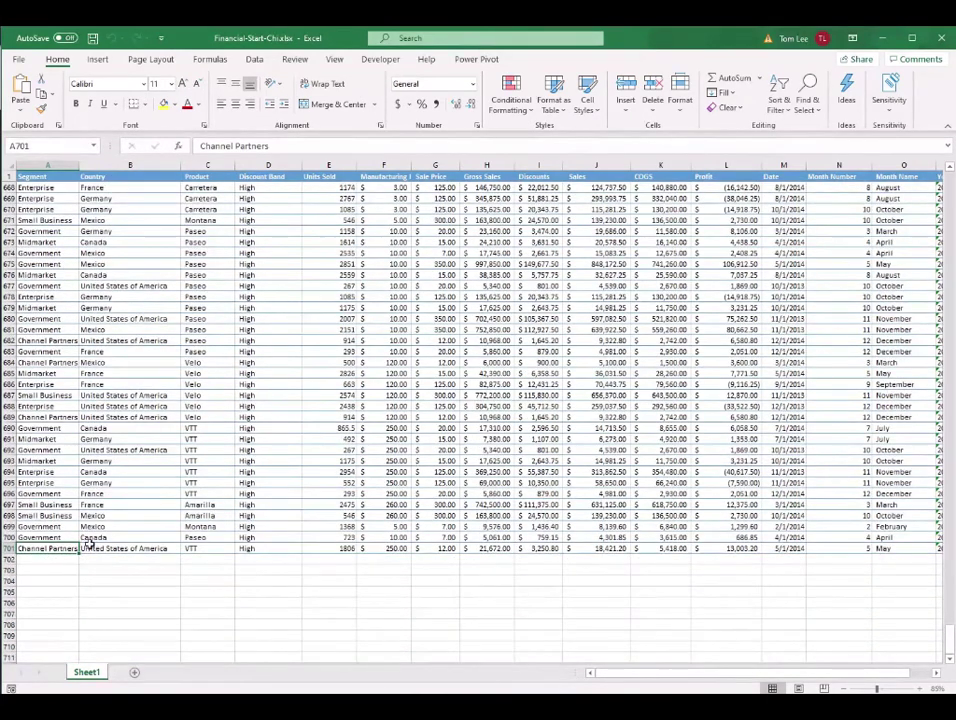
pyautogui.scroll(20, 700, 480)
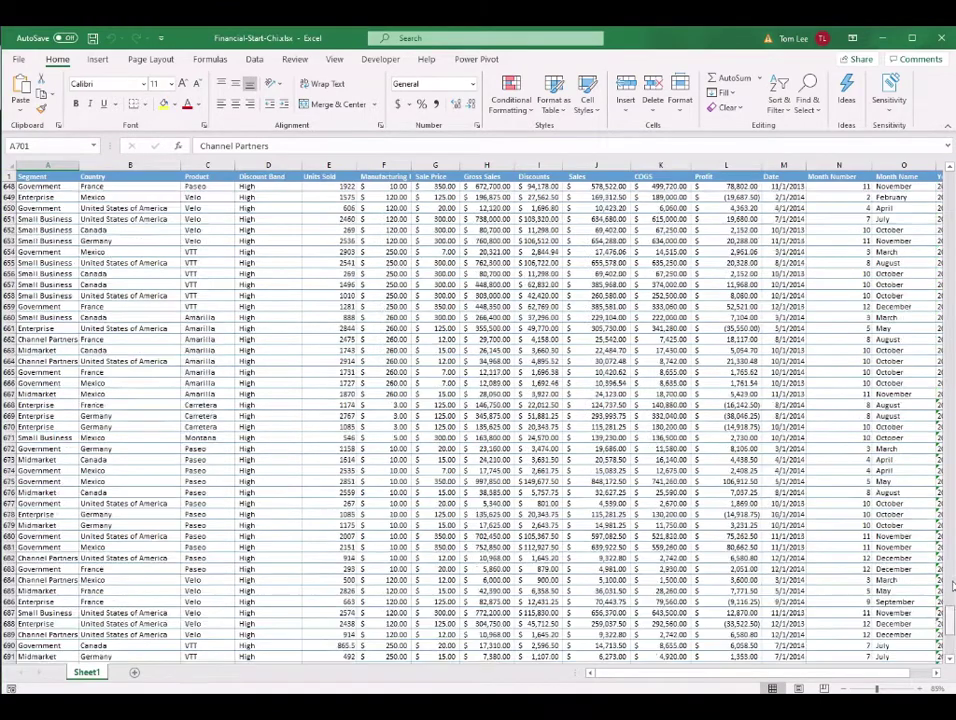
pyautogui.click(130, 252)
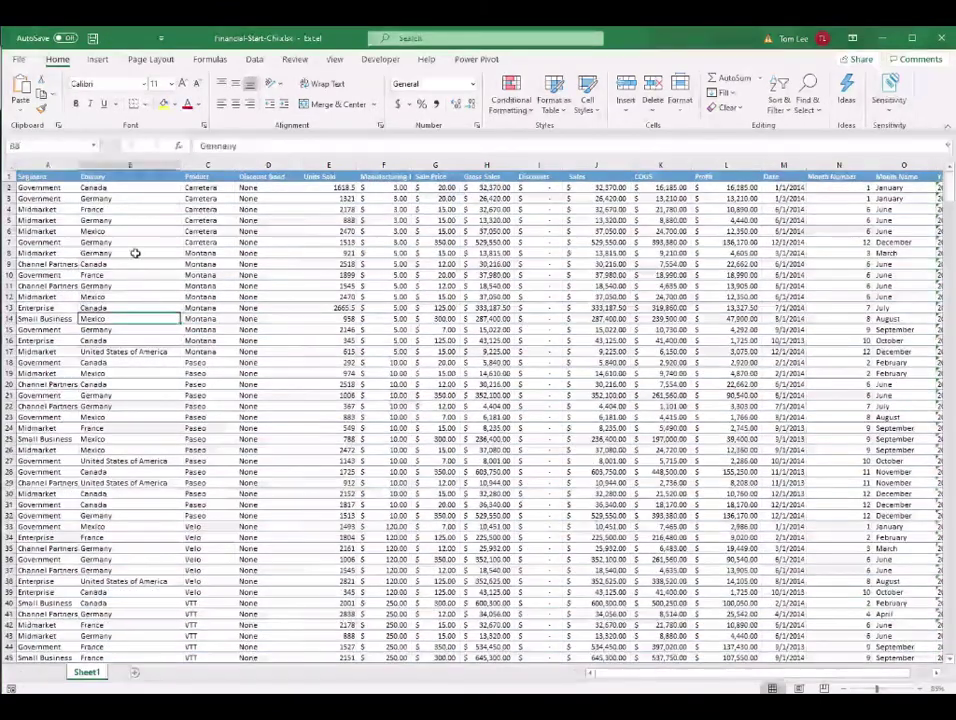
pyautogui.click(94, 197)
pyautogui.click(114, 250)
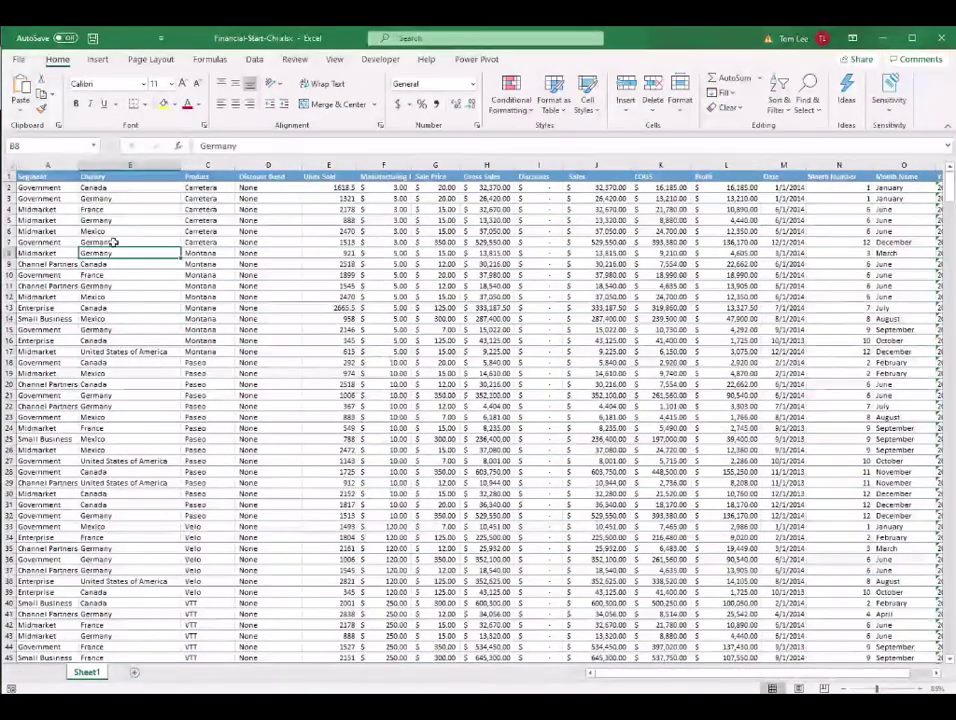
pyautogui.click(336, 276)
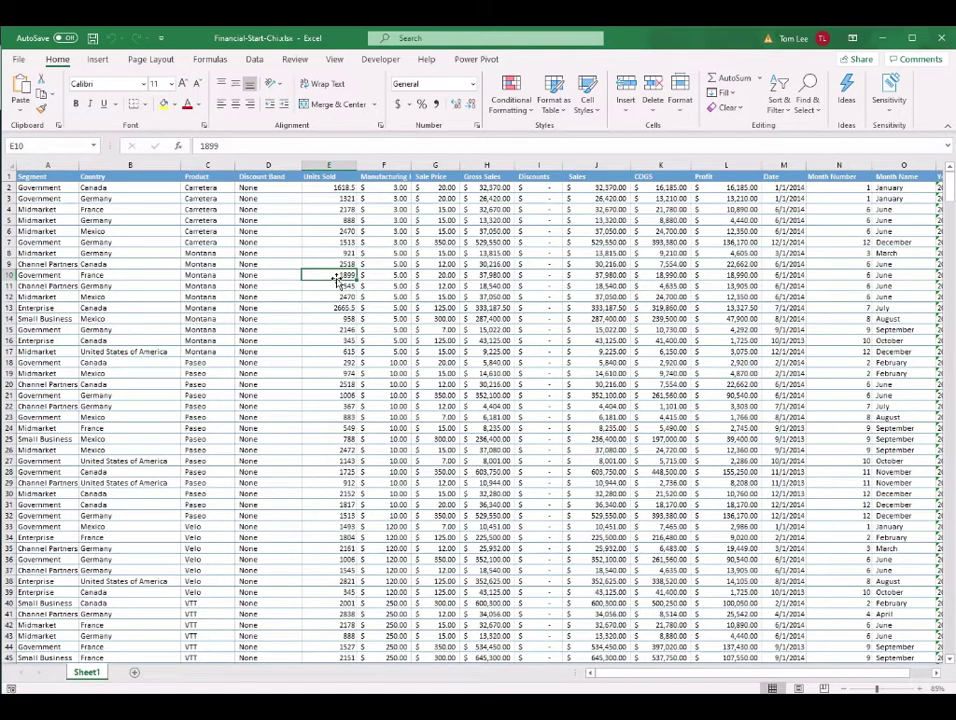
pyautogui.click(845, 688)
pyautogui.click(450, 308)
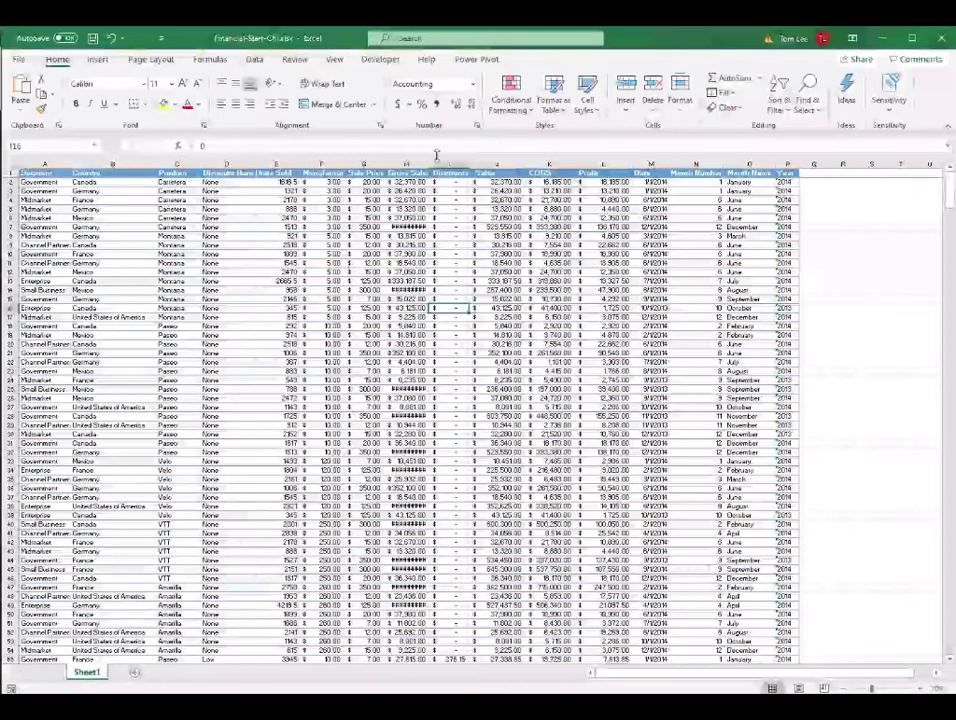
# - Widen column H for Gross Sales, then format A1:P701 as a Table Style Medium 6 table with headers
pyautogui.moveTo(432, 164); pyautogui.dragTo(455, 164)
pyautogui.click(421, 236)
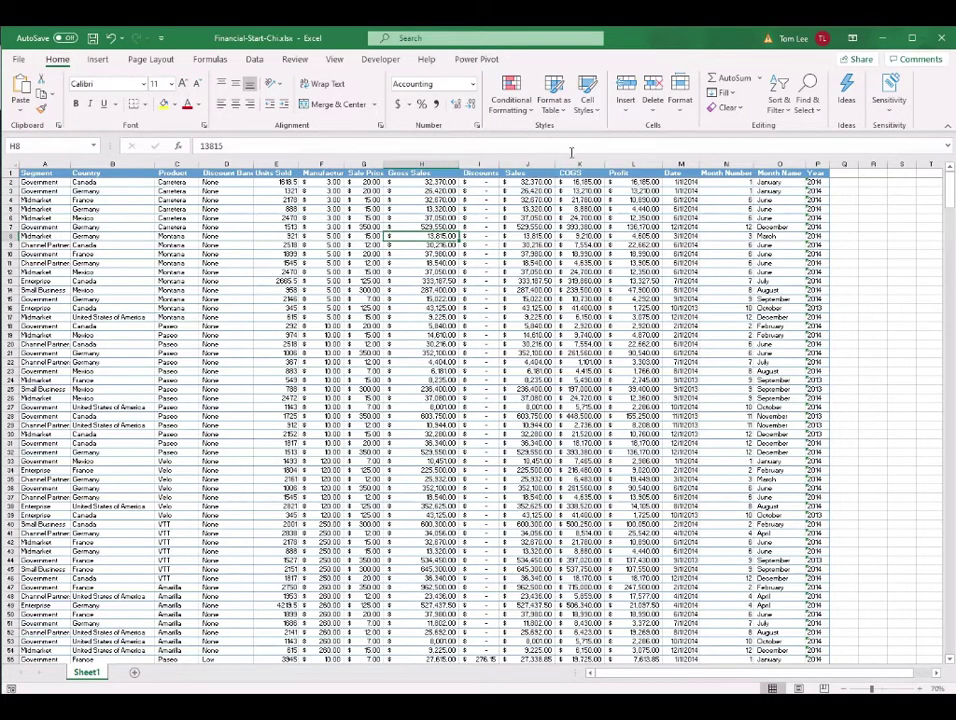
pyautogui.click(565, 116)
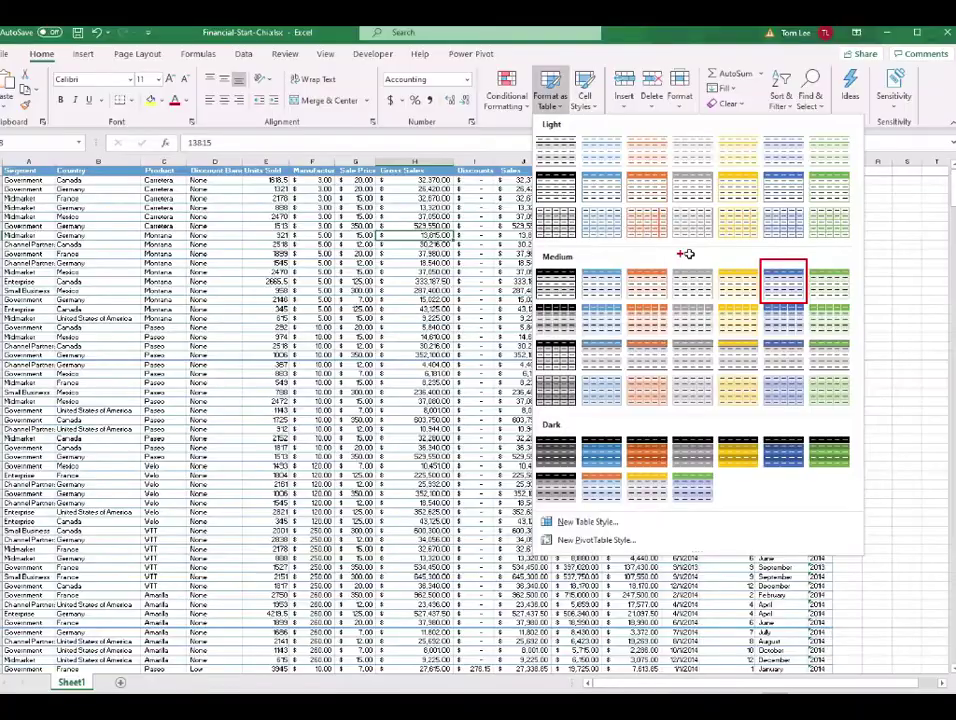
pyautogui.press('Escape')
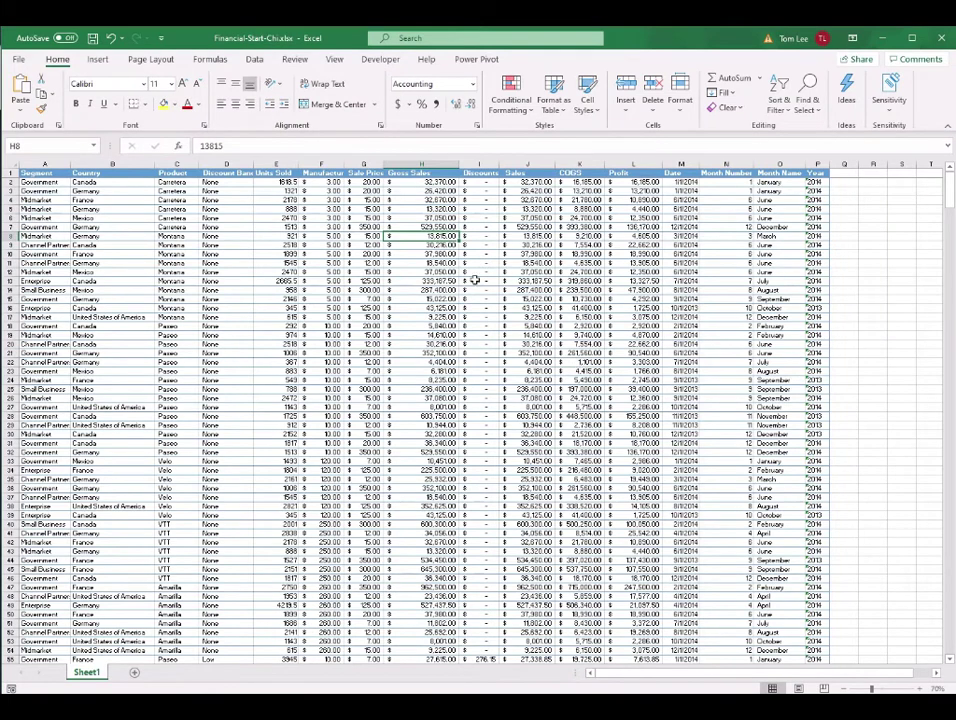
pyautogui.click(562, 112)
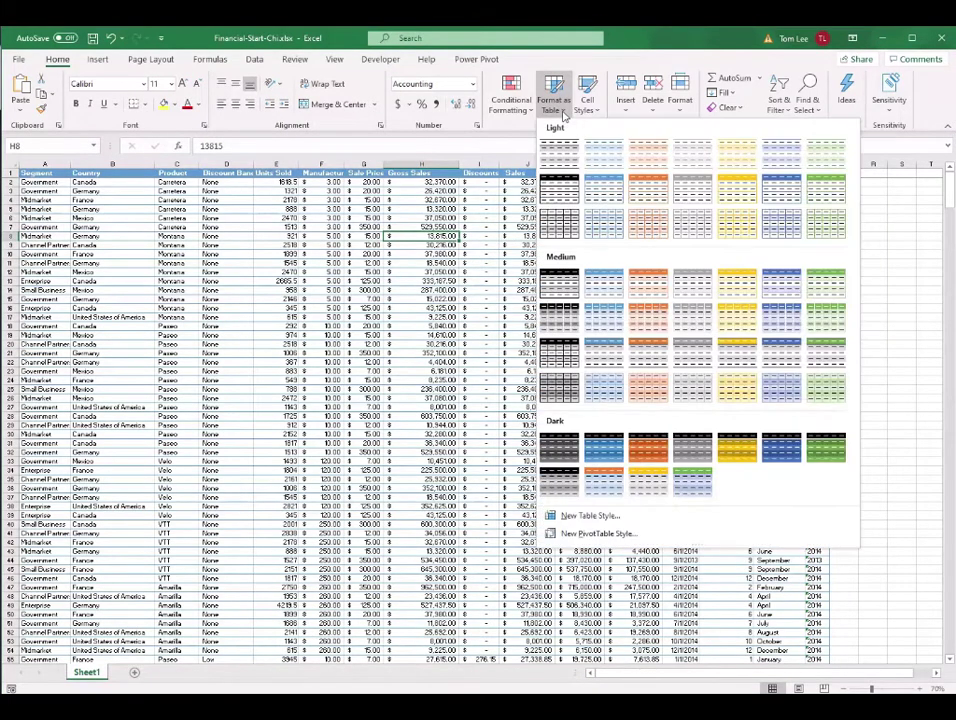
pyautogui.click(787, 295)
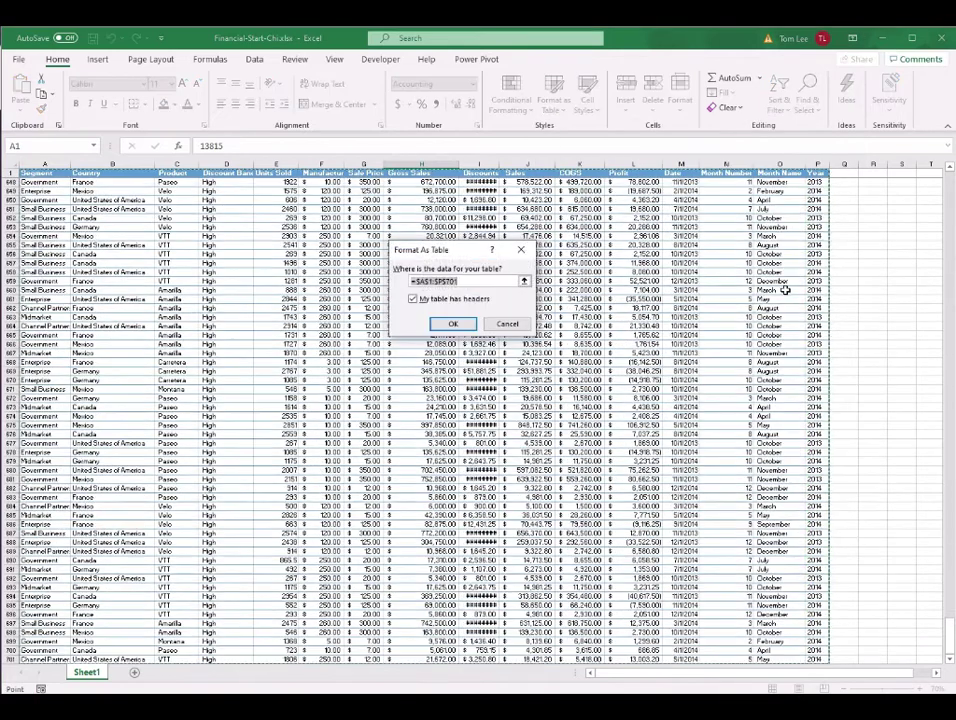
pyautogui.moveTo(474, 256); pyautogui.dragTo(505, 230)
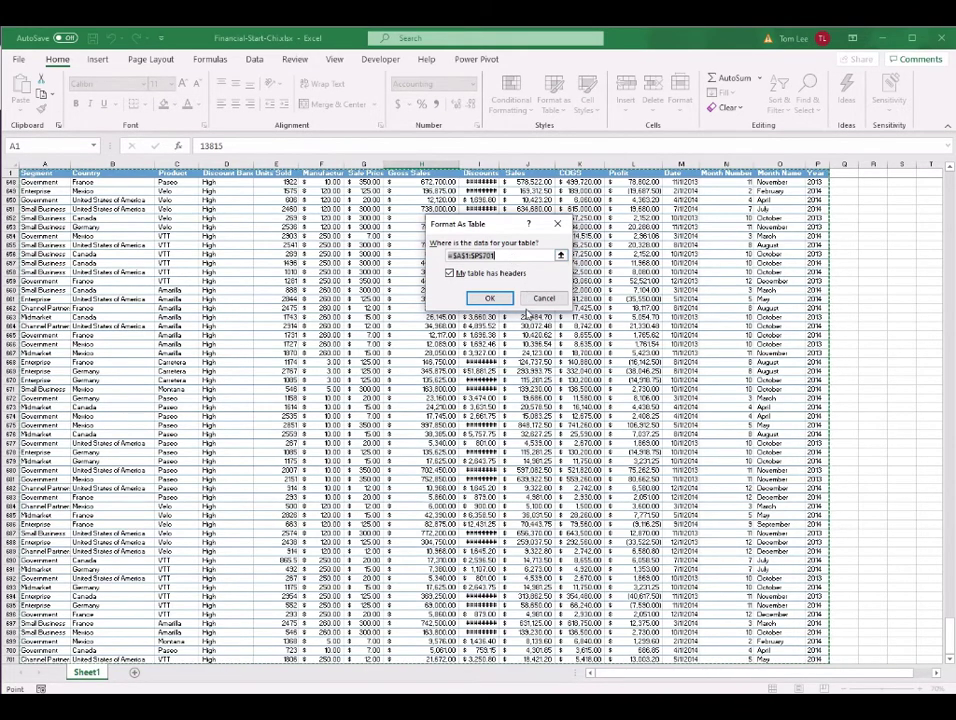
pyautogui.click(489, 298)
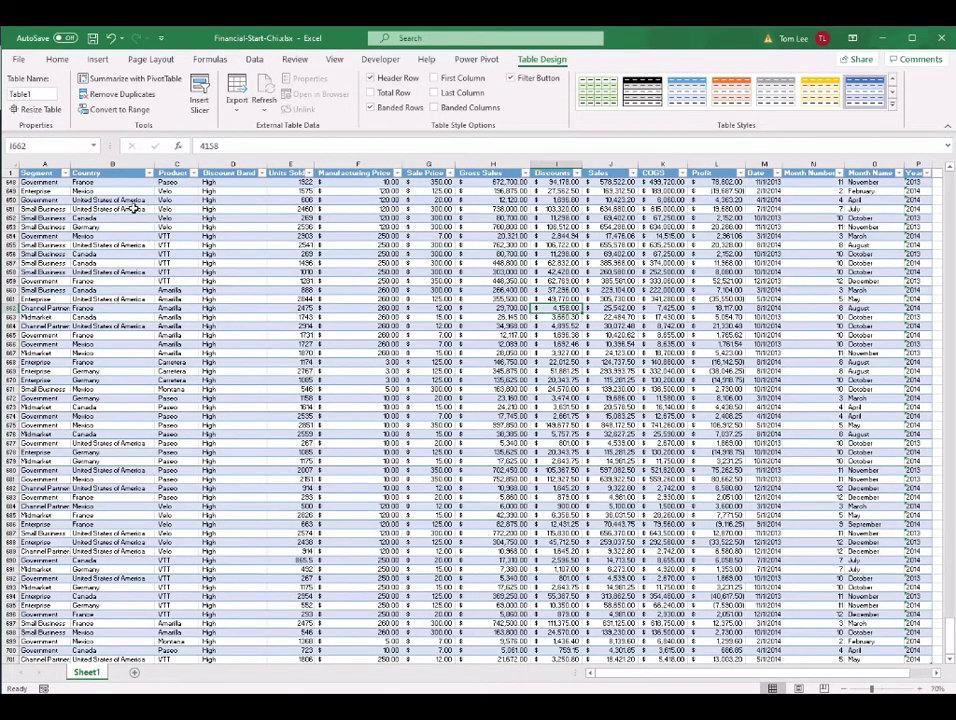
# - Filter the Country column to show only Canada and United States of America
pyautogui.click(102, 173)
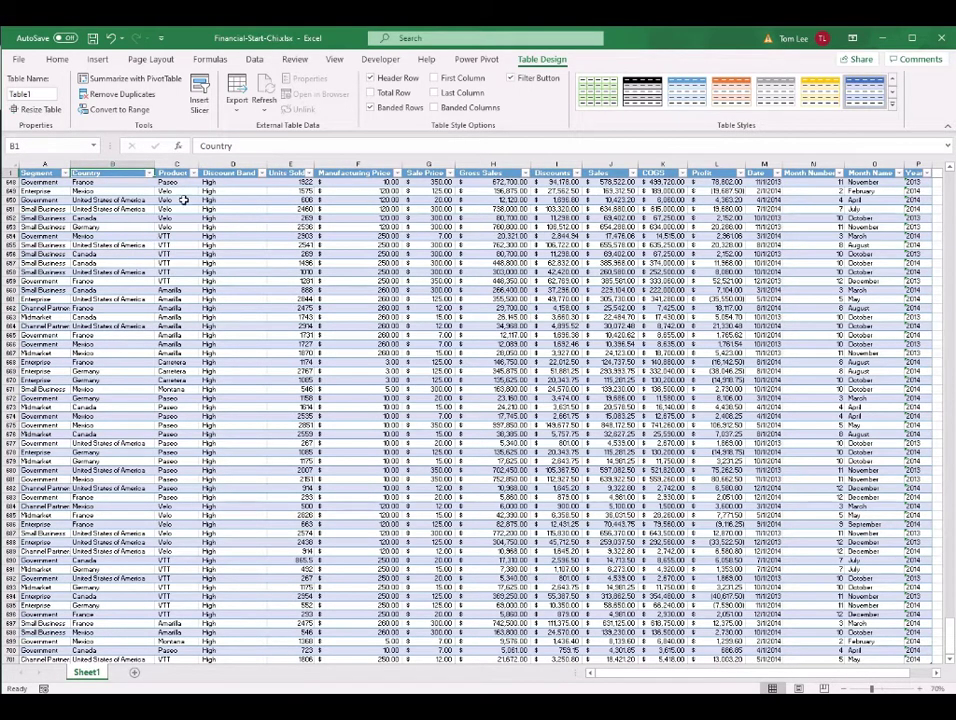
pyautogui.click(149, 173)
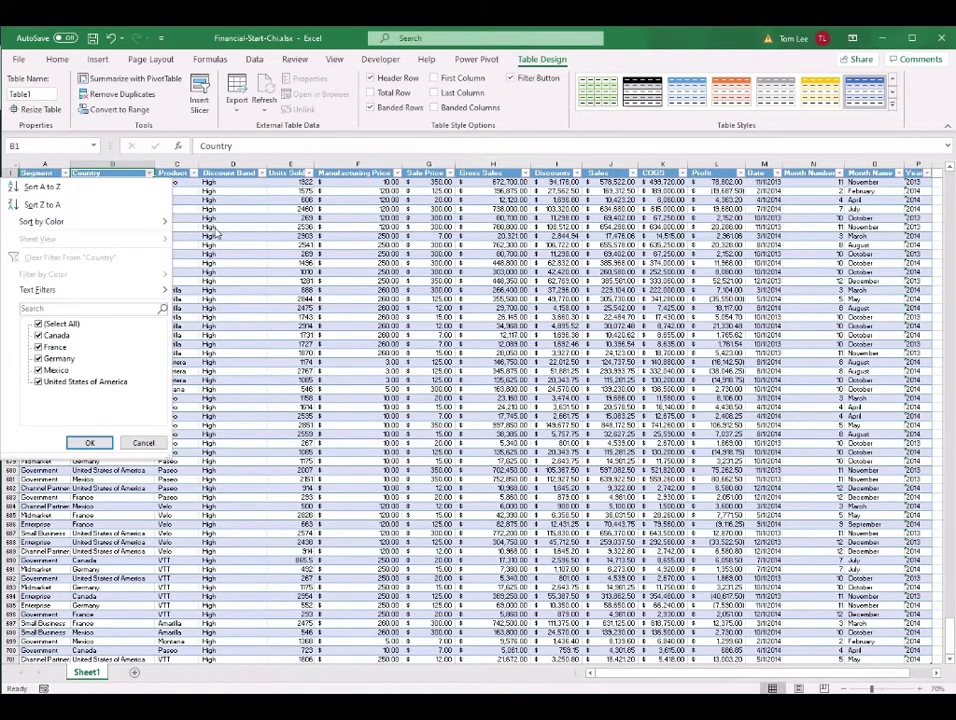
pyautogui.click(38, 324)
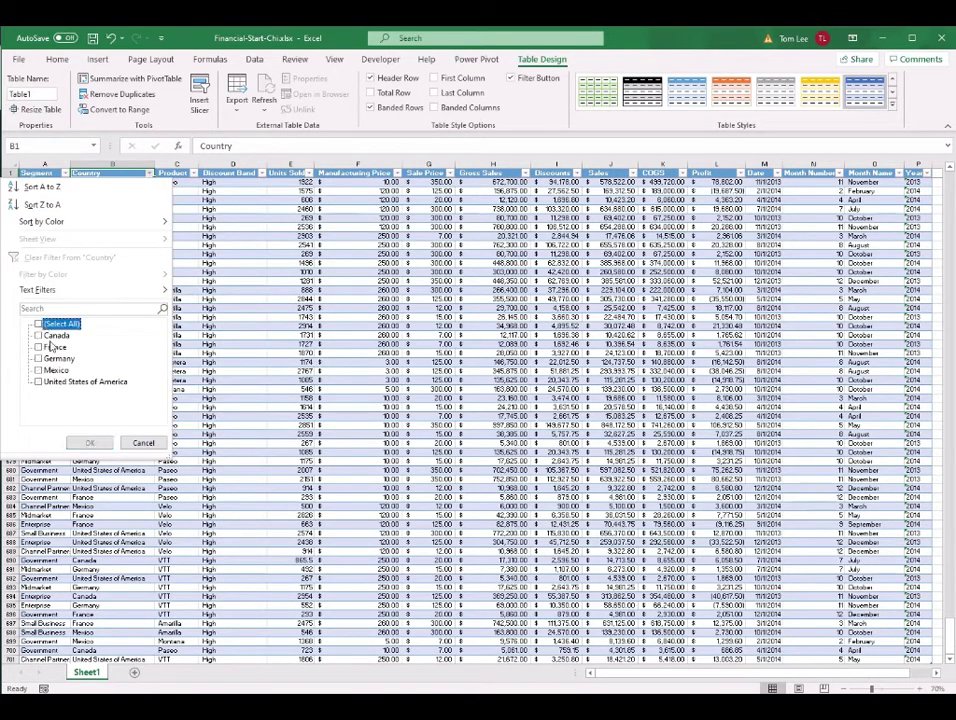
pyautogui.click(52, 335)
pyautogui.click(80, 381)
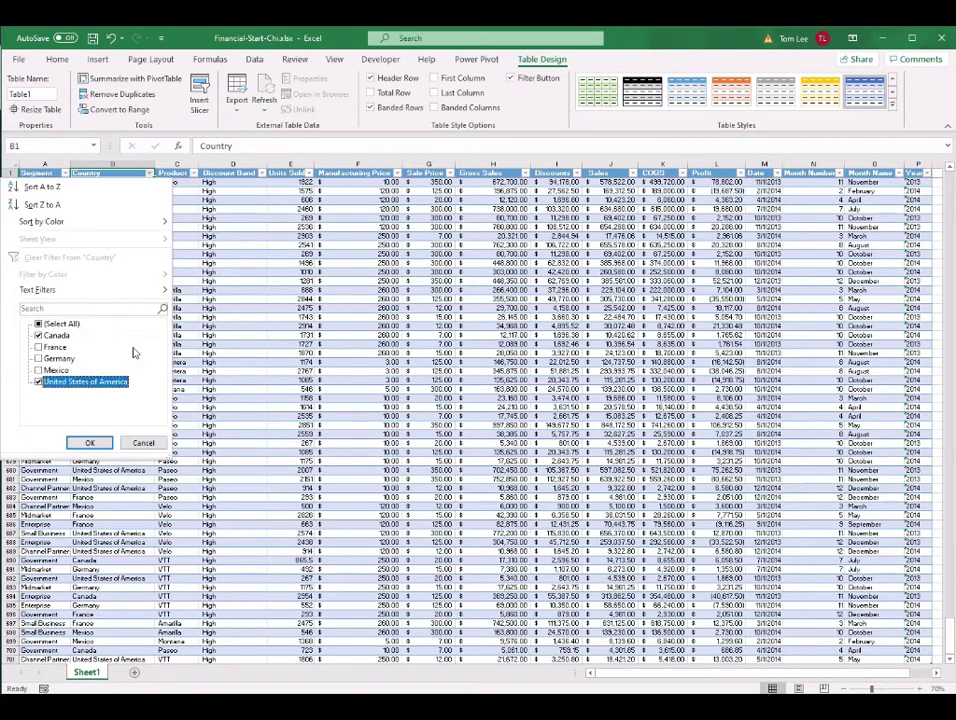
pyautogui.click(90, 443)
# - Widen column C so the product names fit
pyautogui.scroll(6, 233, 273)
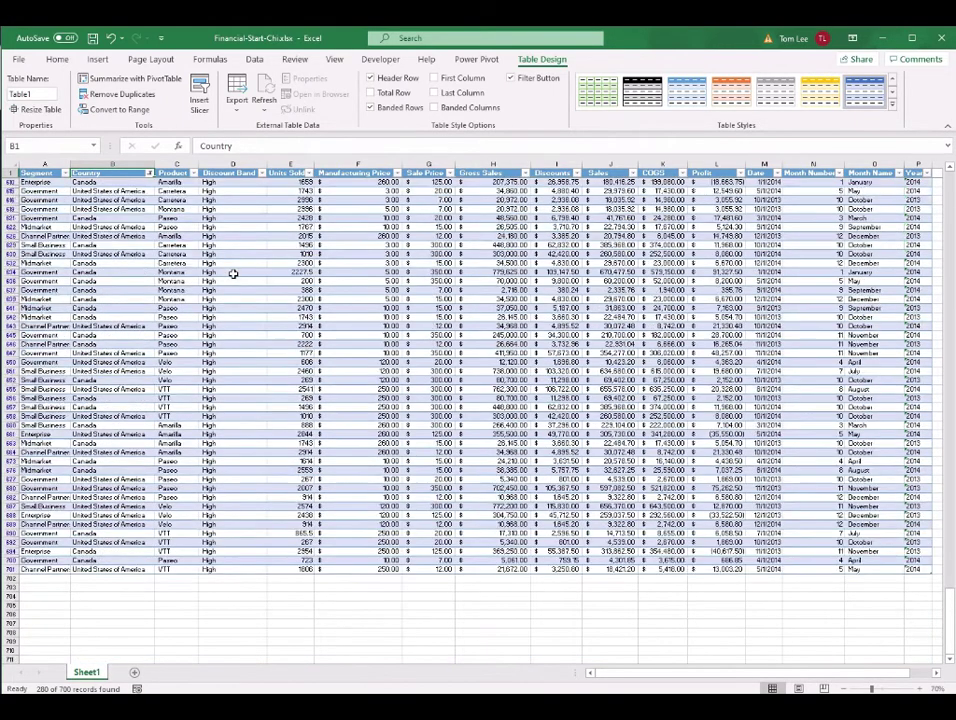
pyautogui.scroll(15, 233, 273)
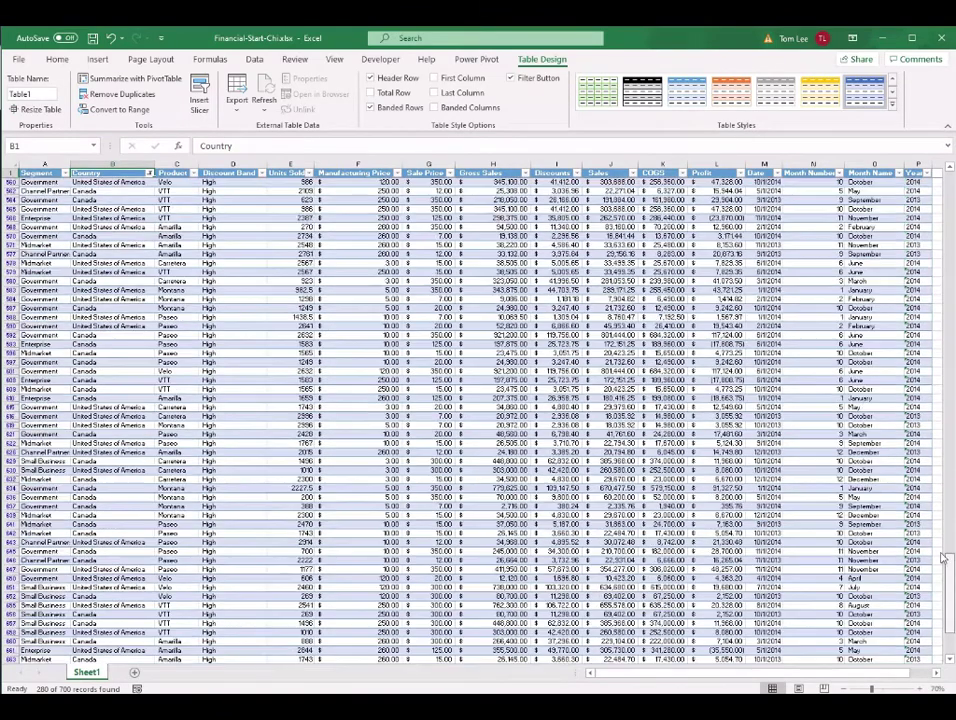
pyautogui.moveTo(943, 557); pyautogui.dragTo(947, 178)
pyautogui.click(235, 317)
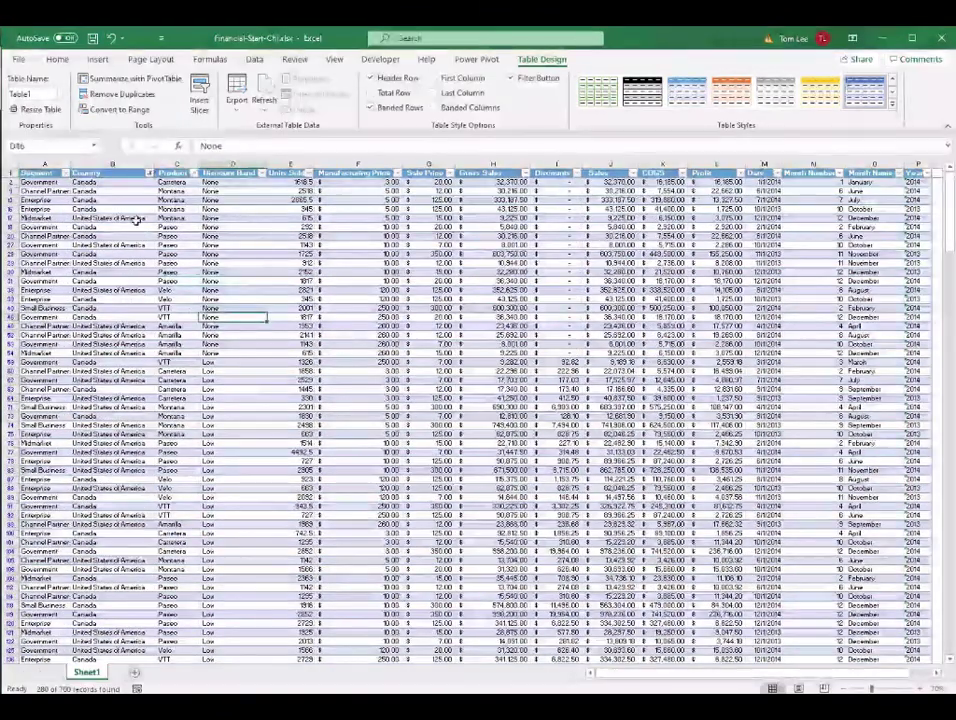
pyautogui.moveTo(201, 163); pyautogui.dragTo(227, 163)
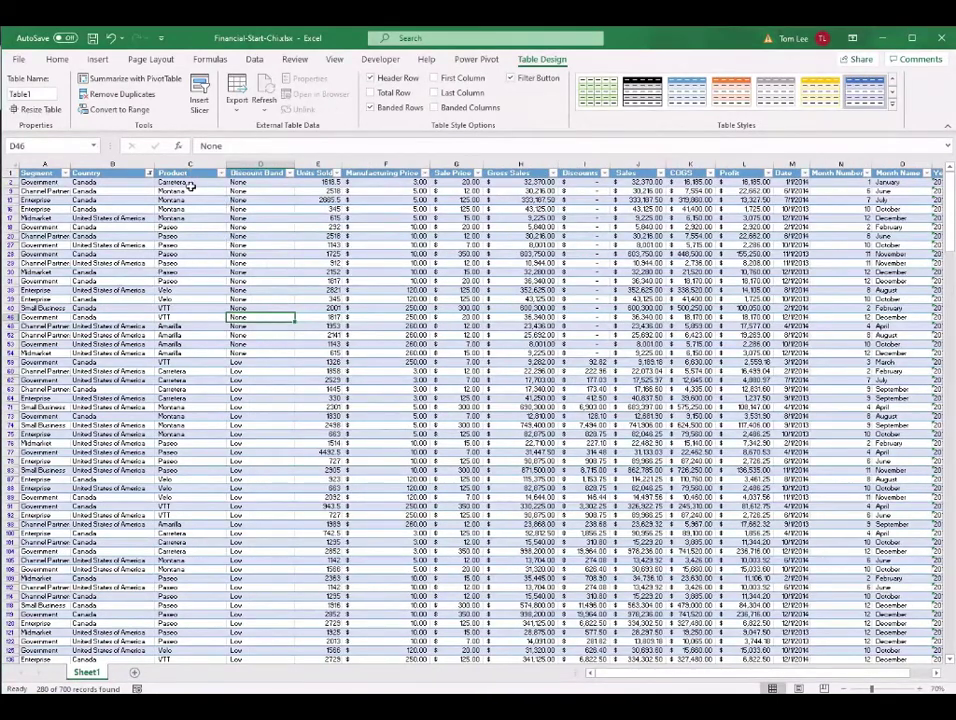
# - Filter the Product column to show only VTT
pyautogui.click(185, 173)
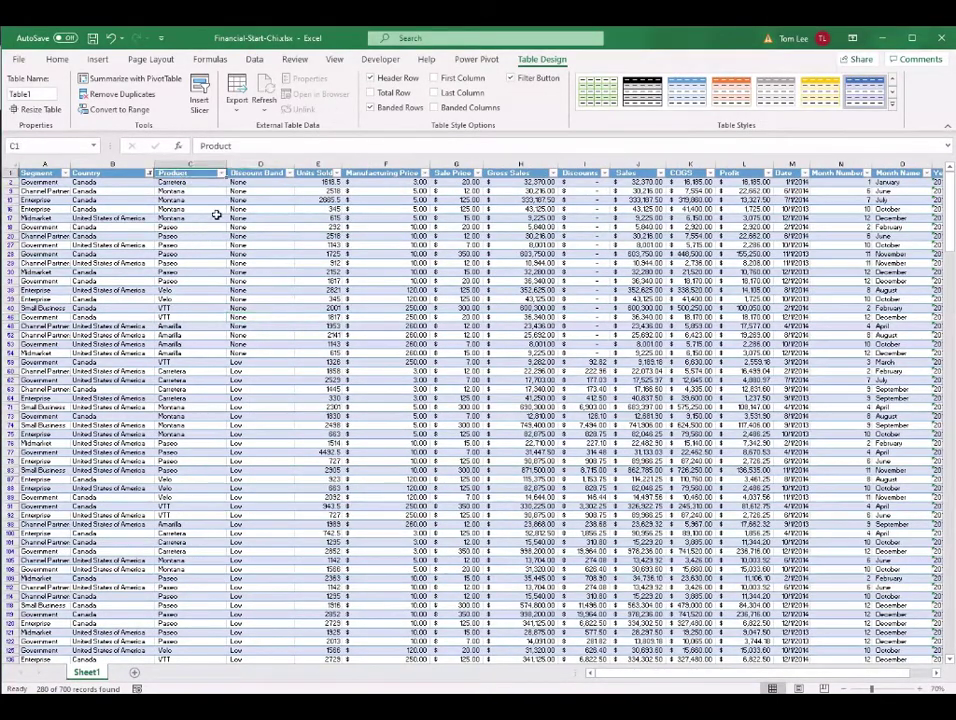
pyautogui.click(220, 173)
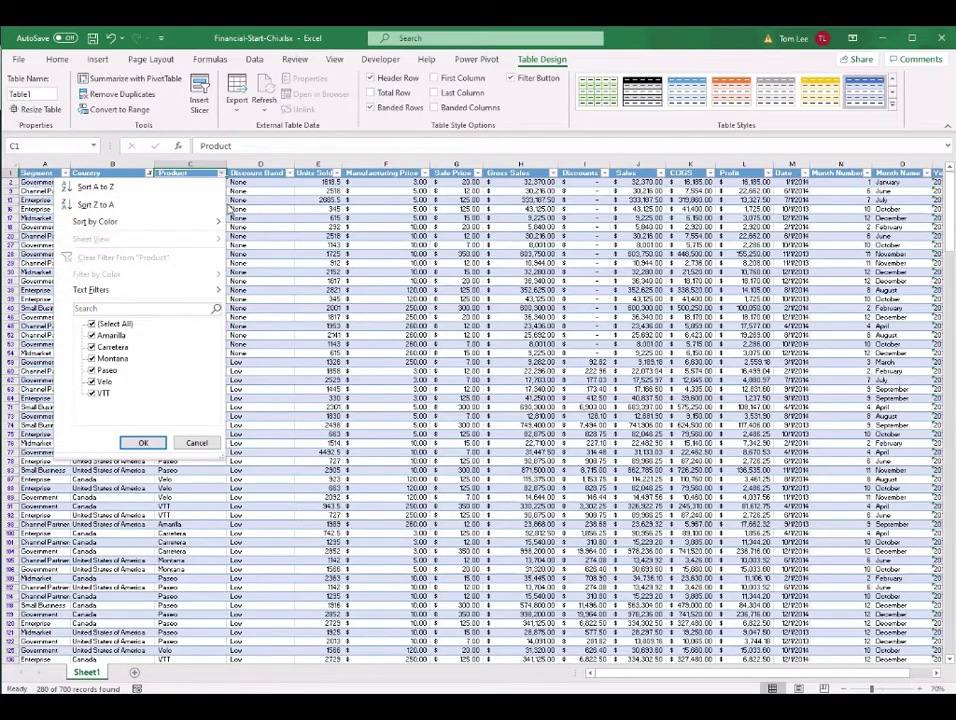
pyautogui.click(92, 324)
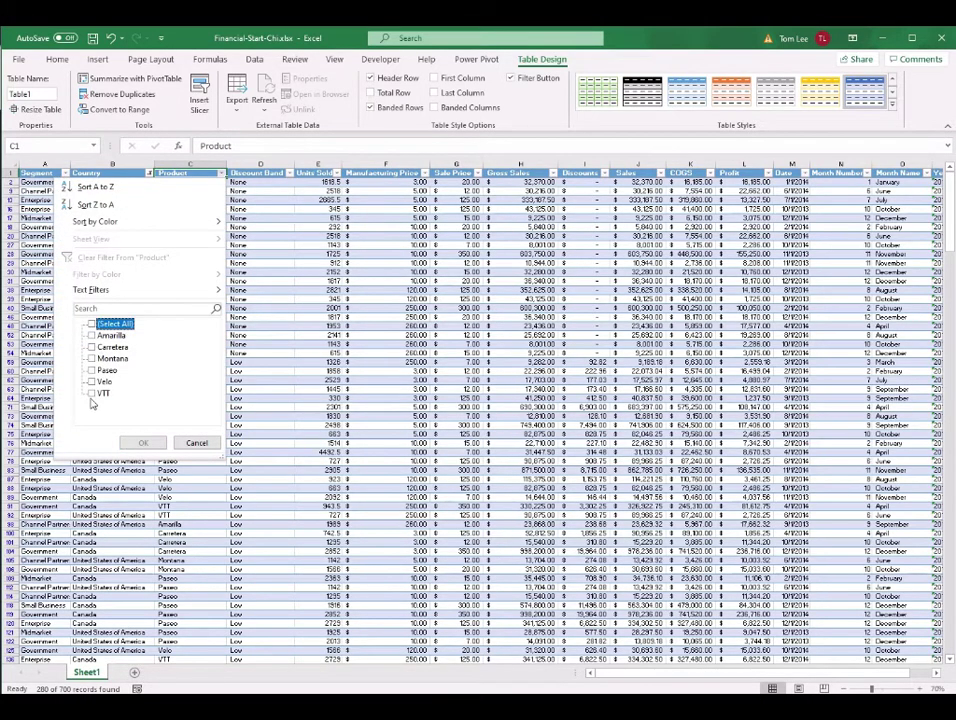
pyautogui.click(93, 394)
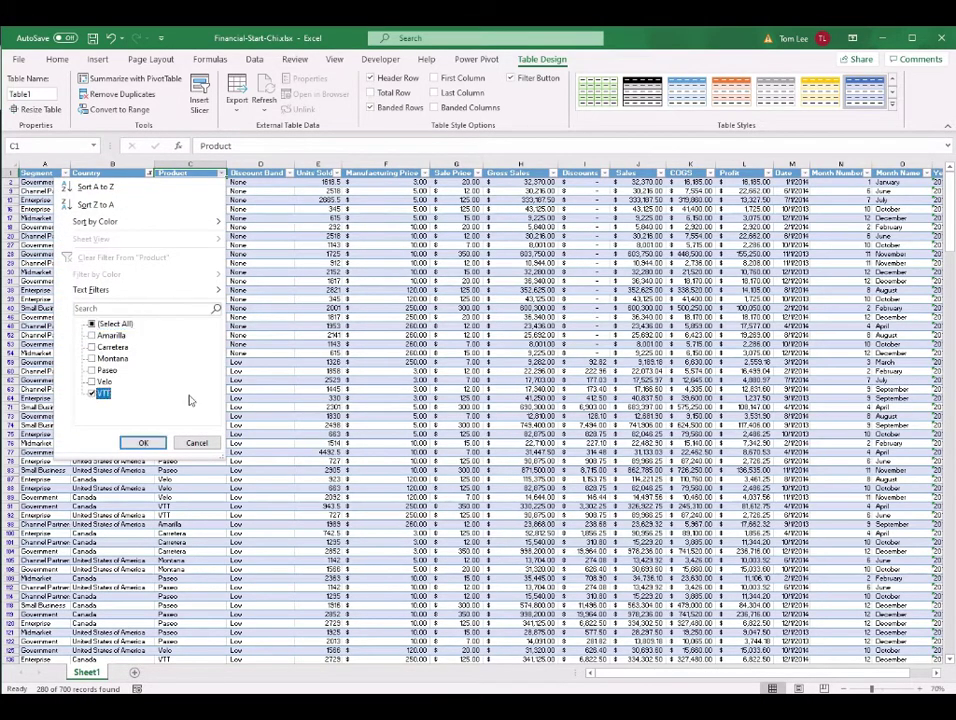
pyautogui.click(145, 443)
pyautogui.moveTo(88, 182); pyautogui.dragTo(184, 326)
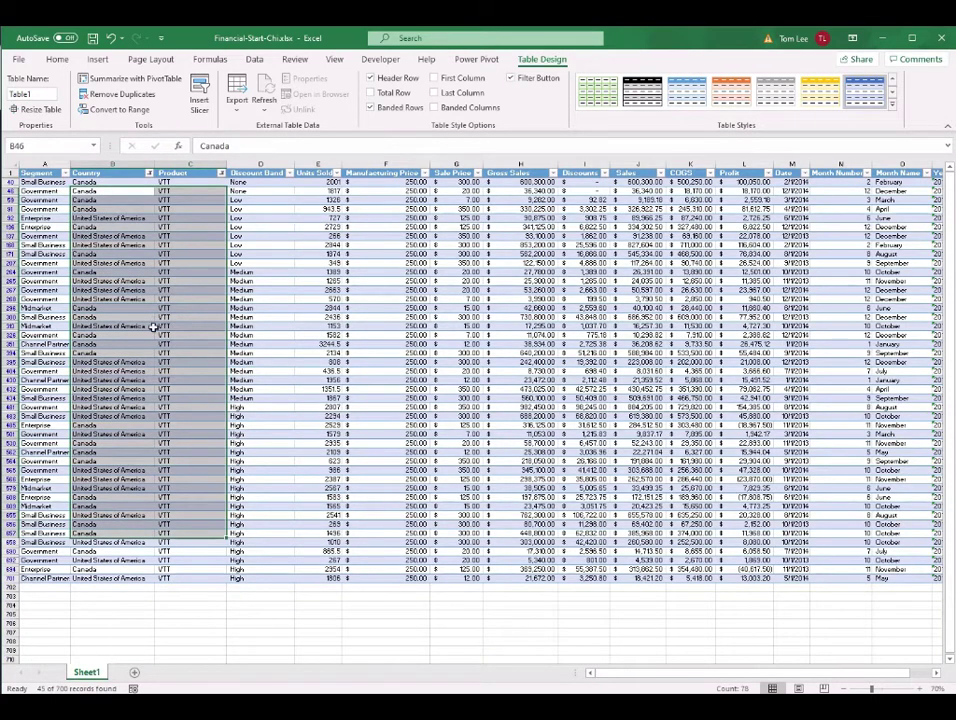
pyautogui.click(197, 404)
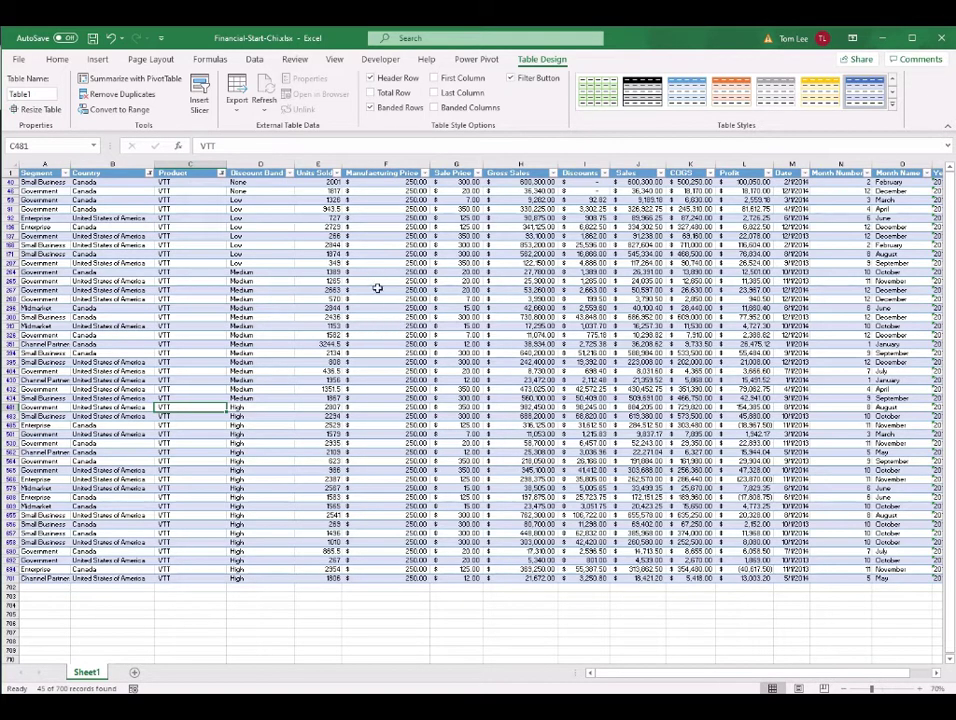
pyautogui.click(254, 59)
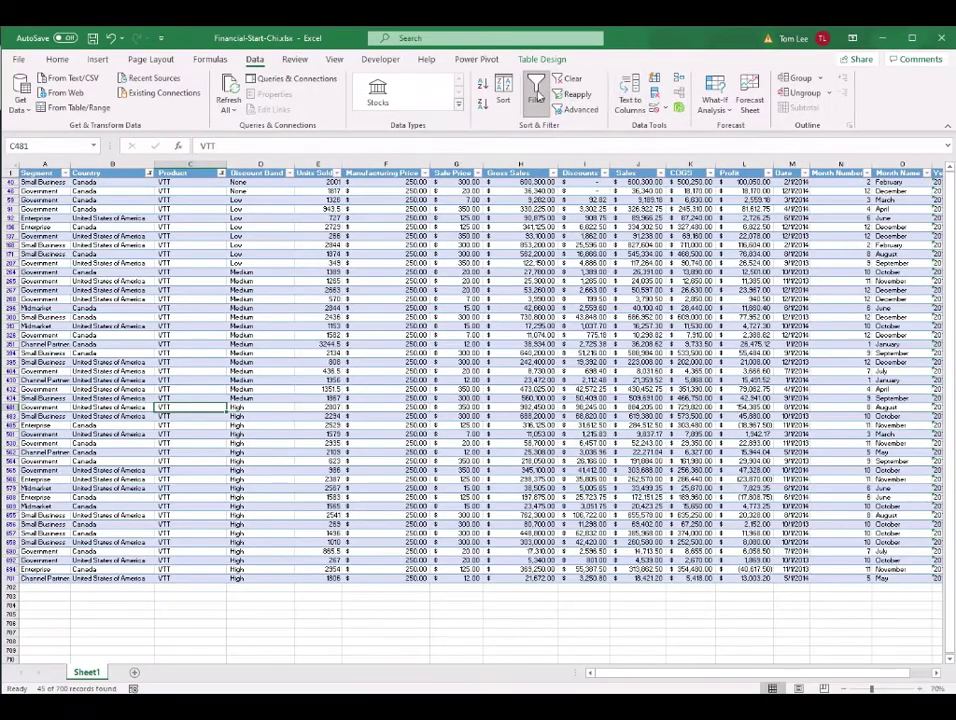
pyautogui.click(527, 155)
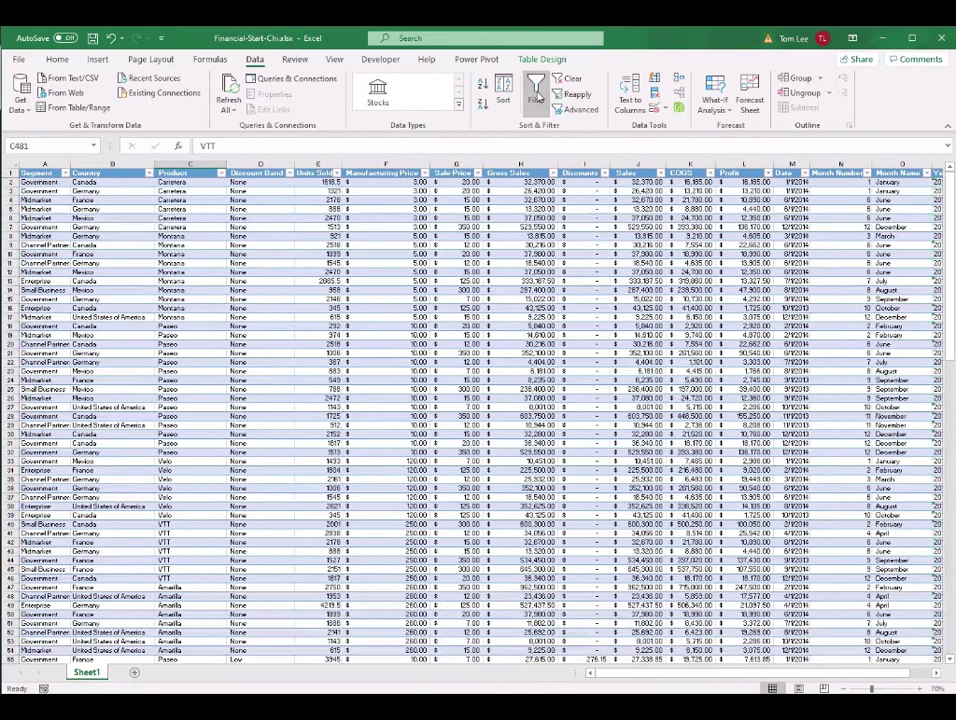
pyautogui.click(258, 314)
pyautogui.click(360, 389)
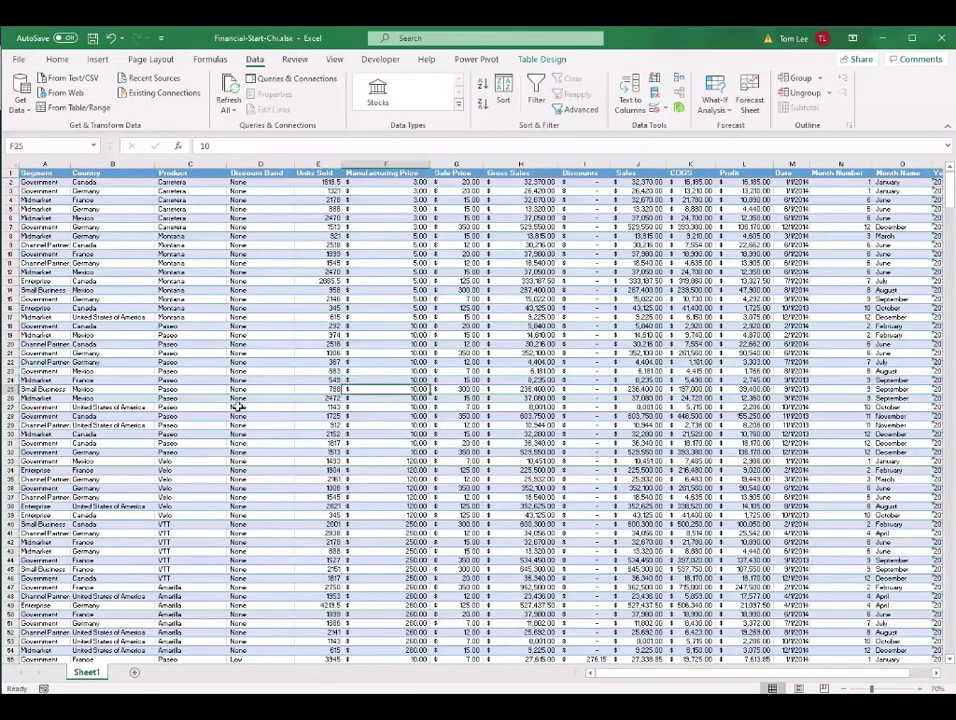
pyautogui.click(530, 271)
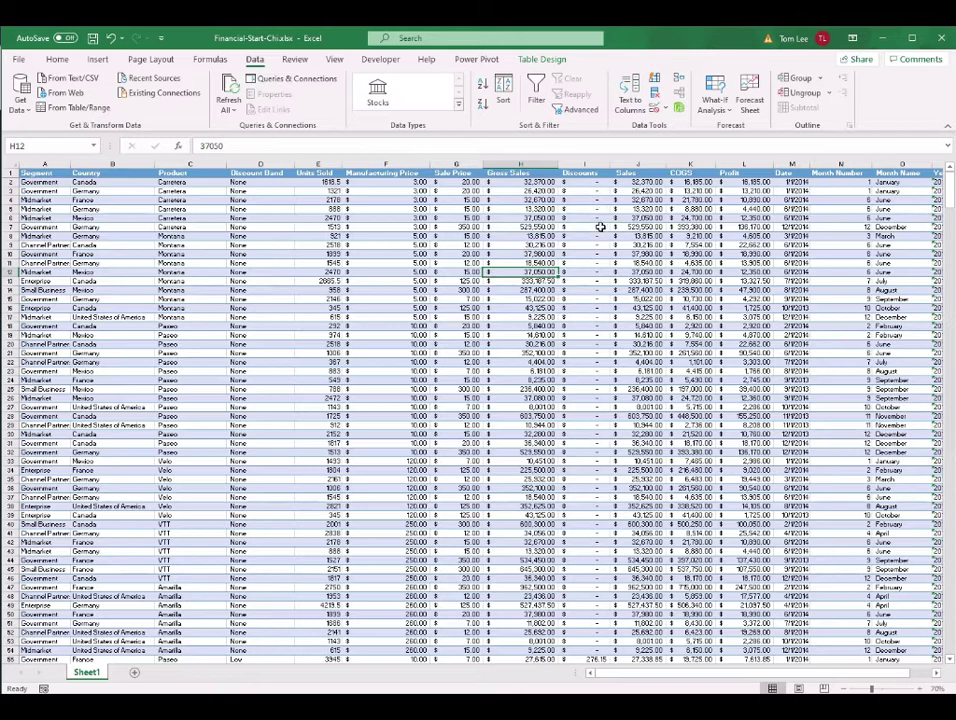
pyautogui.click(262, 246)
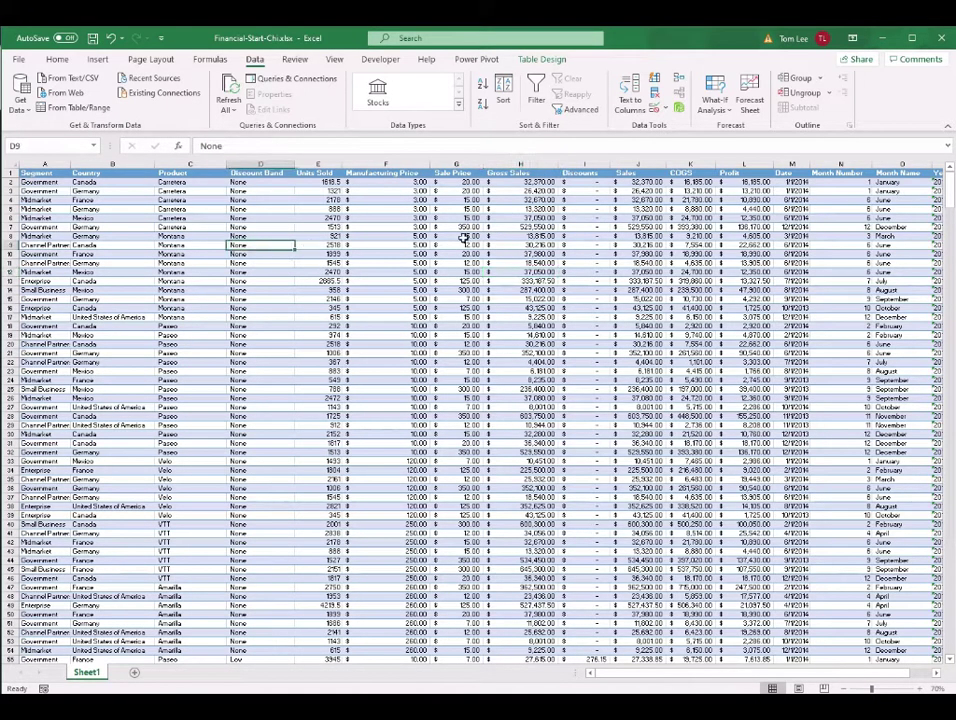
pyautogui.click(540, 60)
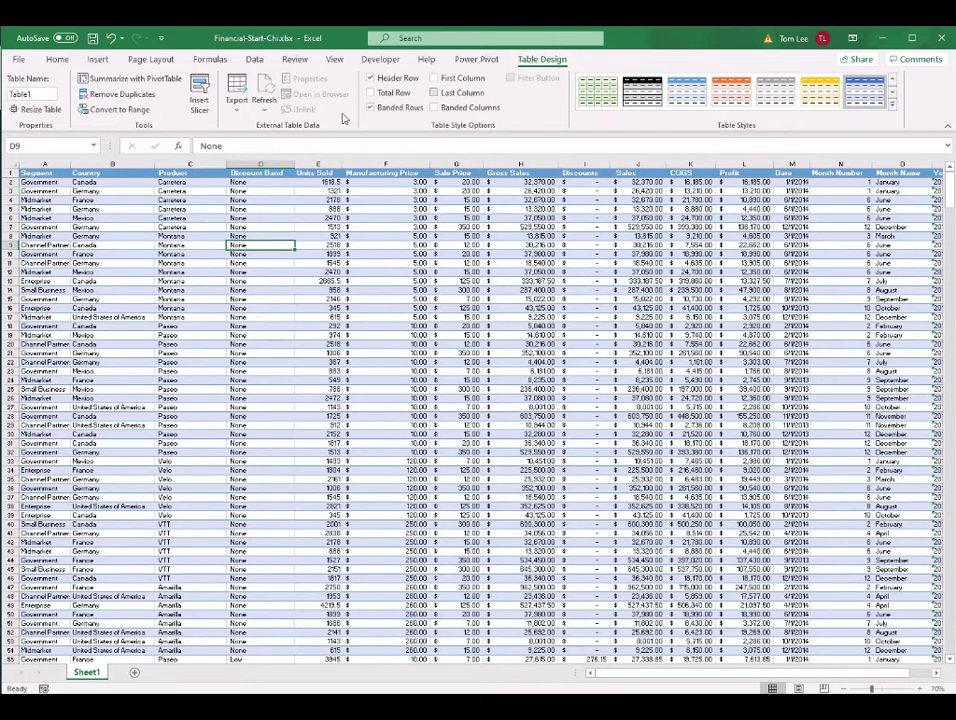
pyautogui.click(25, 93)
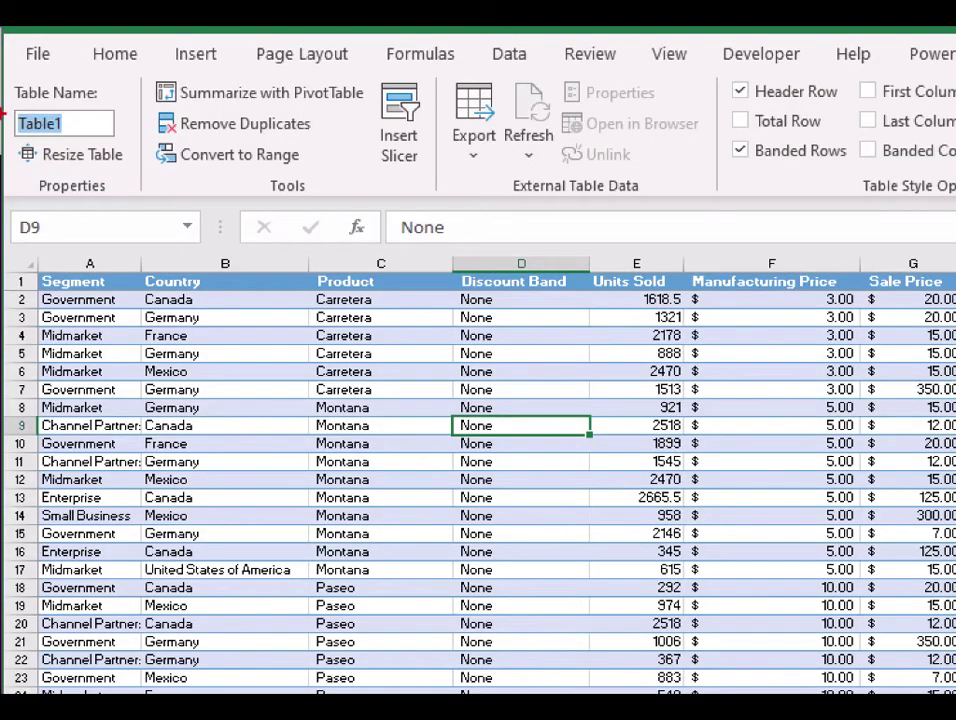
pyautogui.moveTo(92, 128)
pyautogui.mouseDown()
pyautogui.moveTo(216, 220)
pyautogui.moveTo(216, 238)
pyautogui.mouseUp()
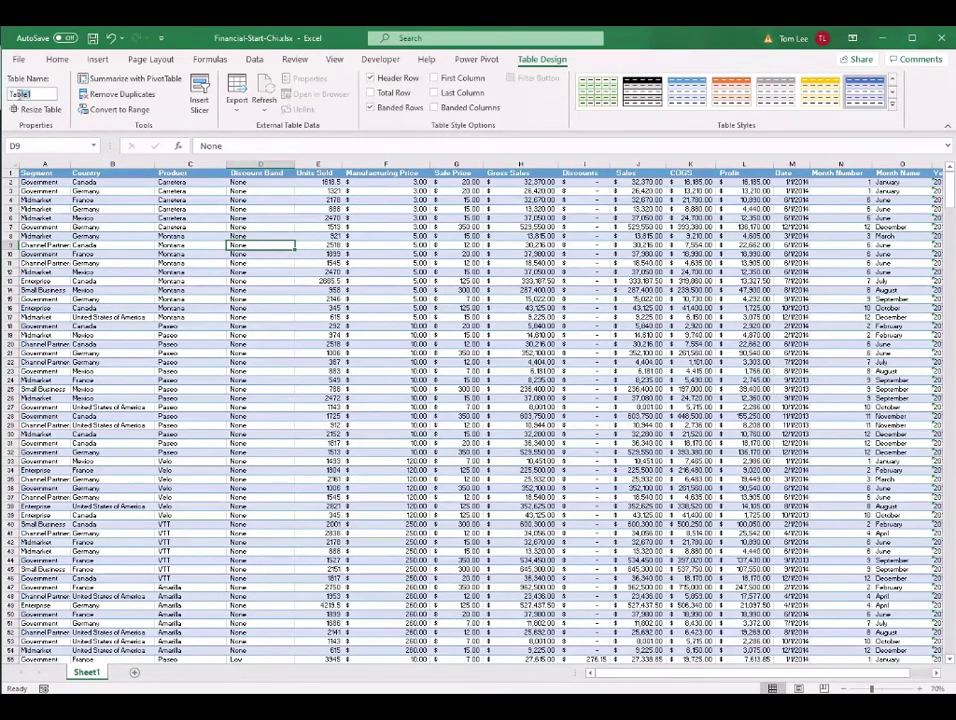
pyautogui.doubleClick(12, 93)
pyautogui.write('BigData')
pyautogui.click(367, 279)
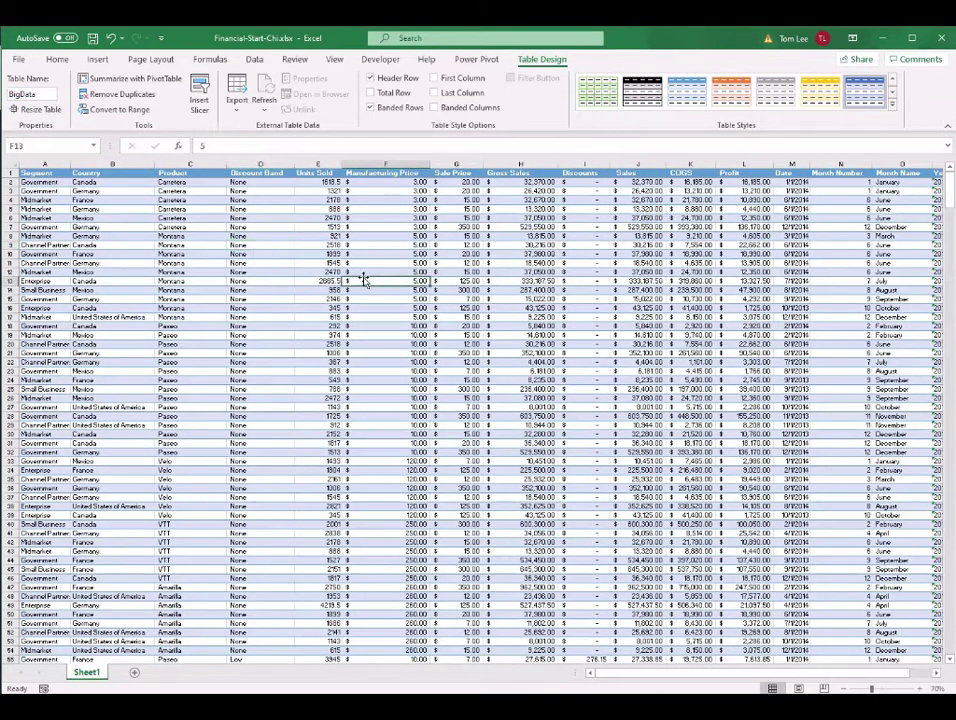
pyautogui.scroll(-7, 400, 300)
pyautogui.scroll(7, 403, 308)
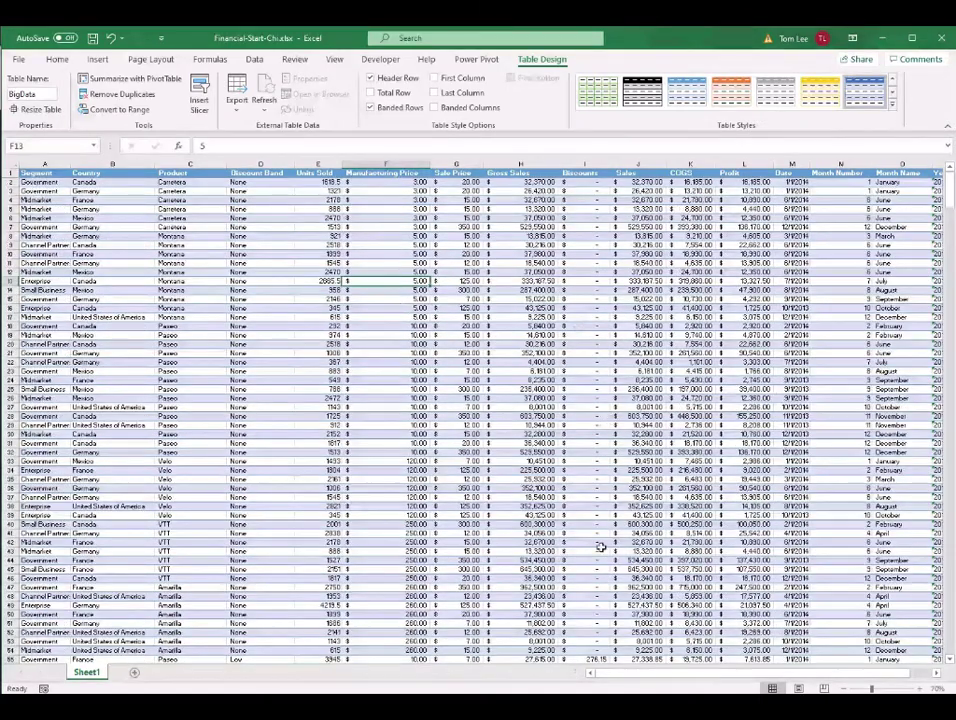
pyautogui.click(937, 675)
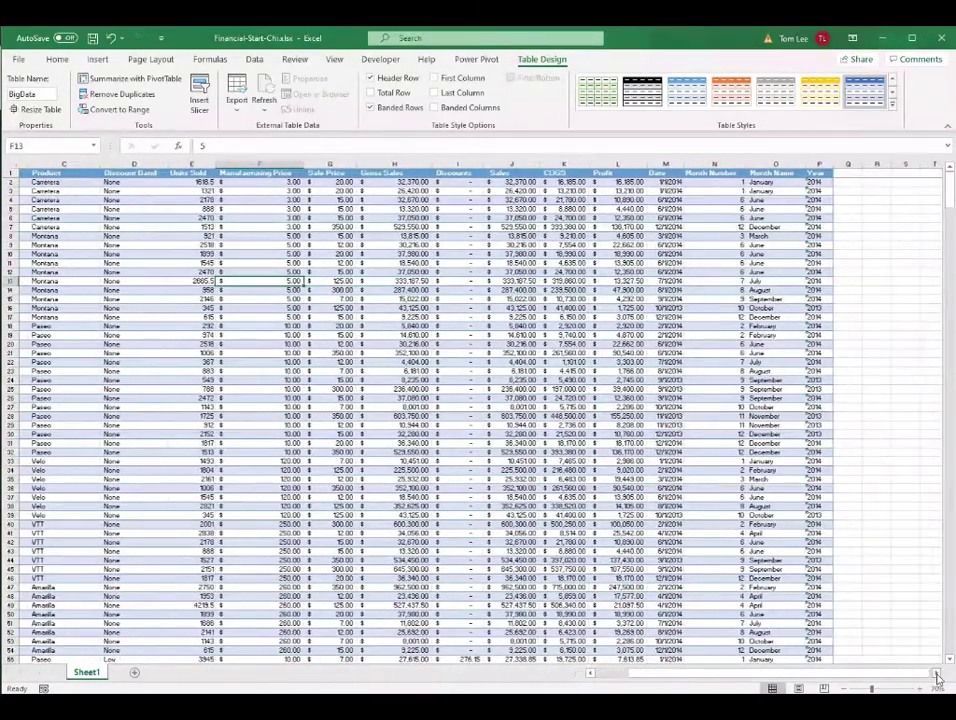
pyautogui.click(937, 675)
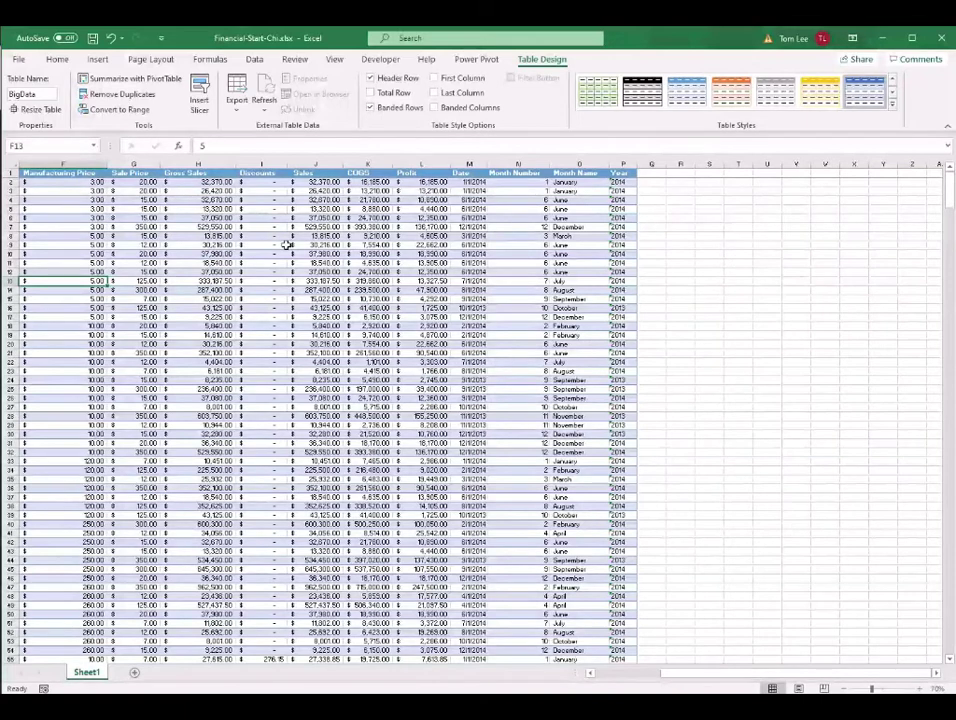
pyautogui.click(293, 329)
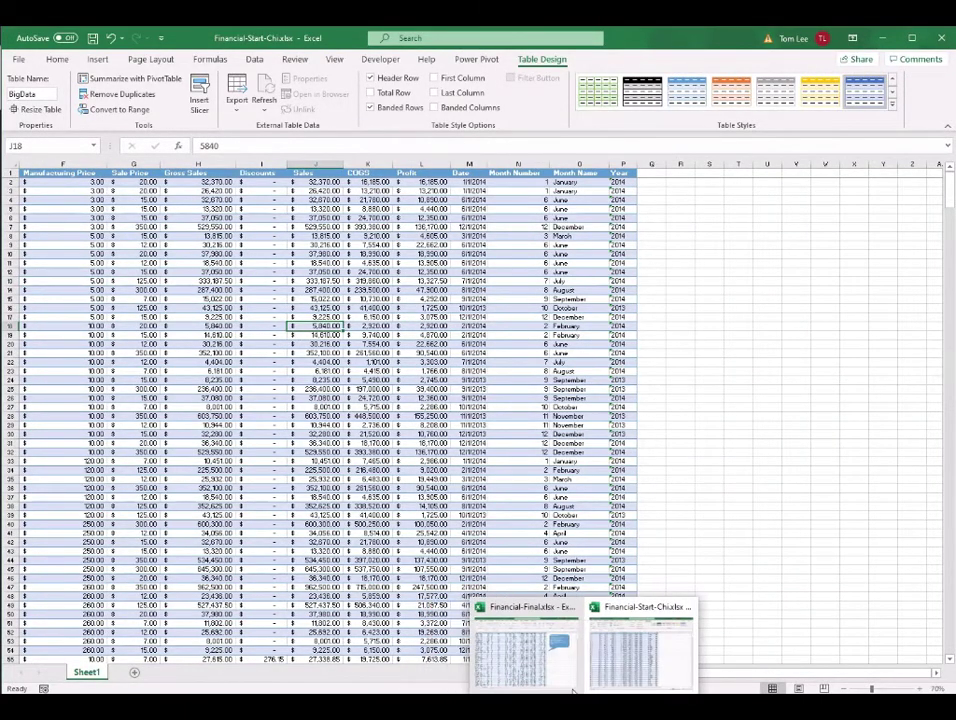
# - Check the finished speech bubble in Financial-Final, then return to Financial-Start-Chi
pyautogui.click(553, 678)
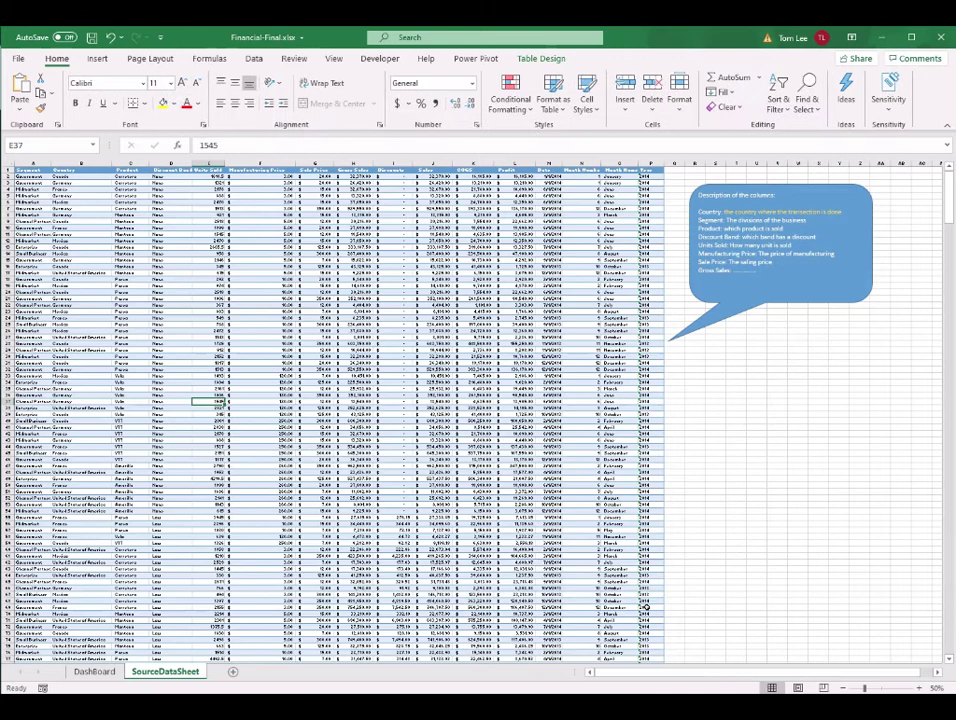
pyautogui.click(858, 300)
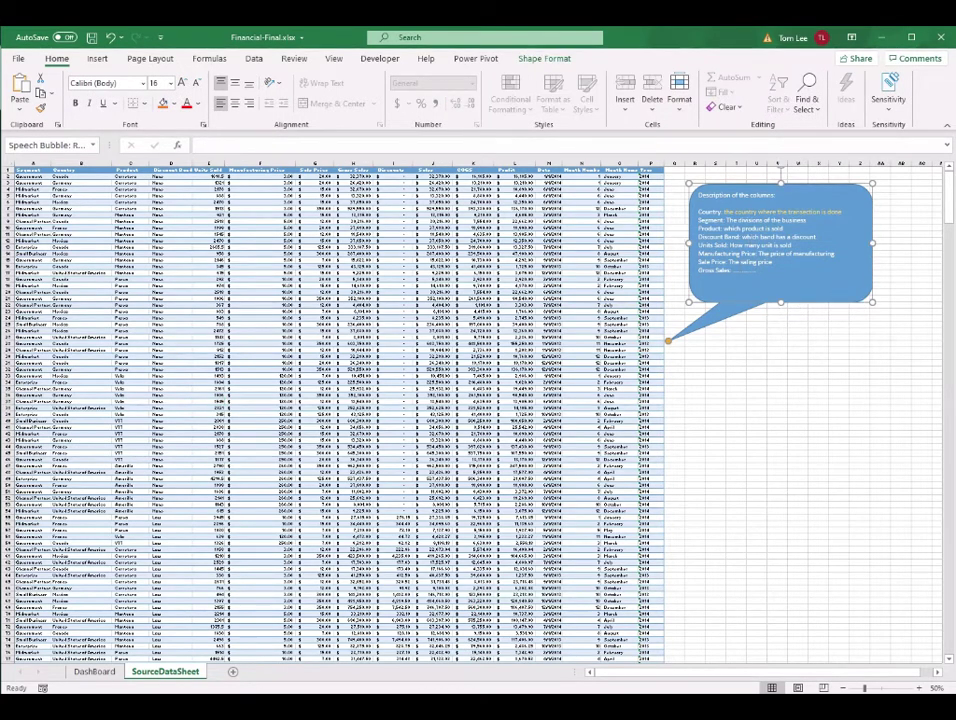
pyautogui.click(615, 655)
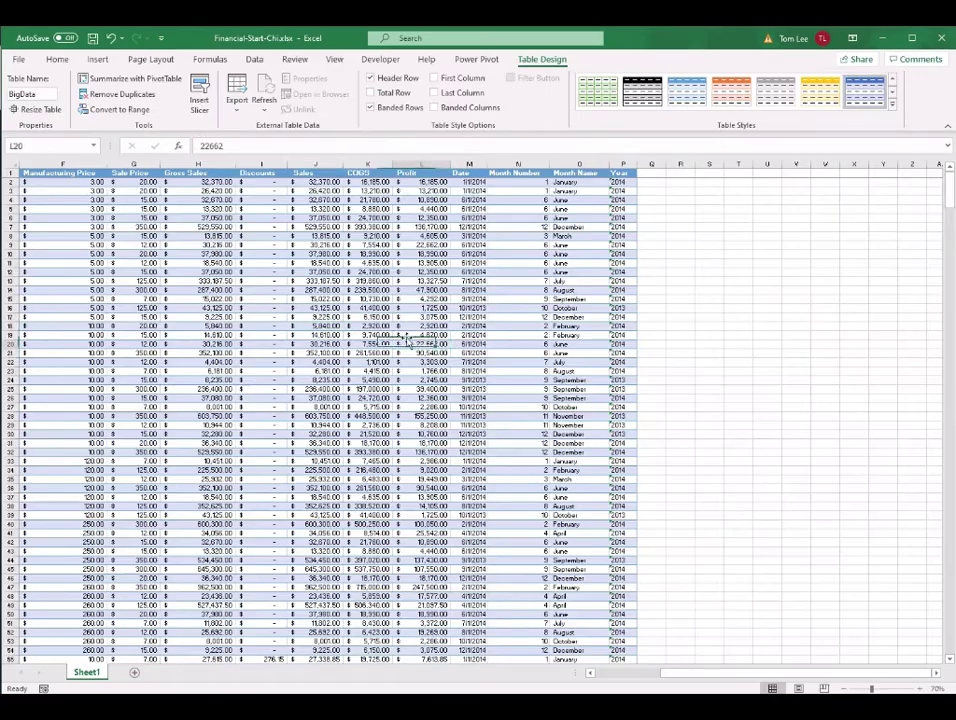
# - Pick the Speech Bubble: Rectangle with Corners Rounded shape from Insert > Shapes
pyautogui.click(99, 61)
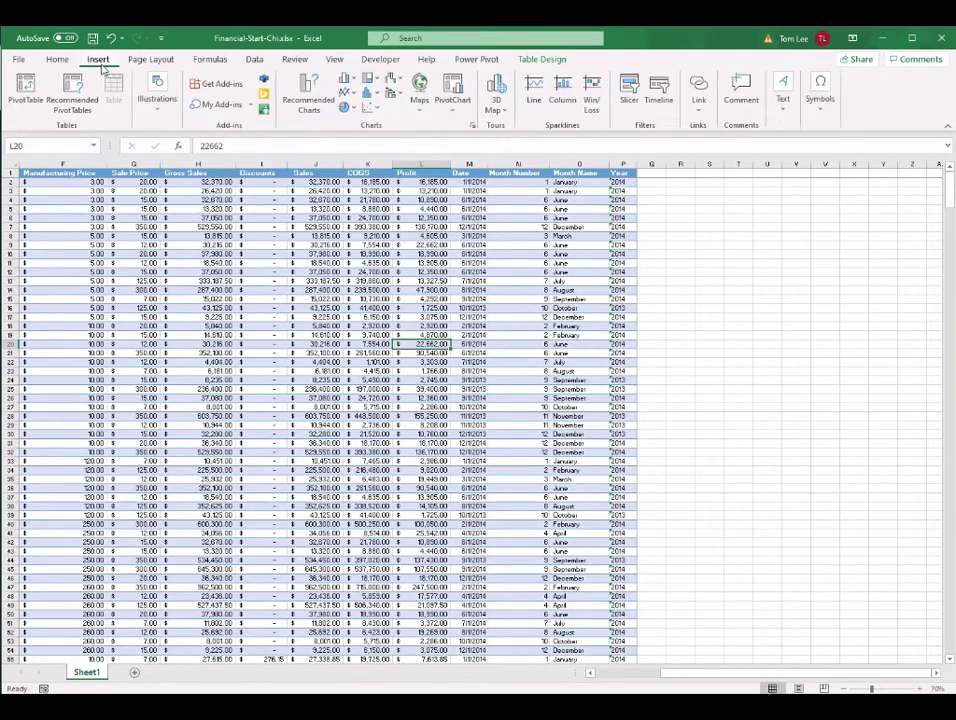
pyautogui.click(160, 110)
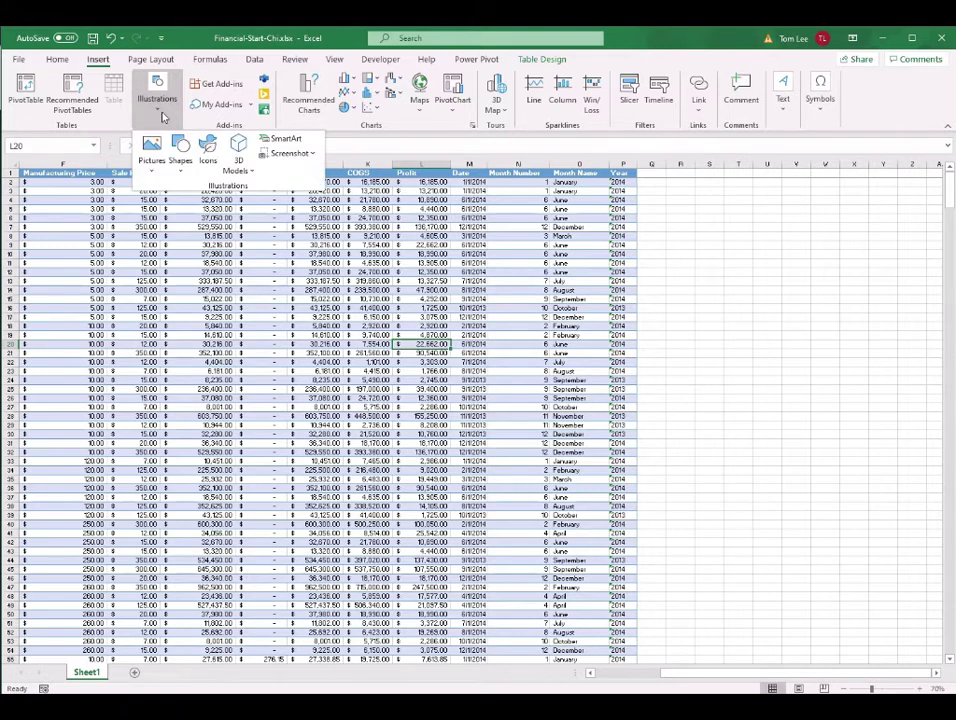
pyautogui.click(182, 158)
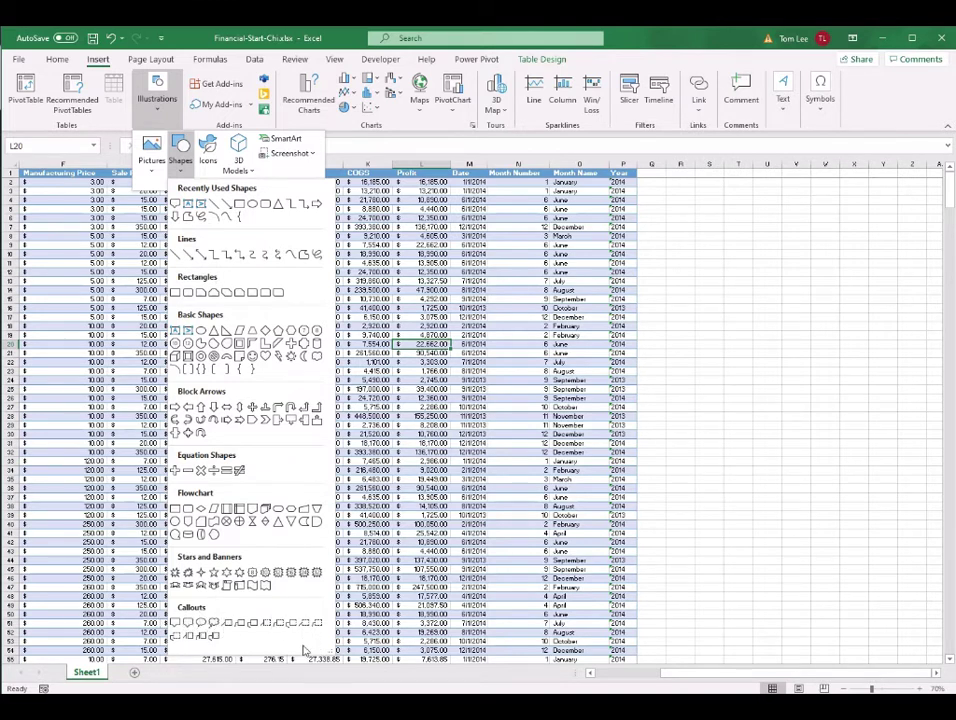
pyautogui.click(187, 630)
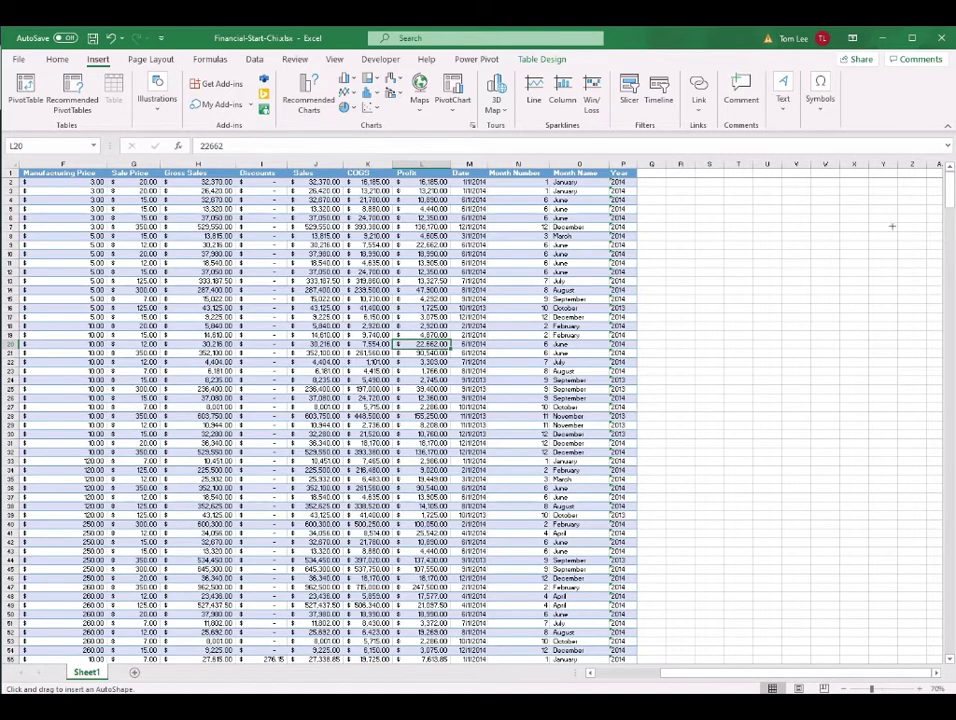
# - Draw a trial speech bubble beside the table, delete it, and switch to Financial-Final
pyautogui.moveTo(891, 226); pyautogui.dragTo(654, 402)
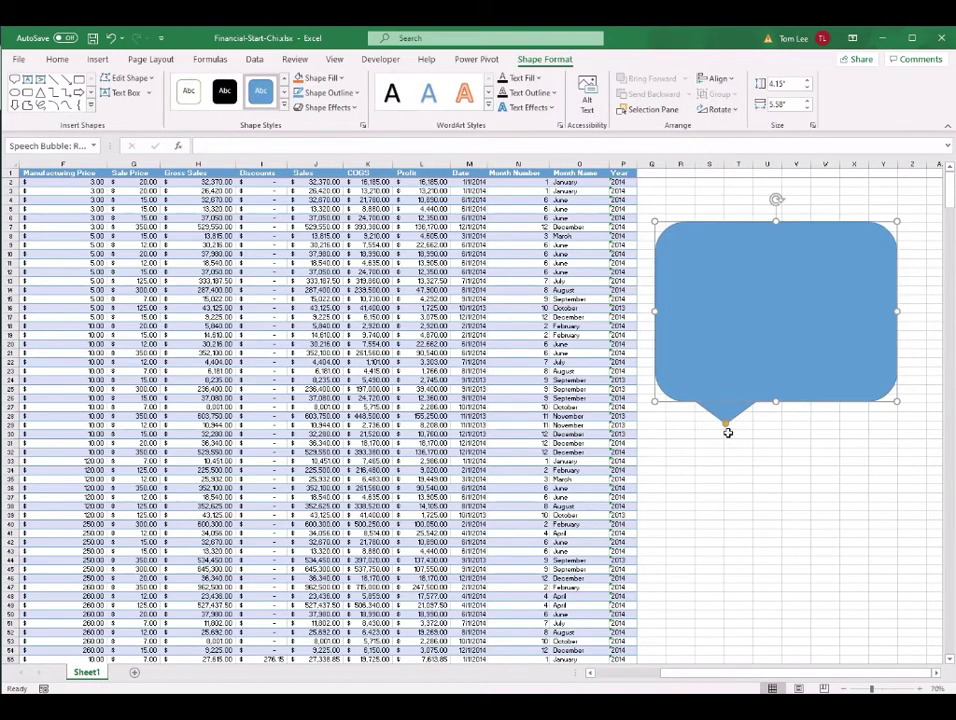
pyautogui.moveTo(726, 425); pyautogui.dragTo(631, 381)
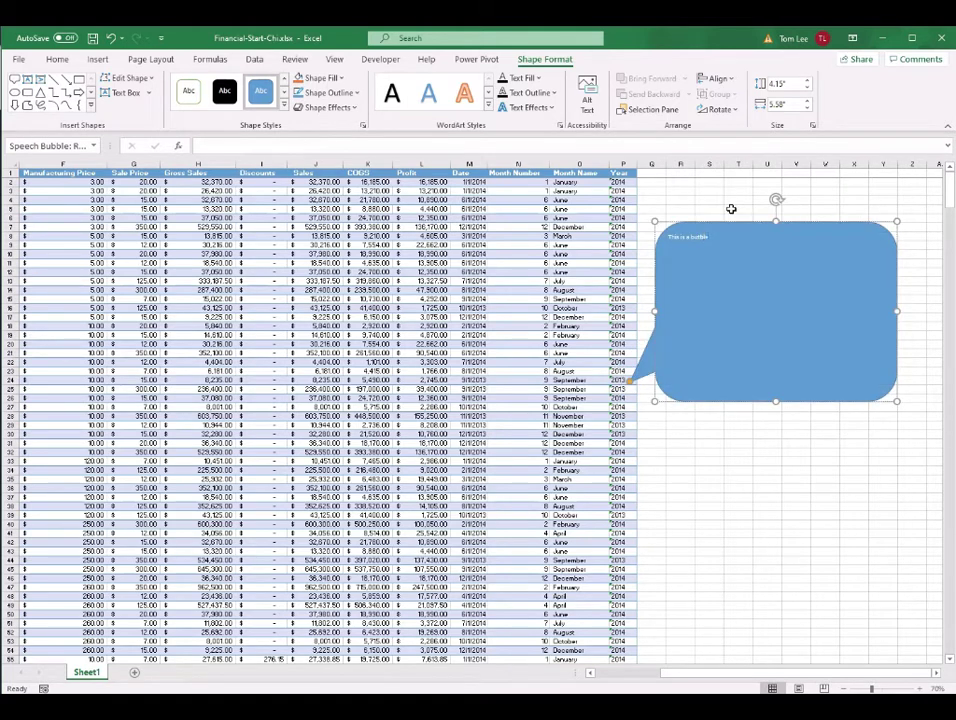
pyautogui.click(200, 263)
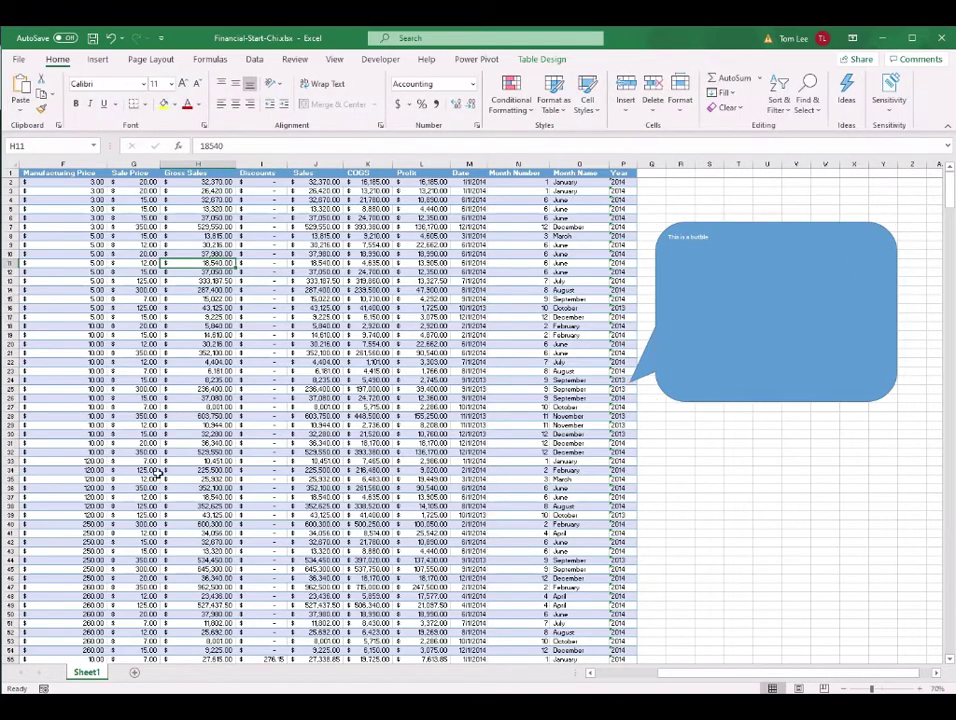
pyautogui.click(822, 235)
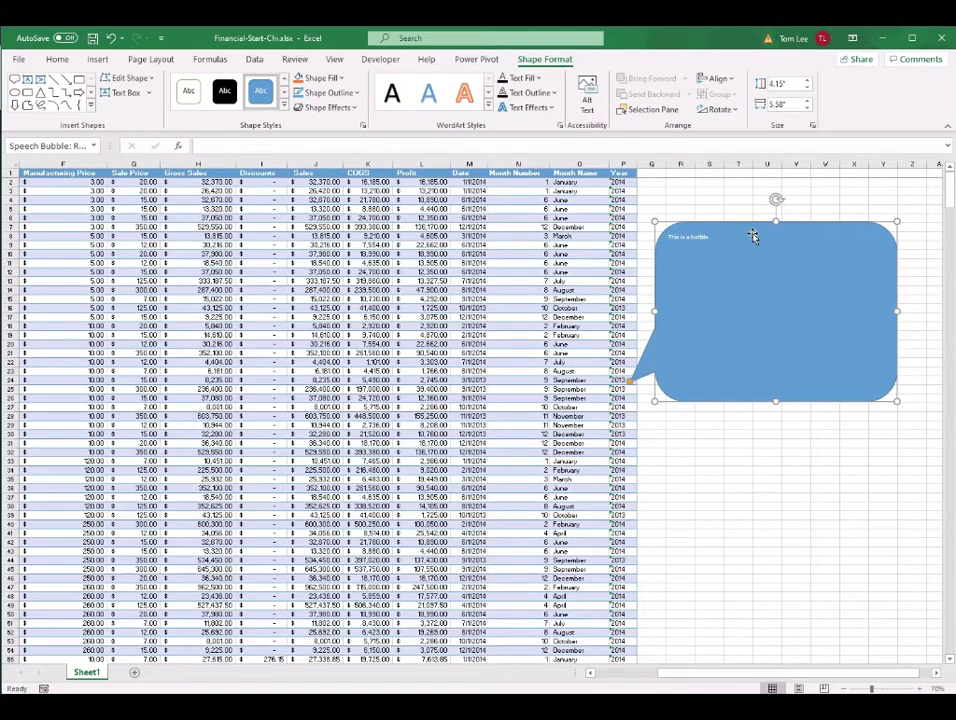
pyautogui.press('Delete')
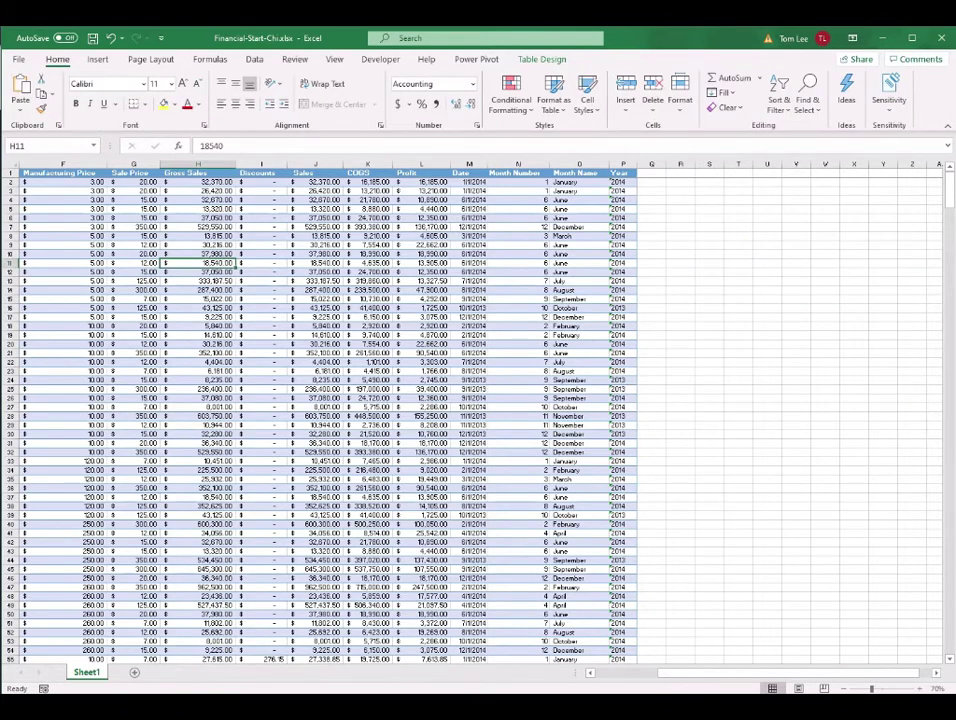
pyautogui.click(561, 668)
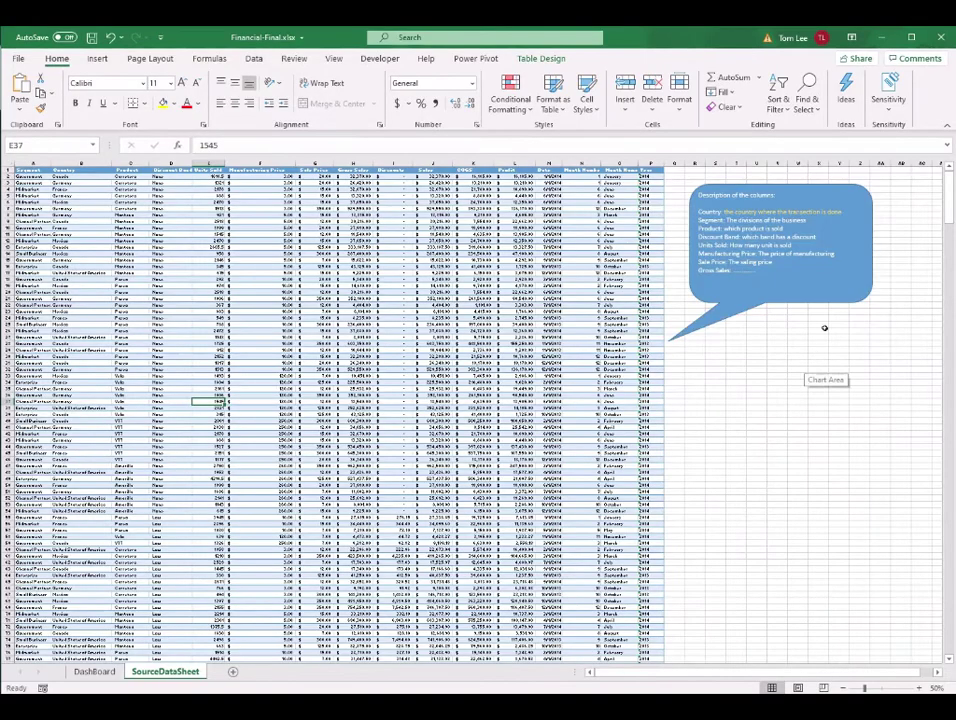
# - Copy the callout from Financial-Final and paste it right of the BigData table in Financial-Start-Chi
pyautogui.click(823, 307)
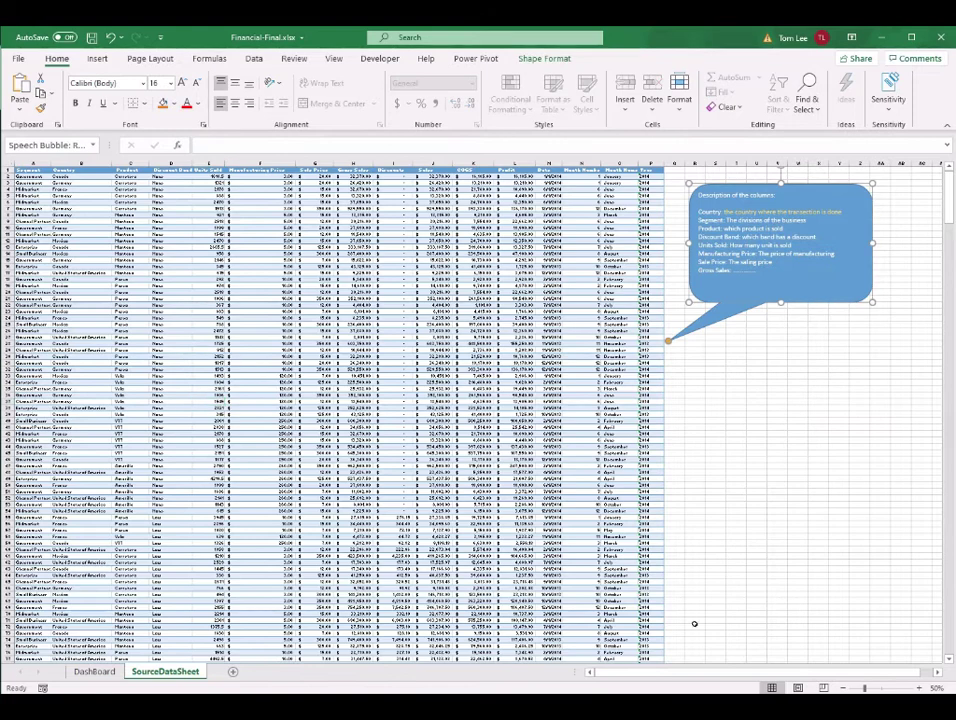
pyautogui.moveTo(615, 712)
pyautogui.click(630, 675)
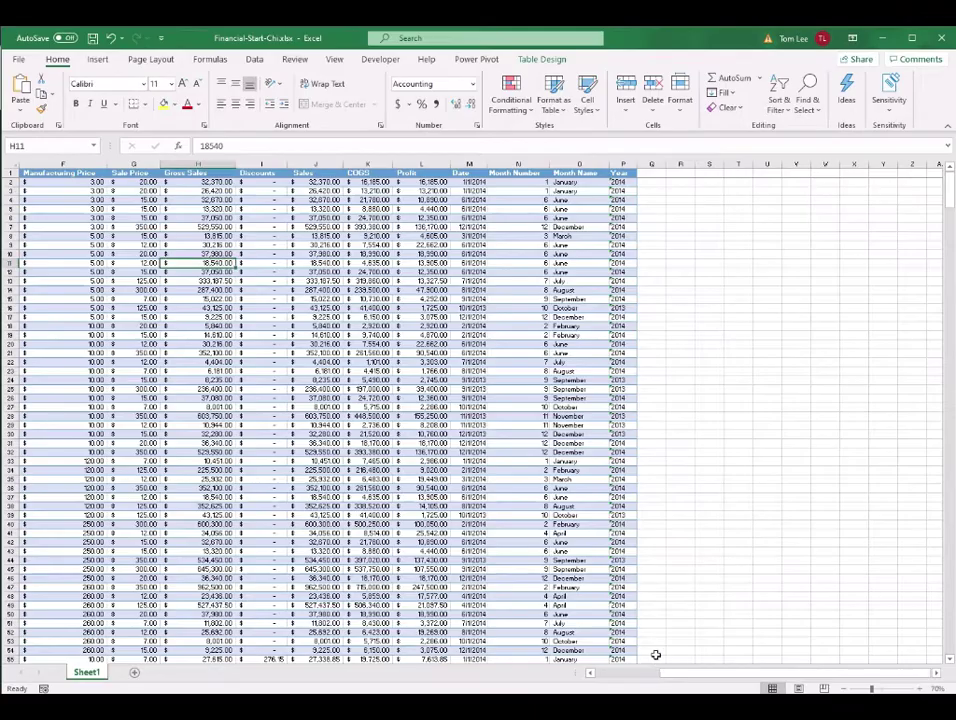
pyautogui.hotkey('ctrl', 'v')
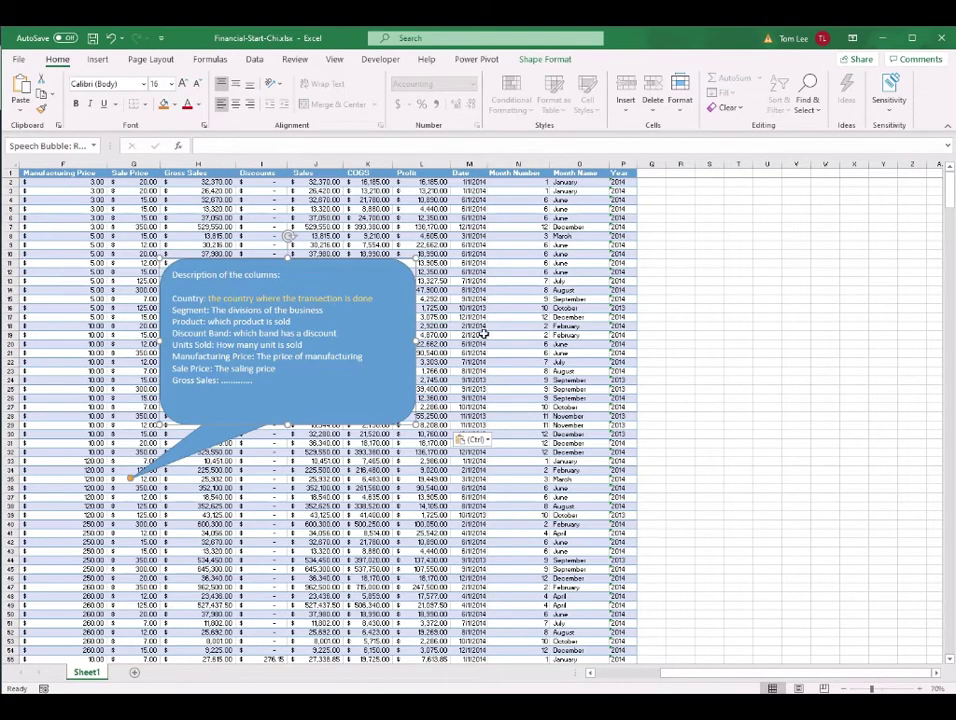
pyautogui.moveTo(385, 262); pyautogui.dragTo(875, 194)
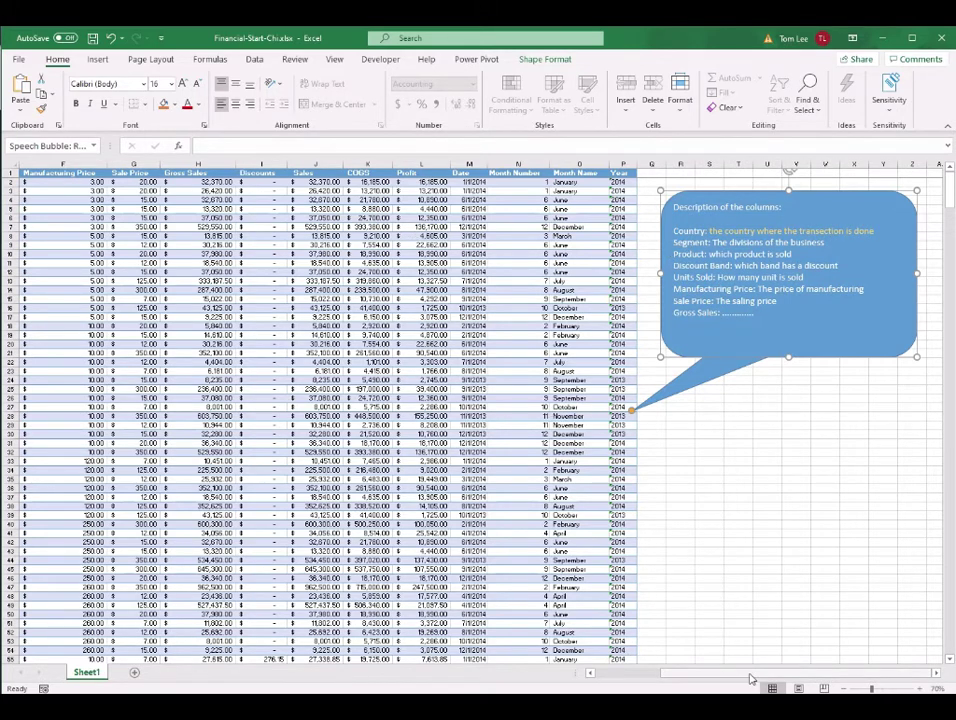
pyautogui.moveTo(751, 679); pyautogui.dragTo(828, 679)
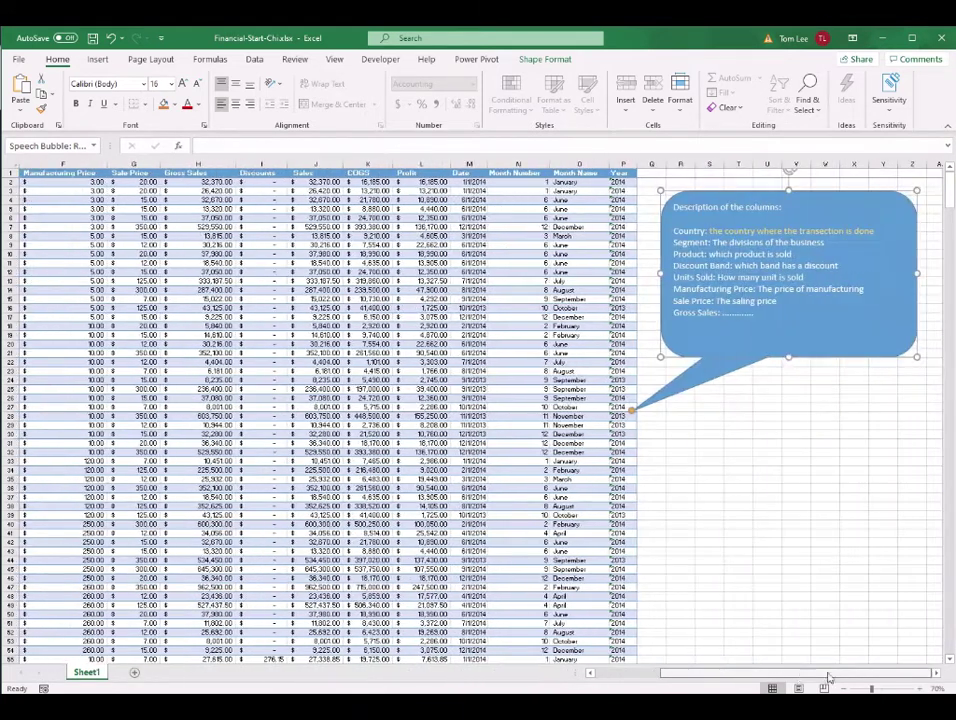
pyautogui.click(731, 443)
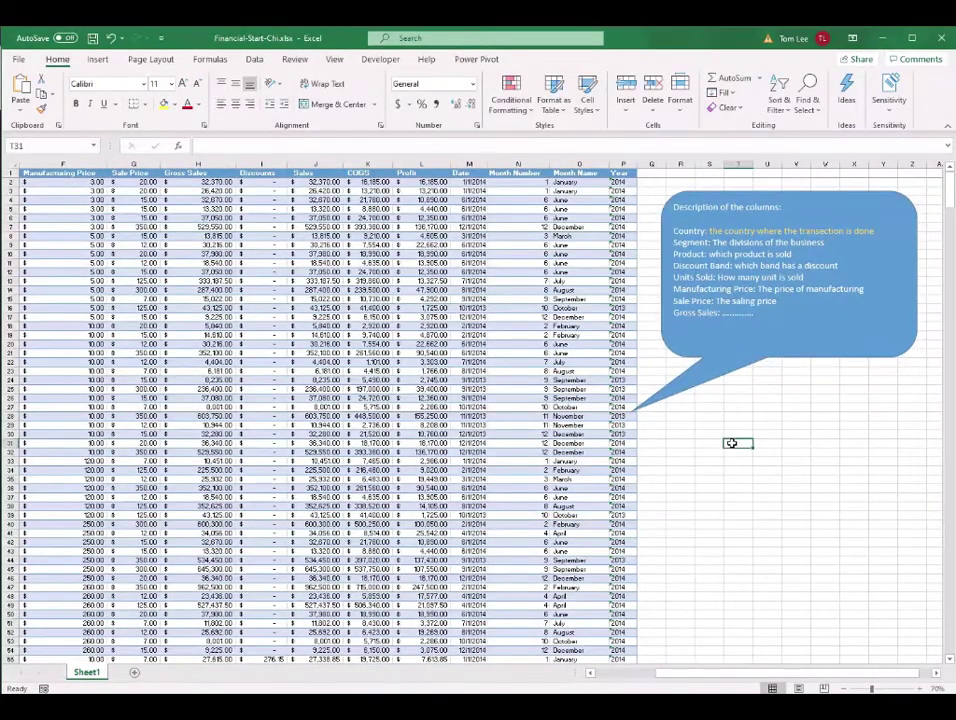
# - Rename the Sheet1 worksheet tab to 'BigDataSheet'
pyautogui.click(742, 409)
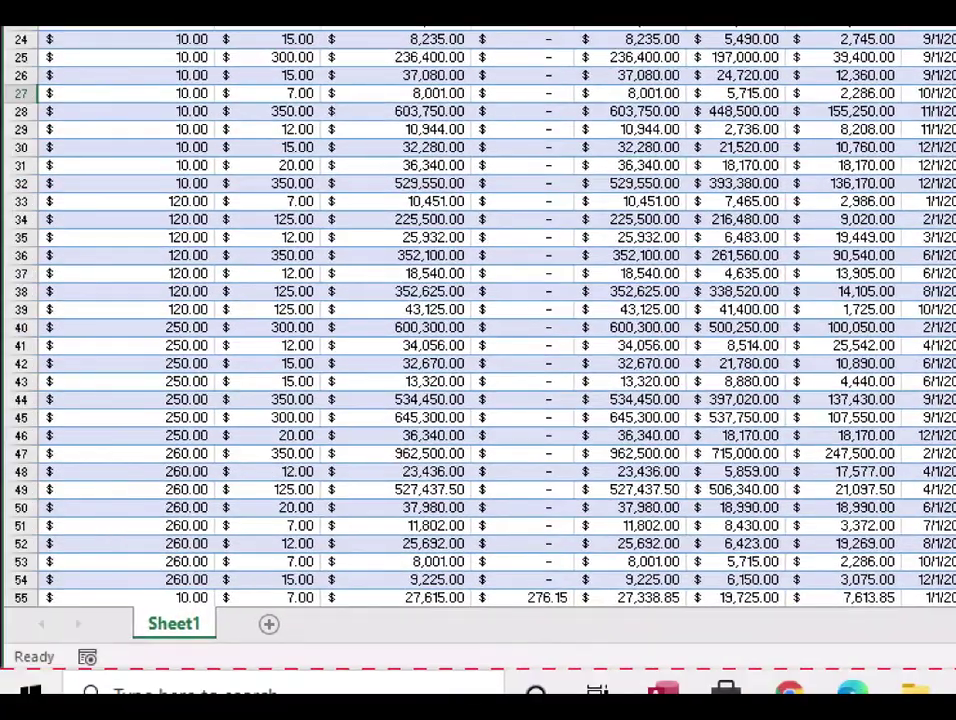
pyautogui.moveTo(190, 605)
pyautogui.mouseDown()
pyautogui.moveTo(331, 551)
pyautogui.moveTo(390, 453)
pyautogui.mouseUp()
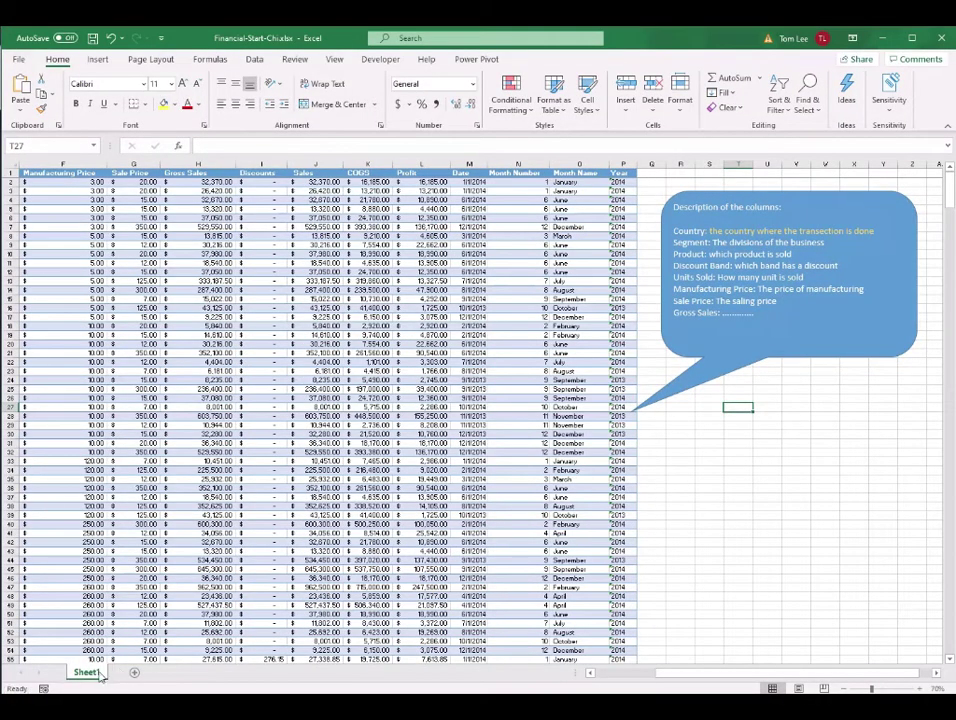
pyautogui.hotkey('ctrl', '2')
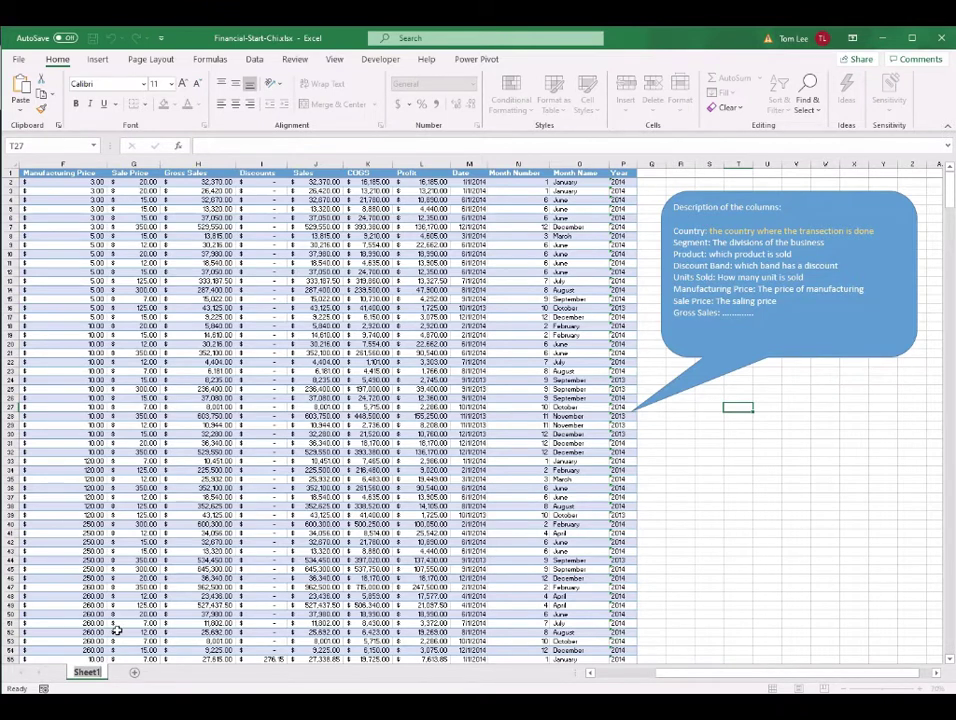
pyautogui.write('BigDataShee')
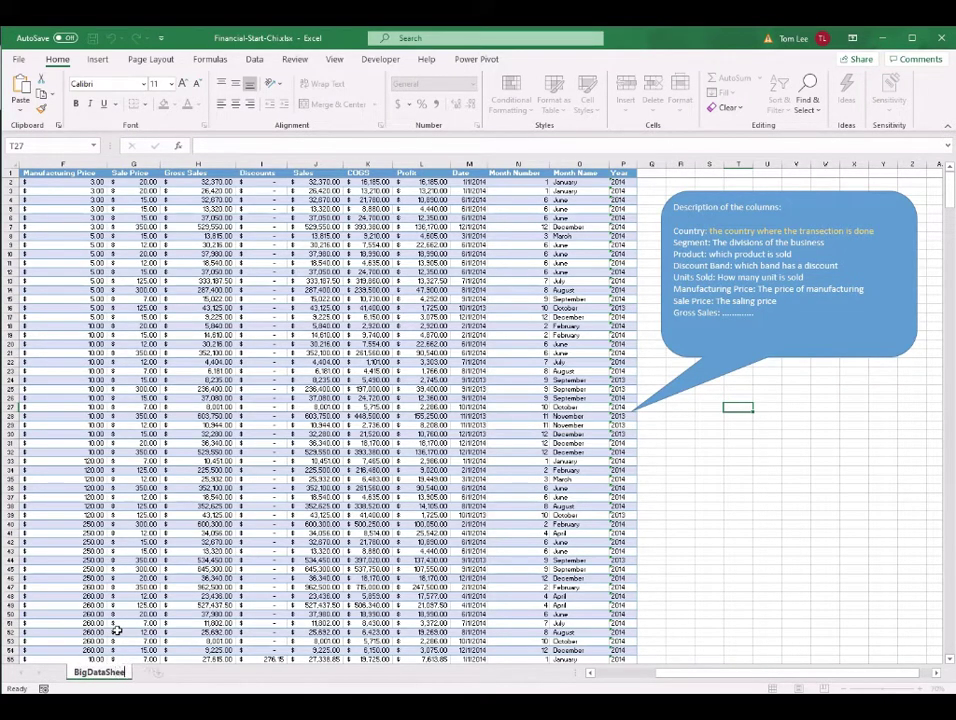
pyautogui.write('t')
pyautogui.press('Return')
pyautogui.click(440, 343)
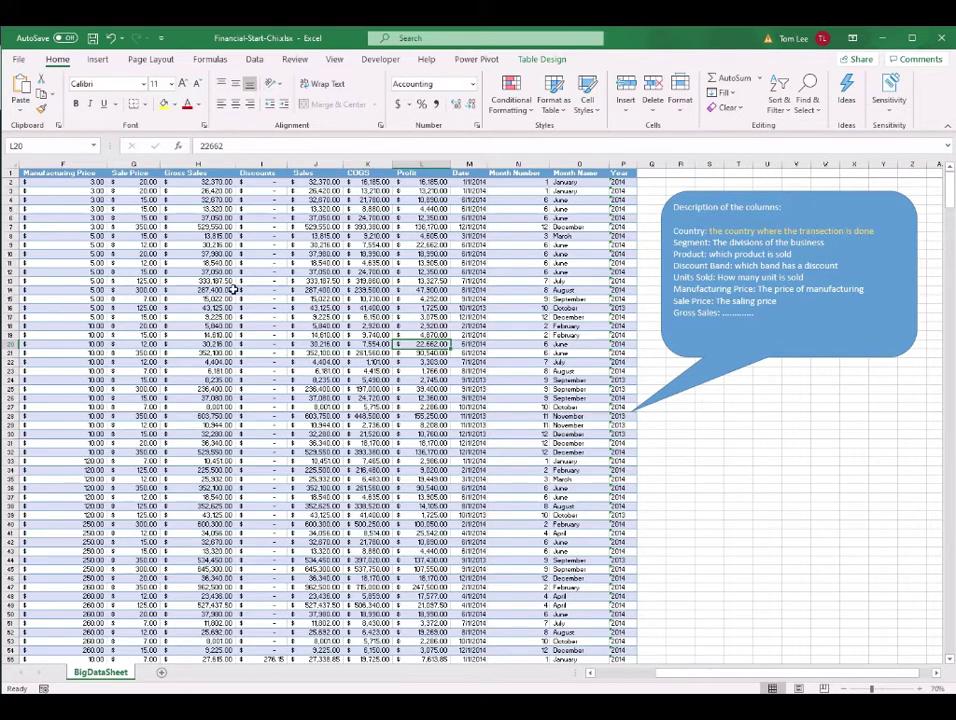
# - Save a copy of the workbook as Financial-InProgress-Chi.xlsx
pyautogui.click(20, 60)
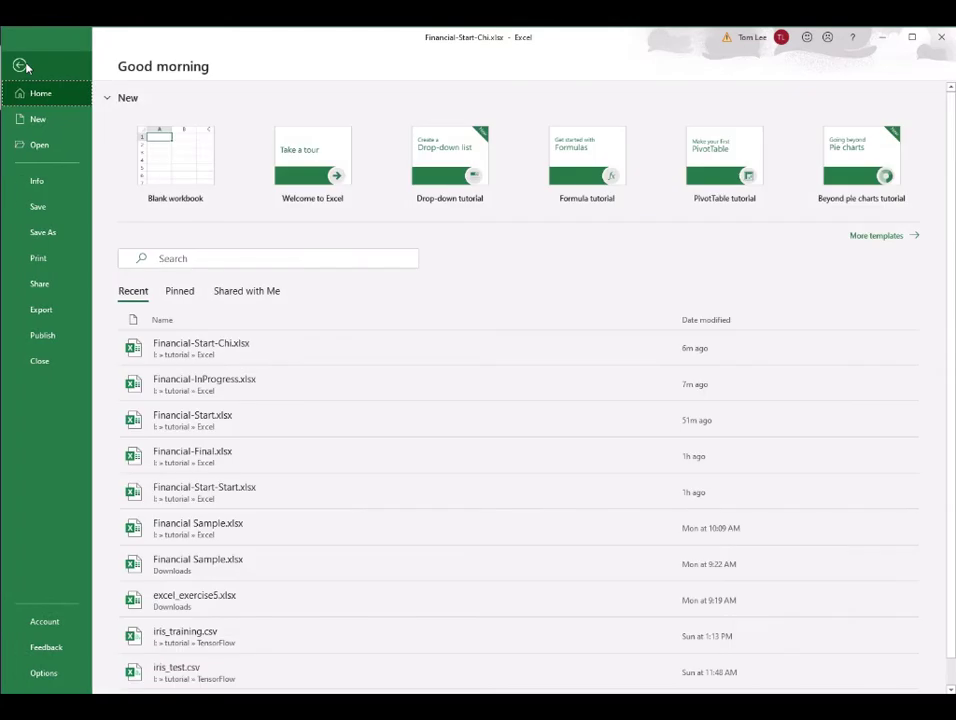
pyautogui.click(62, 235)
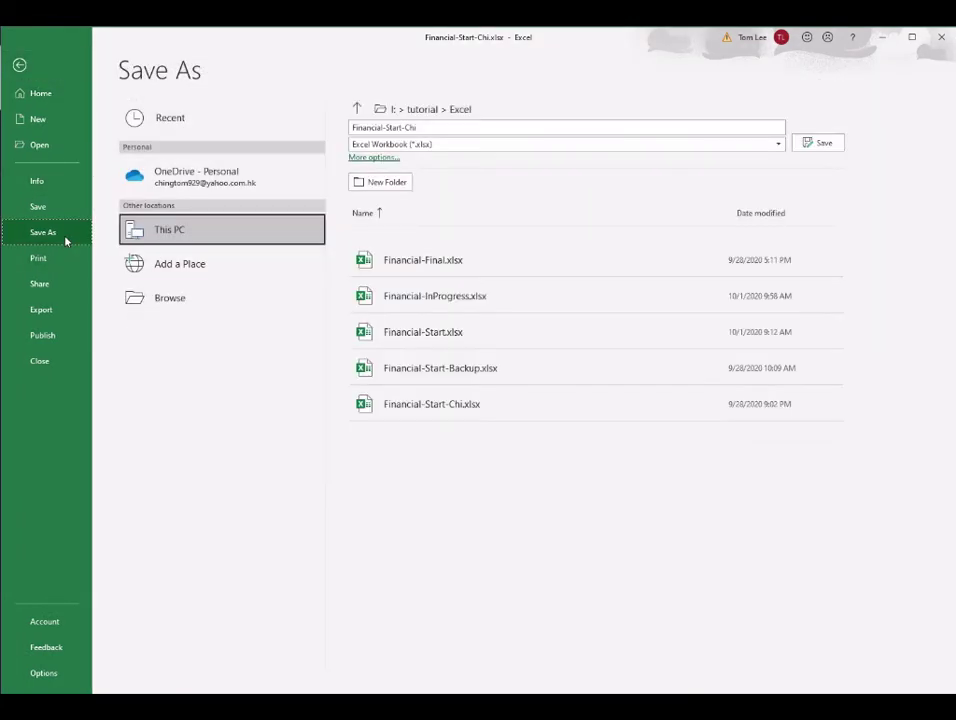
pyautogui.click(402, 127)
pyautogui.click(402, 127)
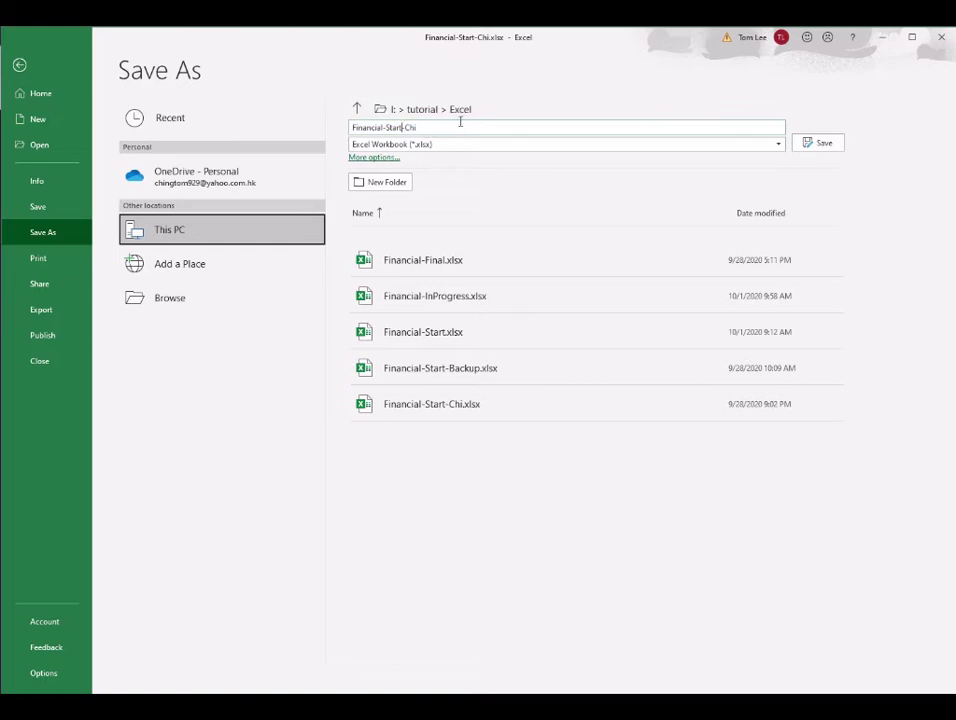
pyautogui.write('InProgress')
pyautogui.click(822, 144)
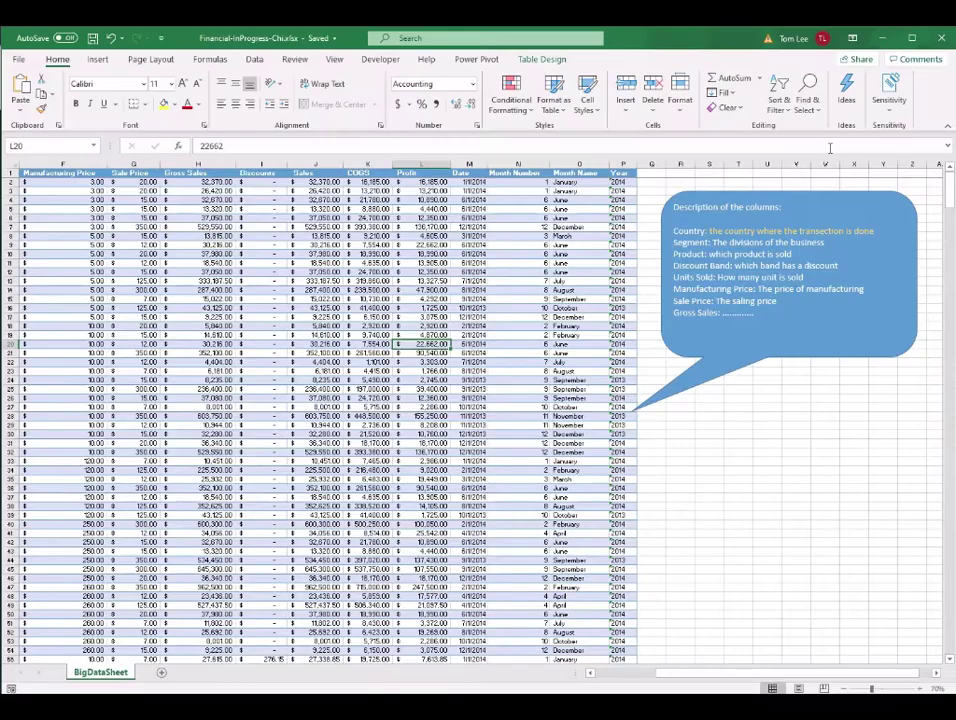
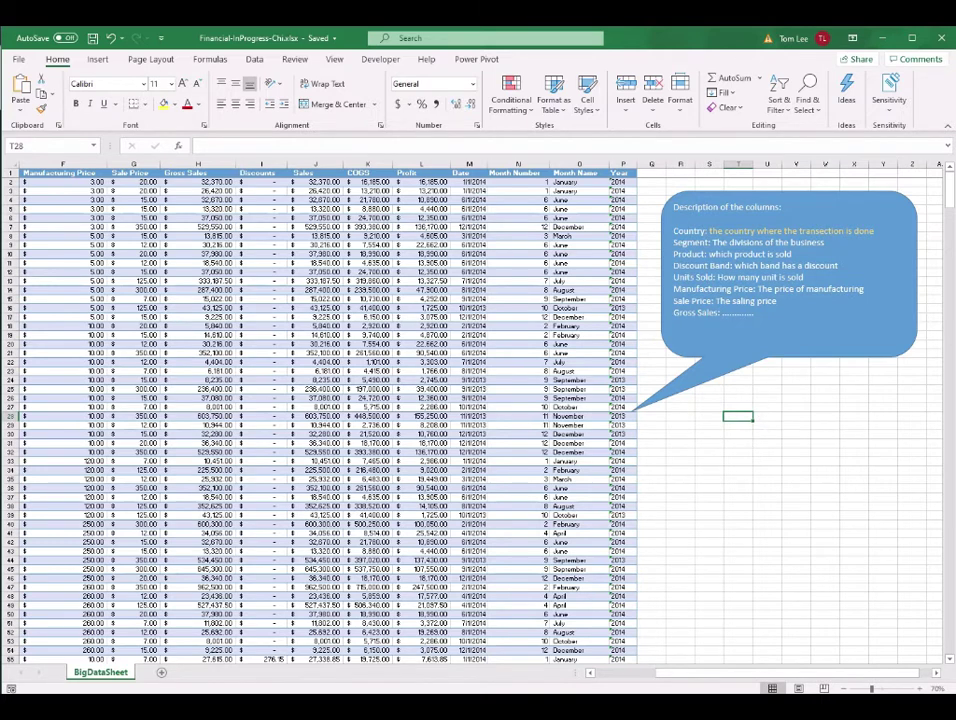
# - Select a cell inside the BigData table and bring up the Insert ribbon commands
pyautogui.click(300, 290)
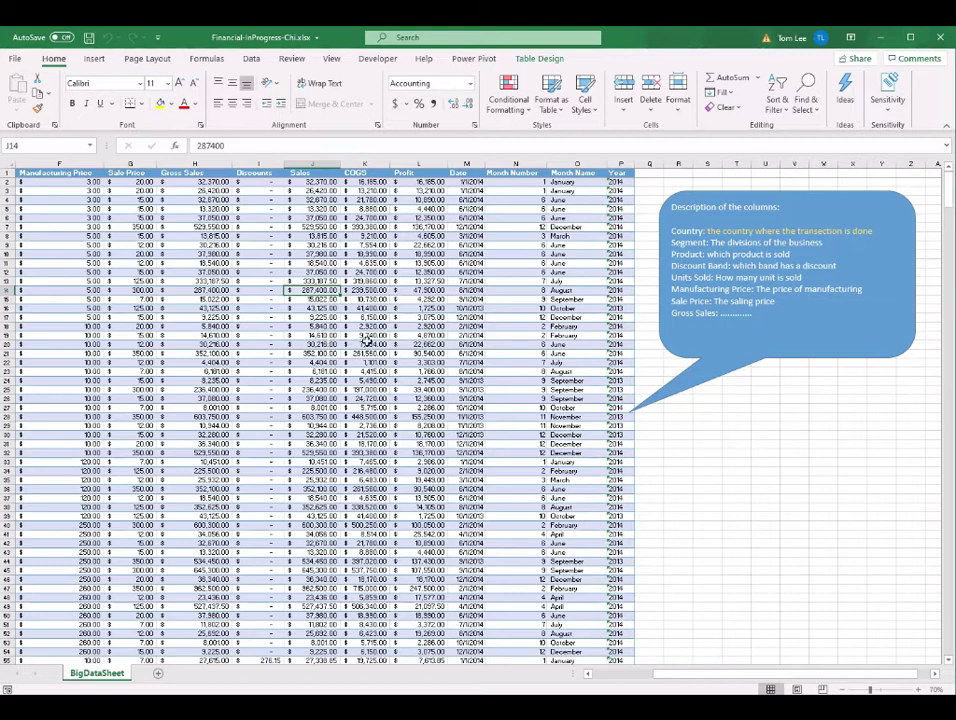
pyautogui.press('Right')
pyautogui.press('Right')
pyautogui.press('Right')
pyautogui.press('Down')
pyautogui.press('Down')
pyautogui.press('Down')
pyautogui.press('Down')
pyautogui.press('Down')
pyautogui.press('Down')
pyautogui.press('Down')
pyautogui.press('Down')
pyautogui.press('Down')
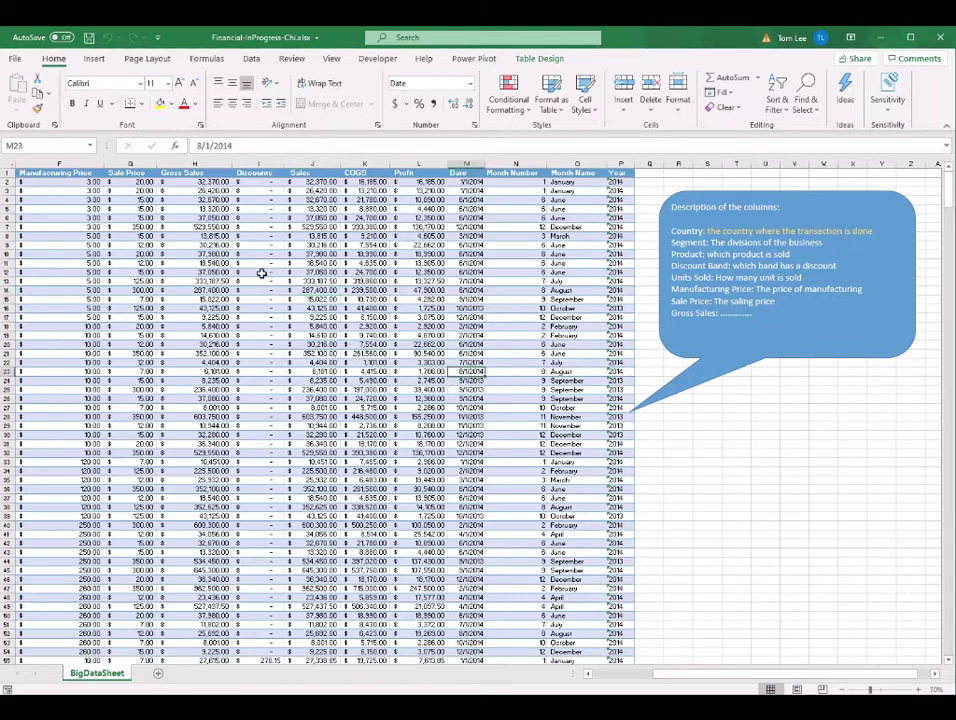
pyautogui.click(261, 273)
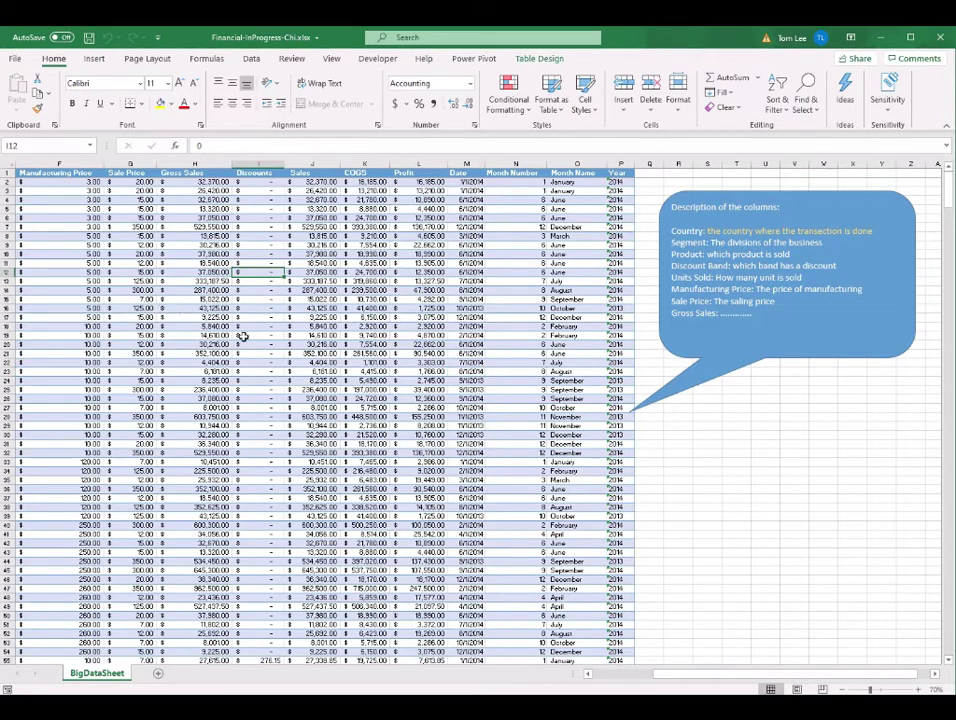
pyautogui.click(94, 59)
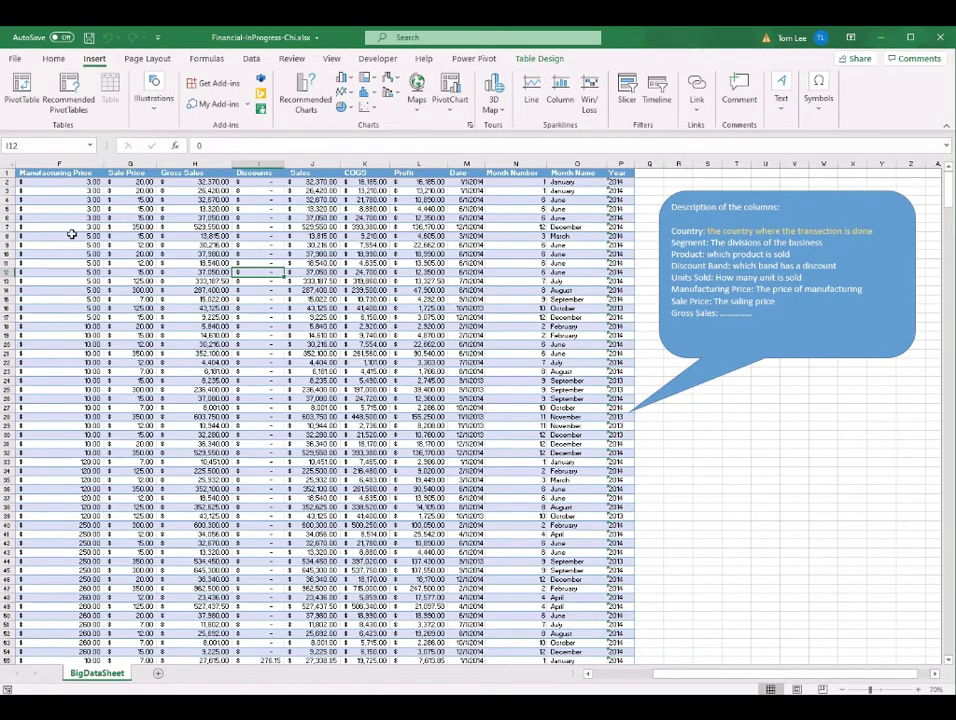
# - Insert a PivotTable with source range BigData, placed on a new worksheet (Sheet1)
pyautogui.click(22, 118)
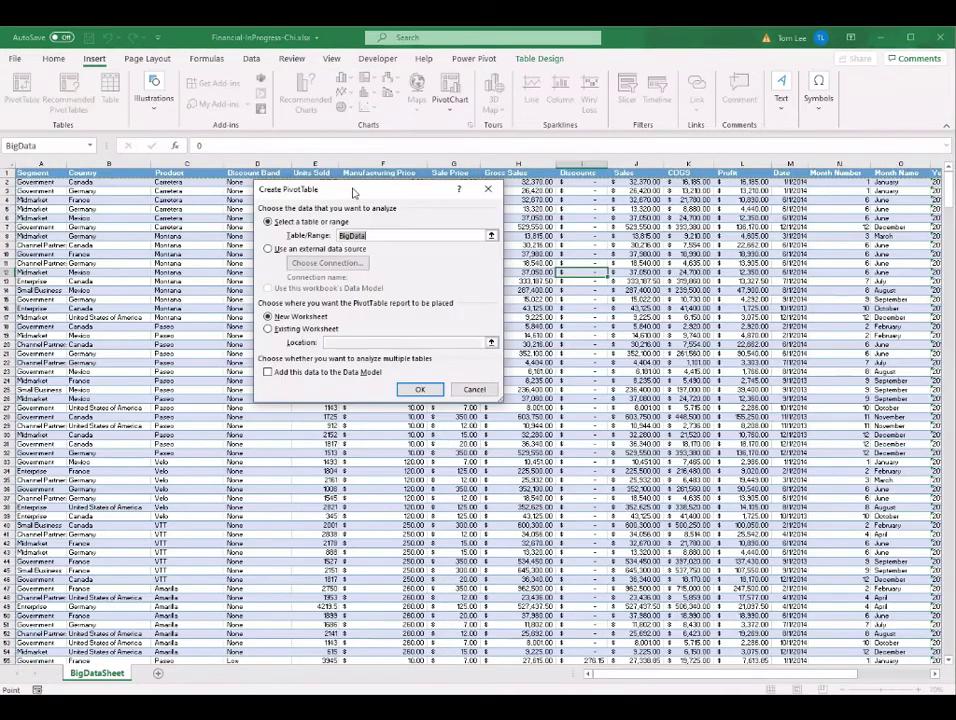
pyautogui.moveTo(345, 194); pyautogui.dragTo(405, 203)
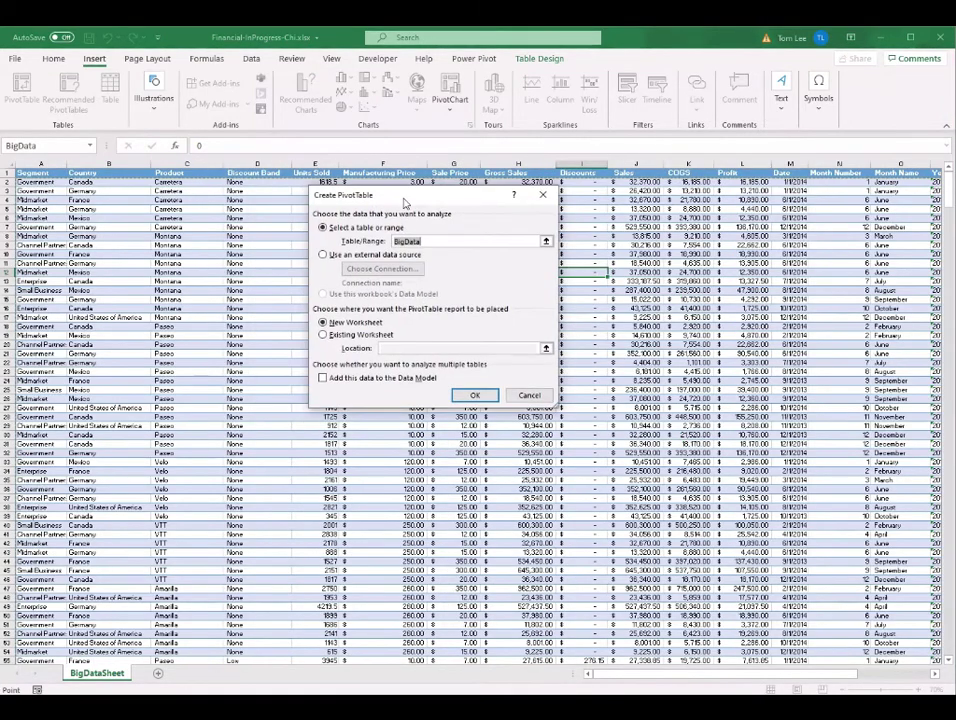
pyautogui.click(442, 241)
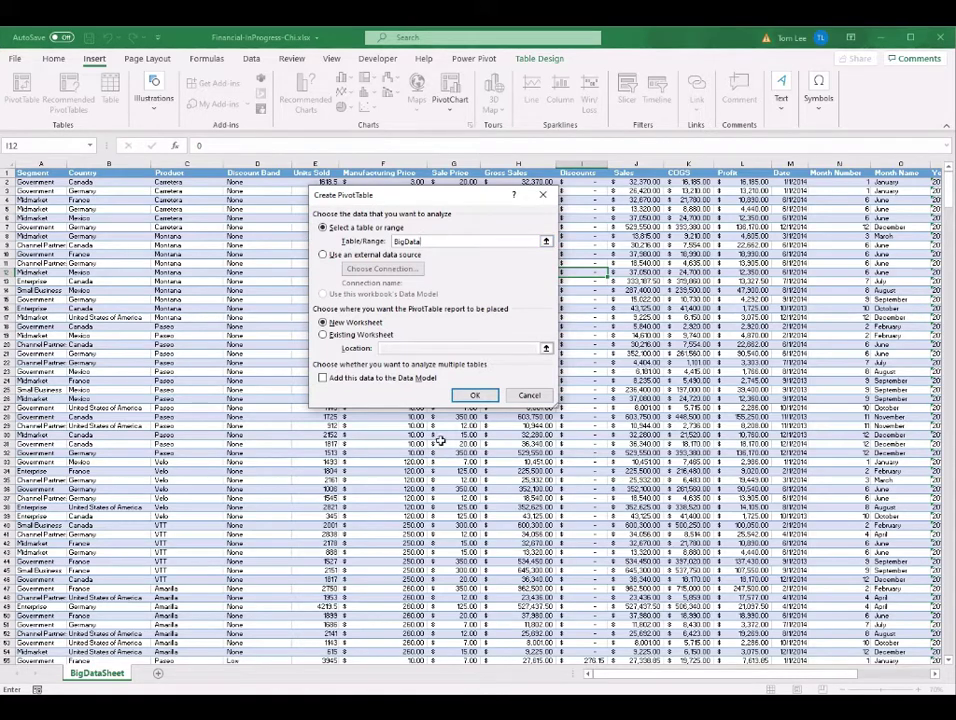
pyautogui.moveTo(466, 200); pyautogui.dragTo(429, 198)
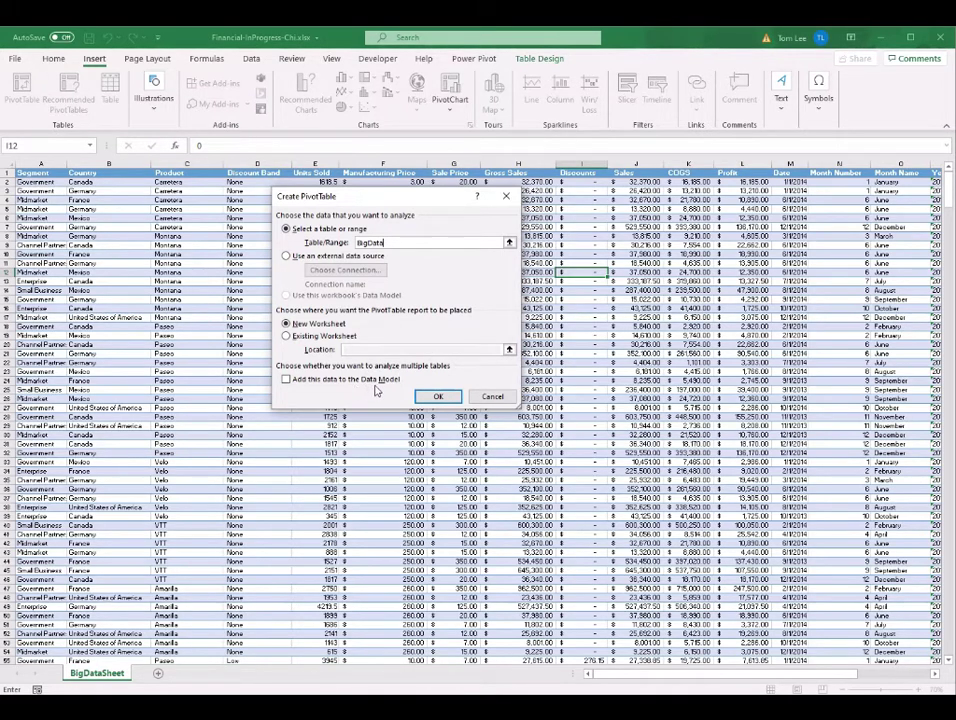
pyautogui.moveTo(429, 197); pyautogui.dragTo(375, 198)
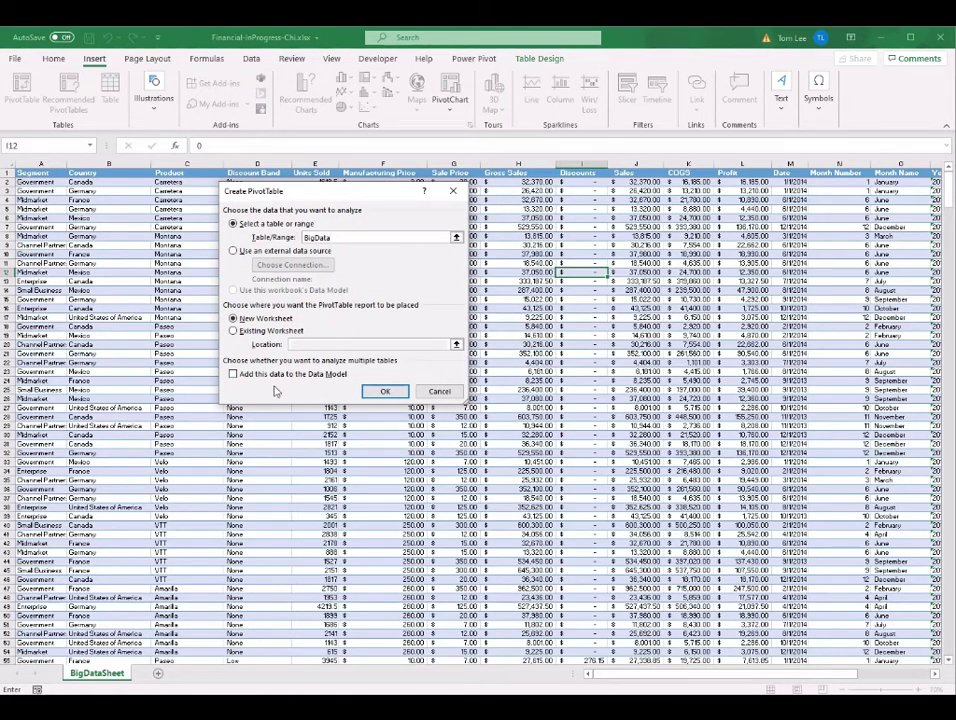
pyautogui.moveTo(286, 192); pyautogui.dragTo(349, 187)
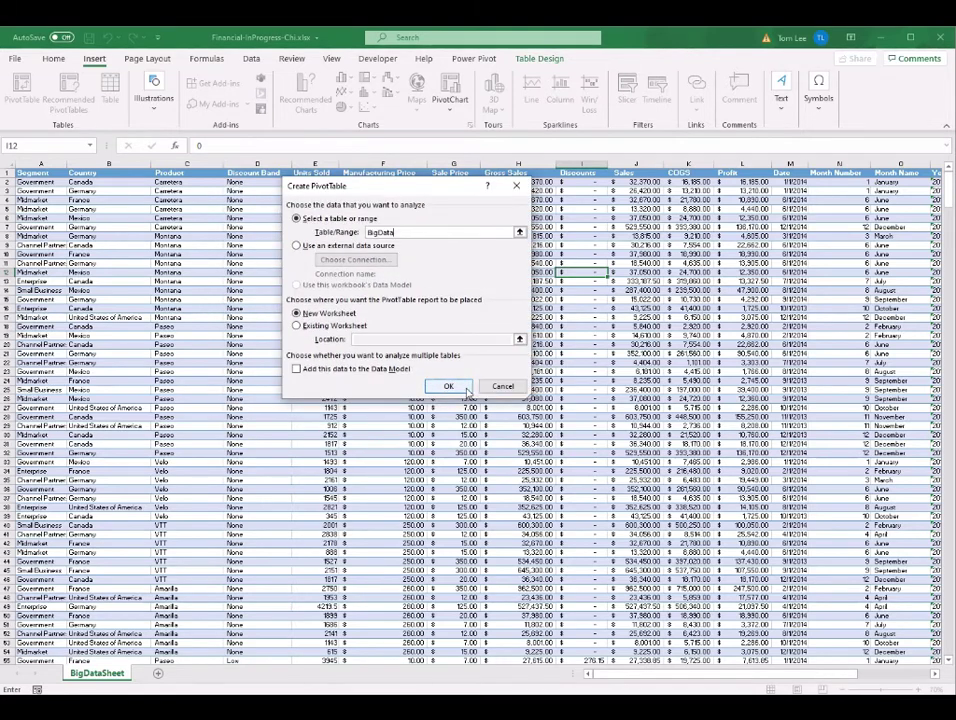
pyautogui.click(467, 390)
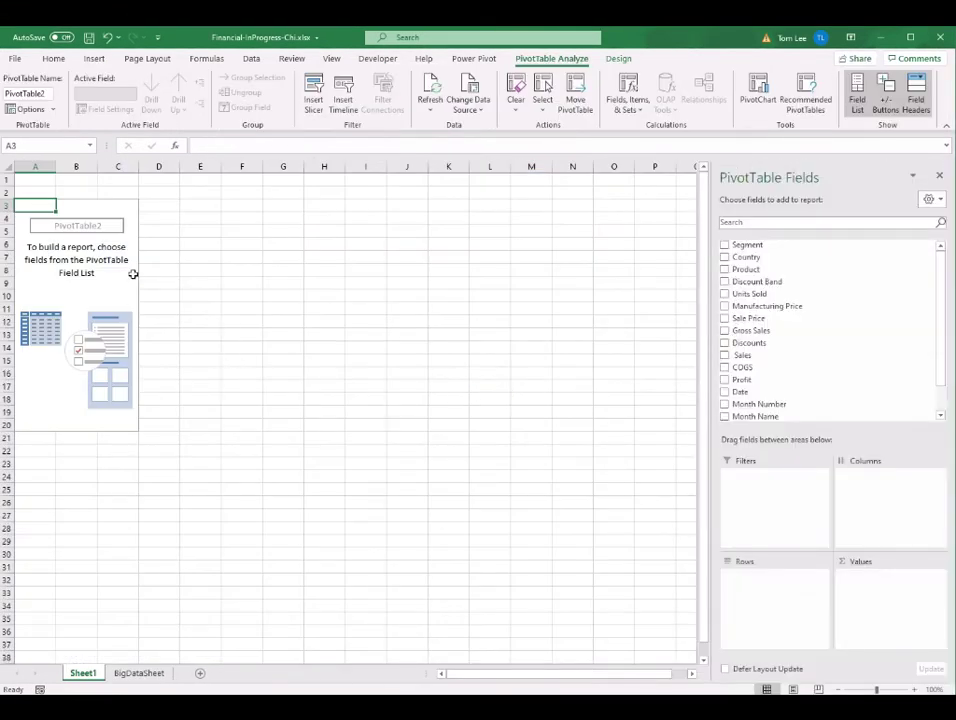
pyautogui.click(122, 281)
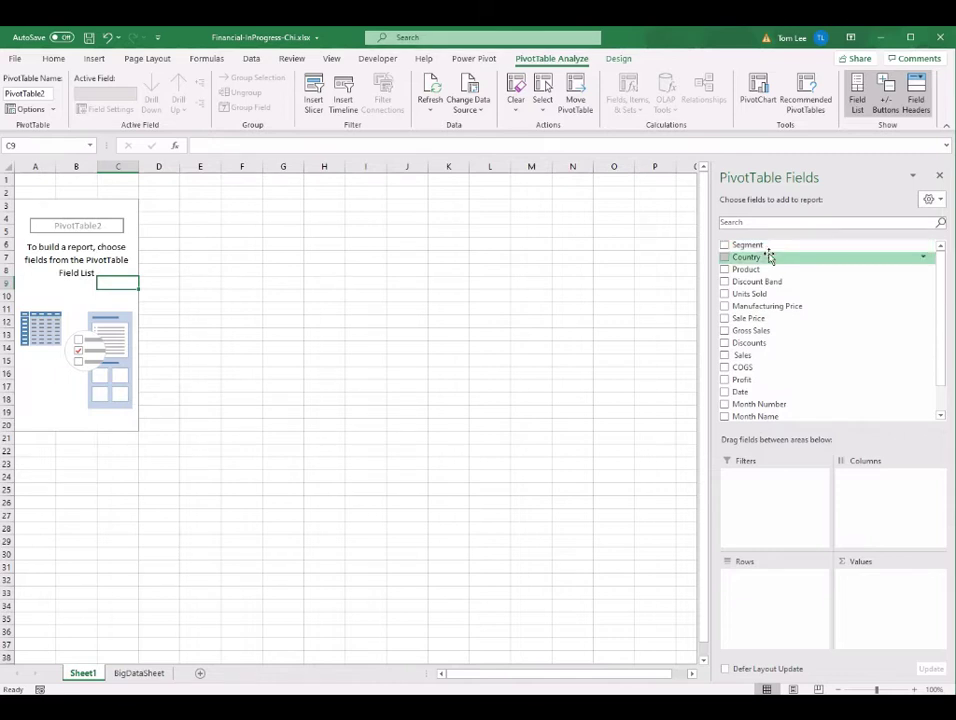
pyautogui.scroll(-2, 942, 314)
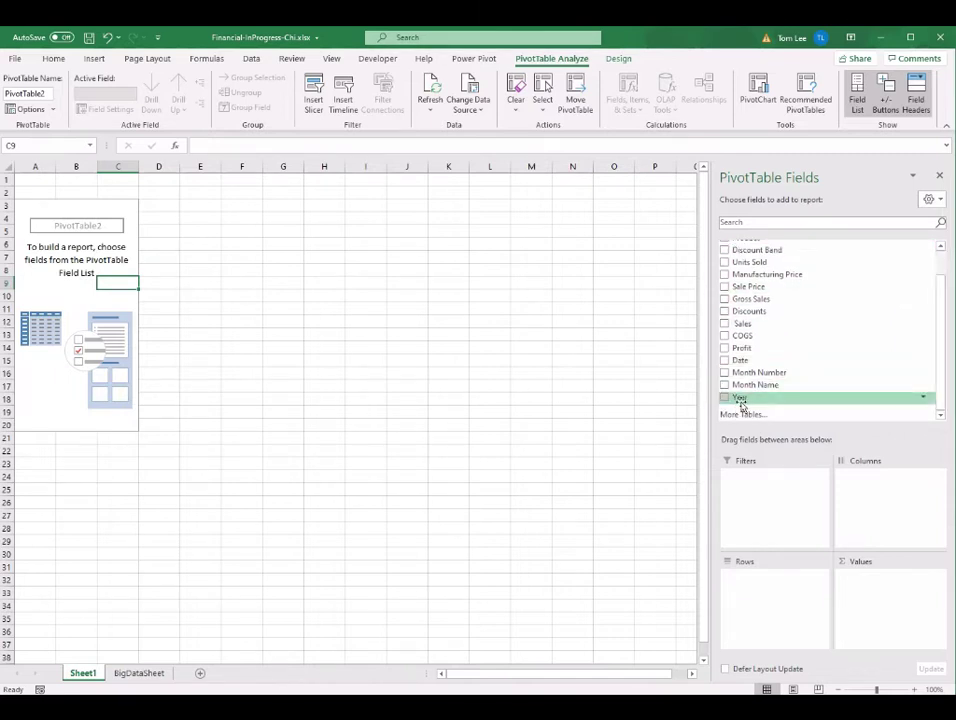
pyautogui.click(72, 293)
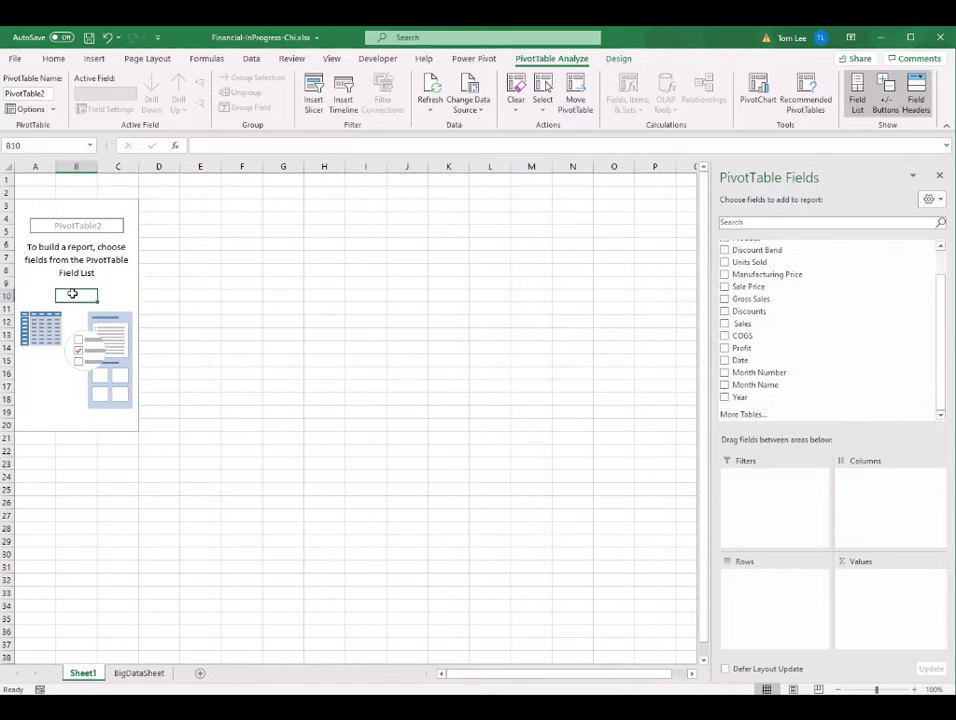
pyautogui.click(141, 674)
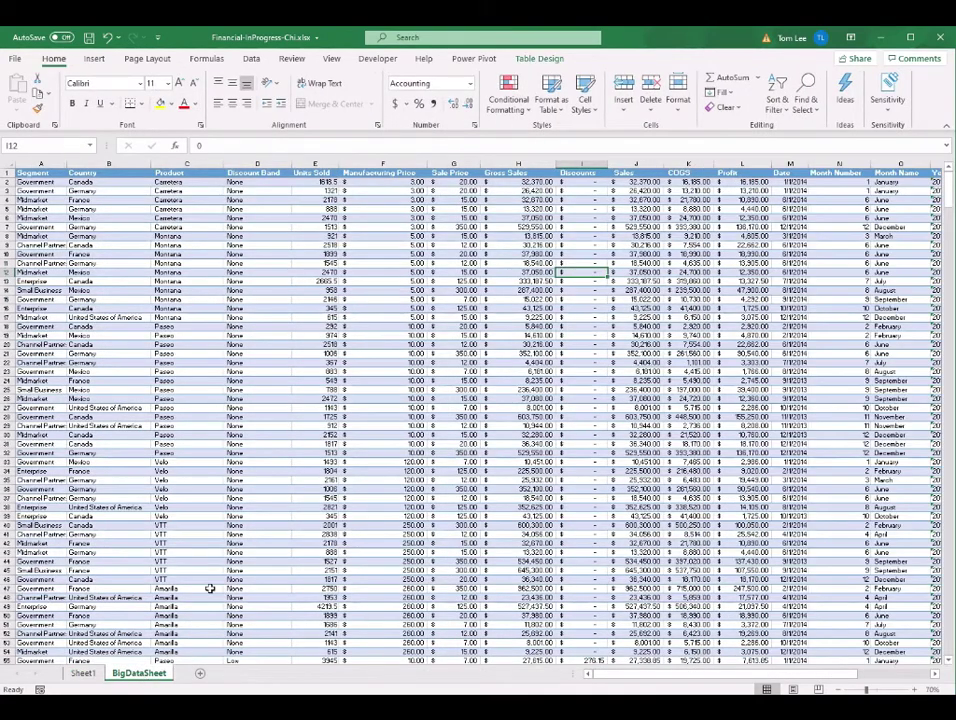
pyautogui.click(172, 398)
pyautogui.click(54, 173)
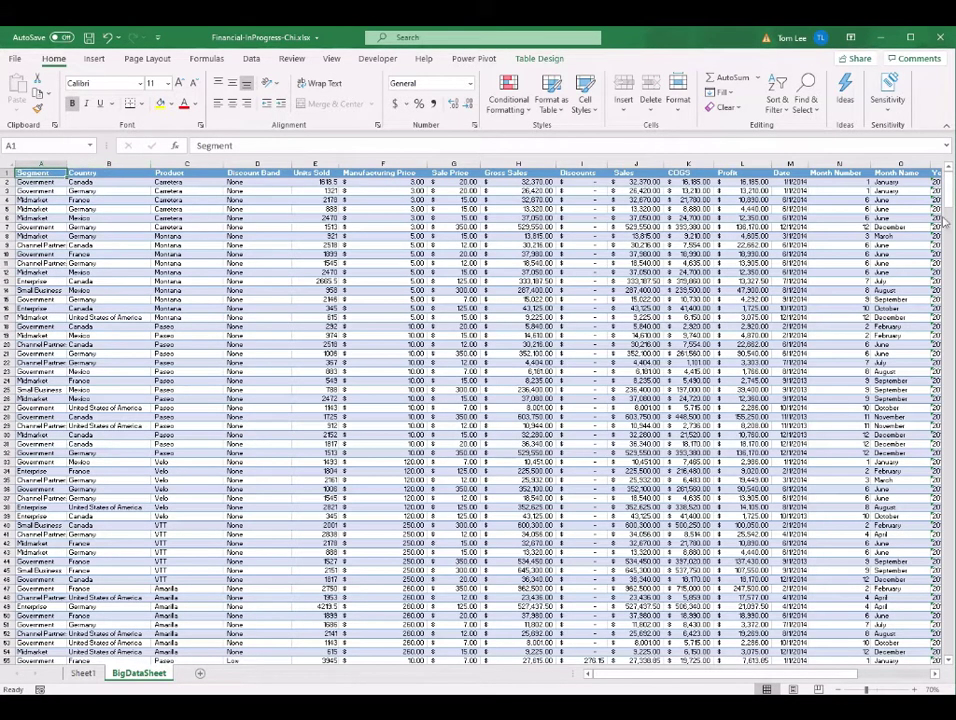
pyautogui.moveTo(815, 683); pyautogui.dragTo(869, 683)
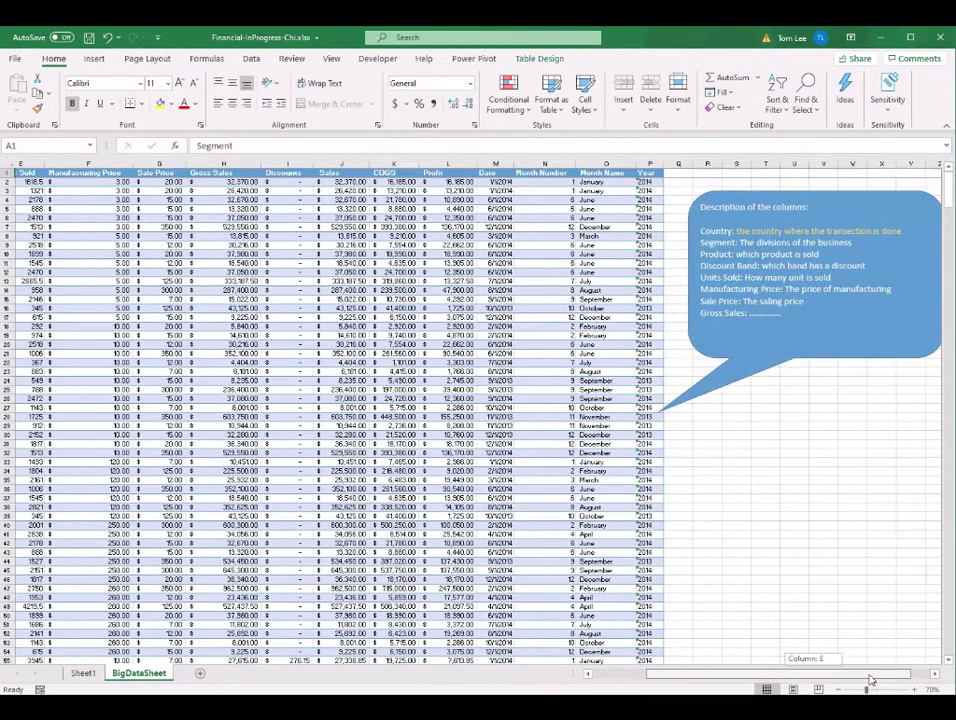
pyautogui.hotkey('ctrl', 'Right')
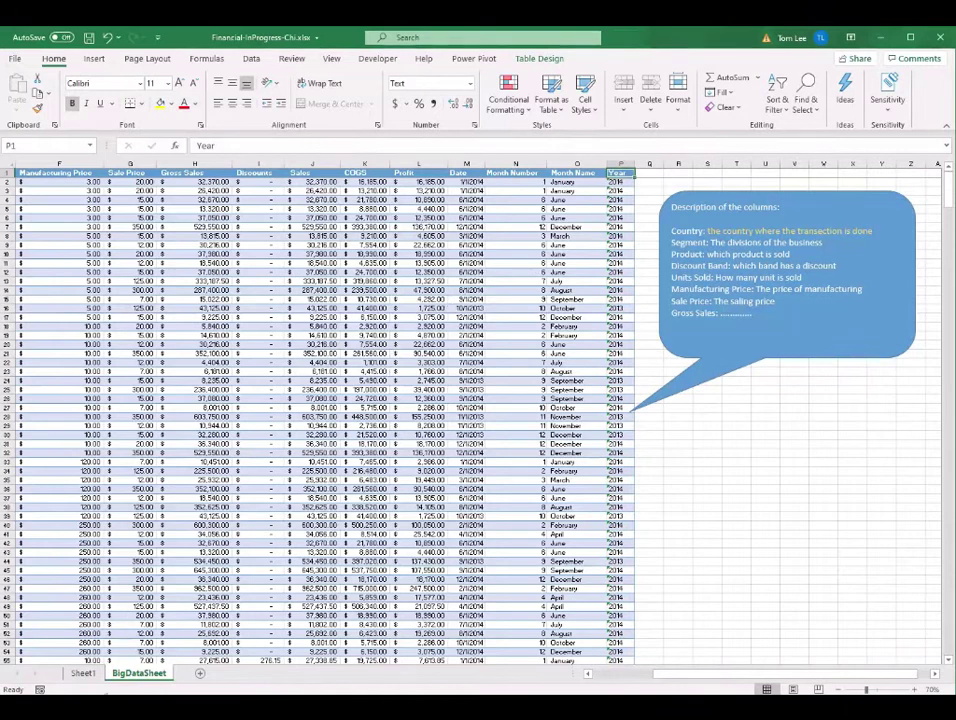
pyautogui.click(83, 673)
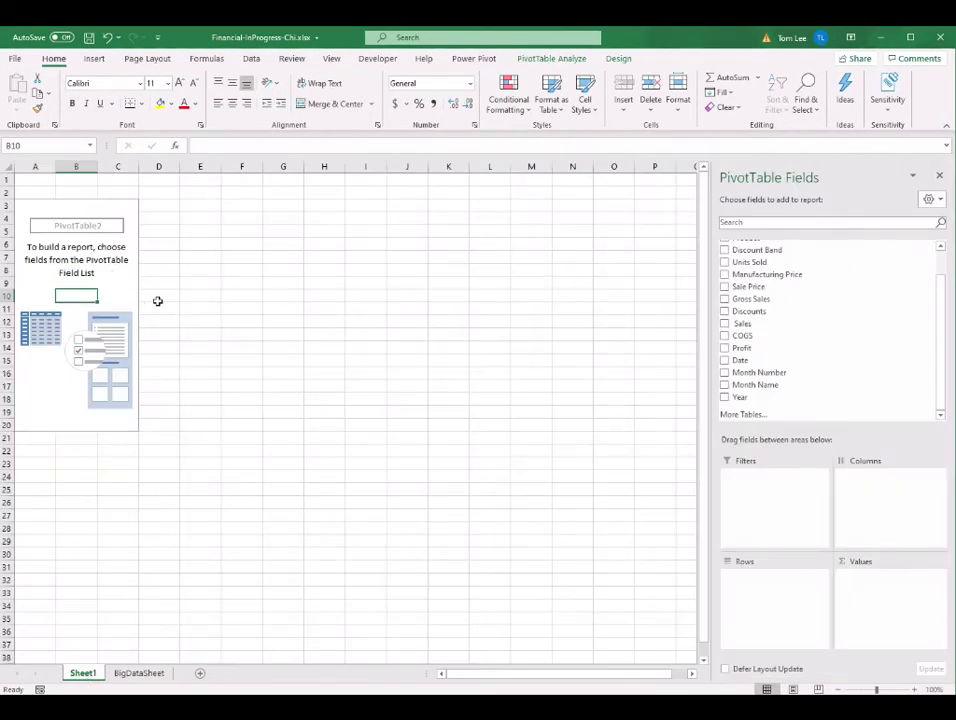
pyautogui.scroll(2, 950, 398)
pyautogui.scroll(-2, 950, 398)
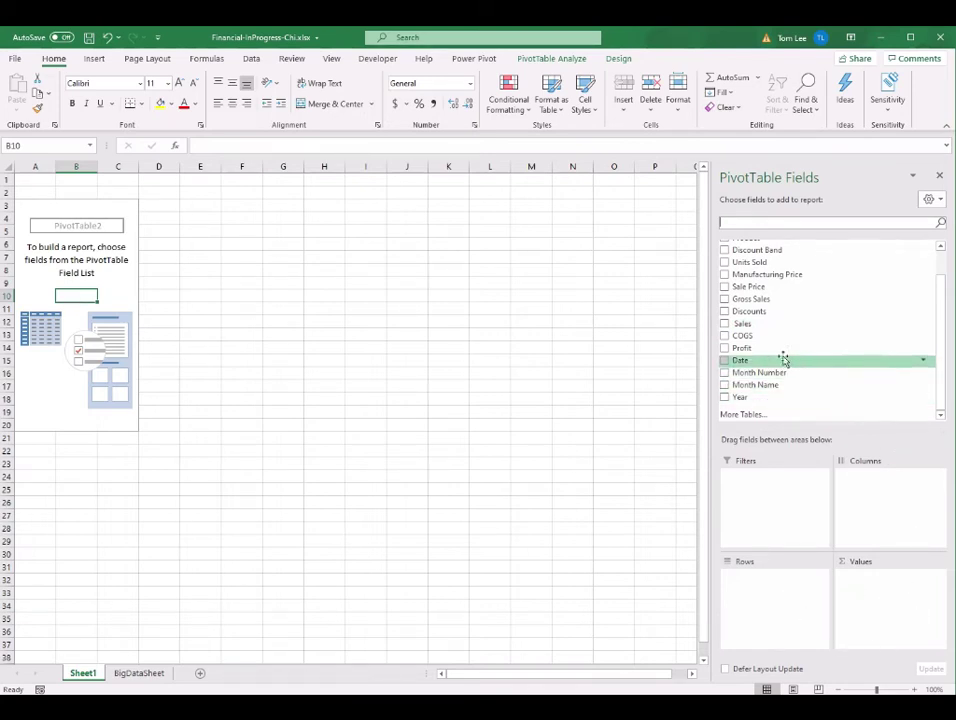
pyautogui.moveTo(778, 352); pyautogui.dragTo(877, 600)
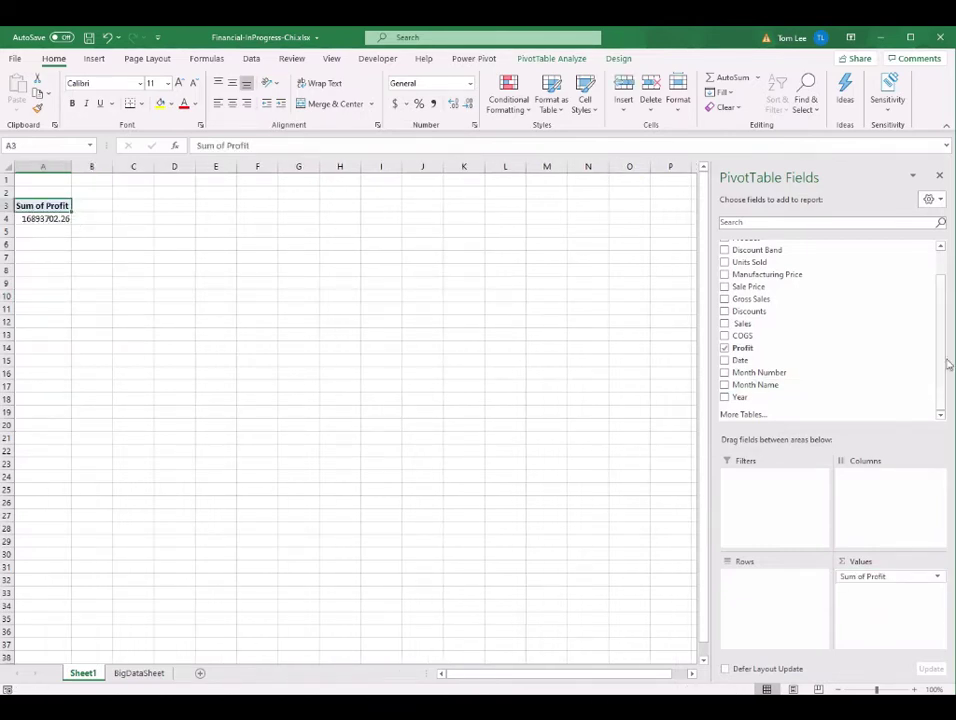
# - Add Product to the pivot columns so Sum of Profit splits into Amarilla through VTT
pyautogui.scroll(2, 938, 341)
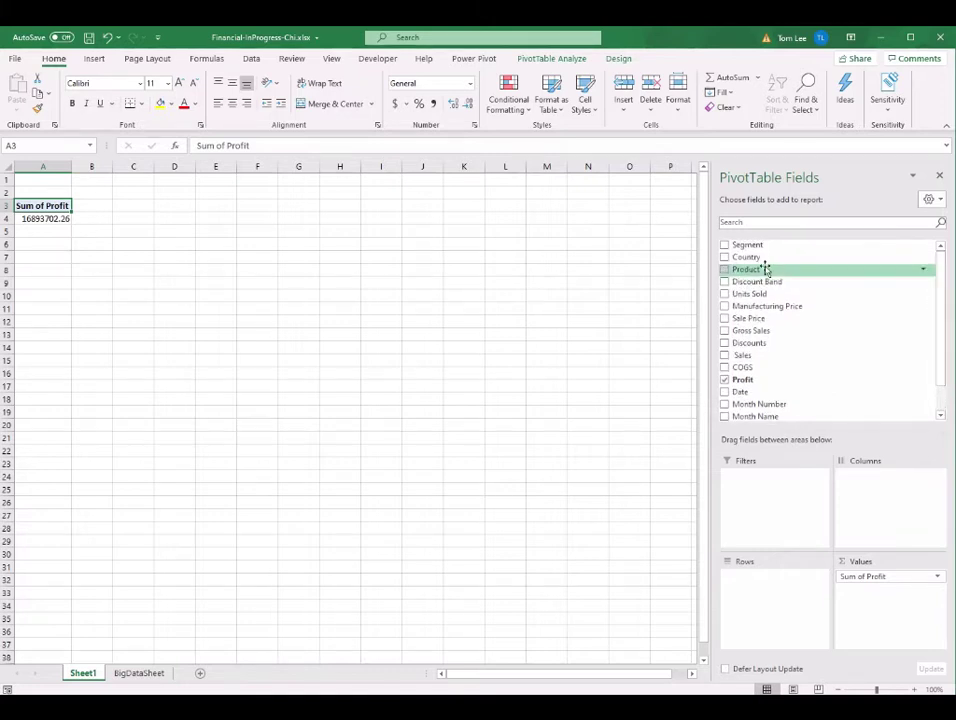
pyautogui.moveTo(762, 270); pyautogui.dragTo(877, 482)
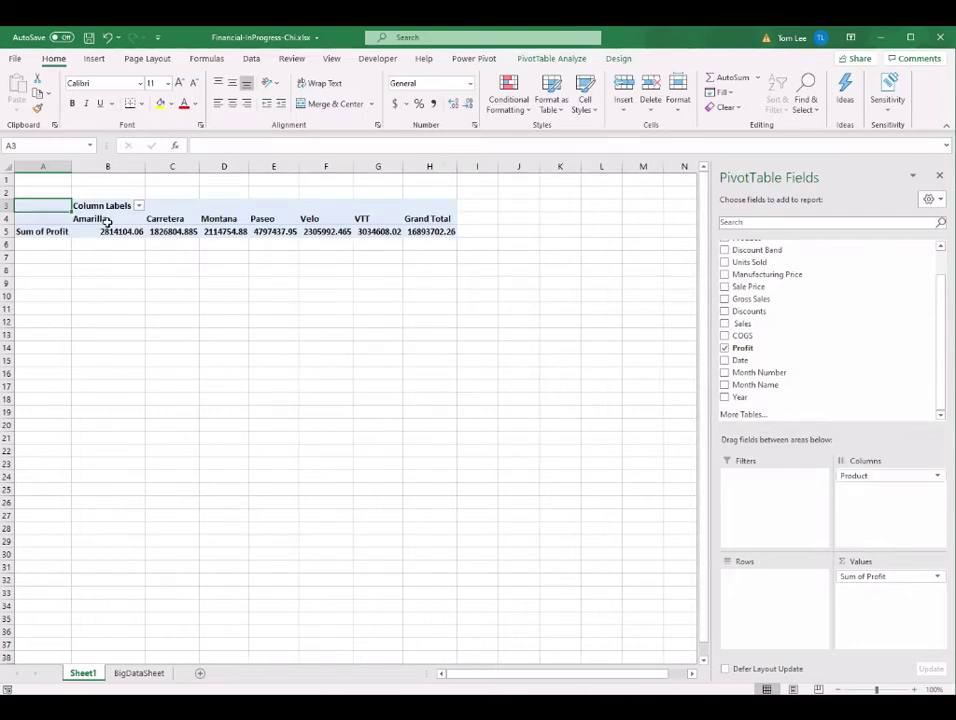
pyautogui.moveTo(106, 221); pyautogui.dragTo(348, 221)
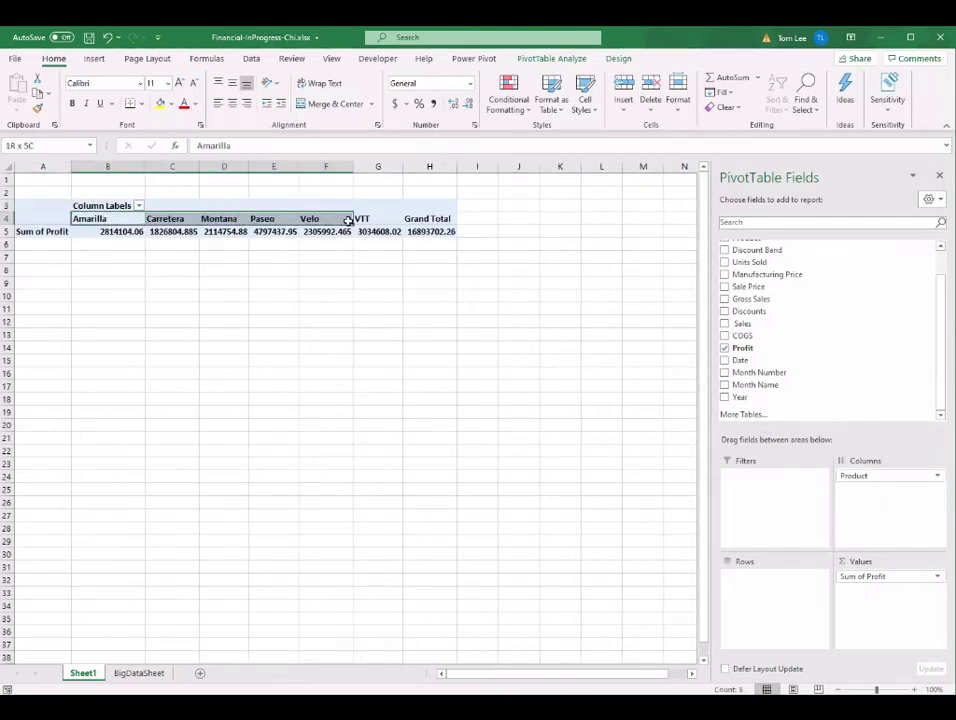
# - Review each product's profit figure and the 16893702.26 grand total
pyautogui.click(117, 231)
pyautogui.click(171, 231)
pyautogui.click(225, 231)
pyautogui.click(275, 231)
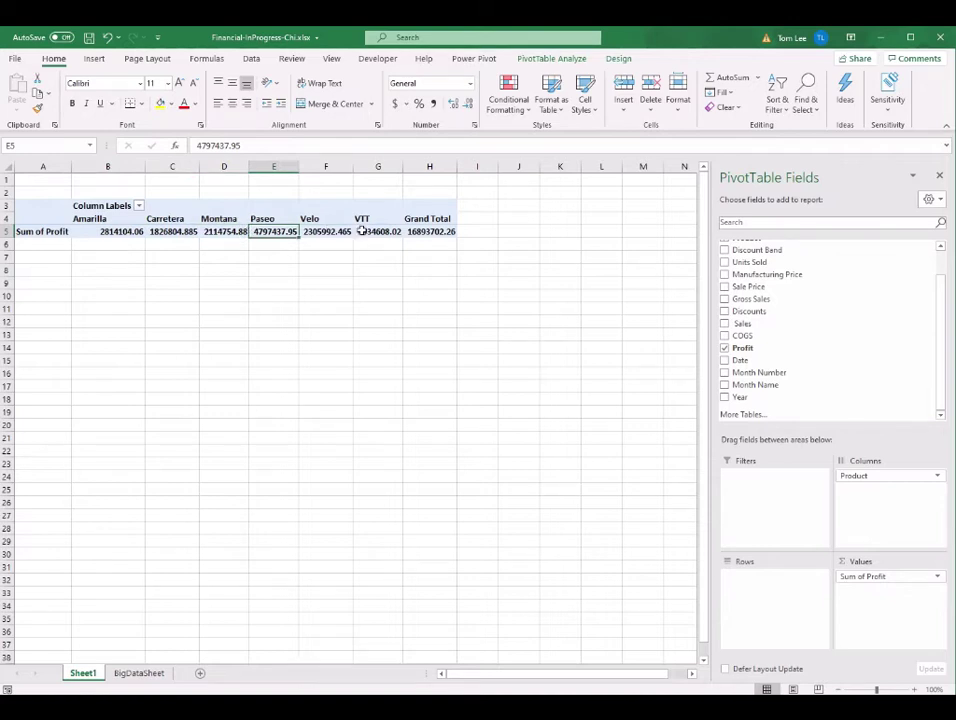
pyautogui.click(380, 231)
pyautogui.click(433, 231)
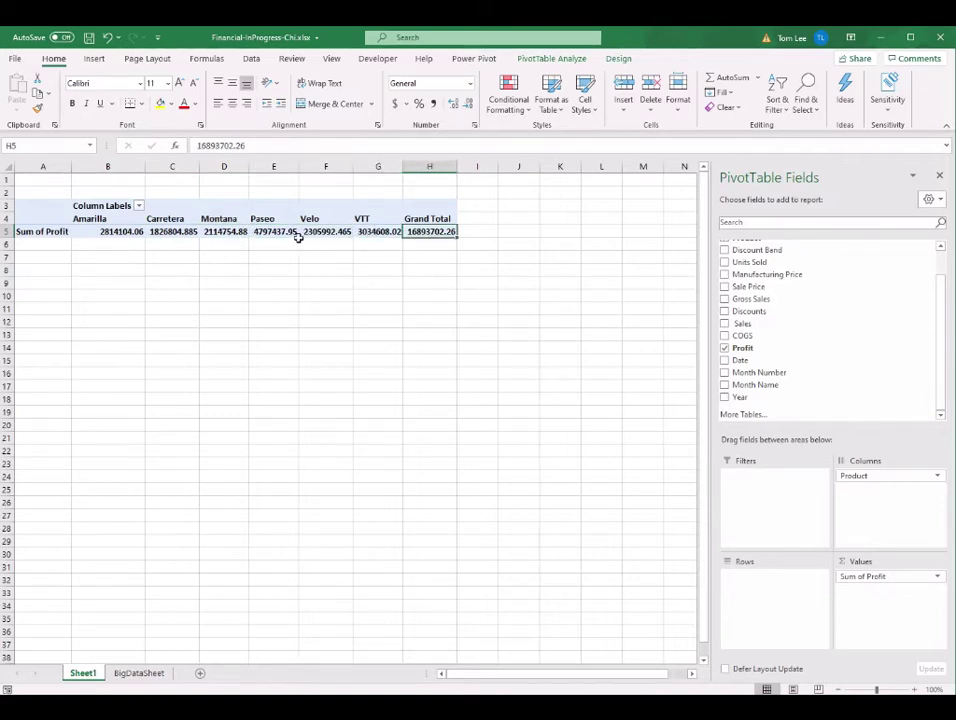
pyautogui.press('Left')
pyautogui.press('Left')
pyautogui.press('Left')
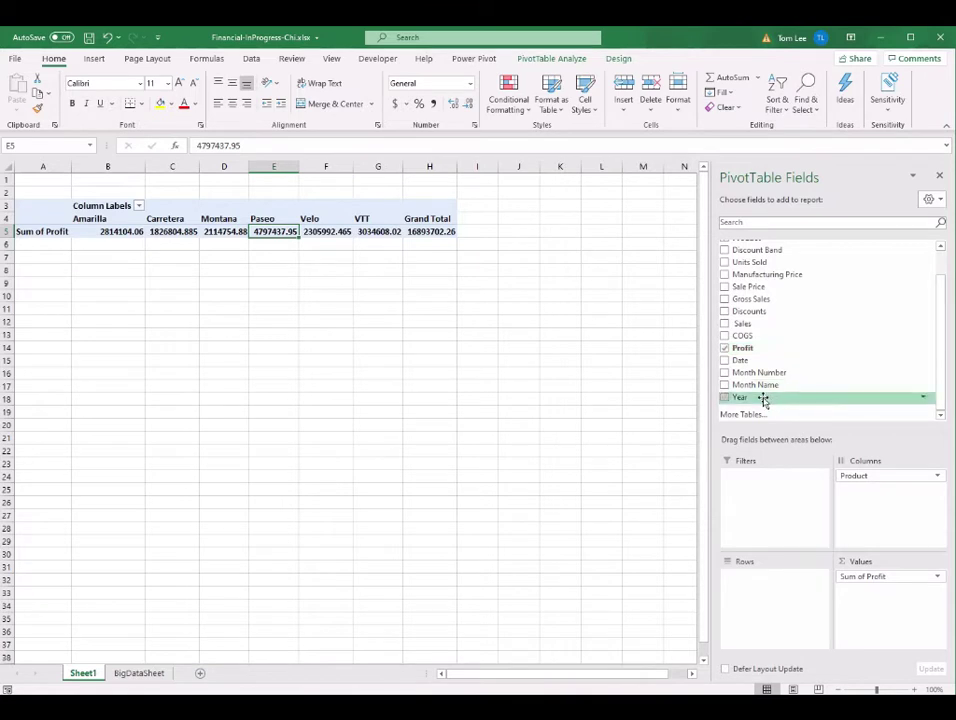
# - Add Year to the pivot rows, giving 2013 and 2014 row labels
pyautogui.moveTo(763, 397); pyautogui.dragTo(770, 585)
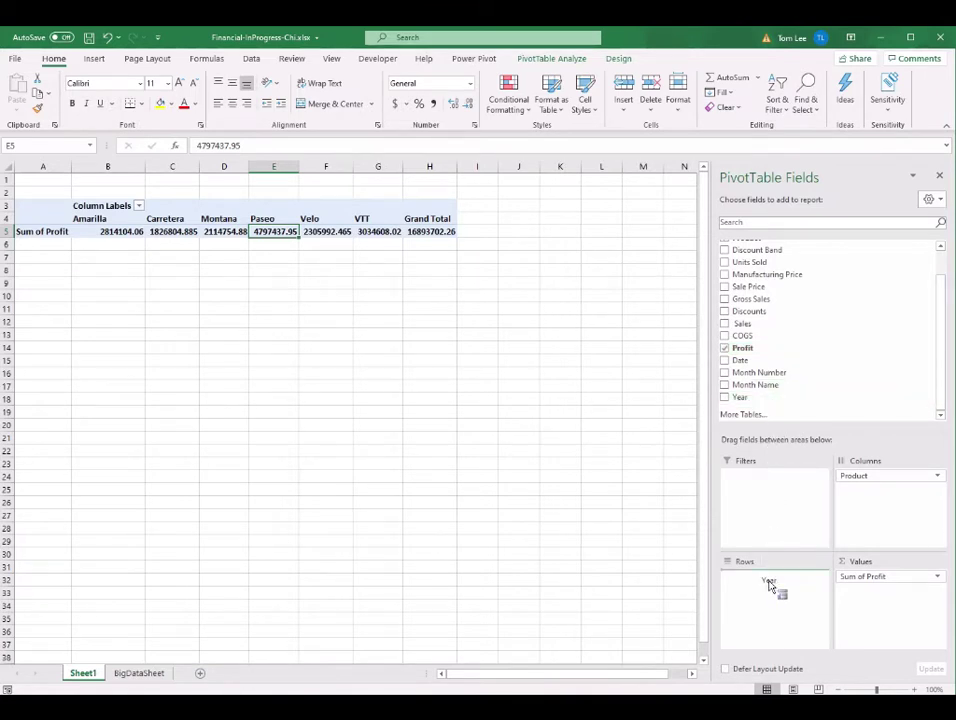
pyautogui.moveTo(770, 585); pyautogui.dragTo(770, 585)
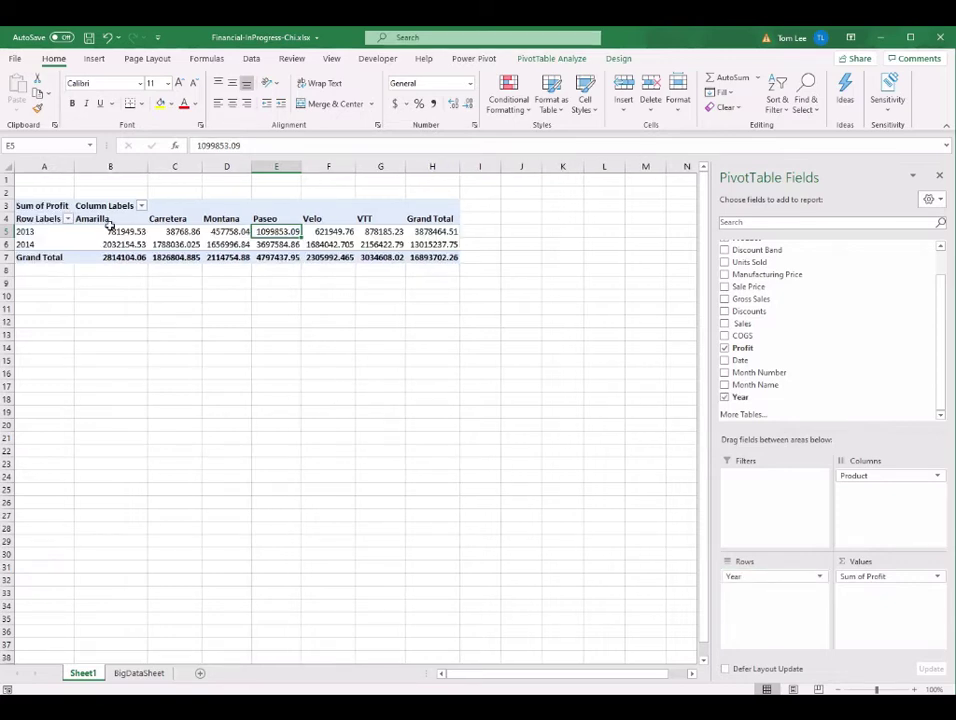
pyautogui.moveTo(122, 231); pyautogui.dragTo(120, 244)
pyautogui.moveTo(45, 233); pyautogui.dragTo(42, 242)
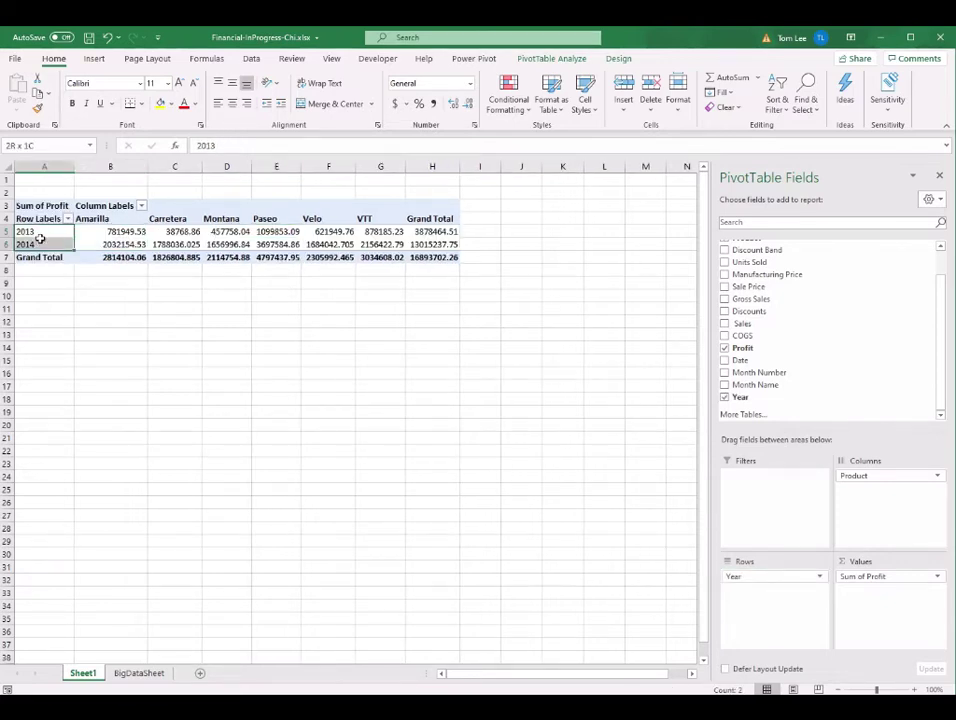
pyautogui.click(38, 234)
pyautogui.click(36, 245)
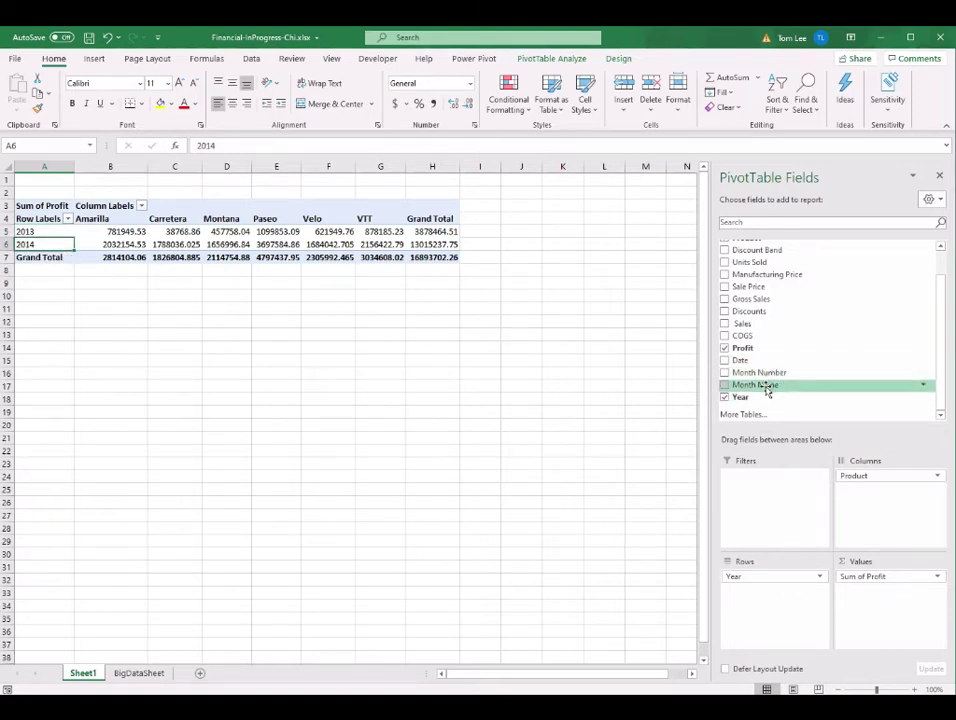
# - Nest Month Name under Year, listing September–December 2013 and January–December 2014
pyautogui.moveTo(767, 389); pyautogui.dragTo(774, 598)
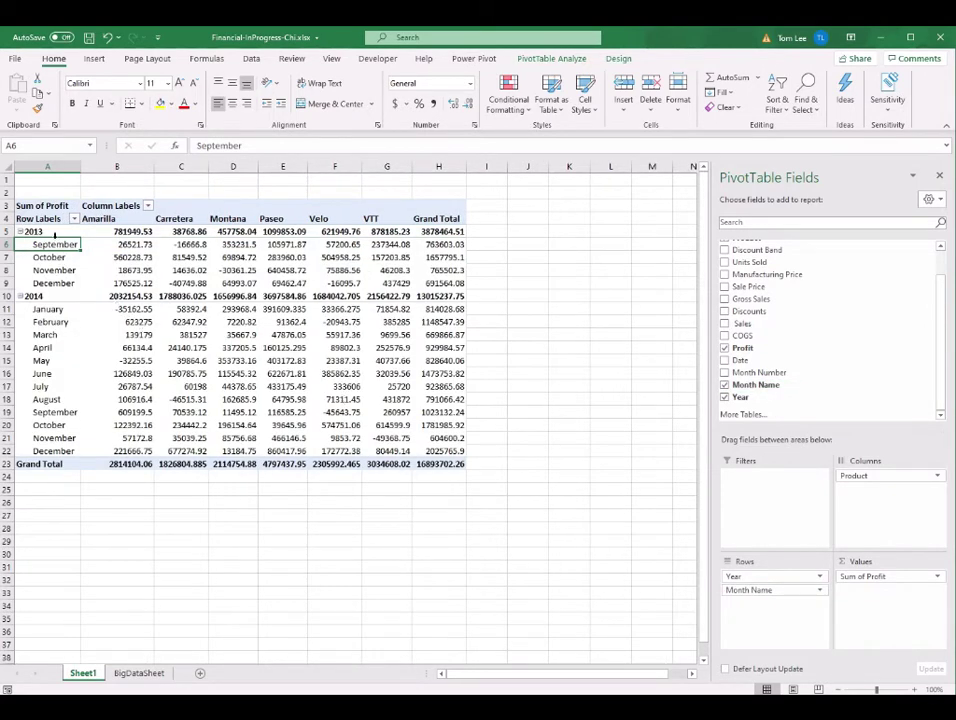
pyautogui.click(54, 233)
pyautogui.click(50, 245)
pyautogui.click(61, 284)
pyautogui.click(63, 310)
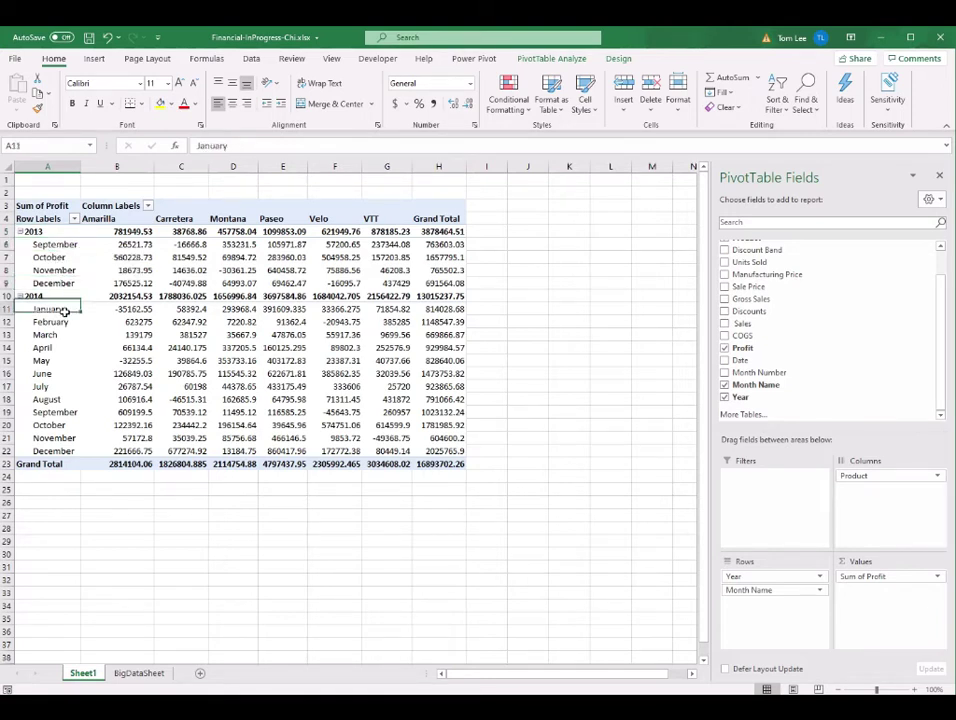
pyautogui.click(53, 450)
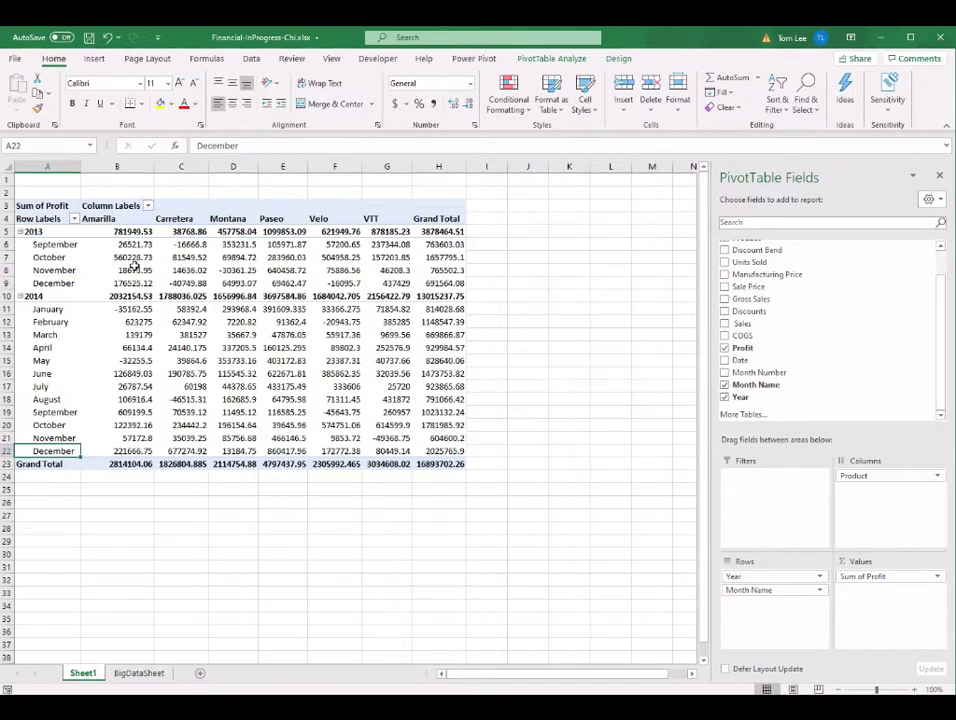
pyautogui.moveTo(110, 244); pyautogui.dragTo(445, 451)
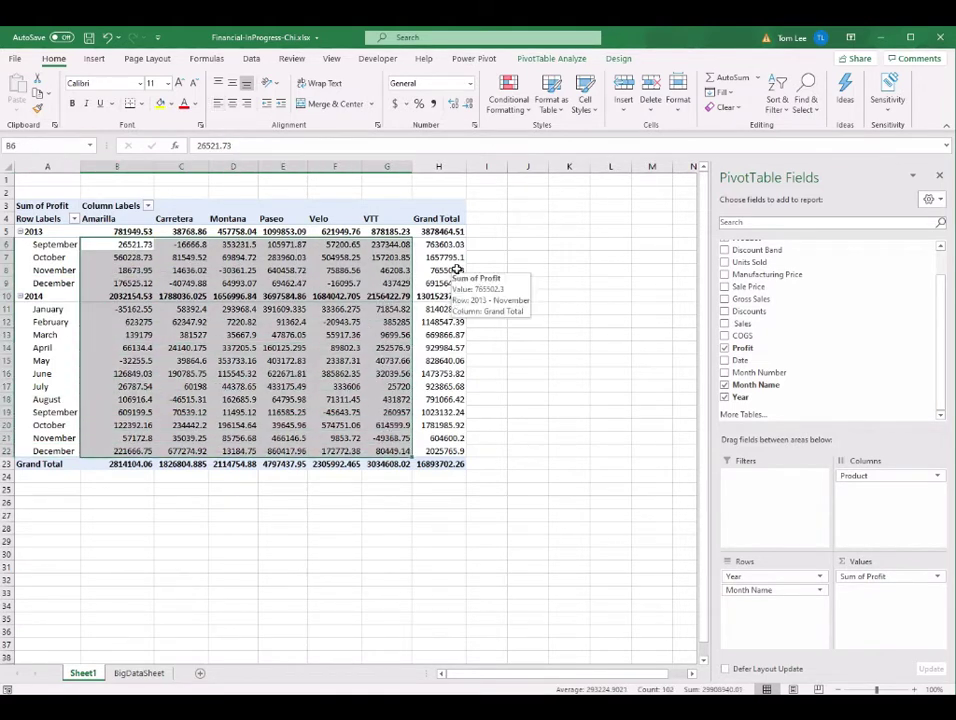
pyautogui.click(108, 296)
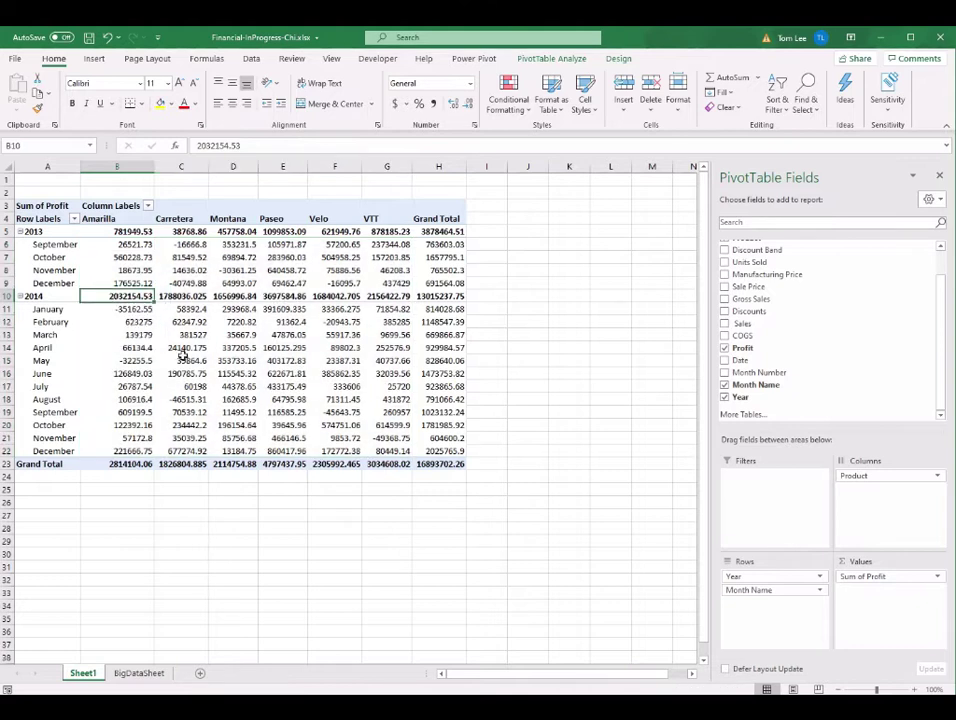
pyautogui.click(222, 270)
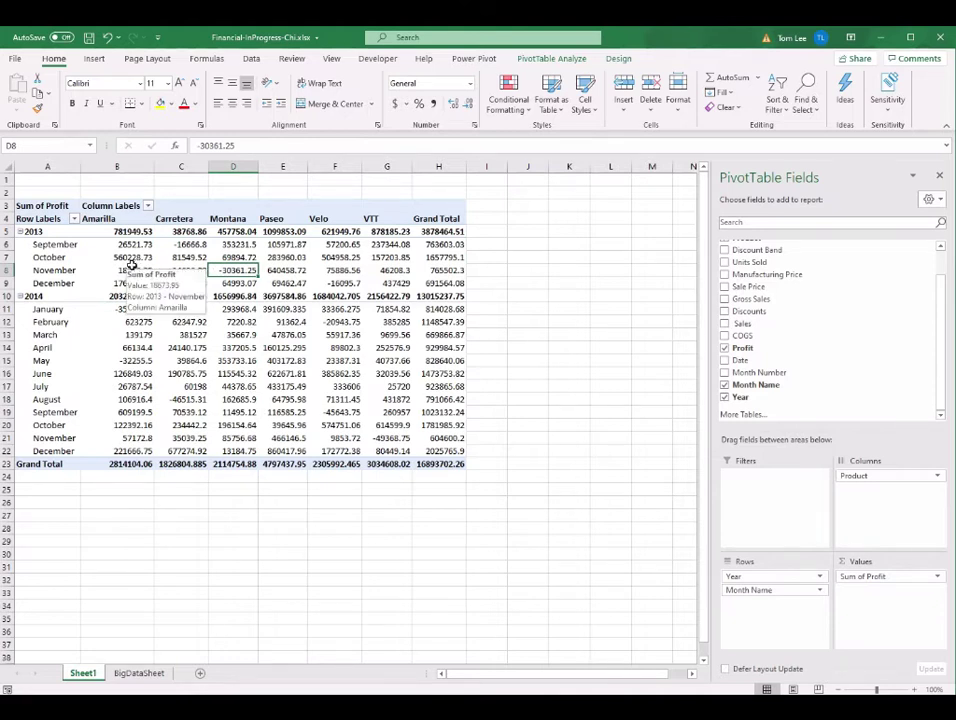
pyautogui.click(122, 205)
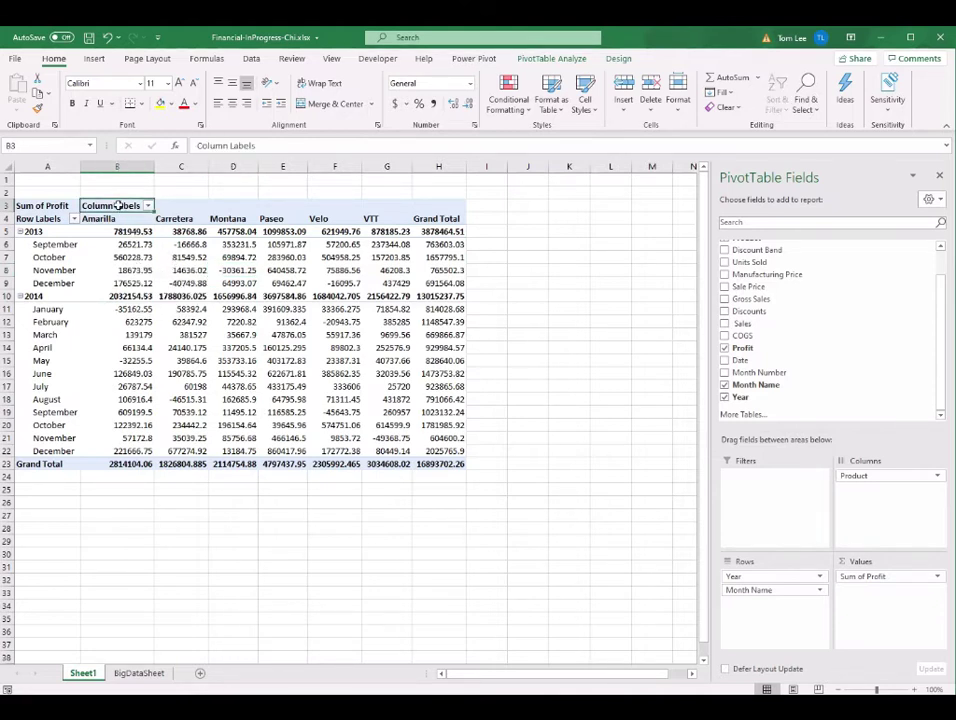
pyautogui.click(40, 218)
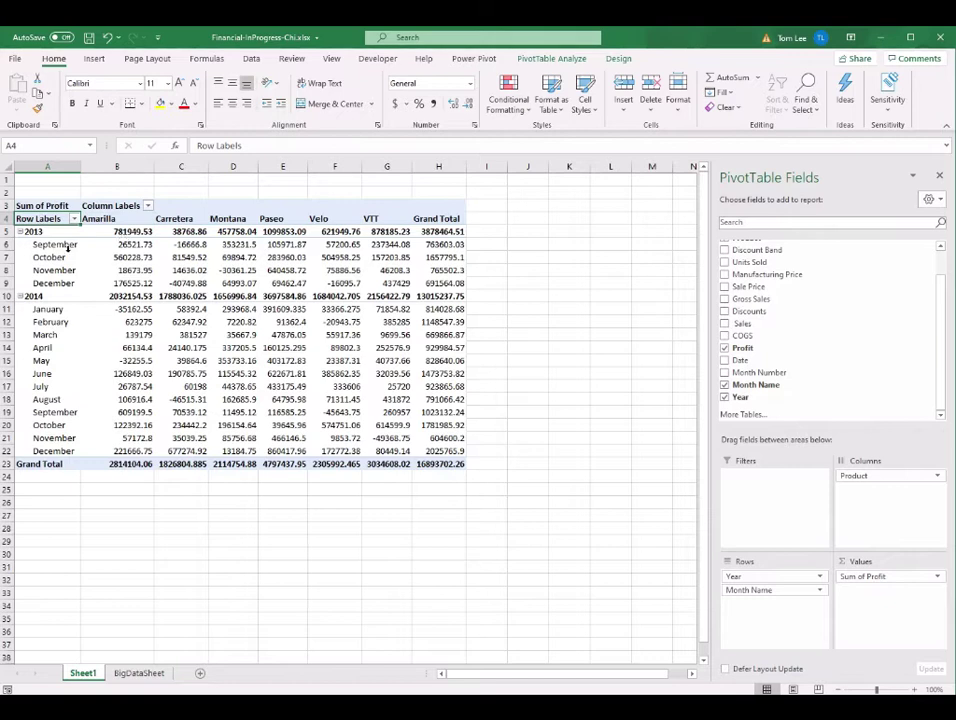
pyautogui.click(116, 205)
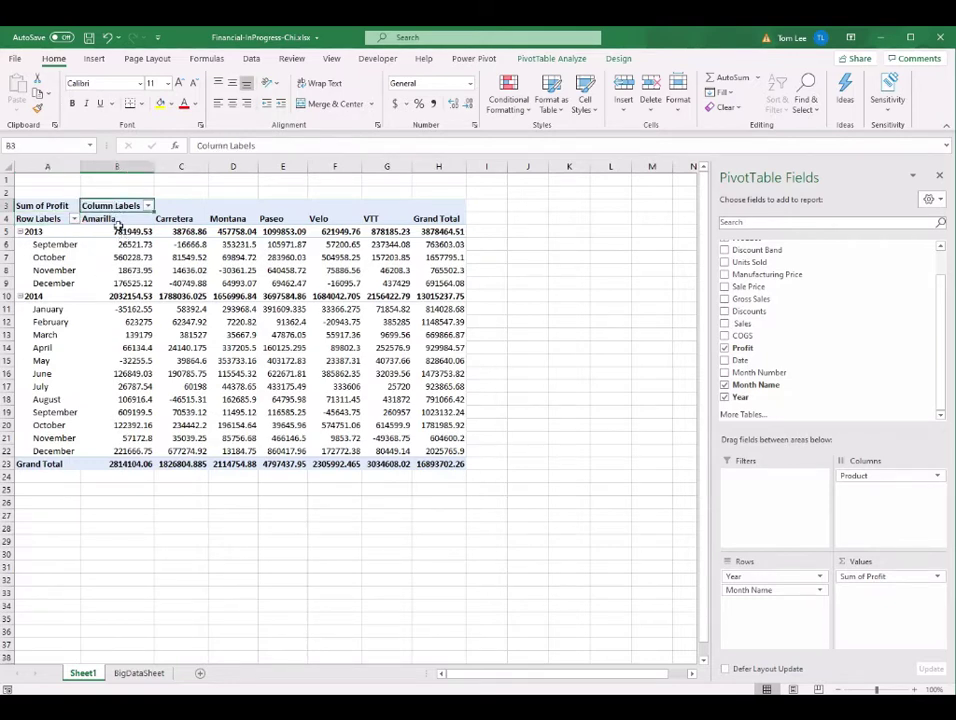
pyautogui.click(883, 476)
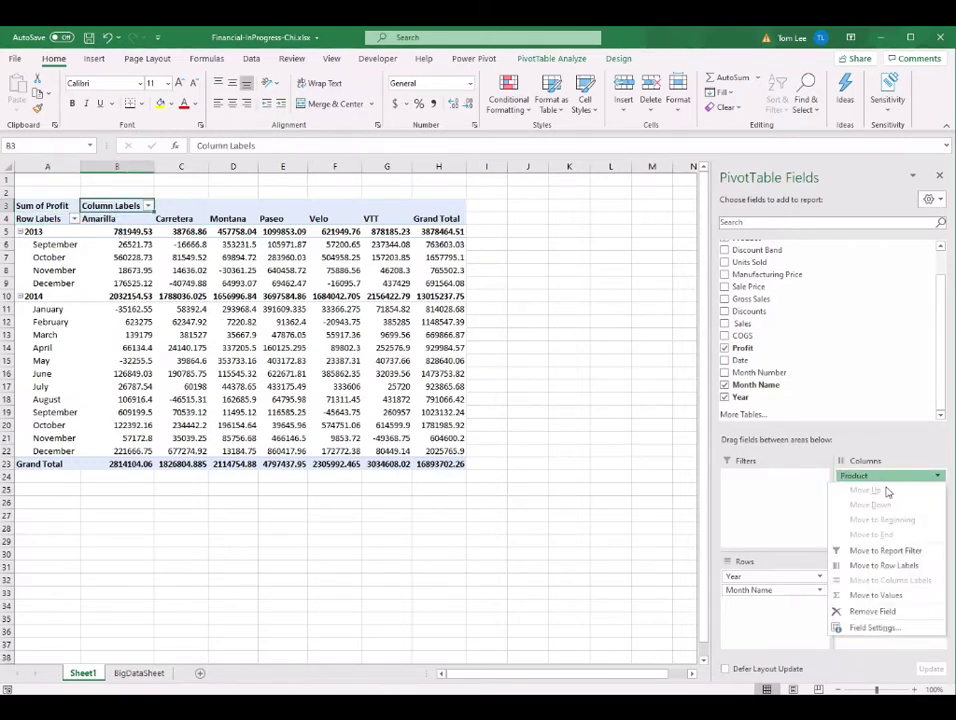
pyautogui.press('Escape')
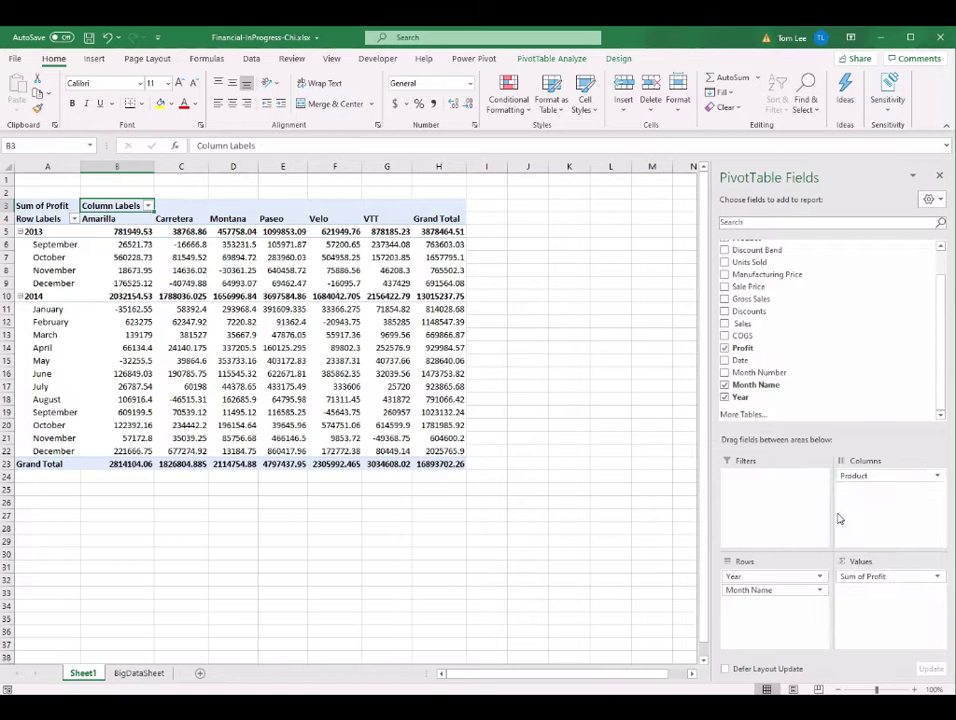
pyautogui.click(37, 219)
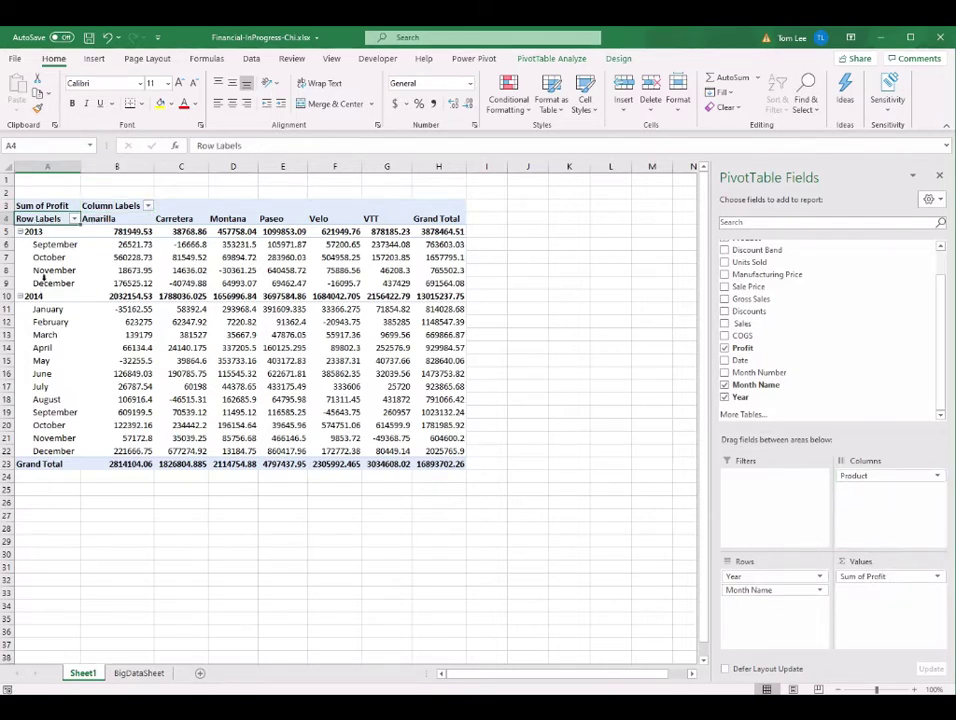
pyautogui.click(133, 257)
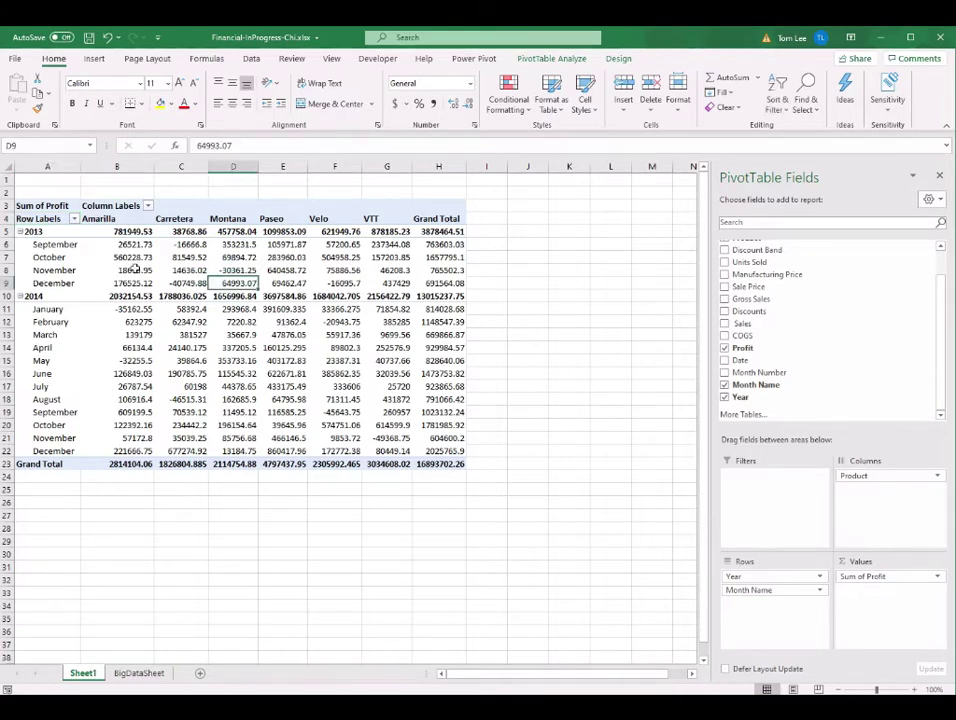
pyautogui.click(135, 270)
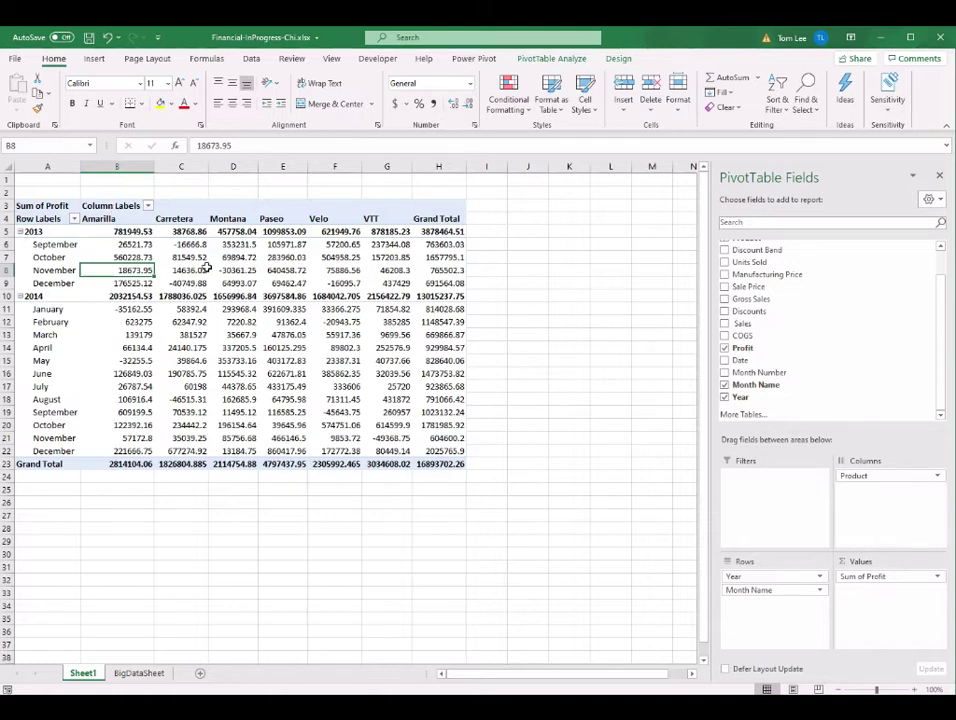
pyautogui.click(125, 206)
pyautogui.click(252, 270)
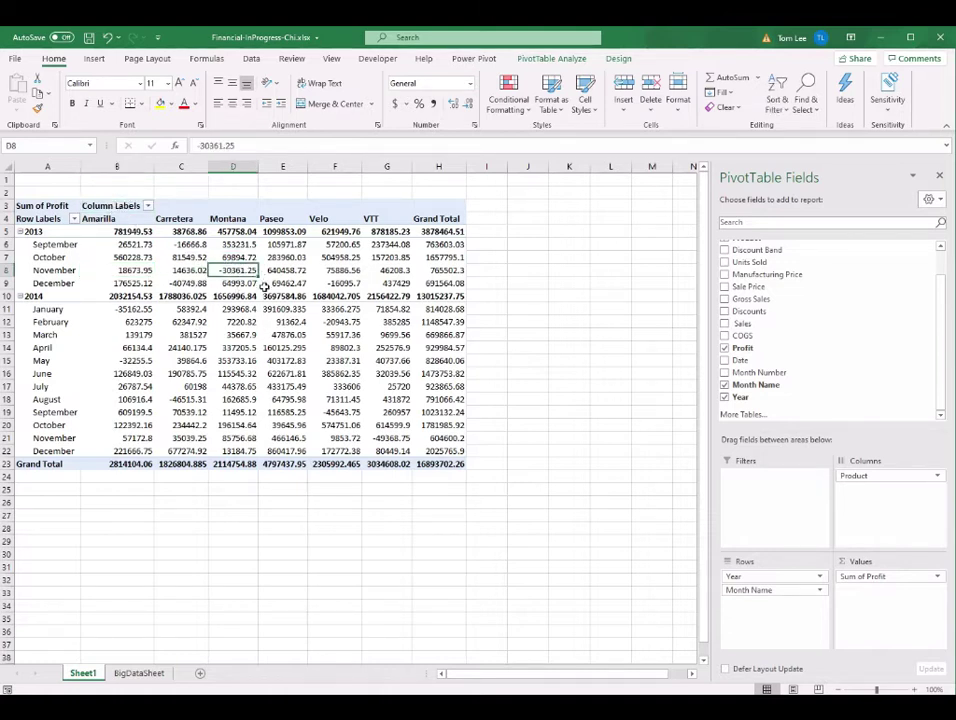
# - Switch the pivot report layout to Tabular Form and inspect the Year and Month Name headers
pyautogui.click(540, 60)
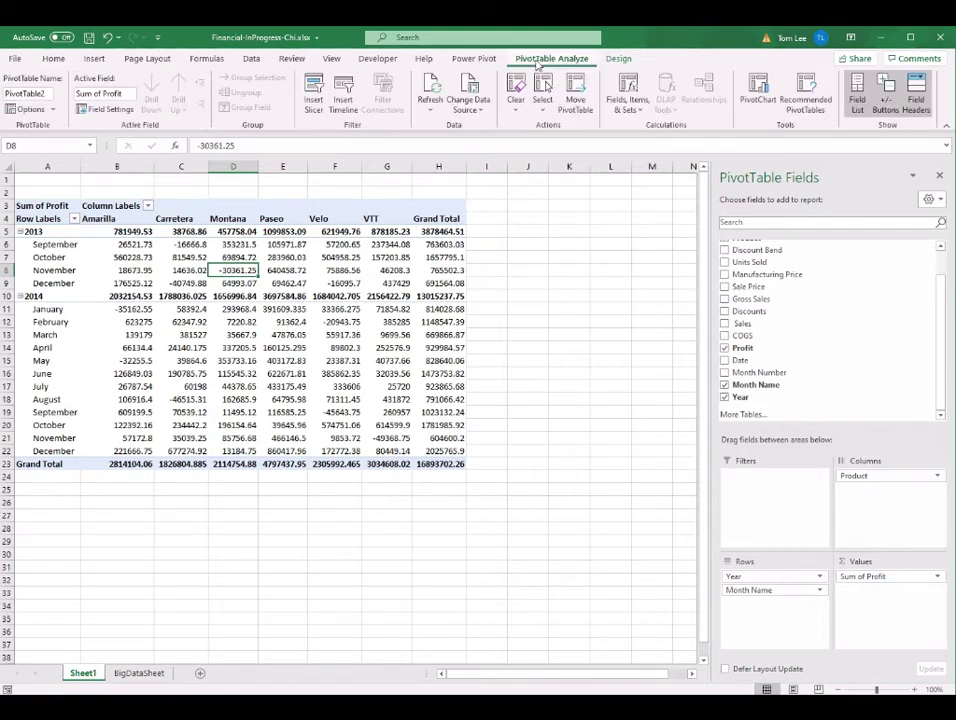
pyautogui.click(620, 60)
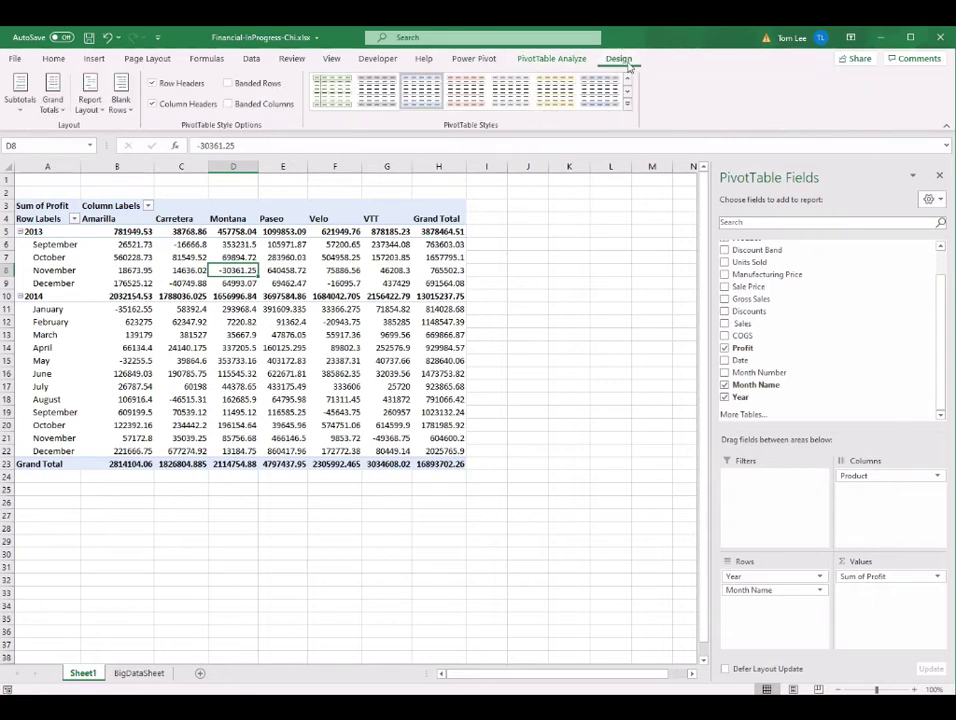
pyautogui.click(101, 114)
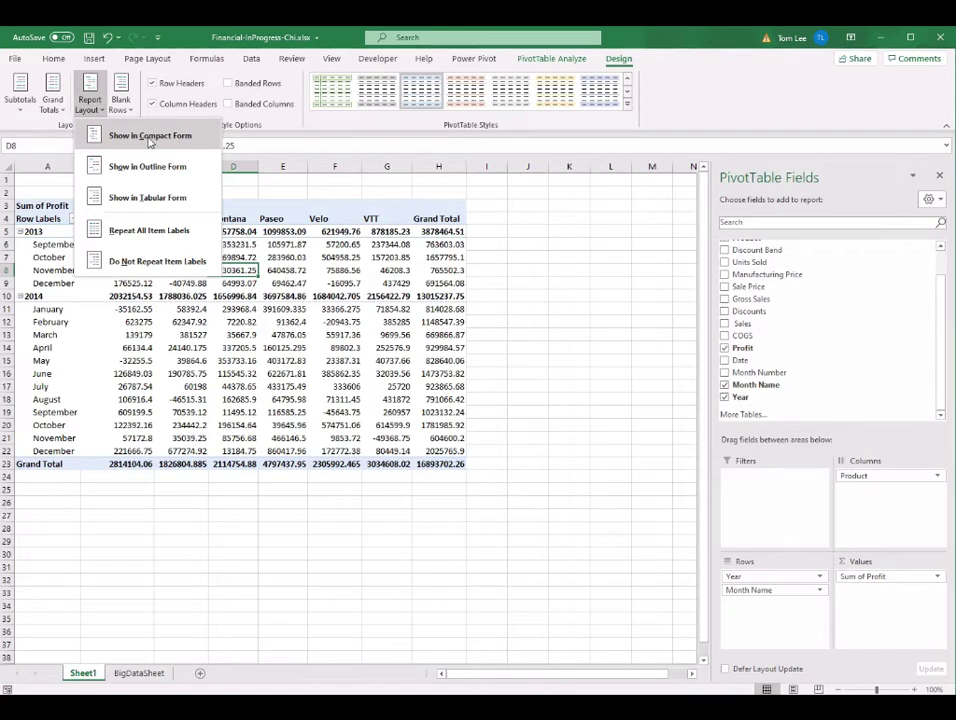
pyautogui.click(187, 199)
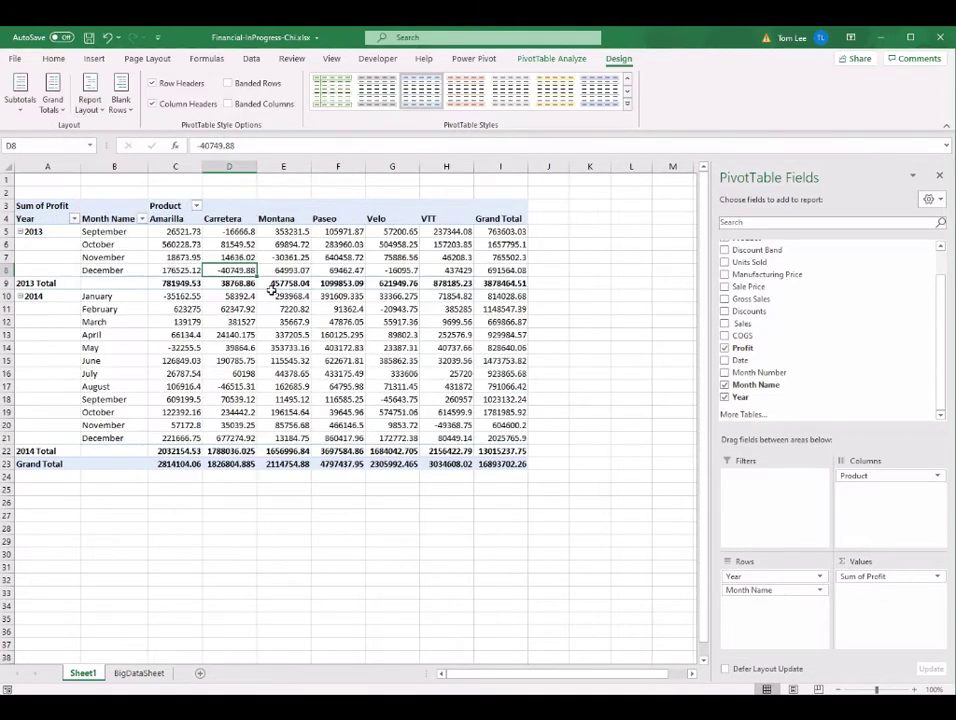
pyautogui.click(172, 206)
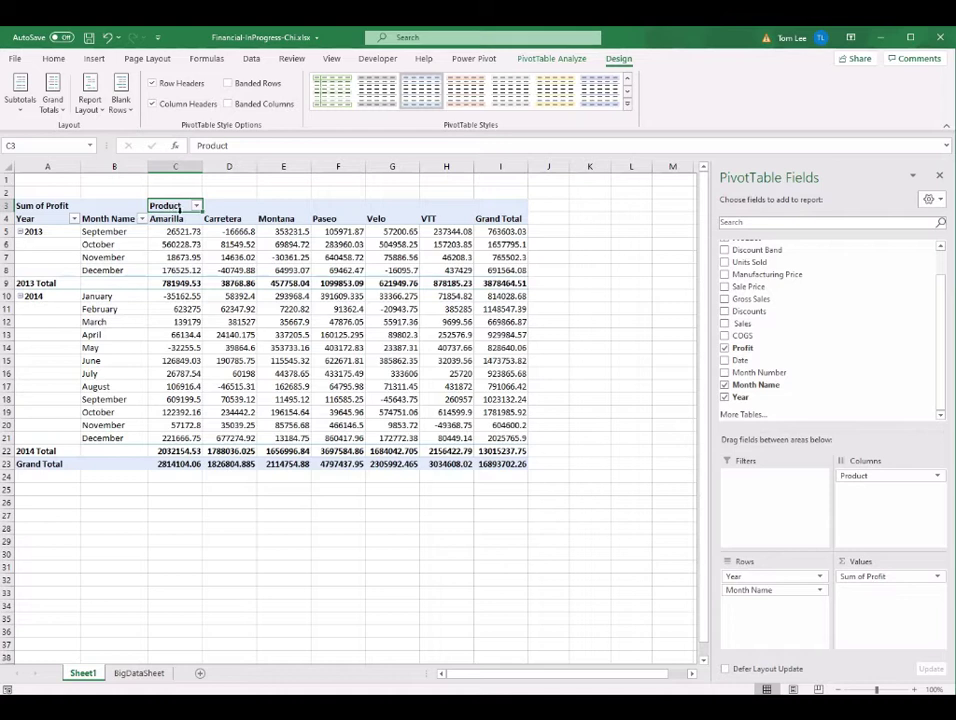
pyautogui.moveTo(50, 221); pyautogui.dragTo(100, 216)
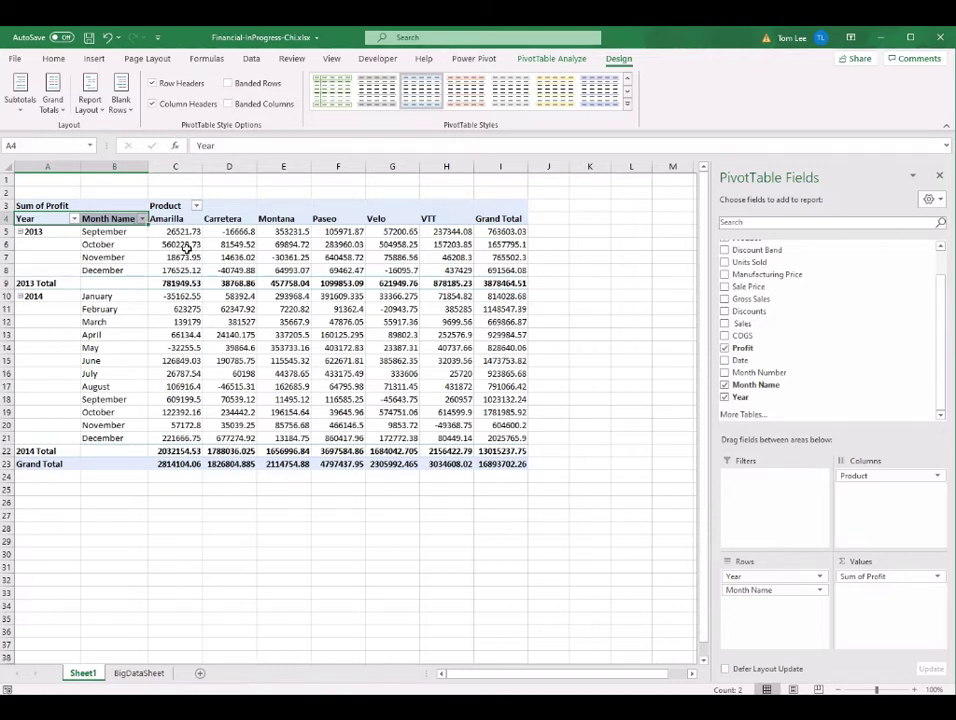
pyautogui.click(392, 257)
pyautogui.click(195, 246)
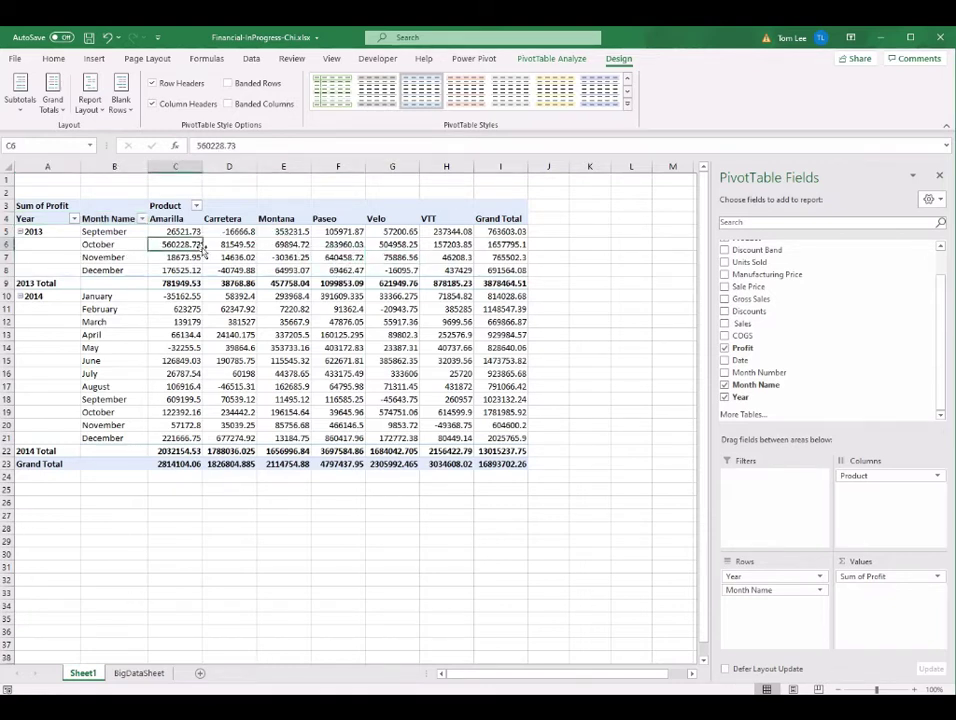
# - Switch the report layout back to Compact Form for comparison
pyautogui.click(91, 104)
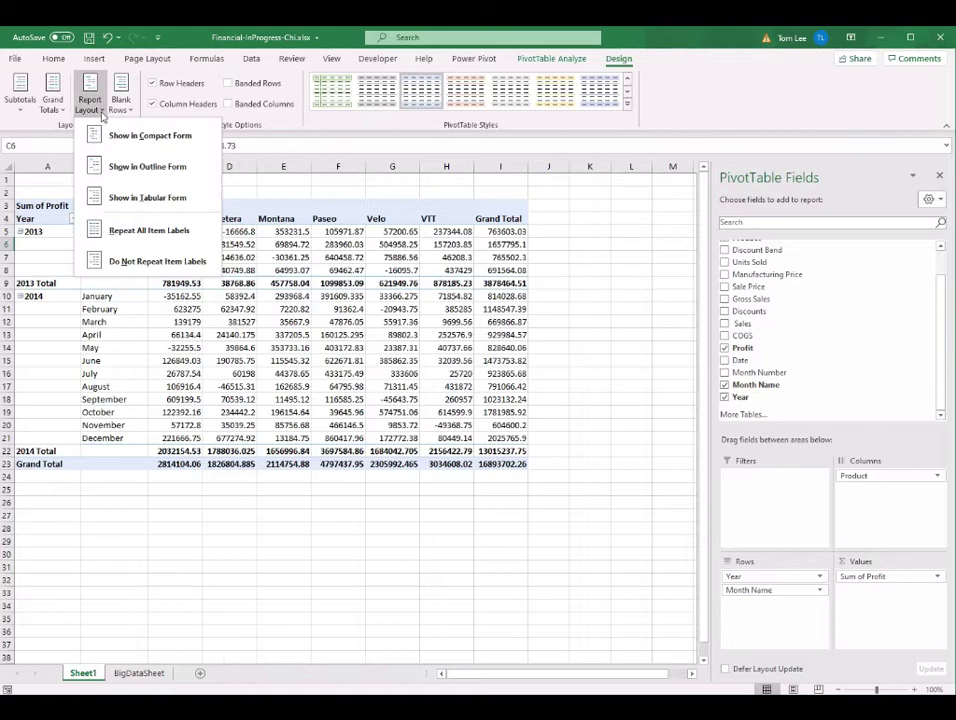
pyautogui.click(155, 137)
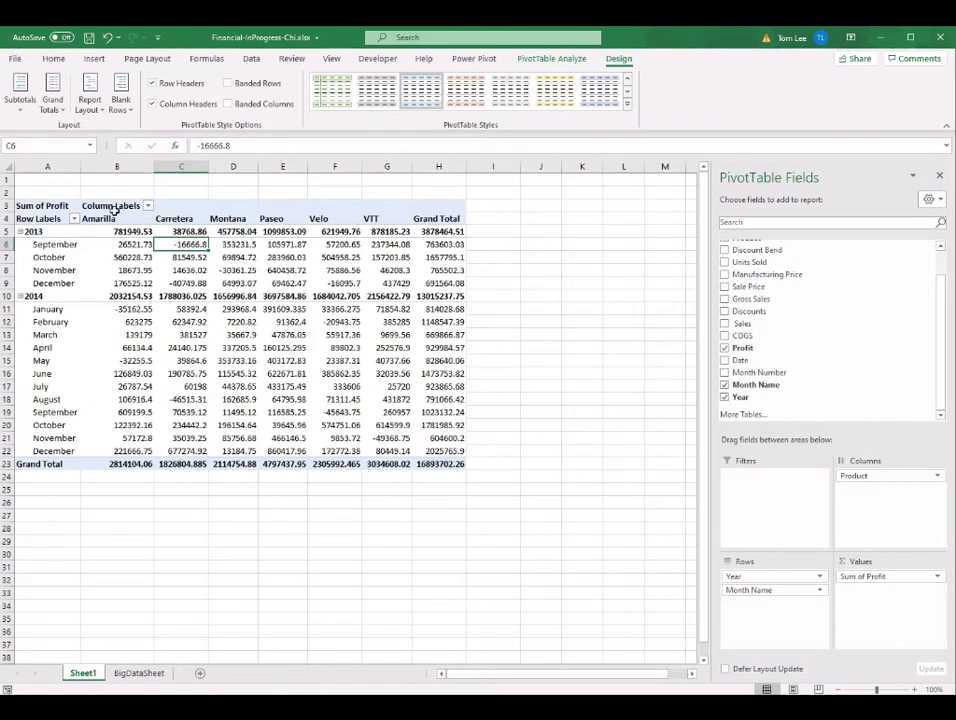
pyautogui.click(113, 206)
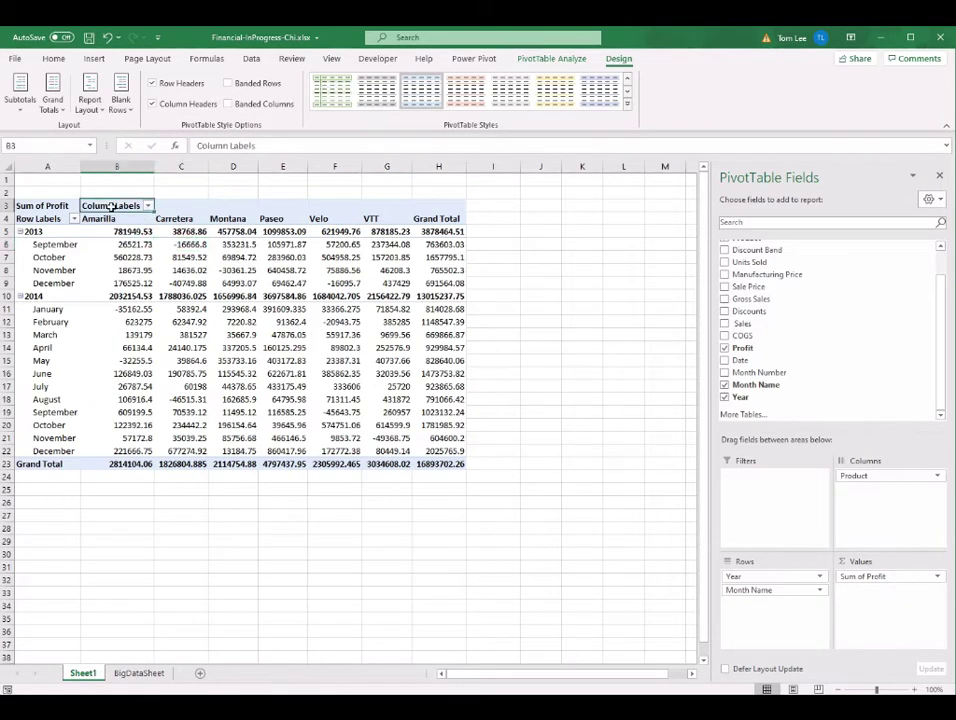
pyautogui.click(45, 219)
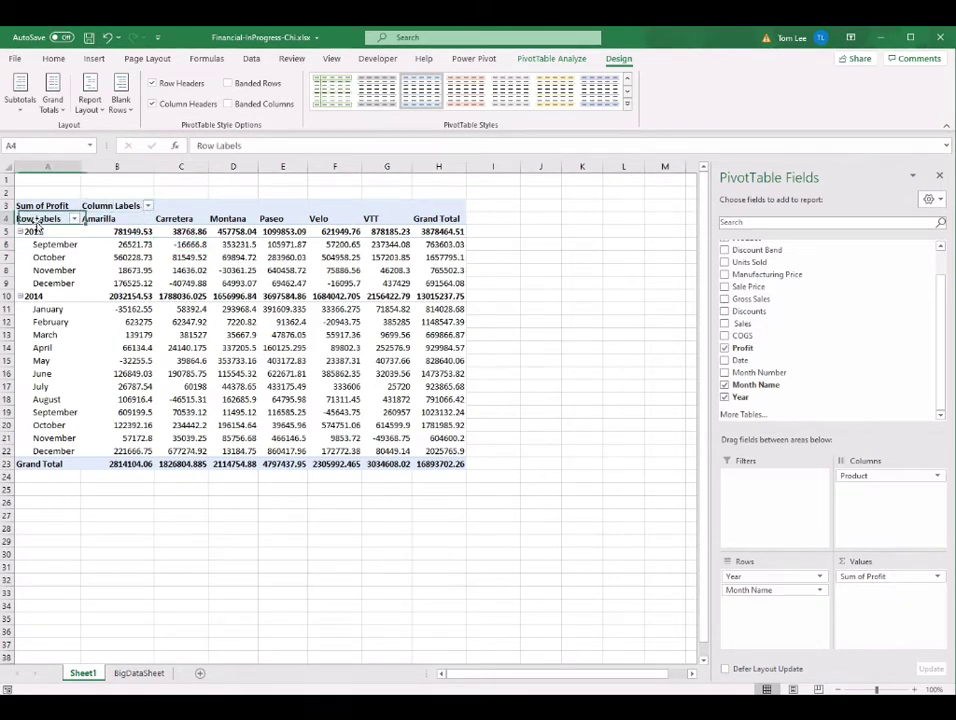
# - Reapply Tabular Form and check the Grand Total column and row values
pyautogui.click(89, 100)
pyautogui.click(148, 198)
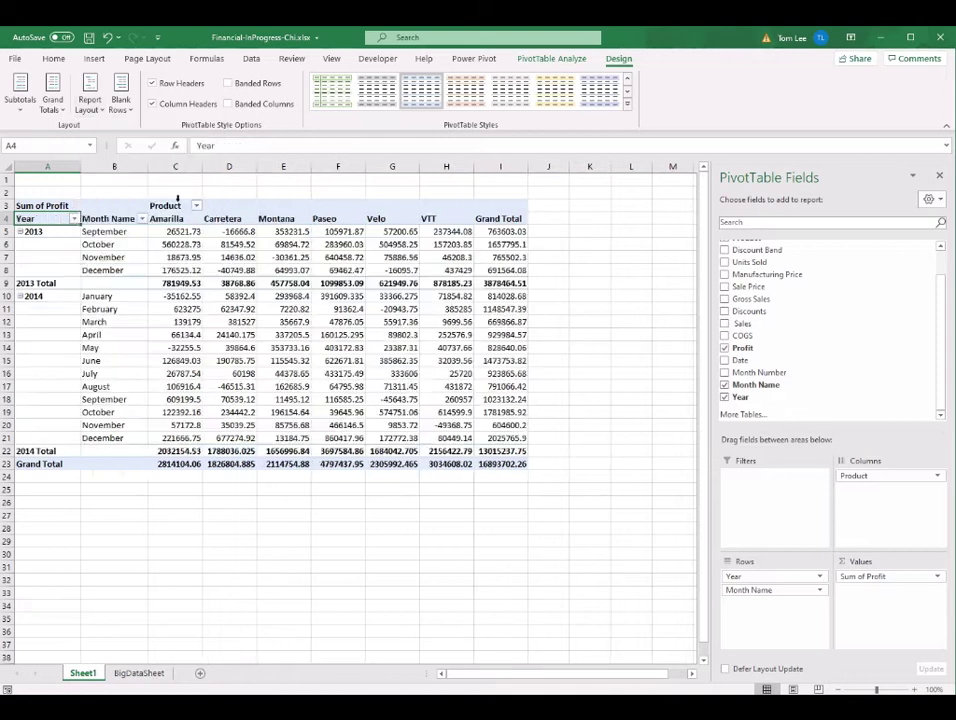
pyautogui.click(285, 257)
pyautogui.moveTo(509, 232); pyautogui.dragTo(506, 438)
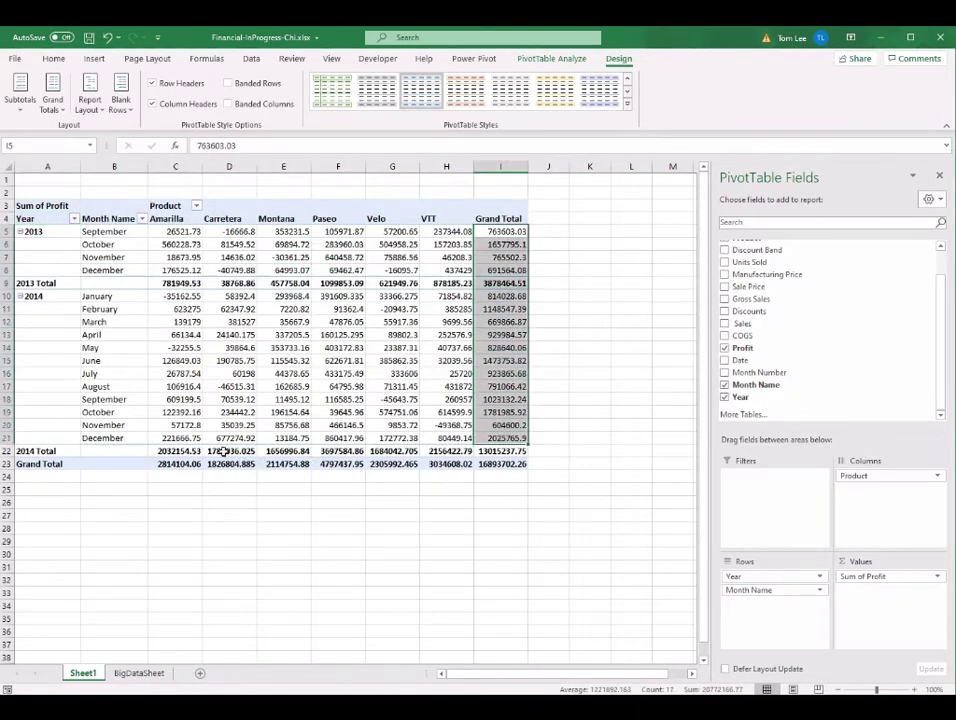
pyautogui.moveTo(185, 464); pyautogui.dragTo(460, 464)
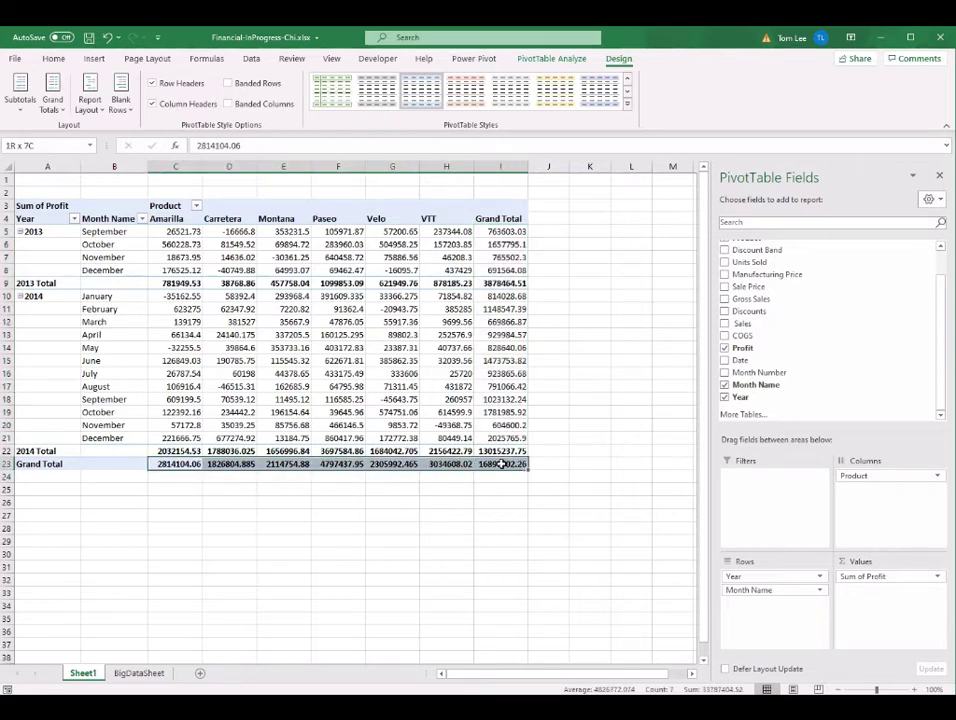
pyautogui.moveTo(238, 309); pyautogui.dragTo(245, 321)
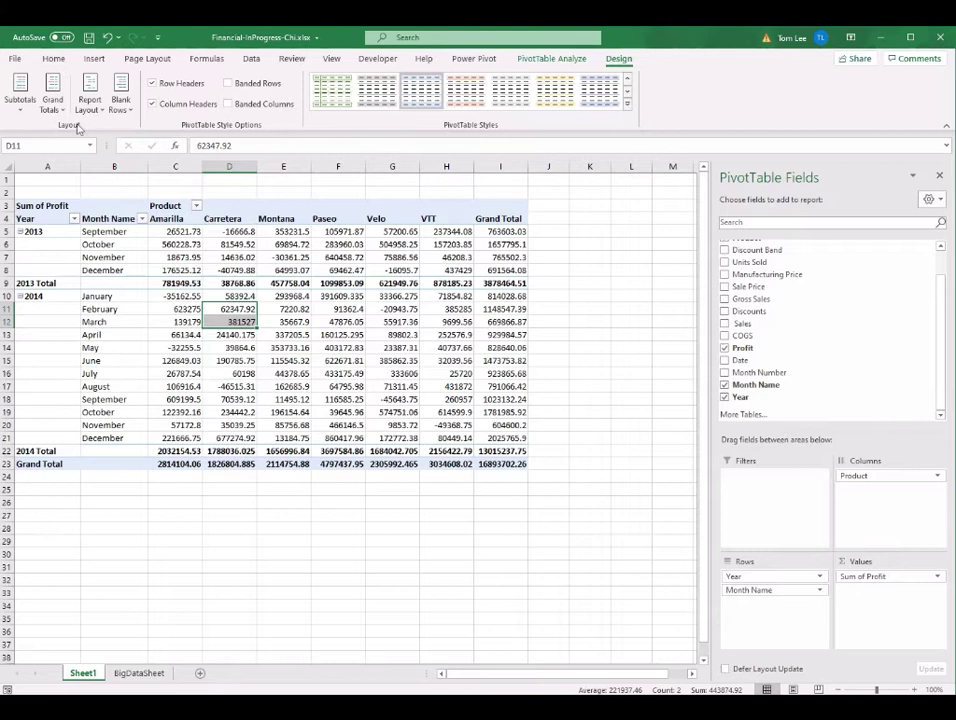
# - Try Grand Totals Off for Rows and Columns, then On for Rows Only
pyautogui.click(52, 104)
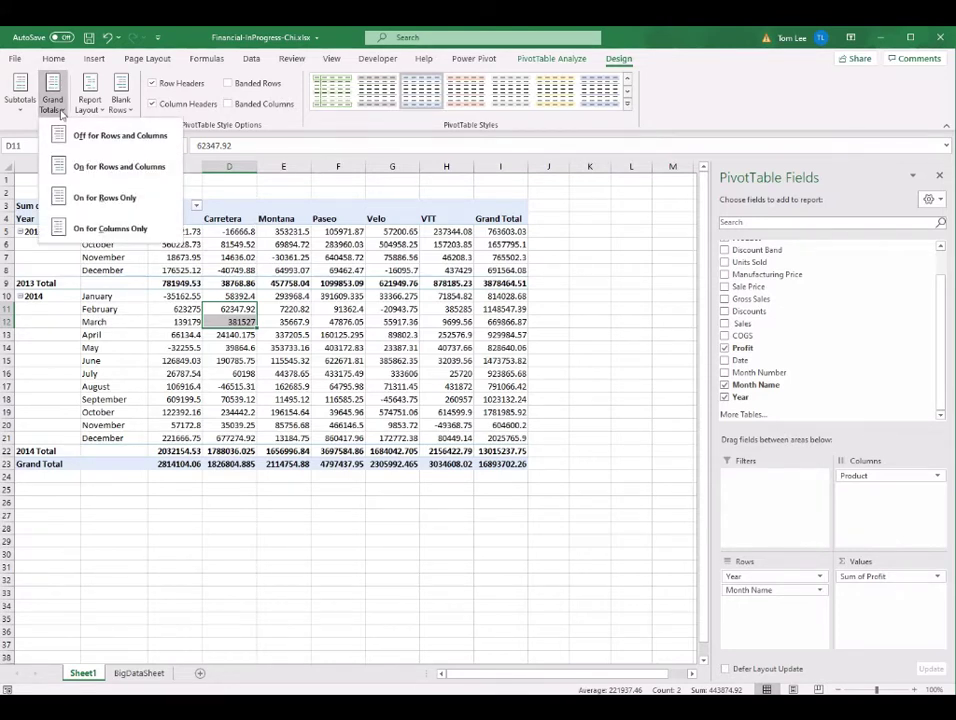
pyautogui.click(125, 138)
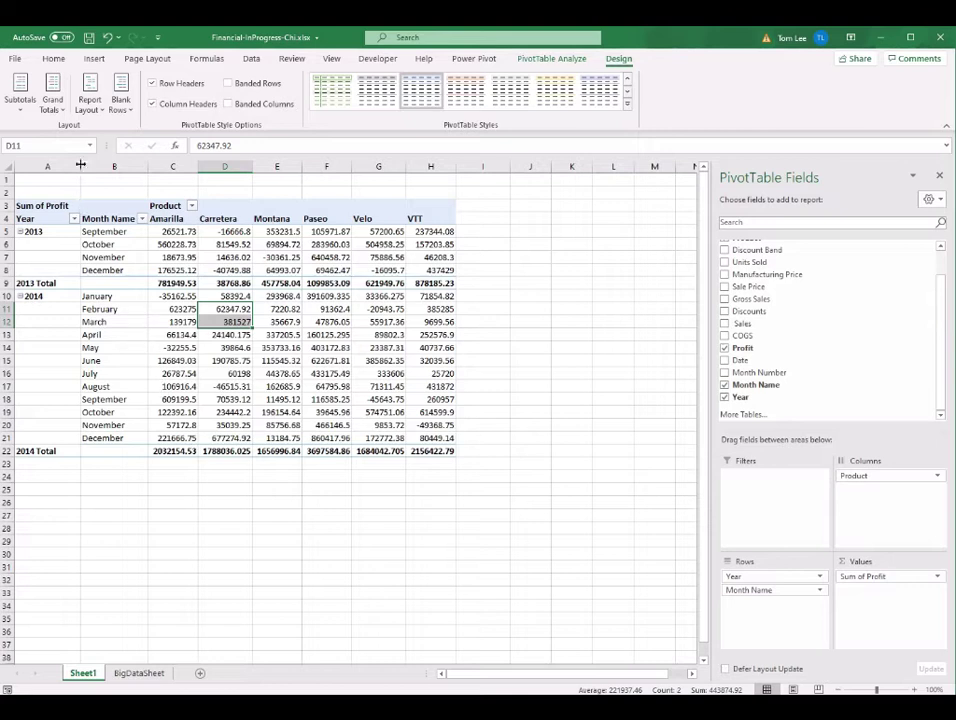
pyautogui.click(52, 95)
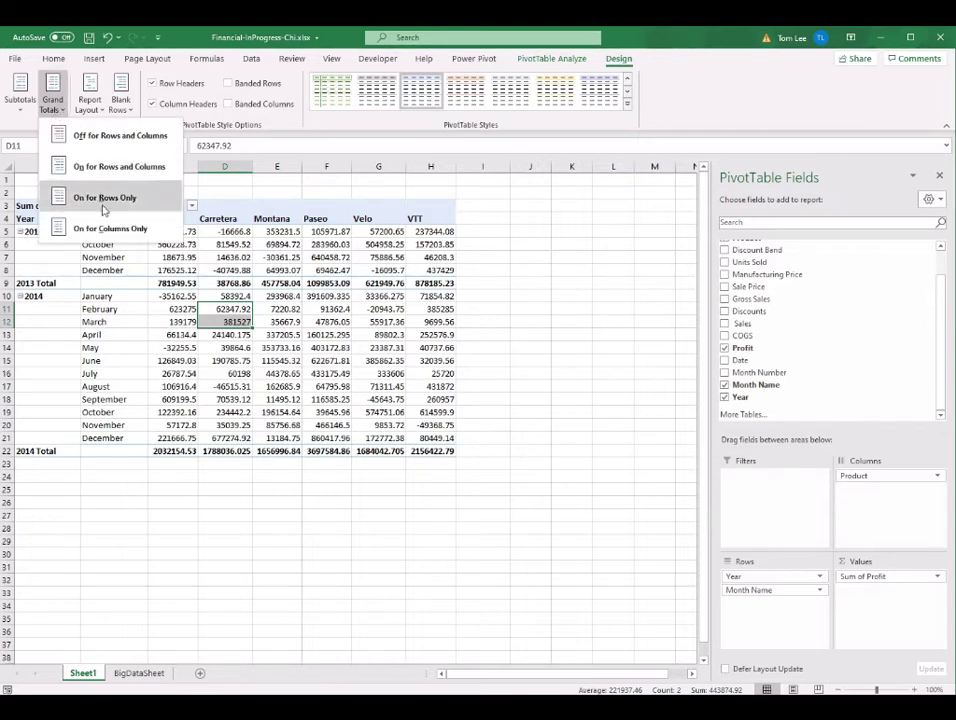
pyautogui.click(104, 199)
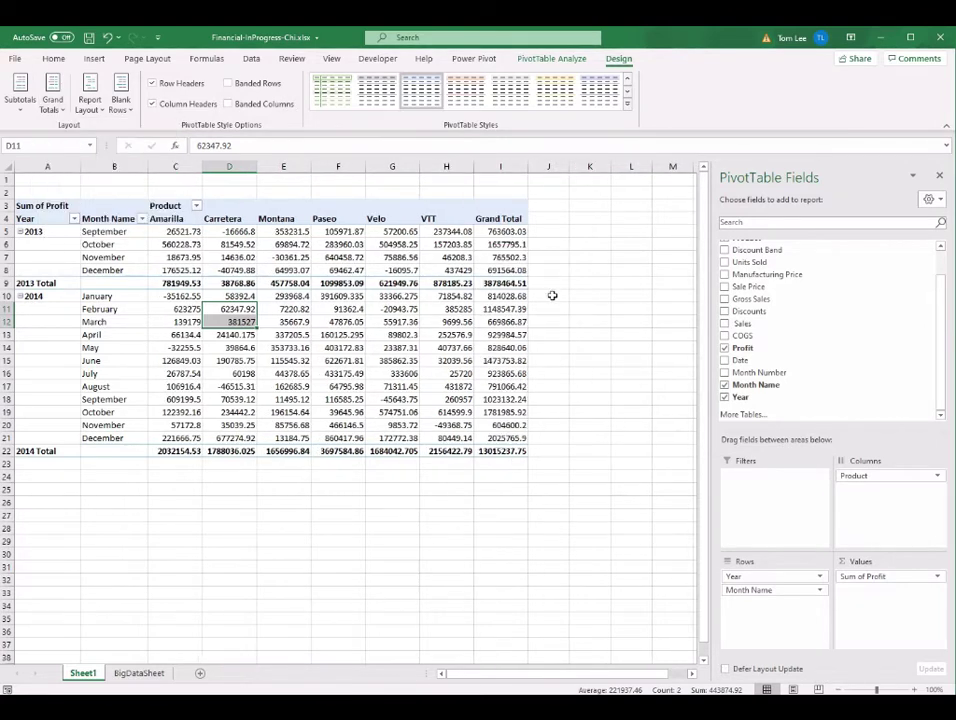
pyautogui.moveTo(500, 231); pyautogui.dragTo(511, 435)
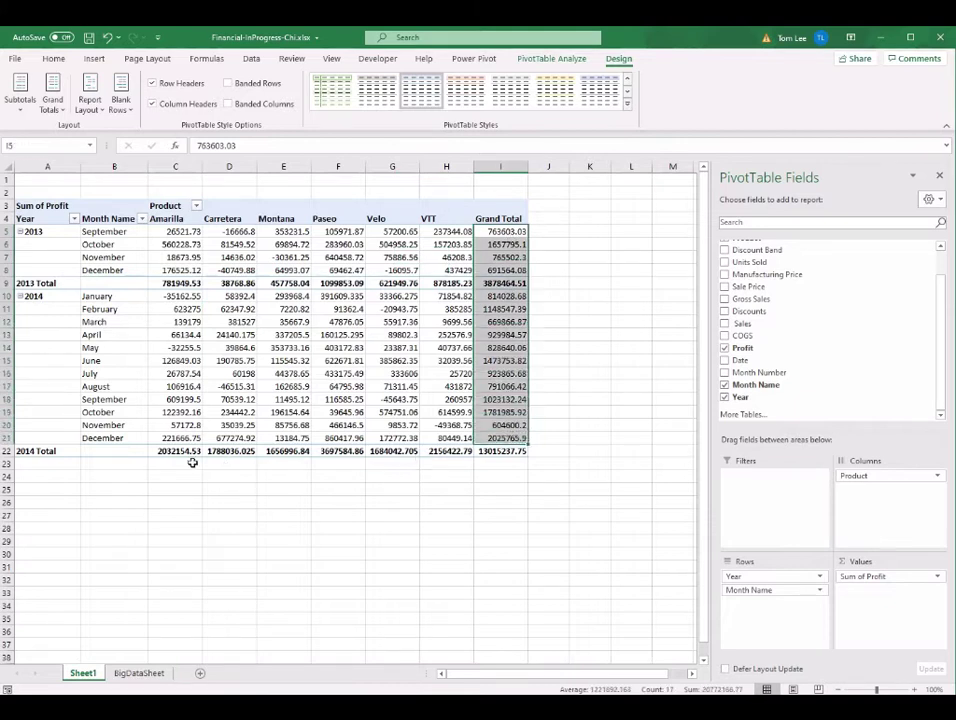
pyautogui.click(175, 360)
# - Try Grand Totals On for Columns Only, then On for Rows and Columns
pyautogui.click(52, 95)
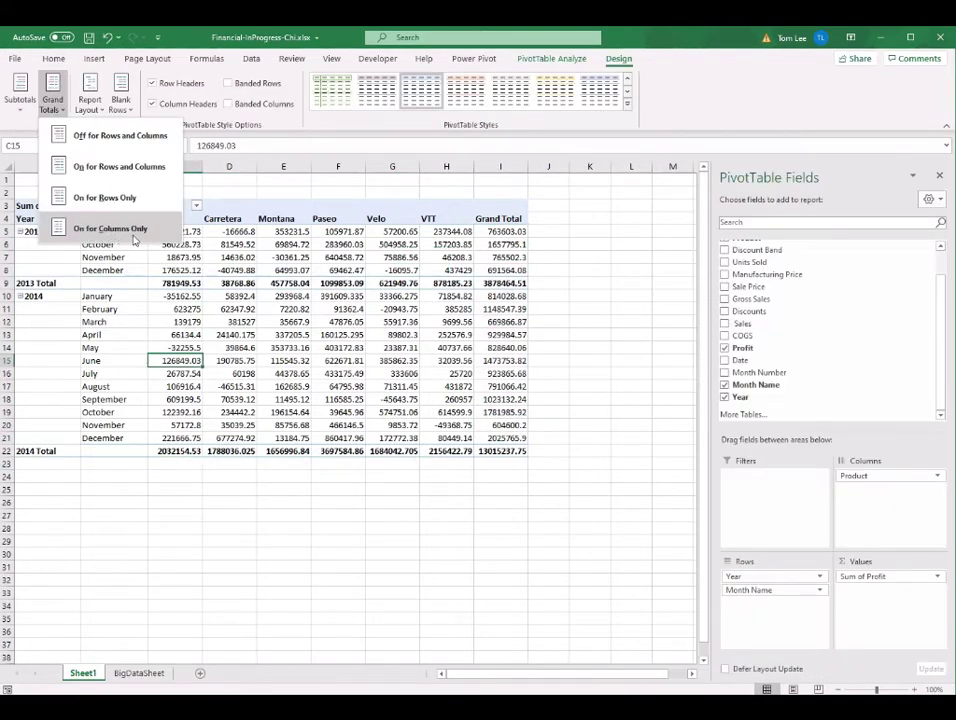
pyautogui.click(134, 236)
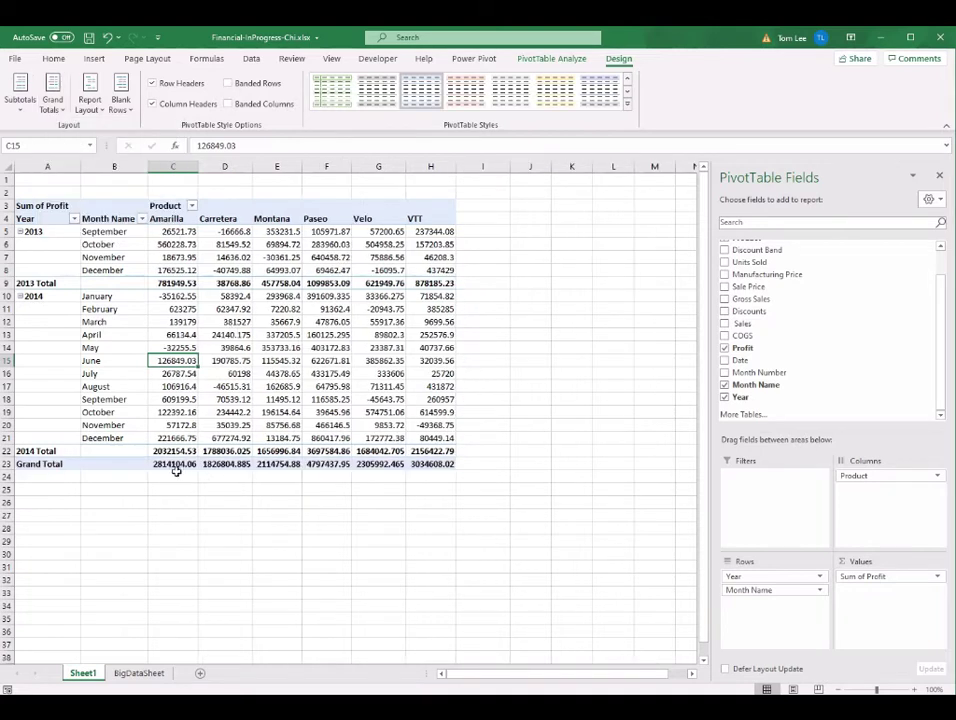
pyautogui.click(435, 373)
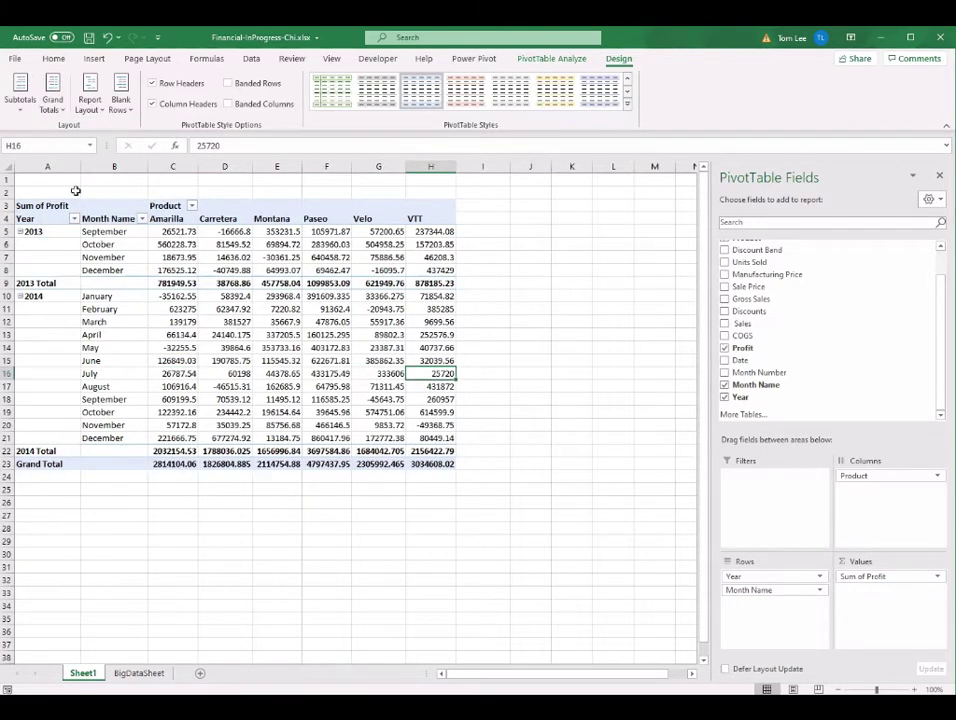
pyautogui.click(52, 93)
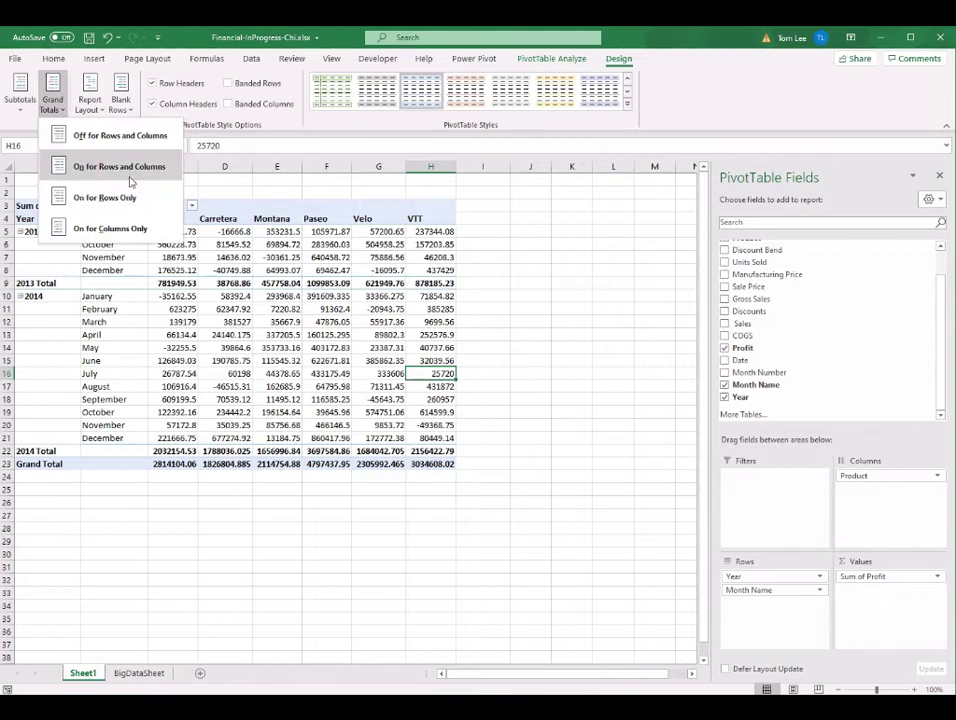
pyautogui.click(128, 176)
pyautogui.moveTo(500, 231); pyautogui.dragTo(170, 466)
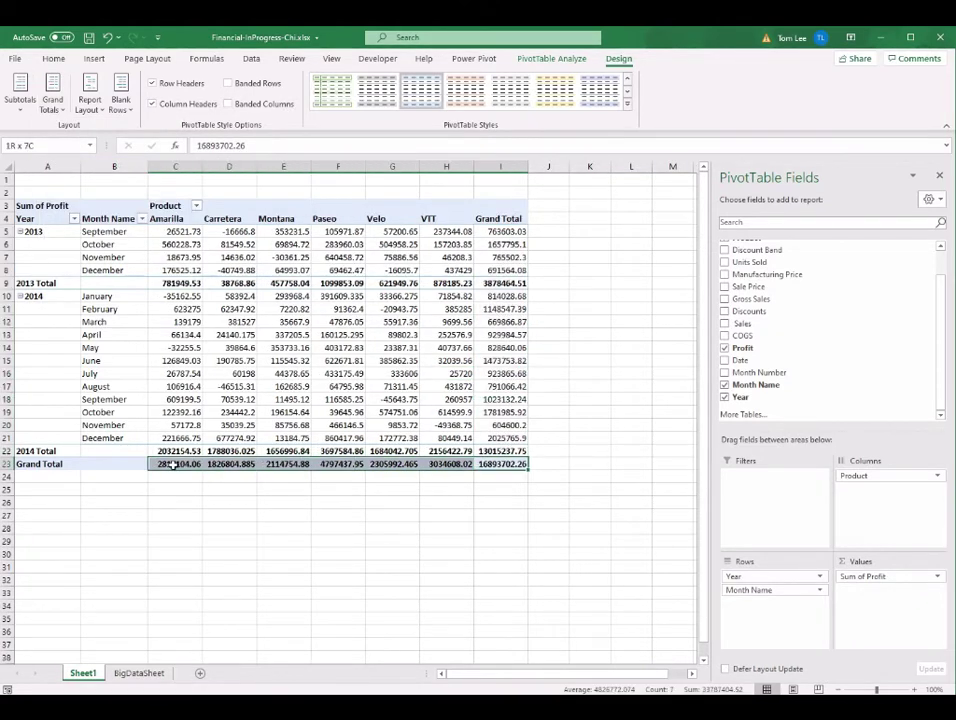
pyautogui.click(245, 333)
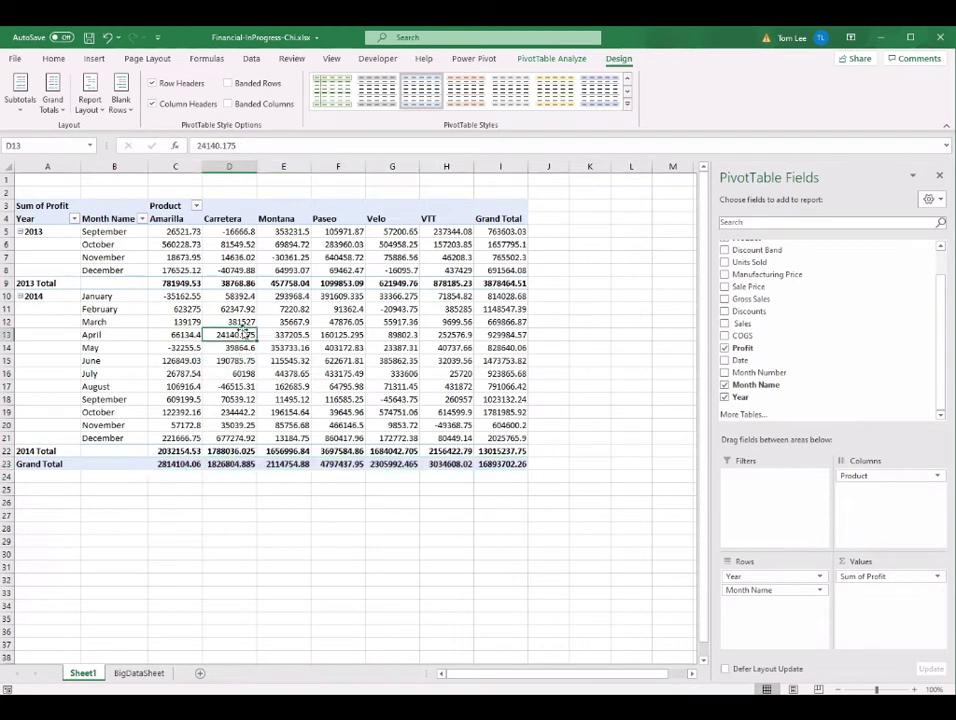
# - Set Grand Totals to Off, leaving only the 2013 Total and 2014 Total rows
pyautogui.click(56, 112)
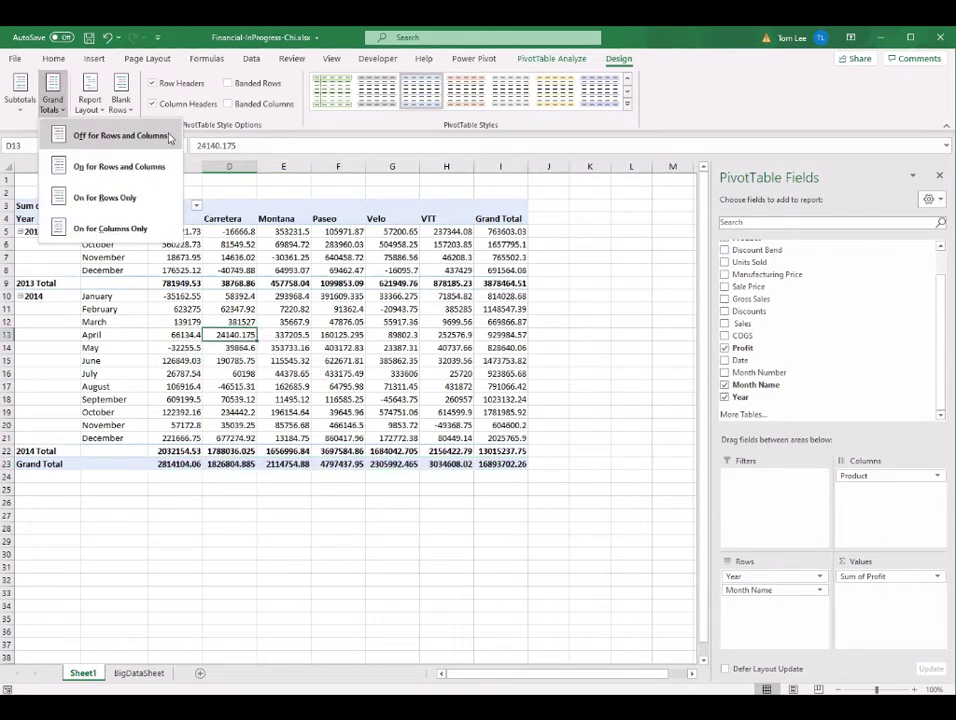
pyautogui.click(156, 143)
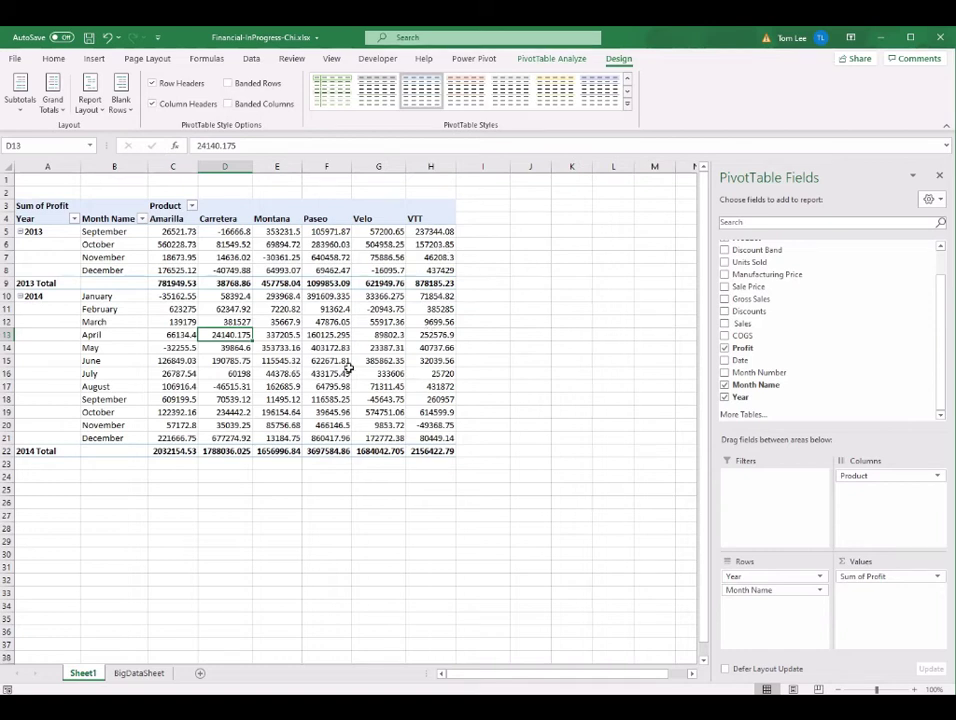
pyautogui.moveTo(402, 364)
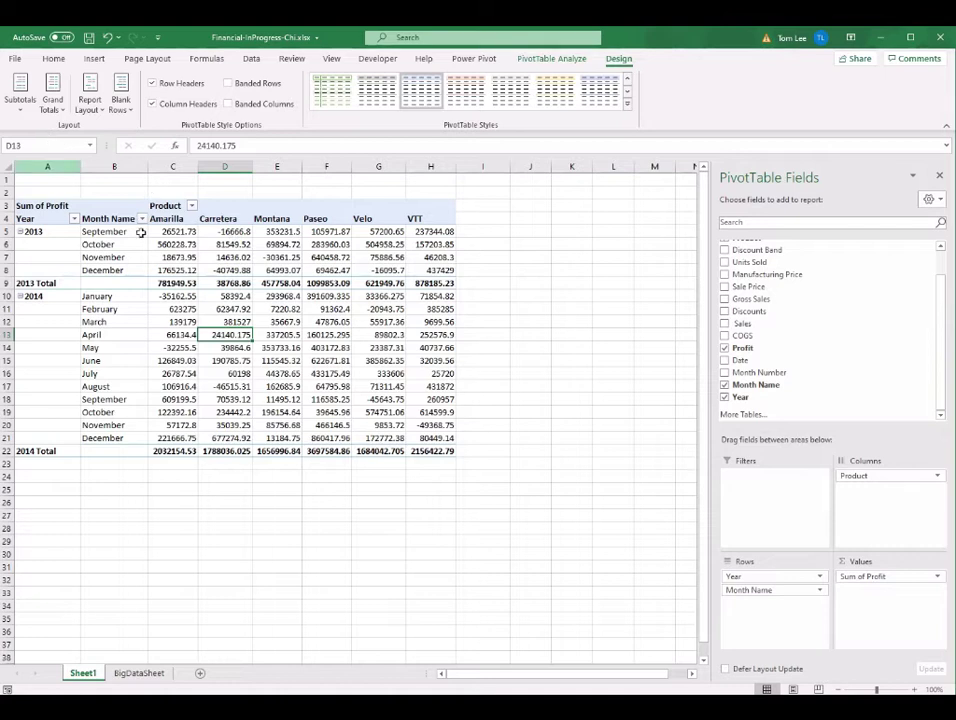
pyautogui.moveTo(170, 283); pyautogui.dragTo(292, 283)
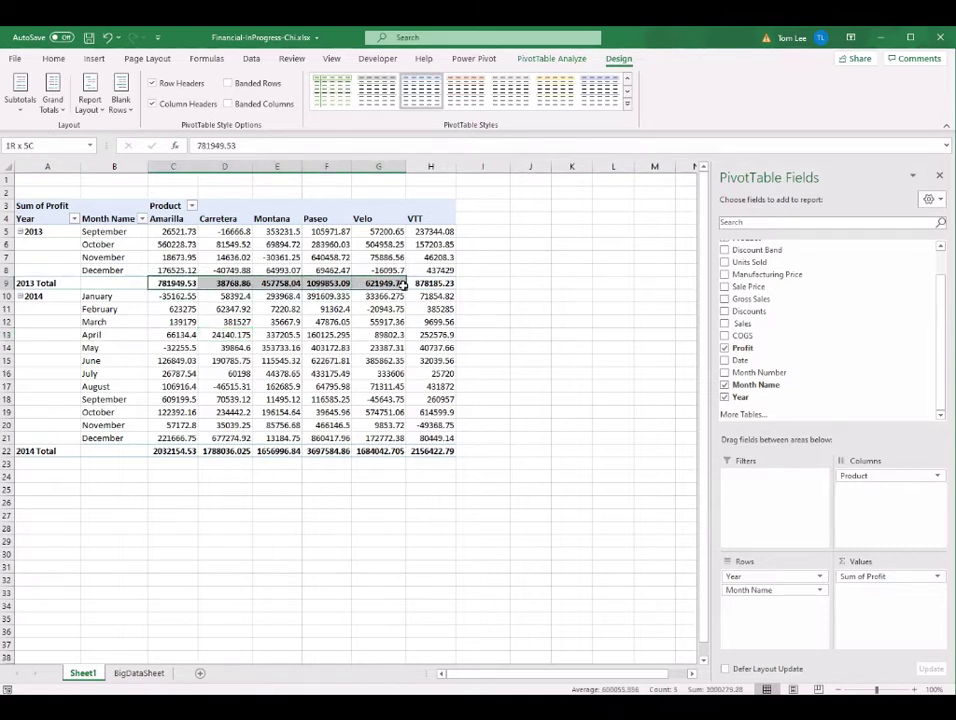
pyautogui.moveTo(190, 451); pyautogui.dragTo(247, 451)
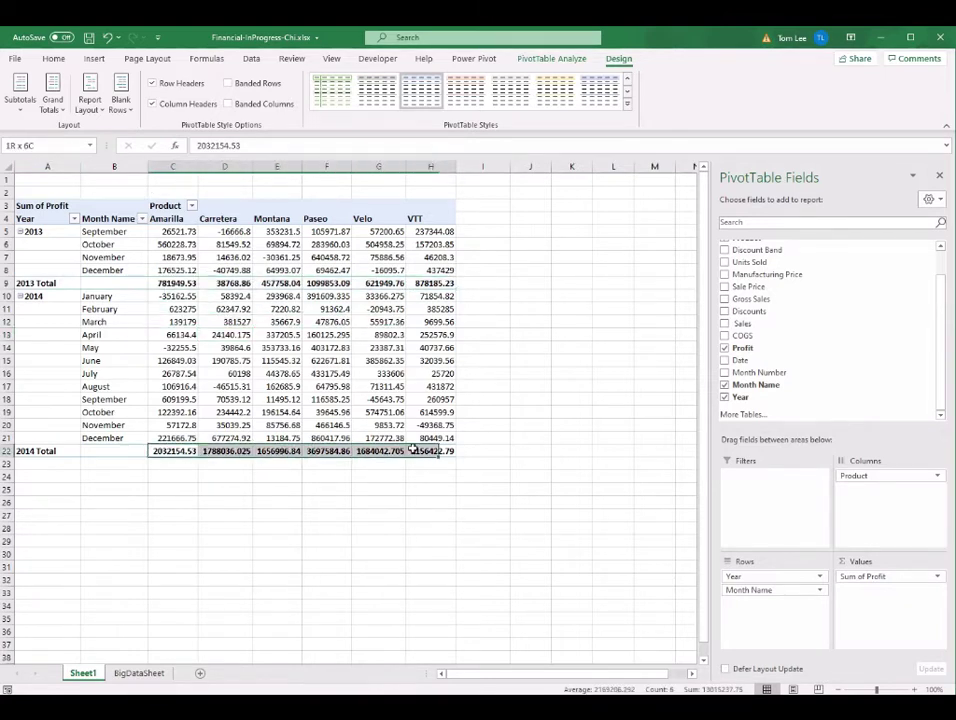
pyautogui.click(257, 333)
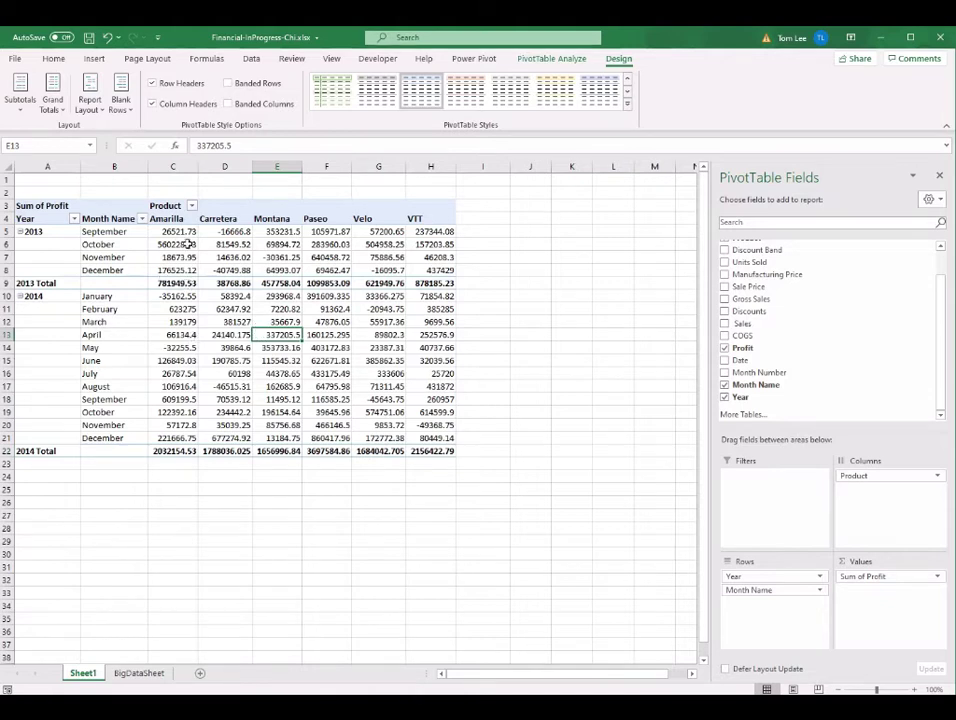
# - Choose Do Not Show Subtotals and check the remaining monthly profit values in C5:H20
pyautogui.click(21, 100)
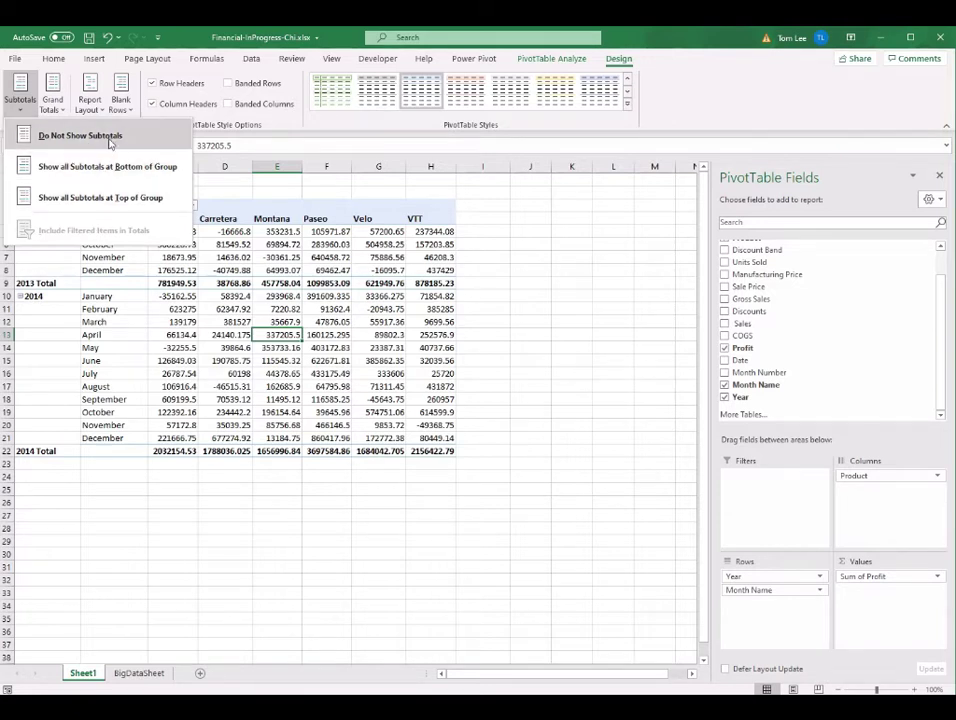
pyautogui.click(91, 137)
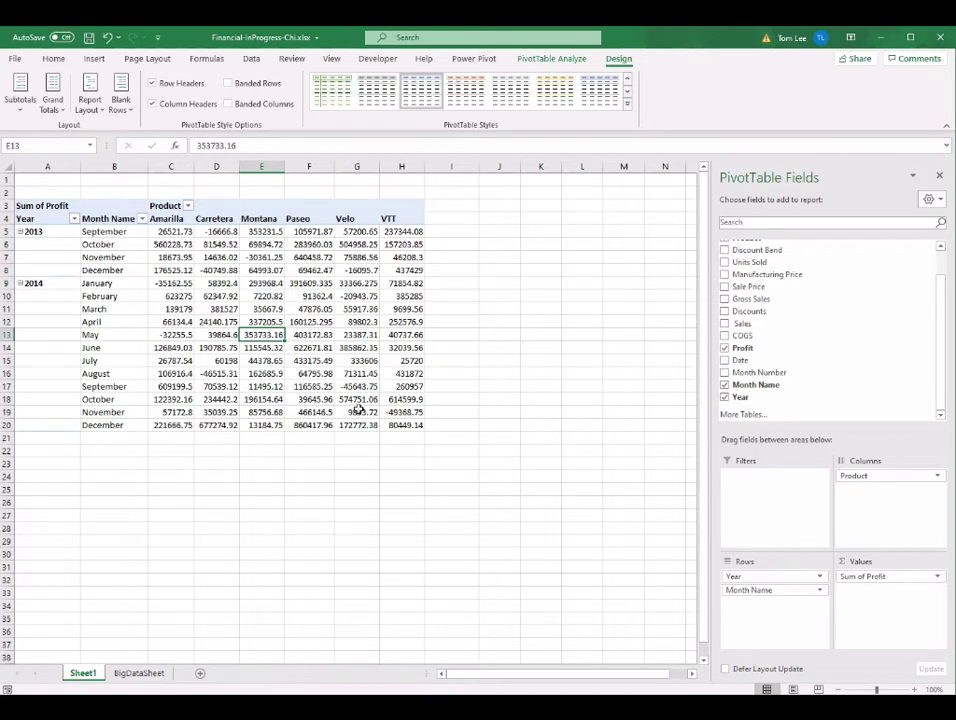
pyautogui.click(302, 398)
pyautogui.click(216, 270)
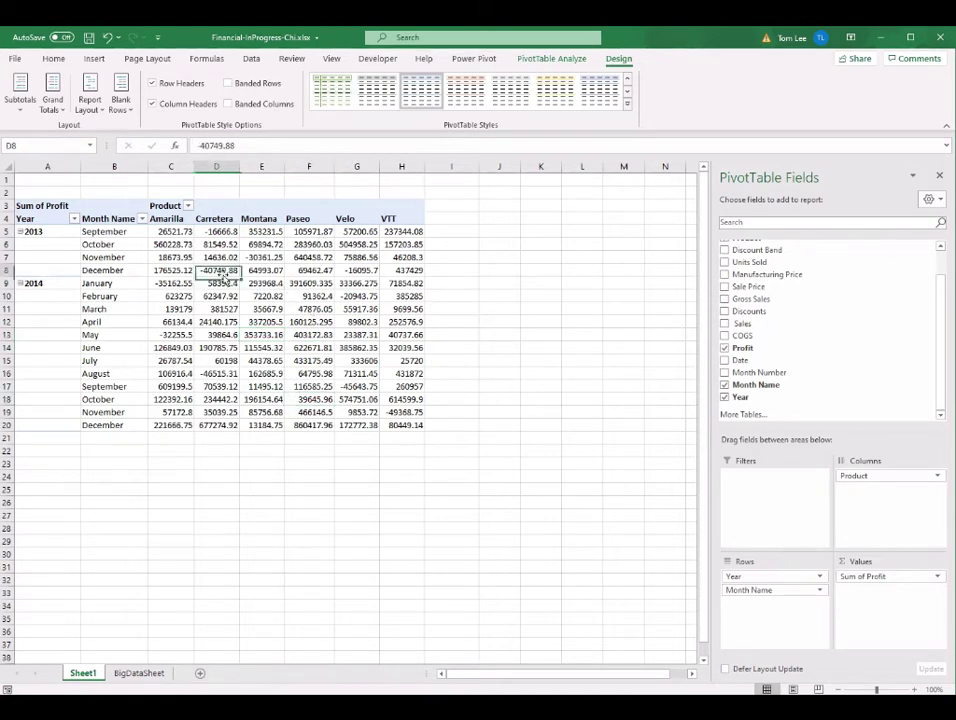
pyautogui.click(172, 257)
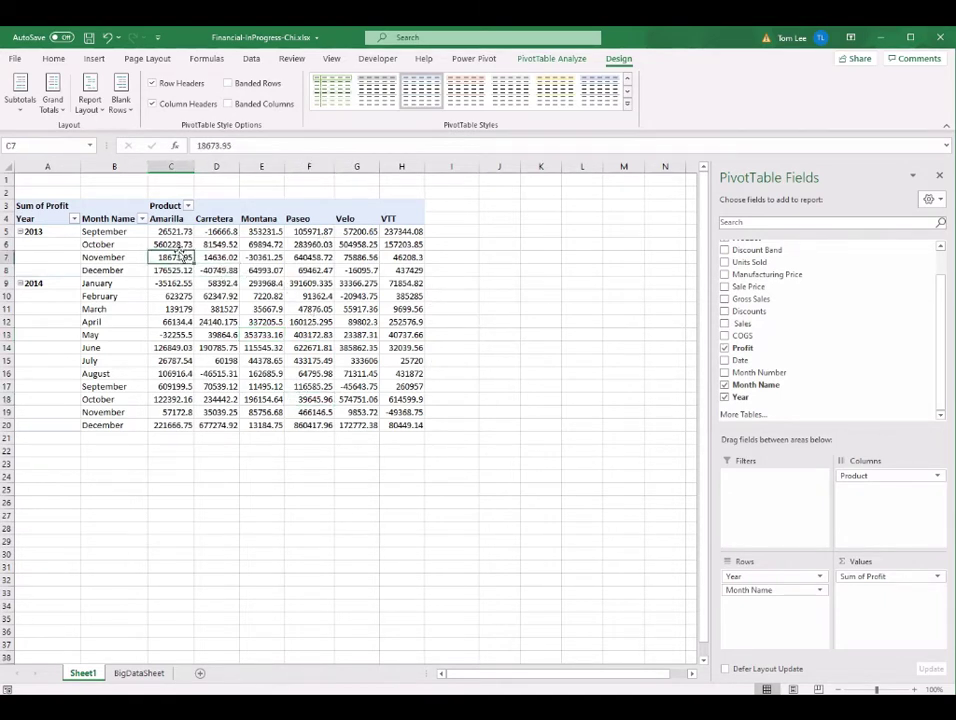
pyautogui.click(318, 309)
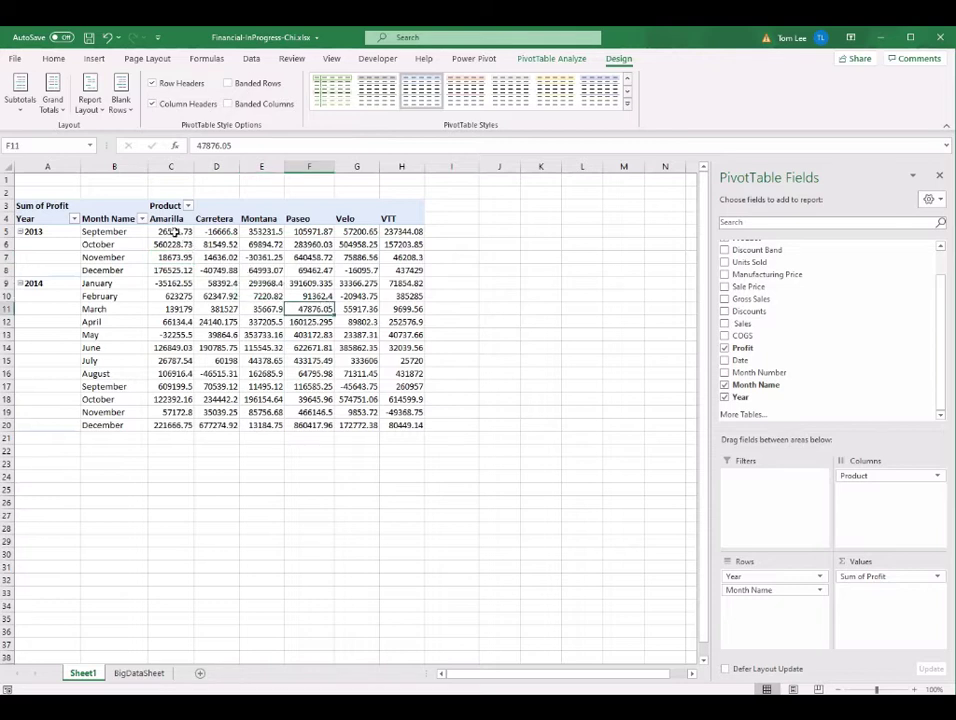
pyautogui.moveTo(175, 231); pyautogui.dragTo(396, 427)
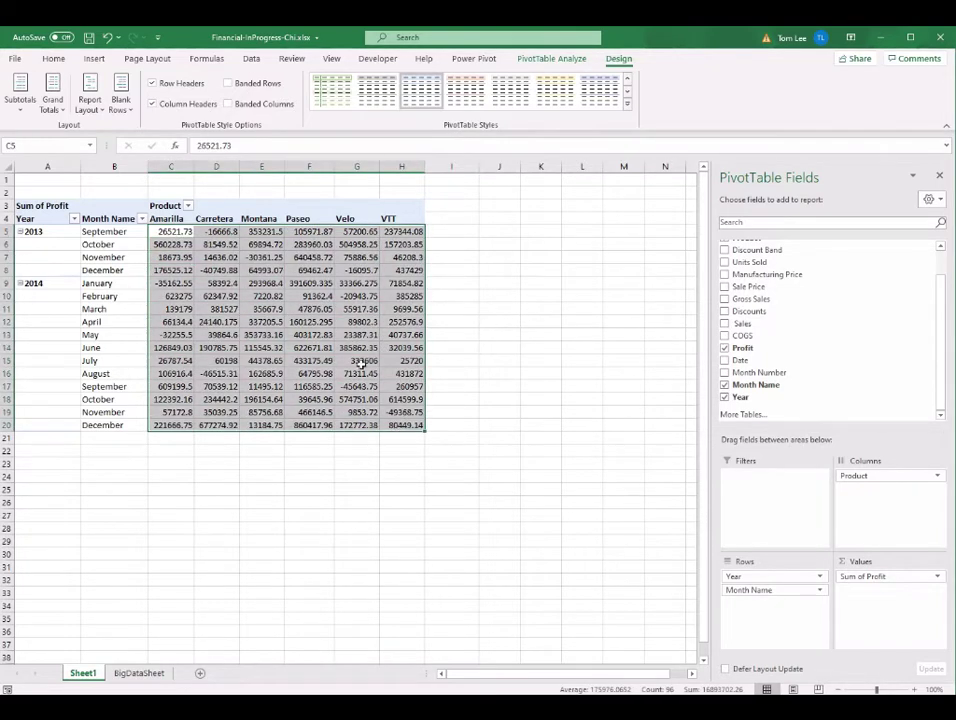
pyautogui.click(186, 233)
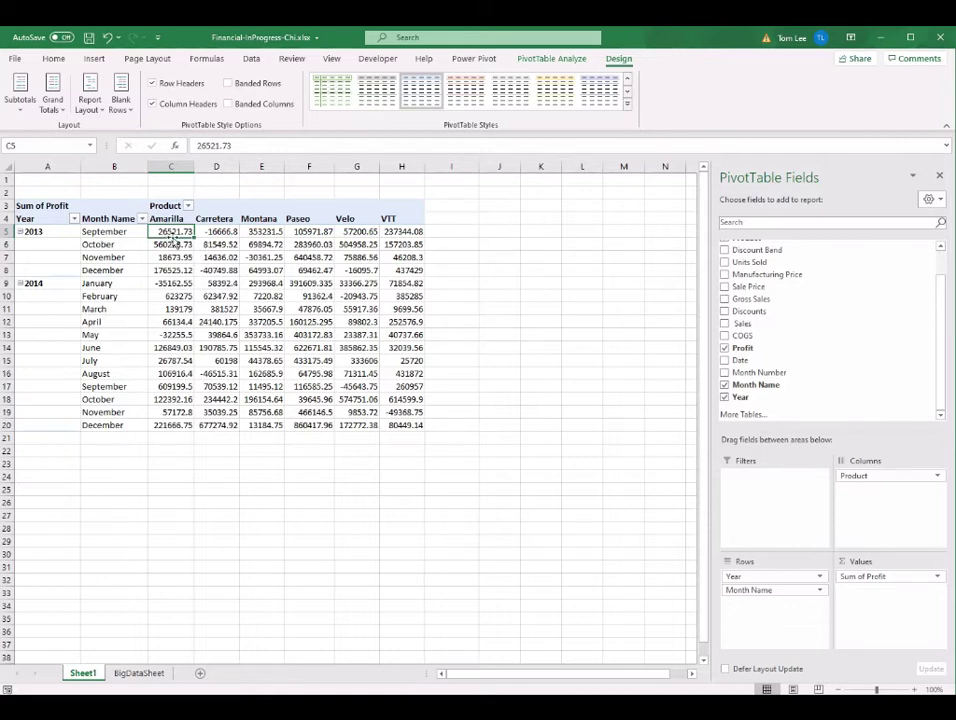
pyautogui.moveTo(178, 240)
# - Format Sum of Profit via Value Field Settings as Currency with 0 decimal places
pyautogui.rightClick(175, 233)
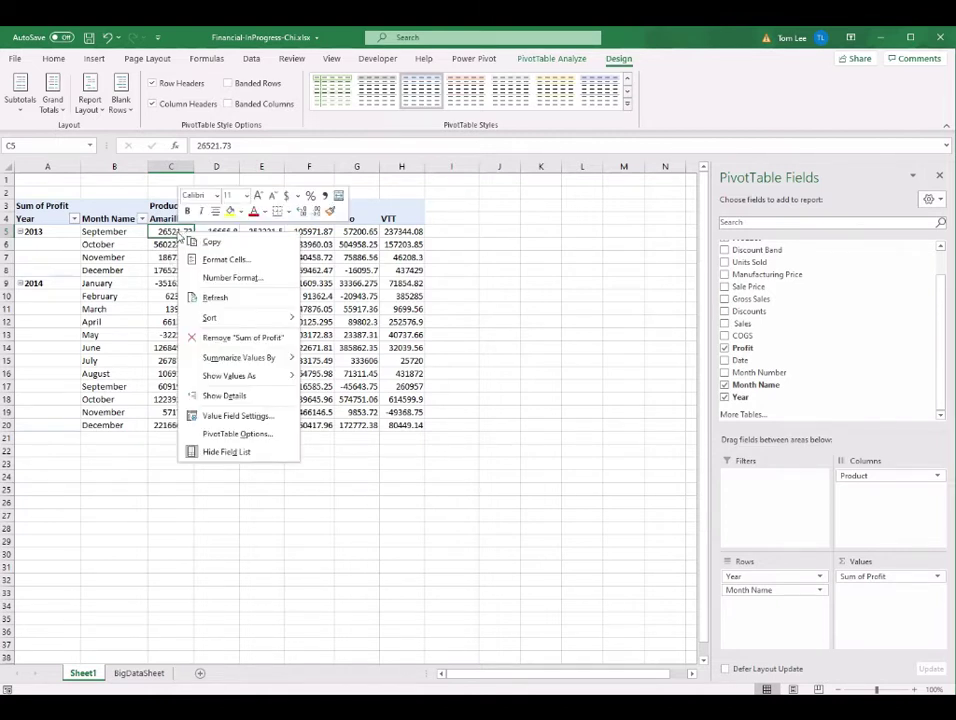
pyautogui.click(278, 421)
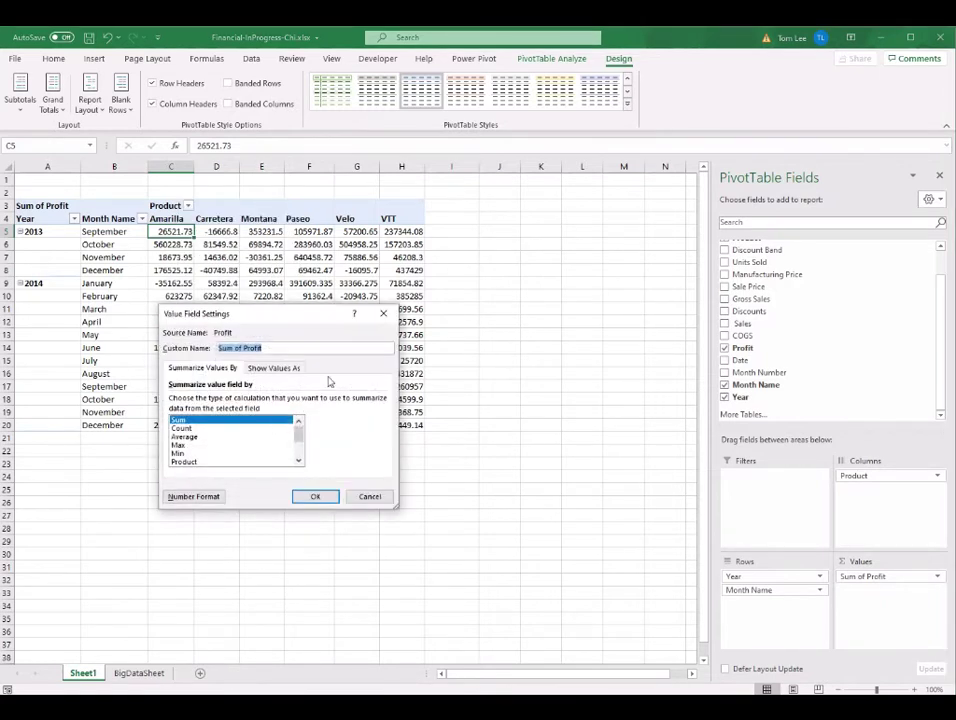
pyautogui.moveTo(324, 316); pyautogui.dragTo(357, 228)
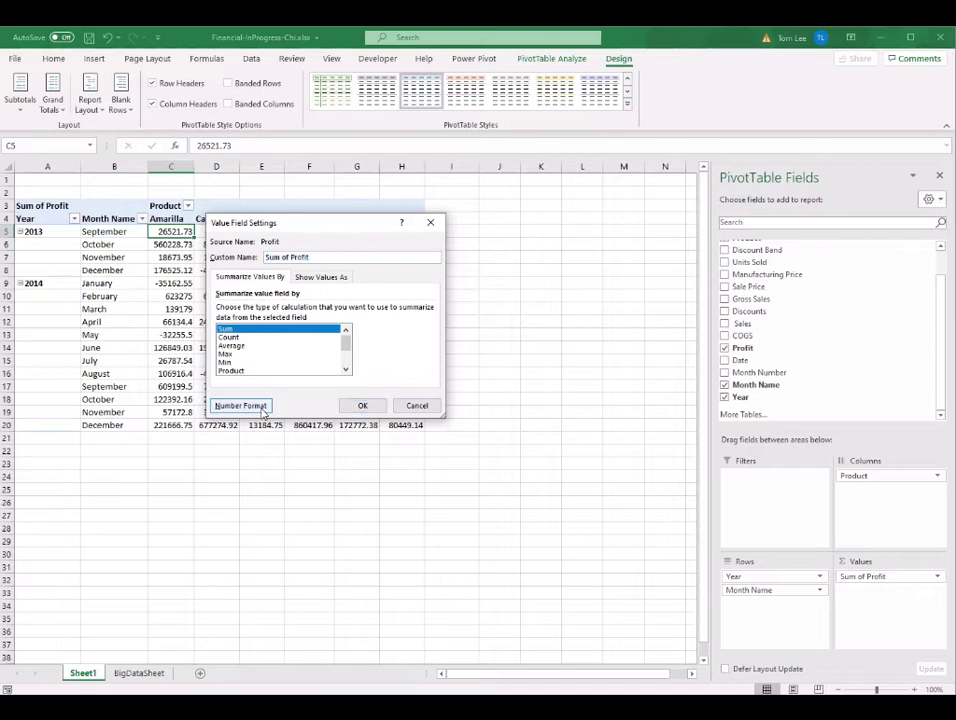
pyautogui.click(262, 408)
pyautogui.moveTo(339, 264); pyautogui.dragTo(388, 241)
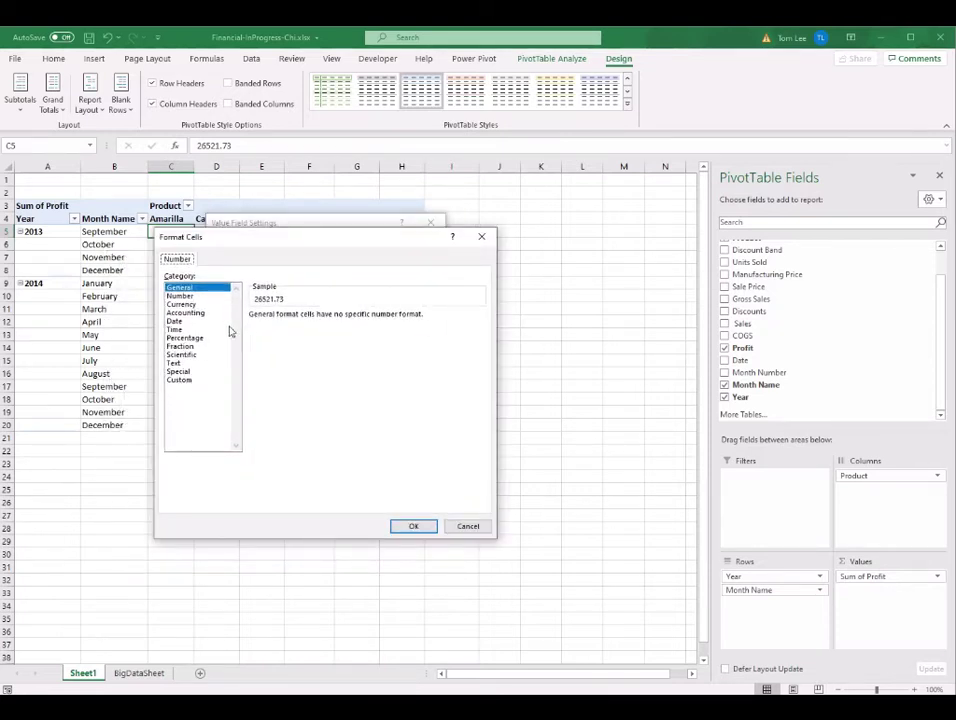
pyautogui.click(185, 305)
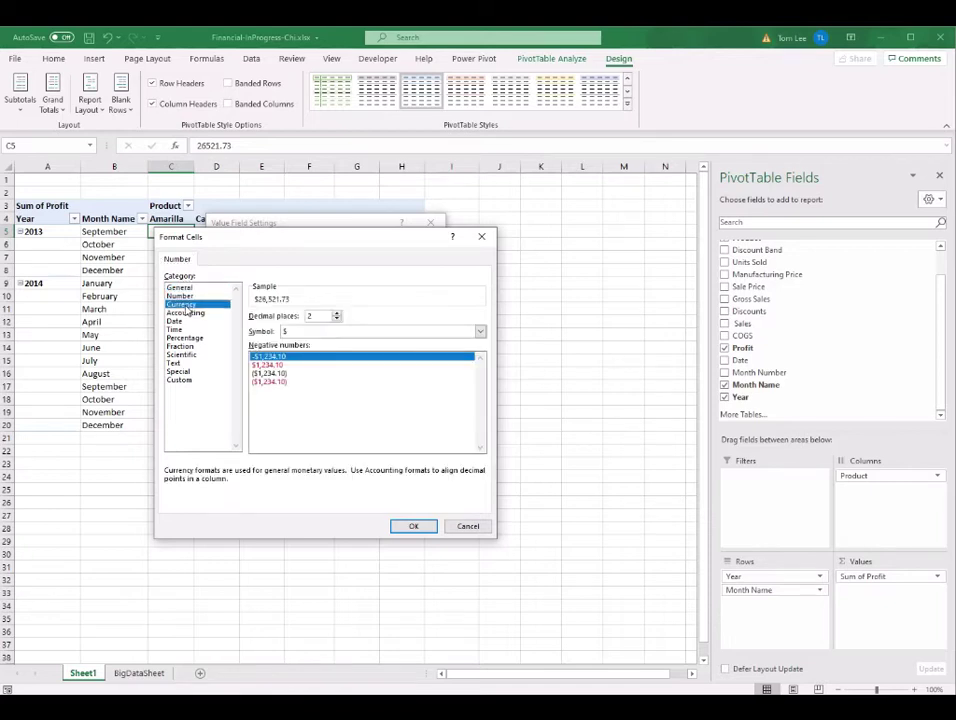
pyautogui.click(337, 320)
pyautogui.click(337, 320)
pyautogui.click(414, 525)
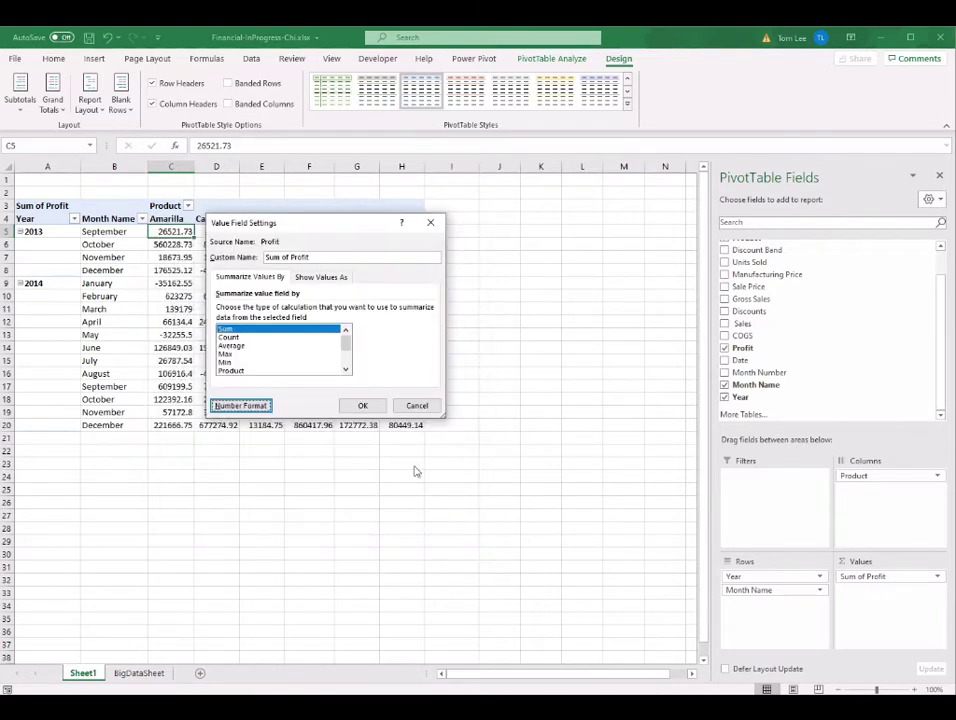
pyautogui.click(363, 405)
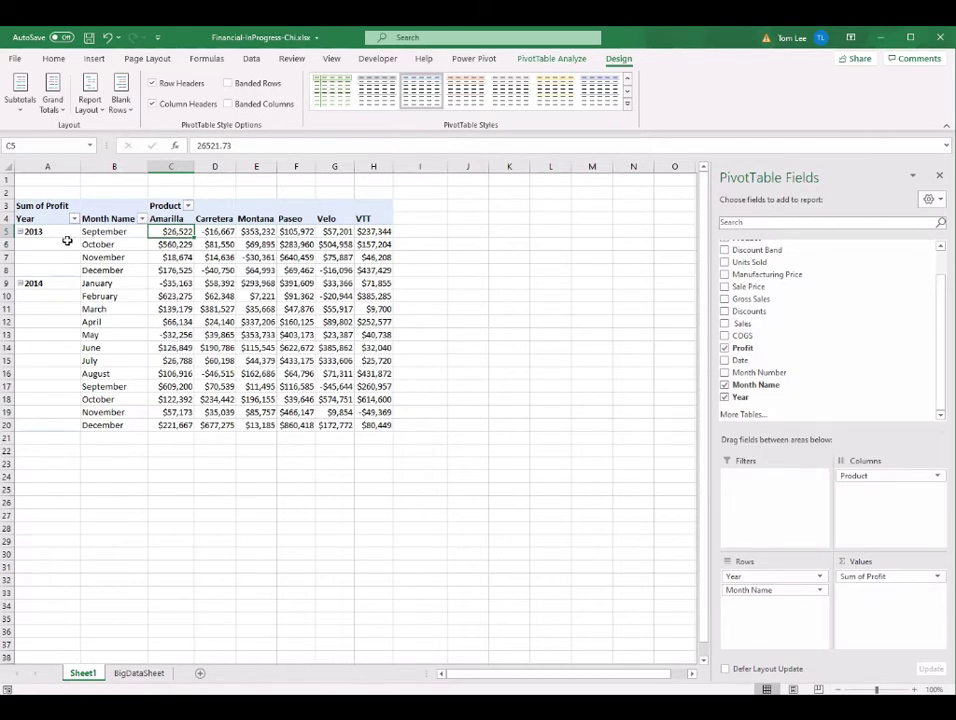
# - Check the reformatted profit values, e.g. $26,522 for September 2013 Amarilla
pyautogui.moveTo(170, 231); pyautogui.dragTo(256, 270)
pyautogui.click(181, 231)
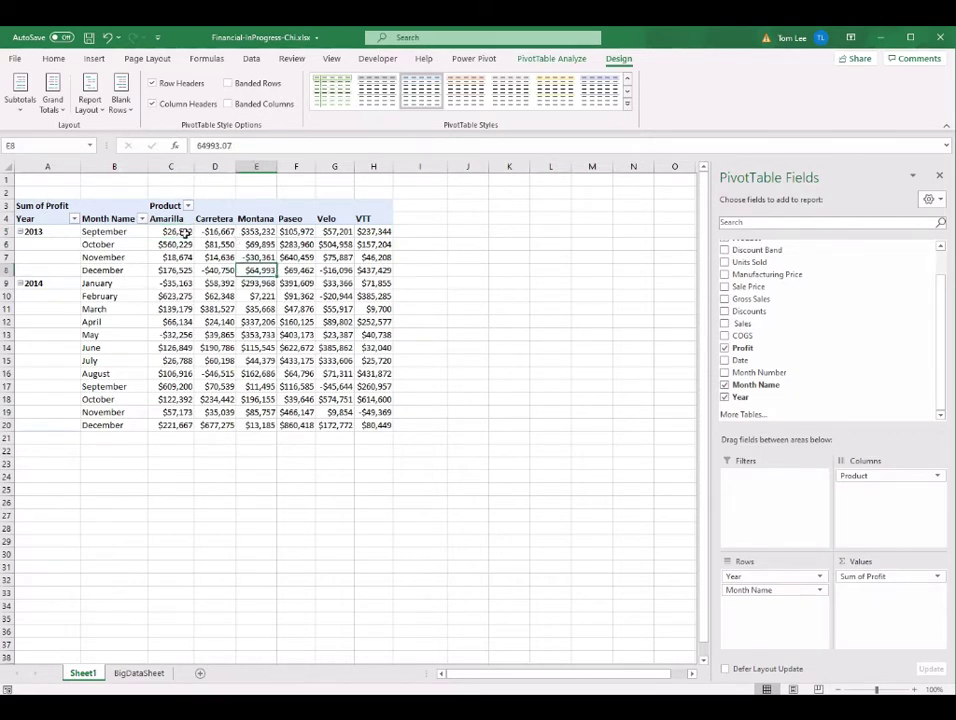
pyautogui.moveTo(181, 231); pyautogui.dragTo(385, 399)
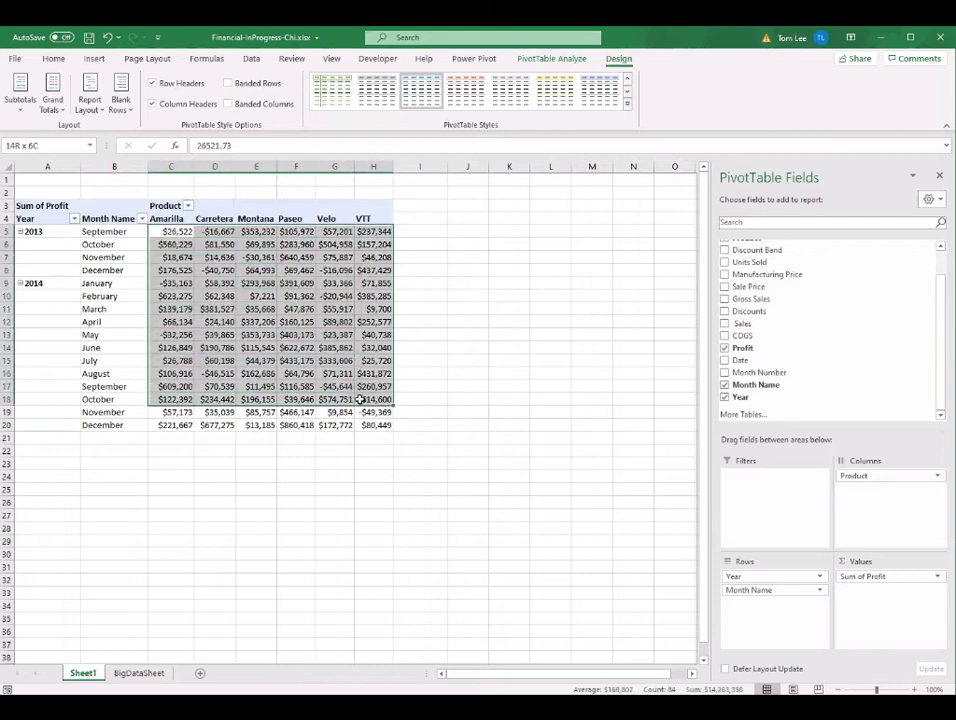
pyautogui.click(315, 335)
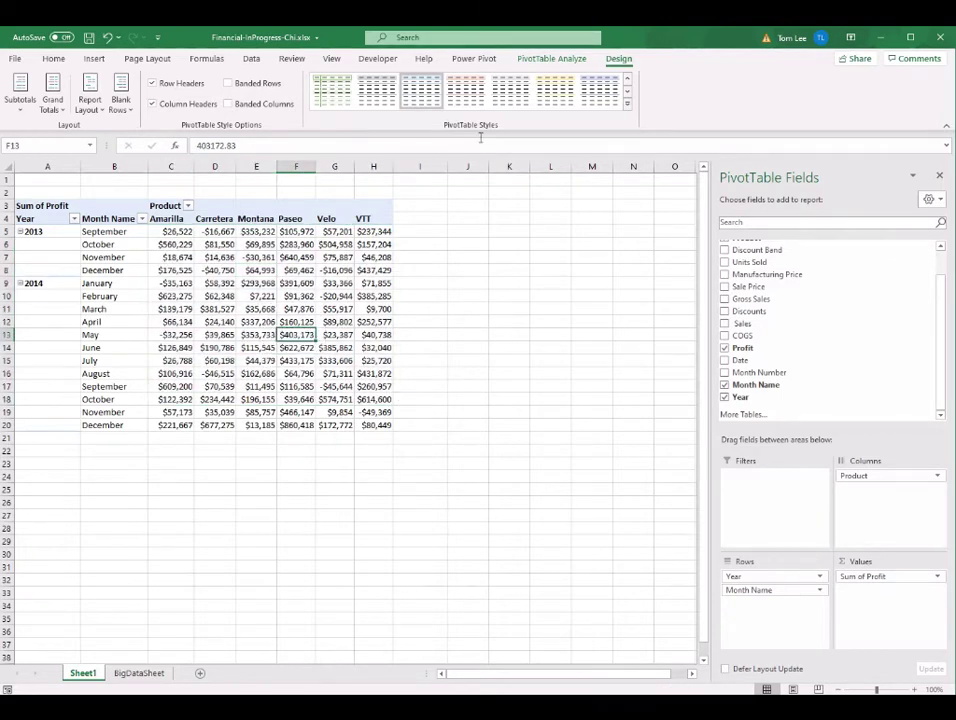
# - Change the PivotTable Name from PivotTable2 to TimeProfitPivot
pyautogui.click(574, 62)
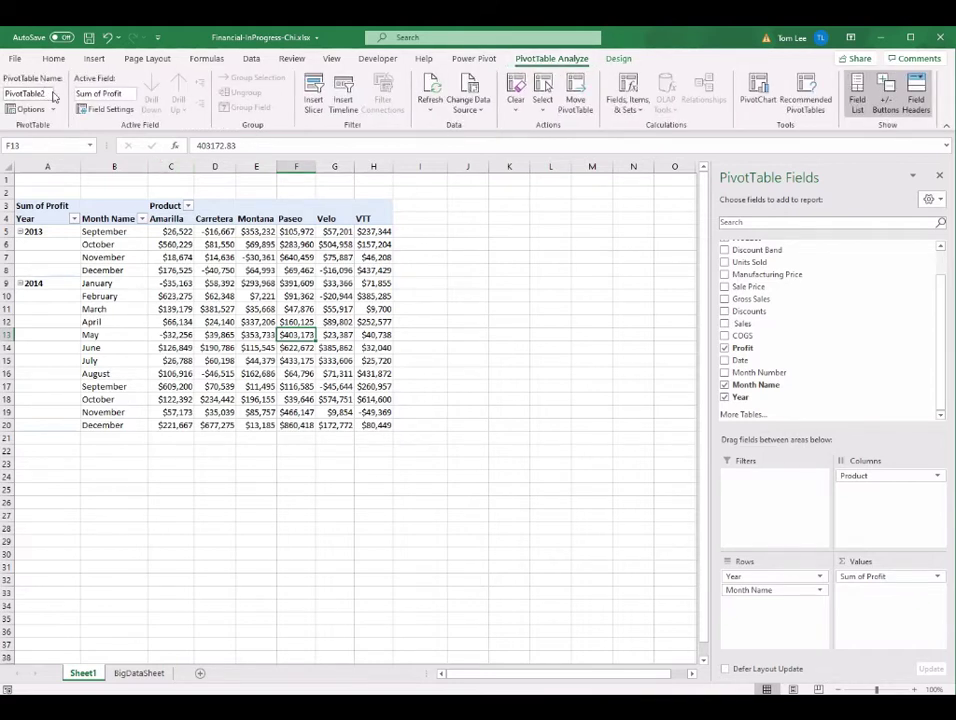
pyautogui.click(50, 93)
pyautogui.write('TimeProfitPivot')
pyautogui.click(250, 284)
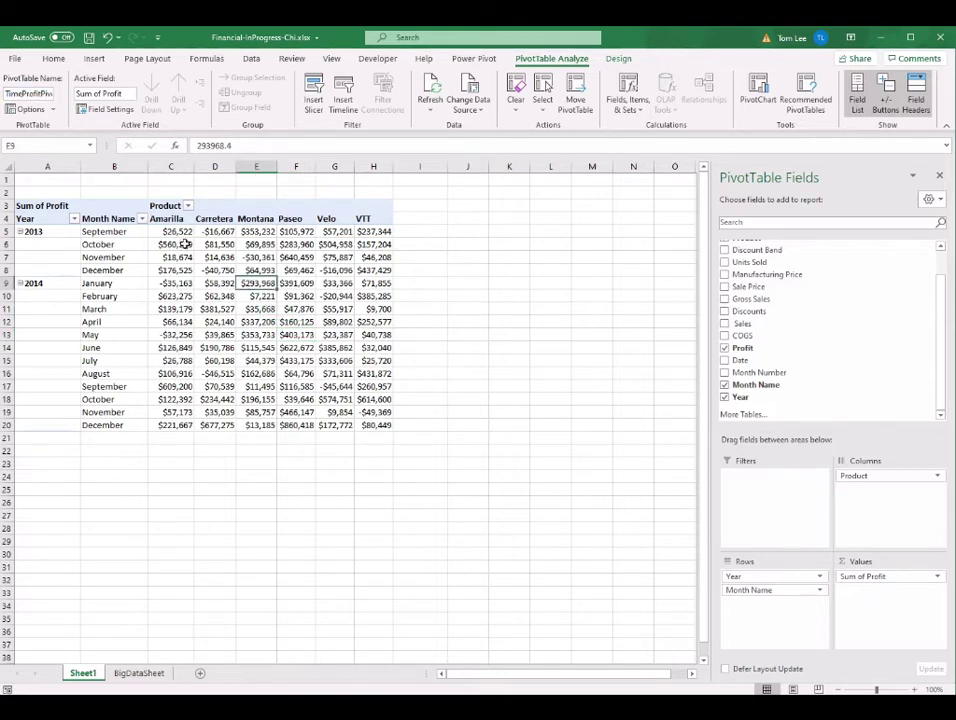
pyautogui.click(155, 676)
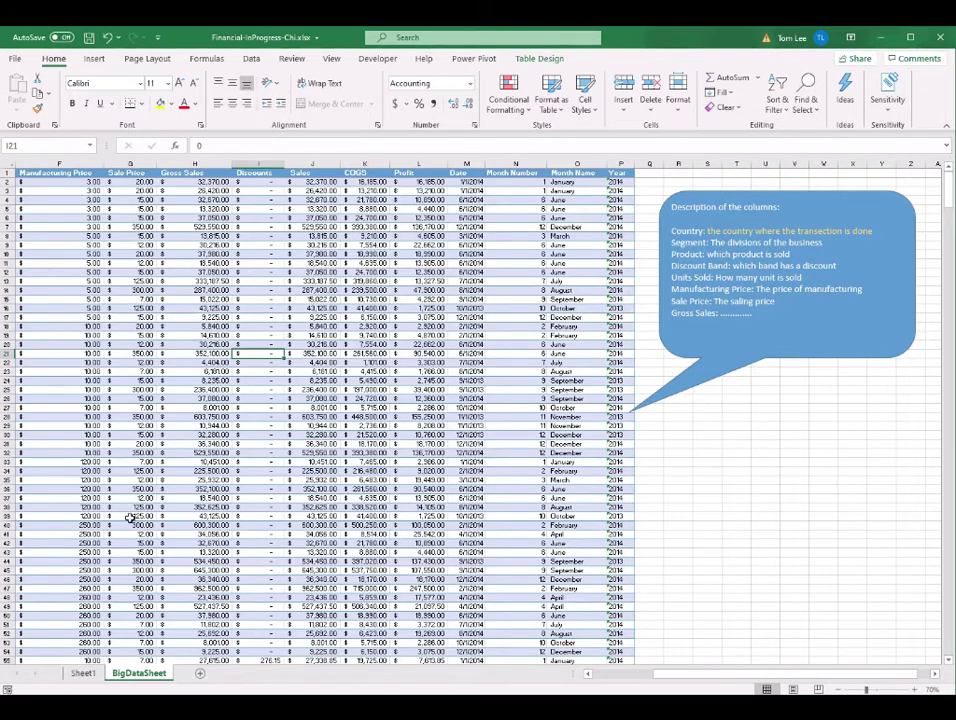
pyautogui.click(83, 673)
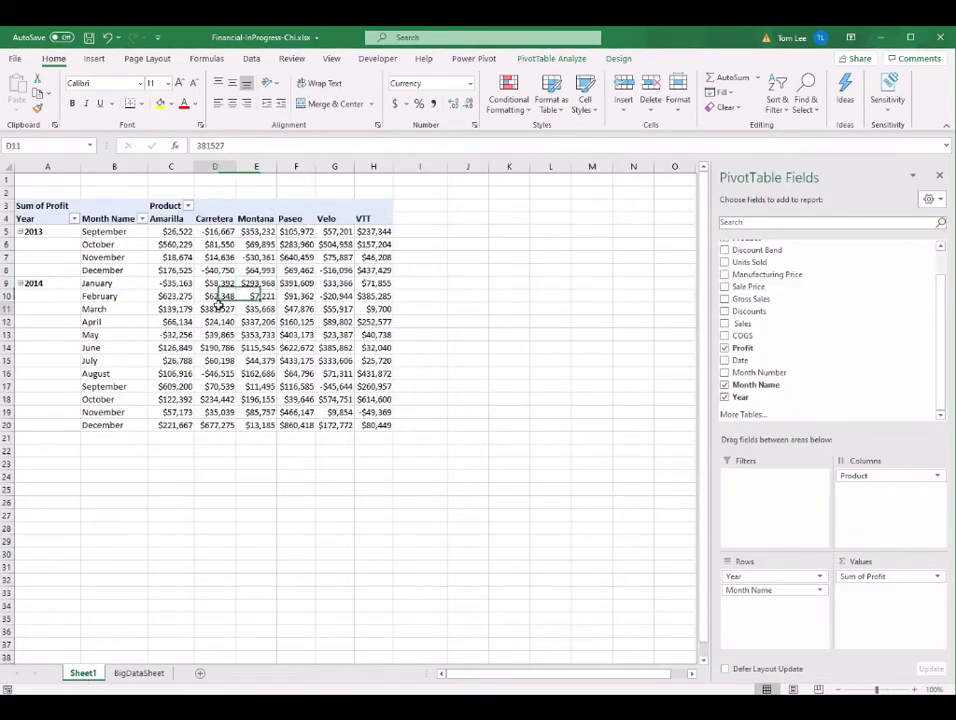
pyautogui.click(215, 309)
pyautogui.click(551, 58)
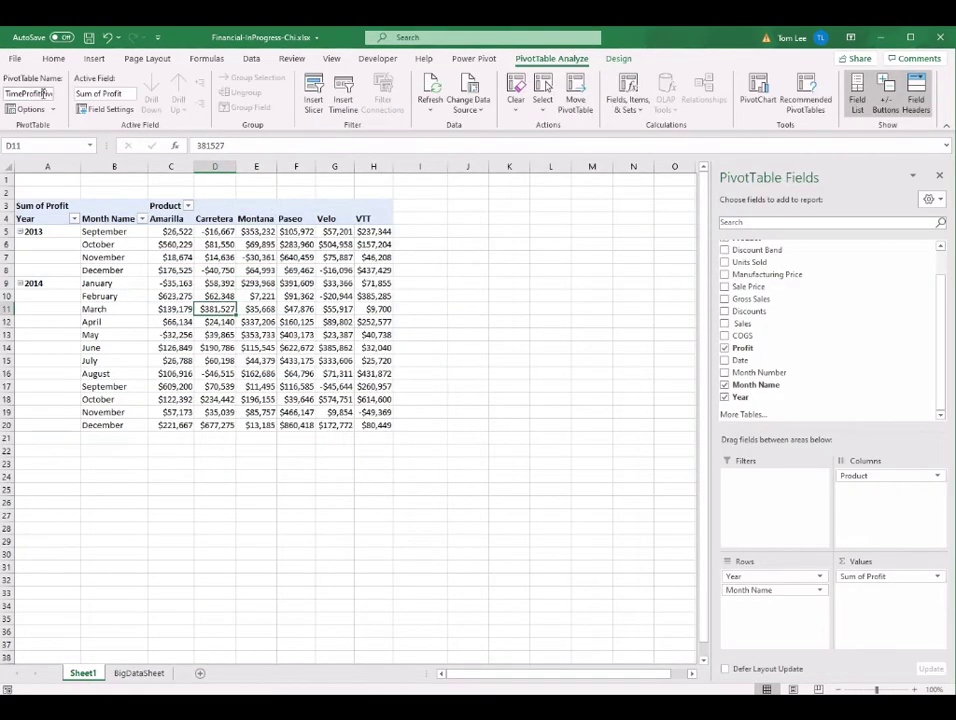
pyautogui.click(295, 270)
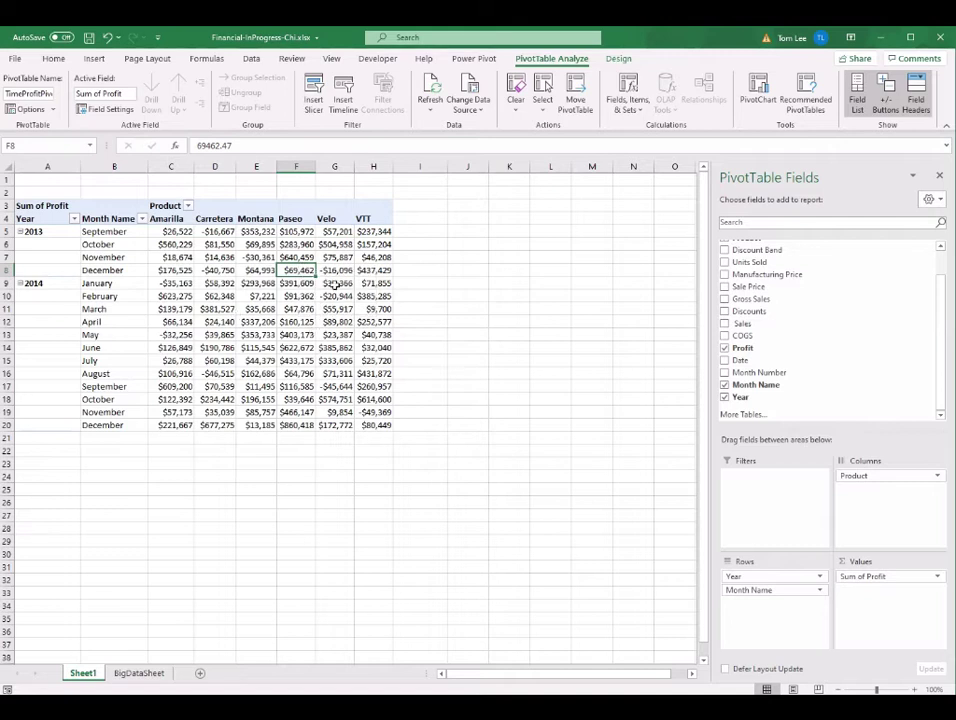
pyautogui.moveTo(345, 347)
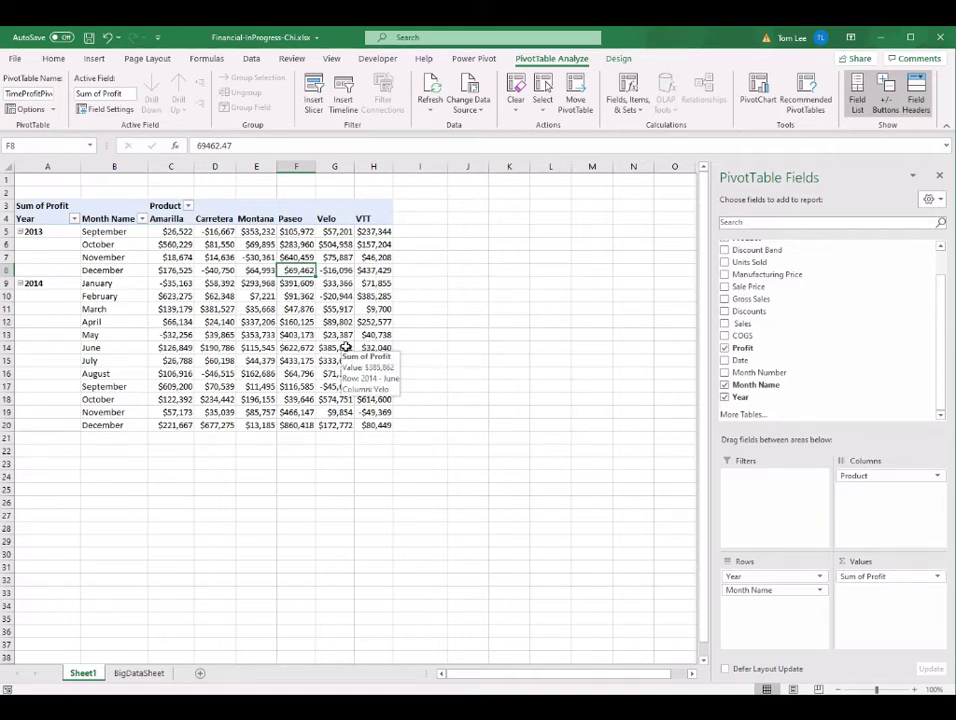
pyautogui.moveTo(645, 705)
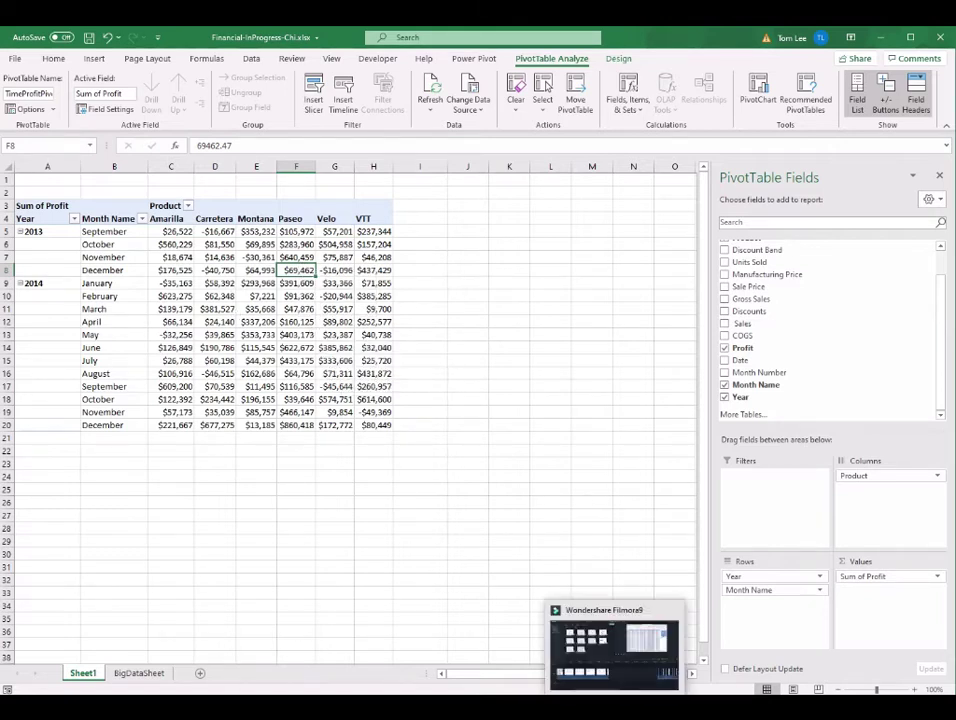
pyautogui.click(636, 649)
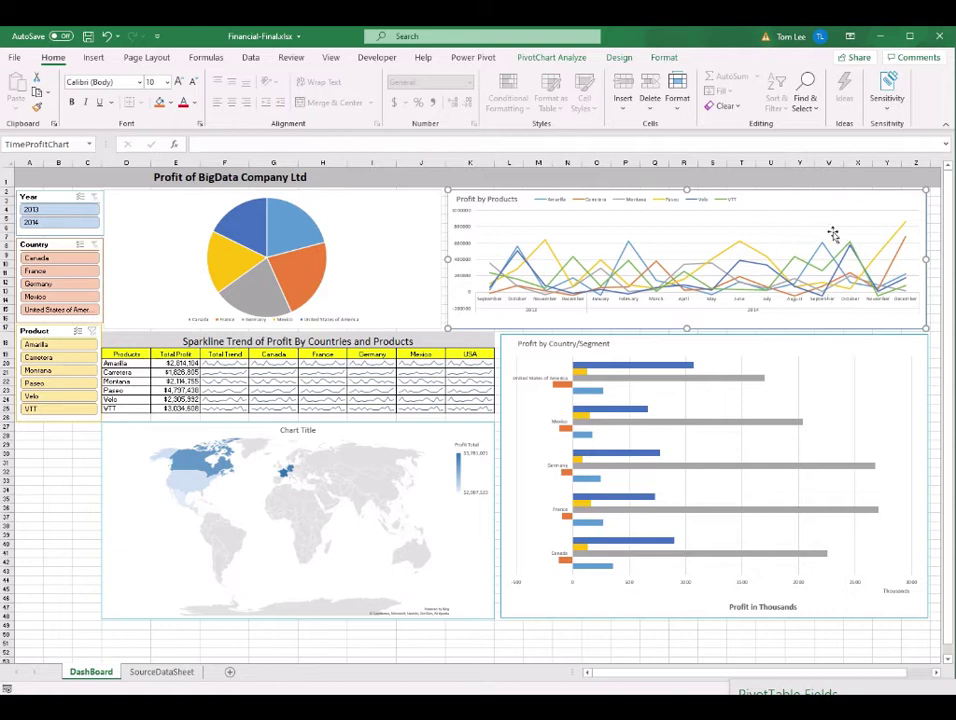
pyautogui.moveTo(648, 705)
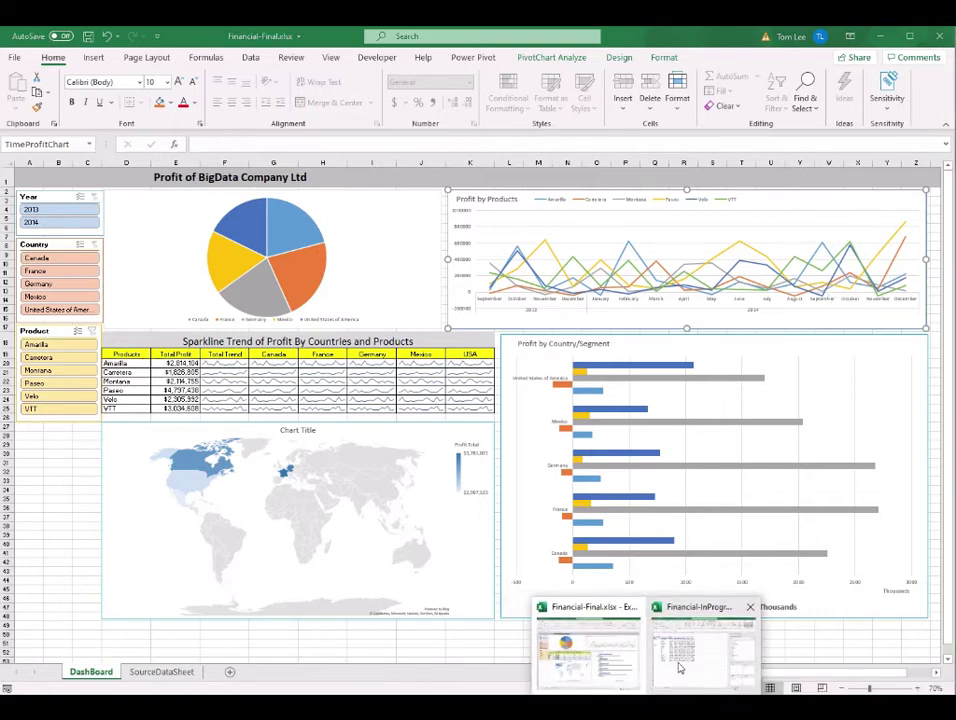
pyautogui.click(711, 666)
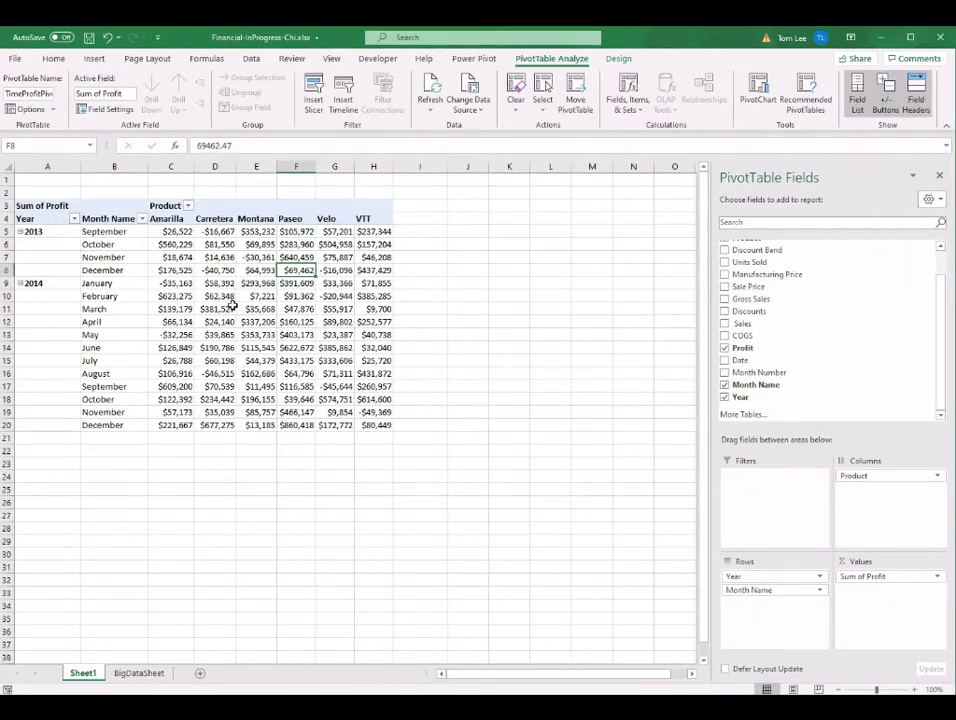
# - Start a PivotChart from the profit pivot and preview the Pie, Combo and Line chart types
pyautogui.click(218, 270)
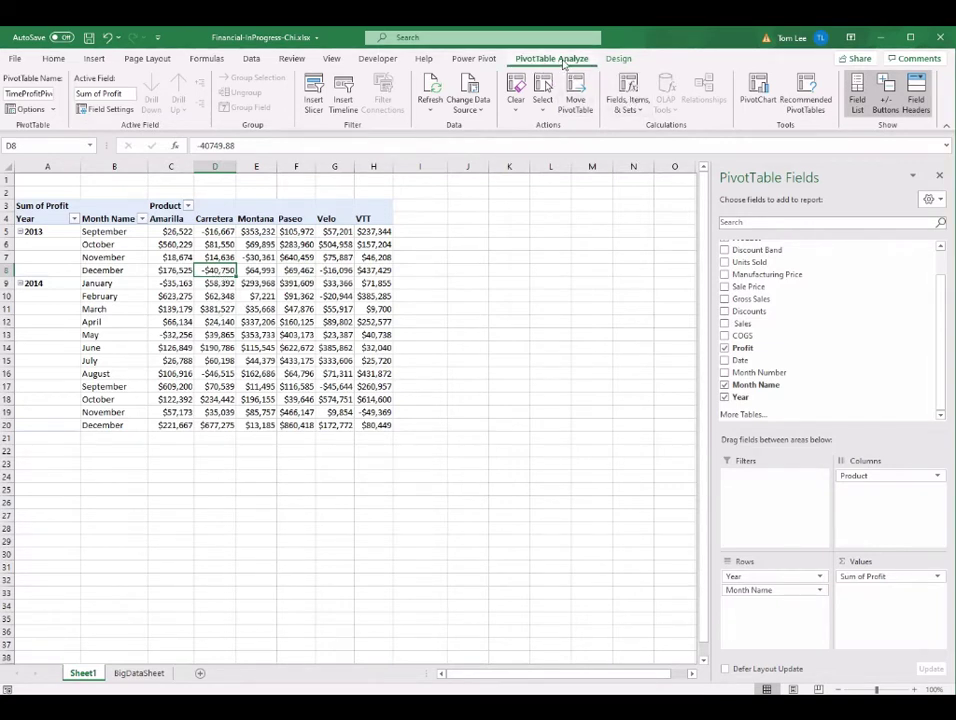
pyautogui.click(762, 100)
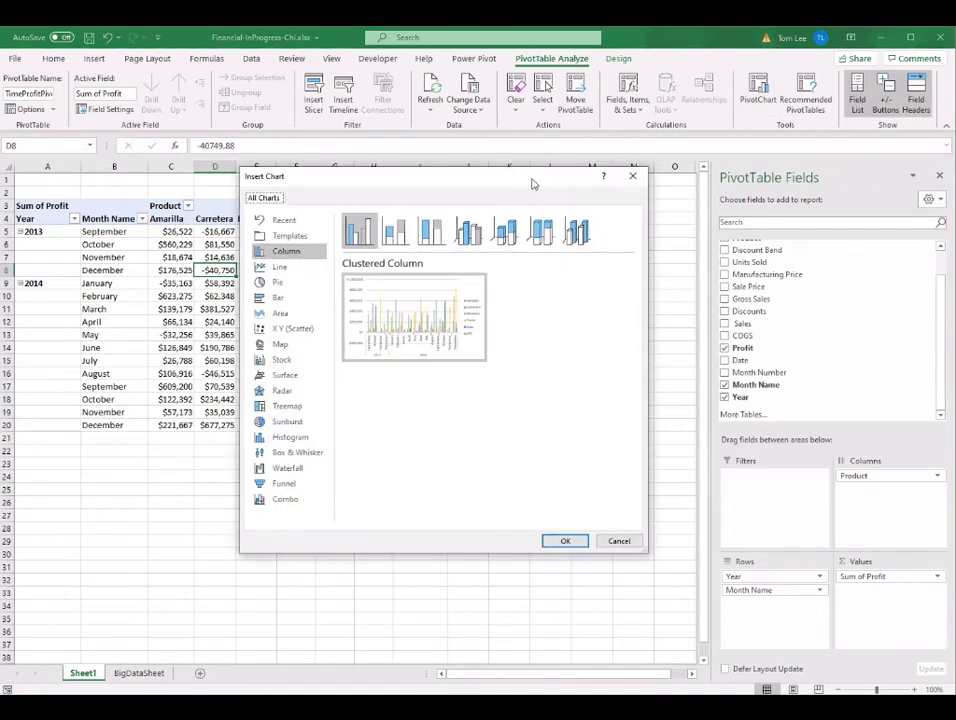
pyautogui.click(290, 286)
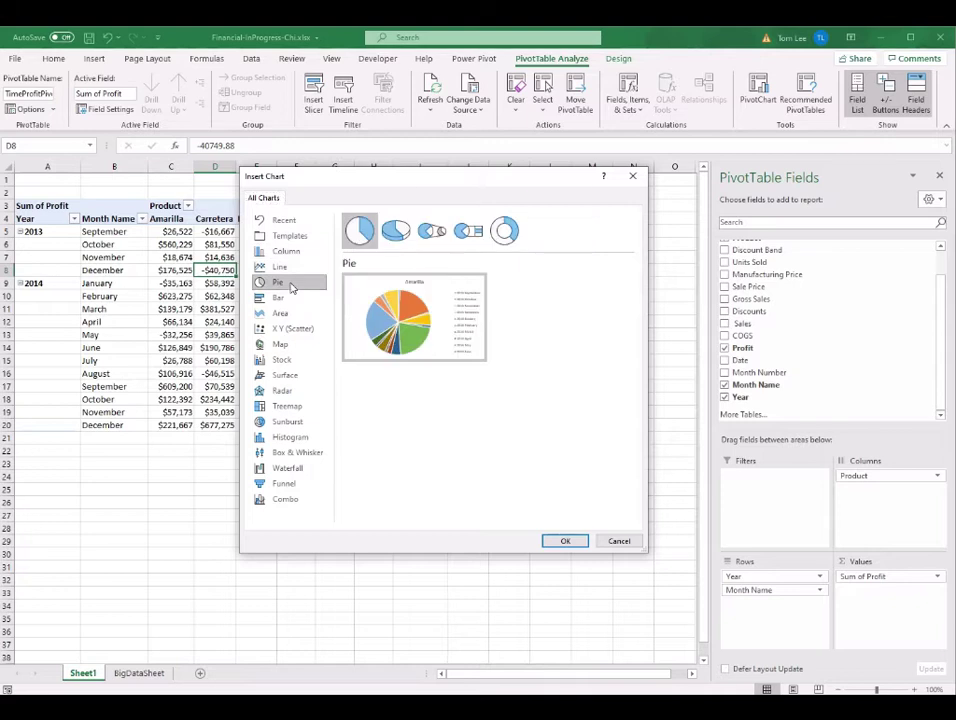
pyautogui.click(295, 504)
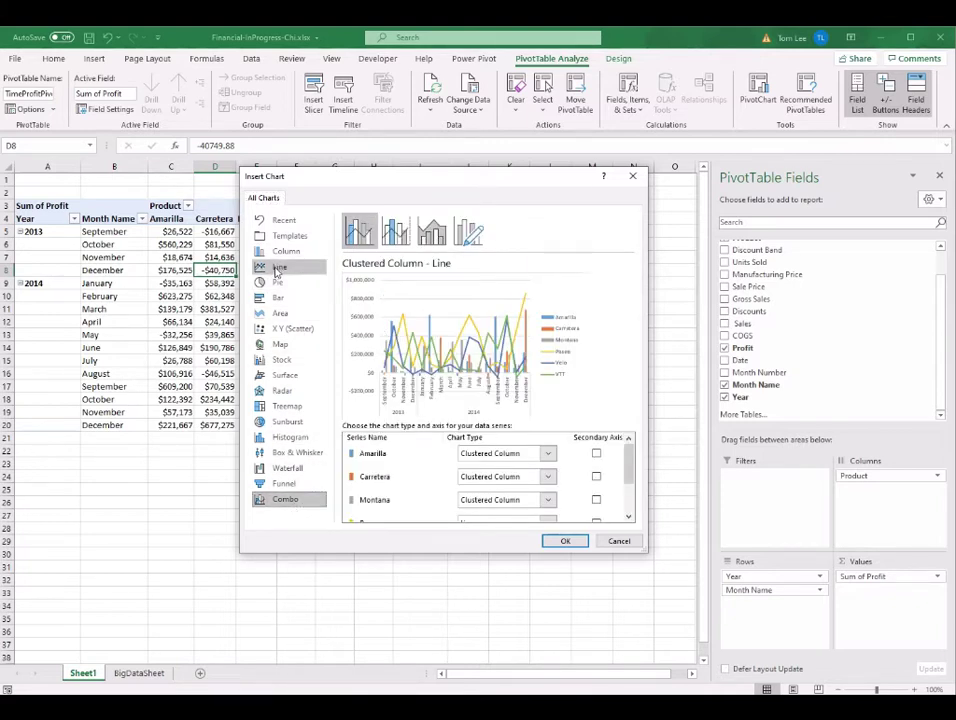
pyautogui.click(278, 270)
# - Compare Line with Markers and Stacked Line with Markers, then return to the plain Line chart
pyautogui.moveTo(513, 180); pyautogui.dragTo(363, 173)
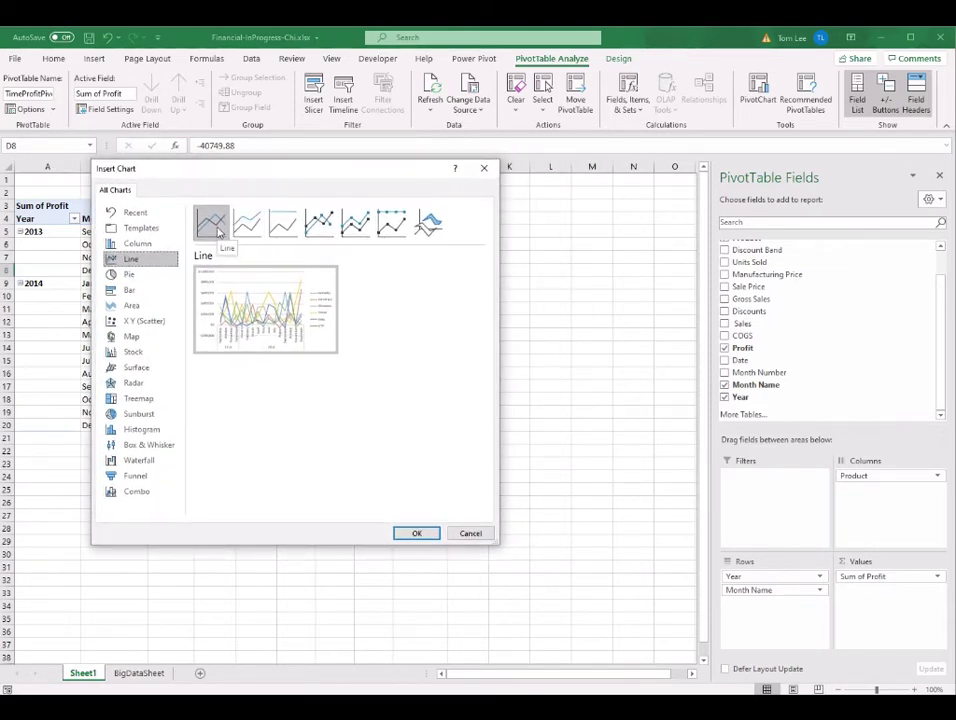
pyautogui.click(320, 224)
pyautogui.click(357, 225)
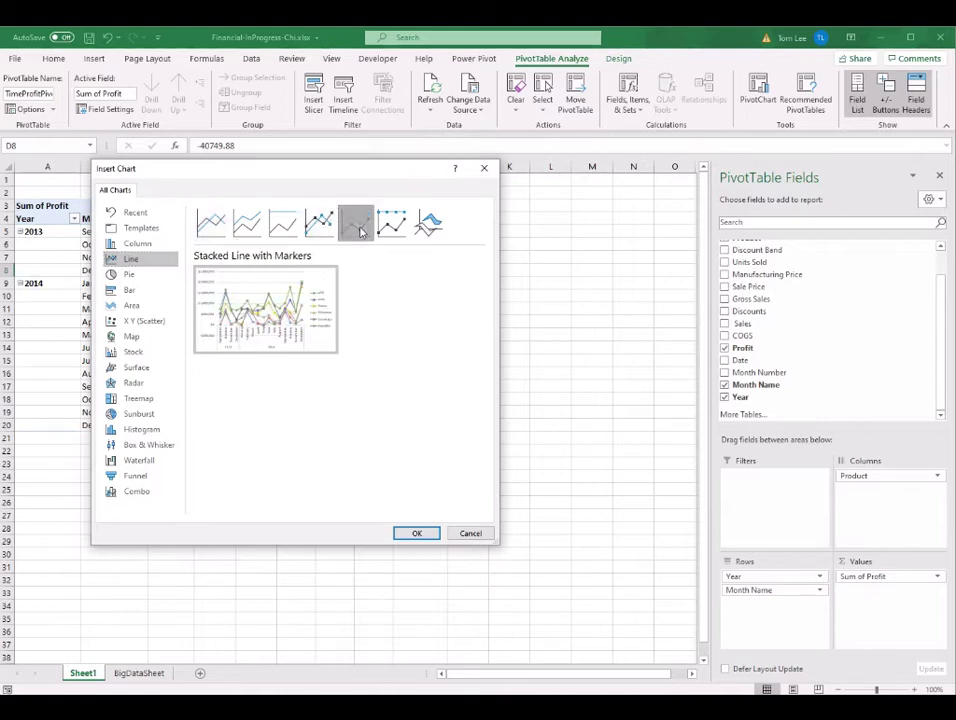
pyautogui.click(213, 230)
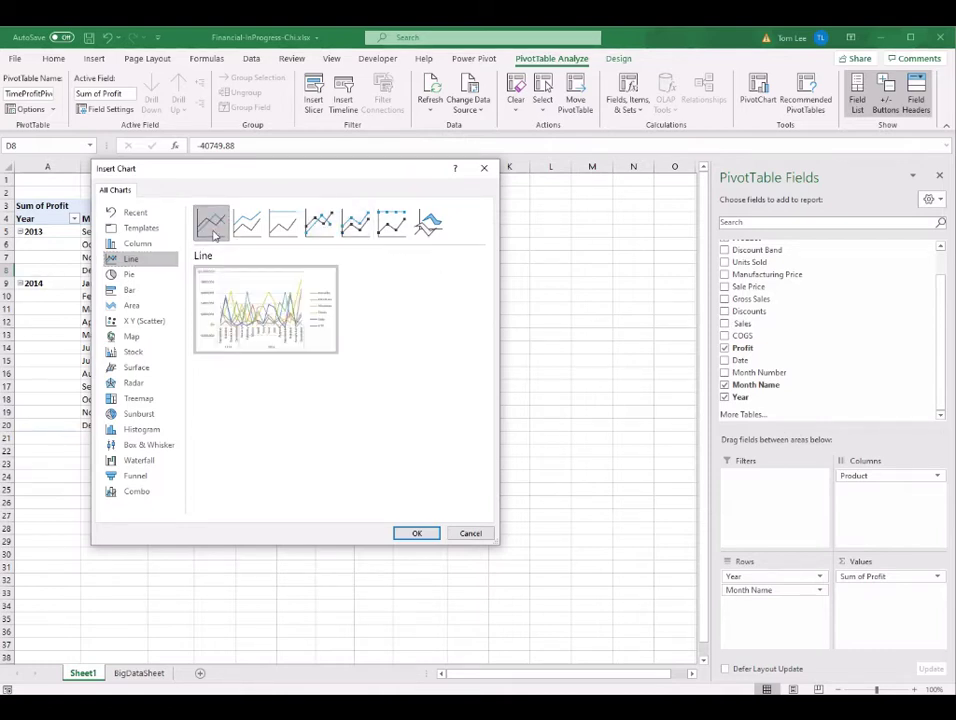
pyautogui.moveTo(415, 184); pyautogui.dragTo(392, 189)
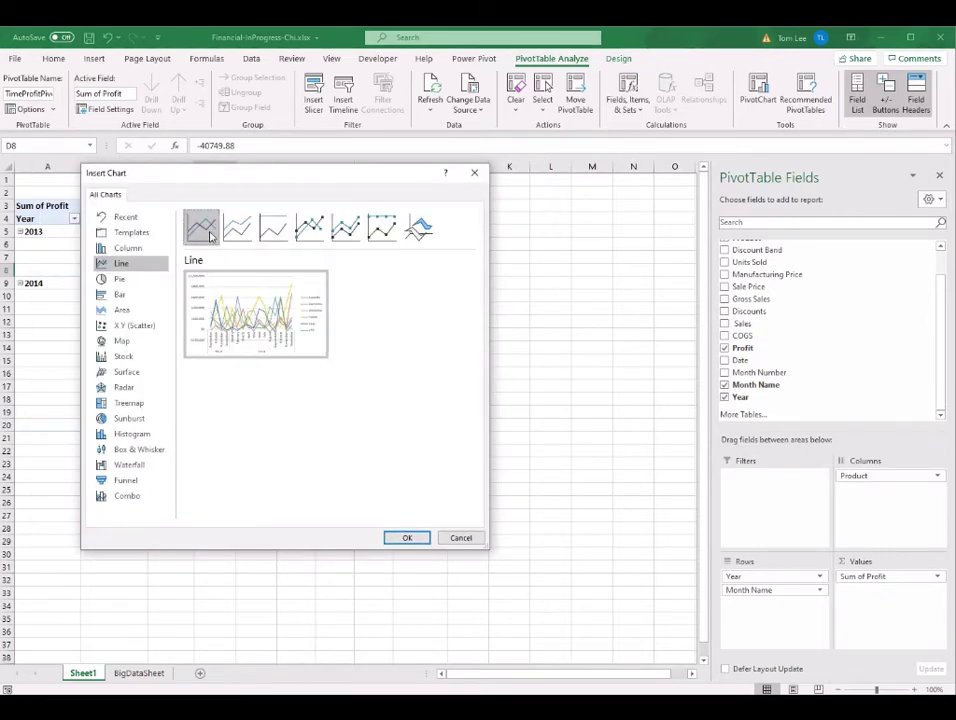
# - Insert the line PivotChart of profit by product, widen it, and move it below the pivot rows
pyautogui.click(407, 539)
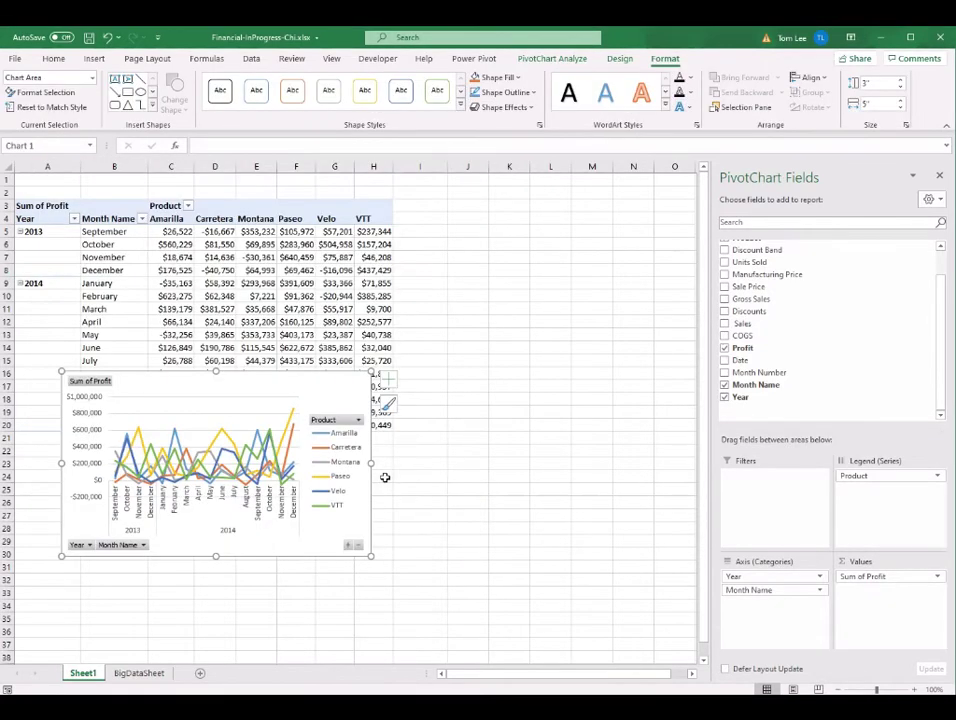
pyautogui.moveTo(375, 463); pyautogui.dragTo(680, 492)
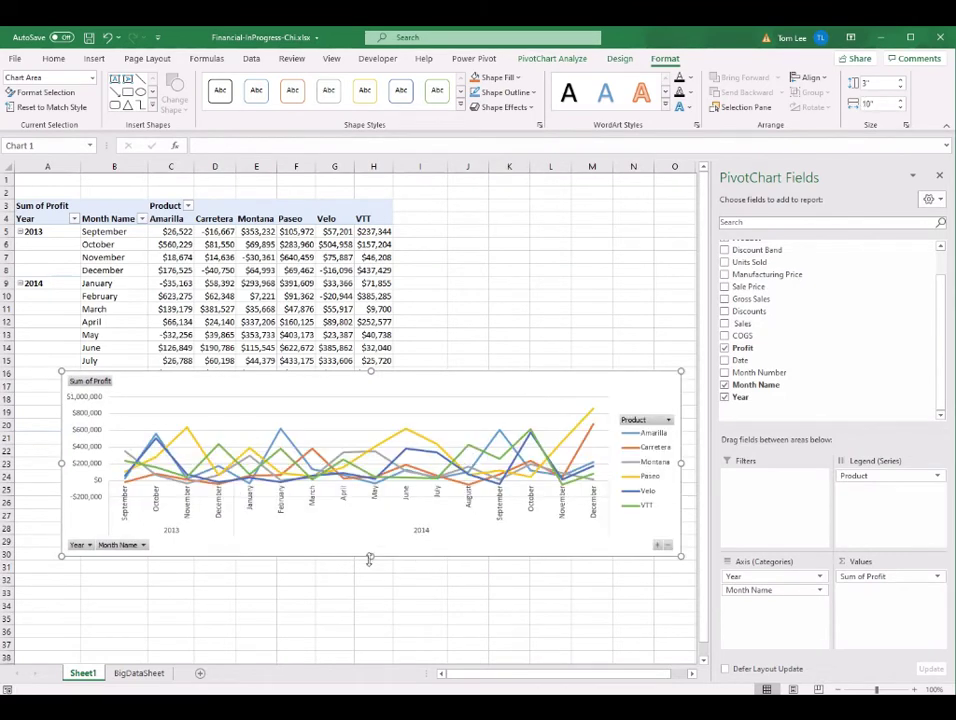
pyautogui.moveTo(368, 557); pyautogui.dragTo(292, 552)
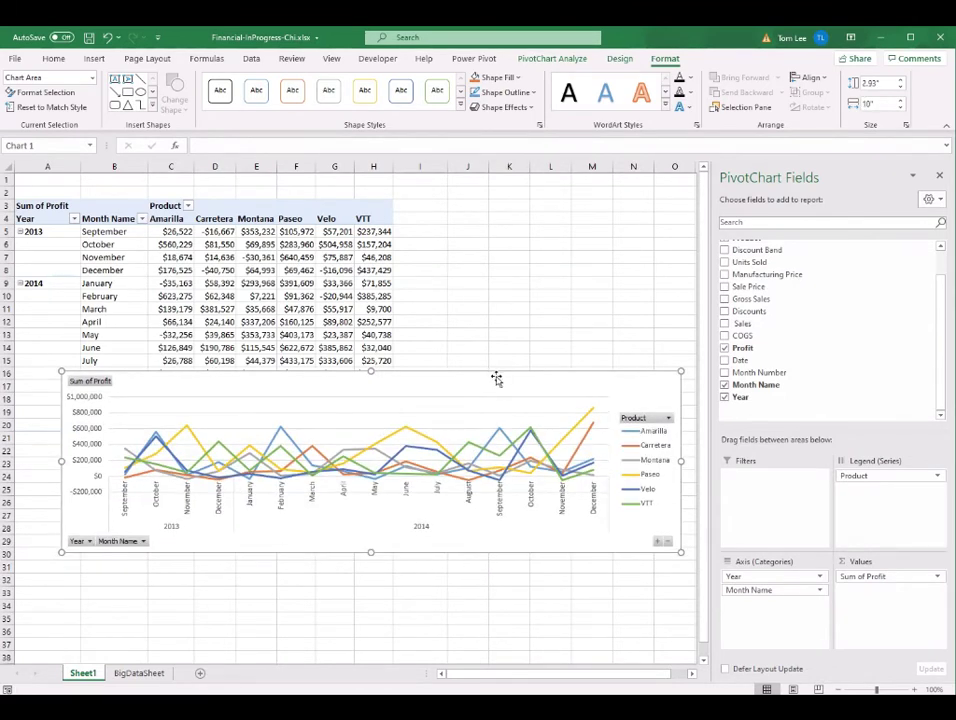
pyautogui.moveTo(371, 371); pyautogui.dragTo(371, 379)
pyautogui.moveTo(576, 401); pyautogui.dragTo(550, 429)
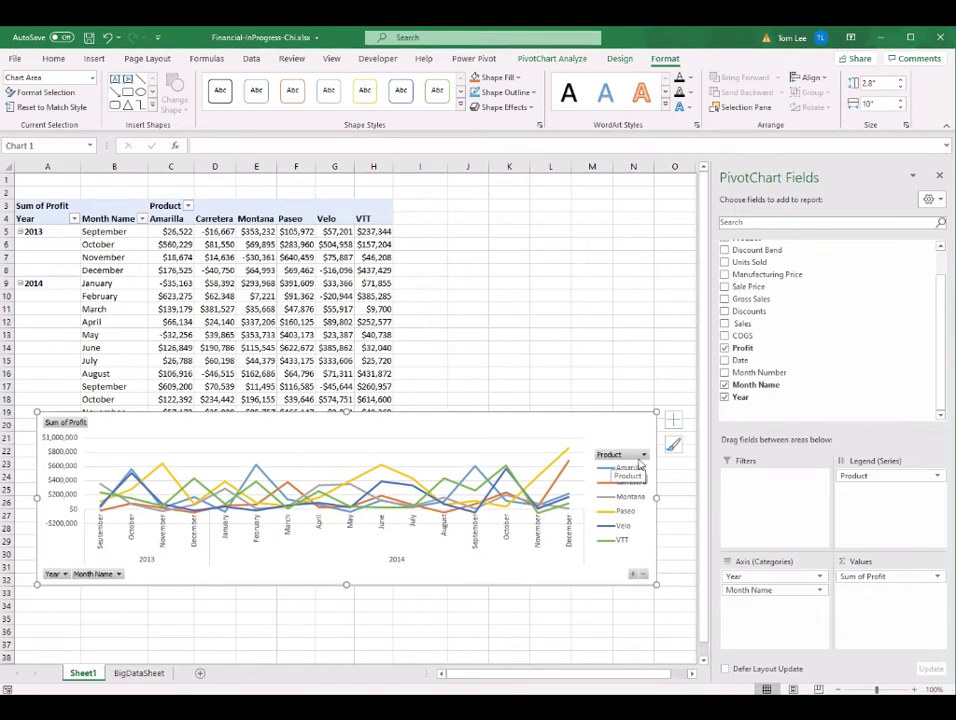
pyautogui.click(644, 455)
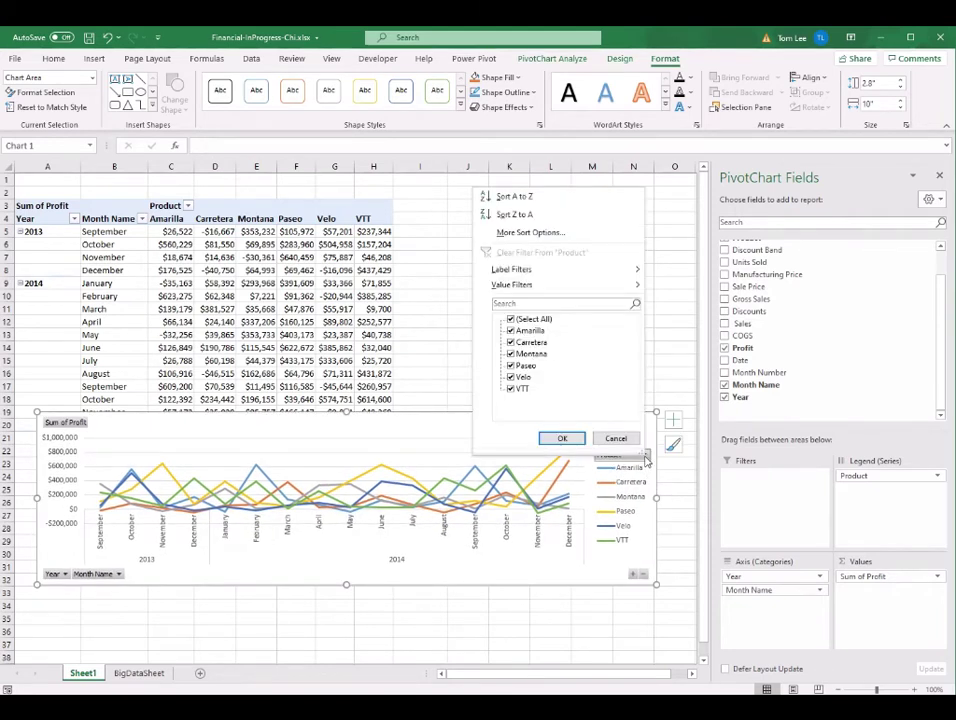
pyautogui.click(511, 320)
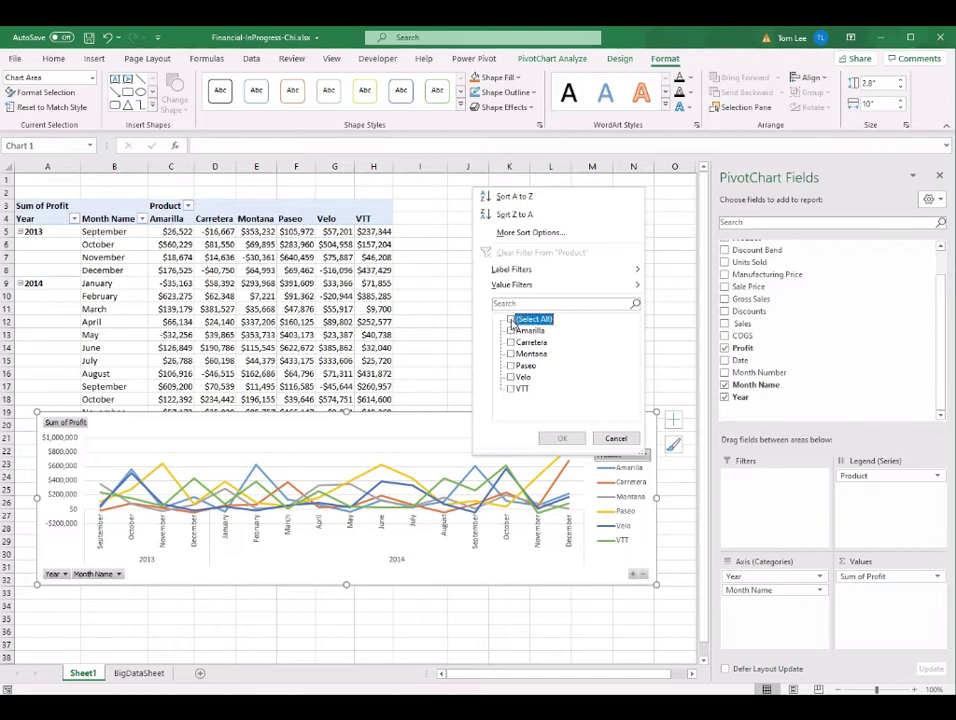
pyautogui.click(511, 377)
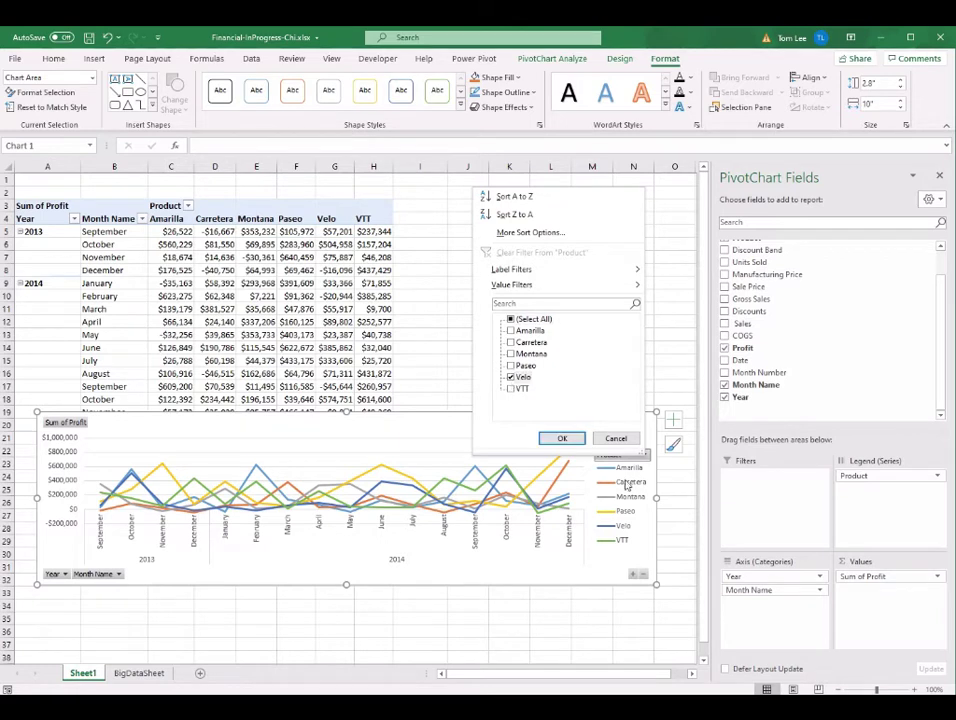
pyautogui.click(574, 439)
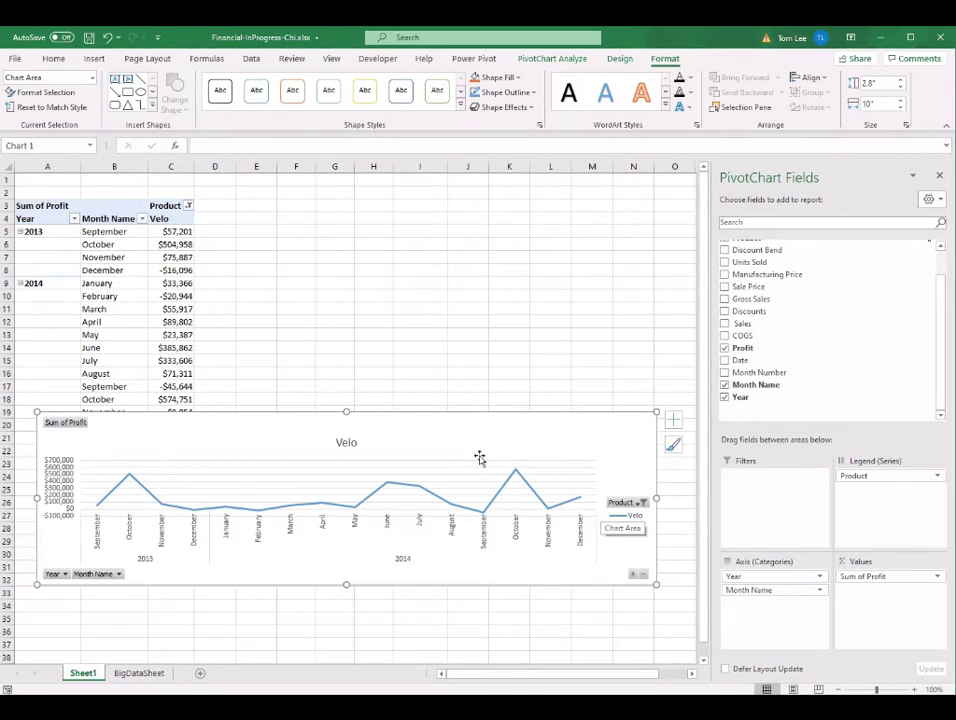
pyautogui.click(170, 268)
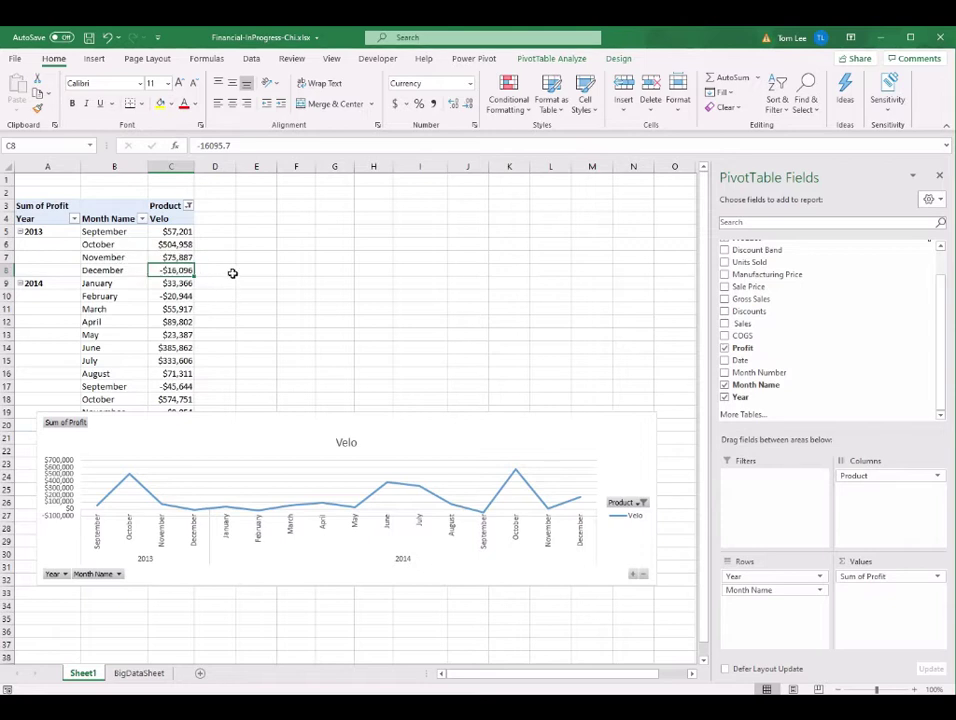
pyautogui.click(177, 243)
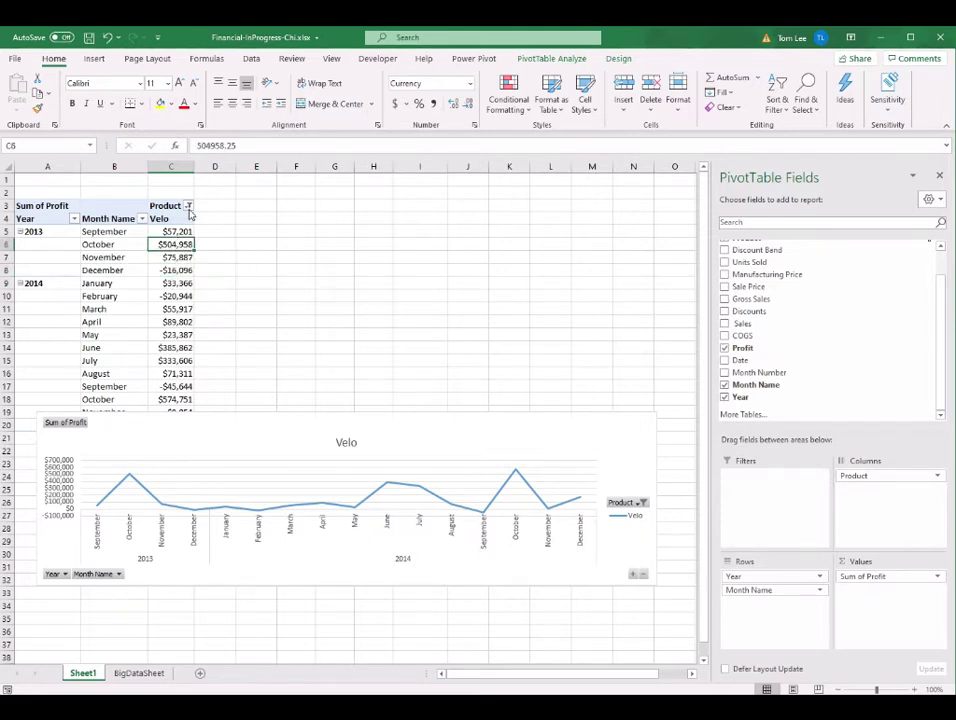
pyautogui.click(188, 206)
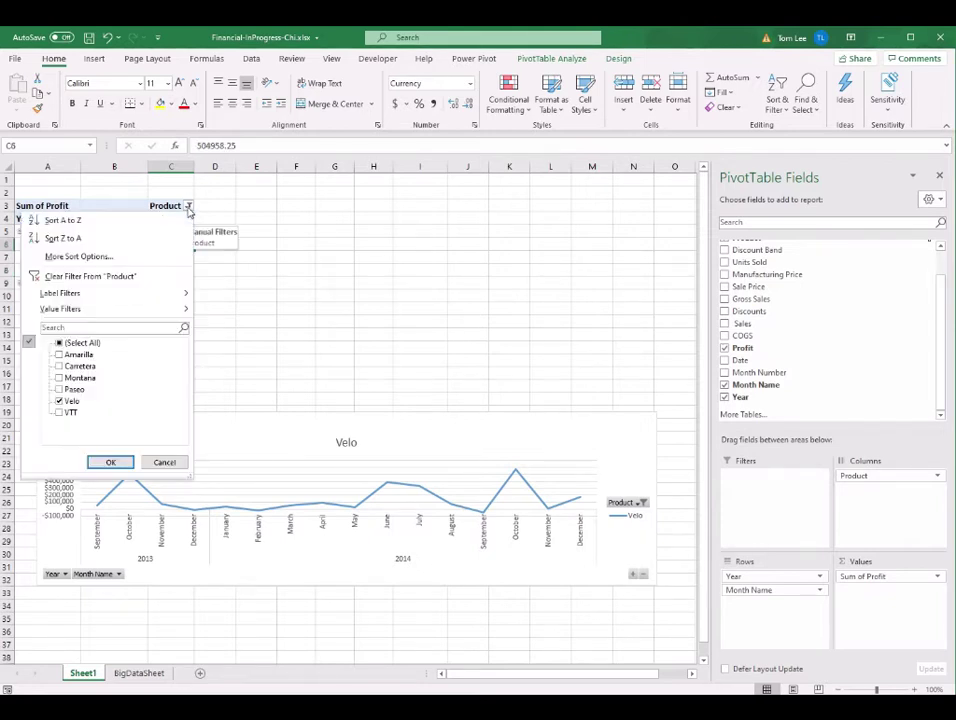
pyautogui.click(59, 344)
pyautogui.click(110, 462)
pyautogui.click(256, 306)
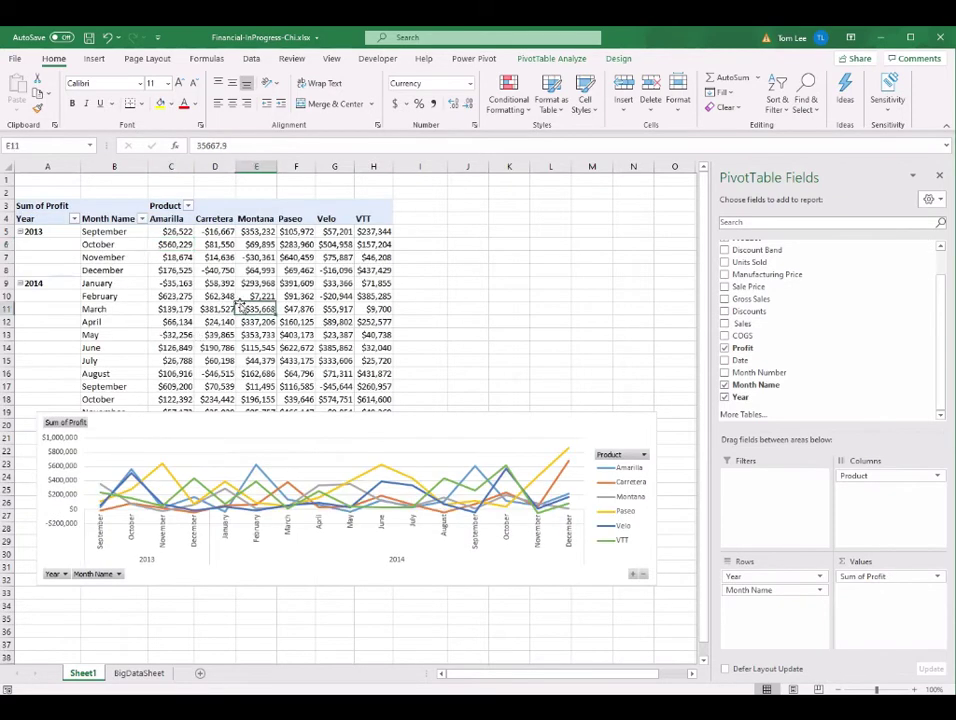
pyautogui.click(334, 283)
# - Hide all field buttons on the line PivotChart and shift the chart higher on the sheet
pyautogui.moveTo(576, 420); pyautogui.dragTo(566, 395)
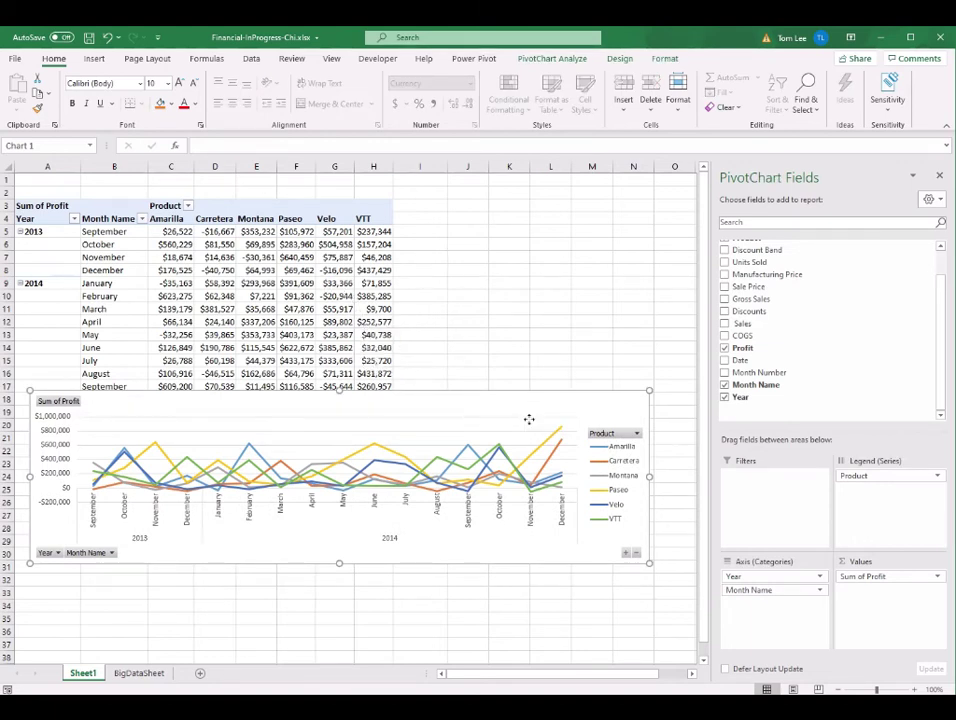
pyautogui.moveTo(527, 418)
pyautogui.mouseDown()
pyautogui.moveTo(527, 403)
pyautogui.moveTo(521, 410)
pyautogui.mouseUp()
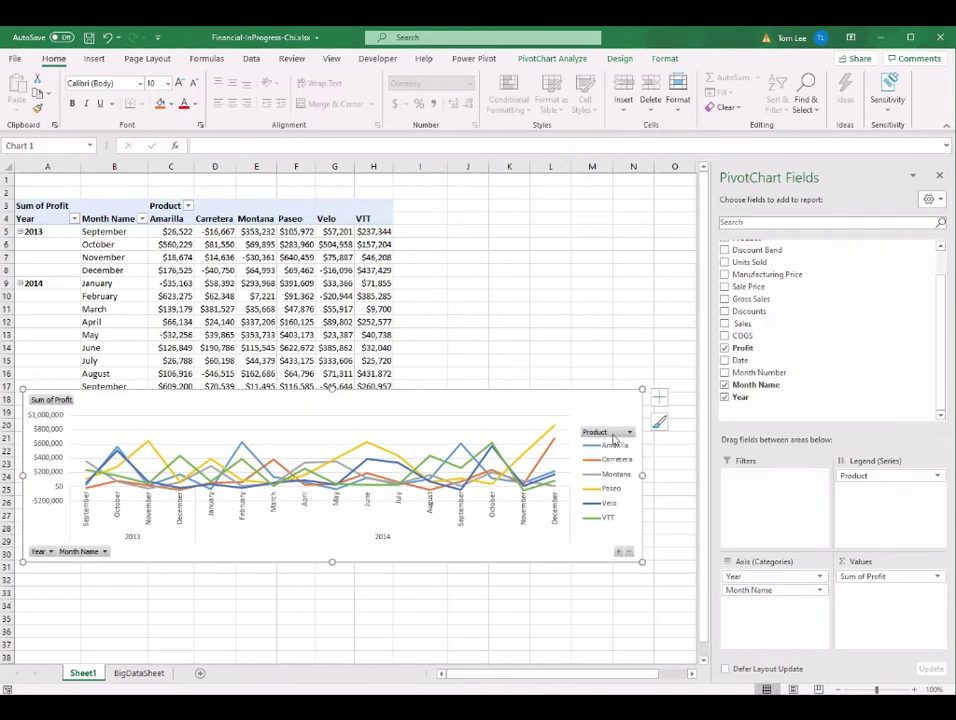
pyautogui.rightClick(612, 438)
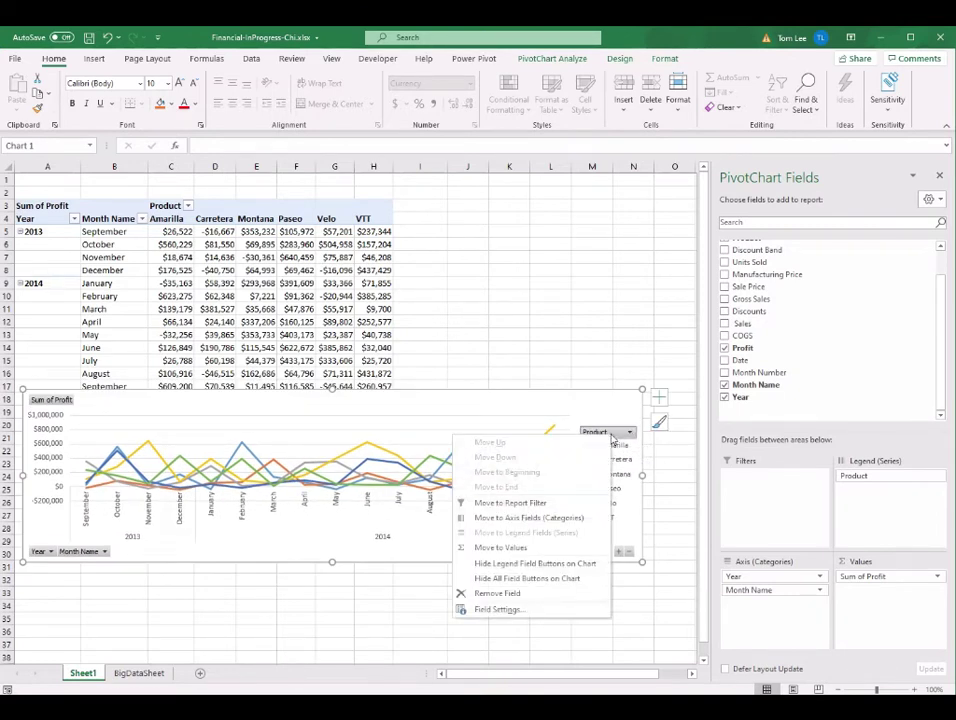
pyautogui.click(527, 578)
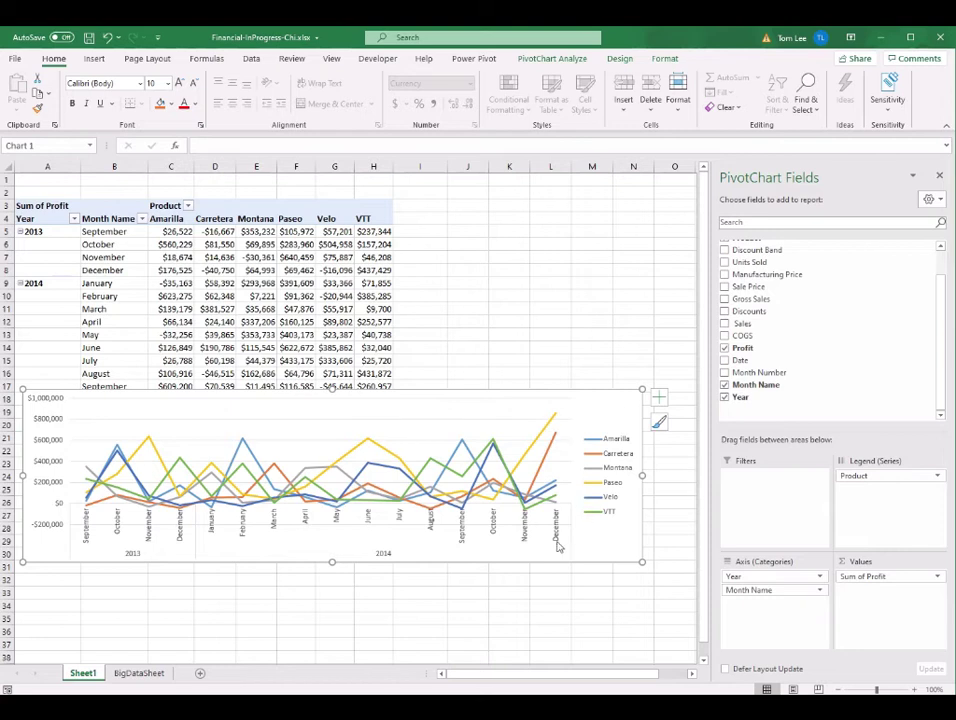
pyautogui.moveTo(605, 402); pyautogui.dragTo(620, 380)
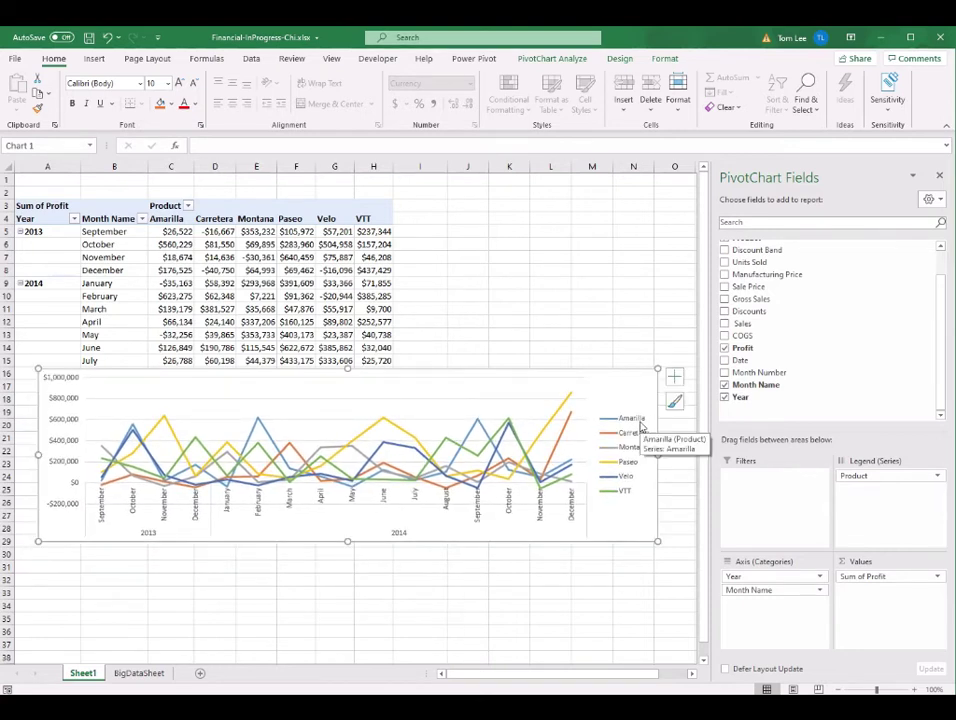
pyautogui.click(638, 425)
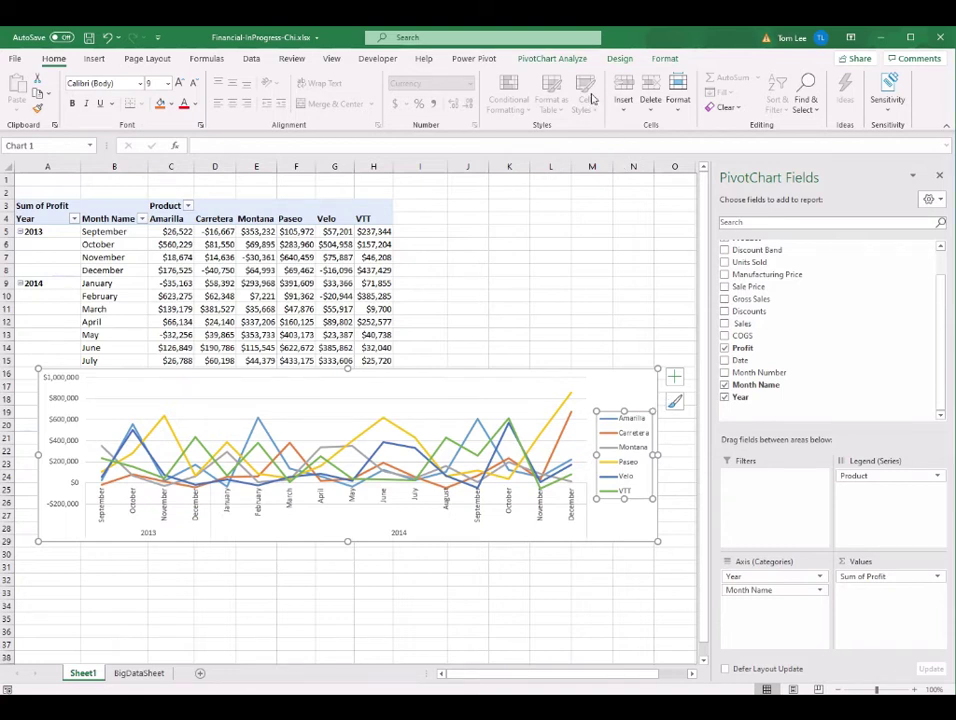
# - Set the chart's legend position to Top through Add Chart Element on the Design tab
pyautogui.click(619, 60)
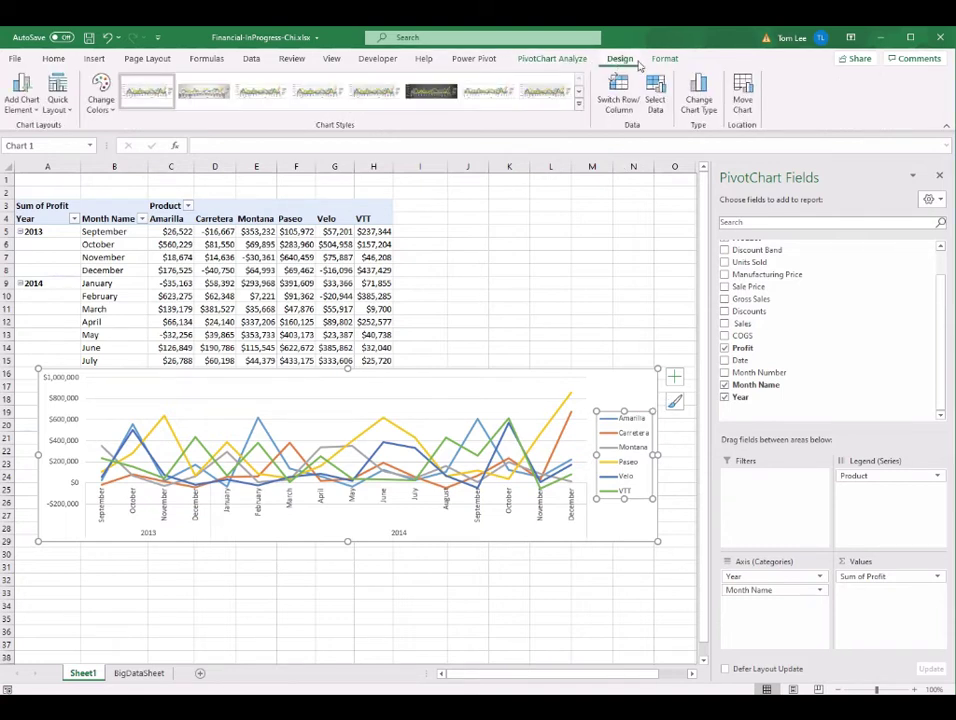
pyautogui.click(34, 112)
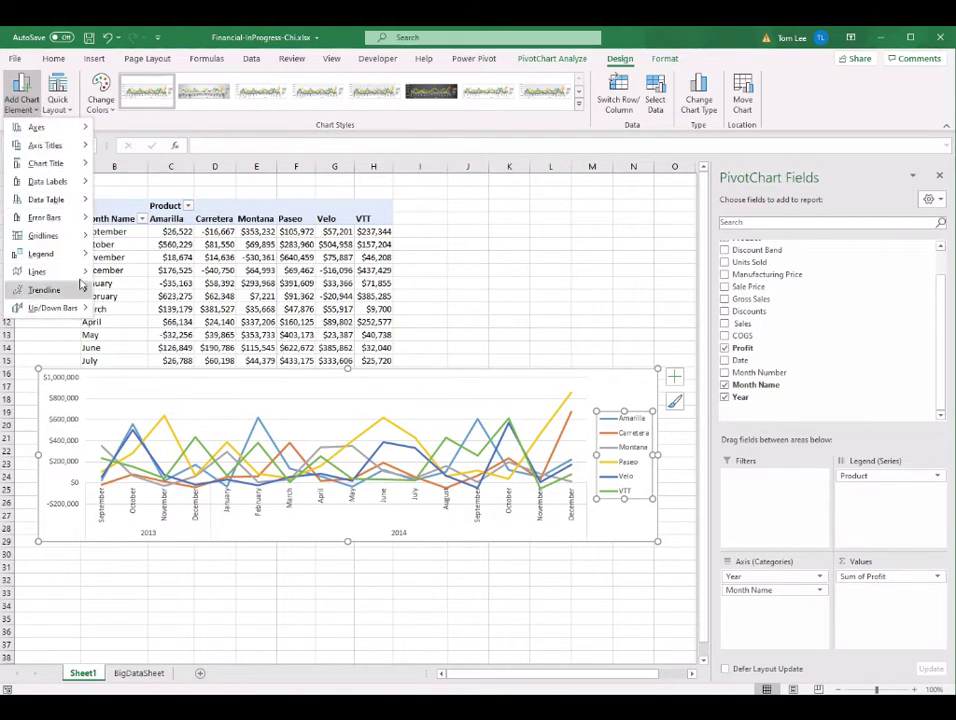
pyautogui.moveTo(66, 260)
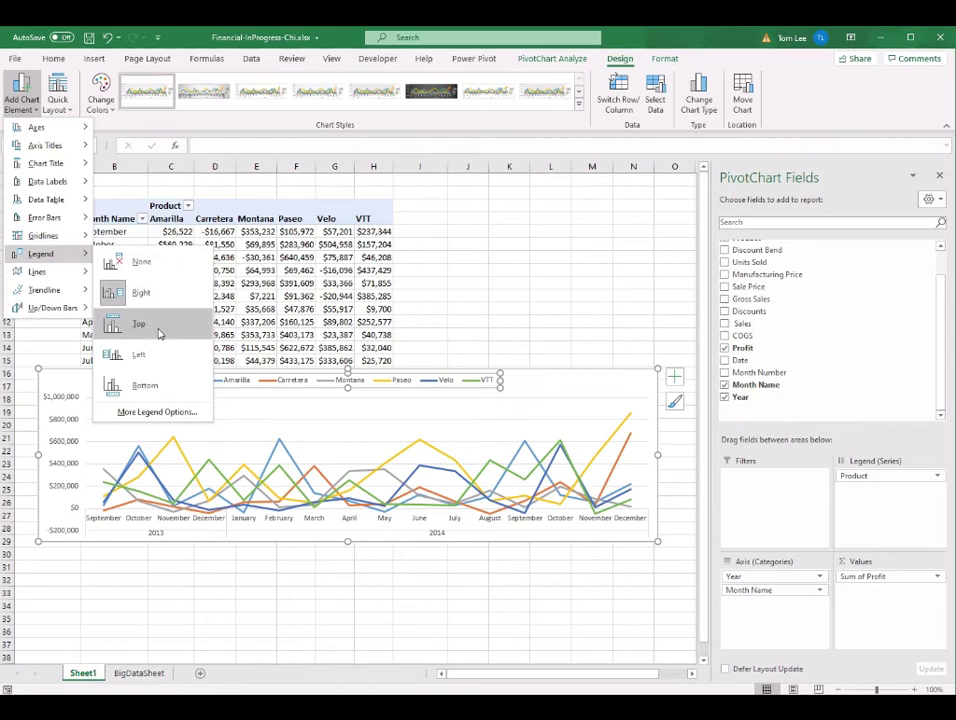
pyautogui.click(140, 325)
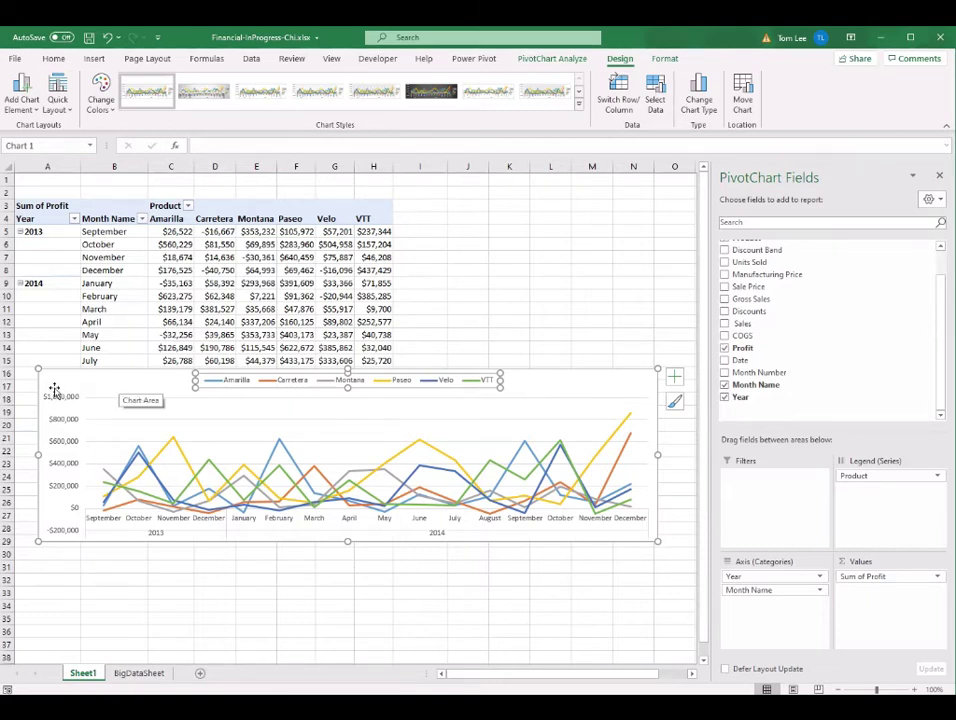
pyautogui.click(24, 104)
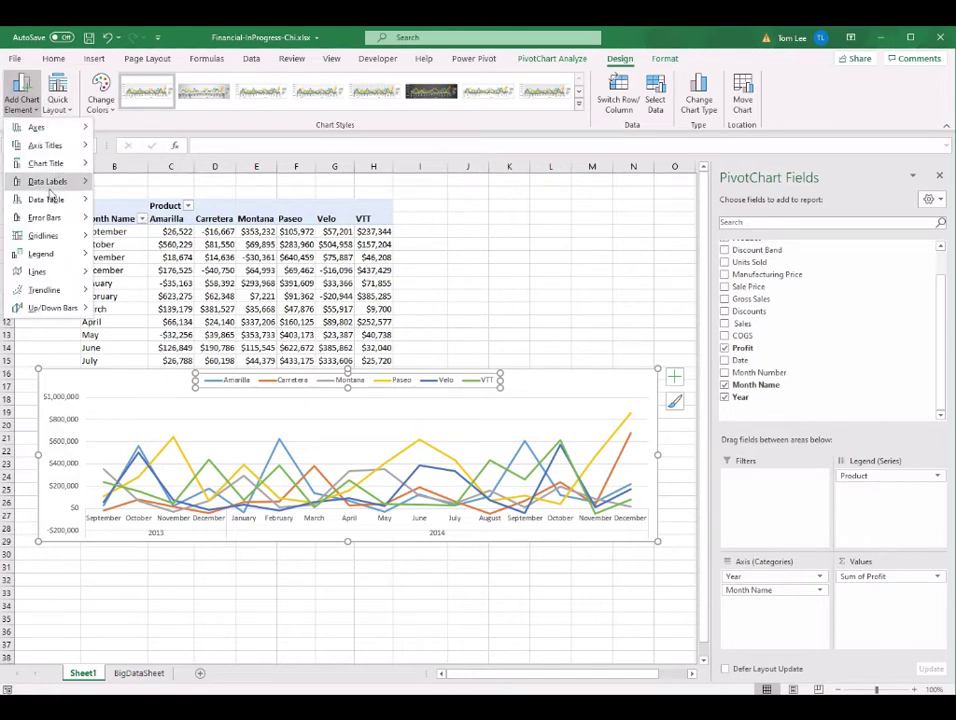
# - Add the chart title 'Time / Product Profit' and move it to the chart's top-left
pyautogui.moveTo(60, 163)
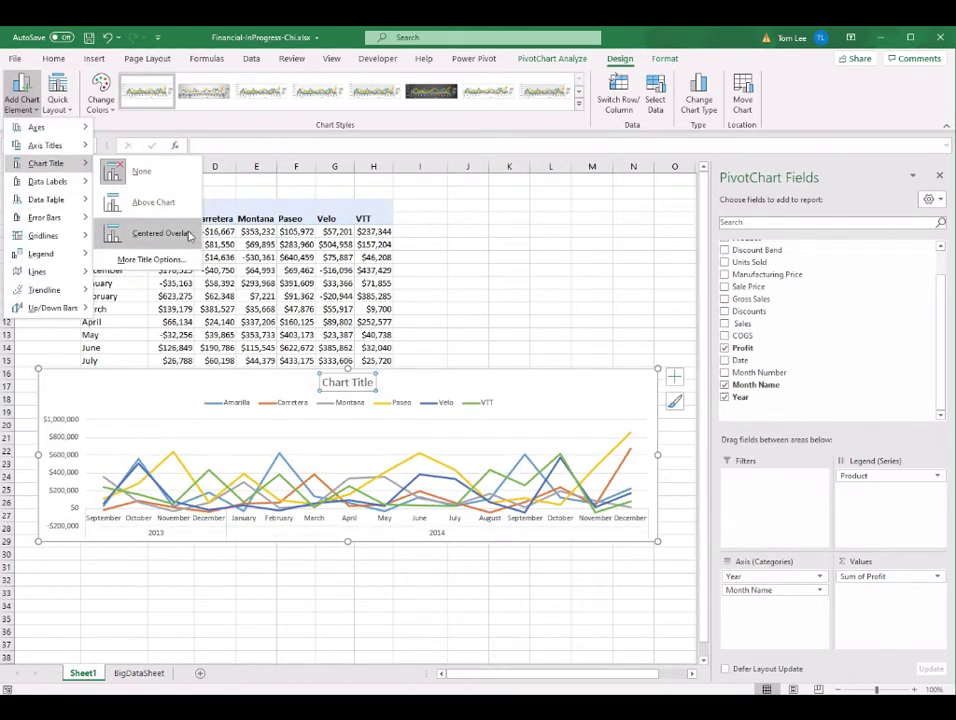
pyautogui.click(145, 202)
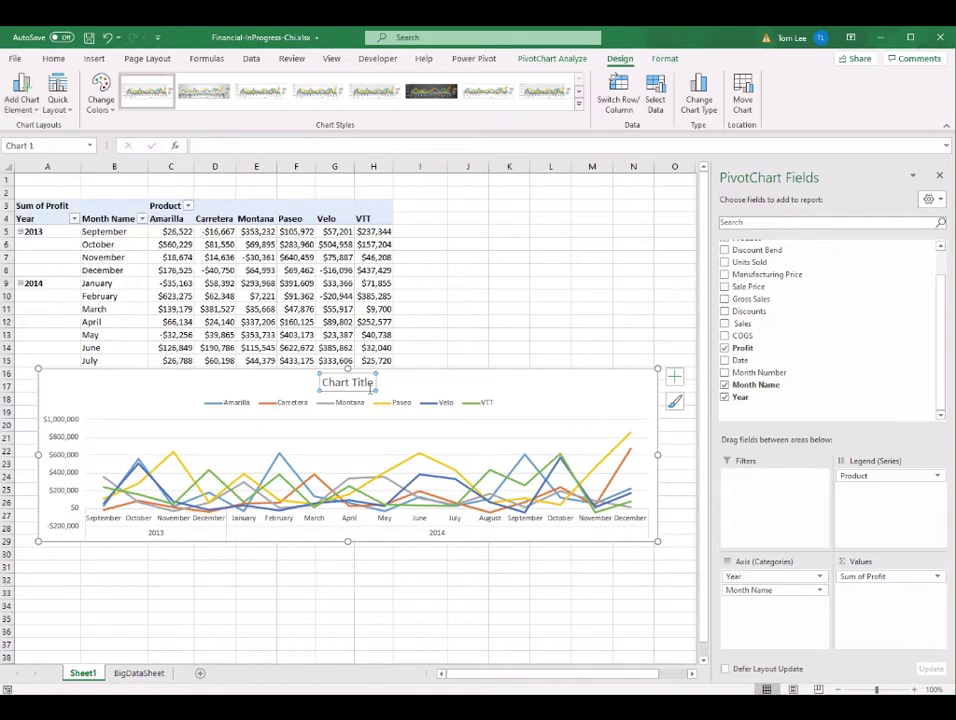
pyautogui.tripleClick(336, 385)
pyautogui.write('Time / Product')
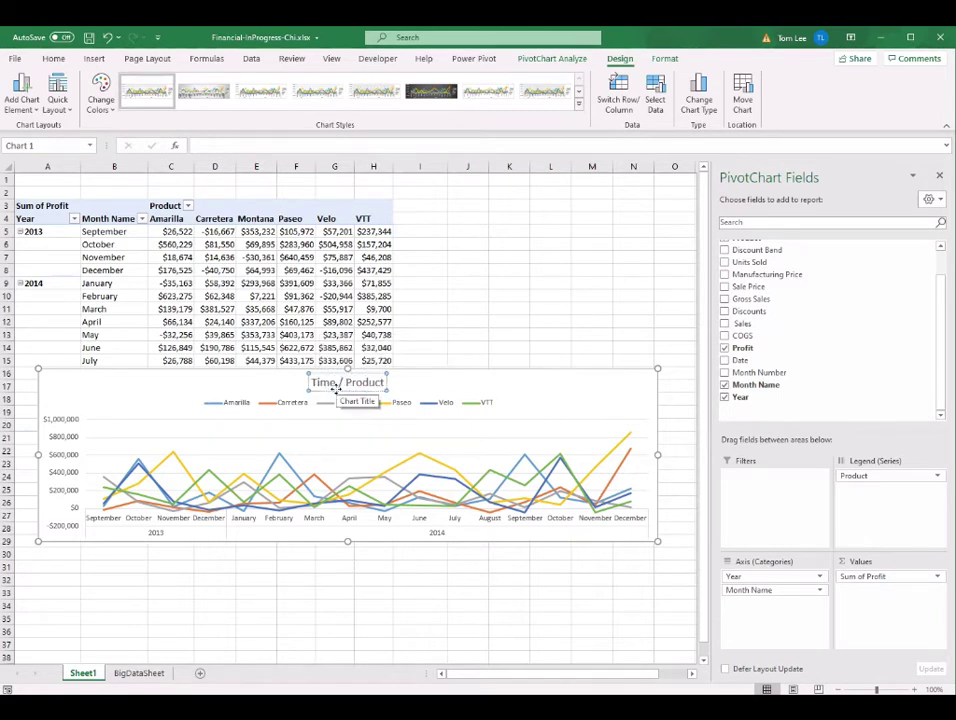
pyautogui.write(' Profit')
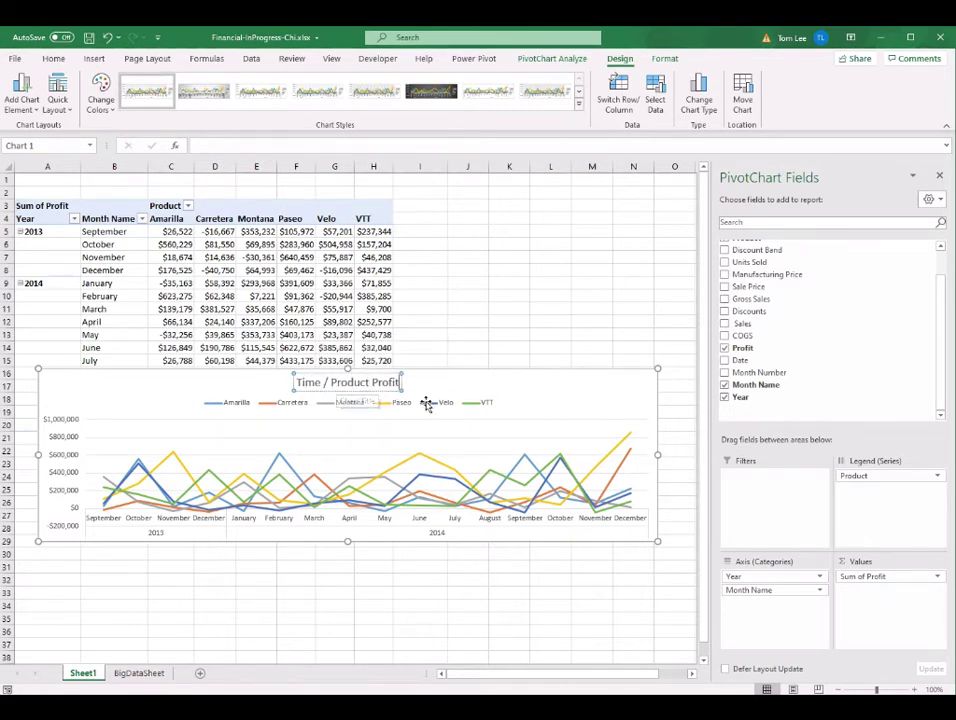
pyautogui.moveTo(347, 381); pyautogui.dragTo(128, 377)
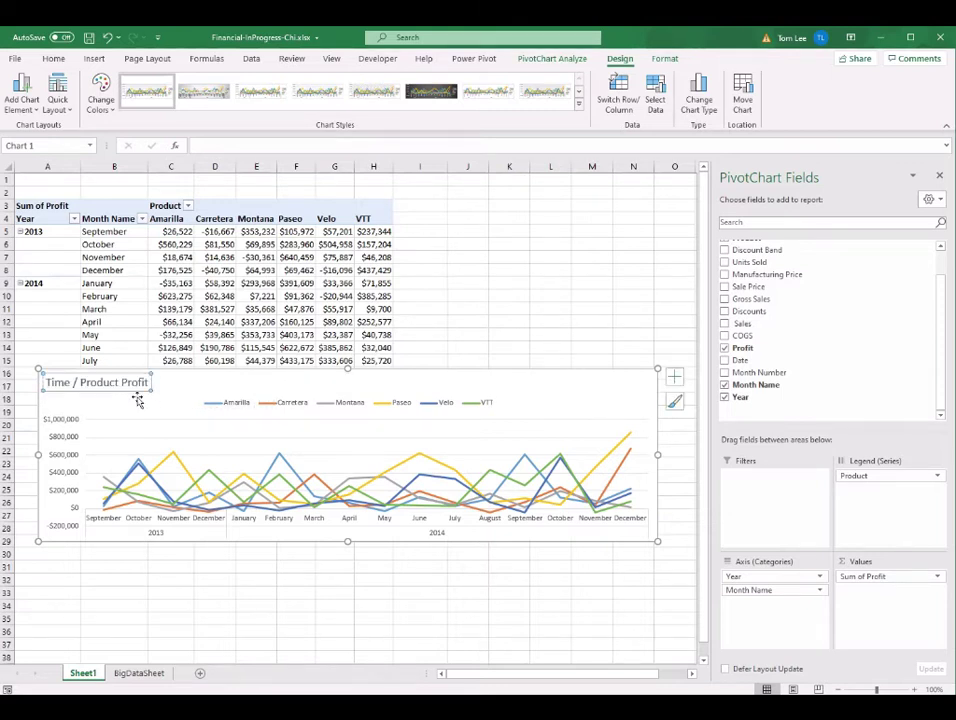
# - Move the product legend up beside the title, leaving the whole chart selected
pyautogui.click(345, 404)
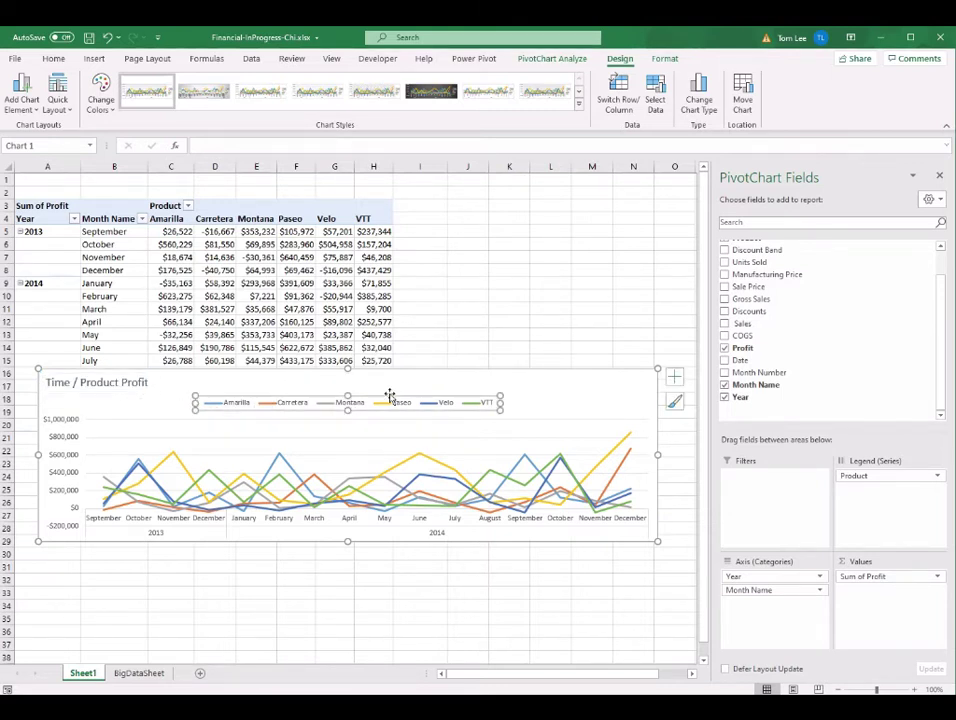
pyautogui.moveTo(389, 399); pyautogui.dragTo(350, 376)
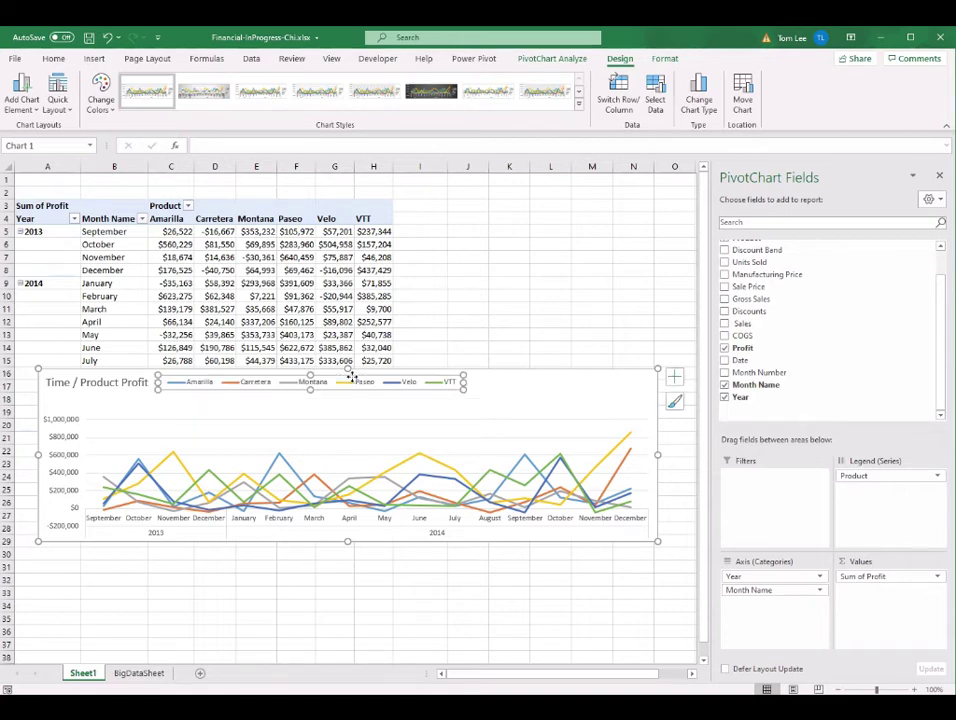
pyautogui.click(529, 400)
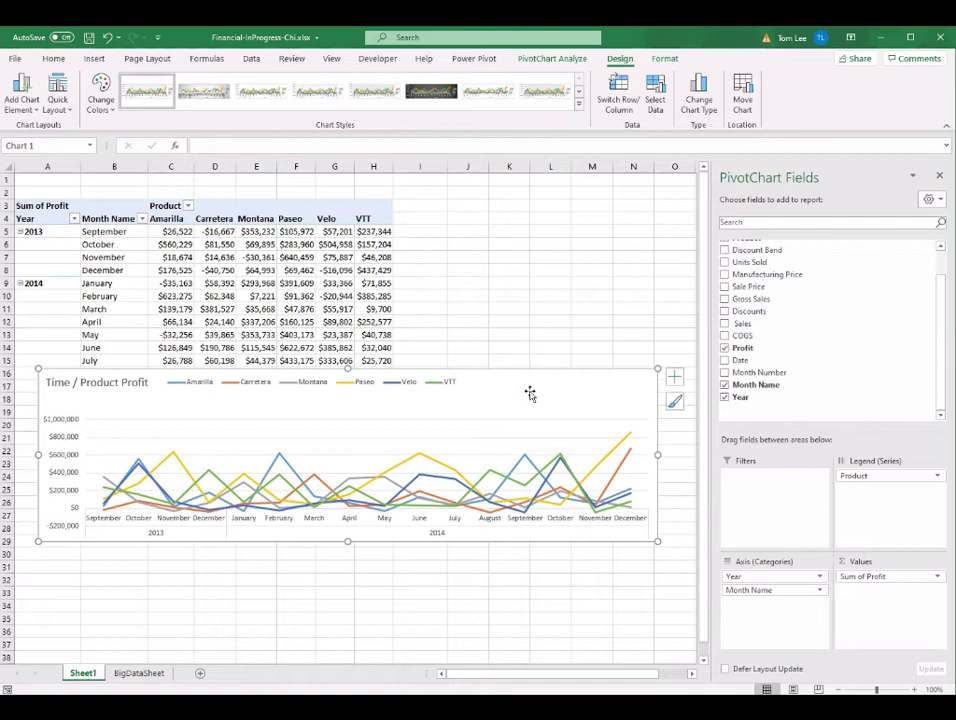
# - Name the chart TimeProductChart in the PivotChart Analyze Chart Name box
pyautogui.click(545, 59)
pyautogui.click(36, 94)
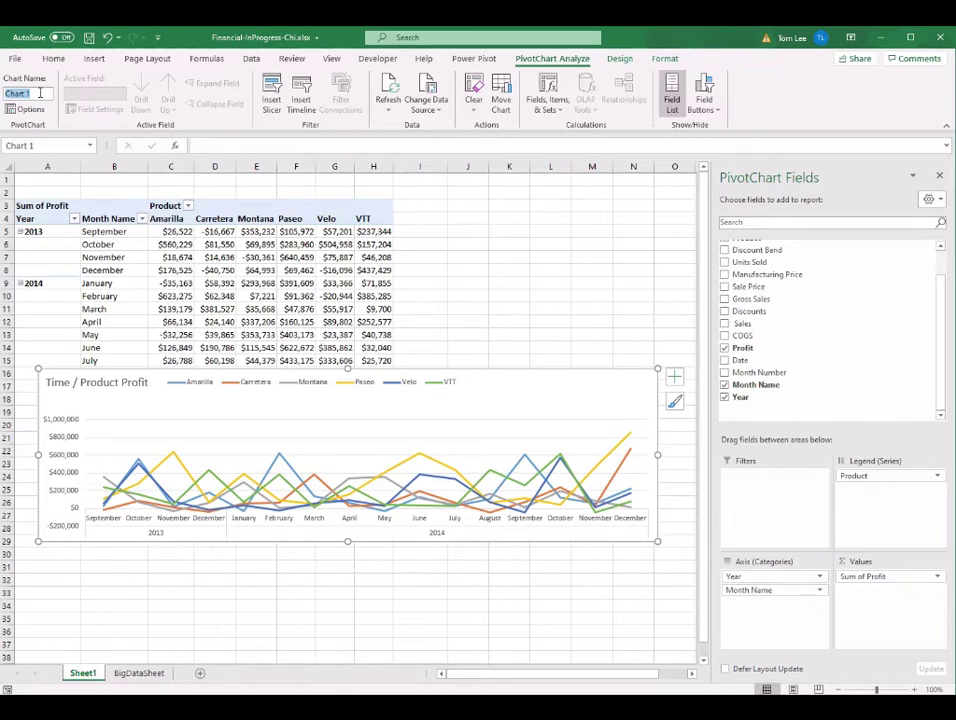
pyautogui.write('TimeProductChart')
pyautogui.press('Return')
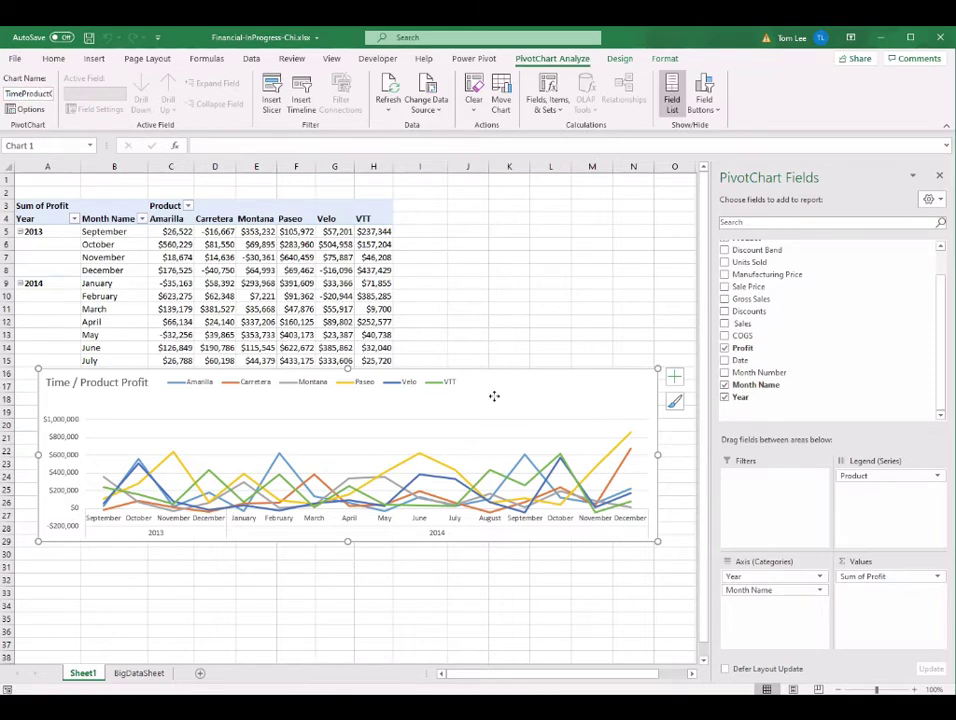
# - Place the chart to the right of the pivot table
pyautogui.moveTo(493, 395); pyautogui.dragTo(566, 263)
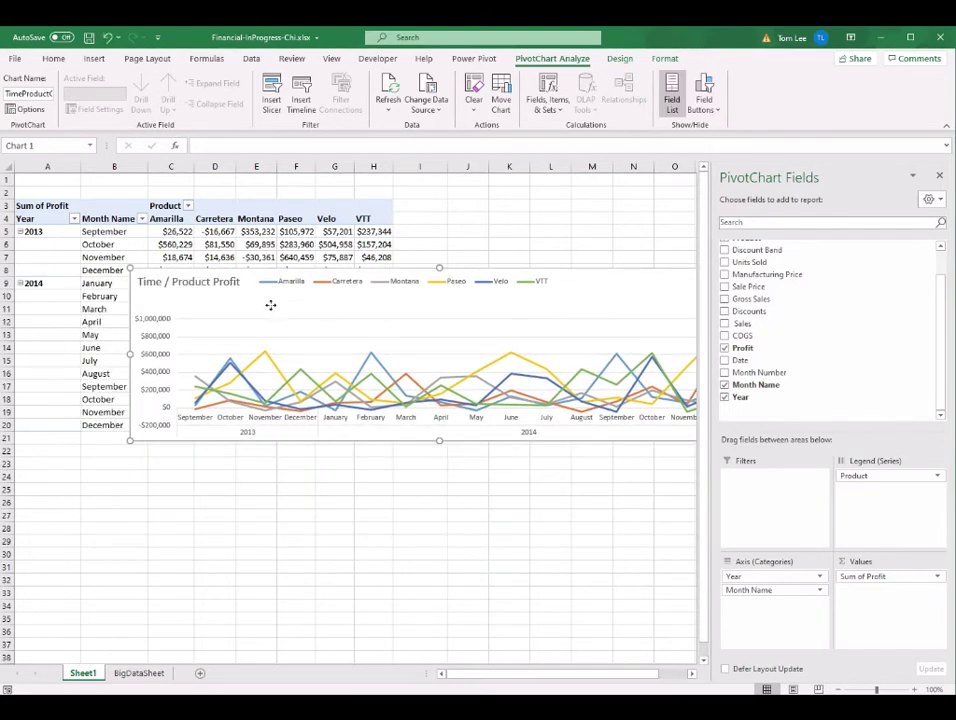
pyautogui.moveTo(271, 305); pyautogui.dragTo(544, 235)
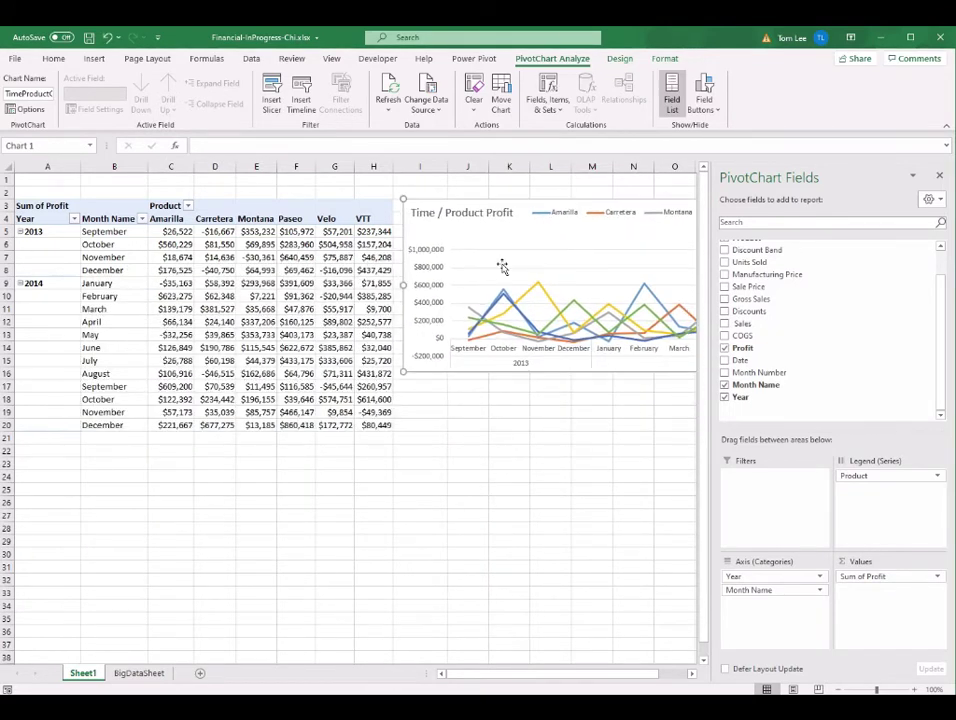
pyautogui.click(296, 283)
pyautogui.press('Up')
pyautogui.press('Up')
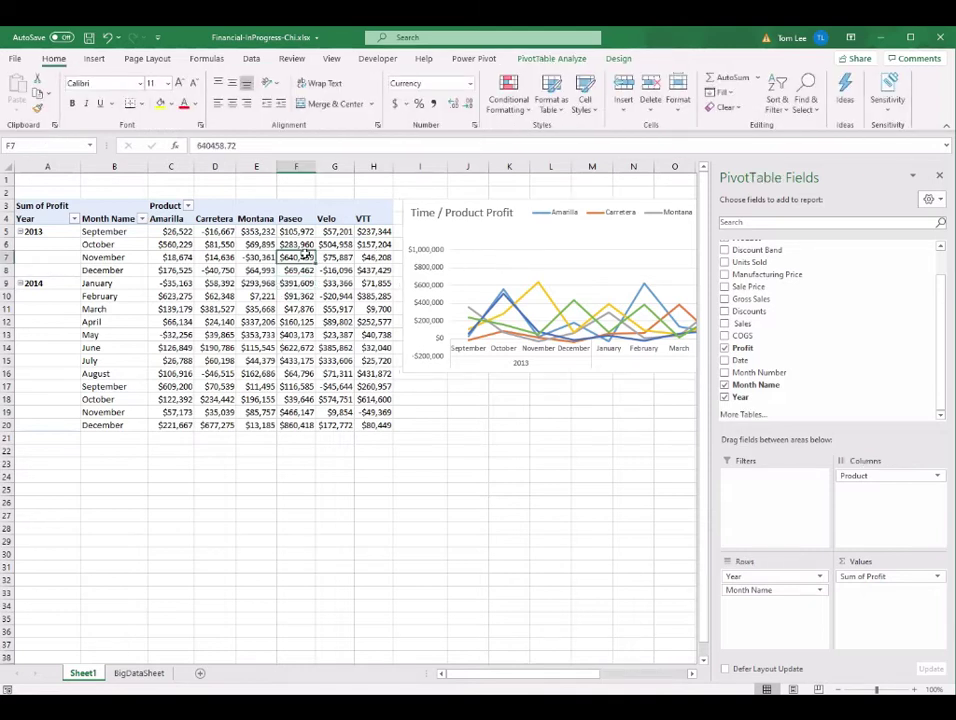
pyautogui.click(496, 245)
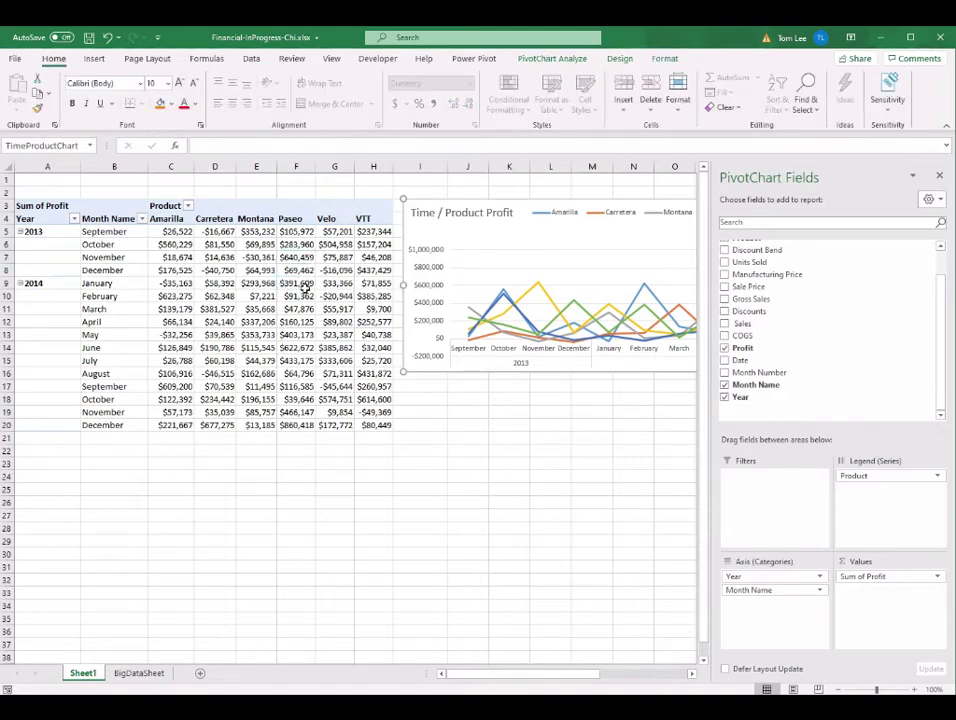
pyautogui.click(305, 288)
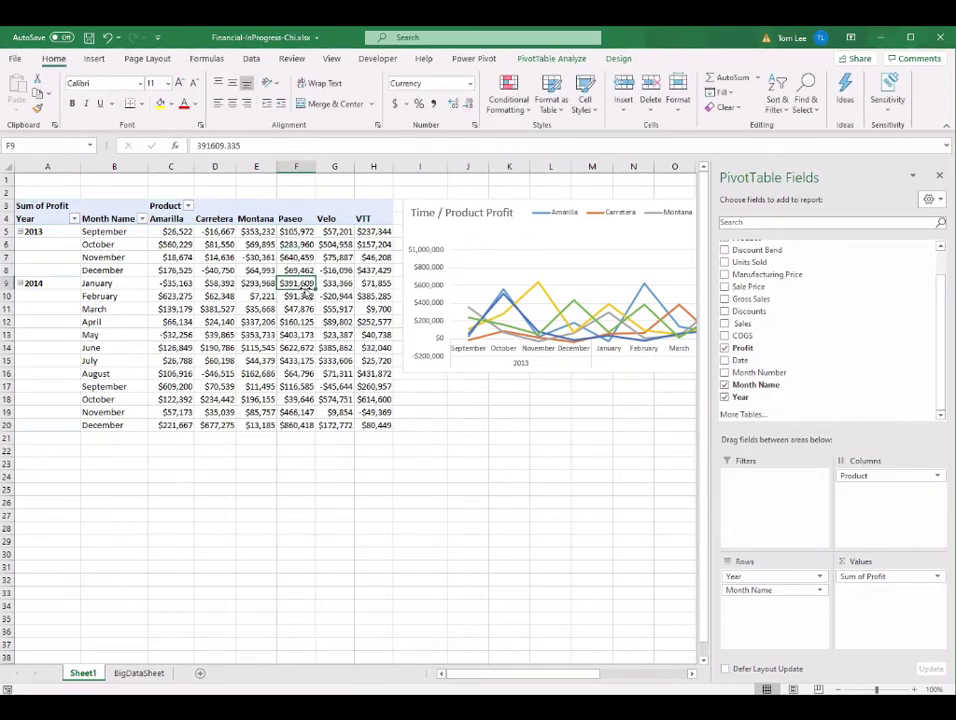
# - Rename Sheet1 to TimeProductSheet, save the workbook and close the field list pane
pyautogui.doubleClick(82, 674)
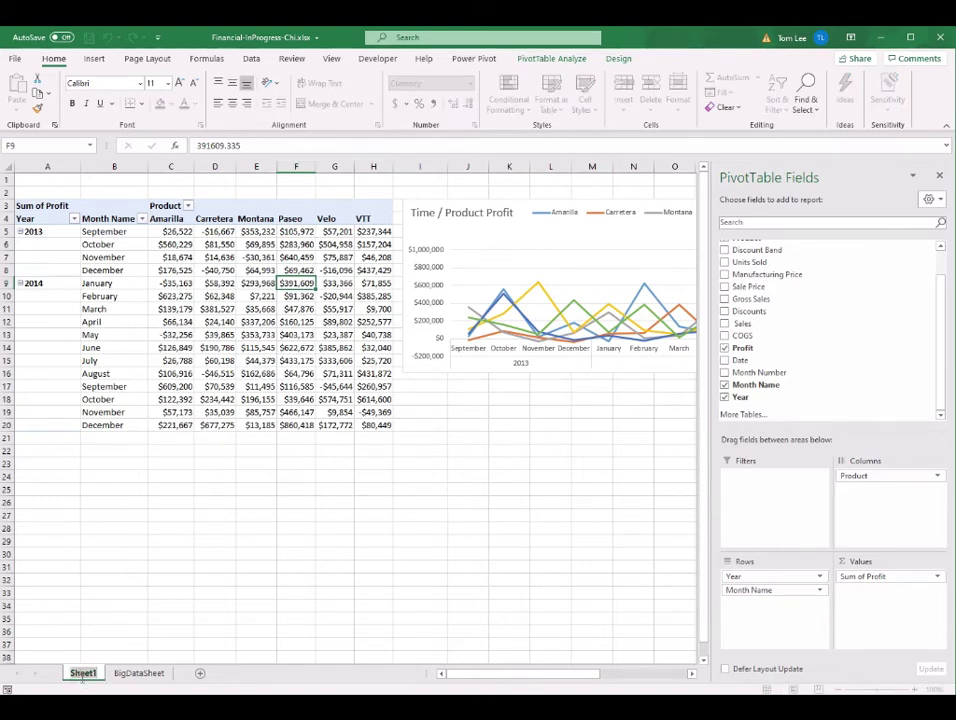
pyautogui.write('Time')
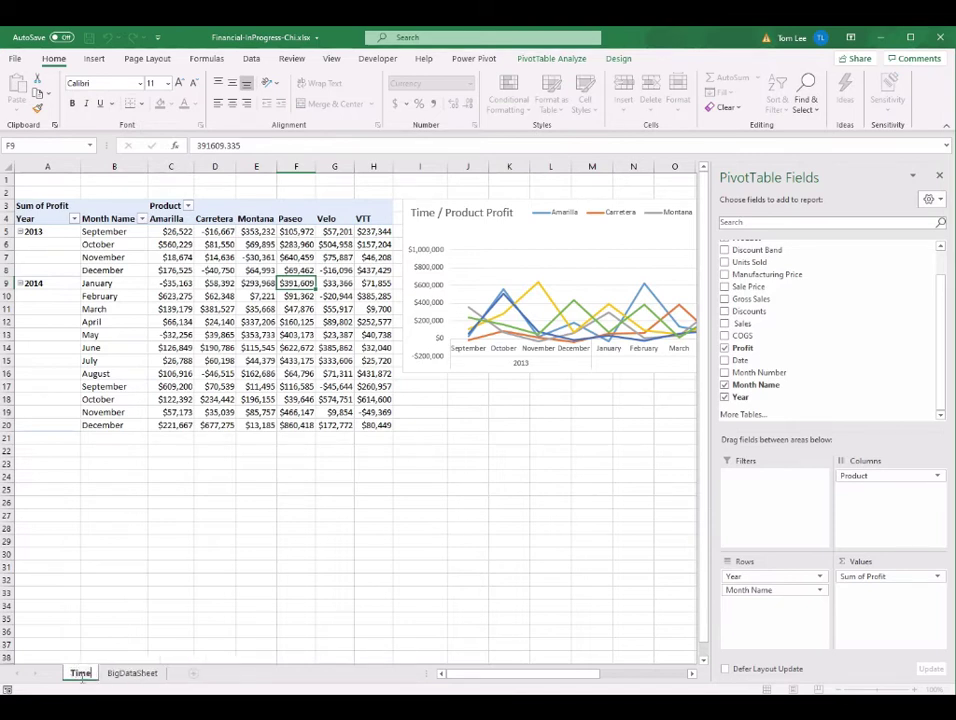
pyautogui.write('ProductSheet')
pyautogui.press('Return')
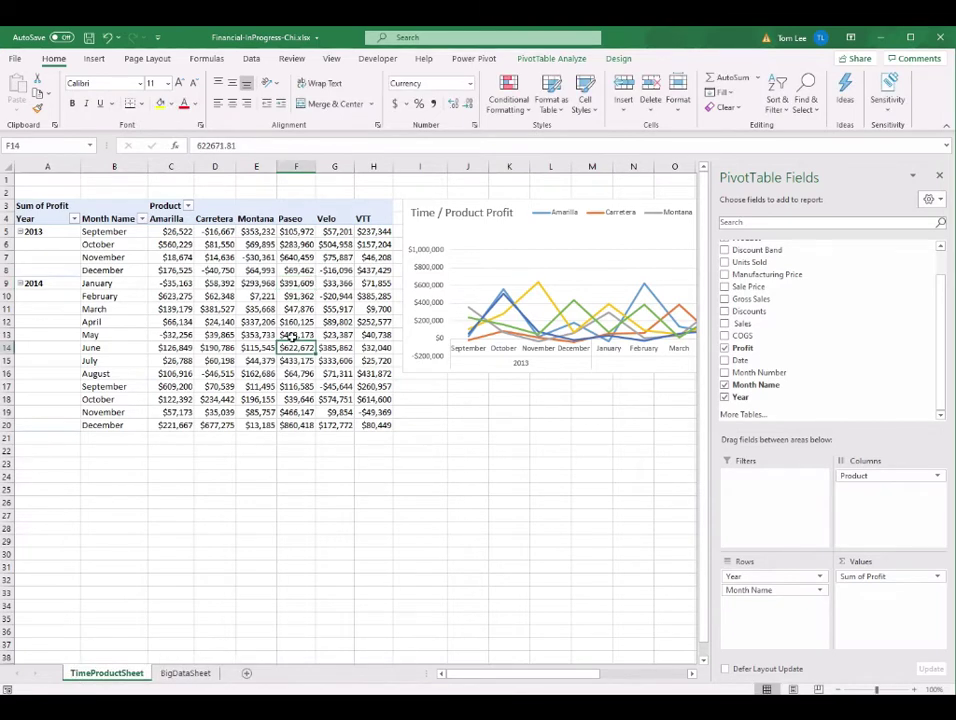
pyautogui.click(561, 229)
pyautogui.click(247, 258)
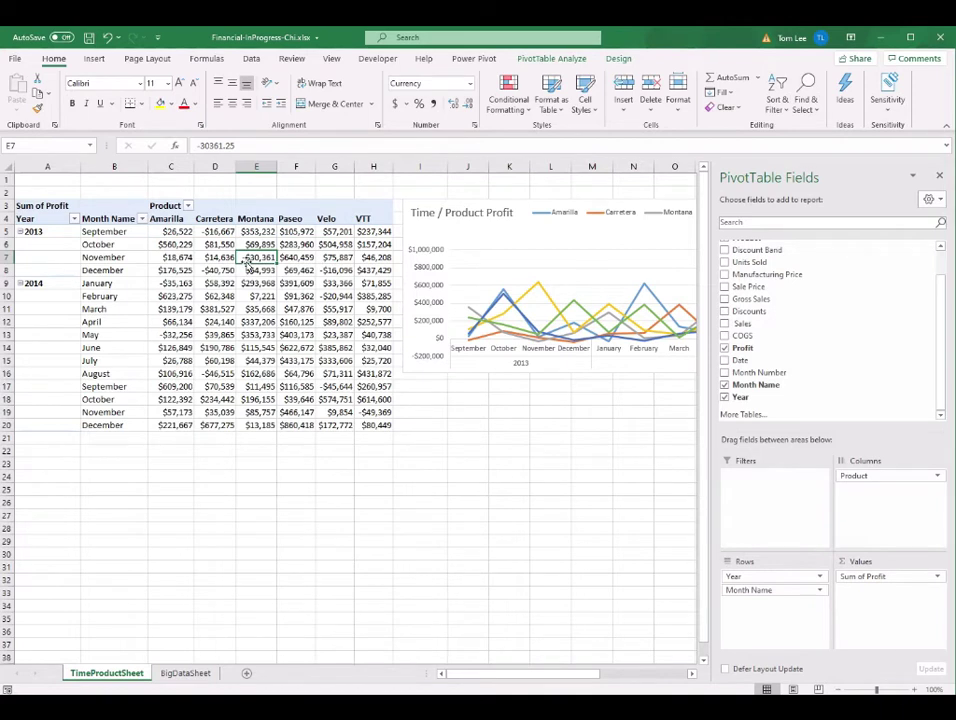
pyautogui.hotkey('ctrl', 's')
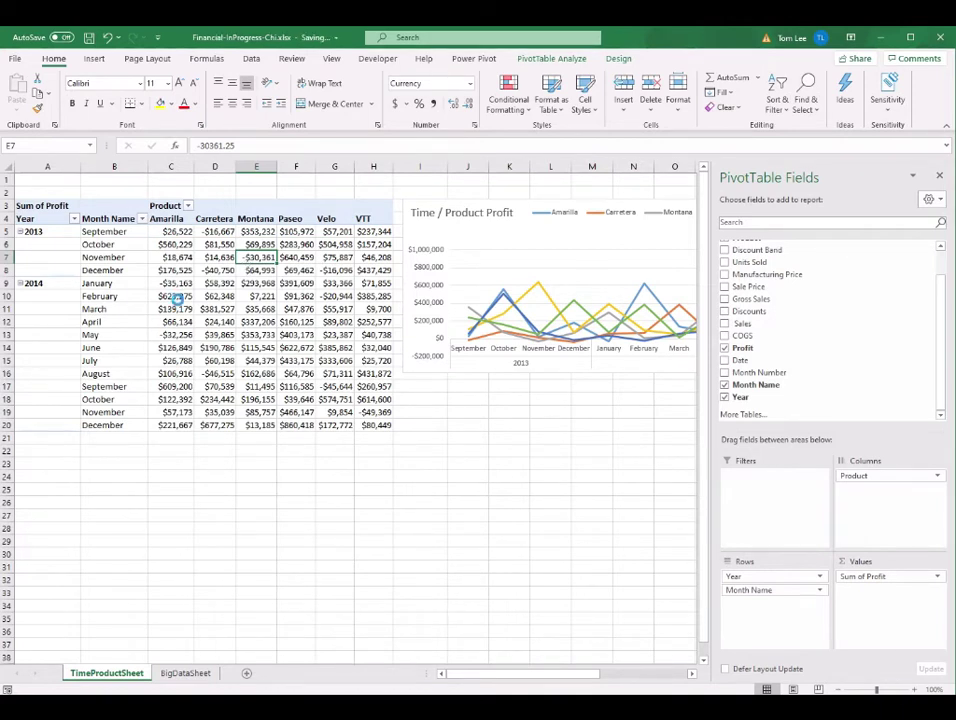
pyautogui.click(874, 424)
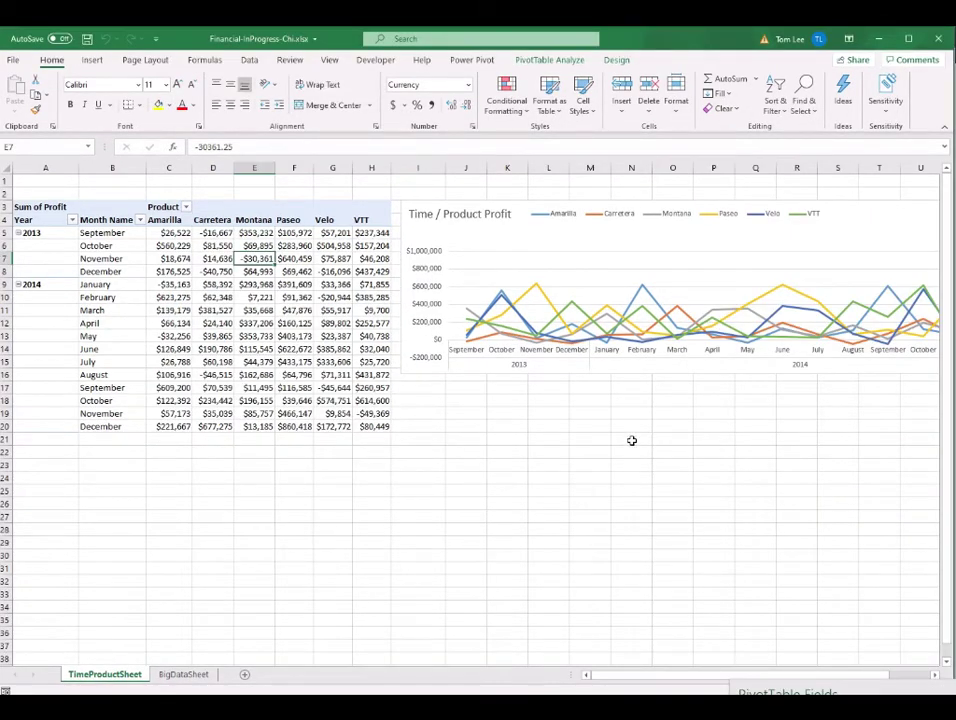
pyautogui.moveTo(600, 712)
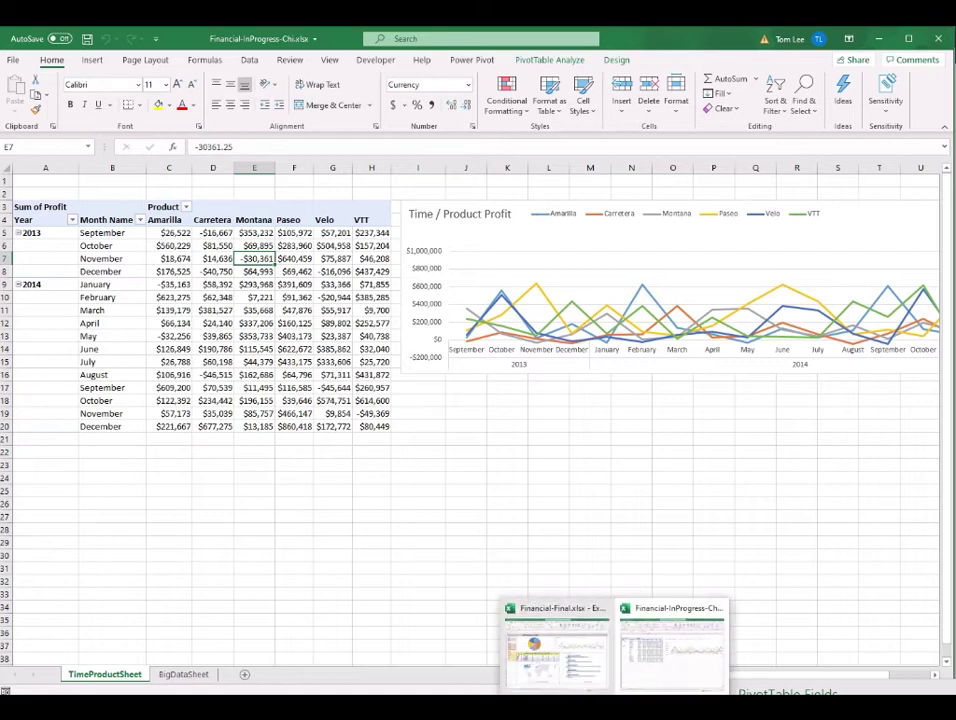
pyautogui.click(600, 682)
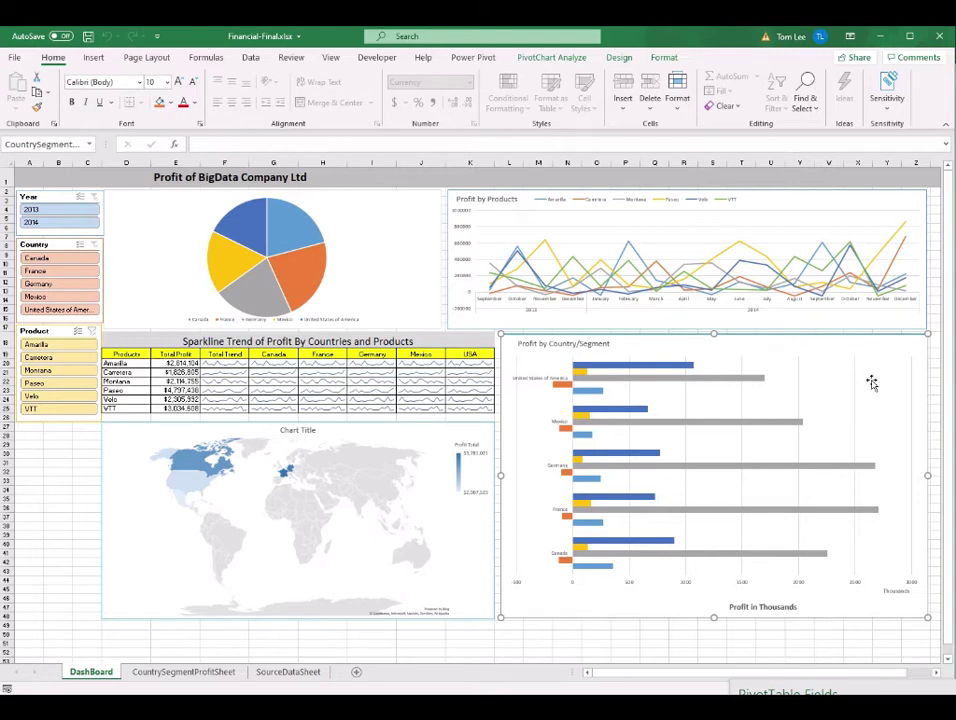
pyautogui.moveTo(615, 712)
pyautogui.click(672, 650)
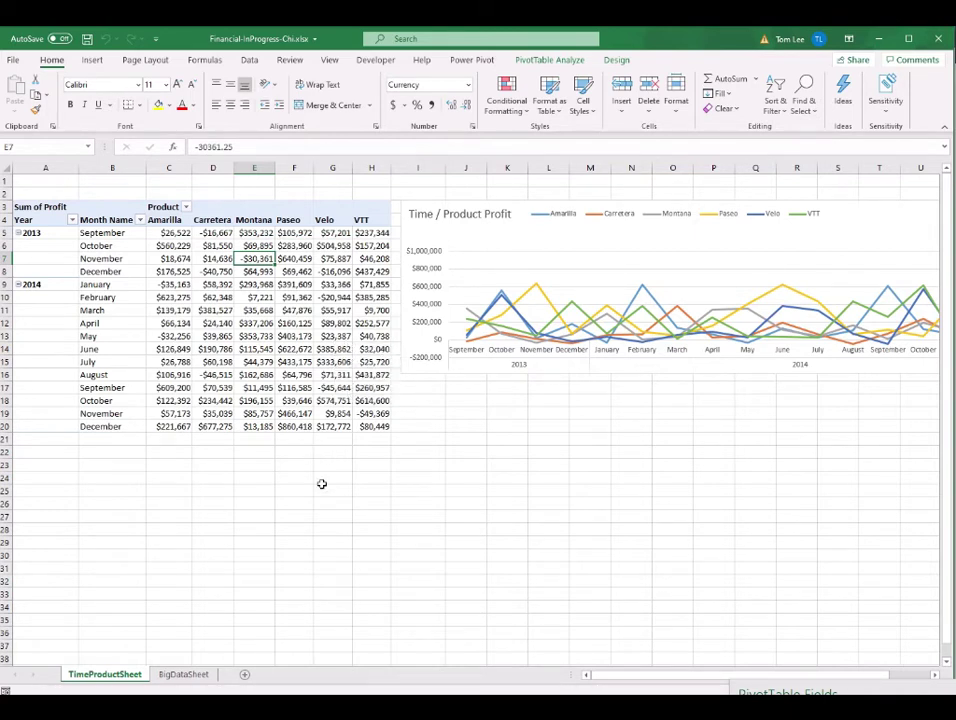
# - Duplicate TimeProductSheet with Move or Copy's Create a copy option and paste CountrySegmentProfitSheet as its name
pyautogui.rightClick(90, 682)
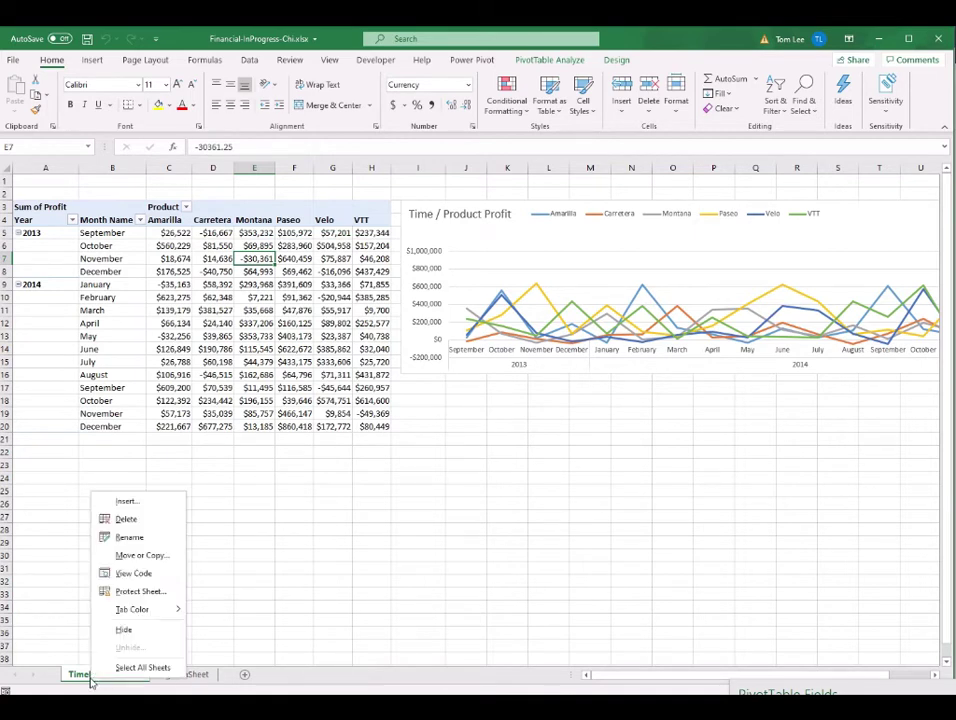
pyautogui.click(161, 556)
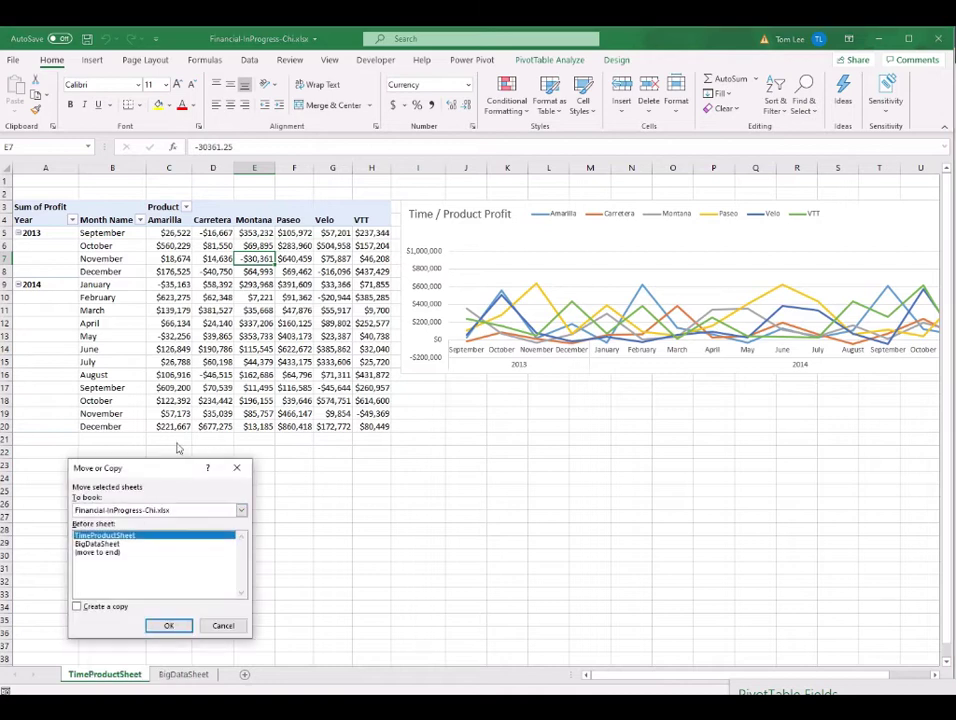
pyautogui.moveTo(175, 467); pyautogui.dragTo(457, 269)
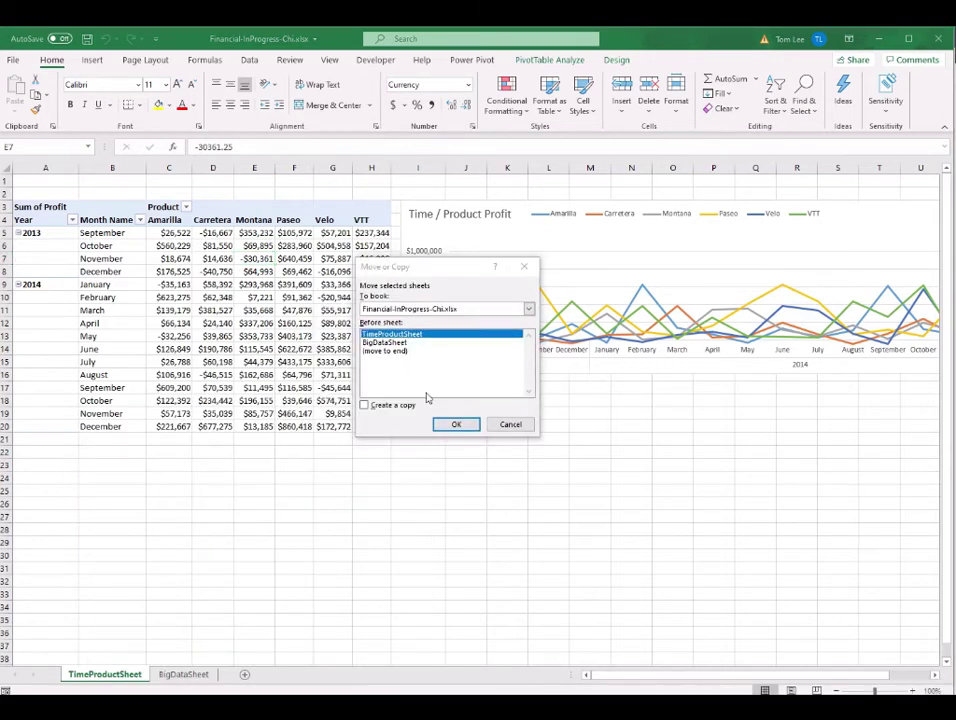
pyautogui.click(365, 406)
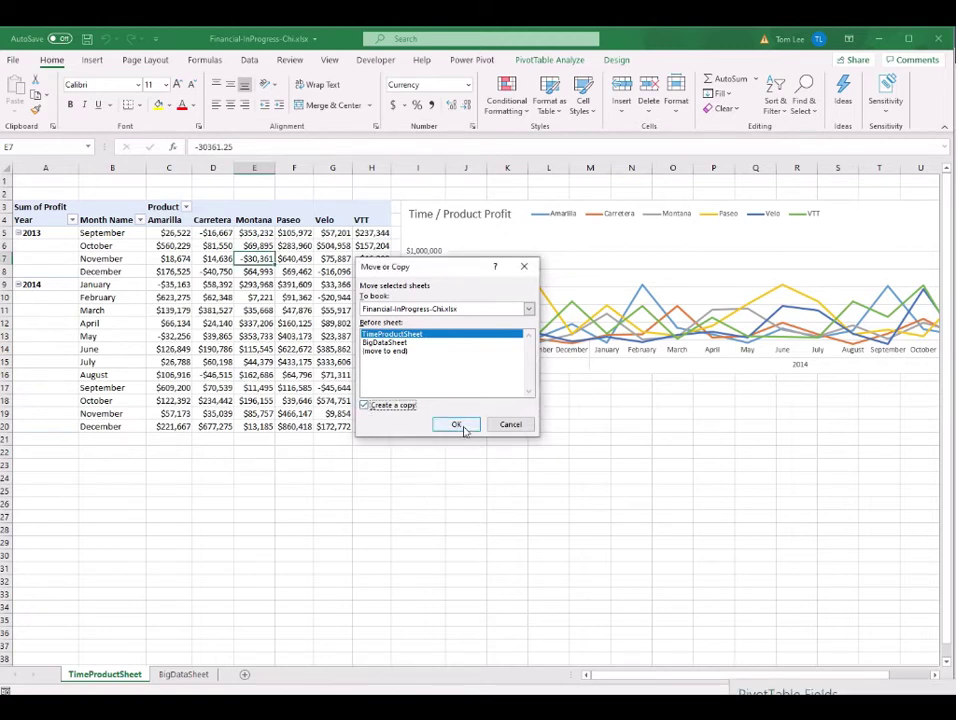
pyautogui.click(461, 425)
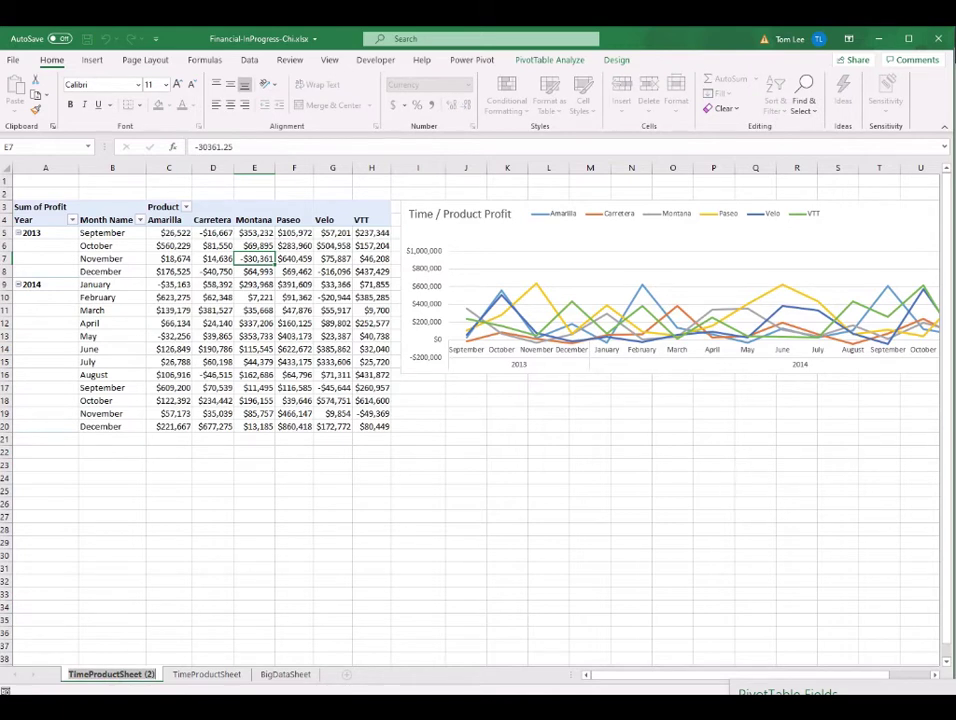
pyautogui.write('CountrySegmentProfitSheet')
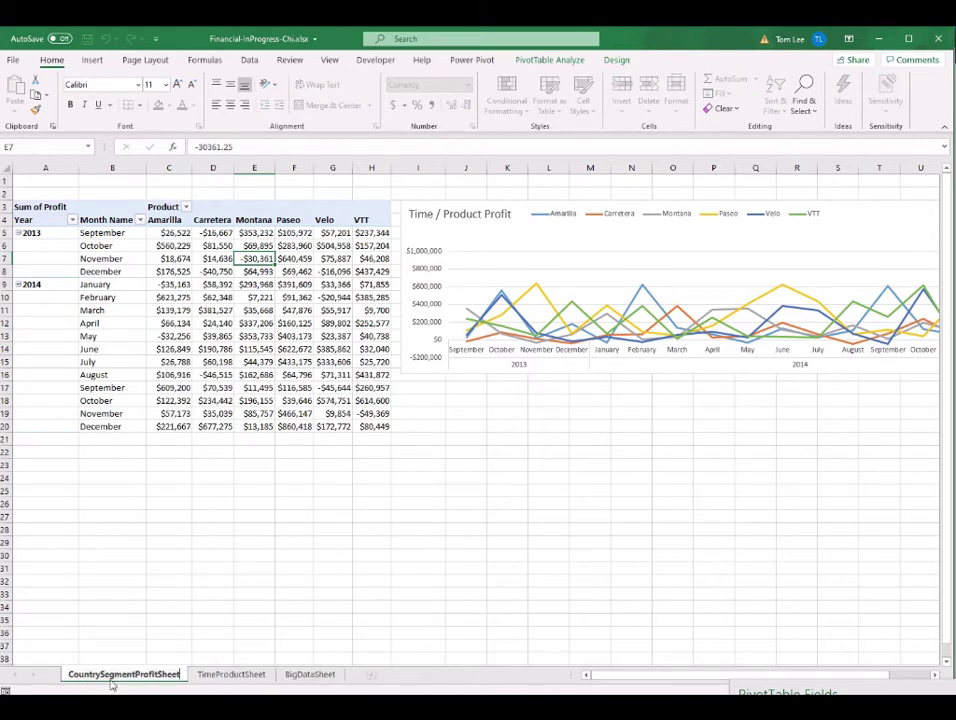
# - Confirm the CountrySegmentProfitSheet name and delete the copied line chart
pyautogui.press('Return')
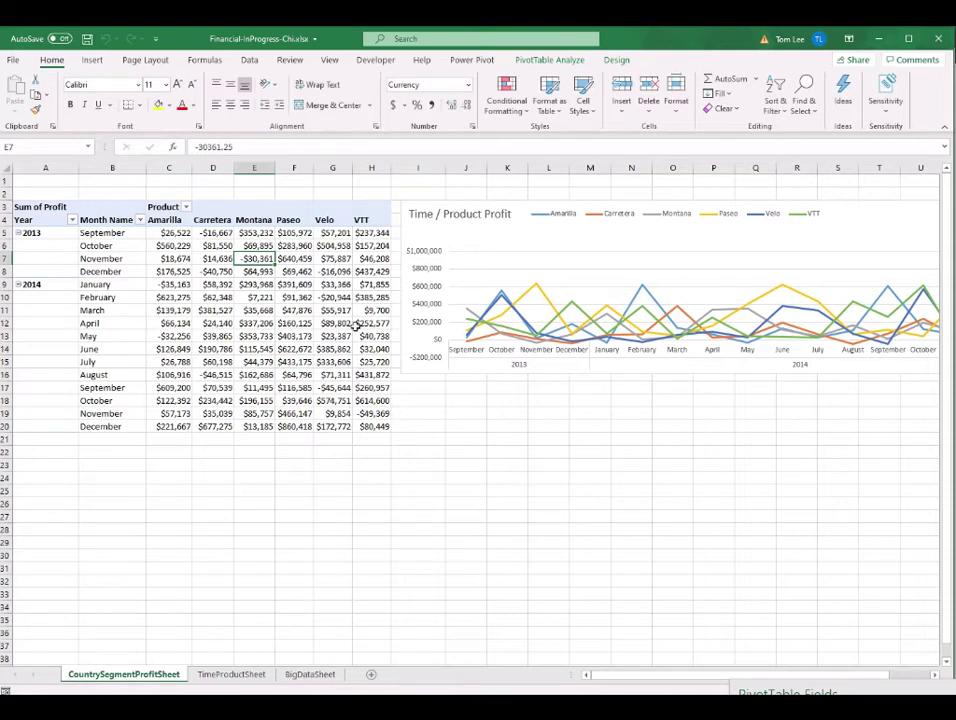
pyautogui.click(874, 217)
pyautogui.press('Delete')
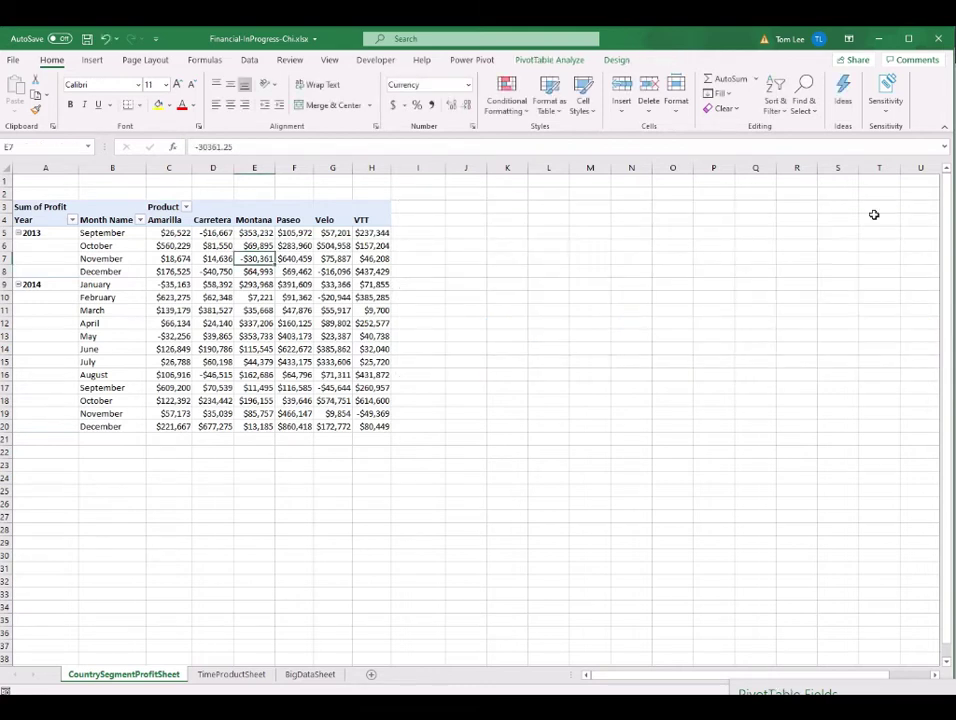
# - Rename the sheet's pivot table to CountrySegmentProfitPivot
pyautogui.click(215, 258)
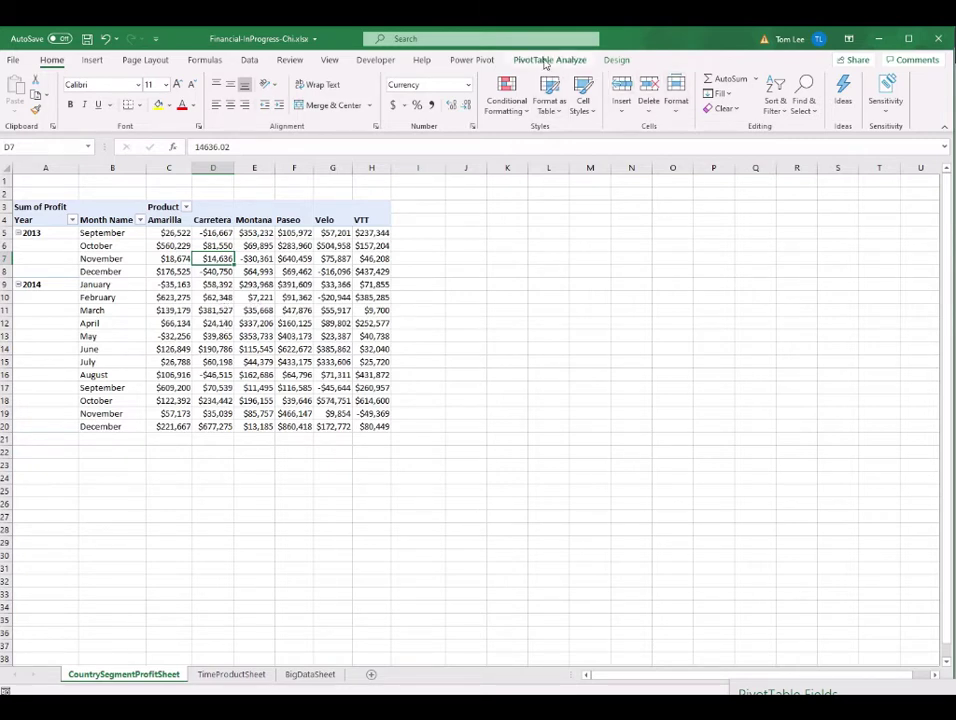
pyautogui.click(546, 62)
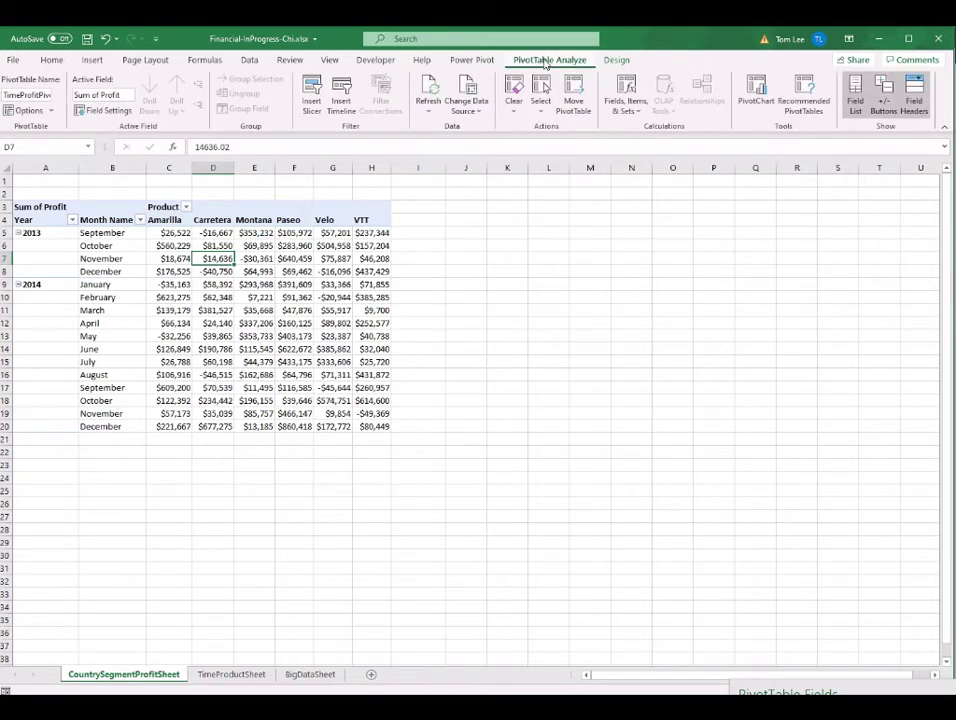
pyautogui.click(30, 94)
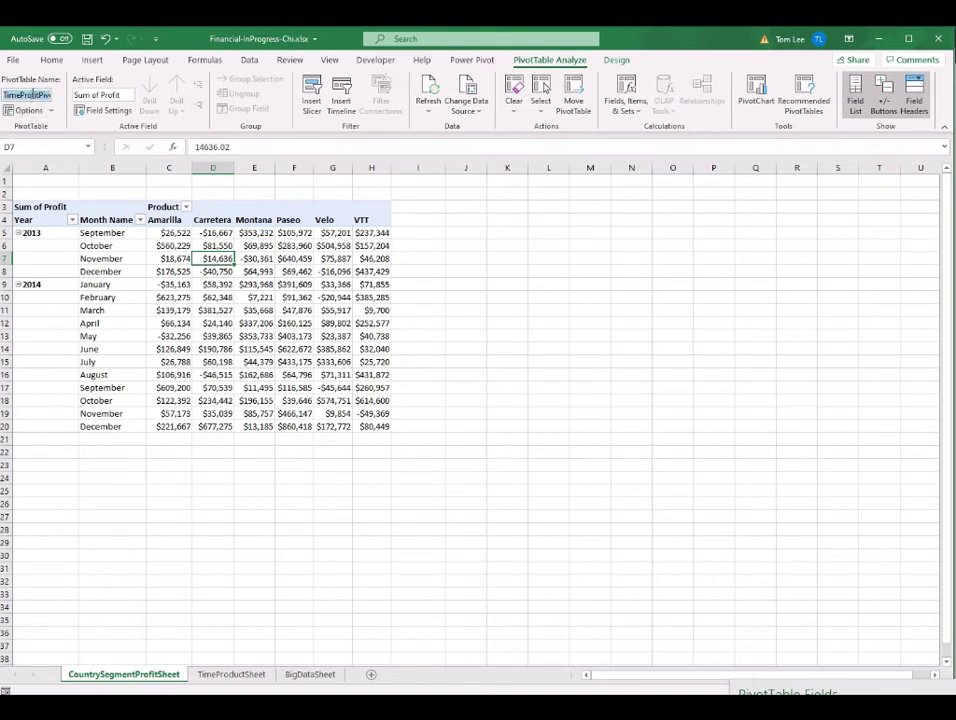
pyautogui.write('CountrySegmentProfitPivot')
pyautogui.press('Home')
pyautogui.click(296, 310)
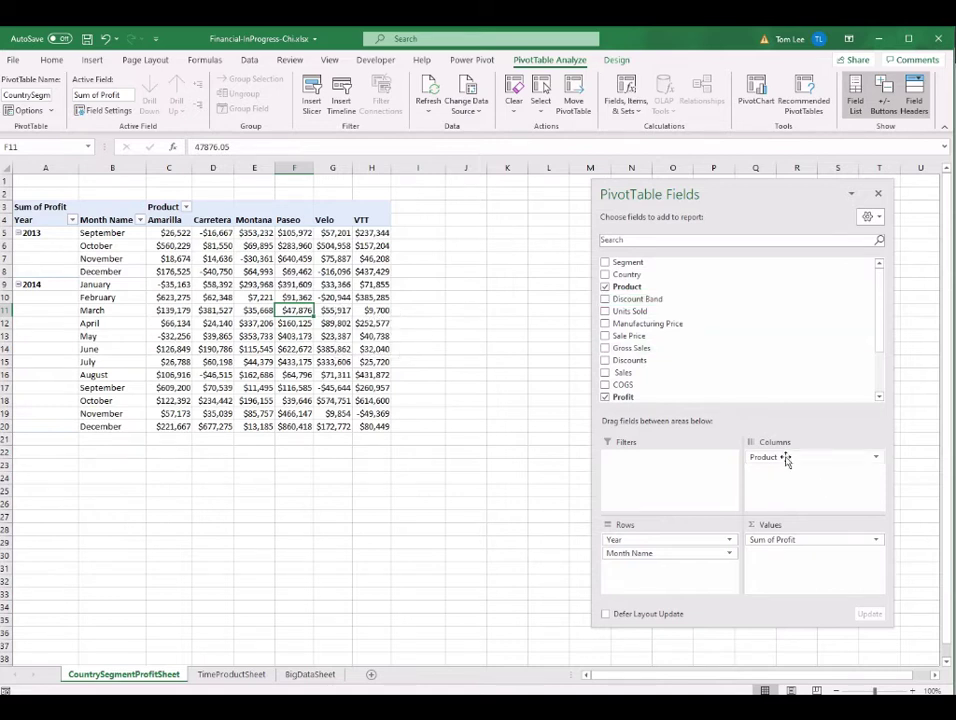
# - Remove Product, Year and Month Name, then put Segment in Columns and Country in Rows
pyautogui.moveTo(800, 457); pyautogui.dragTo(766, 335)
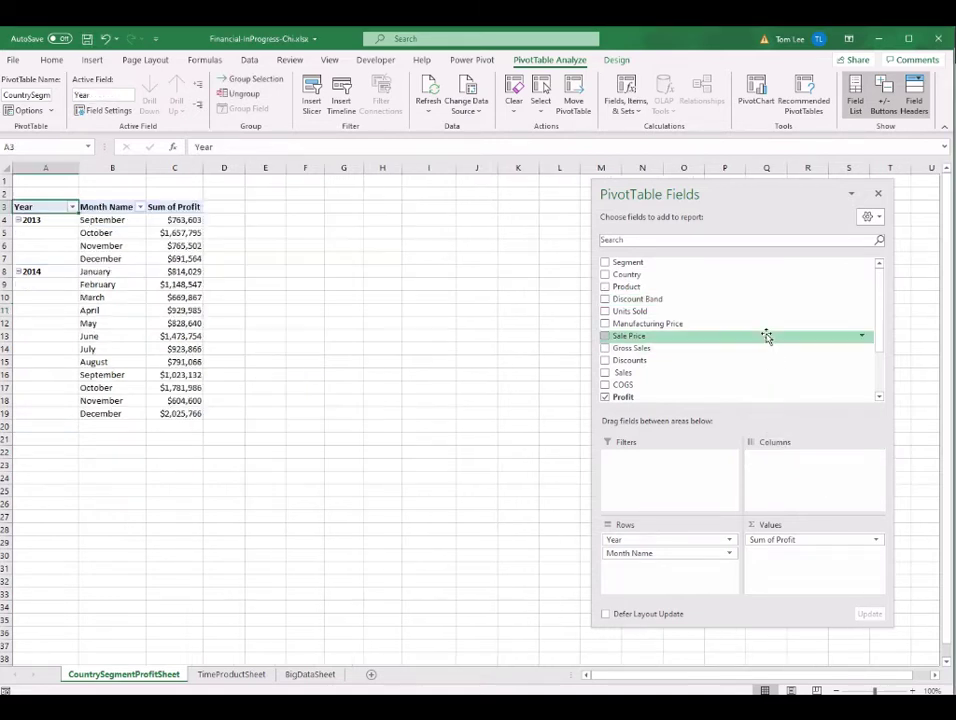
pyautogui.moveTo(660, 541); pyautogui.dragTo(775, 367)
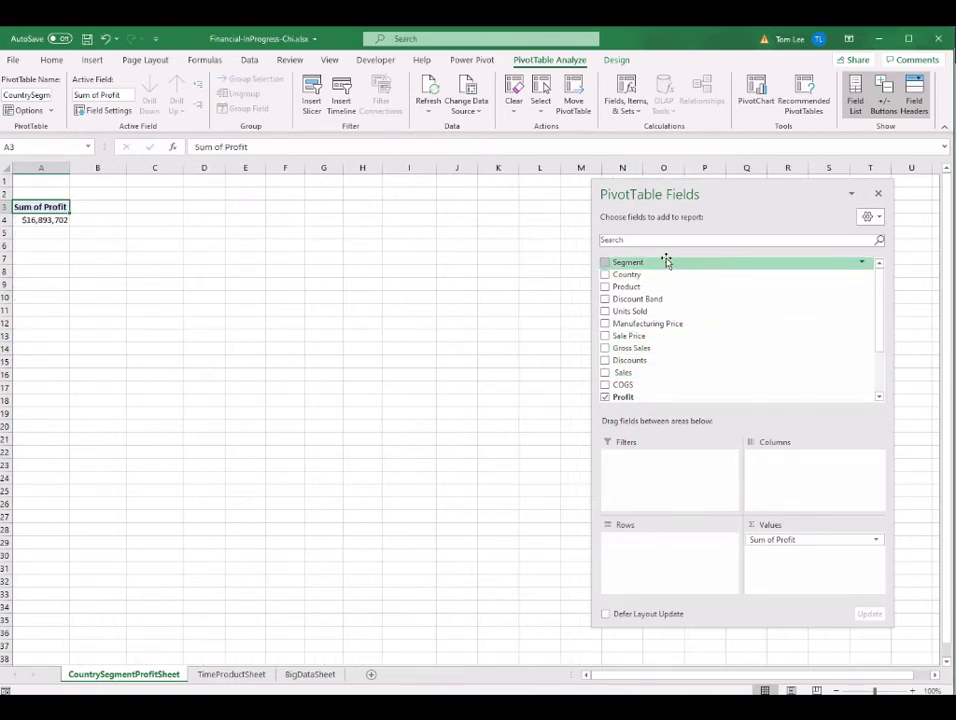
pyautogui.moveTo(662, 262); pyautogui.dragTo(798, 466)
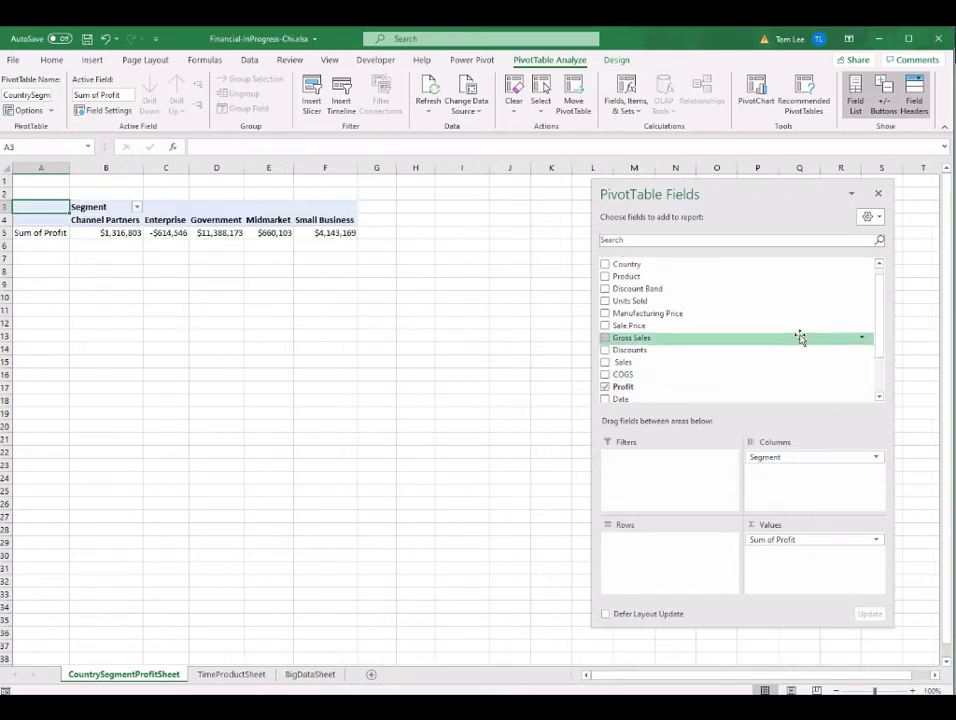
pyautogui.moveTo(628, 264); pyautogui.dragTo(667, 553)
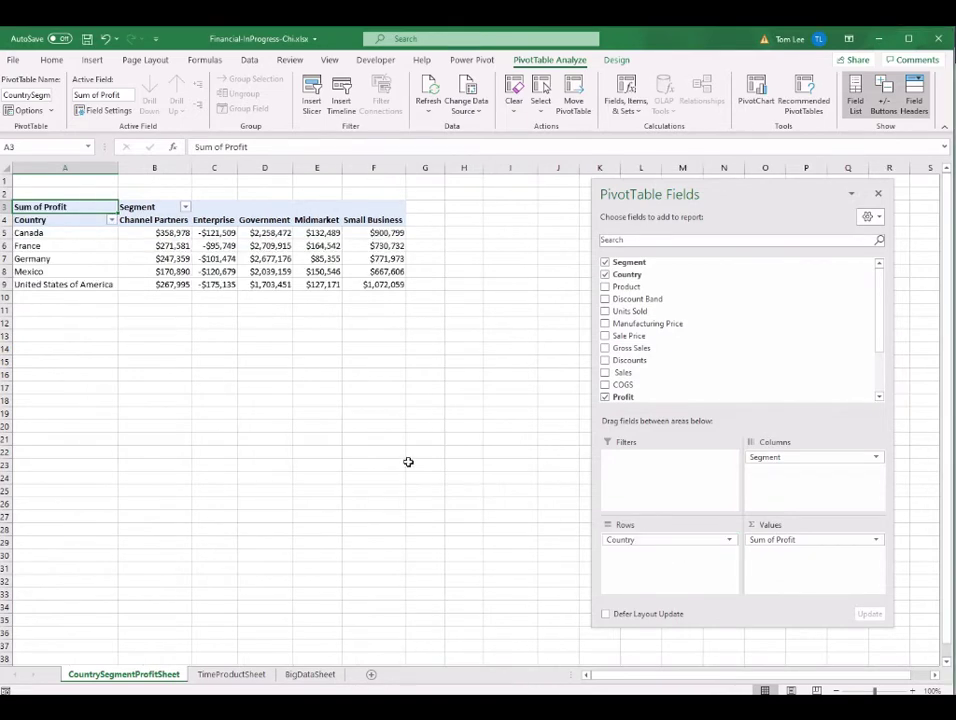
# - Review the country labels, segment headers and profit values in the new layout
pyautogui.click(265, 259)
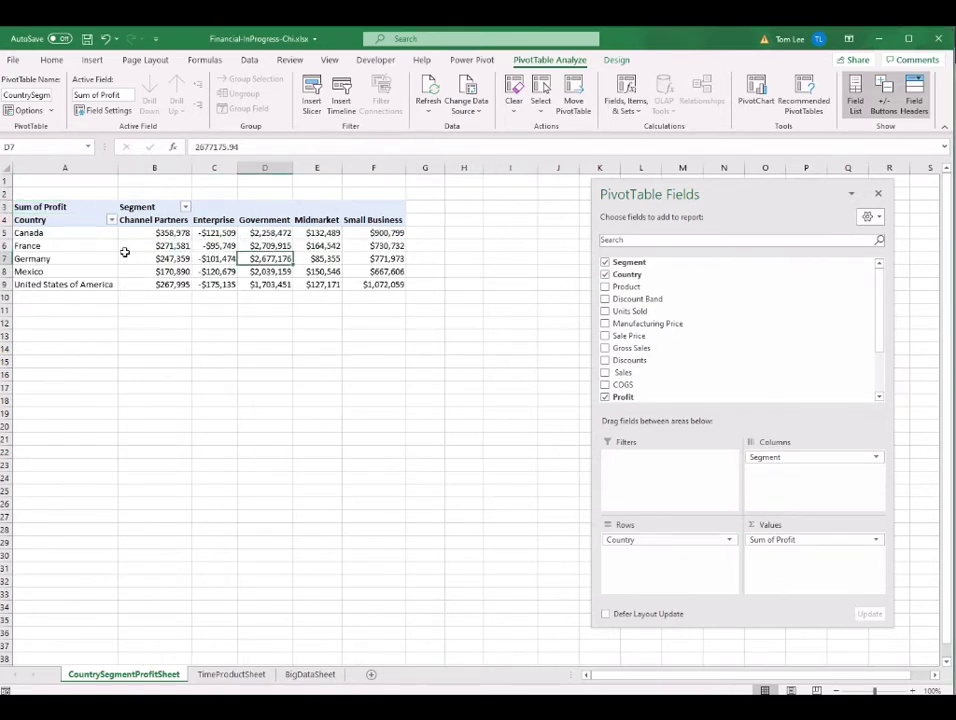
pyautogui.moveTo(61, 235); pyautogui.dragTo(58, 284)
pyautogui.click(67, 235)
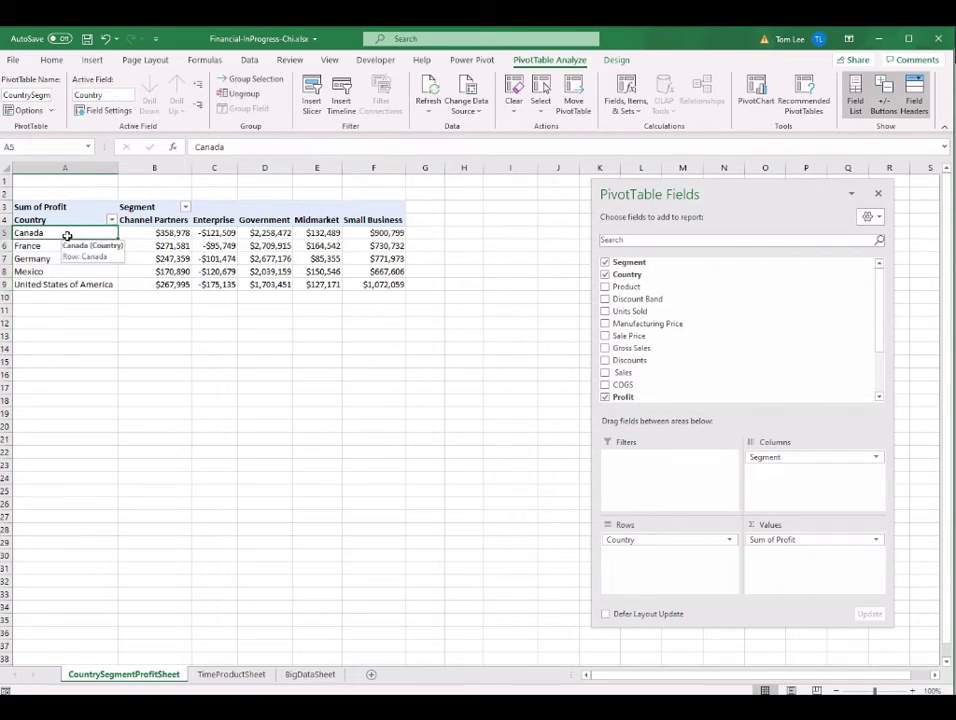
pyautogui.click(76, 285)
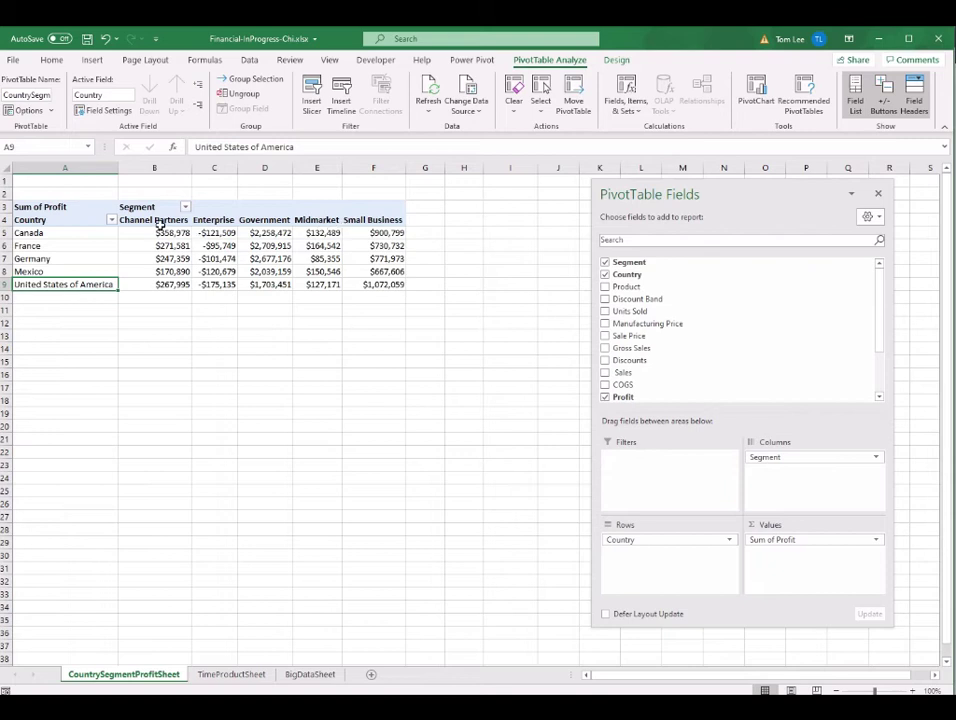
pyautogui.moveTo(160, 222); pyautogui.dragTo(365, 220)
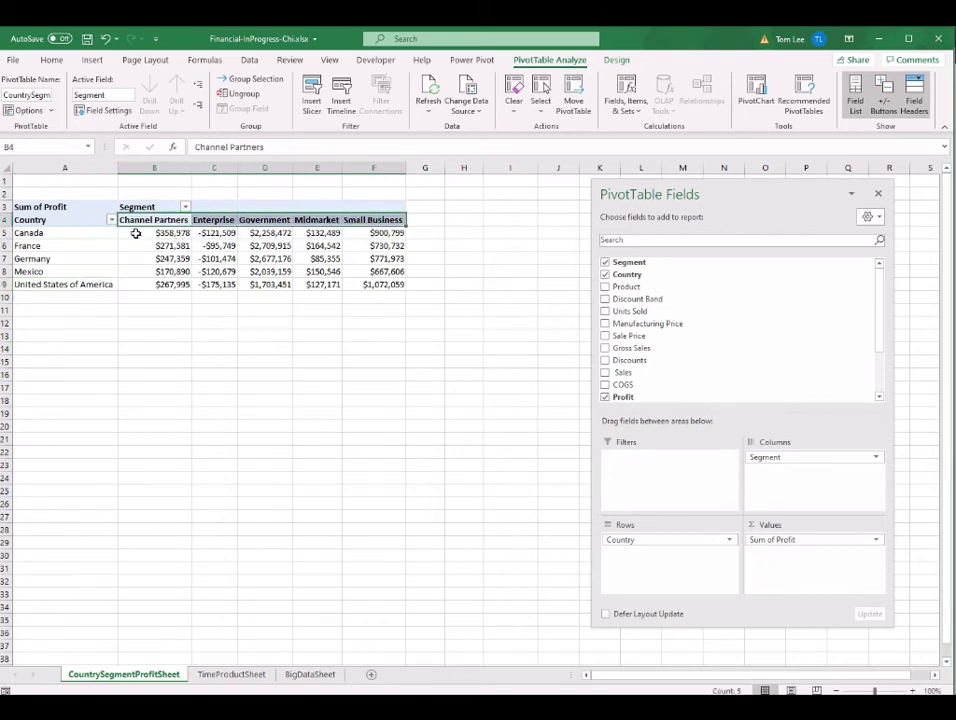
pyautogui.click(380, 258)
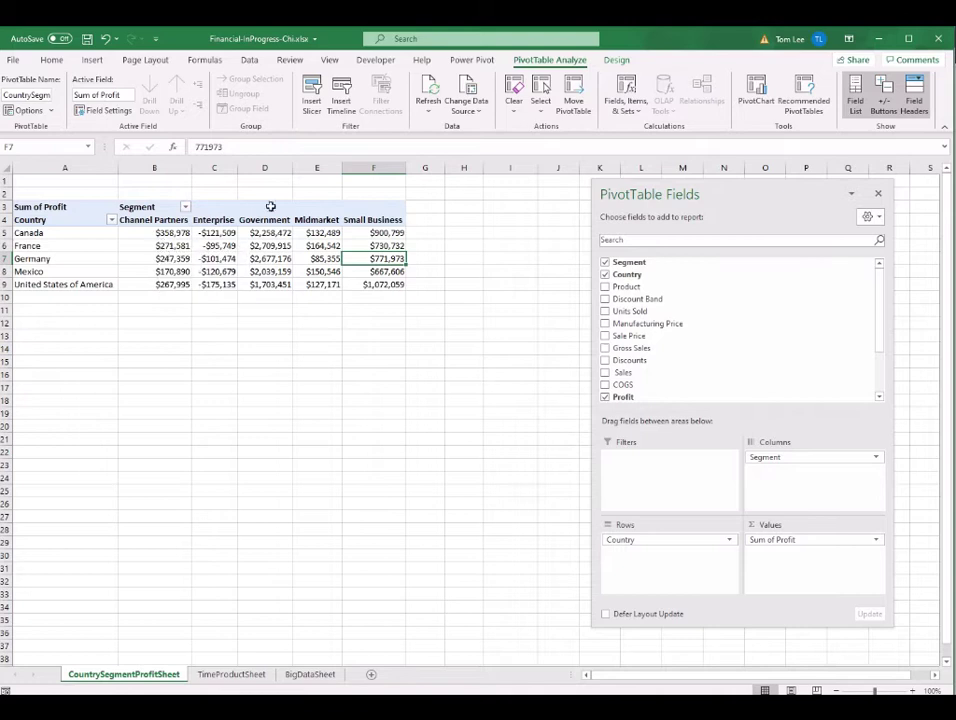
# - Set the pivot table's report layout to Show in Tabular Form
pyautogui.click(620, 62)
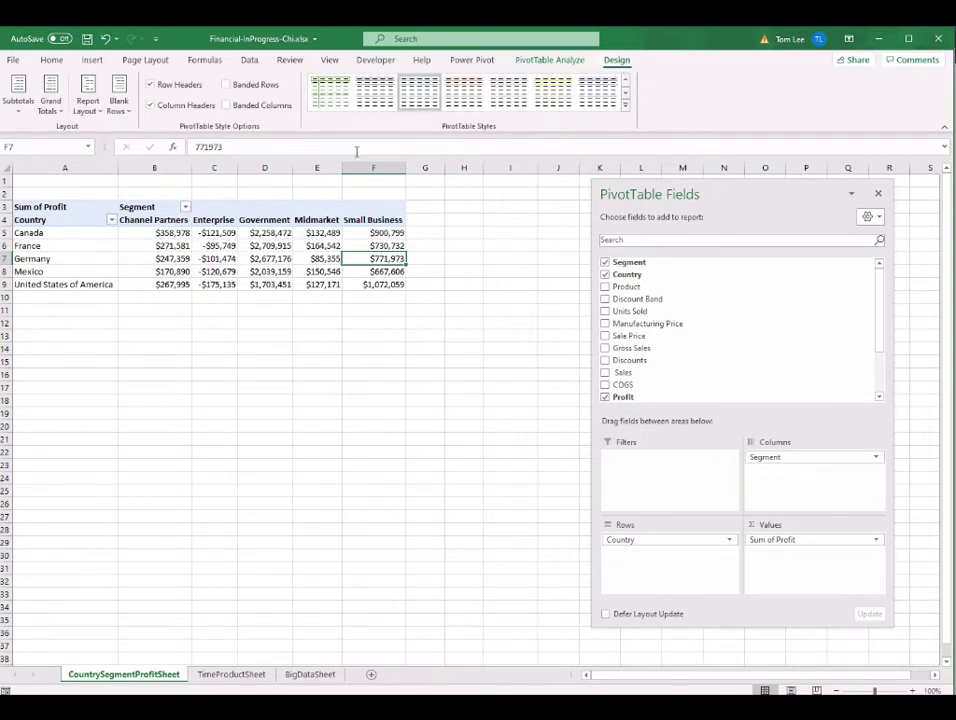
pyautogui.click(100, 115)
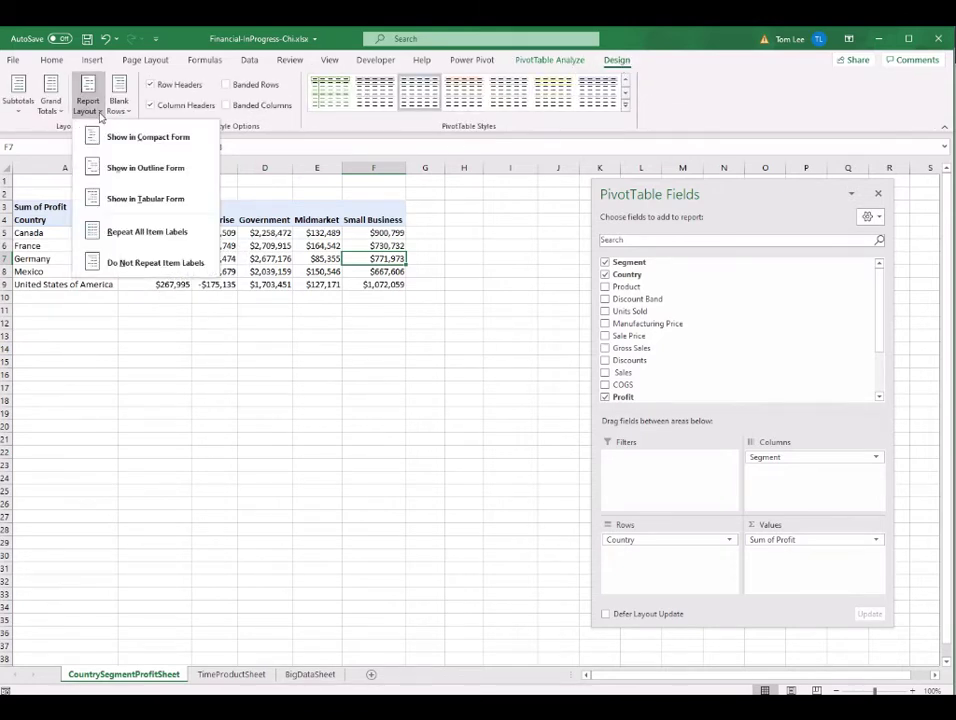
pyautogui.click(146, 199)
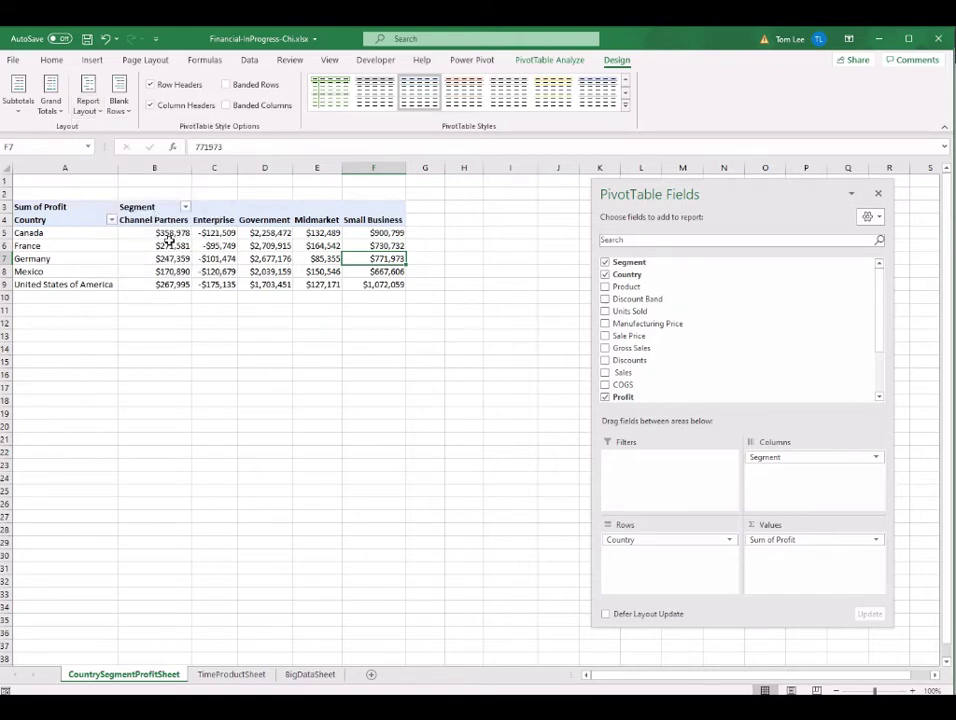
# - Inspect the profit values, including France's Channel Partners, Government and Midmarket figures
pyautogui.moveTo(170, 237); pyautogui.dragTo(368, 281)
pyautogui.click(164, 247)
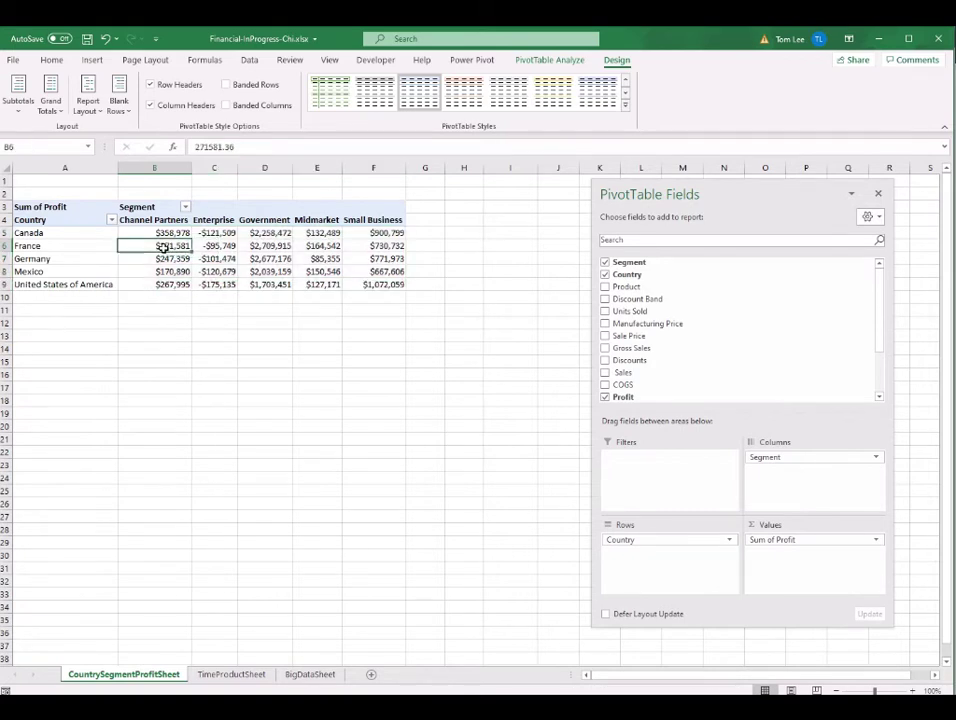
pyautogui.moveTo(172, 232); pyautogui.dragTo(365, 283)
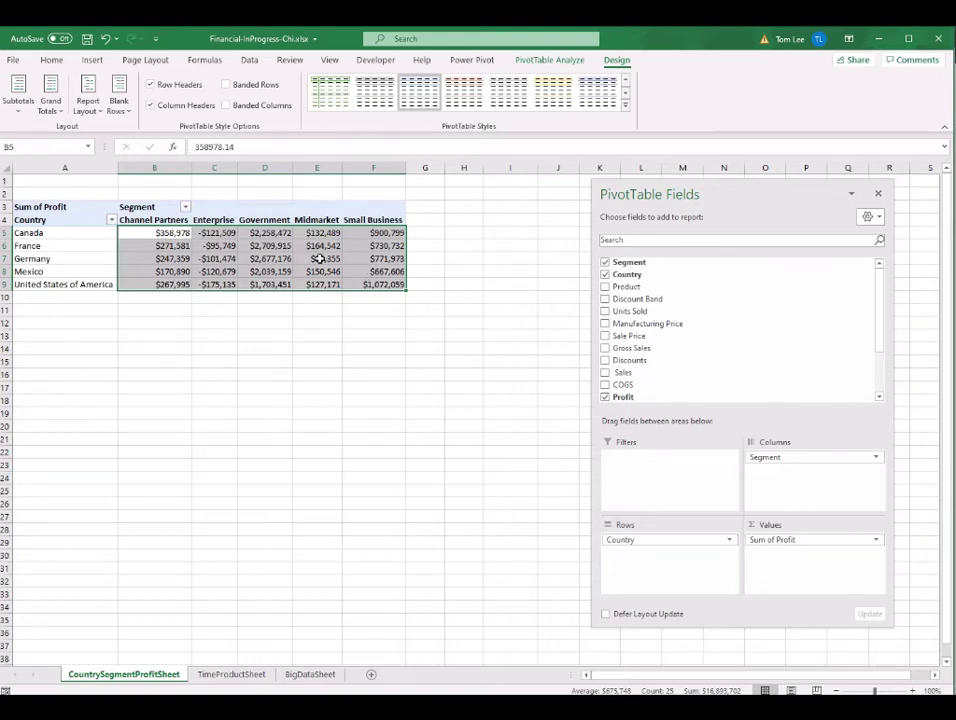
pyautogui.click(280, 247)
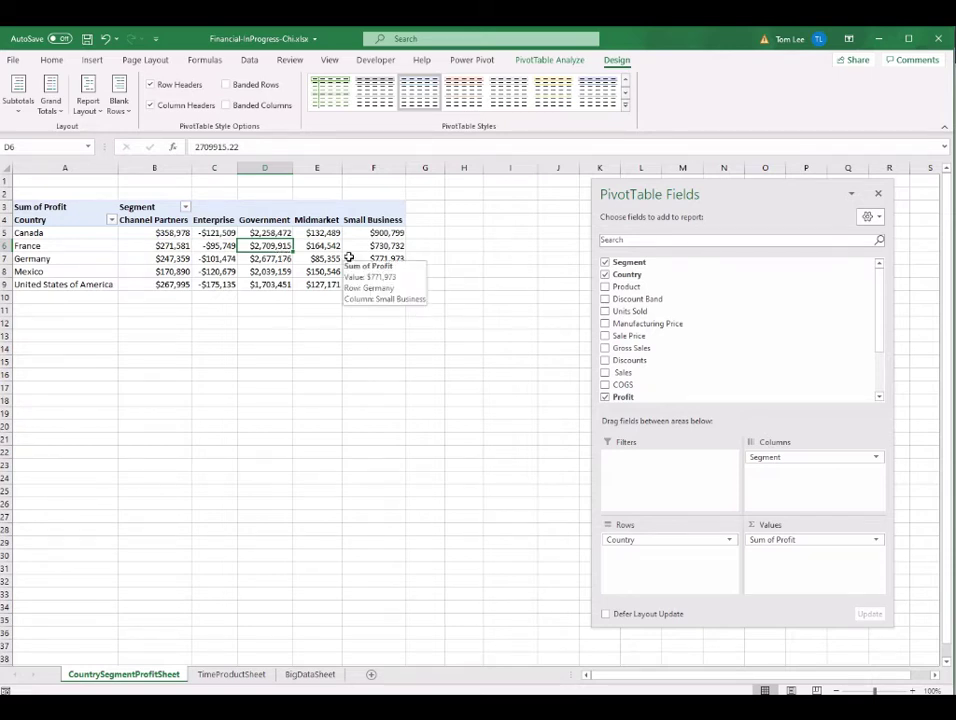
pyautogui.press('Right')
pyautogui.click(176, 244)
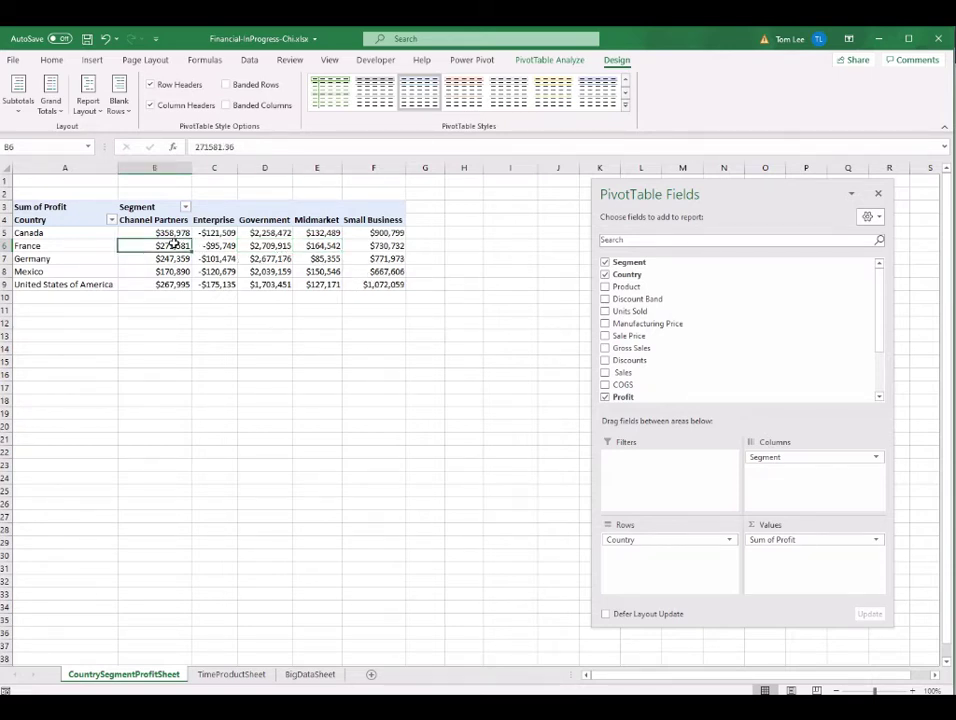
pyautogui.click(545, 60)
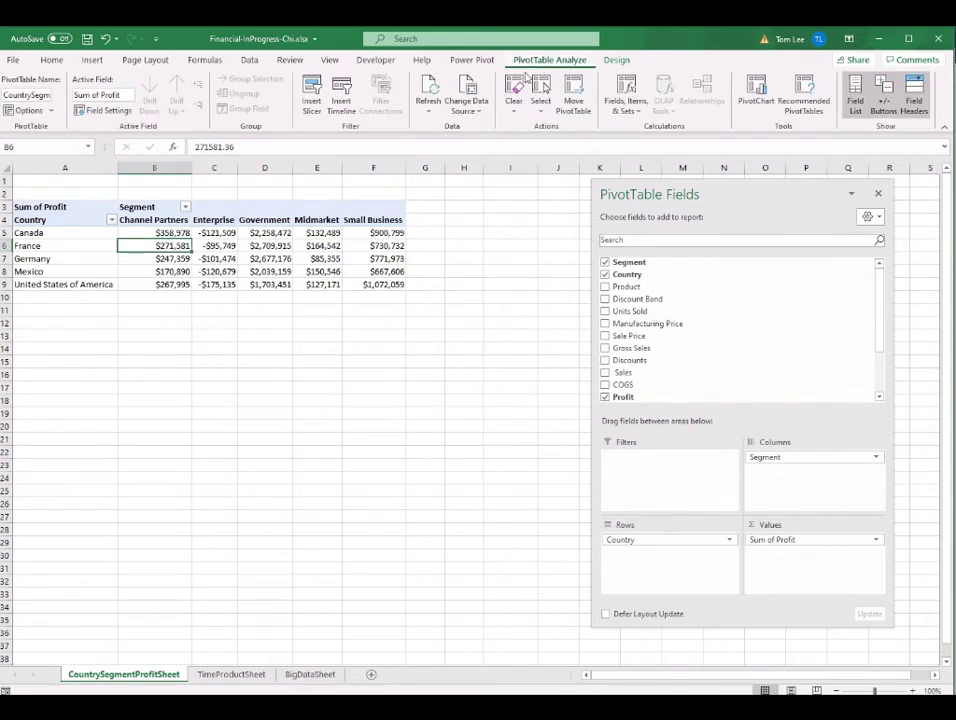
# - Insert a Clustered Bar PivotChart from the country-by-segment pivot table
pyautogui.click(765, 101)
pyautogui.moveTo(513, 183); pyautogui.dragTo(457, 176)
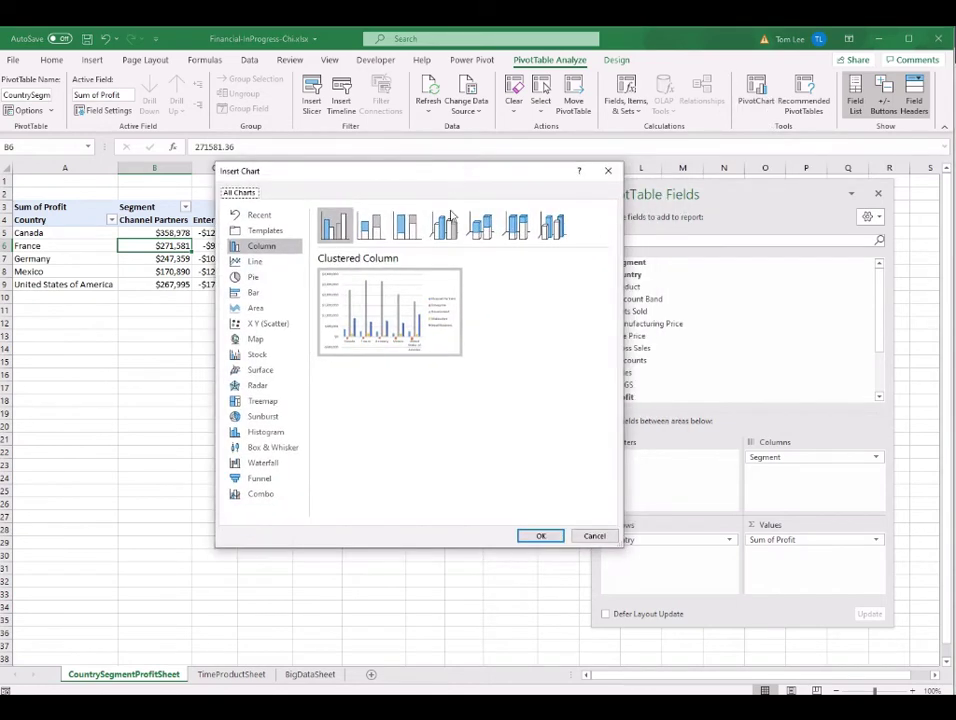
pyautogui.click(267, 265)
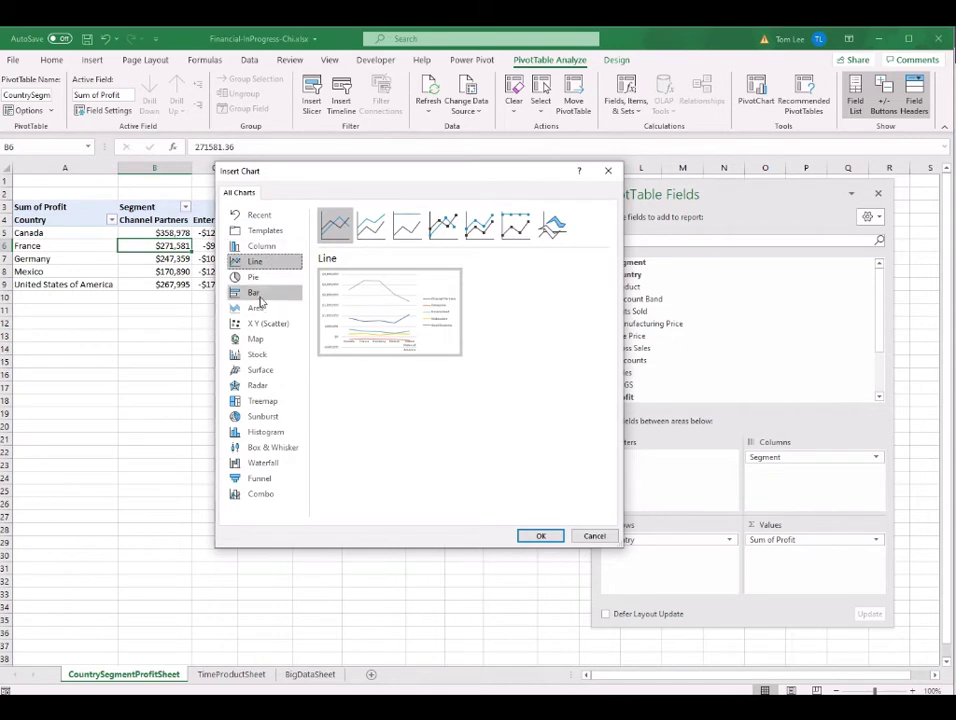
pyautogui.click(258, 295)
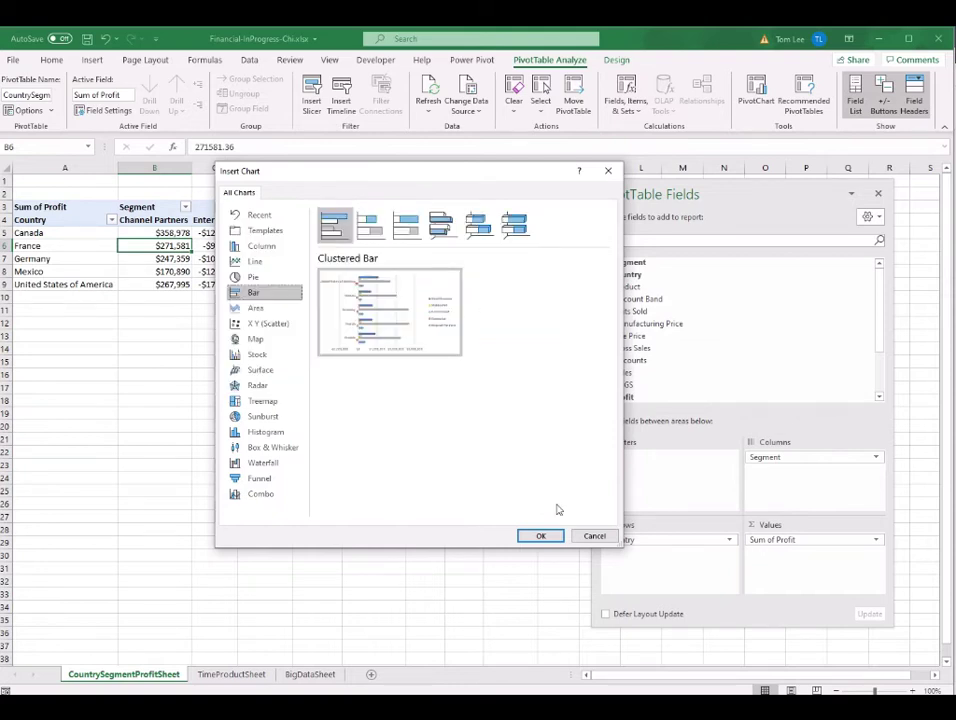
pyautogui.click(551, 536)
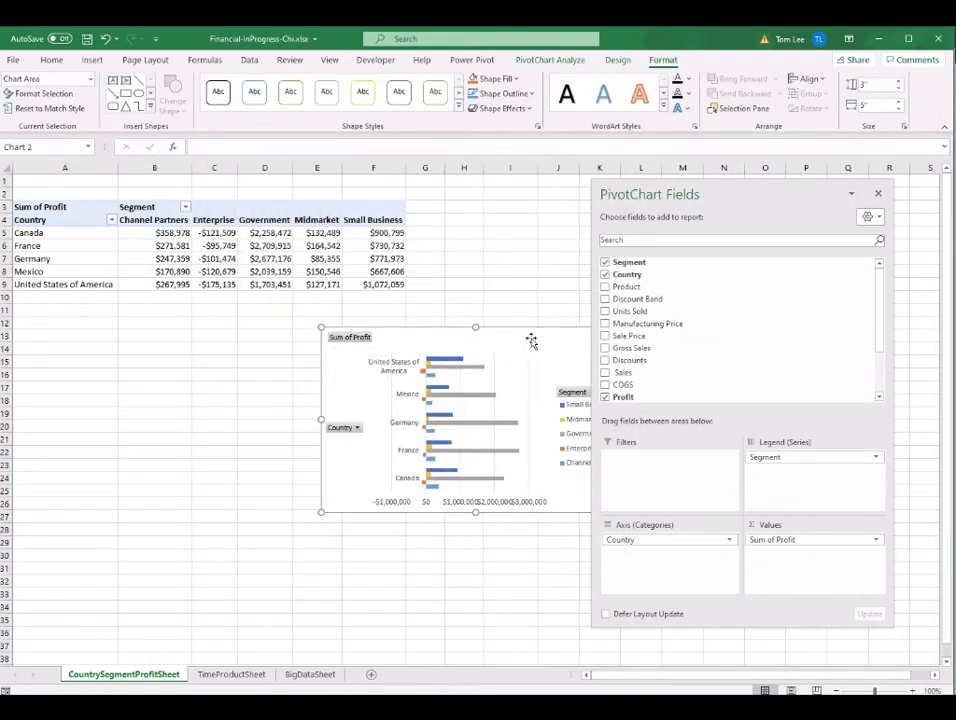
# - Move the bar chart beside the table, make it taller, and hide all its field buttons
pyautogui.moveTo(533, 341); pyautogui.dragTo(418, 283)
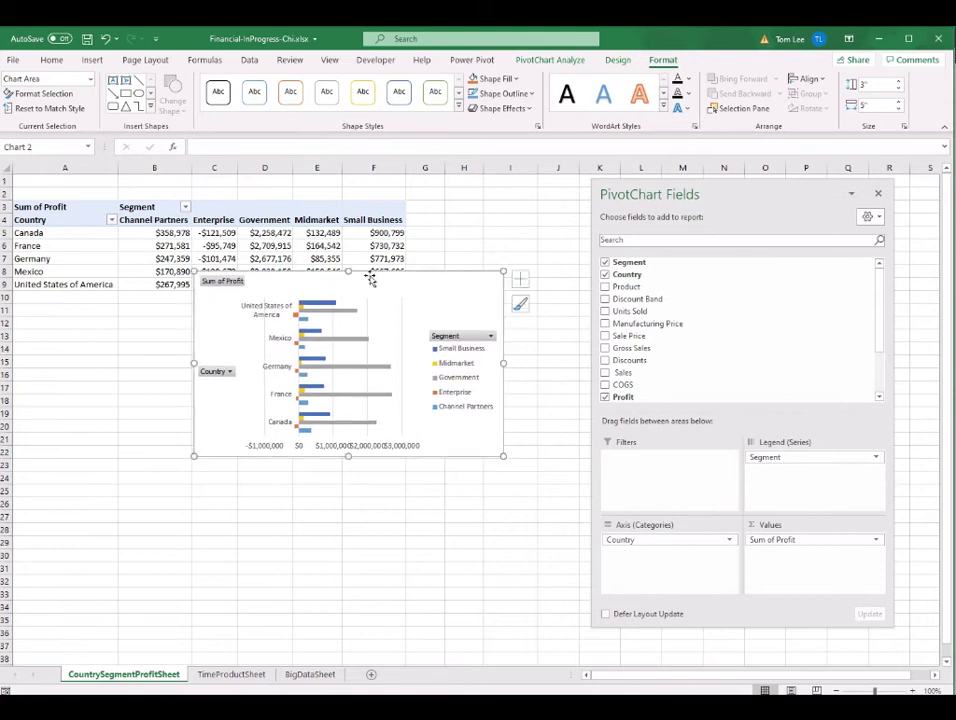
pyautogui.moveTo(347, 221); pyautogui.dragTo(348, 217)
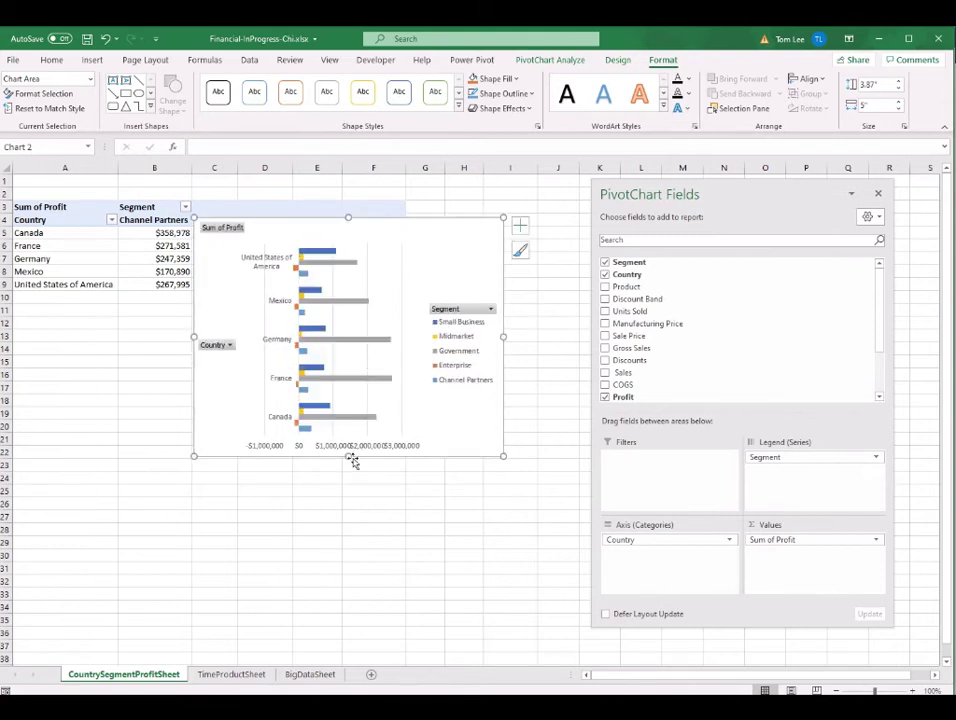
pyautogui.moveTo(349, 456); pyautogui.dragTo(349, 590)
pyautogui.moveTo(260, 284); pyautogui.dragTo(227, 304)
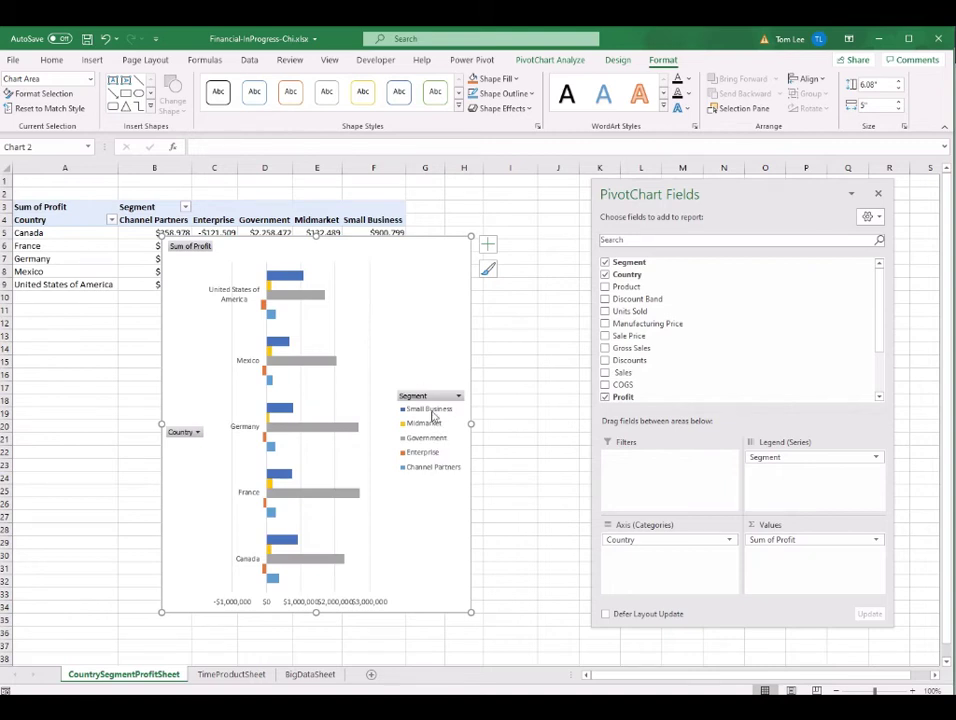
pyautogui.rightClick(432, 400)
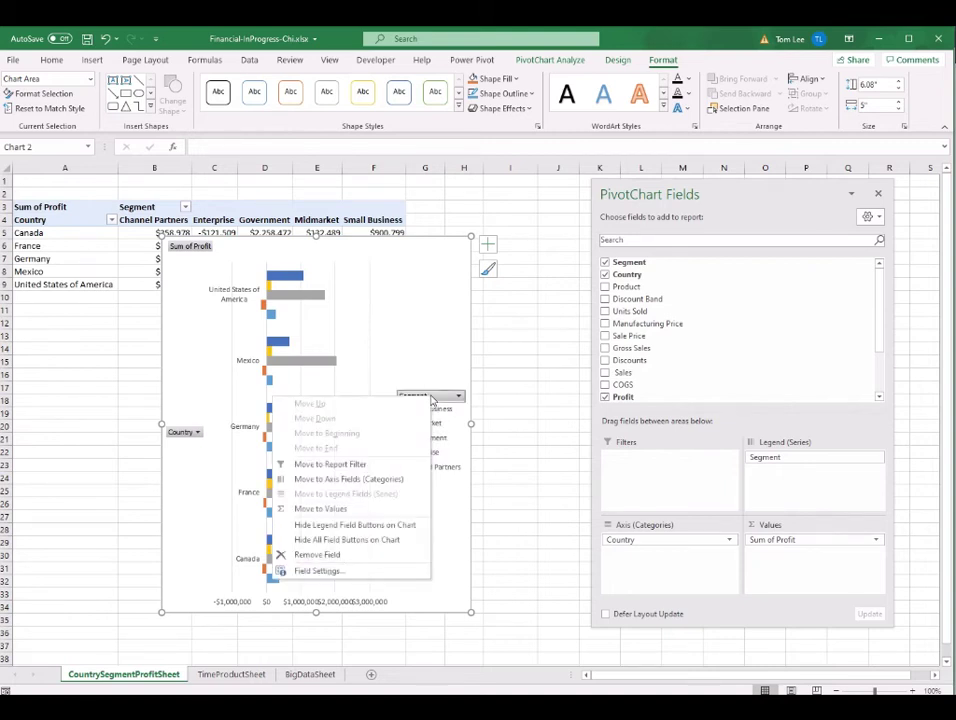
pyautogui.click(347, 540)
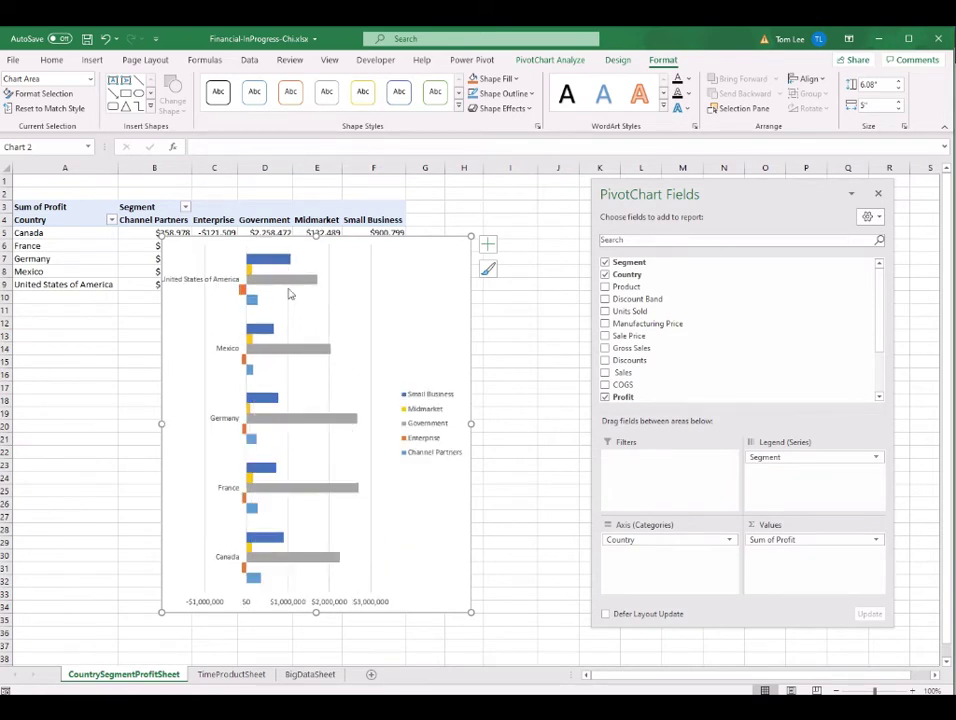
# - Delete the chart legend
pyautogui.click(446, 398)
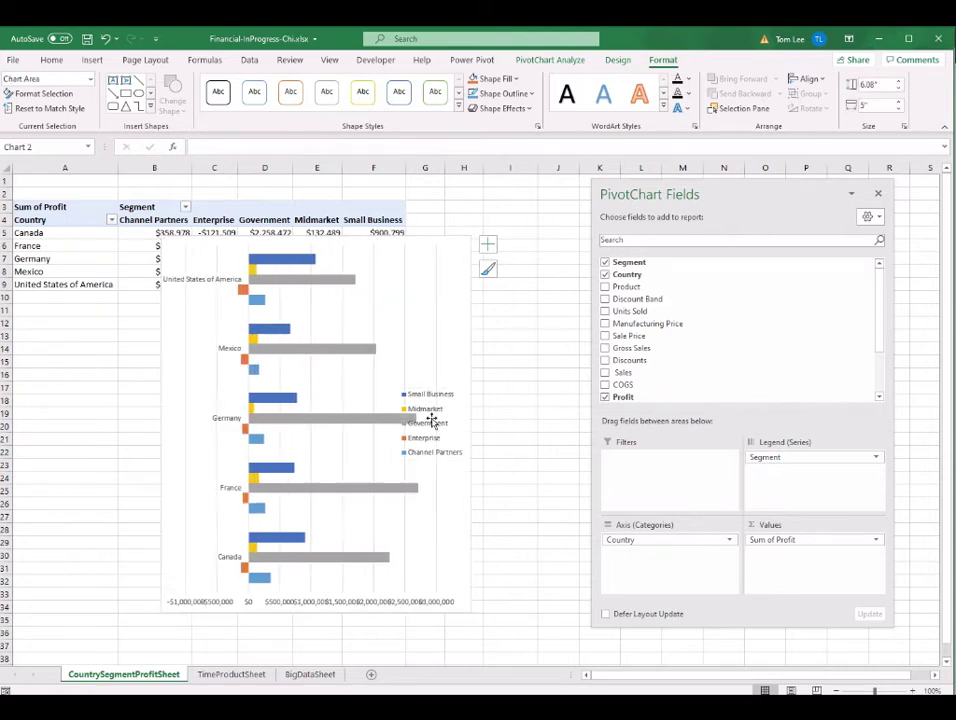
pyautogui.press('Delete')
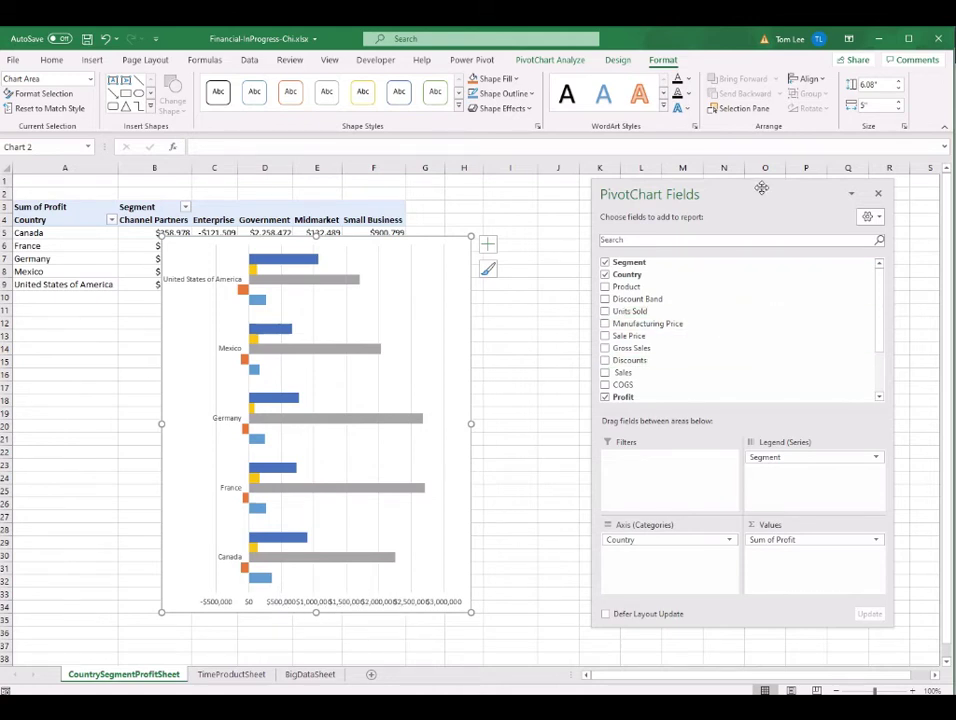
pyautogui.moveTo(758, 194); pyautogui.dragTo(688, 193)
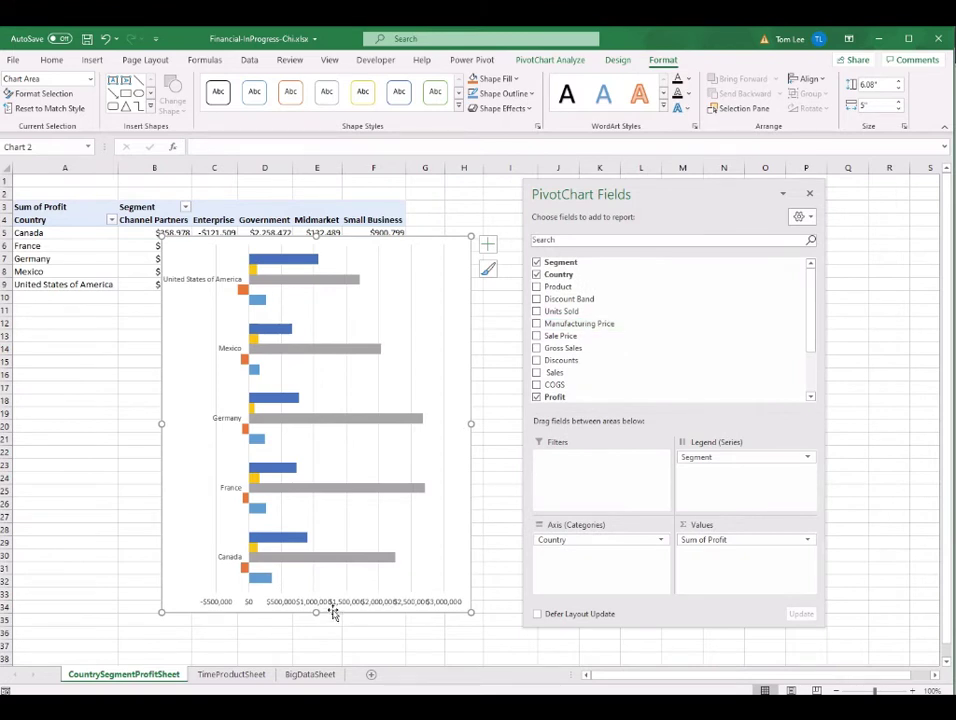
# - Set the horizontal profit axis display units to Thousands in Format Axis
pyautogui.rightClick(415, 605)
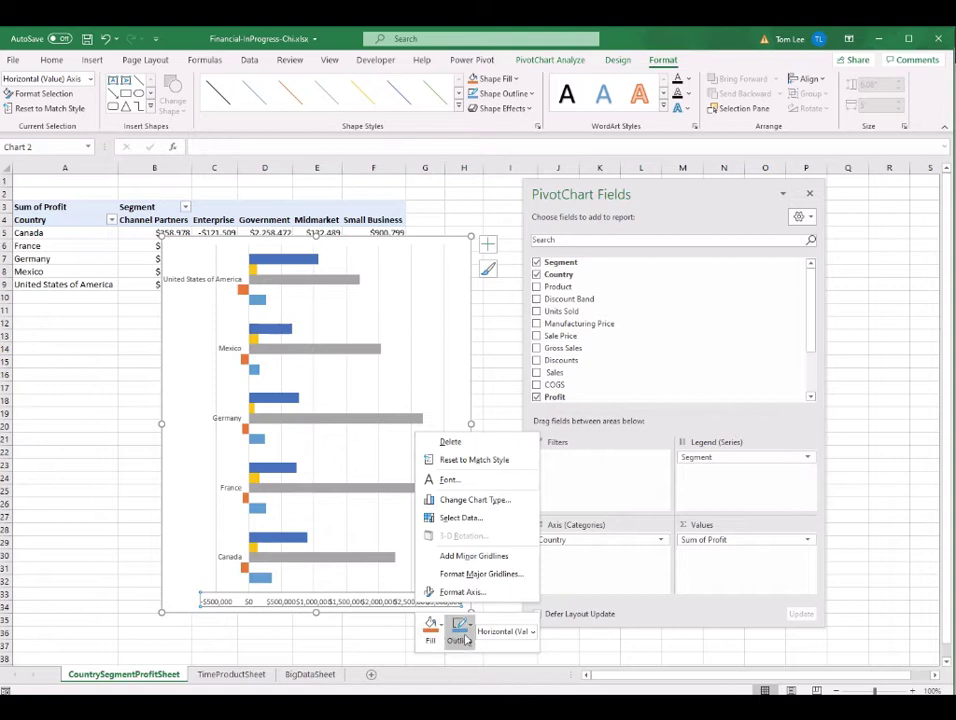
pyautogui.click(470, 594)
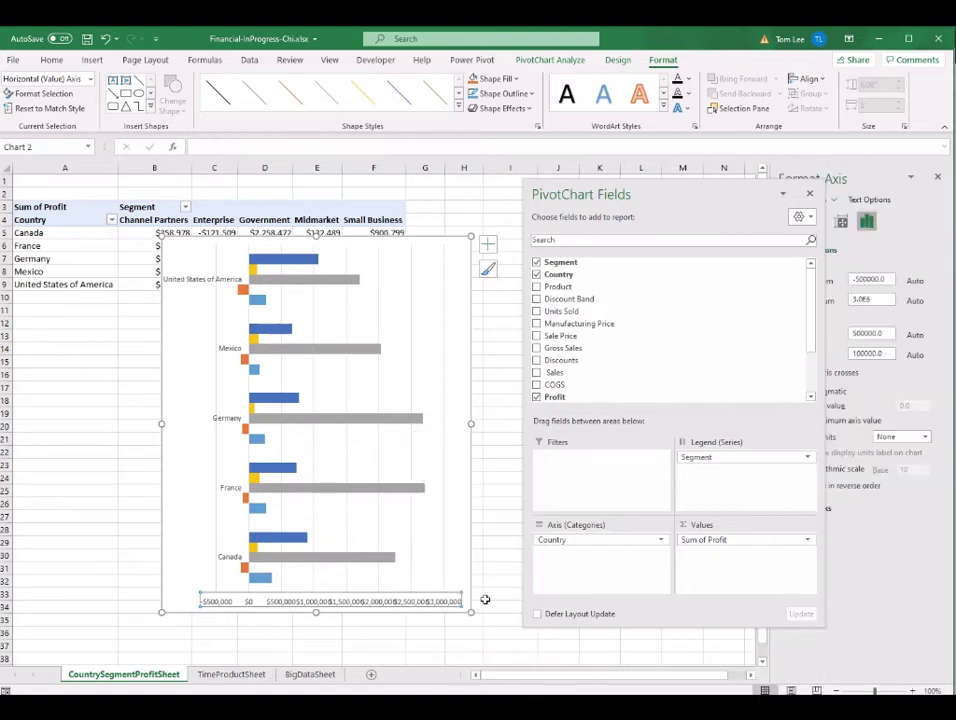
pyautogui.moveTo(726, 245); pyautogui.dragTo(650, 567)
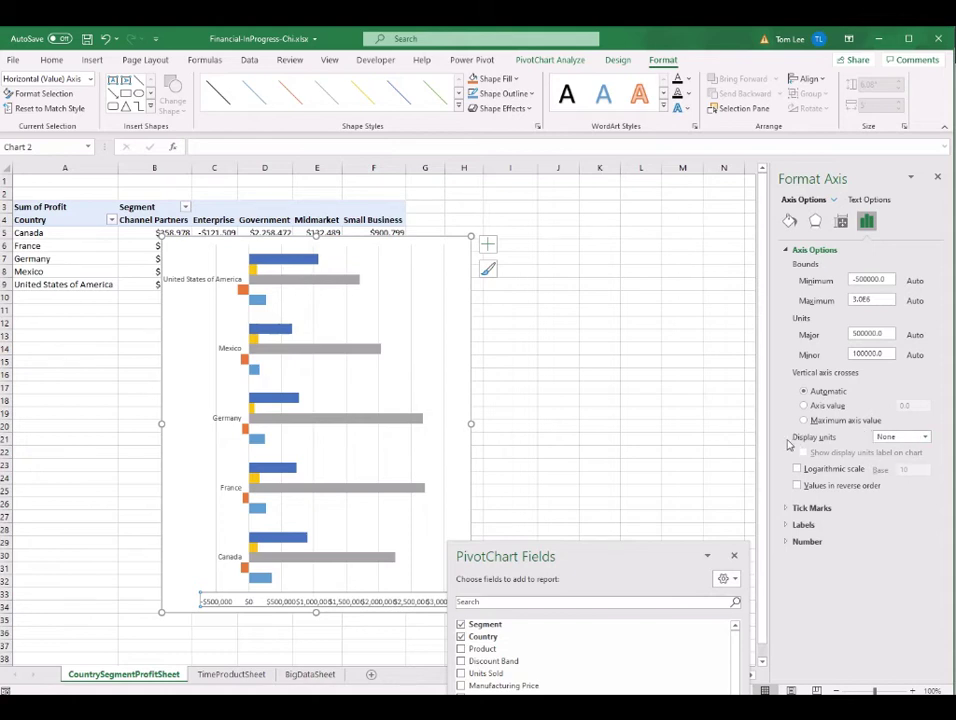
pyautogui.click(925, 438)
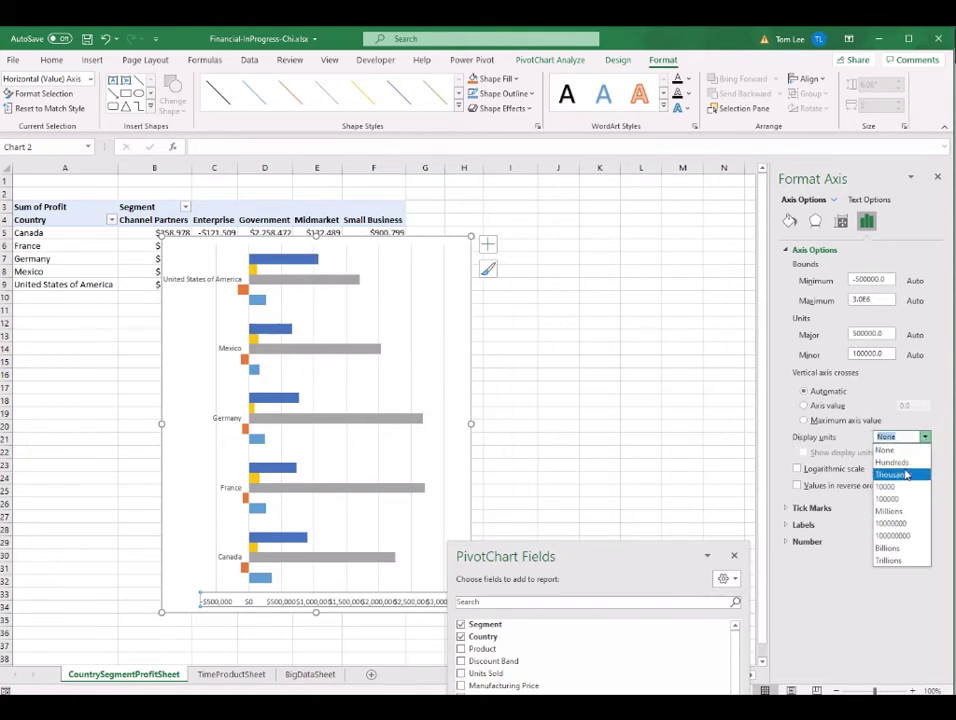
pyautogui.click(893, 474)
pyautogui.moveTo(646, 556); pyautogui.dragTo(746, 321)
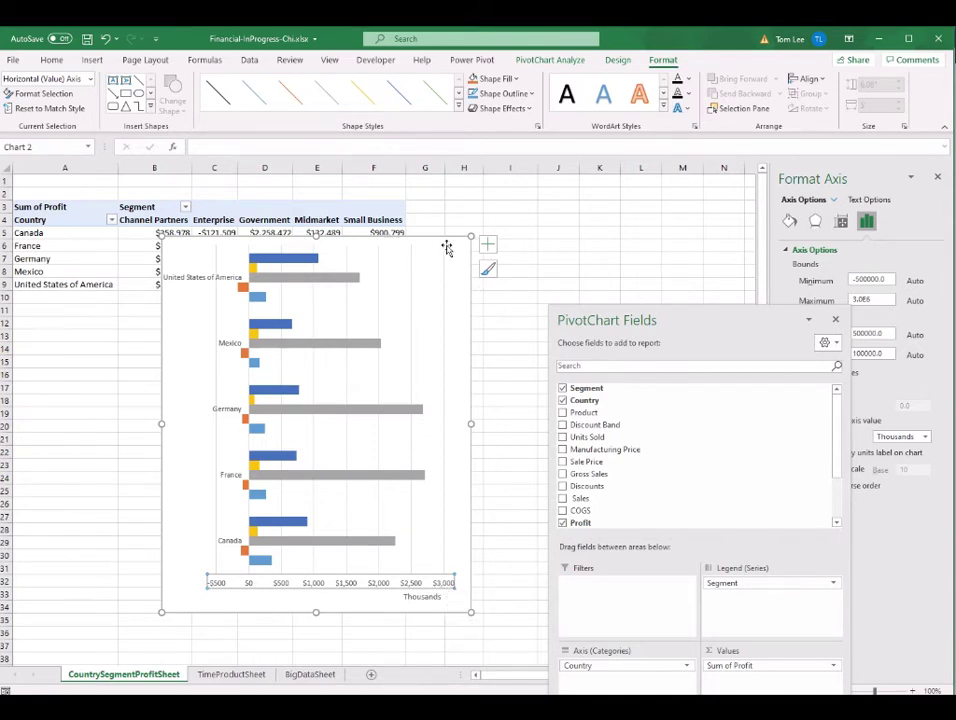
pyautogui.moveTo(446, 245); pyautogui.dragTo(479, 248)
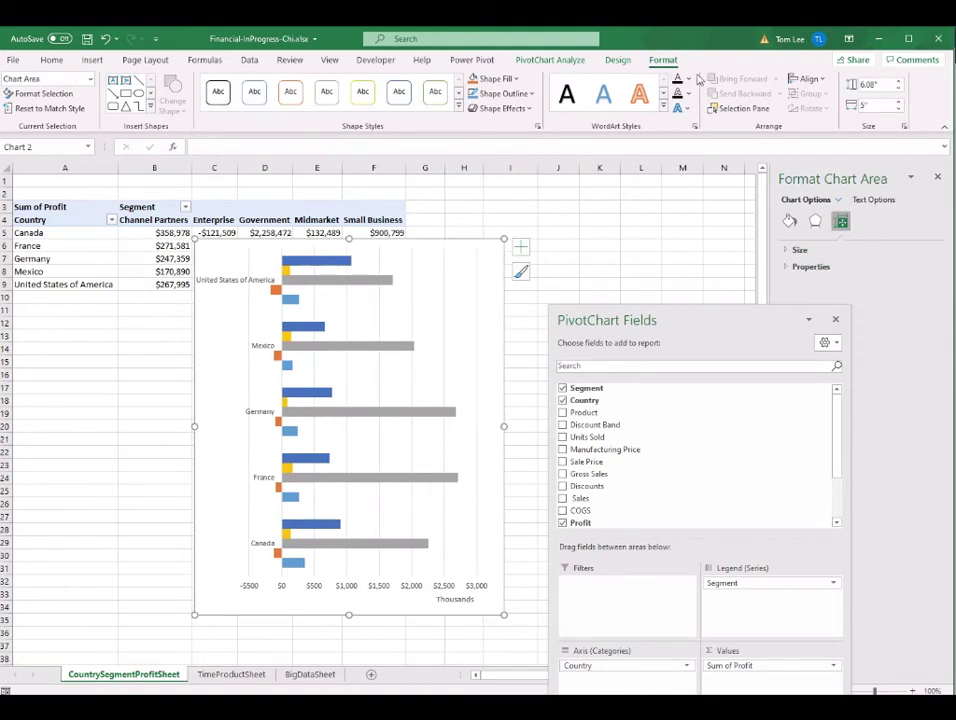
# - Add a chart title above the chart reading 'Profit By Country/Segment'
pyautogui.click(617, 60)
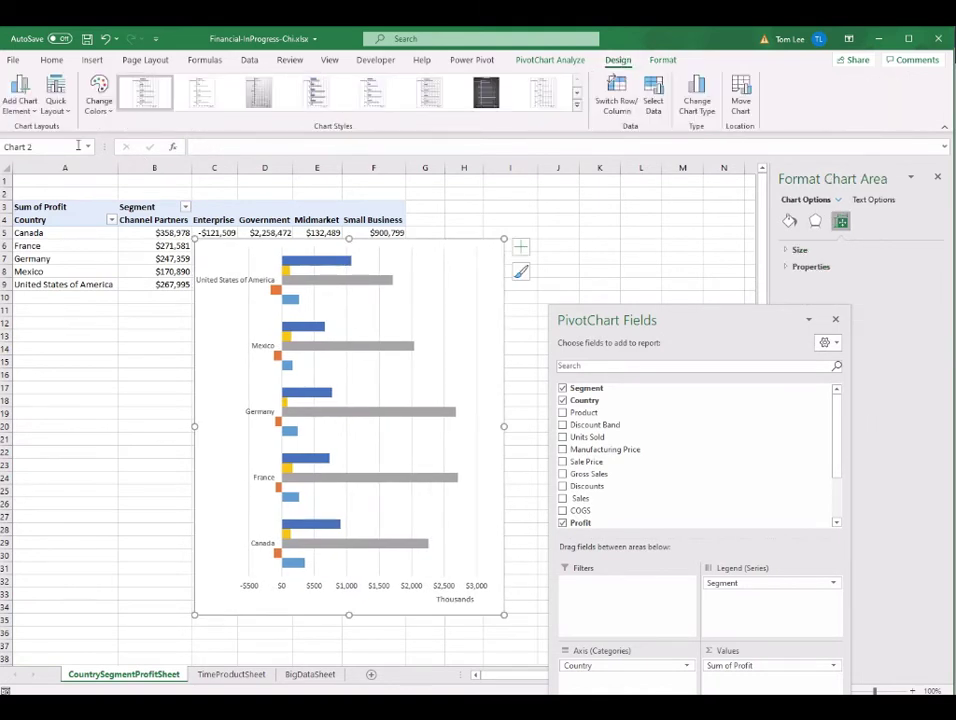
pyautogui.click(36, 112)
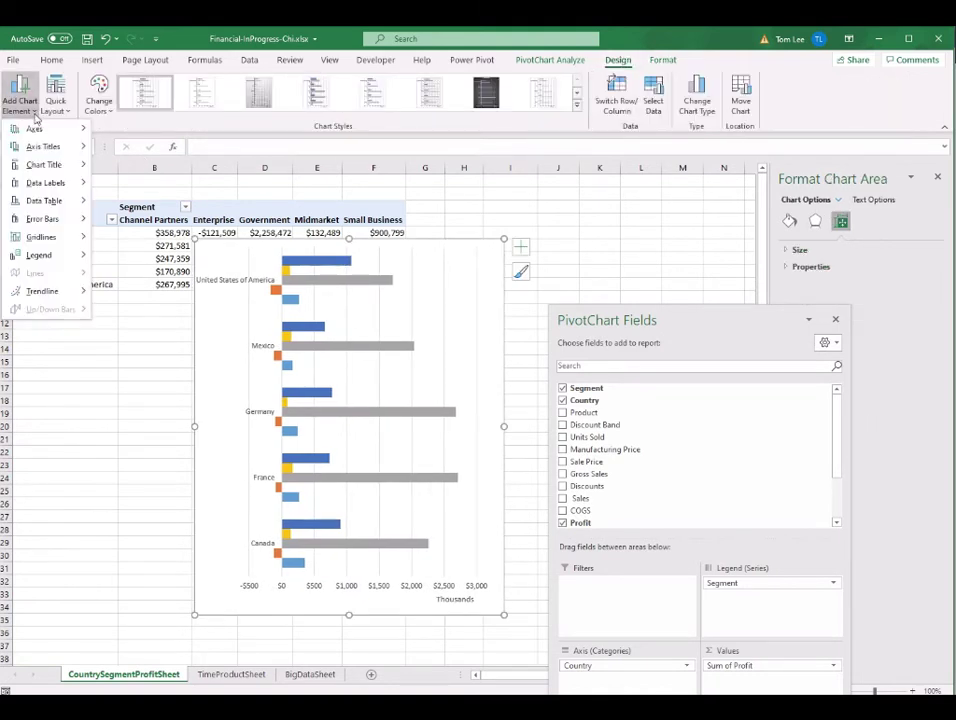
pyautogui.moveTo(44, 164)
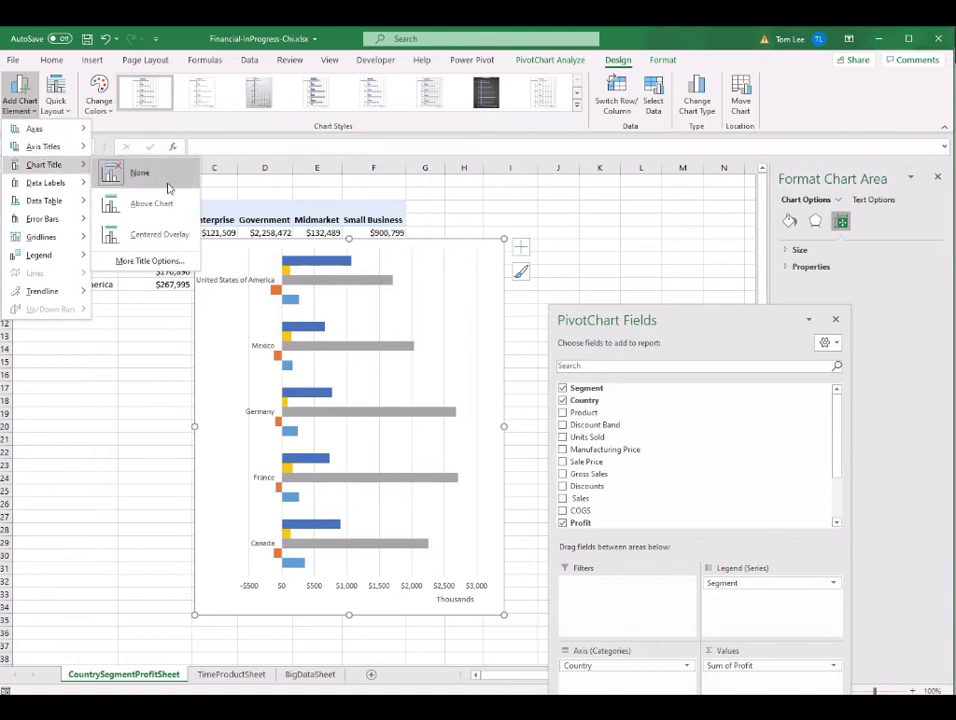
pyautogui.click(160, 206)
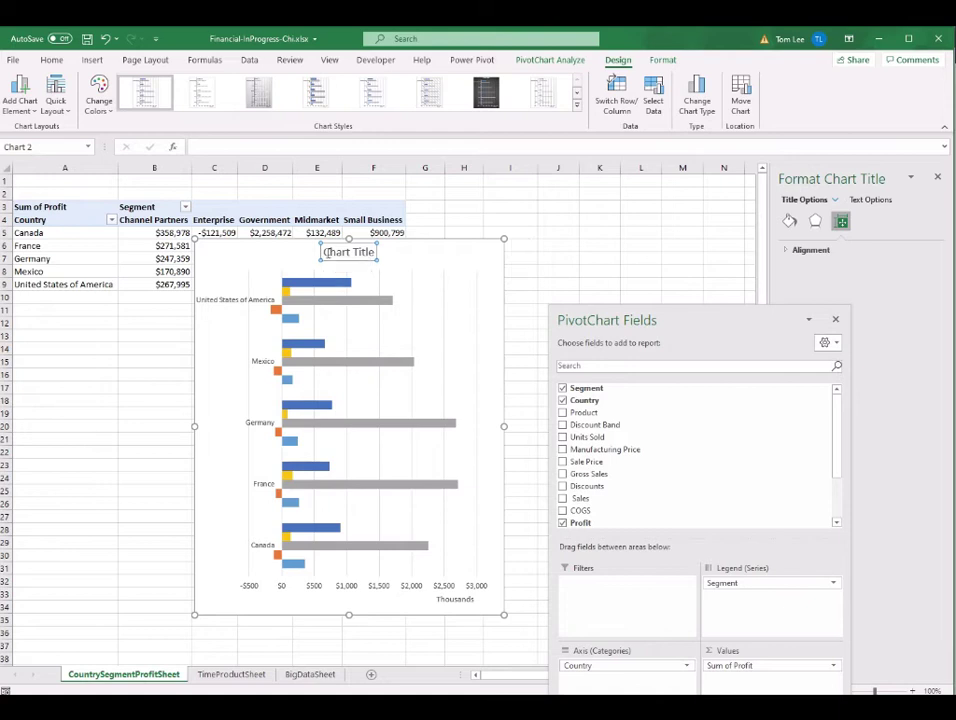
pyautogui.tripleClick(326, 252)
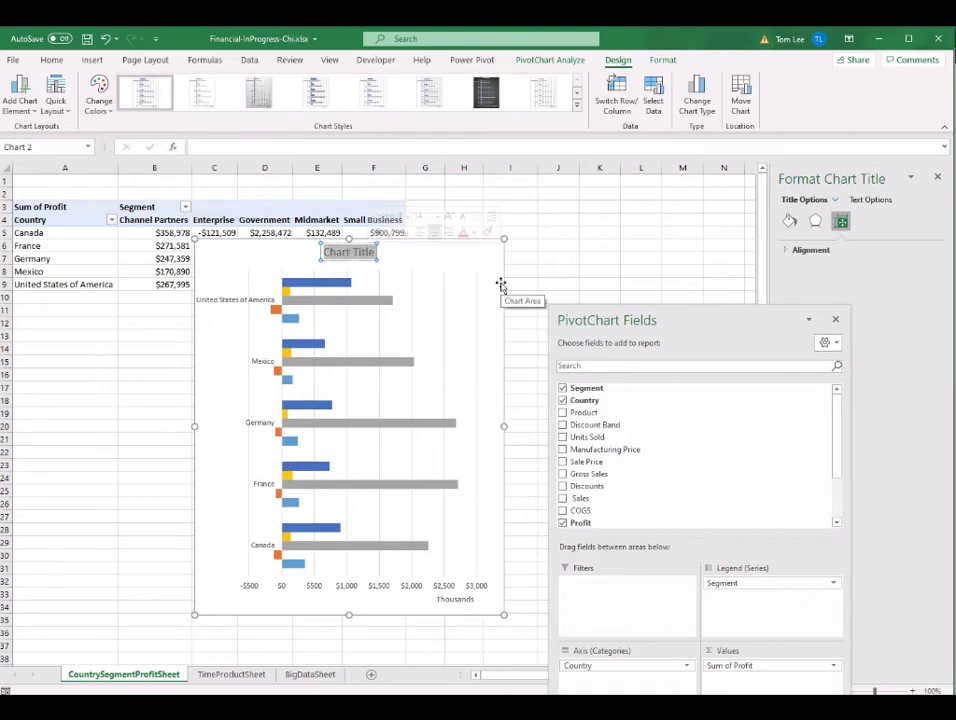
pyautogui.write('Profit By Country/Segment')
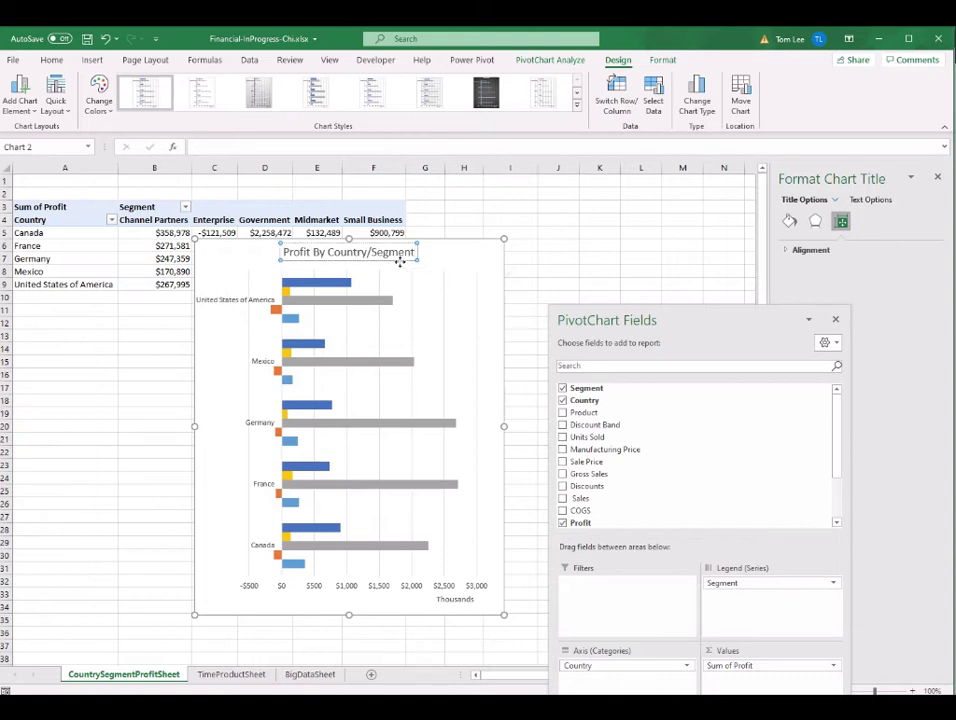
pyautogui.moveTo(400, 261); pyautogui.dragTo(325, 261)
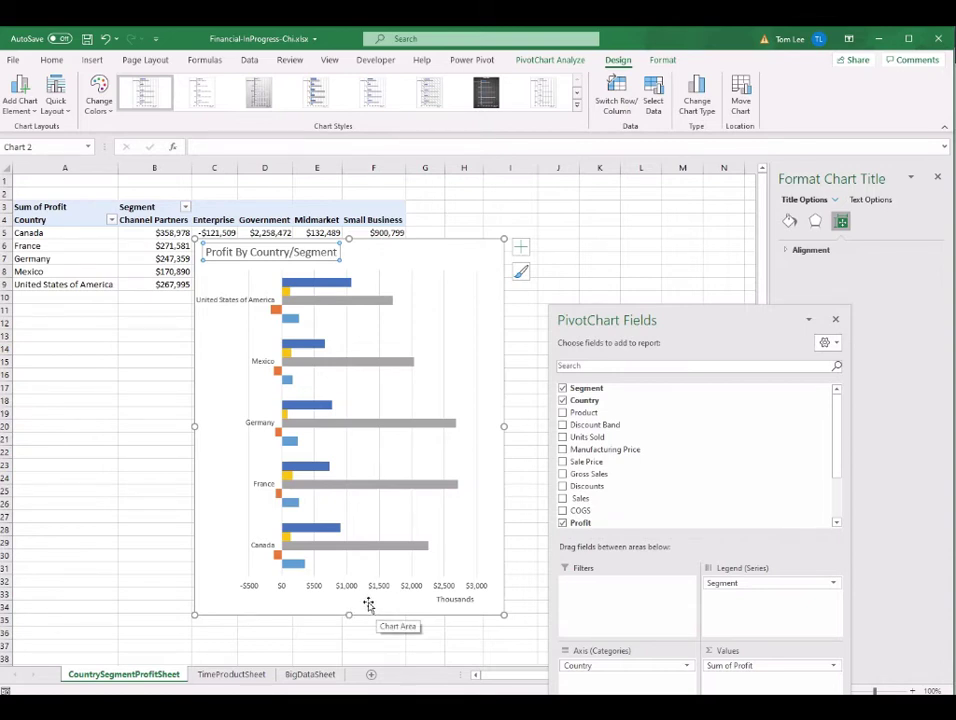
# - Add a primary horizontal axis title reading 'Profit in Thousands'
pyautogui.click(29, 112)
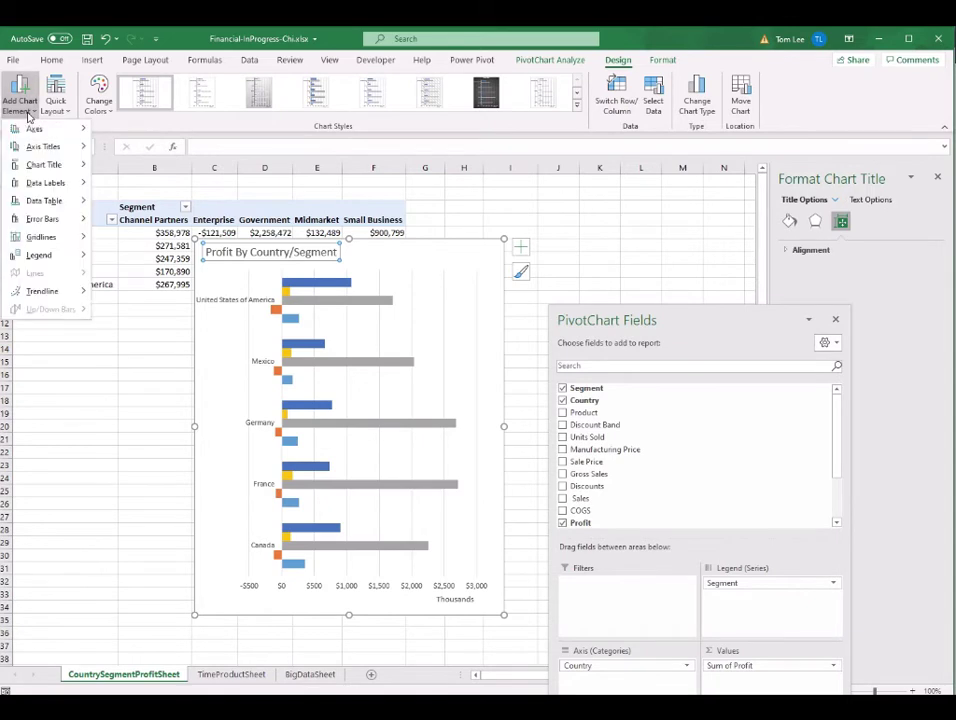
pyautogui.moveTo(36, 146)
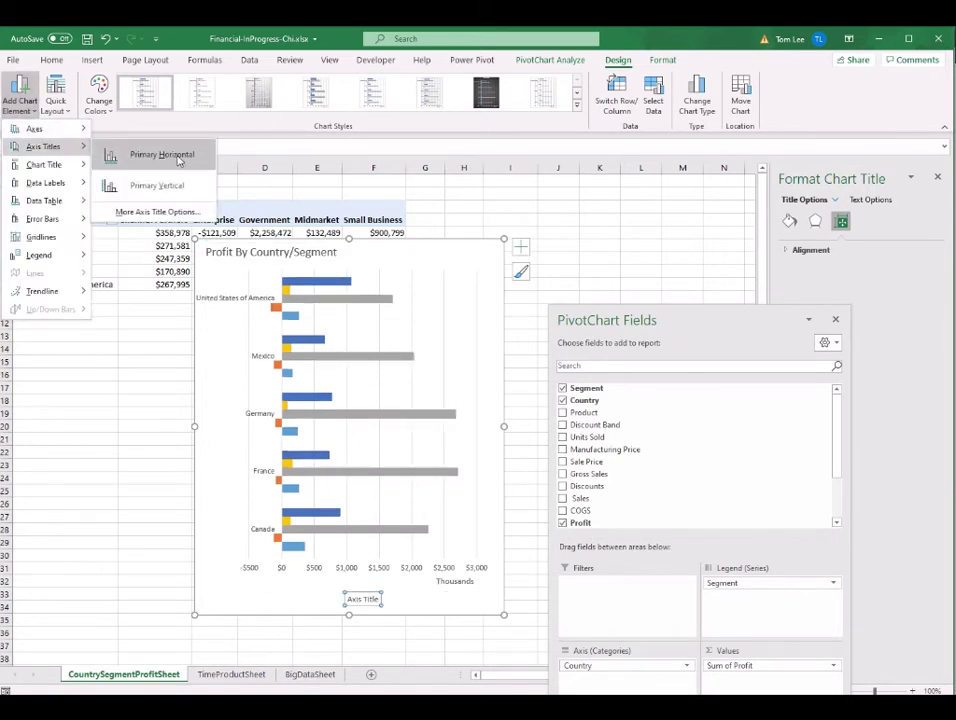
pyautogui.click(178, 160)
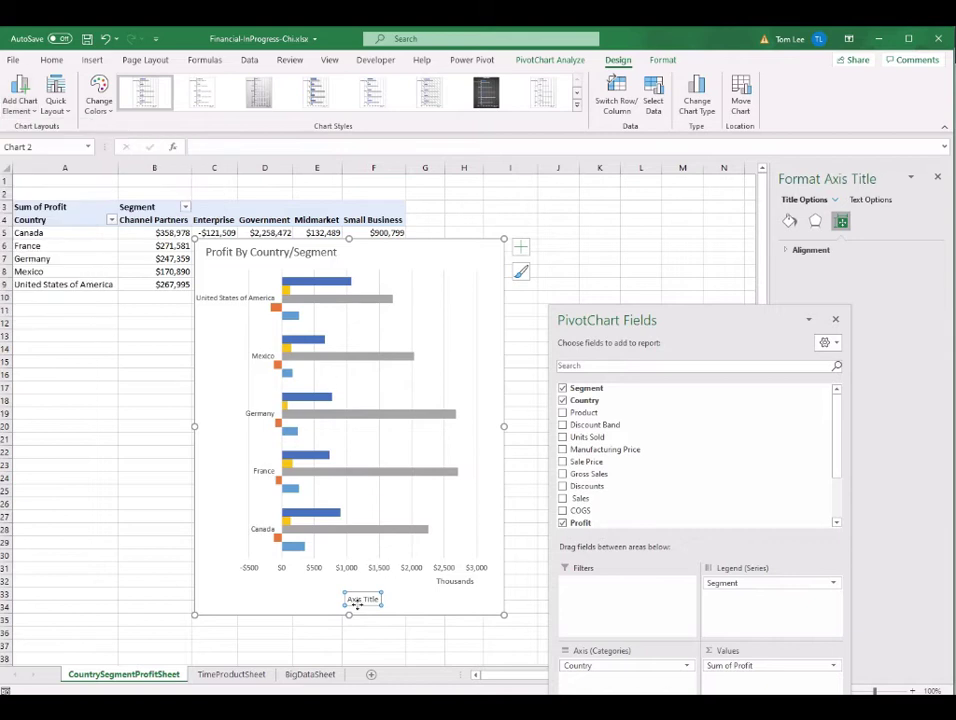
pyautogui.moveTo(349, 599); pyautogui.dragTo(397, 602)
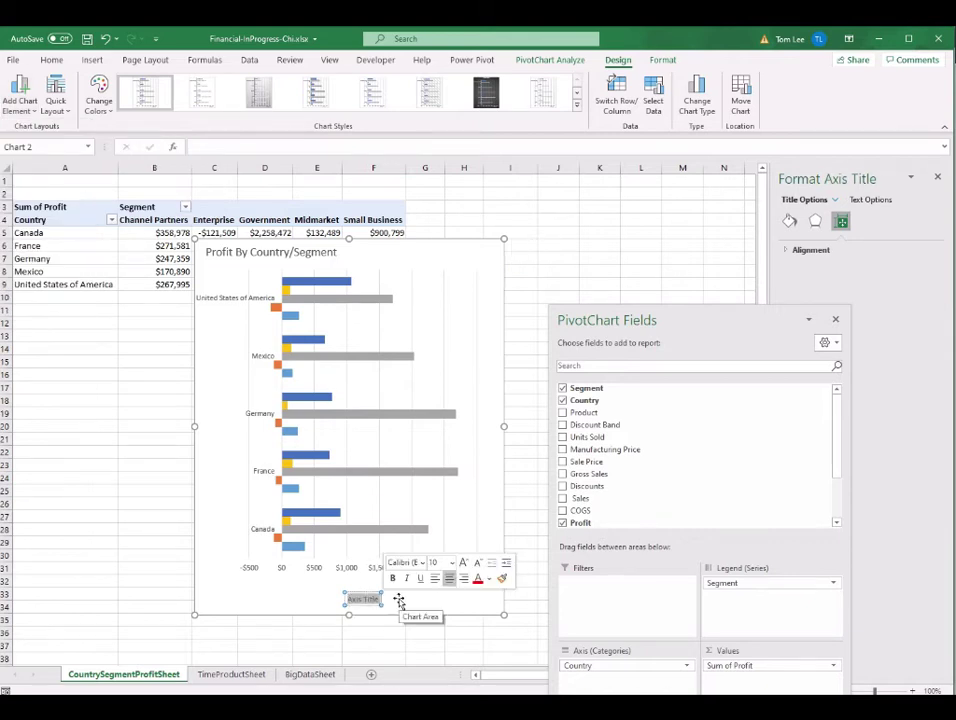
pyautogui.write('Profit in Thousands')
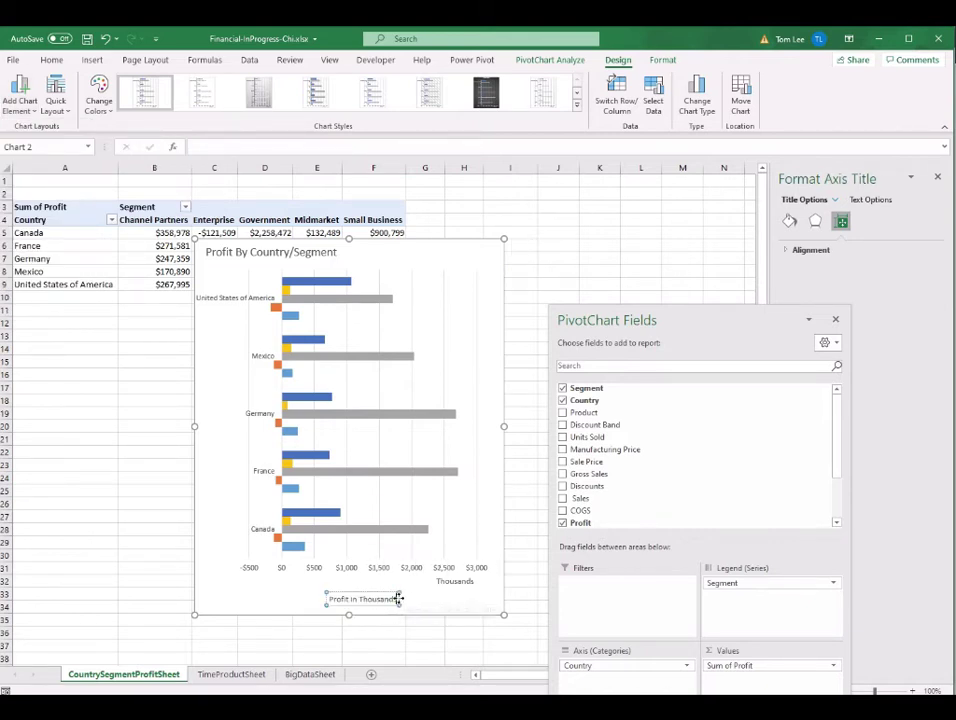
pyautogui.click(480, 608)
pyautogui.moveTo(706, 318); pyautogui.dragTo(839, 277)
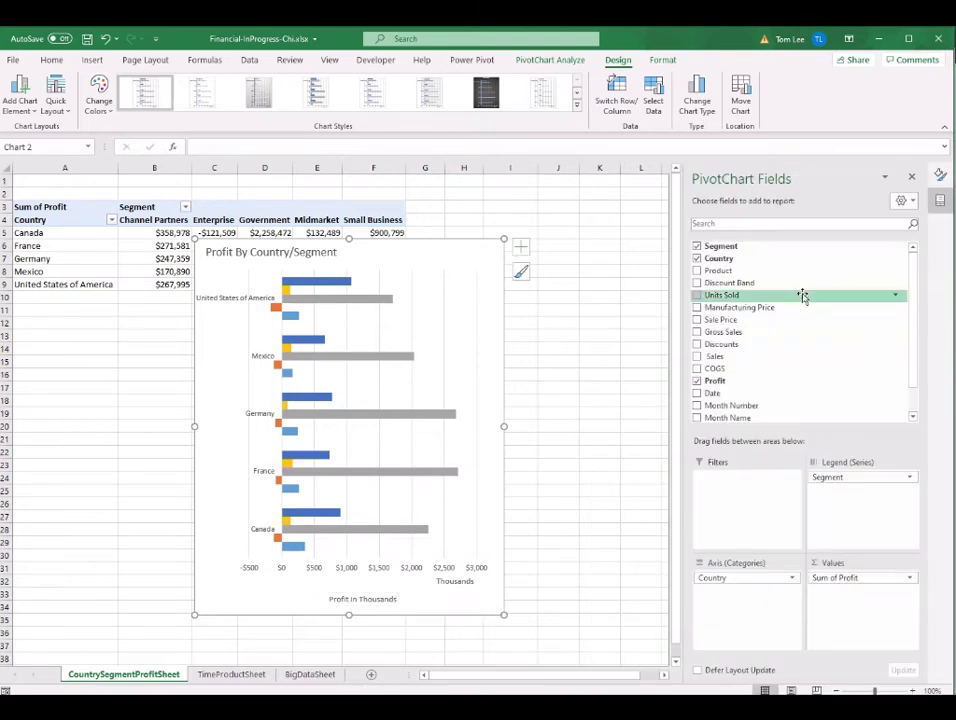
# - Move the chart right of the pivot table and name it CountrySegmentChart
pyautogui.moveTo(401, 252); pyautogui.dragTo(617, 216)
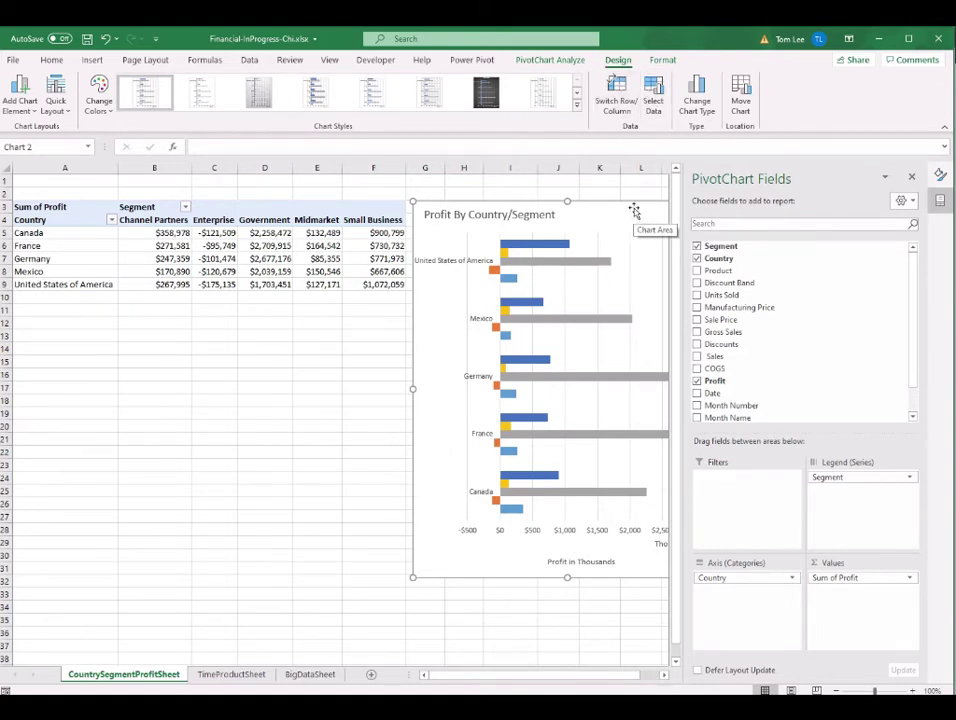
pyautogui.click(549, 60)
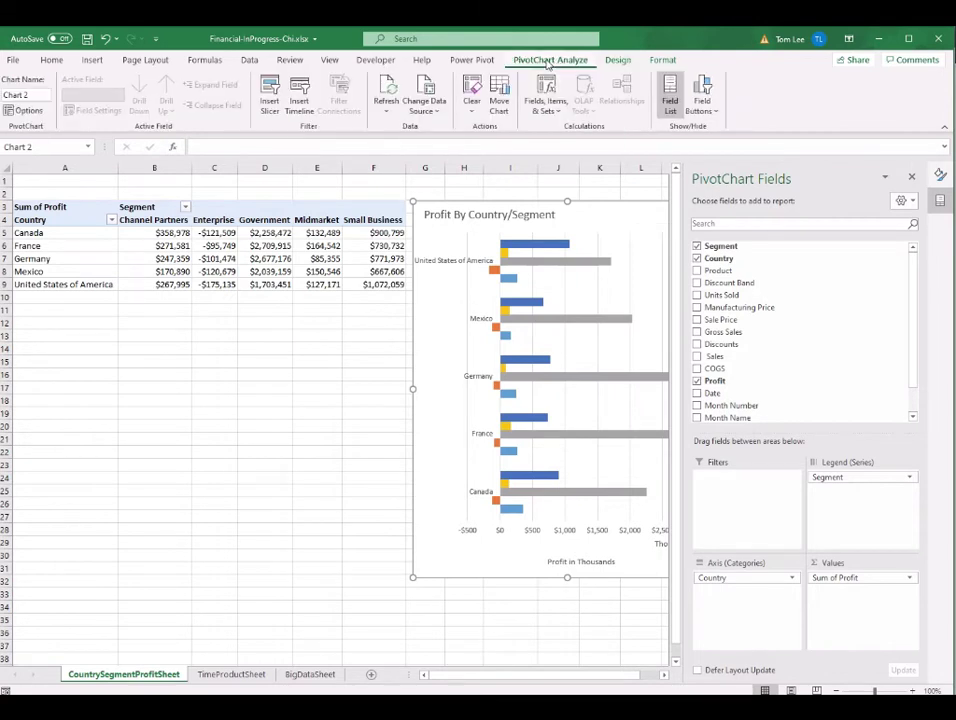
pyautogui.click(12, 95)
pyautogui.write('CountrySegmentChart')
# - Check the pivot table profits in cells D7, D6 and E8 against the chart
pyautogui.click(280, 258)
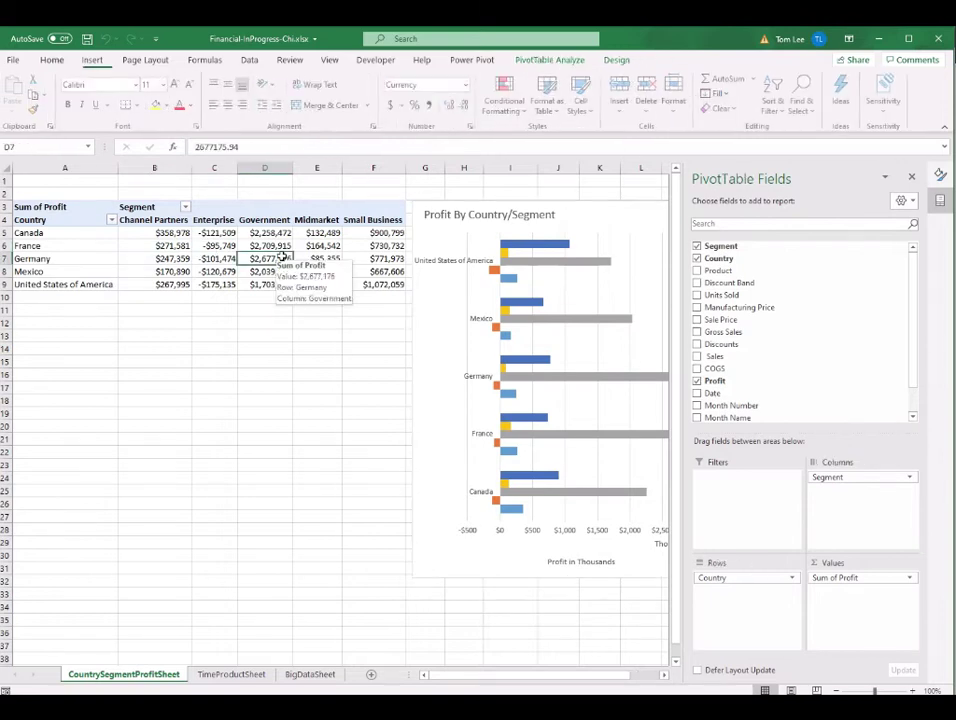
pyautogui.click(648, 214)
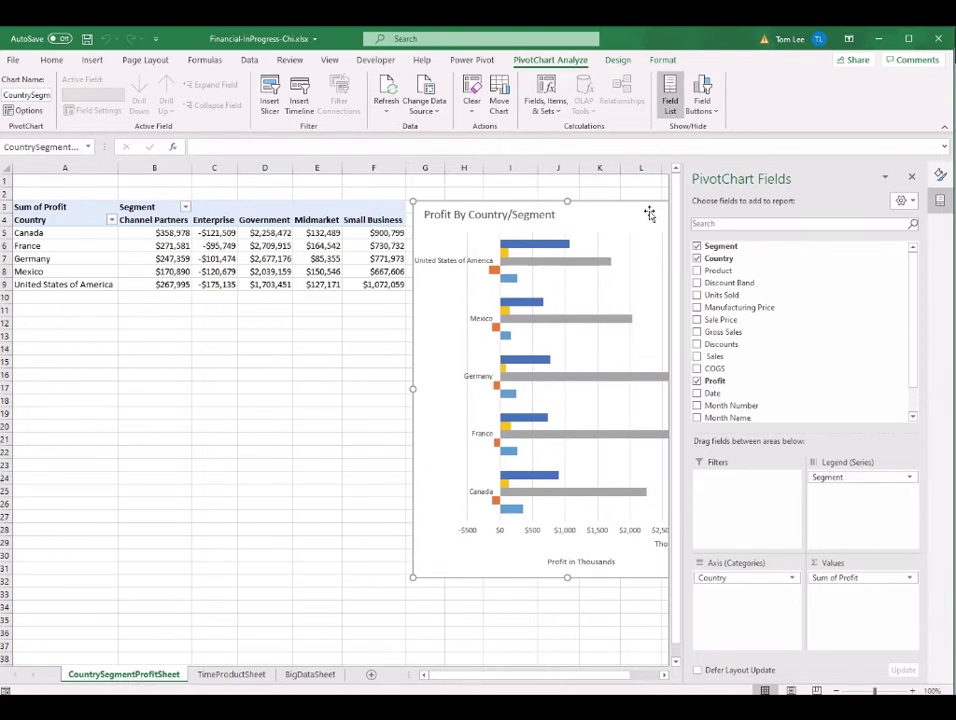
pyautogui.click(251, 245)
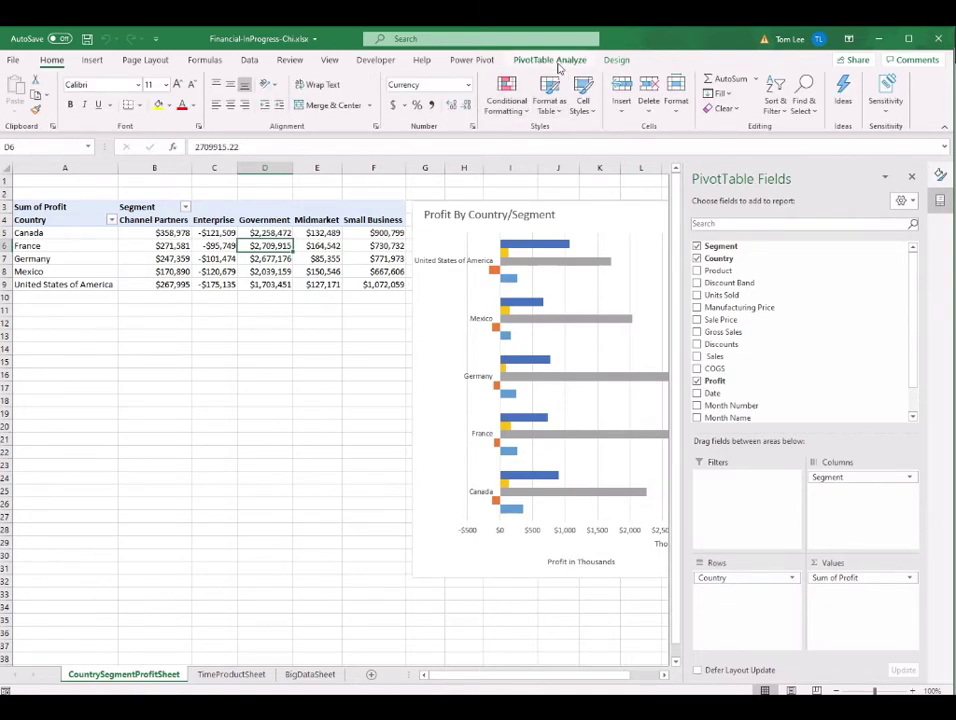
pyautogui.click(552, 61)
pyautogui.click(336, 271)
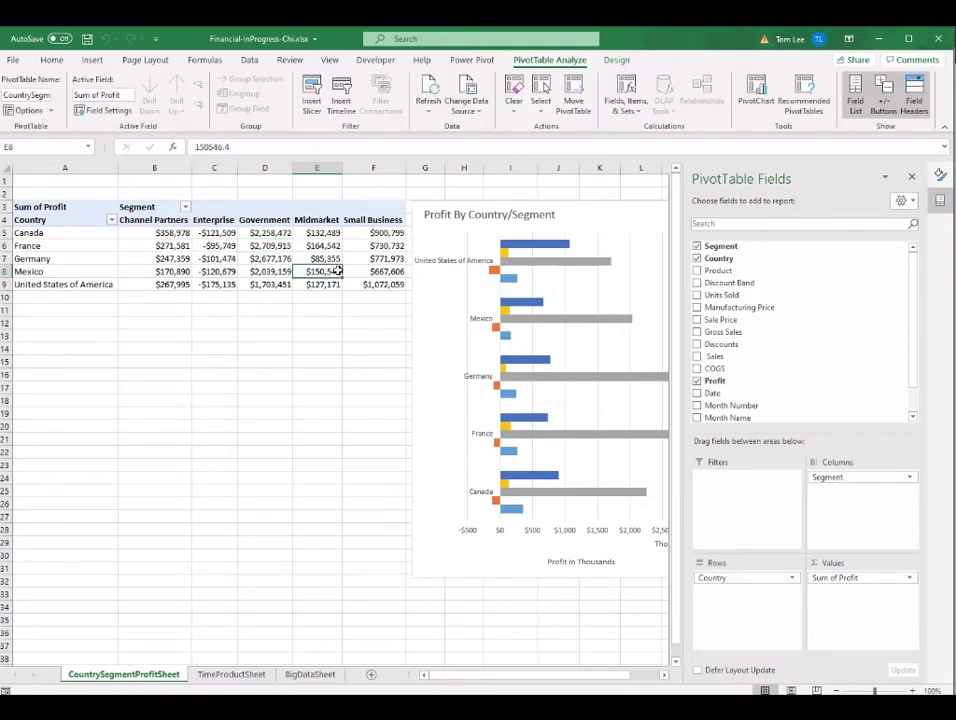
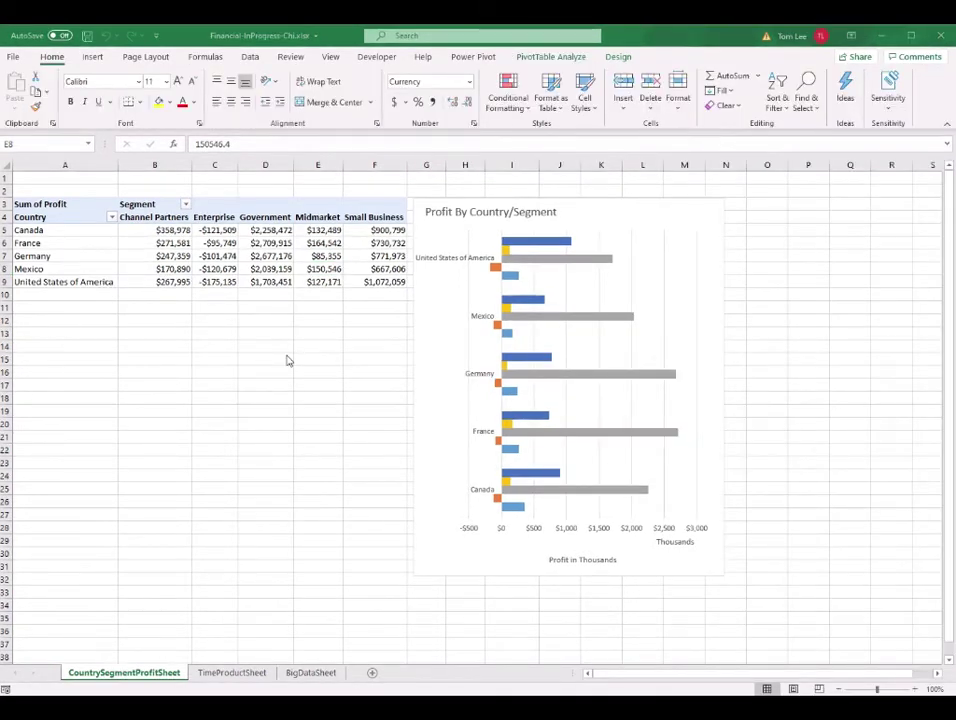
# - Check the finished reference workbook's dashboard, then return to the in-progress workbook
pyautogui.moveTo(590, 708)
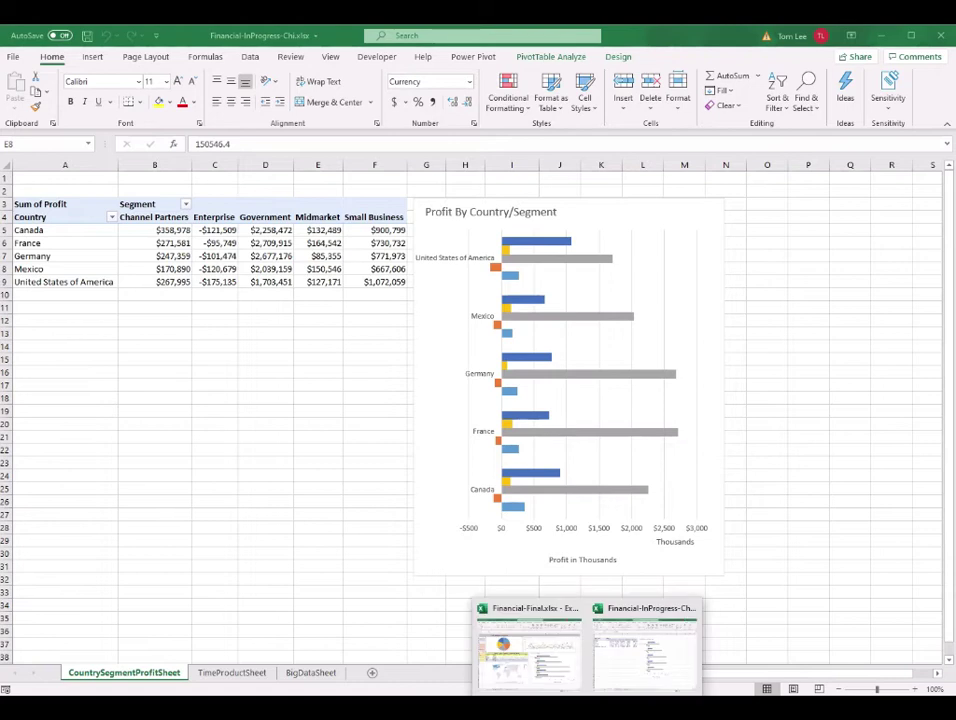
pyautogui.click(571, 668)
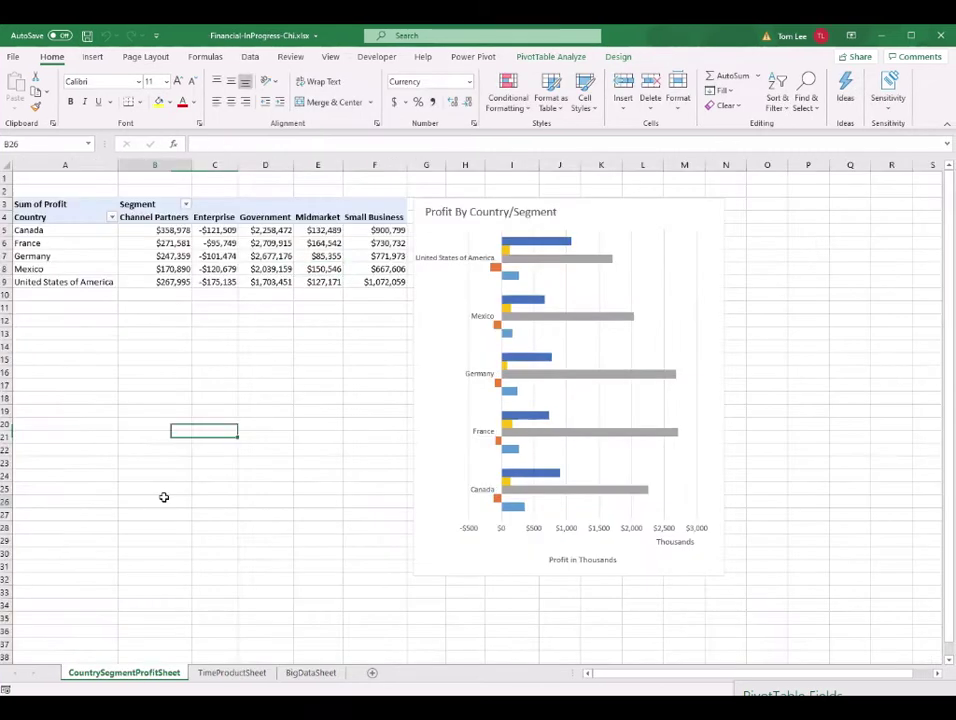
pyautogui.click(164, 499)
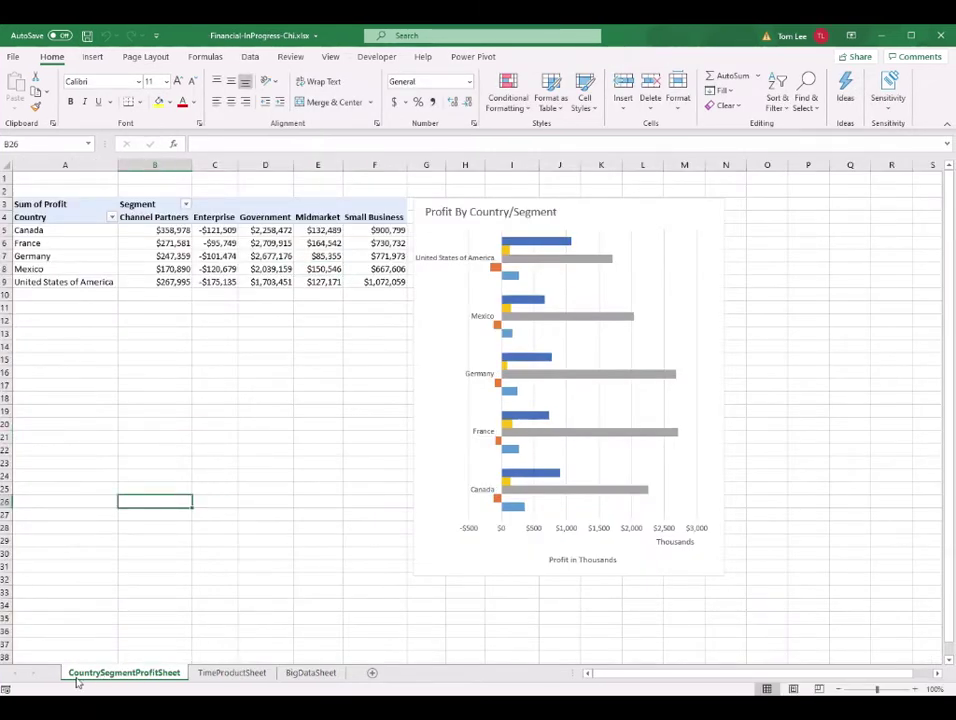
# - Duplicate the country-segment profit sheet using Move or Copy with Create a copy ticked
pyautogui.rightClick(142, 678)
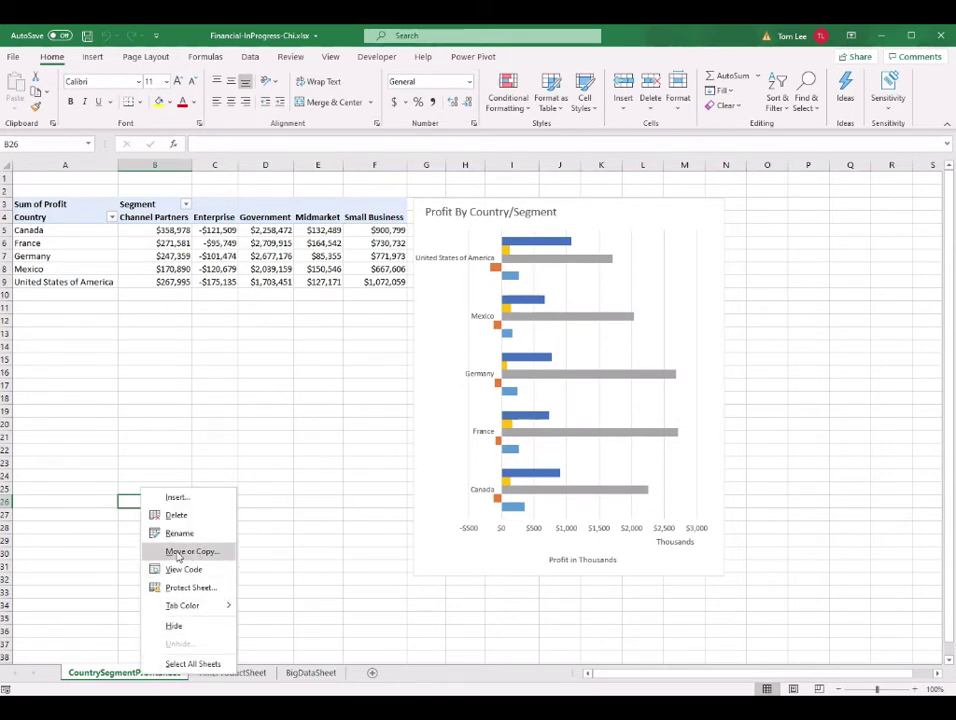
pyautogui.click(216, 552)
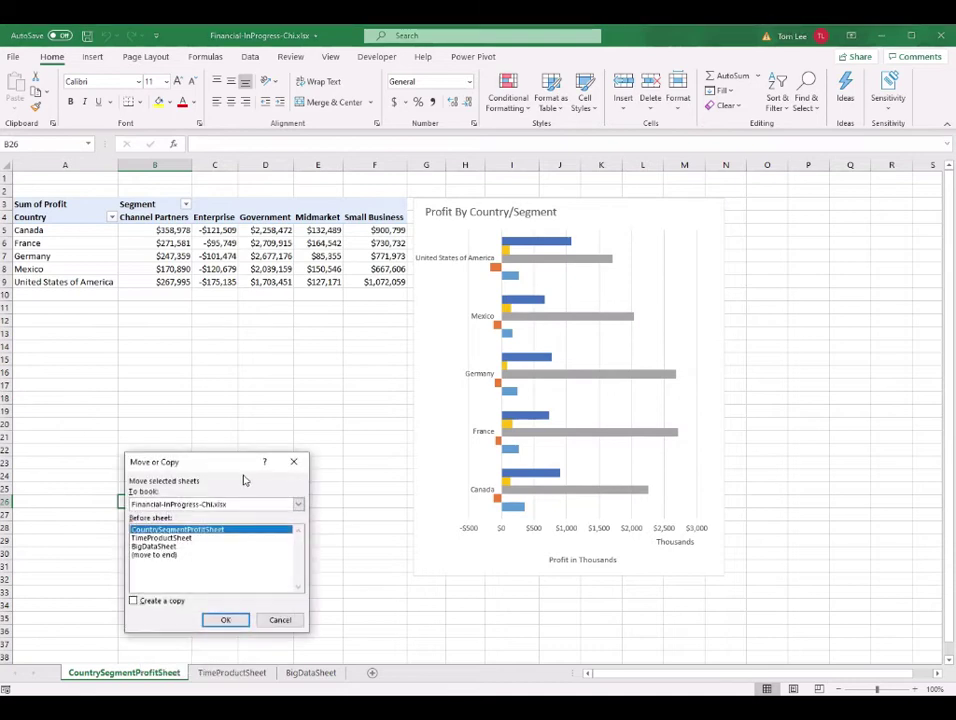
pyautogui.moveTo(243, 468); pyautogui.dragTo(365, 363)
pyautogui.click(349, 389)
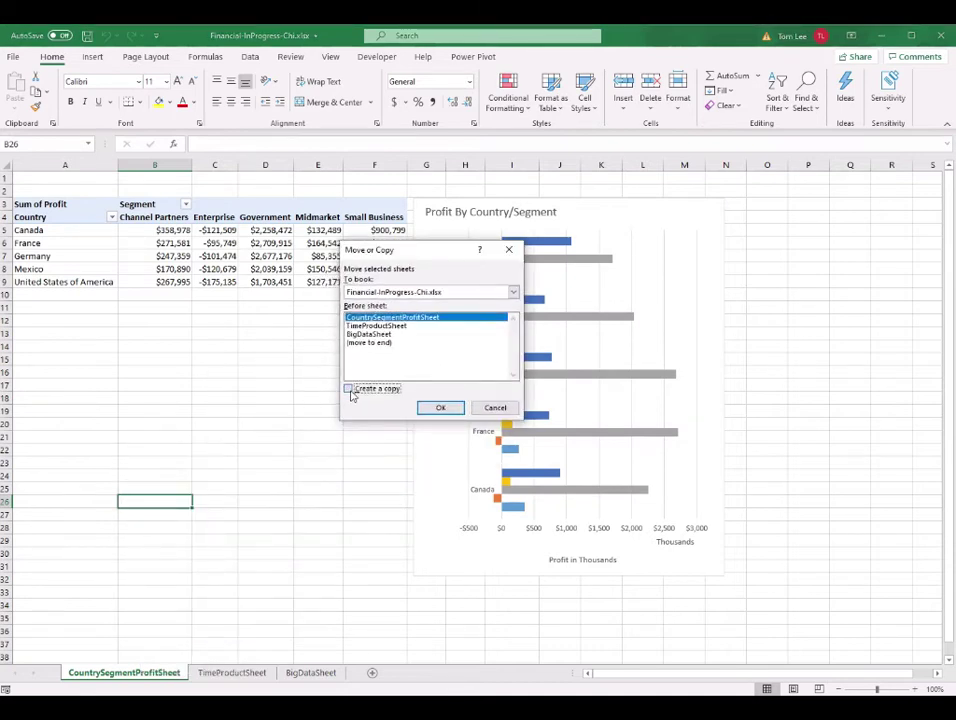
pyautogui.click(441, 409)
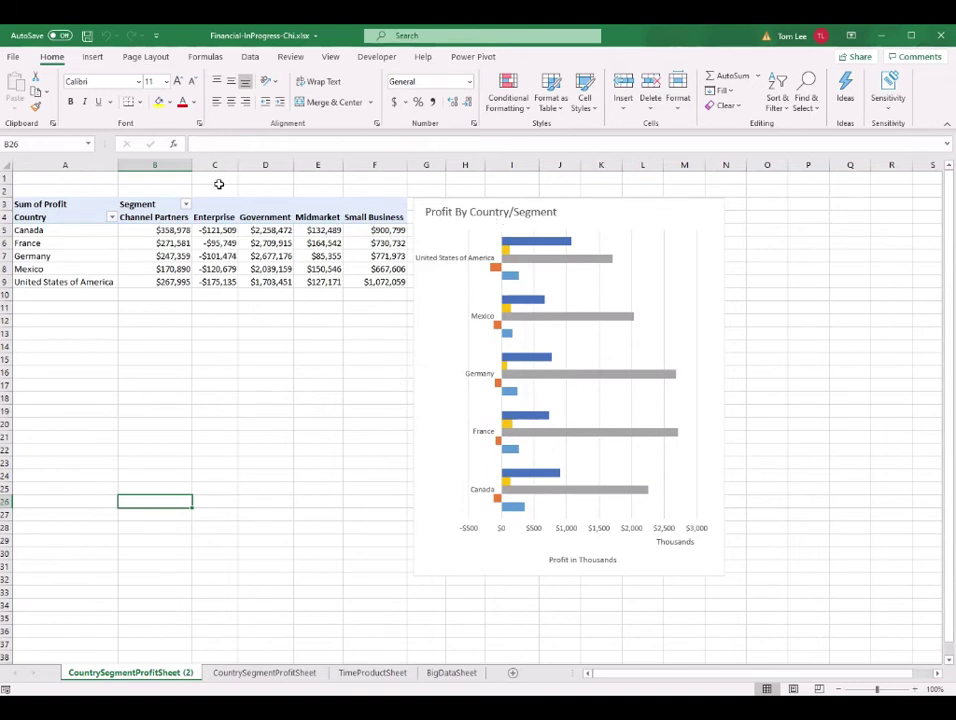
pyautogui.click(231, 242)
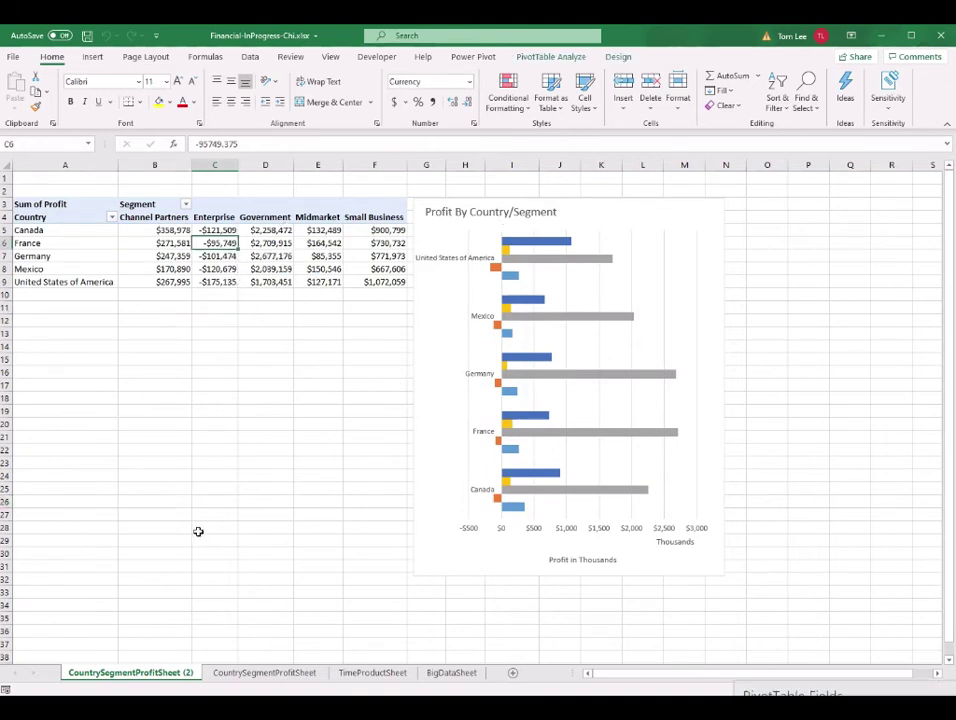
# - Rename the copied sheet CountryPieSheet and delete its Profit By Country/Segment bar chart
pyautogui.doubleClick(148, 673)
pyautogui.write('Country')
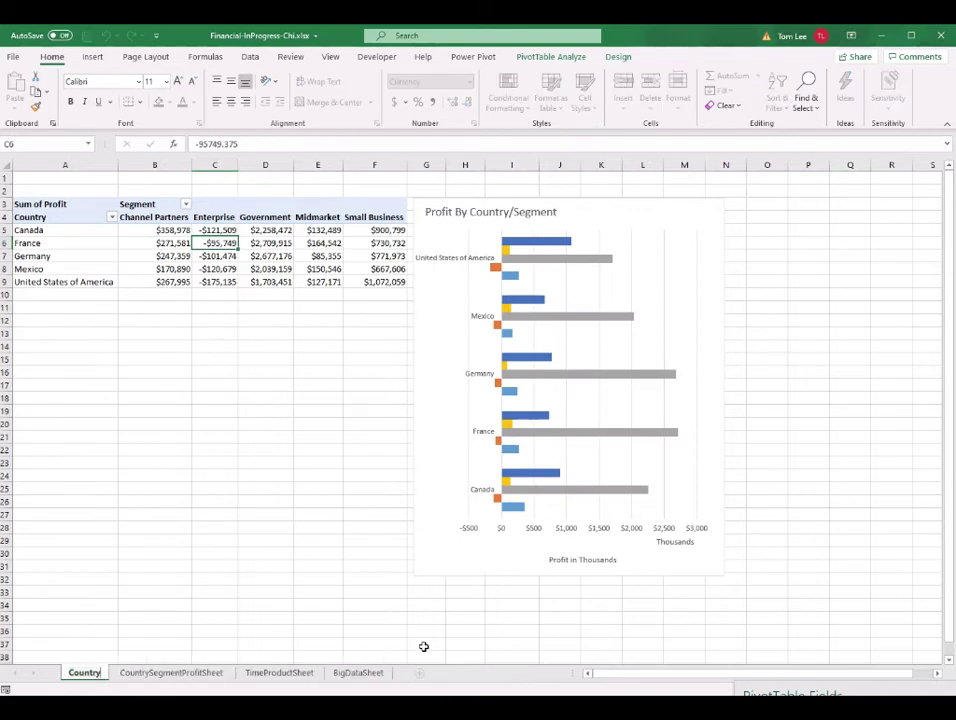
pyautogui.write('PieSheet')
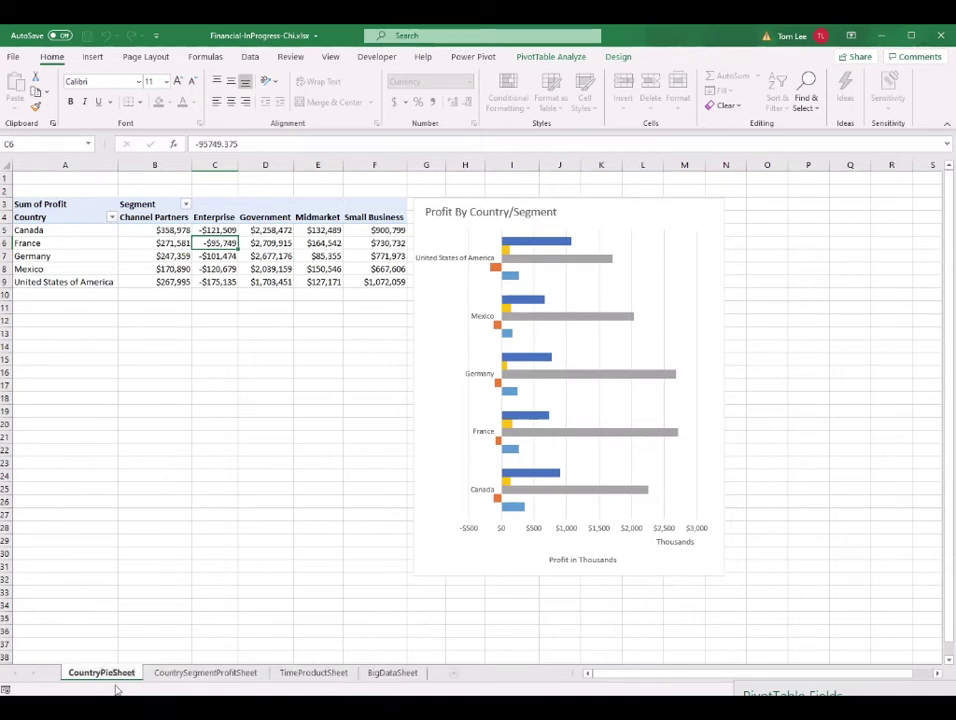
pyautogui.press('Return')
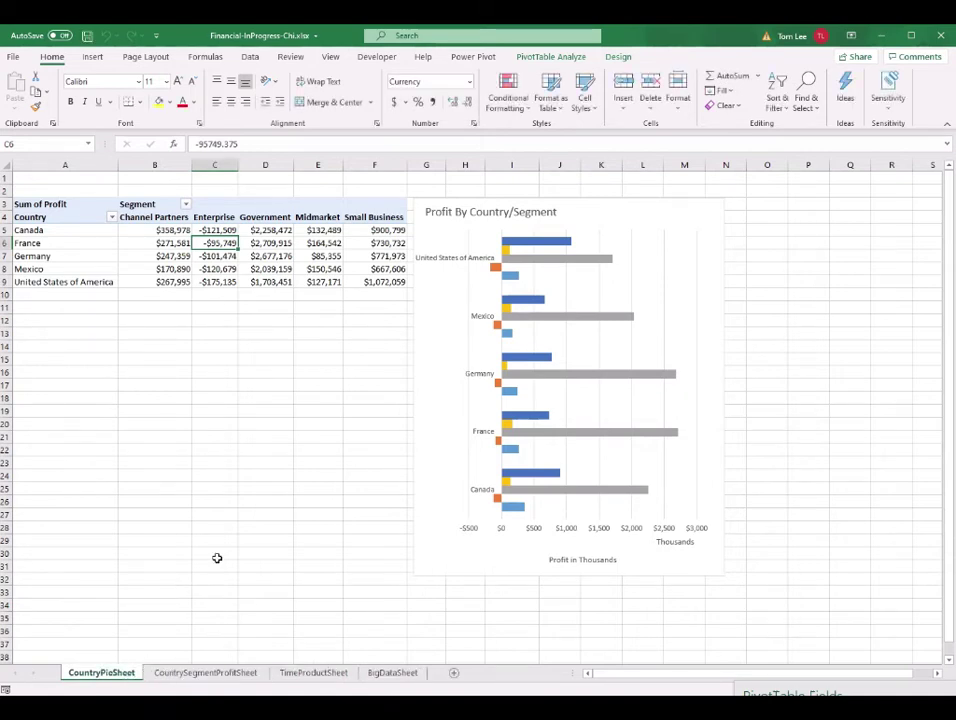
pyautogui.click(420, 256)
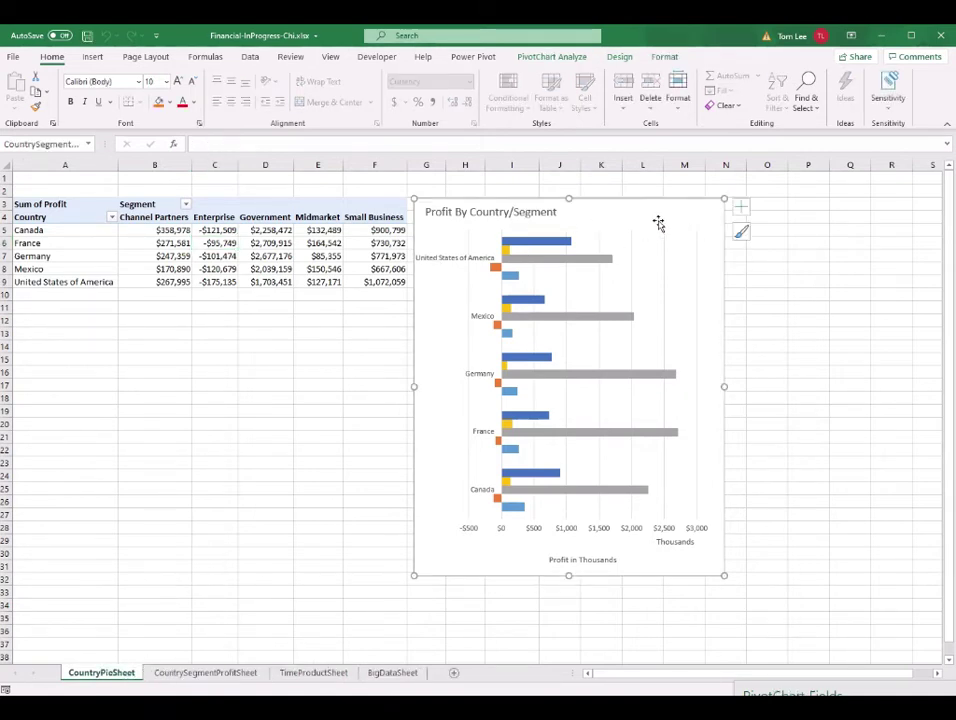
pyautogui.press('Delete')
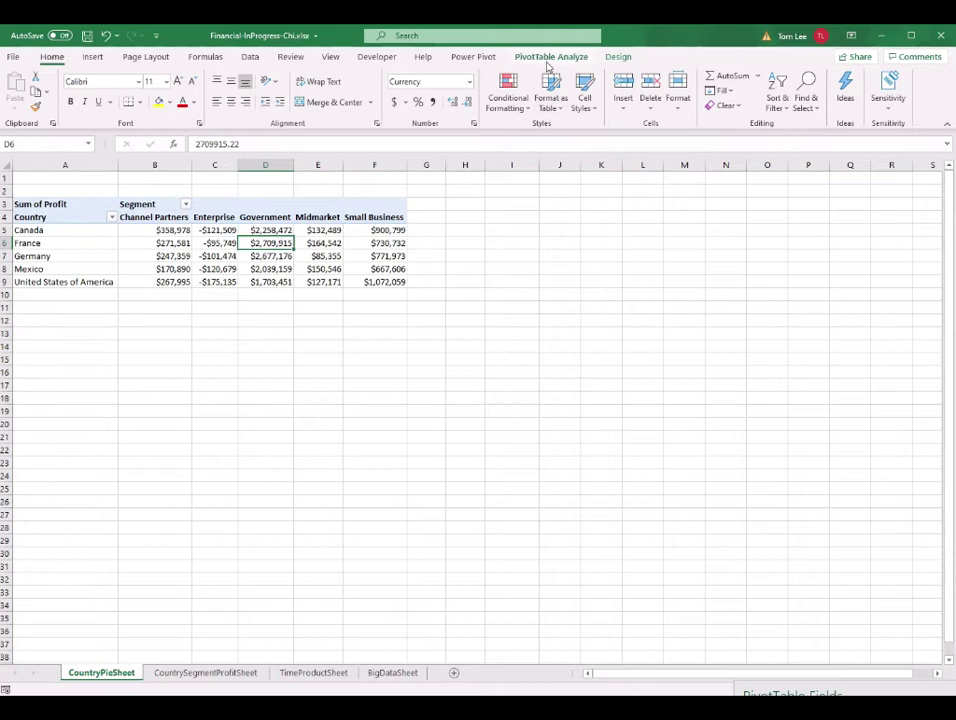
# - Rename the copied pivot table CountryPiePivot
pyautogui.click(550, 57)
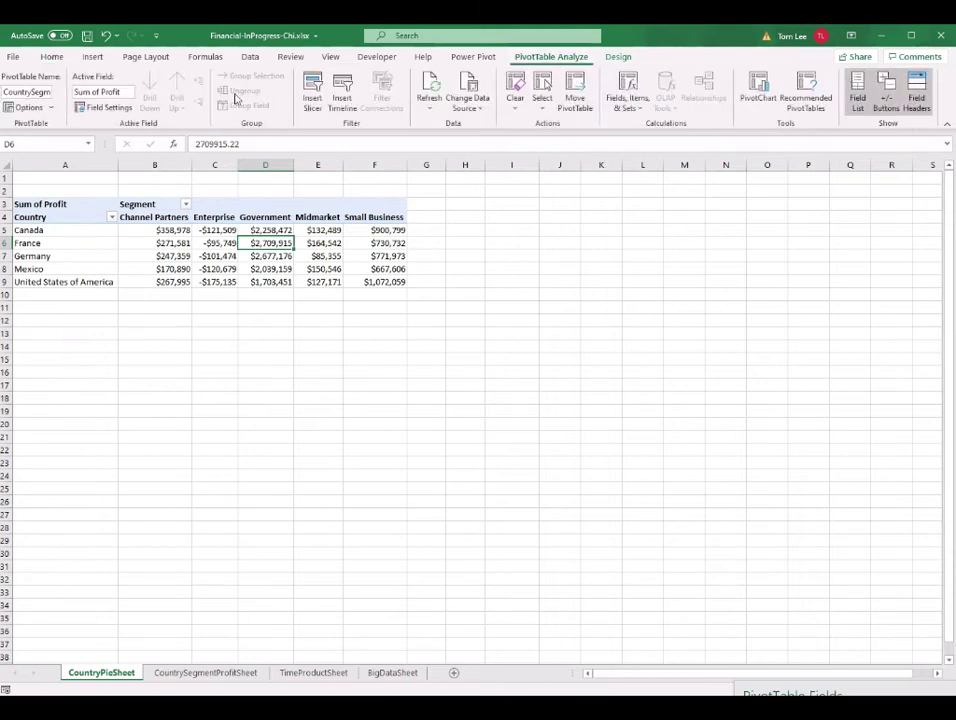
pyautogui.click(30, 94)
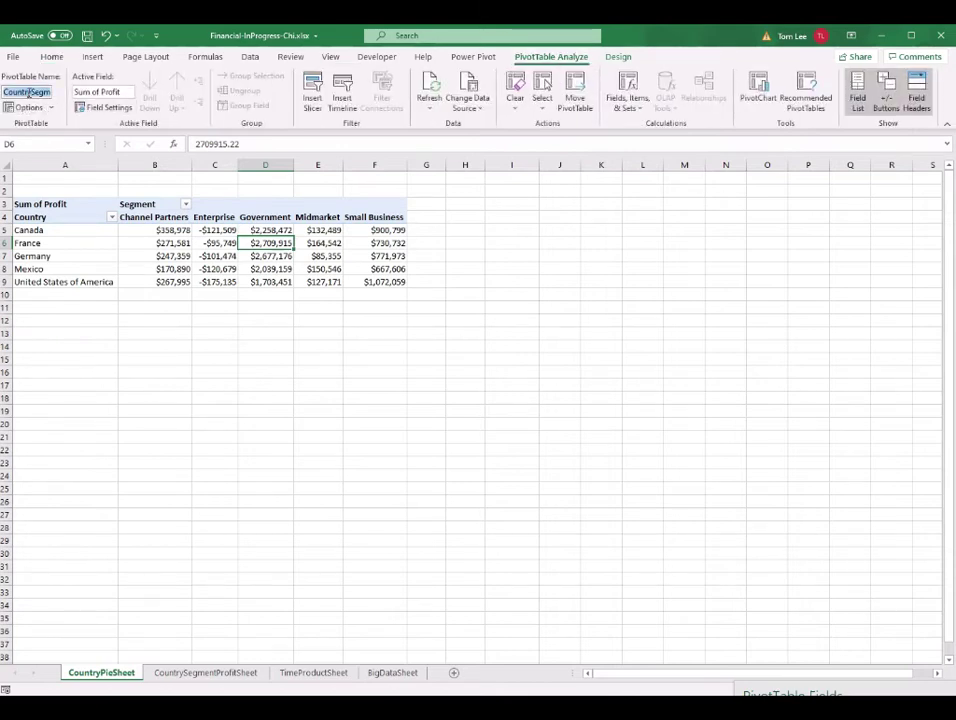
pyautogui.write('CountryPiePivot')
pyautogui.click(218, 256)
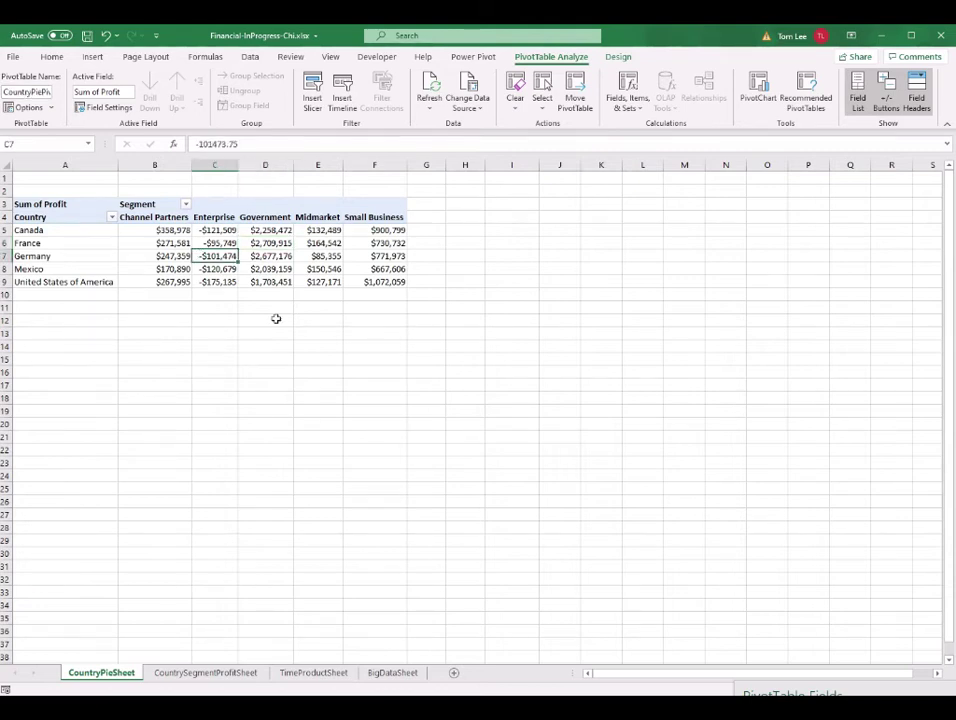
# - Clear Segment, Country and Sum of Profit out of the pivot's fields
pyautogui.moveTo(866, 680); pyautogui.dragTo(765, 192)
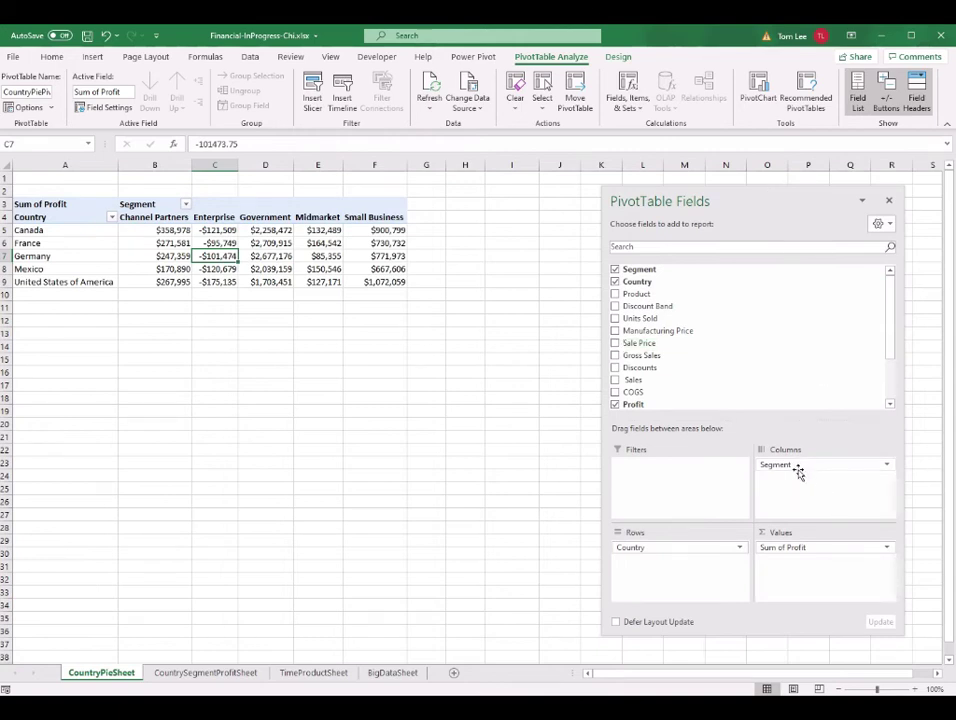
pyautogui.moveTo(798, 470); pyautogui.dragTo(775, 352)
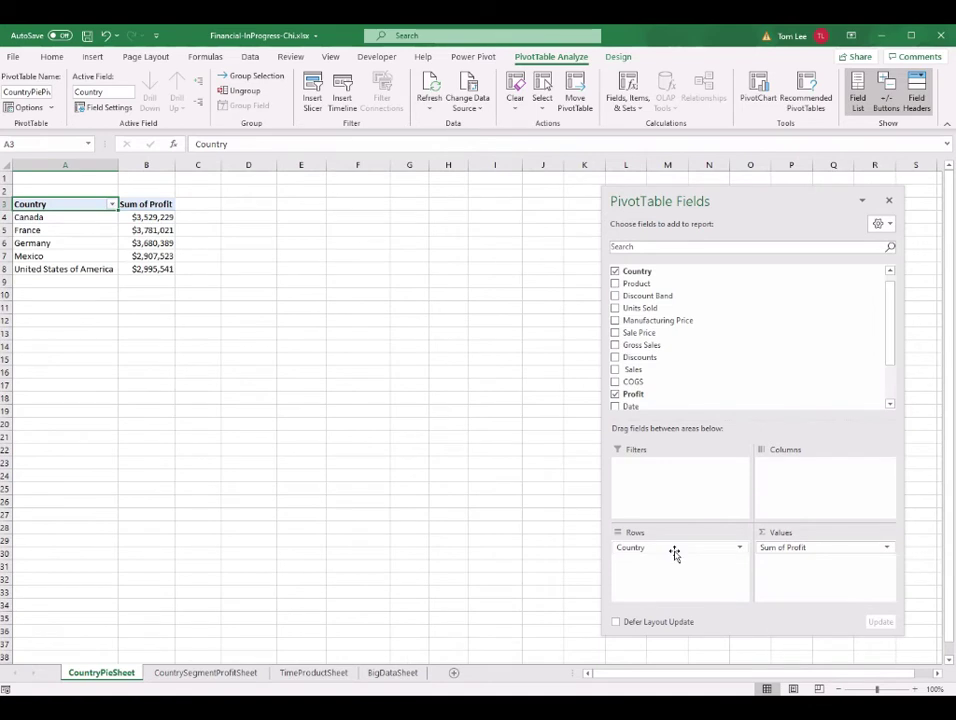
pyautogui.moveTo(674, 551); pyautogui.dragTo(710, 364)
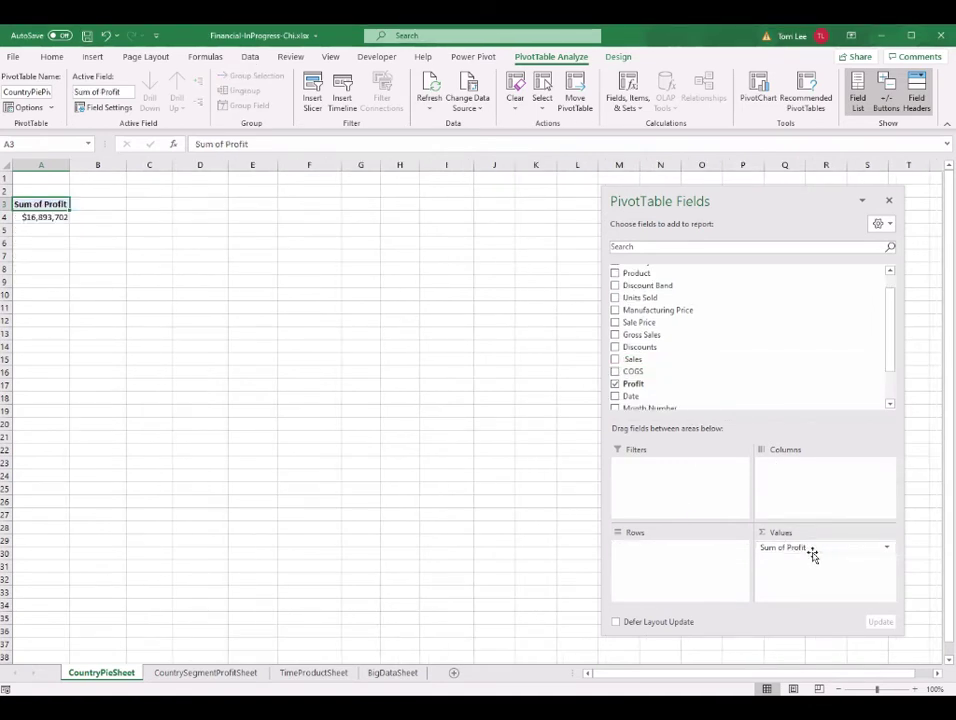
pyautogui.moveTo(811, 553); pyautogui.dragTo(800, 309)
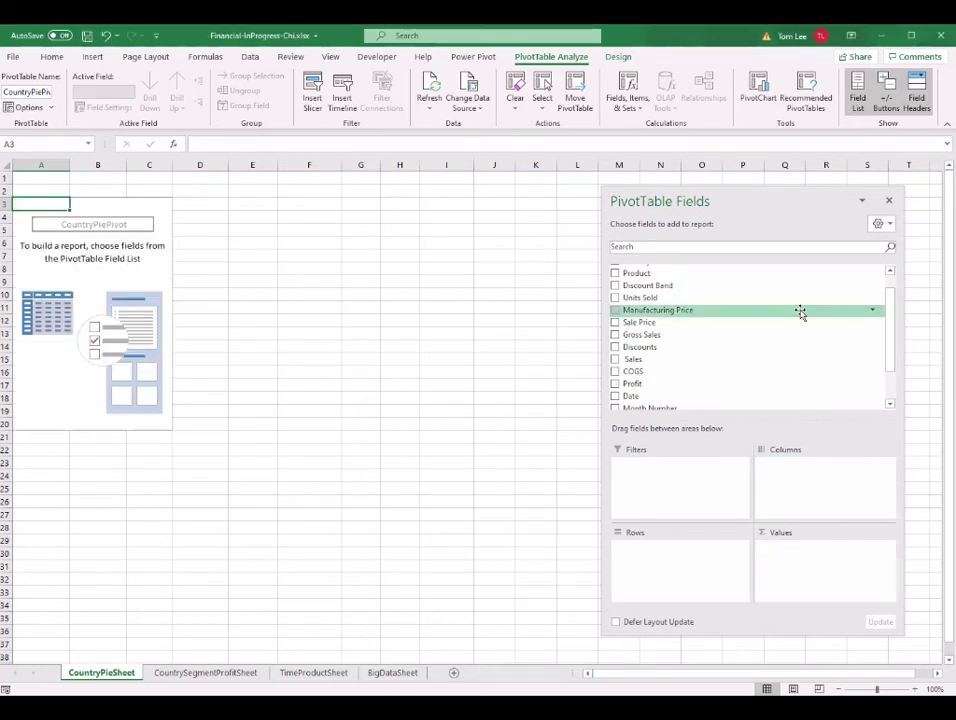
pyautogui.click(38, 397)
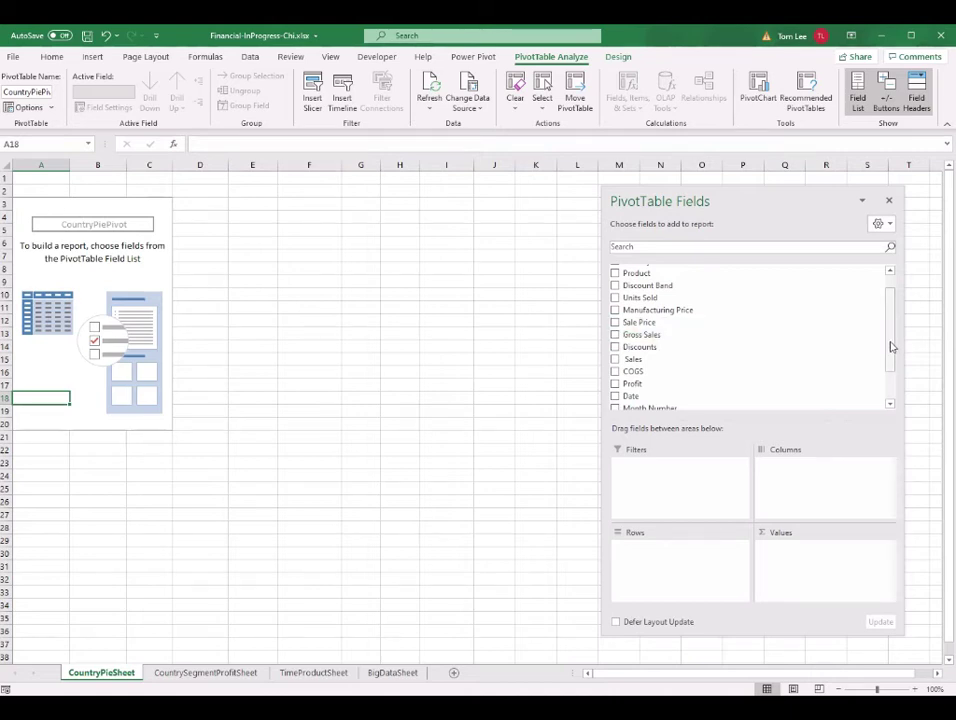
# - Put Country in Rows and add Profit to Values twice
pyautogui.moveTo(891, 346); pyautogui.dragTo(895, 321)
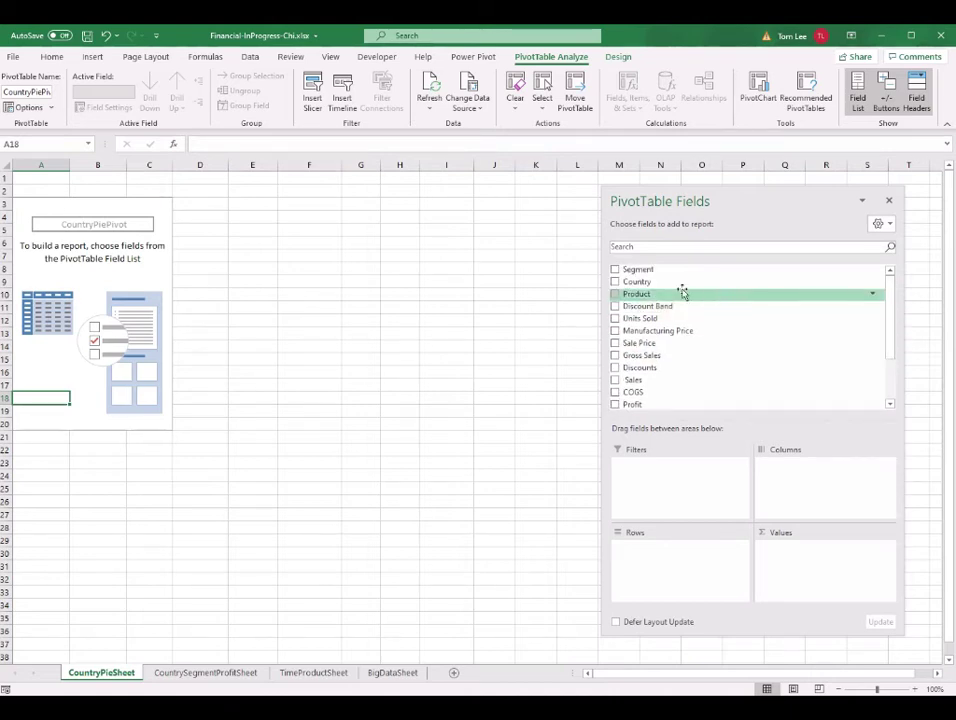
pyautogui.moveTo(679, 283); pyautogui.dragTo(691, 570)
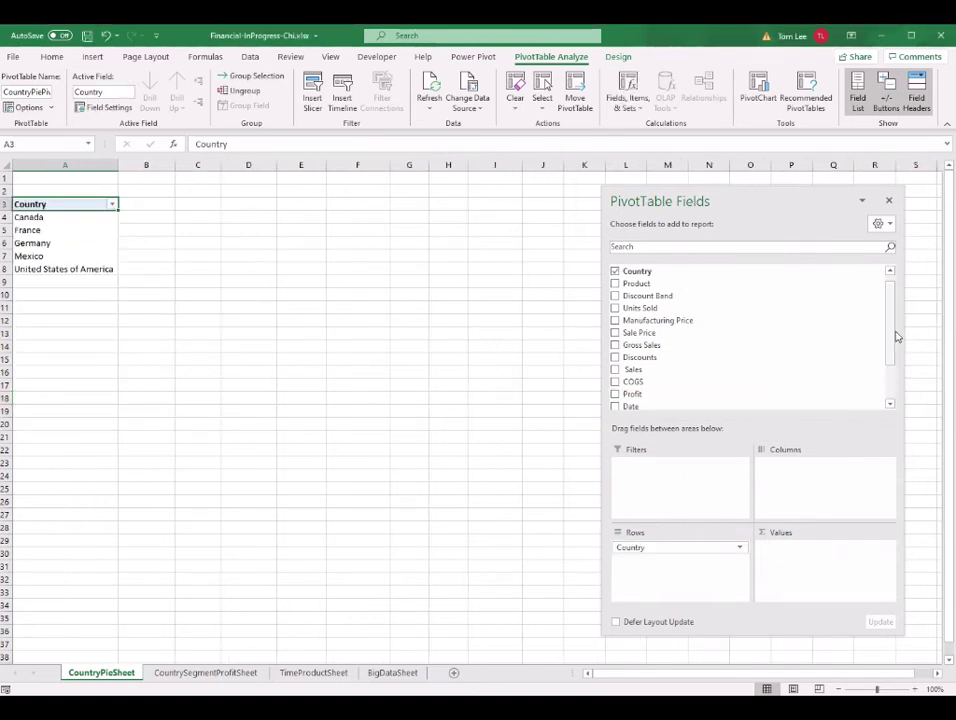
pyautogui.moveTo(895, 335); pyautogui.dragTo(896, 363)
pyautogui.moveTo(634, 335); pyautogui.dragTo(806, 553)
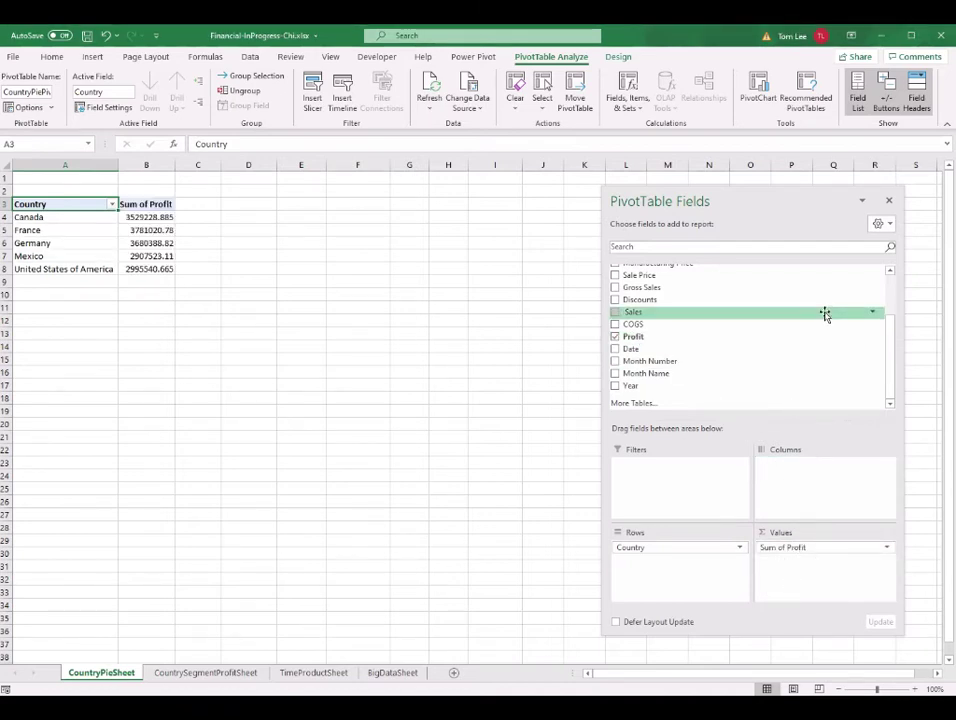
pyautogui.moveTo(707, 342); pyautogui.dragTo(823, 572)
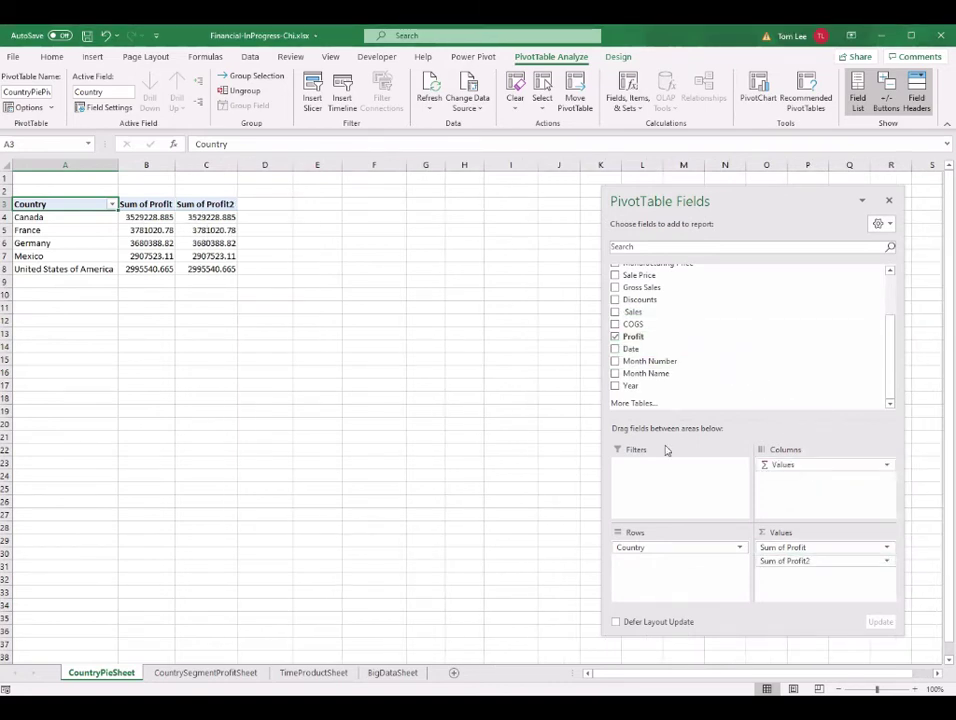
pyautogui.click(200, 243)
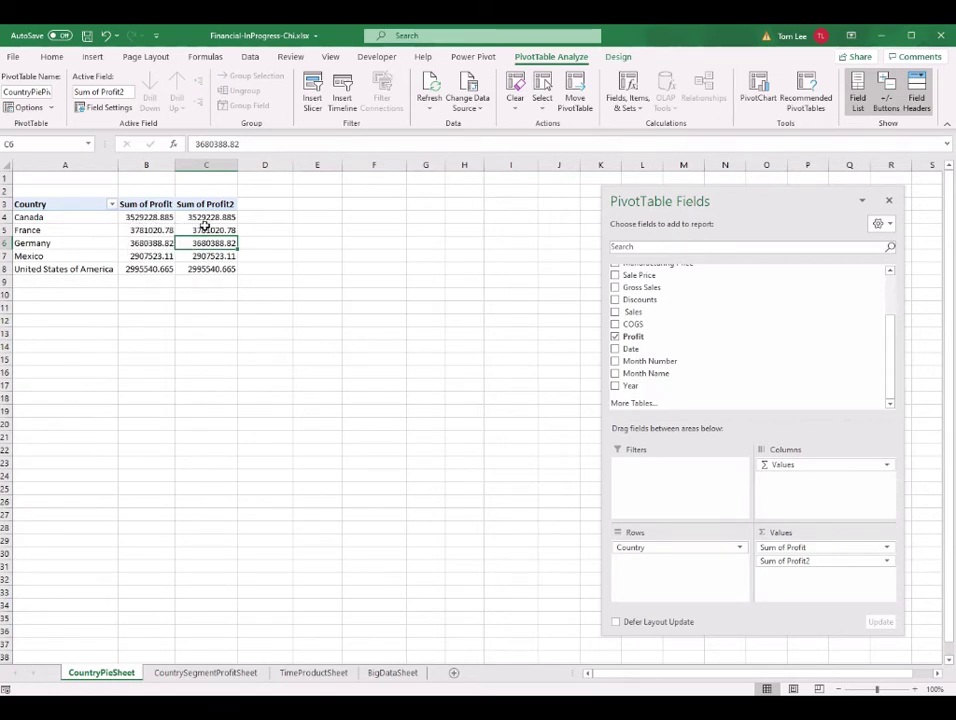
# - Show the Sum of Profit2 column as % of Grand Total
pyautogui.click(212, 219)
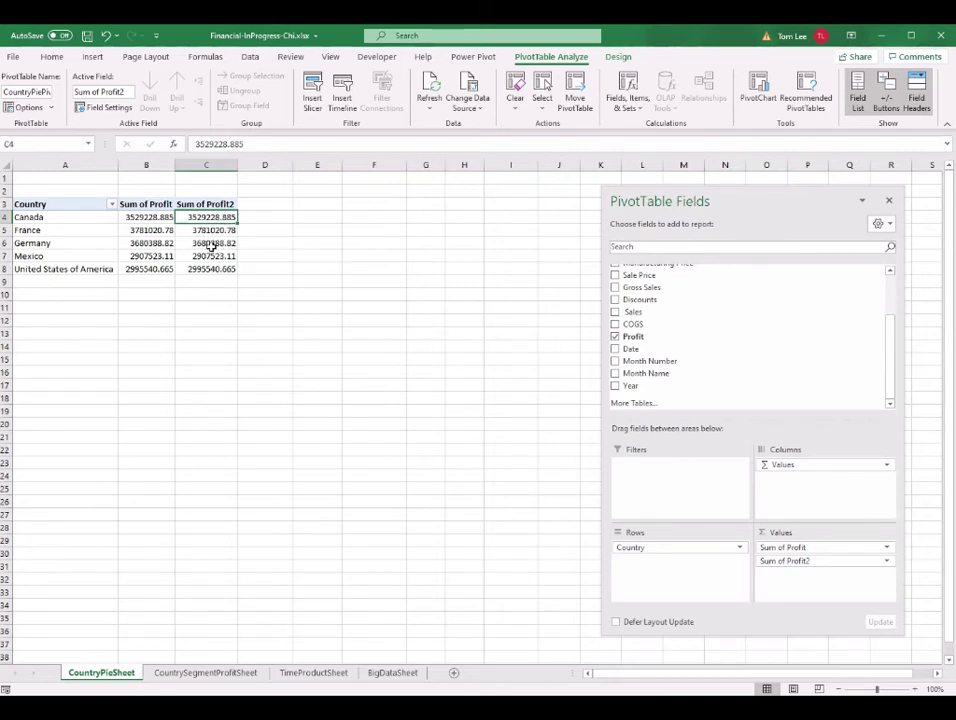
pyautogui.moveTo(211, 246)
pyautogui.moveTo(216, 218)
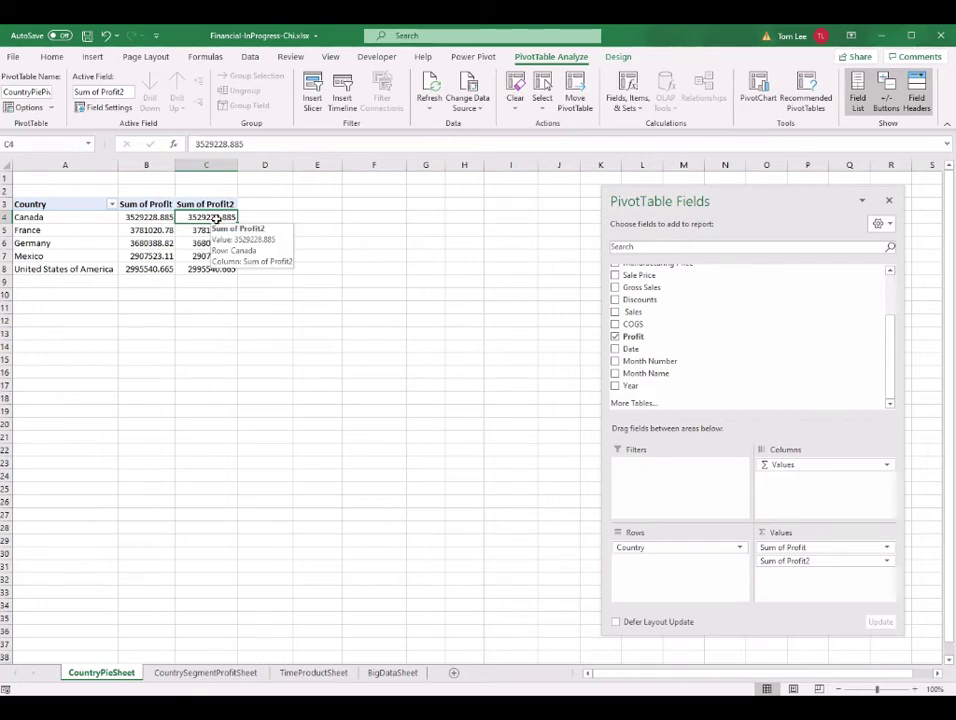
pyautogui.rightClick(216, 218)
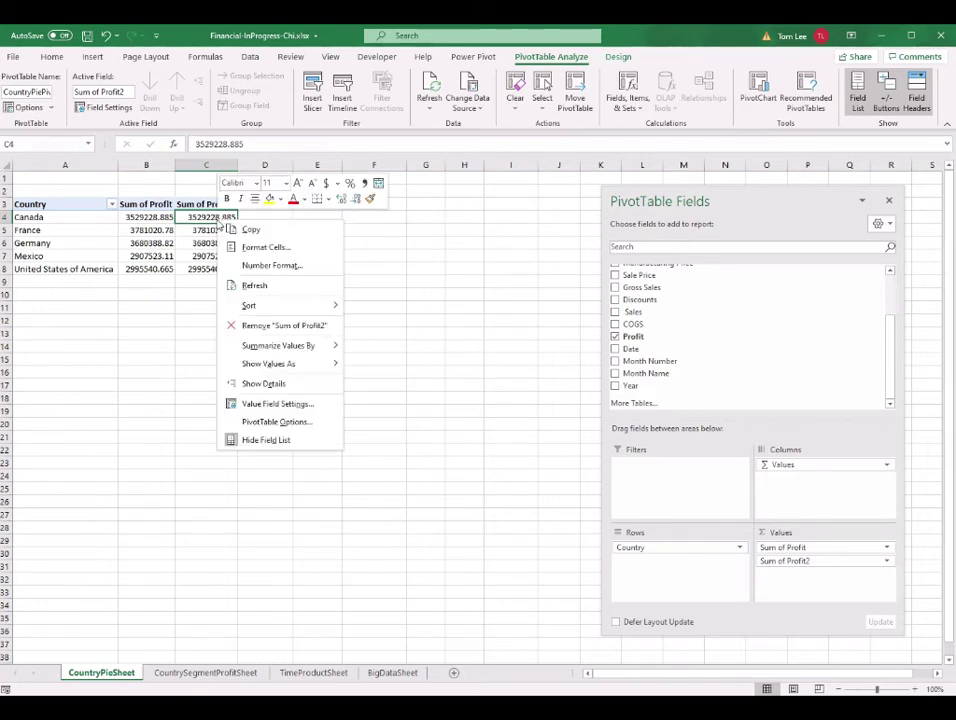
pyautogui.click(300, 410)
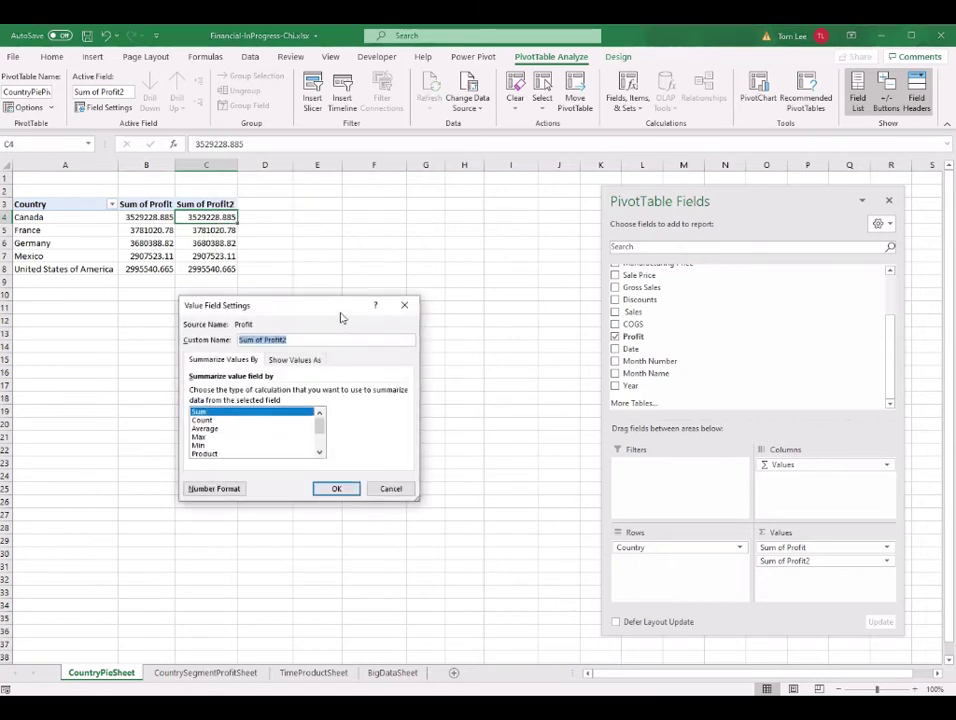
pyautogui.moveTo(340, 318); pyautogui.dragTo(480, 236)
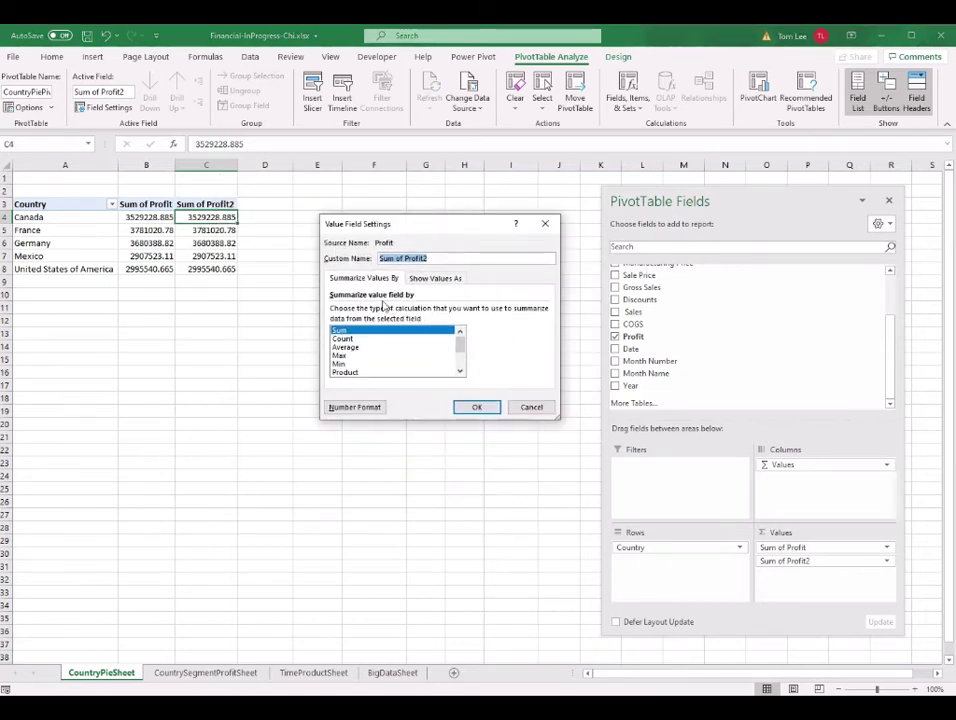
pyautogui.click(445, 281)
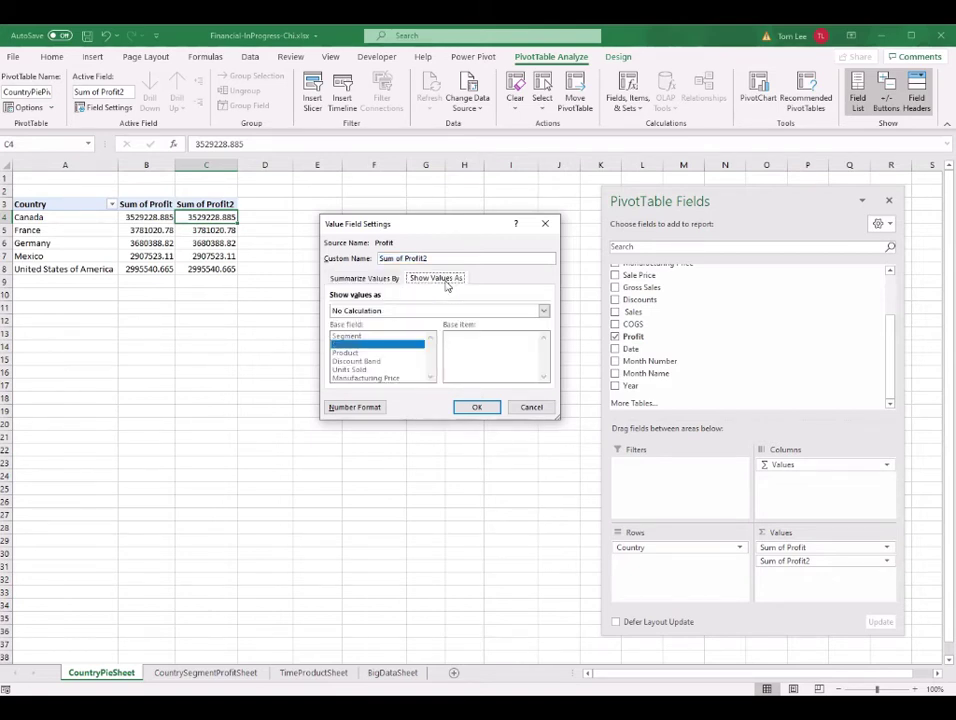
pyautogui.click(543, 312)
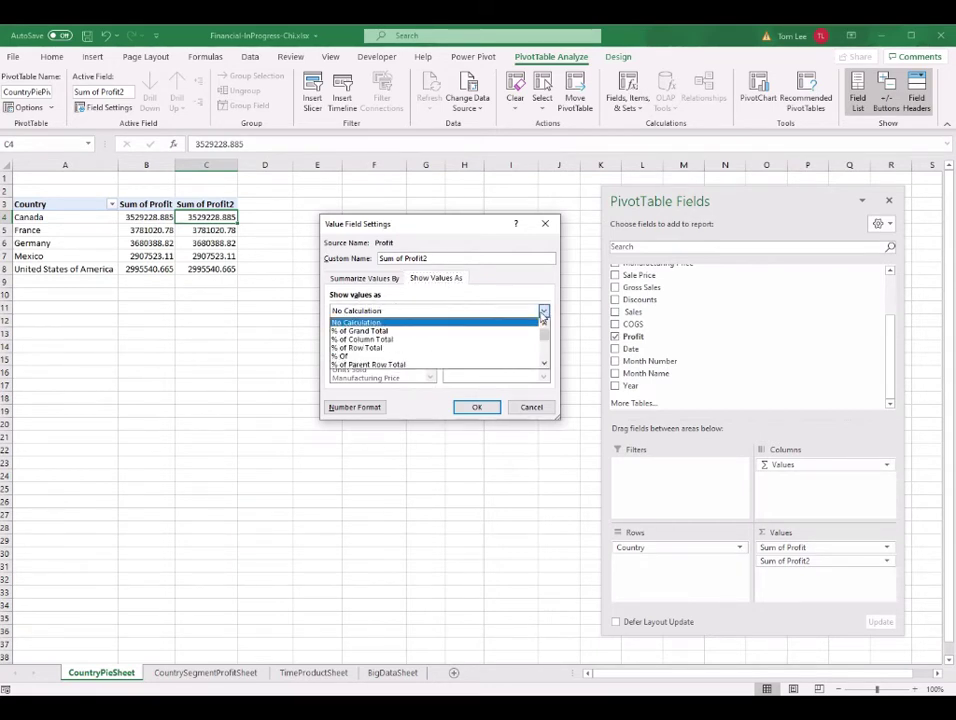
pyautogui.click(360, 335)
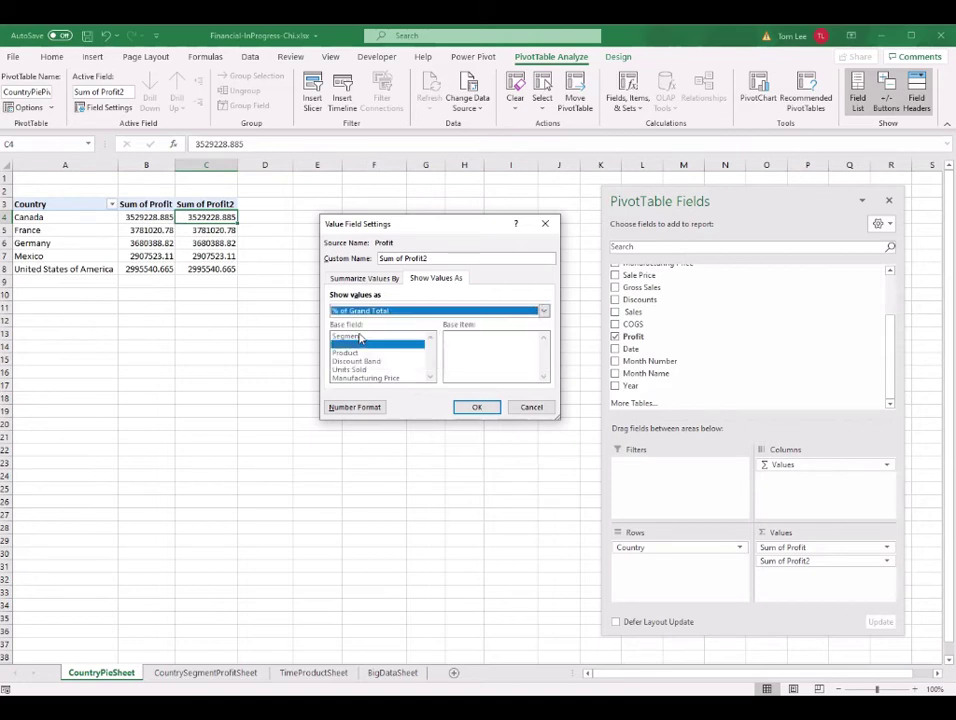
pyautogui.click(489, 411)
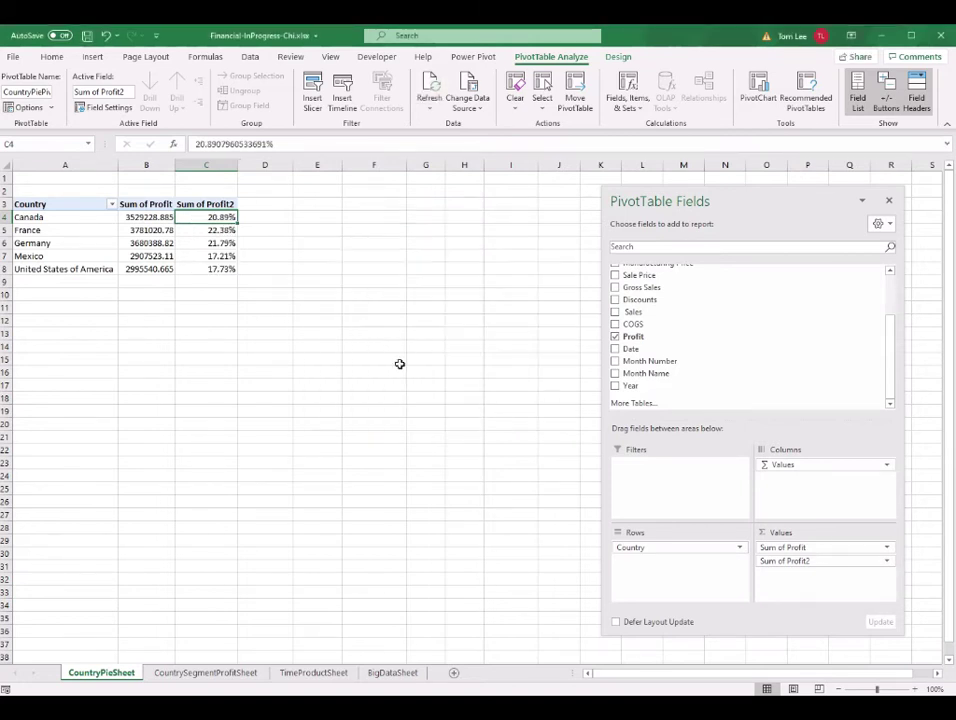
# - Give the percentage column the custom name 'Precentage Profit'
pyautogui.rightClick(218, 217)
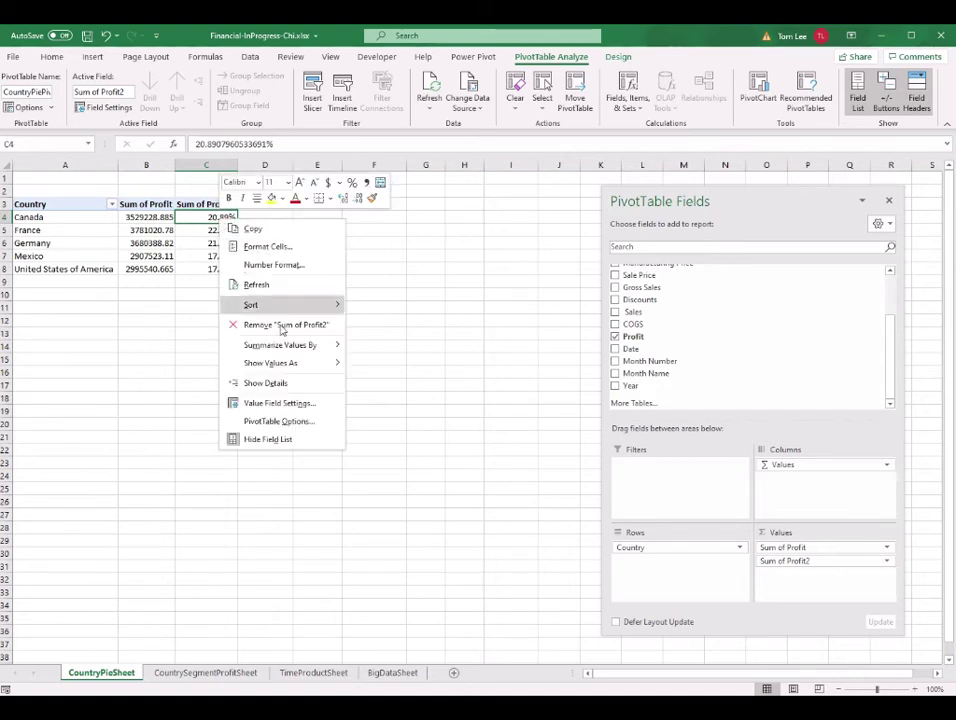
pyautogui.click(288, 403)
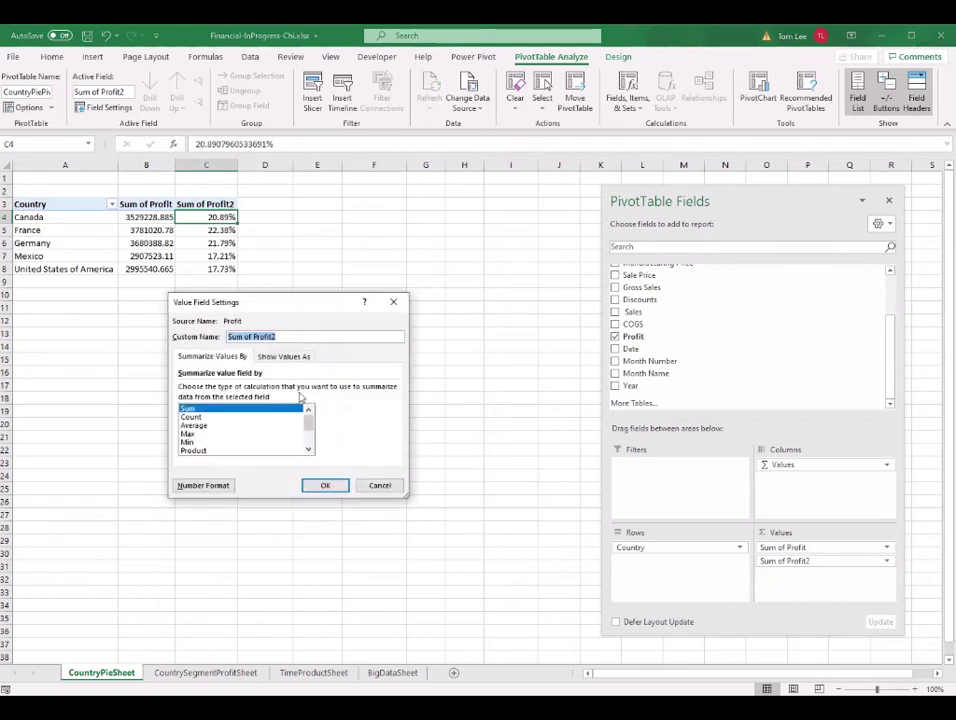
pyautogui.moveTo(307, 312); pyautogui.dragTo(546, 315)
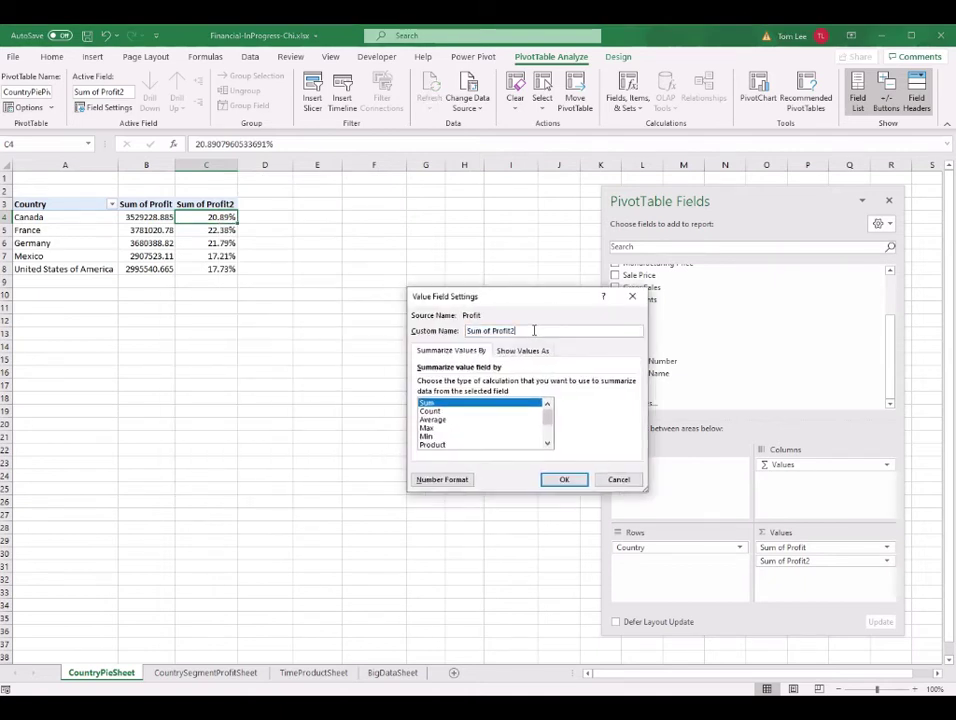
pyautogui.write('Precentage Profit')
pyautogui.click(563, 479)
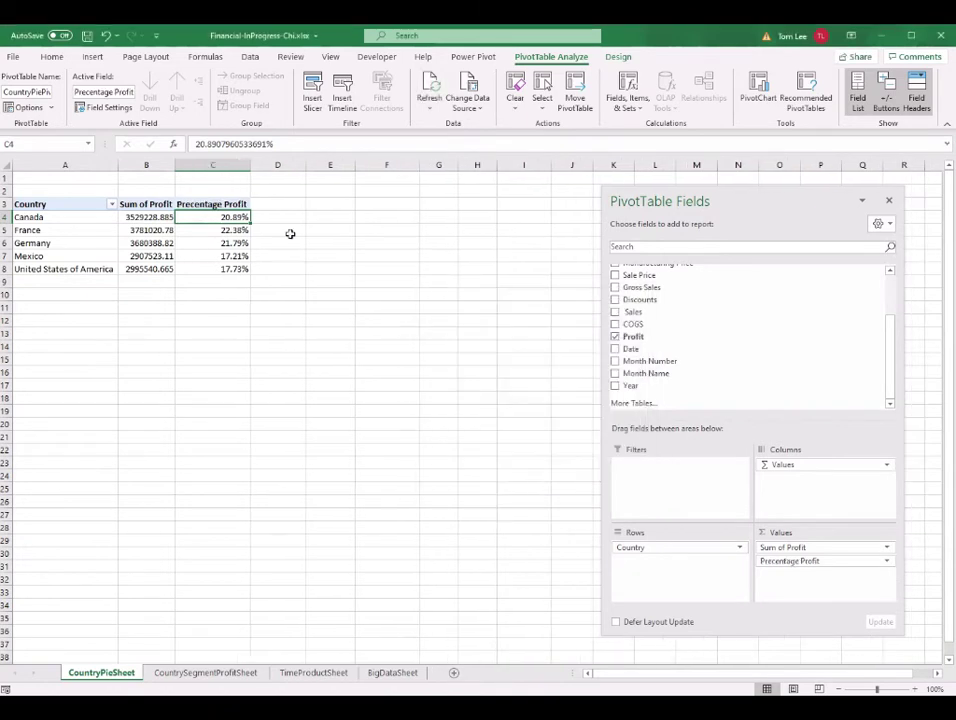
pyautogui.click(149, 221)
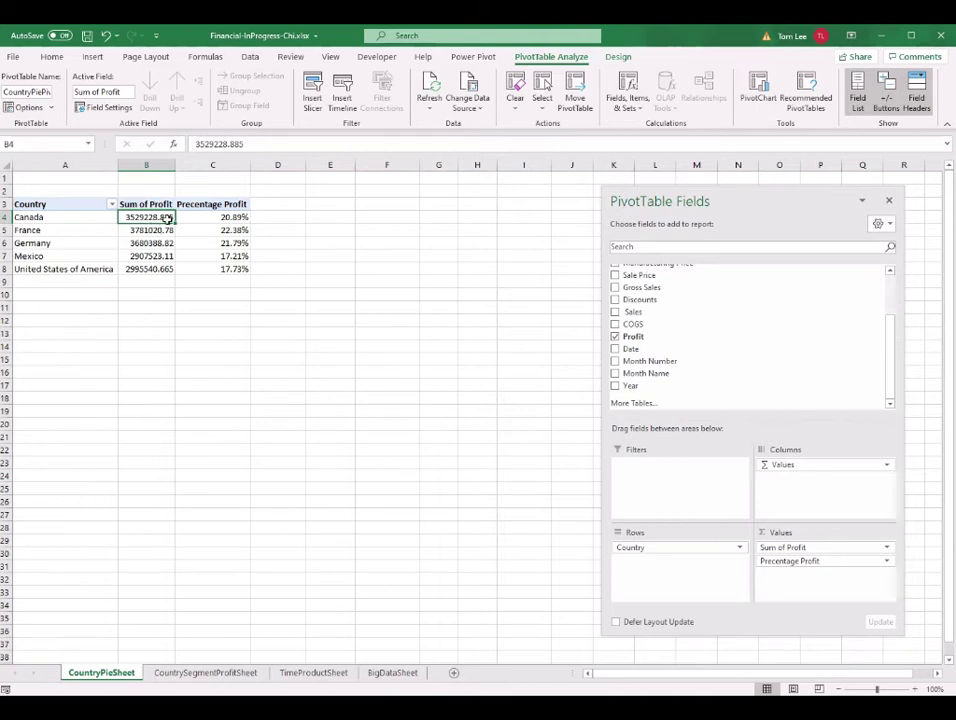
# - Format Sum of Profit as Currency with 1 decimal and rename it Total Profit
pyautogui.moveTo(167, 217)
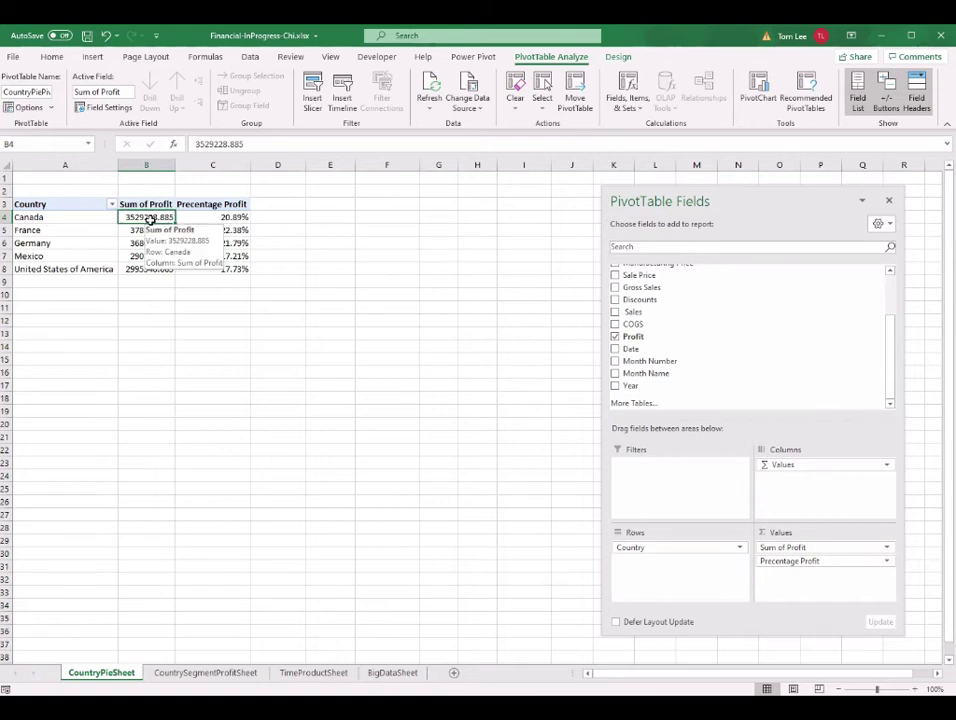
pyautogui.rightClick(149, 219)
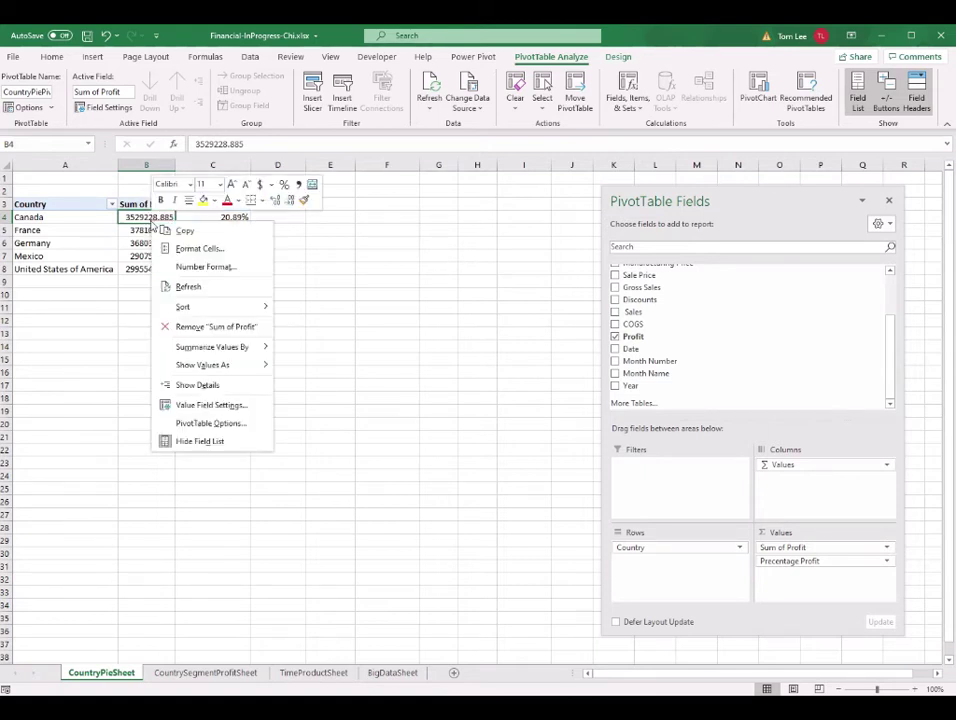
pyautogui.click(230, 404)
pyautogui.moveTo(262, 309); pyautogui.dragTo(463, 279)
pyautogui.click(347, 453)
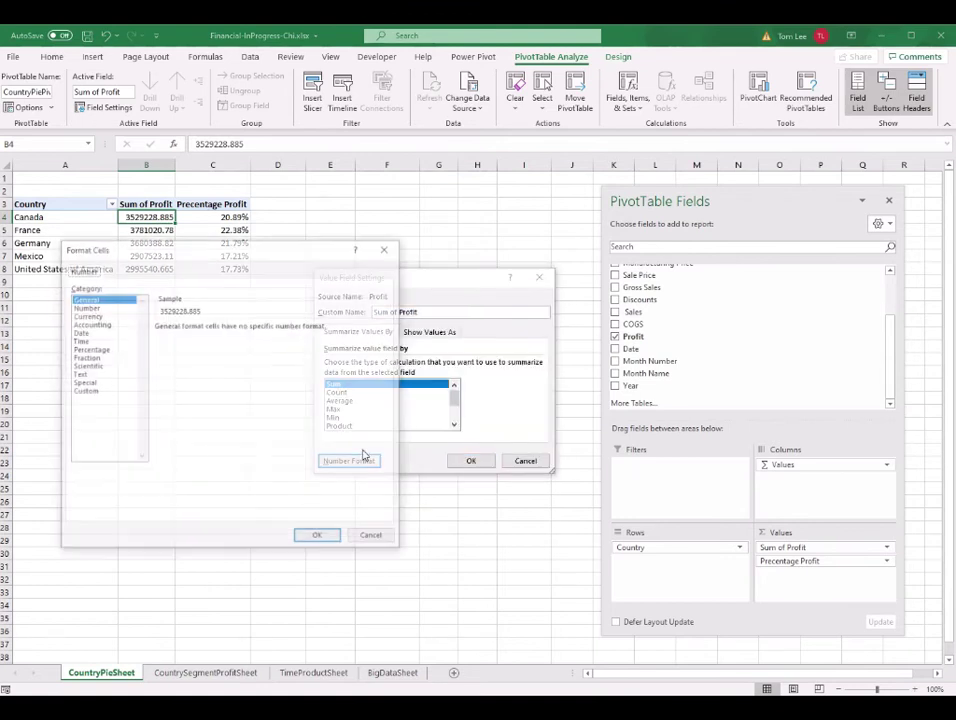
pyautogui.click(90, 316)
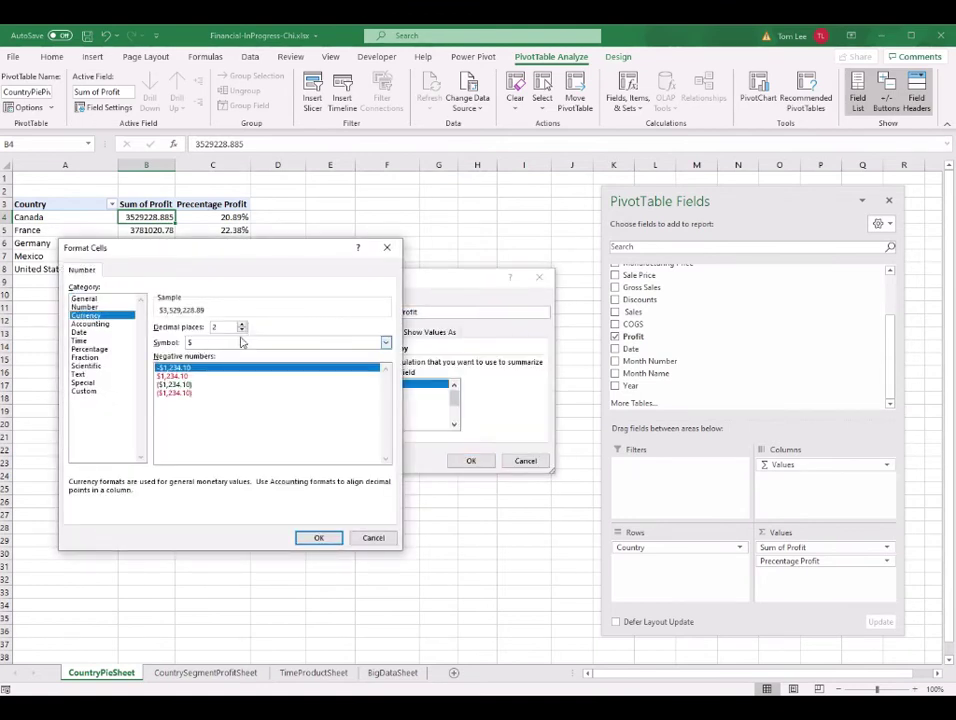
pyautogui.click(241, 331)
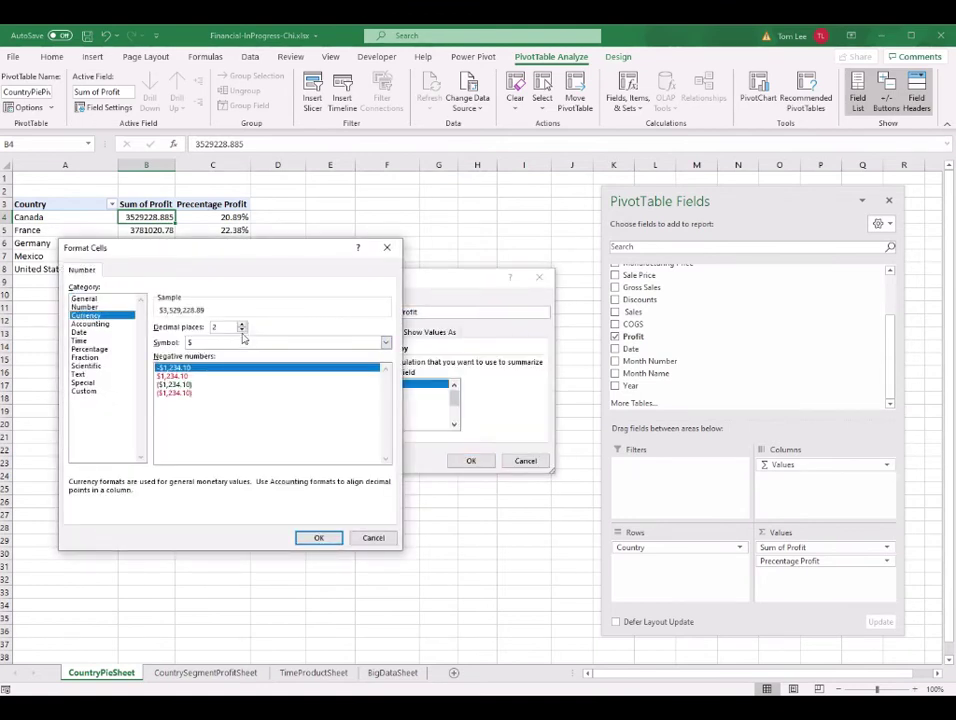
pyautogui.click(319, 538)
pyautogui.moveTo(436, 316); pyautogui.dragTo(354, 310)
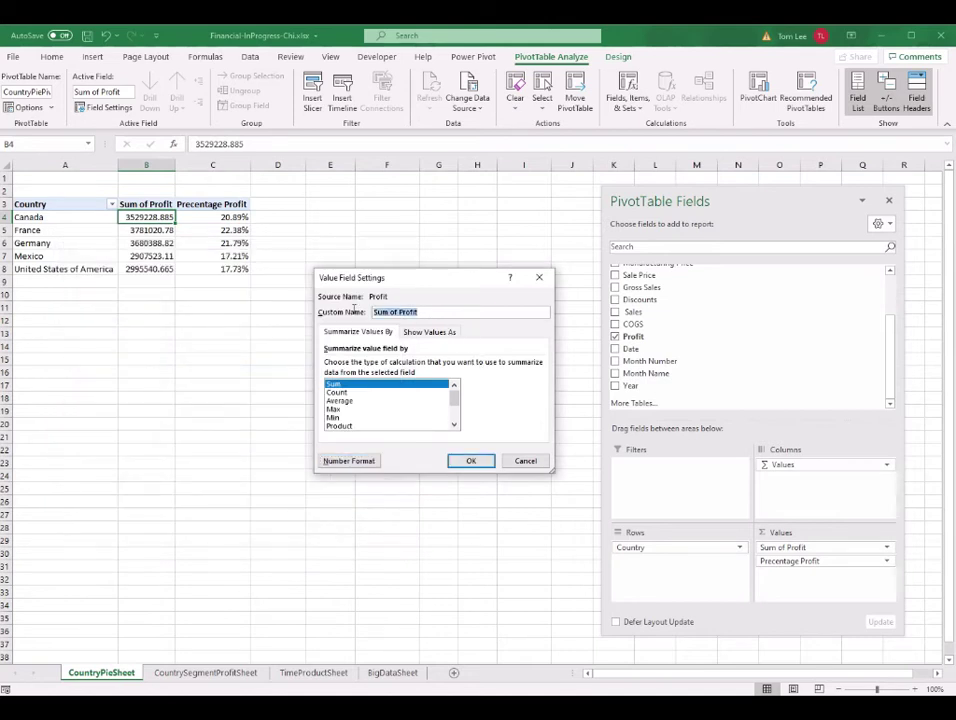
pyautogui.write('Total')
pyautogui.press('Return')
# - Widen the Country column A and check the values in the percentage column
pyautogui.click(141, 229)
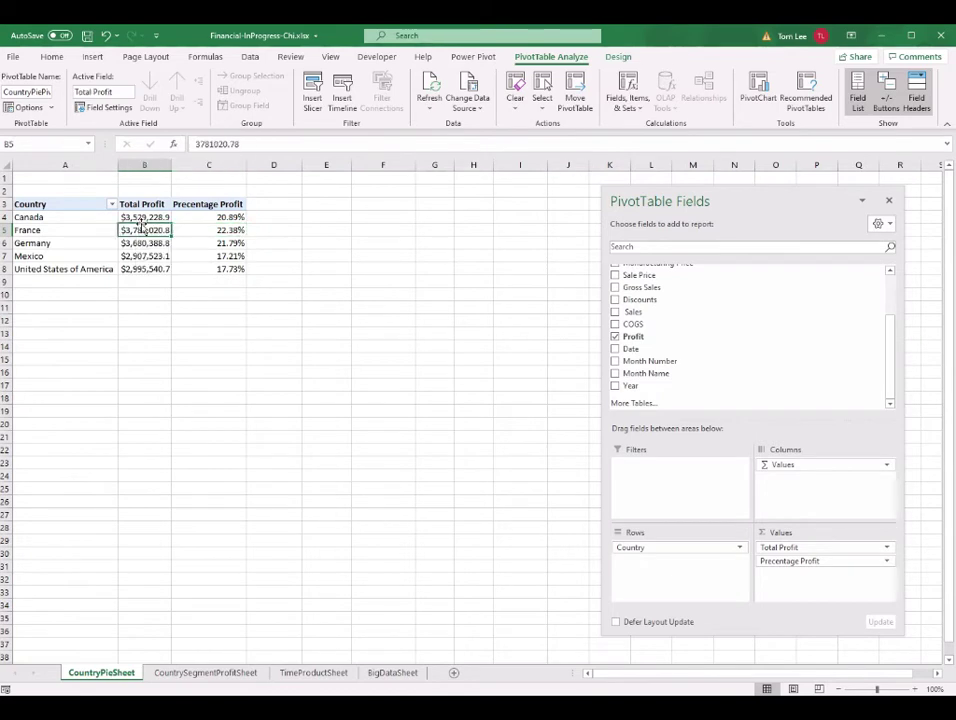
pyautogui.moveTo(119, 161); pyautogui.dragTo(131, 161)
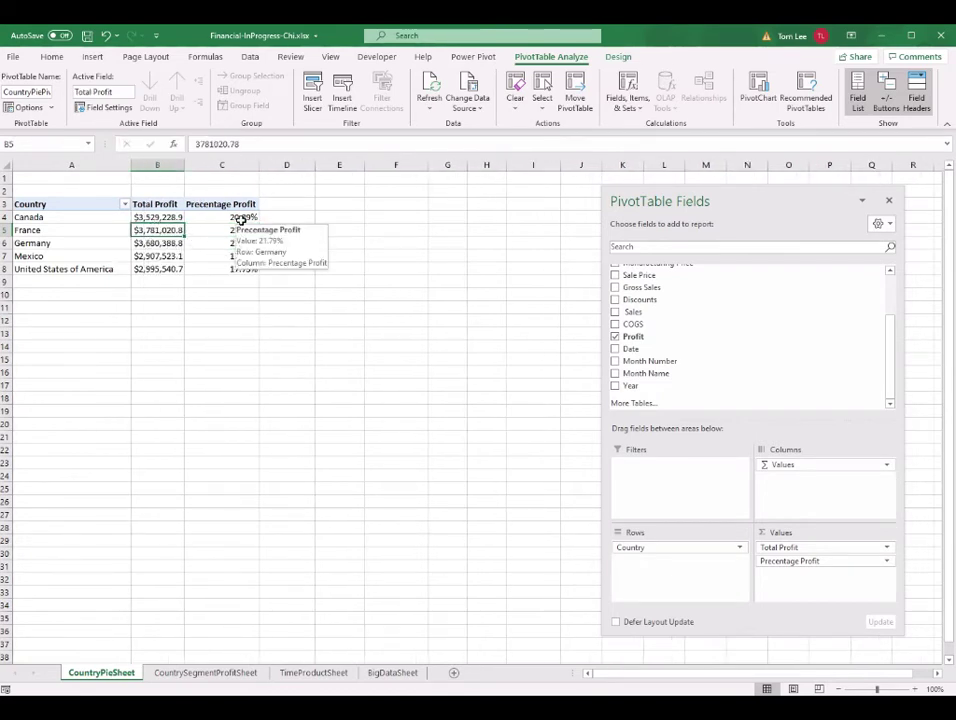
pyautogui.moveTo(241, 216); pyautogui.dragTo(235, 243)
pyautogui.click(160, 217)
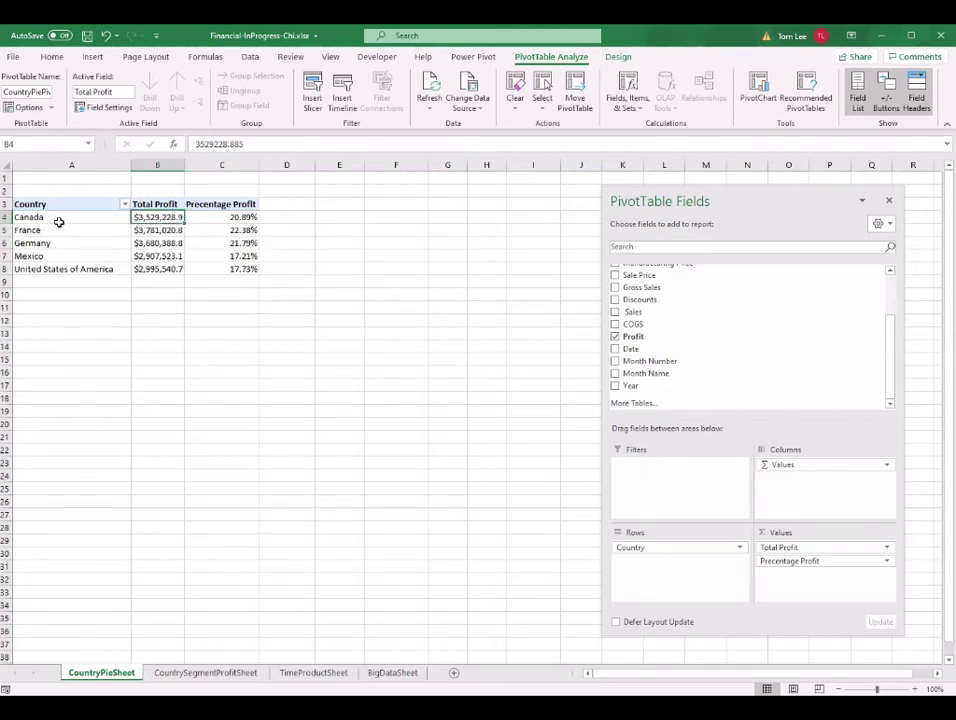
pyautogui.click(252, 274)
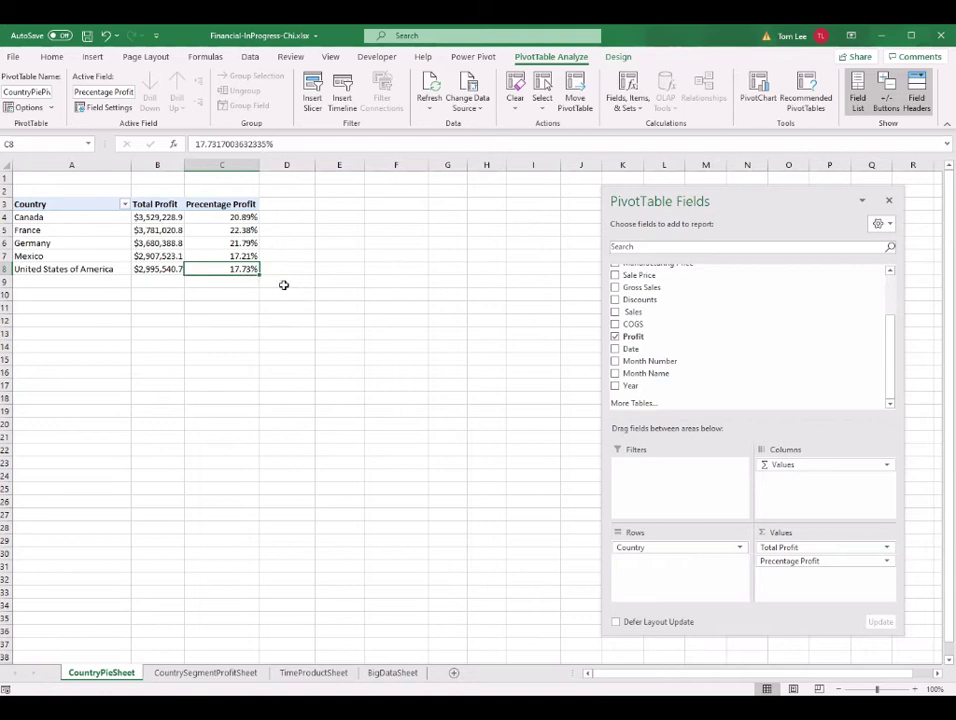
pyautogui.click(240, 243)
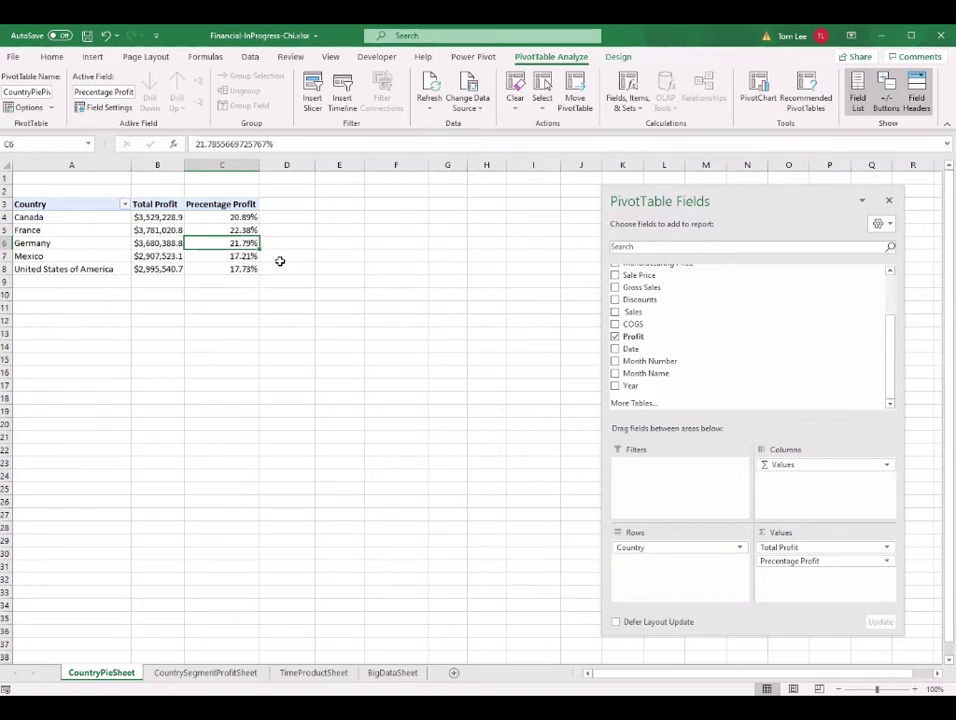
pyautogui.click(230, 230)
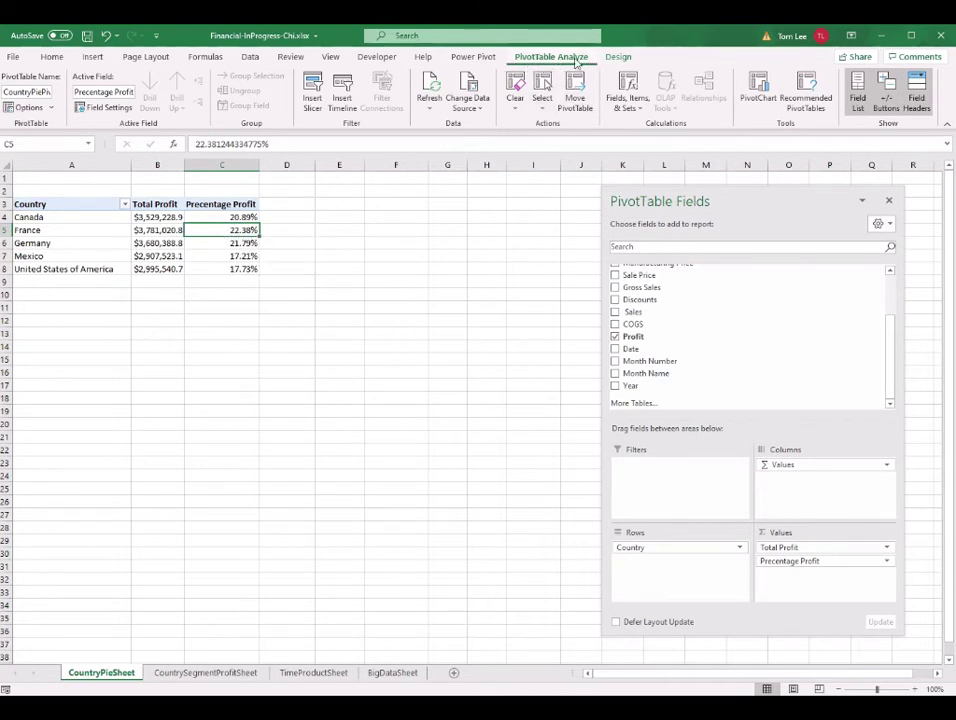
# - Insert a Pie PivotChart of total profit by country from the pivot table
pyautogui.click(768, 92)
pyautogui.moveTo(600, 178); pyautogui.dragTo(679, 170)
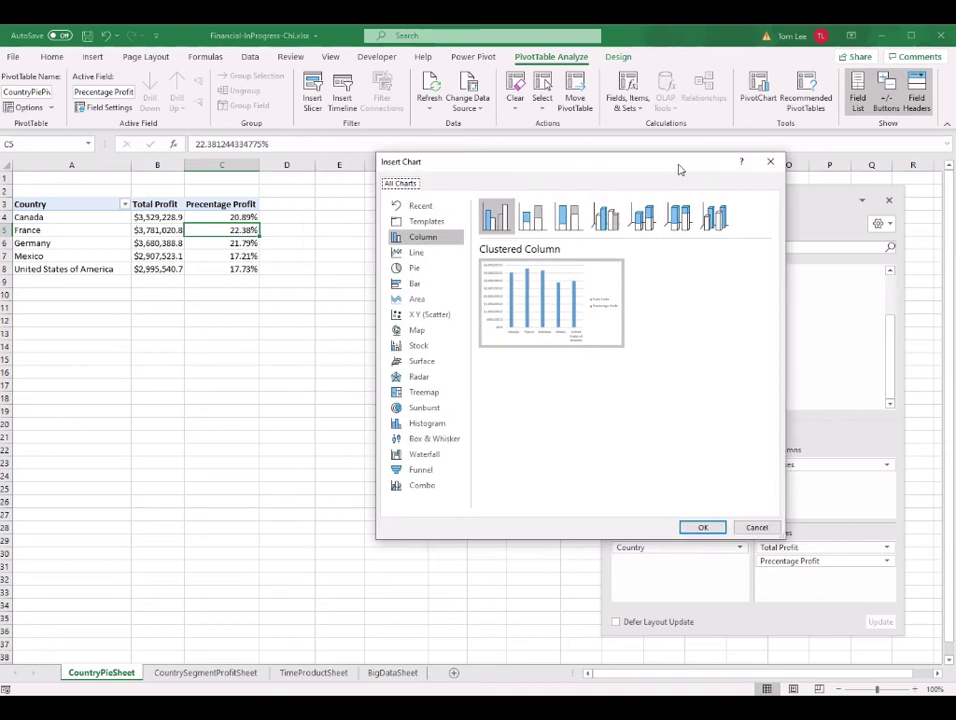
pyautogui.click(419, 270)
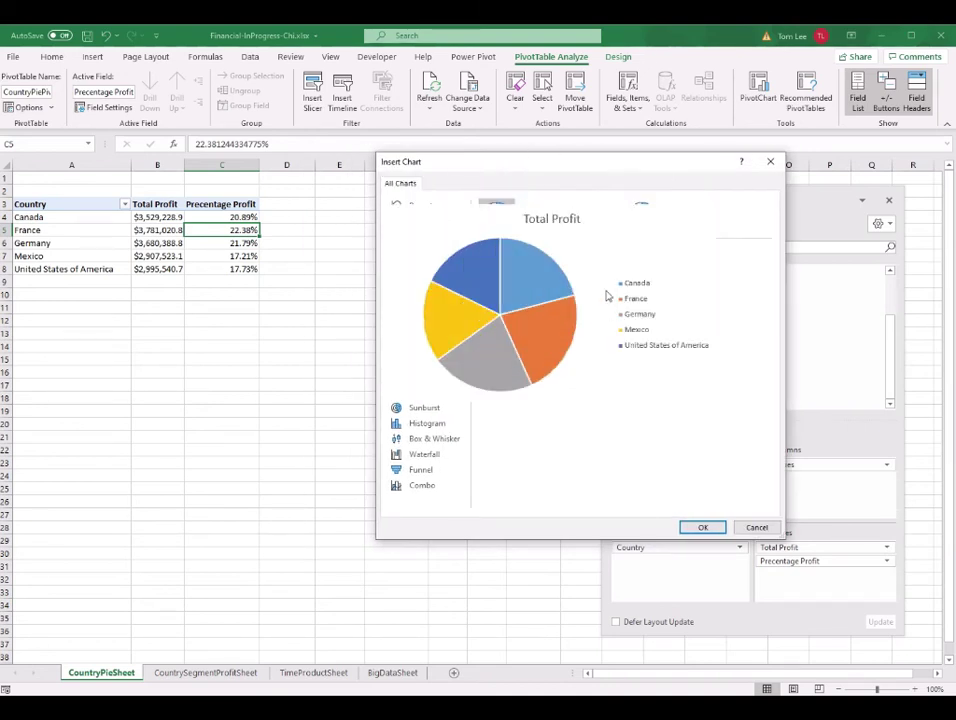
pyautogui.moveTo(573, 332)
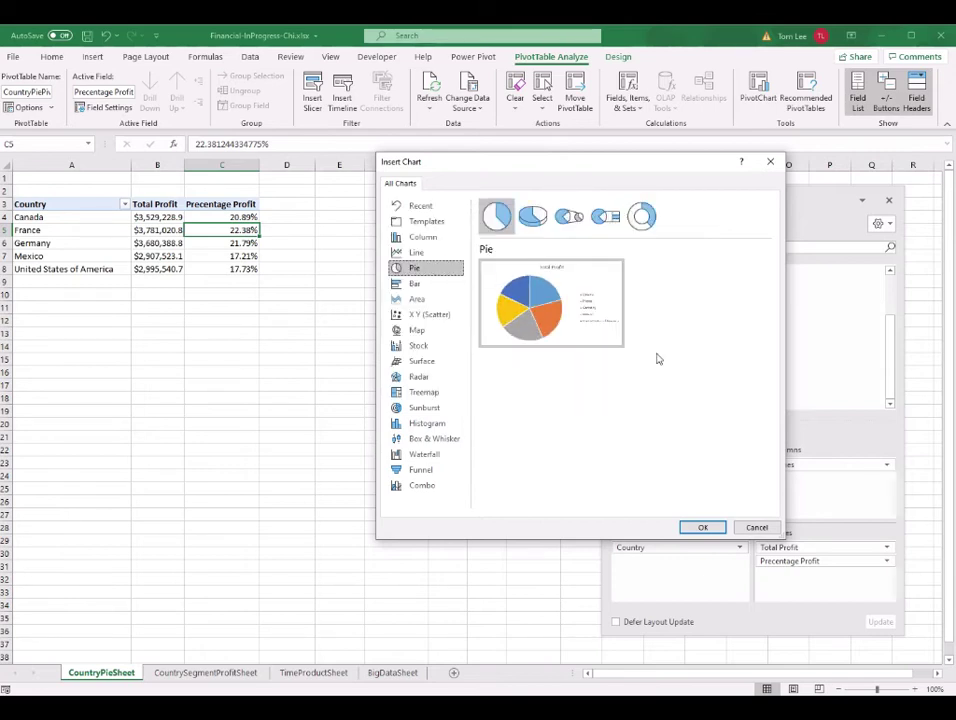
pyautogui.click(711, 533)
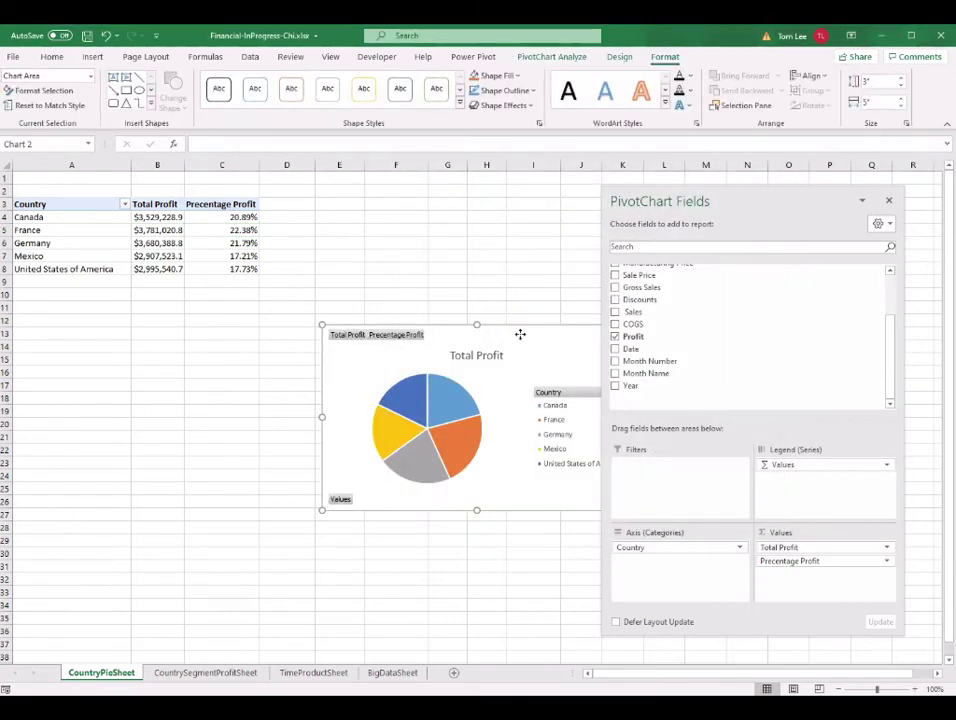
# - Hide all chart field buttons, delete the 'Total Profit' title, and position the pie beside the pivot
pyautogui.moveTo(521, 335); pyautogui.dragTo(352, 313)
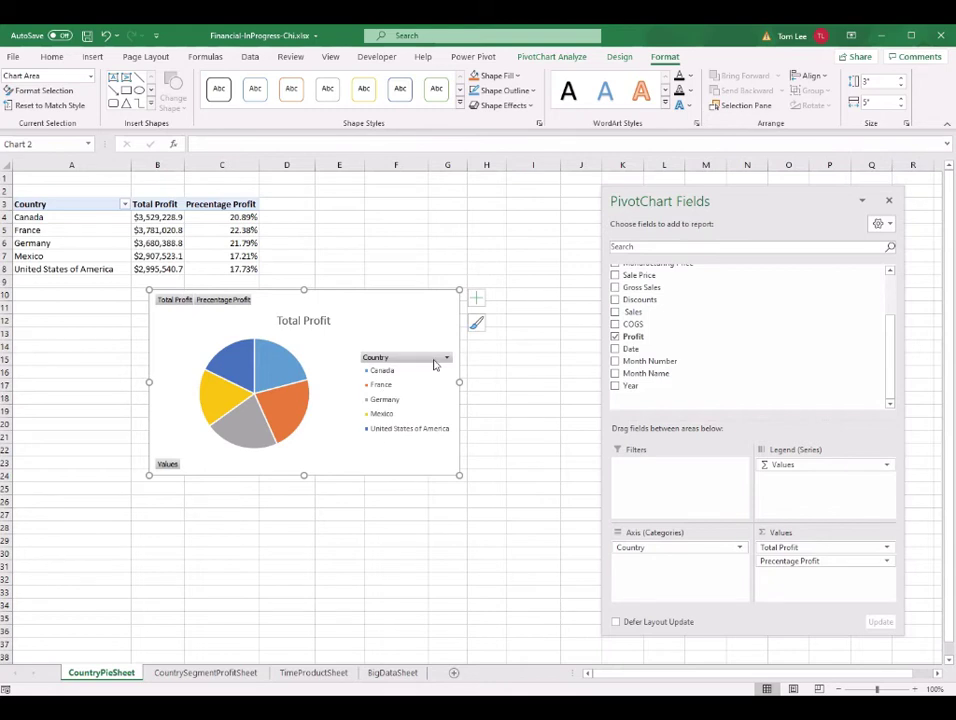
pyautogui.rightClick(427, 360)
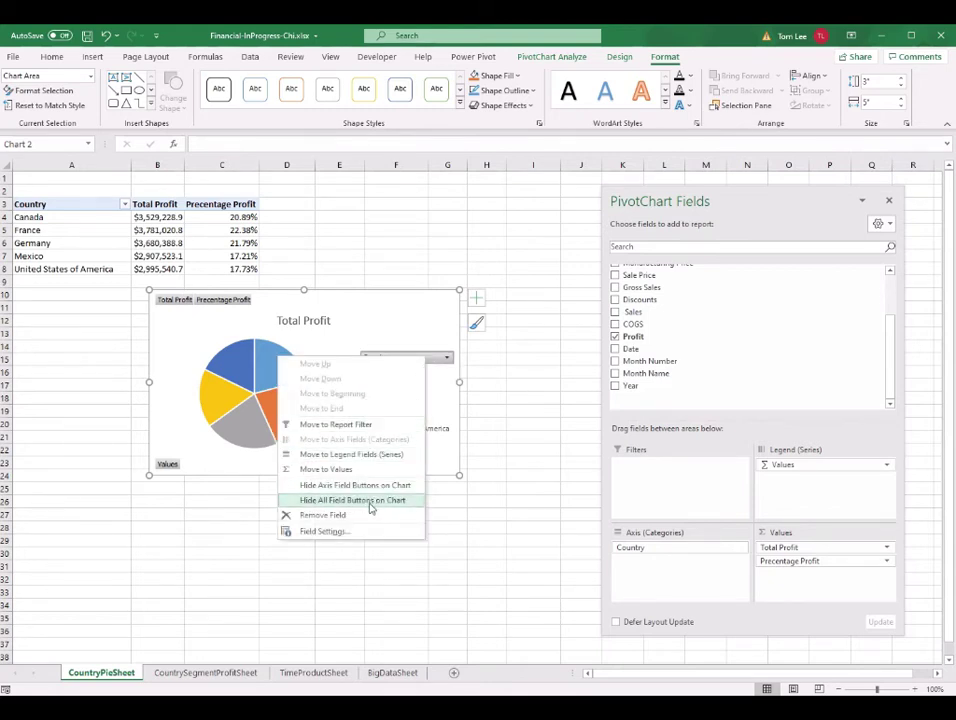
pyautogui.click(370, 508)
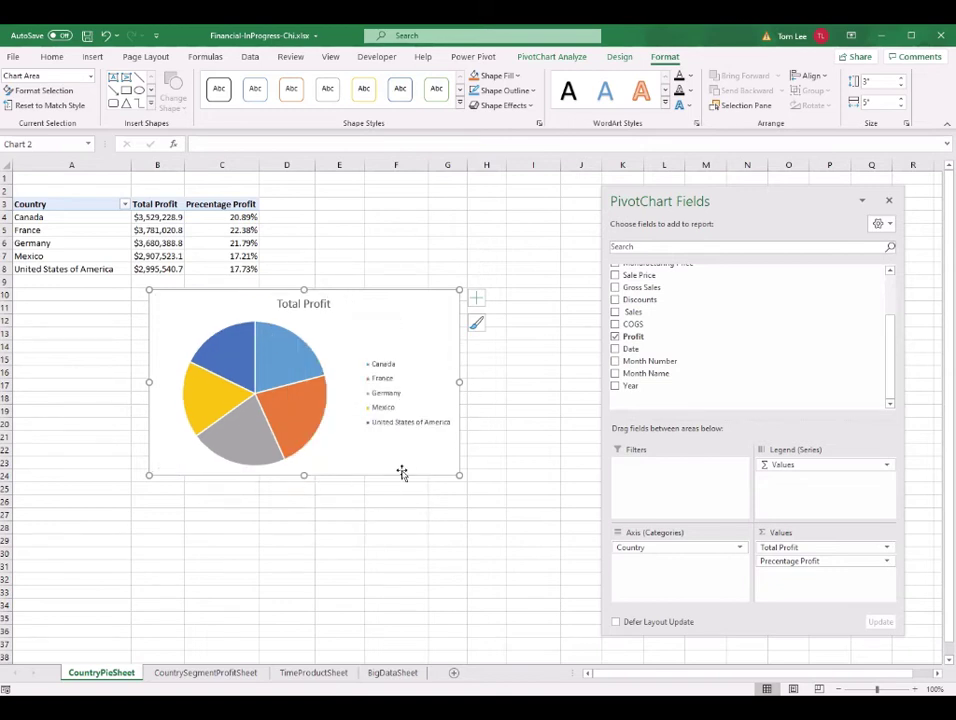
pyautogui.click(313, 306)
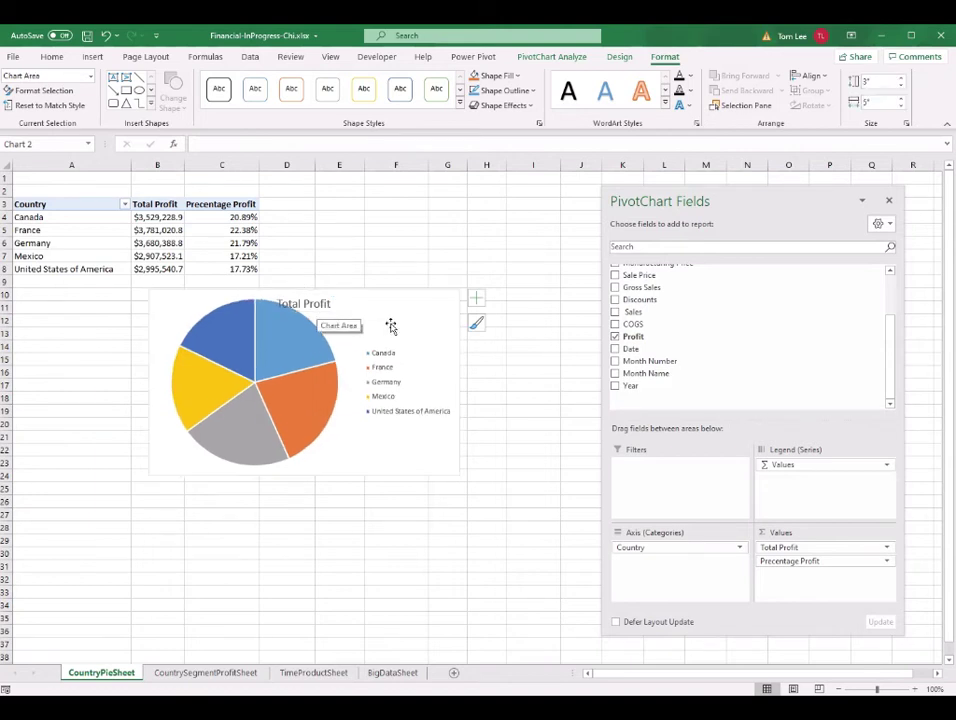
pyautogui.press('Delete')
pyautogui.moveTo(416, 292); pyautogui.dragTo(536, 200)
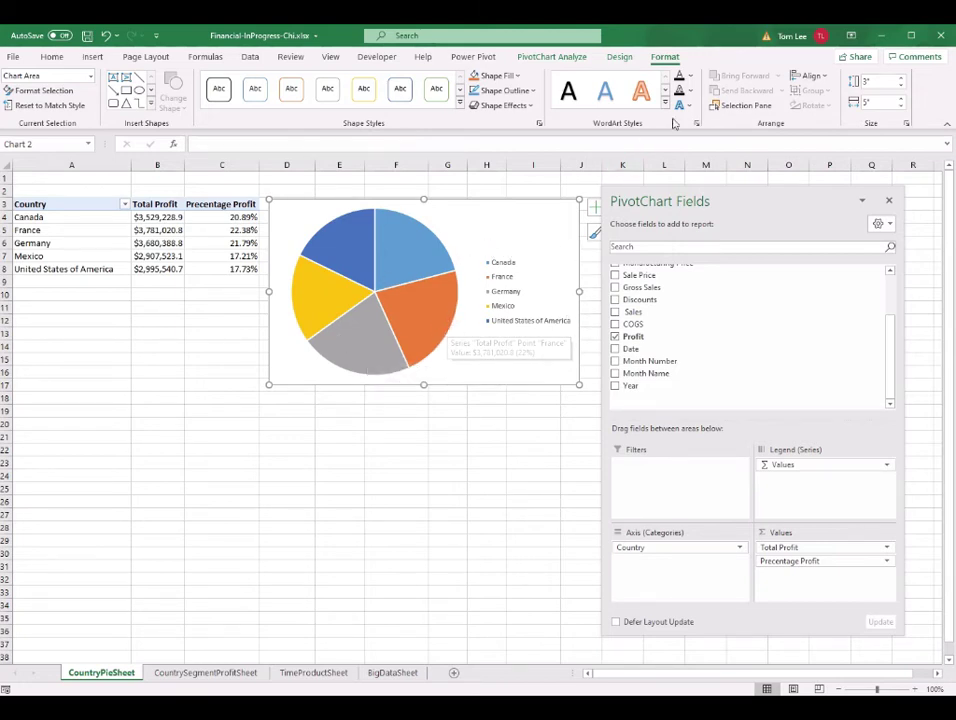
# - Rename the pie PivotChart CountryPieChart and save the Financial-InProgress-Chi workbook with Ctrl+S
pyautogui.click(545, 58)
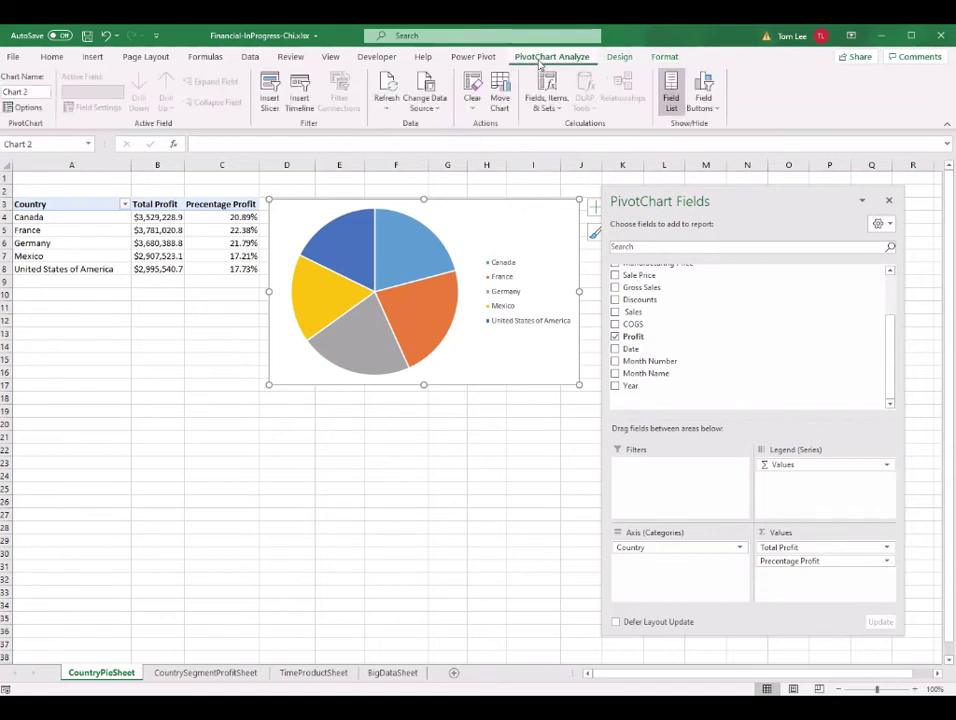
pyautogui.click(42, 92)
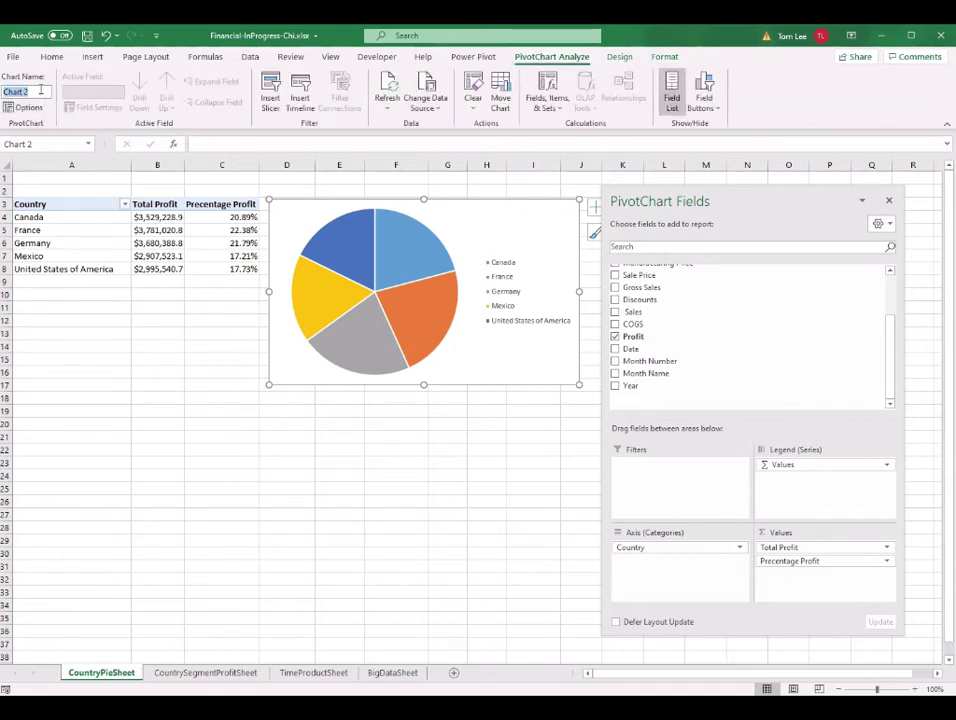
pyautogui.write('CountryPieChart')
pyautogui.press('Return')
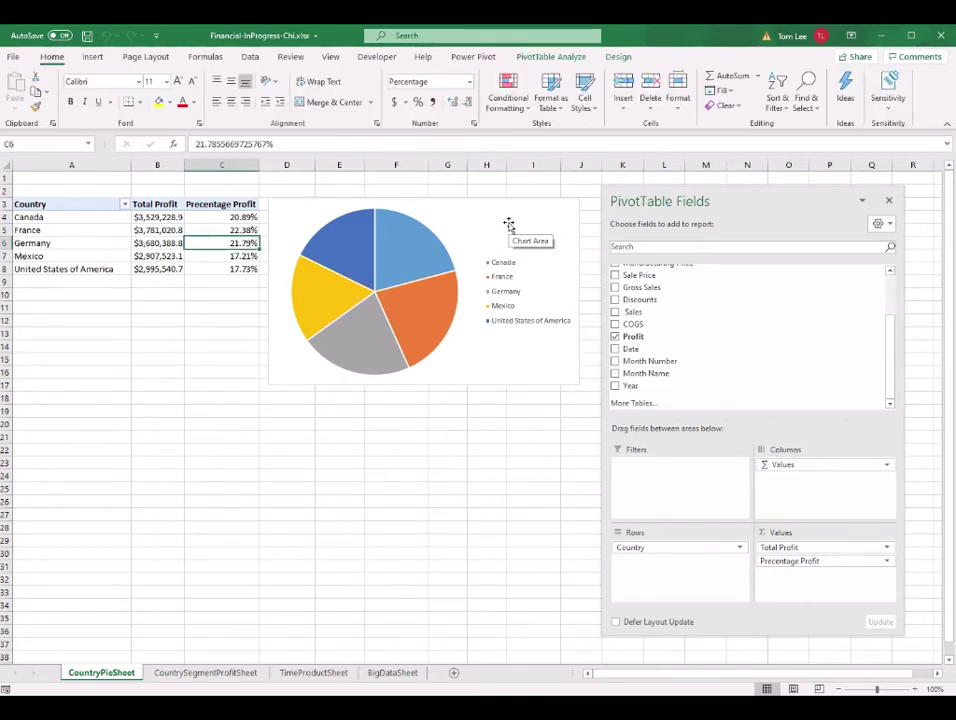
pyautogui.click(508, 224)
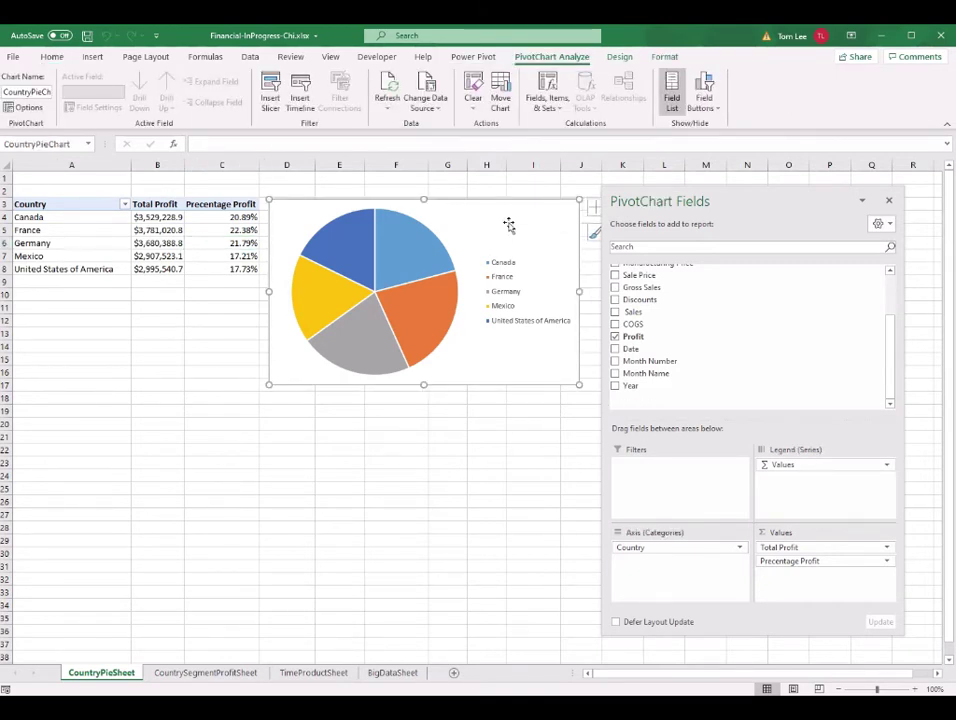
pyautogui.hotkey('ctrl', 's')
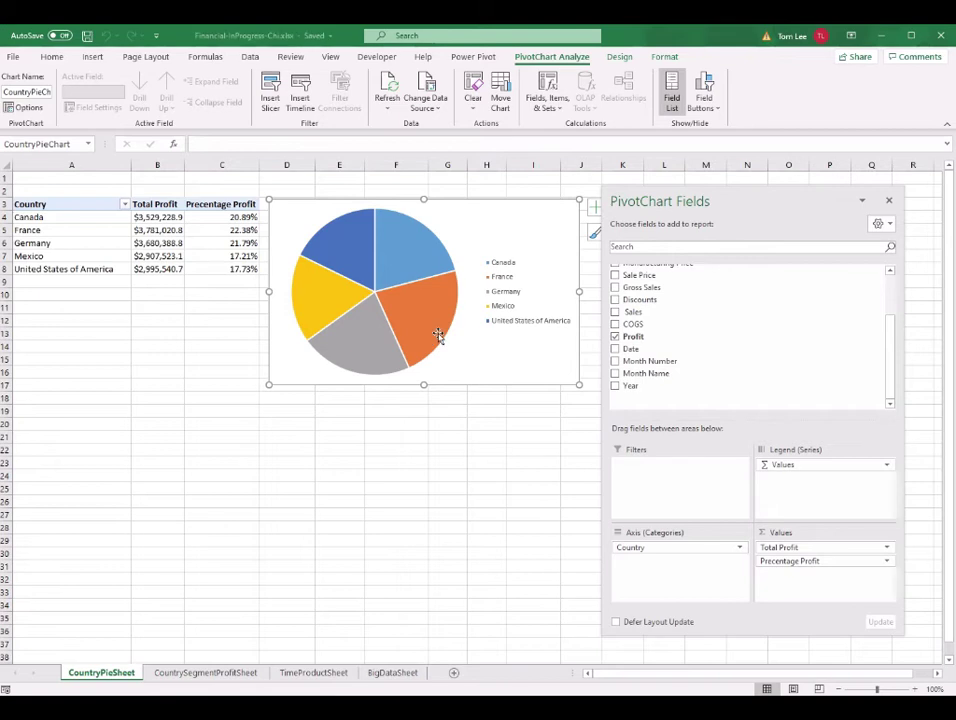
pyautogui.click(173, 414)
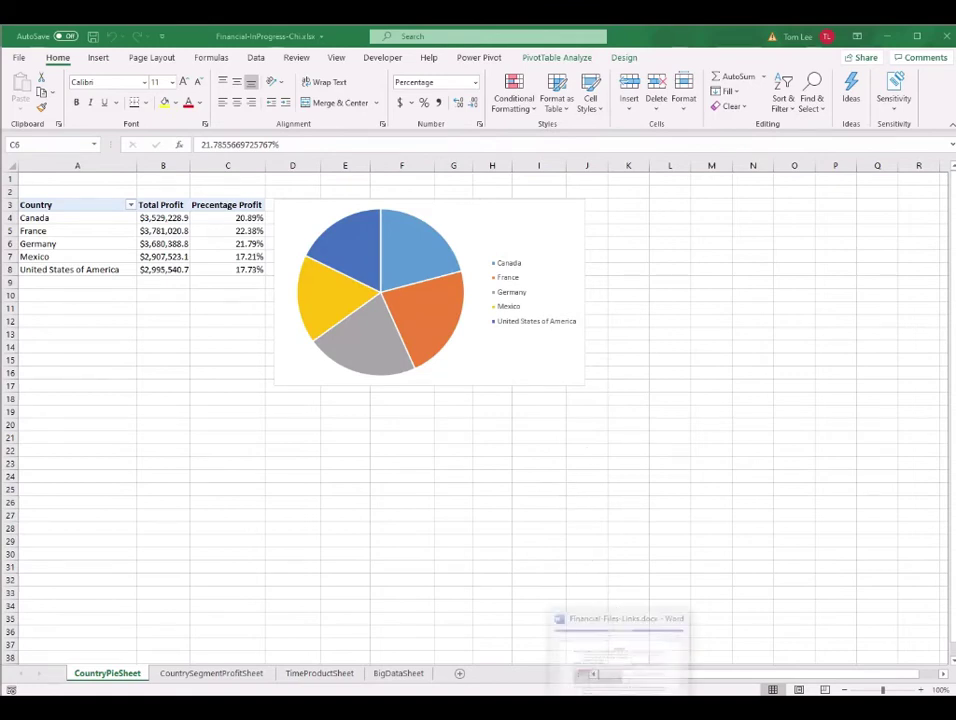
pyautogui.click(578, 672)
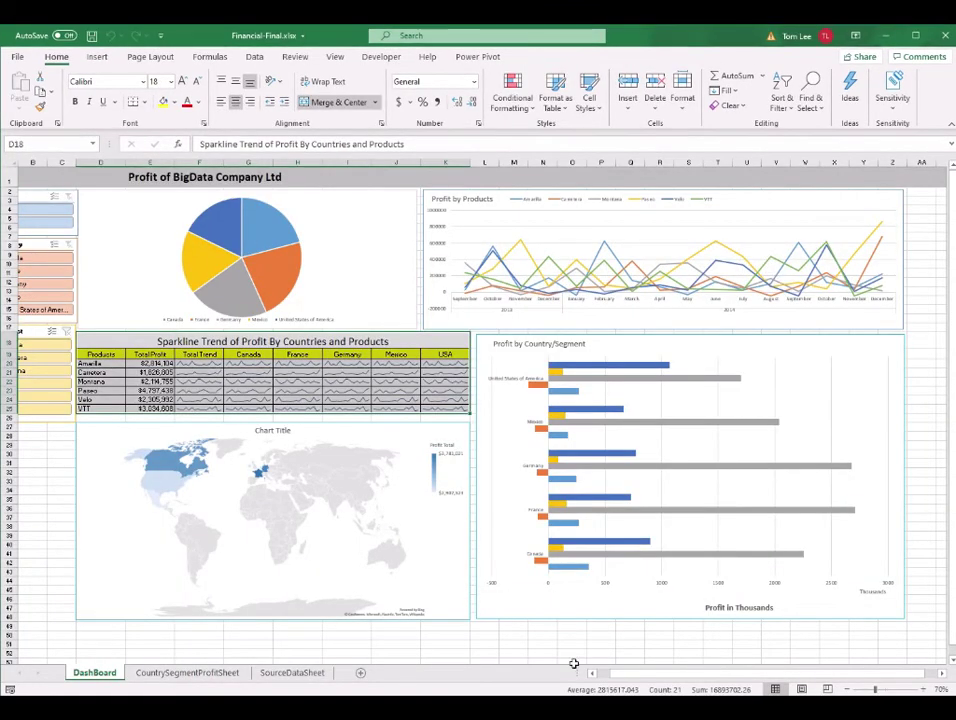
pyautogui.moveTo(120, 341); pyautogui.dragTo(371, 405)
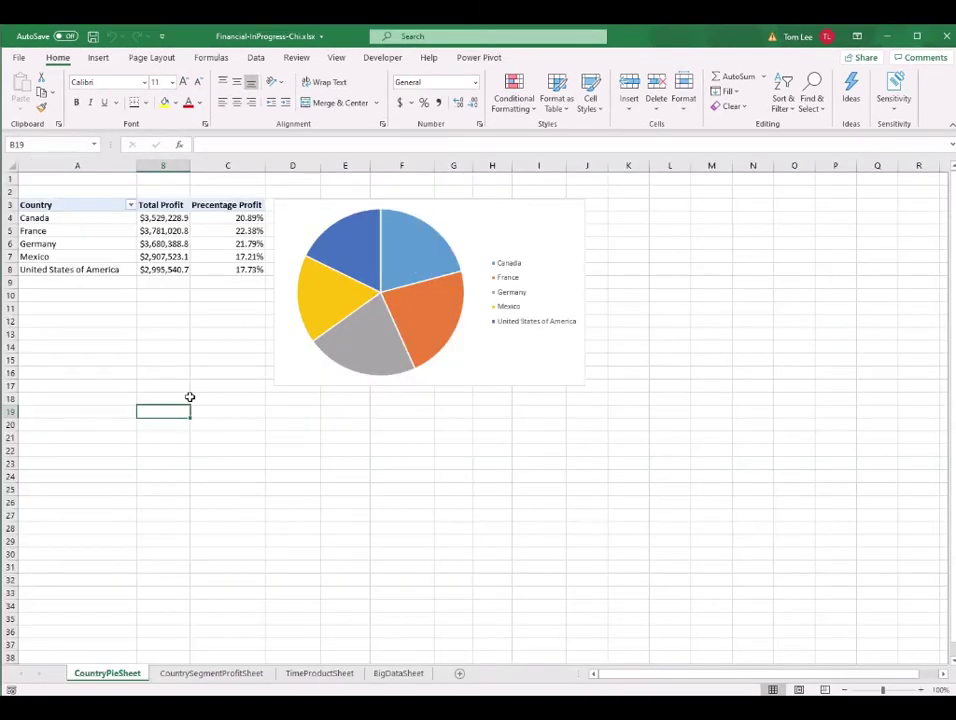
# - Duplicate the CountryPieSheet tab using Move or Copy with Create a copy ticked
pyautogui.rightClick(108, 675)
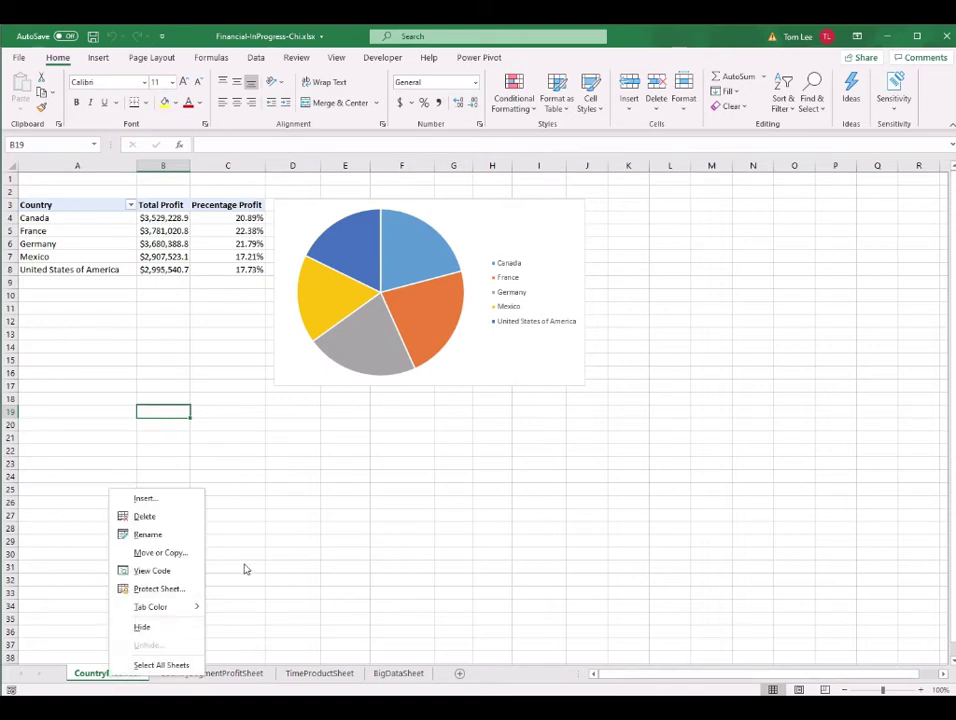
pyautogui.click(164, 553)
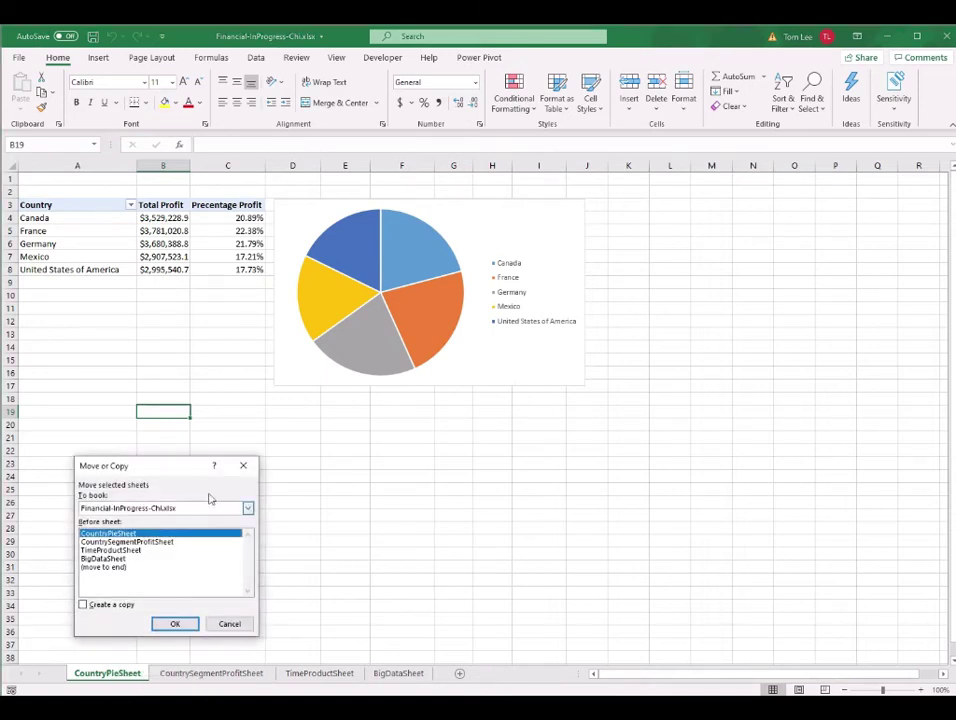
pyautogui.moveTo(196, 472); pyautogui.dragTo(620, 246)
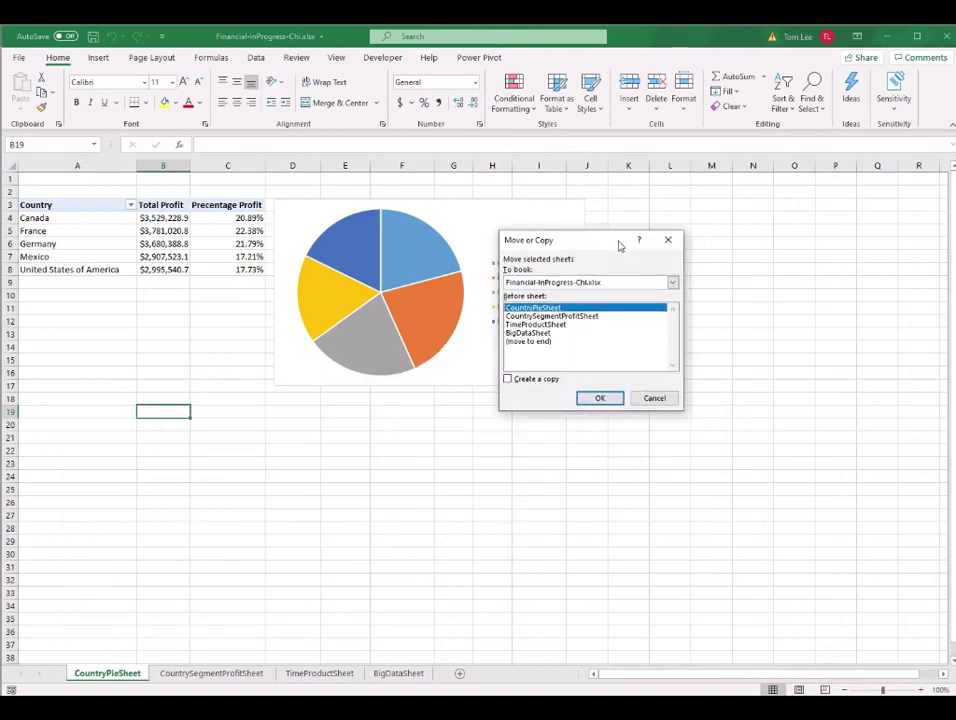
pyautogui.click(508, 379)
pyautogui.click(600, 398)
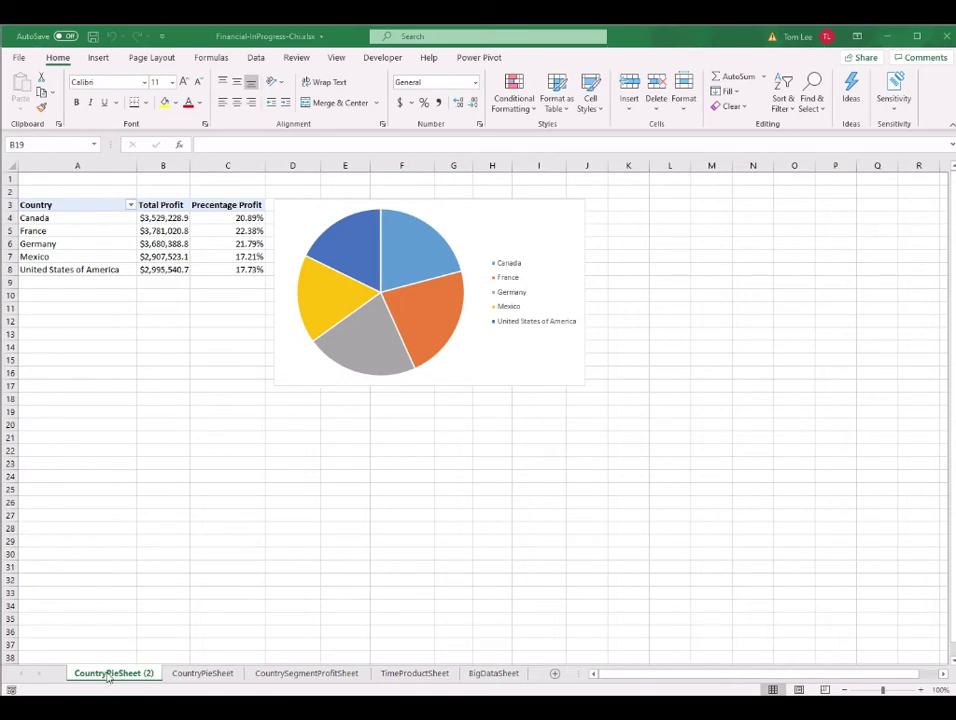
# - Rename the copied sheet SparkLineSheet
pyautogui.doubleClick(108, 677)
pyautogui.write('SparkLineSheet')
pyautogui.press('Return')
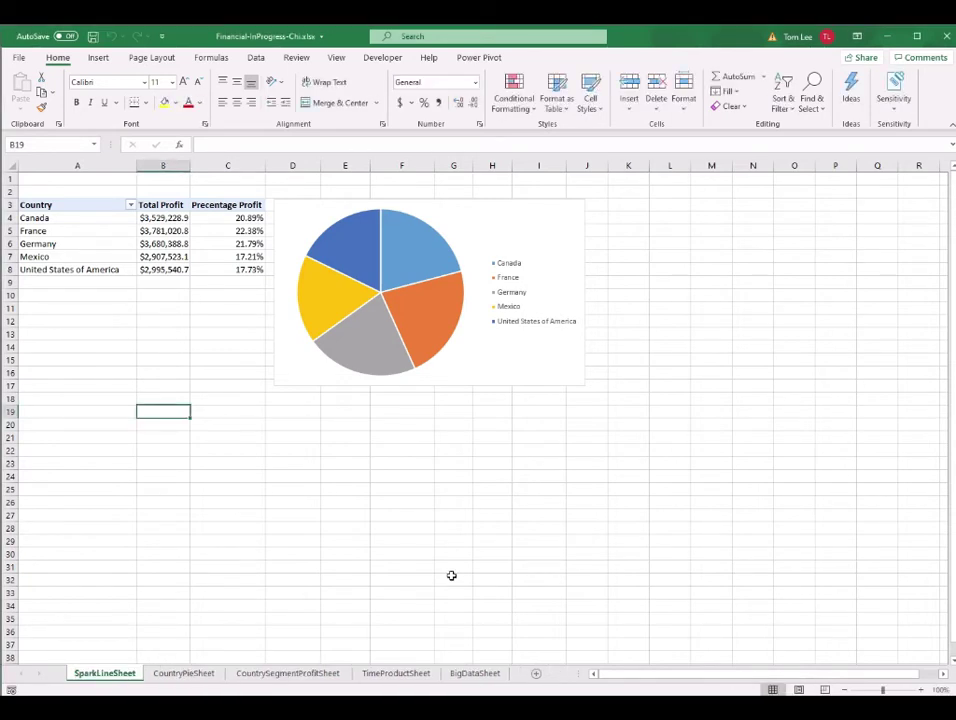
pyautogui.click(545, 218)
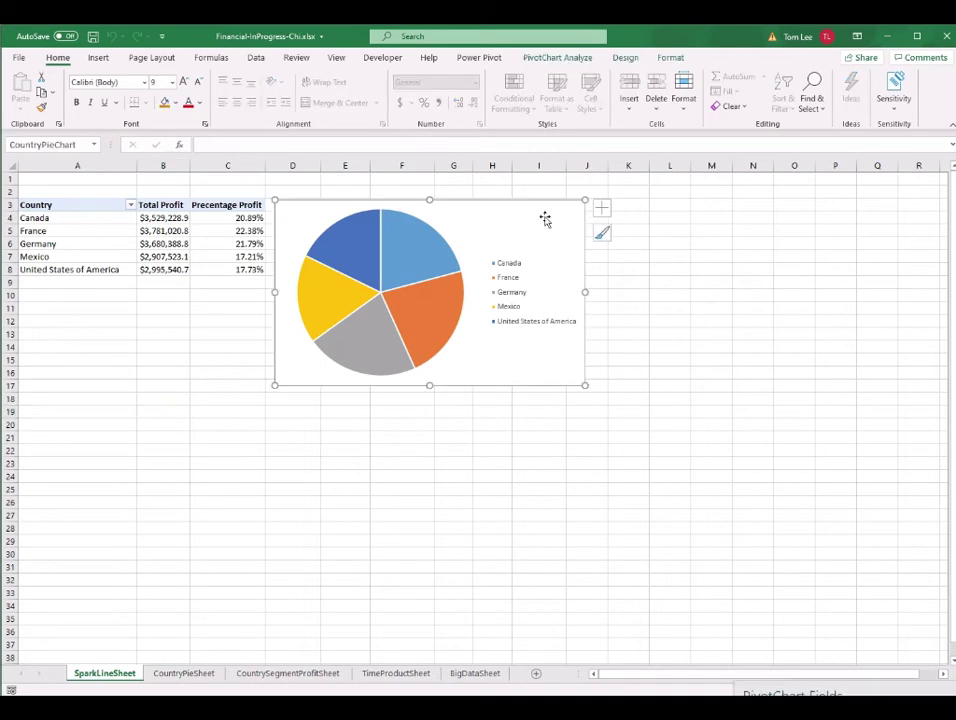
# - Delete the pie chart, remove the profit values and Country rows, then set Country as a report filter
pyautogui.press('Delete')
pyautogui.click(158, 243)
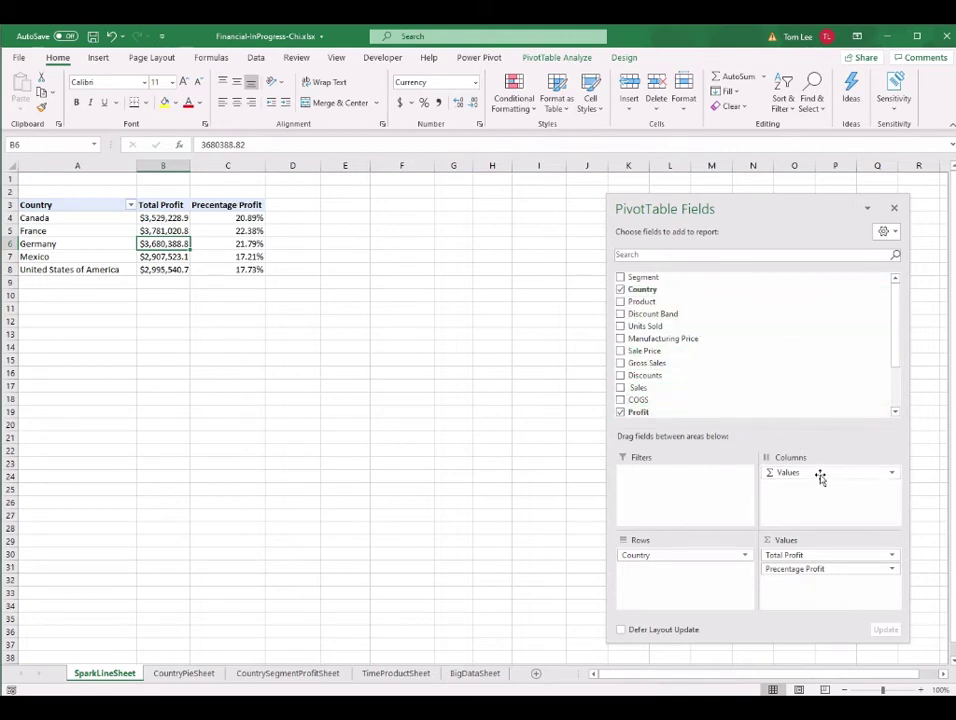
pyautogui.moveTo(819, 476); pyautogui.dragTo(790, 333)
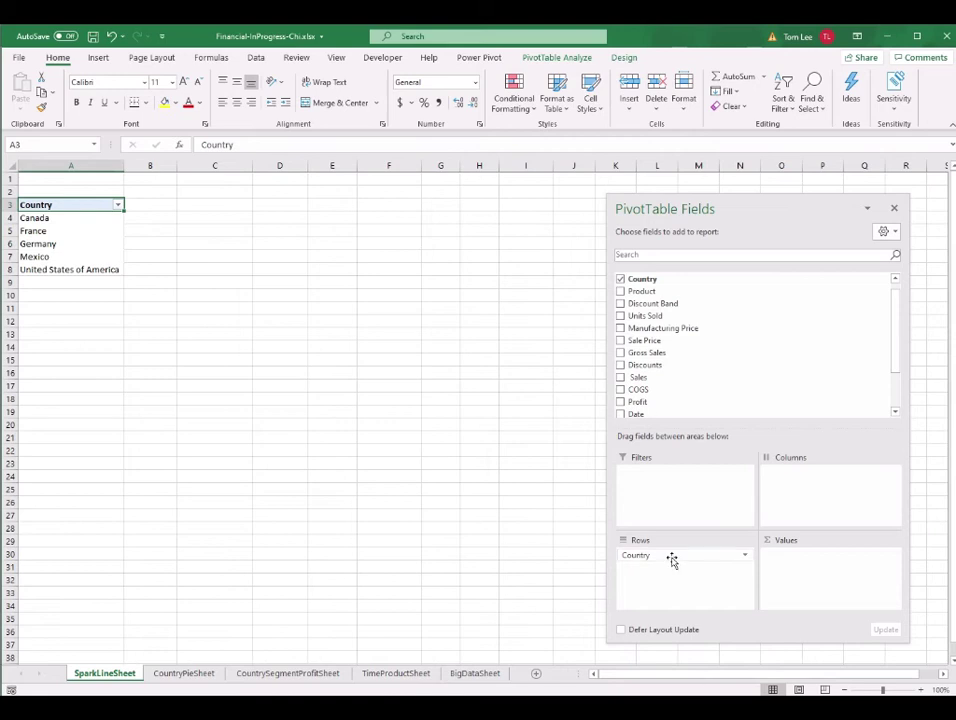
pyautogui.moveTo(670, 557); pyautogui.dragTo(802, 395)
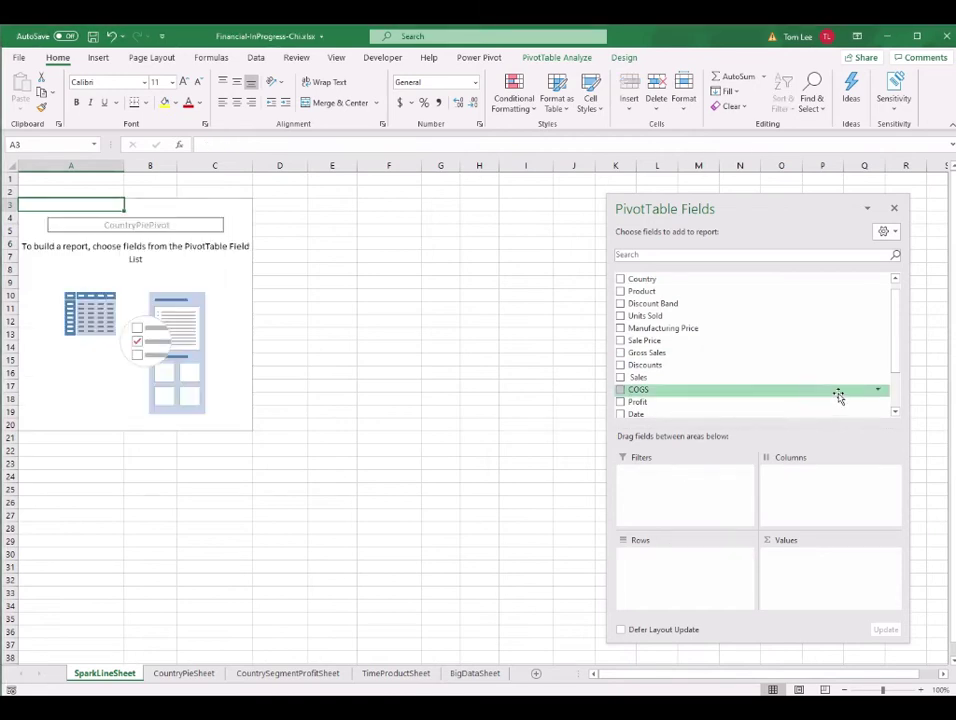
pyautogui.click(233, 279)
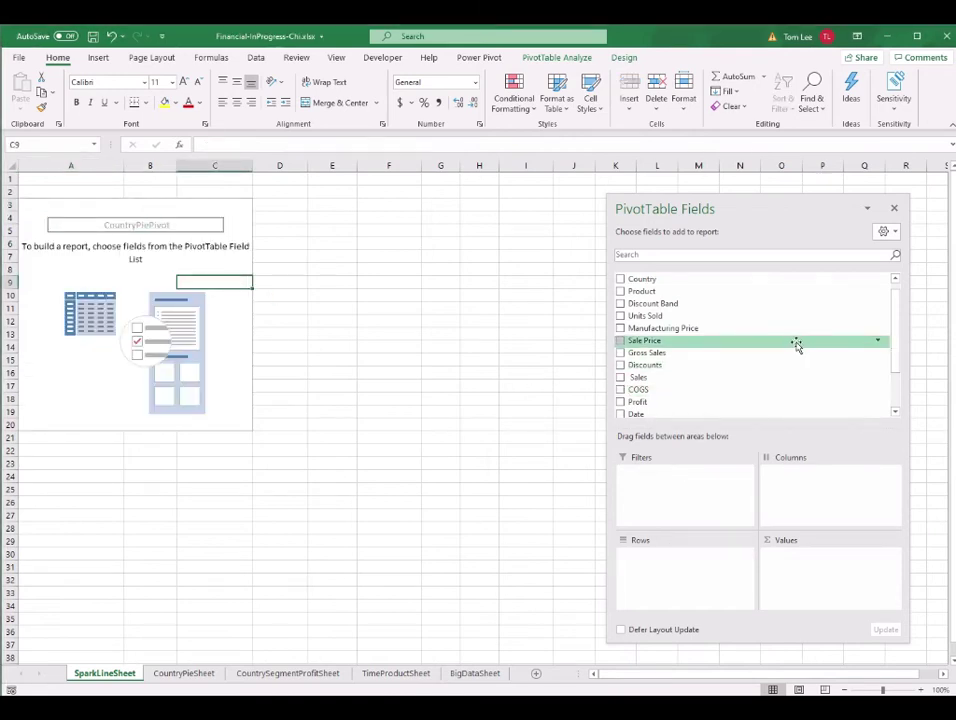
pyautogui.scroll(2, 895, 316)
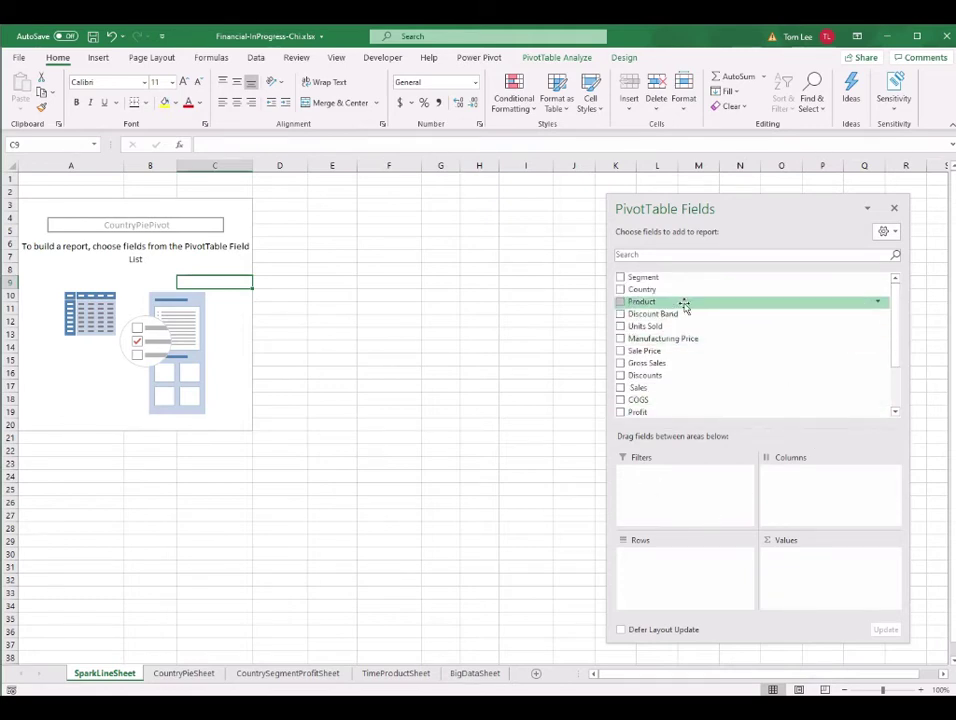
pyautogui.moveTo(664, 290); pyautogui.dragTo(687, 491)
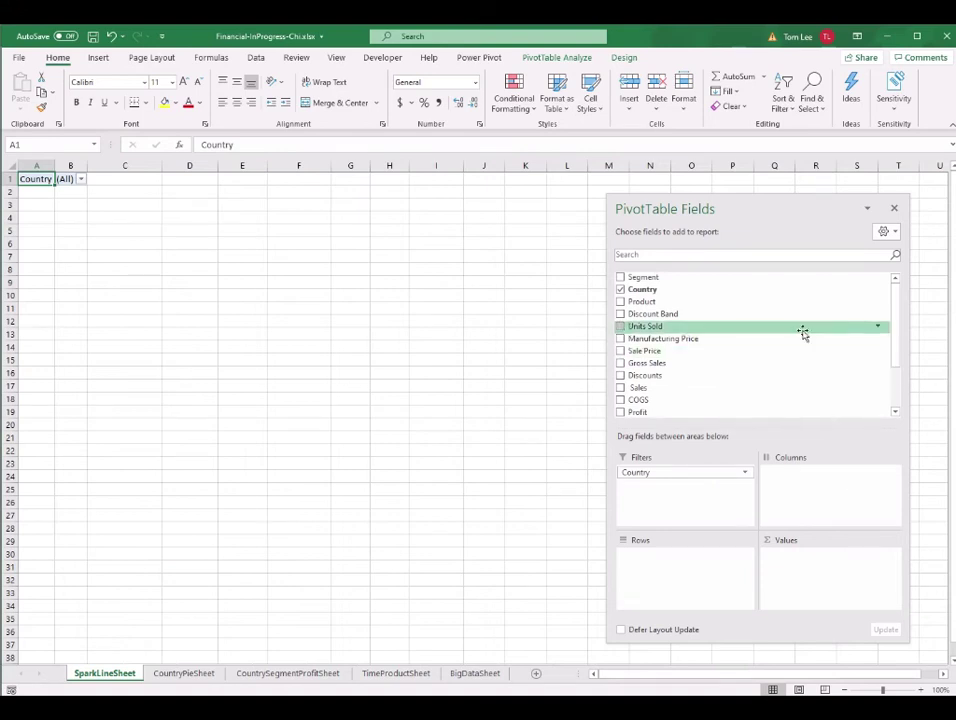
# - Add Profit to Values, Product to Rows, and Year then Month Name to Columns
pyautogui.scroll(-2, 753, 390)
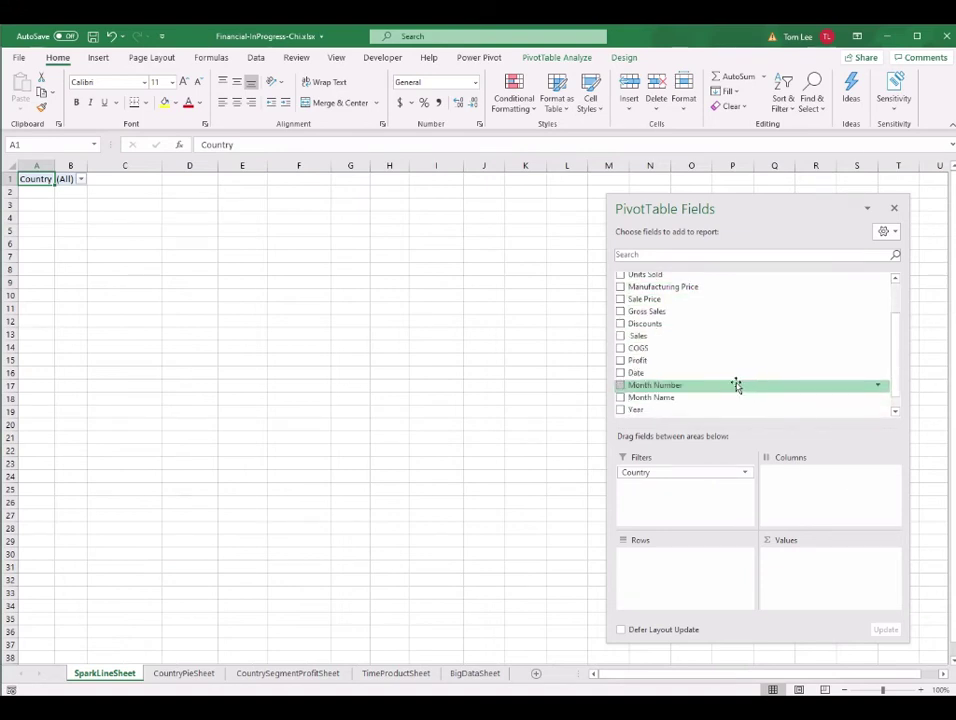
pyautogui.moveTo(845, 560); pyautogui.dragTo(846, 562)
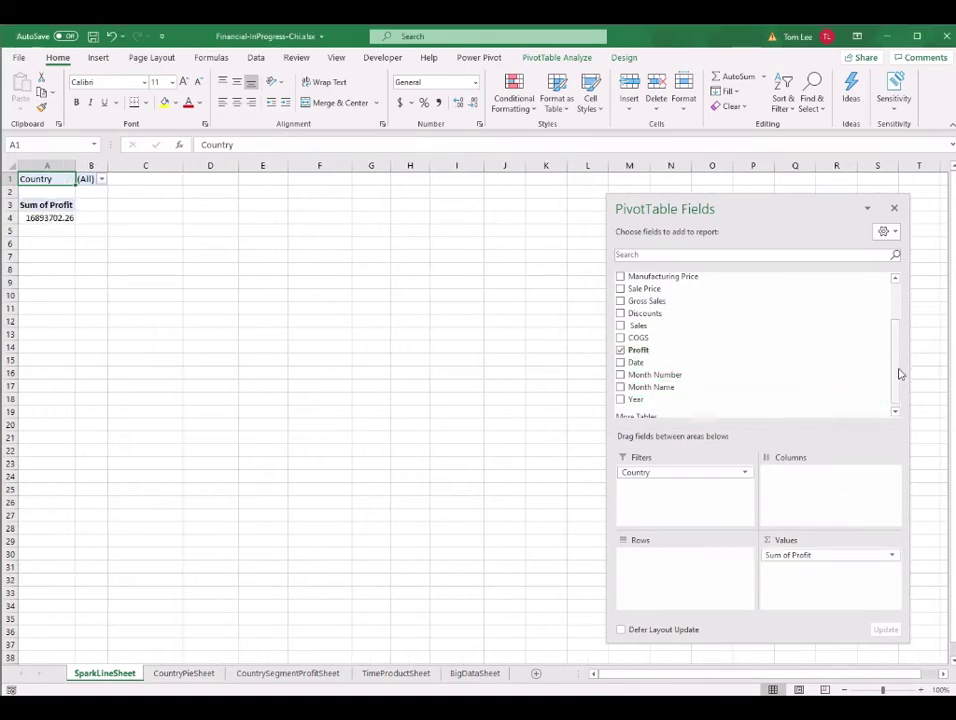
pyautogui.moveTo(898, 371); pyautogui.dragTo(898, 339)
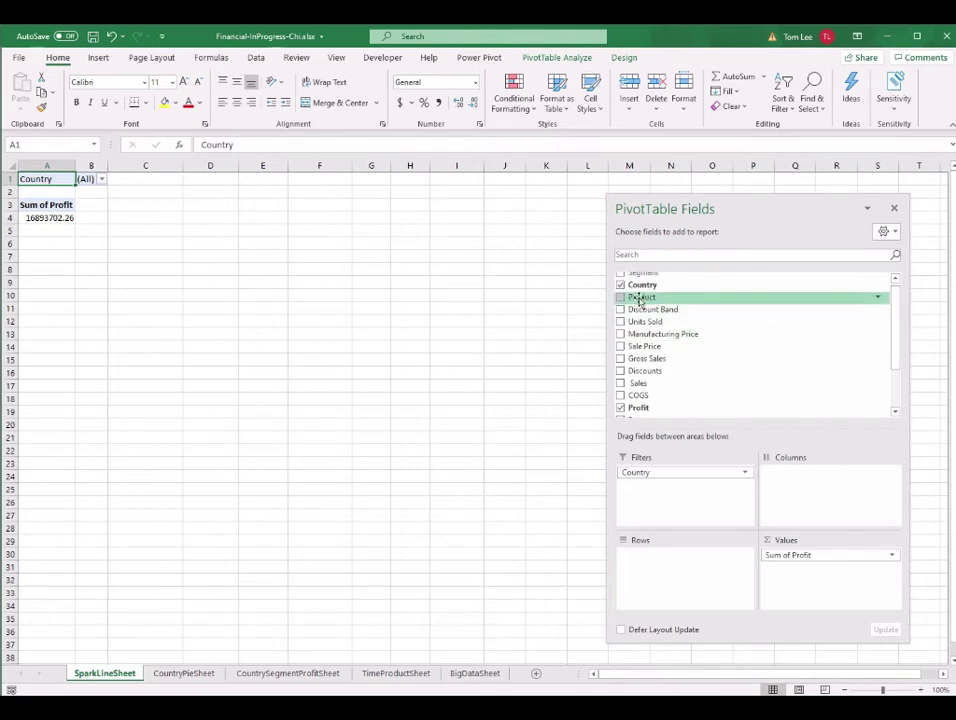
pyautogui.moveTo(640, 298); pyautogui.dragTo(670, 578)
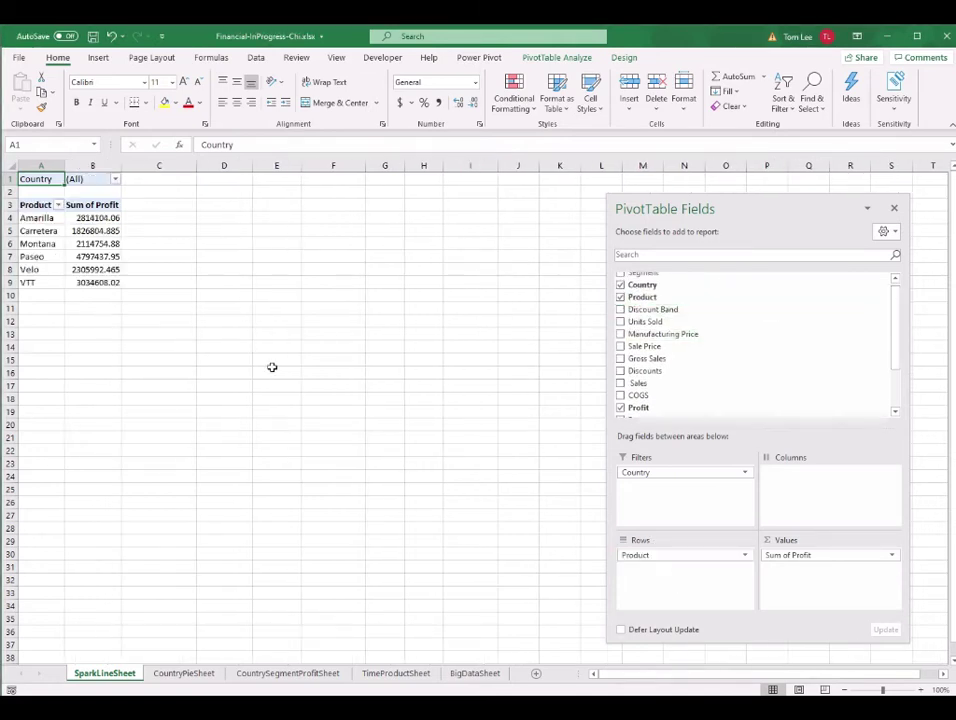
pyautogui.moveTo(898, 318); pyautogui.dragTo(903, 367)
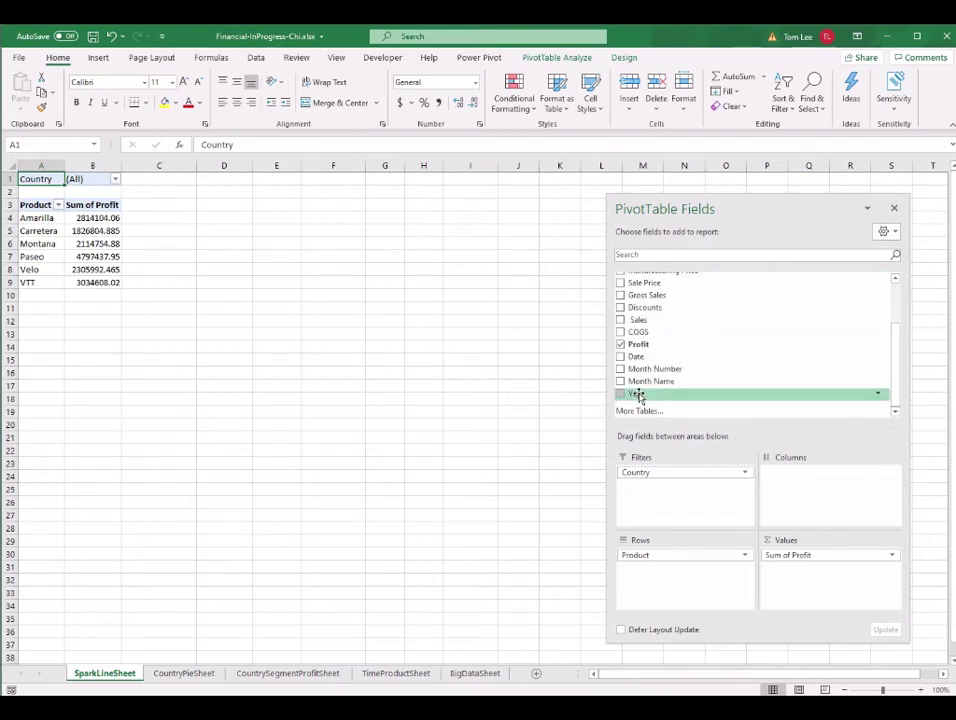
pyautogui.moveTo(637, 395); pyautogui.dragTo(805, 480)
pyautogui.moveTo(666, 386); pyautogui.dragTo(815, 488)
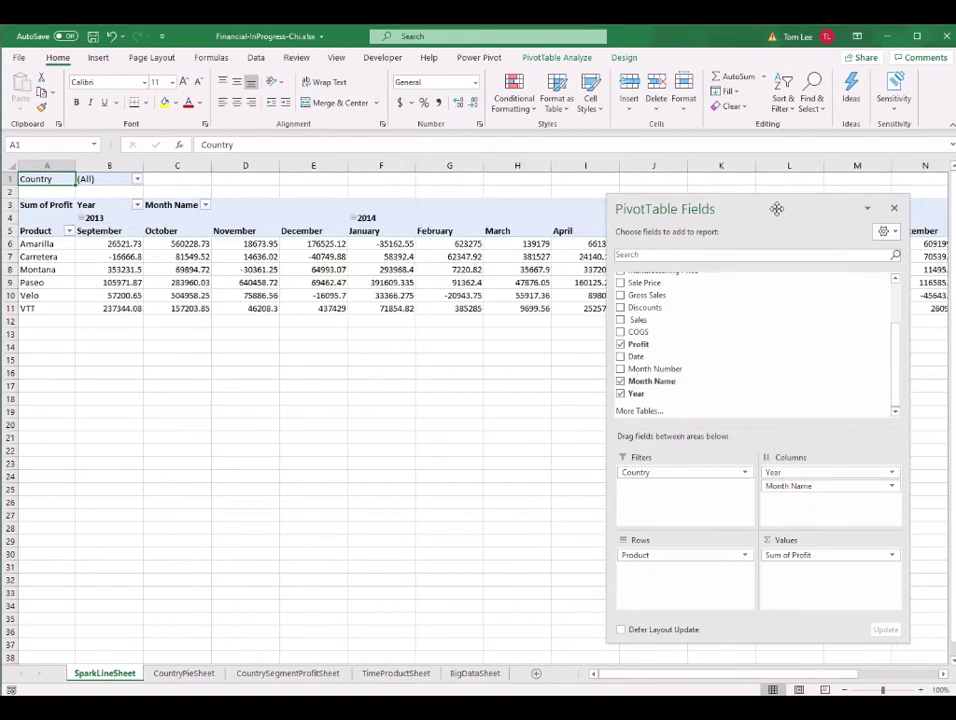
# - Zoom out so all month columns from September 2013 to December 2014 are visible
pyautogui.moveTo(776, 208); pyautogui.dragTo(381, 358)
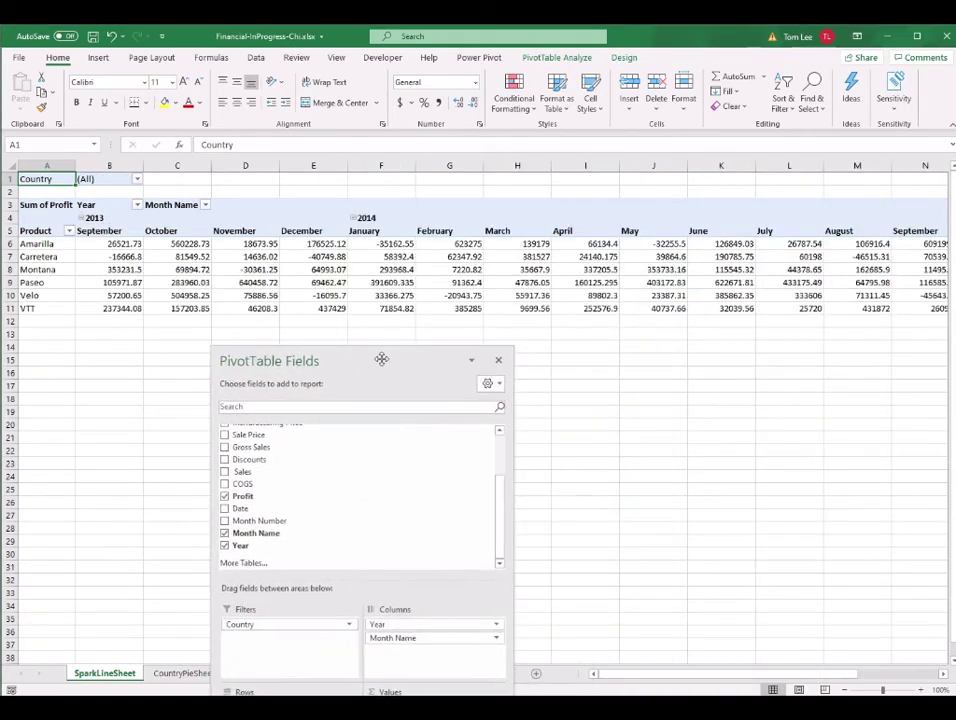
pyautogui.click(322, 282)
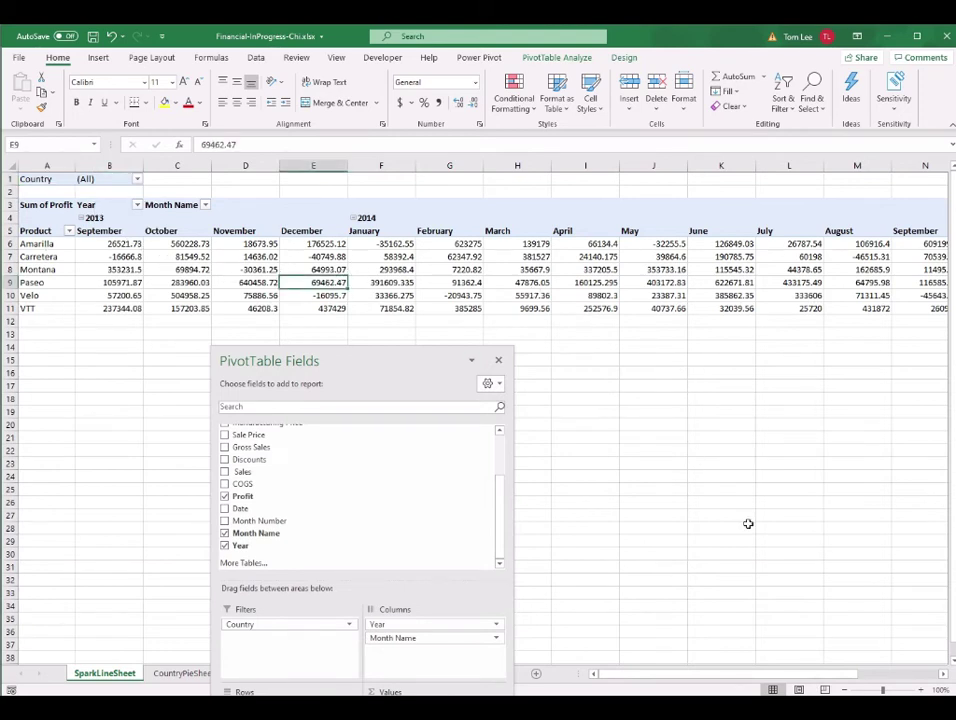
pyautogui.click(119, 232)
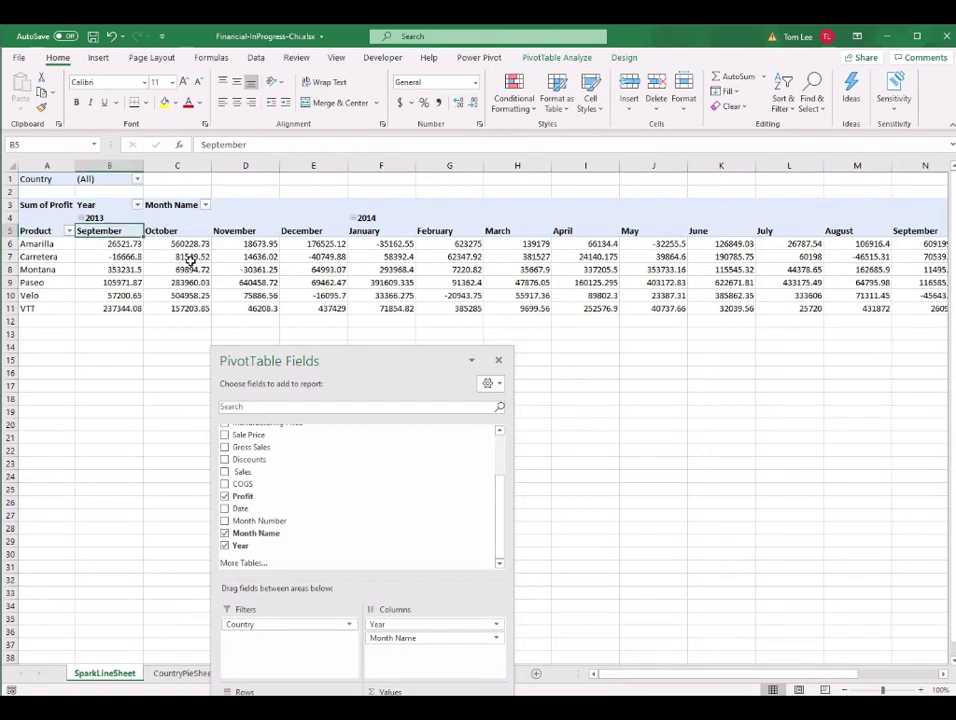
pyautogui.click(845, 690)
pyautogui.click(845, 690)
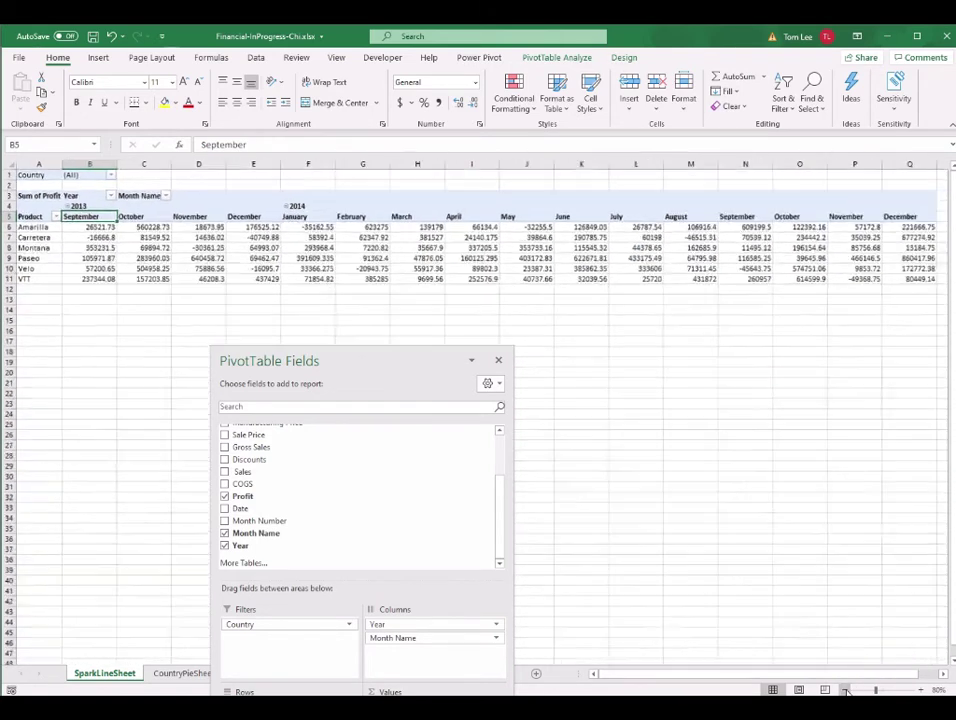
pyautogui.moveTo(416, 360); pyautogui.dragTo(810, 352)
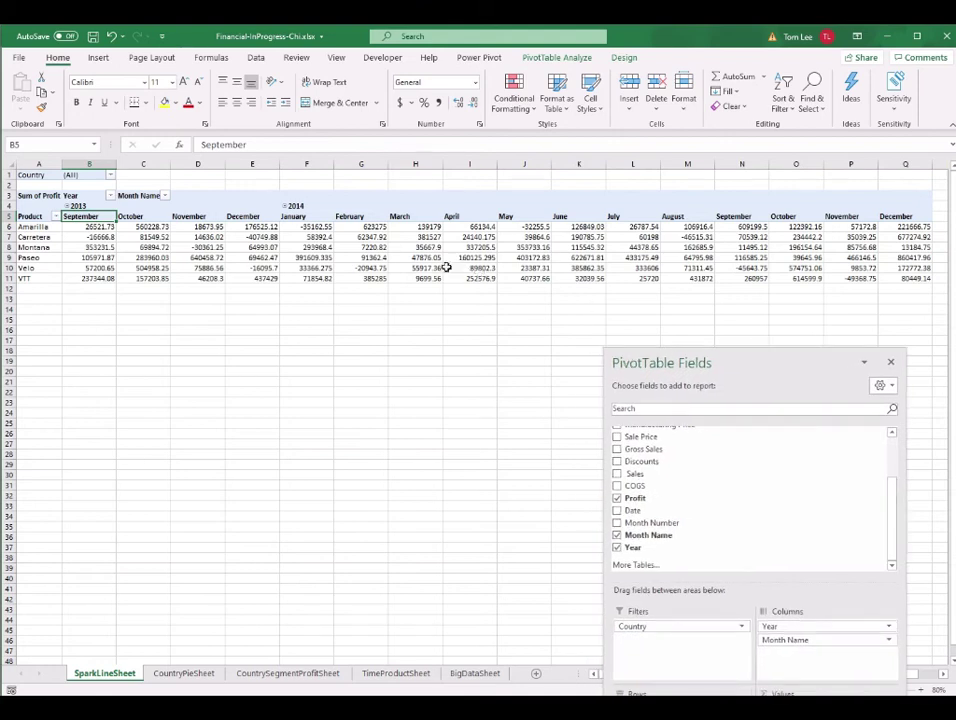
pyautogui.click(260, 236)
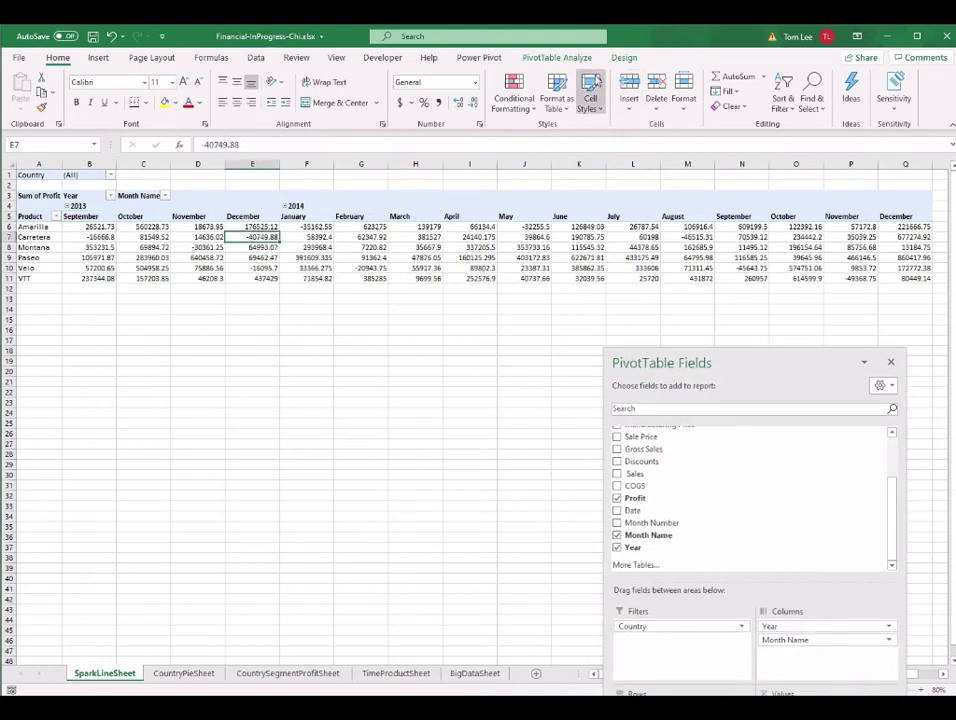
# - Rename the pivot table SLWorldPivot and select the whole pivot from A1 to P11
pyautogui.click(560, 57)
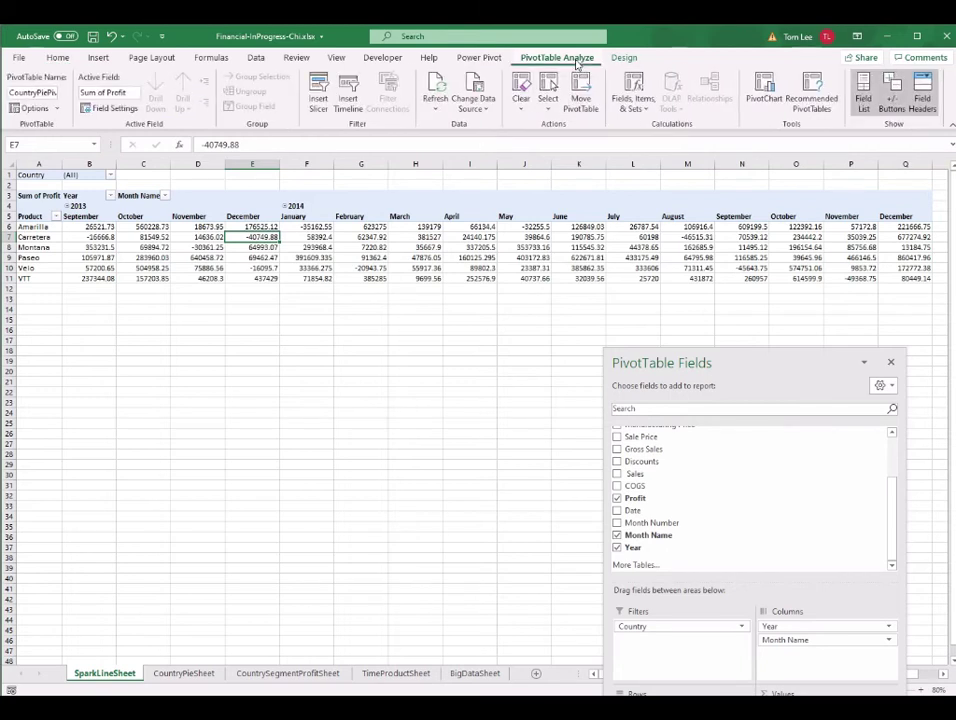
pyautogui.click(33, 92)
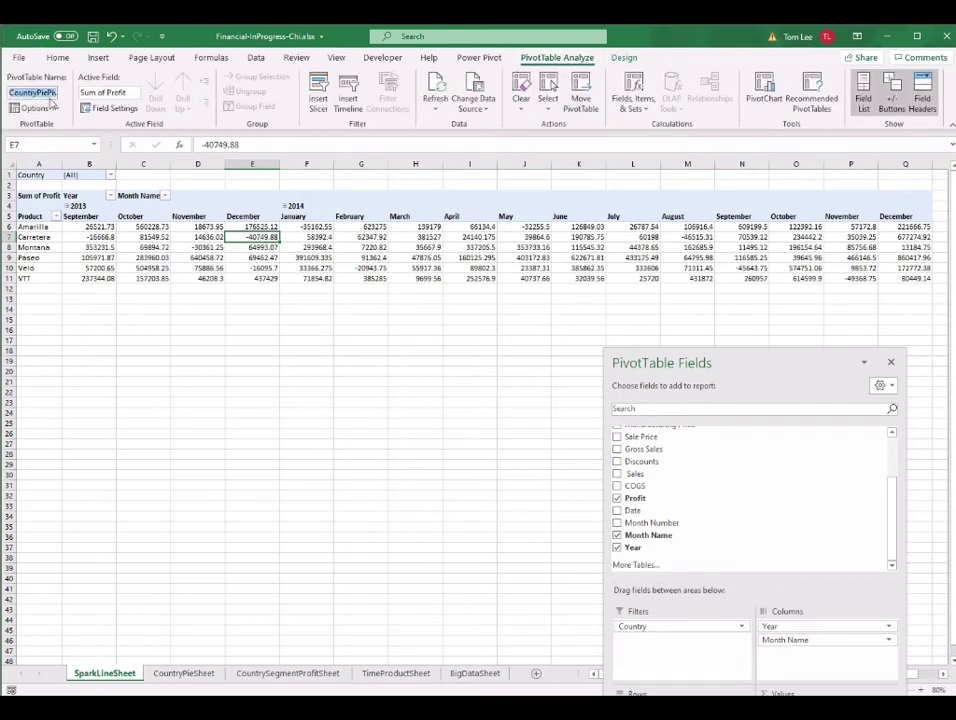
pyautogui.write('S')
pyautogui.write('LWorldPivot')
pyautogui.moveTo(739, 368); pyautogui.dragTo(776, 472)
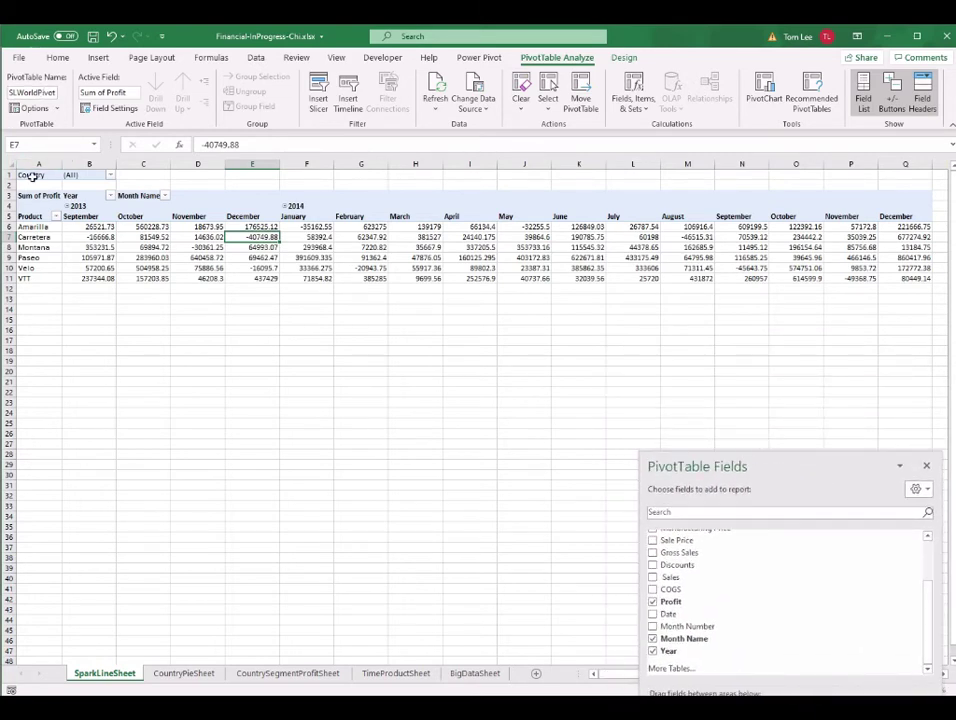
pyautogui.moveTo(32, 176); pyautogui.dragTo(893, 275)
# - Paste a copy of the profit pivot table at cell A15
pyautogui.moveTo(780, 259)
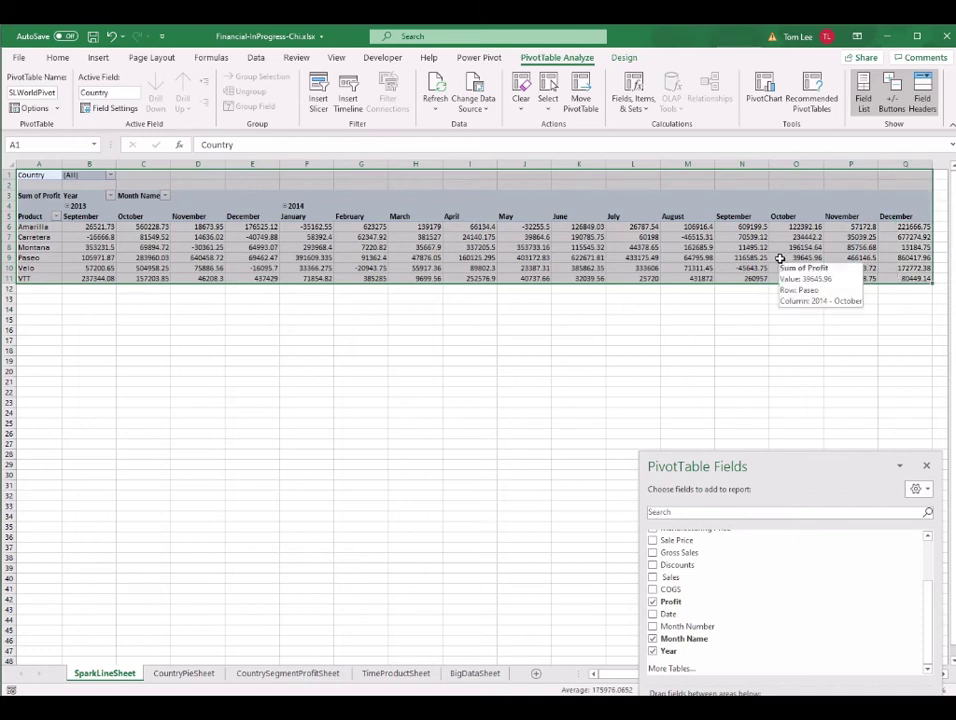
pyautogui.hotkey('ctrl', 'c')
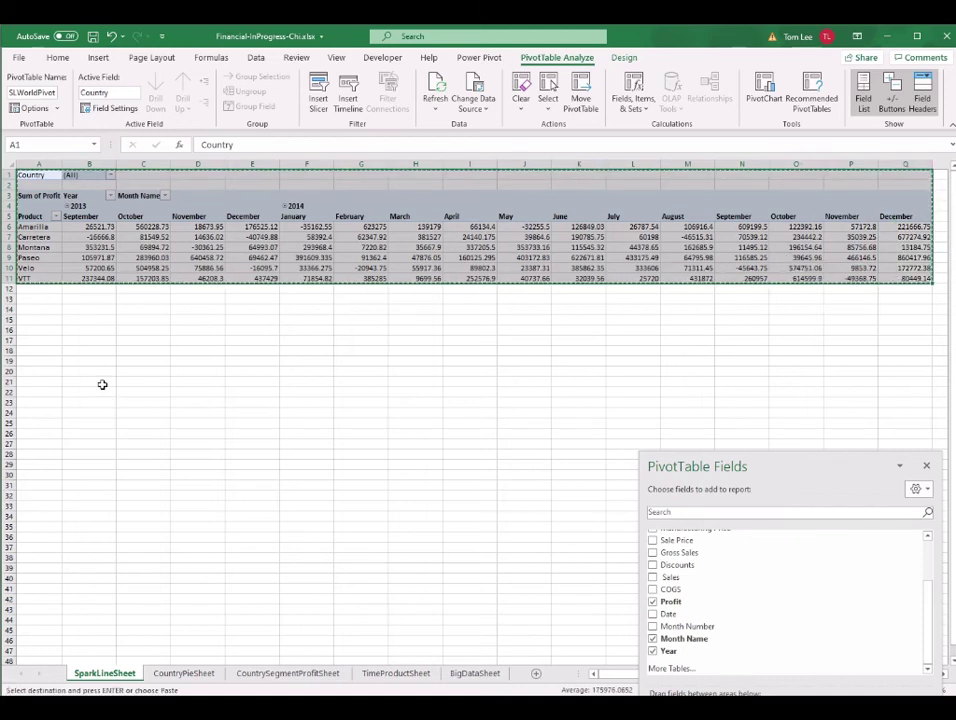
pyautogui.click(43, 319)
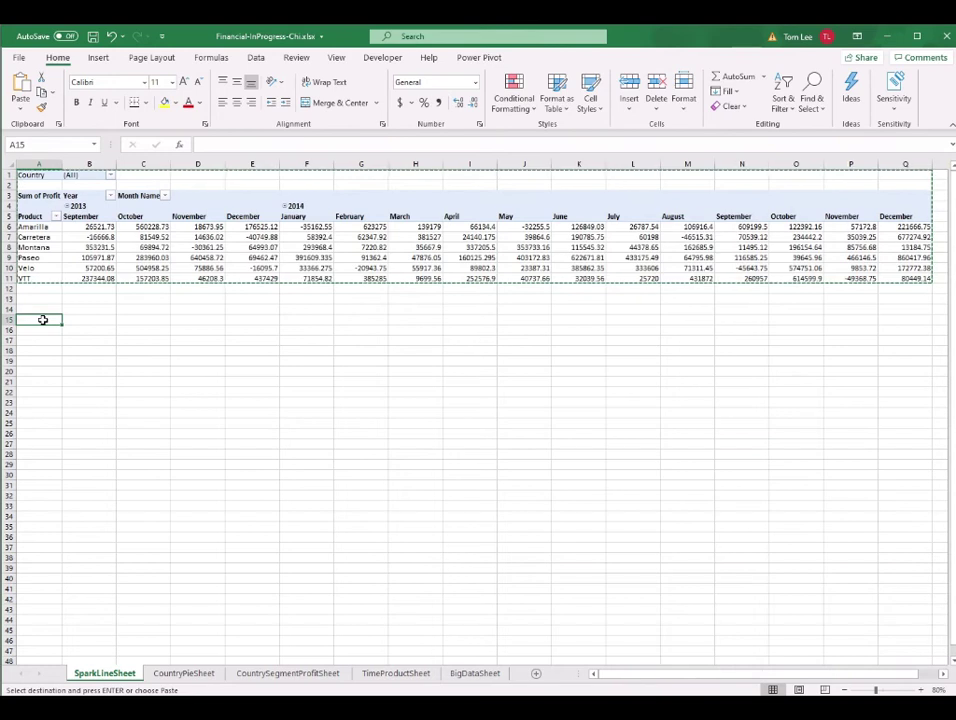
pyautogui.hotkey('ctrl', 'v')
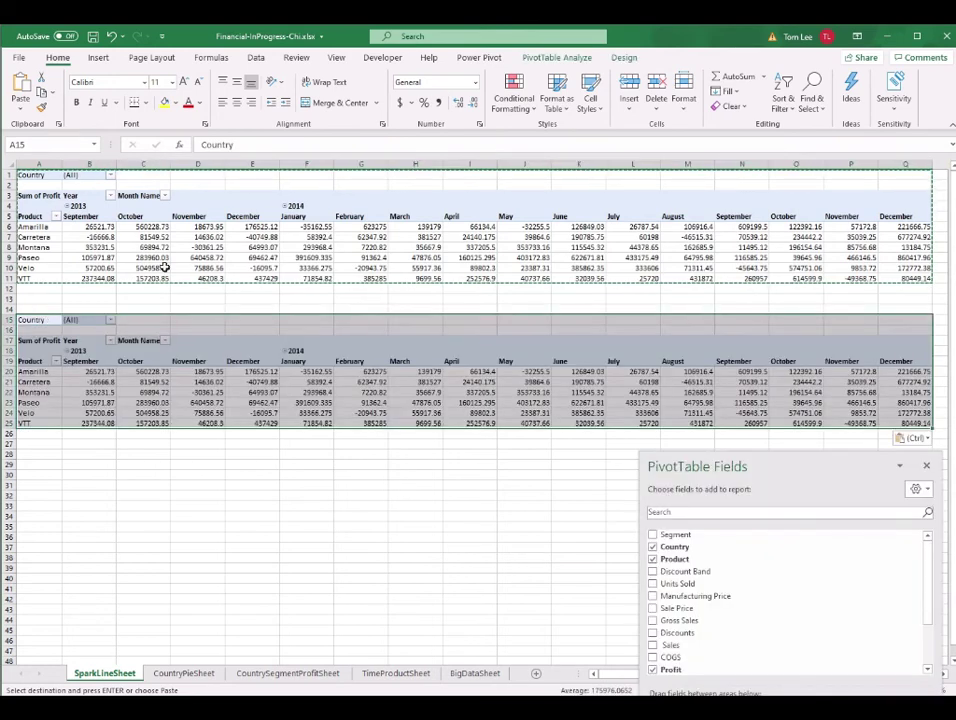
pyautogui.click(181, 227)
# - Filter the copied pivot's Country to Canada
pyautogui.click(207, 362)
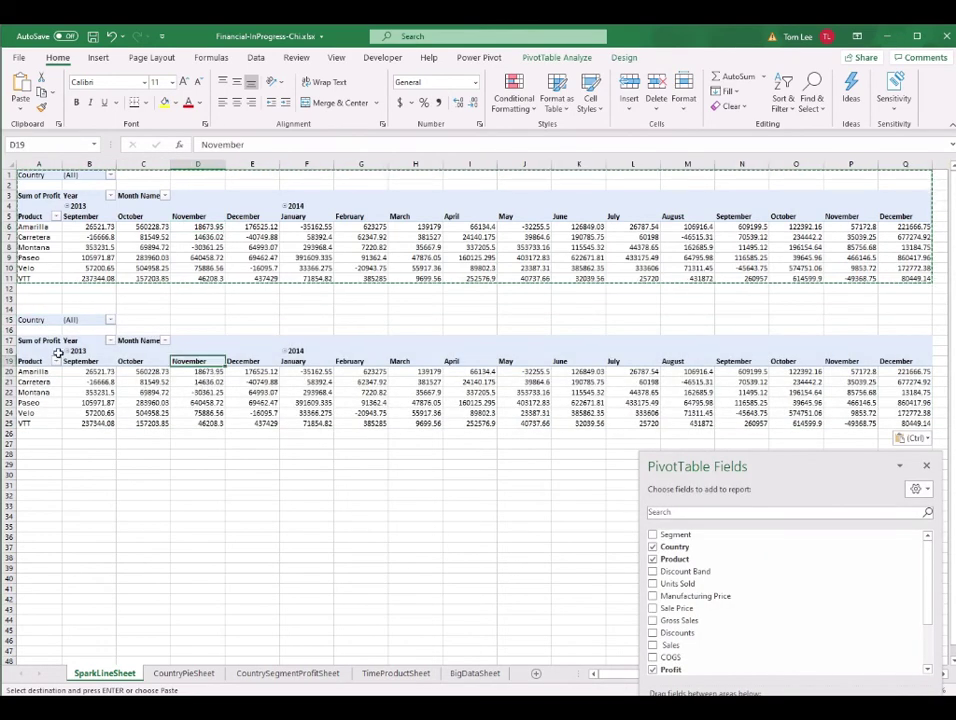
pyautogui.click(110, 320)
pyautogui.click(44, 362)
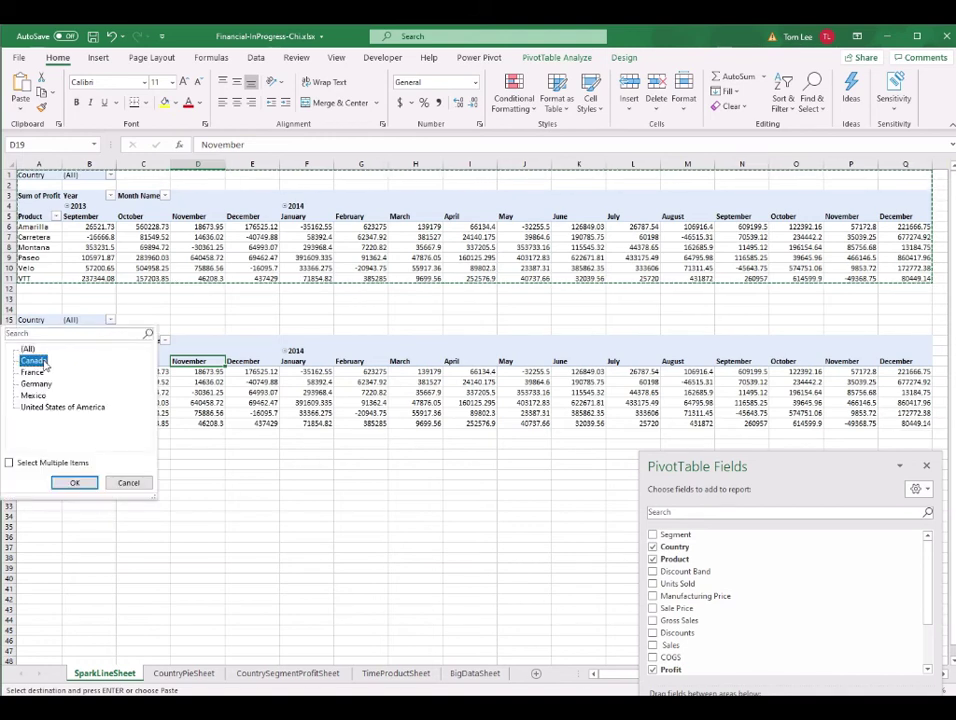
pyautogui.click(75, 483)
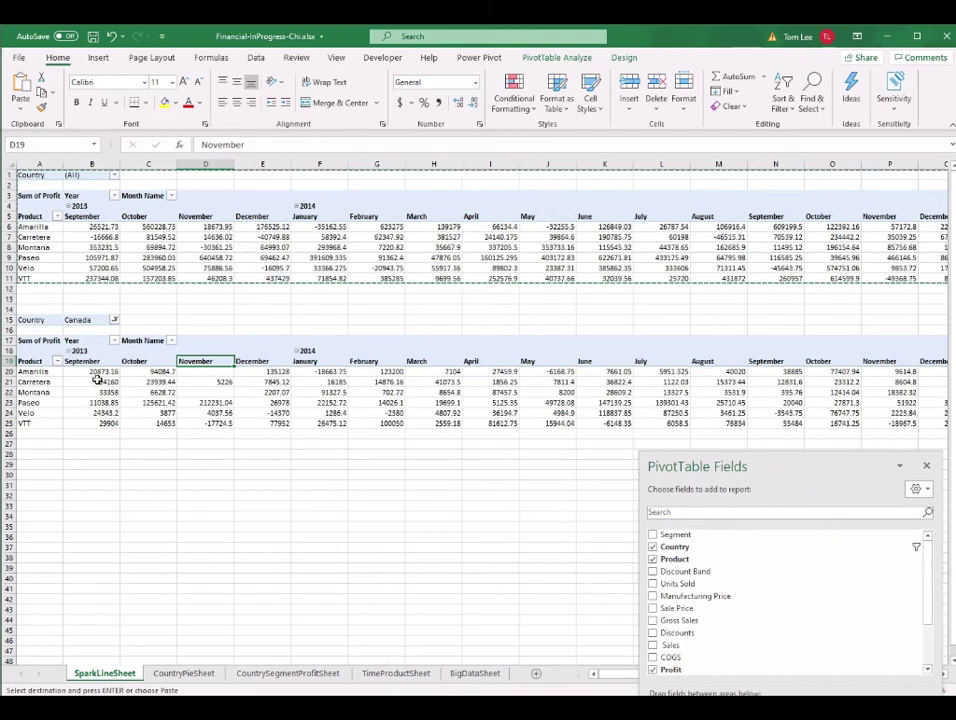
pyautogui.moveTo(96, 370); pyautogui.dragTo(408, 422)
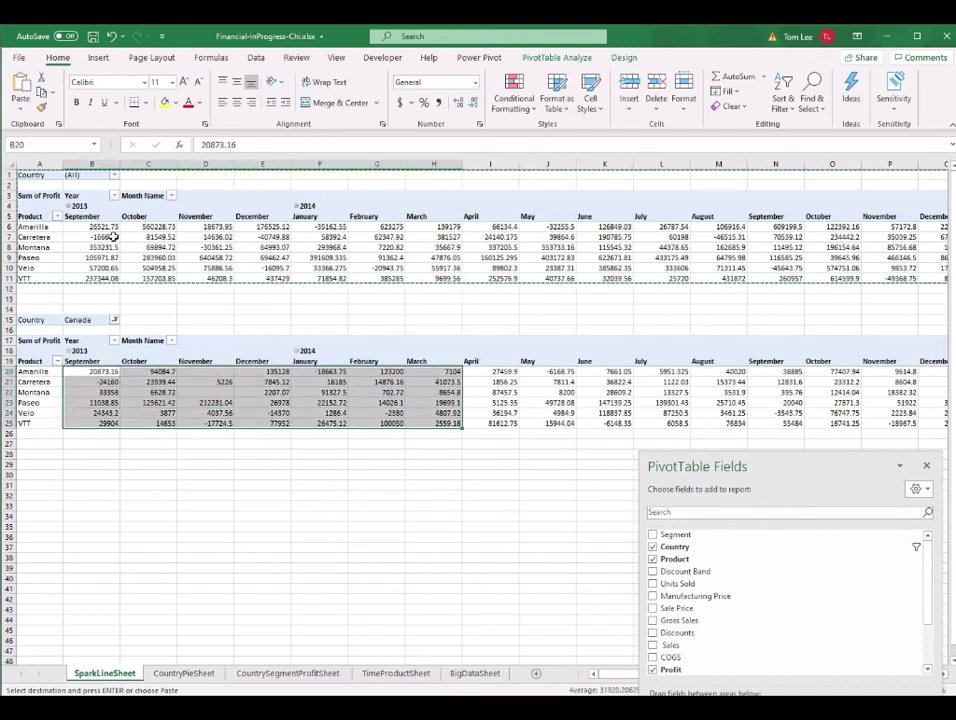
pyautogui.moveTo(100, 227); pyautogui.dragTo(323, 268)
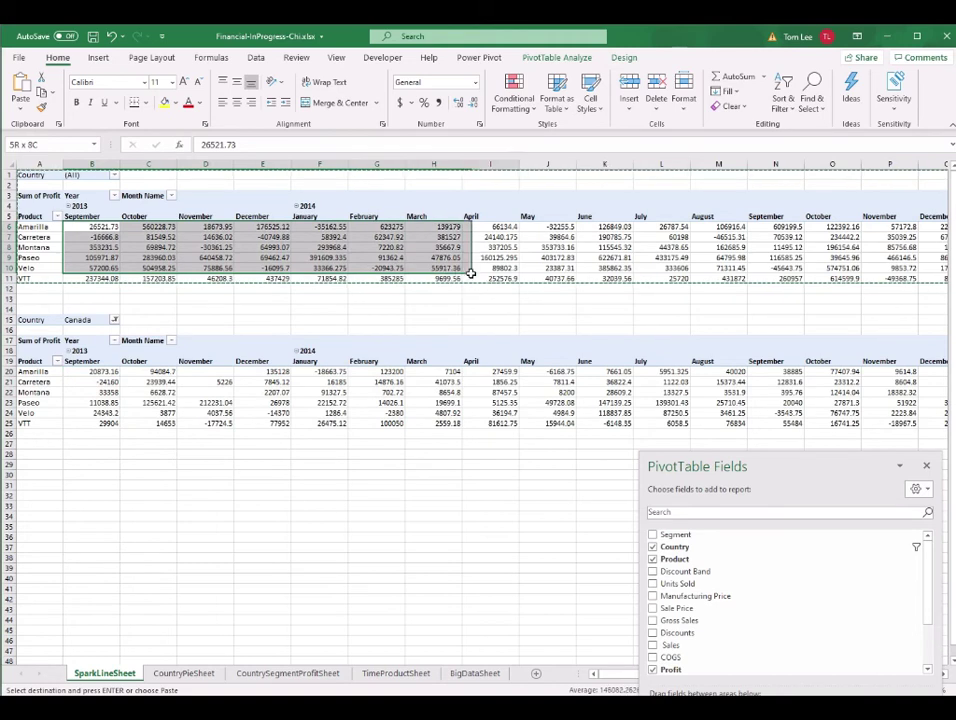
pyautogui.click(376, 268)
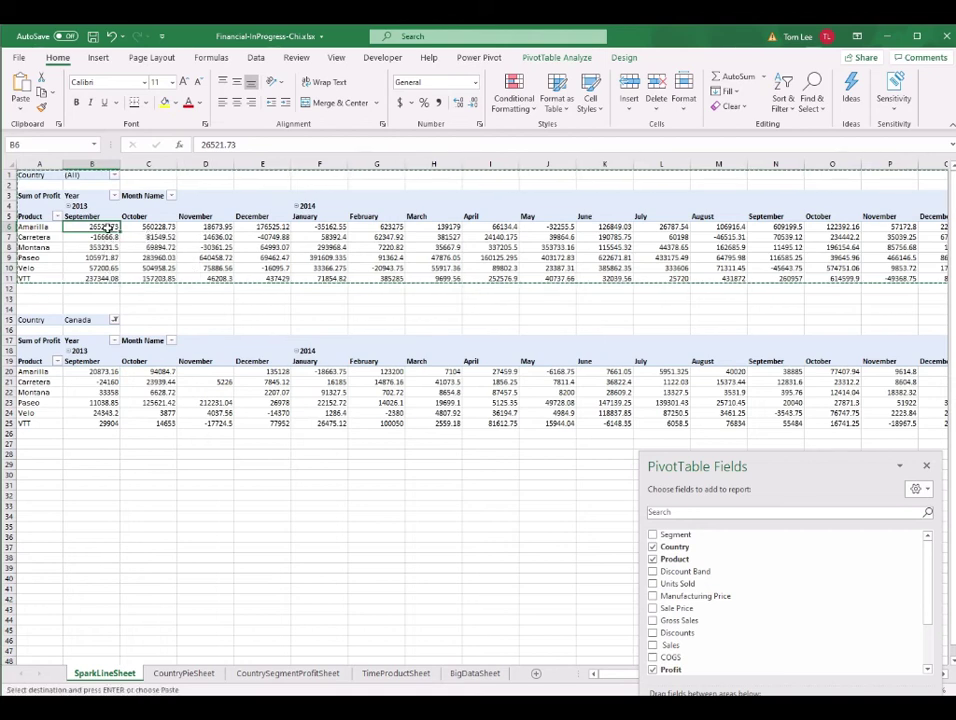
# - Format the original pivot's Sum of Profit as currency with 0 decimal places
pyautogui.rightClick(107, 228)
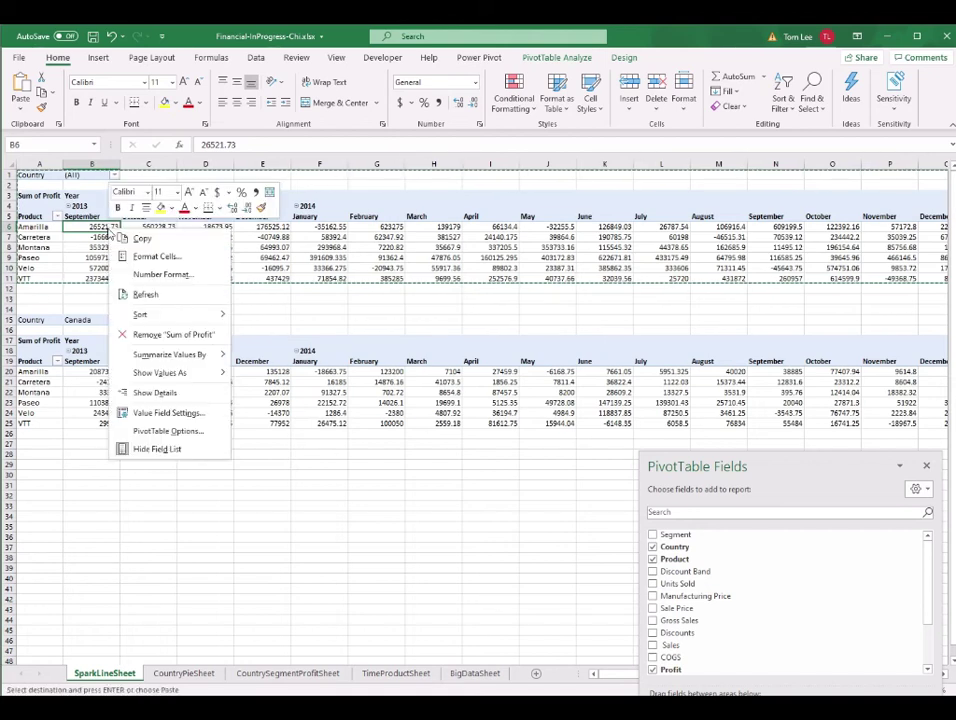
pyautogui.click(200, 418)
pyautogui.moveTo(241, 319); pyautogui.dragTo(443, 287)
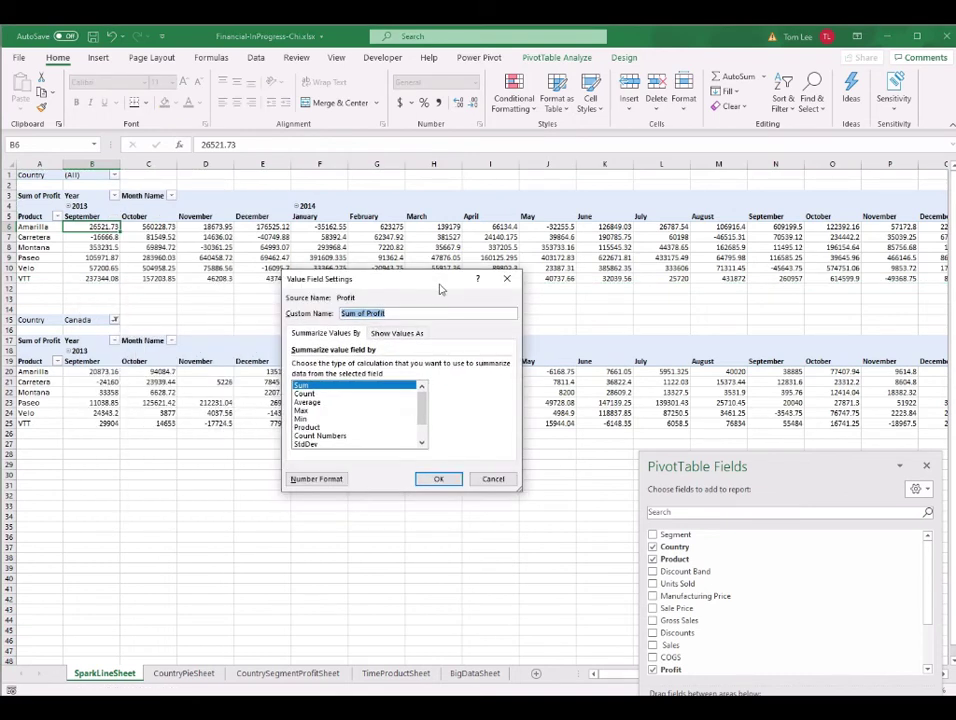
pyautogui.click(317, 479)
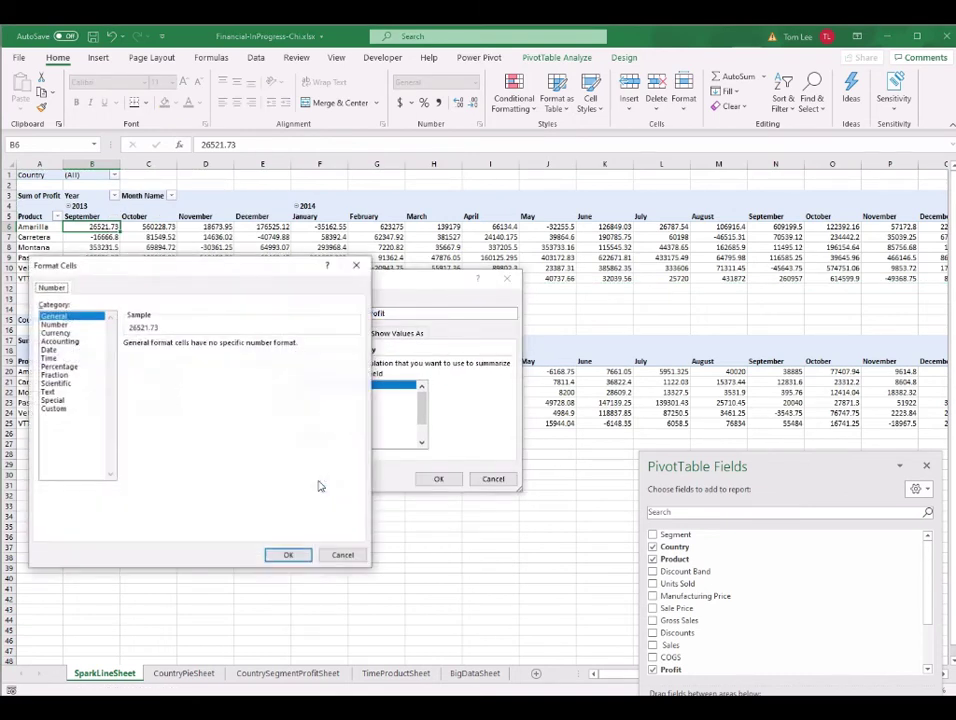
pyautogui.click(56, 332)
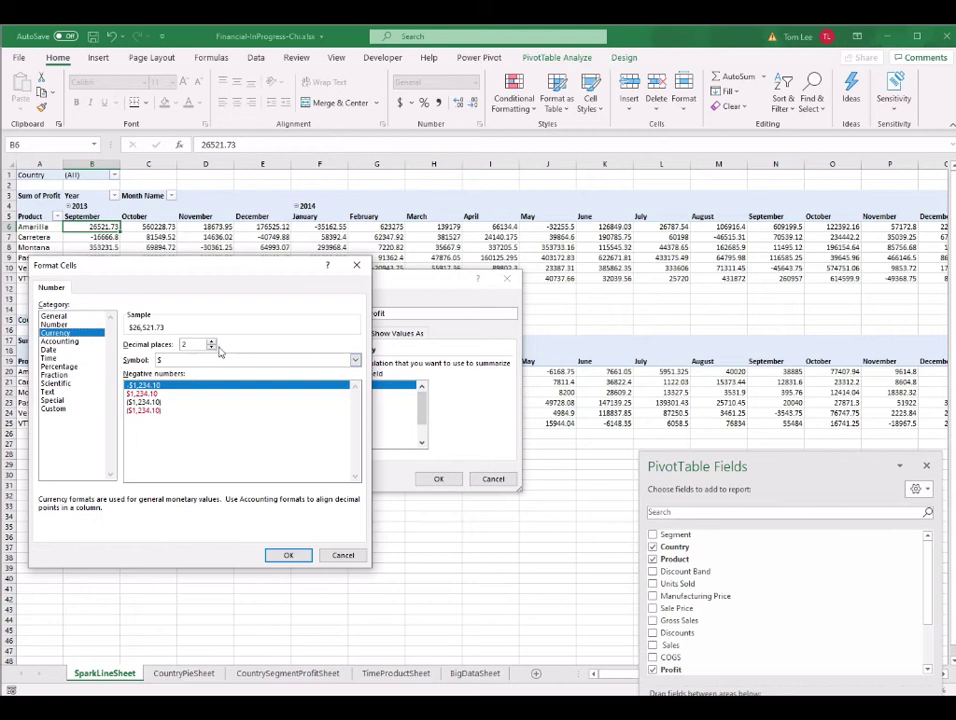
pyautogui.click(211, 347)
pyautogui.click(211, 347)
pyautogui.moveTo(282, 285); pyautogui.dragTo(512, 166)
pyautogui.click(521, 446)
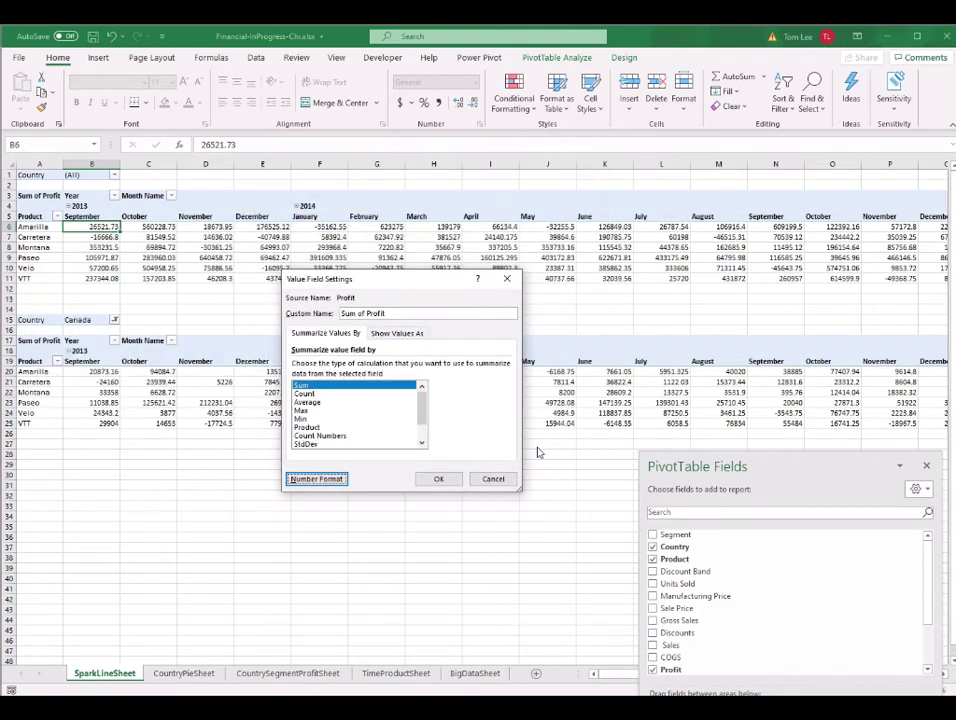
pyautogui.click(440, 479)
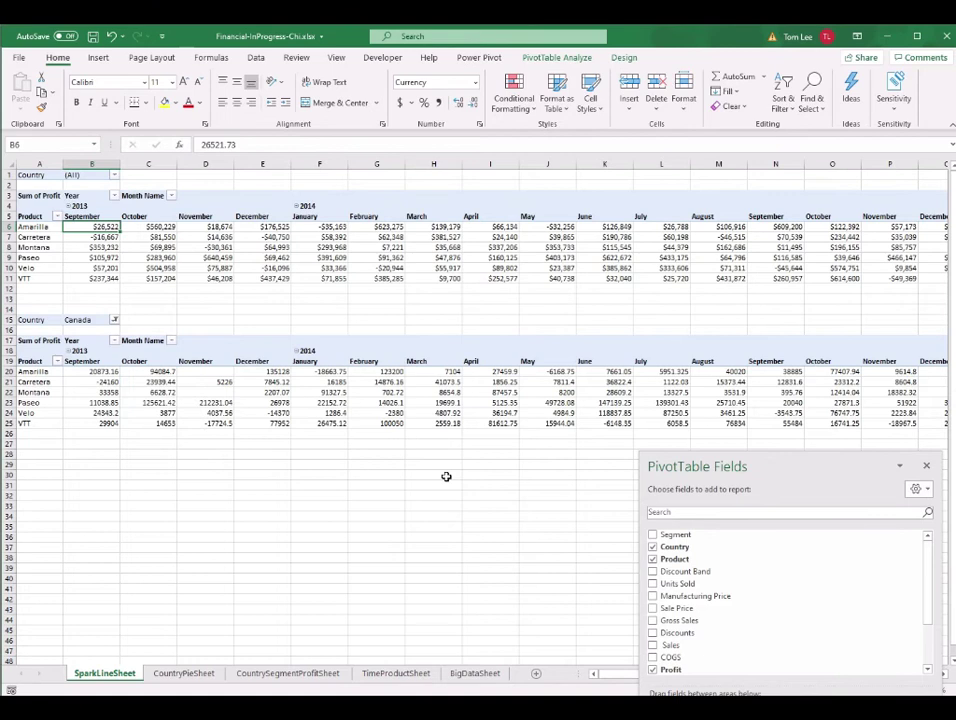
# - Apply the same 0-decimal currency format to the Canada pivot's Sum of Profit
pyautogui.click(107, 374)
pyautogui.rightClick(107, 374)
pyautogui.click(170, 555)
pyautogui.click(326, 511)
pyautogui.click(267, 680)
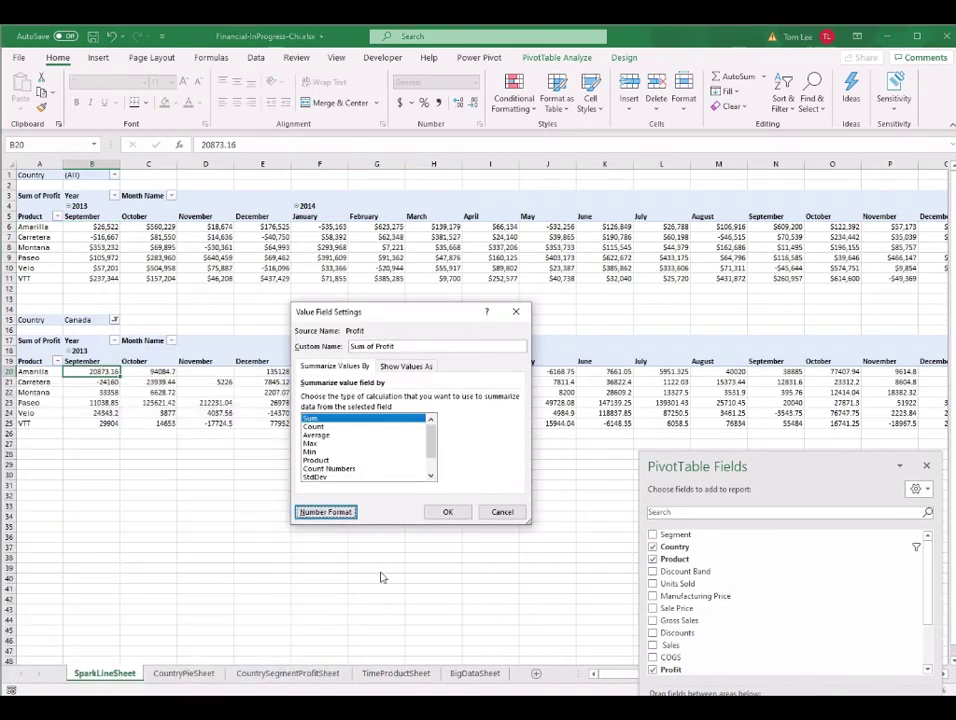
pyautogui.click(447, 511)
pyautogui.click(262, 392)
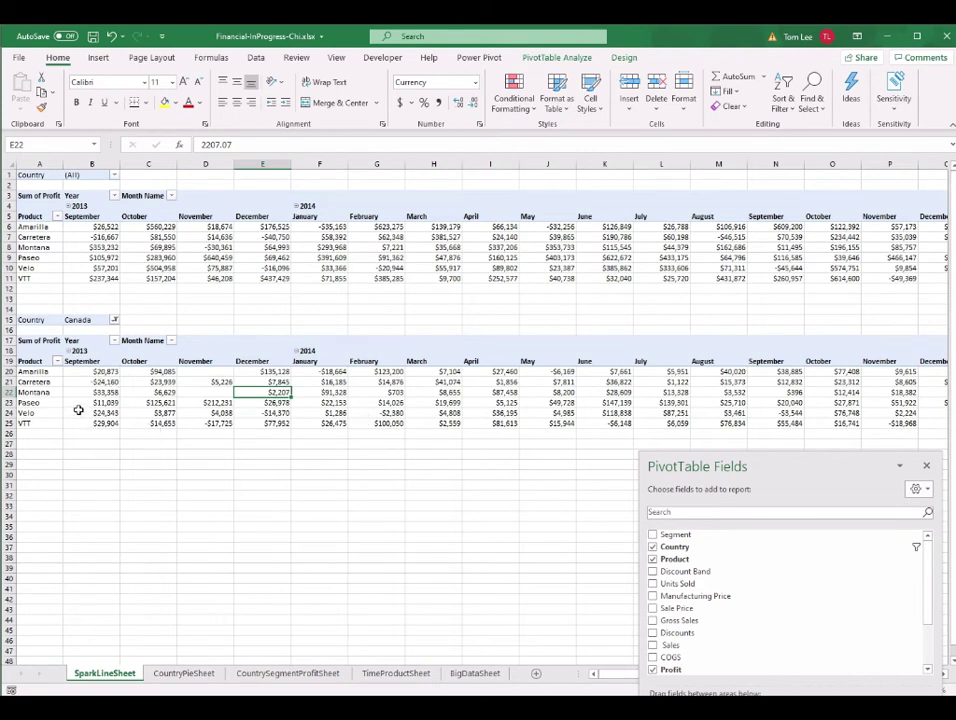
# - Copy the whole Canada pivot table and paste it at A30
pyautogui.click(56, 328)
pyautogui.scroll(-1, 56, 328)
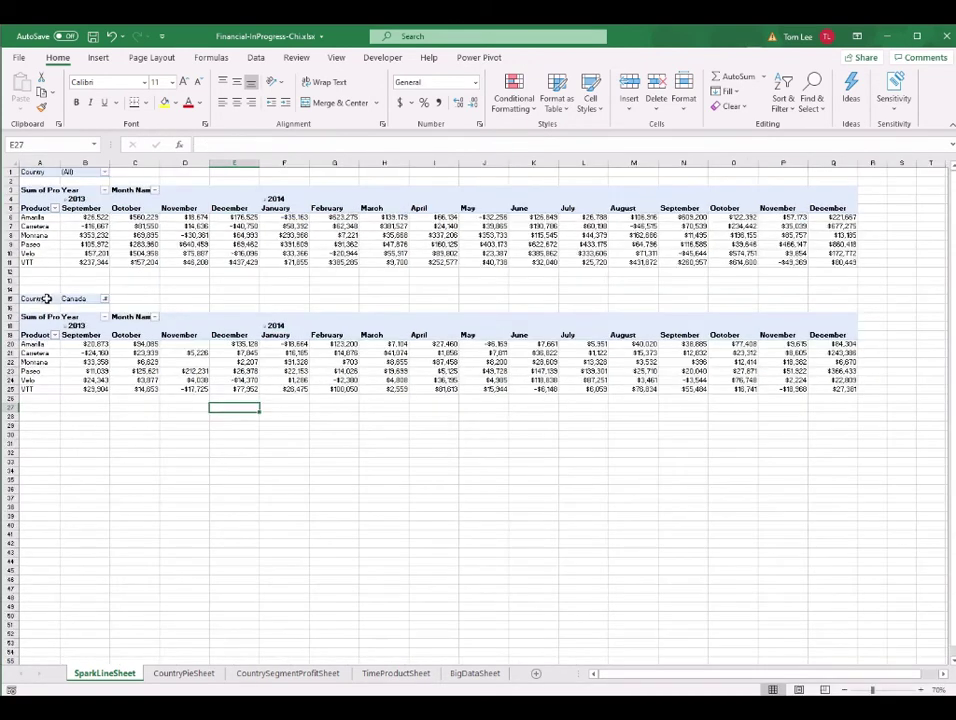
pyautogui.moveTo(40, 299); pyautogui.dragTo(831, 390)
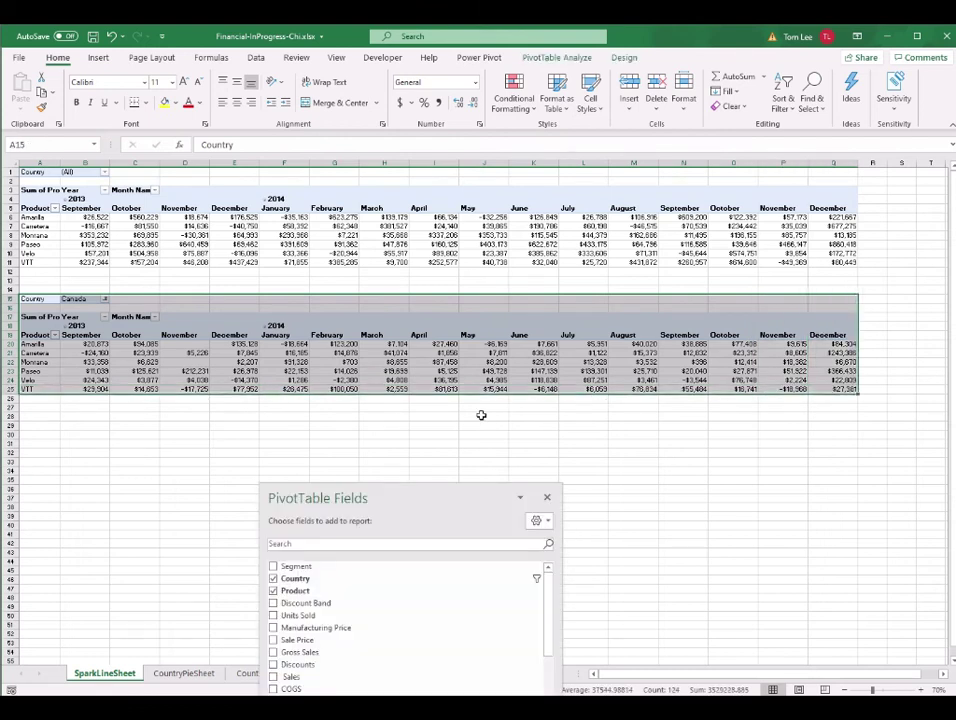
pyautogui.hotkey('ctrl', 'c')
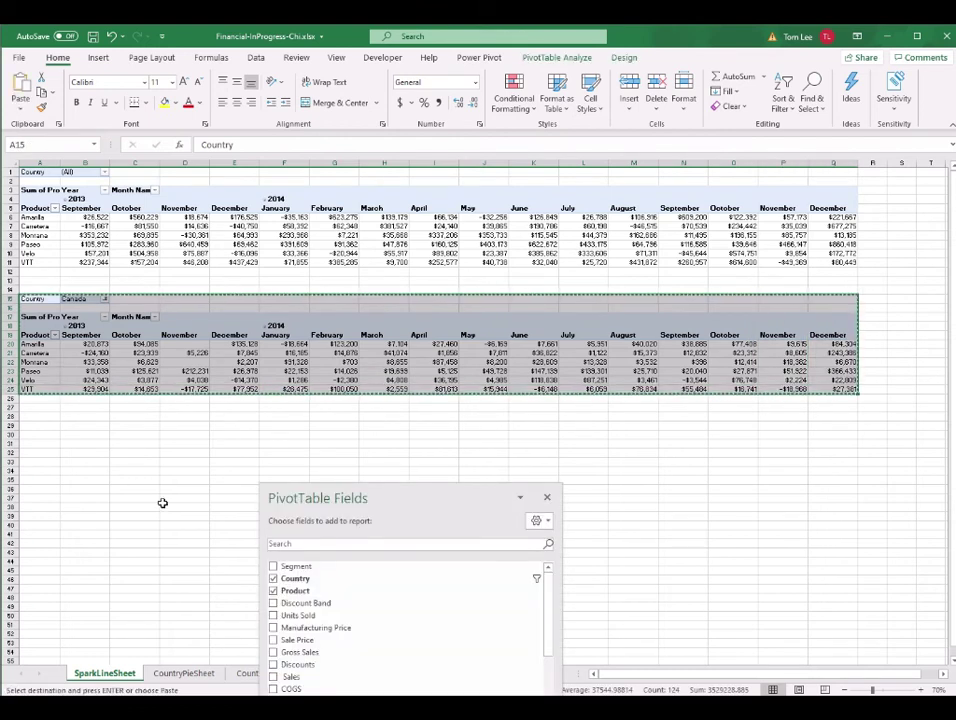
pyautogui.click(43, 438)
pyautogui.hotkey('ctrl', 'v')
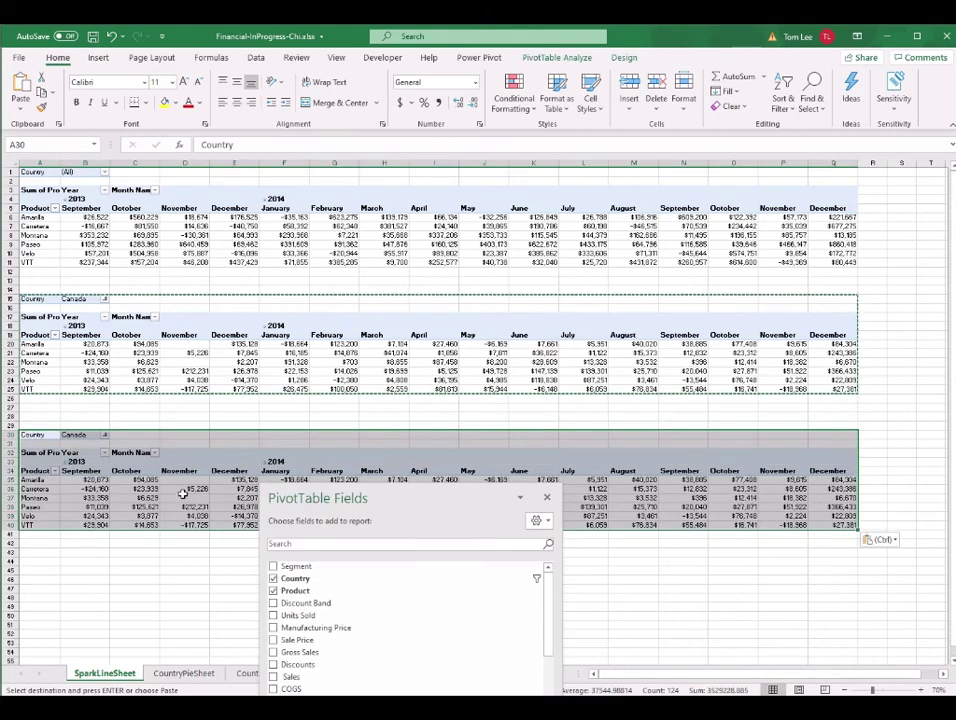
# - Paste further copies of the Canada pivot at A45, A60 and A75
pyautogui.scroll(-5, 170, 488)
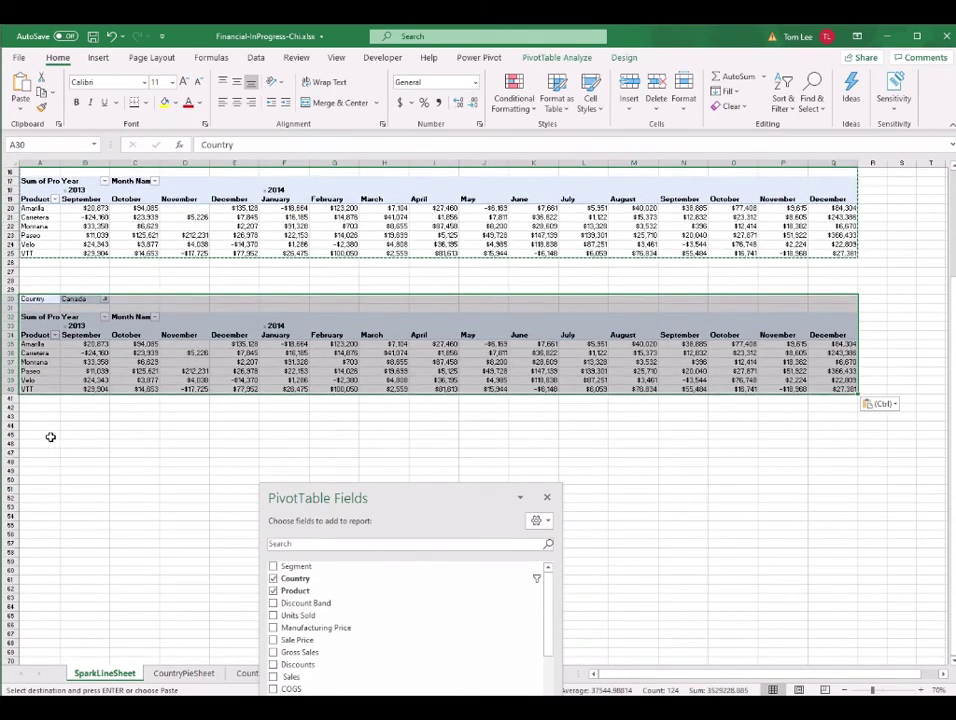
pyautogui.click(50, 437)
pyautogui.hotkey('ctrl', 'v')
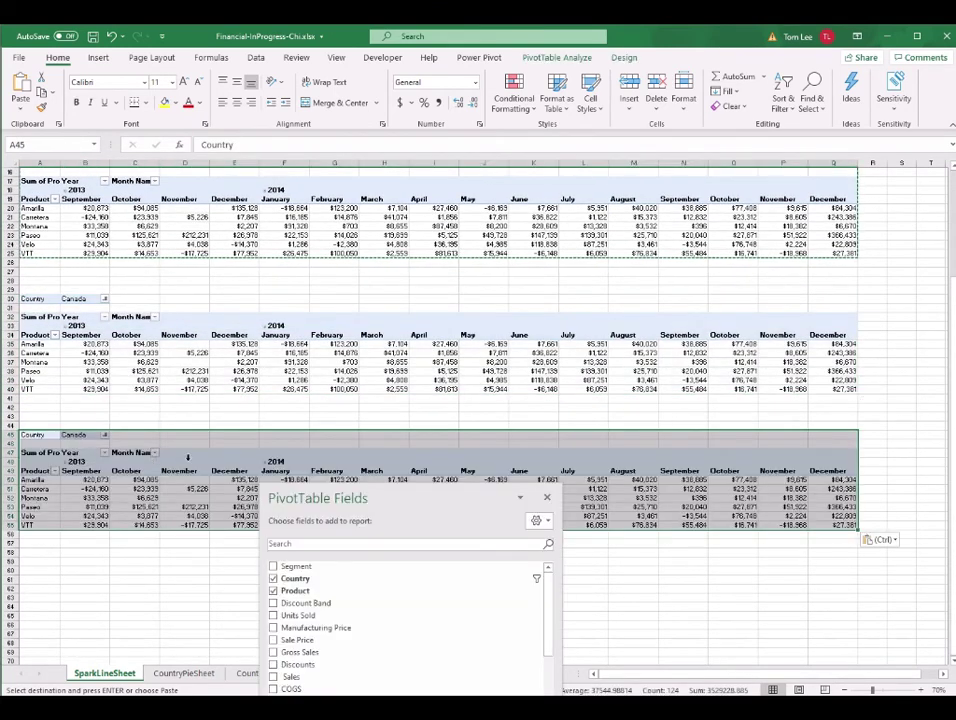
pyautogui.scroll(-3, 187, 457)
pyautogui.click(39, 481)
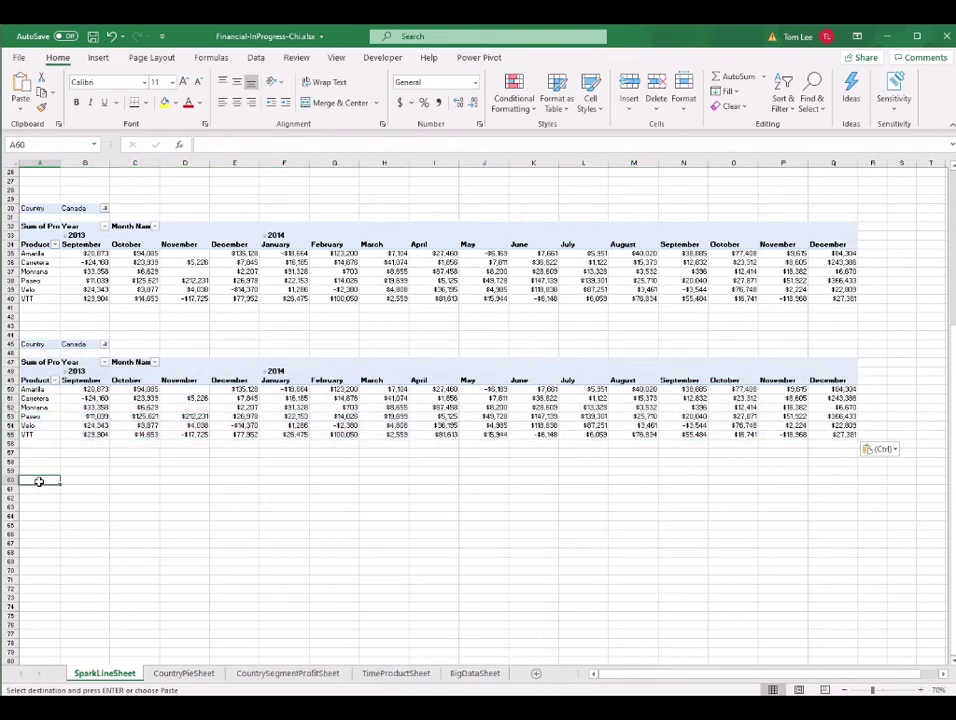
pyautogui.hotkey('ctrl', 'v')
pyautogui.scroll(-3, 160, 563)
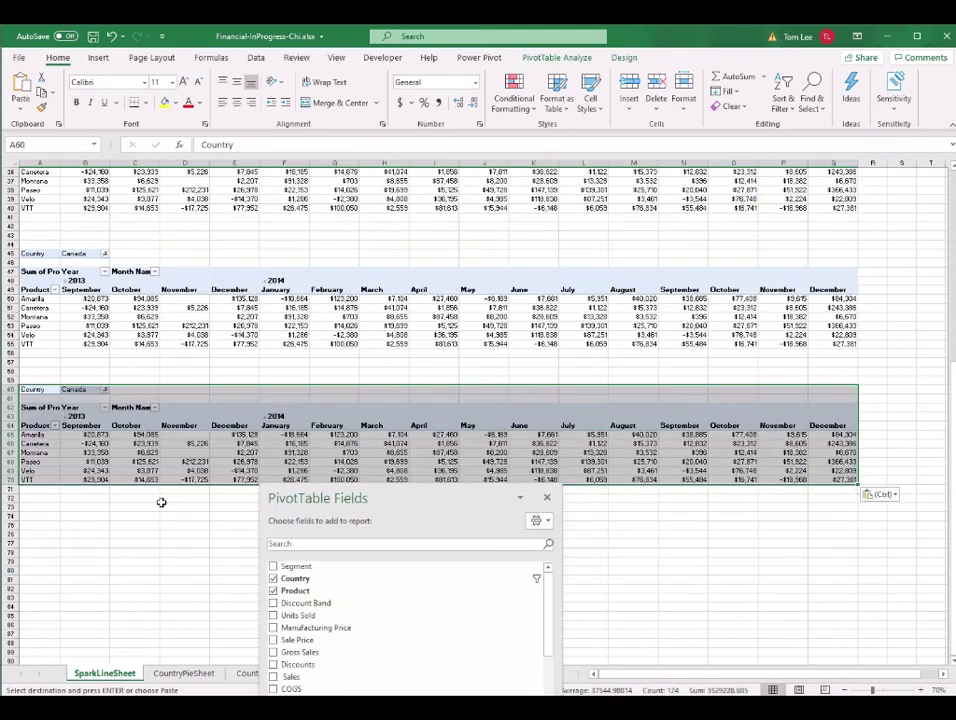
pyautogui.click(43, 526)
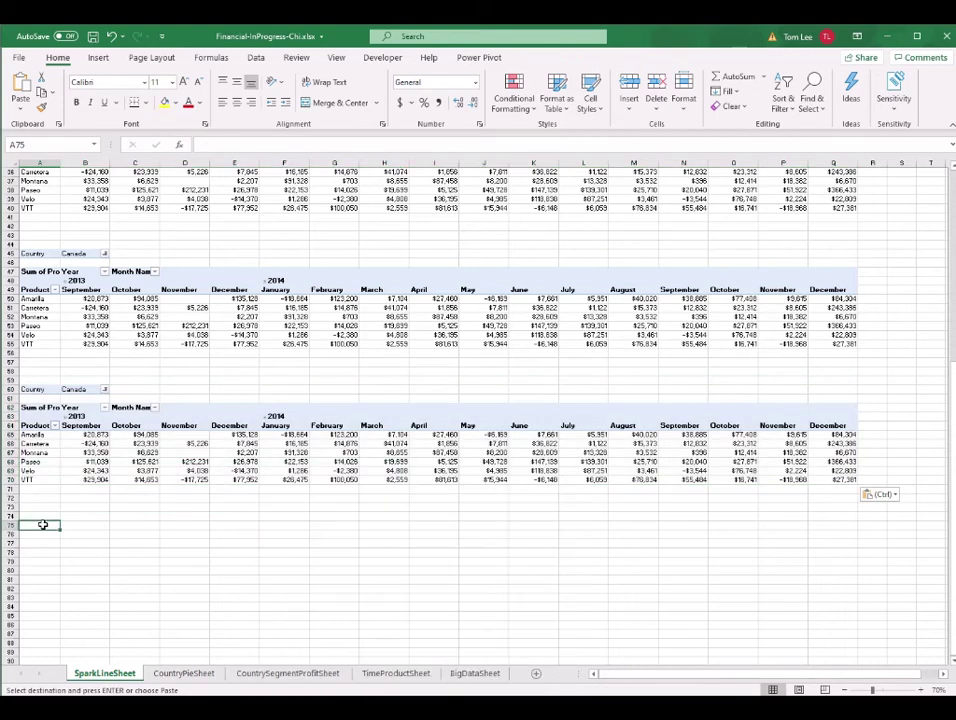
pyautogui.hotkey('ctrl', 'v')
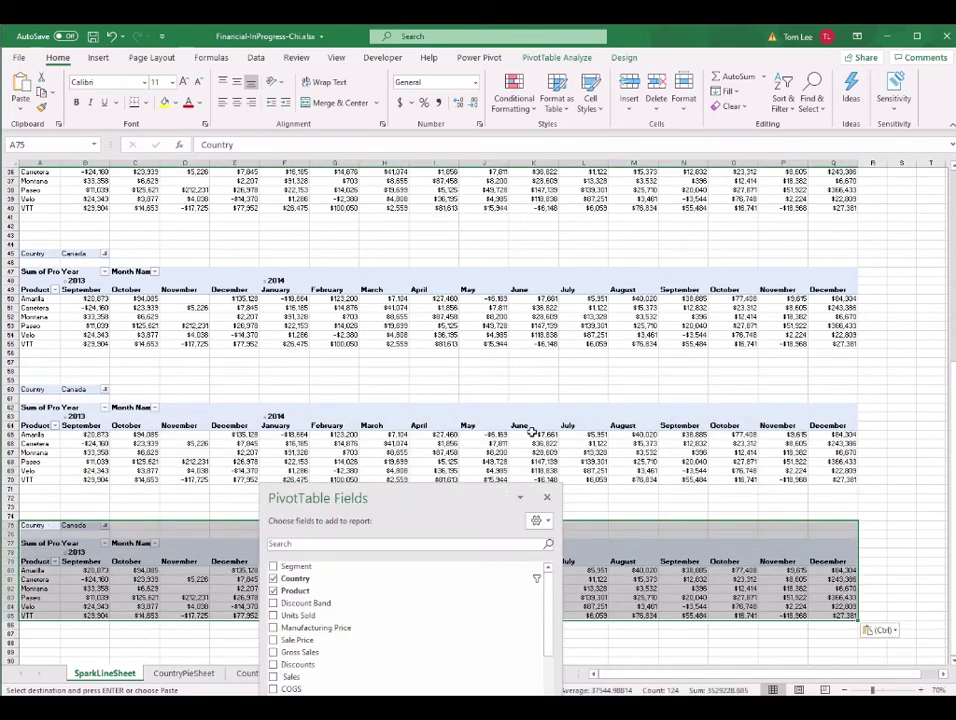
# - Dock the PivotTable Fields list as a side pane
pyautogui.click(580, 453)
pyautogui.moveTo(447, 520); pyautogui.dragTo(945, 590)
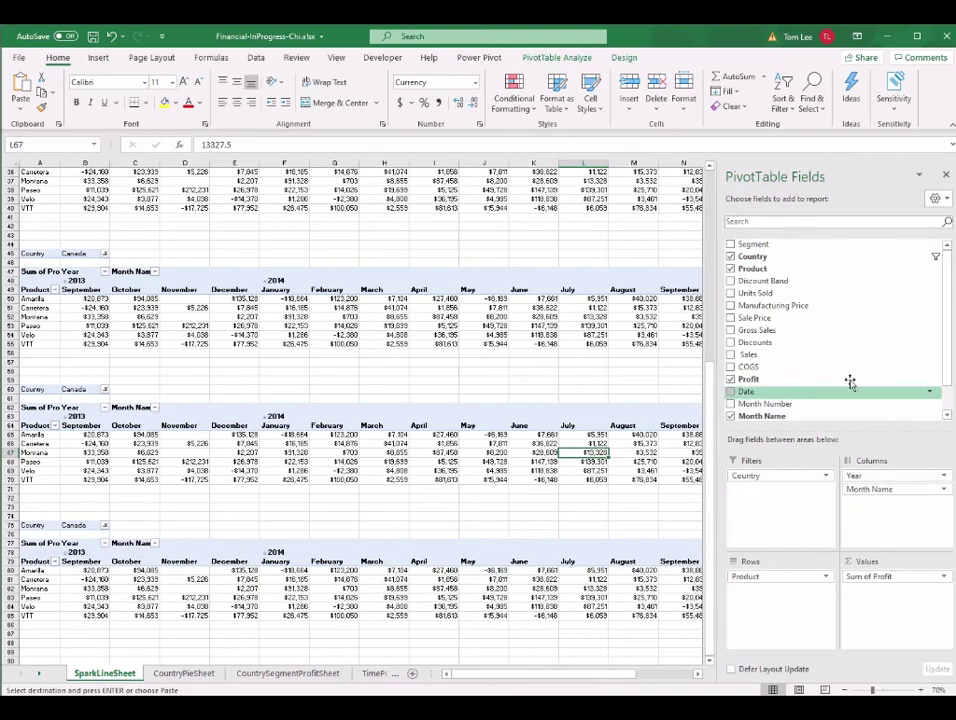
pyautogui.moveTo(865, 175); pyautogui.dragTo(737, 610)
pyautogui.scroll(9, 400, 400)
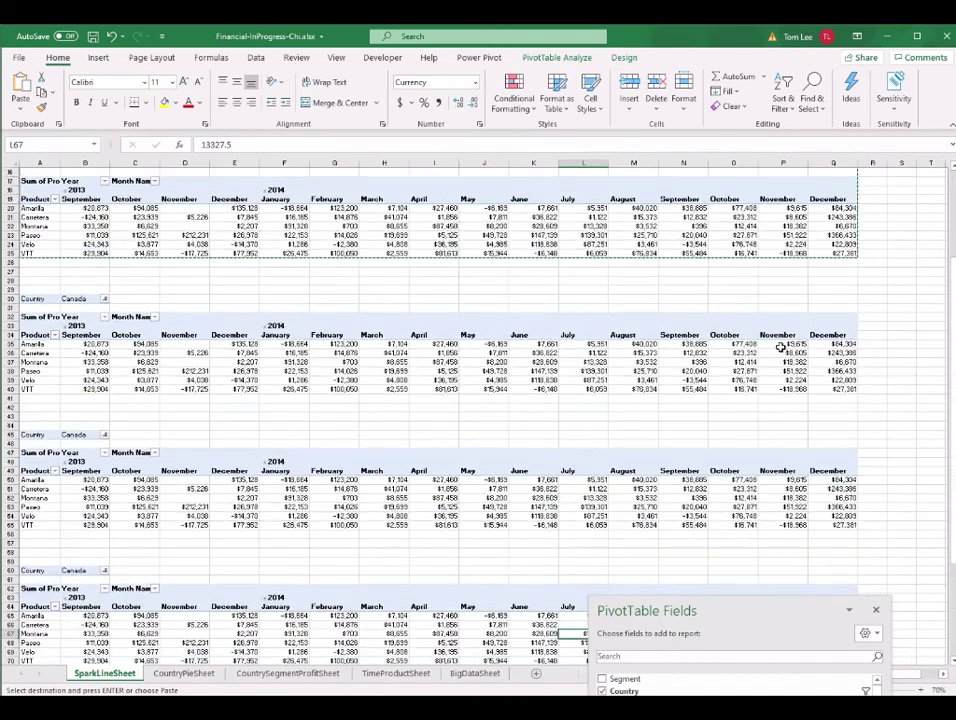
pyautogui.scroll(3, 285, 544)
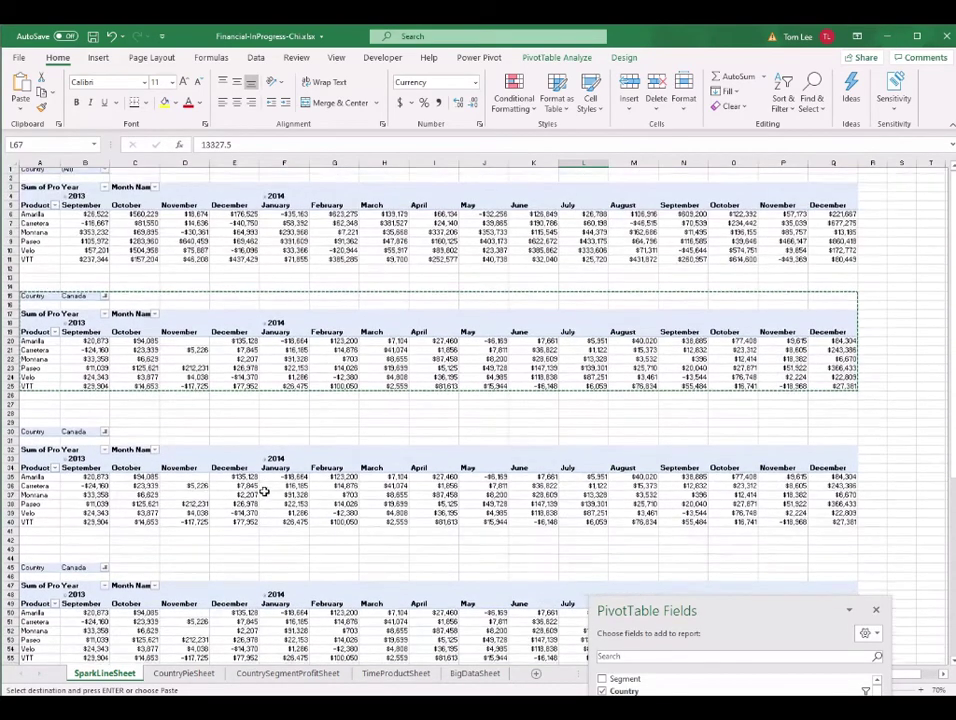
# - Filter the row-30 copy to France and the row-45 copy to Germany
pyautogui.click(104, 435)
pyautogui.click(33, 486)
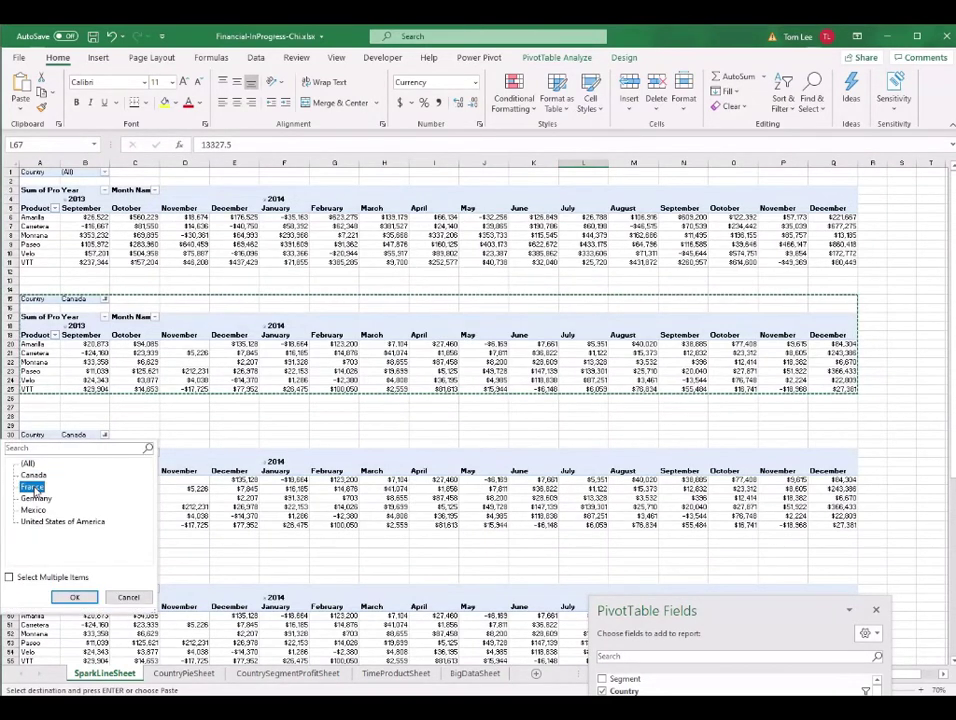
pyautogui.click(74, 598)
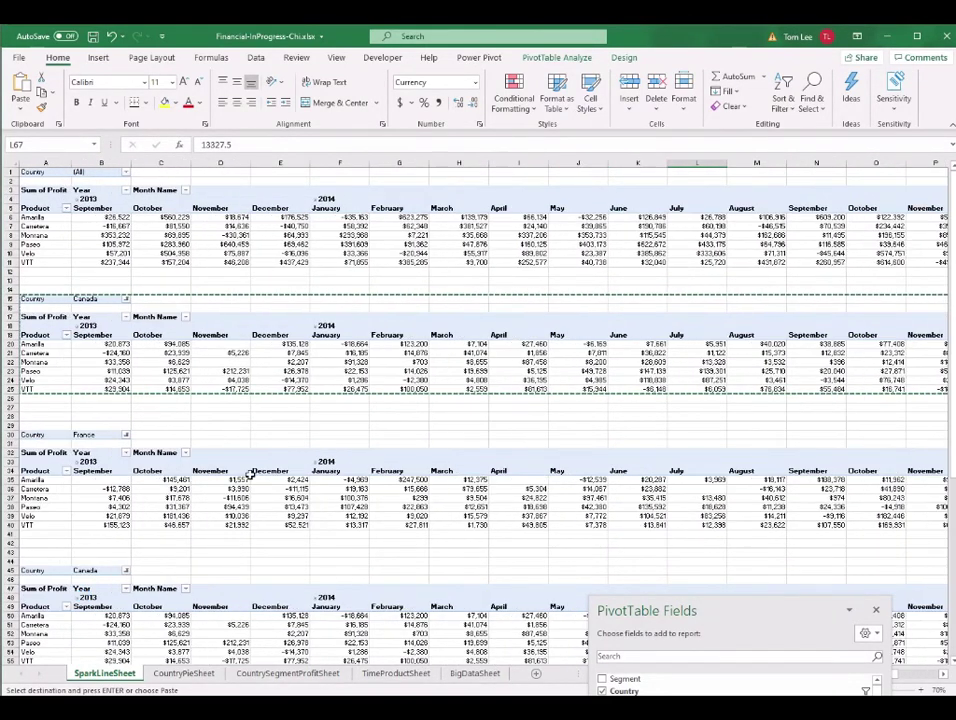
pyautogui.scroll(-7, 240, 470)
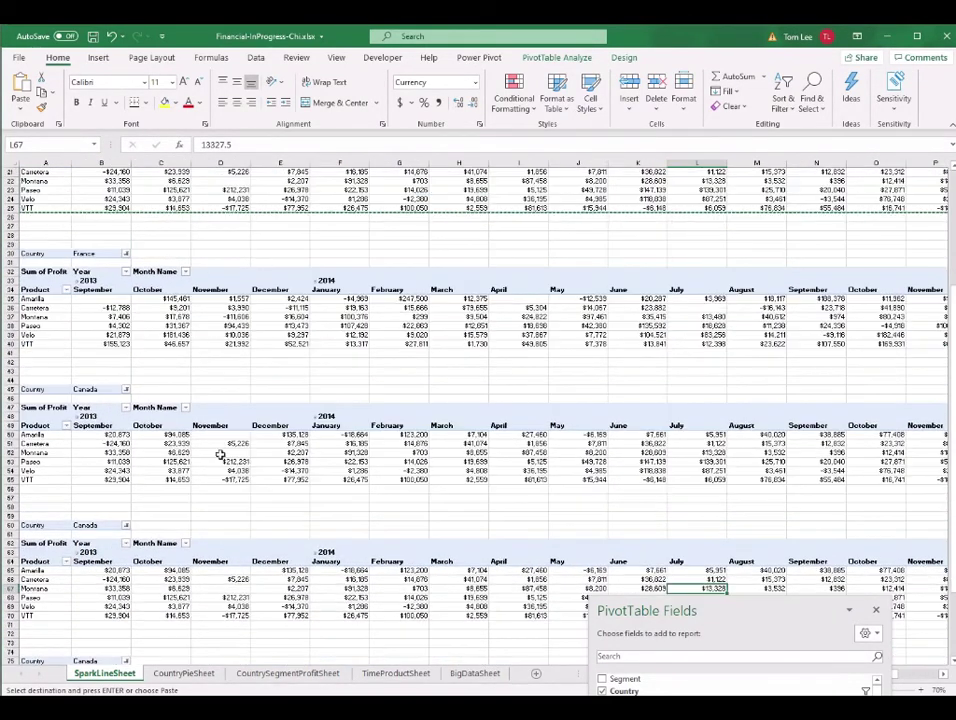
pyautogui.click(125, 389)
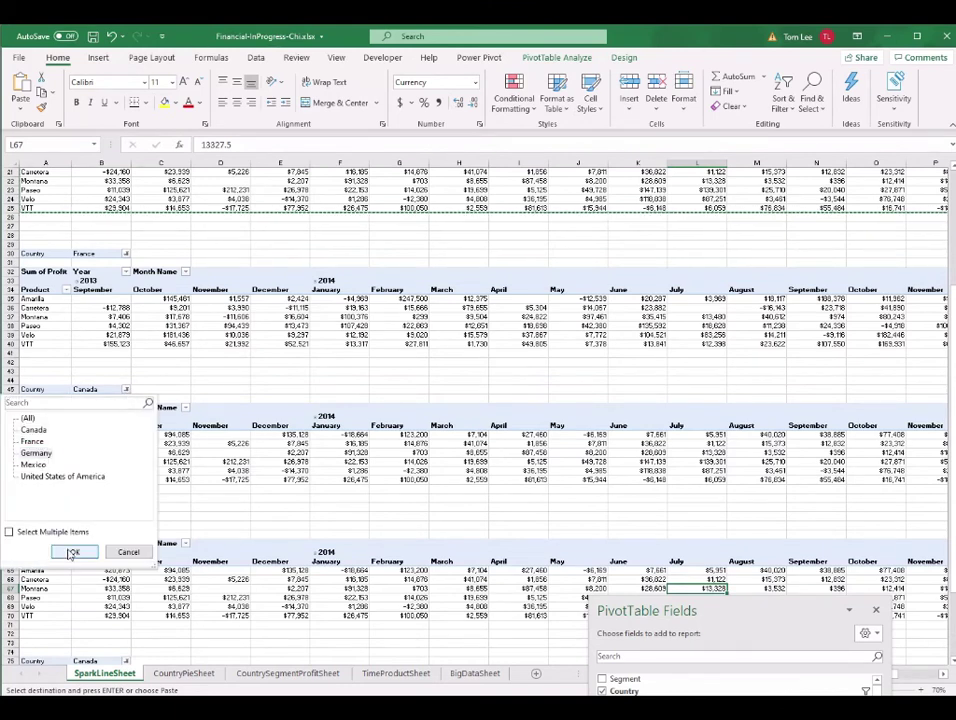
pyautogui.click(36, 453)
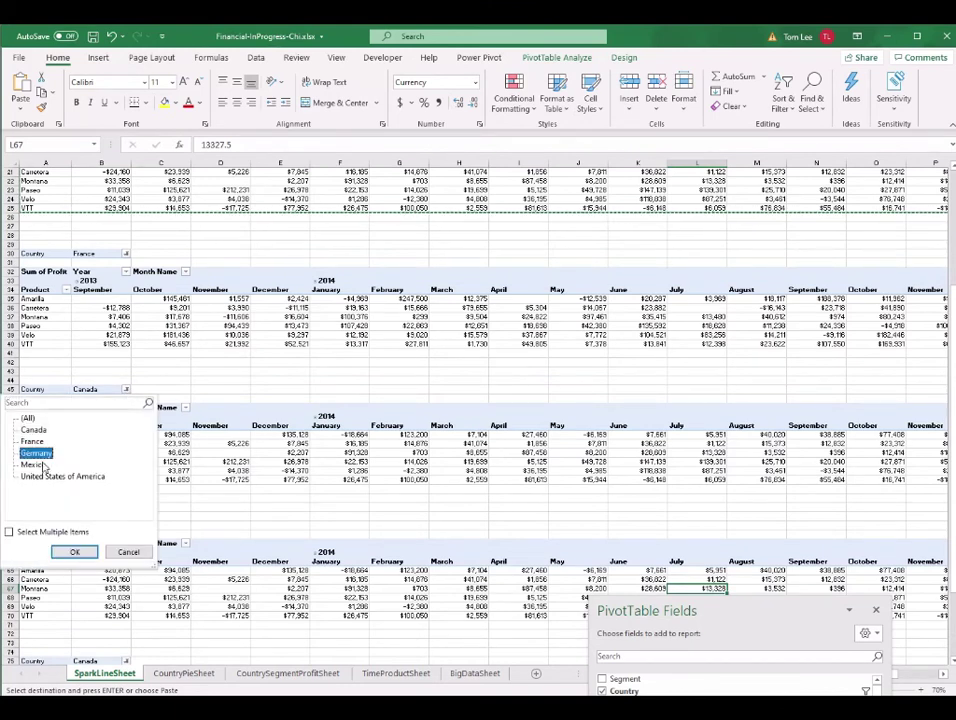
pyautogui.click(74, 552)
# - Filter the row-60 copy to Mexico and the row-75 copy to United States of America
pyautogui.scroll(-5, 250, 445)
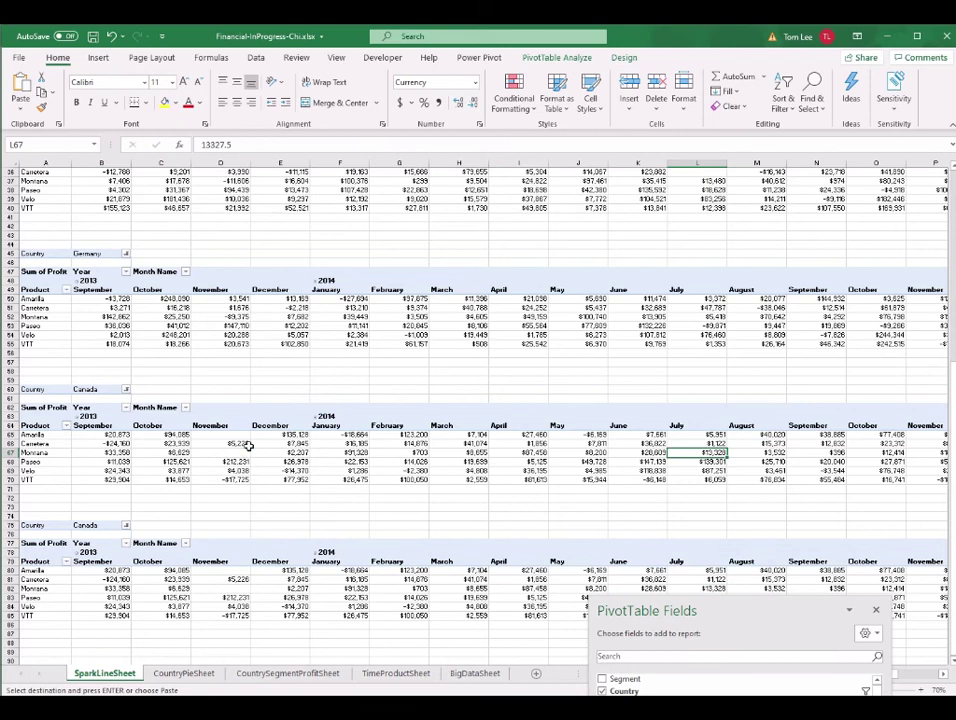
pyautogui.click(126, 390)
pyautogui.click(35, 465)
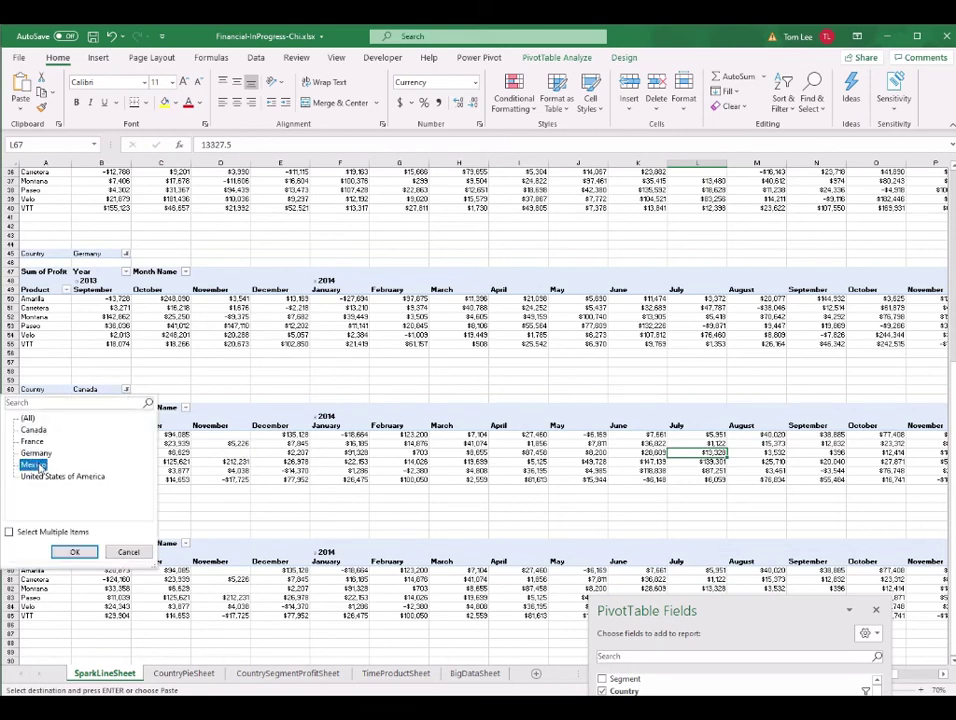
pyautogui.click(74, 552)
pyautogui.scroll(-3, 300, 467)
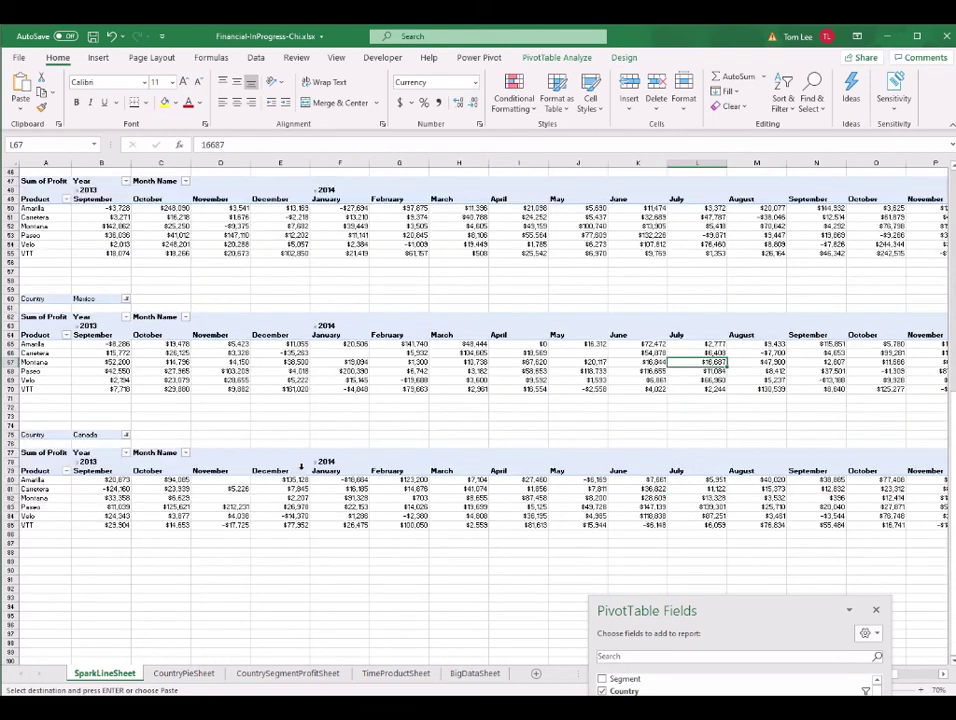
pyautogui.click(126, 436)
pyautogui.click(34, 523)
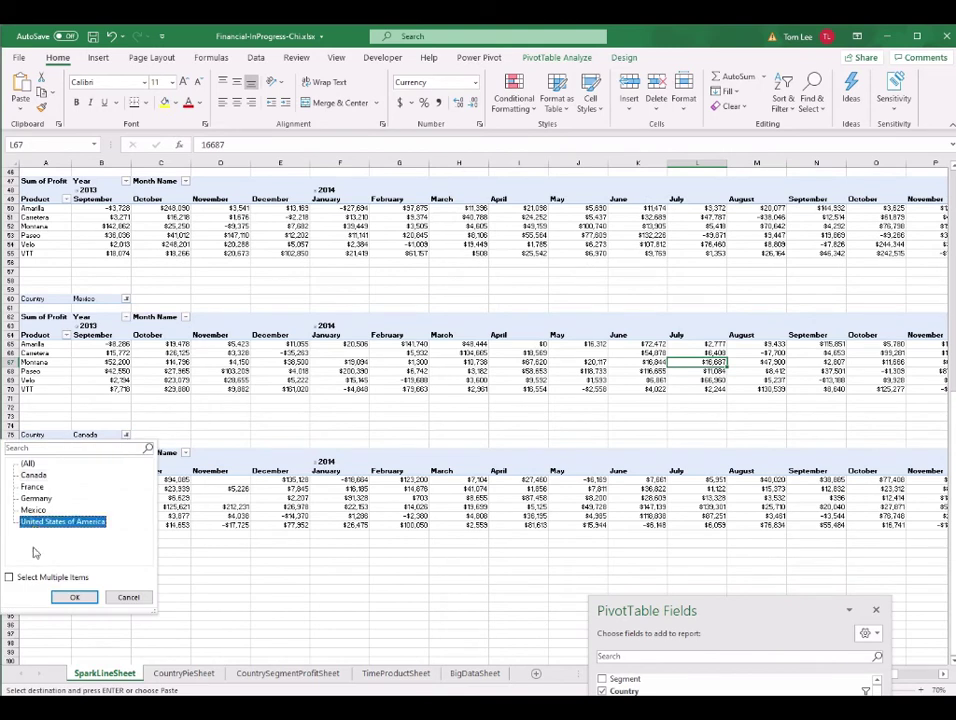
pyautogui.click(77, 597)
# - Check profit values across the pivots, such as D8, D22, D51 and D82
pyautogui.scroll(15, 501, 446)
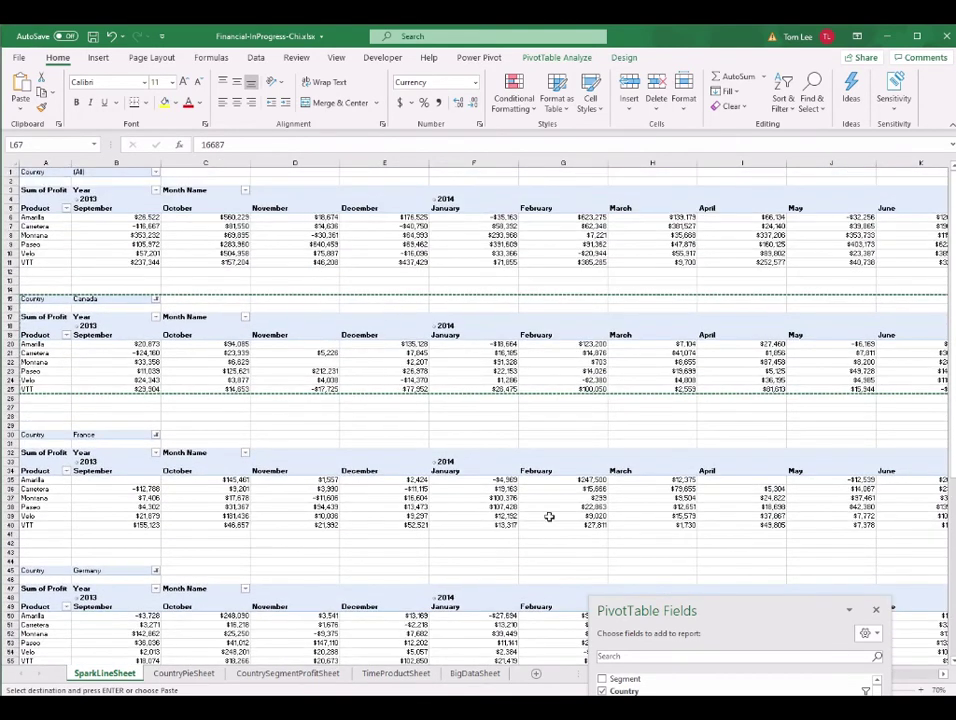
pyautogui.click(290, 236)
pyautogui.click(326, 364)
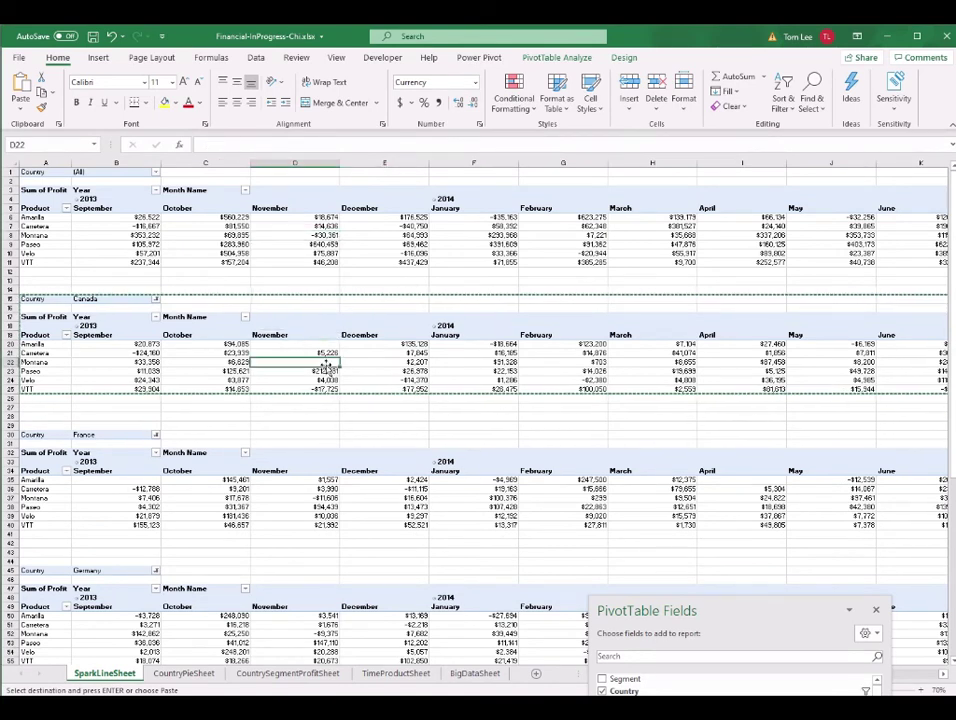
pyautogui.click(300, 489)
pyautogui.scroll(-5, 300, 489)
pyautogui.click(285, 481)
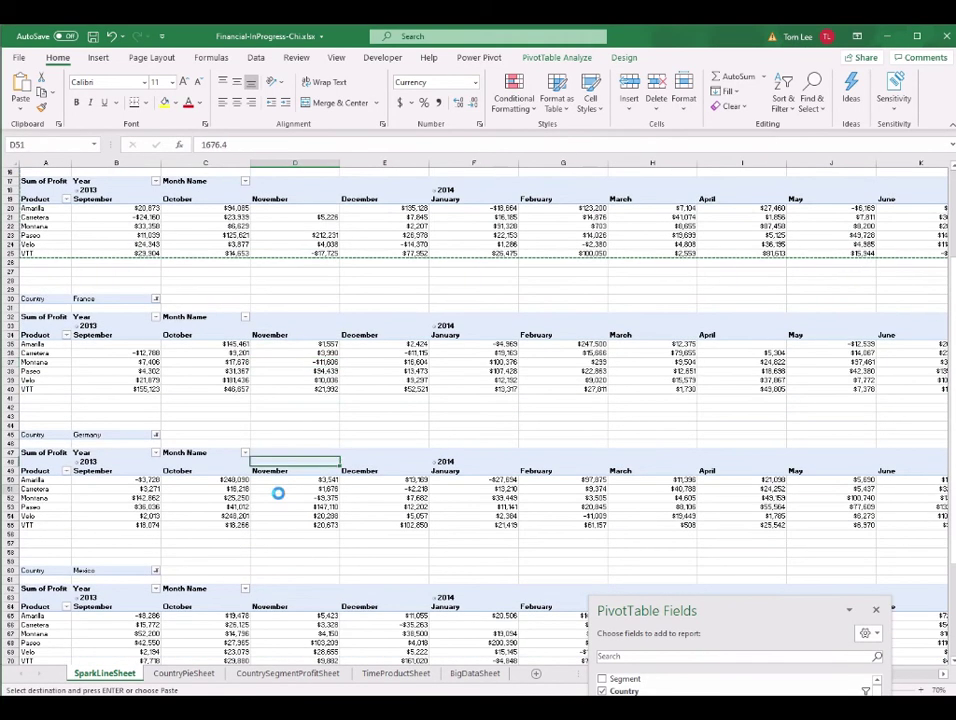
pyautogui.scroll(-5, 272, 507)
pyautogui.scroll(-3, 272, 507)
pyautogui.click(299, 604)
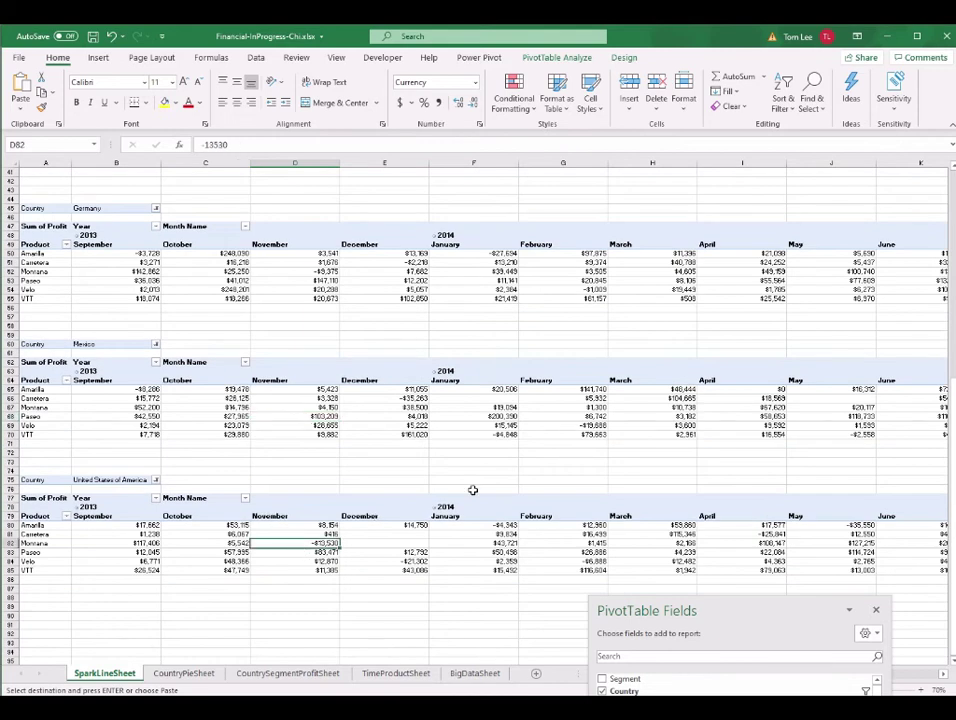
pyautogui.scroll(7, 478, 480)
pyautogui.scroll(7, 482, 465)
pyautogui.click(474, 244)
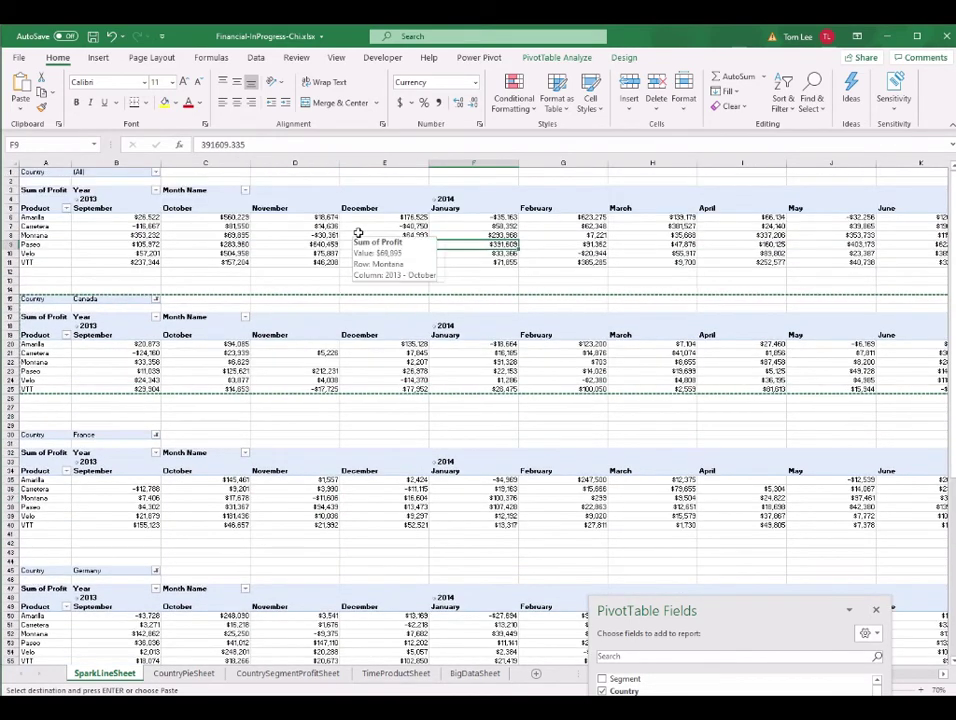
pyautogui.click(377, 352)
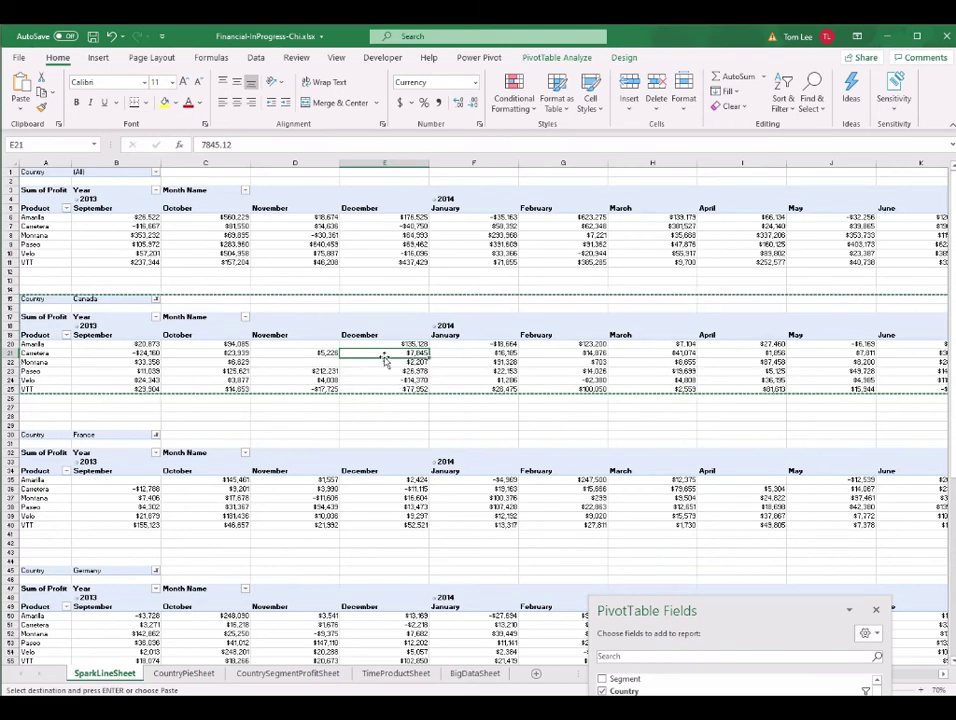
# - Name the Canada and France pivots SLCanada and SLFrance
pyautogui.click(563, 59)
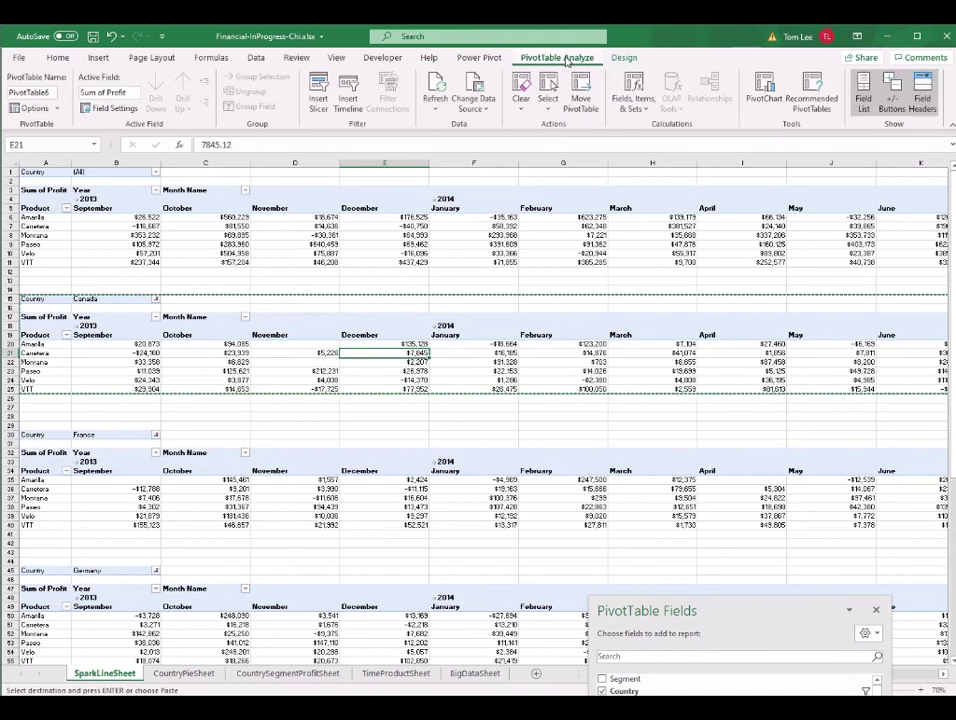
pyautogui.click(30, 92)
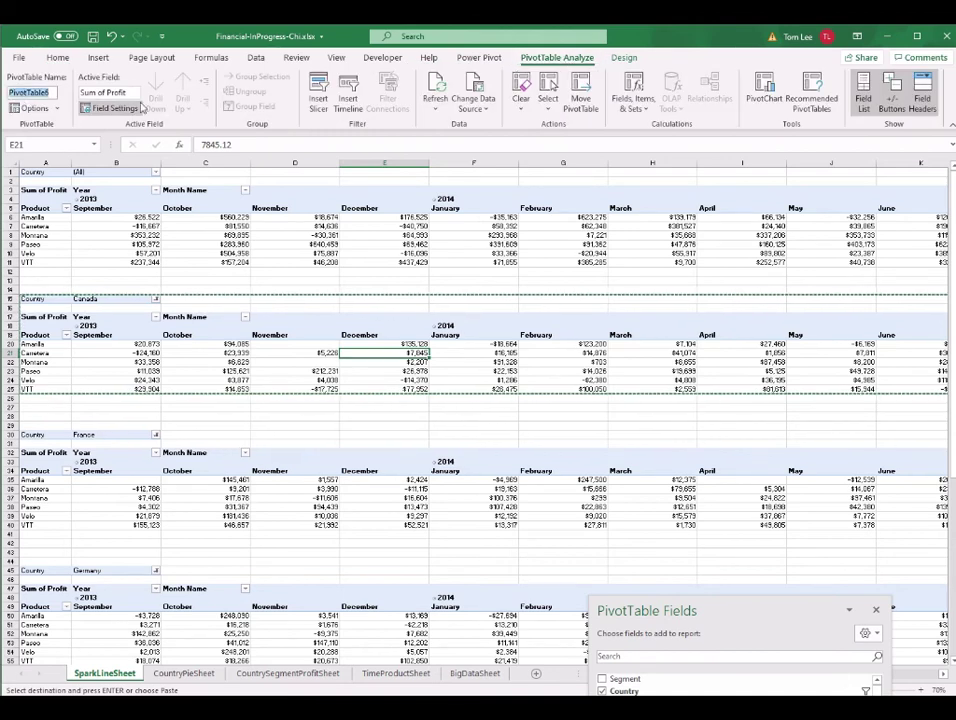
pyautogui.write('S')
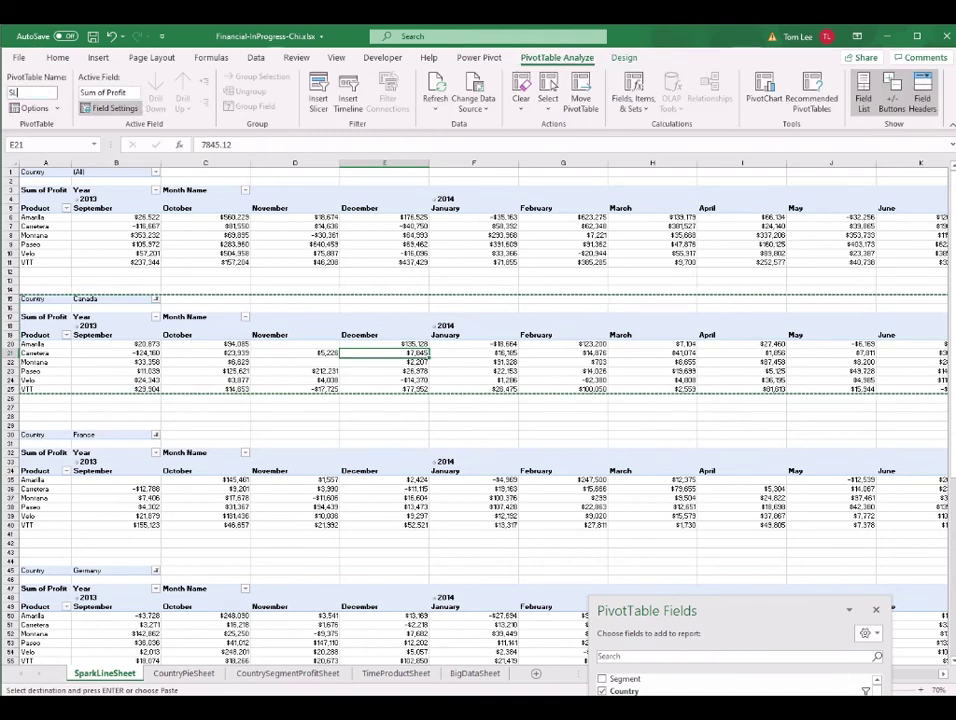
pyautogui.write('LCanada')
pyautogui.click(295, 488)
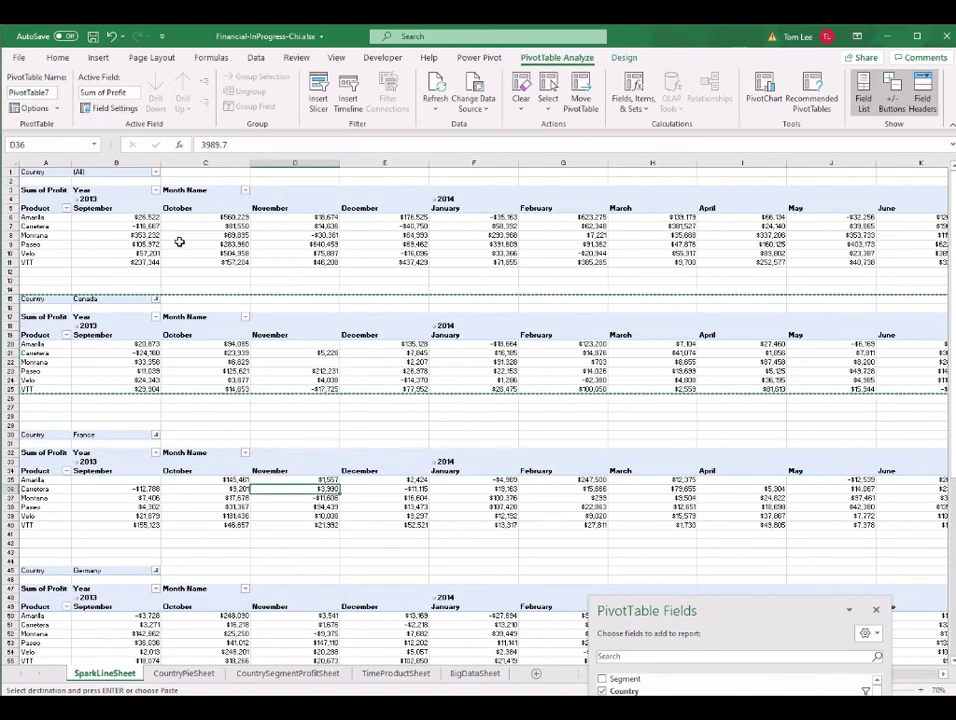
pyautogui.click(45, 92)
pyautogui.write('SLFrance')
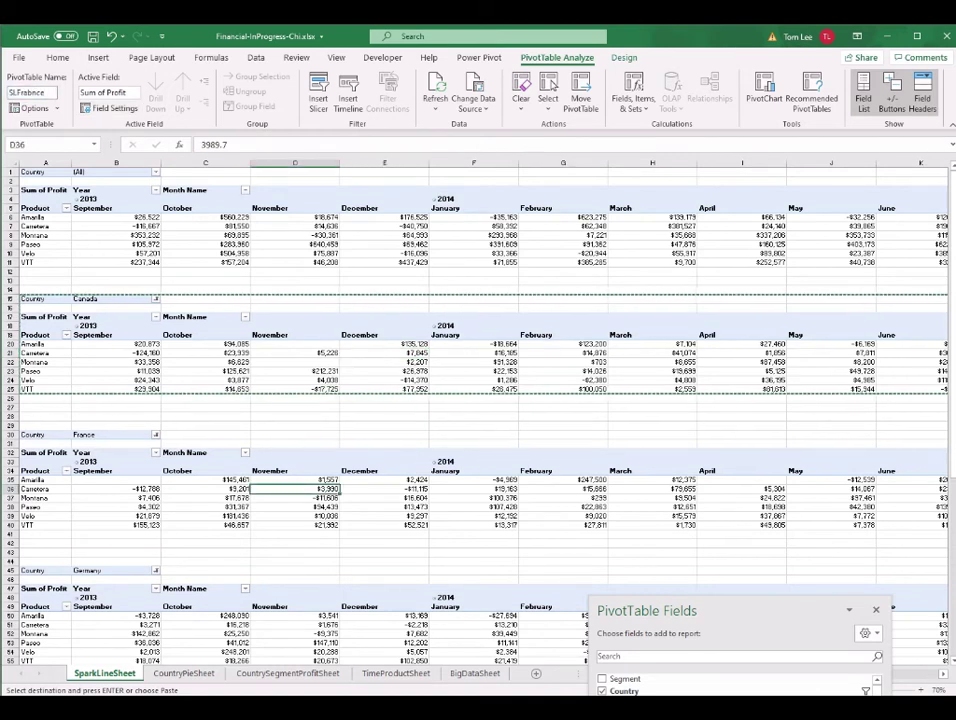
# - Name the Germany, Mexico and USA pivots SLGermany, SLMexico and SLUSA
pyautogui.click(184, 628)
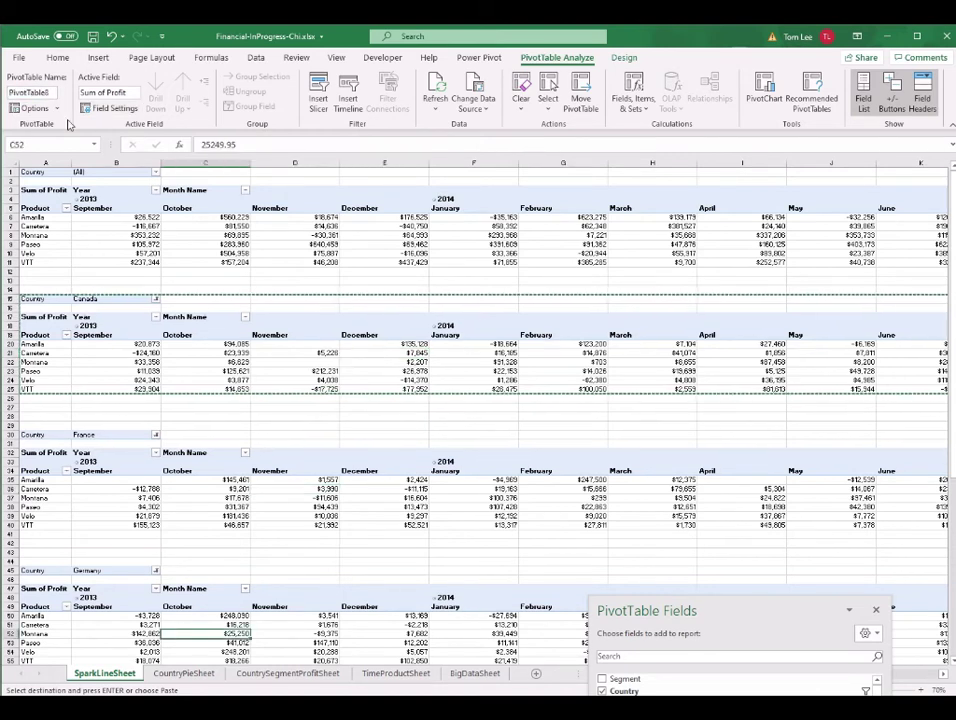
pyautogui.click(40, 92)
pyautogui.write('SLGermany')
pyautogui.scroll(-13, 480, 400)
pyautogui.click(205, 407)
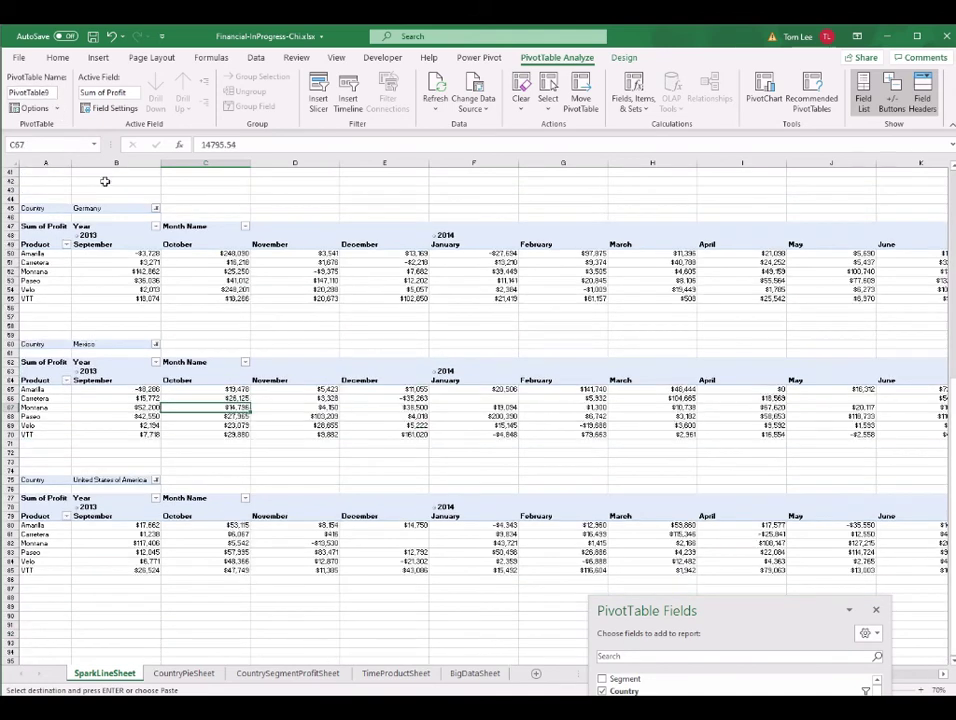
pyautogui.click(30, 92)
pyautogui.write('SLMexico')
pyautogui.click(115, 543)
pyautogui.click(30, 92)
pyautogui.write('SLUSA')
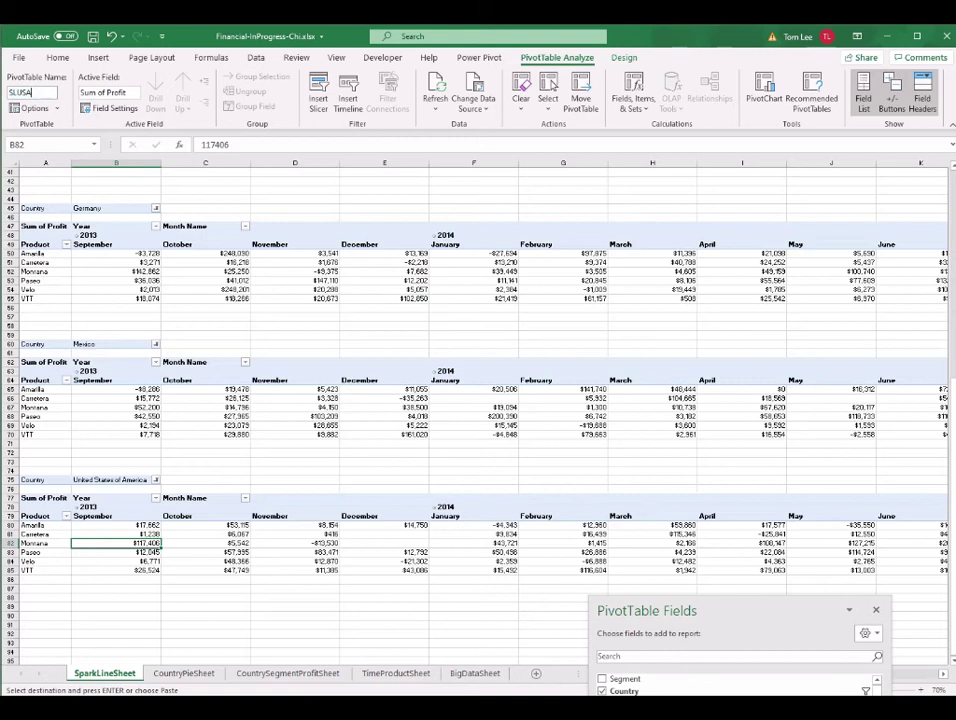
# - Verify the SLMexico and SLWorldPivot names and reposition the fields pane
pyautogui.click(570, 404)
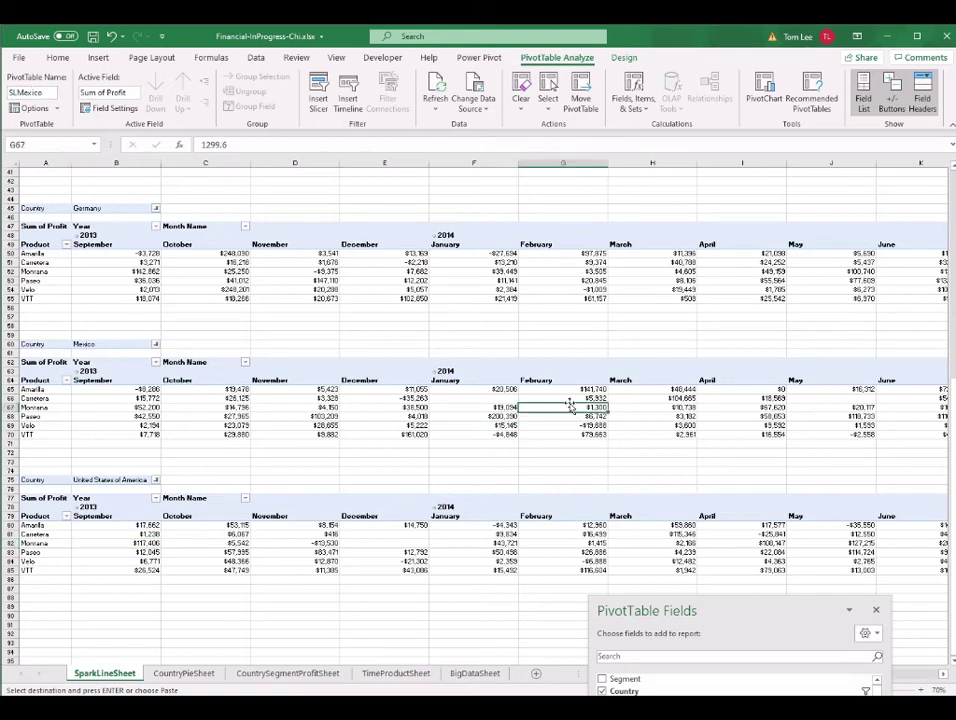
pyautogui.scroll(13, 483, 404)
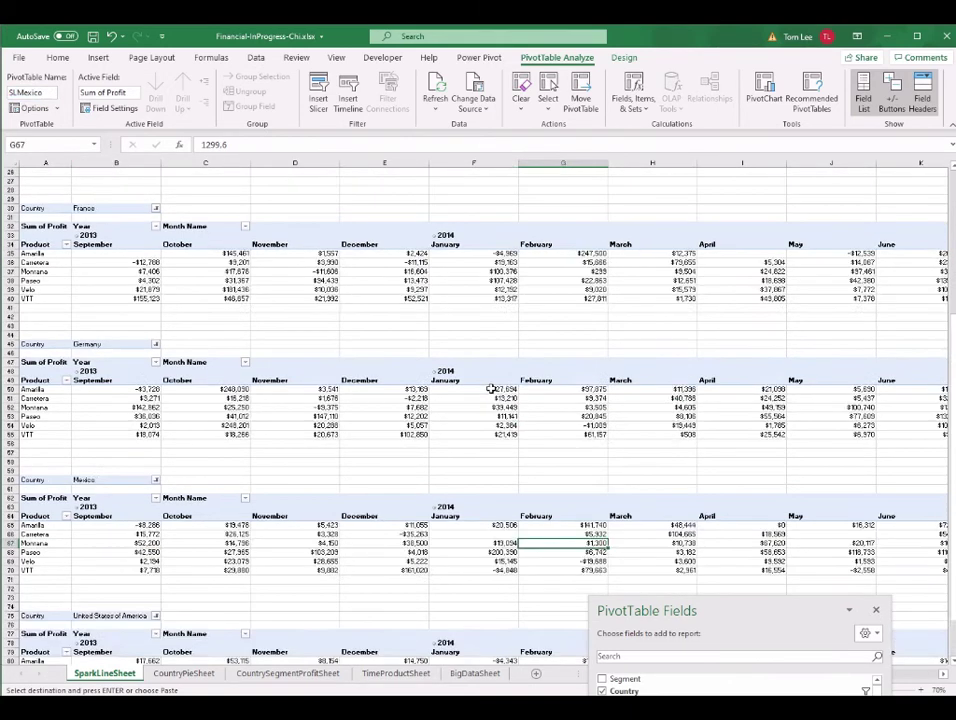
pyautogui.click(530, 244)
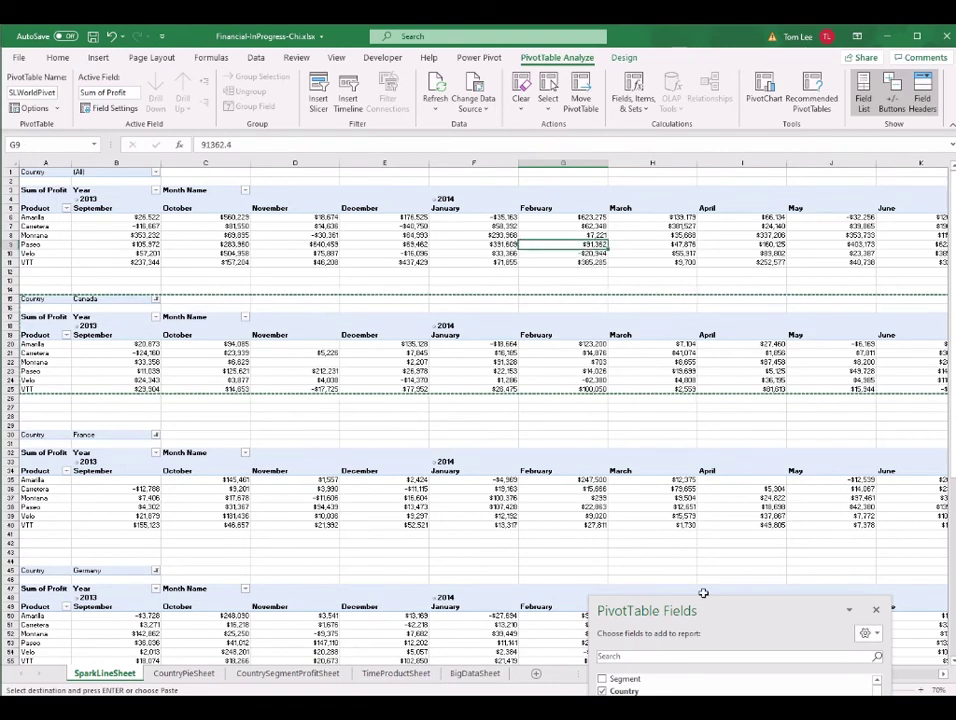
pyautogui.moveTo(775, 614); pyautogui.dragTo(781, 202)
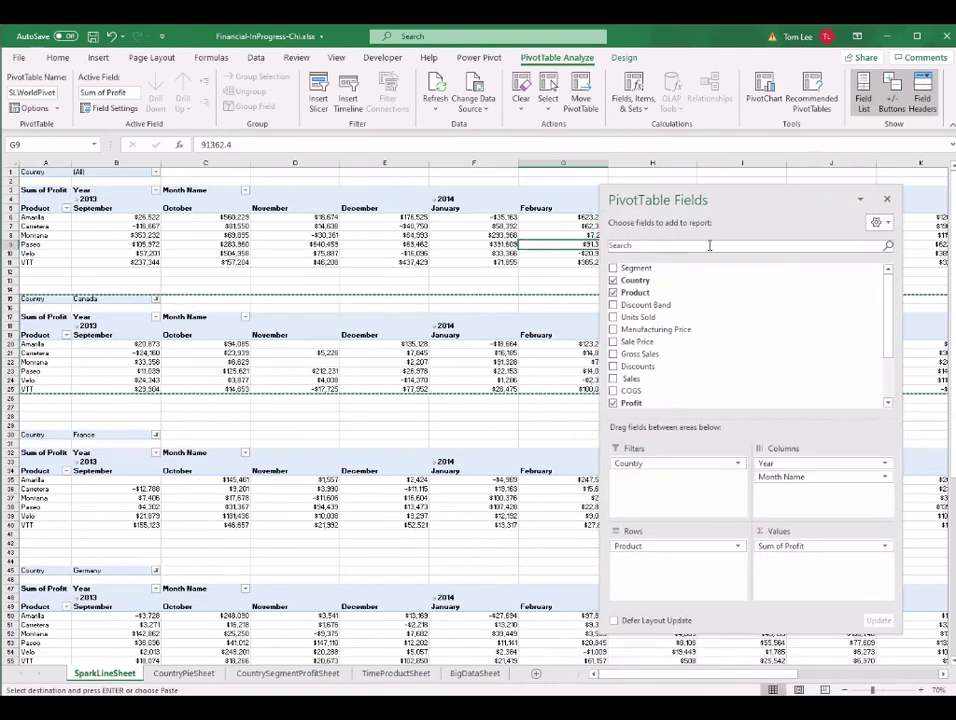
pyautogui.click(381, 363)
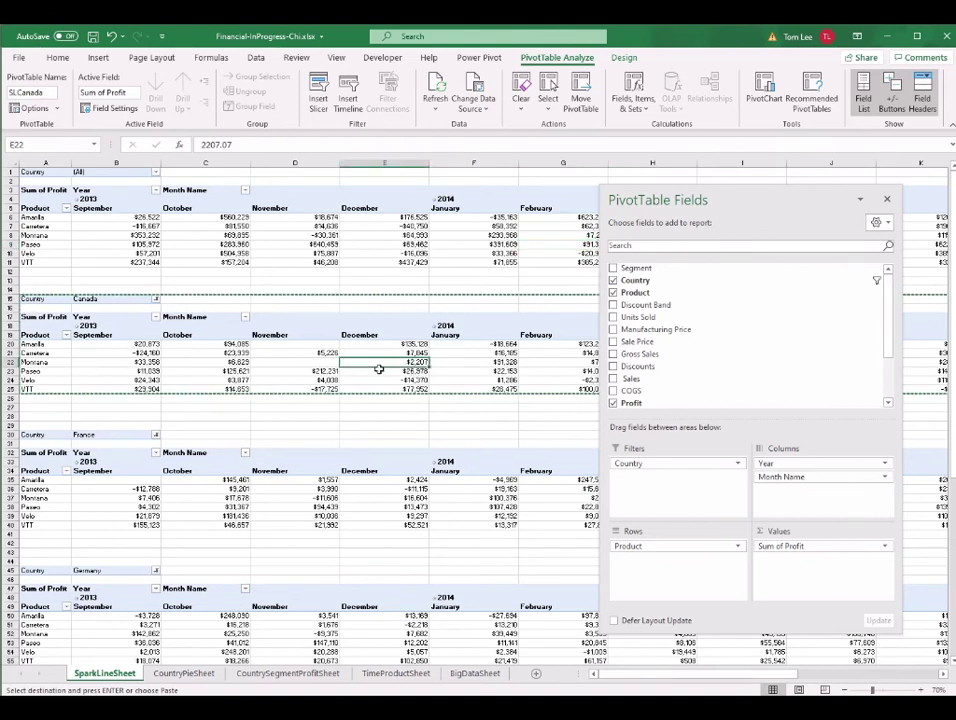
pyautogui.moveTo(734, 201); pyautogui.dragTo(717, 463)
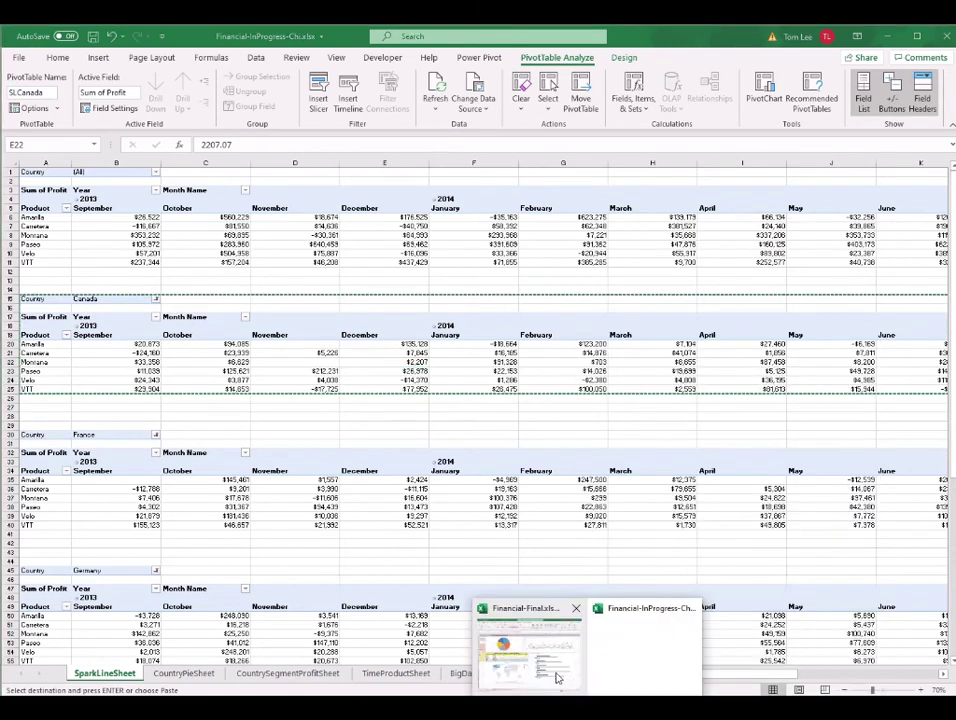
pyautogui.click(535, 688)
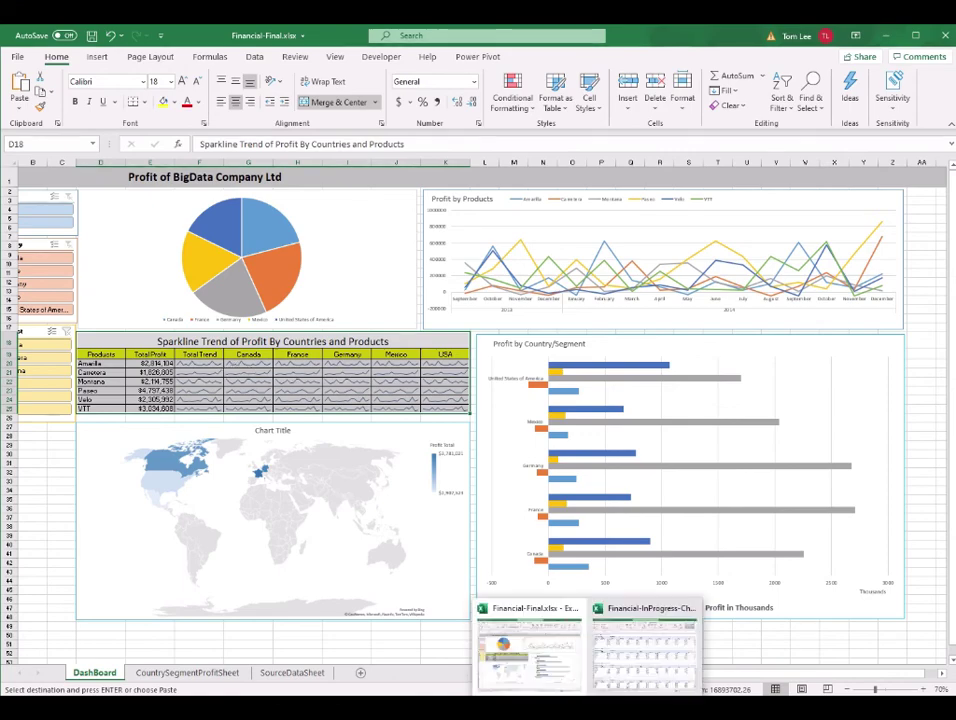
pyautogui.click(651, 640)
pyautogui.click(125, 226)
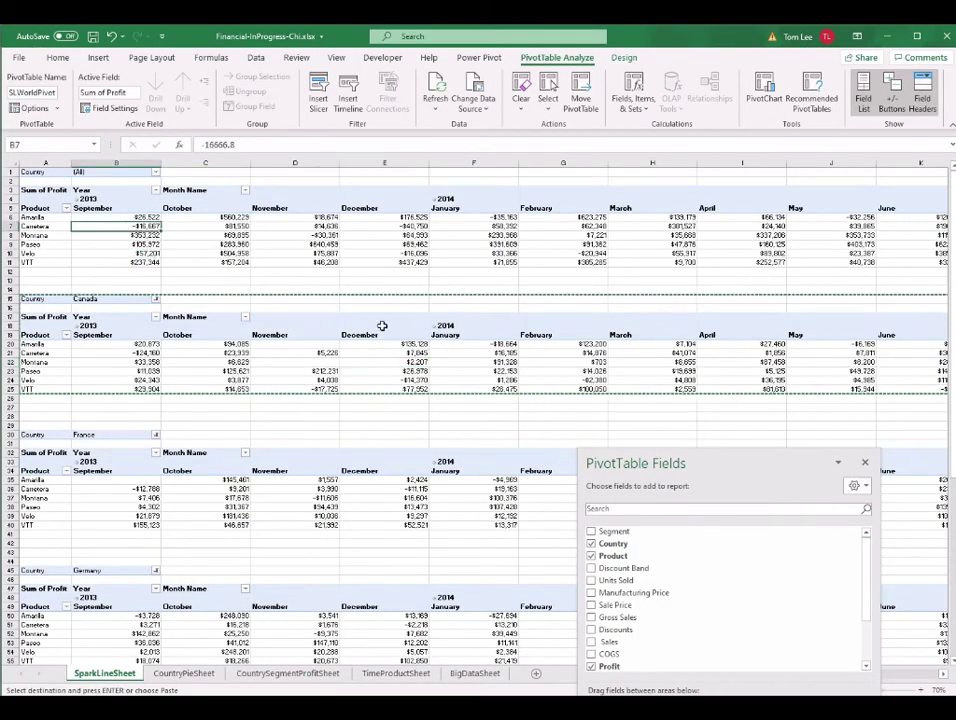
pyautogui.moveTo(733, 459); pyautogui.dragTo(570, 444)
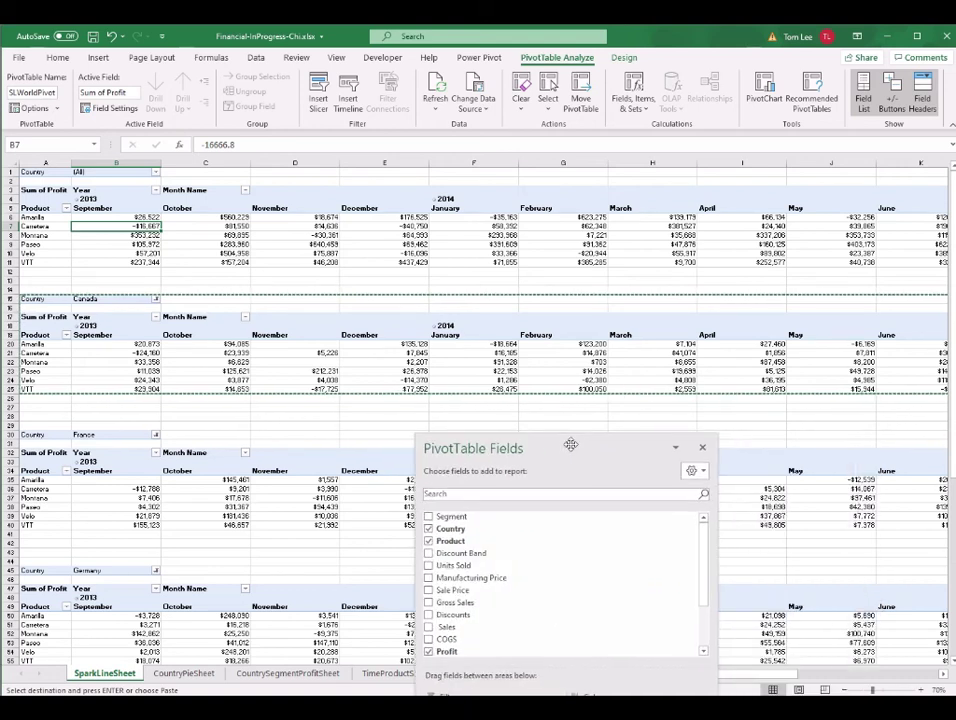
pyautogui.click(624, 57)
# - Set Grand Totals to On for Rows Only, adding a Grand Total profit column
pyautogui.click(57, 98)
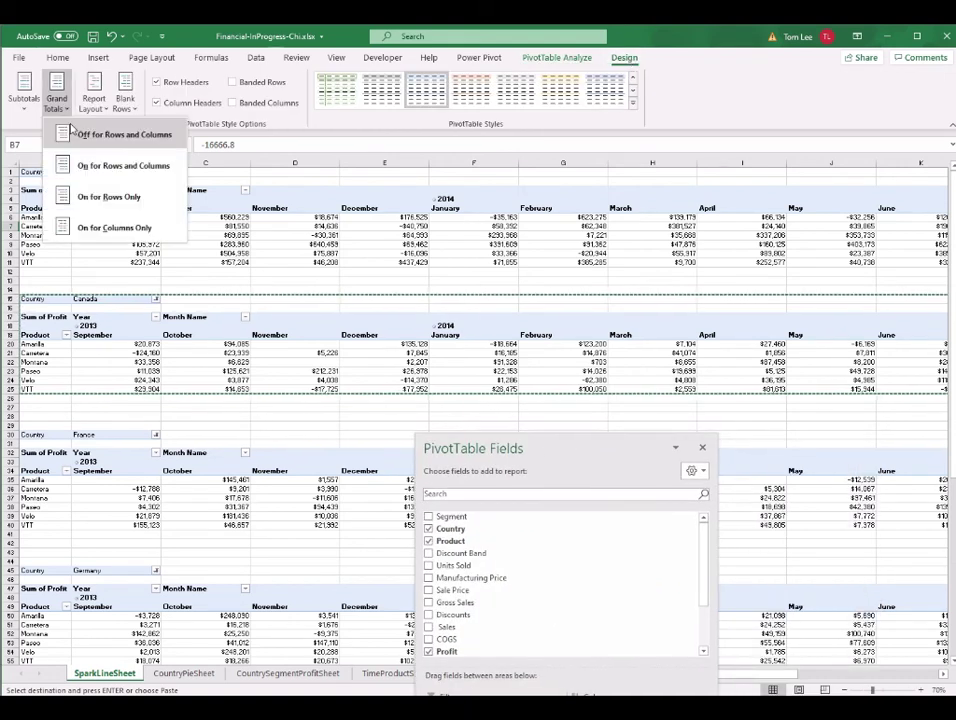
pyautogui.click(110, 196)
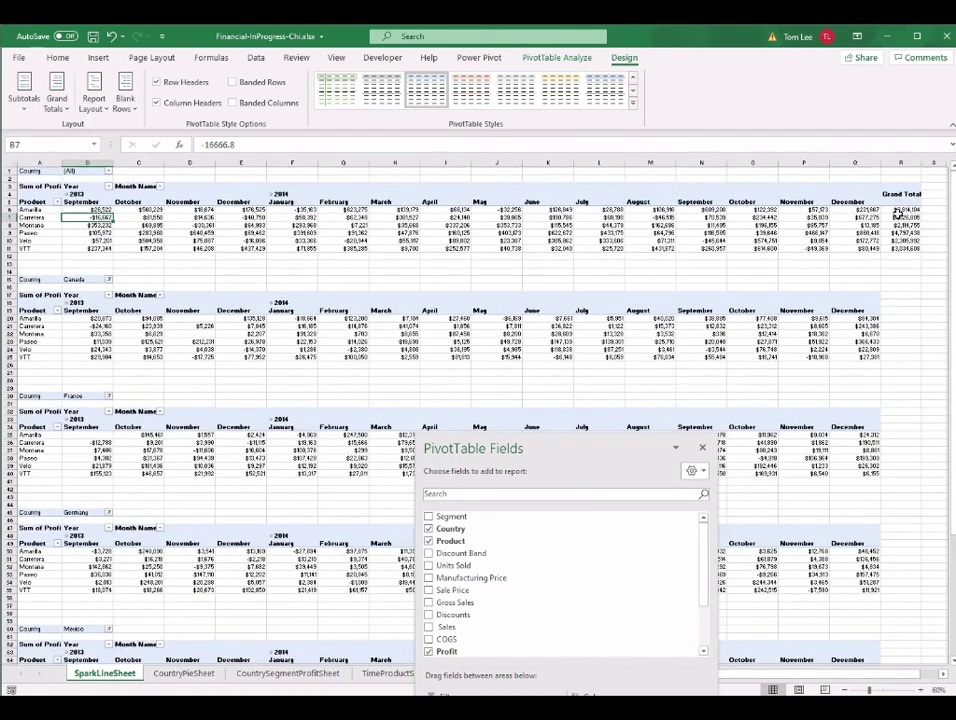
pyautogui.moveTo(903, 209); pyautogui.dragTo(903, 249)
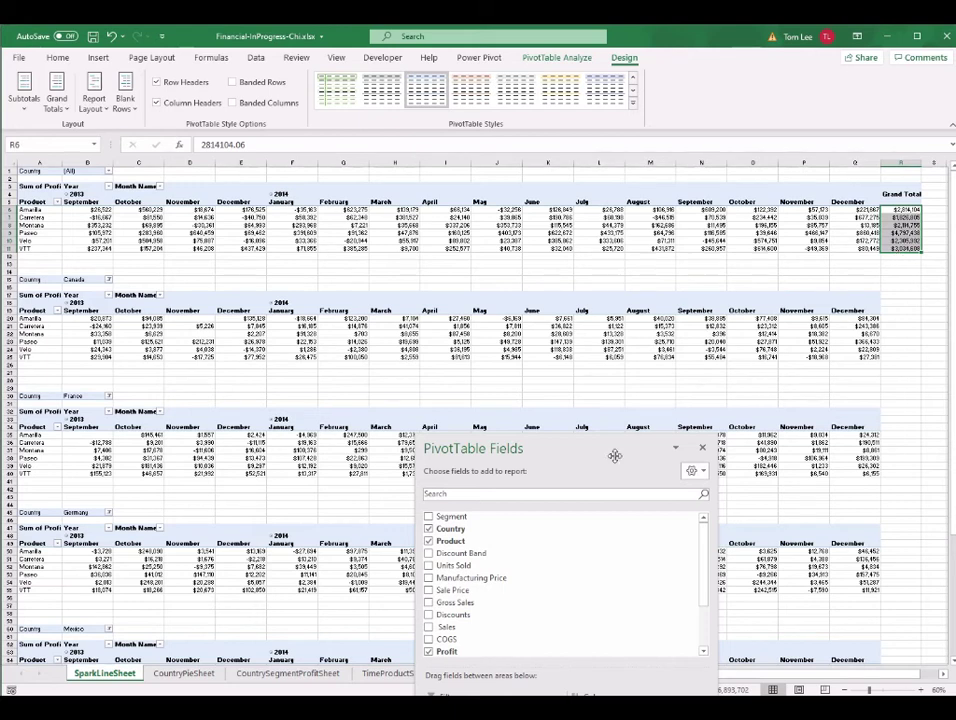
pyautogui.moveTo(613, 450); pyautogui.dragTo(702, 196)
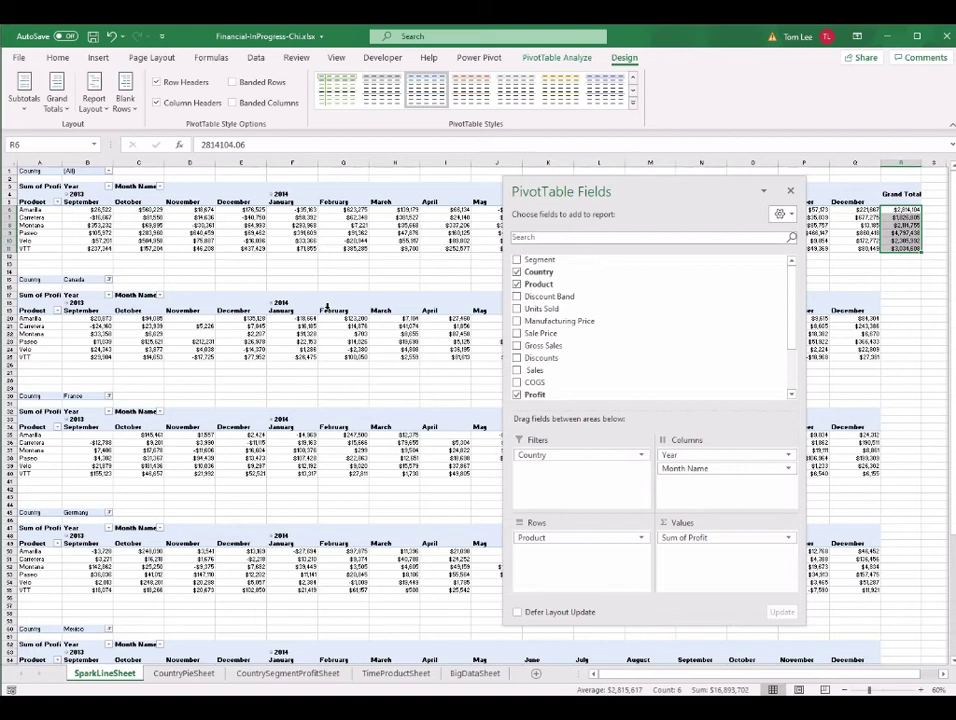
pyautogui.moveTo(371, 350)
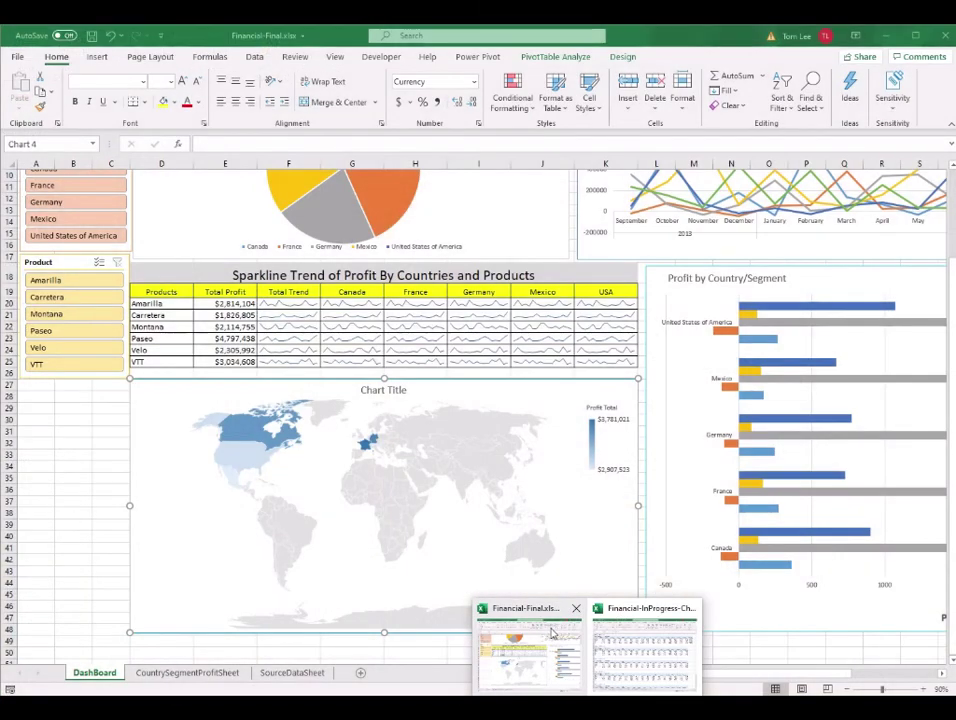
pyautogui.click(576, 634)
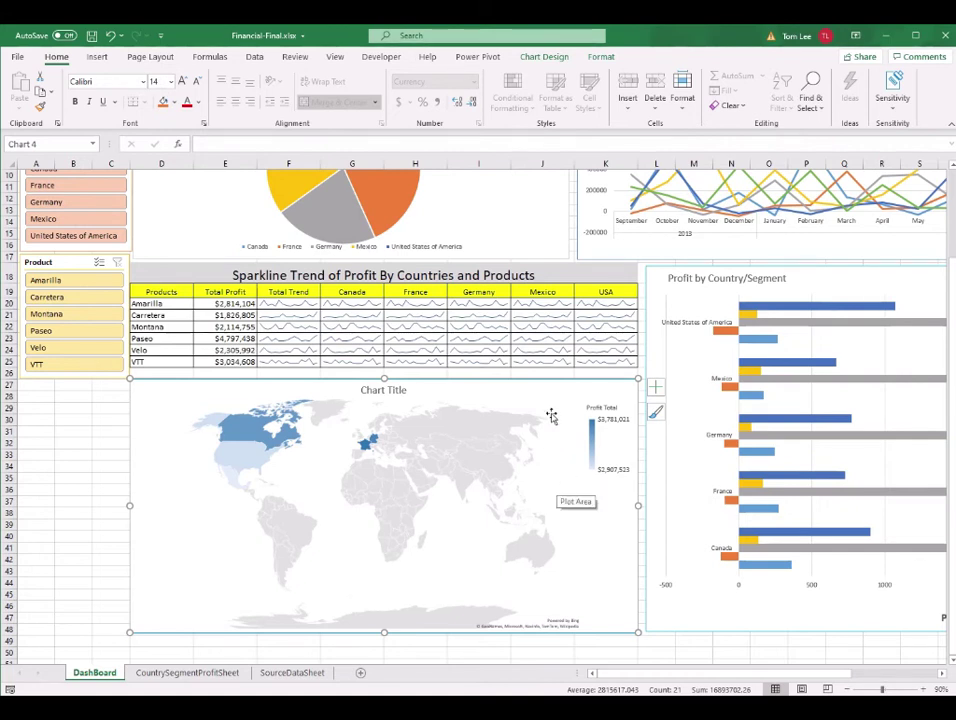
pyautogui.hotkey('alt', 'Tab')
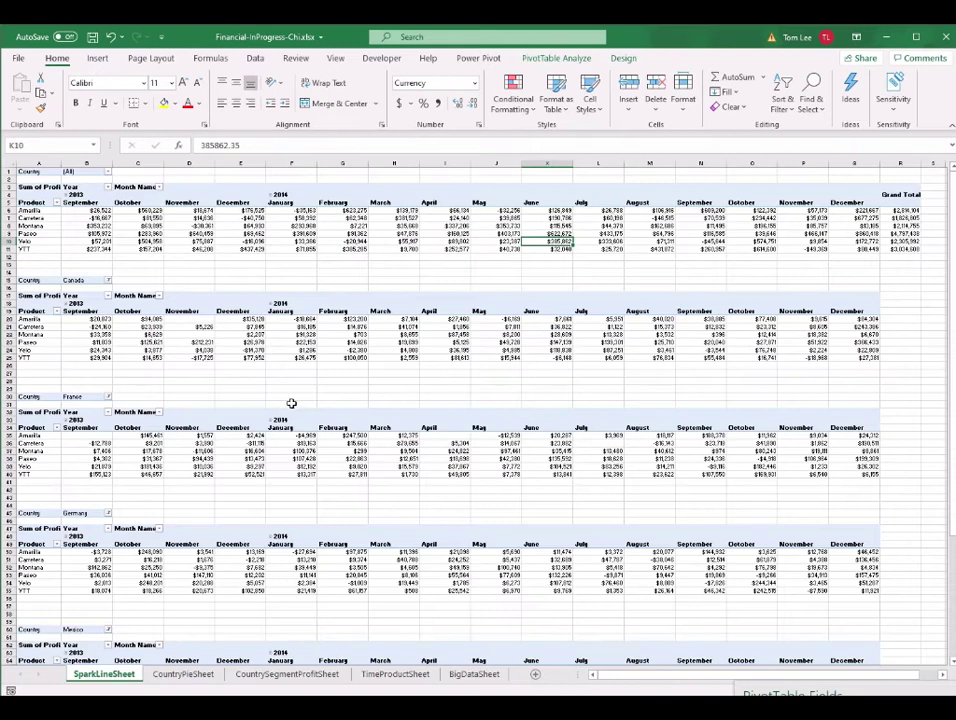
pyautogui.click(246, 347)
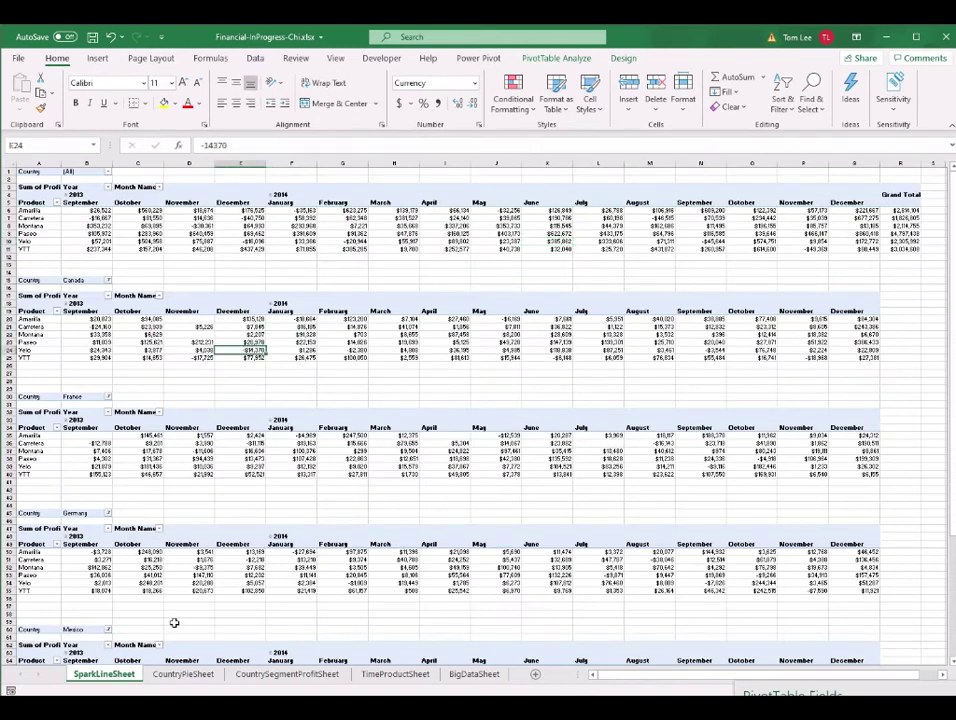
# - Create a copy of SparkLineSheet named SparkLineSheet (2)
pyautogui.rightClick(121, 679)
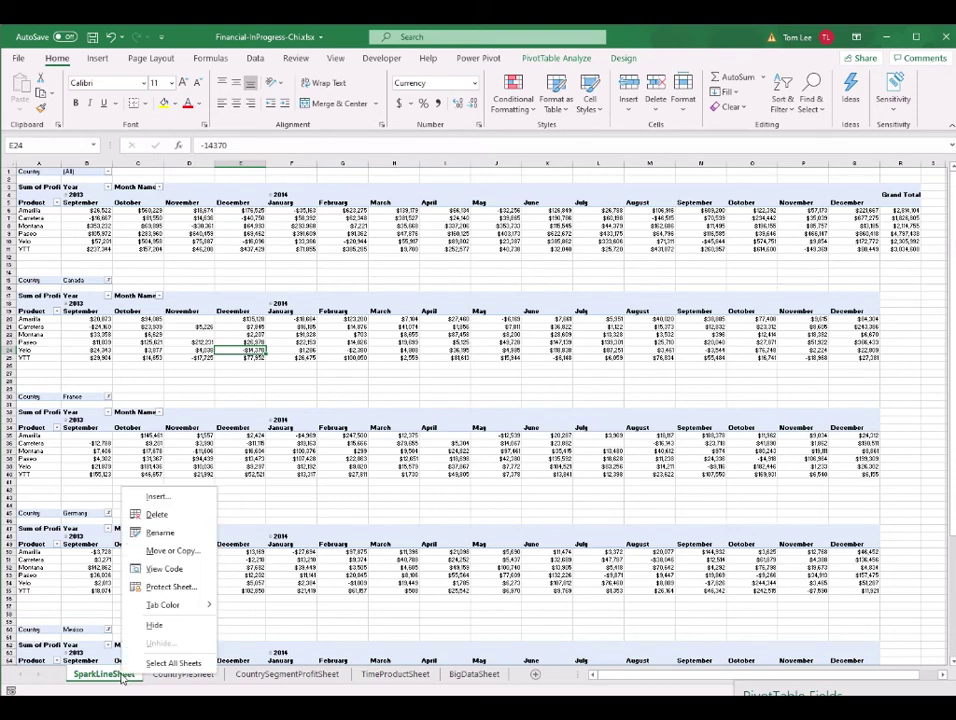
pyautogui.click(189, 553)
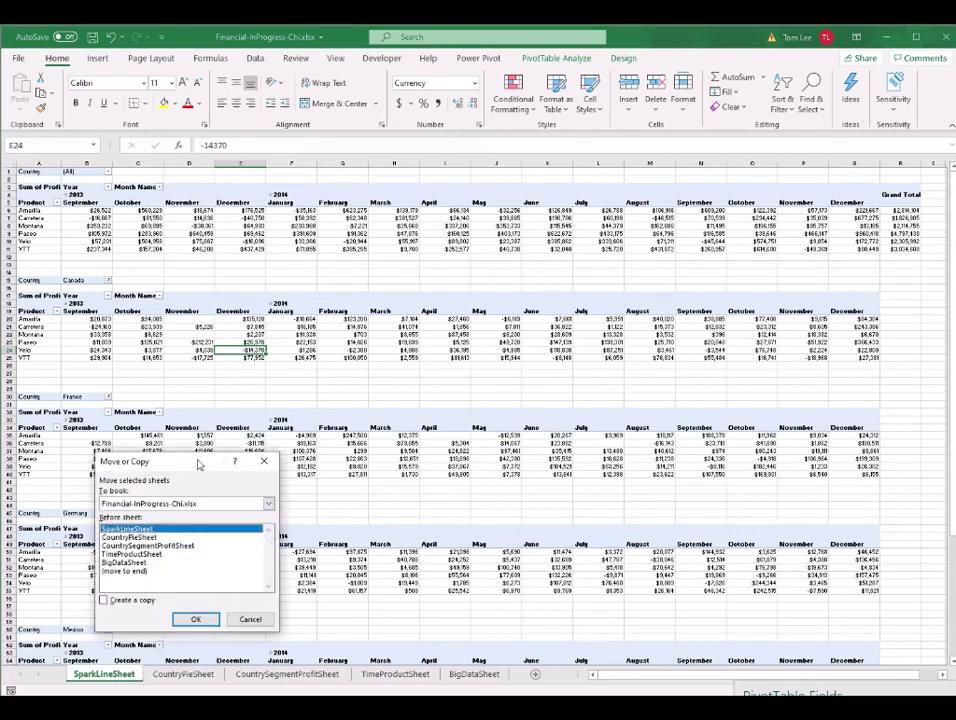
pyautogui.moveTo(197, 465); pyautogui.dragTo(471, 192)
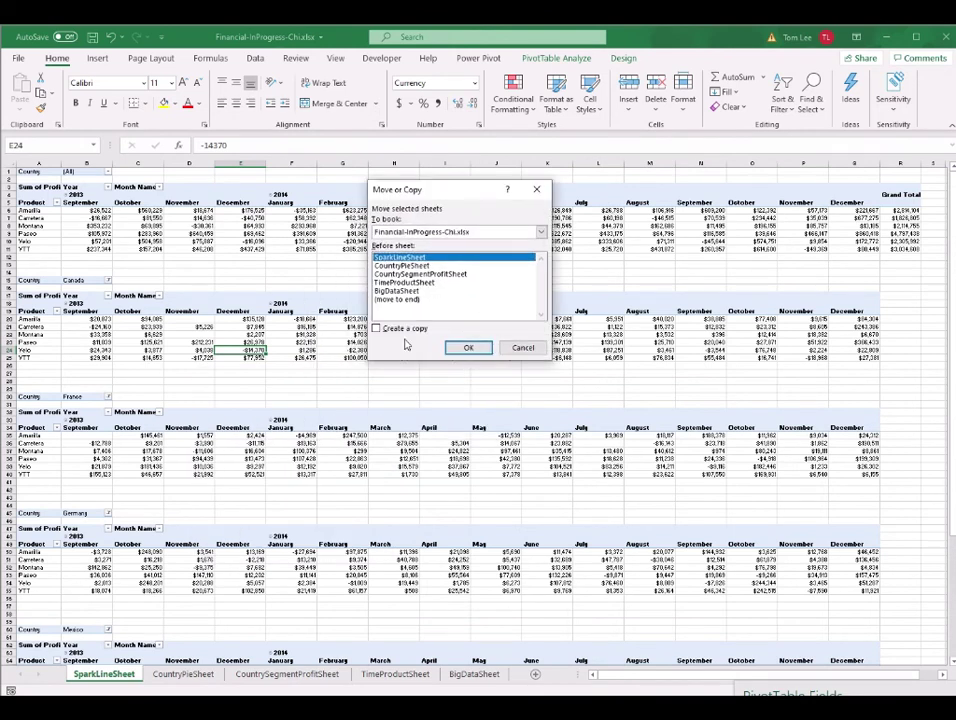
pyautogui.click(378, 329)
pyautogui.click(468, 347)
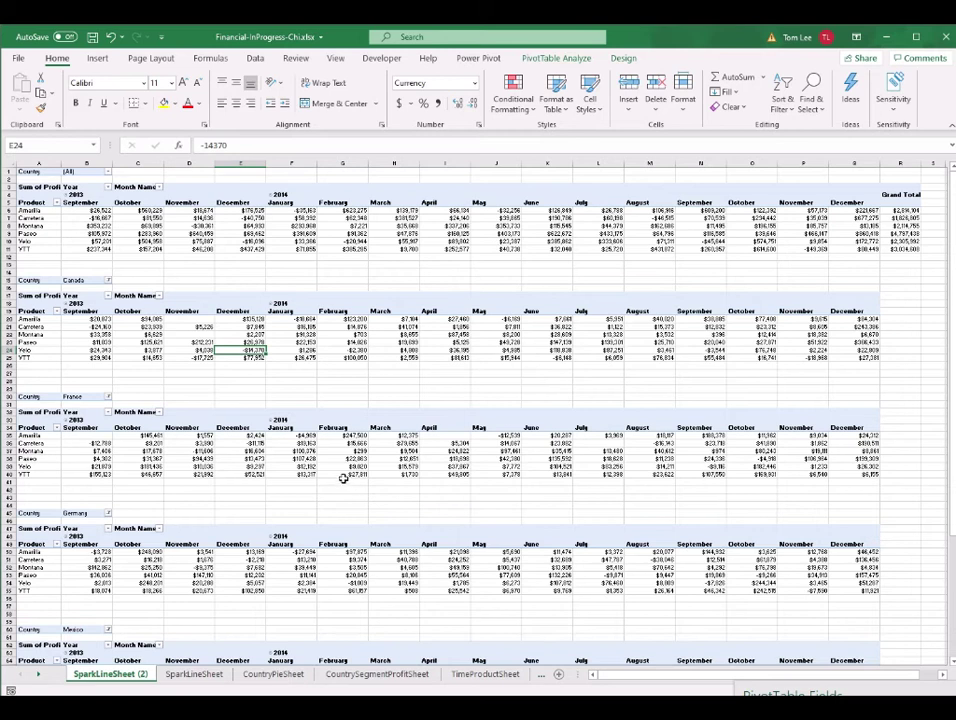
# - Delete the lower country pivot tables on the copied sheet
pyautogui.moveTo(36, 178); pyautogui.dragTo(365, 258)
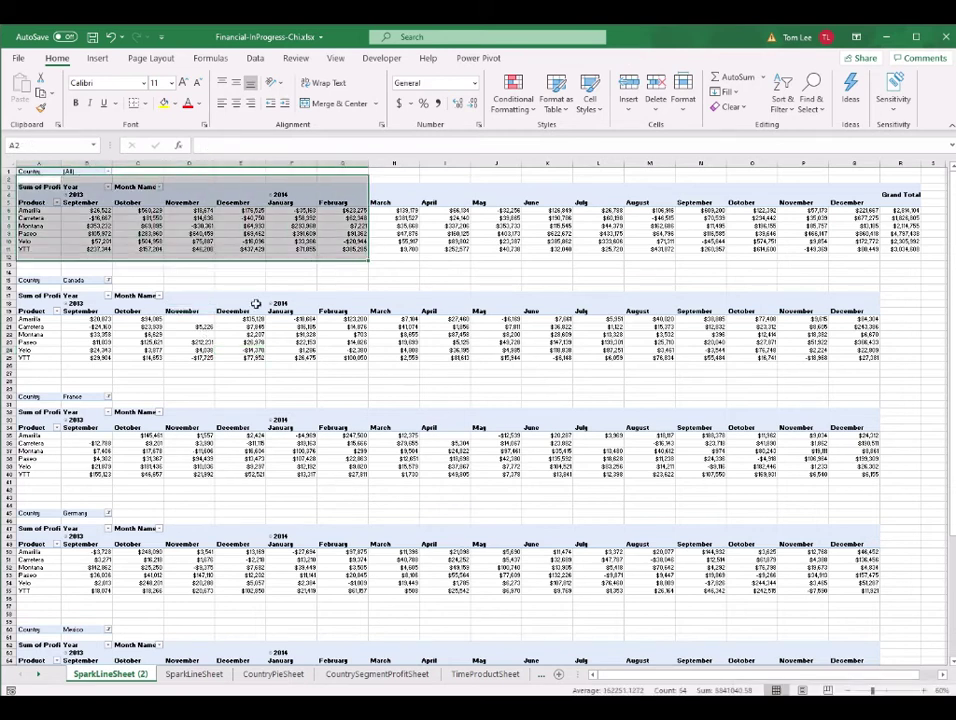
pyautogui.moveTo(33, 281); pyautogui.dragTo(913, 628)
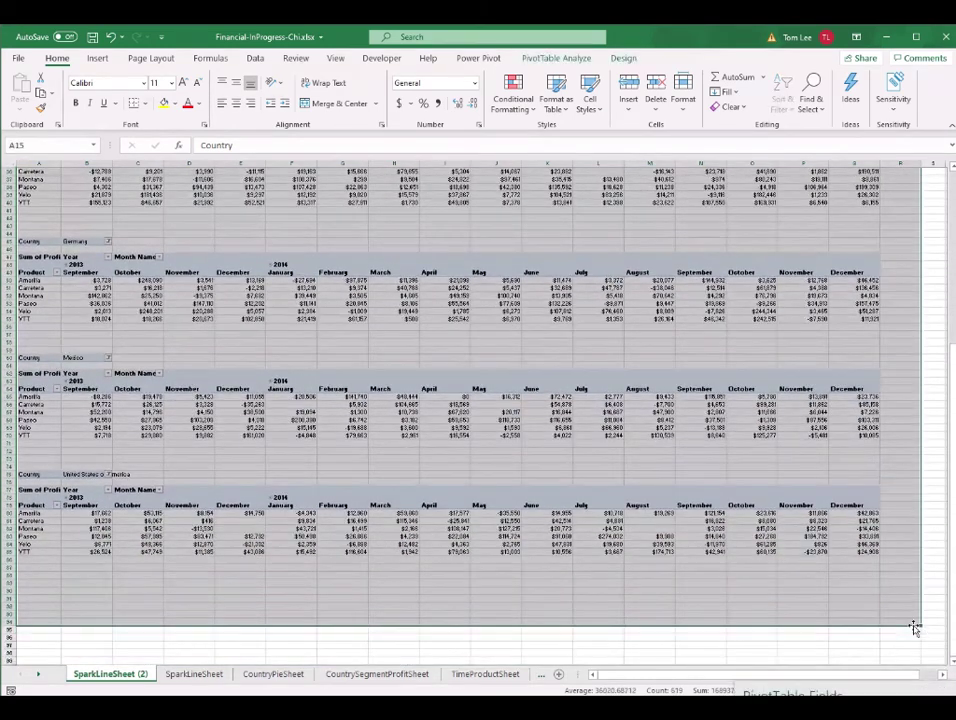
pyautogui.press('Delete')
# - Remove Year, Month Name, Country, Product and Sum of Profit from the remaining pivot
pyautogui.click(395, 363)
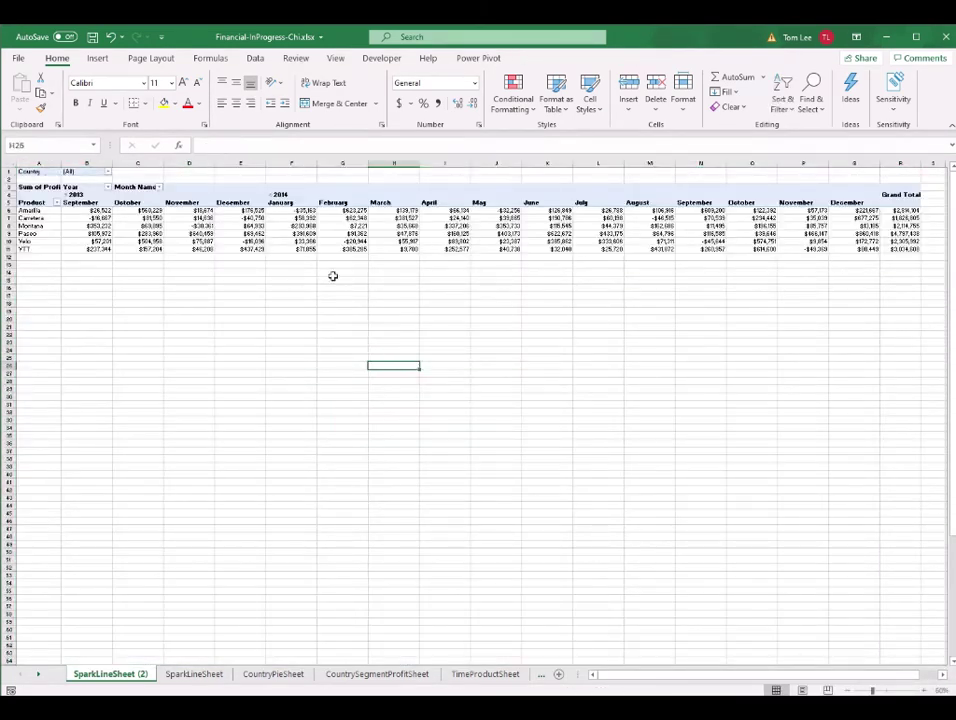
pyautogui.click(202, 226)
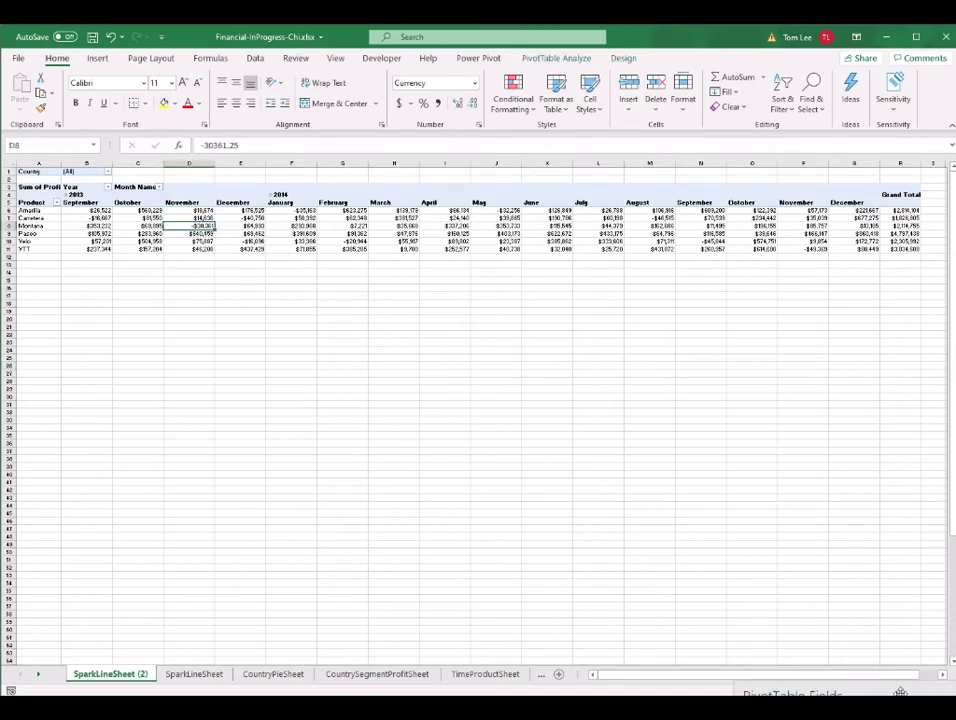
pyautogui.moveTo(900, 688); pyautogui.dragTo(788, 181)
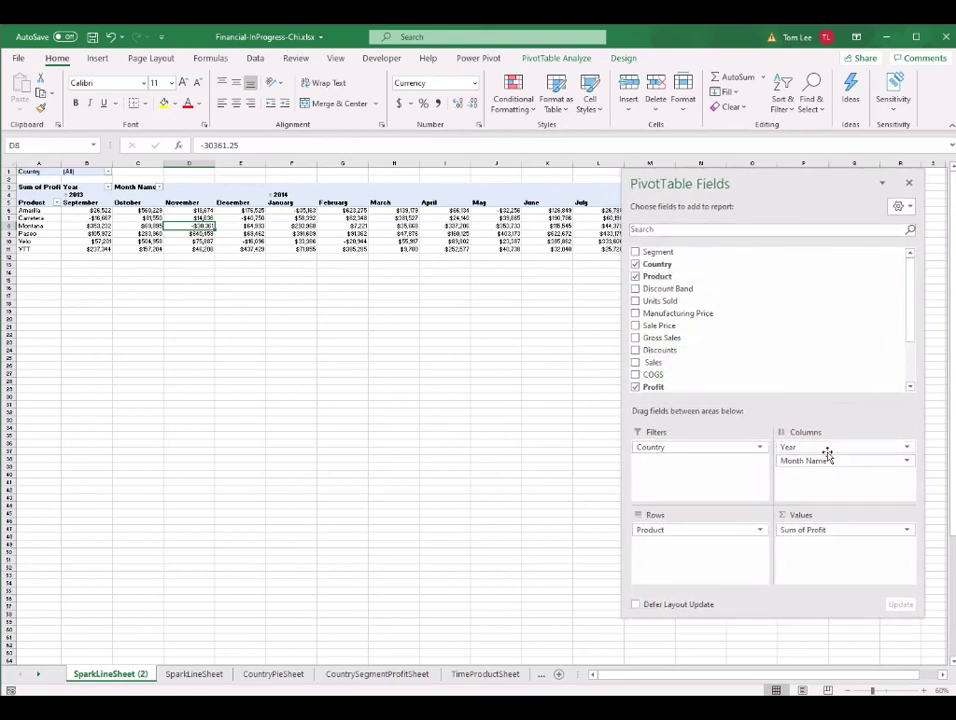
pyautogui.moveTo(827, 454); pyautogui.dragTo(832, 322)
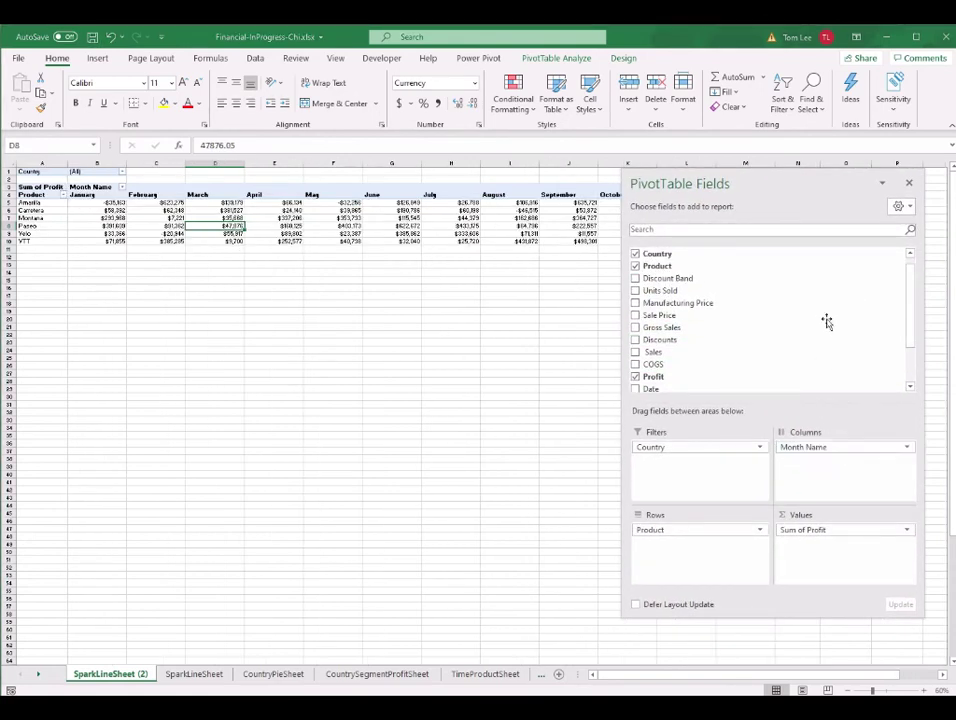
pyautogui.moveTo(711, 450); pyautogui.dragTo(760, 335)
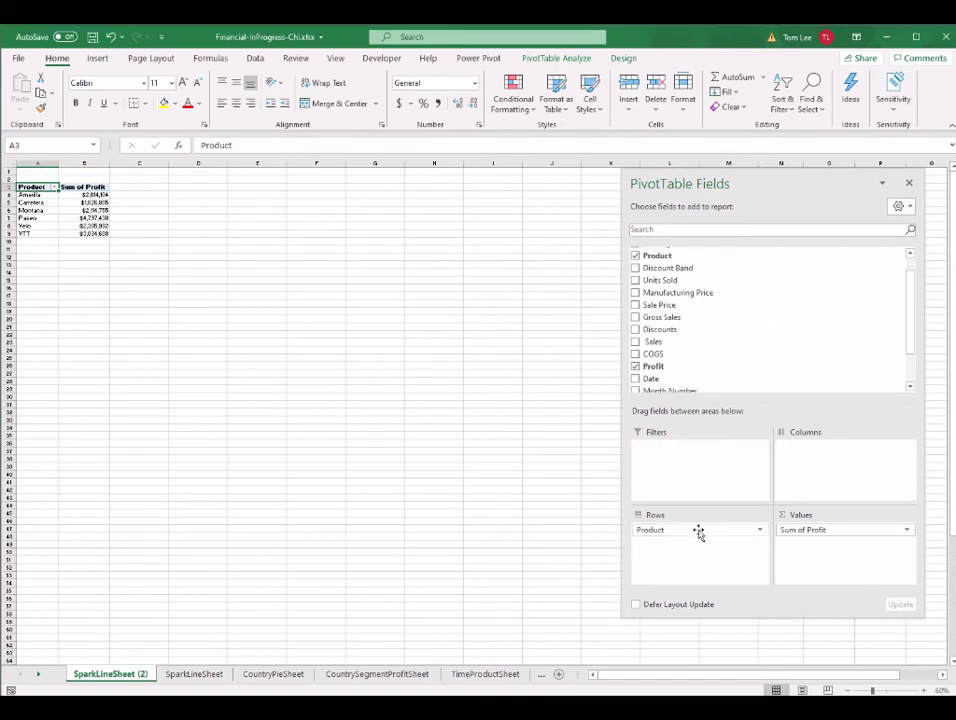
pyautogui.click(158, 241)
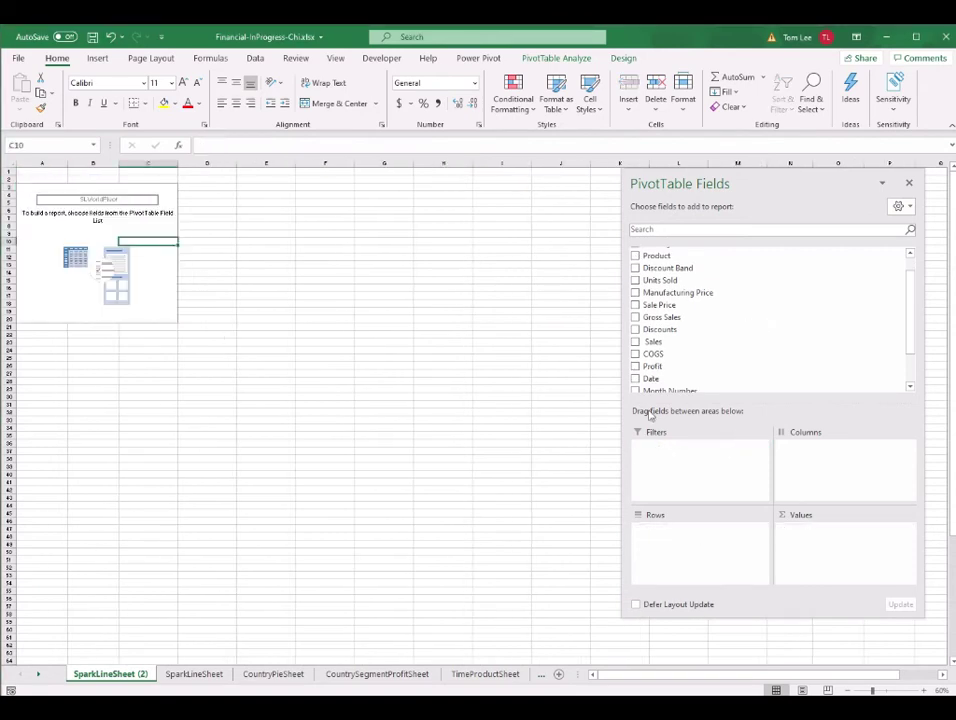
# - Put Country in Rows and Profit in Values, listing each country's Sum of Profit
pyautogui.moveTo(911, 314); pyautogui.dragTo(911, 273)
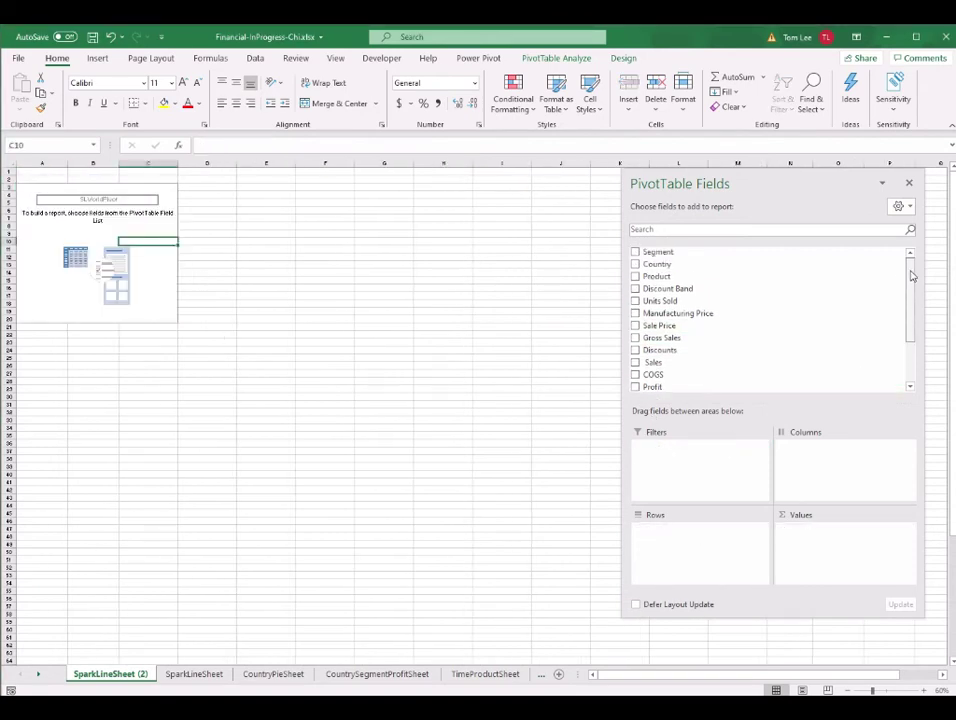
pyautogui.moveTo(666, 266); pyautogui.dragTo(694, 540)
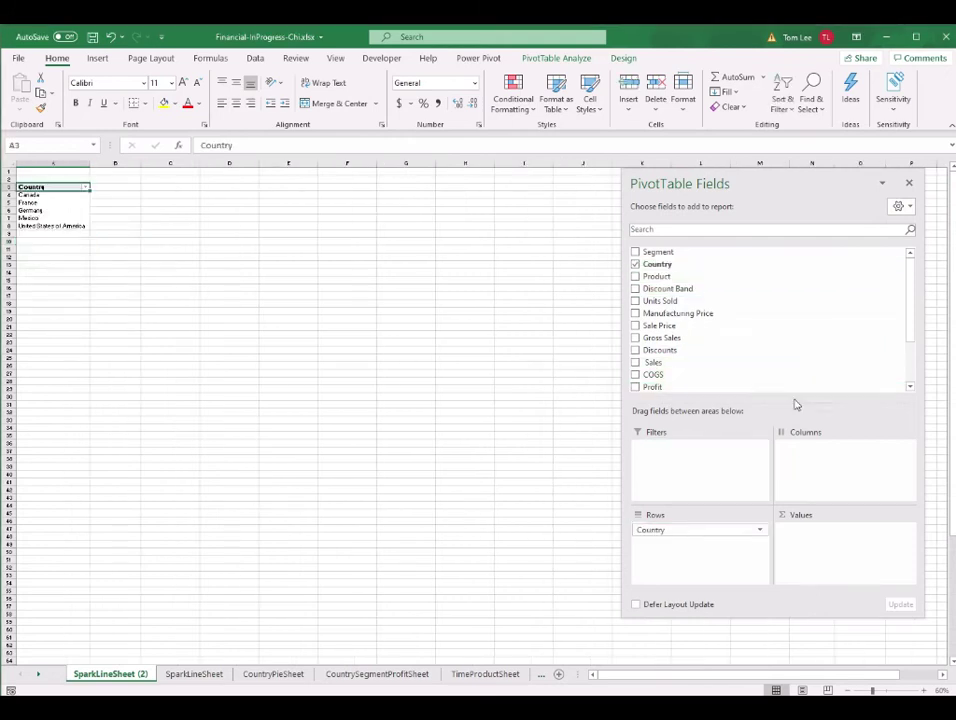
pyautogui.moveTo(711, 389); pyautogui.dragTo(836, 545)
pyautogui.scroll(5, 285, 321)
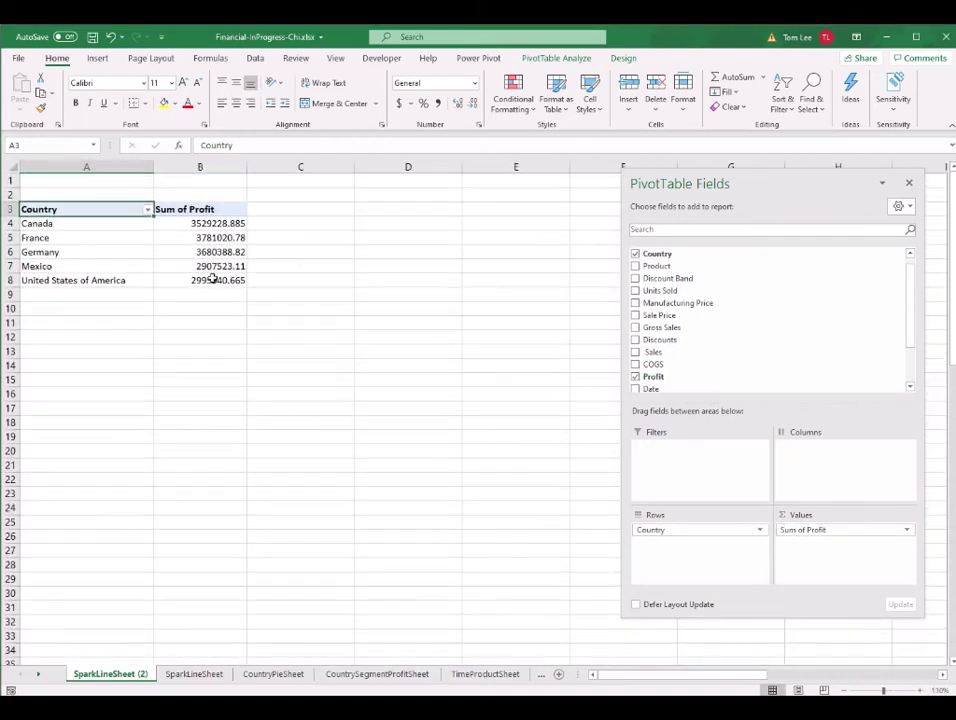
pyautogui.moveTo(101, 223); pyautogui.dragTo(179, 280)
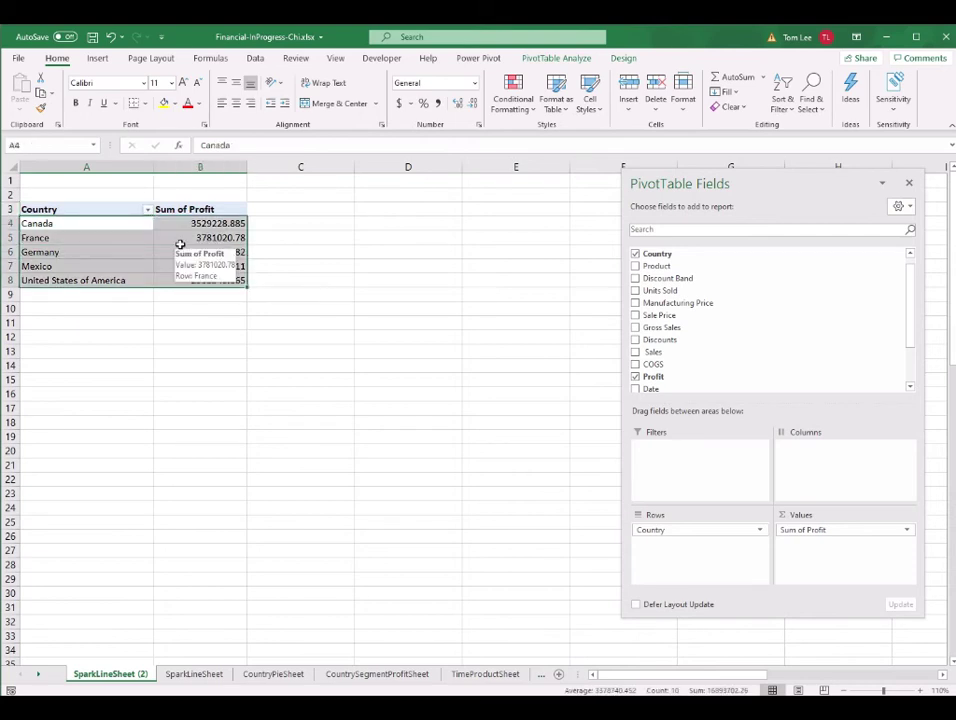
pyautogui.moveTo(117, 209); pyautogui.dragTo(203, 265)
pyautogui.click(205, 265)
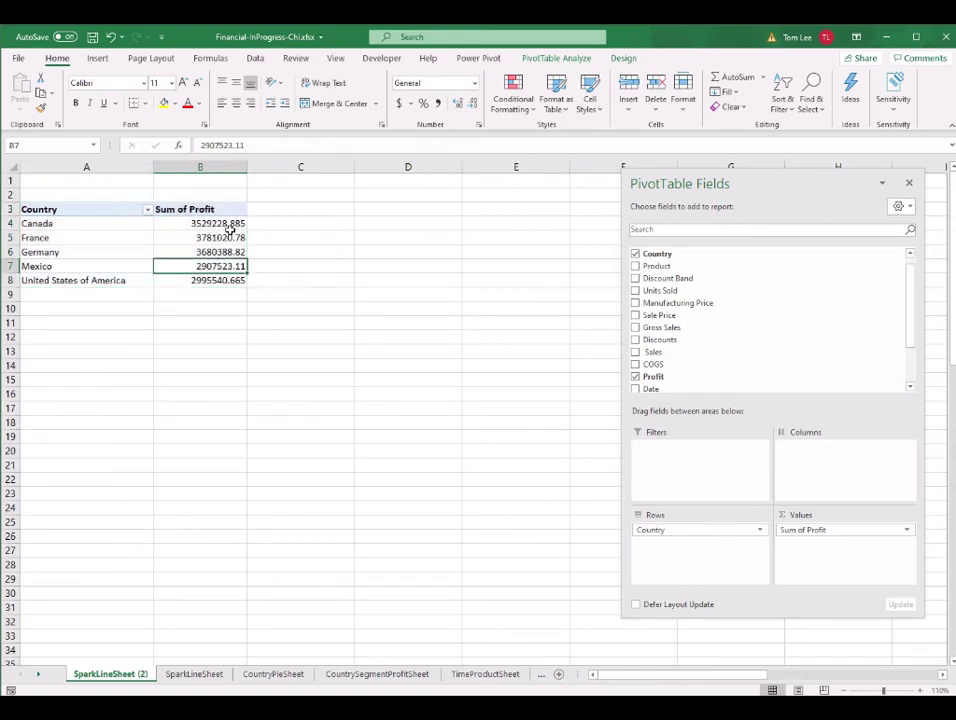
pyautogui.click(212, 222)
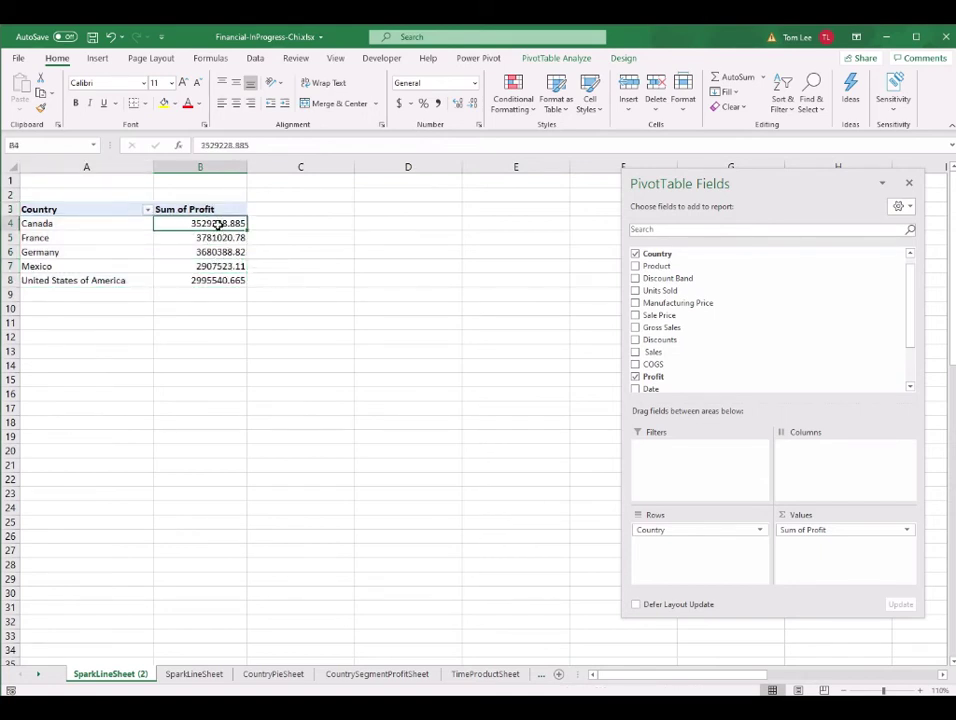
# - Format Sum of Profit as Currency with 0 decimal places, e.g. $3,529,229 for Canada
pyautogui.rightClick(218, 225)
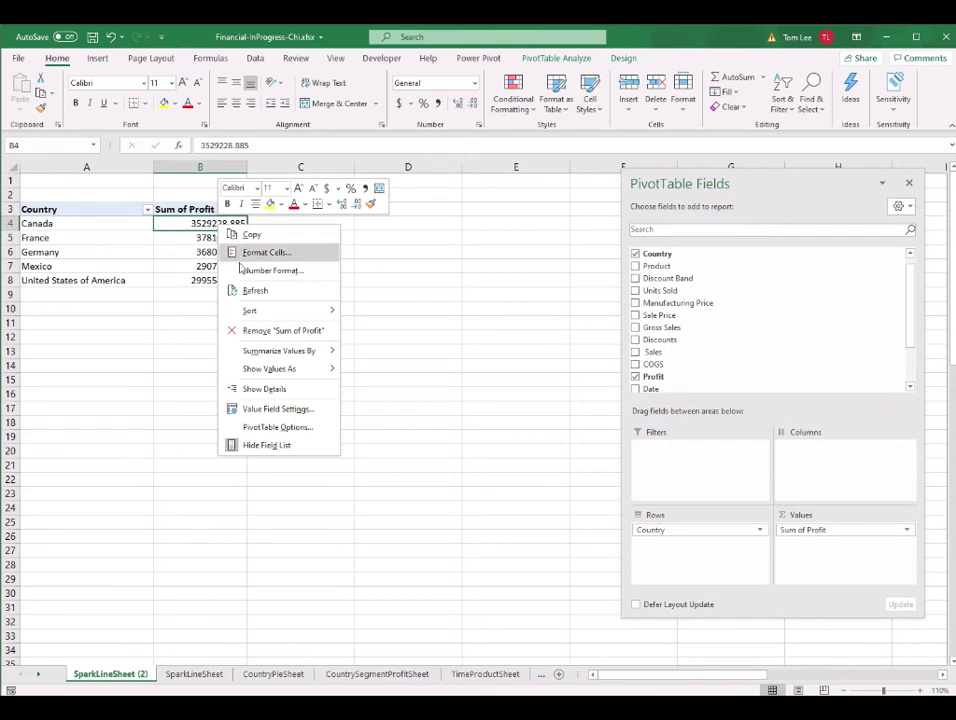
pyautogui.click(278, 409)
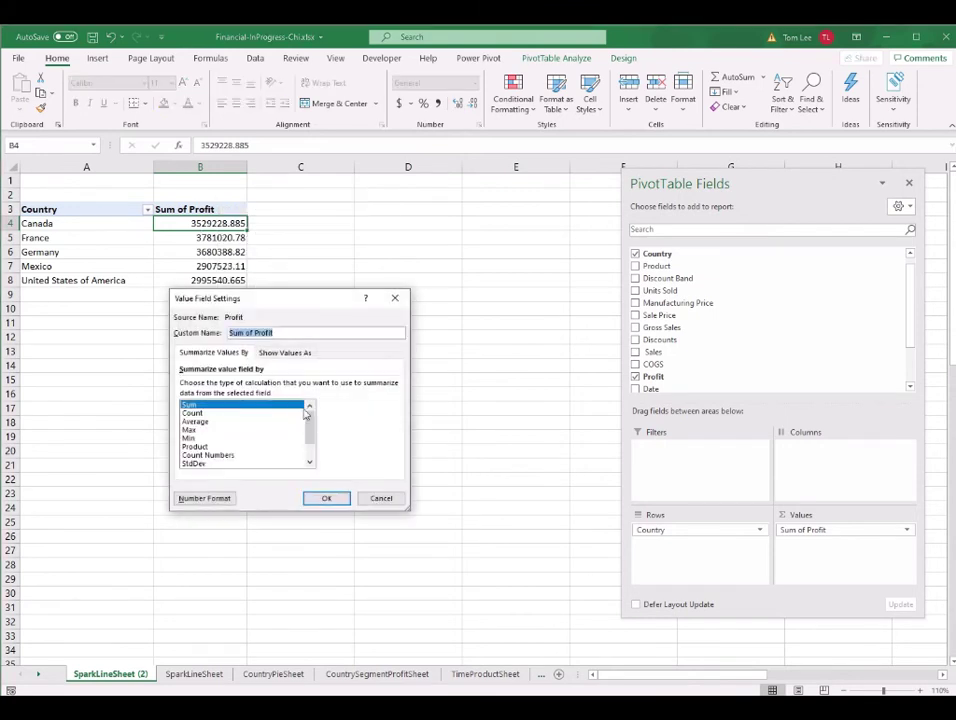
pyautogui.click(206, 498)
pyautogui.click(145, 320)
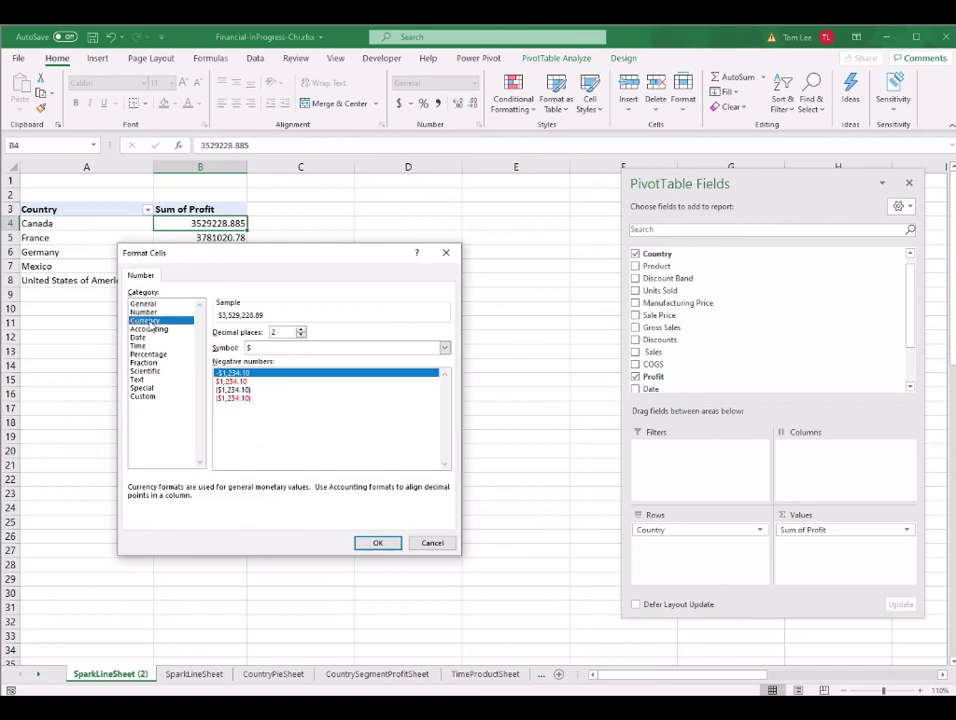
pyautogui.click(300, 335)
pyautogui.click(300, 335)
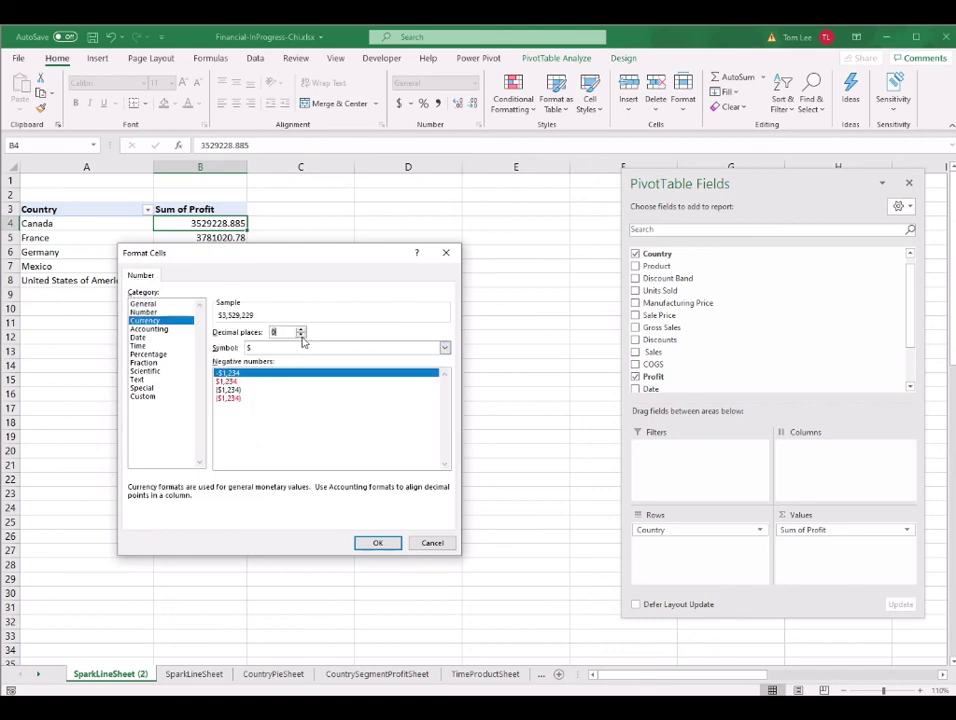
pyautogui.click(379, 543)
pyautogui.click(157, 265)
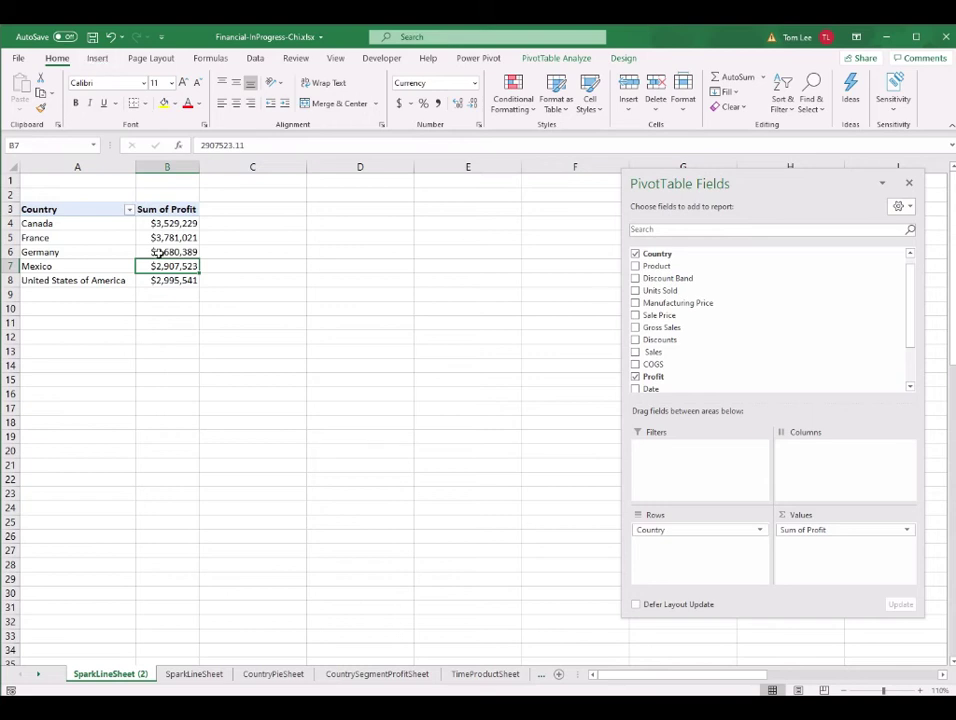
# - Copy the country profit pivot and paste it at D3 as Values & Source Formatting
pyautogui.click(96, 58)
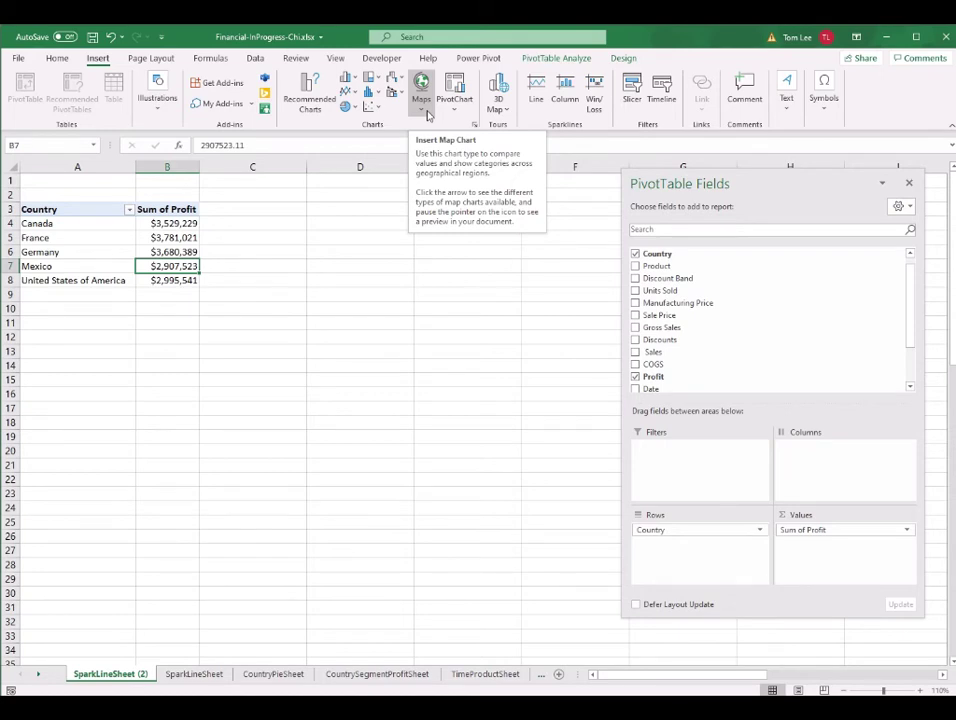
pyautogui.moveTo(107, 212); pyautogui.dragTo(165, 281)
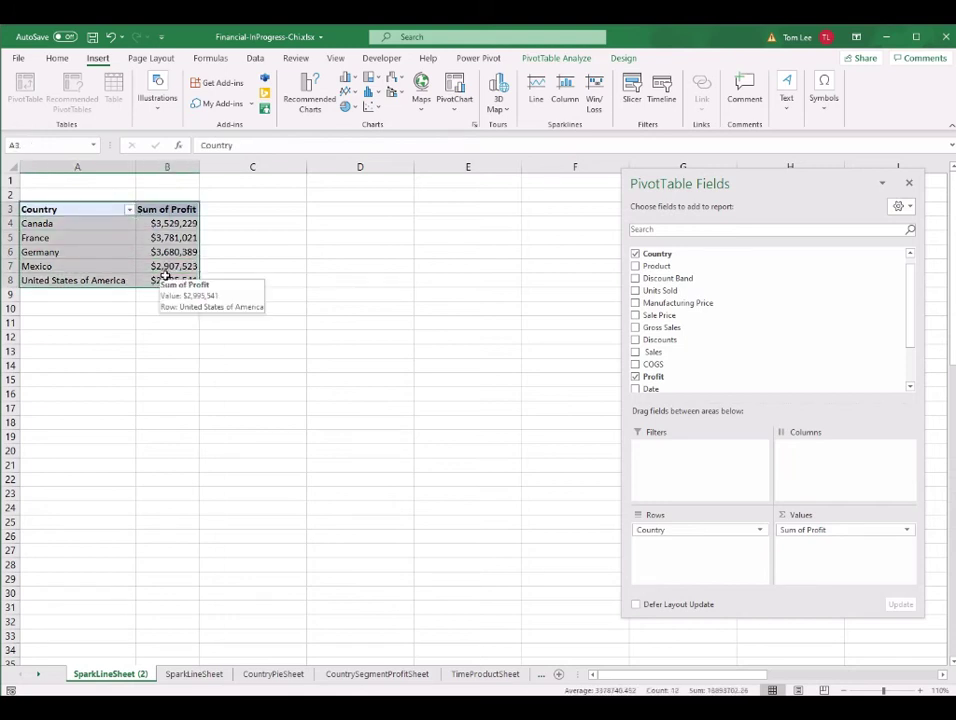
pyautogui.hotkey('ctrl', 'c')
pyautogui.click(360, 209)
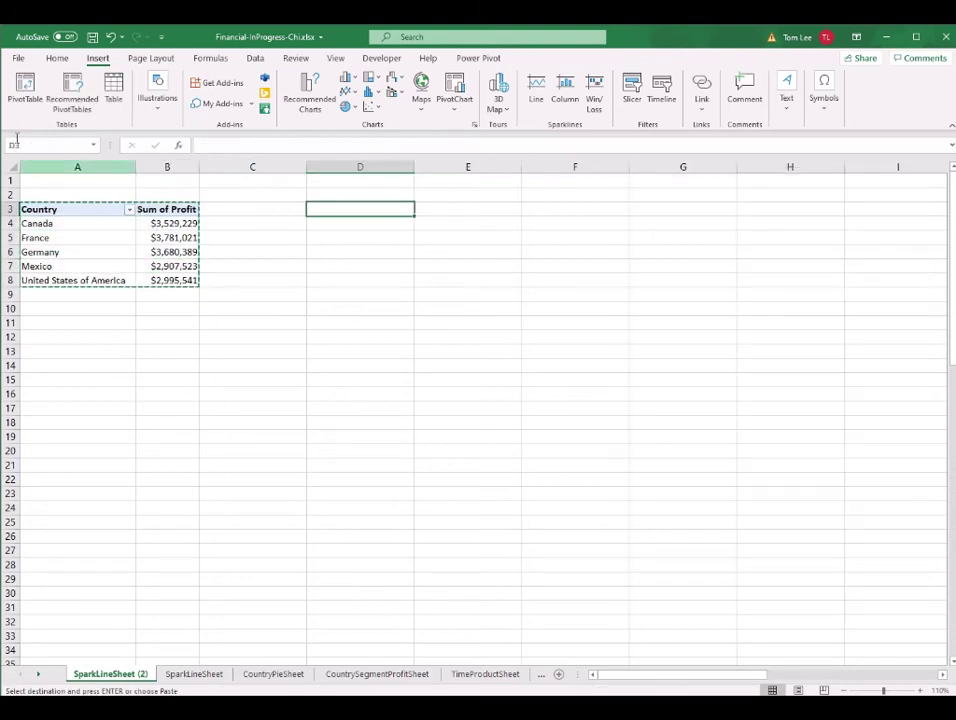
pyautogui.click(57, 60)
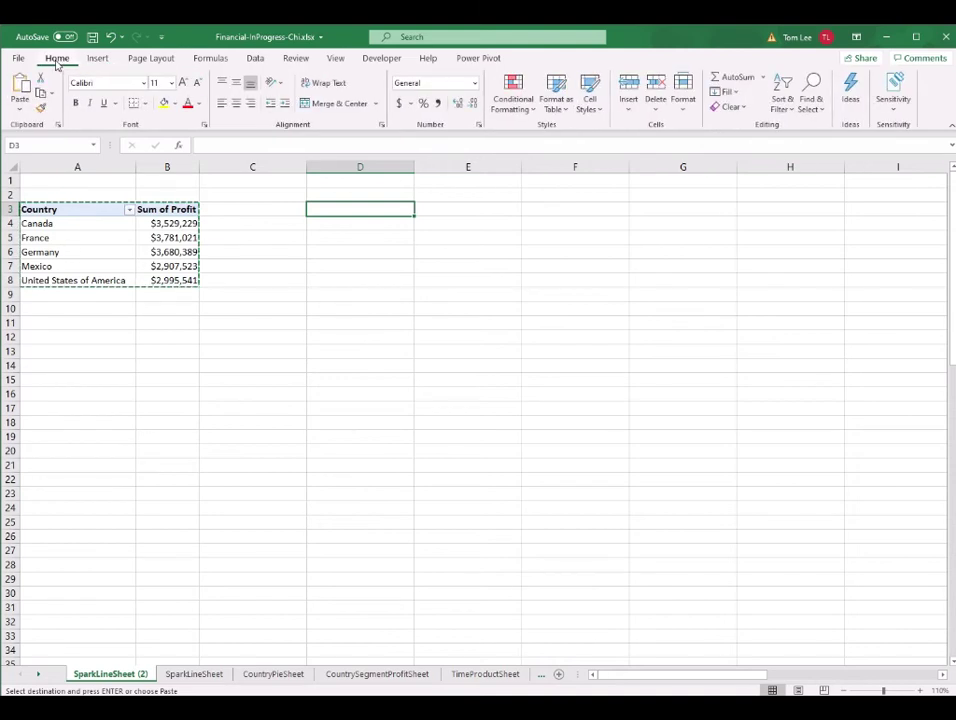
pyautogui.click(21, 112)
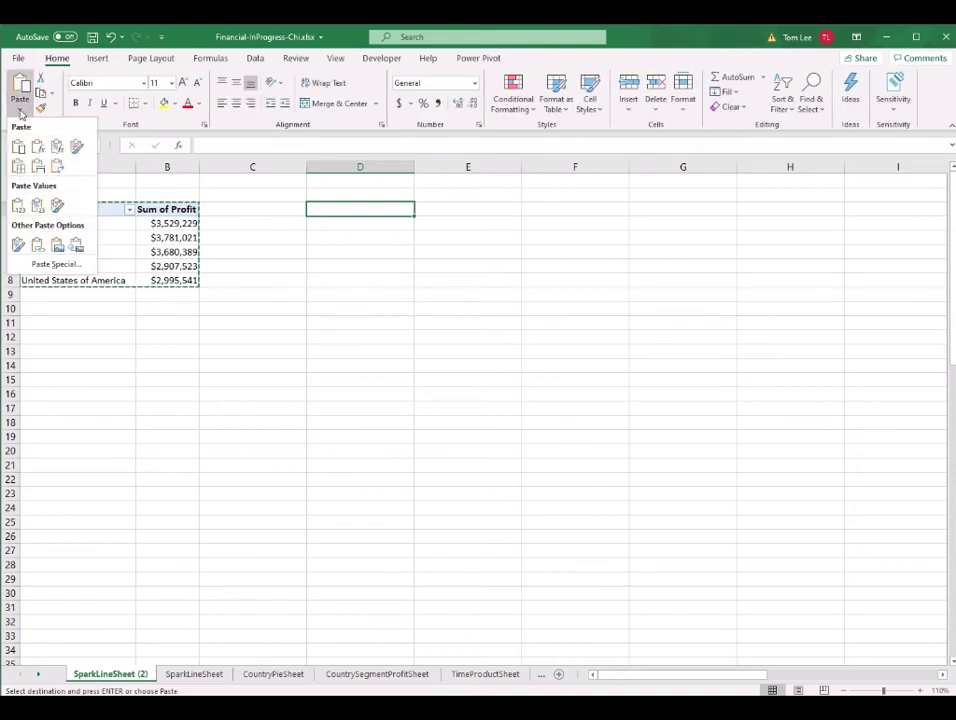
pyautogui.click(56, 206)
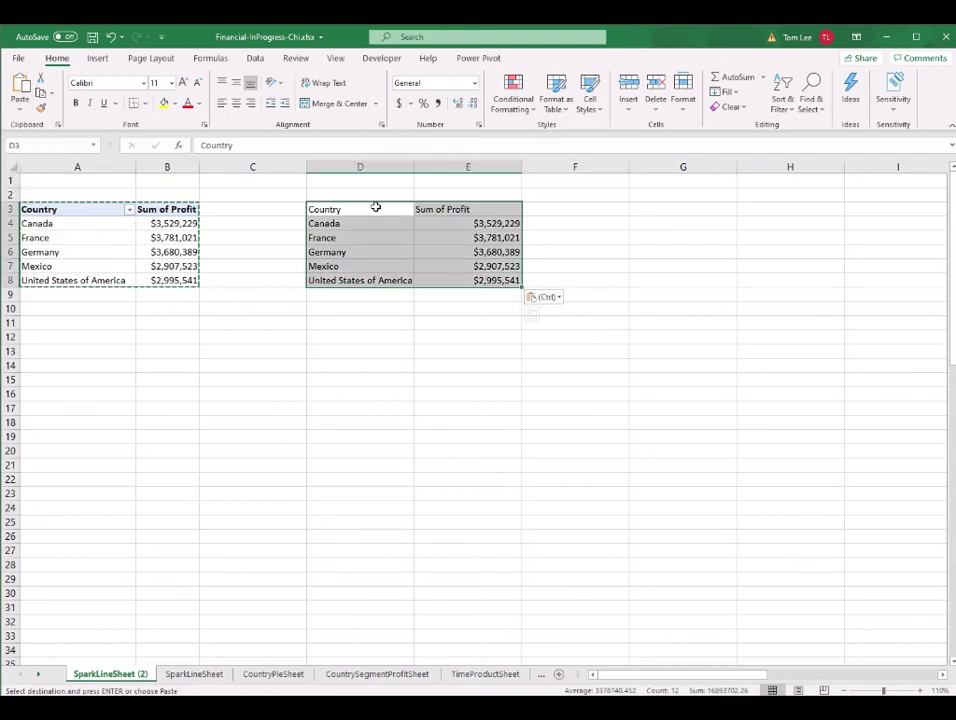
pyautogui.click(445, 272)
pyautogui.moveTo(388, 215); pyautogui.dragTo(483, 284)
# - Insert a Filled Map chart and move it left below the tables
pyautogui.click(98, 59)
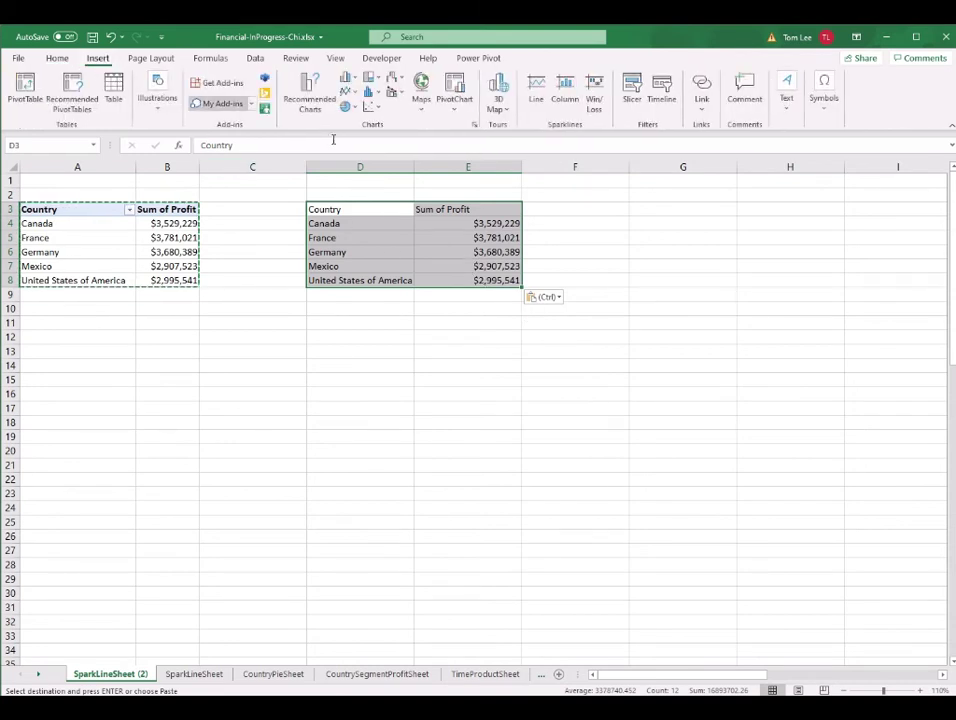
pyautogui.click(424, 112)
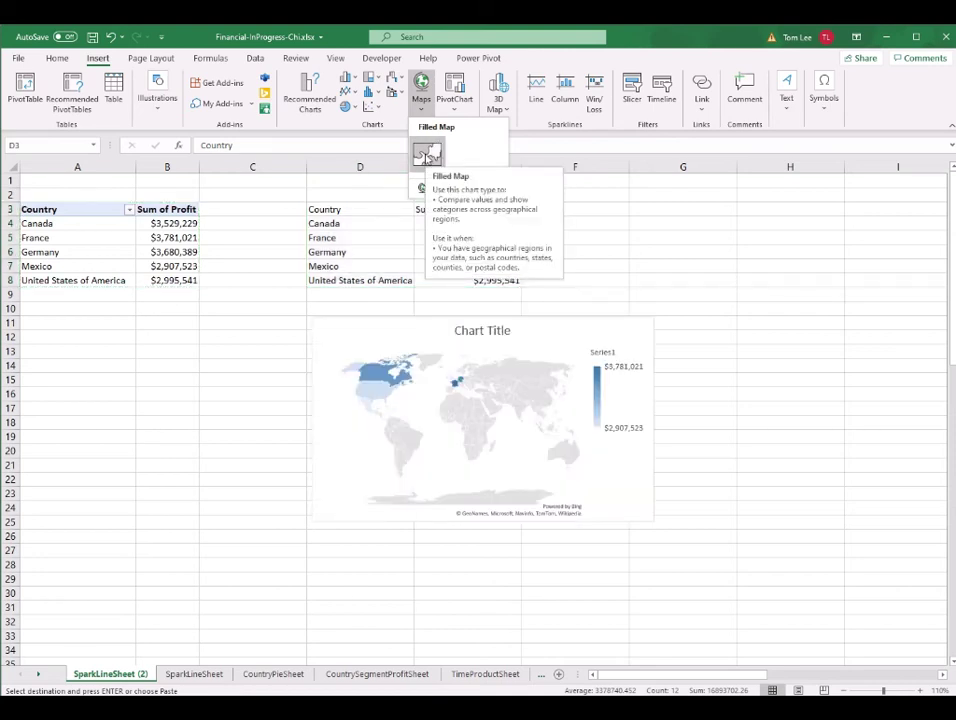
pyautogui.click(427, 155)
pyautogui.moveTo(578, 329); pyautogui.dragTo(420, 326)
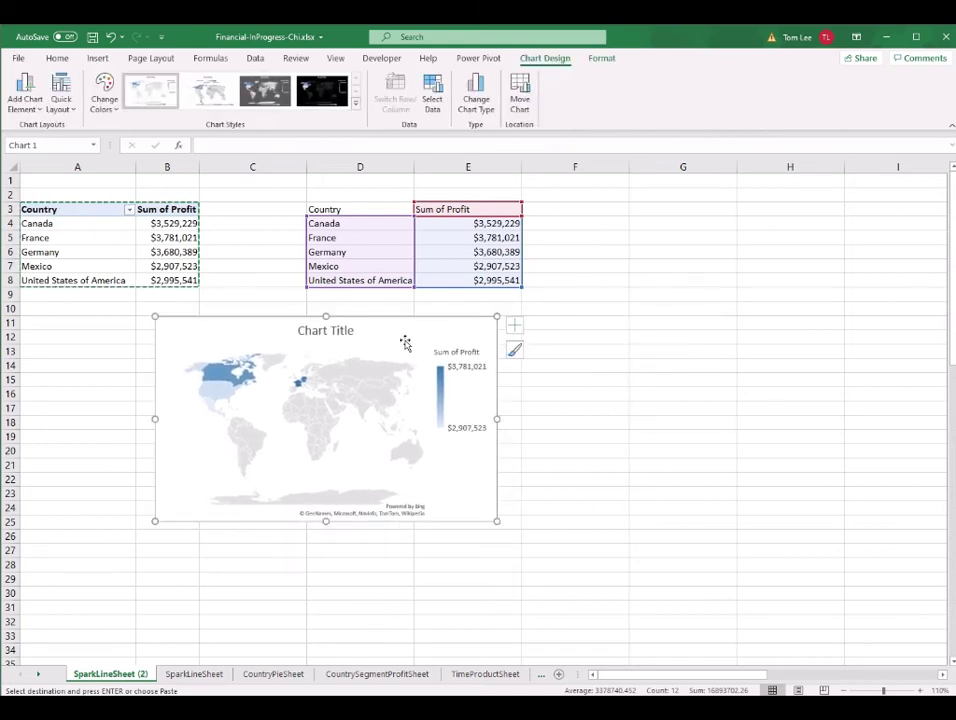
pyautogui.moveTo(368, 209); pyautogui.dragTo(473, 279)
# - Change the map chart's data range to the pivot's $A$3:$B$8
pyautogui.click(411, 336)
pyautogui.click(442, 115)
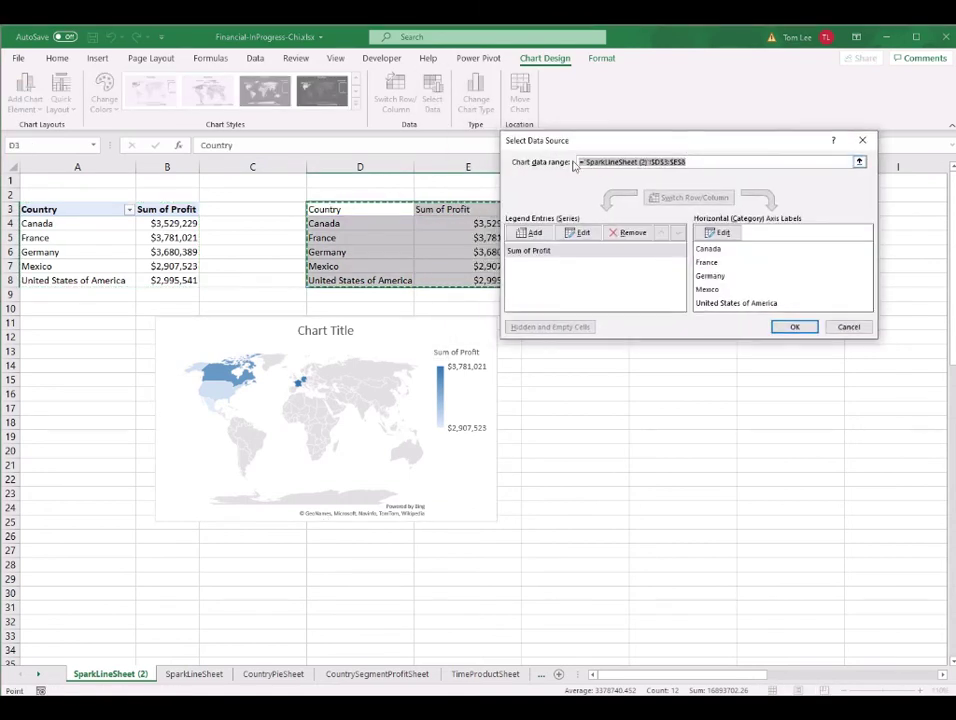
pyautogui.moveTo(731, 162); pyautogui.dragTo(563, 160)
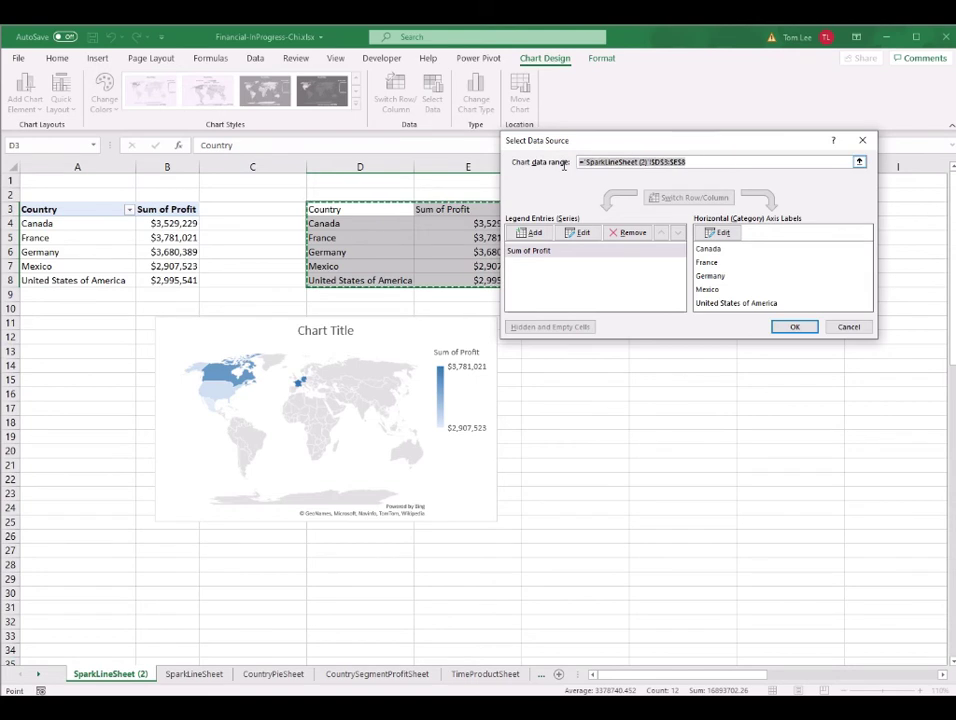
pyautogui.moveTo(65, 209); pyautogui.dragTo(158, 272)
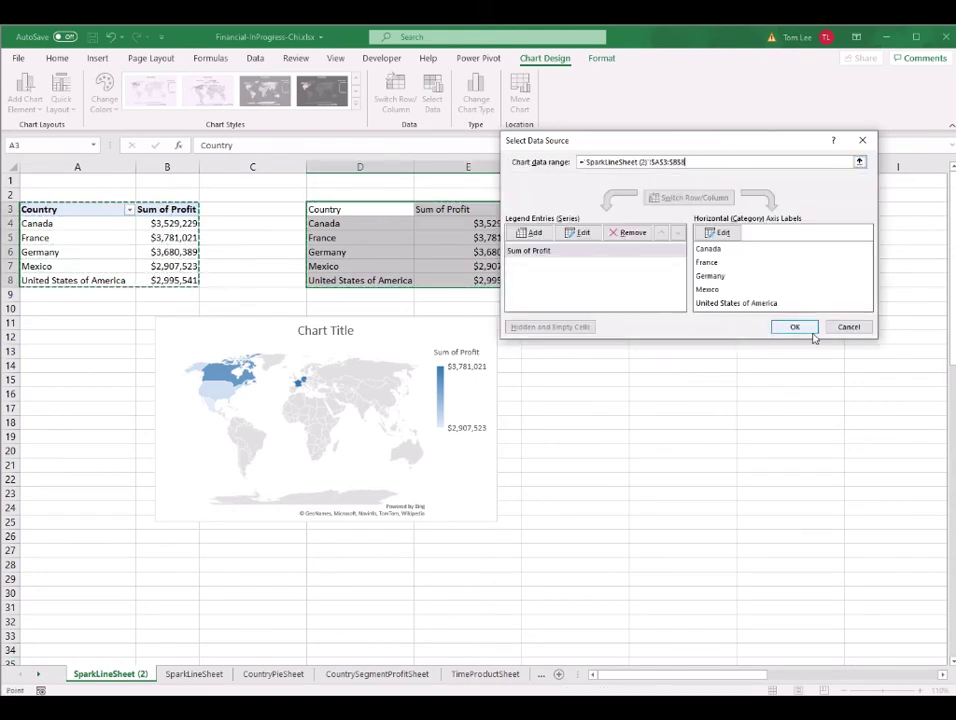
pyautogui.click(796, 327)
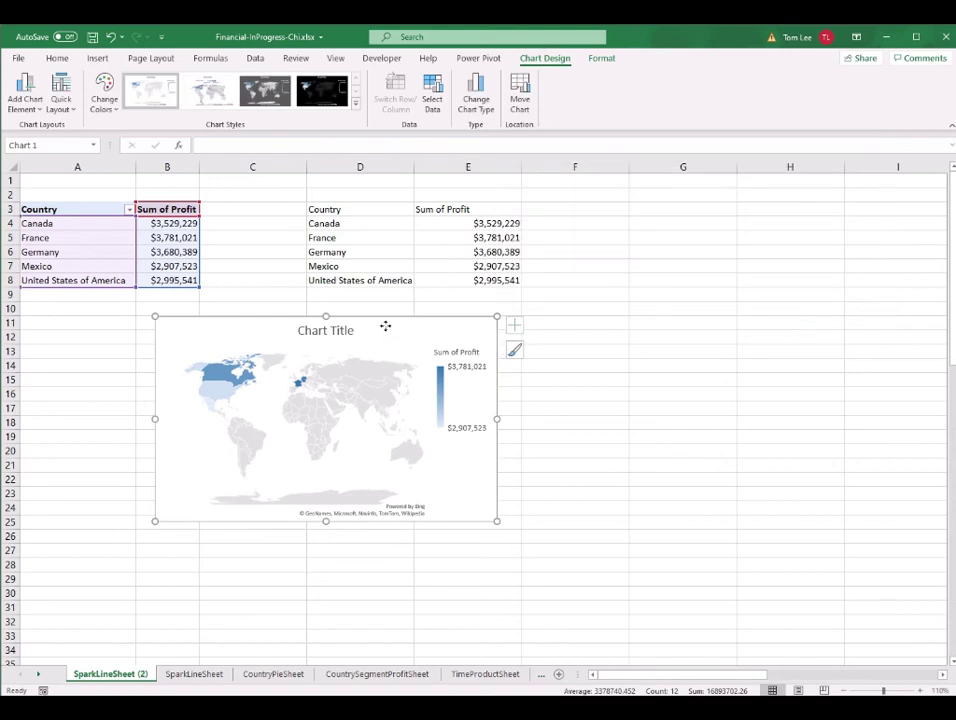
pyautogui.moveTo(386, 326); pyautogui.dragTo(403, 343)
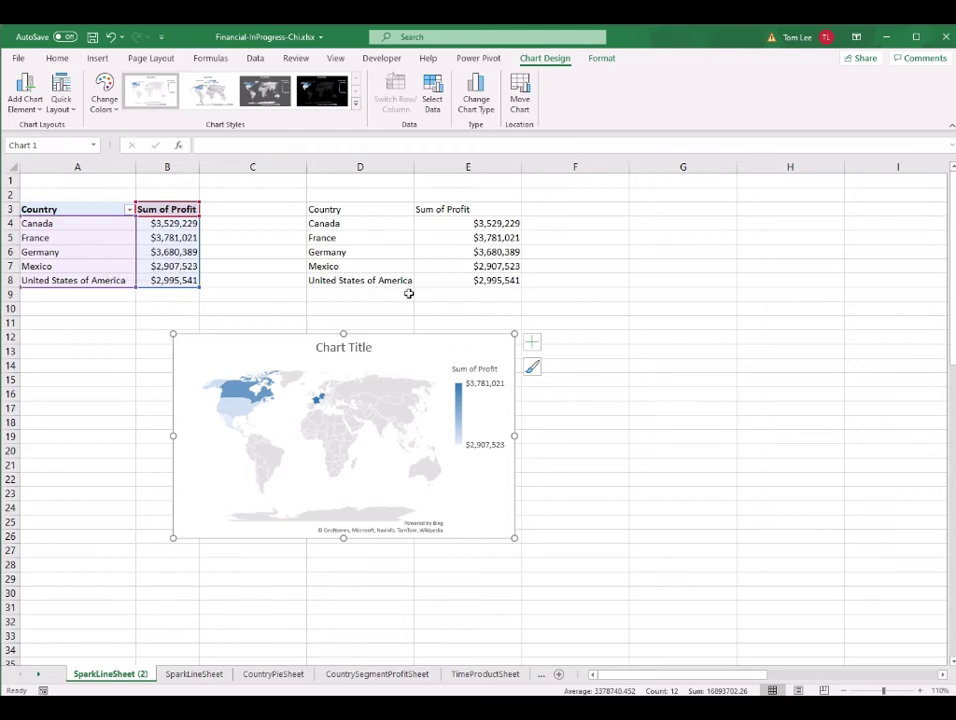
# - Filter the pivot's Country field to Canada only, then restore all countries
pyautogui.click(128, 210)
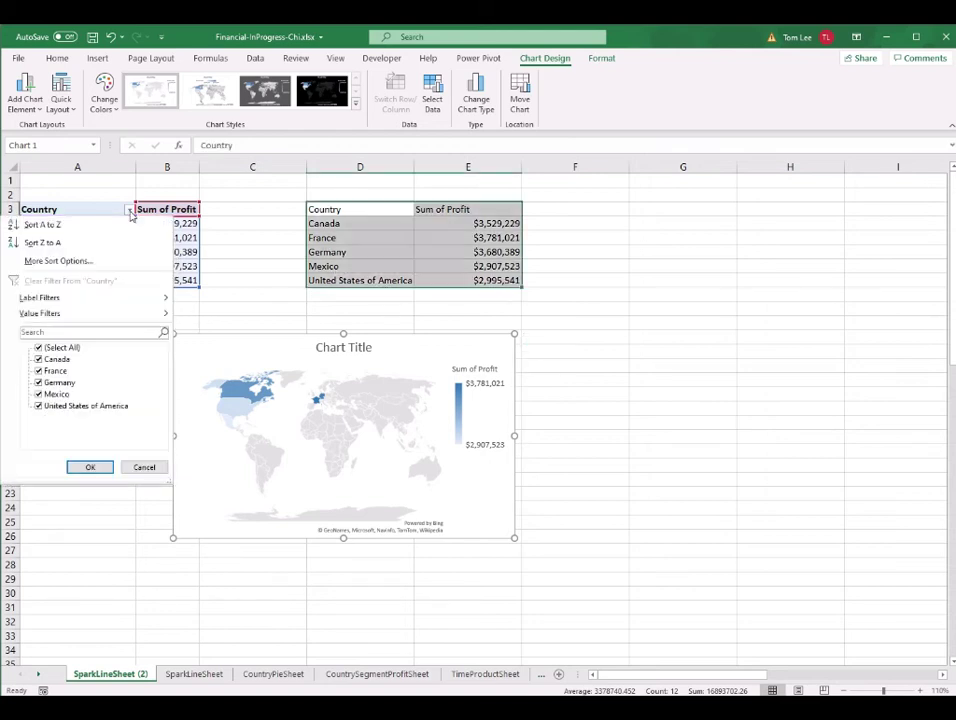
pyautogui.click(38, 347)
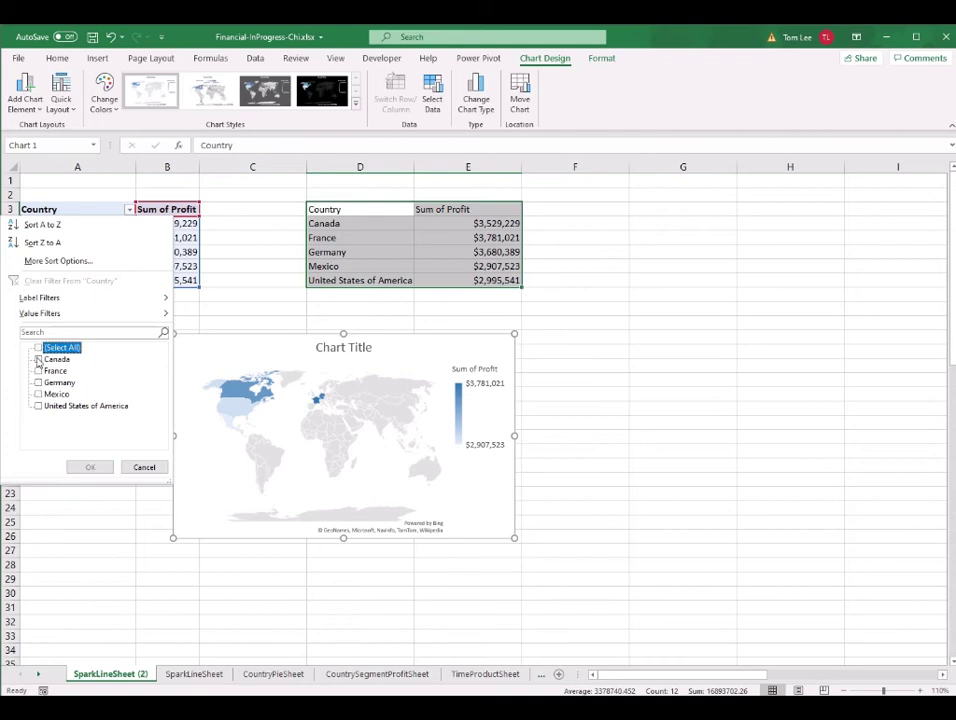
pyautogui.click(38, 359)
pyautogui.click(90, 467)
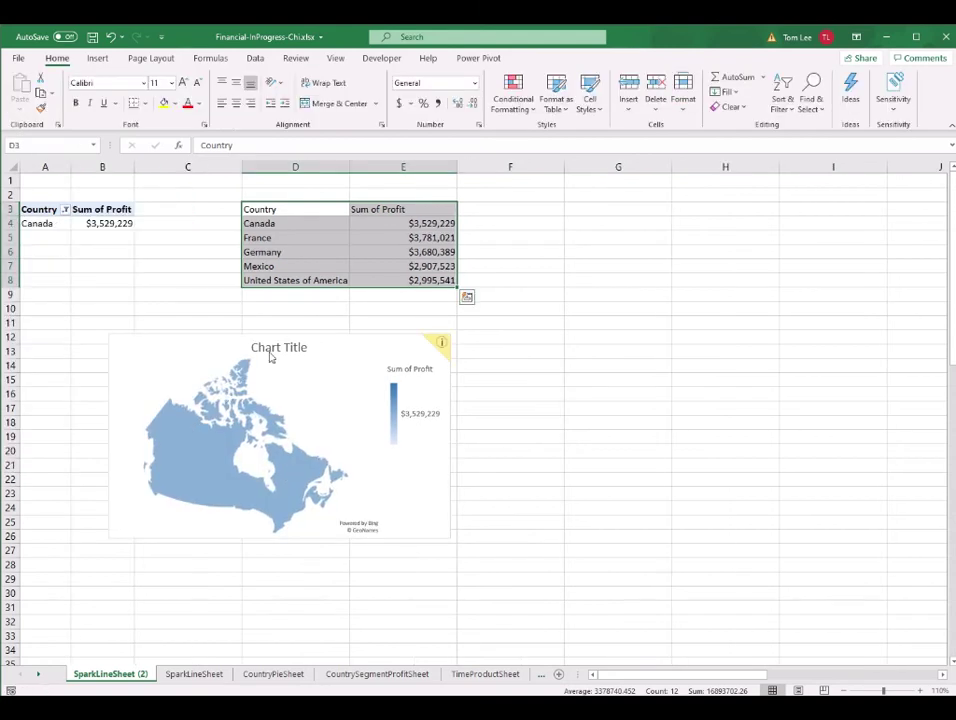
pyautogui.click(65, 210)
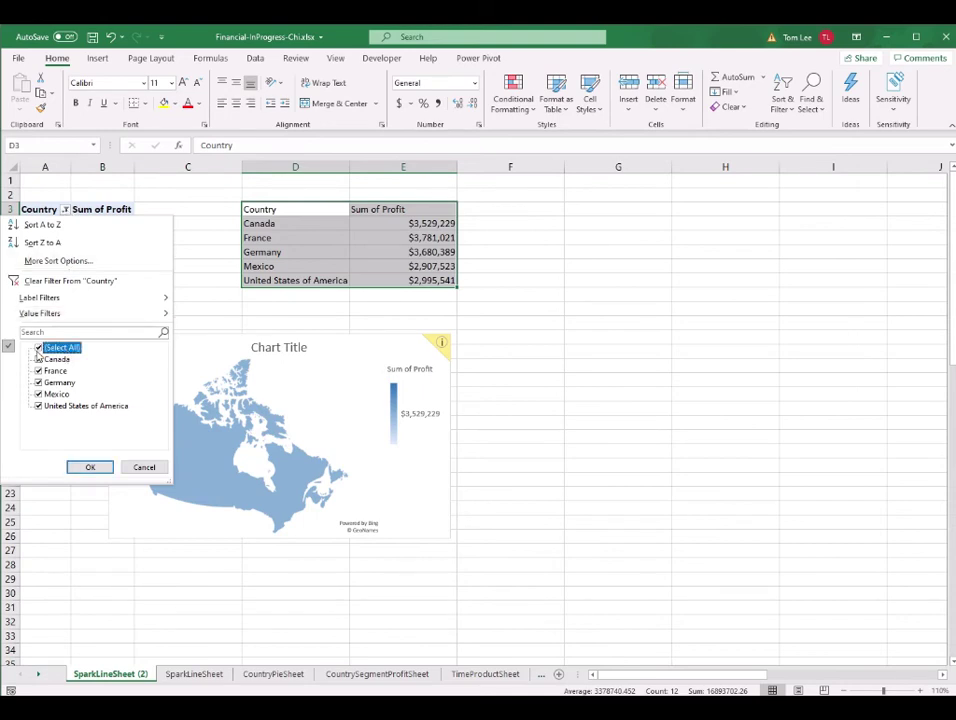
pyautogui.click(88, 466)
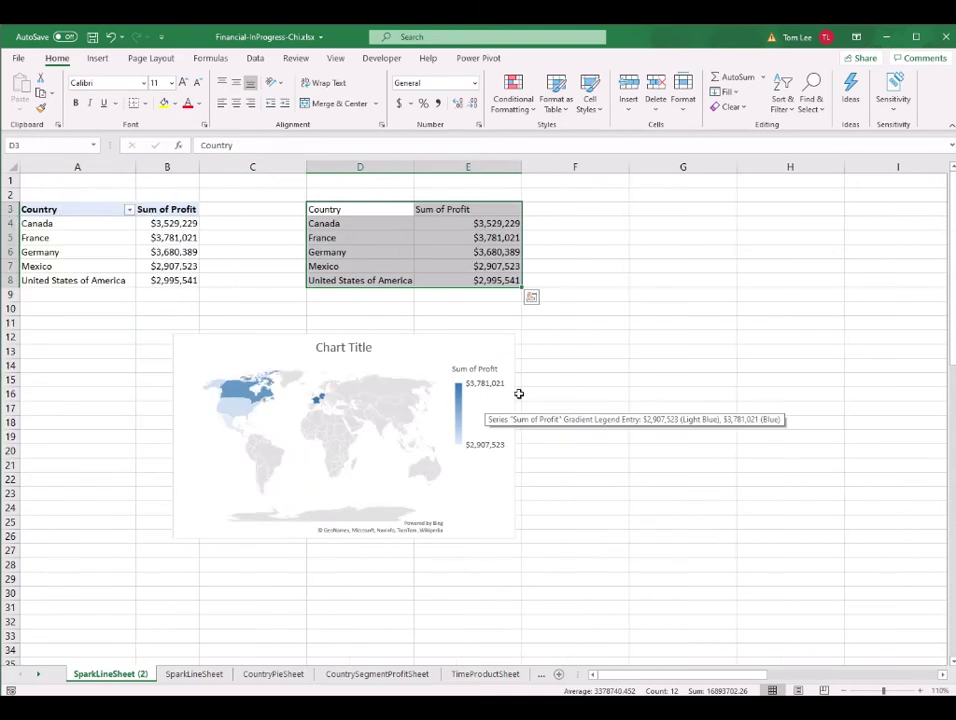
# - Title the map chart 'World Map Profit'
pyautogui.click(335, 348)
pyautogui.tripleClick(335, 348)
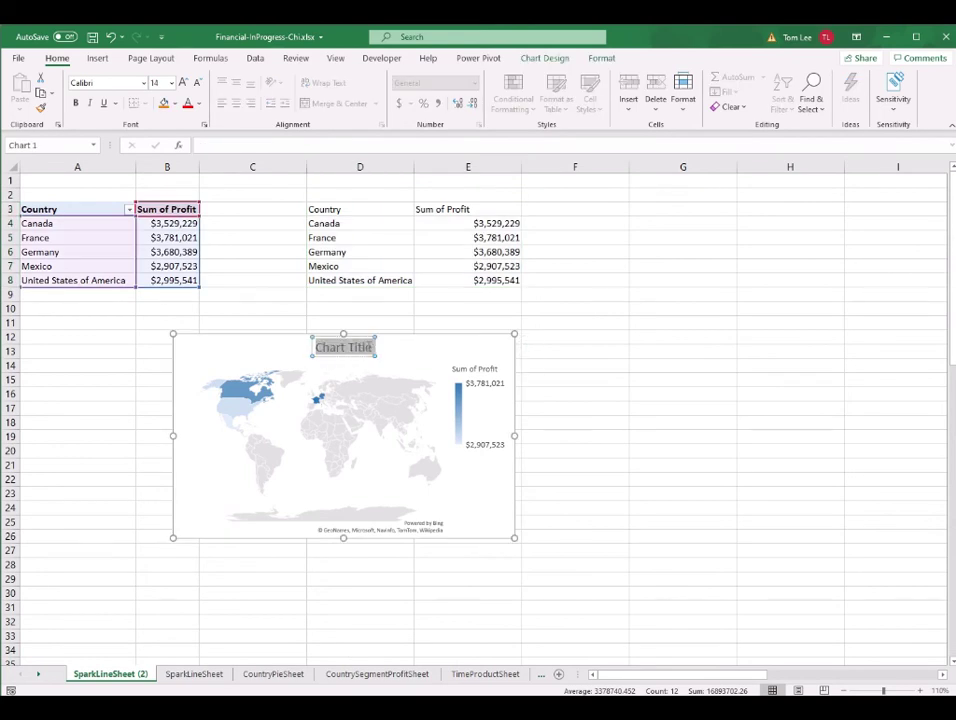
pyautogui.press('Escape')
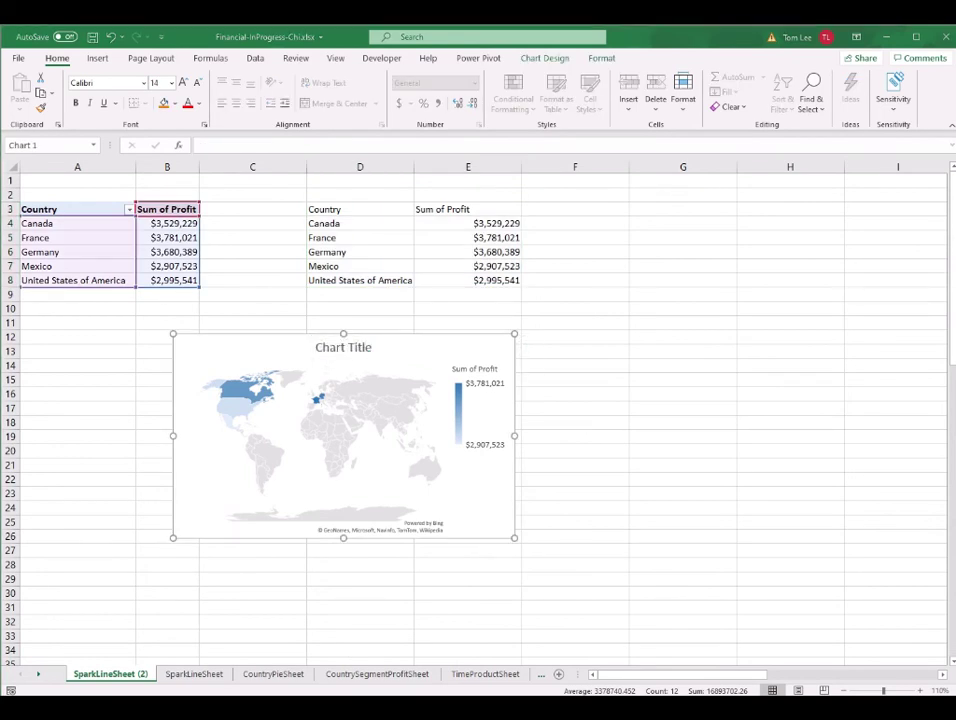
pyautogui.write('World Map Profit')
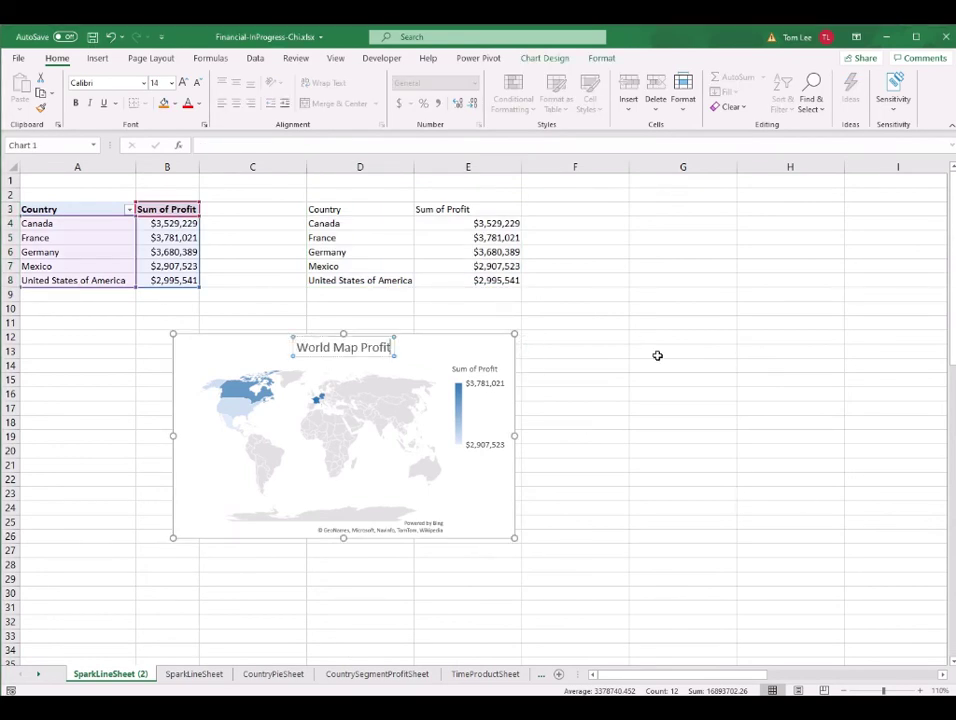
pyautogui.click(490, 342)
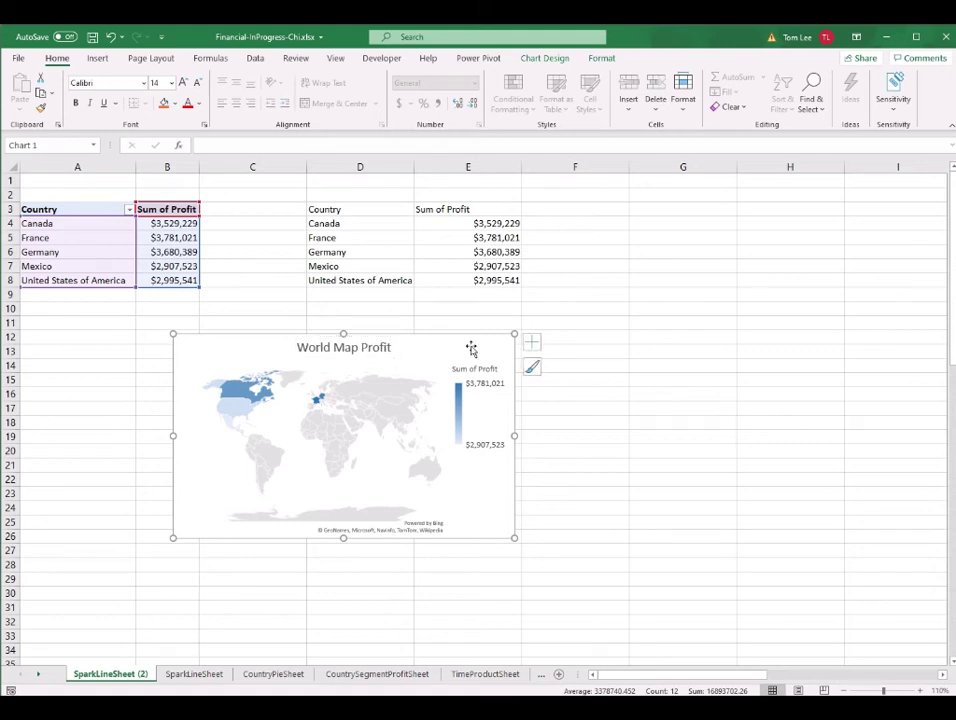
pyautogui.moveTo(478, 346); pyautogui.dragTo(541, 316)
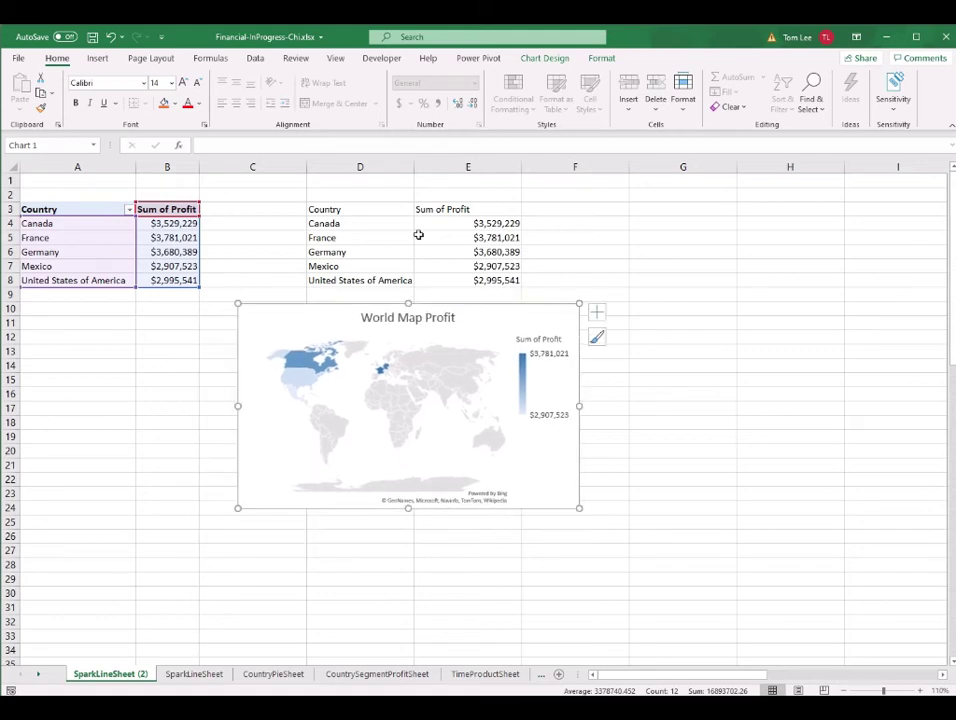
# - Delete the pasted values table D3:E8 and place the chart beside the pivot
pyautogui.moveTo(355, 205); pyautogui.dragTo(469, 281)
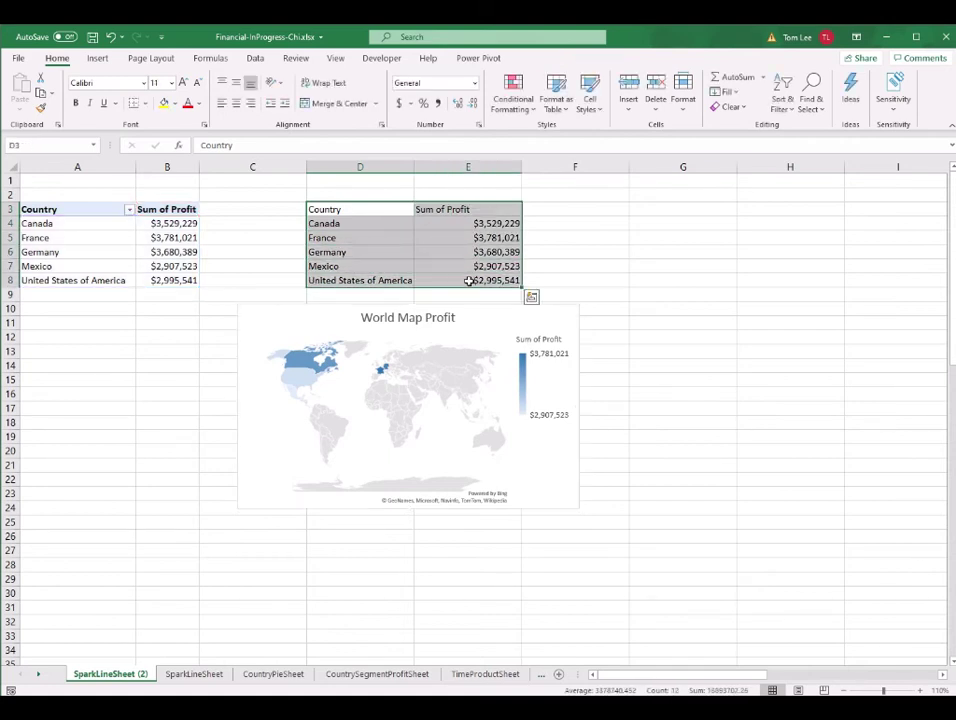
pyautogui.press('Delete')
pyautogui.moveTo(514, 314); pyautogui.dragTo(495, 207)
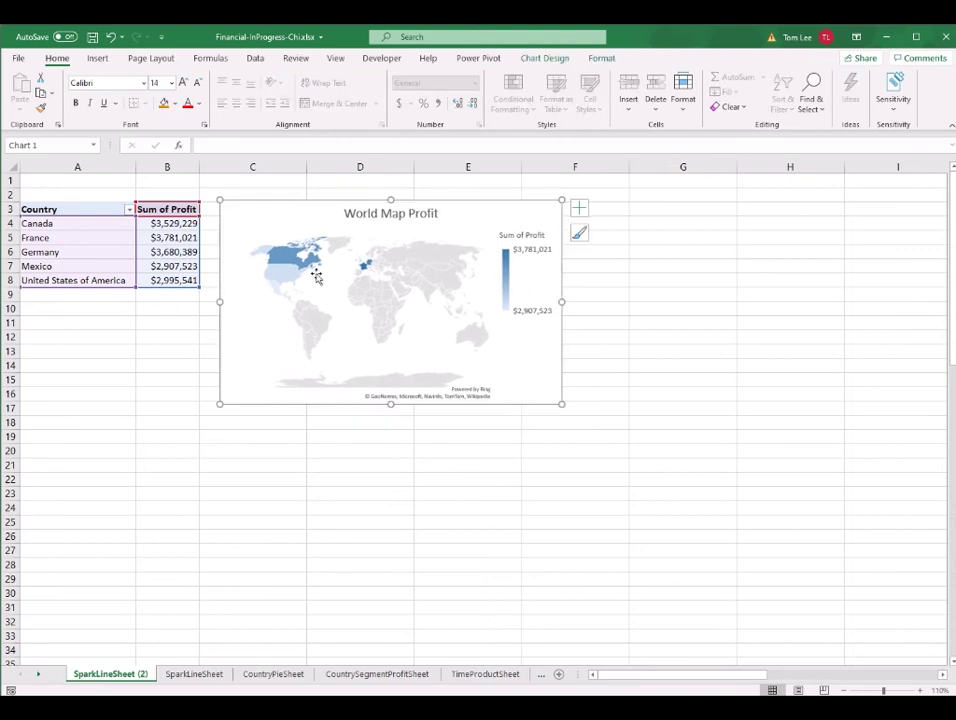
pyautogui.click(304, 456)
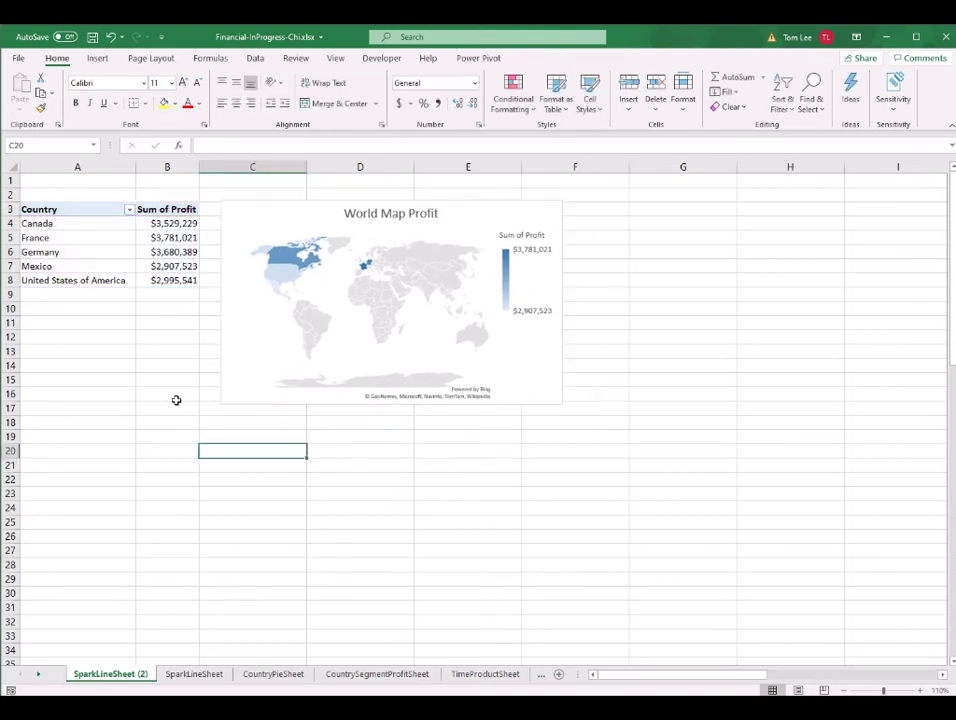
pyautogui.click(246, 220)
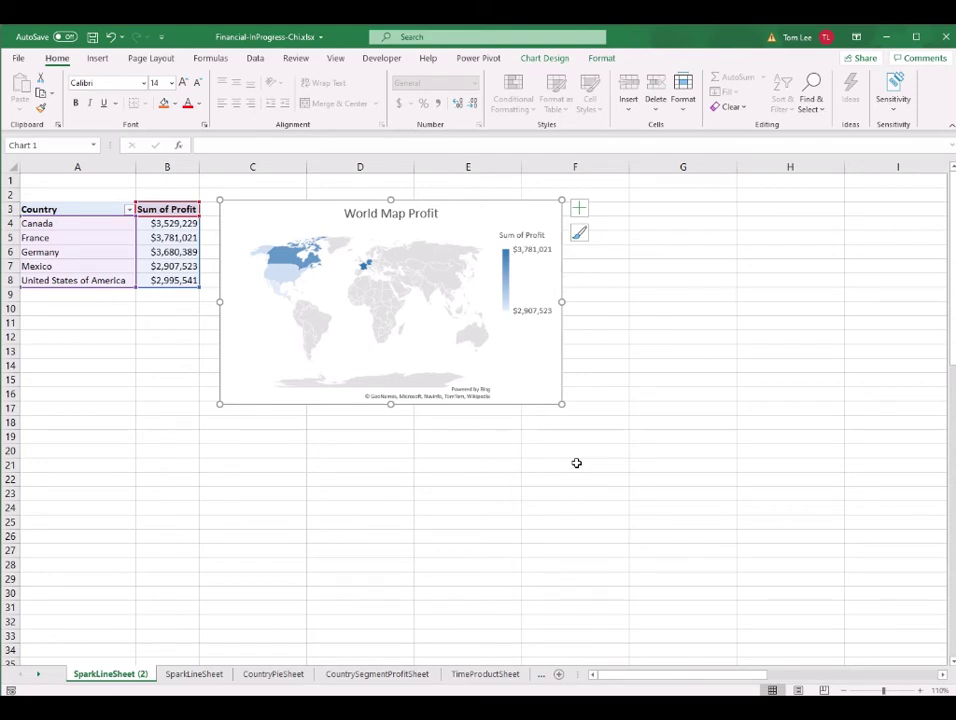
# - Review the finished dashboard in Financial-Final.xlsx, then return to Financial-InProgress-Chi.xlsx
pyautogui.press('Escape')
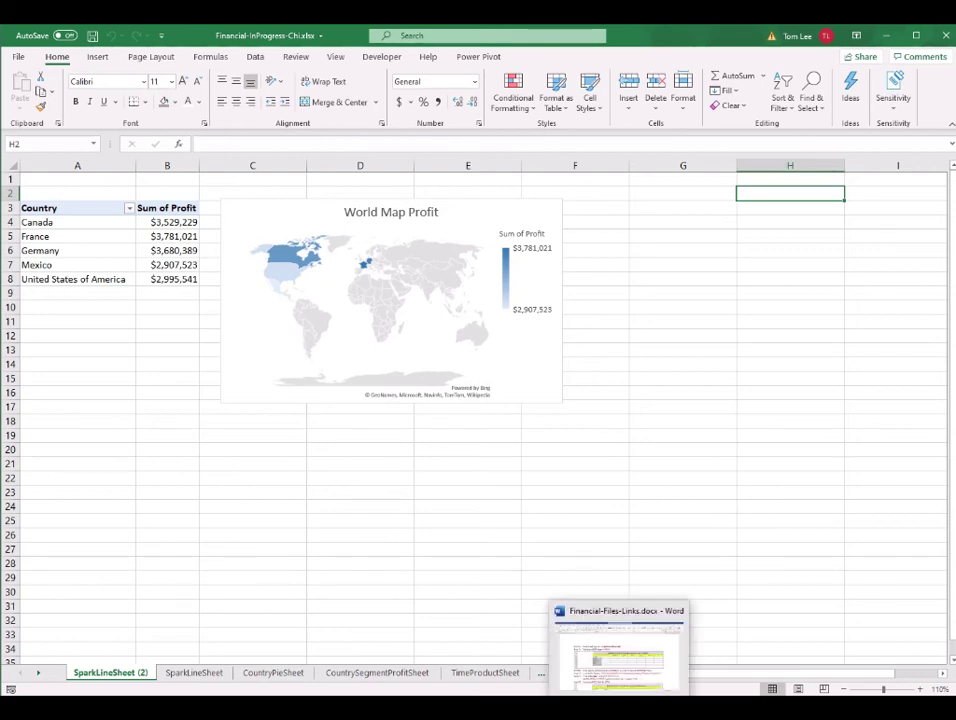
pyautogui.click(529, 645)
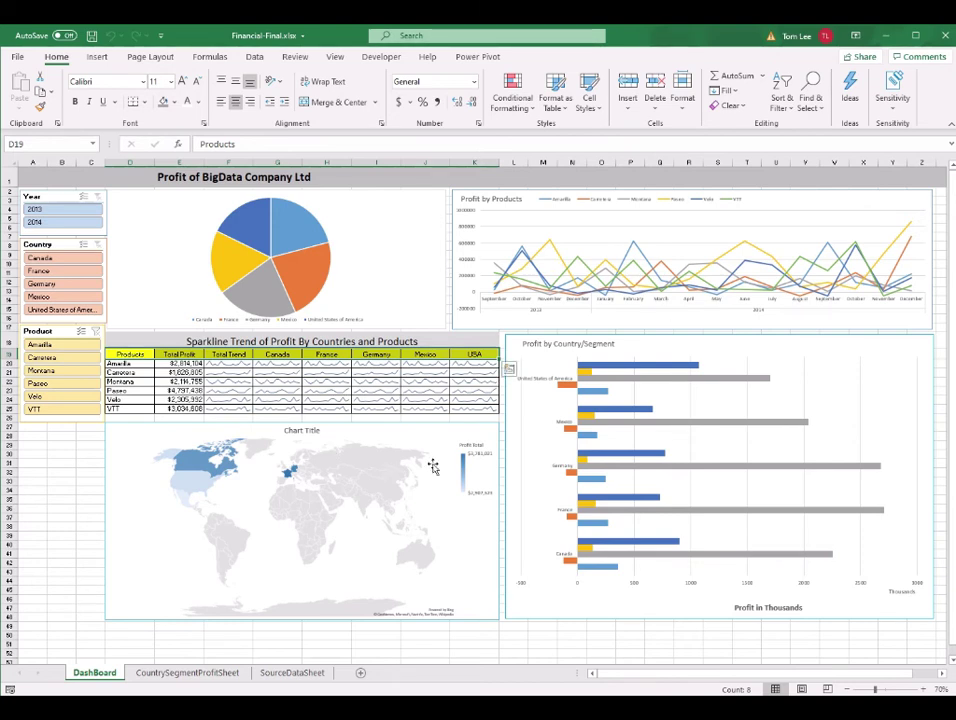
pyautogui.moveTo(590, 712)
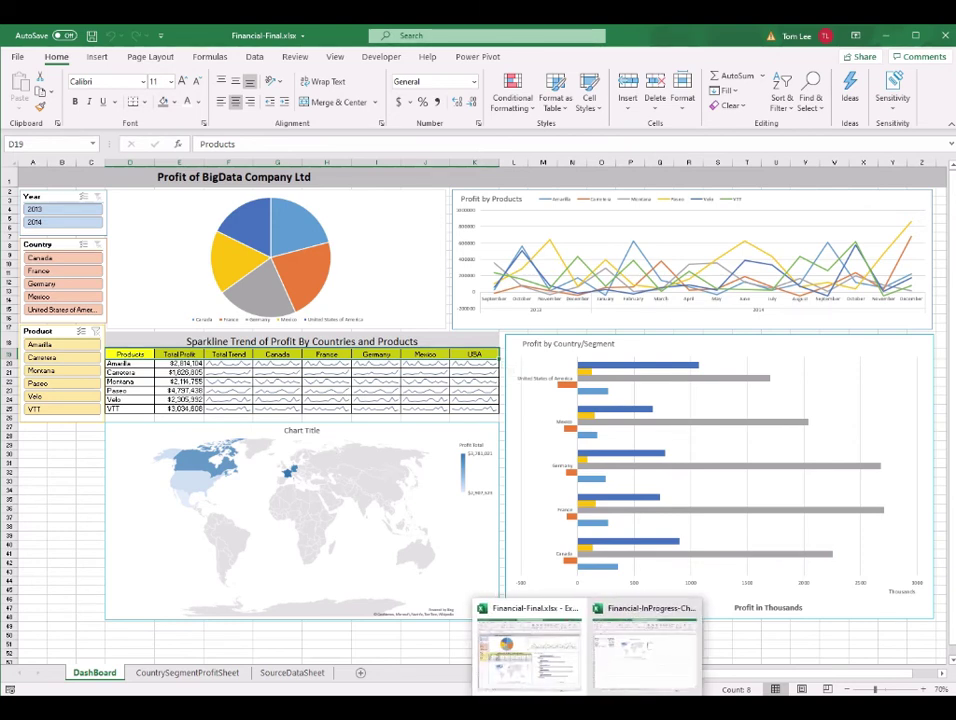
pyautogui.click(645, 645)
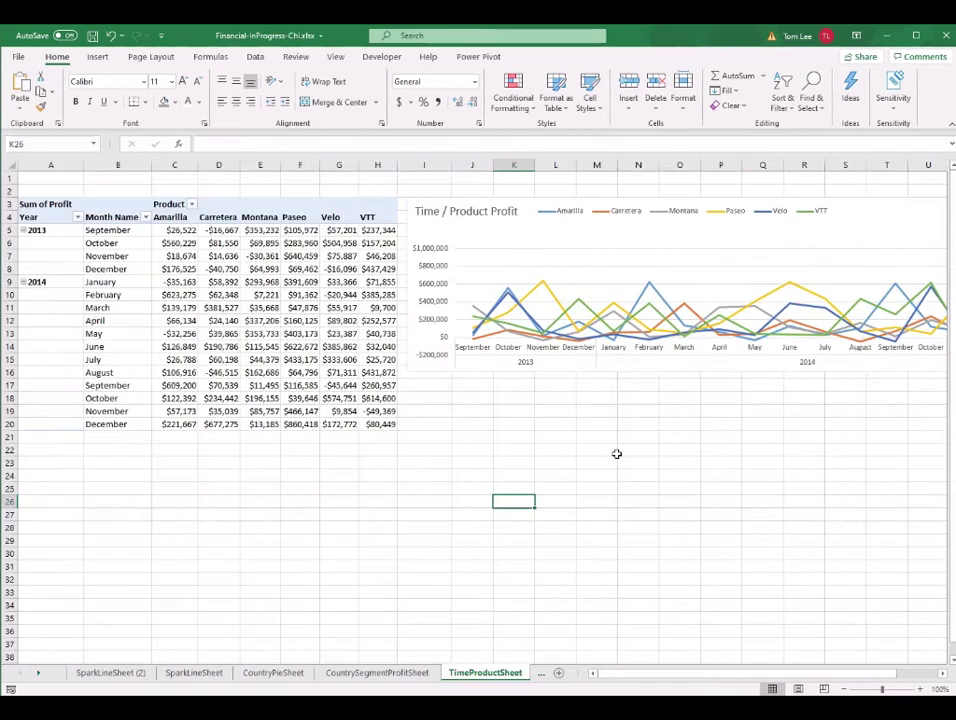
# - Insert a new blank worksheet and rename it DashBoard
pyautogui.click(560, 677)
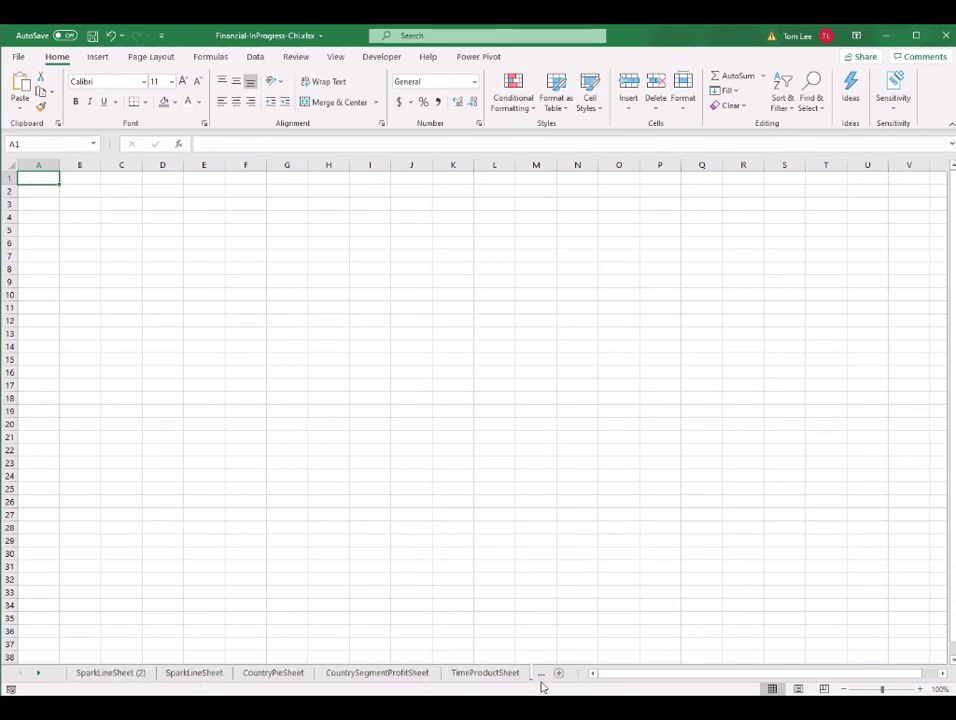
pyautogui.click(38, 673)
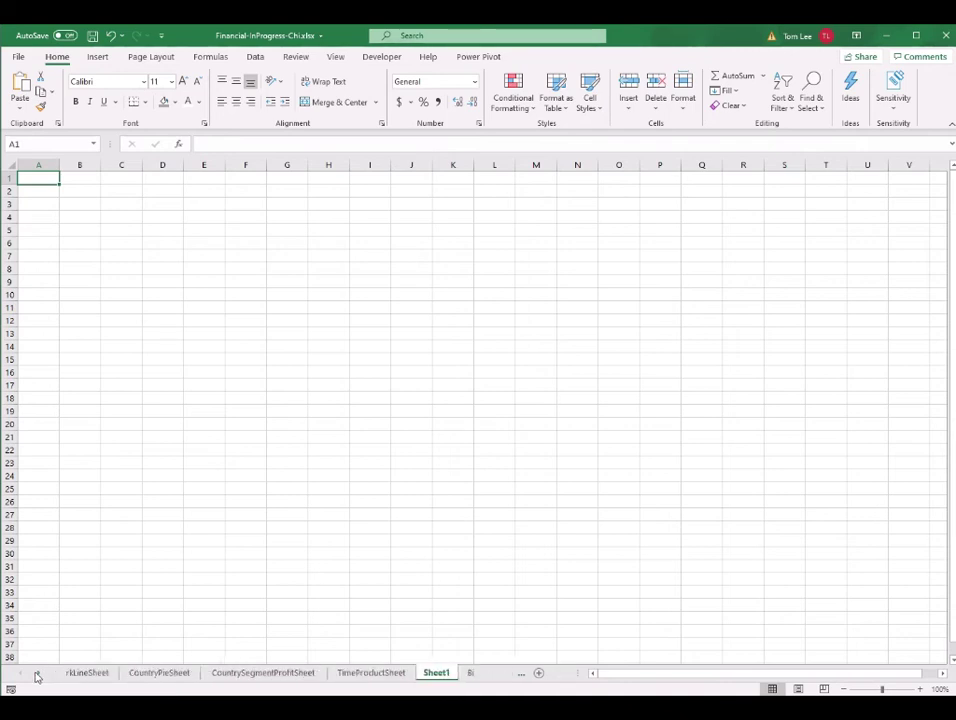
pyautogui.click(38, 673)
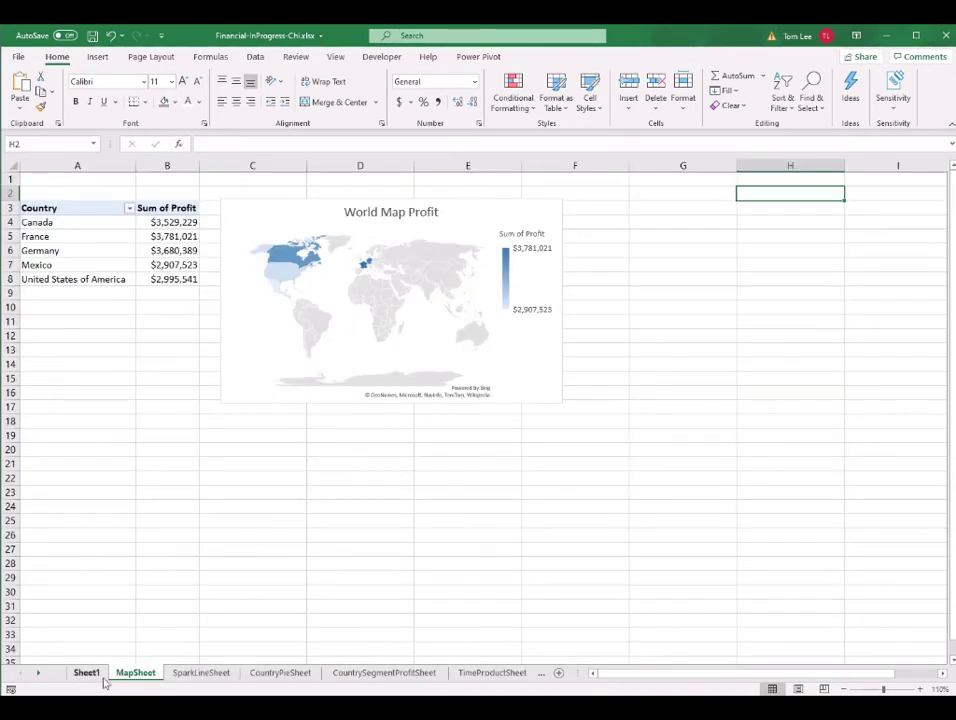
pyautogui.click(86, 673)
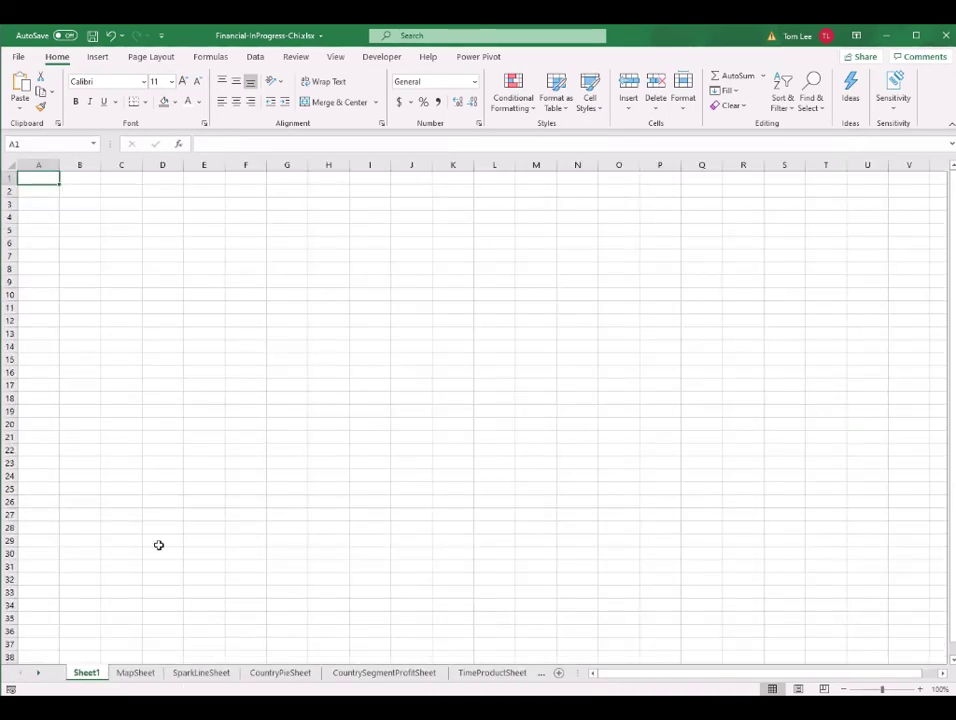
pyautogui.doubleClick(87, 675)
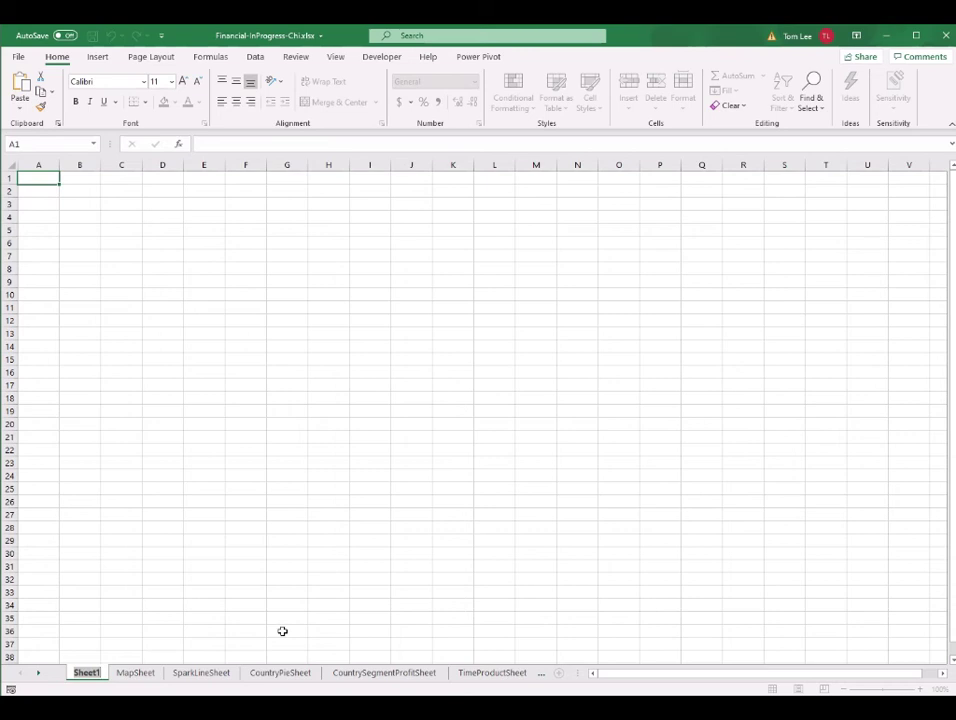
pyautogui.write('DashBoard')
pyautogui.press('Return')
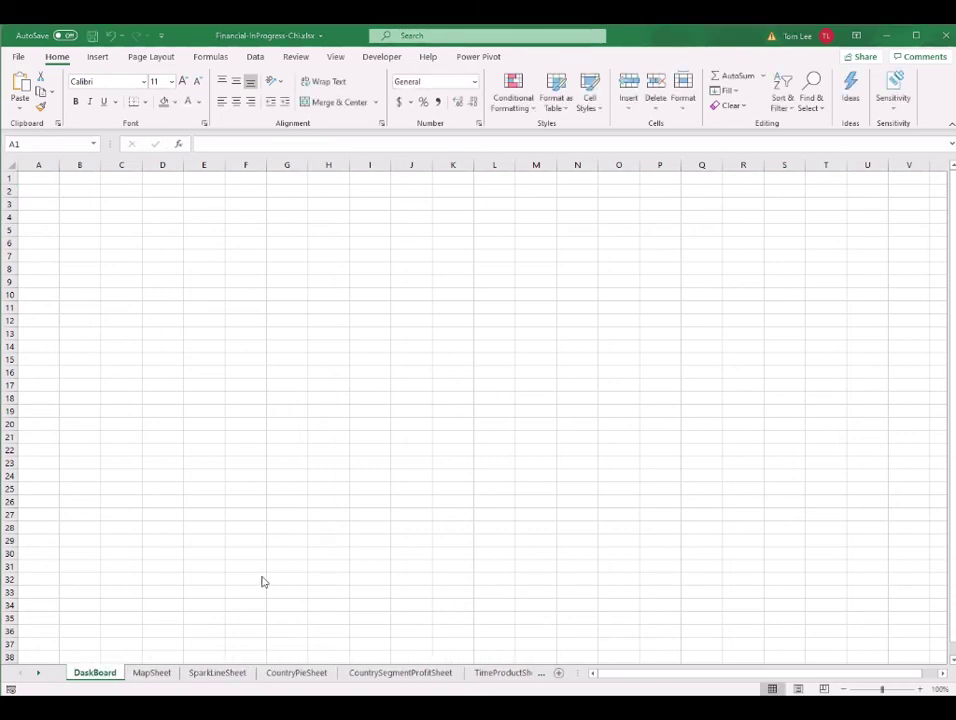
# - Fill row 1 with grey and make it taller, about 35 points
pyautogui.click(7, 178)
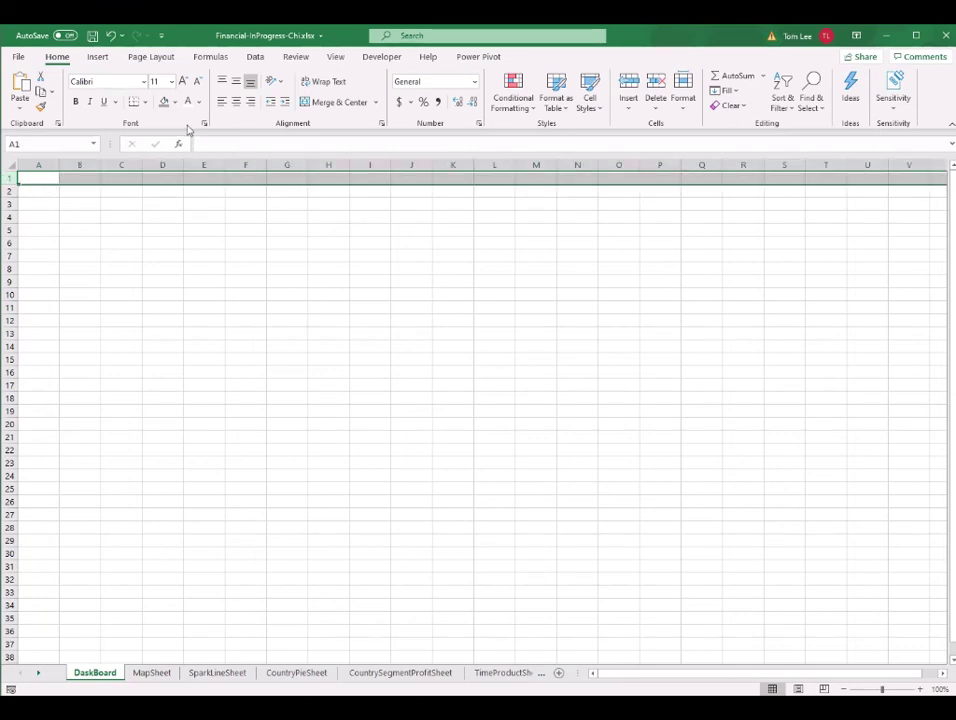
pyautogui.click(164, 101)
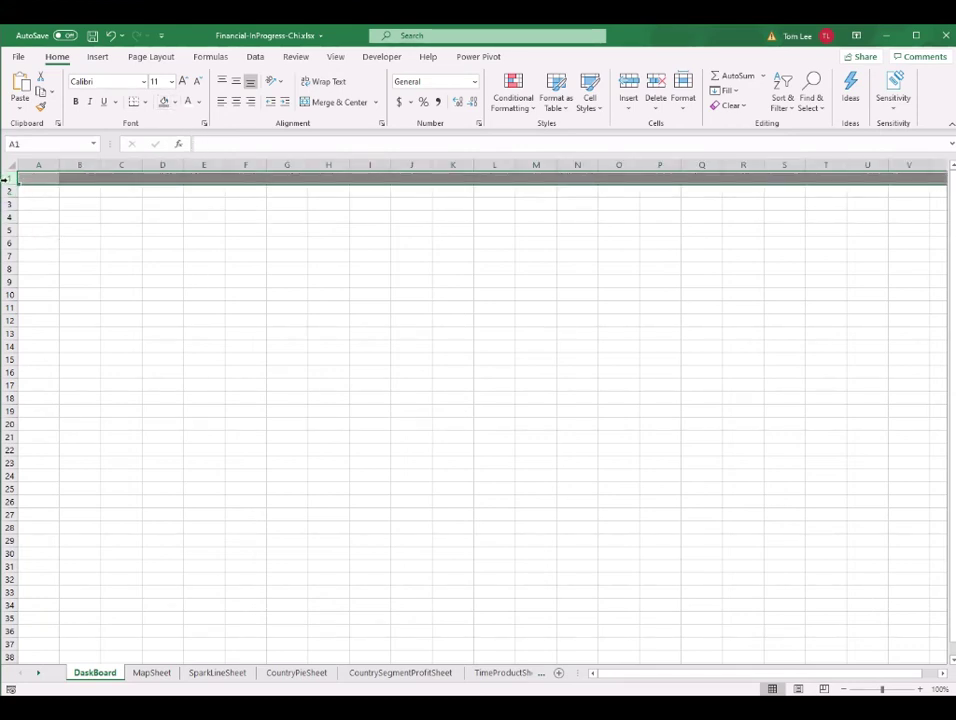
pyautogui.moveTo(10, 183); pyautogui.dragTo(10, 201)
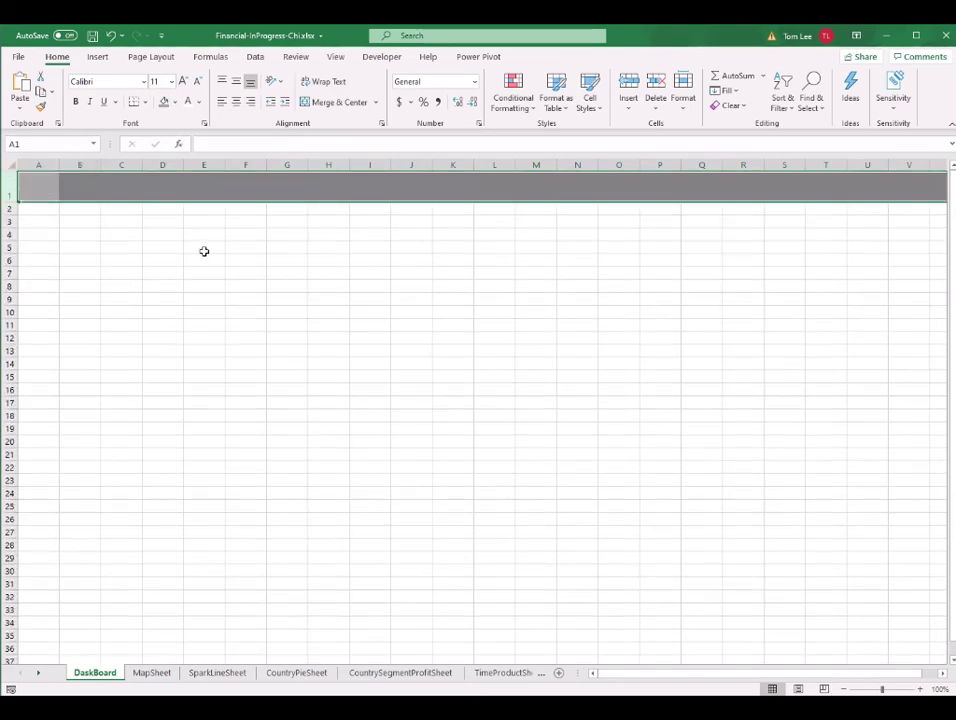
pyautogui.click(130, 209)
# - Enter the title 'Profit of BigData Compnay Ltd.' in A1 and merge-centre it across A1:V1
pyautogui.click(38, 186)
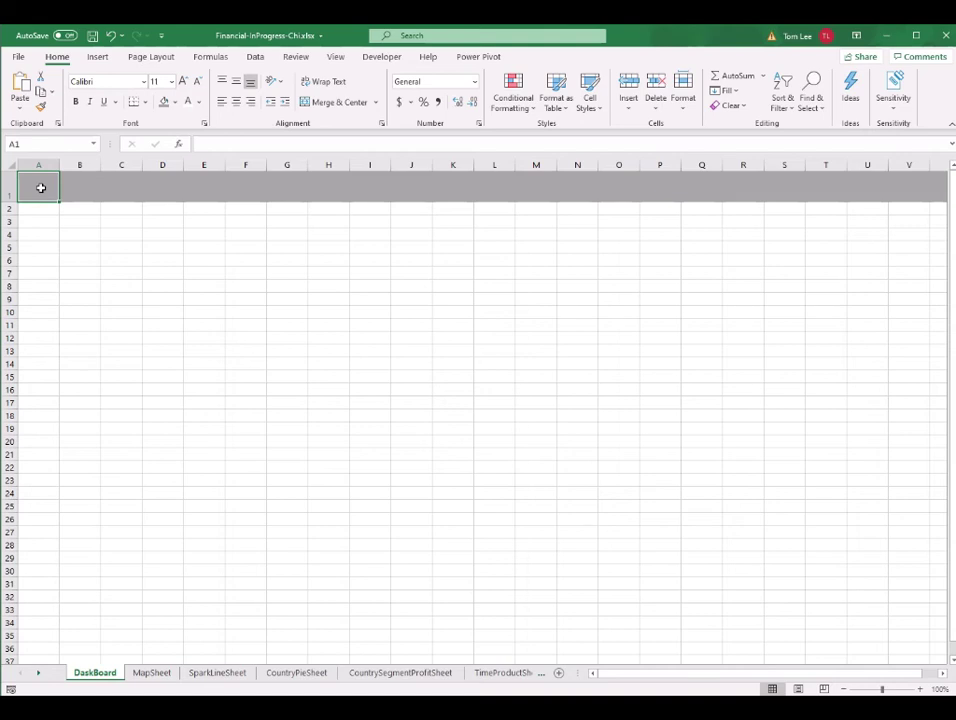
pyautogui.write('Profit of BigData Compnay Ltd.')
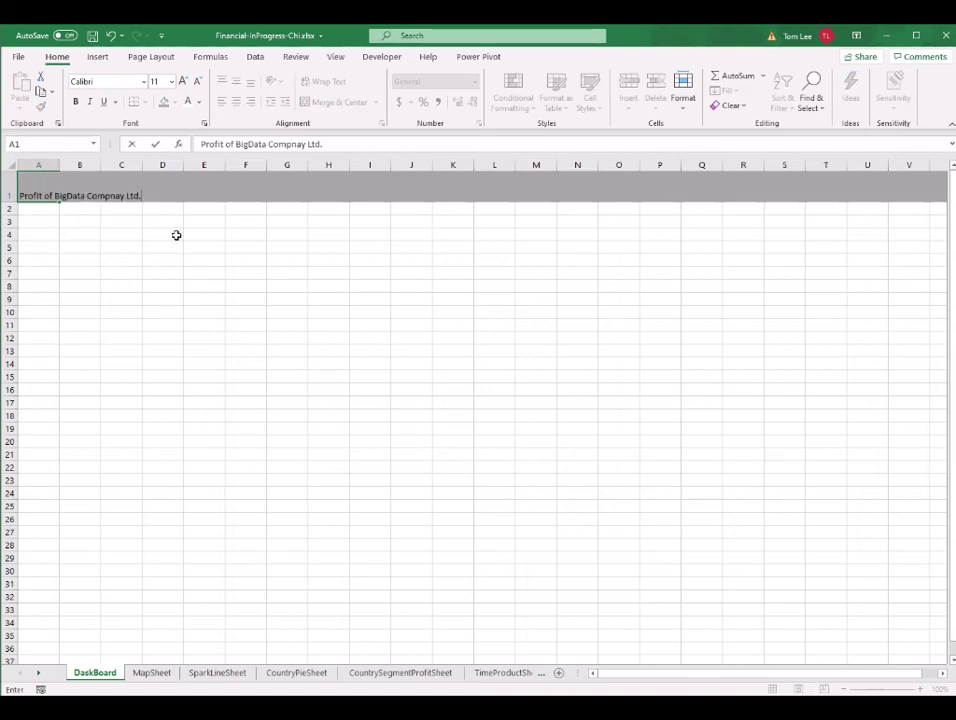
pyautogui.press('Return')
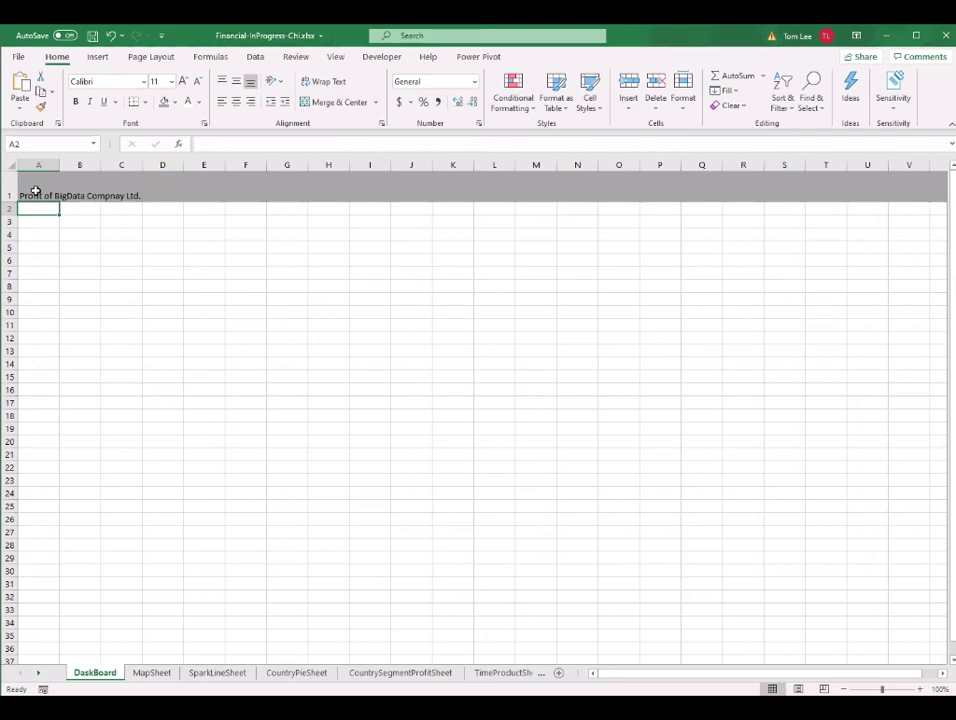
pyautogui.moveTo(36, 191); pyautogui.dragTo(890, 171)
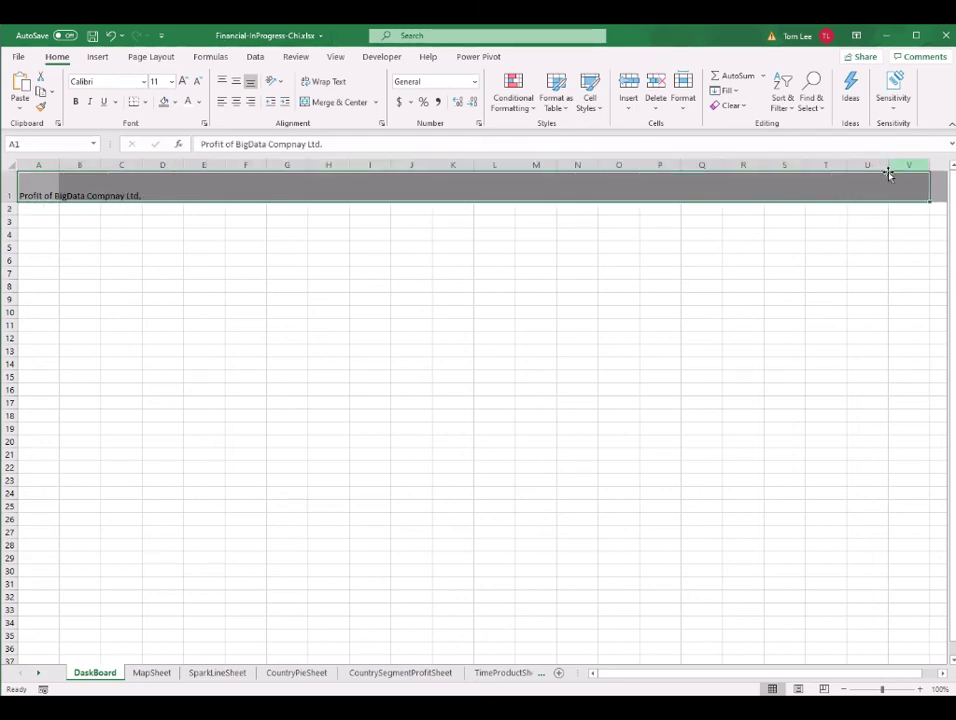
pyautogui.click(350, 106)
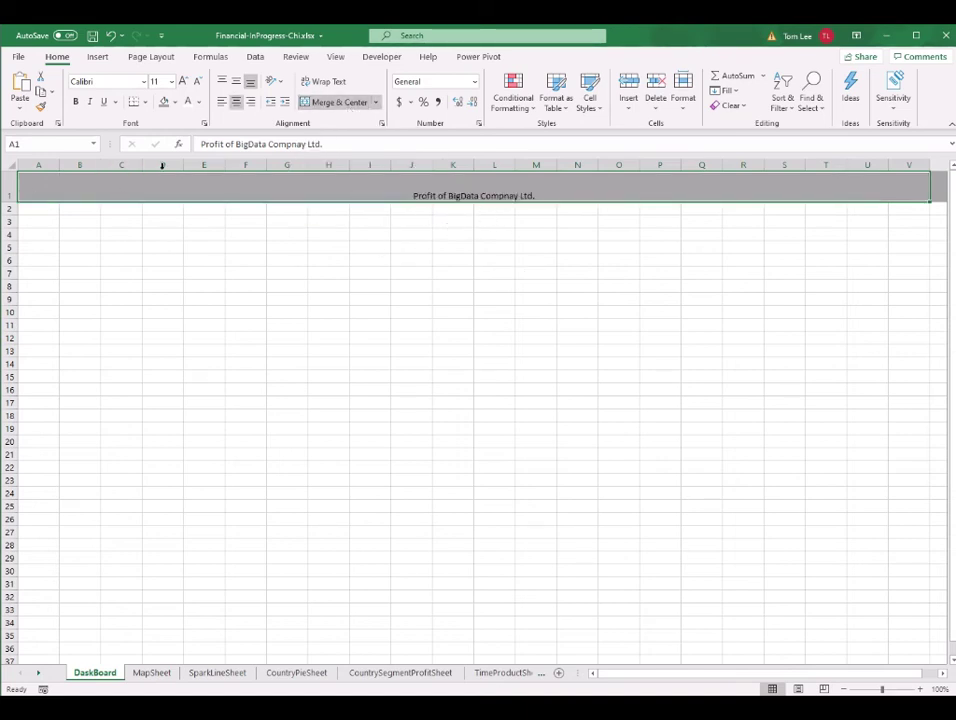
# - Format the banner title as 28 pt white text
pyautogui.click(171, 81)
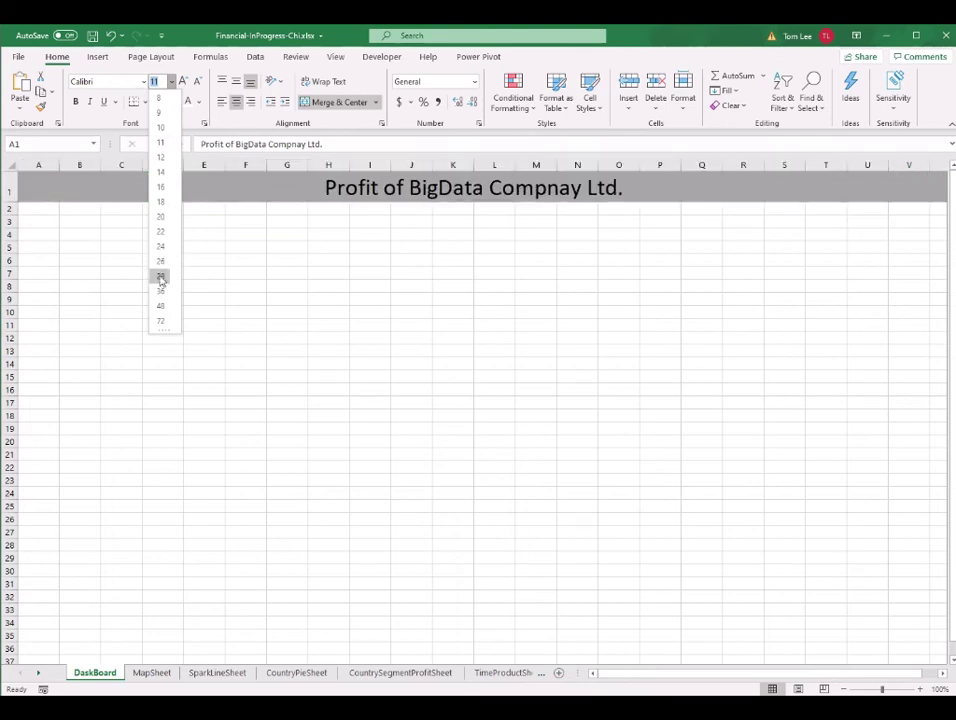
pyautogui.click(160, 276)
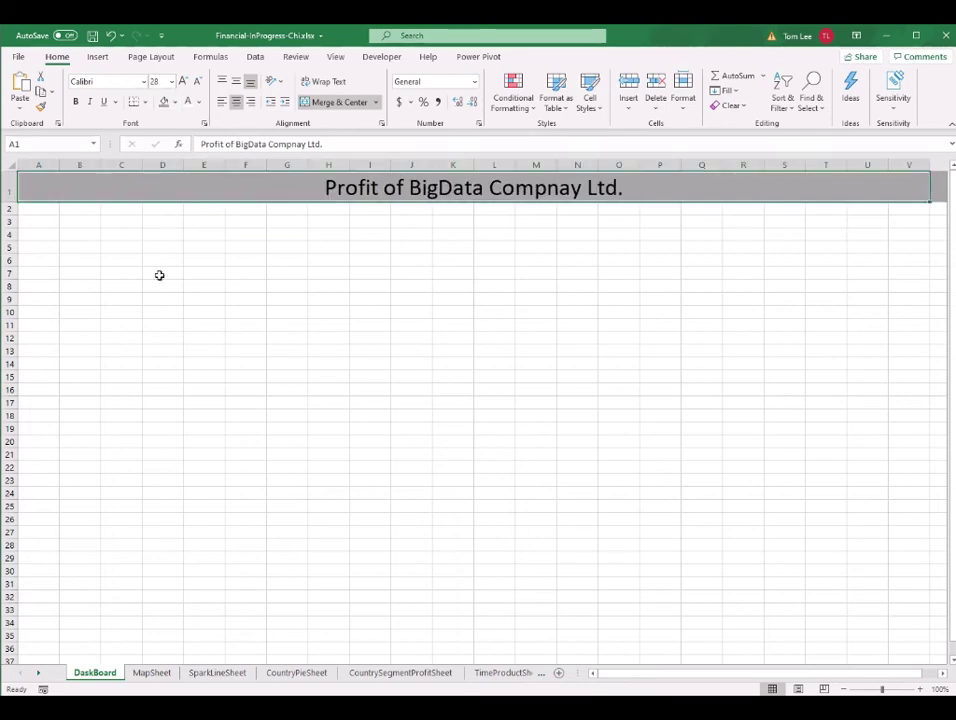
pyautogui.click(190, 104)
pyautogui.click(362, 284)
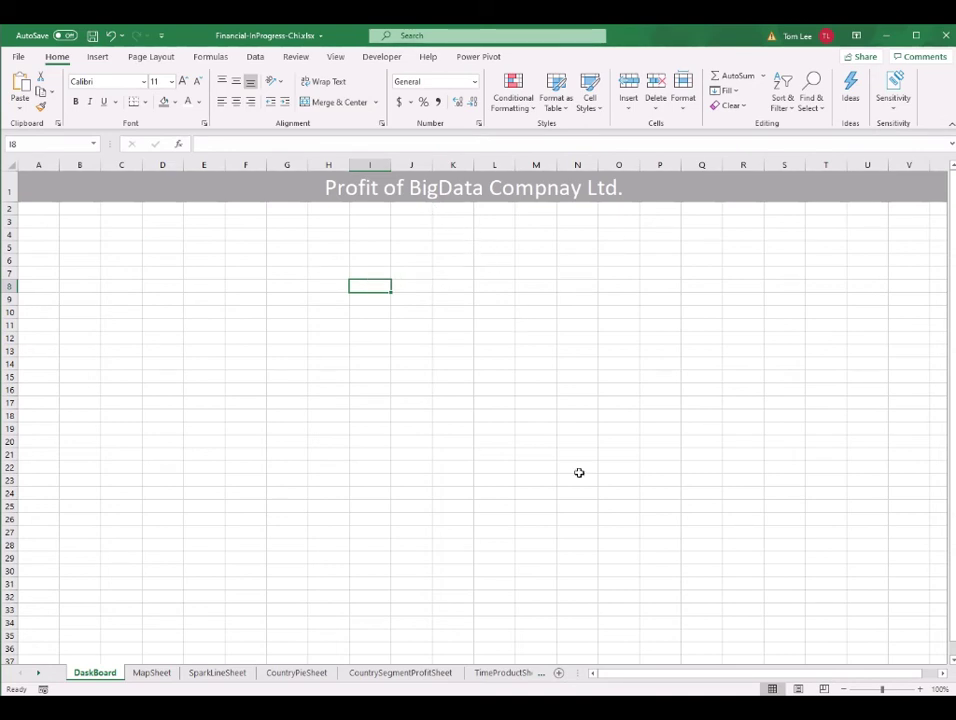
# - Paste the Time / Product Profit chart from TimeProductSheet onto the DashBoard
pyautogui.click(502, 676)
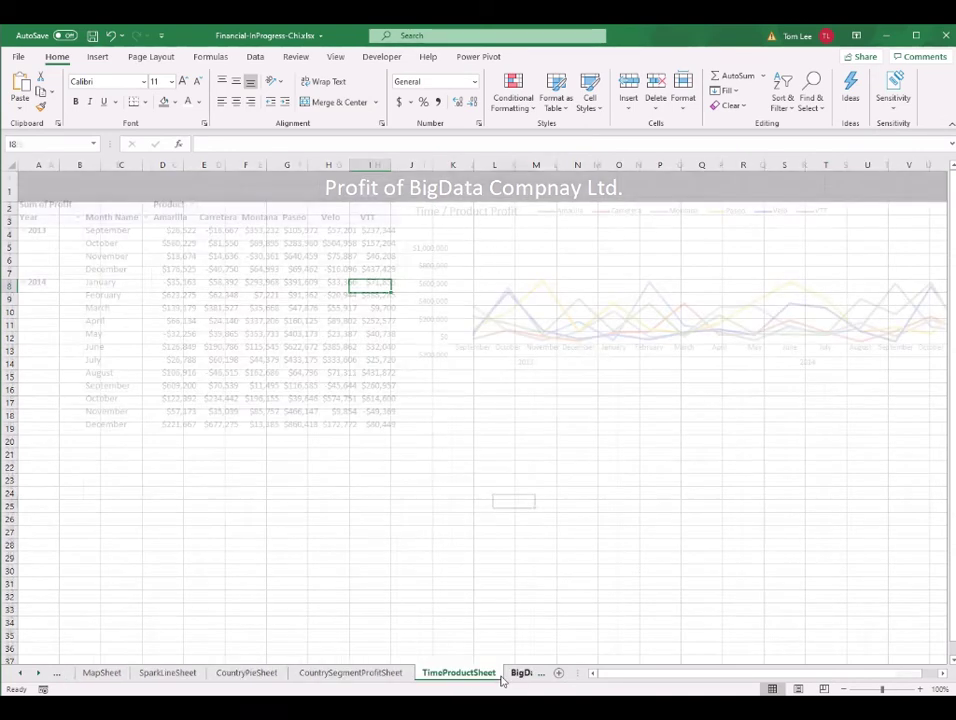
pyautogui.click(869, 209)
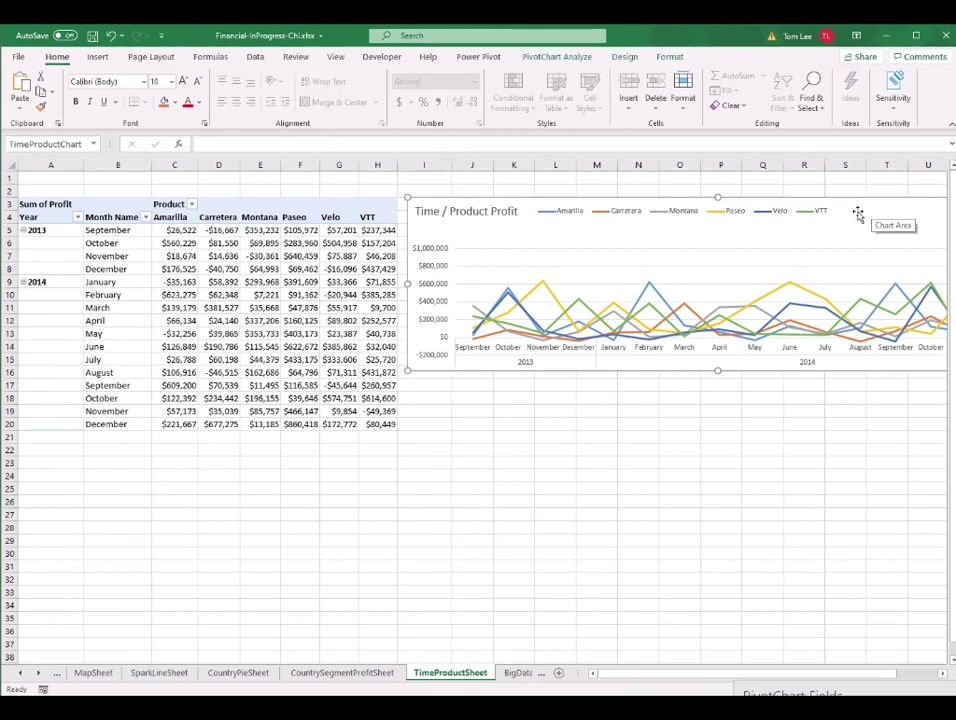
pyautogui.click(20, 673)
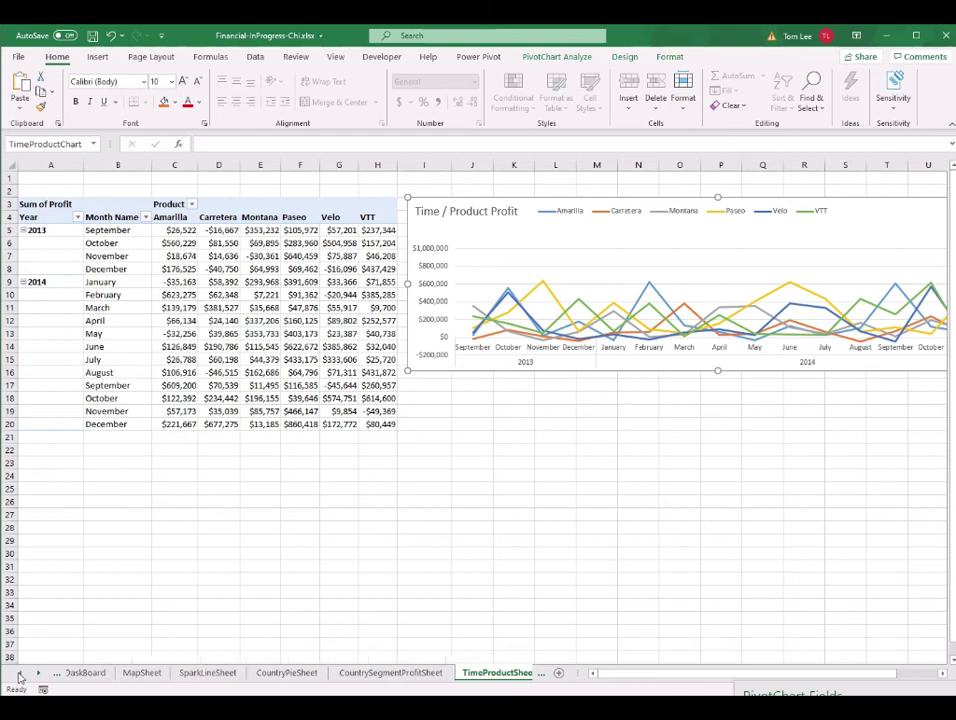
pyautogui.click(98, 673)
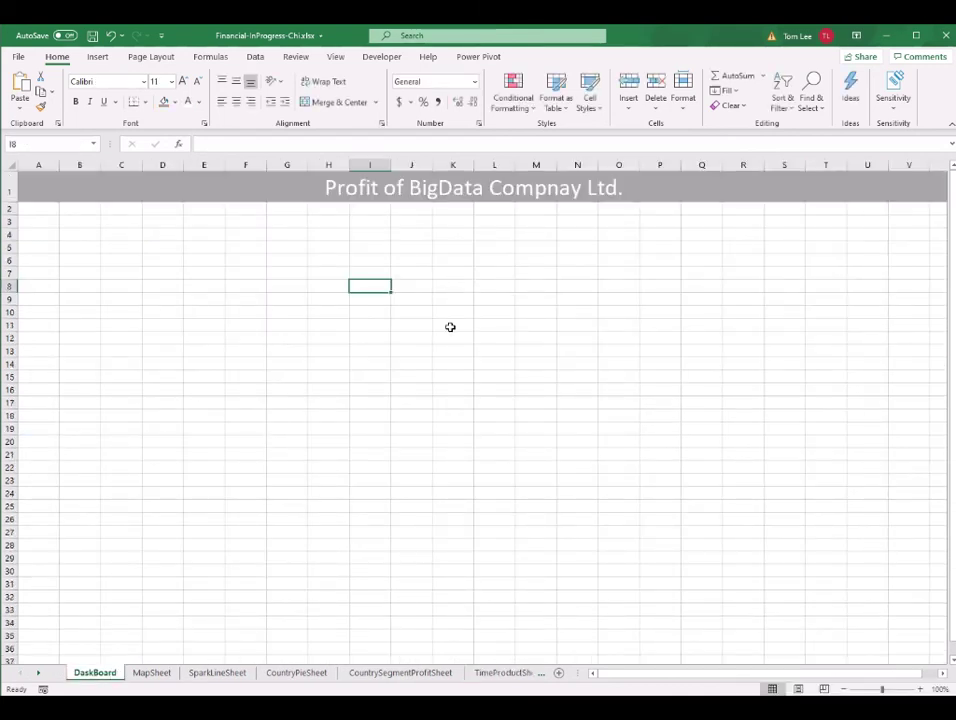
pyautogui.hotkey('ctrl', 'v')
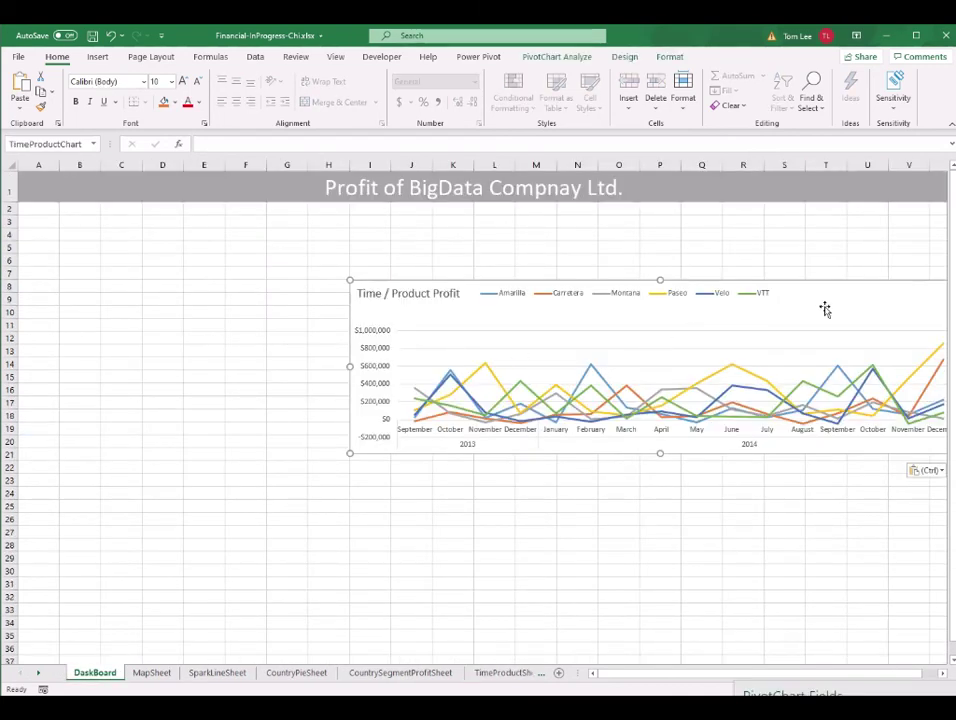
# - Move the line chart just below the title banner, narrow it and make it taller
pyautogui.moveTo(824, 309); pyautogui.dragTo(798, 232)
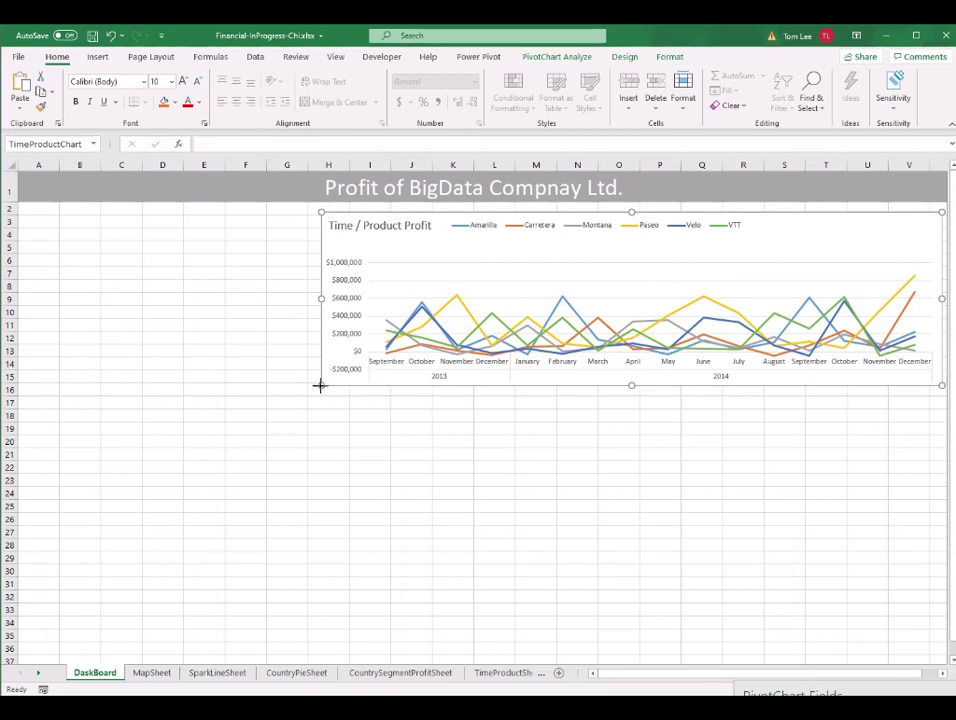
pyautogui.moveTo(319, 385); pyautogui.dragTo(442, 339)
pyautogui.click(660, 389)
pyautogui.click(711, 335)
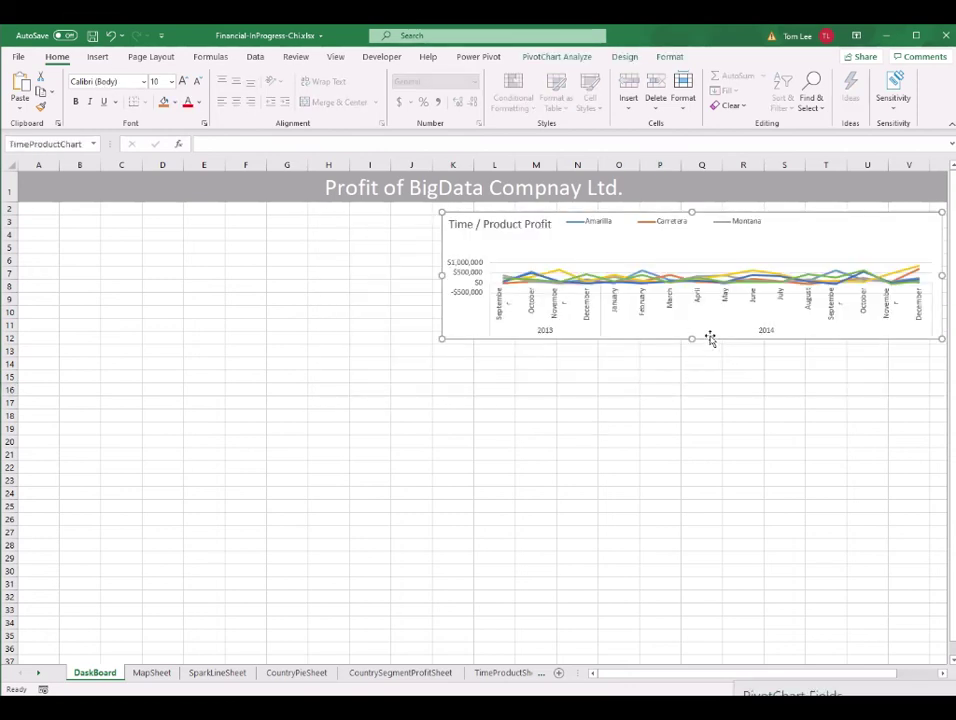
pyautogui.moveTo(694, 341); pyautogui.dragTo(695, 362)
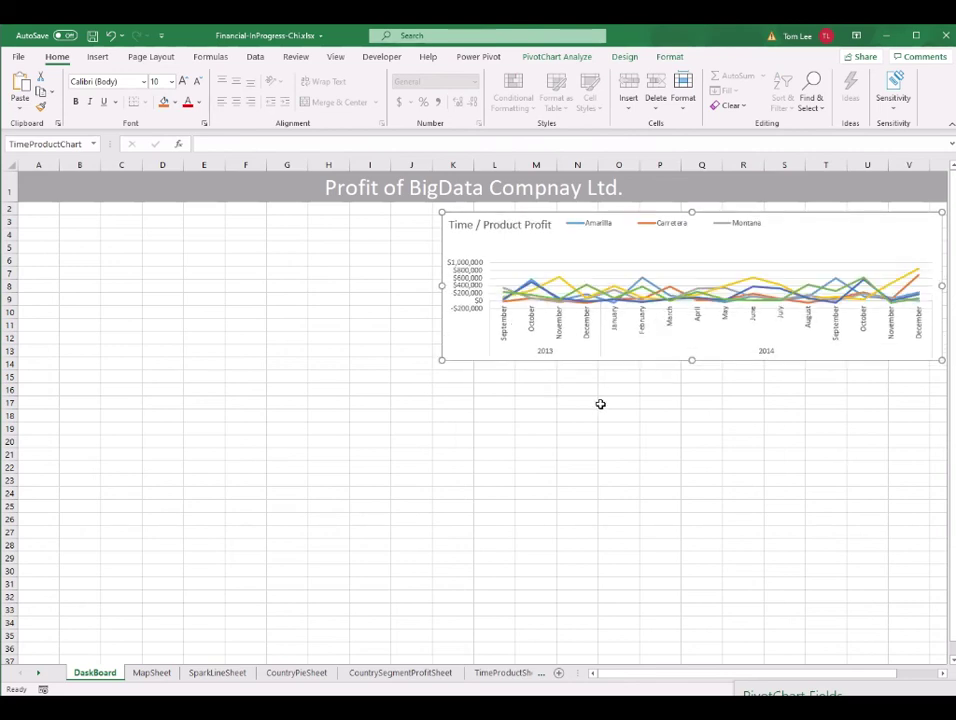
pyautogui.click(364, 450)
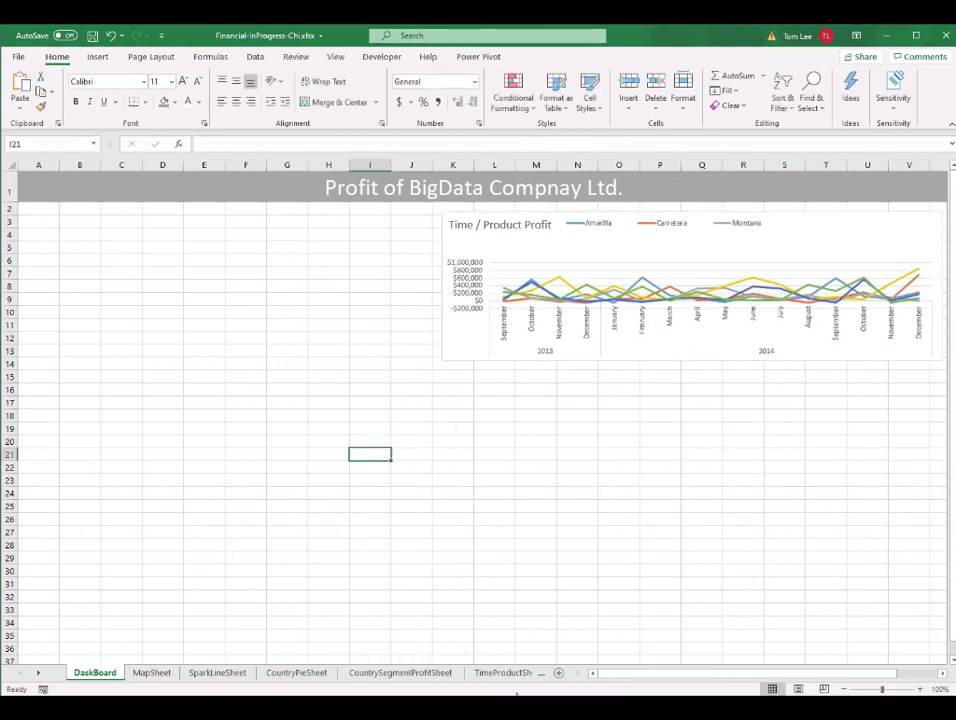
# - Paste the country profit pie chart onto the DashBoard beside the line chart
pyautogui.click(312, 676)
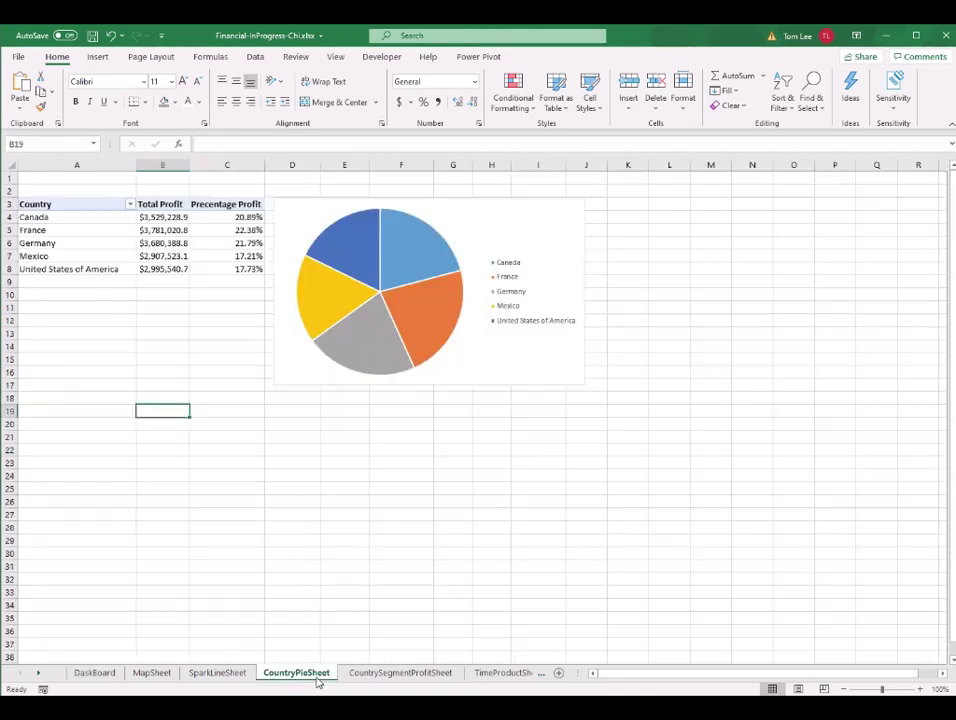
pyautogui.click(547, 228)
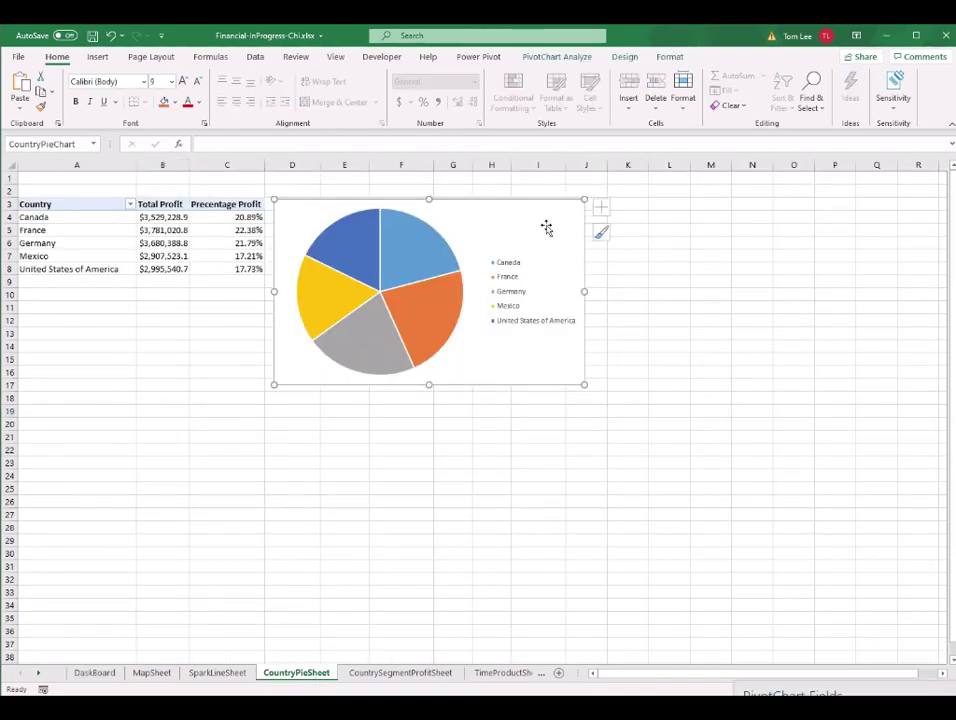
pyautogui.click(98, 674)
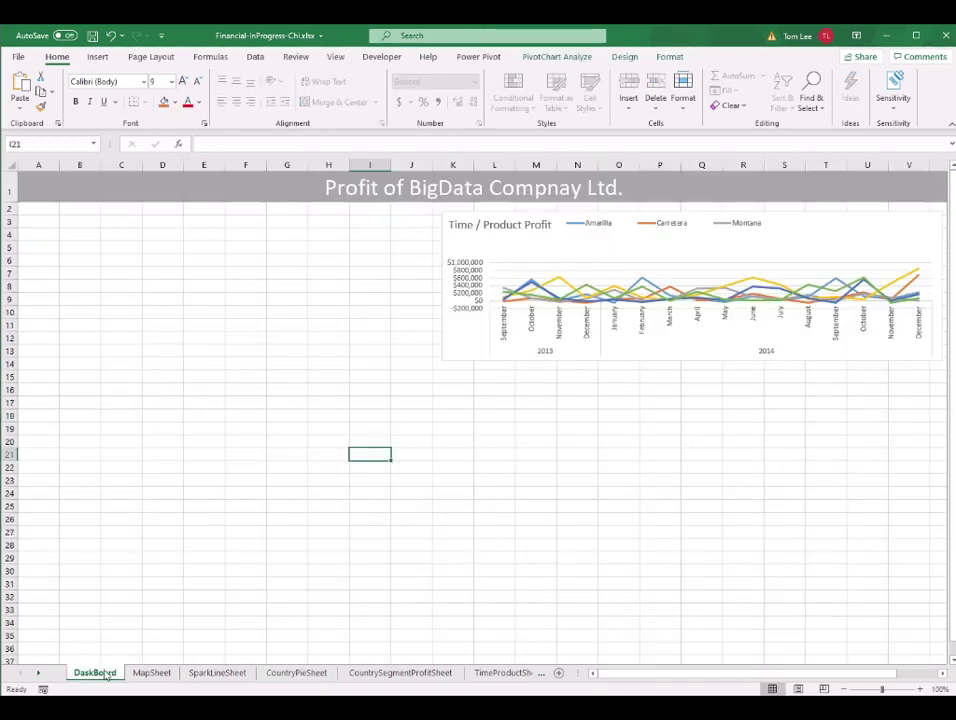
pyautogui.click(221, 447)
pyautogui.hotkey('ctrl', 'v')
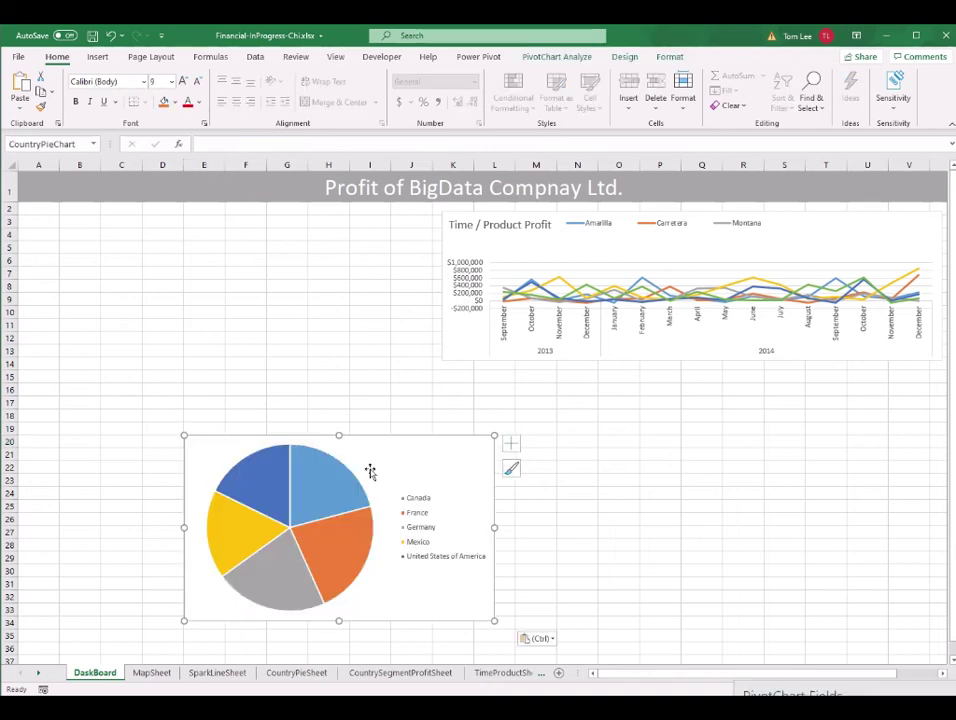
pyautogui.moveTo(418, 449); pyautogui.dragTo(354, 218)
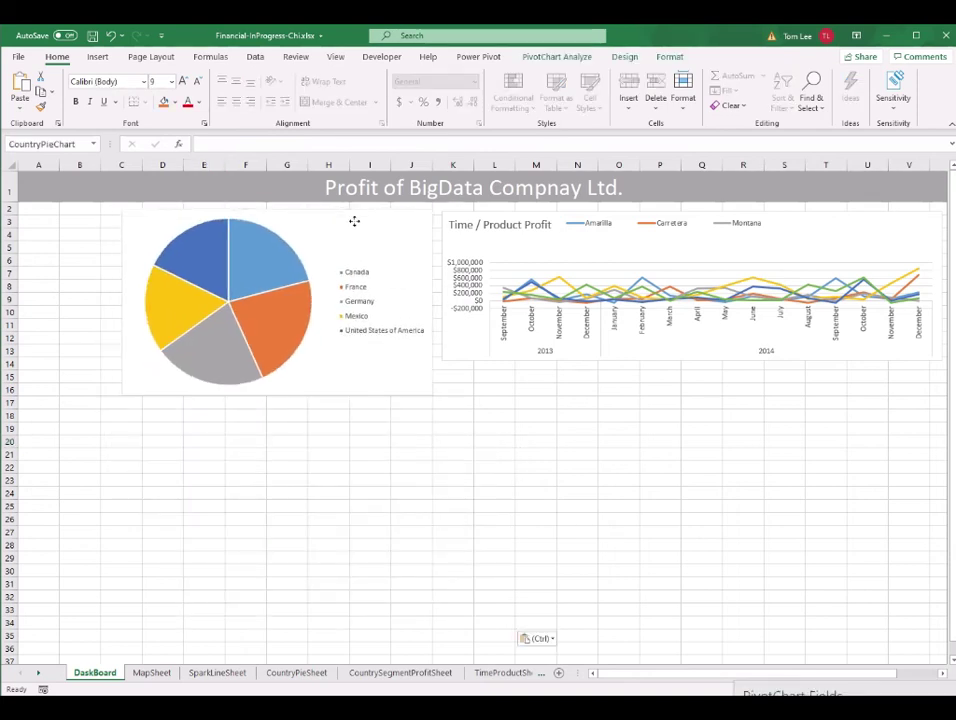
pyautogui.click(287, 557)
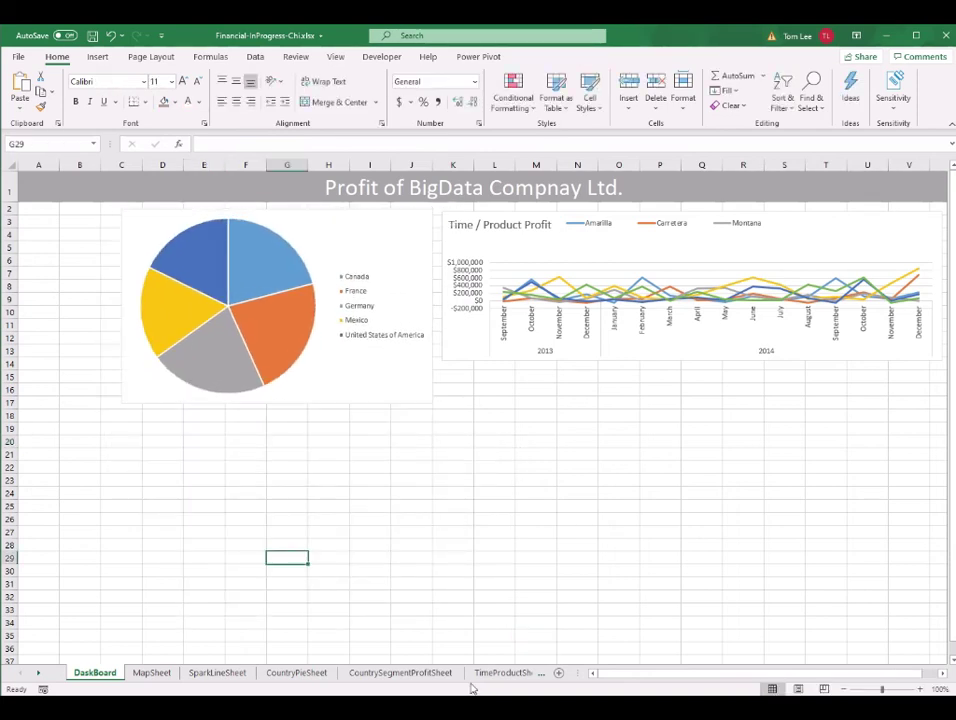
# - Paste the Profit By Country/Segment bar chart onto the DashBoard below the line chart
pyautogui.click(397, 676)
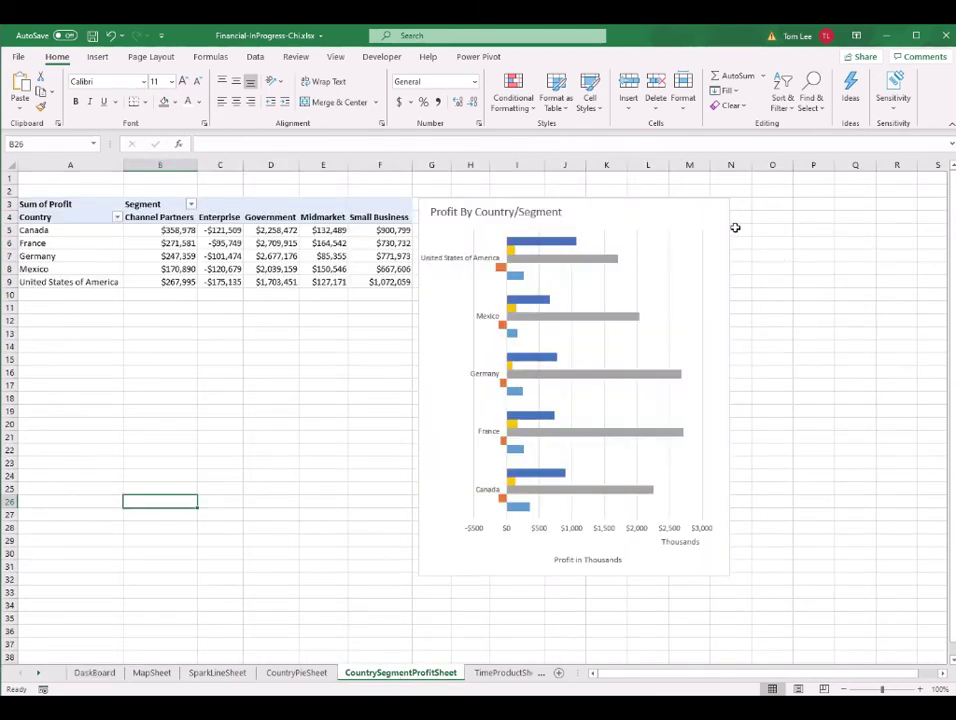
pyautogui.click(715, 217)
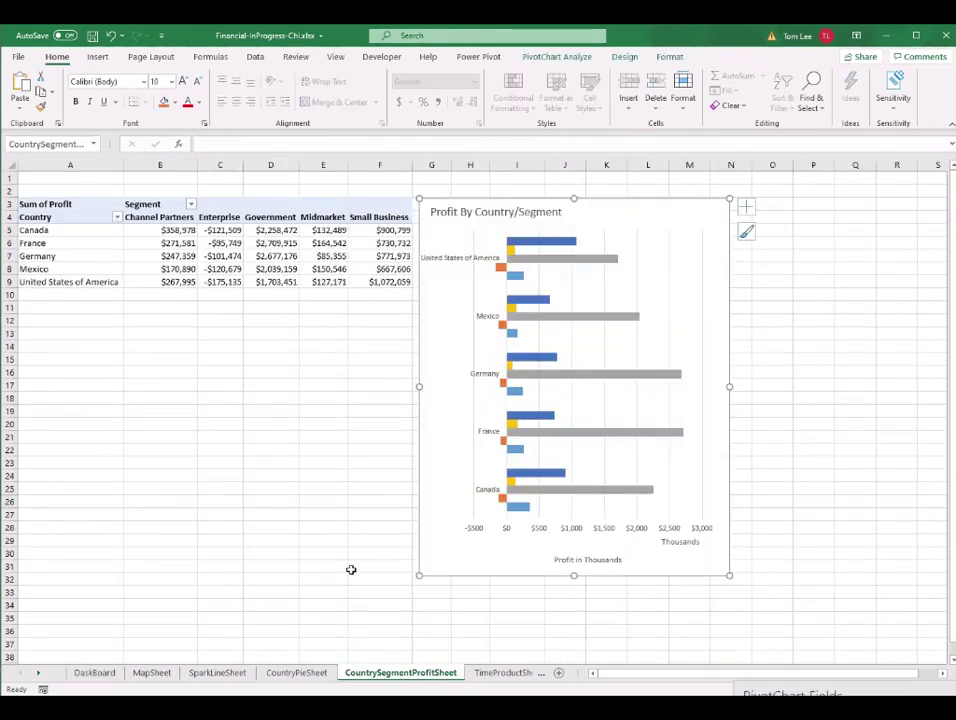
pyautogui.click(104, 675)
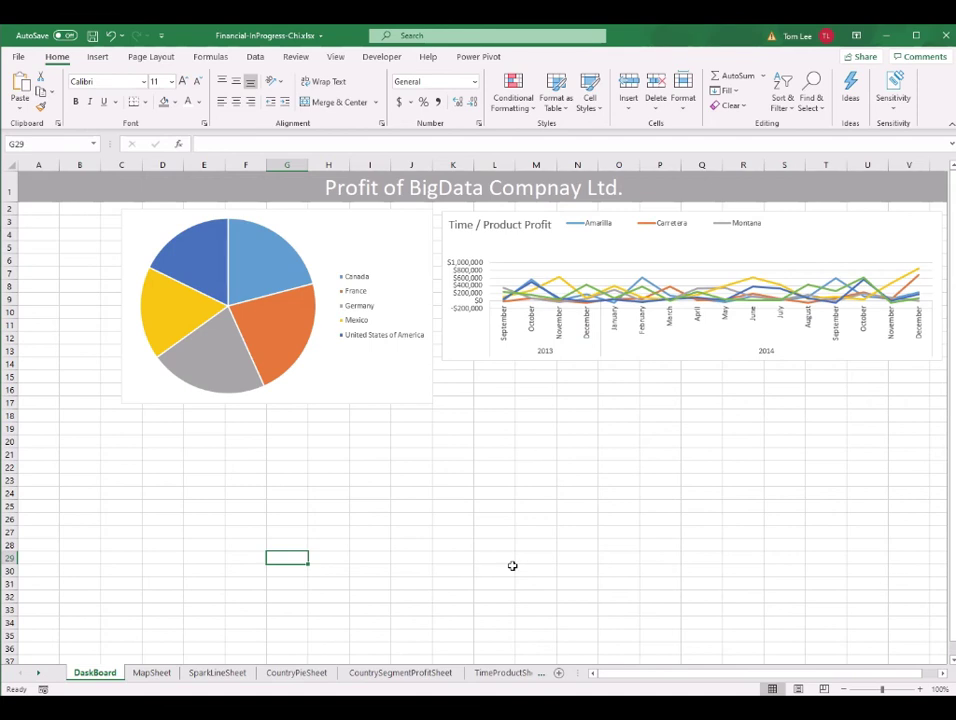
pyautogui.hotkey('ctrl', 'v')
pyautogui.moveTo(525, 568); pyautogui.dragTo(881, 380)
pyautogui.hotkey('ctrl', 'pagedown')
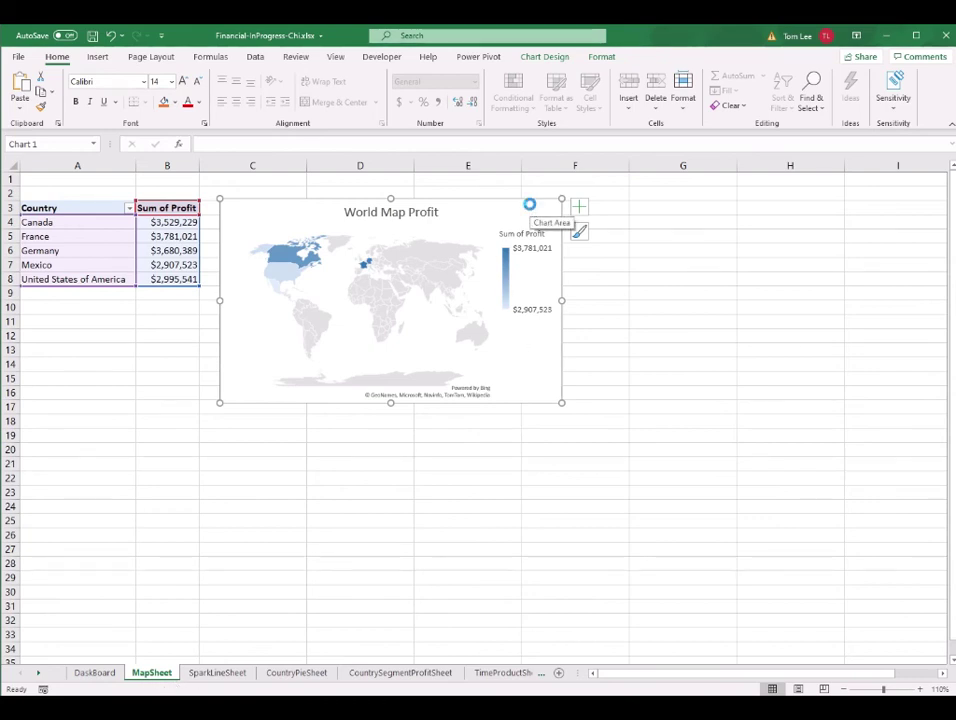
# - Paste the World Map Profit chart onto the DashBoard and move it to the lower left
pyautogui.click(95, 673)
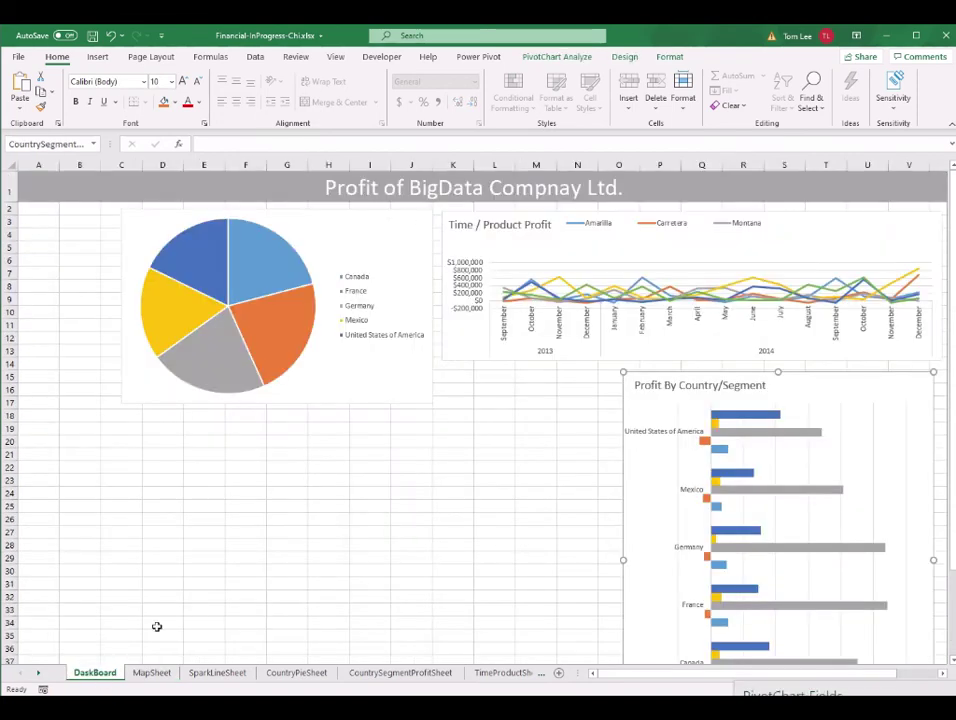
pyautogui.hotkey('ctrl', 'v')
pyautogui.moveTo(424, 564); pyautogui.dragTo(380, 572)
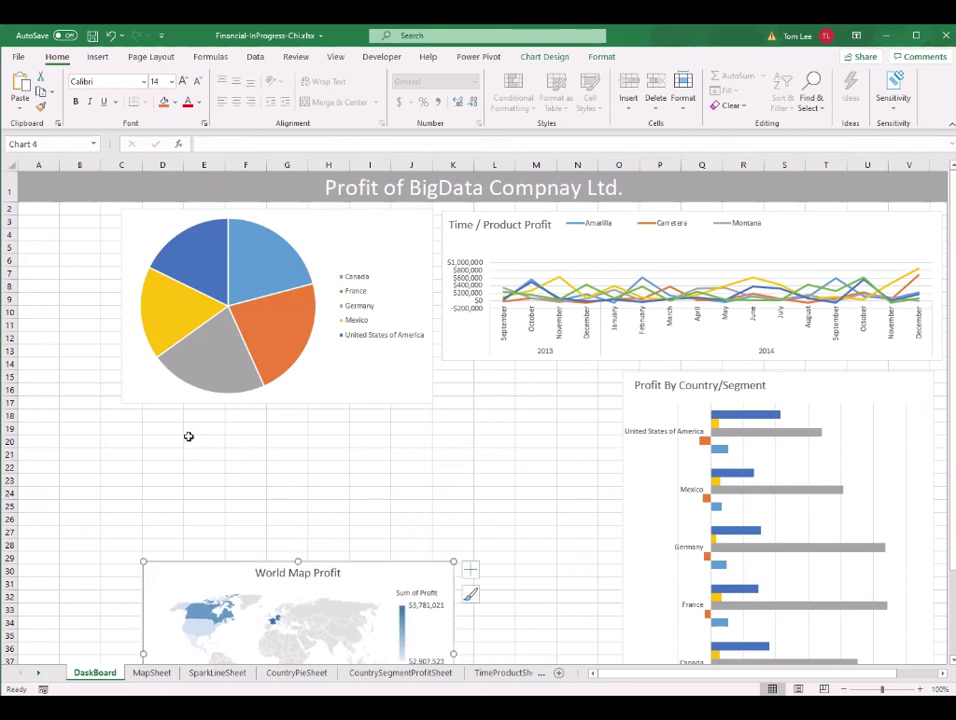
pyautogui.moveTo(166, 418); pyautogui.dragTo(446, 503)
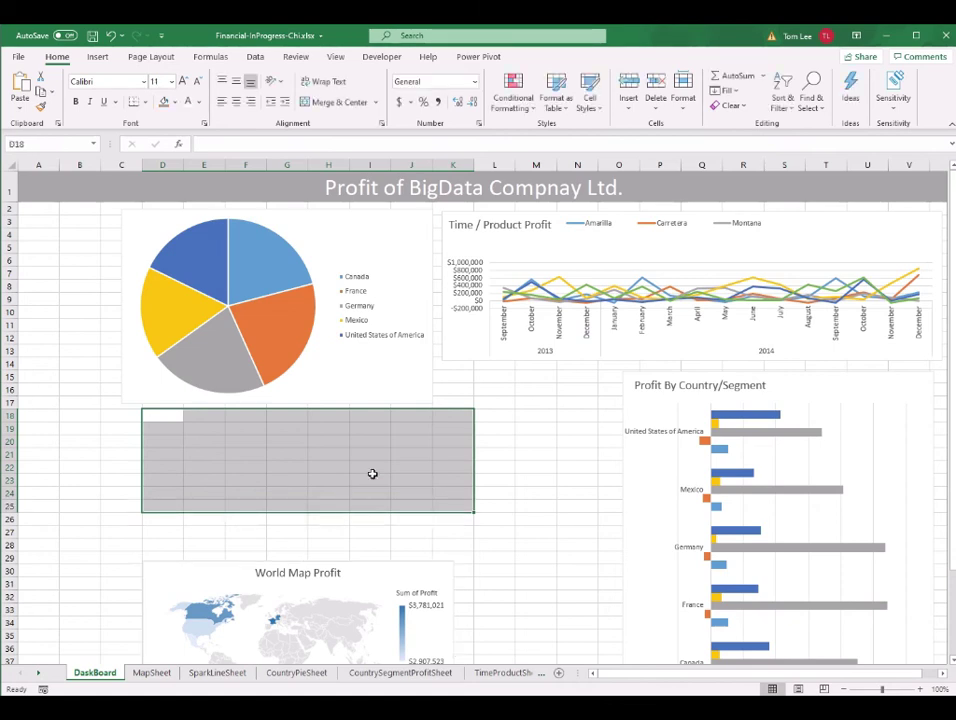
# - Apply All Borders to the D18:K25 range
pyautogui.click(144, 102)
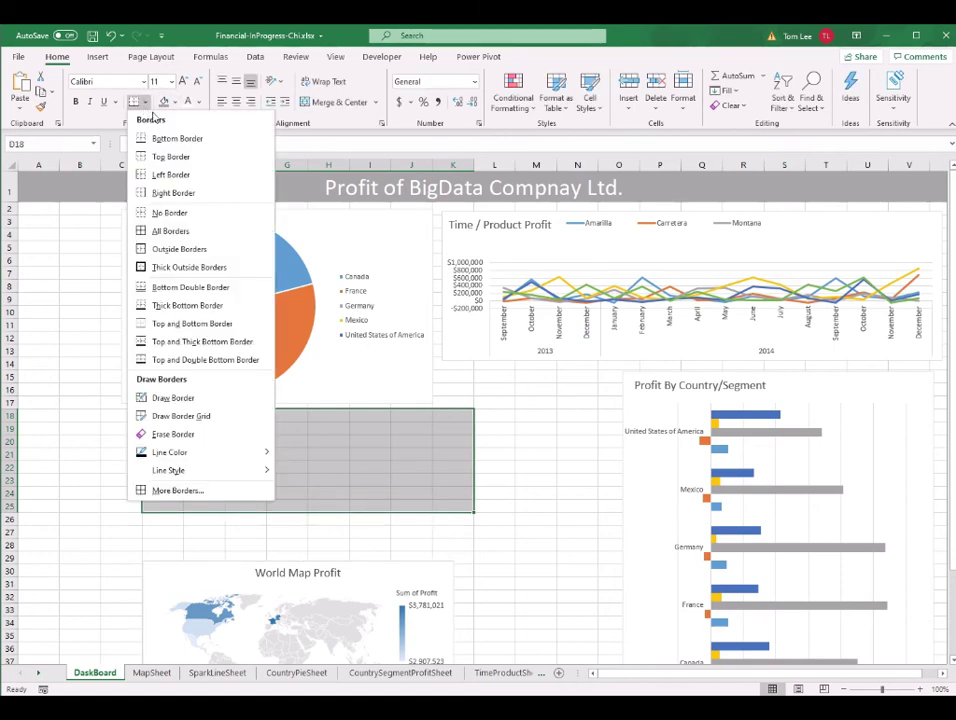
pyautogui.click(190, 230)
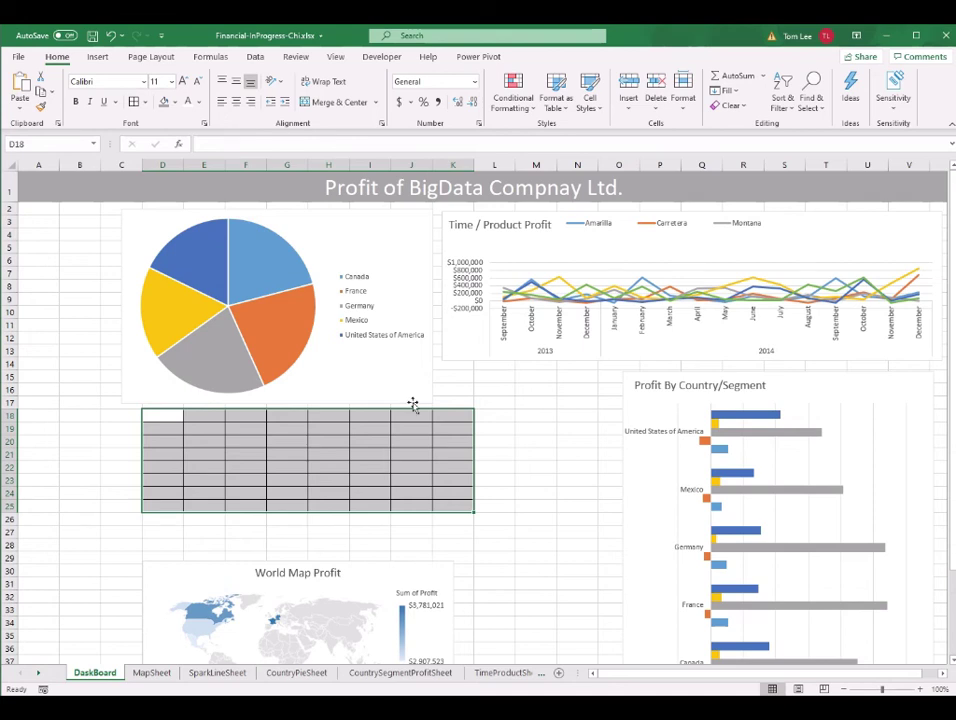
pyautogui.click(287, 441)
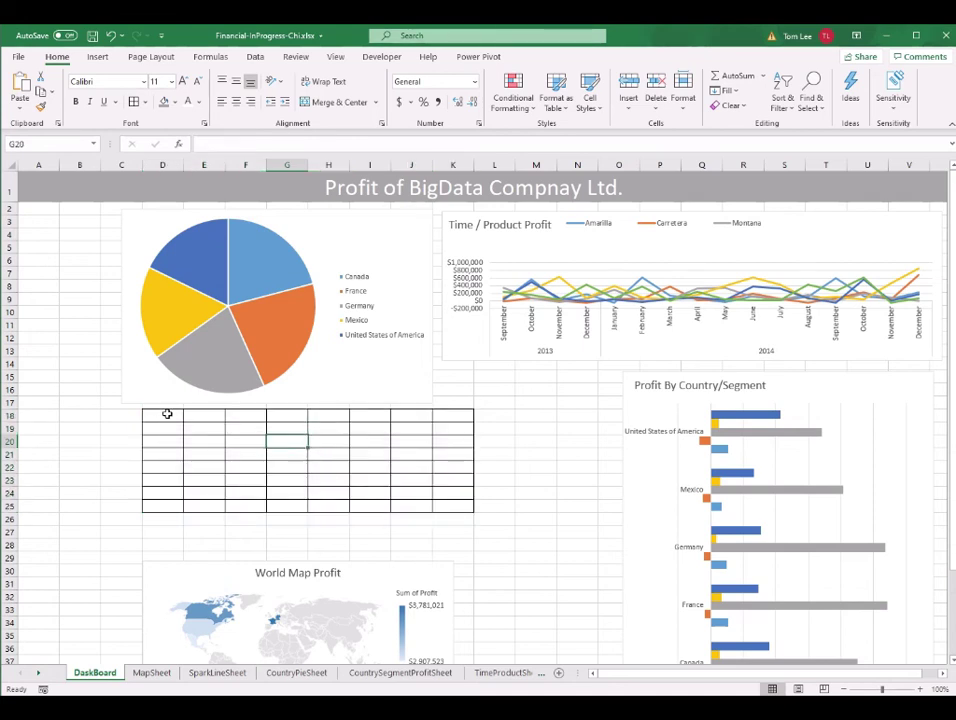
# - Merge D18:K18 with the title 'Sparkline Trend of Profit By Countries and Products' in bold 16 pt
pyautogui.moveTo(167, 414); pyautogui.dragTo(470, 415)
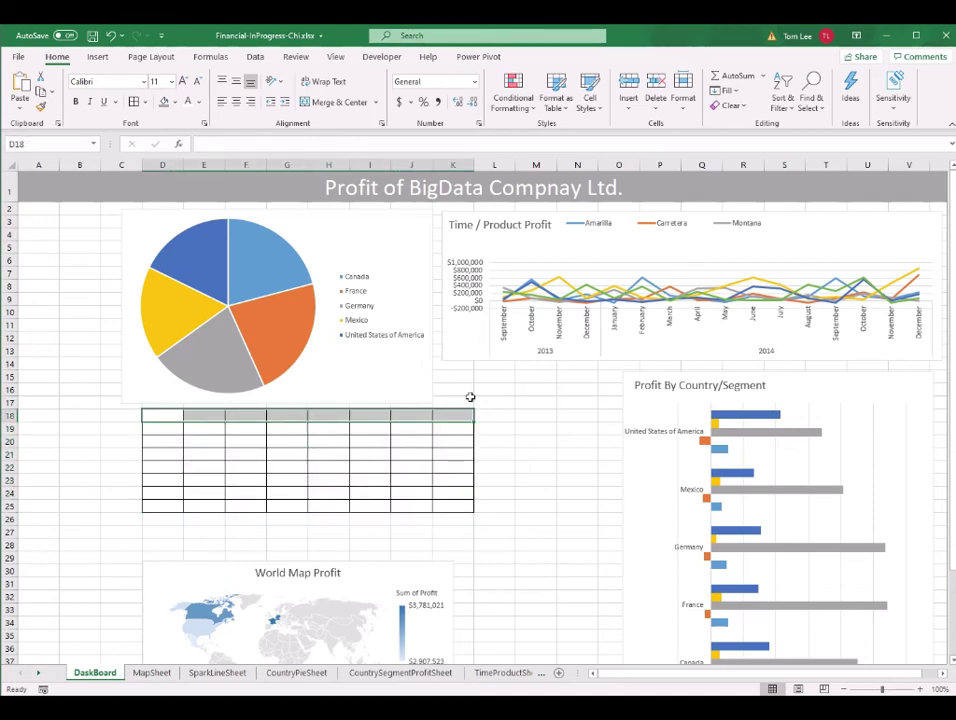
pyautogui.click(349, 104)
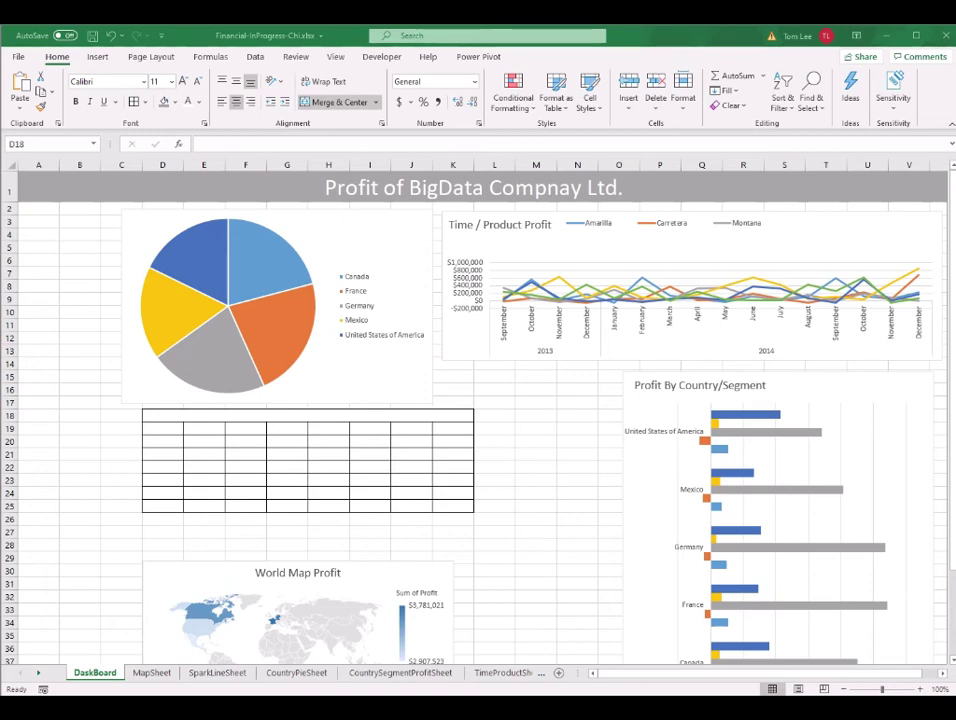
pyautogui.write('Sparkline Trend of Profit By Countries and Products')
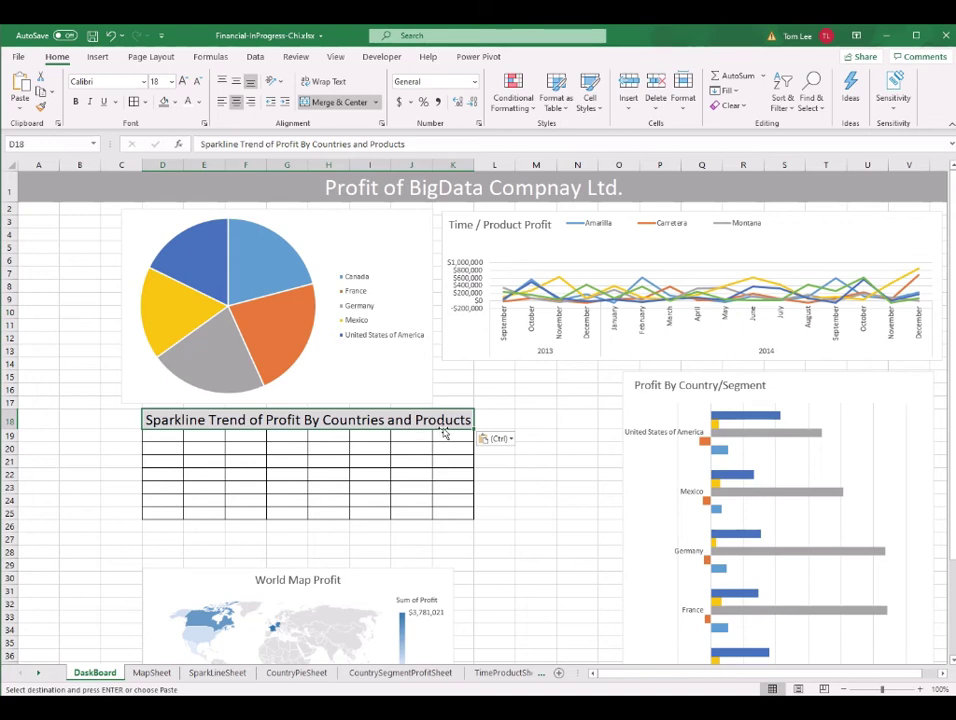
pyautogui.click(172, 82)
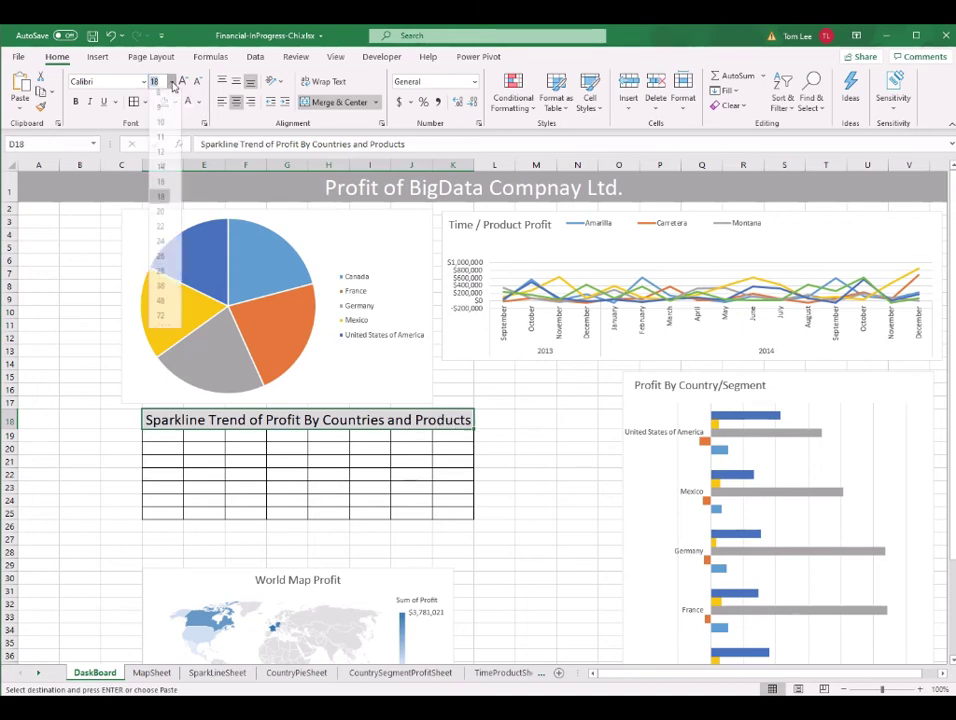
pyautogui.click(160, 187)
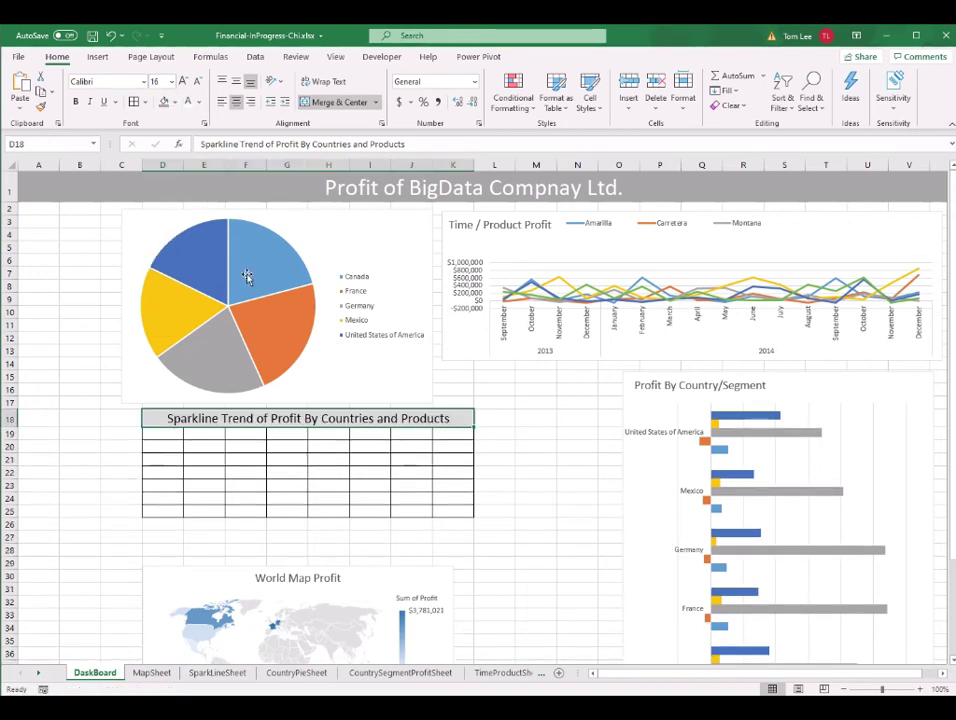
pyautogui.click(76, 102)
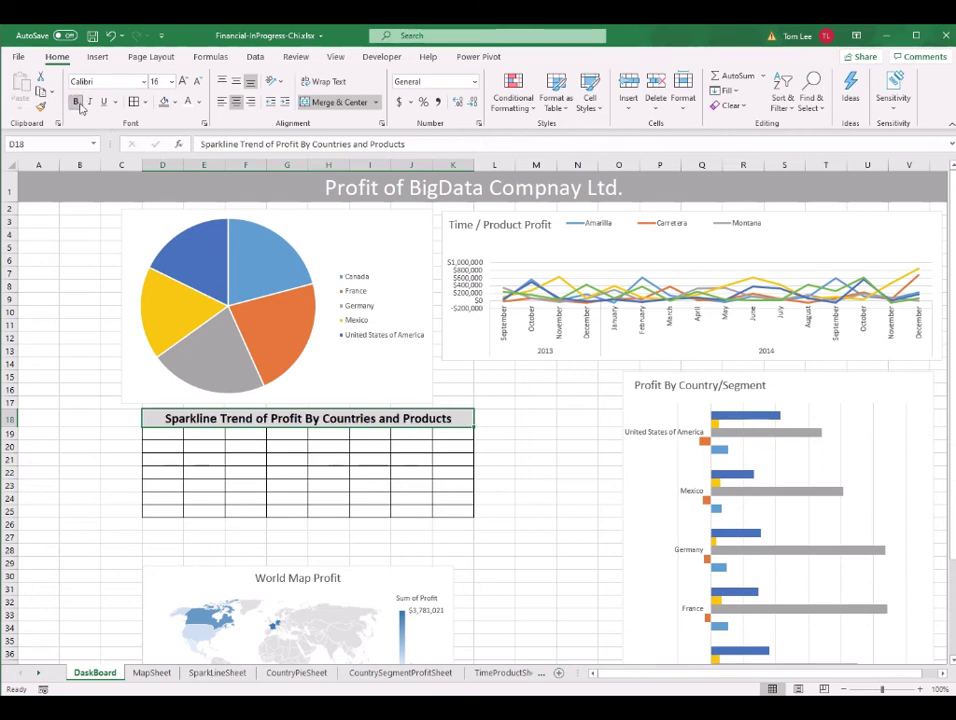
pyautogui.click(354, 495)
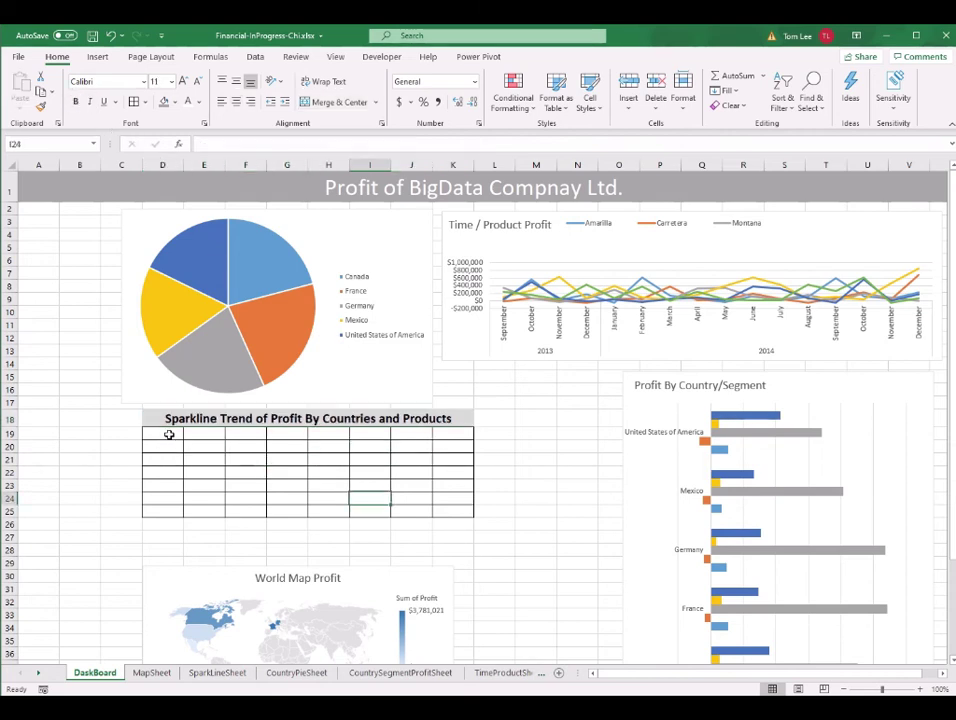
pyautogui.moveTo(169, 434); pyautogui.dragTo(452, 434)
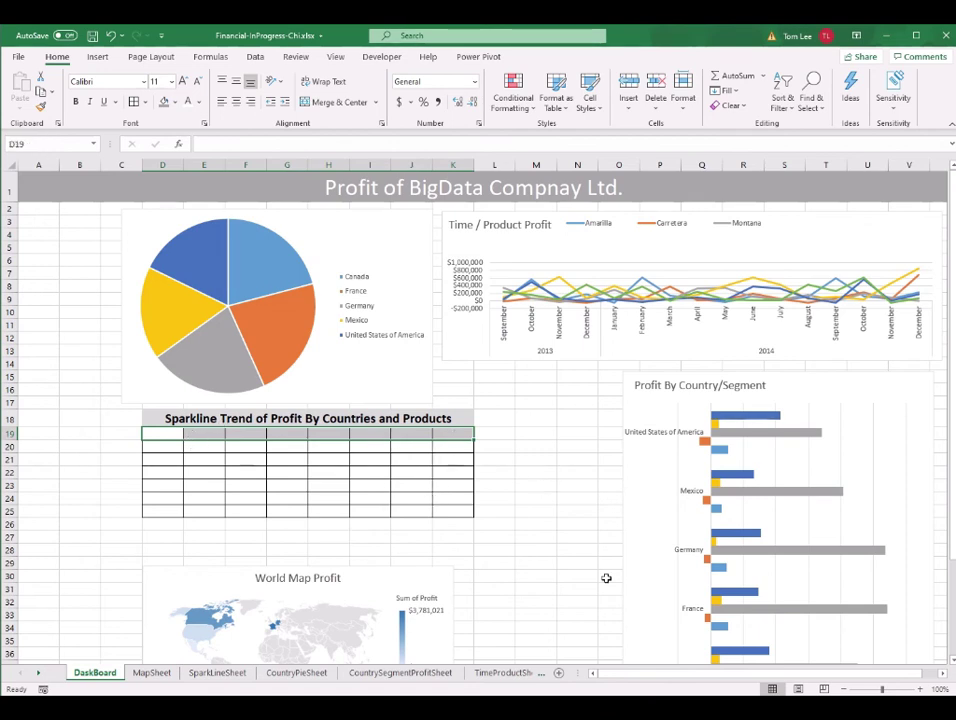
# - Paste the yellow header row (Products, Total Profit, Total Trend, Canada–USA) and widen columns D–K to fit
pyautogui.moveTo(589, 712)
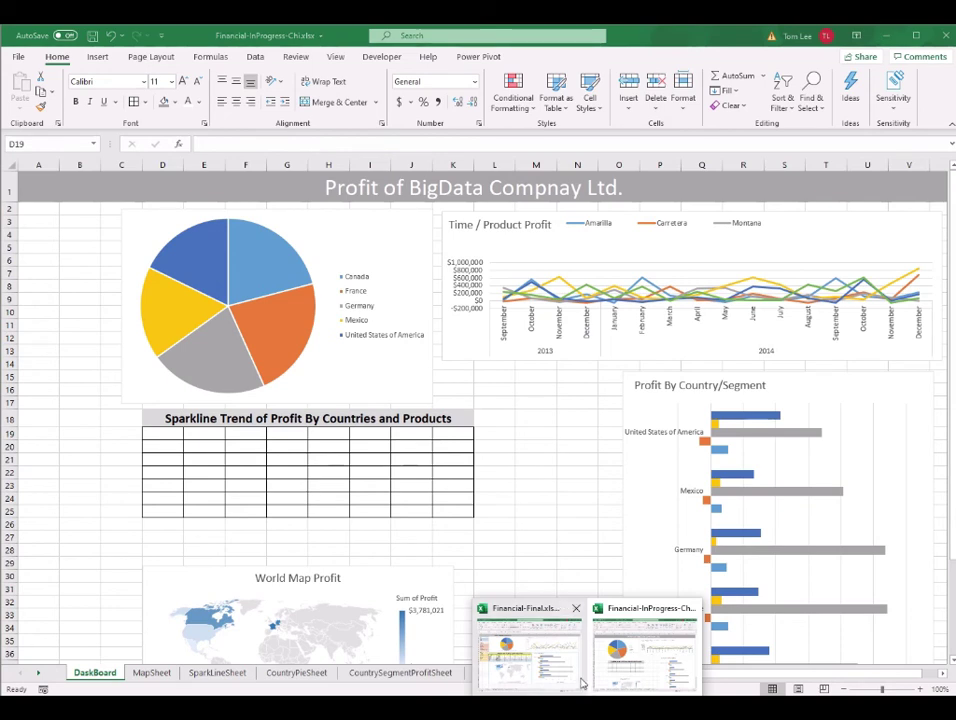
pyautogui.write('Products\tTotal Profit\tTotal Trend\tCanada\tFrance\tGermany\tMexico\tUSA')
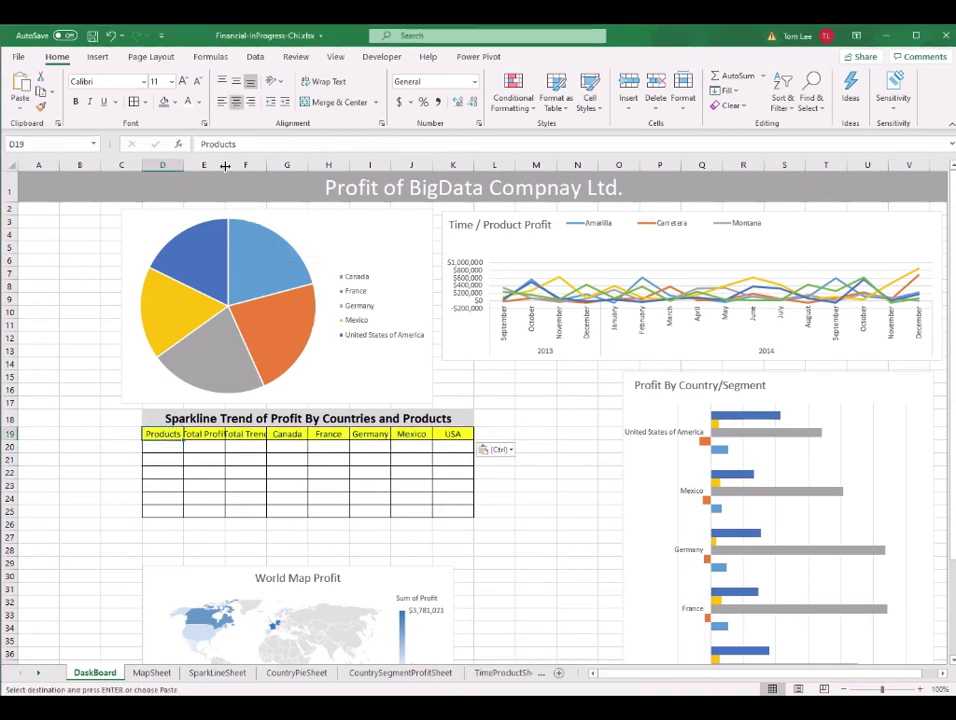
pyautogui.doubleClick(226, 166)
pyautogui.doubleClick(281, 165)
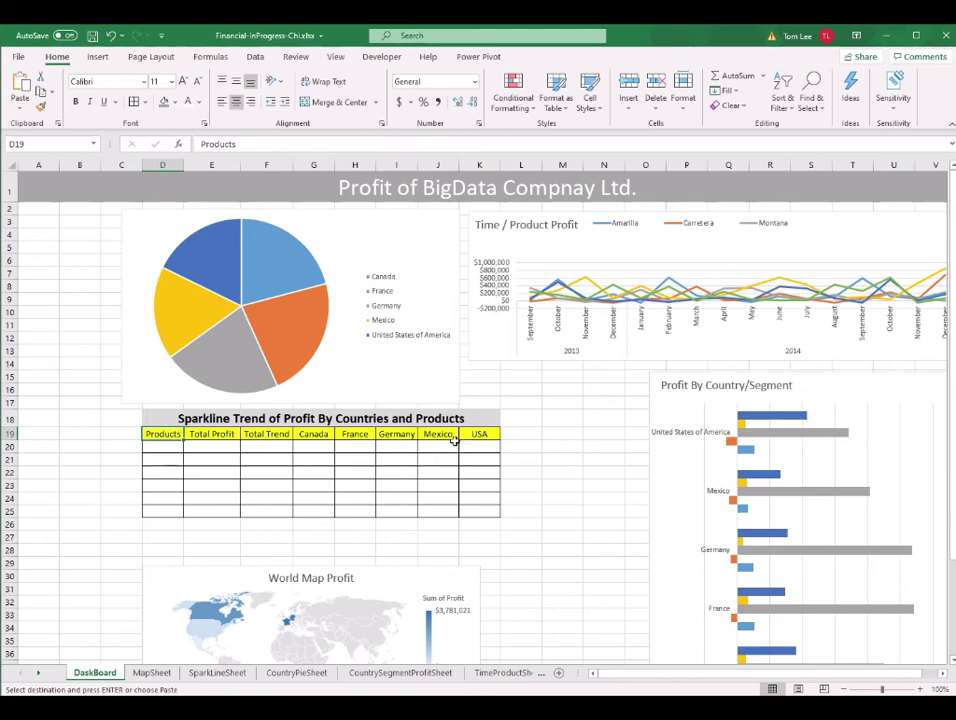
pyautogui.moveTo(268, 165); pyautogui.dragTo(470, 165)
pyautogui.click(405, 470)
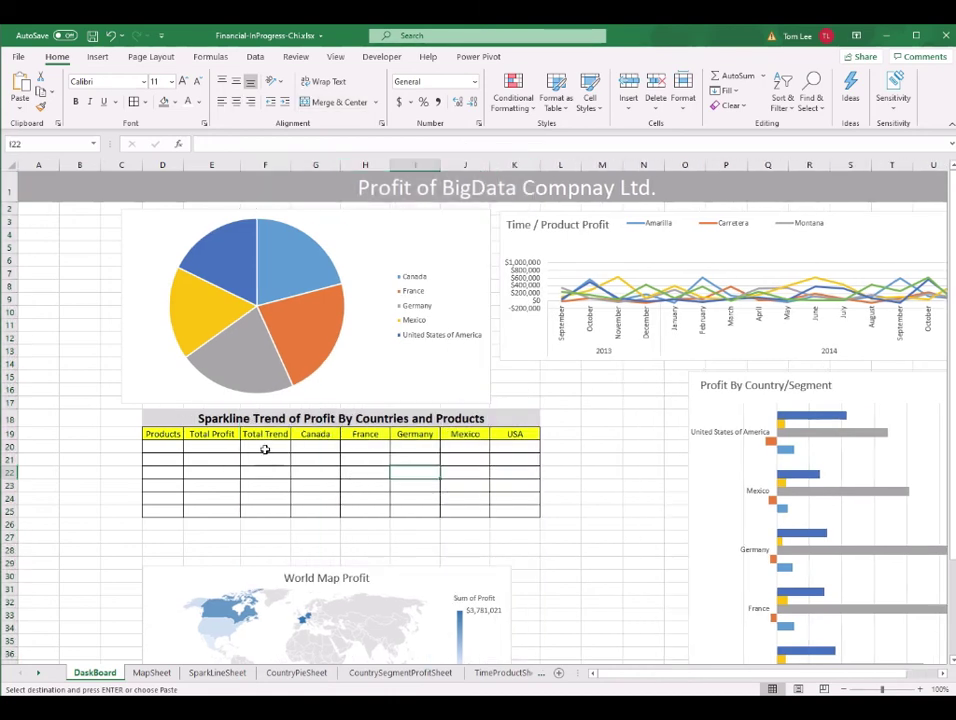
pyautogui.moveTo(265, 450); pyautogui.dragTo(512, 508)
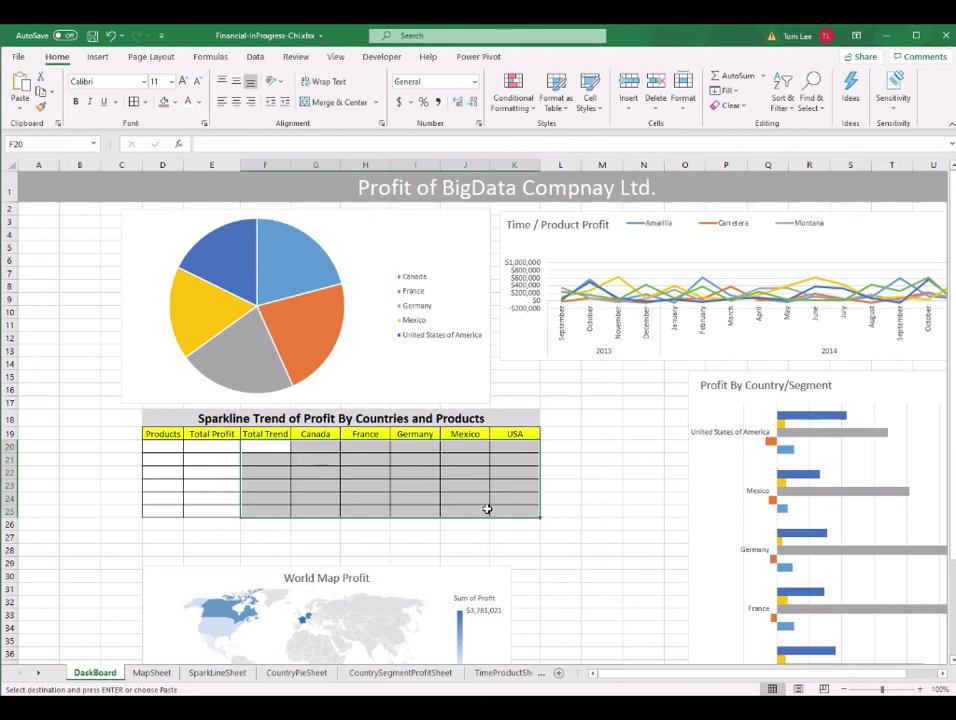
pyautogui.click(487, 509)
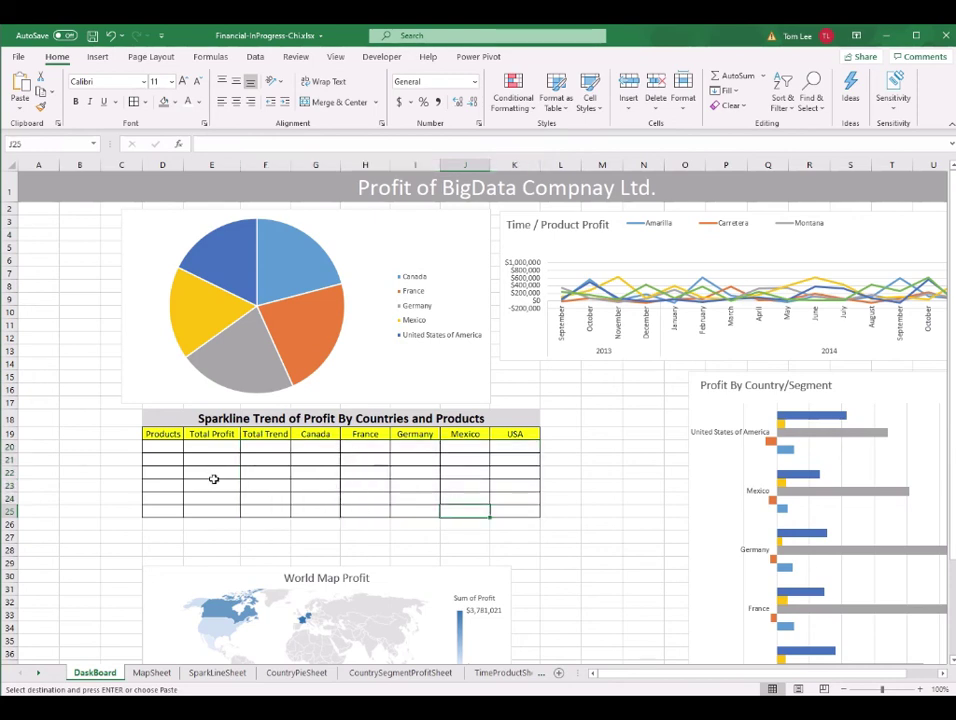
pyautogui.click(162, 449)
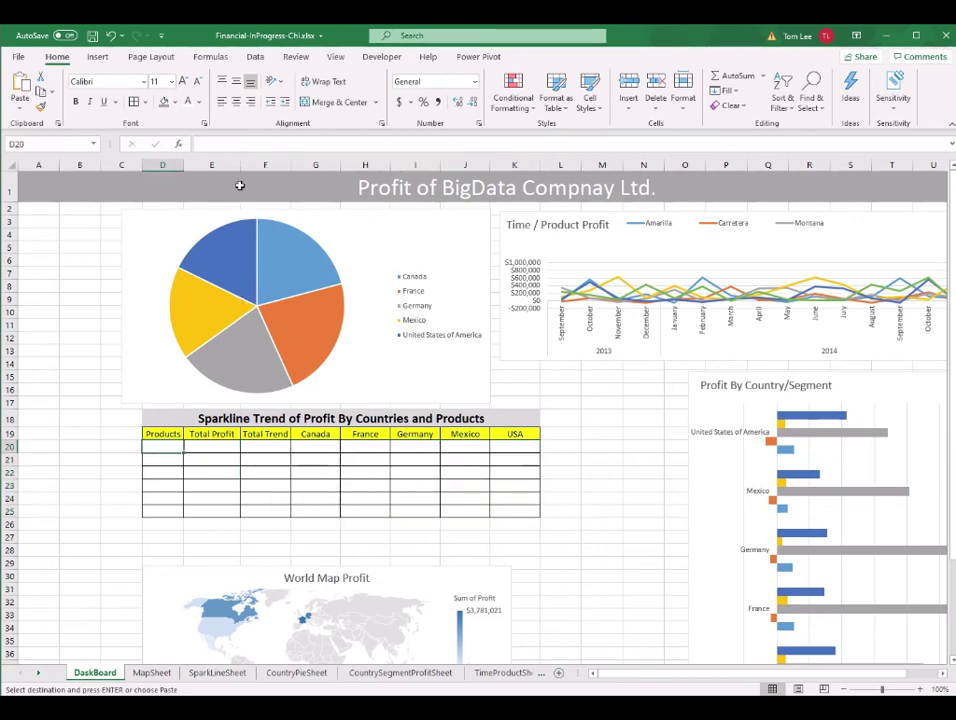
pyautogui.moveTo(184, 165); pyautogui.dragTo(207, 170)
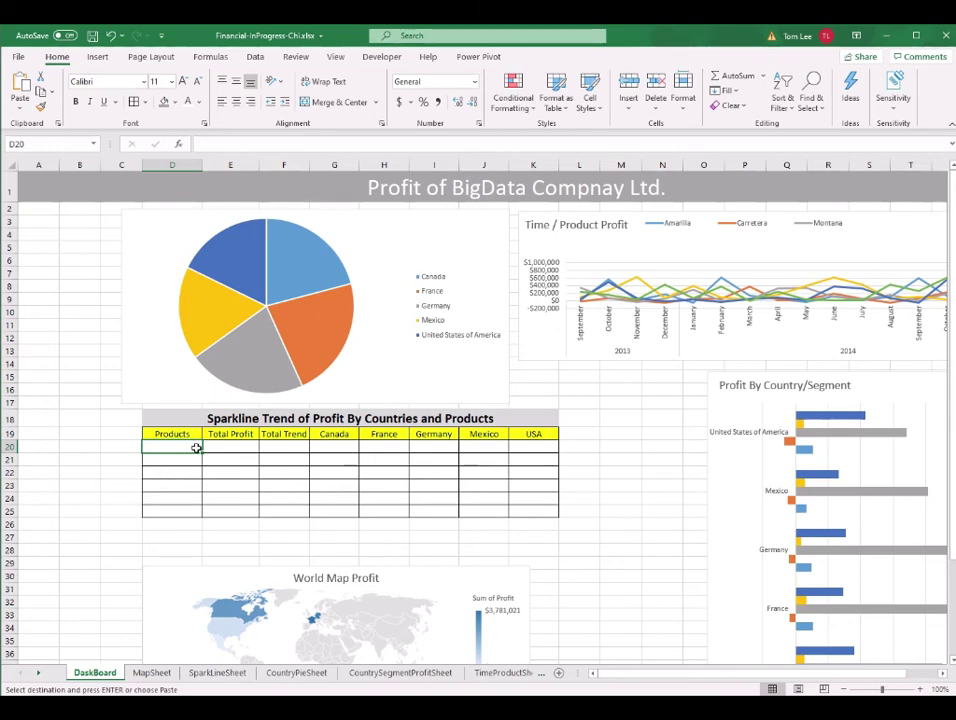
# - Link D20 to SparkLineSheet A6 and fill down to D25, listing Amarilla through VTT
pyautogui.write('=')
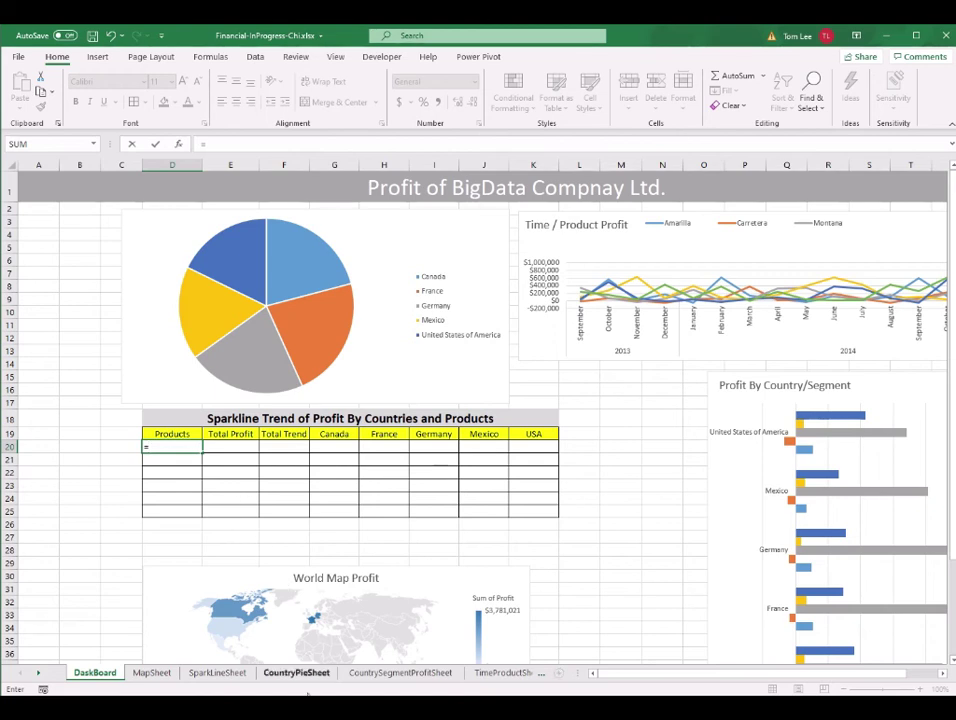
pyautogui.click(209, 673)
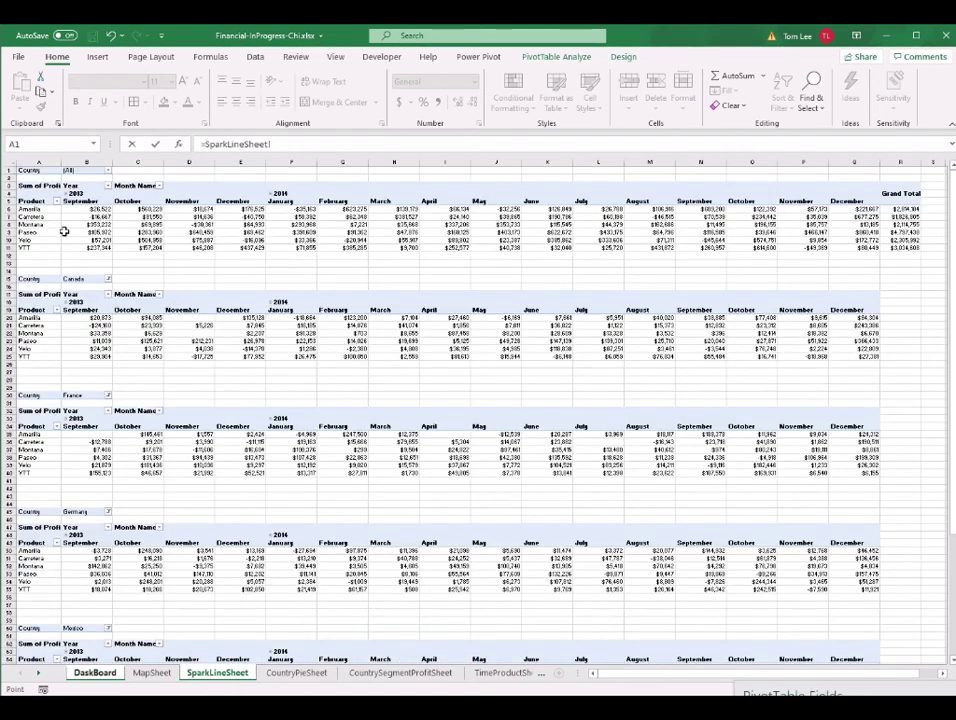
pyautogui.click(38, 208)
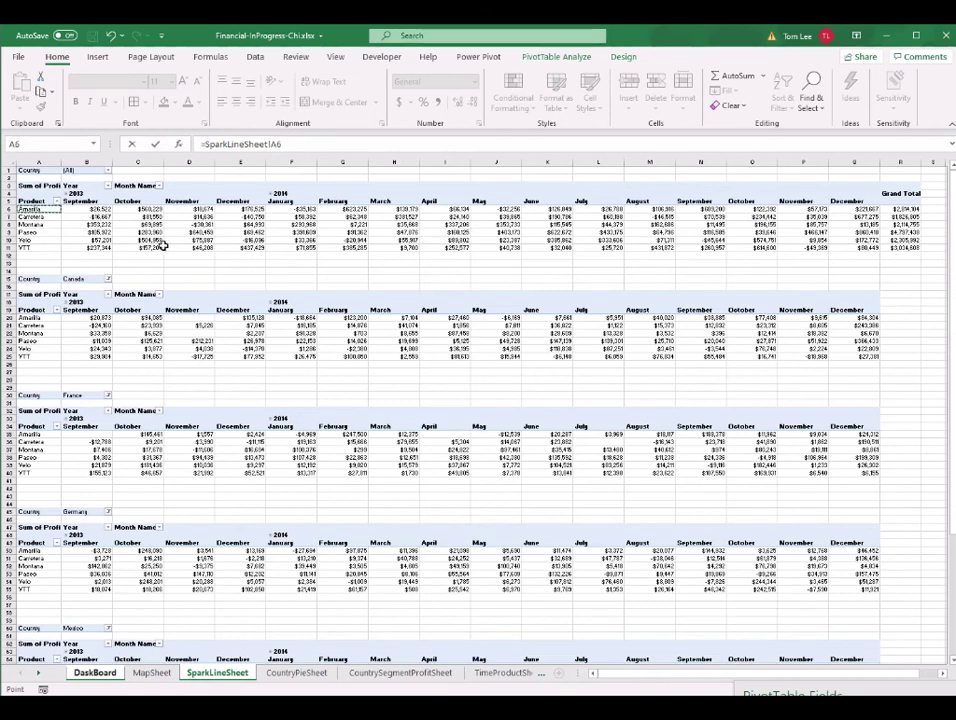
pyautogui.press('Return')
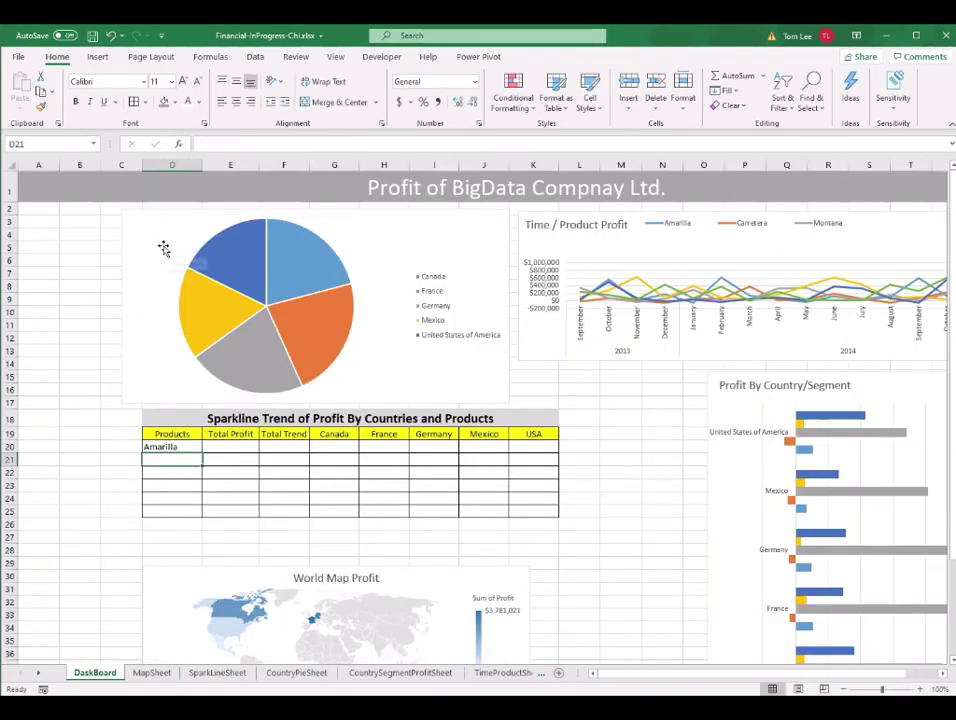
pyautogui.click(186, 447)
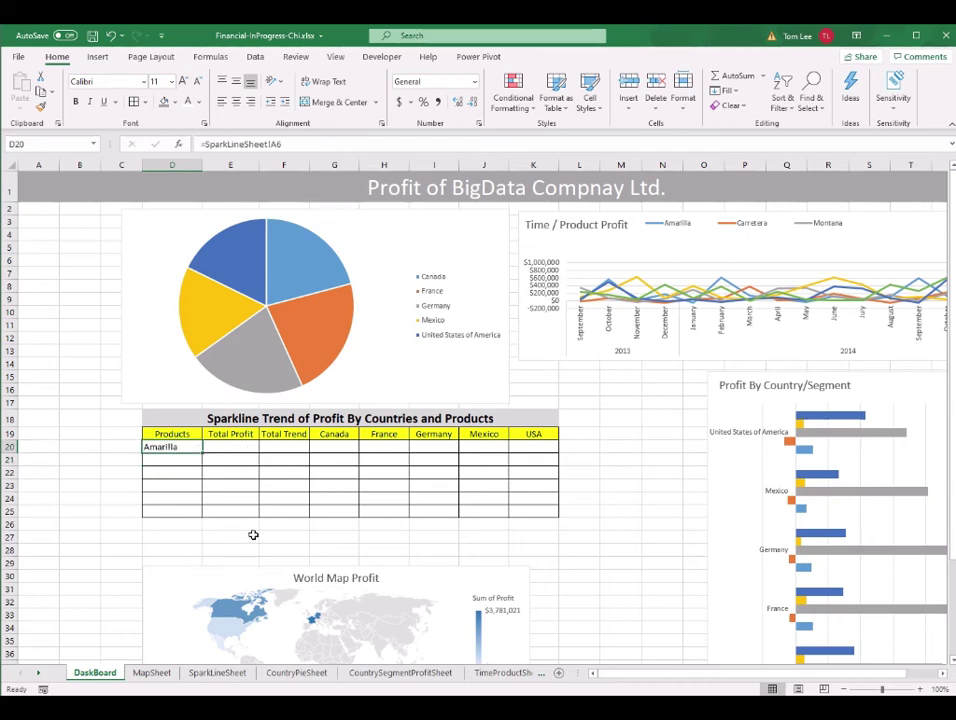
pyautogui.moveTo(200, 454); pyautogui.dragTo(198, 516)
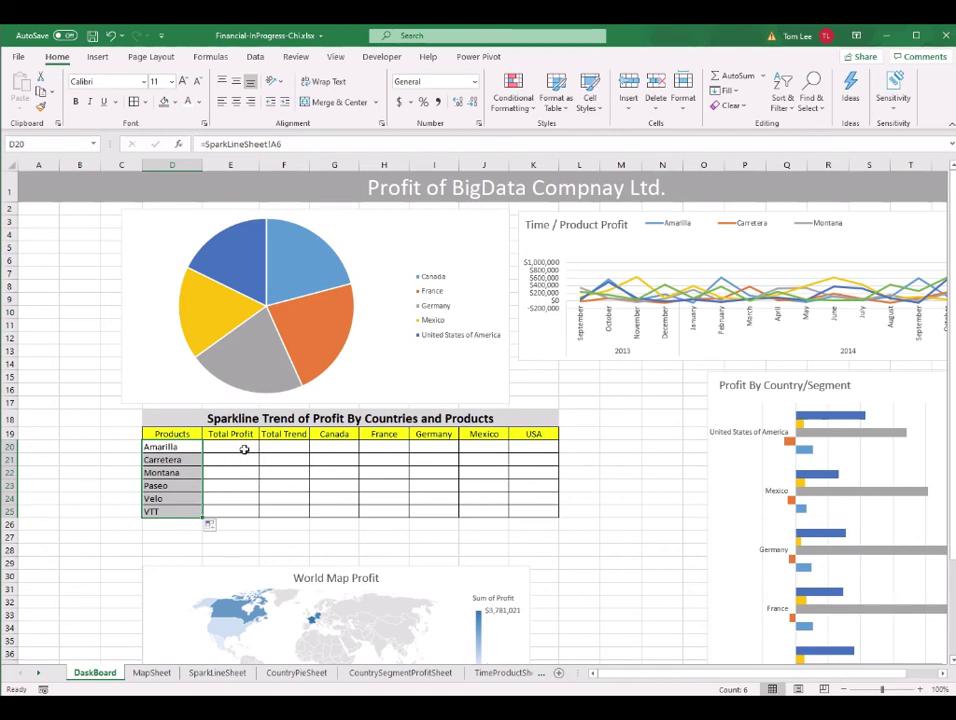
pyautogui.click(244, 450)
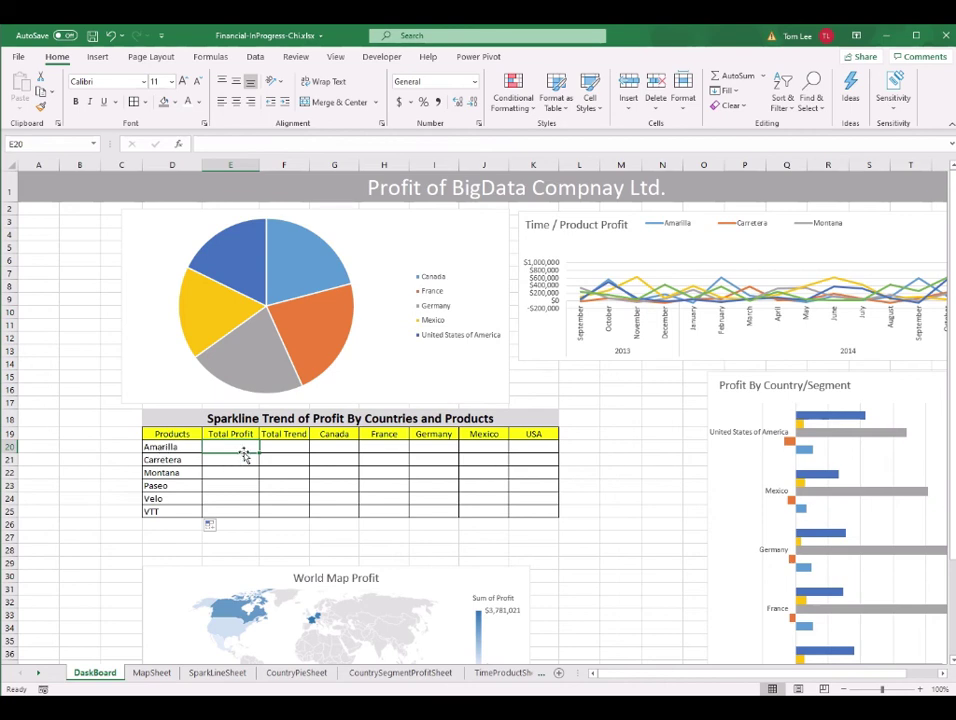
# - Link E20 to Amarilla's Grand Total on SparkLineSheet, returning 2814104.06 via GETPIVOTDATA
pyautogui.write('=')
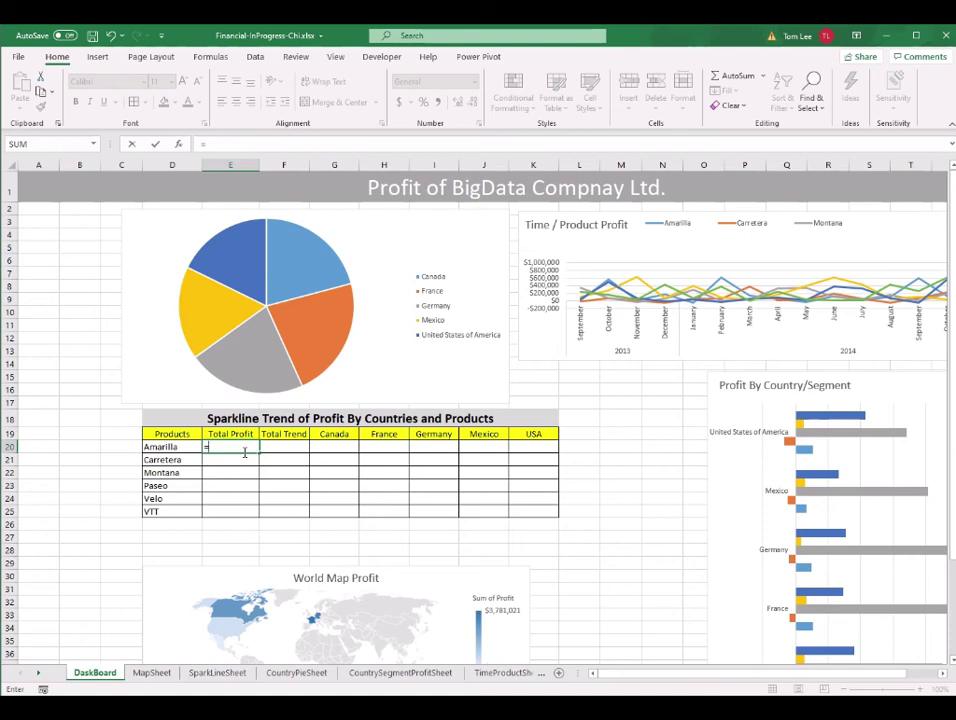
pyautogui.click(222, 673)
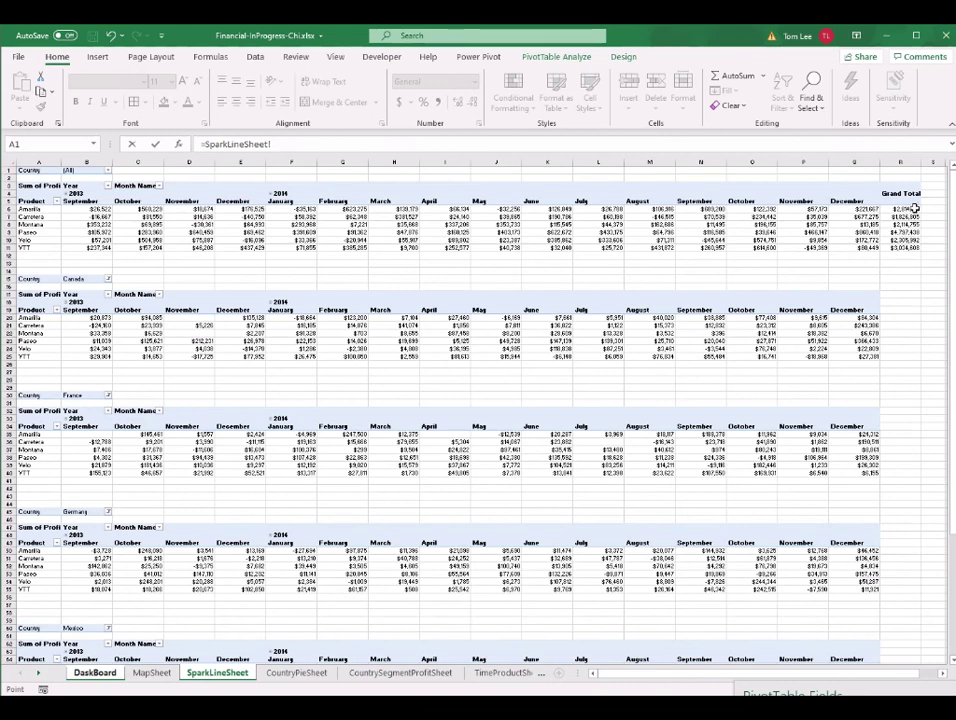
pyautogui.click(908, 209)
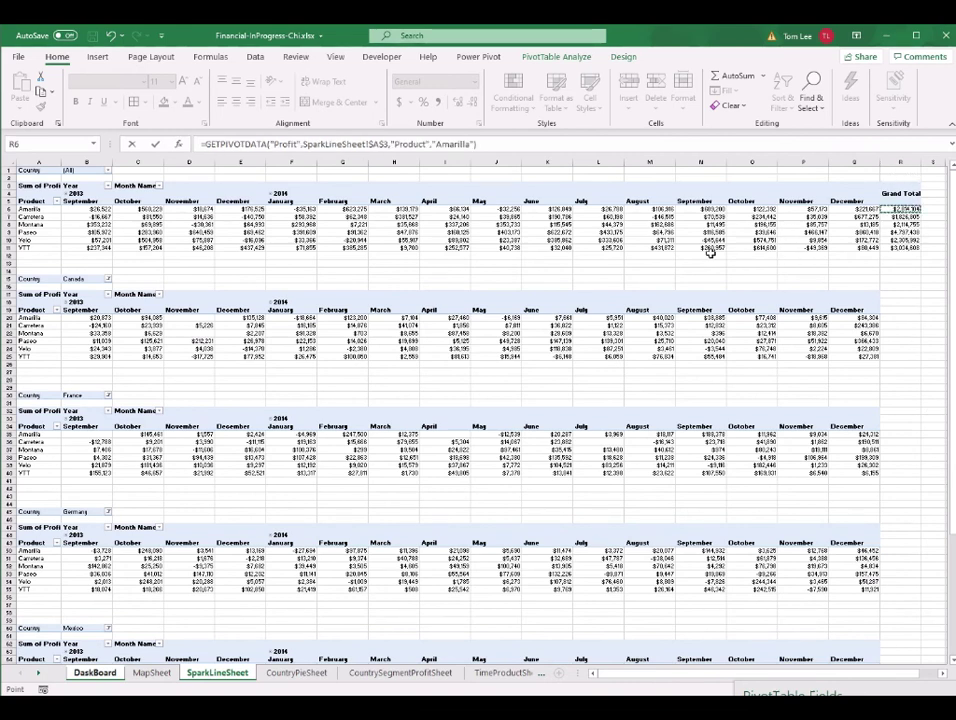
pyautogui.press('Return')
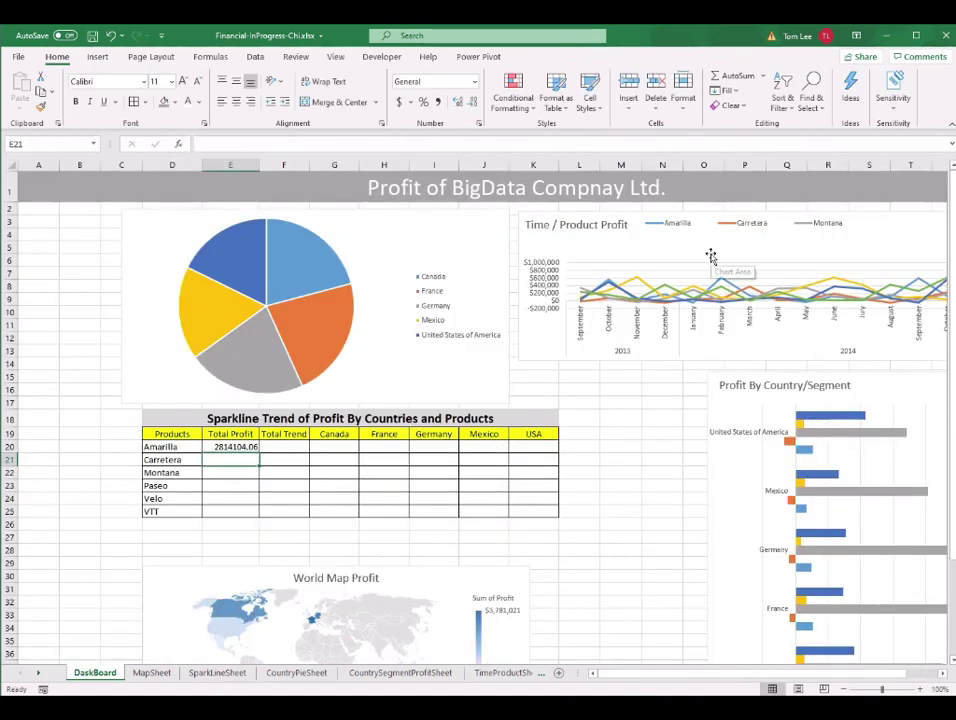
pyautogui.click(240, 447)
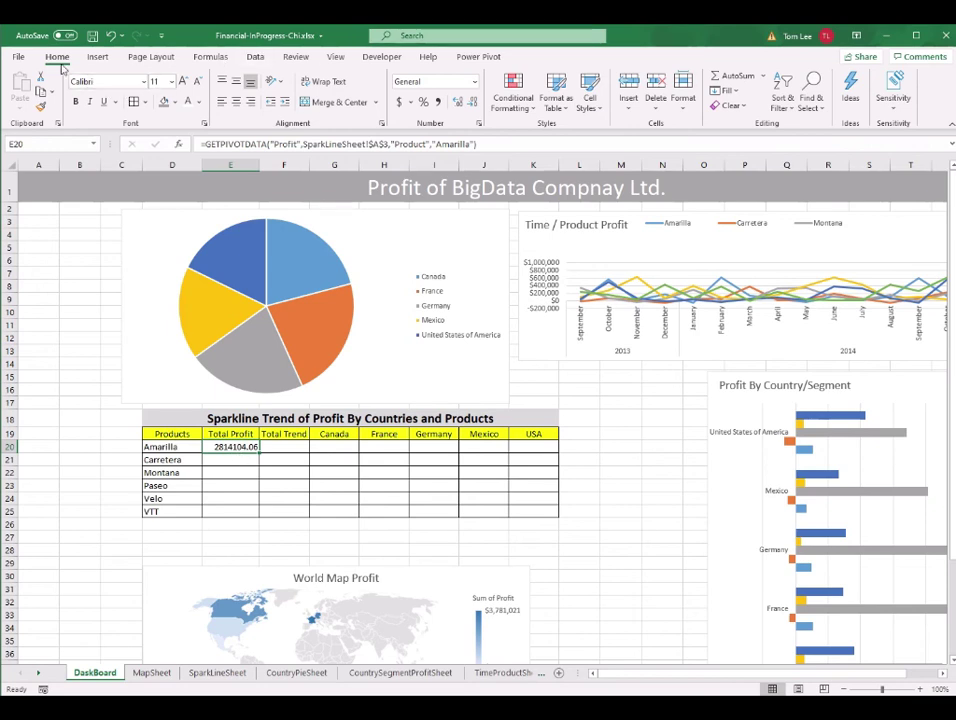
# - Format E20 as Currency with 0 decimal places, showing $2,814,104
pyautogui.click(205, 123)
pyautogui.moveTo(493, 385); pyautogui.dragTo(440, 225)
pyautogui.click(278, 244)
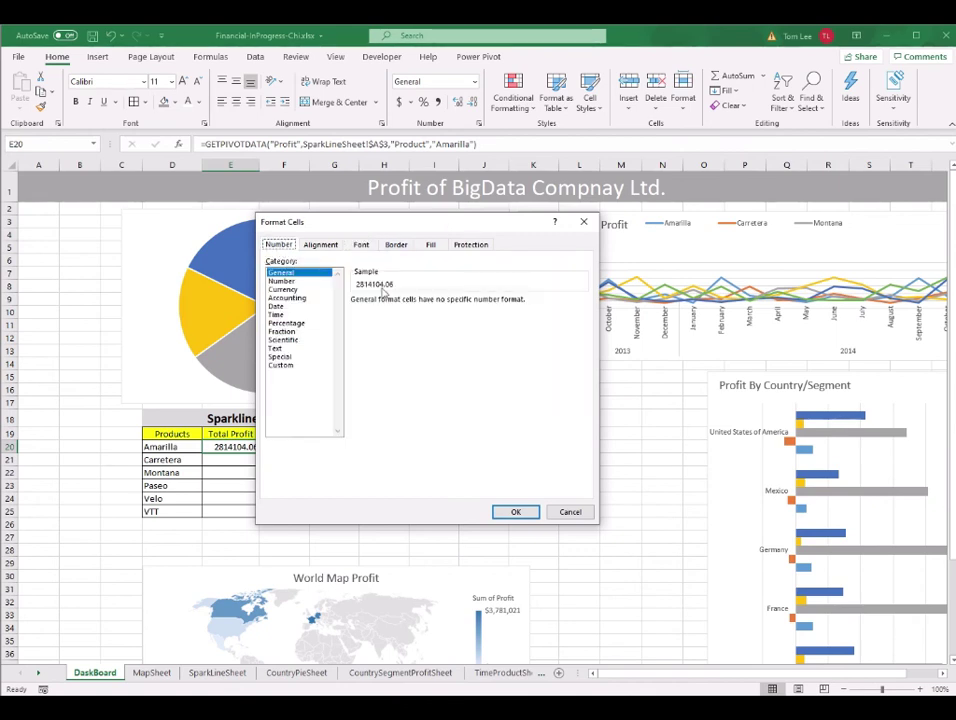
pyautogui.click(284, 289)
pyautogui.click(438, 304)
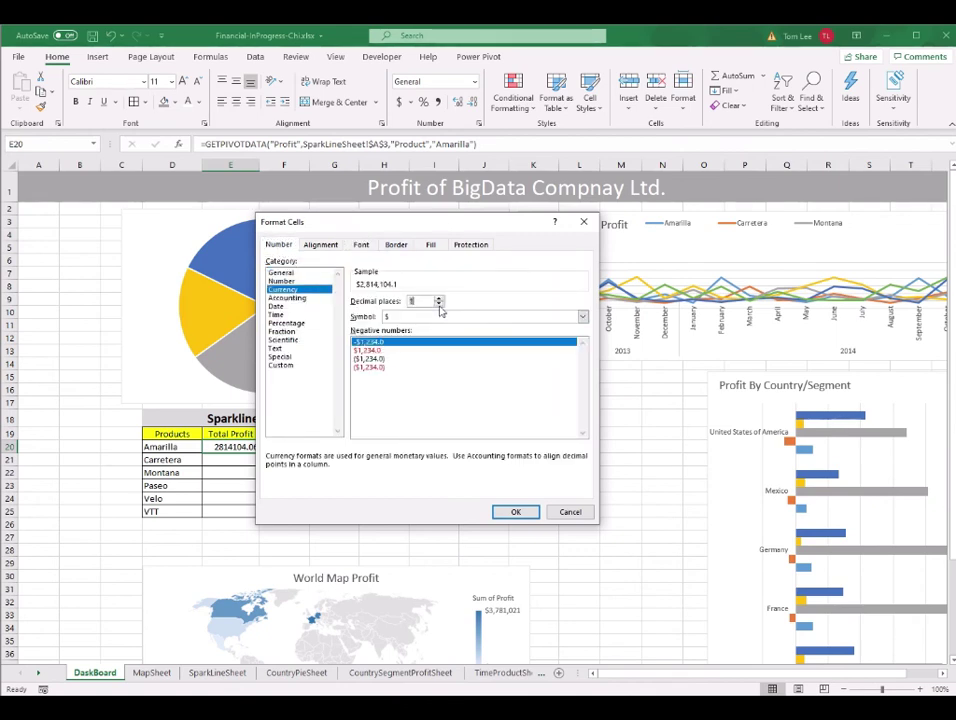
pyautogui.click(438, 304)
pyautogui.click(516, 512)
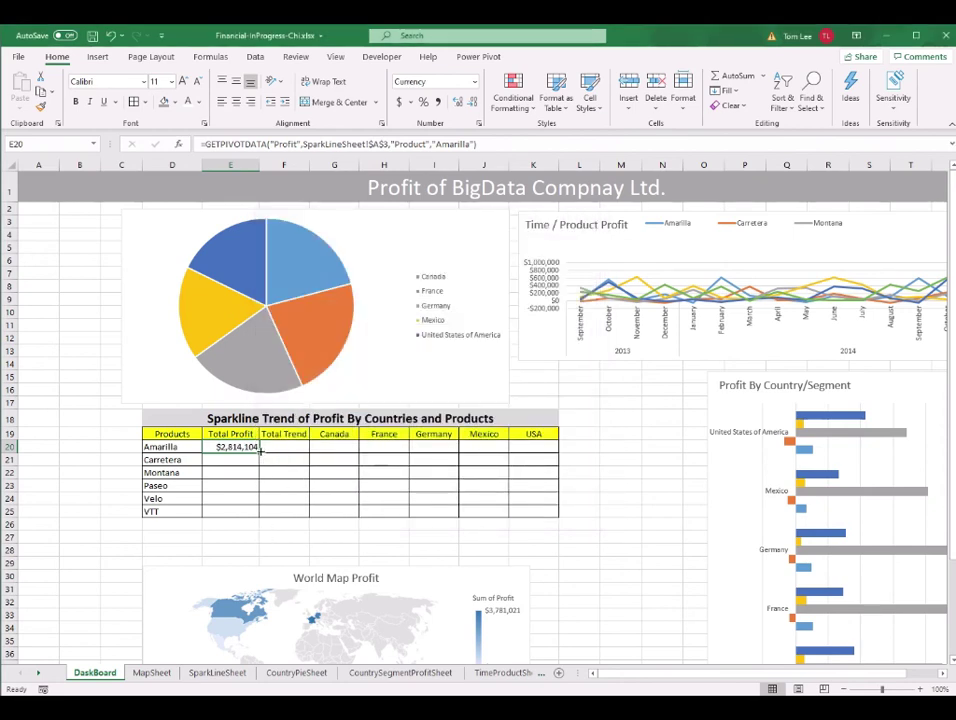
# - Fill the profit formula down to row 25, undo it, and edit E20's formula
pyautogui.moveTo(259, 451); pyautogui.dragTo(261, 519)
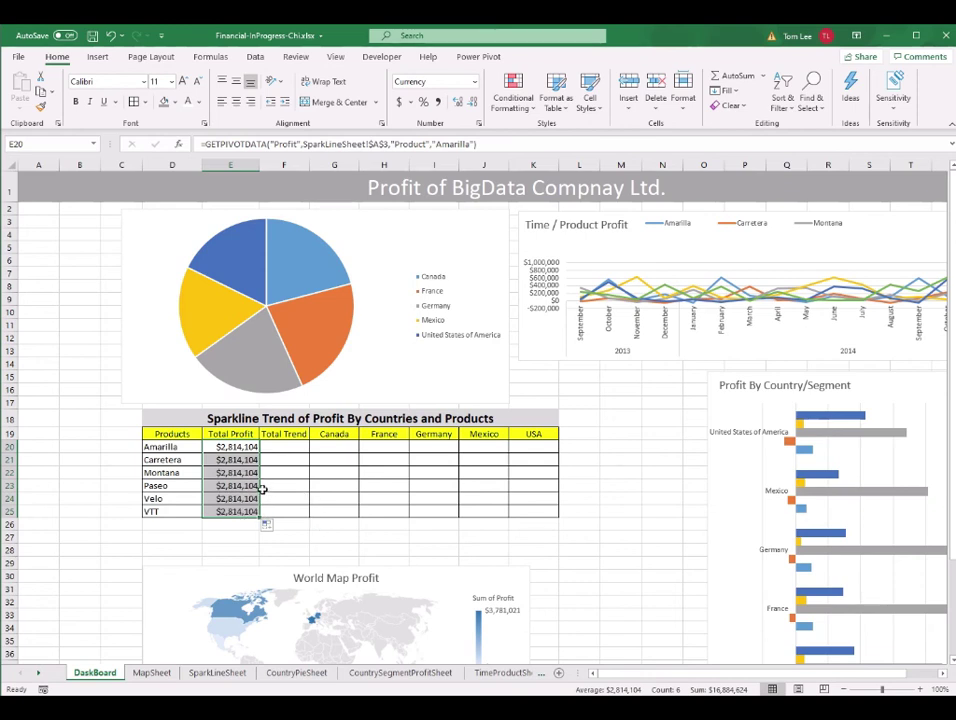
pyautogui.hotkey('ctrl', 'z')
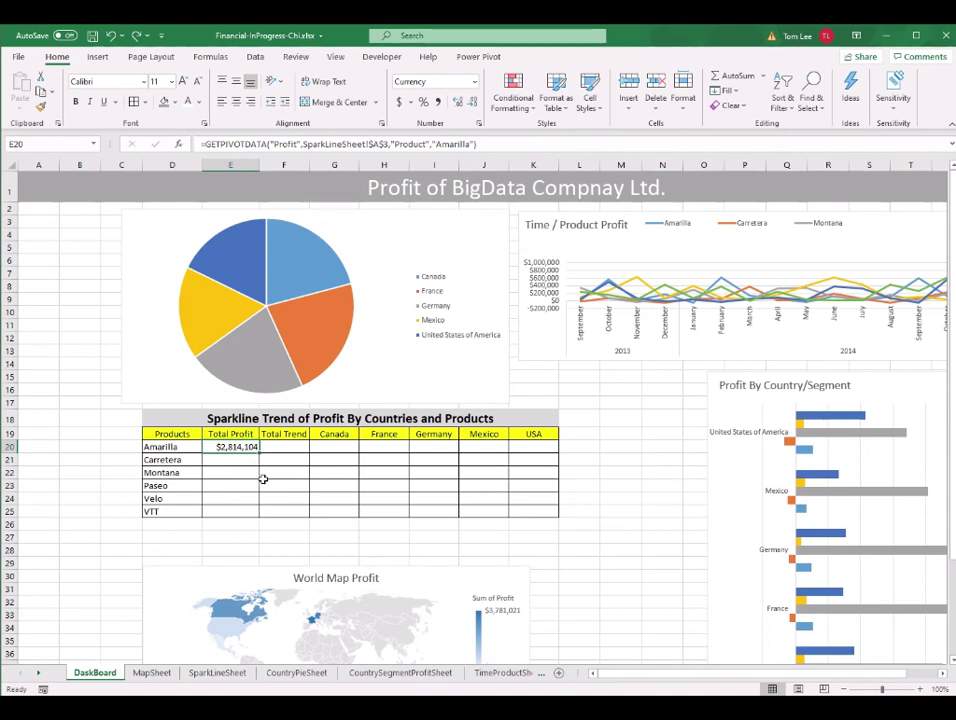
pyautogui.press('F2')
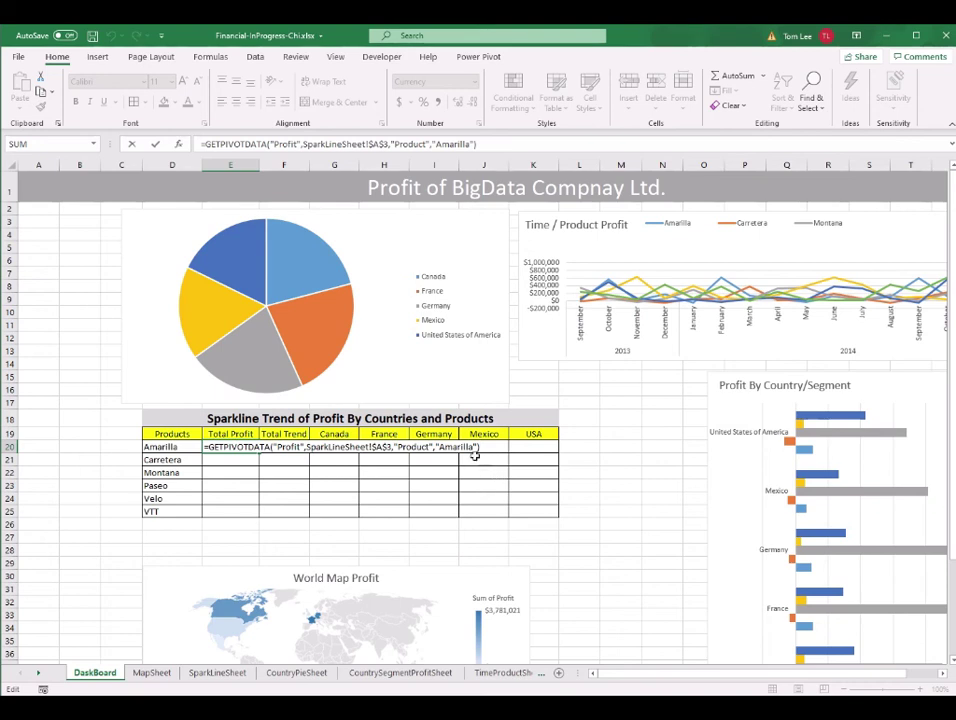
# - Replace the hard-coded 'Amarilla' argument in E20's GETPIVOTDATA formula with reference D20
pyautogui.moveTo(479, 447); pyautogui.dragTo(435, 447)
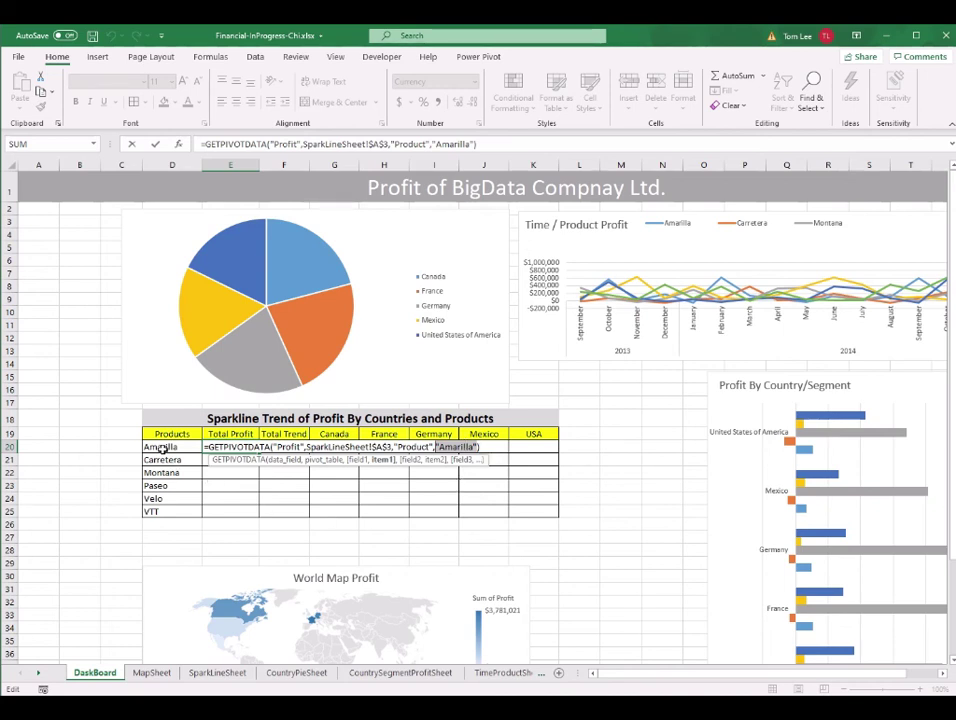
pyautogui.click(162, 452)
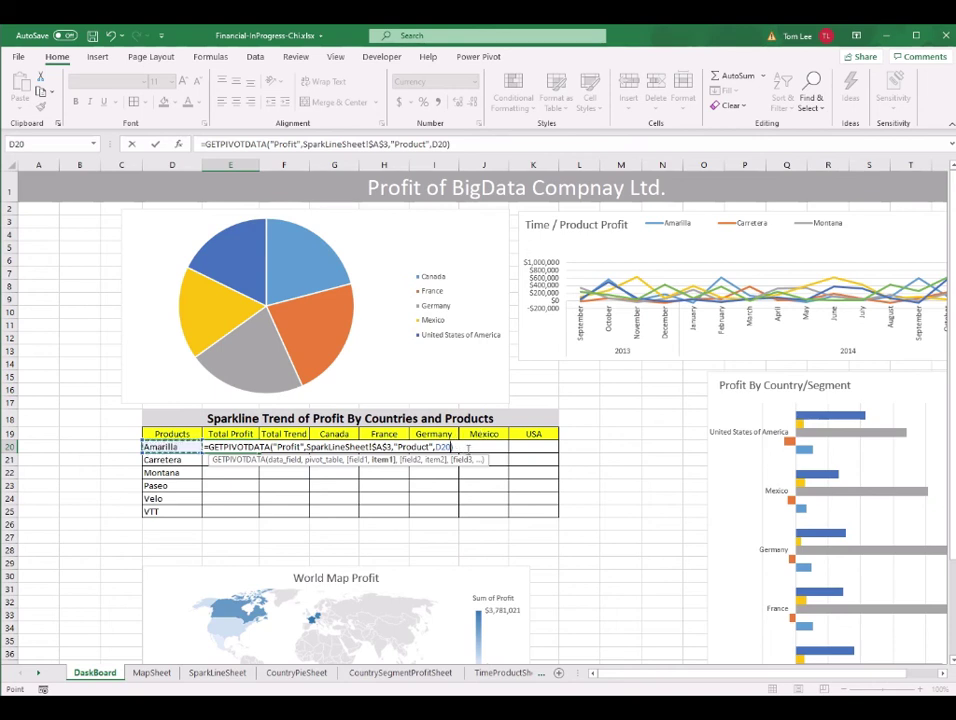
pyautogui.hotkey('ctrl', 'Return')
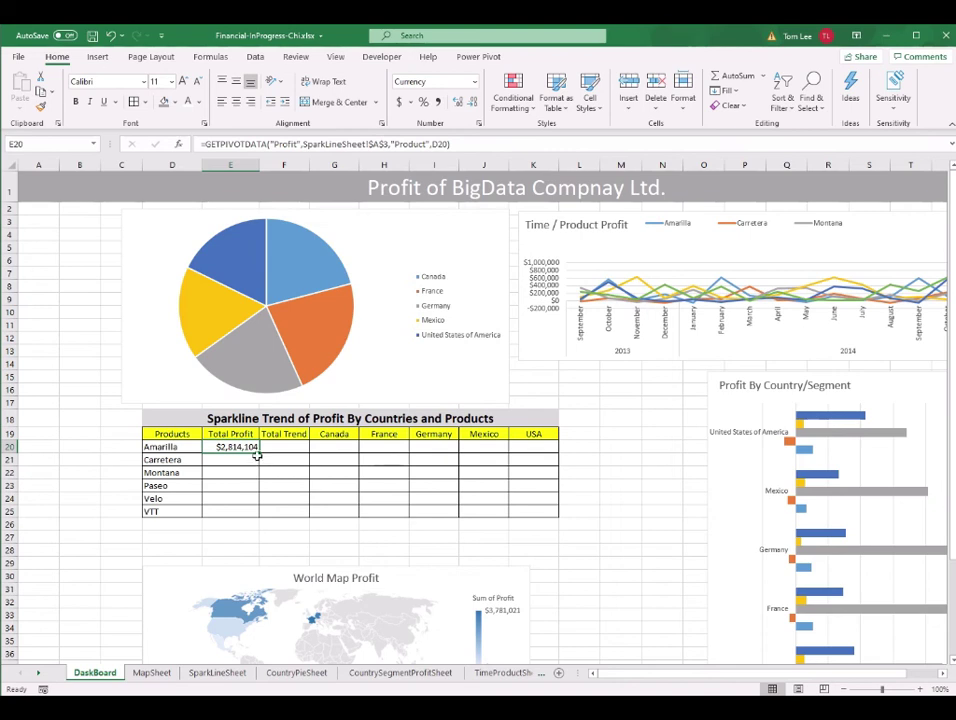
# - Fill the formula down to E25 and check the per-product profit totals
pyautogui.moveTo(258, 452); pyautogui.dragTo(262, 517)
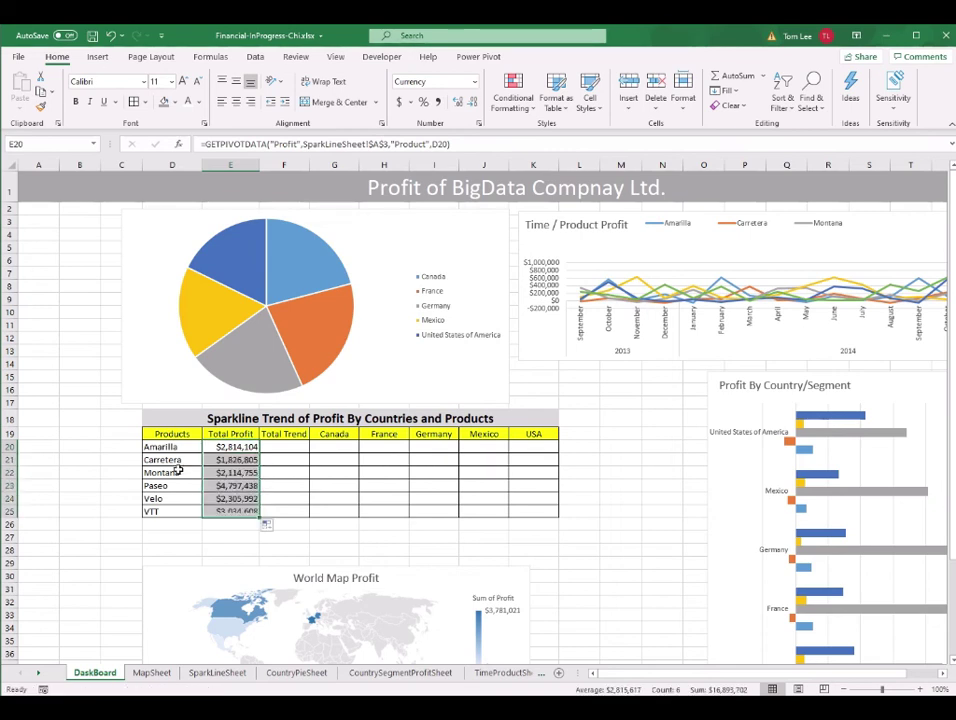
pyautogui.press('Left')
pyautogui.press('Down')
pyautogui.press('Down')
pyautogui.press('Down')
pyautogui.press('Down')
pyautogui.moveTo(243, 459); pyautogui.dragTo(243, 504)
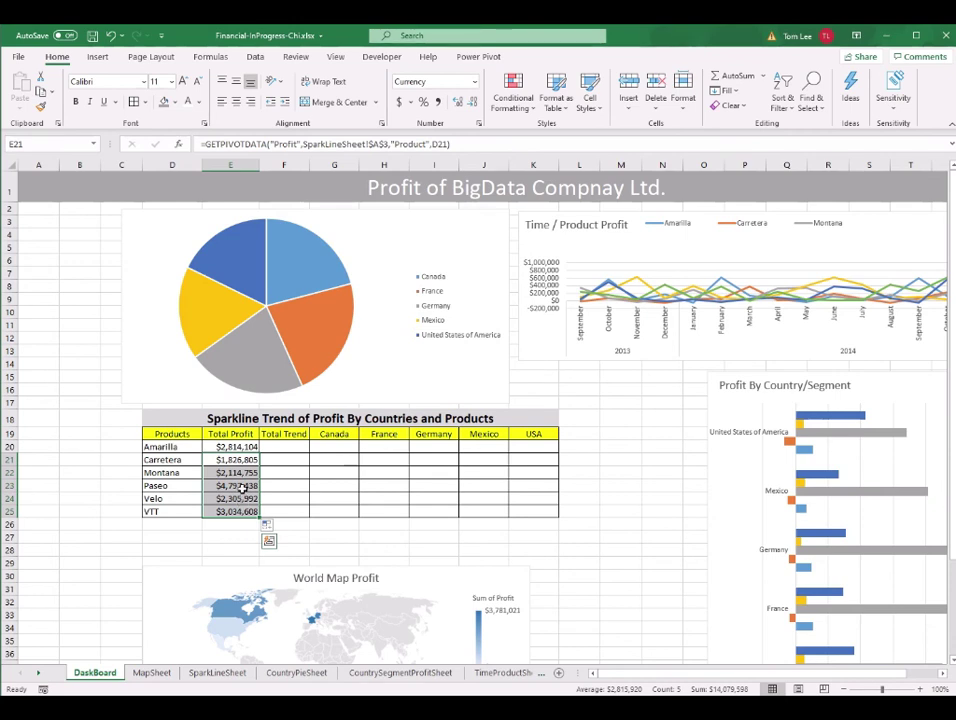
pyautogui.click(243, 459)
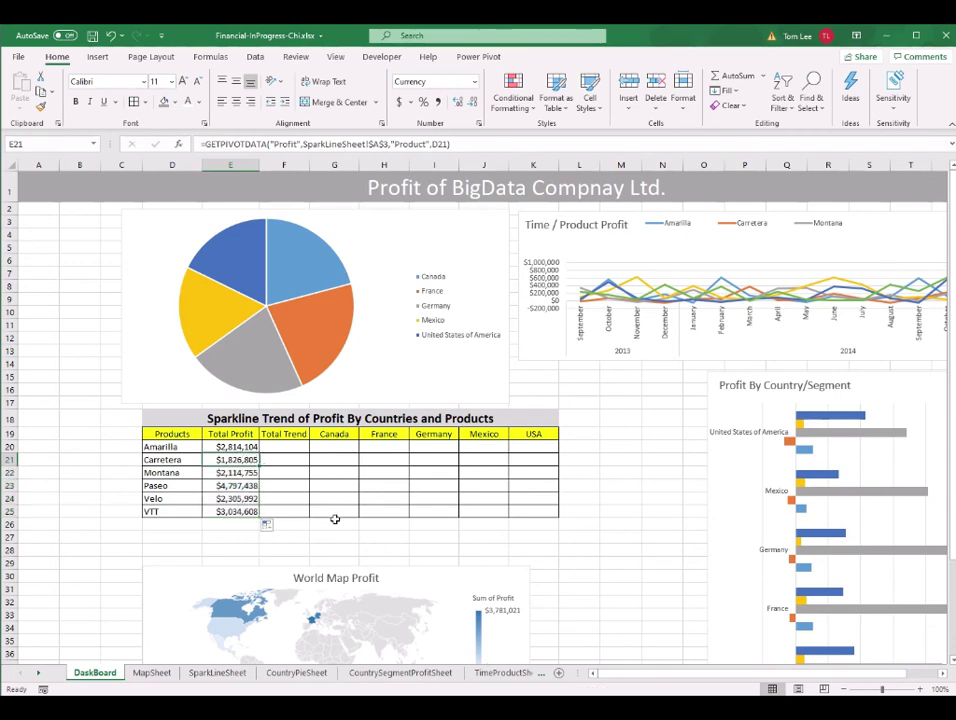
pyautogui.moveTo(236, 447); pyautogui.dragTo(231, 511)
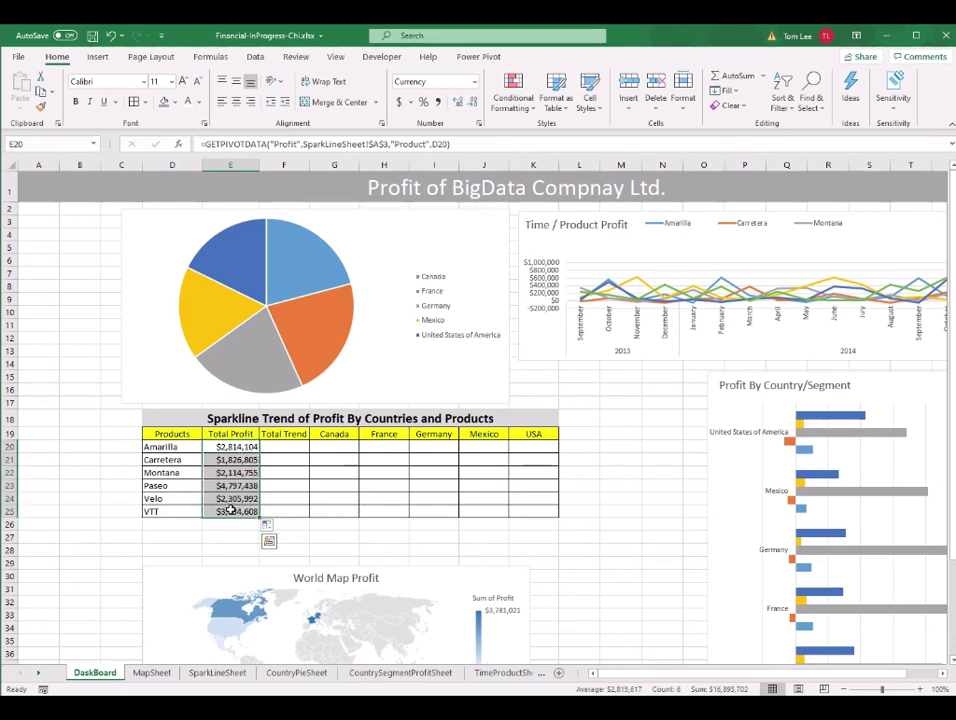
pyautogui.click(298, 447)
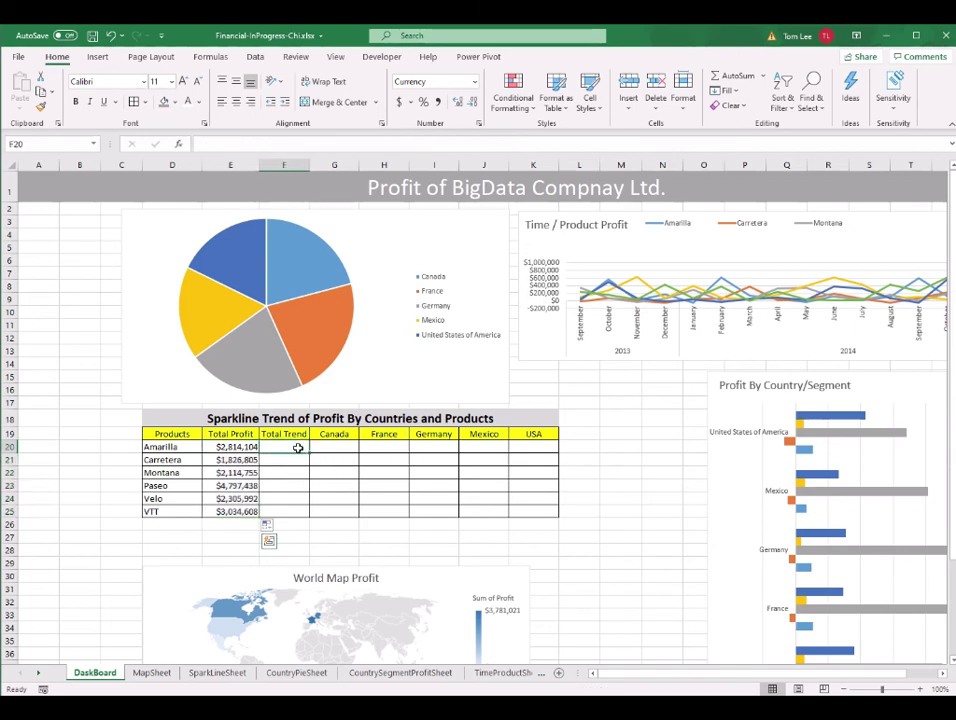
# - Insert line sparklines in F20:F25 using SparkLineSheet B6:Q11 monthly product profits
pyautogui.moveTo(298, 447); pyautogui.dragTo(299, 506)
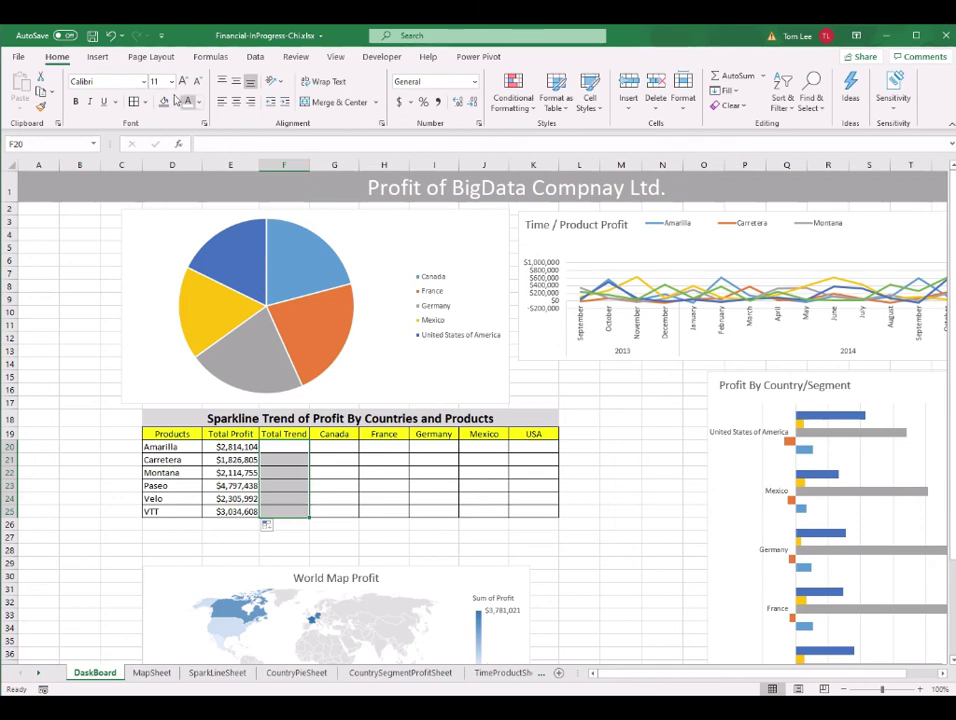
pyautogui.click(99, 57)
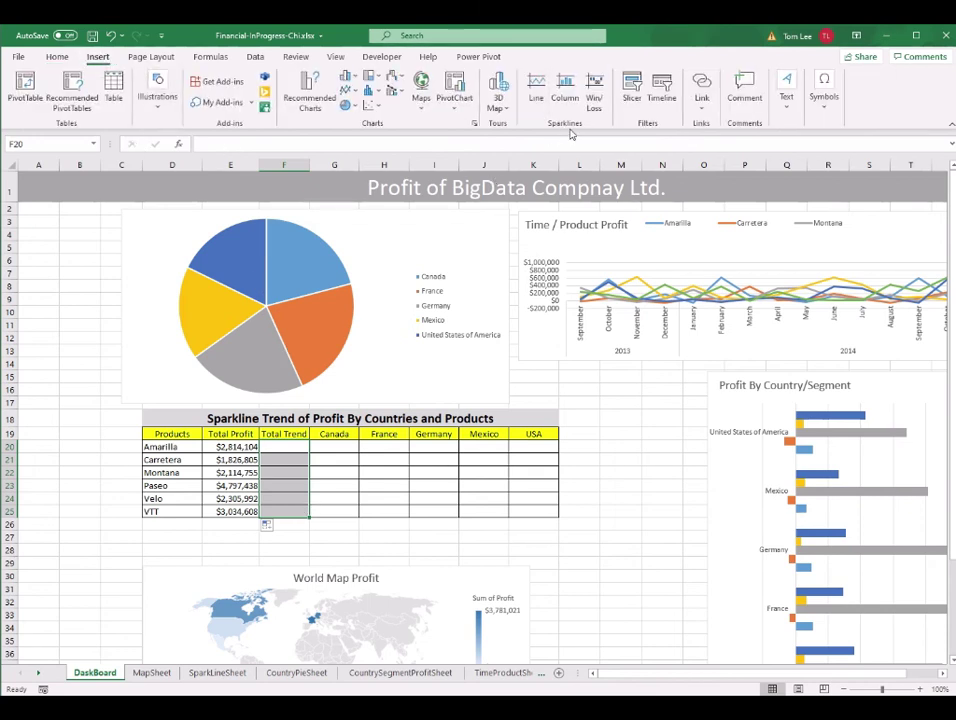
pyautogui.click(540, 96)
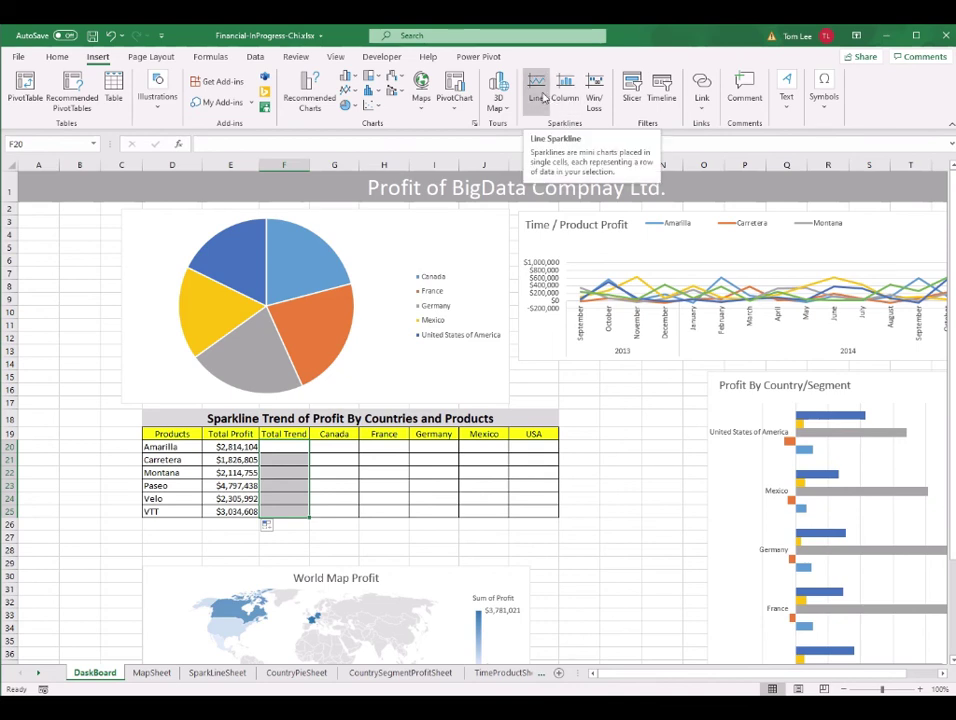
pyautogui.click(541, 97)
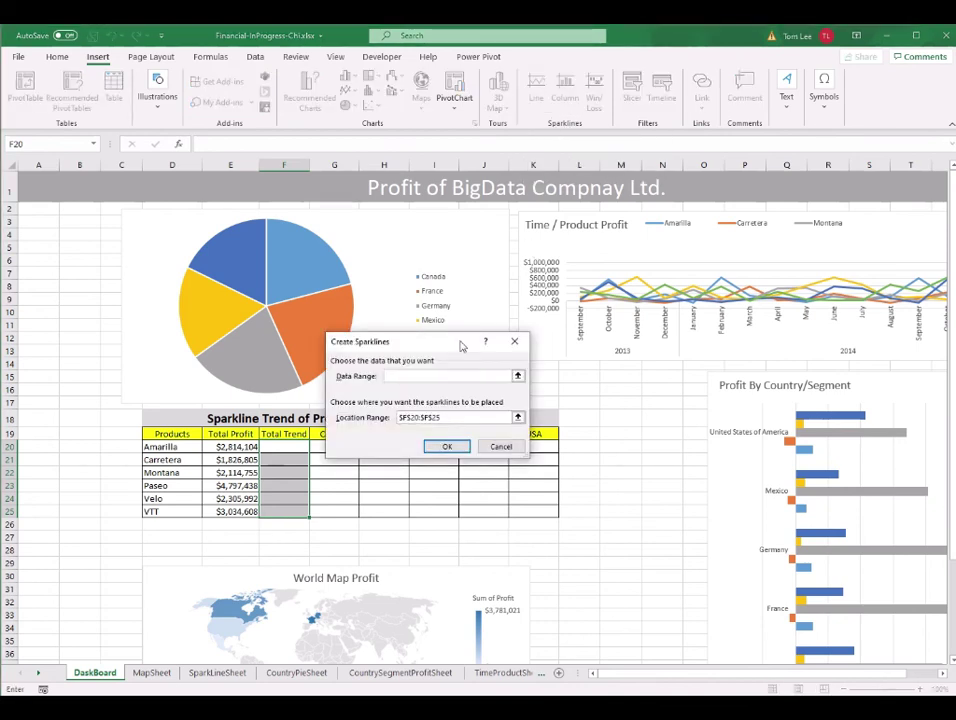
pyautogui.moveTo(398, 341); pyautogui.dragTo(413, 251)
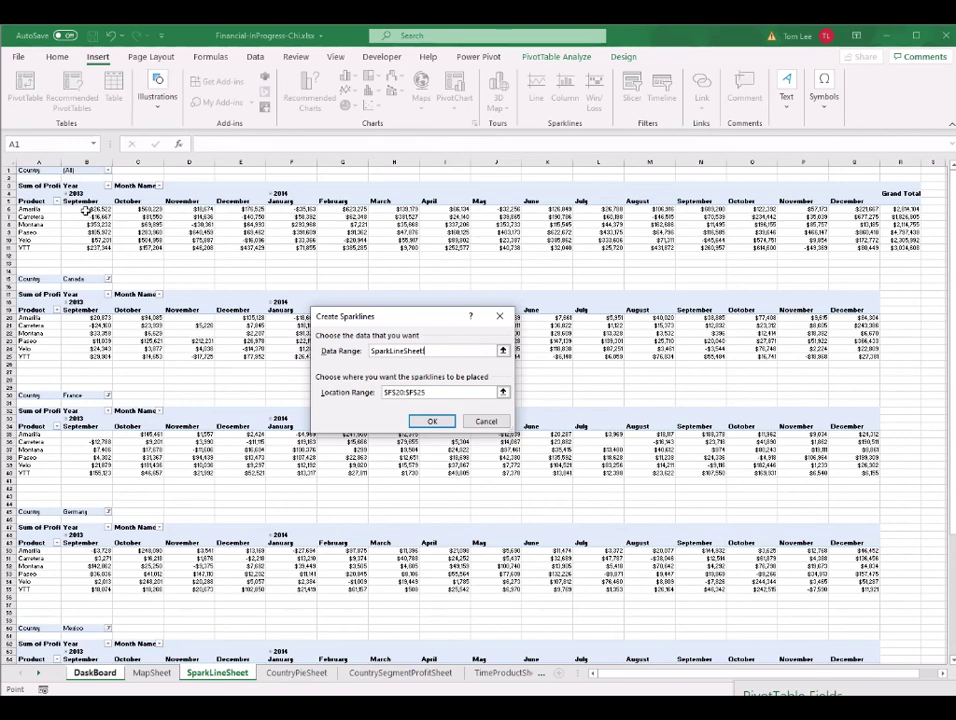
pyautogui.moveTo(86, 207); pyautogui.dragTo(905, 247)
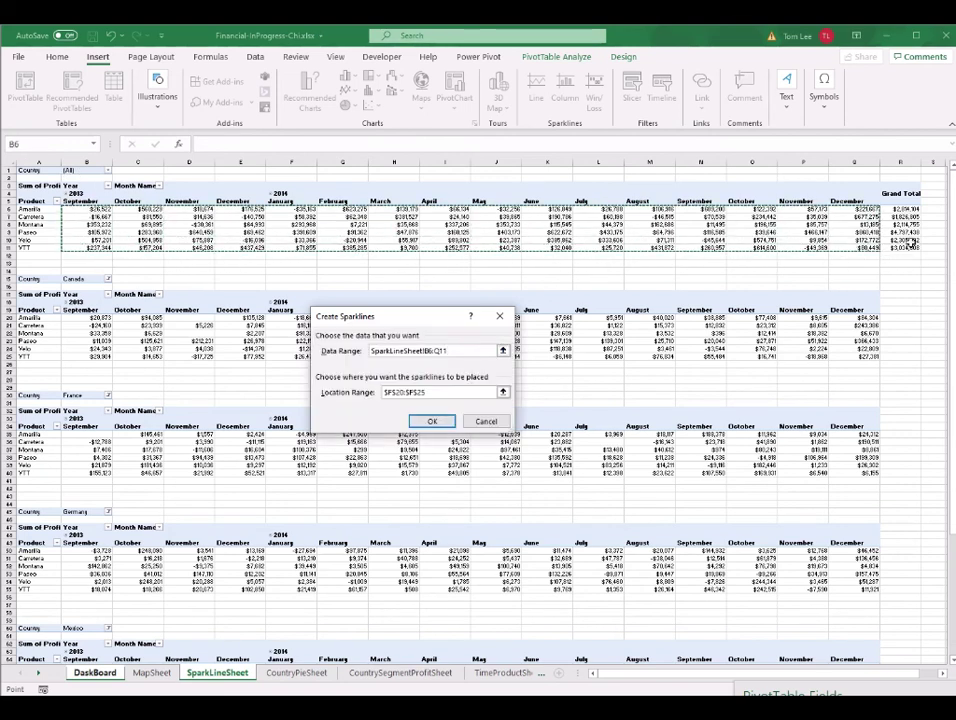
pyautogui.click(432, 421)
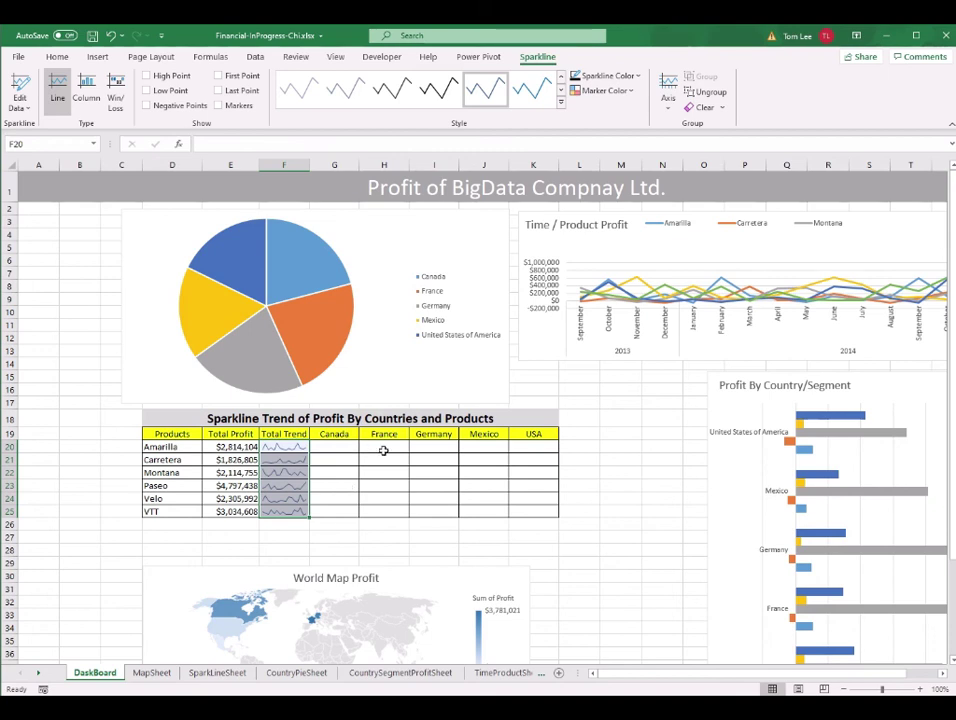
pyautogui.moveTo(383, 451); pyautogui.dragTo(504, 184)
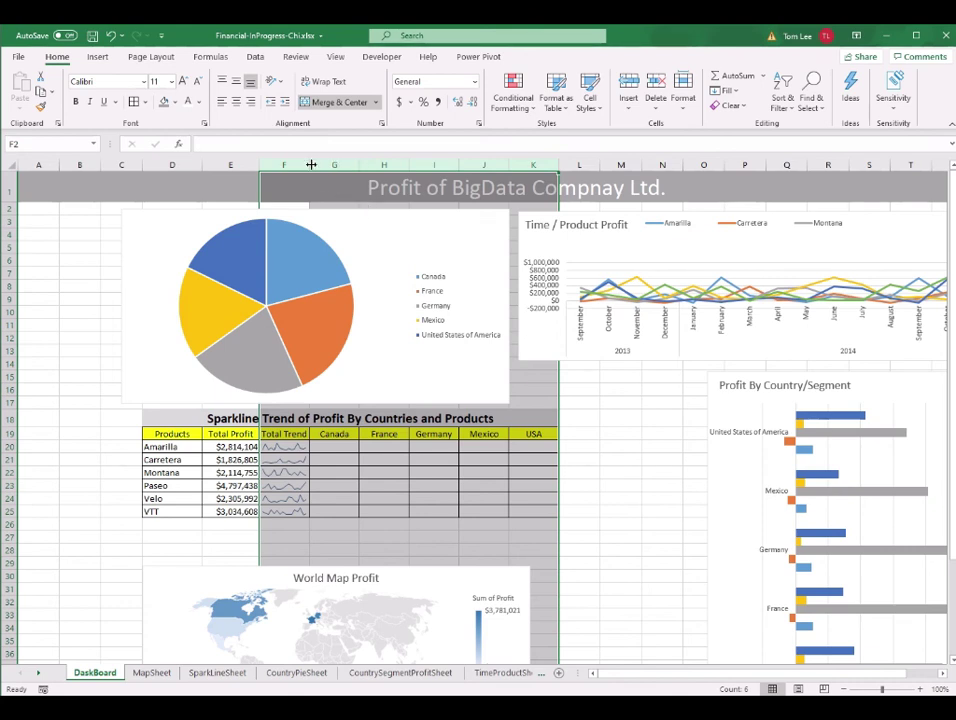
# - Widen columns F–K and add Canada line sparklines in G20:G25 from SparkLineSheet
pyautogui.moveTo(311, 165); pyautogui.dragTo(318, 165)
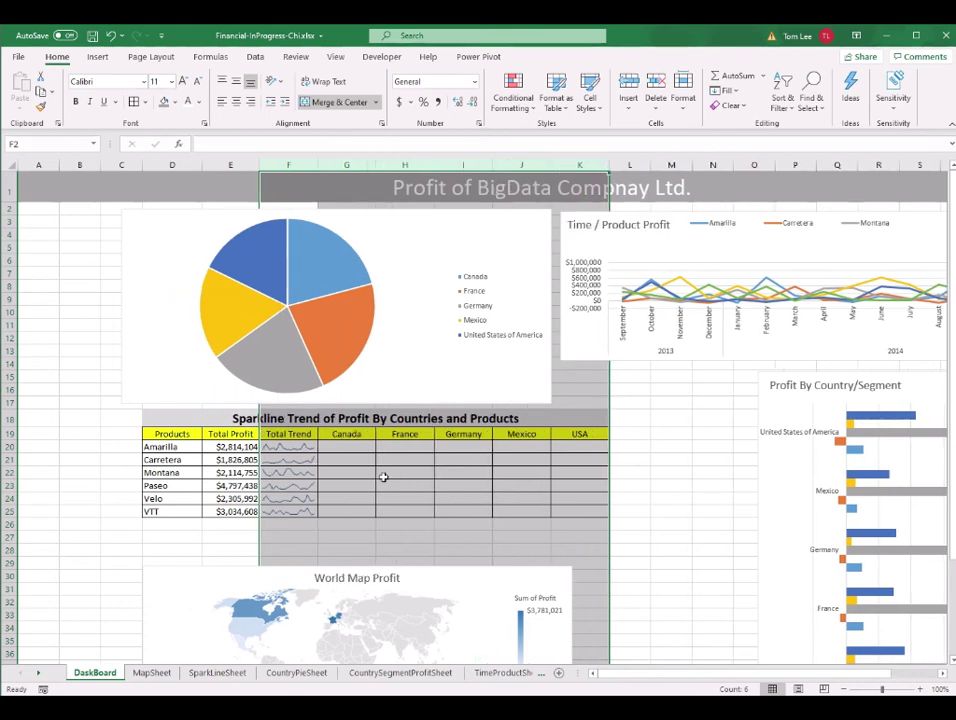
pyautogui.moveTo(348, 447); pyautogui.dragTo(356, 509)
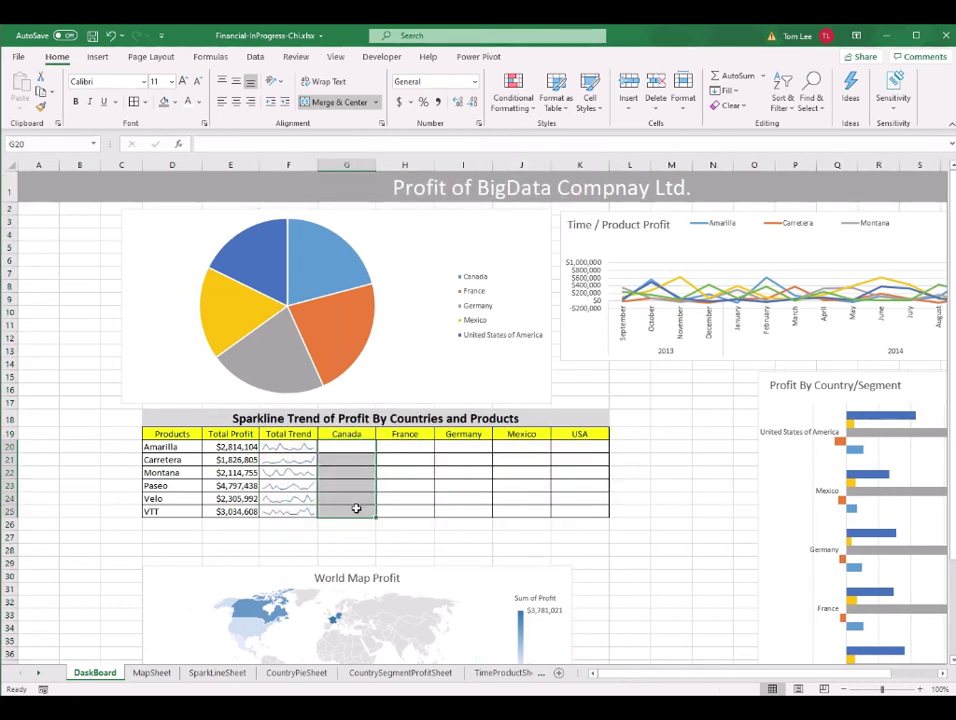
pyautogui.click(97, 58)
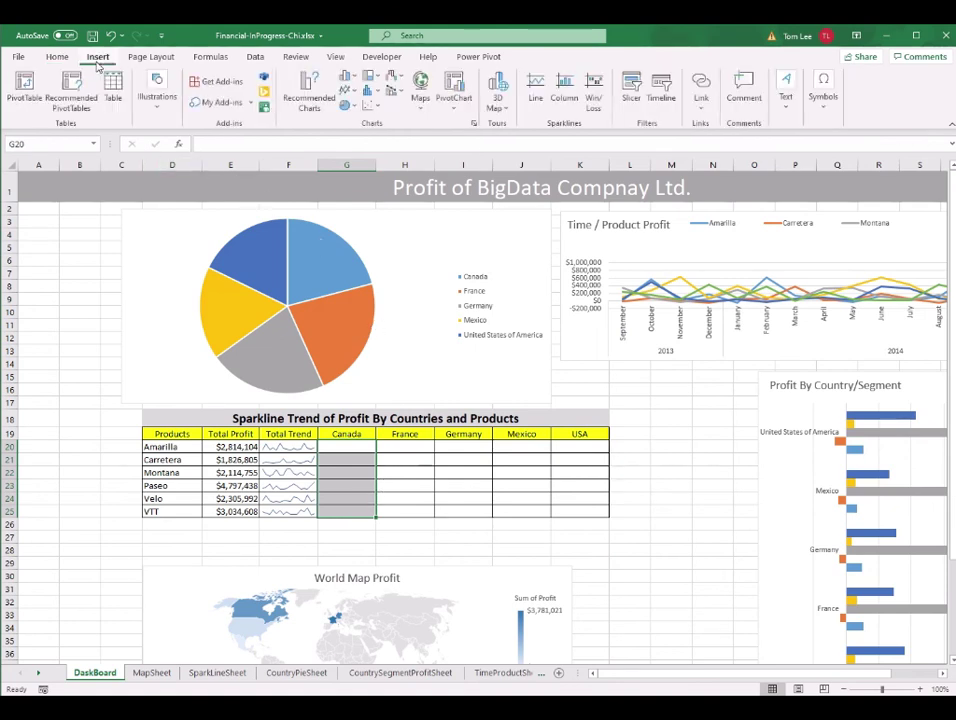
pyautogui.click(546, 103)
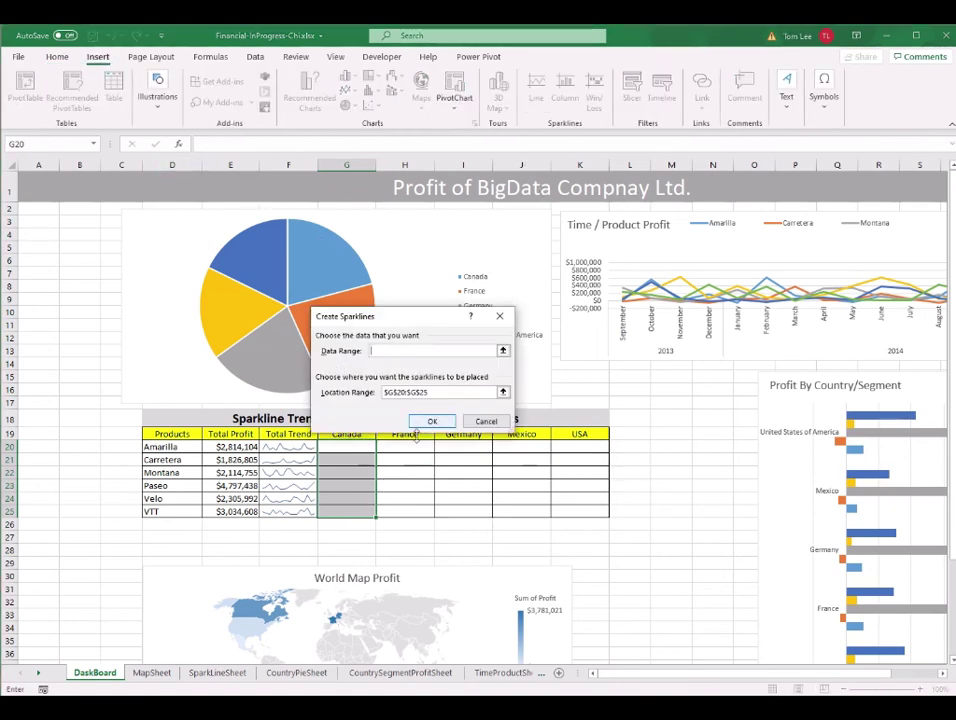
pyautogui.click(213, 674)
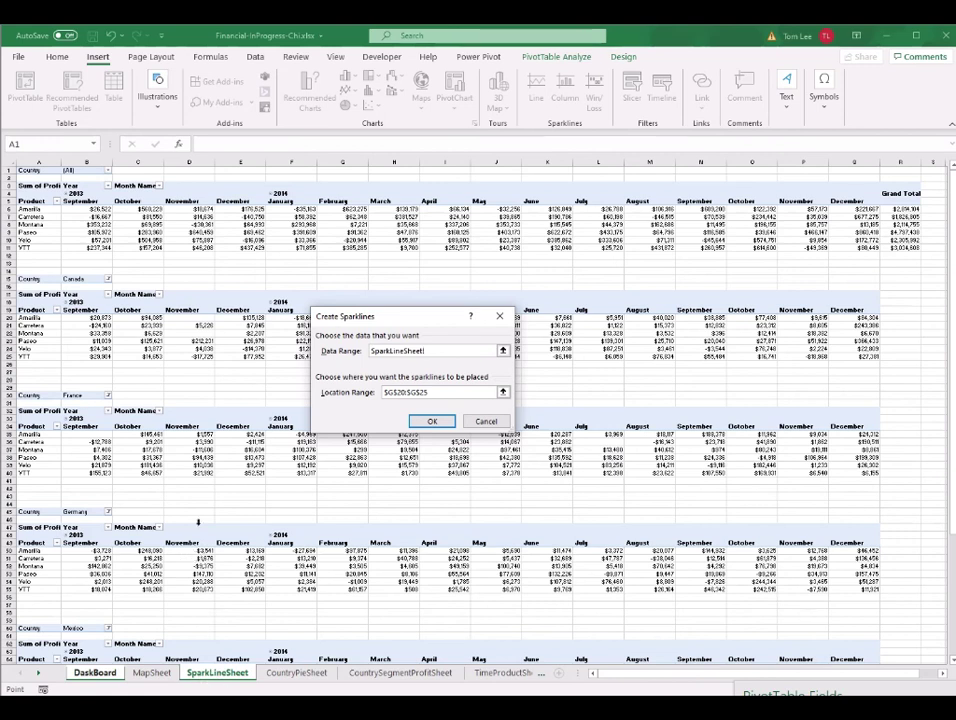
pyautogui.moveTo(95, 320); pyautogui.dragTo(818, 355)
pyautogui.click(433, 480)
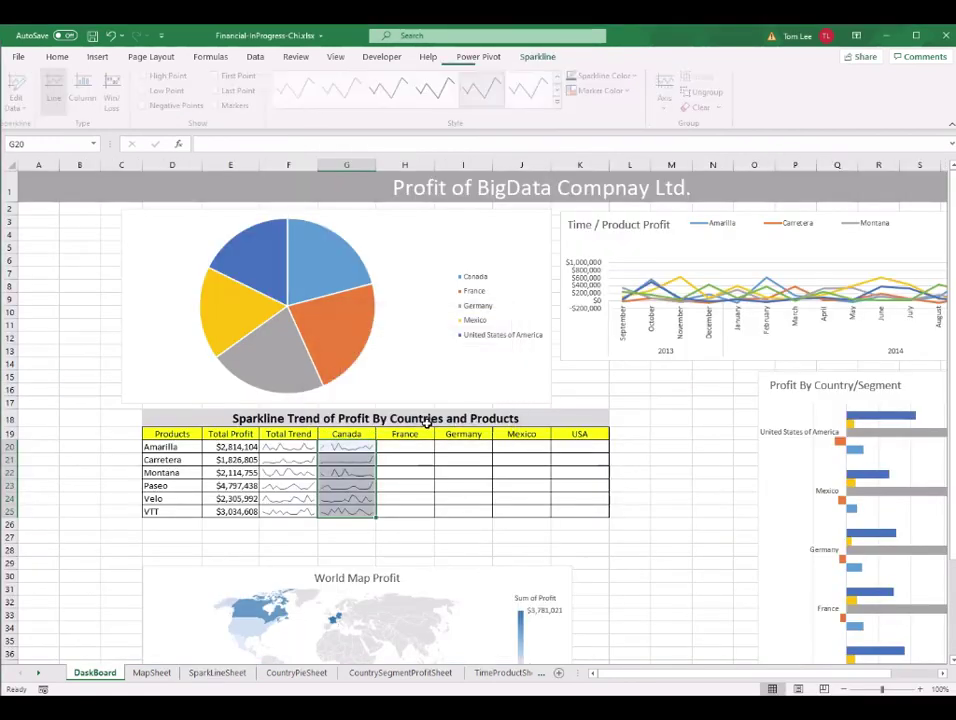
# - Add France line sparklines in H20:H25 from SparkLineSheet B35:Q40
pyautogui.moveTo(404, 447); pyautogui.dragTo(411, 507)
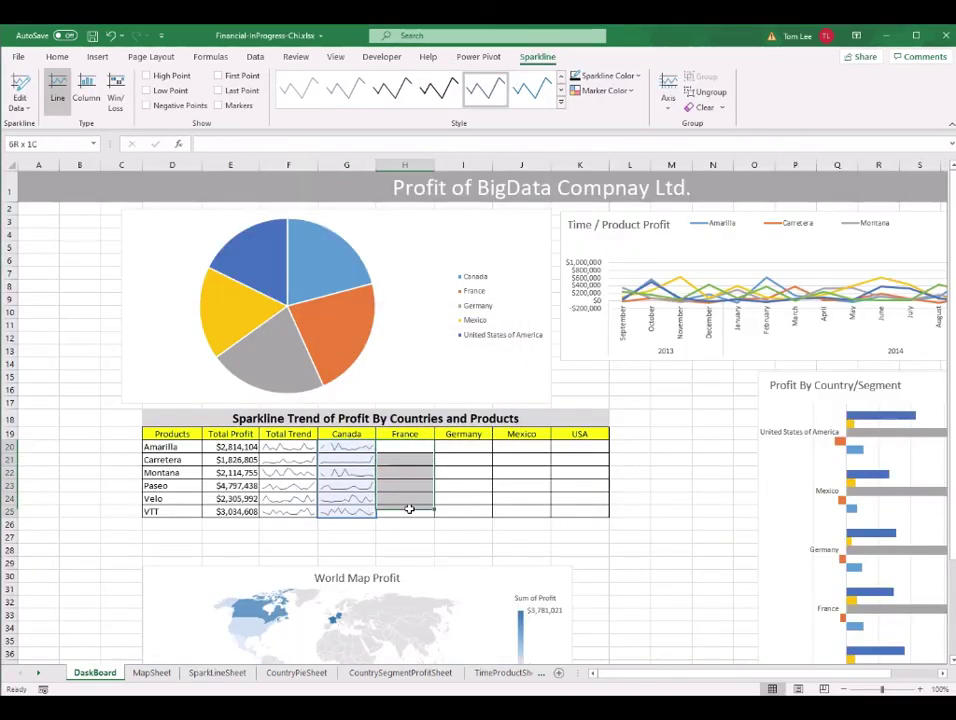
pyautogui.click(97, 56)
pyautogui.click(536, 97)
pyautogui.click(217, 672)
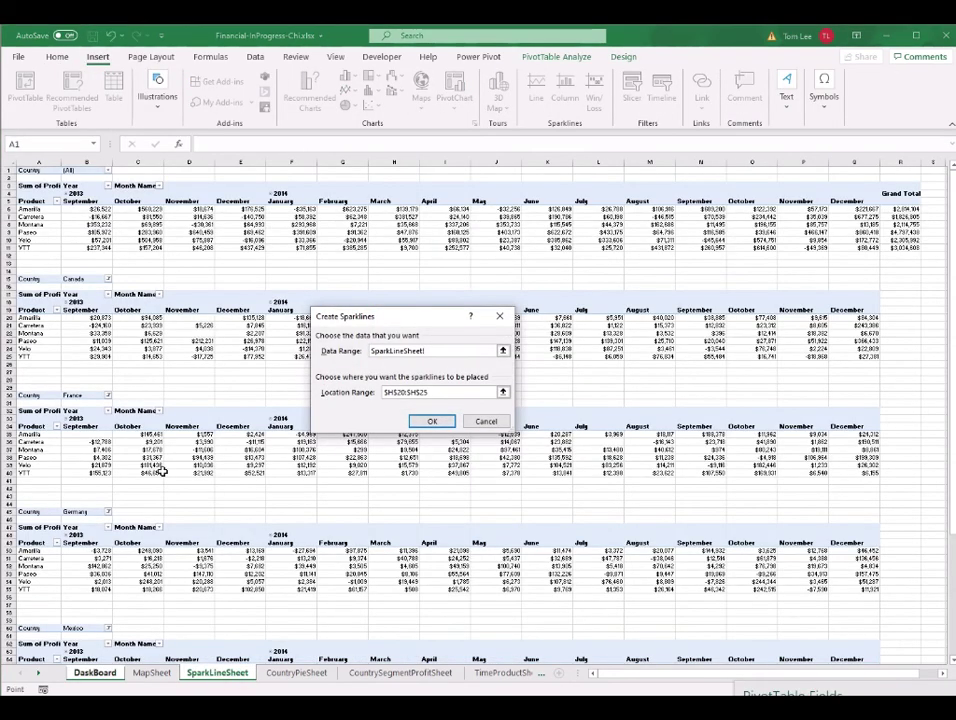
pyautogui.moveTo(90, 441); pyautogui.dragTo(852, 472)
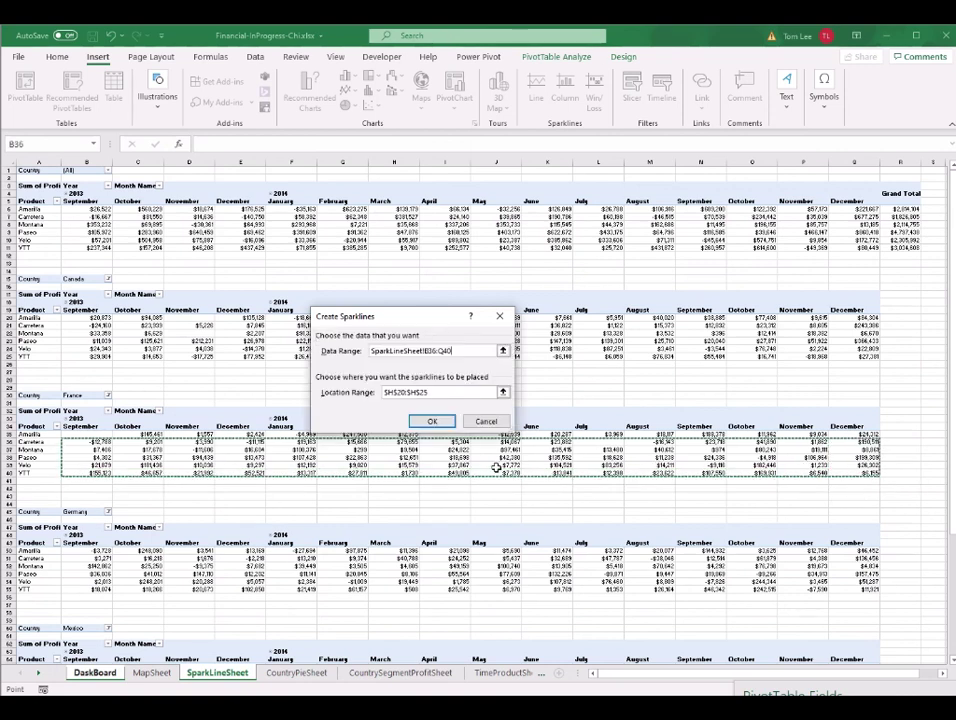
pyautogui.moveTo(85, 436); pyautogui.dragTo(852, 473)
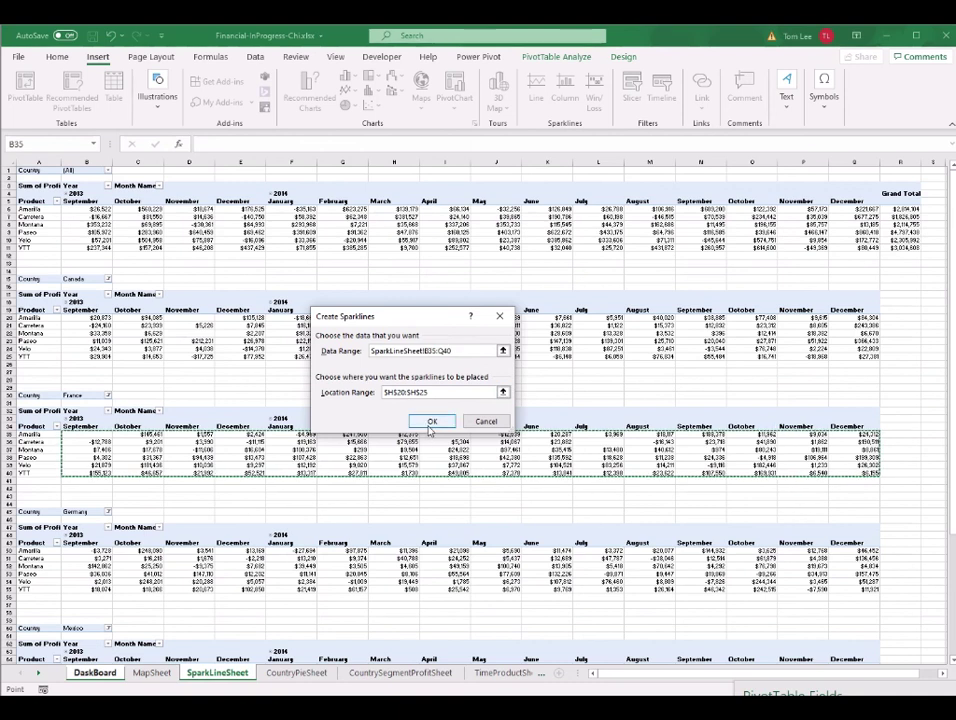
pyautogui.click(431, 422)
pyautogui.moveTo(463, 447)
pyautogui.mouseDown()
pyautogui.moveTo(455, 458)
pyautogui.moveTo(466, 516)
pyautogui.mouseUp()
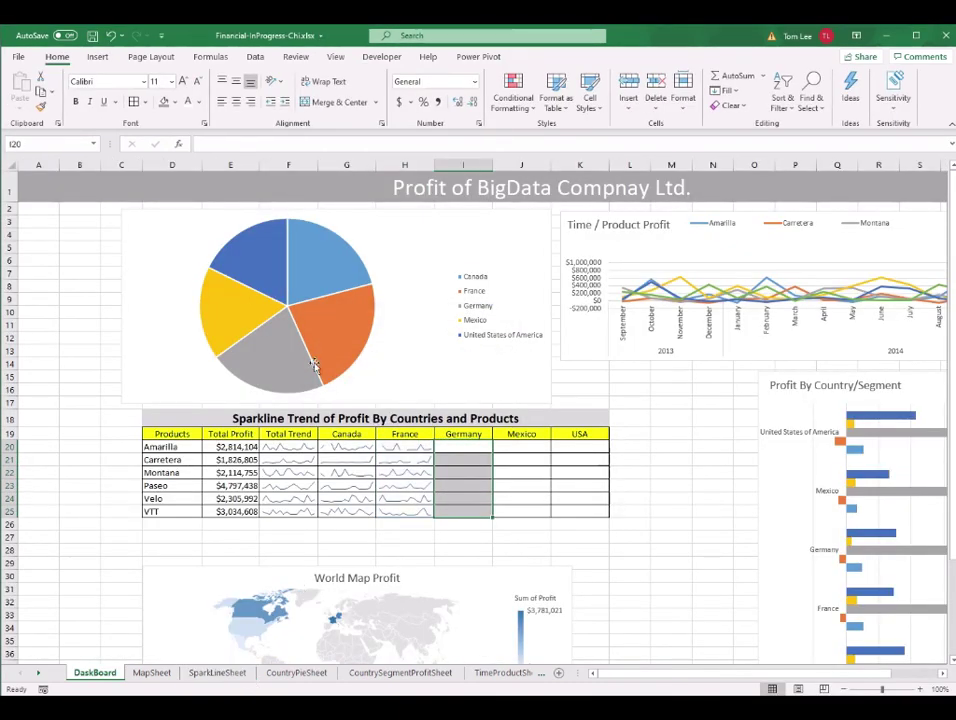
# - Add Germany line sparklines in I20:I25 from the Germany pivot's monthly profit rows
pyautogui.click(97, 57)
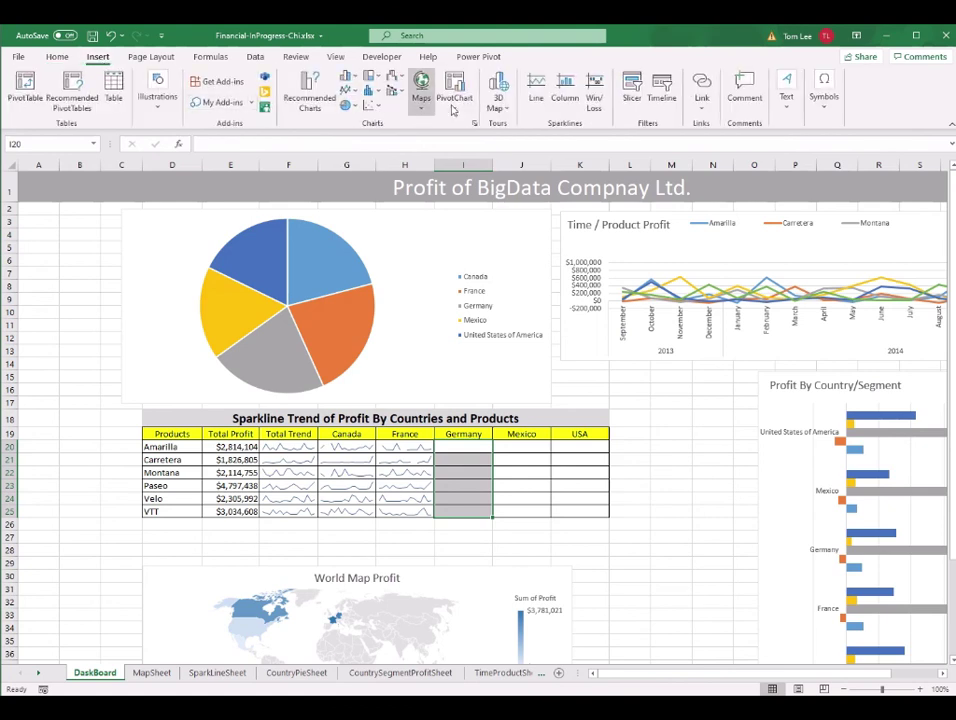
pyautogui.click(537, 92)
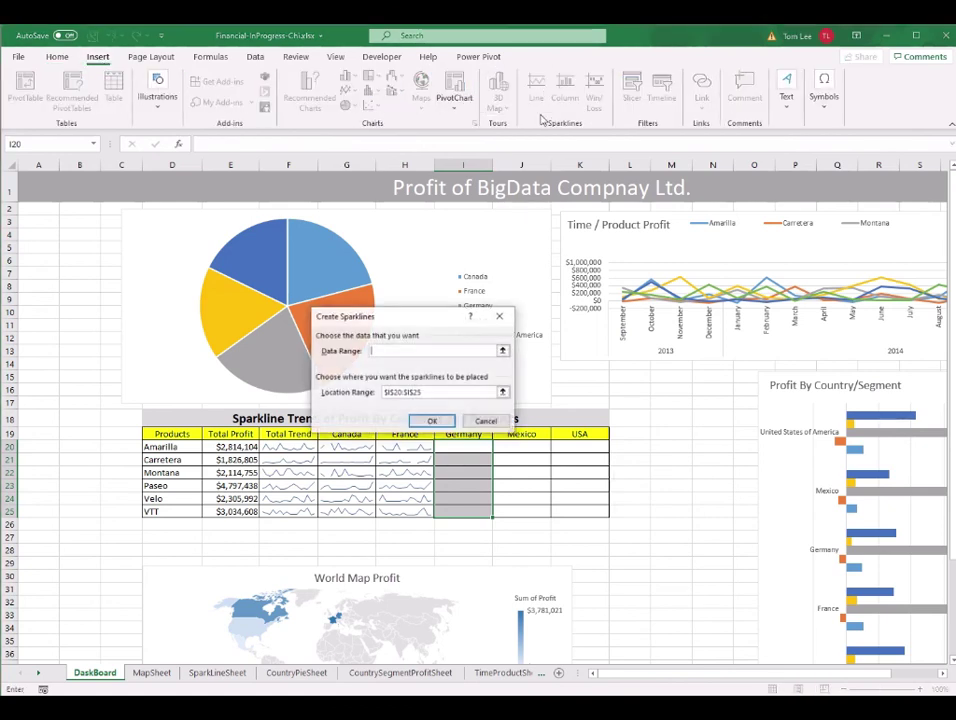
pyautogui.click(224, 675)
pyautogui.scroll(-7, 182, 543)
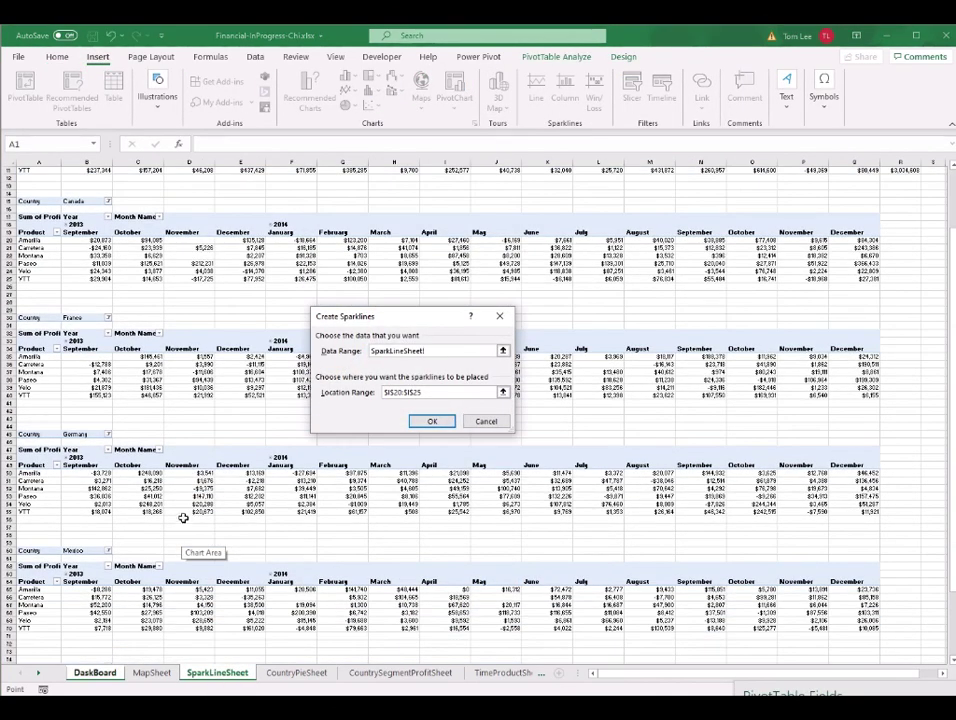
pyautogui.moveTo(104, 397); pyautogui.dragTo(851, 435)
pyautogui.press('Return')
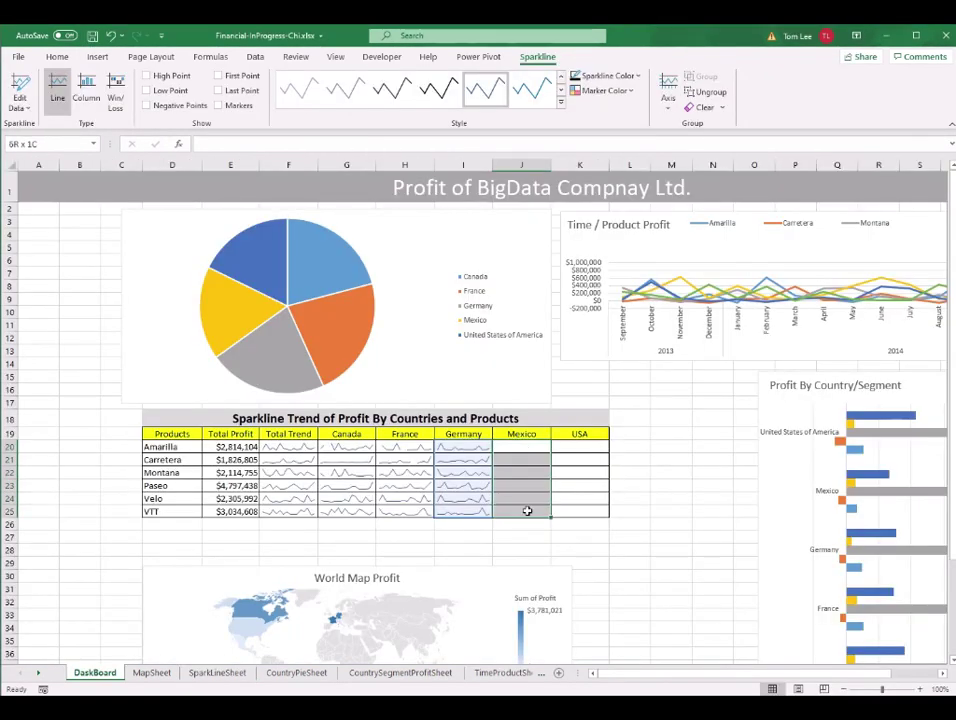
pyautogui.hotkey('ctrl', 'z')
# - Add Mexico line sparklines in J20:J25 from the Mexico pivot's monthly profit rows
pyautogui.click(536, 88)
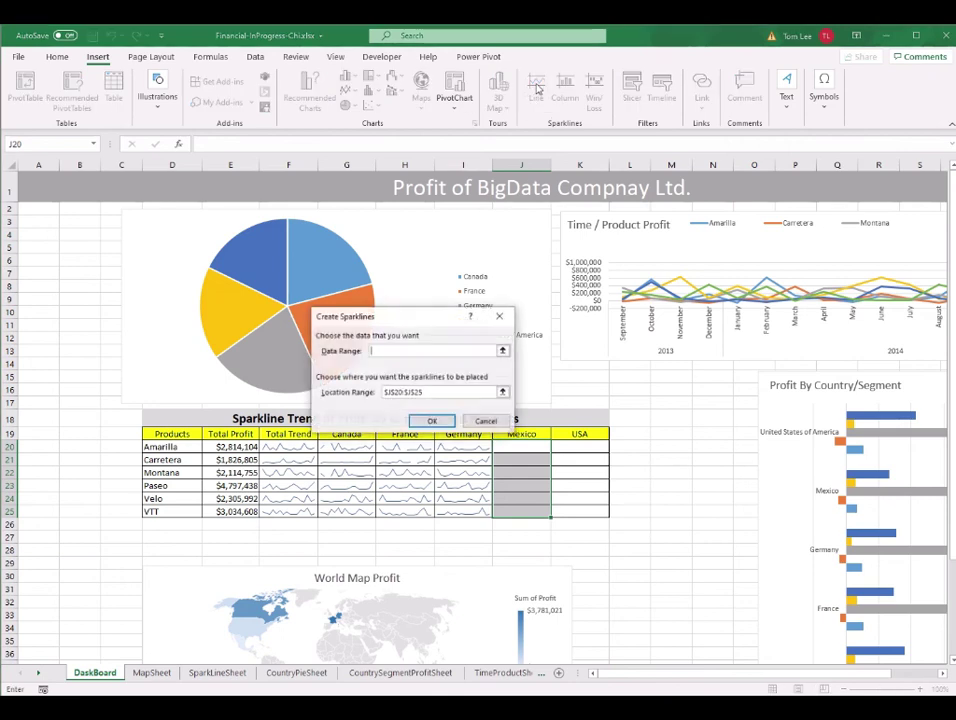
pyautogui.click(217, 672)
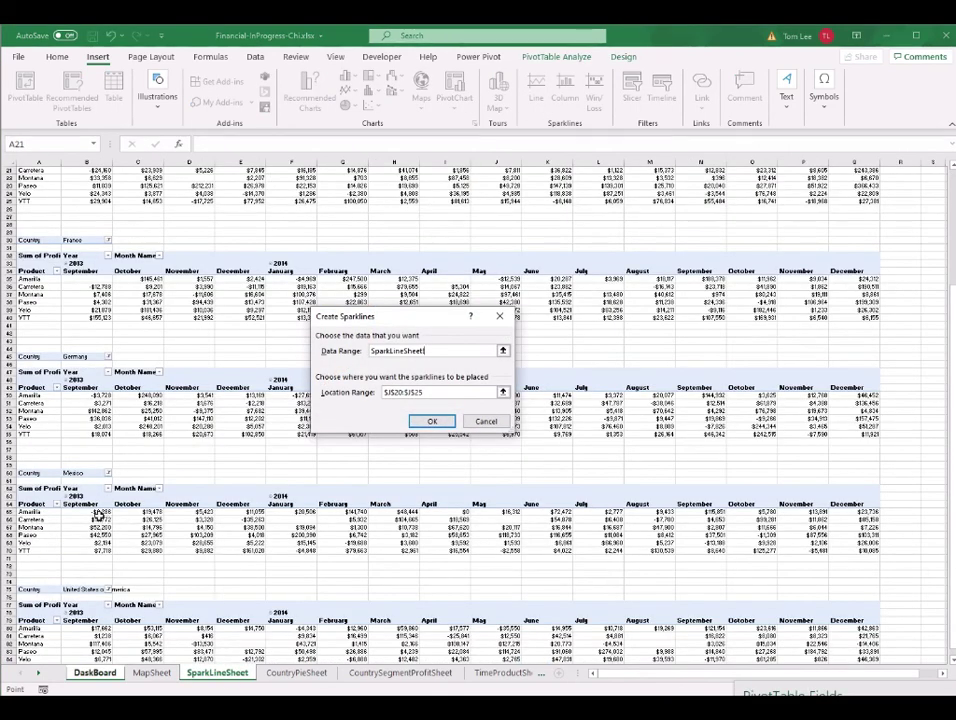
pyautogui.moveTo(100, 511); pyautogui.dragTo(855, 553)
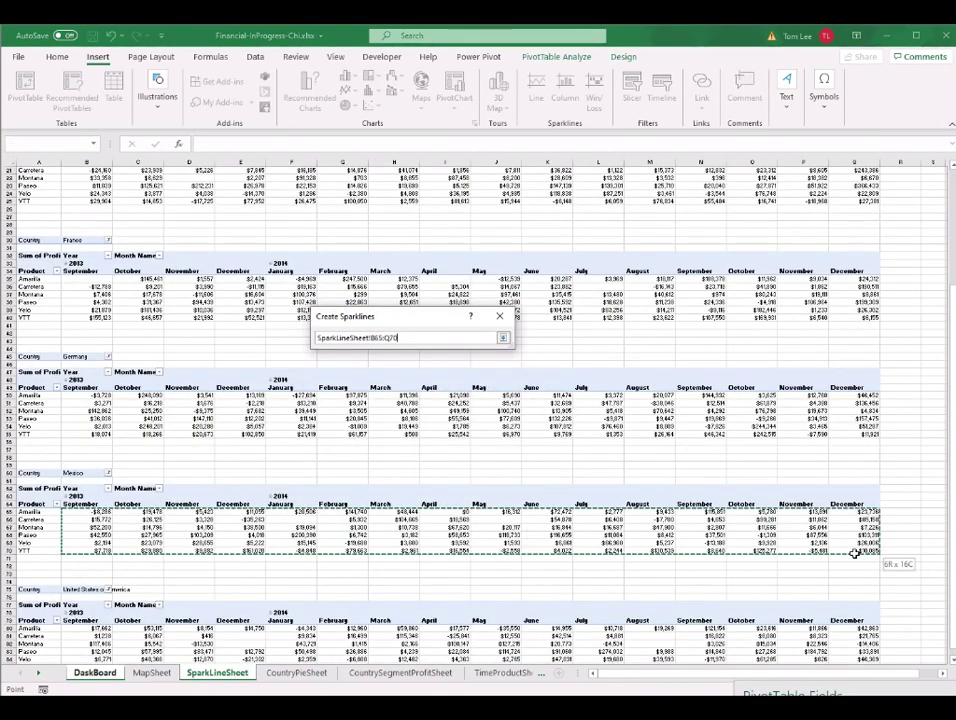
pyautogui.click(433, 421)
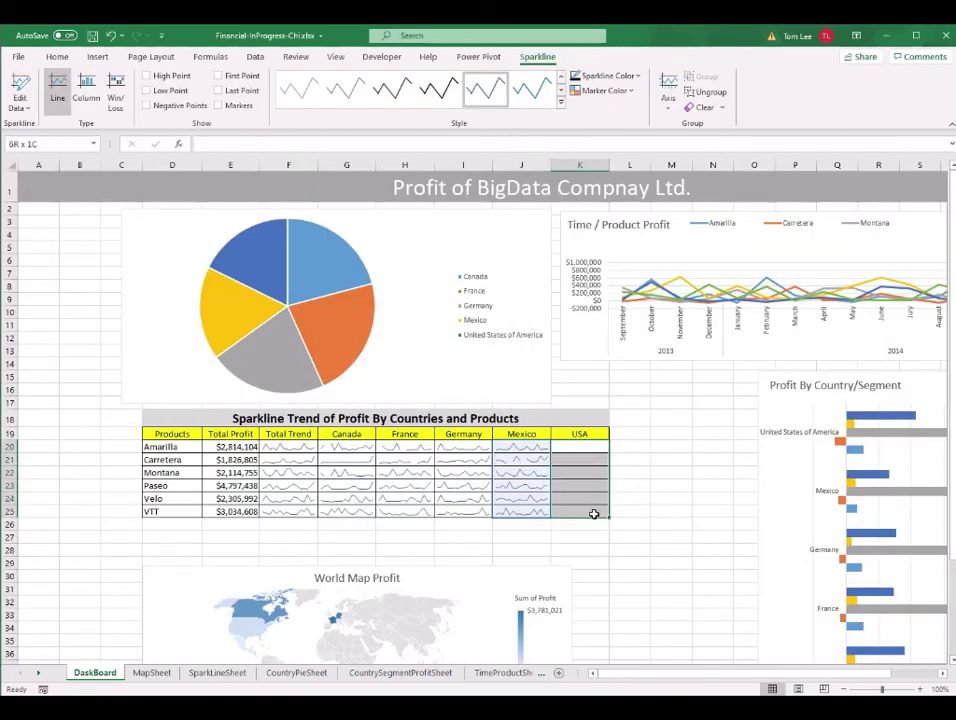
pyautogui.hotkey('ctrl', 'z')
# - Add USA line sparklines in K20:K25 from SparkLineSheet B80:Q85
pyautogui.click(97, 56)
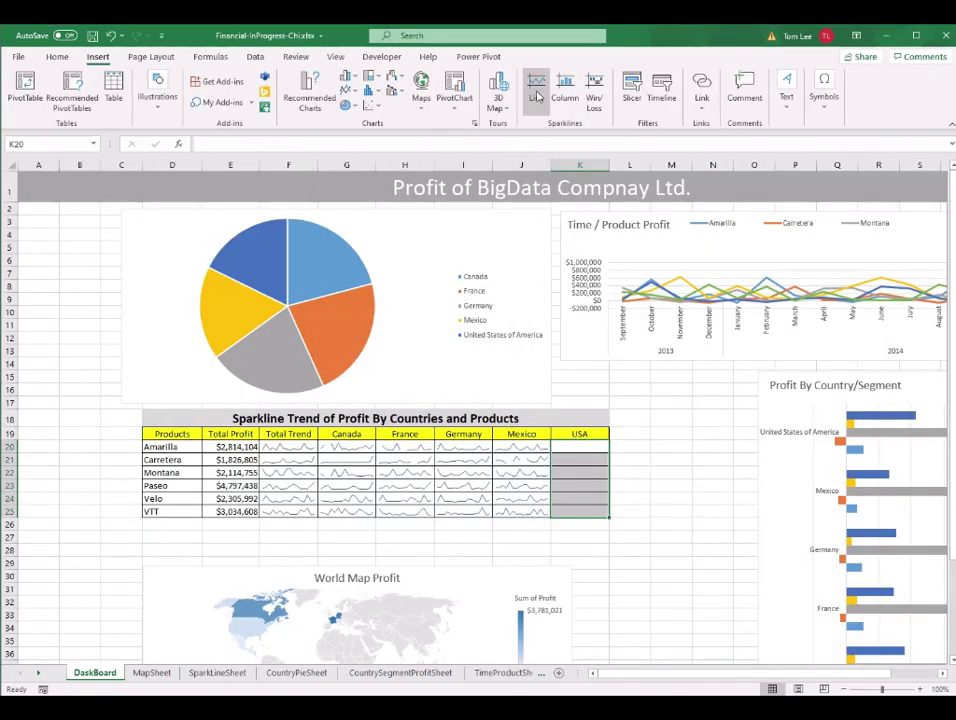
pyautogui.click(537, 95)
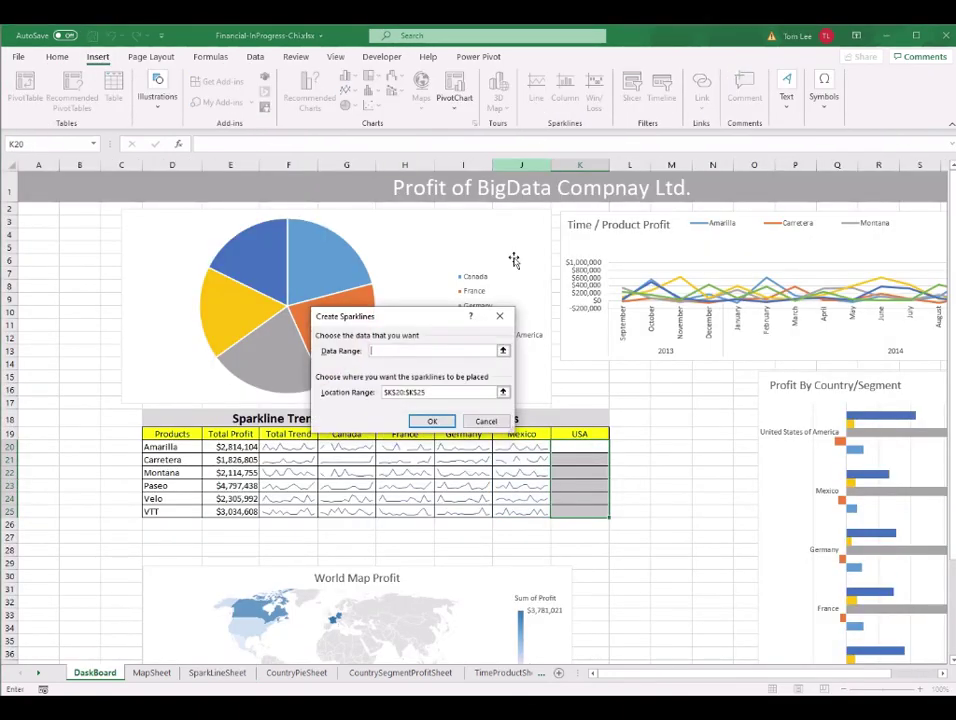
pyautogui.click(208, 672)
pyautogui.scroll(-3, 182, 556)
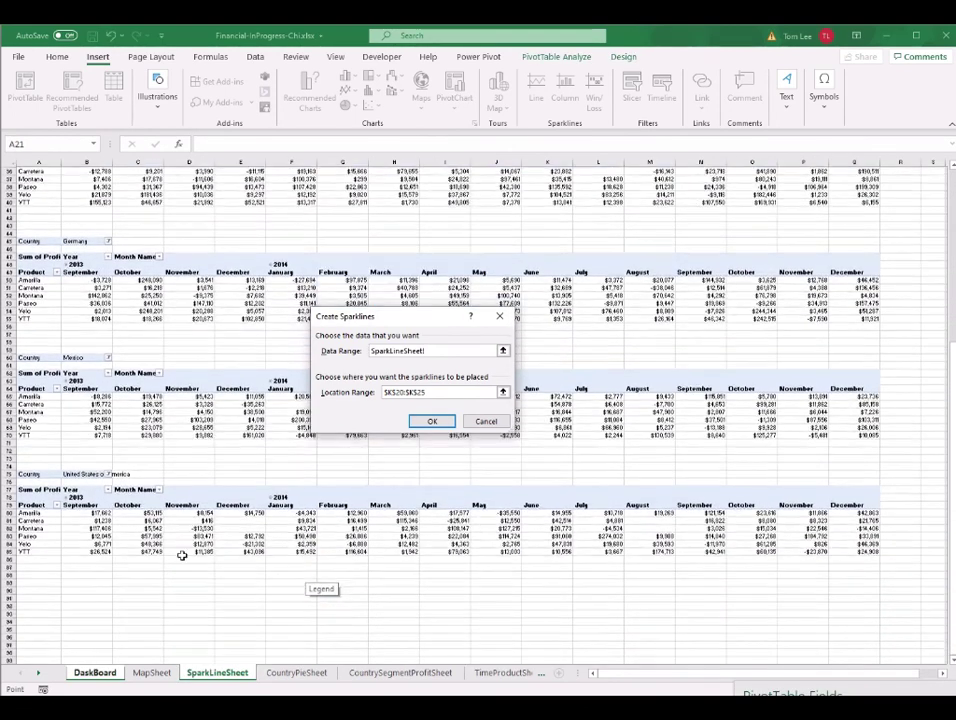
pyautogui.moveTo(90, 514); pyautogui.dragTo(868, 551)
pyautogui.click(431, 422)
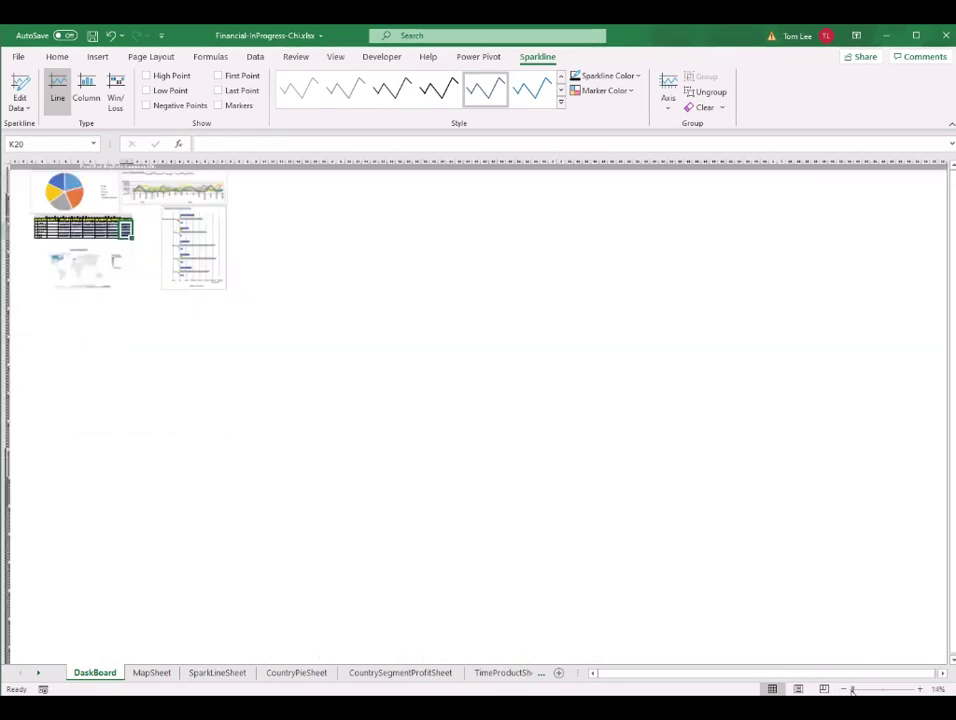
pyautogui.moveTo(881, 689); pyautogui.dragTo(852, 689)
pyautogui.click(920, 689)
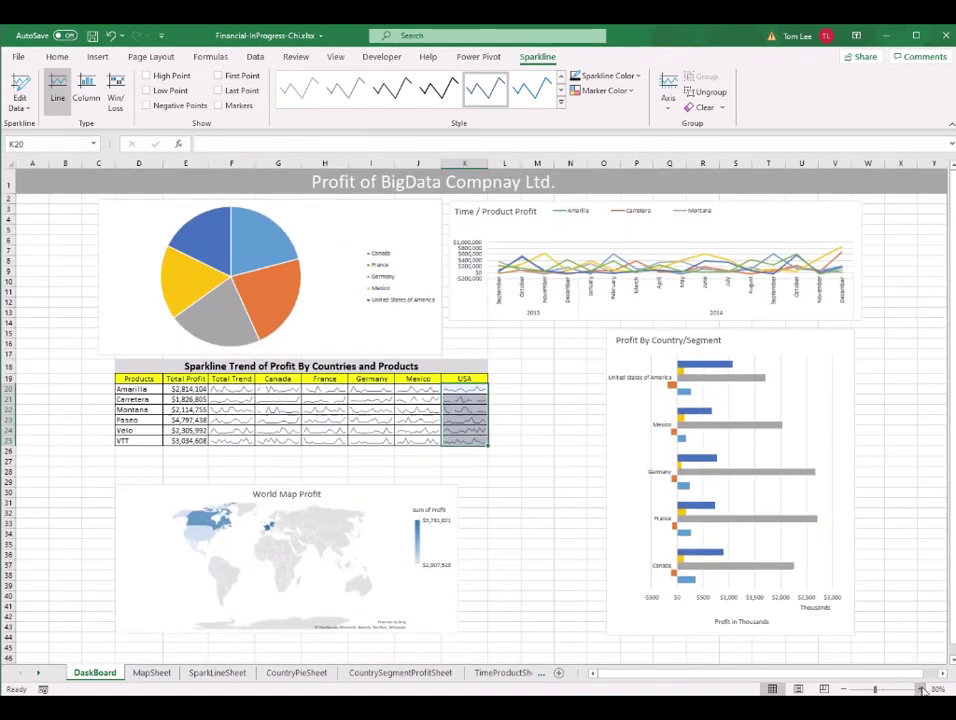
# - Make the Time / Product Profit chart taller, and move and widen the Country/Segment chart under it
pyautogui.click(782, 222)
pyautogui.moveTo(655, 320); pyautogui.dragTo(656, 352)
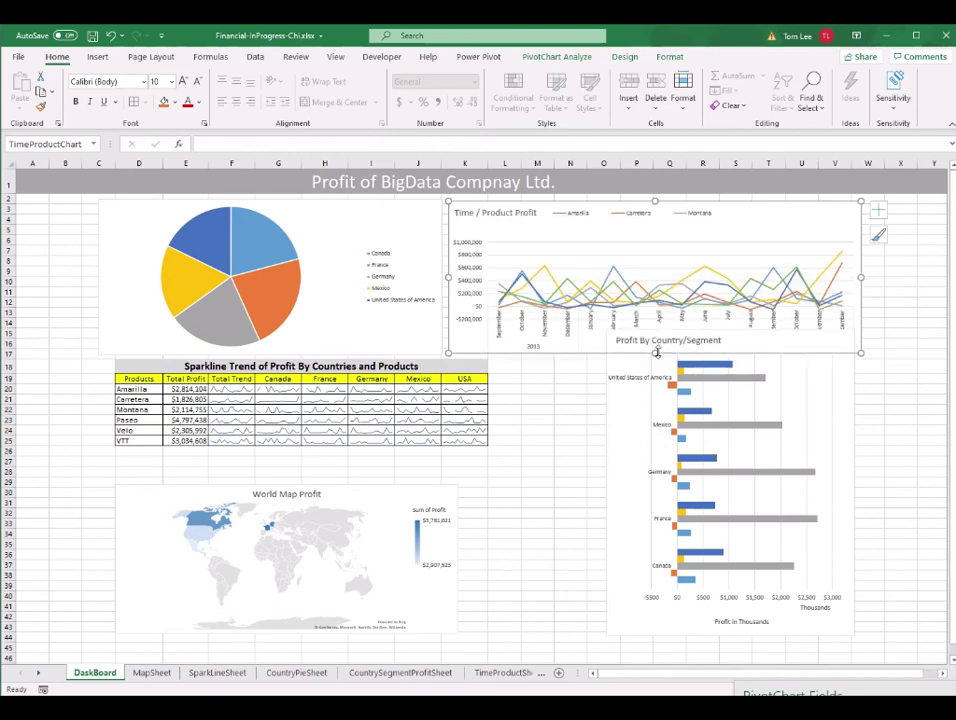
pyautogui.click(848, 424)
pyautogui.moveTo(832, 345); pyautogui.dragTo(721, 376)
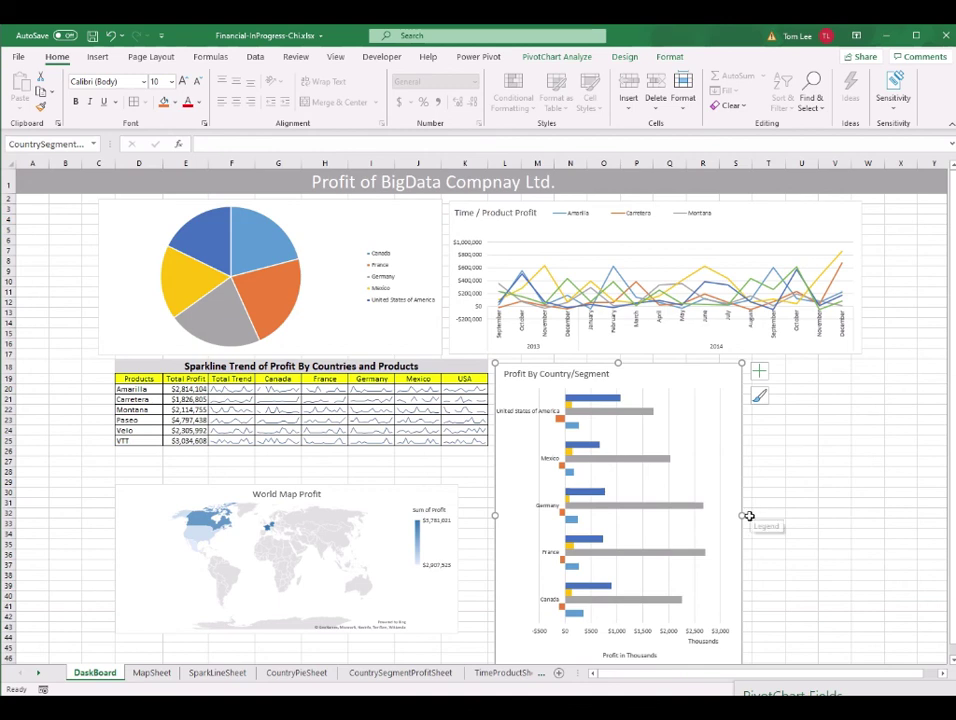
pyautogui.moveTo(742, 515); pyautogui.dragTo(848, 500)
pyautogui.click(855, 335)
pyautogui.moveTo(859, 277); pyautogui.dragTo(846, 280)
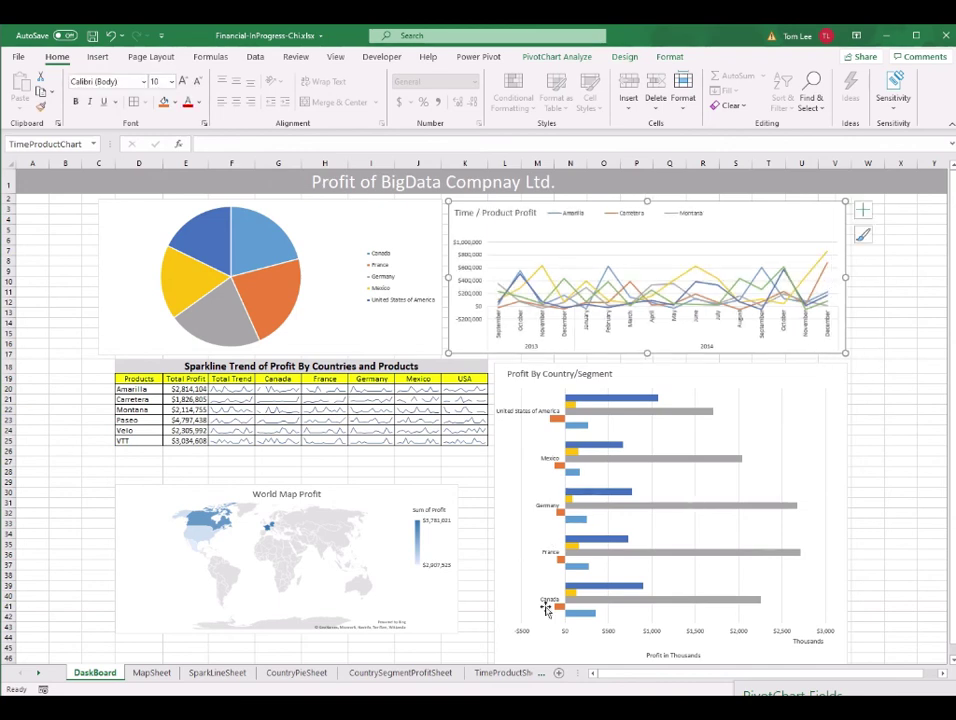
# - Move the world map just under the sparkline table and enlarge it
pyautogui.moveTo(395, 494); pyautogui.dragTo(397, 458)
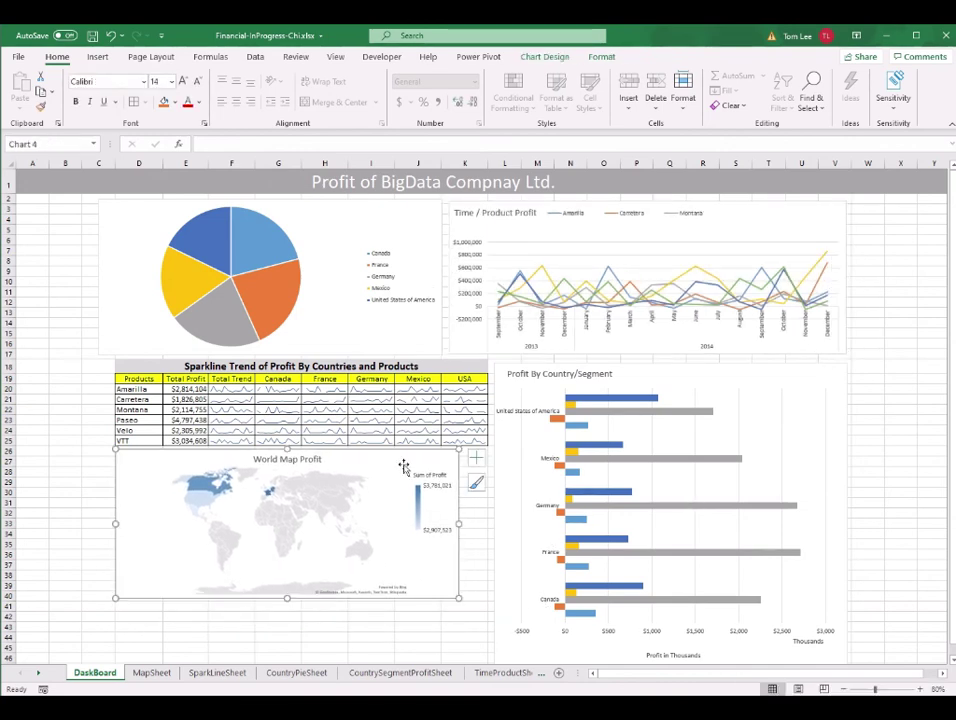
pyautogui.moveTo(460, 598); pyautogui.dragTo(488, 625)
pyautogui.click(930, 466)
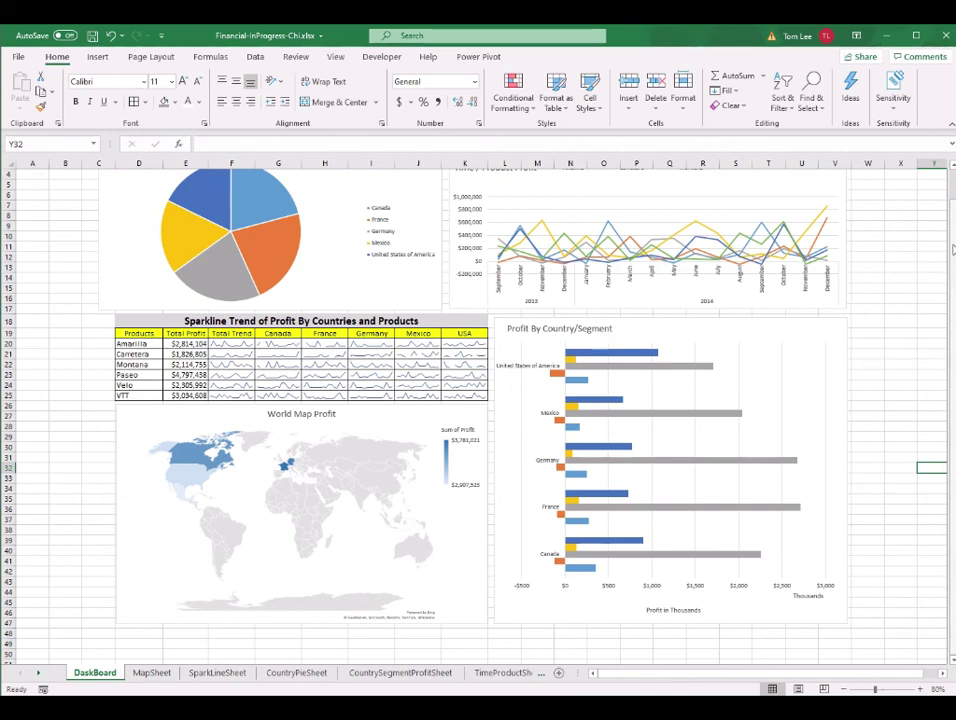
# - Compare against Financial-Final.xlsx and narrow the pie chart from its left side
pyautogui.scroll(2, 952, 206)
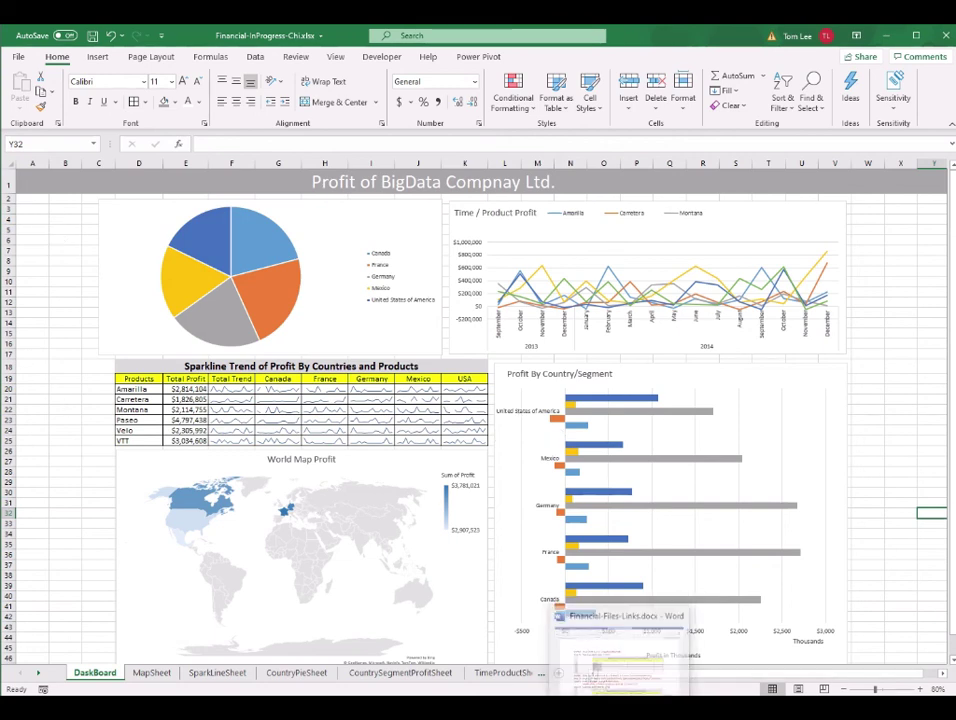
pyautogui.click(627, 634)
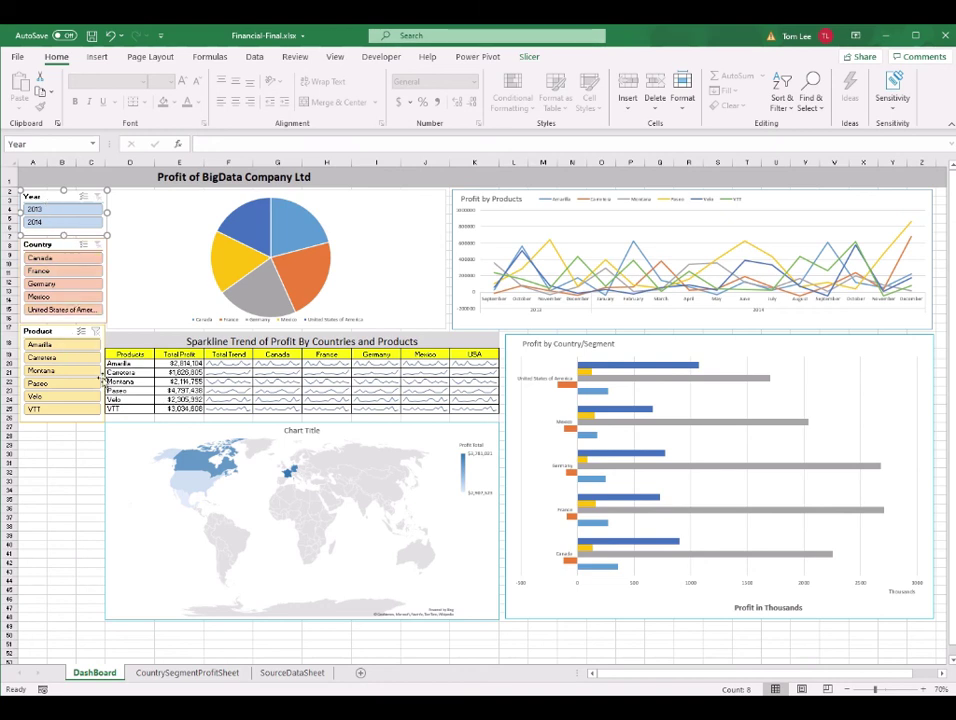
pyautogui.click(576, 641)
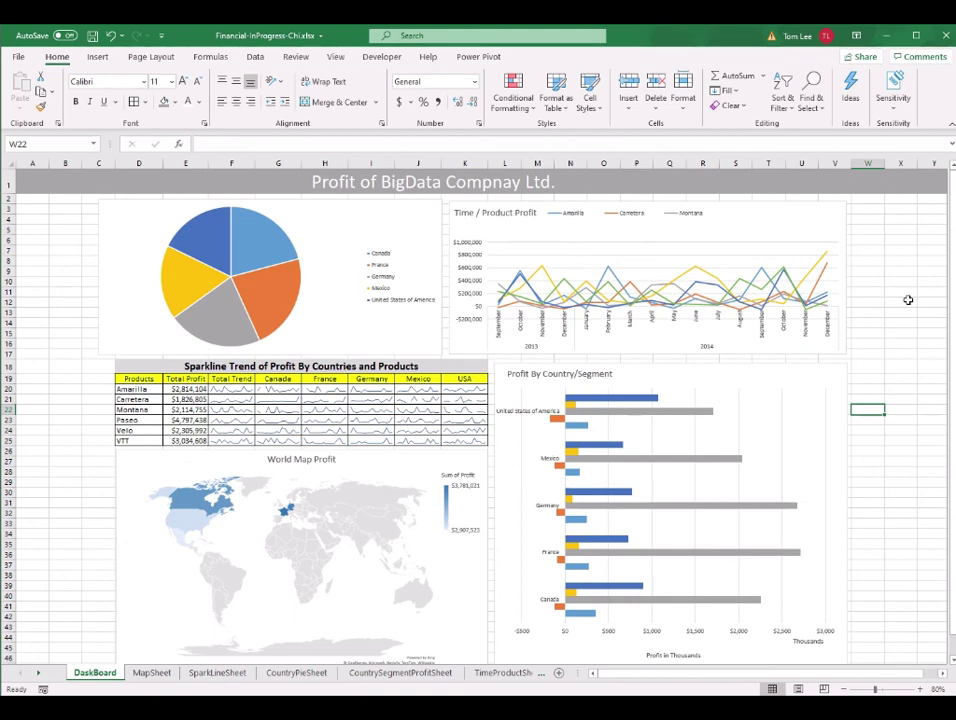
pyautogui.click(111, 318)
pyautogui.moveTo(97, 278); pyautogui.dragTo(114, 277)
pyautogui.click(70, 364)
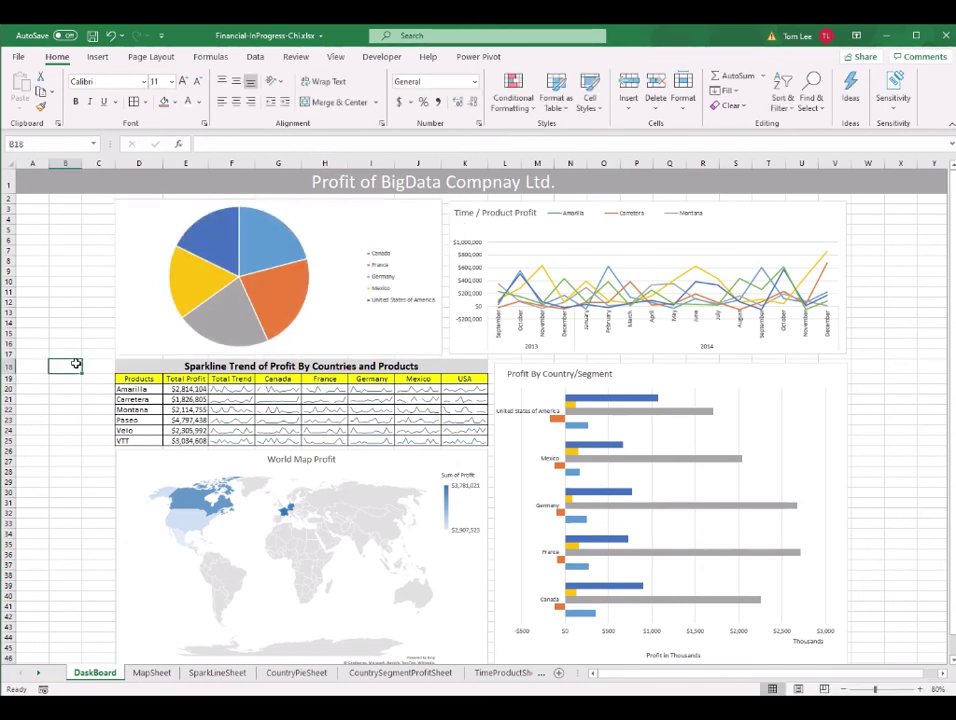
# - Save the workbook and compare the dashboard with Financial-Final.xlsx again
pyautogui.click(17, 58)
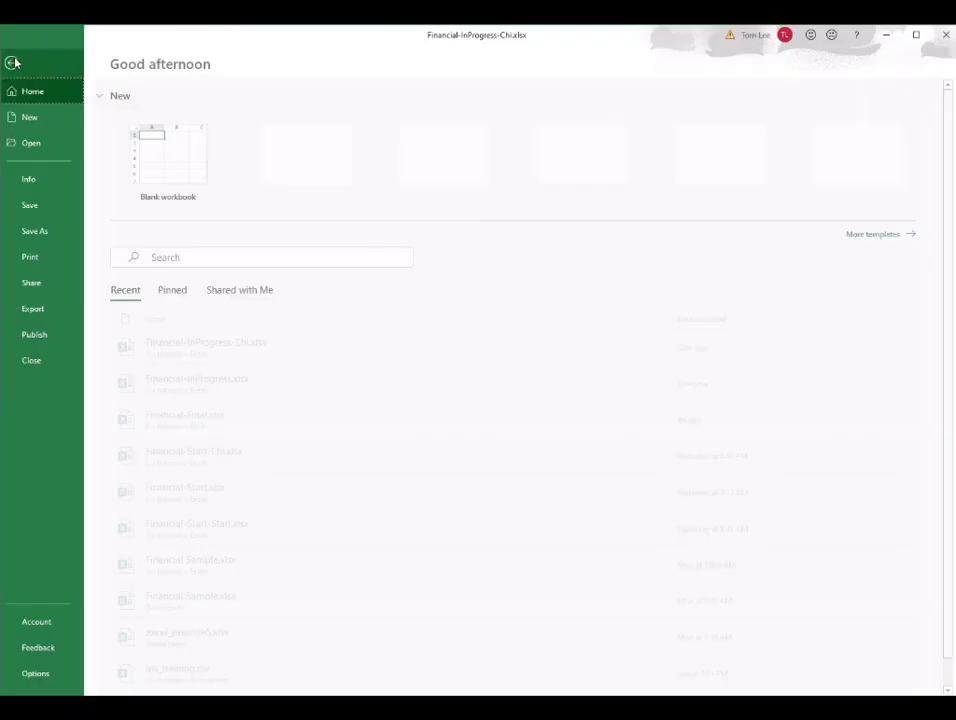
pyautogui.click(48, 206)
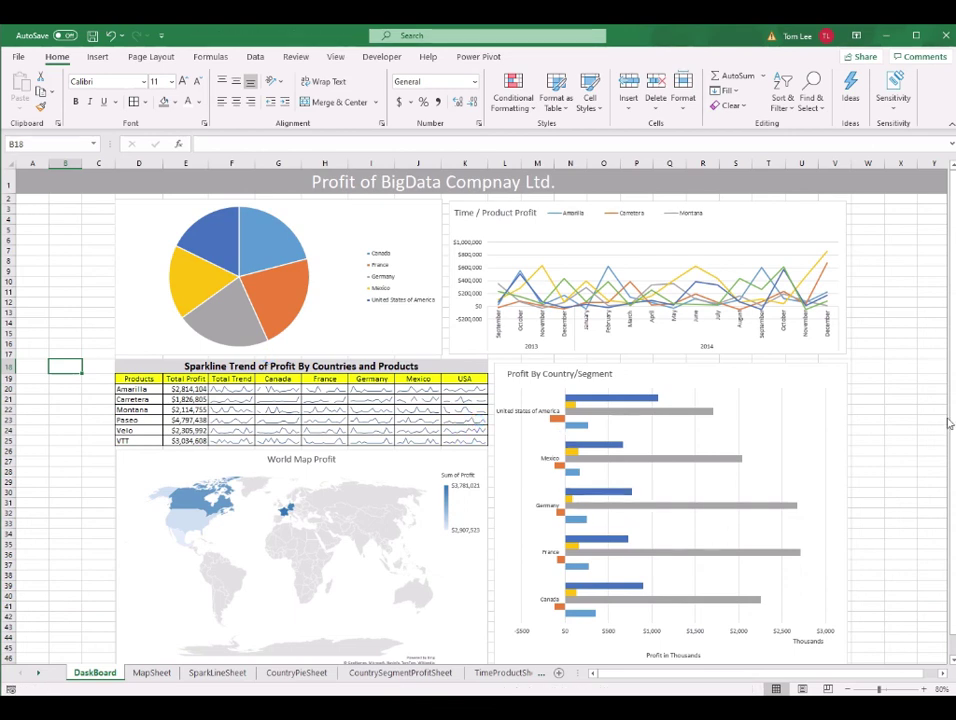
pyautogui.click(900, 241)
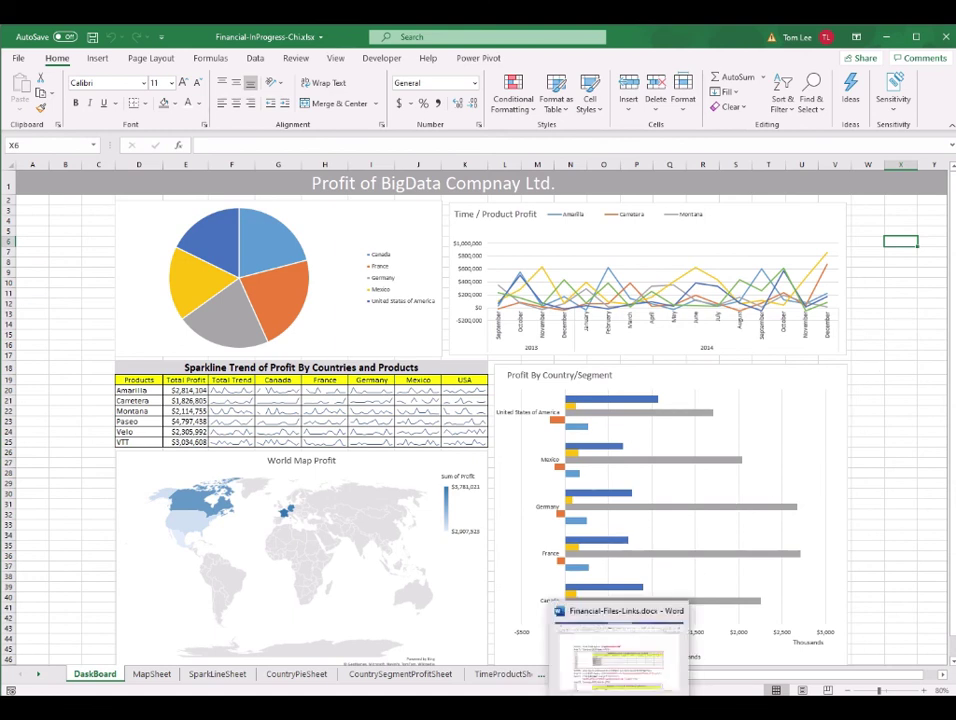
pyautogui.moveTo(589, 710)
pyautogui.click(560, 662)
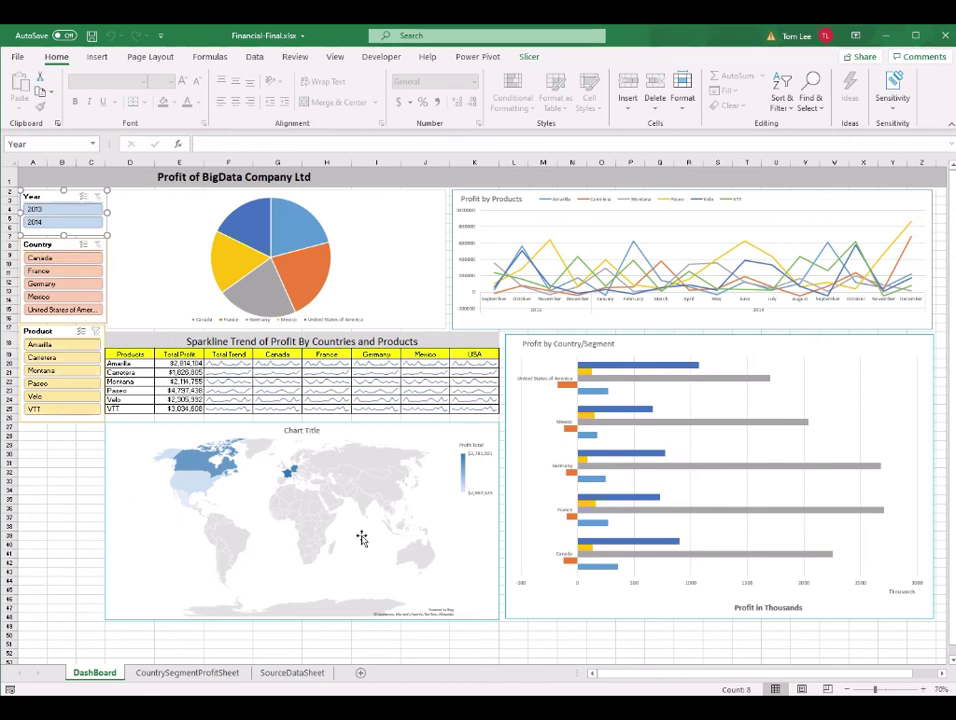
pyautogui.moveTo(589, 710)
pyautogui.click(640, 650)
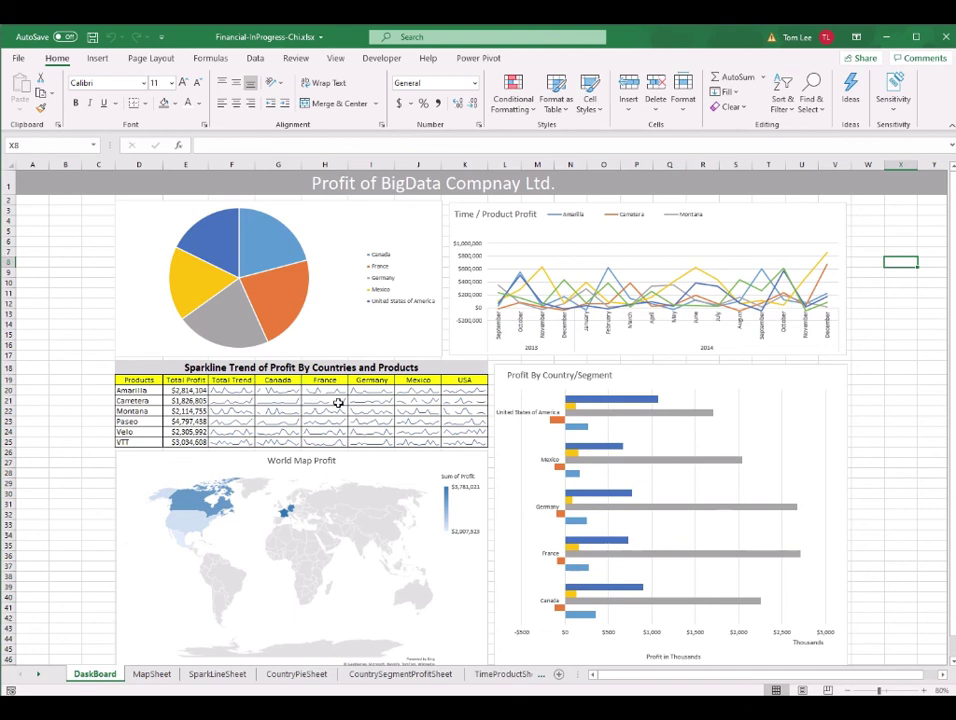
# - On TimeProductSheet's pivot table, insert Country, Product and Year slicers via PivotTable Analyze
pyautogui.click(794, 229)
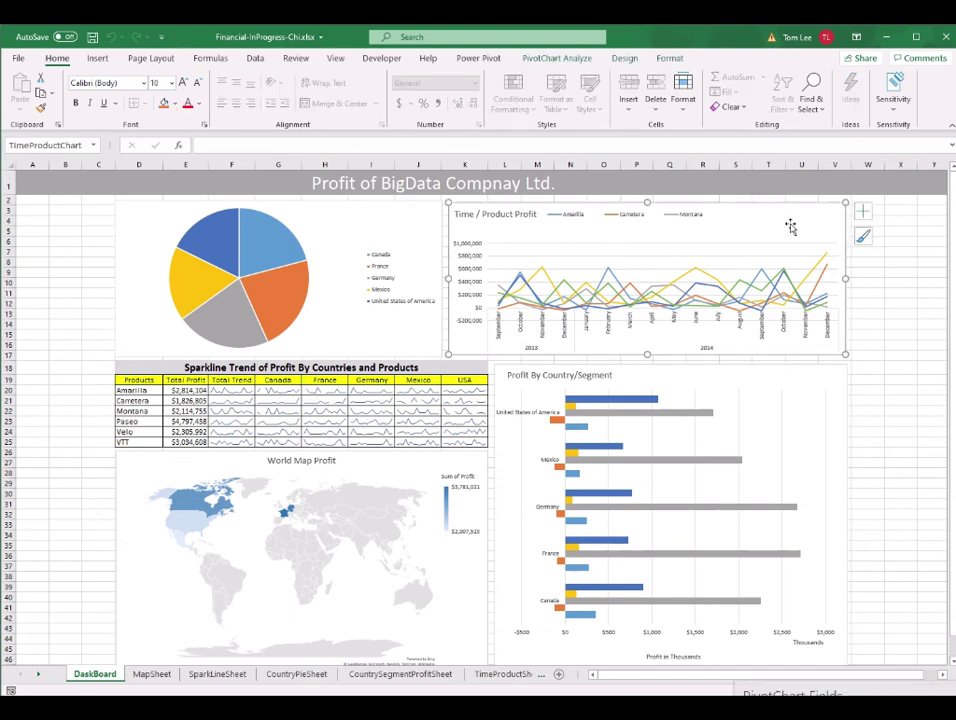
pyautogui.click(505, 674)
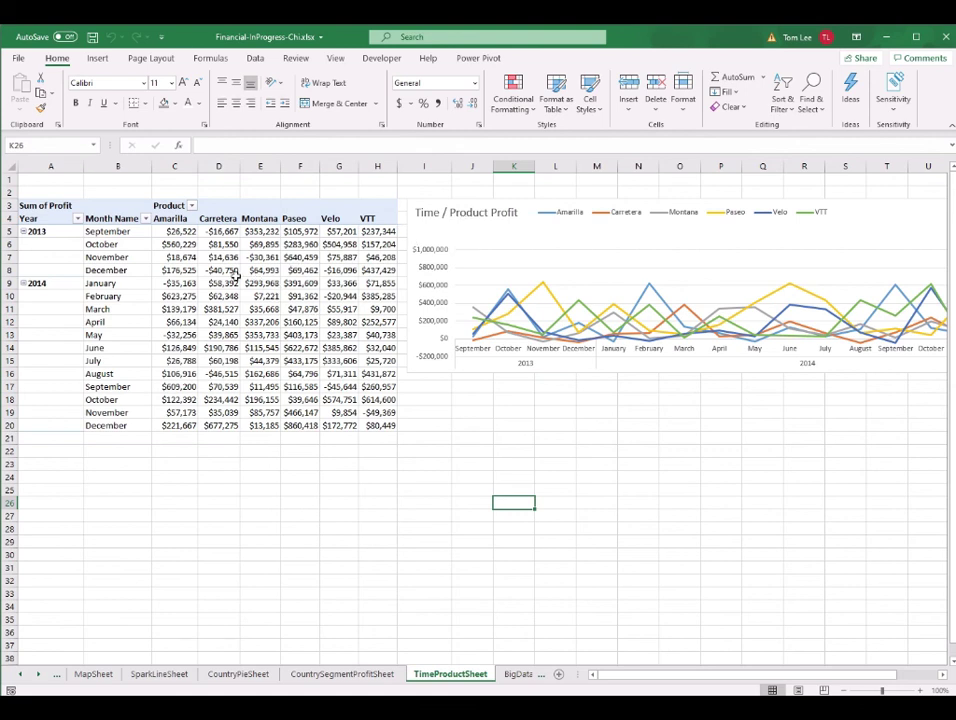
pyautogui.click(234, 271)
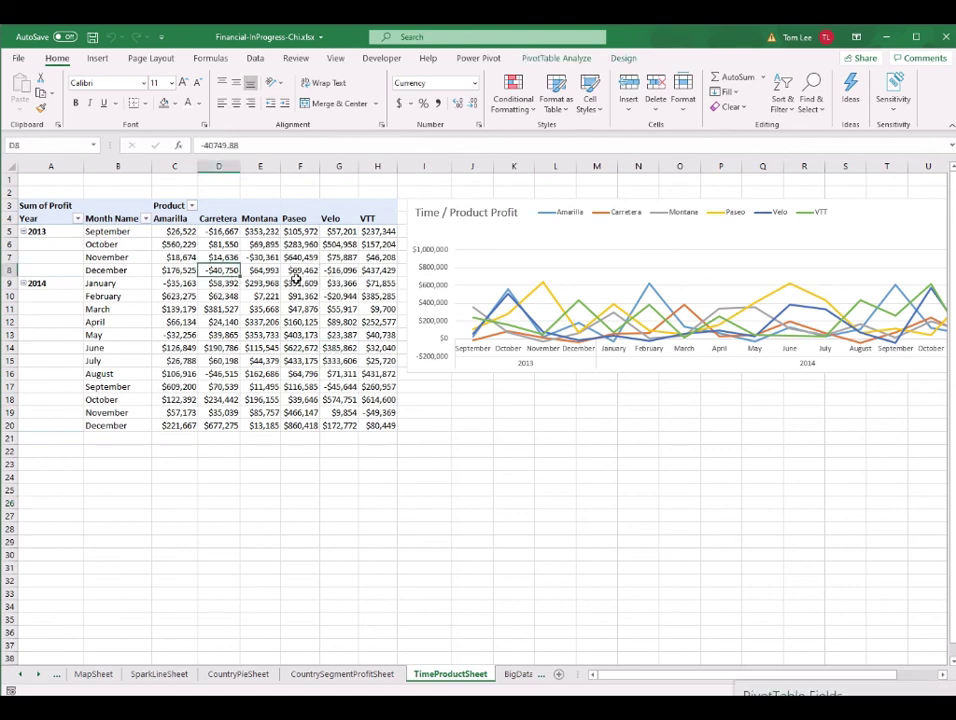
pyautogui.click(556, 58)
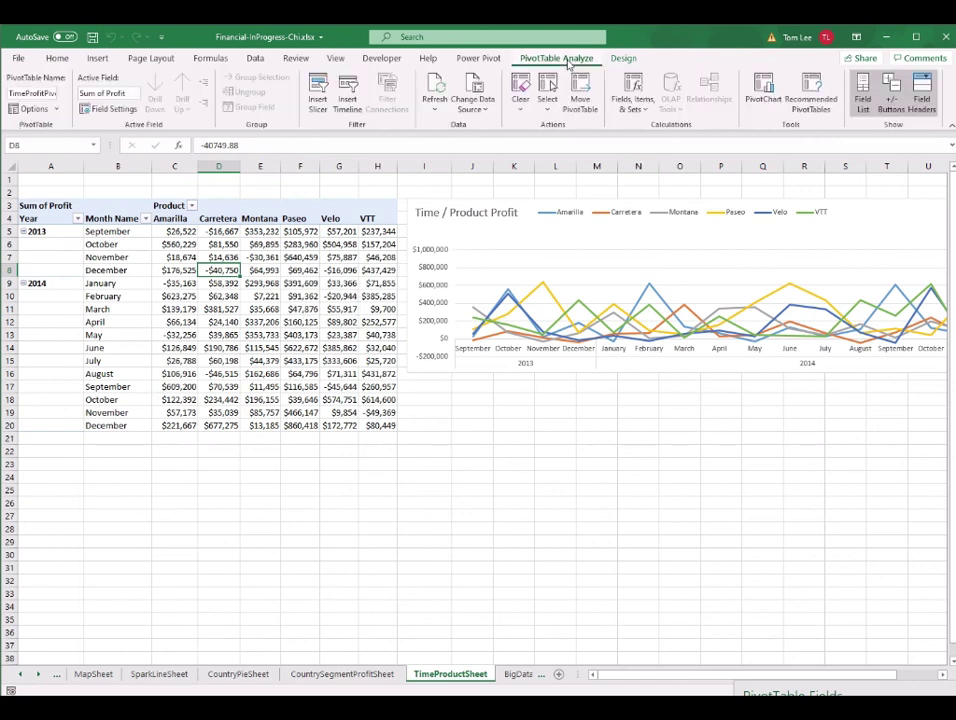
pyautogui.click(325, 106)
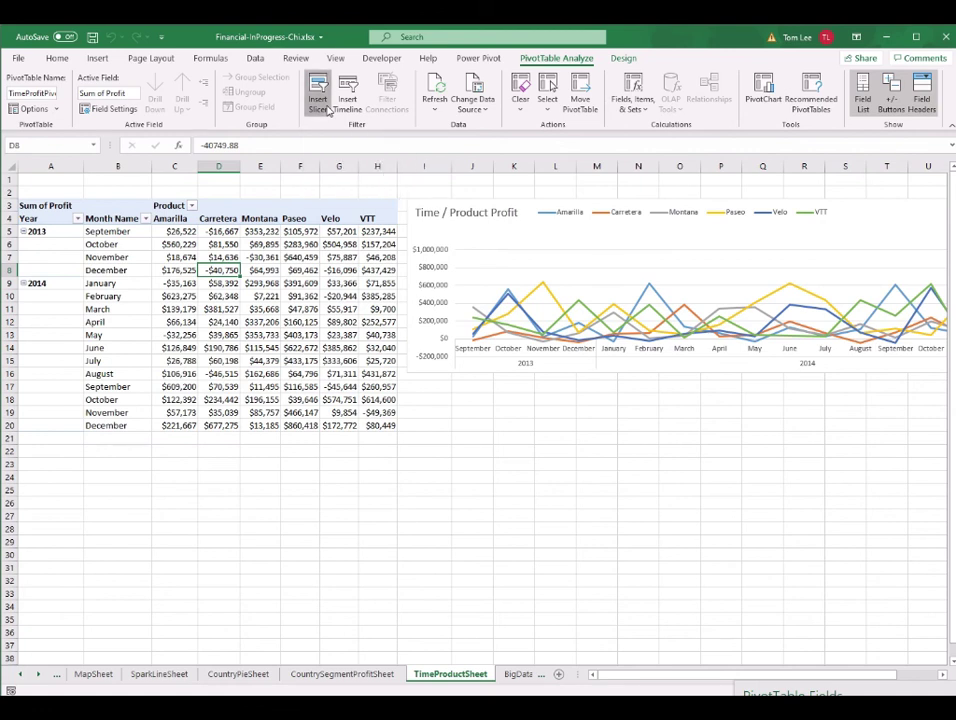
pyautogui.moveTo(507, 230); pyautogui.dragTo(569, 209)
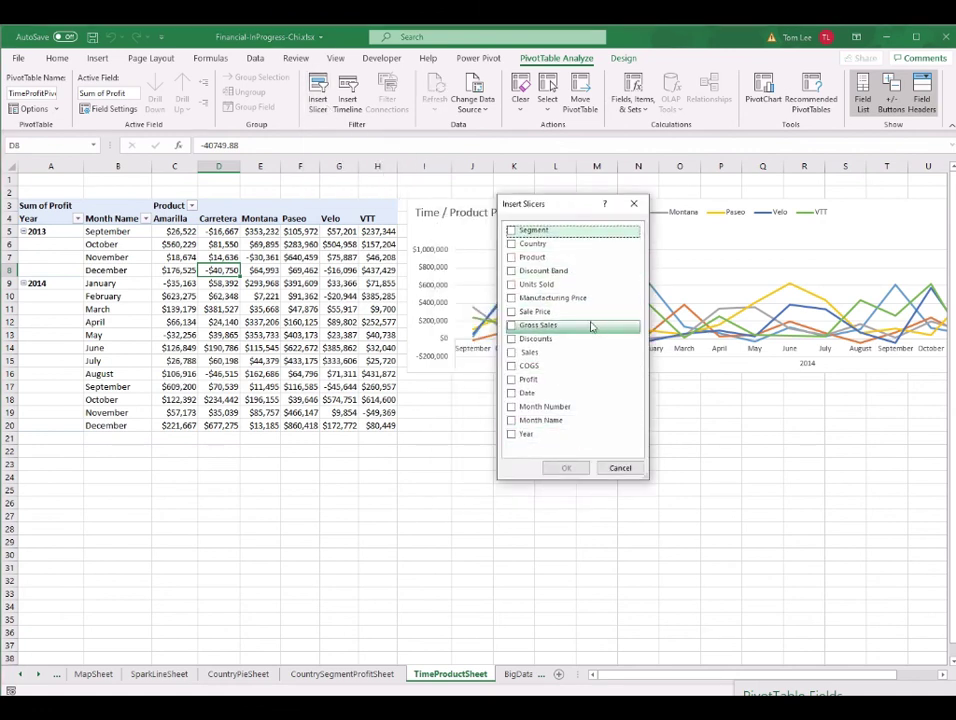
pyautogui.click(532, 243)
pyautogui.click(532, 257)
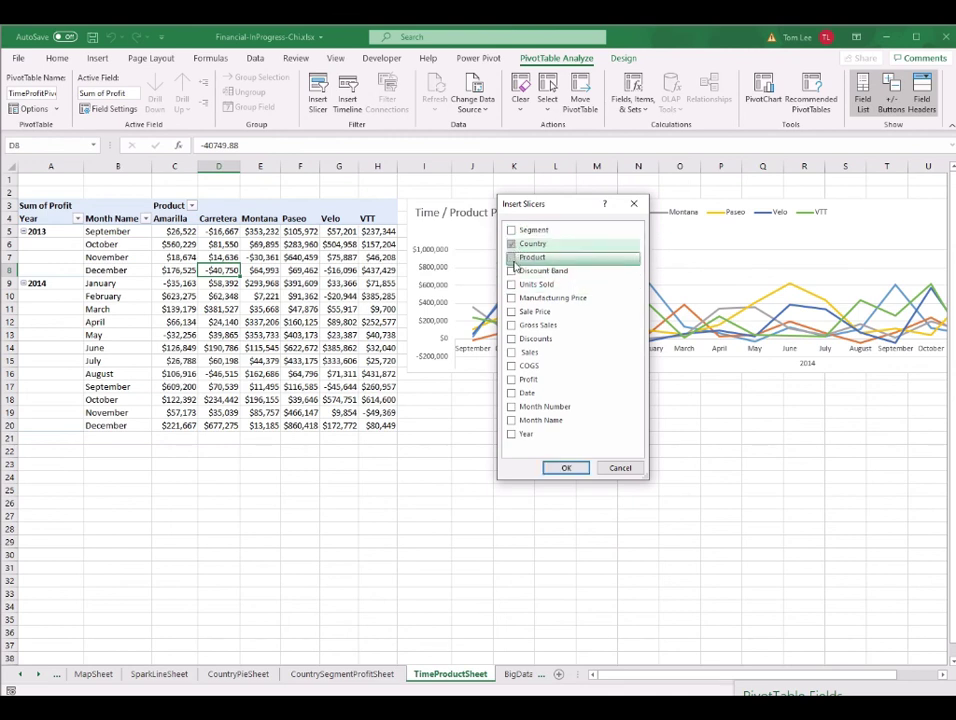
pyautogui.click(528, 434)
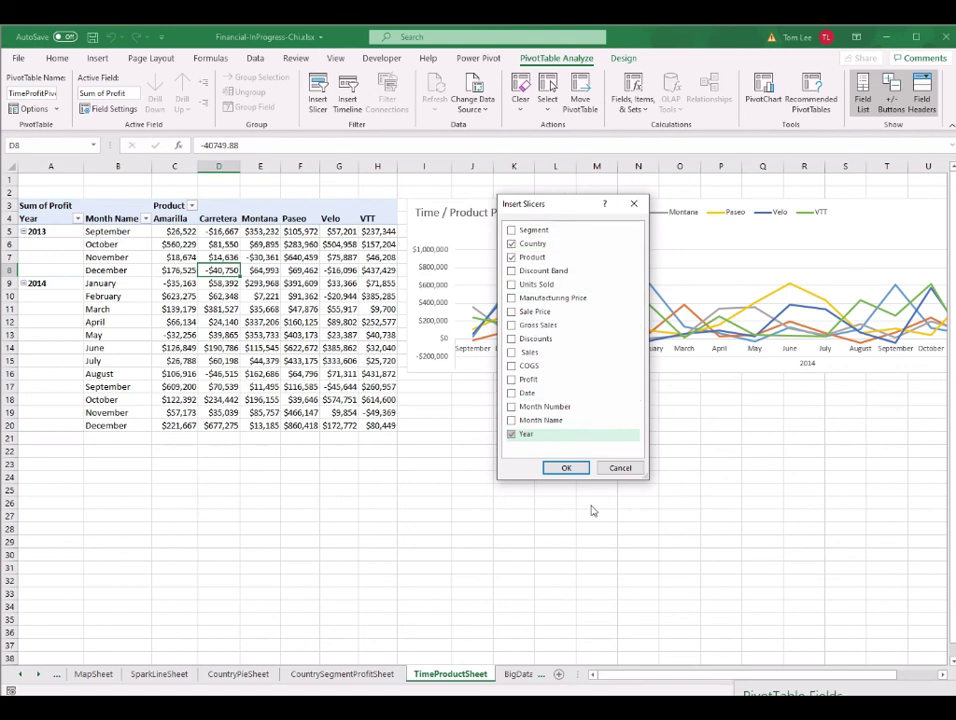
pyautogui.click(567, 469)
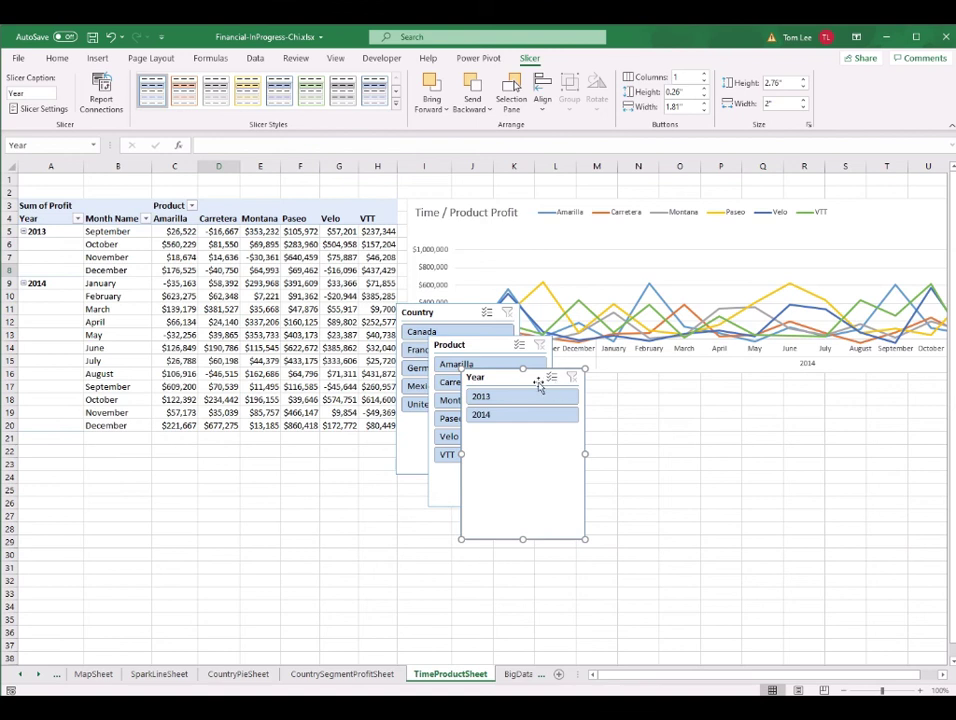
# - Select the Year, Country and Product slicers and paste them onto the DashBoard sheet
pyautogui.moveTo(538, 386); pyautogui.dragTo(666, 405)
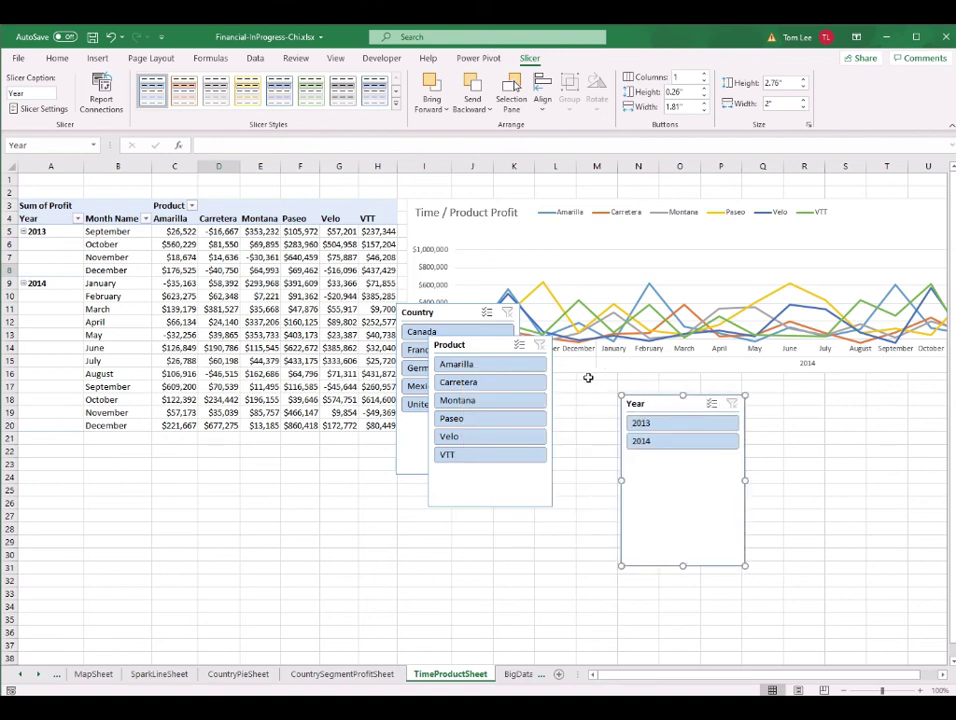
pyautogui.keyDown('ctrl'); pyautogui.click(493, 346); pyautogui.keyUp('ctrl')
pyautogui.keyDown('ctrl'); pyautogui.click(452, 314); pyautogui.keyUp('ctrl')
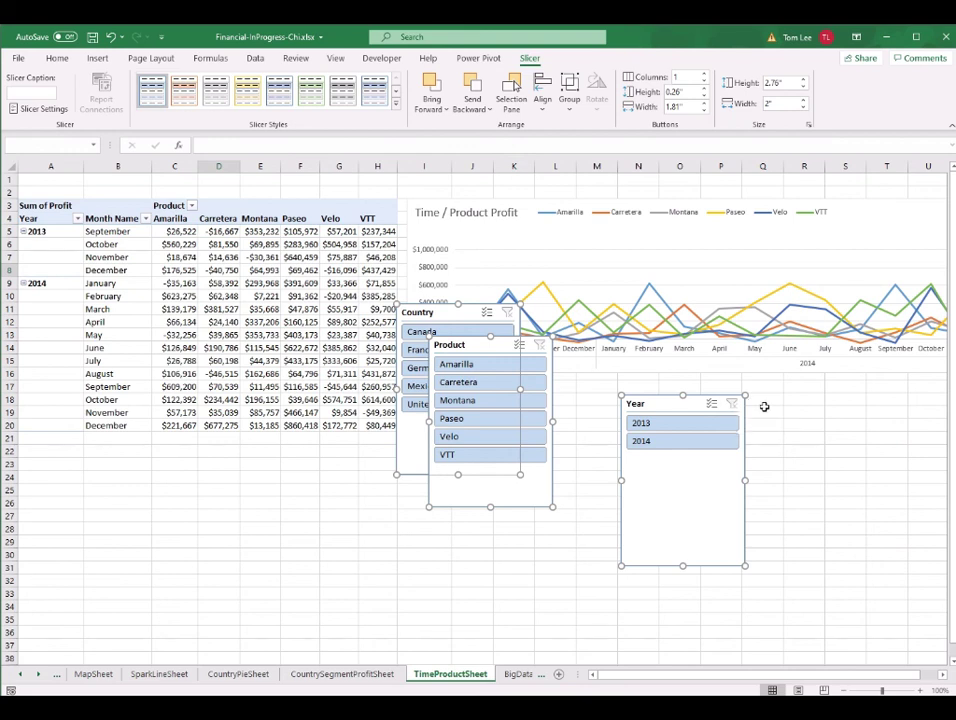
pyautogui.click(56, 673)
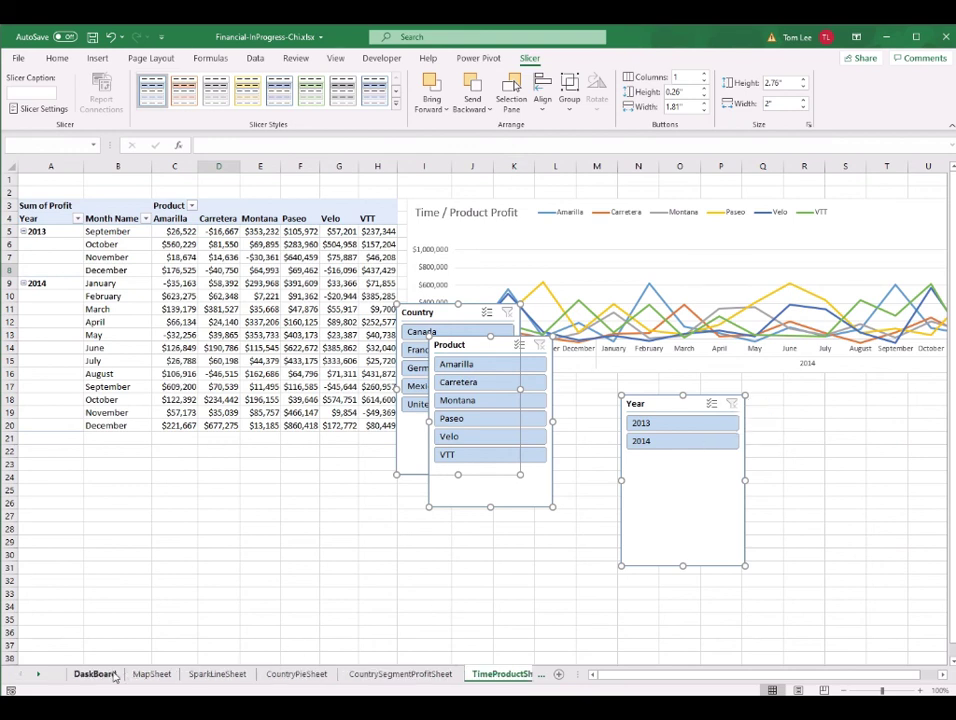
pyautogui.click(95, 673)
pyautogui.click(879, 404)
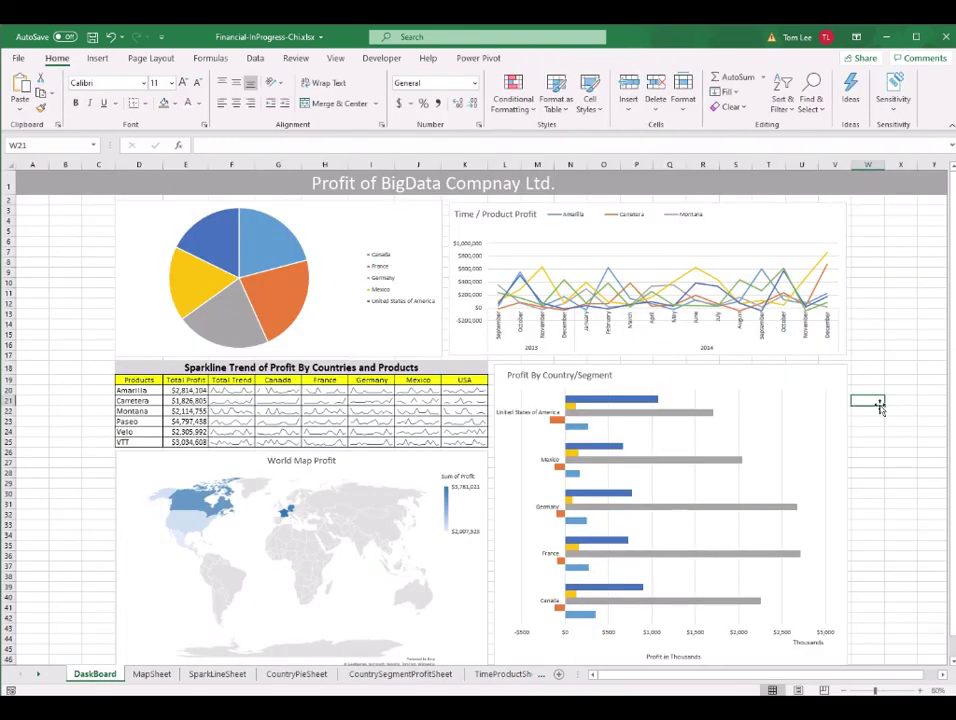
pyautogui.hotkey('ctrl', 'v')
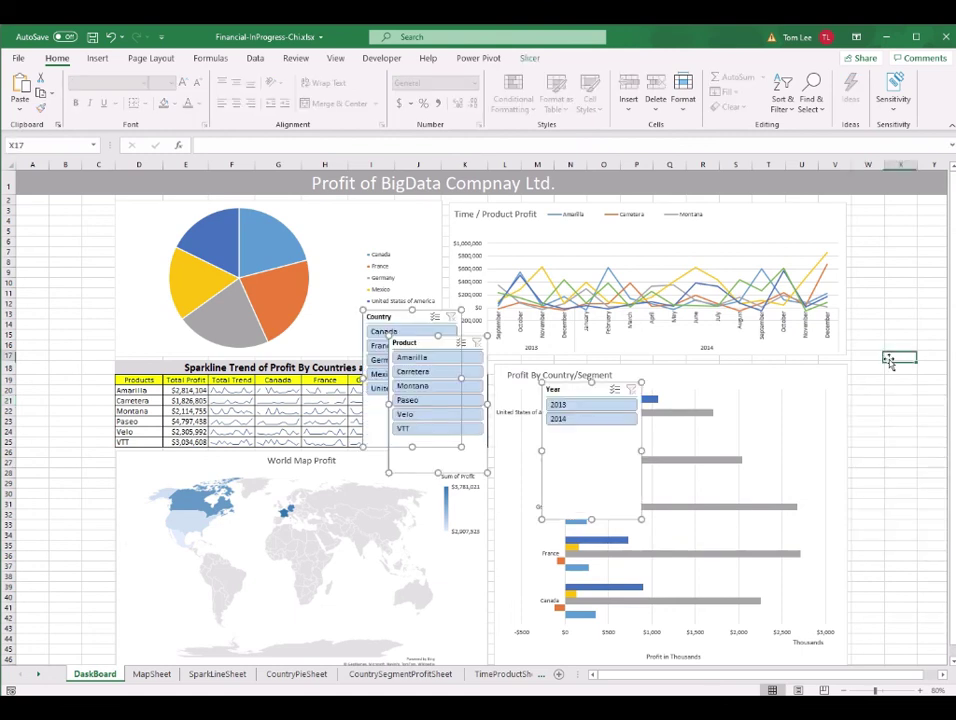
# - Stack Year, Country and Product slicers down the top-left edge, shortening Year and Country
pyautogui.click(899, 355)
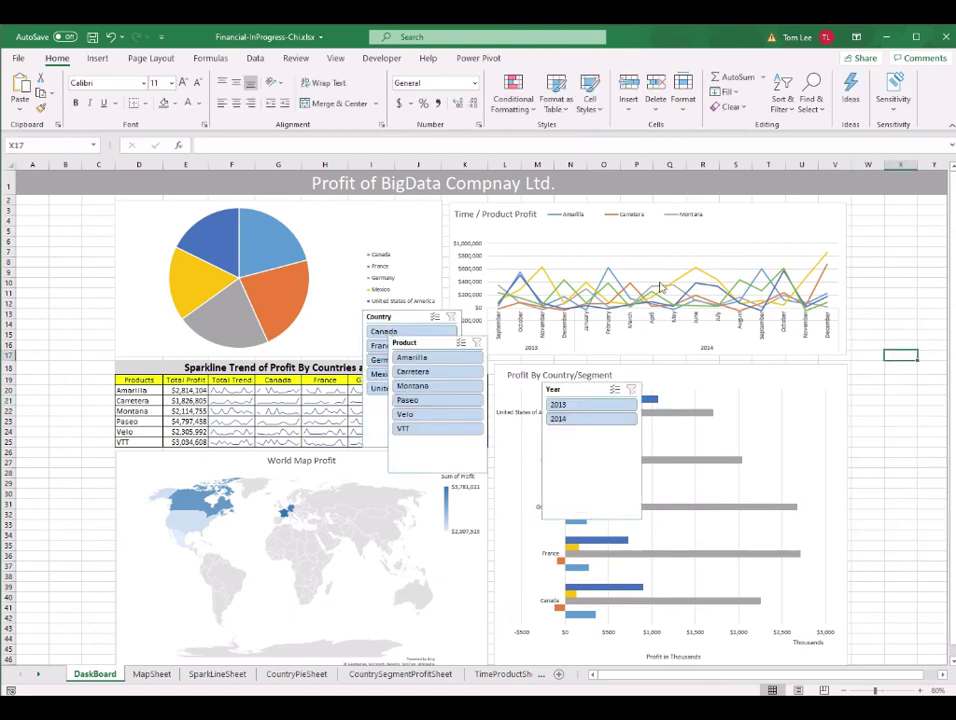
pyautogui.moveTo(585, 393); pyautogui.dragTo(47, 207)
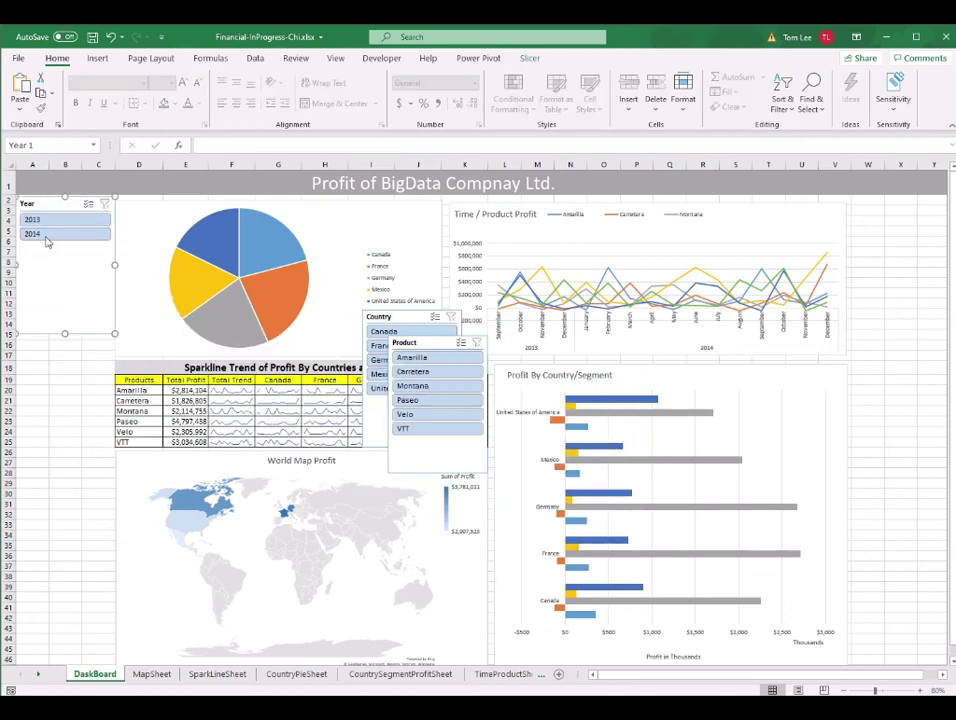
pyautogui.moveTo(63, 332); pyautogui.dragTo(70, 249)
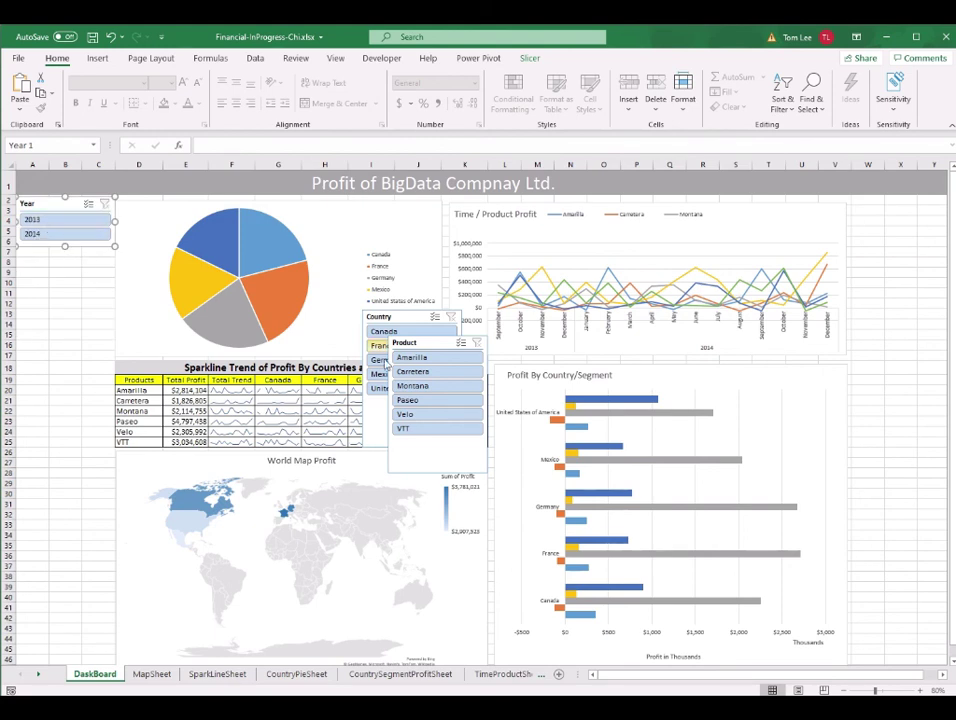
pyautogui.moveTo(412, 320); pyautogui.dragTo(64, 257)
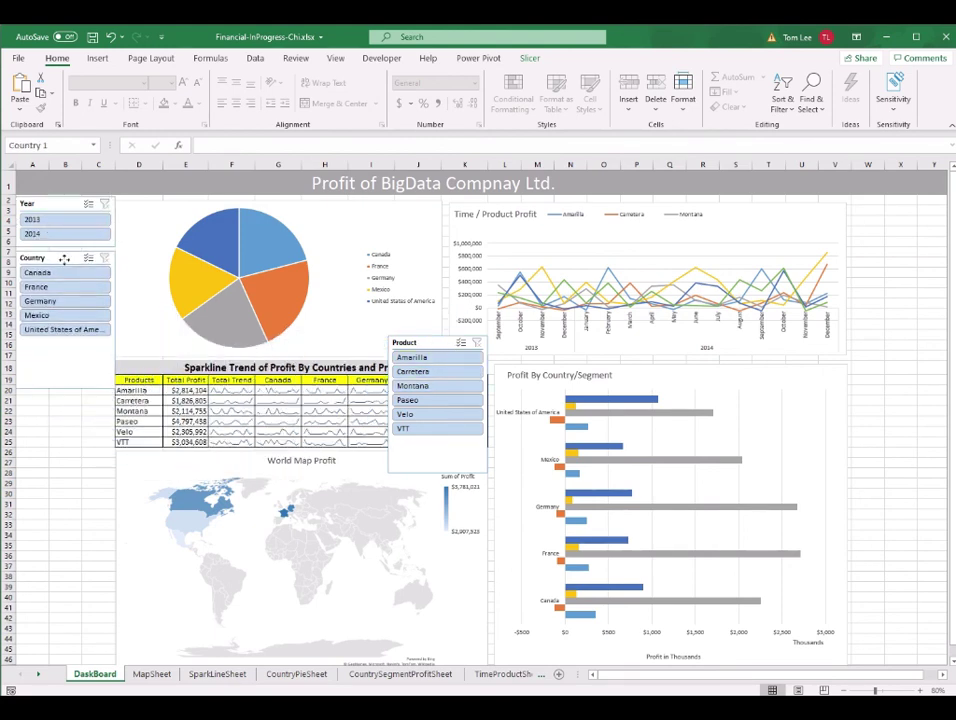
pyautogui.moveTo(64, 388); pyautogui.dragTo(64, 341)
pyautogui.moveTo(433, 341); pyautogui.dragTo(40, 354)
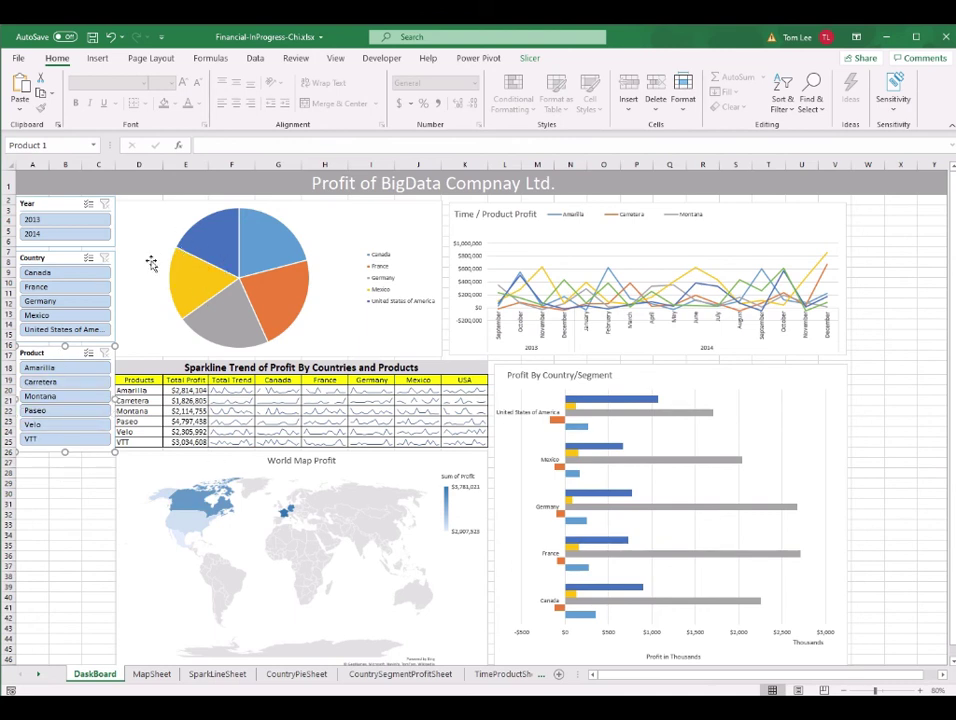
pyautogui.click(58, 204)
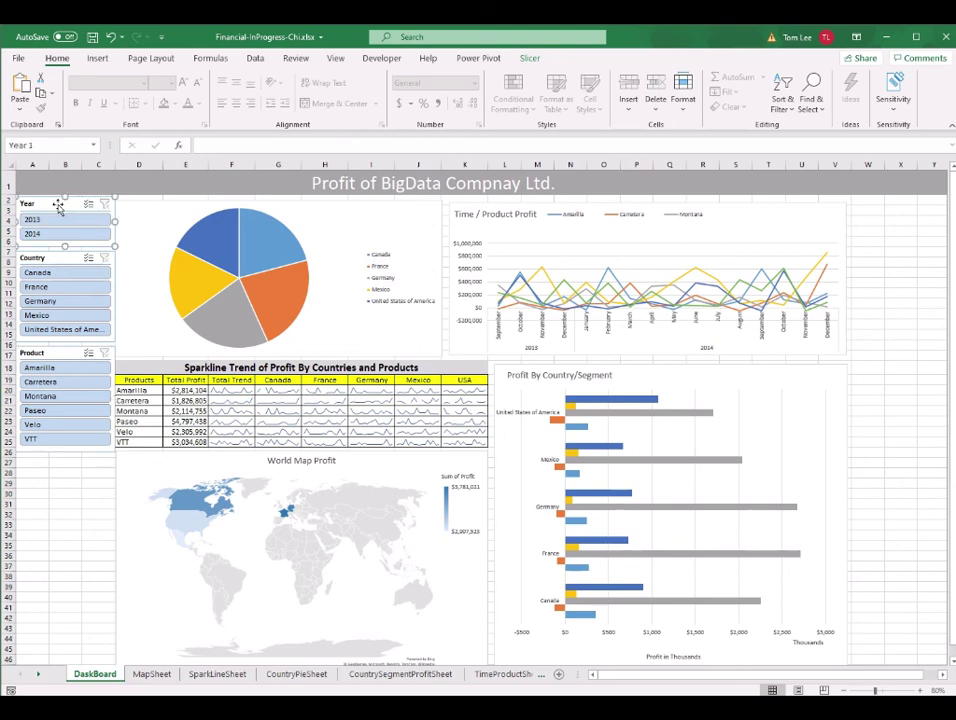
# - Apply the Light Yellow slicer style to Year and a green style to Product
pyautogui.click(530, 58)
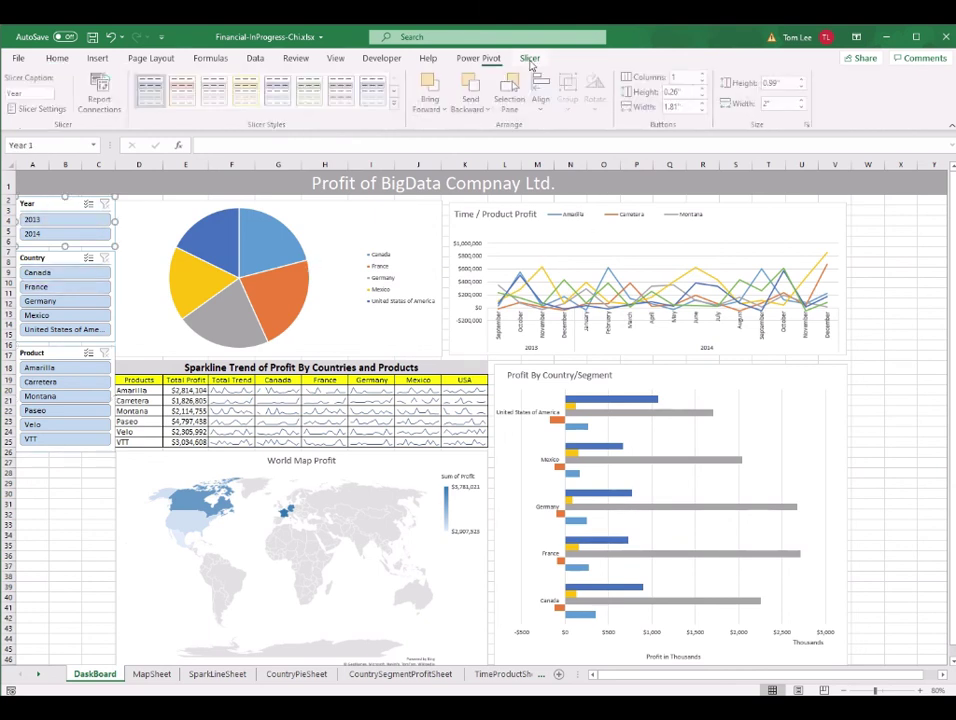
pyautogui.click(247, 96)
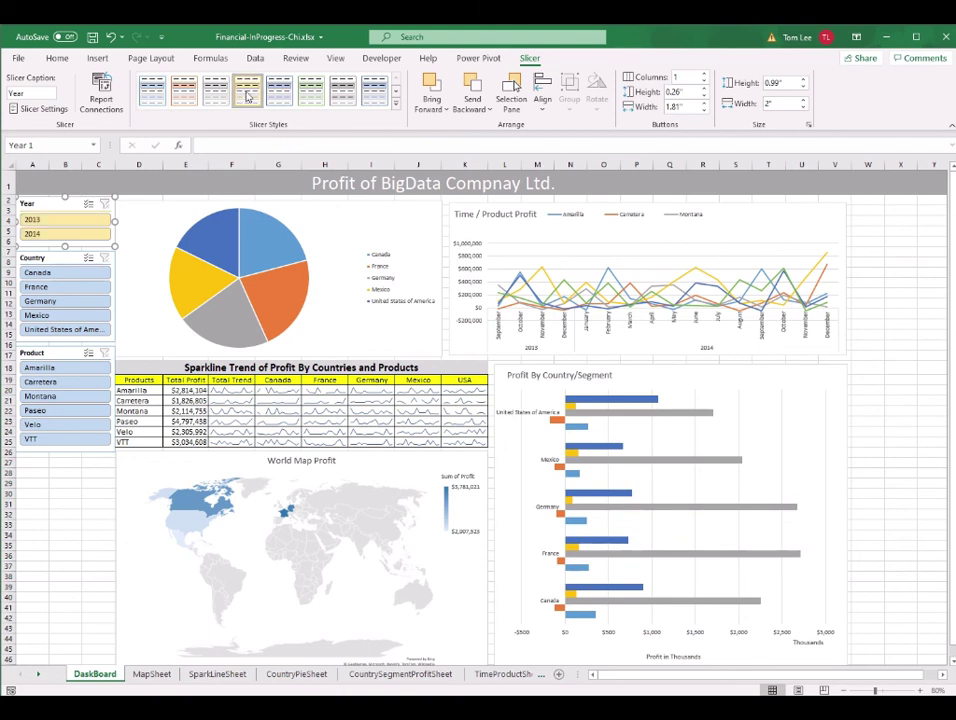
pyautogui.click(60, 257)
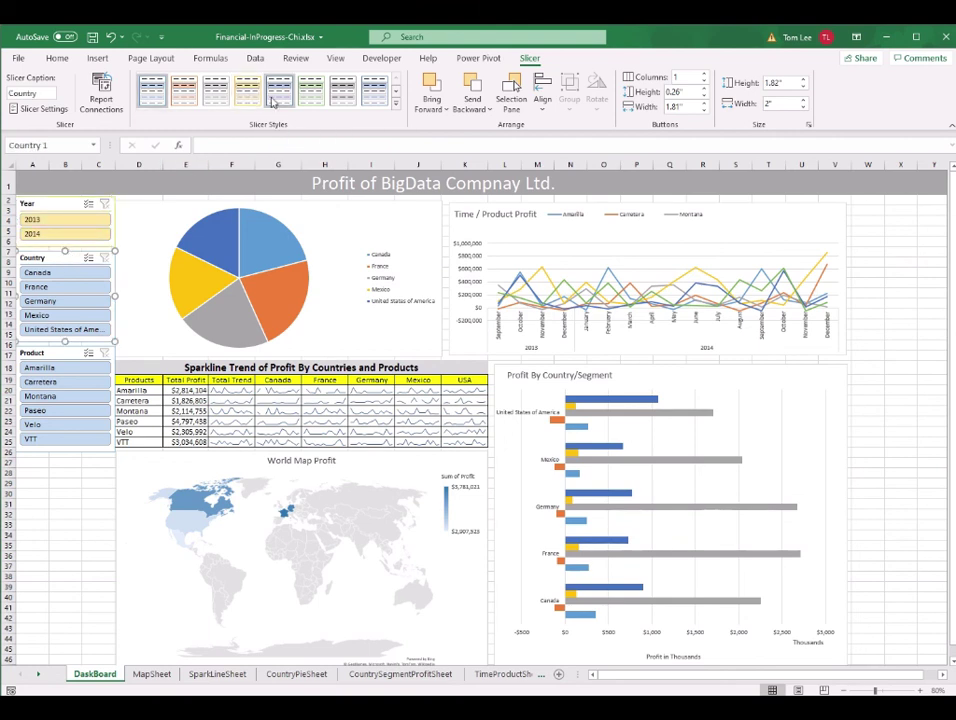
pyautogui.click(50, 353)
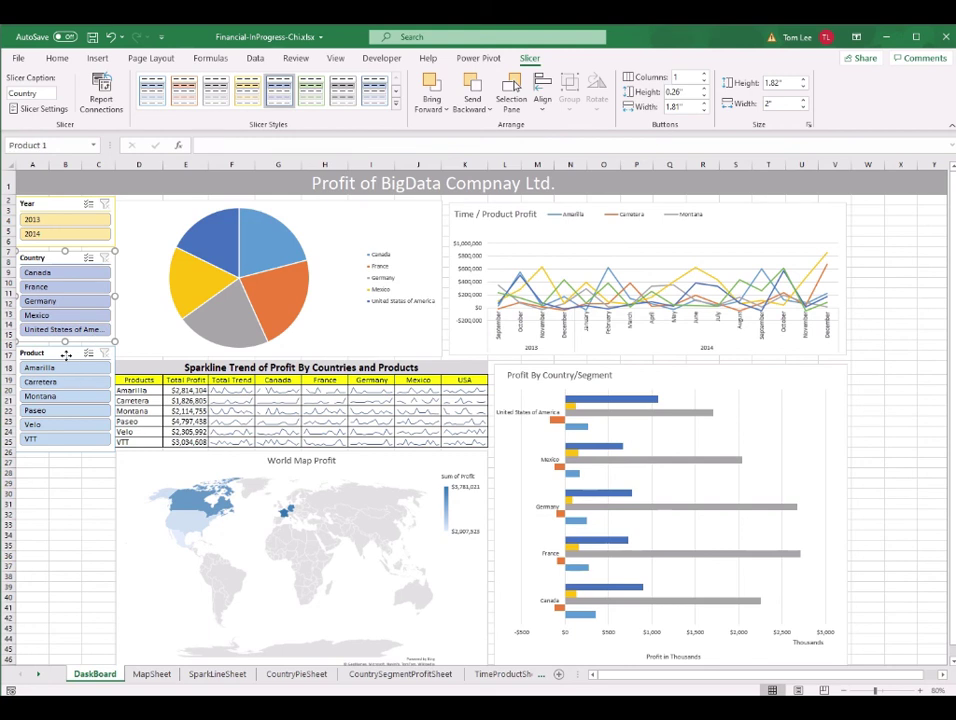
pyautogui.click(313, 93)
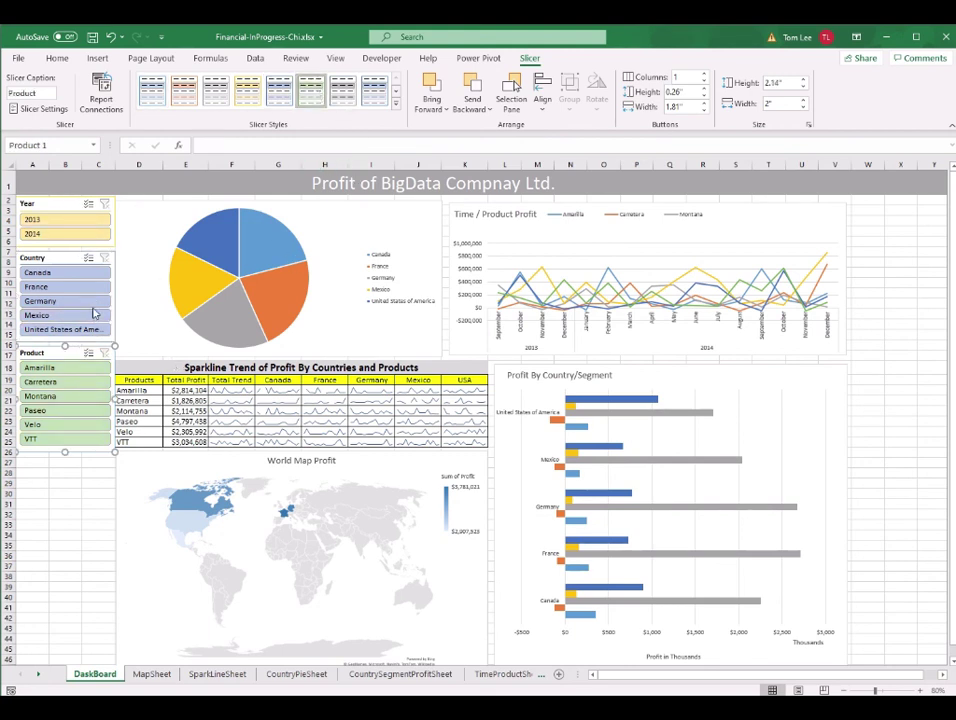
pyautogui.click(62, 483)
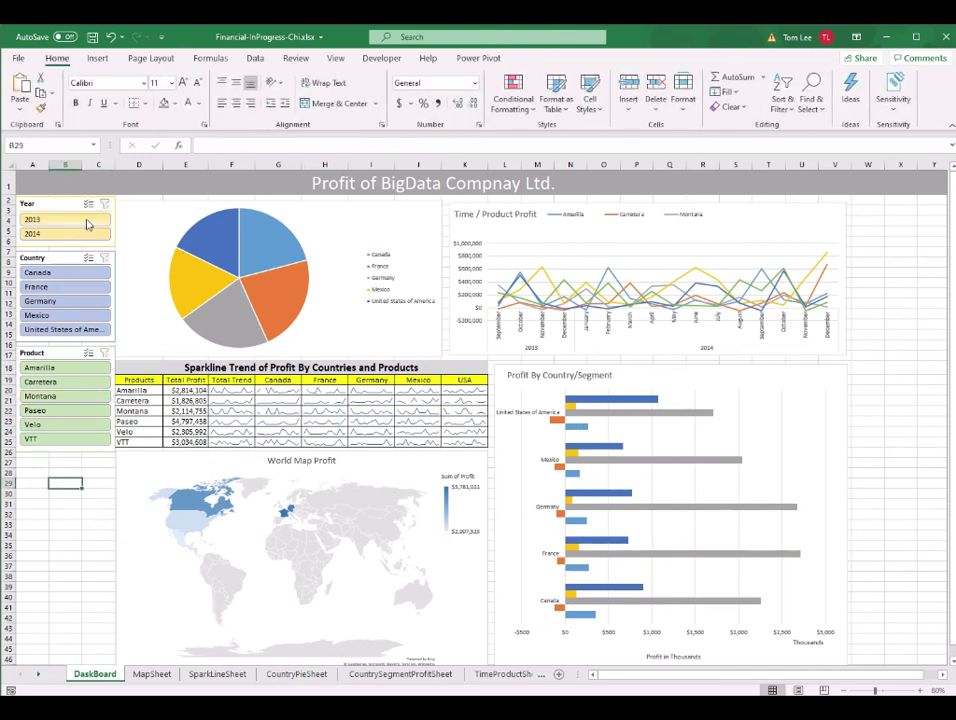
pyautogui.click(60, 203)
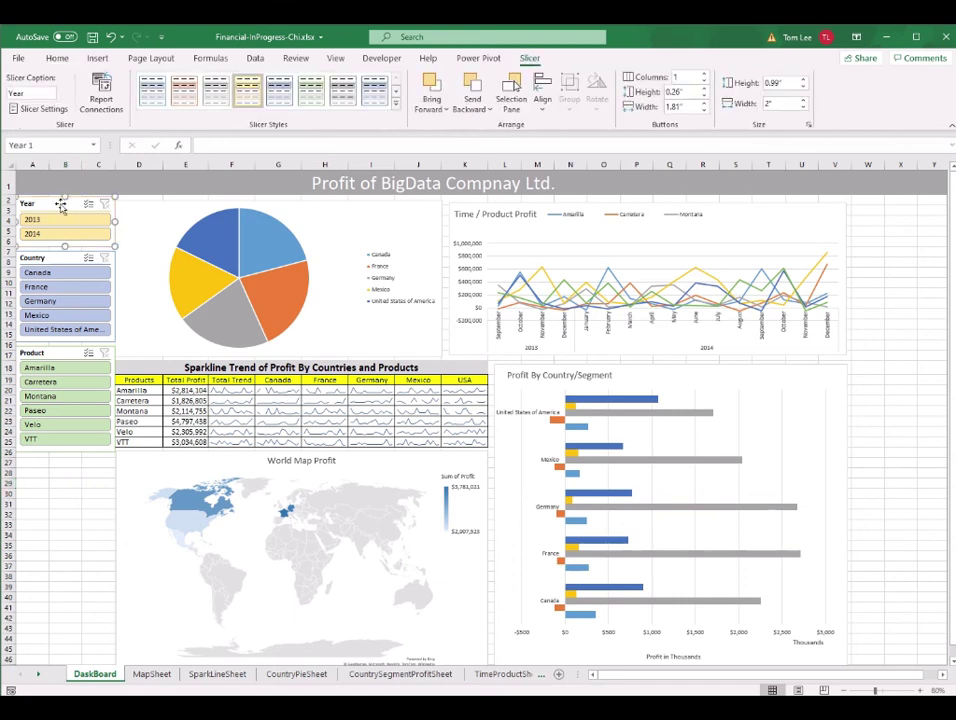
pyautogui.click(503, 674)
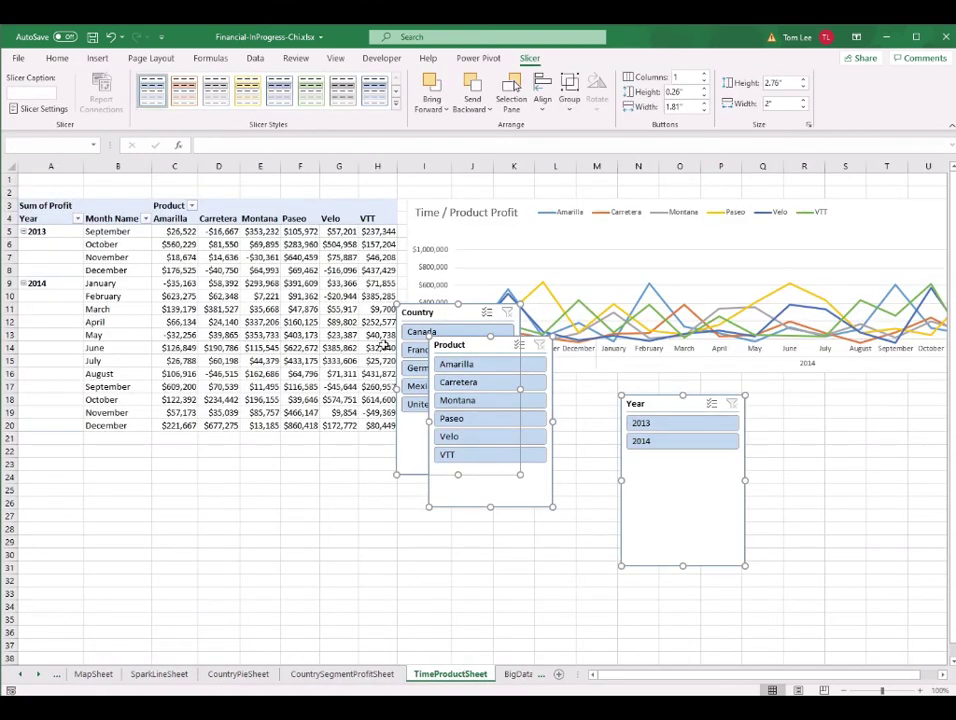
pyautogui.click(20, 674)
pyautogui.click(108, 678)
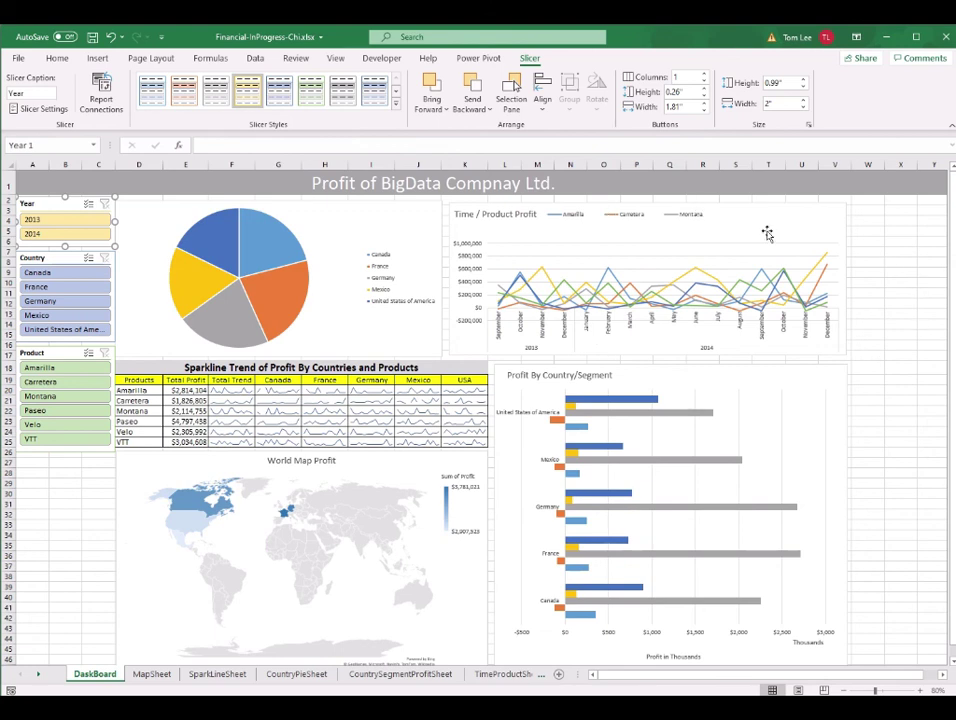
pyautogui.click(723, 222)
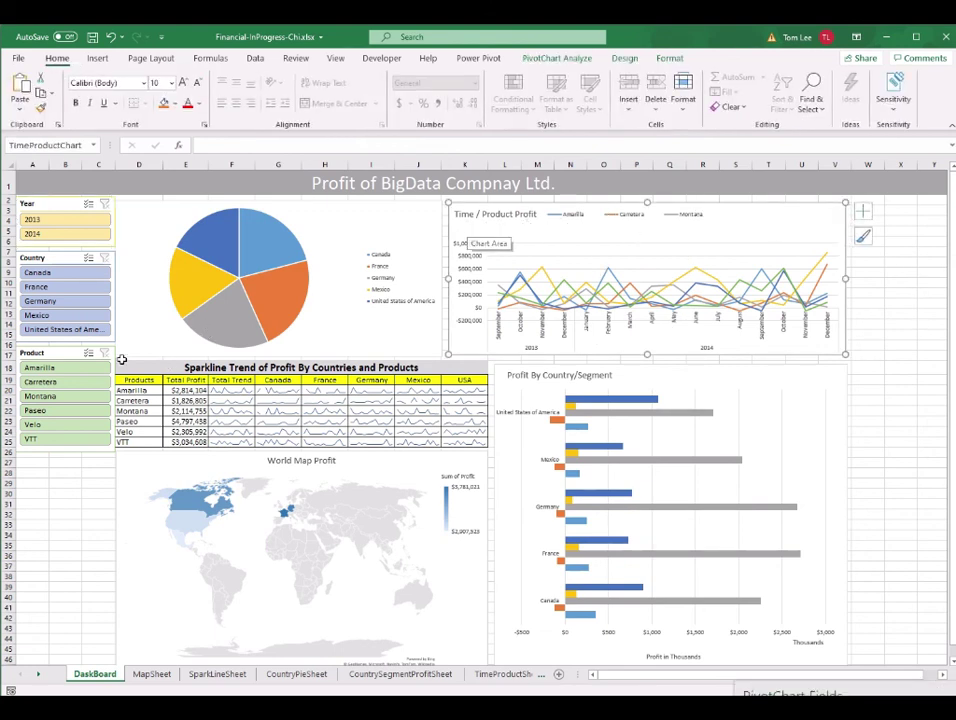
pyautogui.click(53, 236)
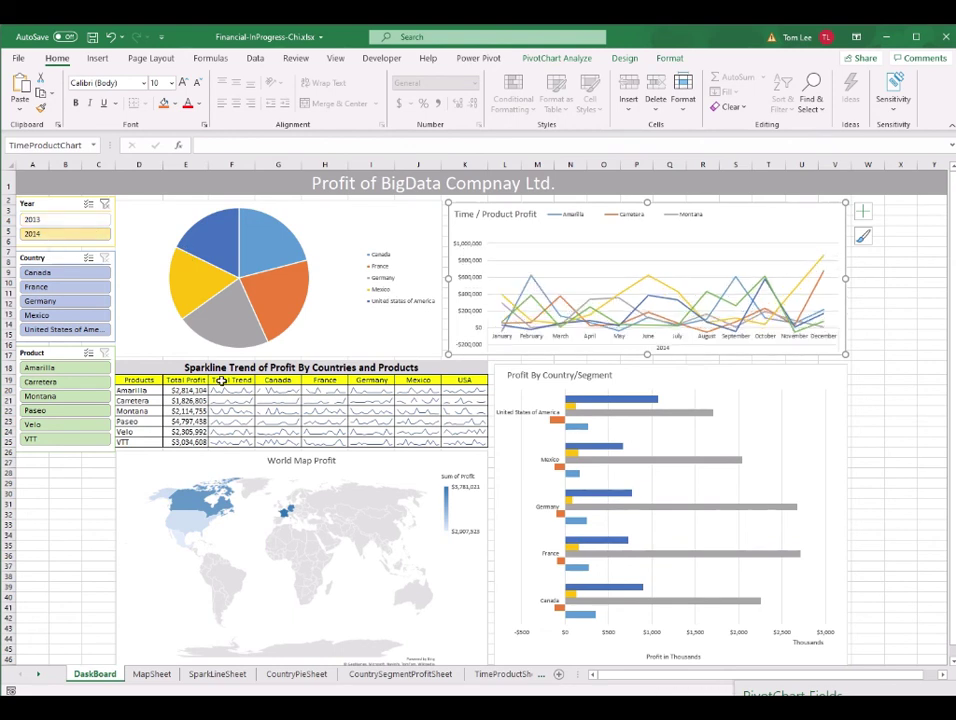
pyautogui.click(60, 273)
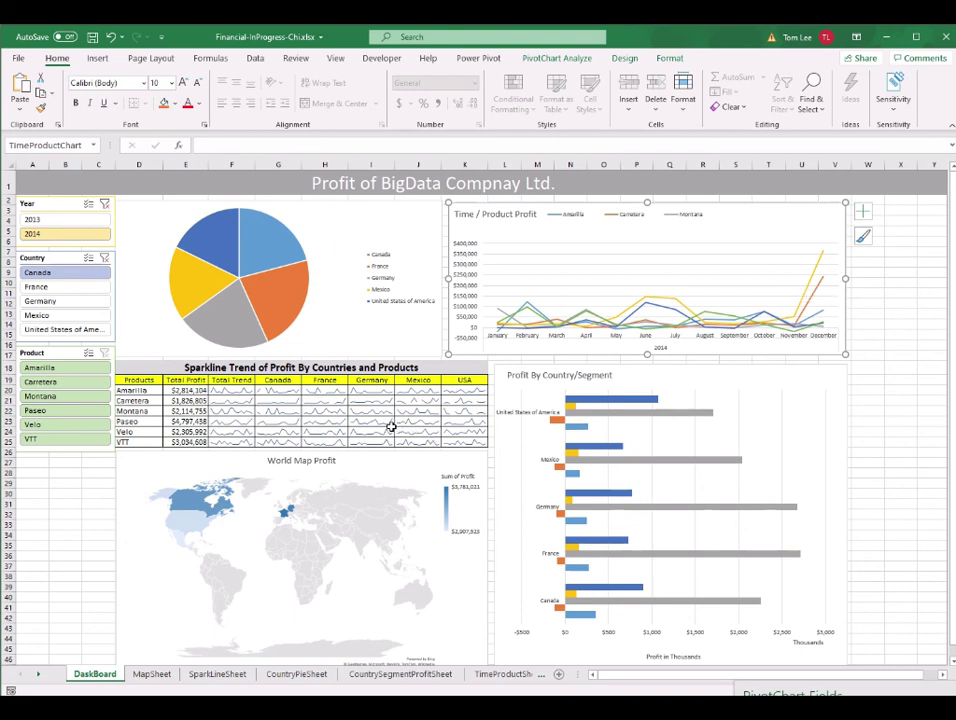
pyautogui.click(104, 257)
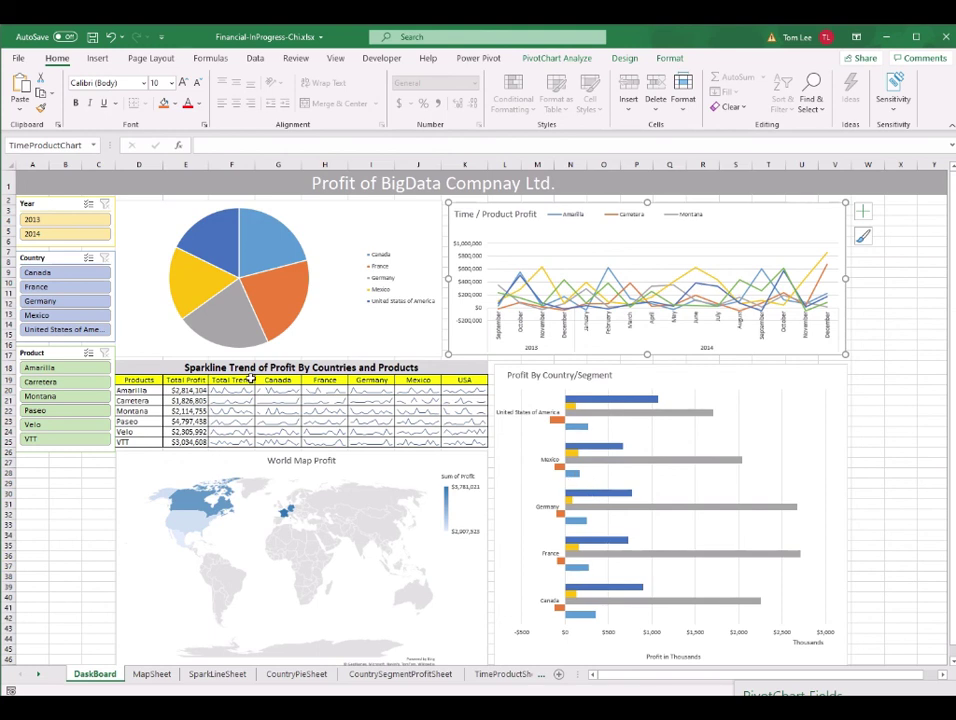
pyautogui.click(54, 204)
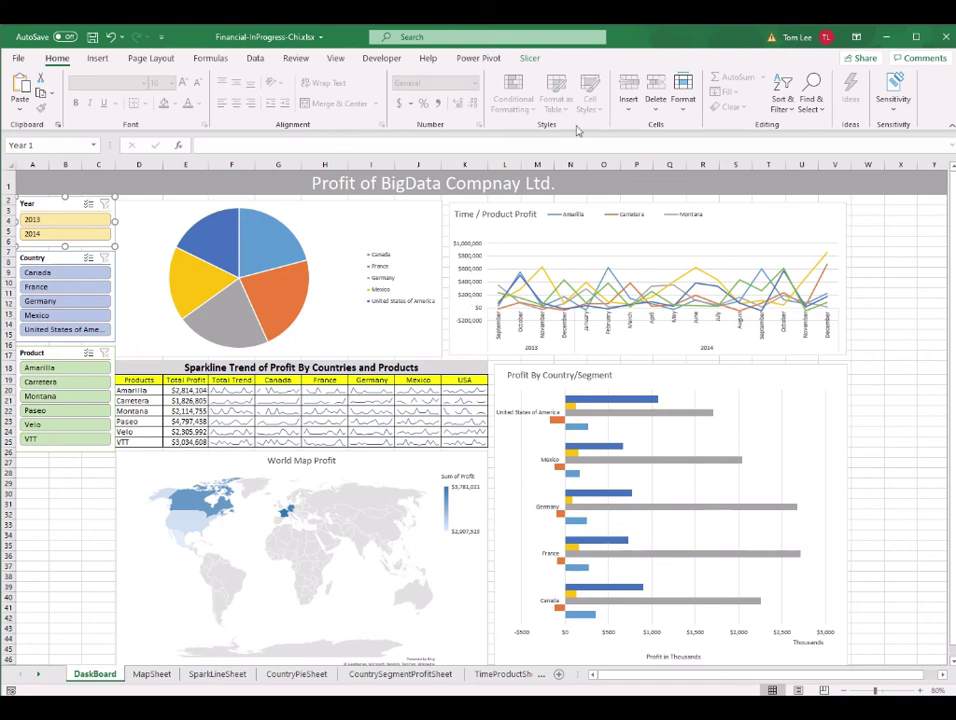
# - Connect the Year slicer to the SLWorldPivot, SLUSA, SLMexico, SLGermany and SLFrance pivots
pyautogui.click(529, 60)
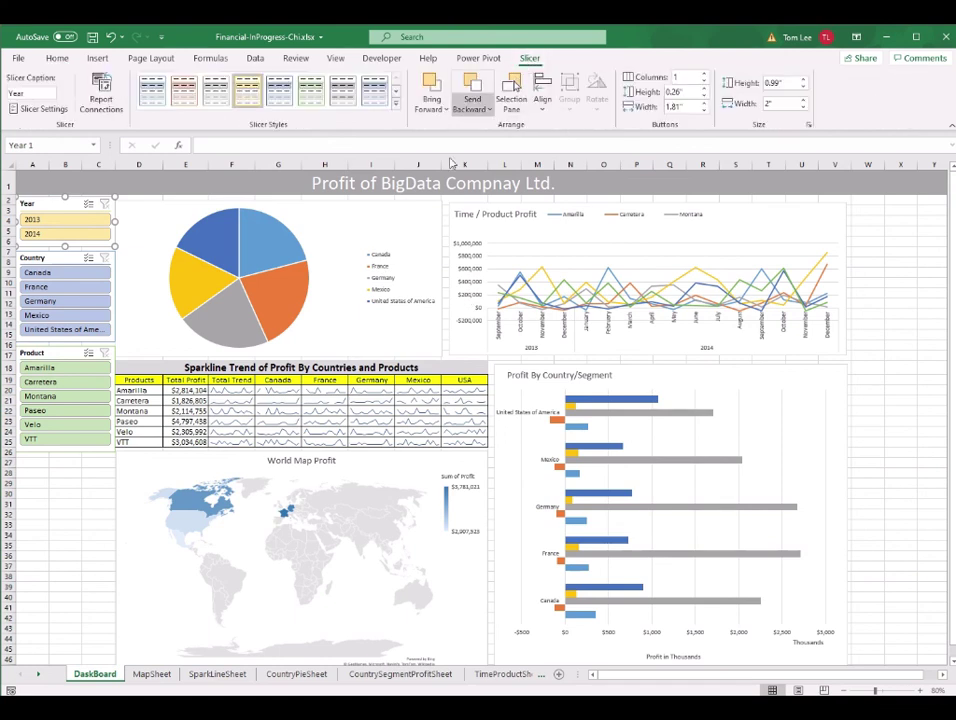
pyautogui.click(102, 104)
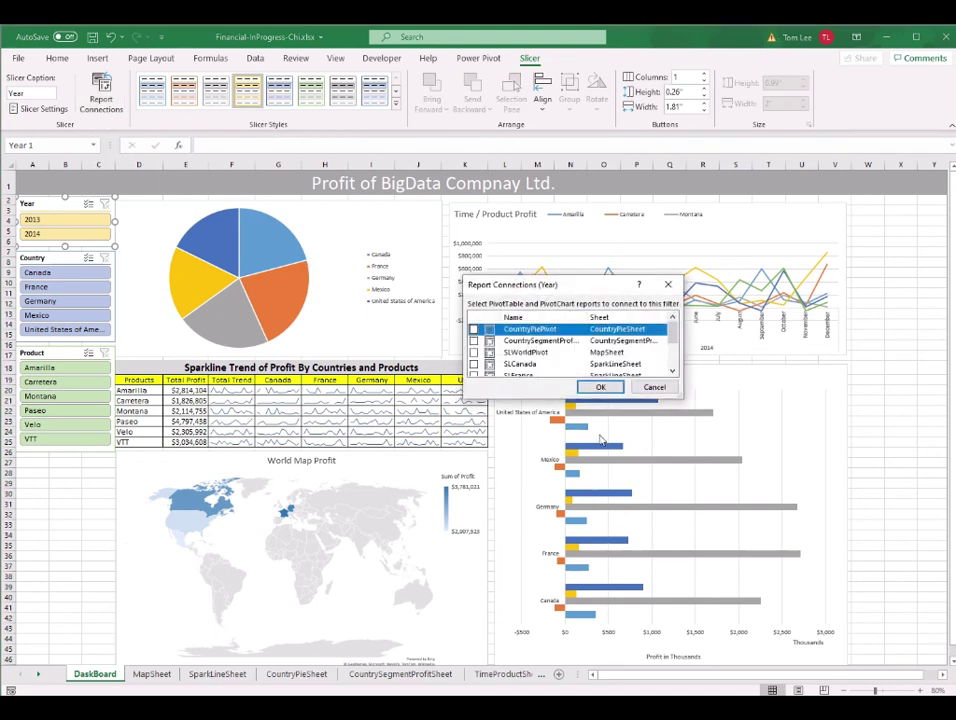
pyautogui.moveTo(604, 399); pyautogui.dragTo(605, 601)
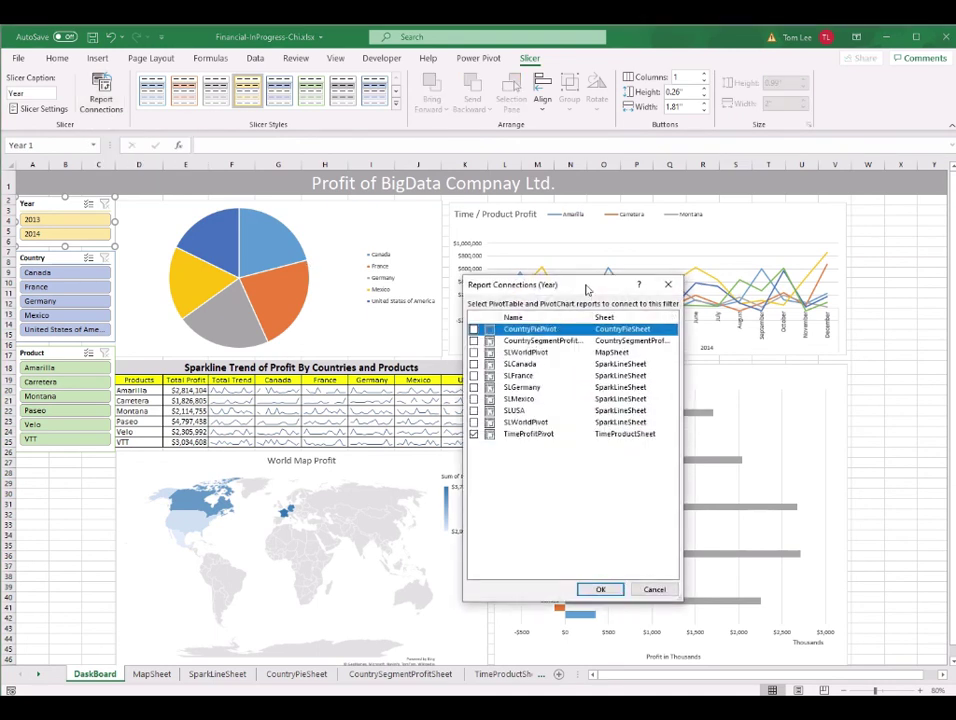
pyautogui.moveTo(588, 290); pyautogui.dragTo(511, 264)
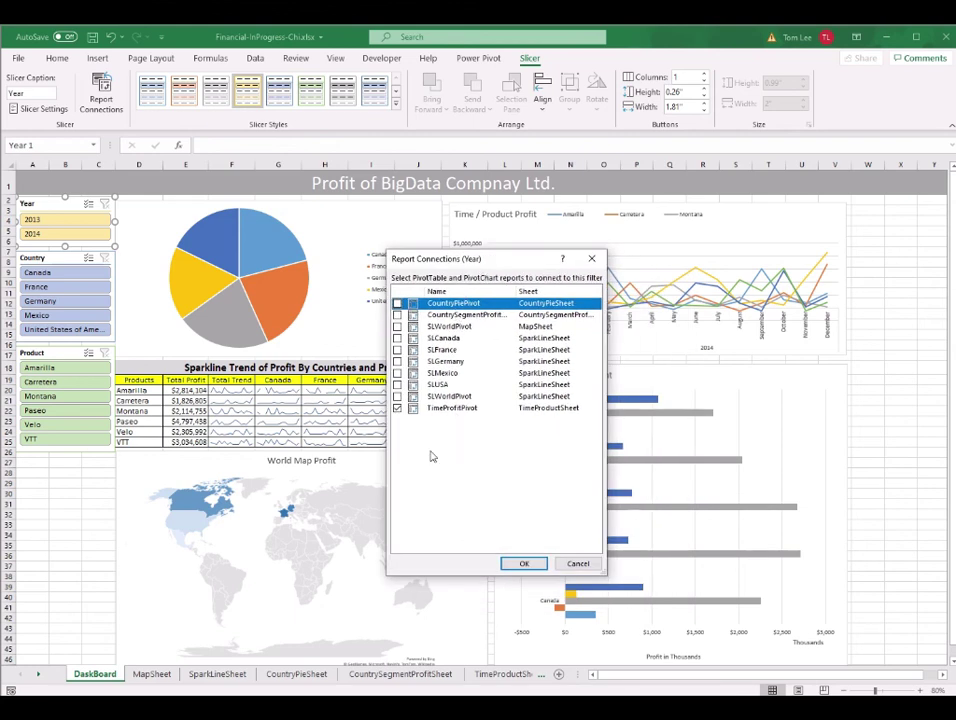
pyautogui.click(397, 408)
pyautogui.click(397, 396)
pyautogui.click(397, 384)
pyautogui.click(397, 373)
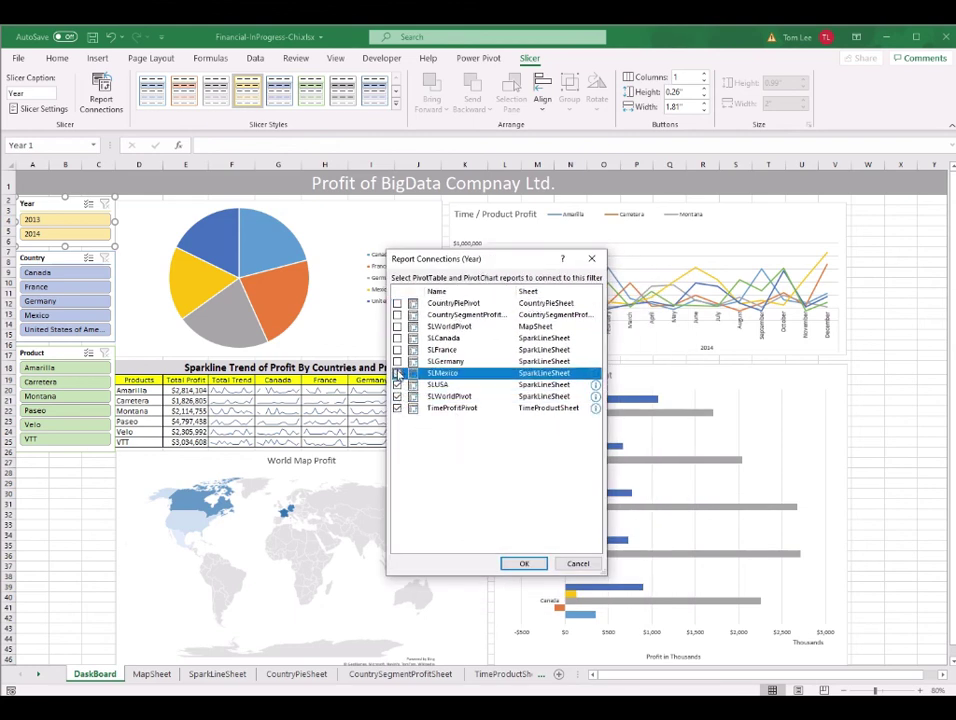
pyautogui.click(397, 361)
# - Also link Year to SLCanada, CountrySegmentProfit, CountryPiePivot and the time pivots, confirm, then select the Country slicer
pyautogui.click(398, 350)
pyautogui.click(397, 338)
pyautogui.click(397, 327)
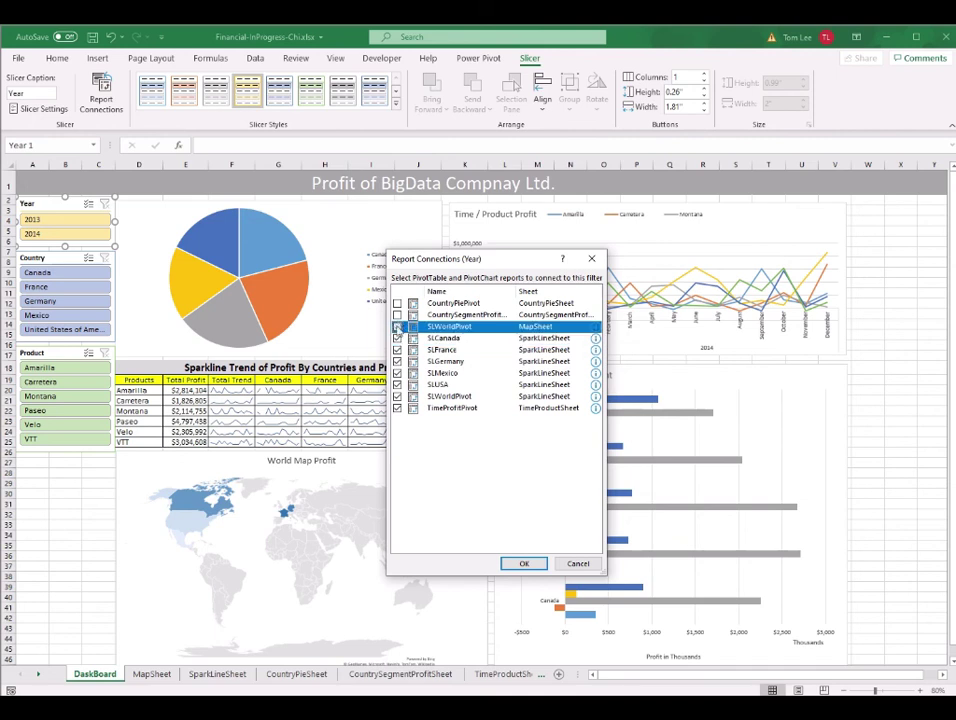
pyautogui.click(397, 315)
pyautogui.click(397, 303)
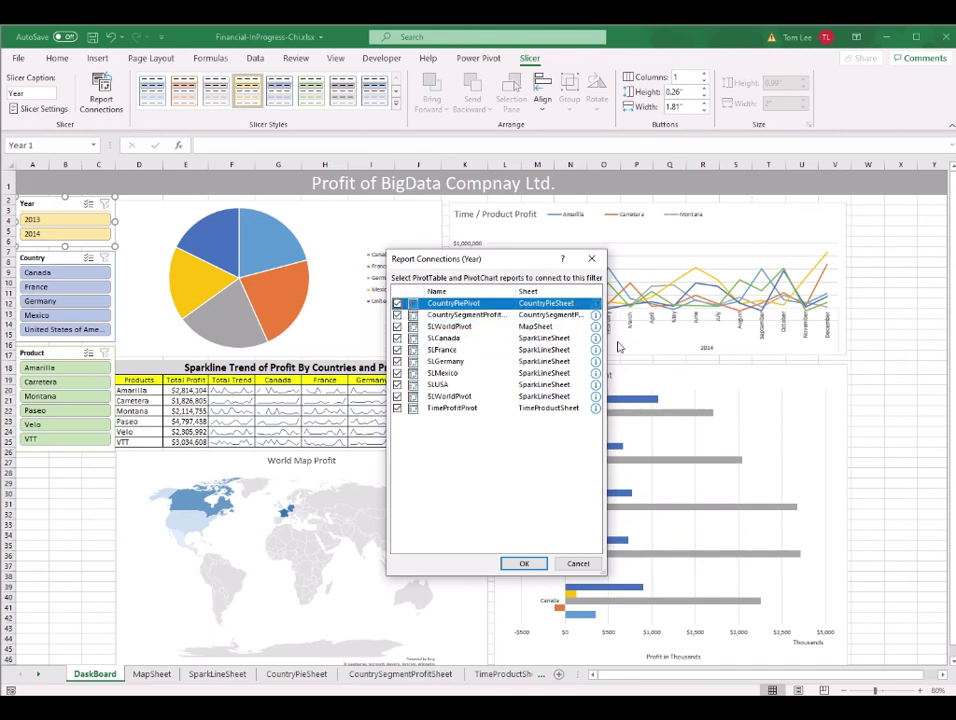
pyautogui.moveTo(520, 268); pyautogui.dragTo(513, 232)
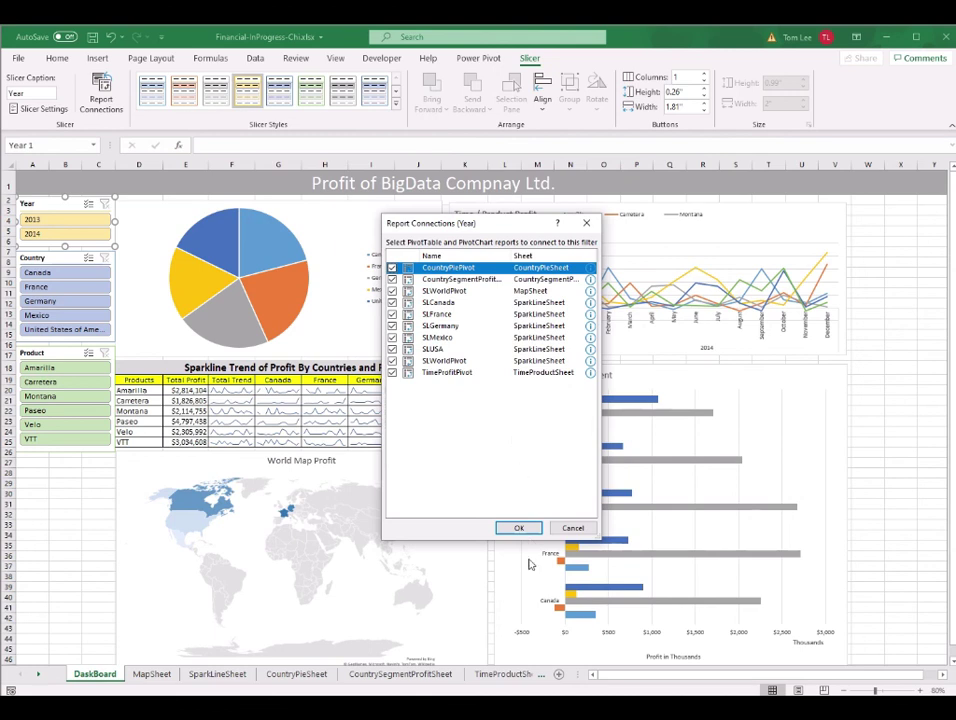
pyautogui.click(521, 528)
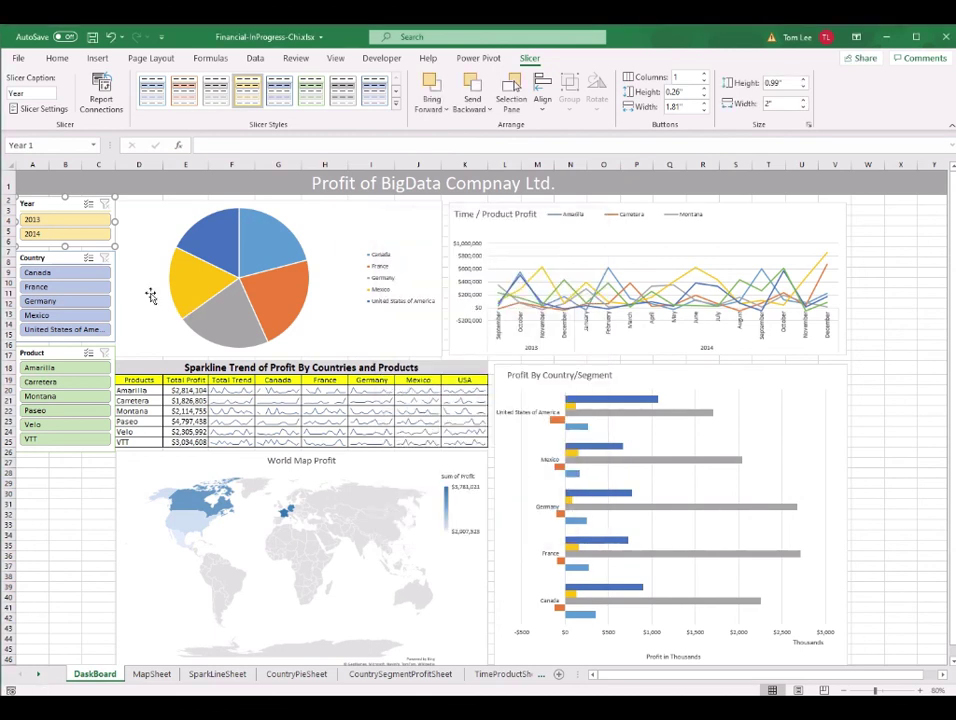
pyautogui.click(58, 262)
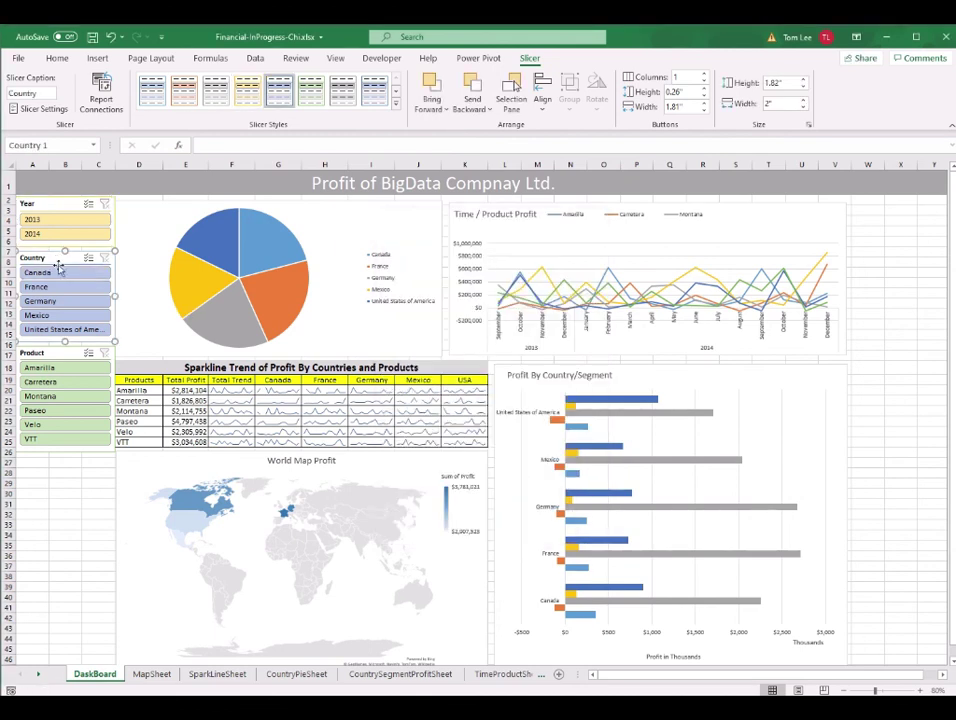
# - Connect the Country slicer to all pivots, including TimeProfitPivot, SLWorldPivot and the country sparkline pivots
pyautogui.click(101, 96)
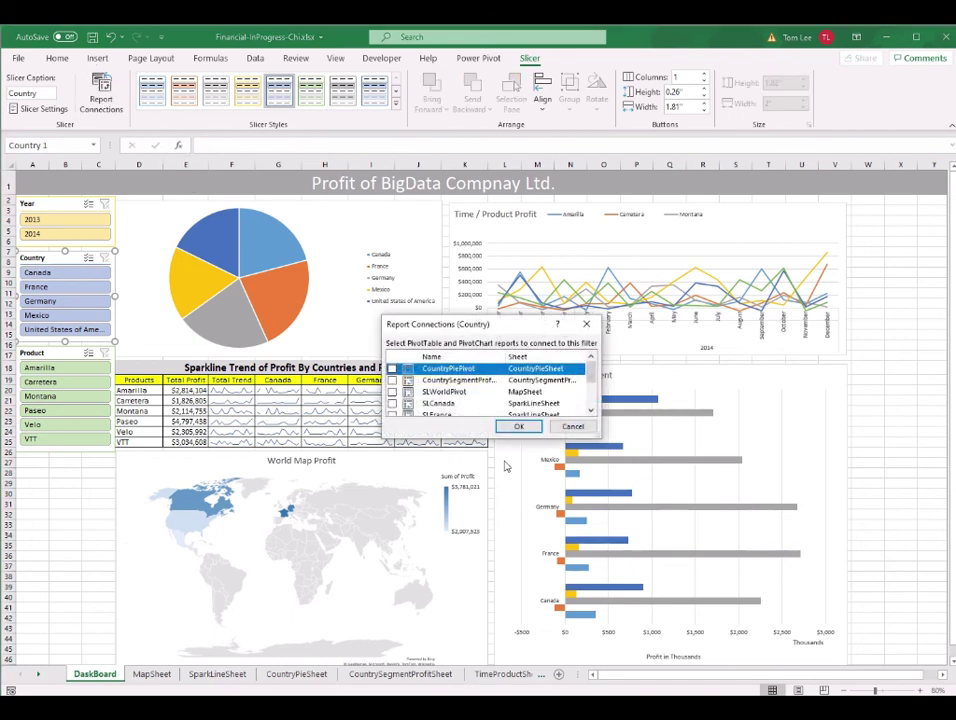
pyautogui.moveTo(487, 437); pyautogui.dragTo(487, 572)
pyautogui.click(392, 473)
pyautogui.click(392, 461)
pyautogui.click(392, 450)
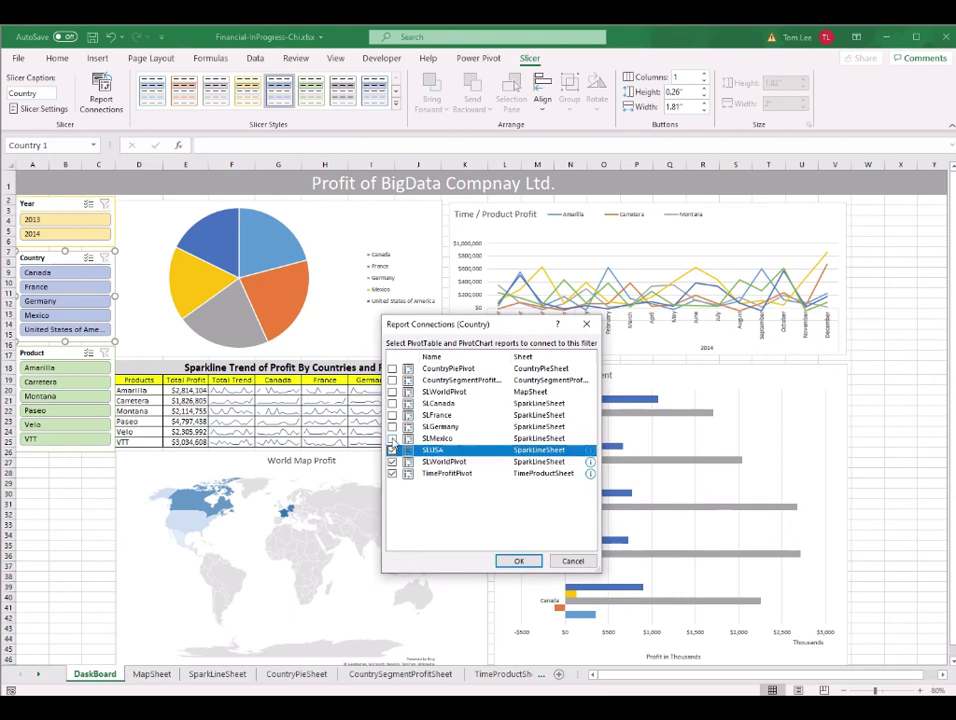
pyautogui.click(392, 438)
pyautogui.click(392, 426)
pyautogui.click(392, 415)
pyautogui.click(392, 403)
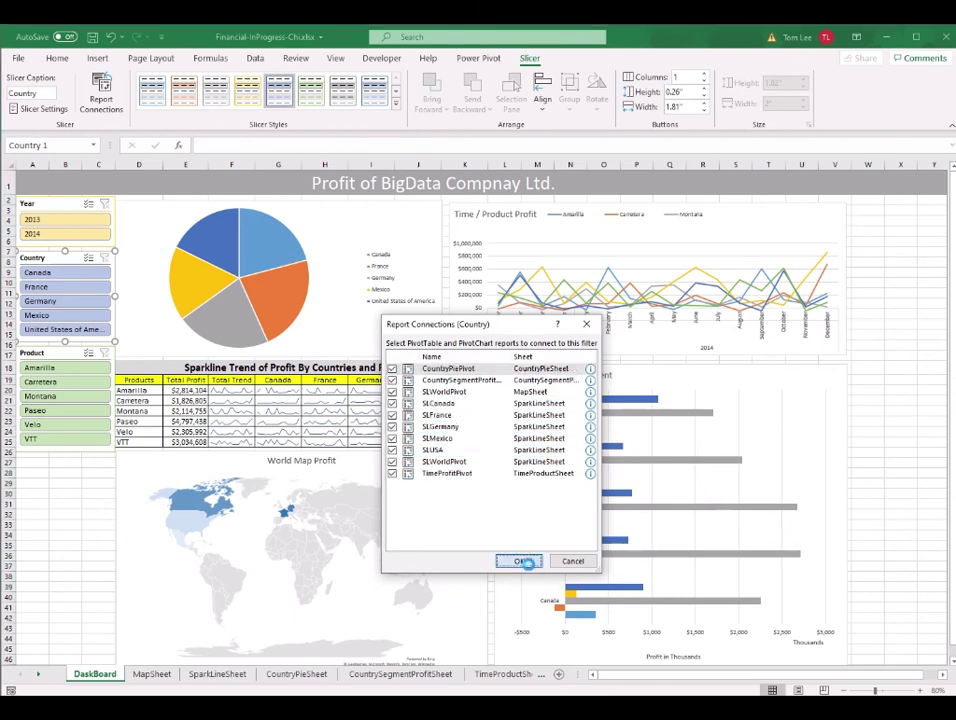
pyautogui.click(519, 561)
# - Connect the Product slicer to CountryPiePivot, CountrySegmentProfit, SLWorldPivot and every country sparkline pivot
pyautogui.click(58, 360)
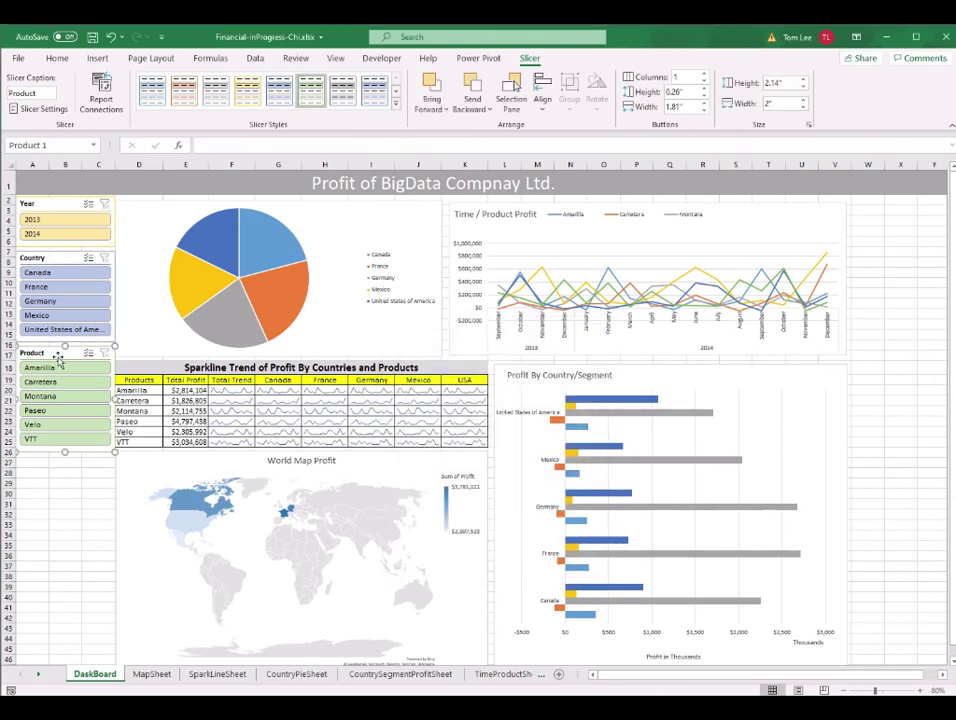
pyautogui.click(101, 98)
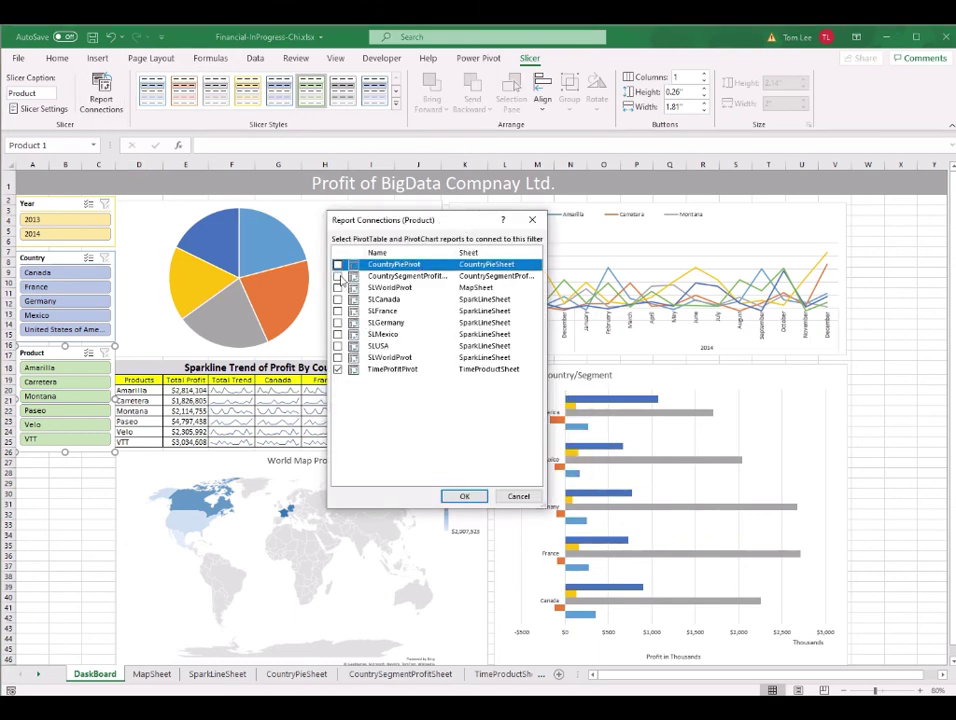
pyautogui.click(337, 264)
pyautogui.click(337, 276)
pyautogui.click(337, 287)
pyautogui.click(337, 299)
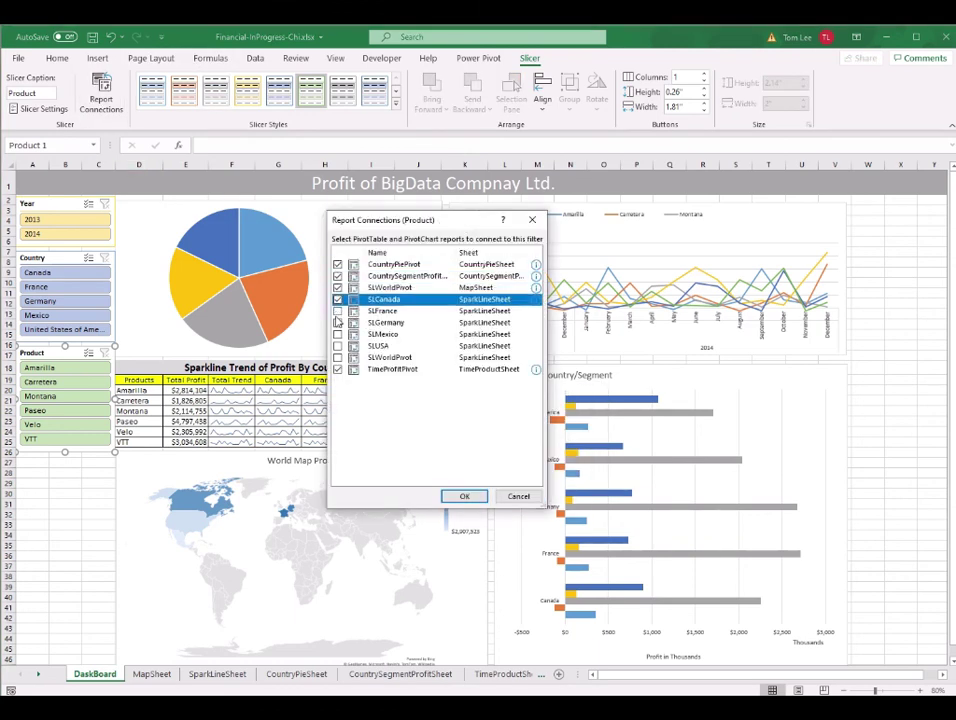
pyautogui.click(337, 311)
pyautogui.click(337, 334)
pyautogui.click(337, 322)
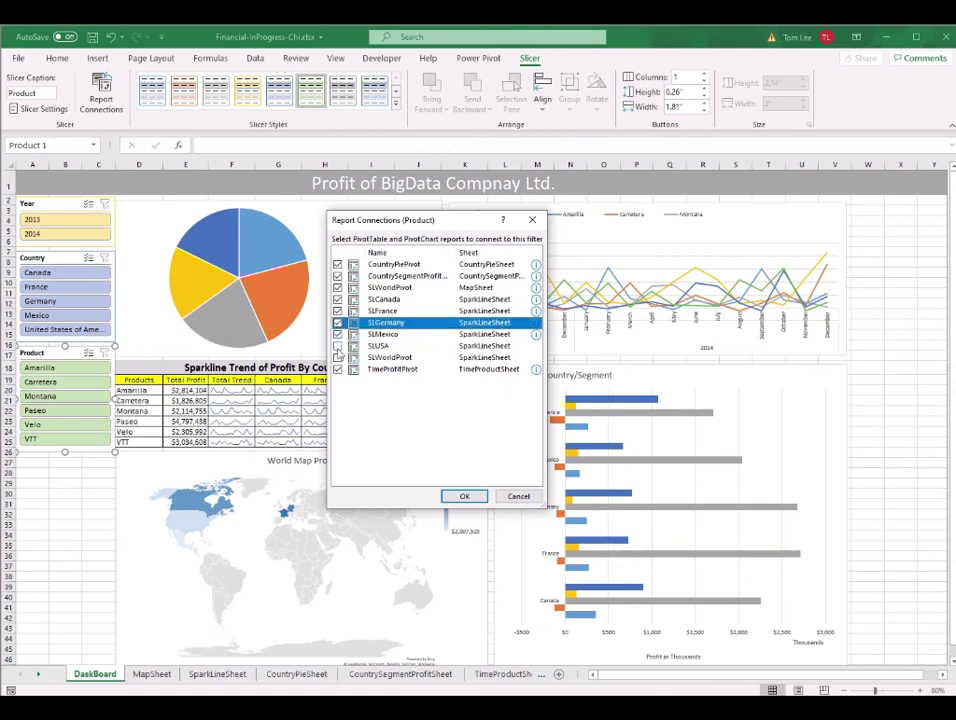
pyautogui.click(337, 346)
pyautogui.click(337, 358)
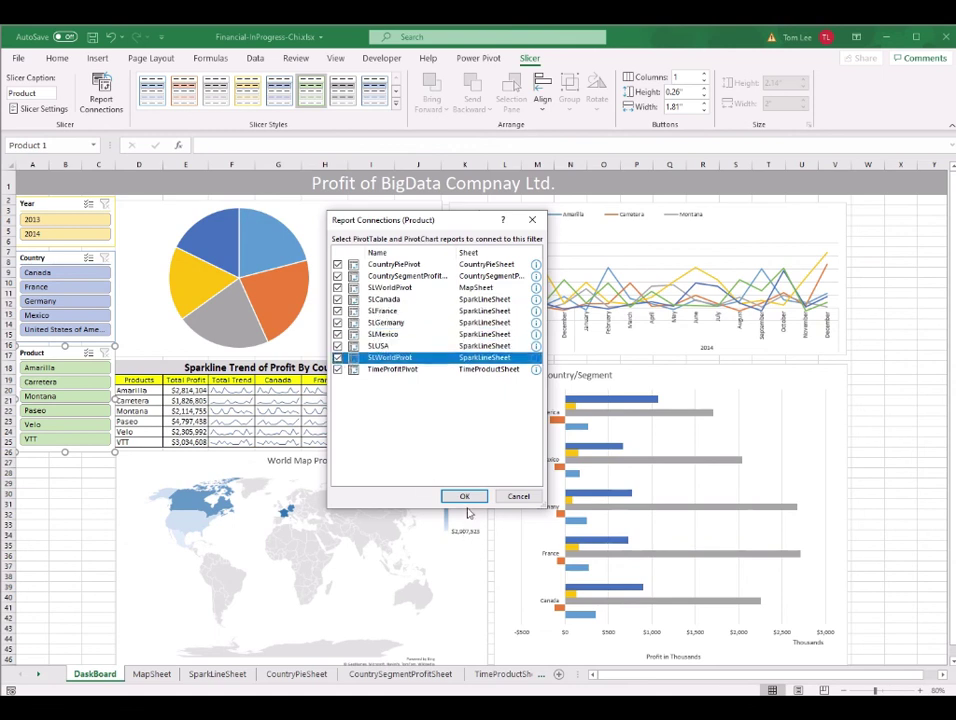
pyautogui.click(464, 497)
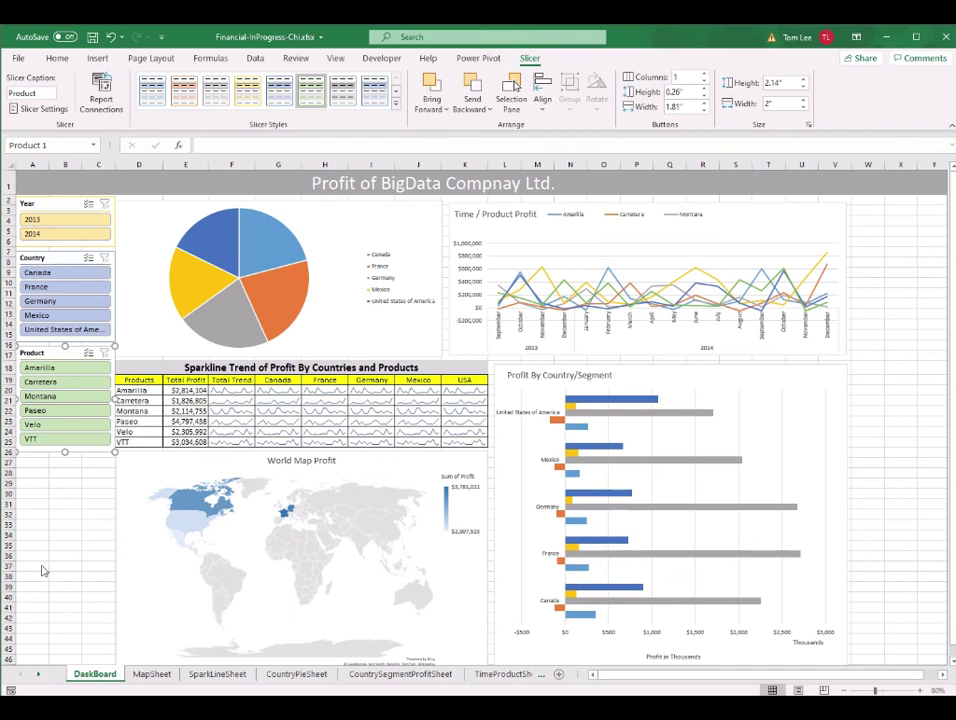
pyautogui.click(79, 529)
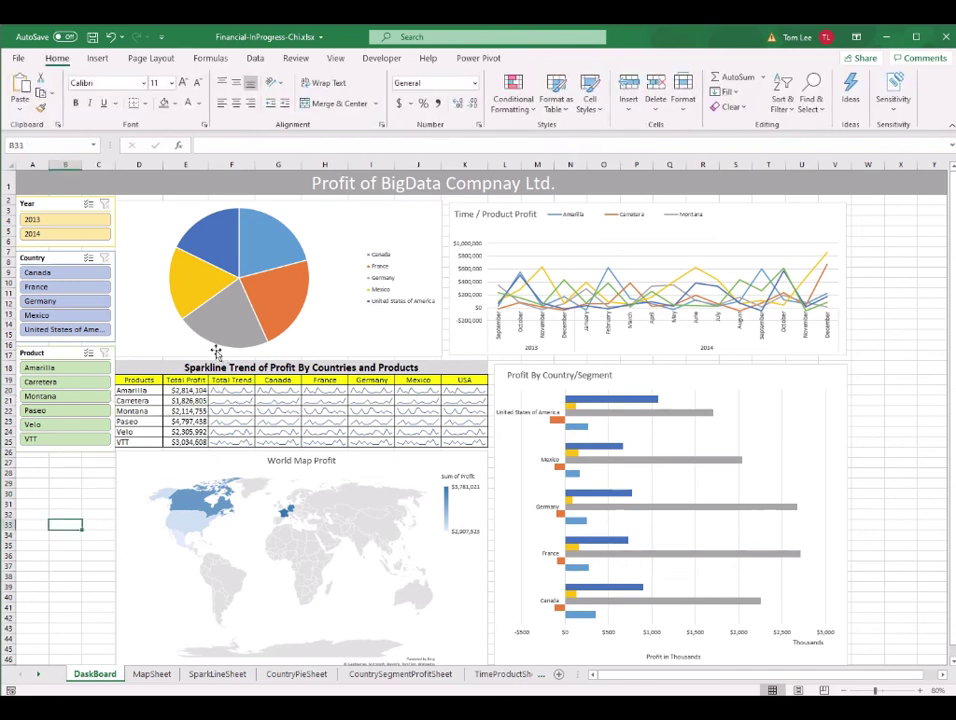
pyautogui.click(61, 304)
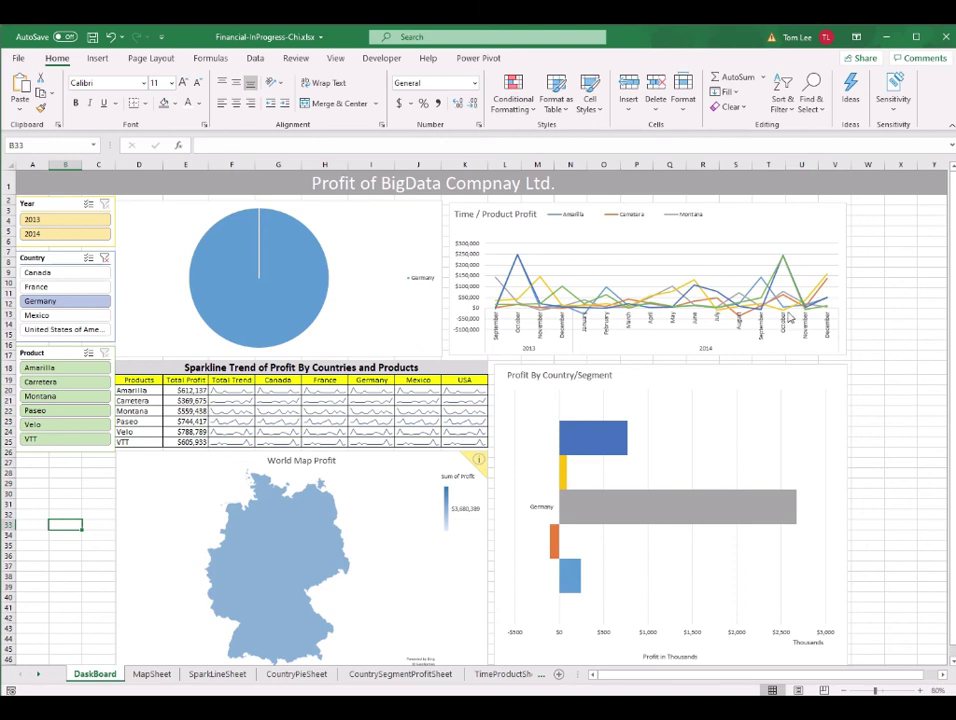
pyautogui.keyDown('ctrl'); pyautogui.click(74, 277); pyautogui.keyUp('ctrl')
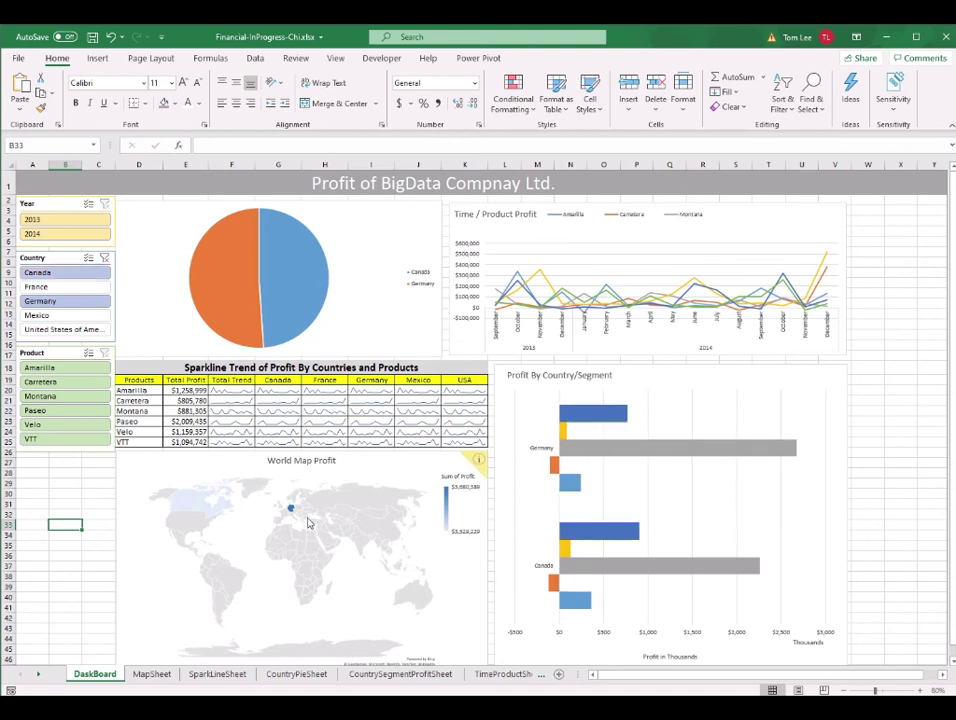
pyautogui.moveTo(192, 510)
pyautogui.moveTo(309, 313)
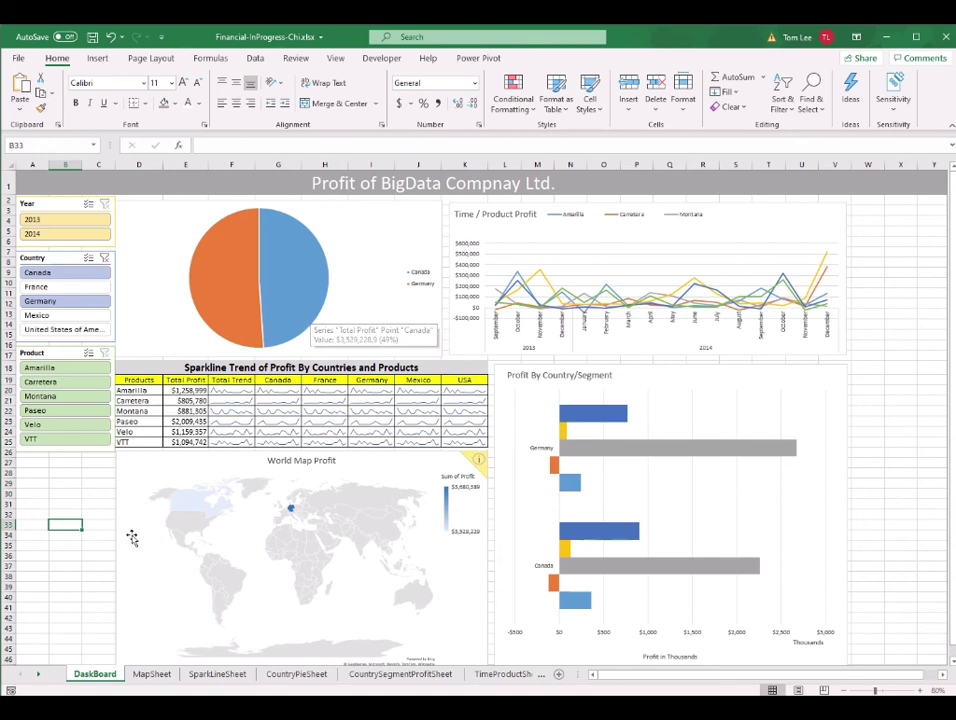
pyautogui.click(59, 369)
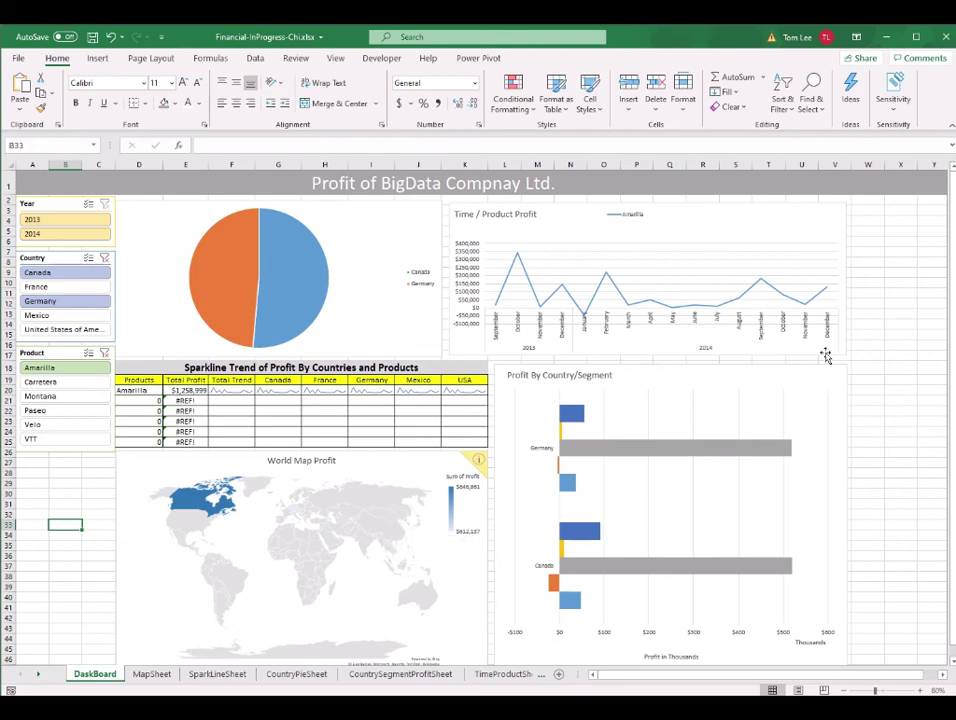
pyautogui.click(104, 352)
pyautogui.click(104, 257)
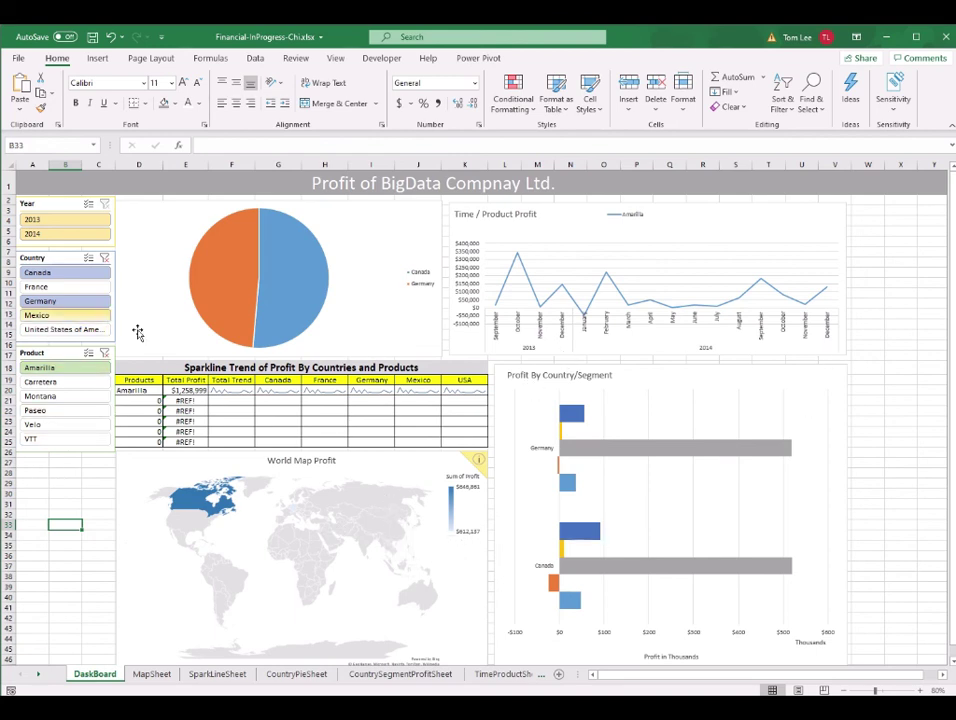
pyautogui.click(48, 235)
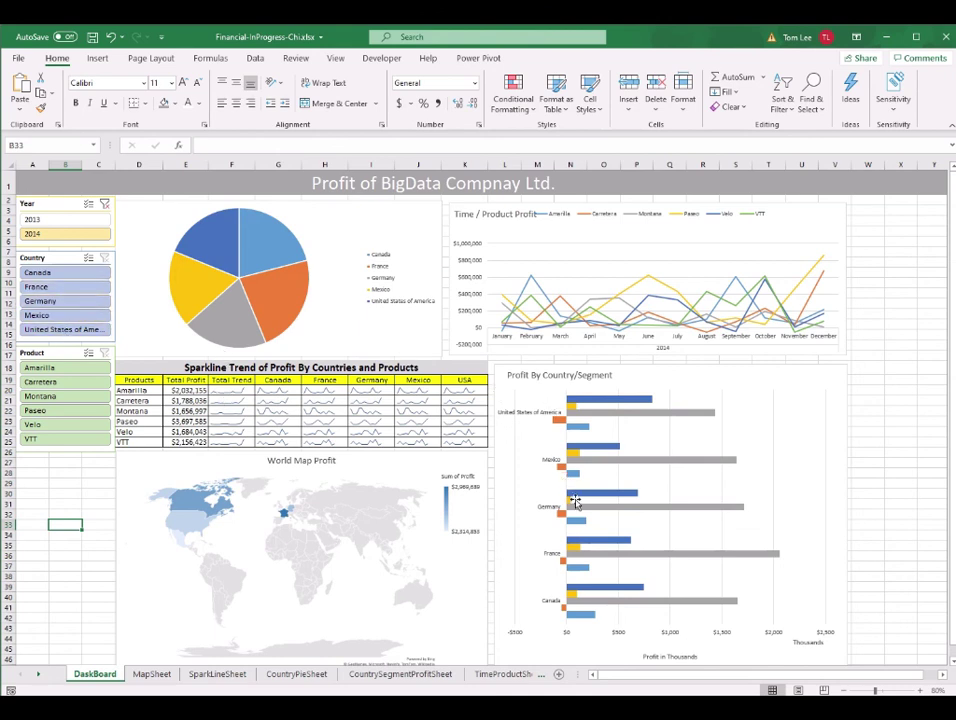
pyautogui.keyDown('ctrl'); pyautogui.click(40, 219); pyautogui.keyUp('ctrl')
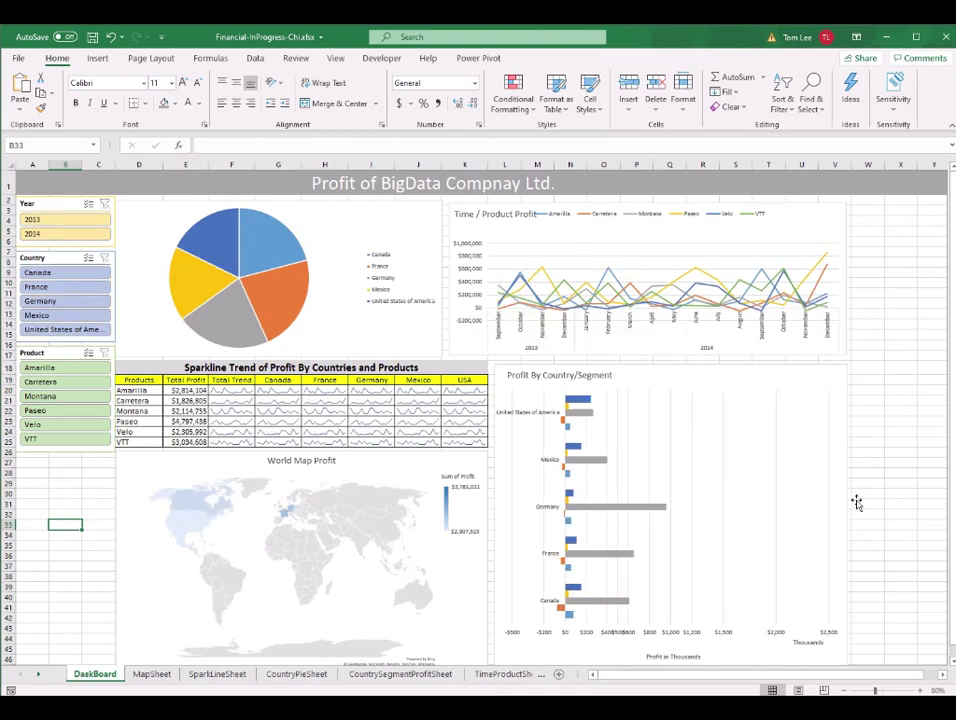
pyautogui.click(905, 452)
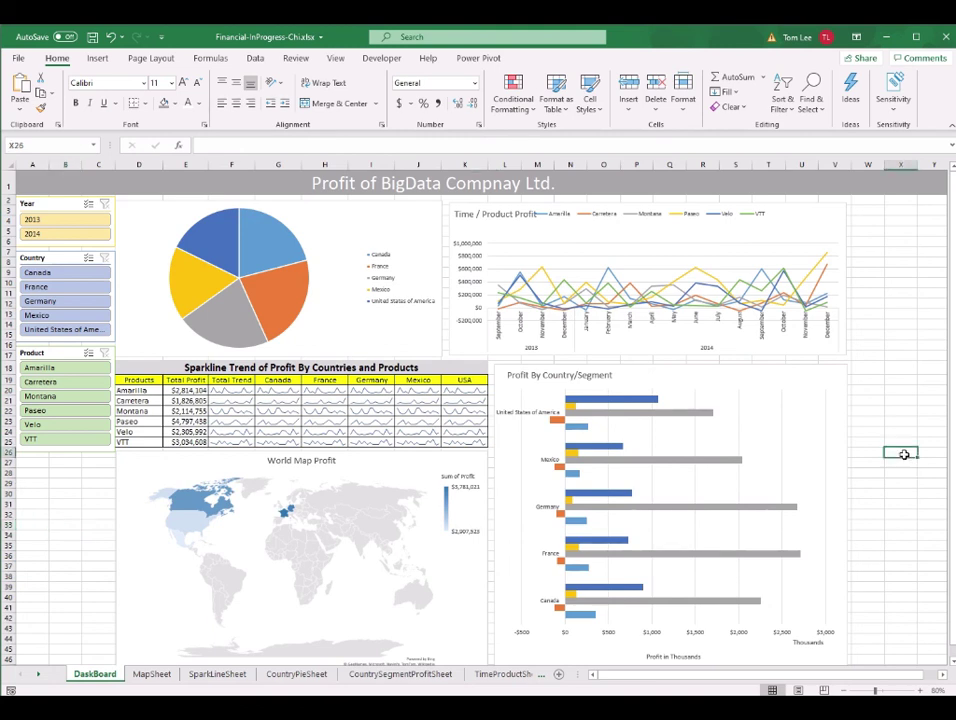
pyautogui.click(902, 365)
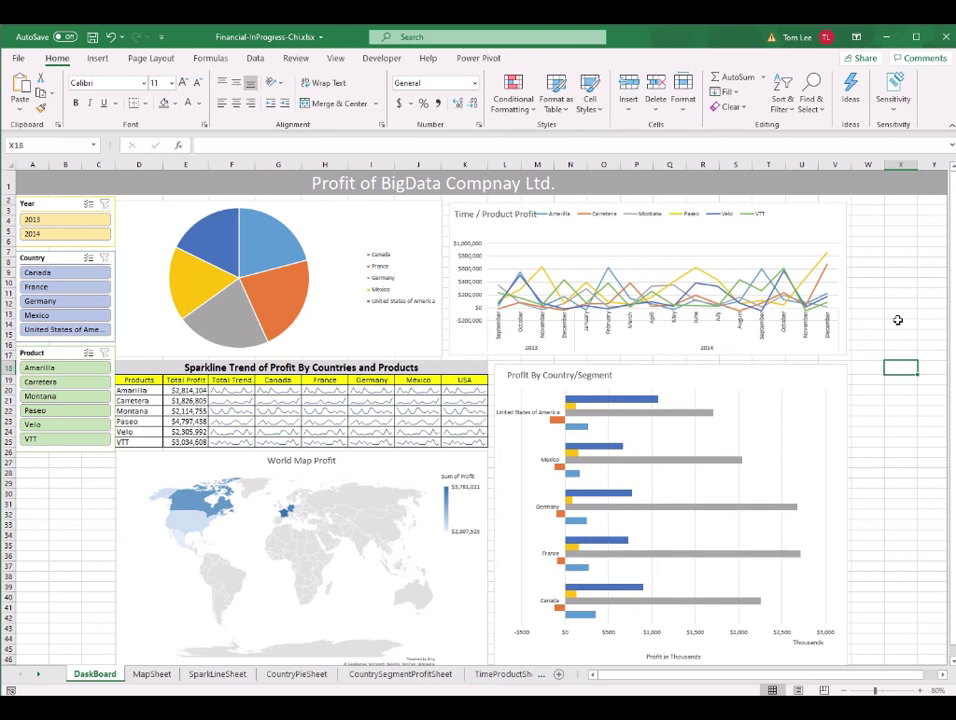
pyautogui.click(889, 322)
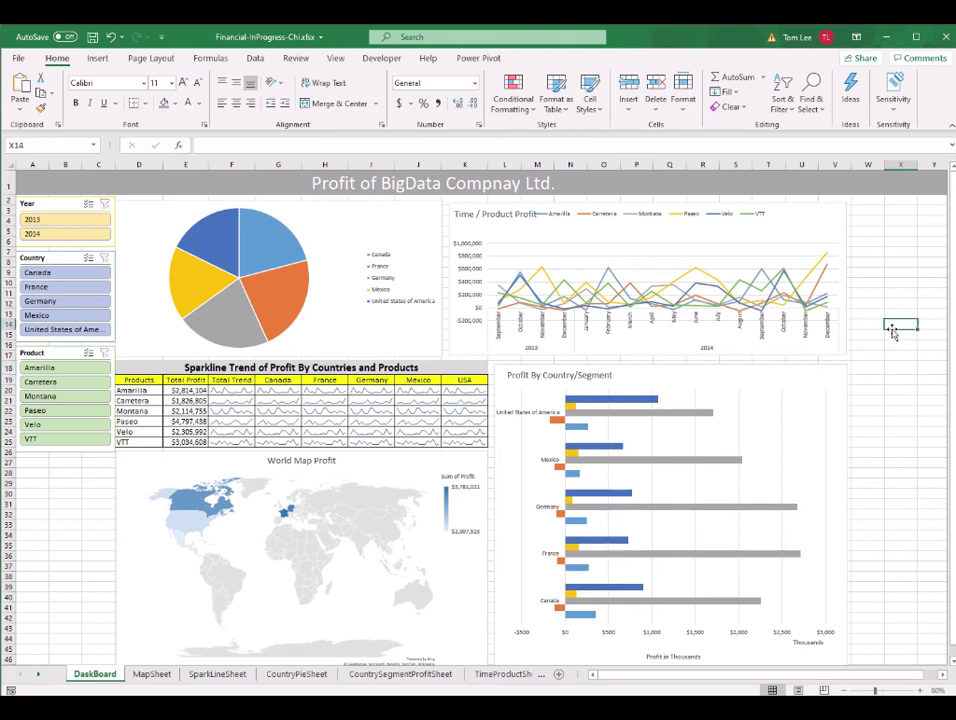